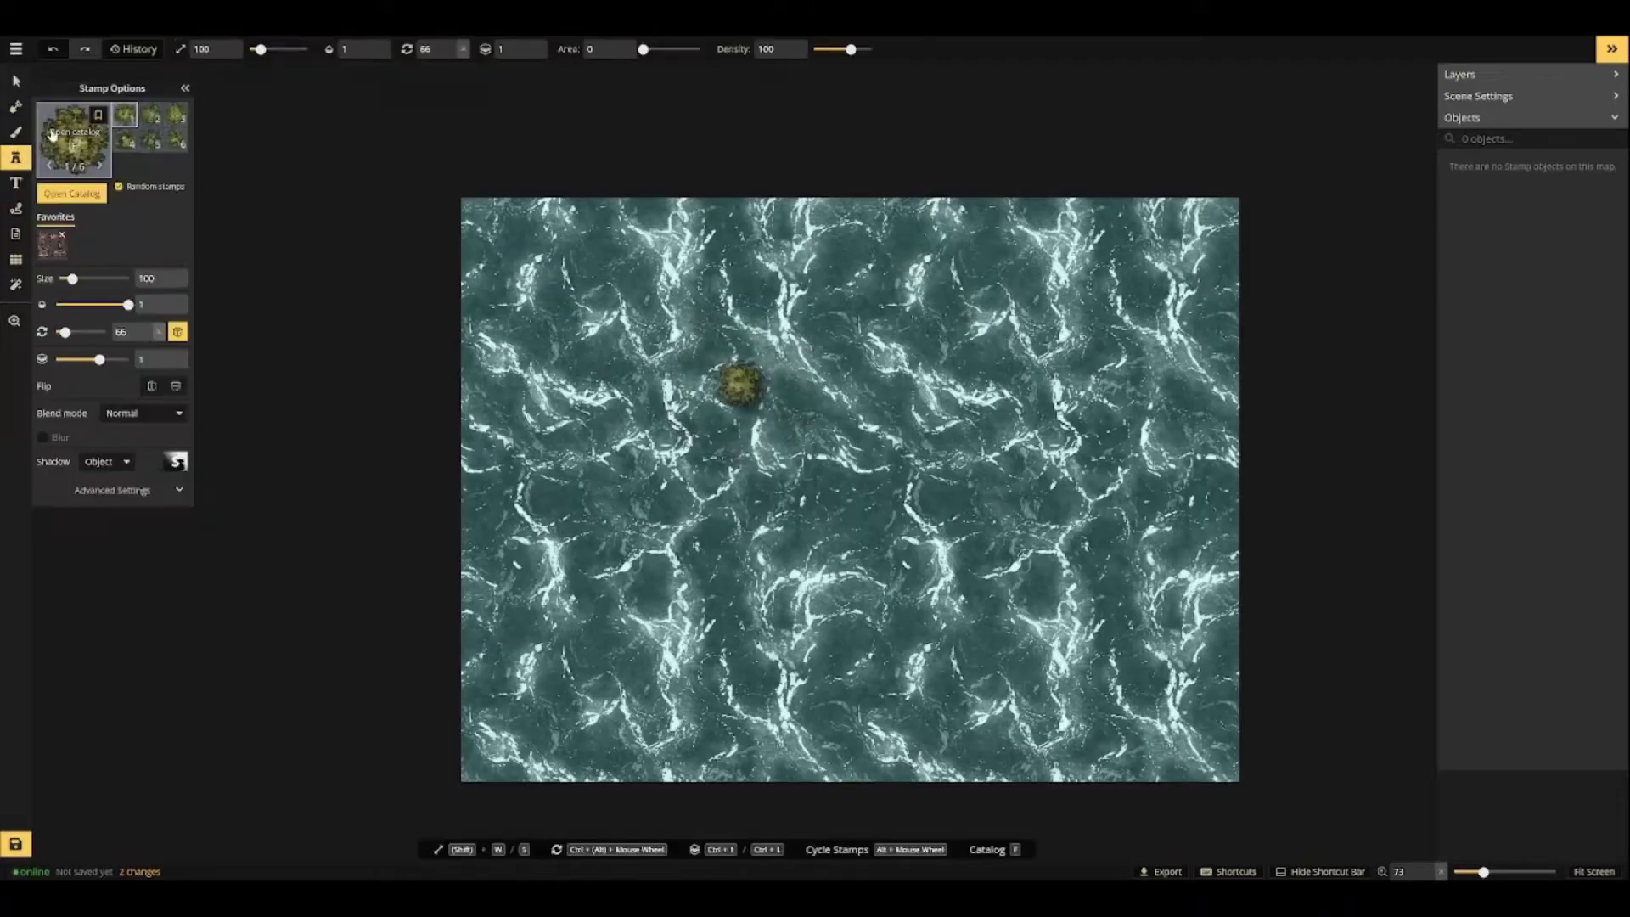
Choose the Wooden Walls stamp from the catalog's Tavern group, rotate it to 90 and reduce its size to 50.
{"action": "left_click", "coordinate": [56, 141]}
{"action": "scroll", "coordinate": [691, 371], "scroll_direction": "down", "scroll_amount": 2}
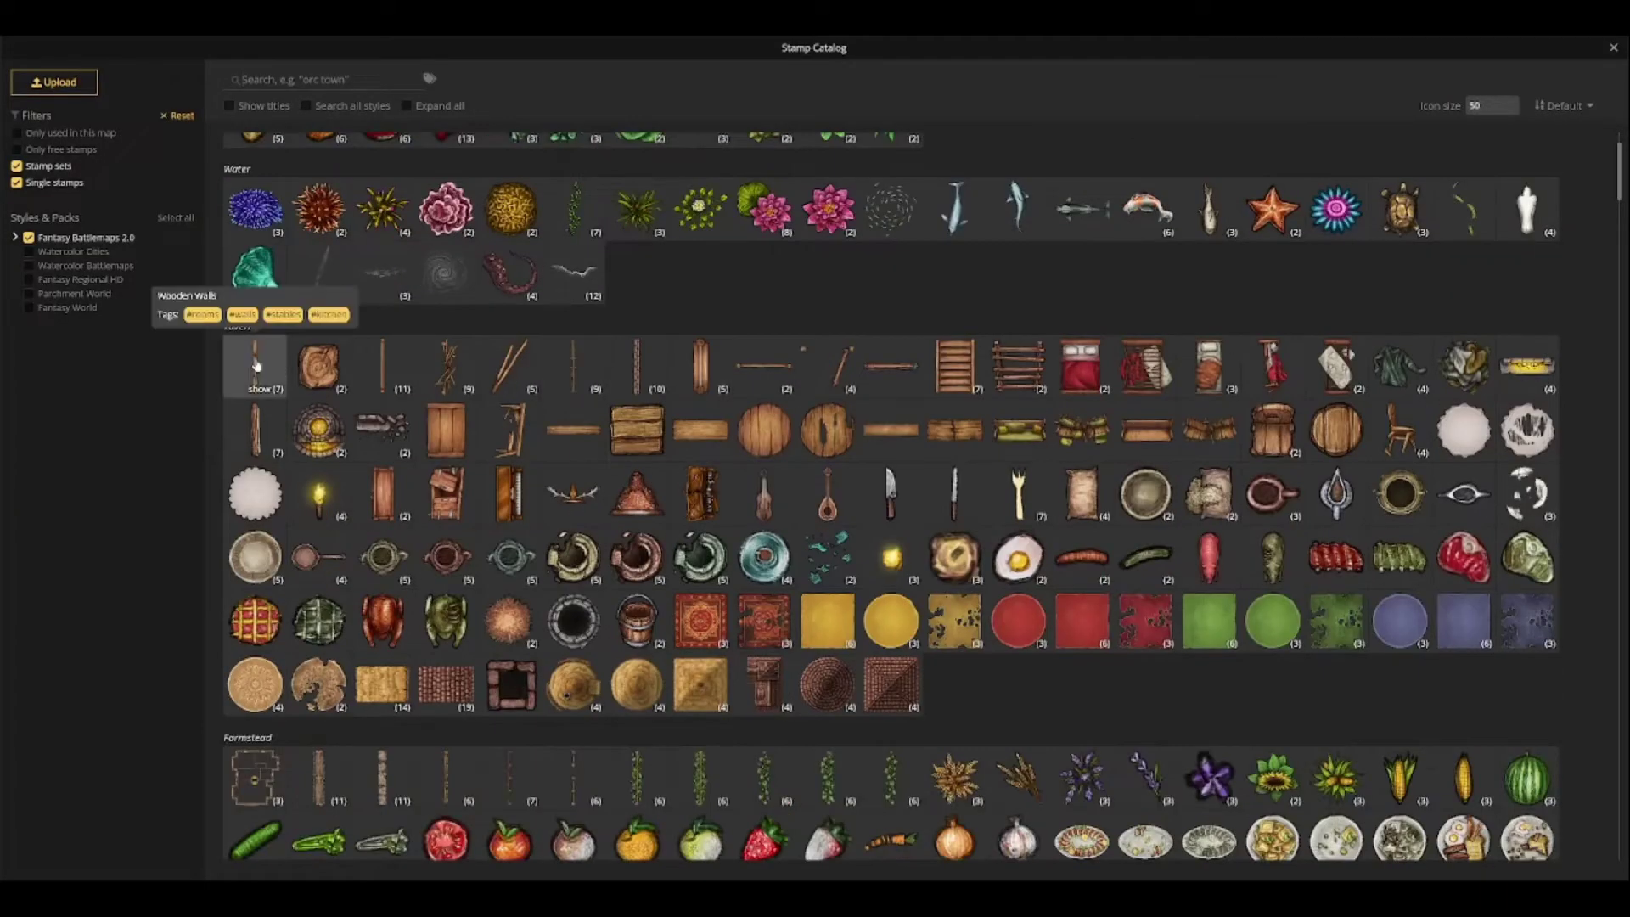
{"action": "left_click", "coordinate": [256, 365]}
{"action": "scroll", "coordinate": [610, 358], "scroll_direction": "up", "scroll_amount": 2}
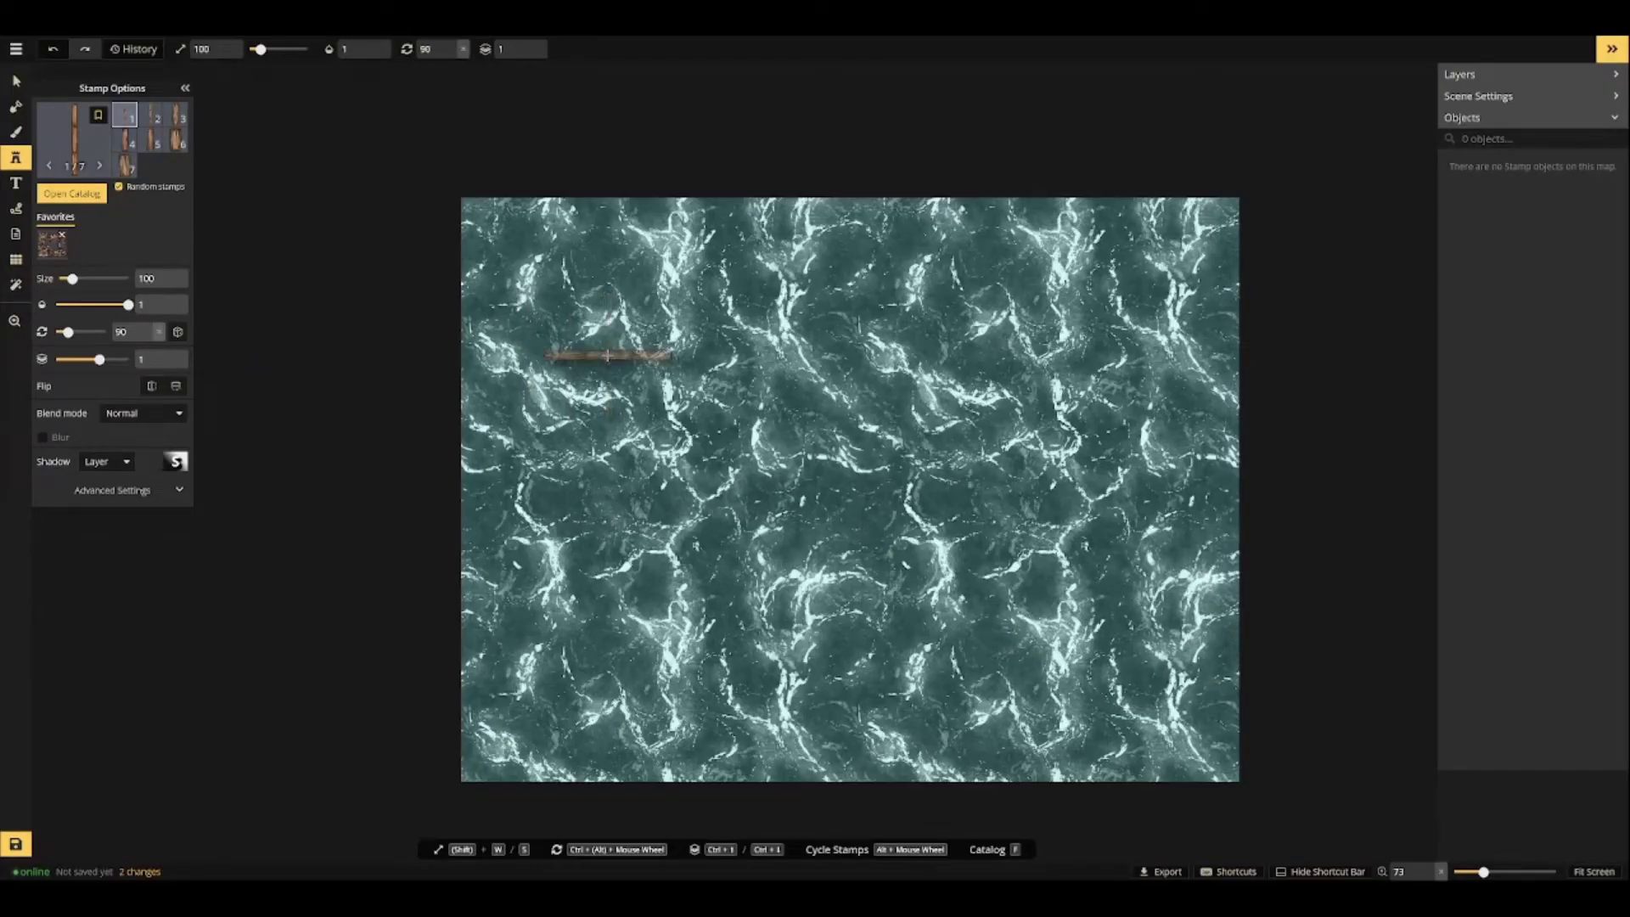
{"action": "key", "text": "s"}
{"action": "scroll", "coordinate": [739, 276], "scroll_direction": "up", "scroll_amount": 7}
{"action": "scroll", "coordinate": [730, 278], "scroll_direction": "down", "scroll_amount": 7}
Show the square grid of 40 columns and 30 rows over the water map.
{"action": "left_click", "coordinate": [15, 259]}
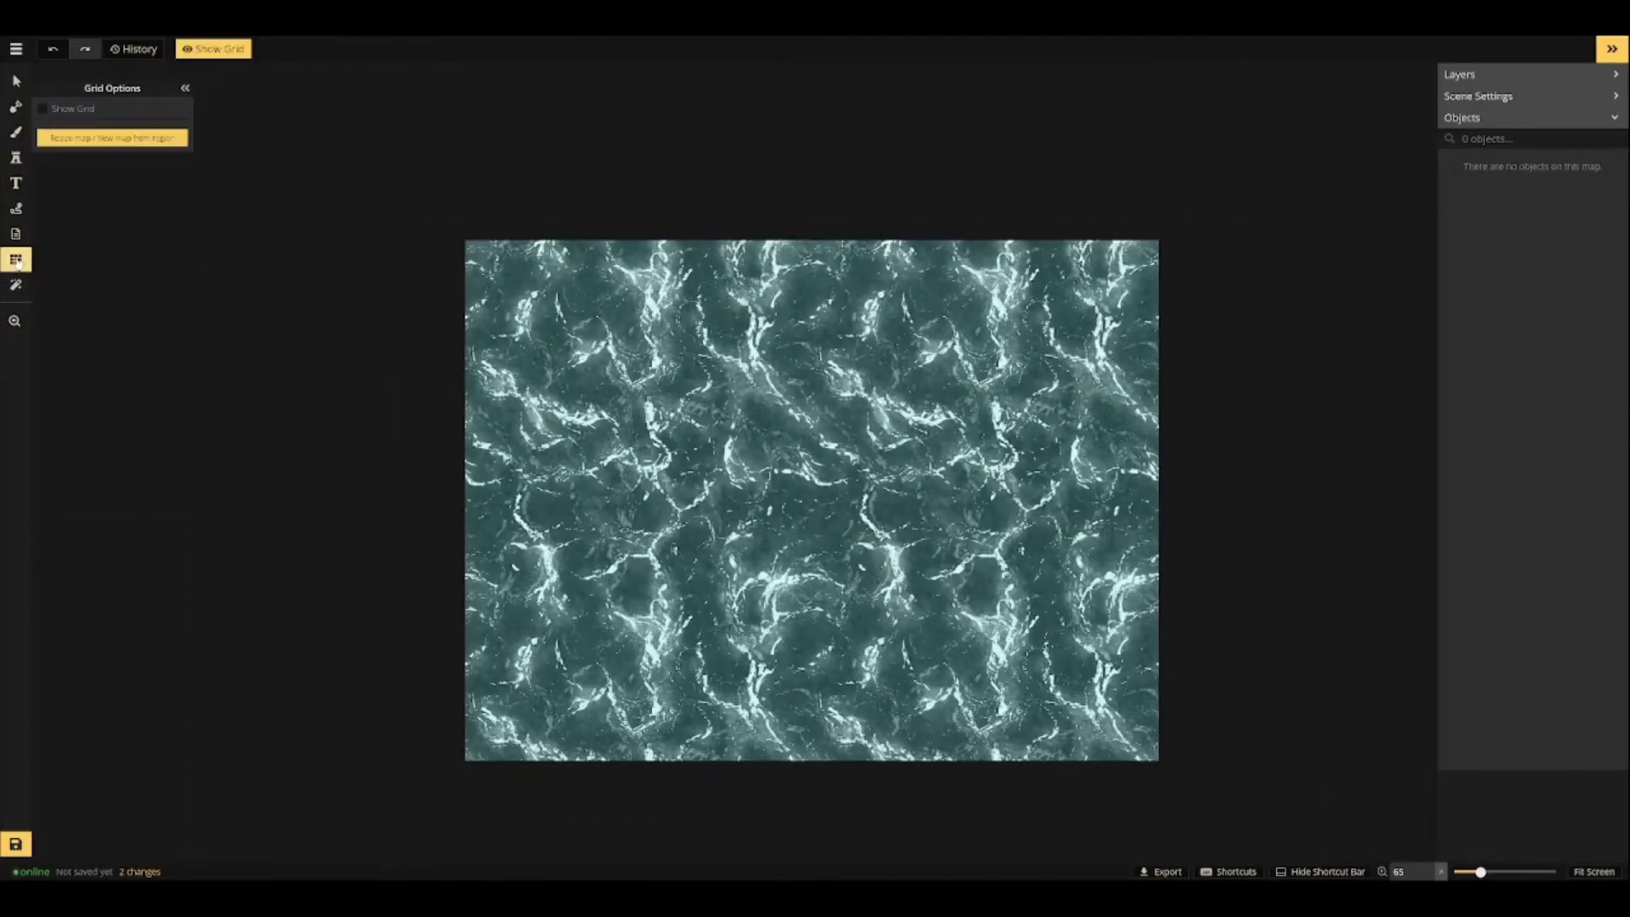
{"action": "left_click", "coordinate": [72, 109]}
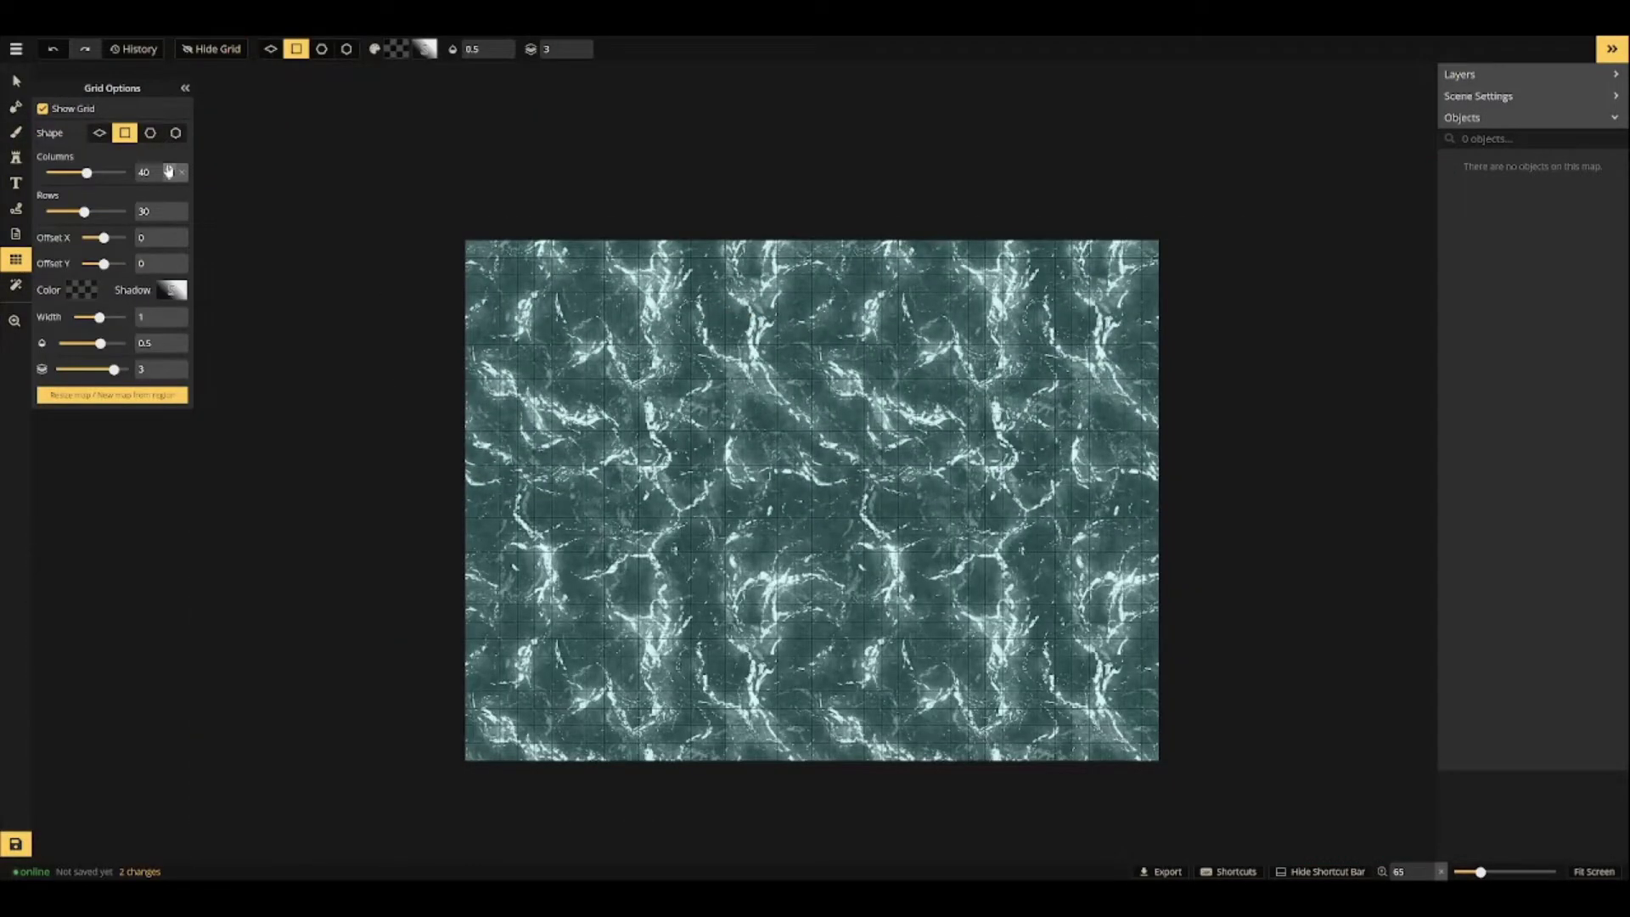
{"action": "scroll", "coordinate": [1057, 334], "scroll_direction": "up", "scroll_amount": 4}
Place two vertical Wooden Walls of size 46, rotated to 180, in line with a gap between them.
{"action": "left_click", "coordinate": [15, 158]}
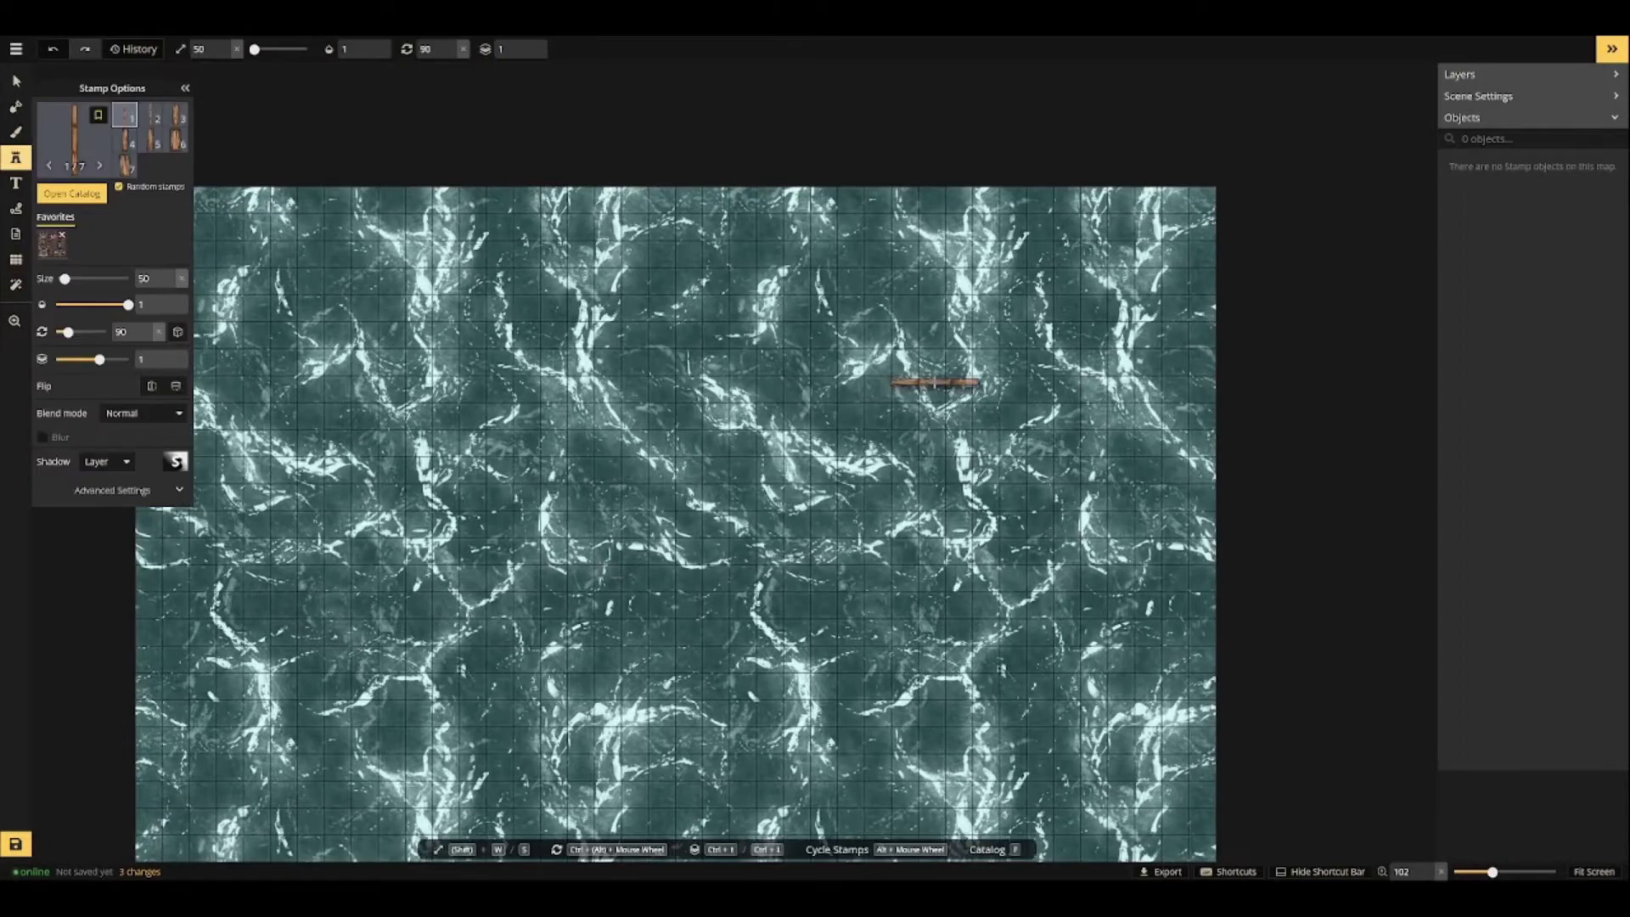
{"action": "scroll", "coordinate": [938, 384], "scroll_direction": "up", "scroll_amount": 2}
{"action": "scroll", "coordinate": [945, 388], "scroll_direction": "up", "scroll_amount": 8}
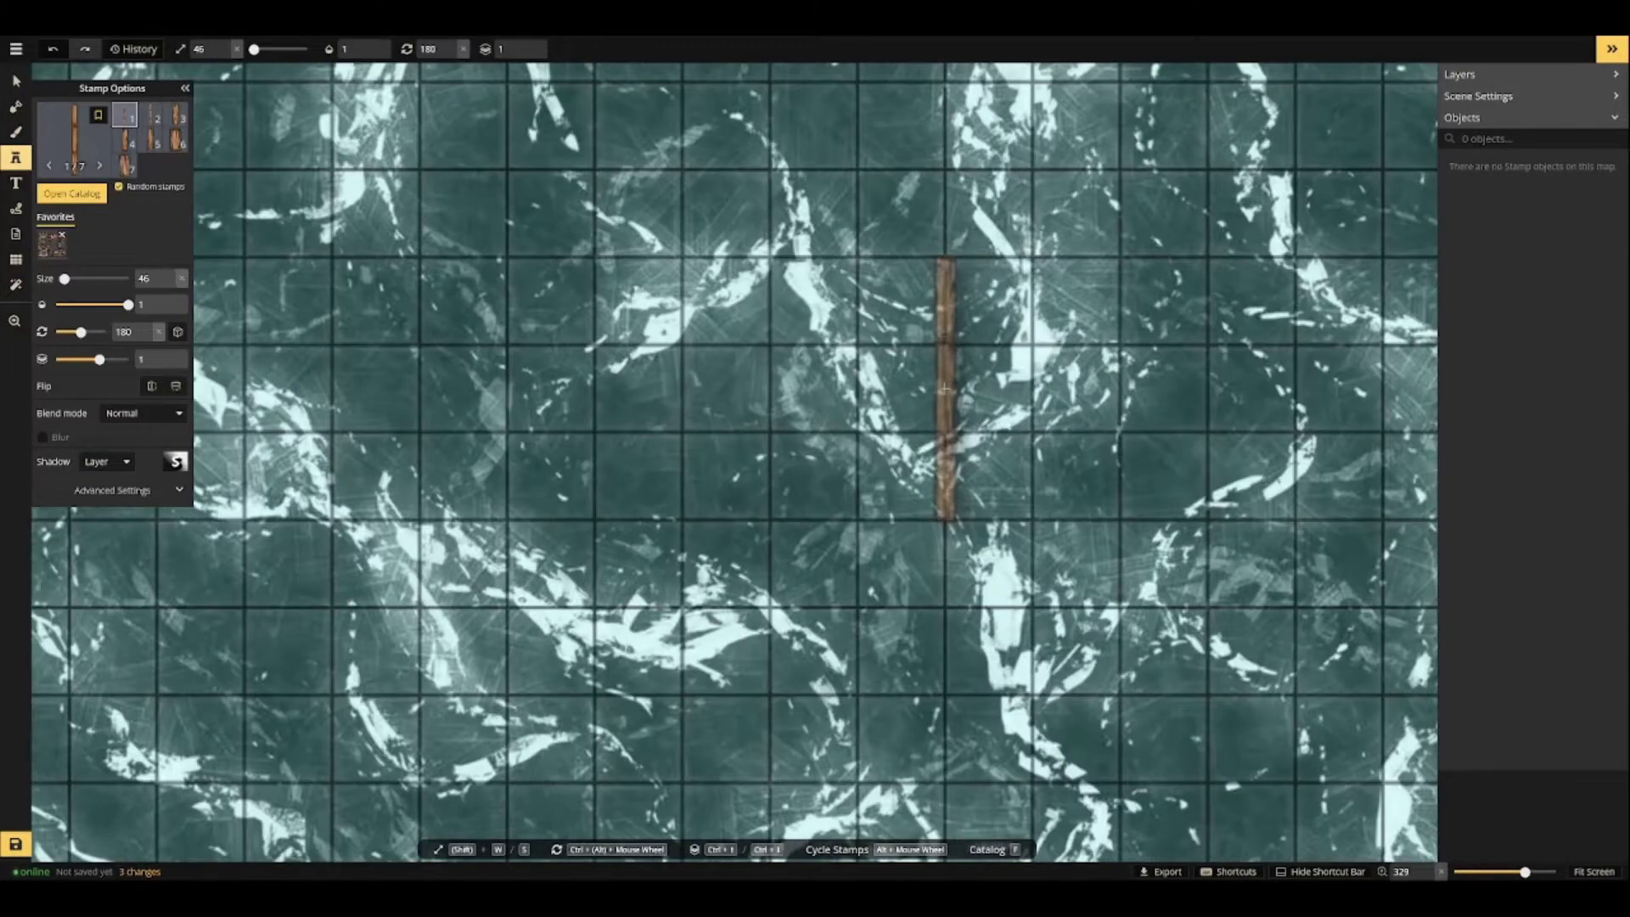
{"action": "scroll", "coordinate": [945, 388], "scroll_direction": "down", "scroll_amount": 7}
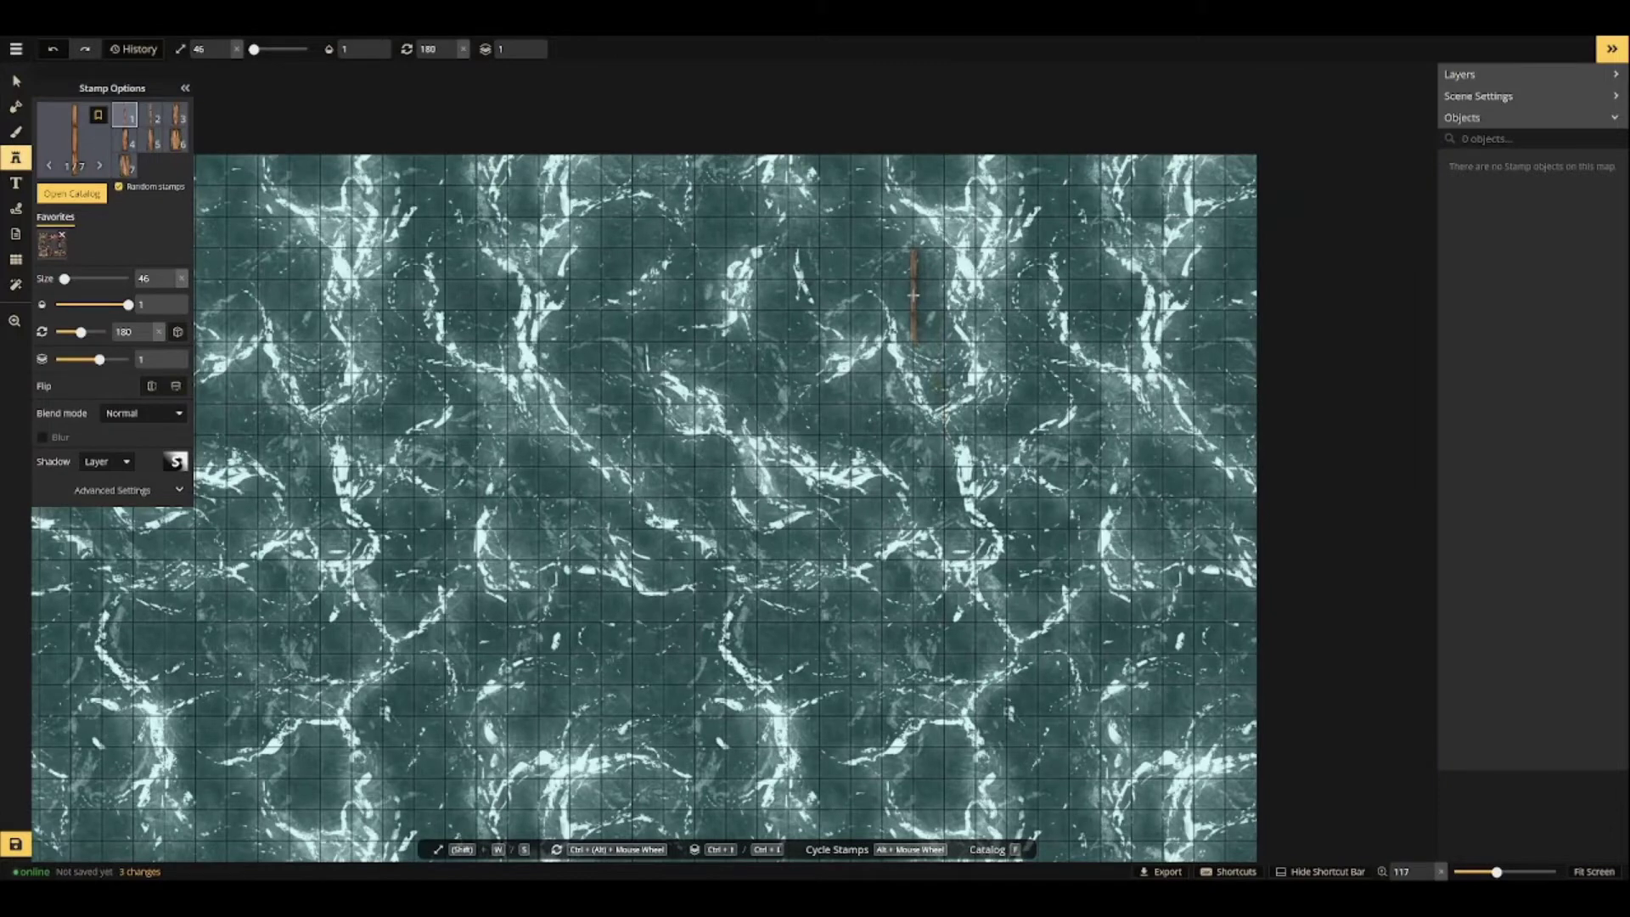
{"action": "left_click", "coordinate": [913, 296]}
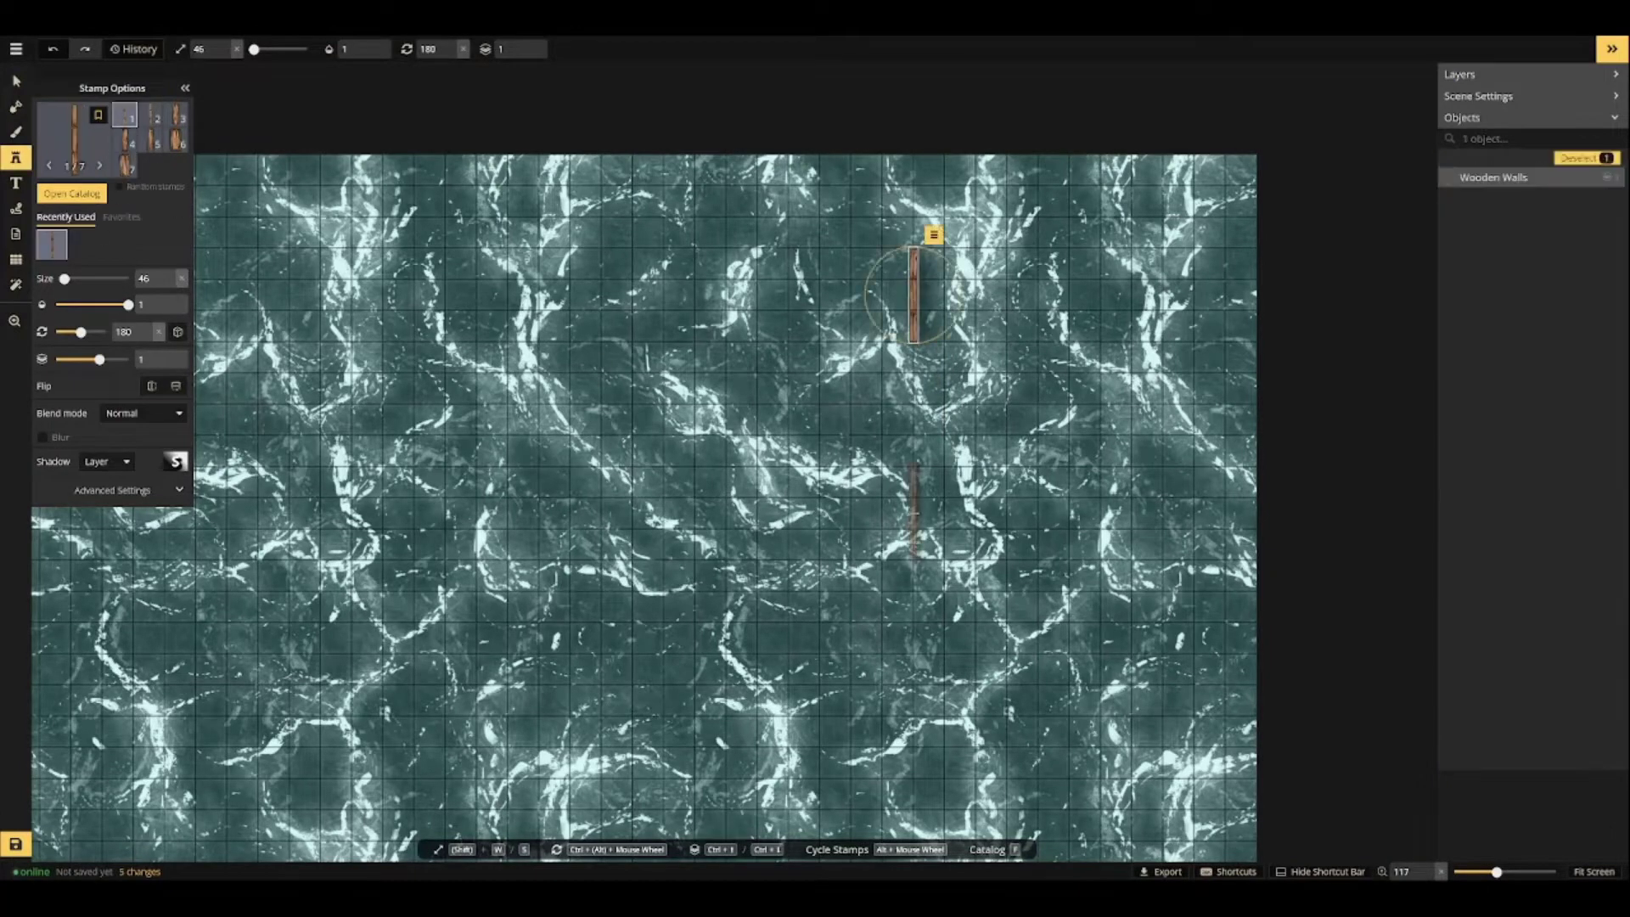
{"action": "scroll", "coordinate": [913, 516], "scroll_direction": "up", "scroll_amount": 2}
{"action": "left_click", "coordinate": [913, 516]}
{"action": "scroll", "coordinate": [913, 516], "scroll_direction": "down", "scroll_amount": 1}
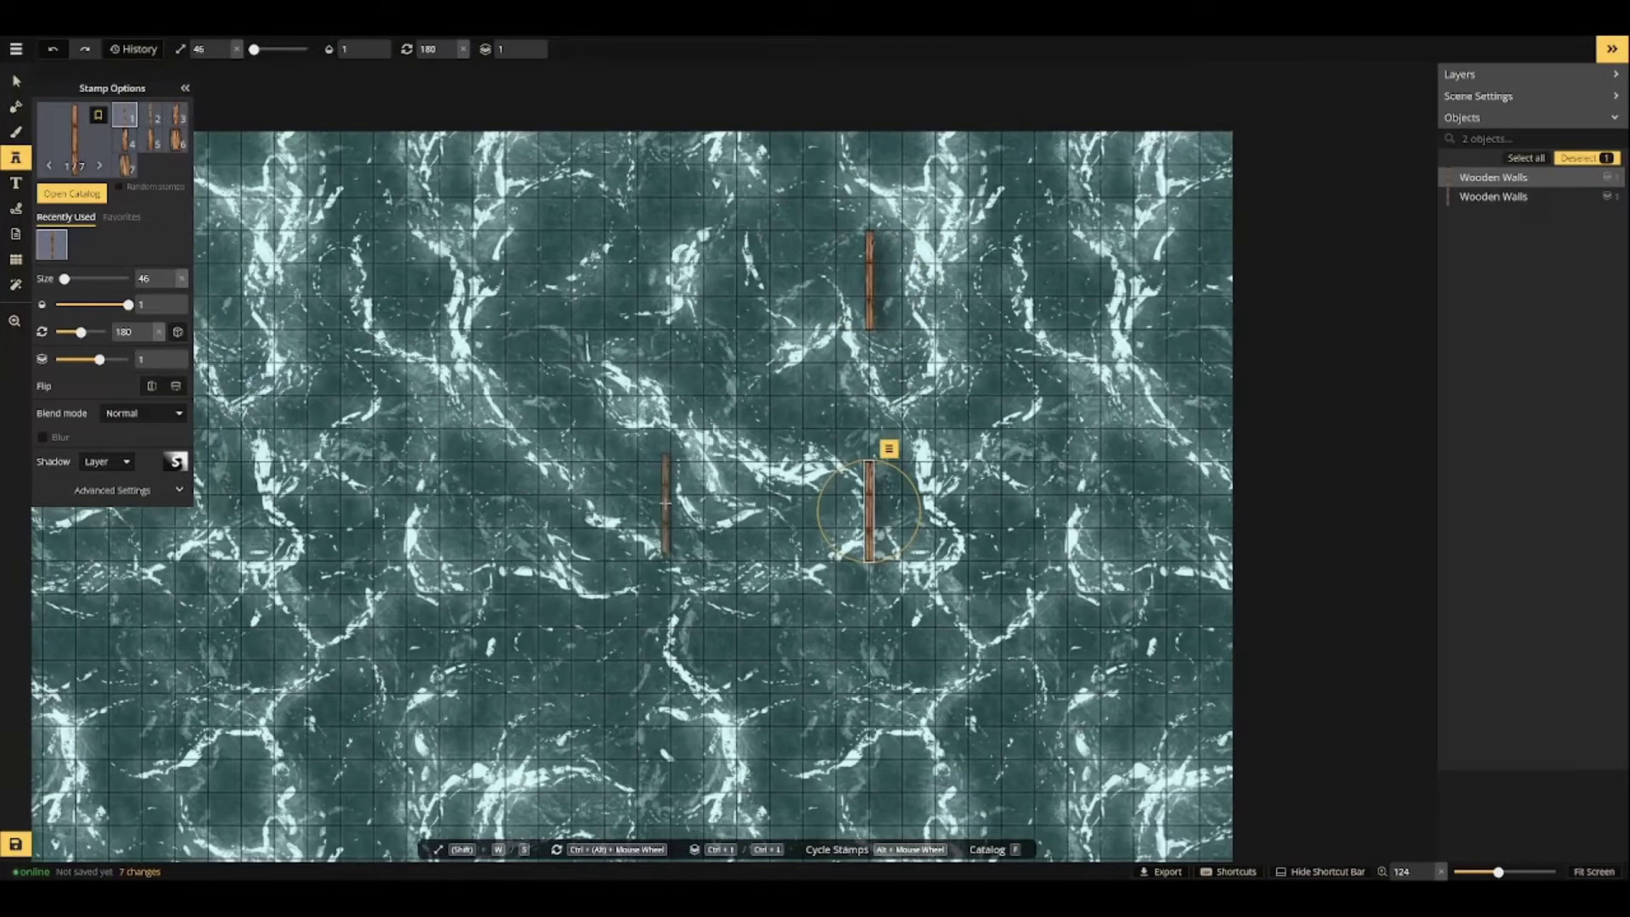
Place two Rope Fences of size 46, rotated to 270, running right from the inner ends of the two vertical walls.
{"action": "key", "text": "f"}
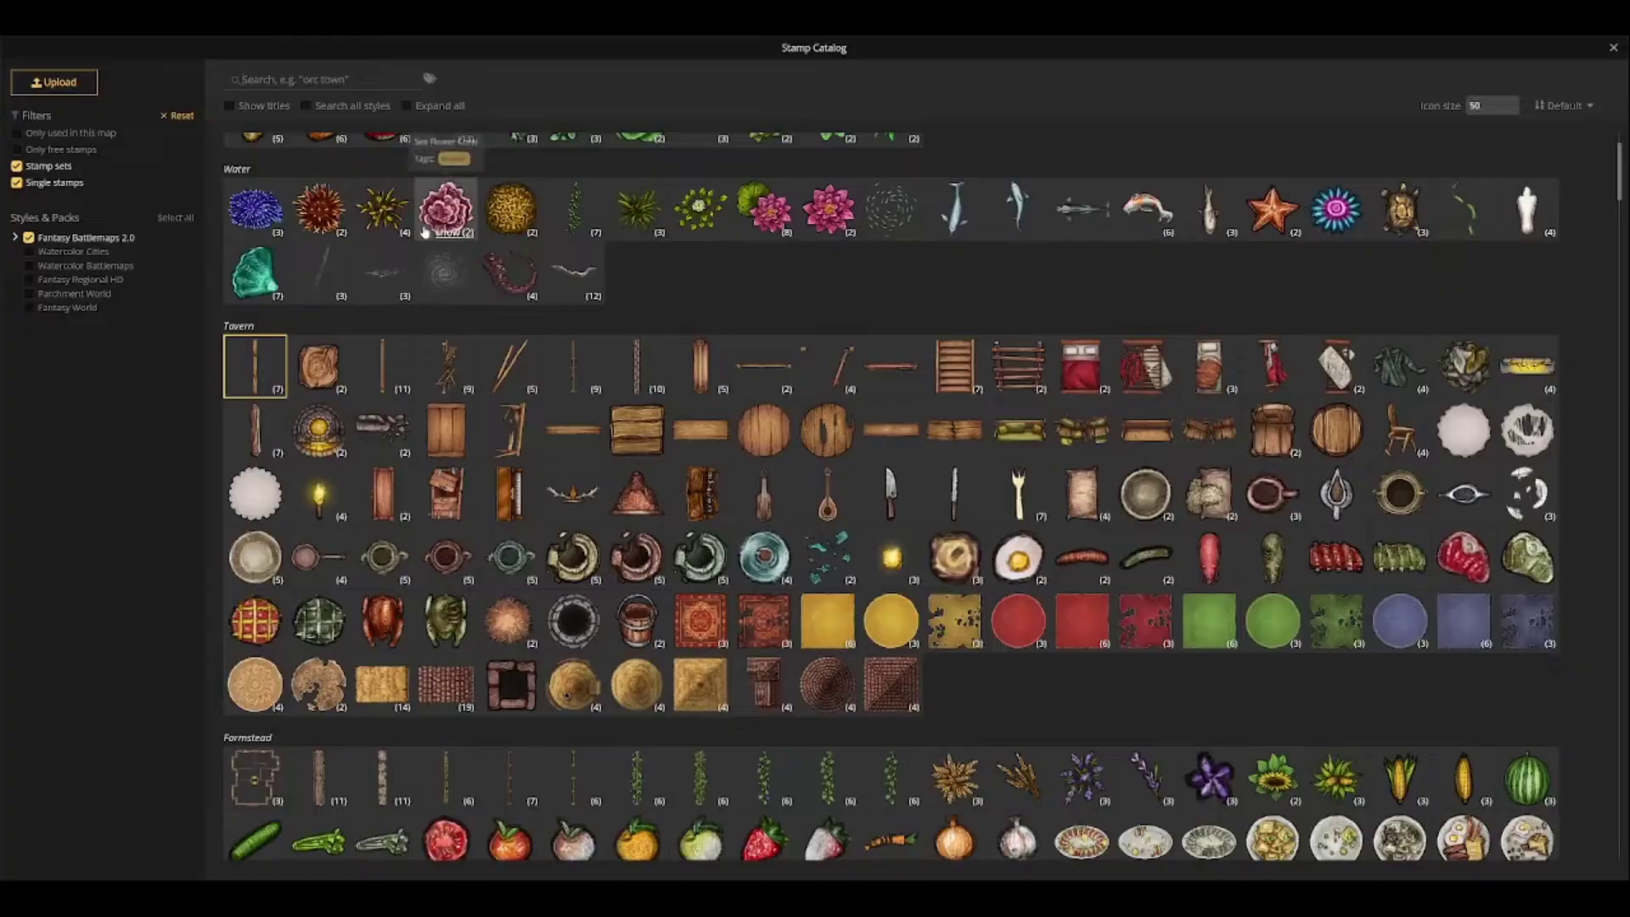
{"action": "scroll", "coordinate": [528, 285], "scroll_direction": "down", "scroll_amount": 5}
{"action": "left_click", "coordinate": [528, 285]}
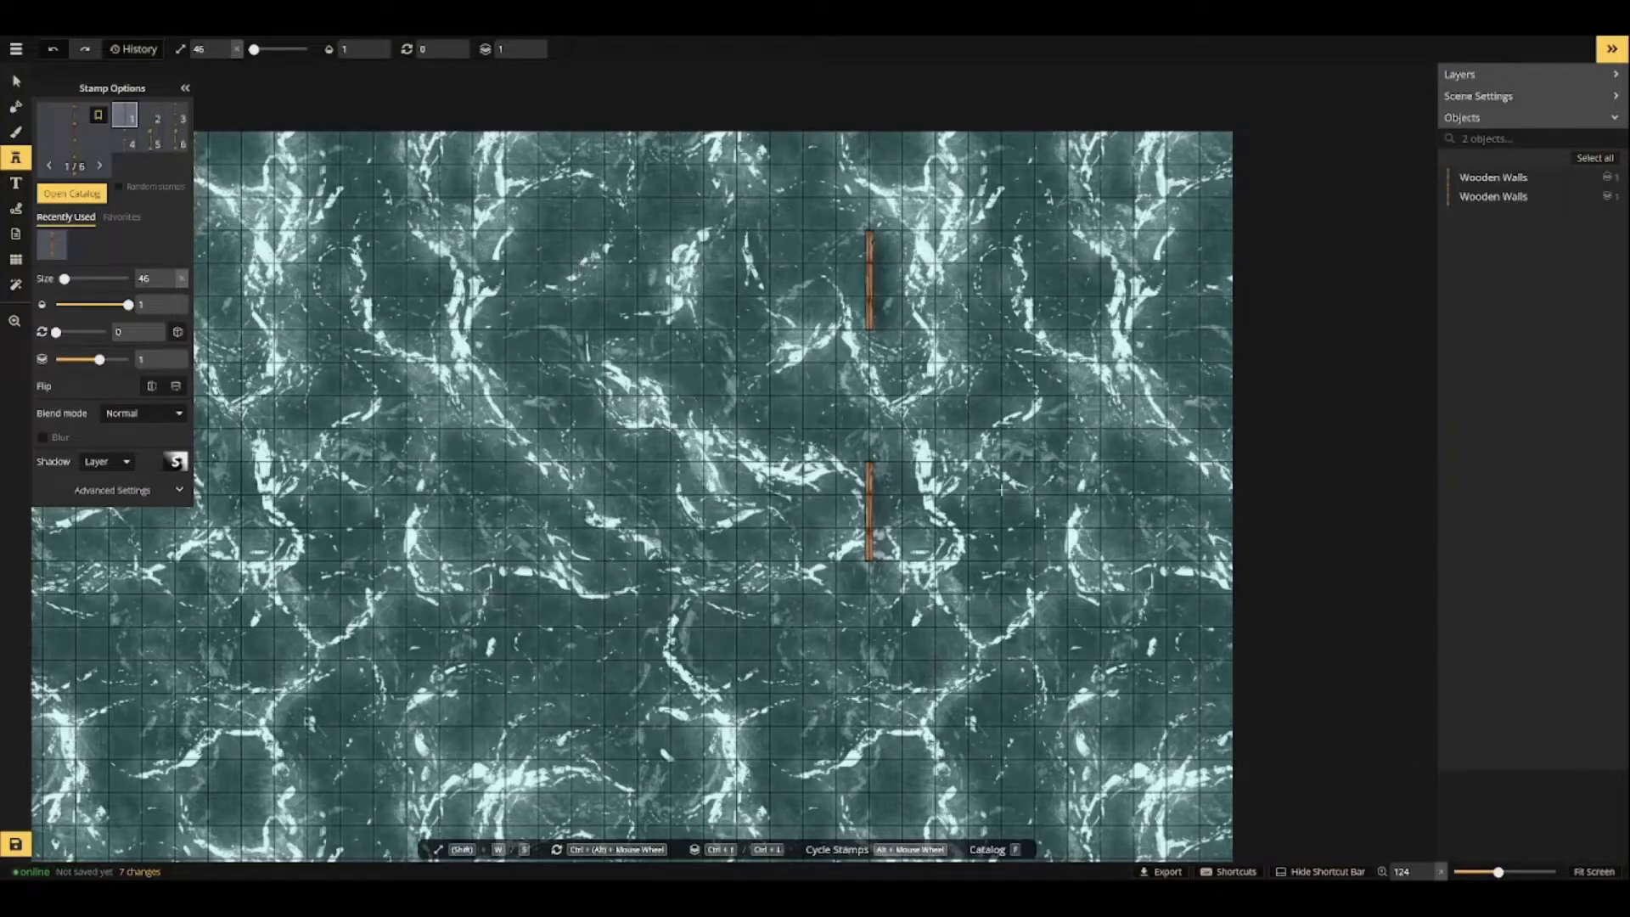
{"action": "scroll", "coordinate": [955, 476], "scroll_direction": "up", "scroll_amount": 2}
{"action": "left_click", "coordinate": [123, 143]}
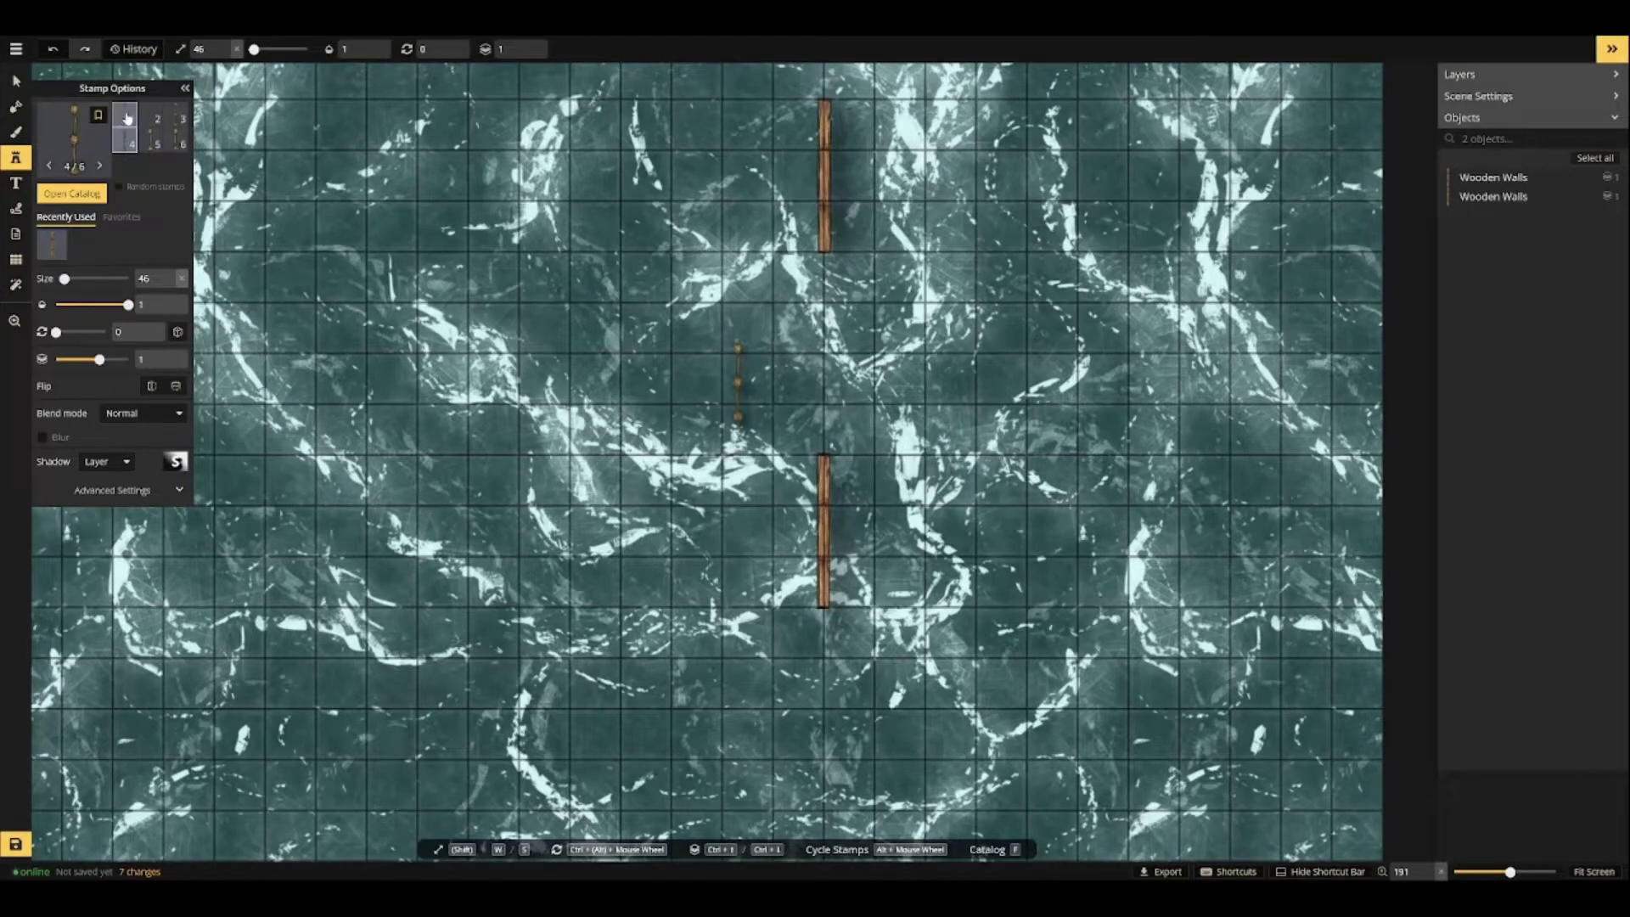
{"action": "left_click", "coordinate": [126, 117]}
{"action": "scroll", "coordinate": [908, 247], "scroll_direction": "down", "scroll_amount": 6}
{"action": "left_click", "coordinate": [904, 245]}
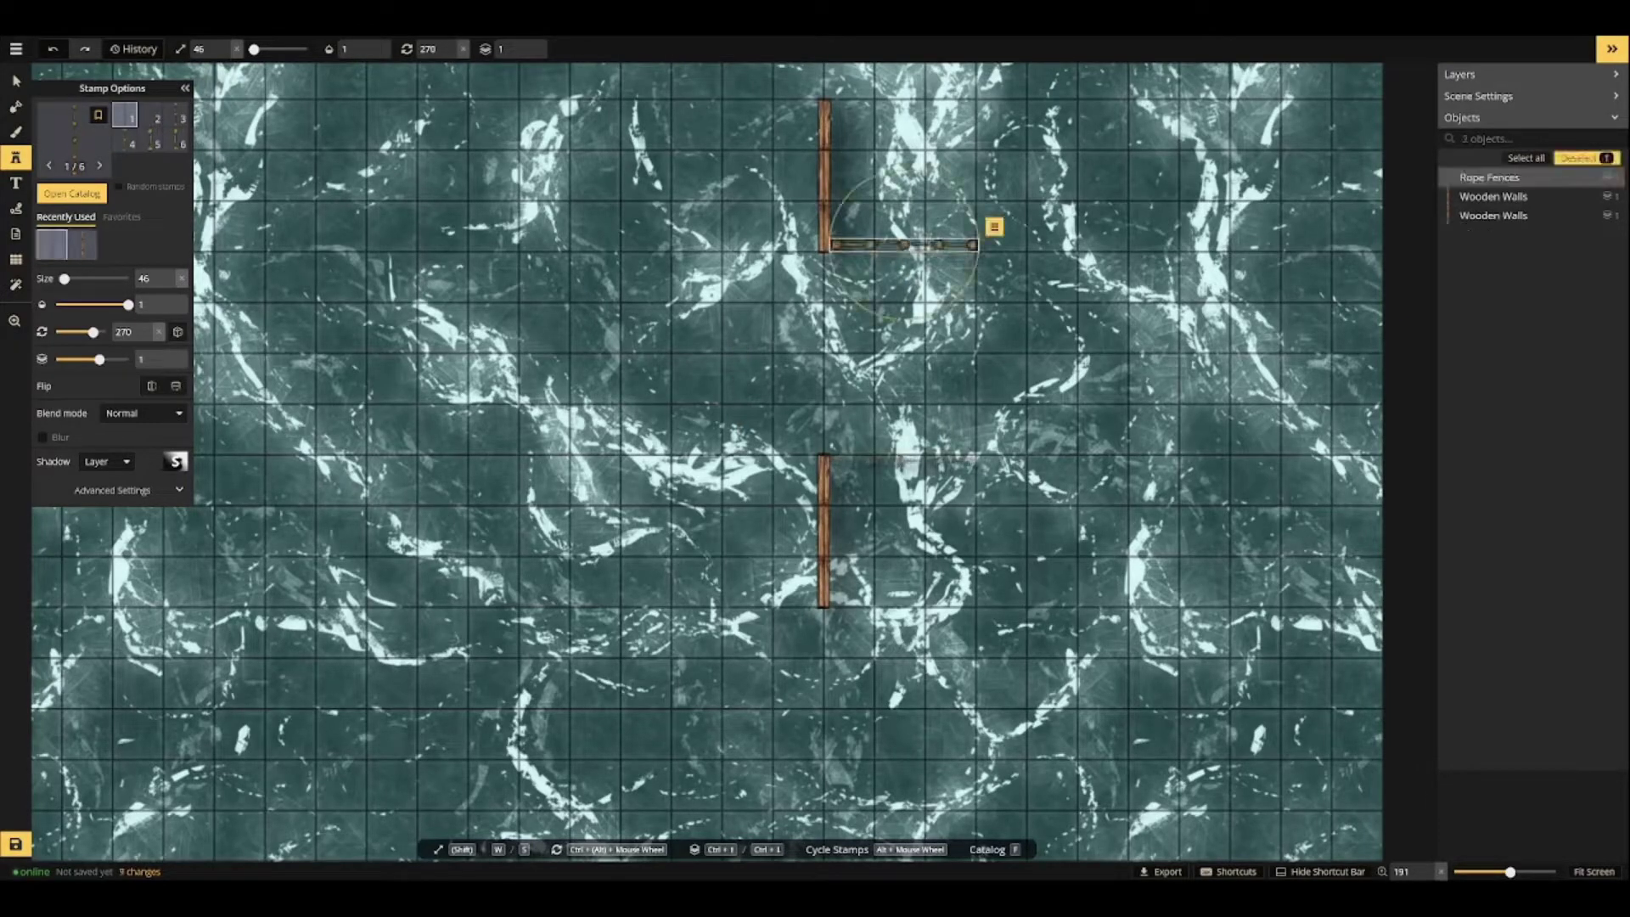
{"action": "left_click", "coordinate": [904, 460]}
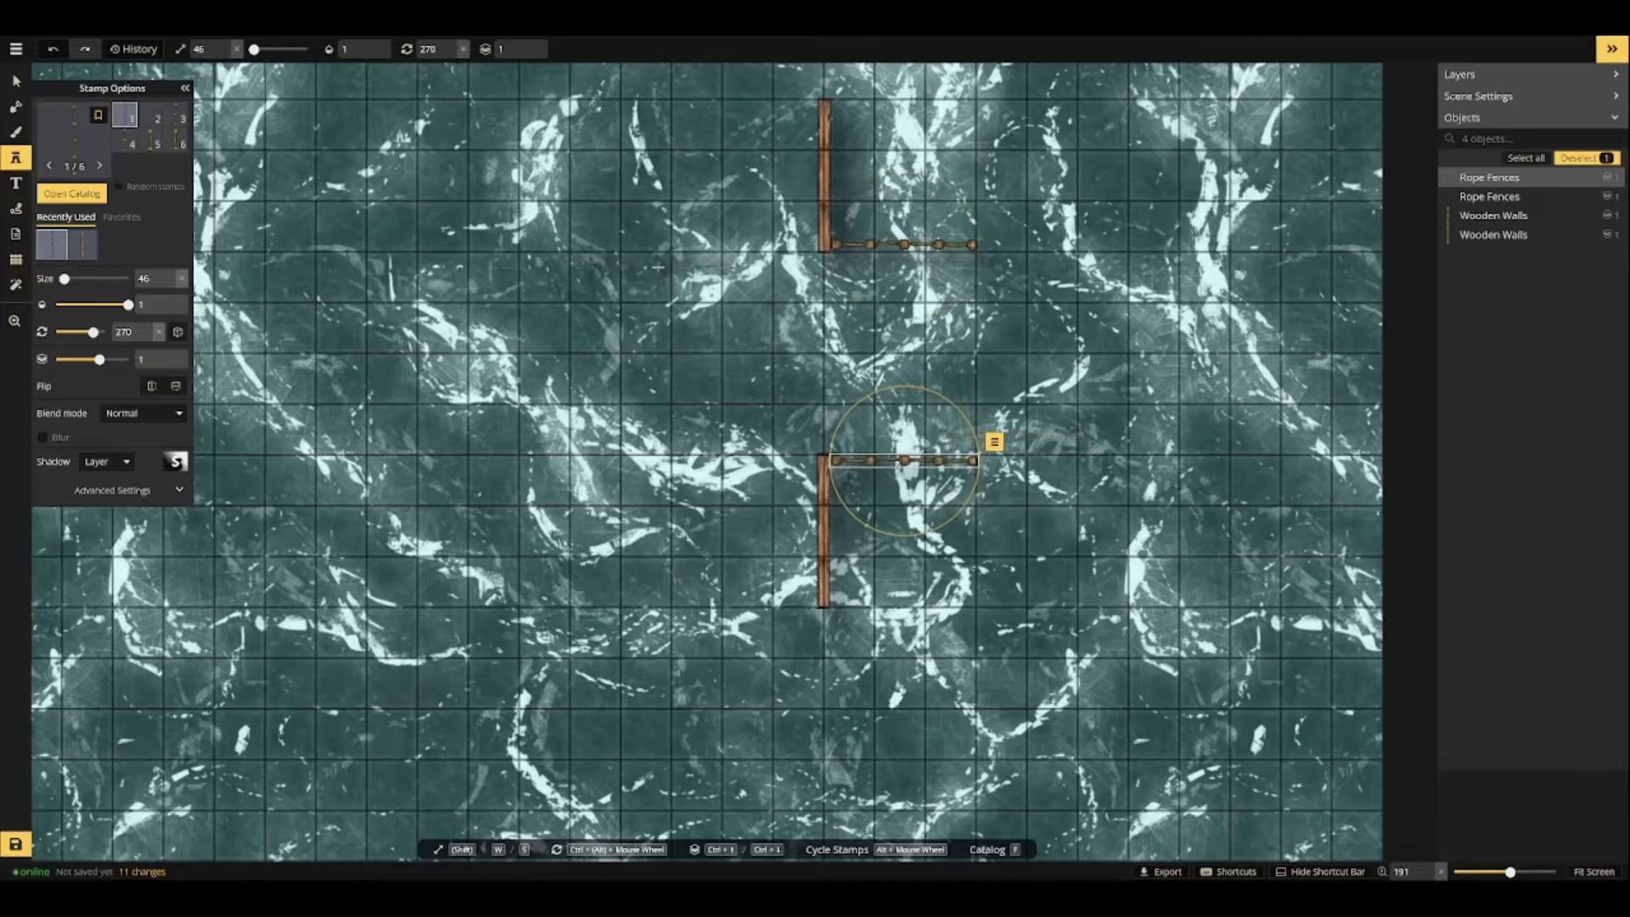
Place two Wooden Walls rotated to 90, running right from the outer ends of the two vertical walls.
{"action": "left_click", "coordinate": [82, 245]}
{"action": "scroll", "coordinate": [868, 140], "scroll_direction": "down", "scroll_amount": 1}
{"action": "scroll", "coordinate": [930, 119], "scroll_direction": "down", "scroll_amount": 1}
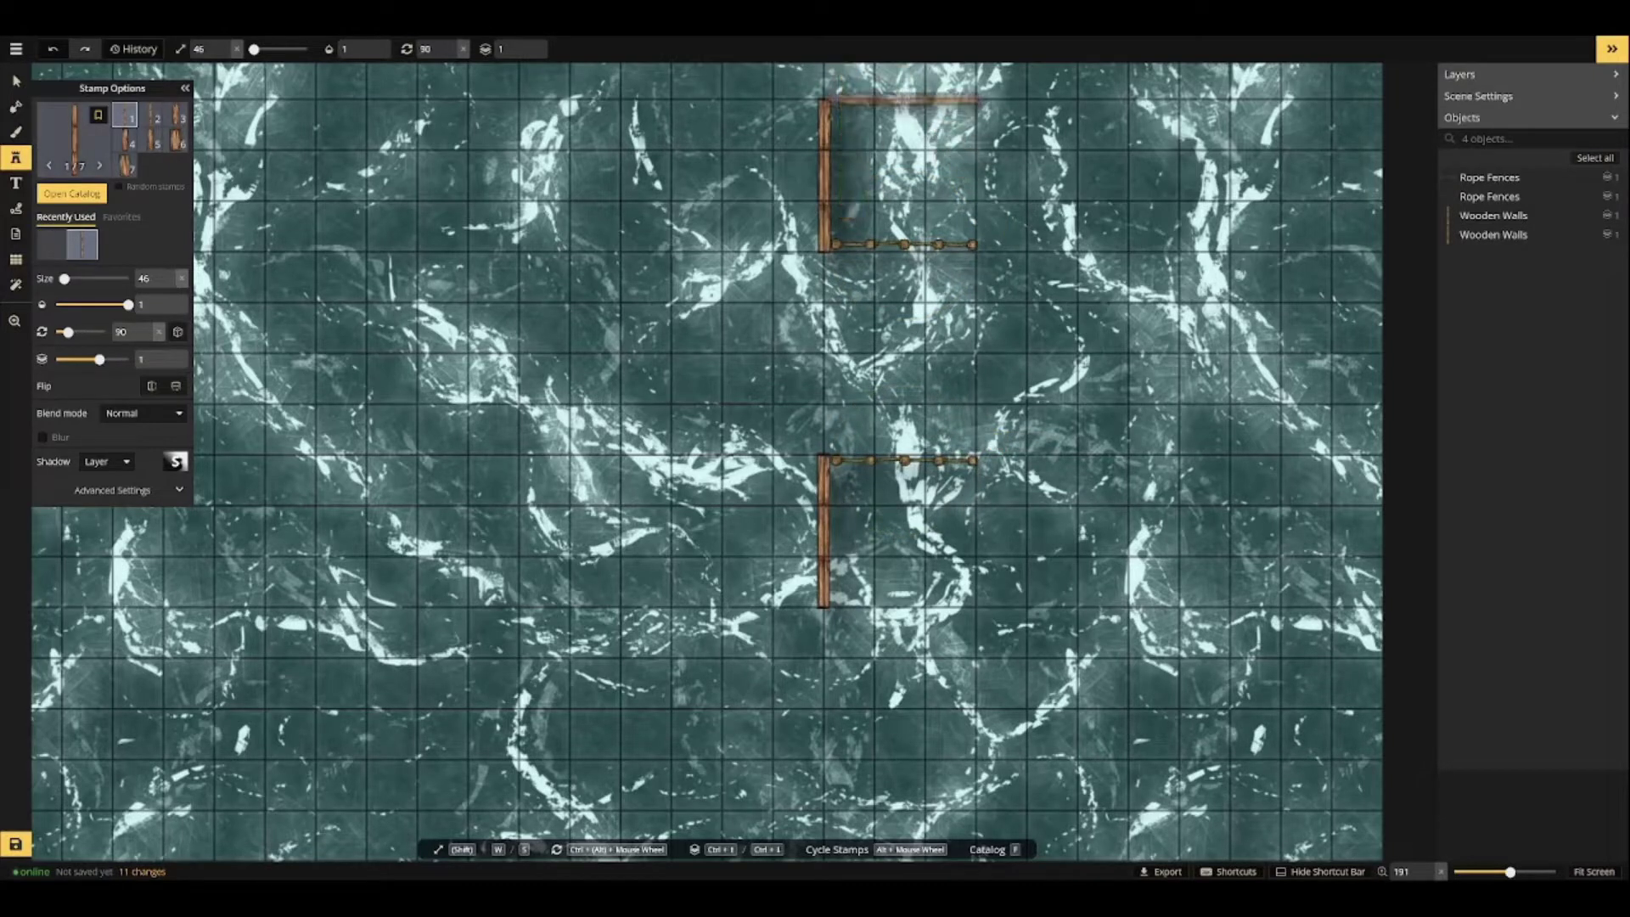
{"action": "left_click", "coordinate": [900, 98]}
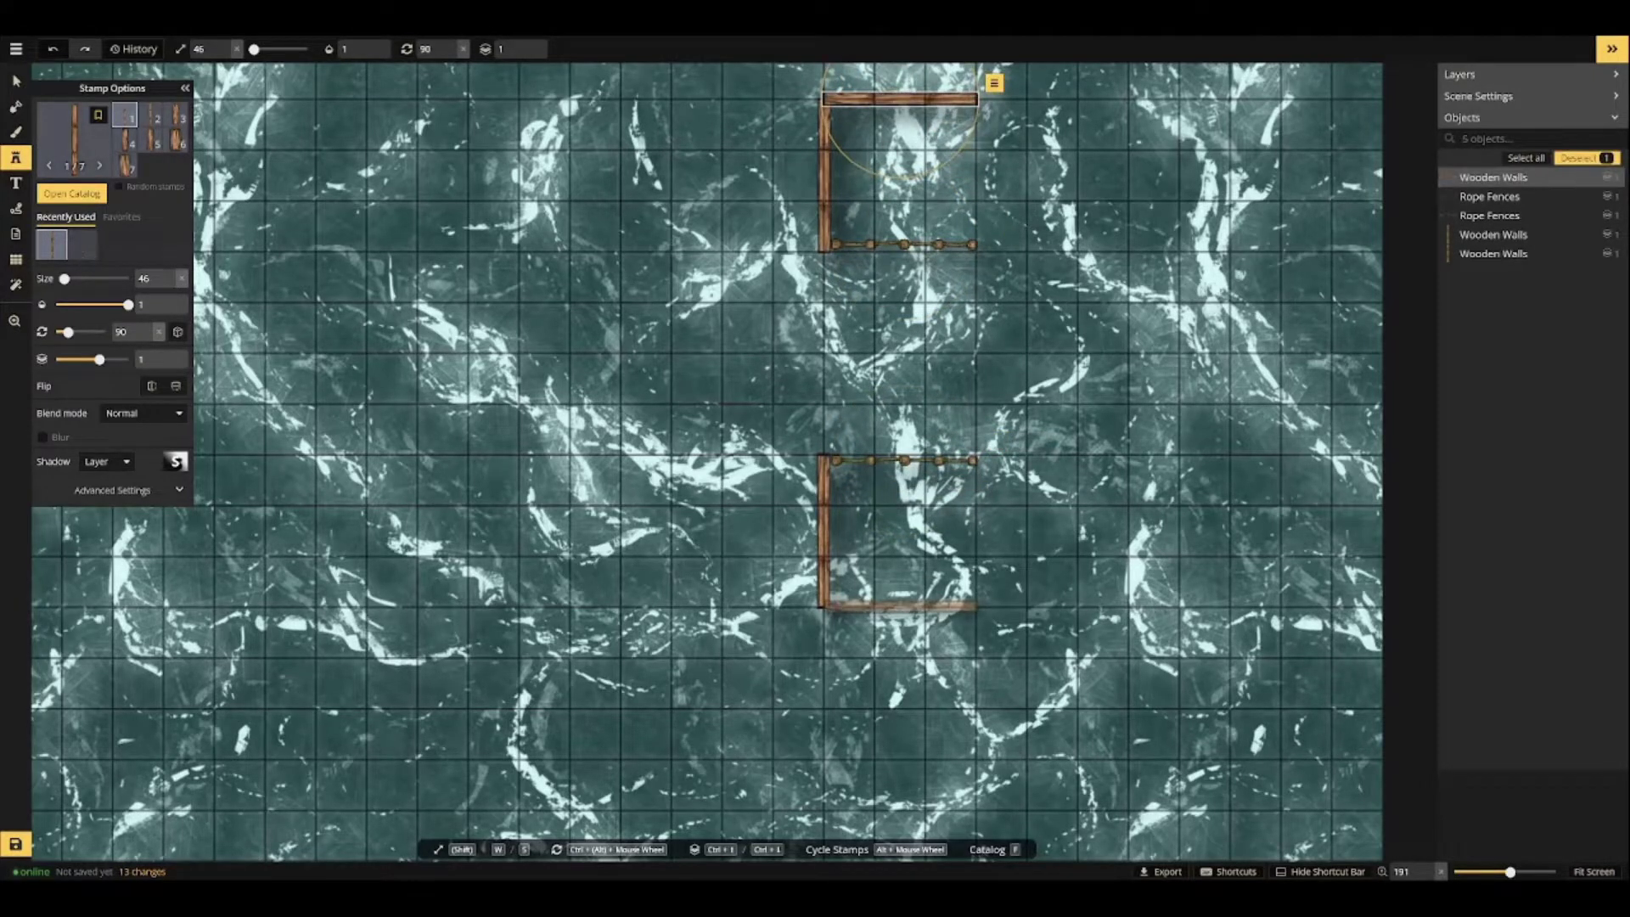
{"action": "left_click", "coordinate": [898, 606]}
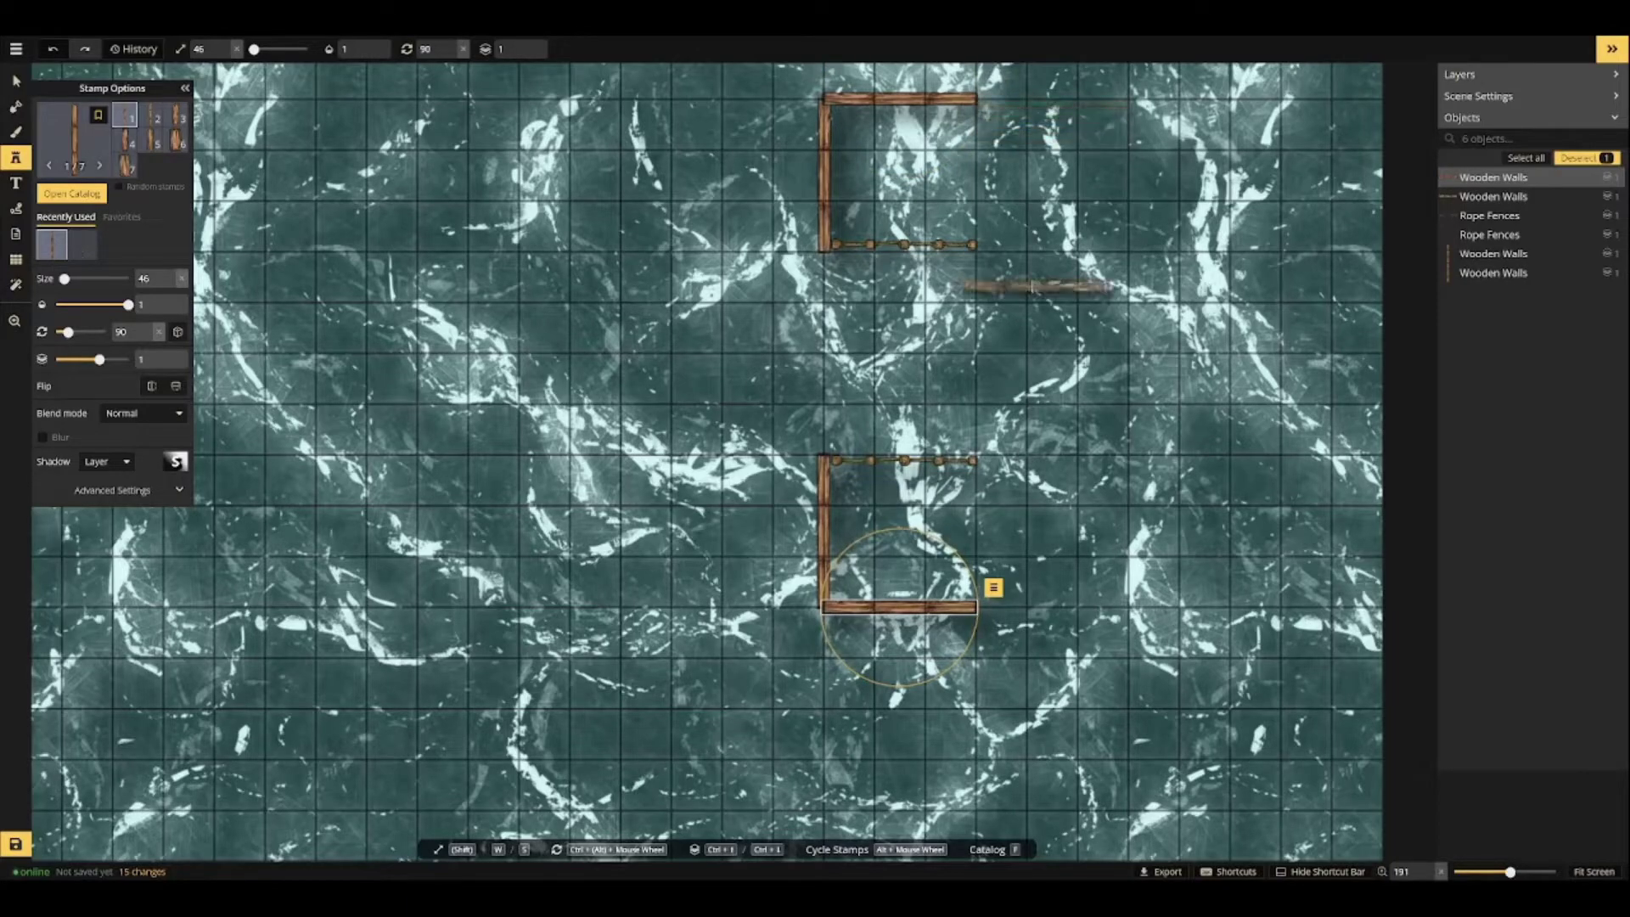
Place Rustic Wooden Stairs of size 37, rotated to 90, against the left side of each vertical wall.
{"action": "left_click", "coordinate": [71, 194]}
{"action": "scroll", "coordinate": [764, 425], "scroll_direction": "down", "scroll_amount": 10}
{"action": "left_click", "coordinate": [764, 424]}
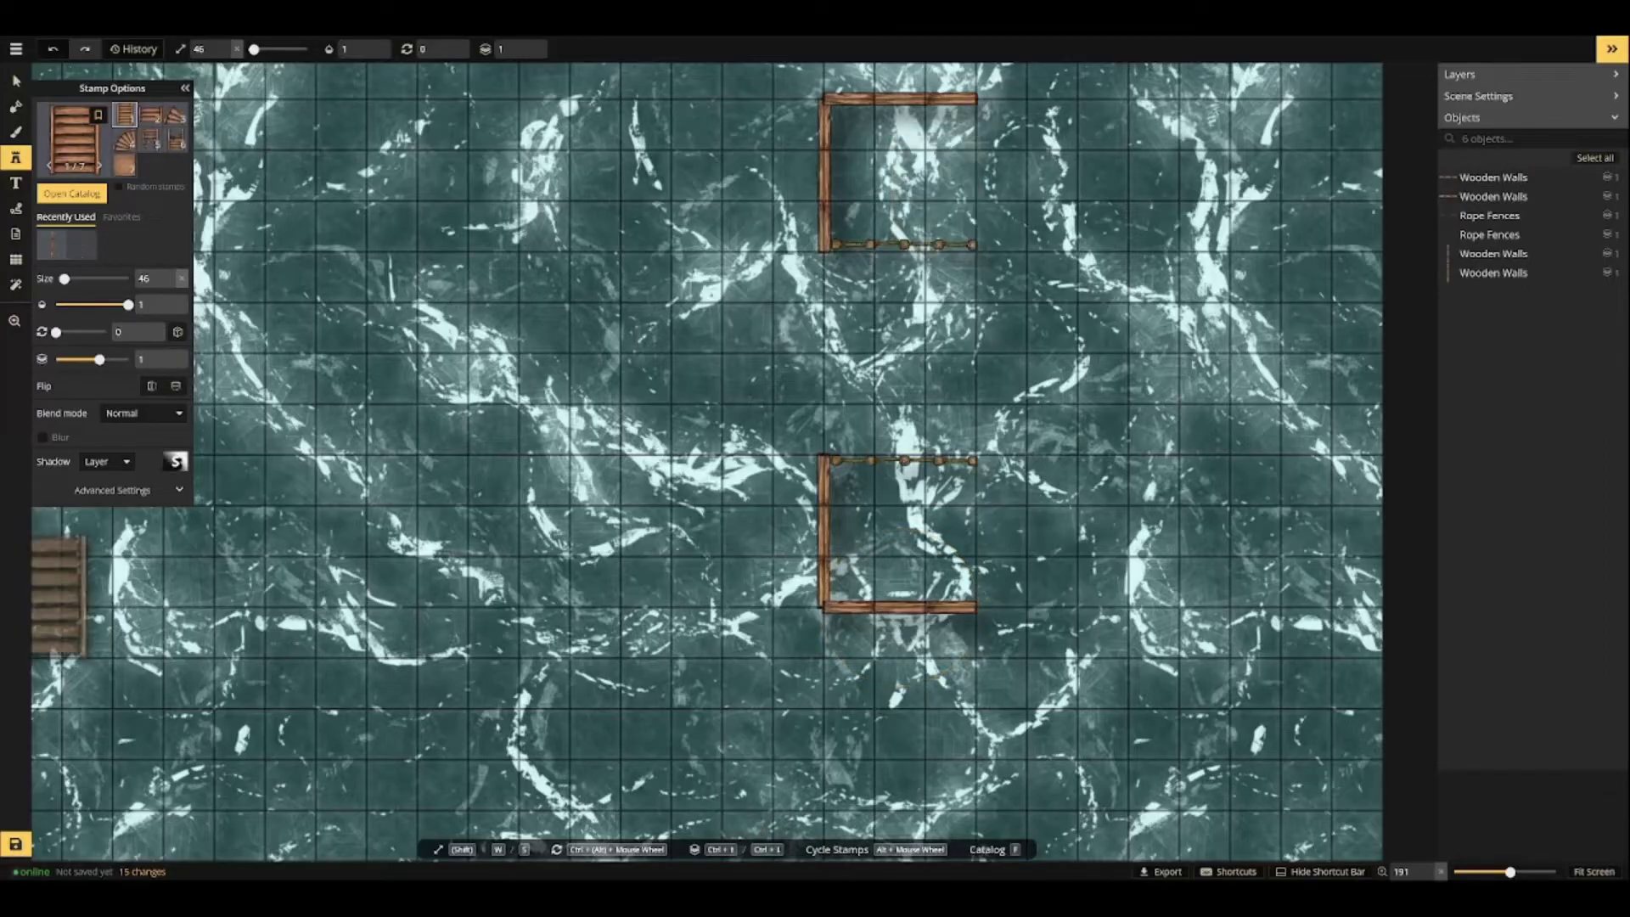
{"action": "scroll", "coordinate": [618, 218], "scroll_direction": "up", "scroll_amount": 1}
{"action": "scroll", "coordinate": [762, 172], "scroll_direction": "up", "scroll_amount": 1}
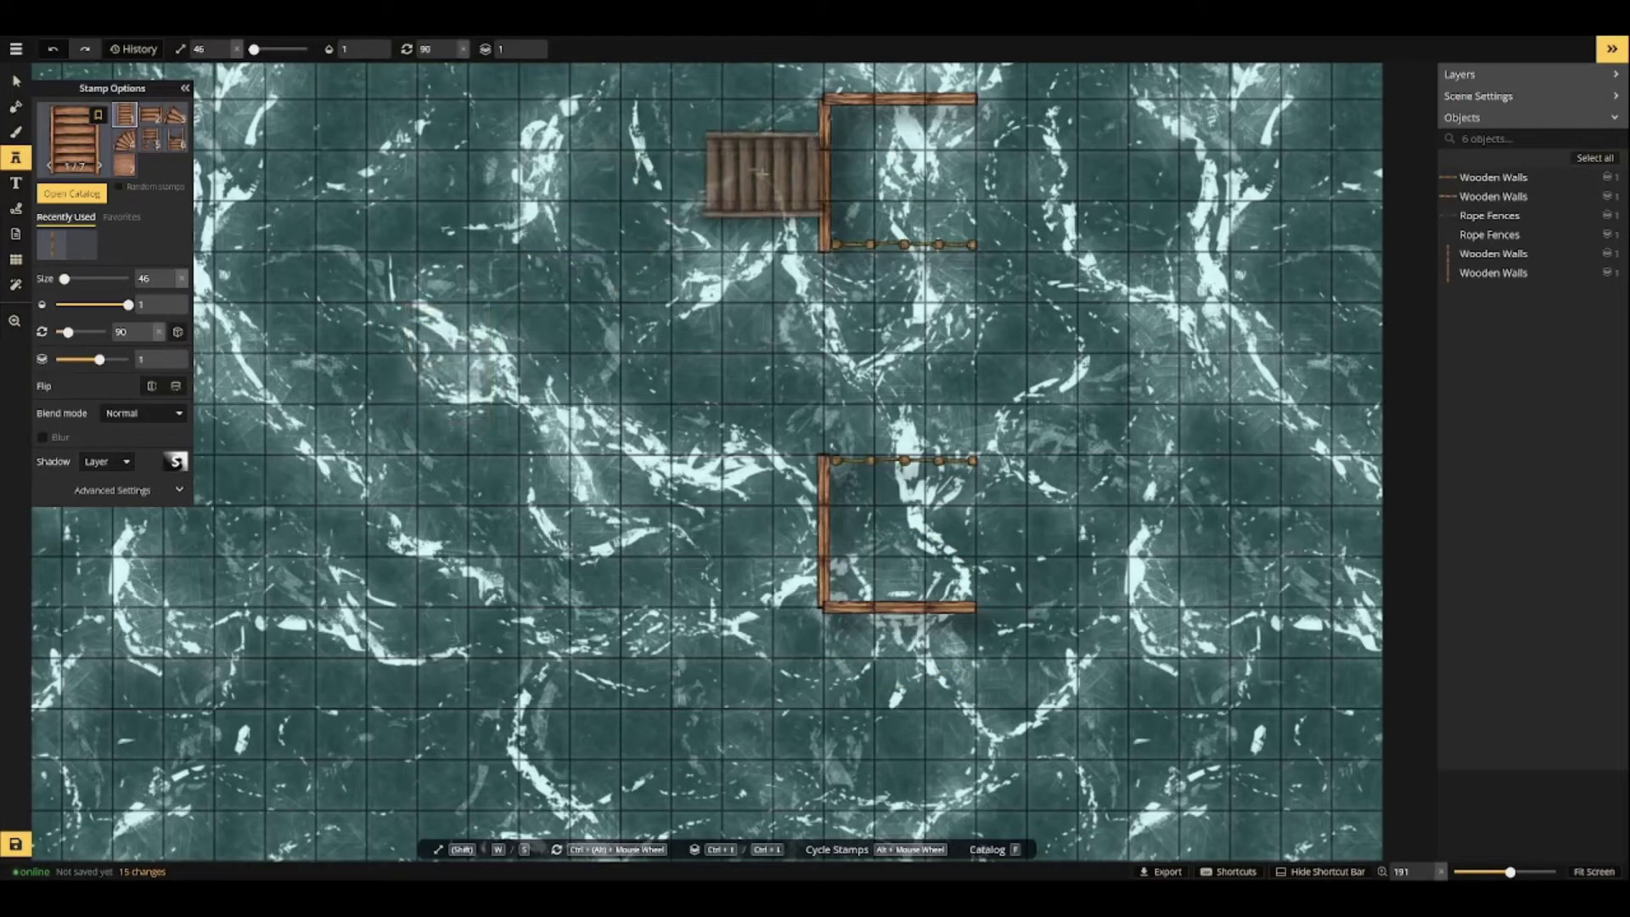
{"action": "scroll", "coordinate": [761, 173], "scroll_direction": "down", "scroll_amount": 5}
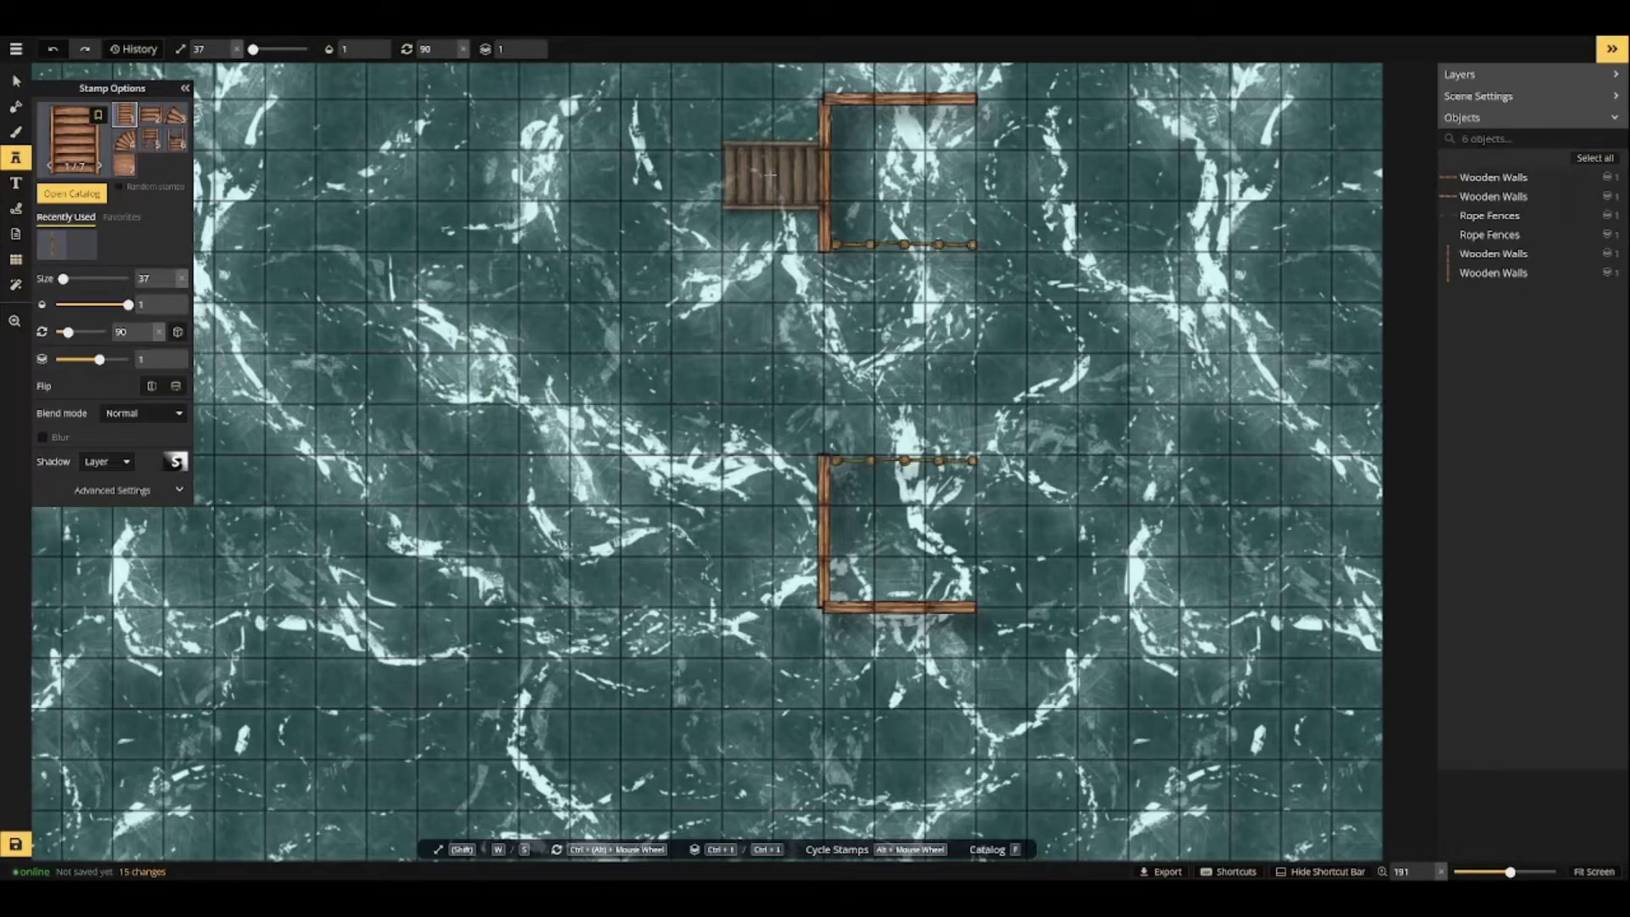
{"action": "left_click", "coordinate": [770, 174]}
{"action": "left_click", "coordinate": [769, 530]}
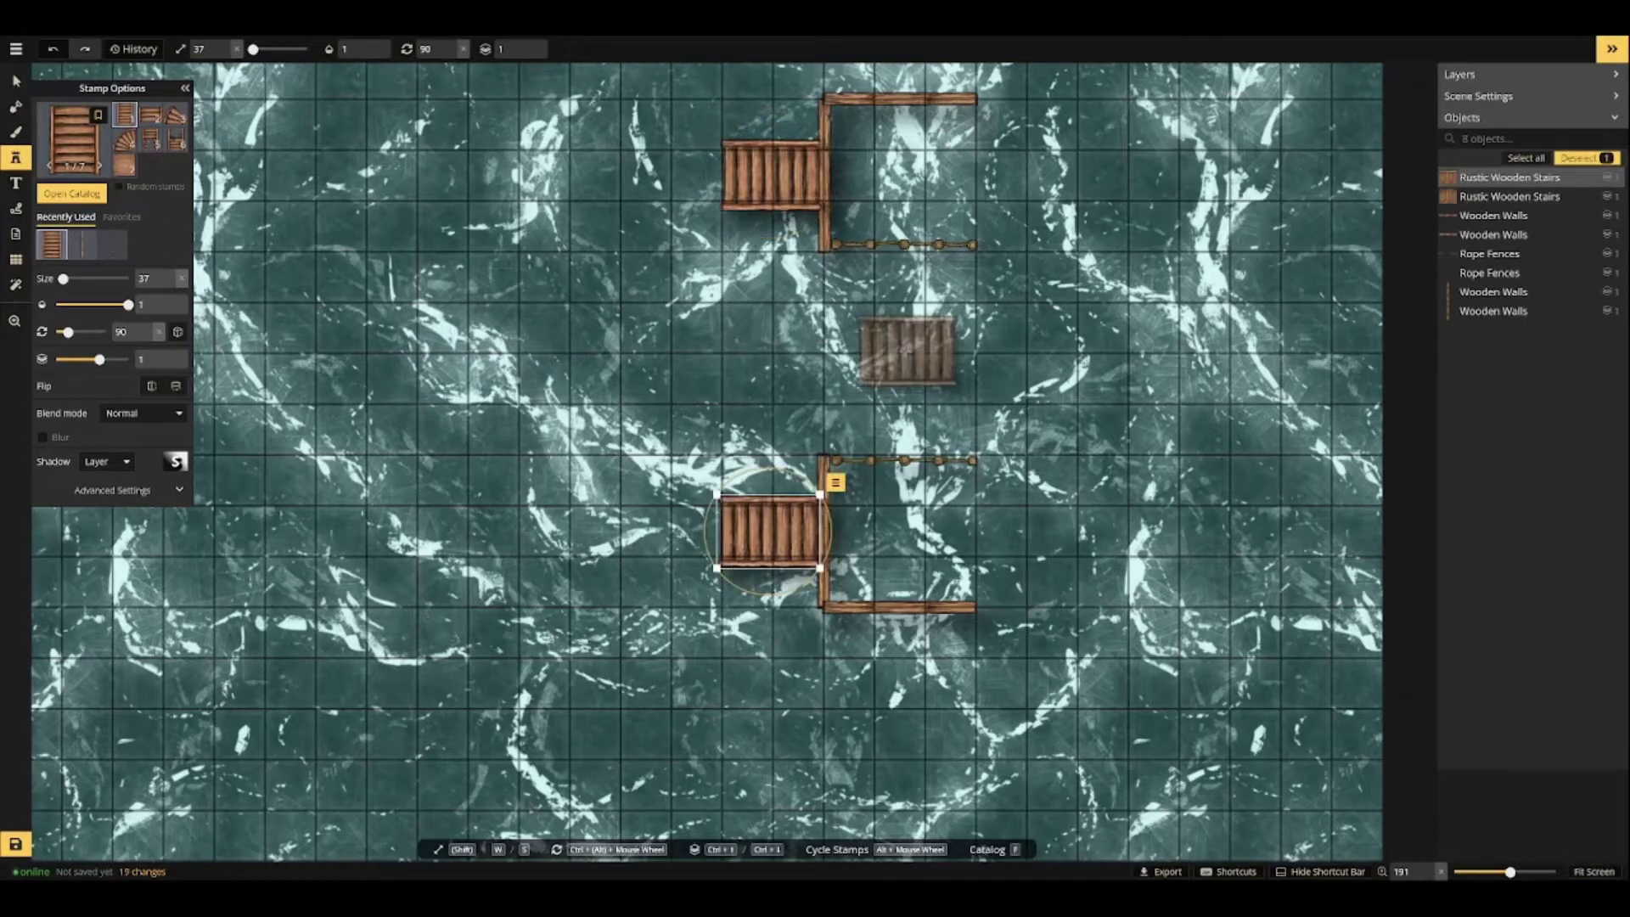
Place a third Rustic Wooden Stairs of size 37 midway between the rope fences, lined up with their right ends.
{"action": "key", "text": "Escape"}
{"action": "scroll", "coordinate": [910, 351], "scroll_direction": "up", "scroll_amount": 5}
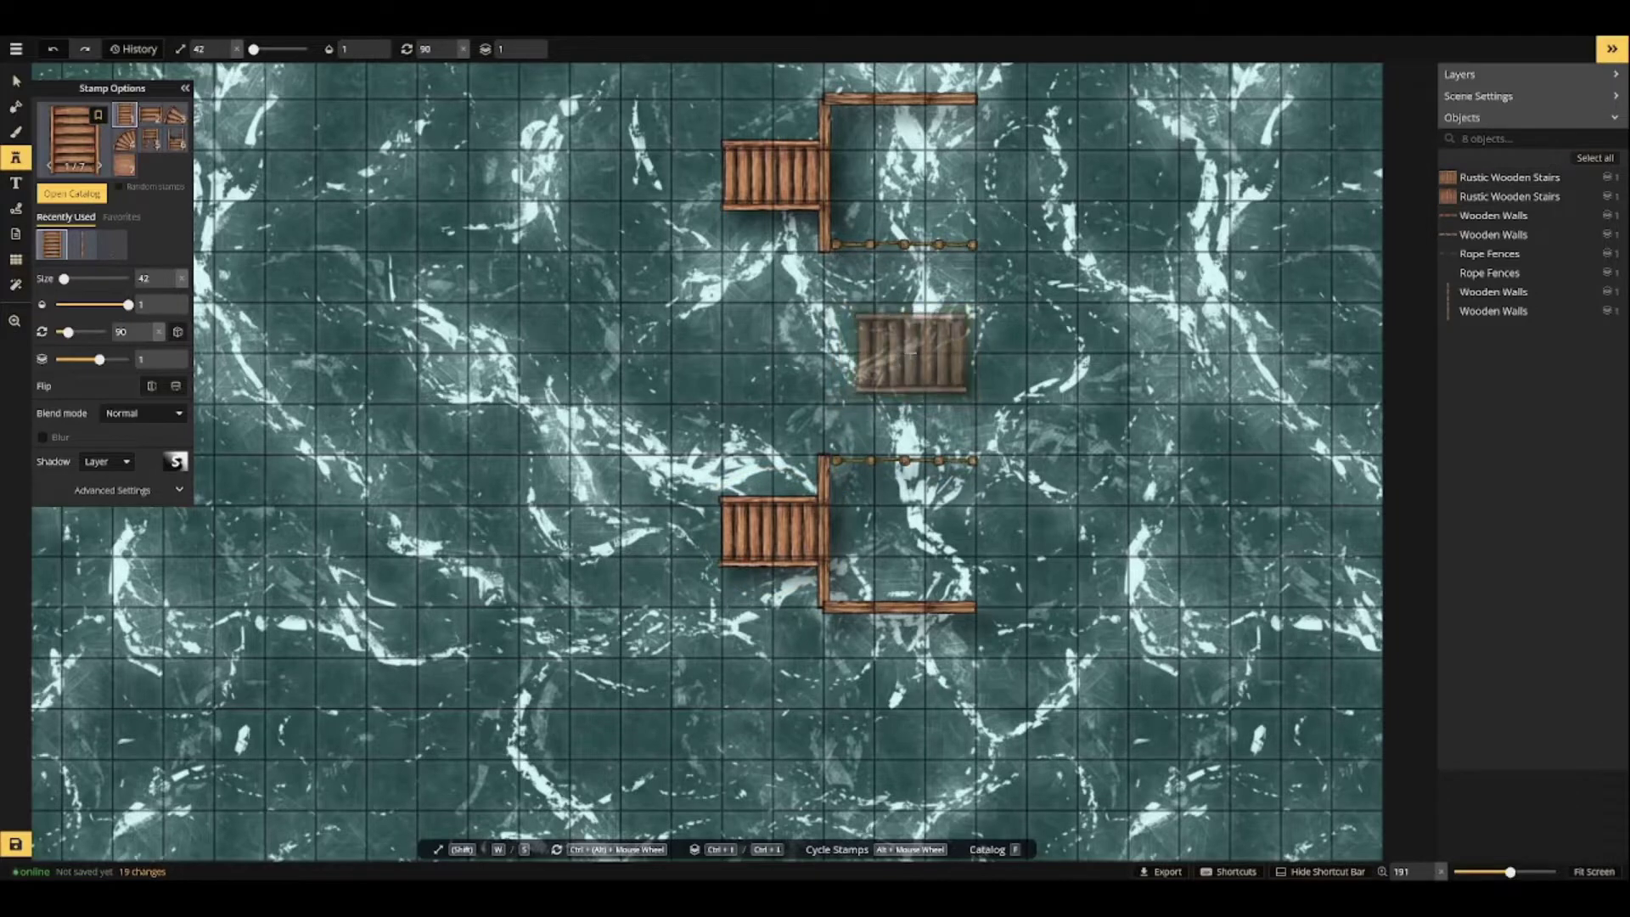
{"action": "scroll", "coordinate": [909, 351], "scroll_direction": "down", "scroll_amount": 5}
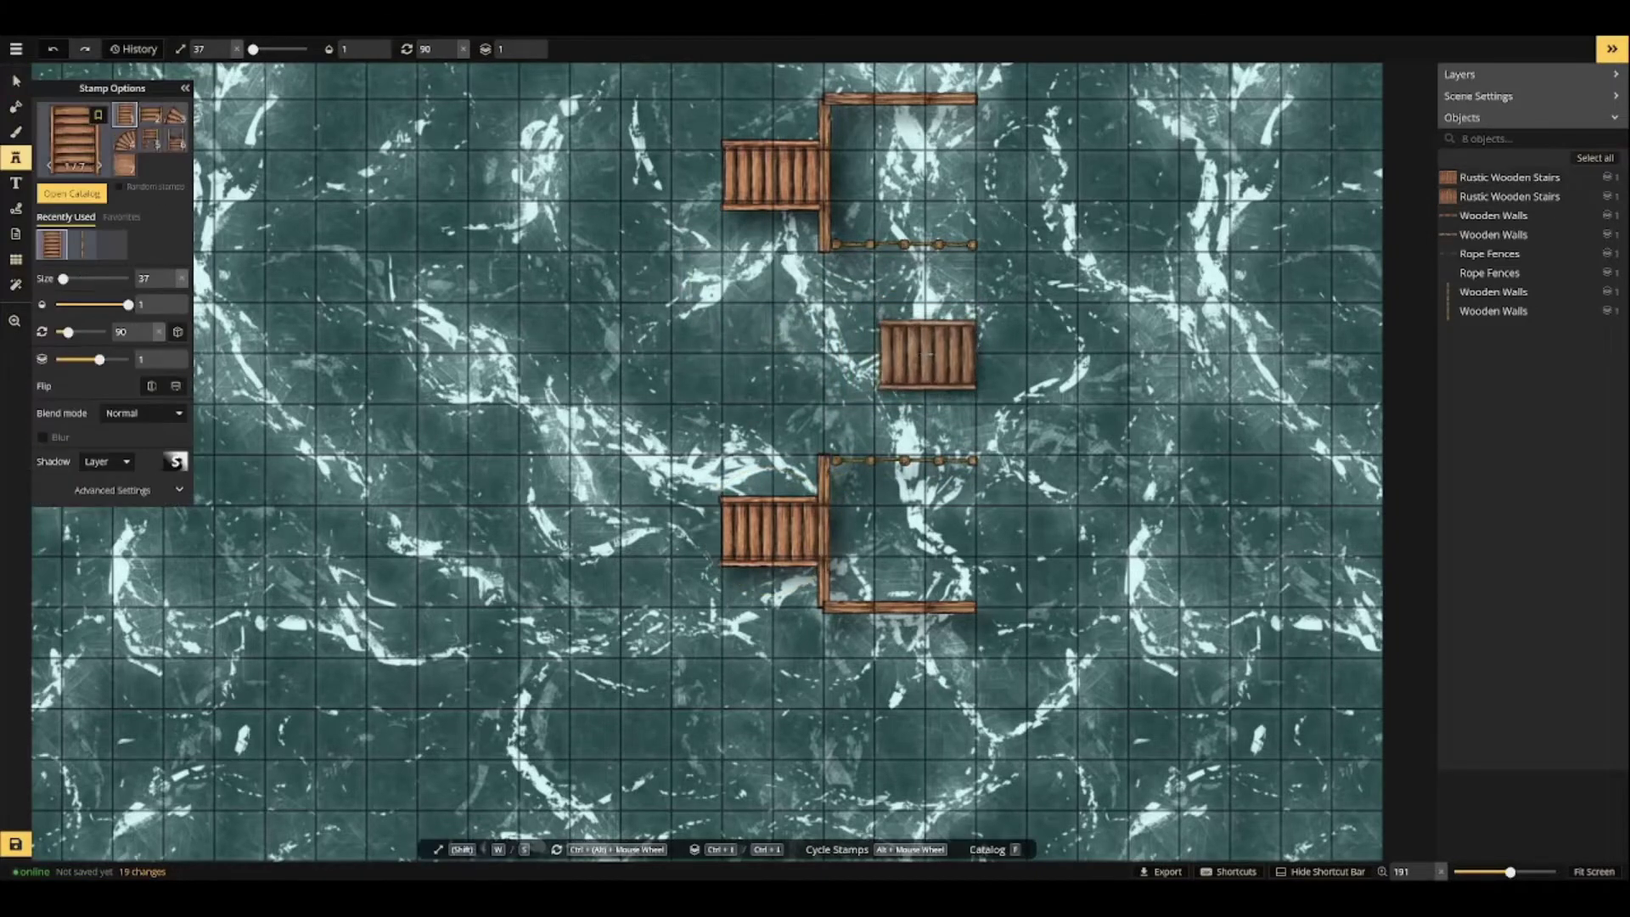
{"action": "left_click", "coordinate": [927, 354]}
Extend the middle stairs to the left with the second Rustic Wooden Stairs variant.
{"action": "left_click", "coordinate": [150, 115]}
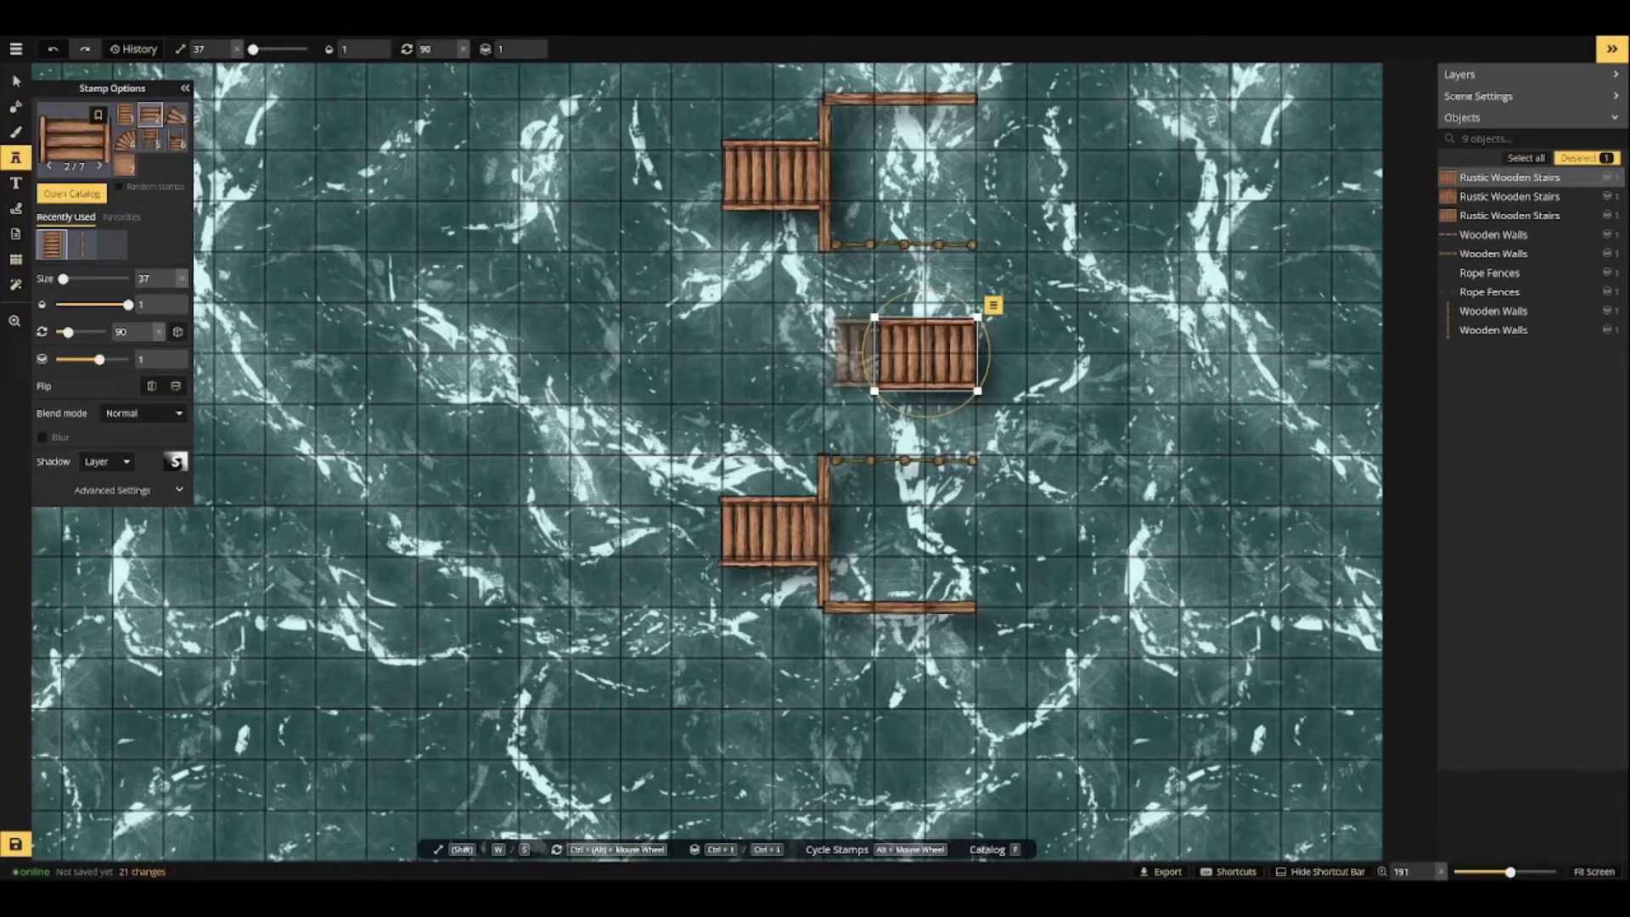
{"action": "scroll", "coordinate": [859, 353], "scroll_direction": "up", "scroll_amount": 4}
{"action": "left_click", "coordinate": [859, 354]}
{"action": "scroll", "coordinate": [603, 360], "scroll_direction": "down", "scroll_amount": 3}
Move the added stair extension down a layer and nudge it into line with the middle stairs.
{"action": "right_click", "coordinate": [783, 370]}
{"action": "left_click", "coordinate": [829, 302]}
{"action": "left_click", "coordinate": [898, 402]}
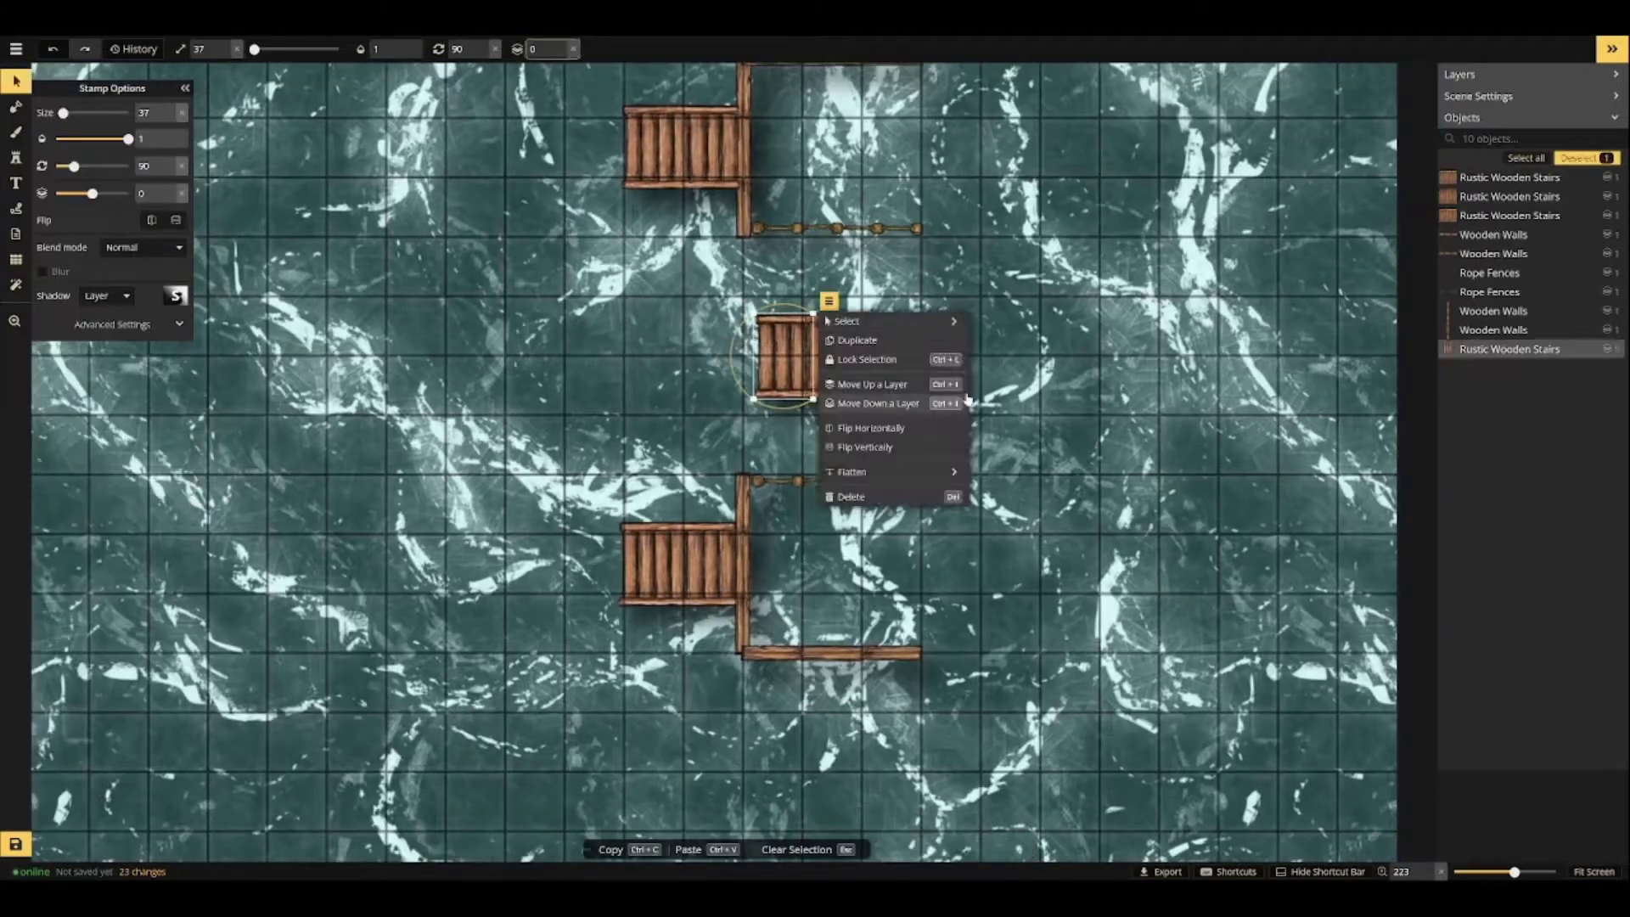
{"action": "key", "text": "Escape"}
{"action": "left_click", "coordinate": [778, 367]}
{"action": "left_click_drag", "start_coordinate": [780, 367], "coordinate": [782, 366]}
{"action": "key", "text": "Escape"}
{"action": "scroll", "coordinate": [636, 365], "scroll_direction": "down", "scroll_amount": 2}
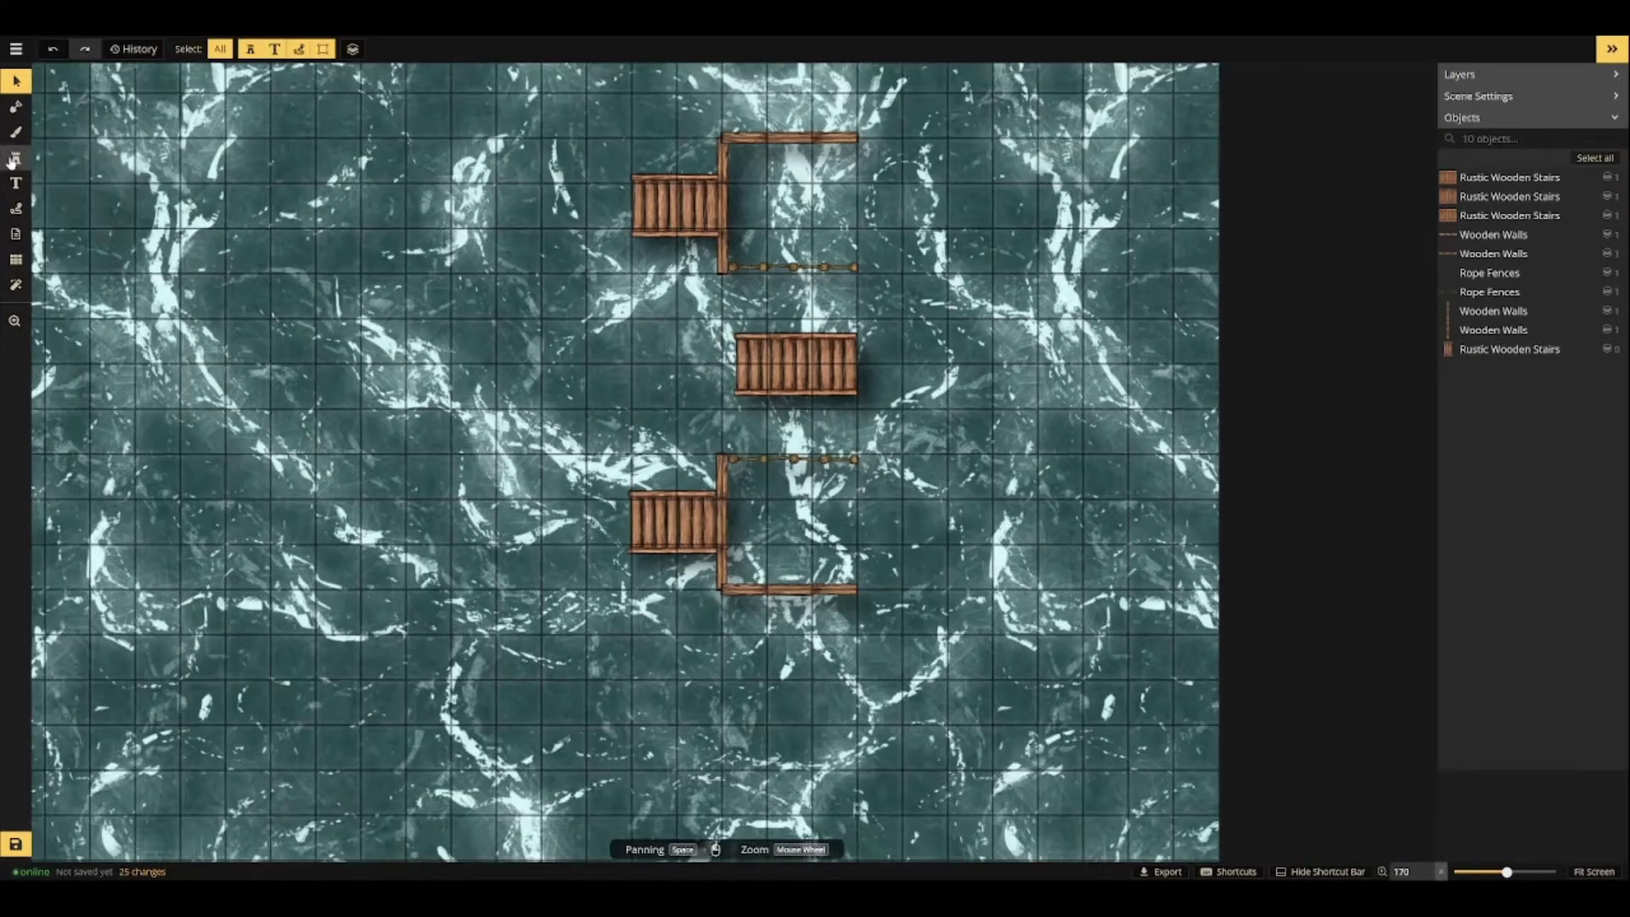
Place a vertical Rope Fence of size 46, rotation 0 and layer 1, running down from the upper vertical wall.
{"action": "left_click", "coordinate": [17, 158]}
{"action": "left_click", "coordinate": [113, 244]}
{"action": "scroll", "coordinate": [719, 326], "scroll_direction": "down", "scroll_amount": 6}
{"action": "scroll", "coordinate": [719, 329], "scroll_direction": "up", "scroll_amount": 3}
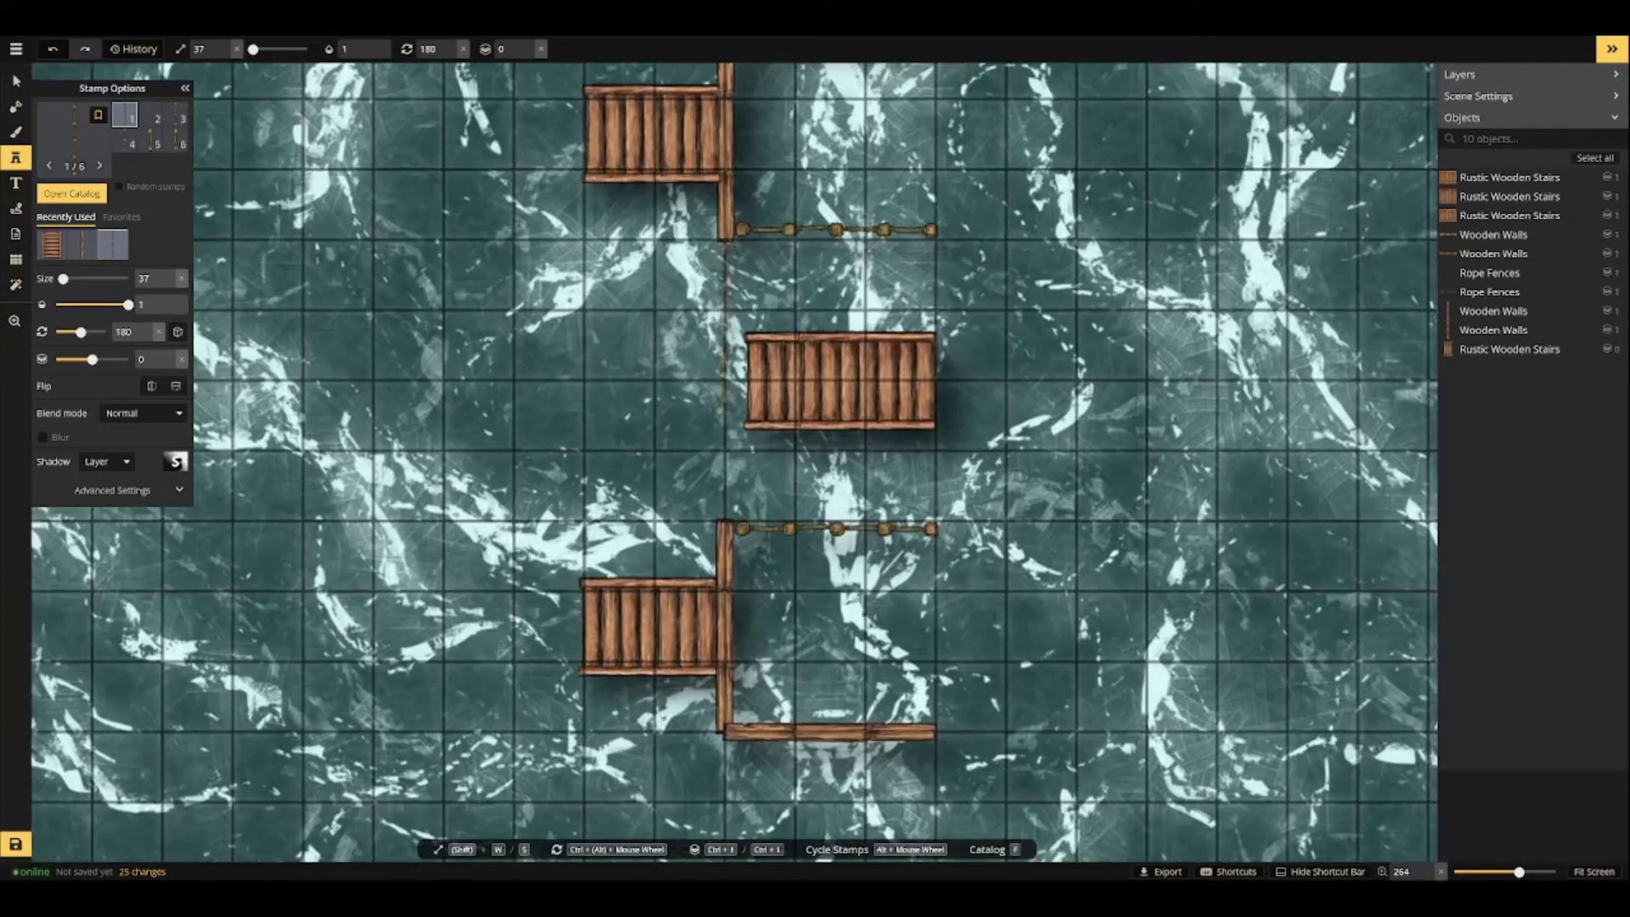
{"action": "key", "text": "Escape"}
{"action": "left_click", "coordinate": [791, 229]}
{"action": "scroll", "coordinate": [724, 342], "scroll_direction": "up", "scroll_amount": 1}
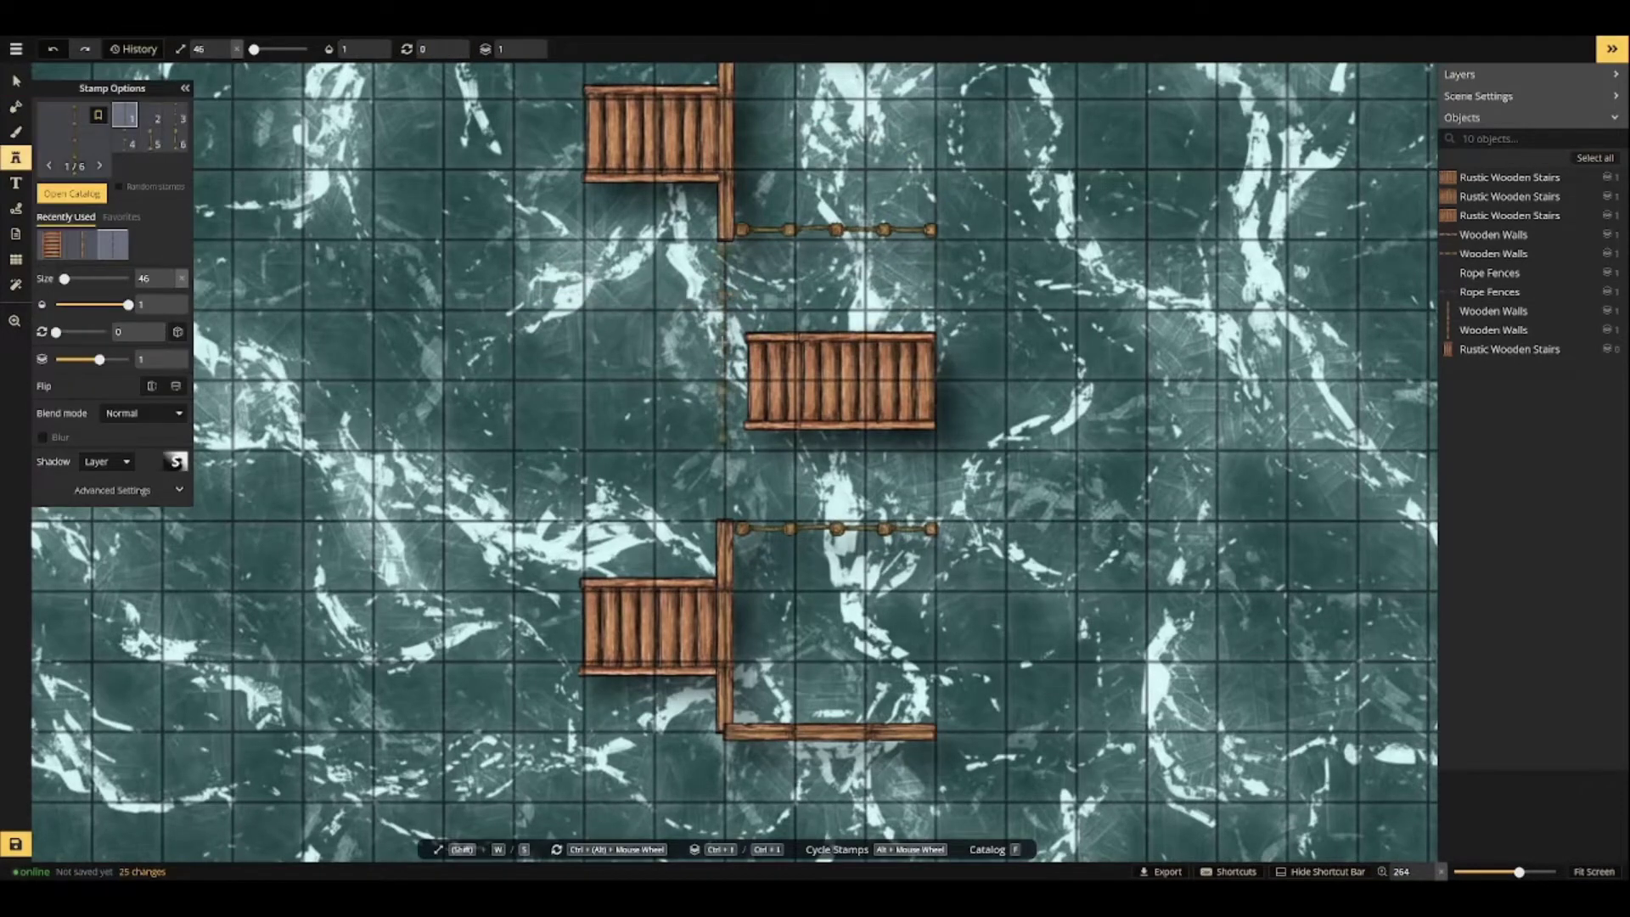
{"action": "left_click", "coordinate": [725, 342]}
Close the remaining gap down to the lower vertical wall with Rope Fence variants 5 and 6.
{"action": "scroll", "coordinate": [726, 471], "scroll_direction": "down", "scroll_amount": 5}
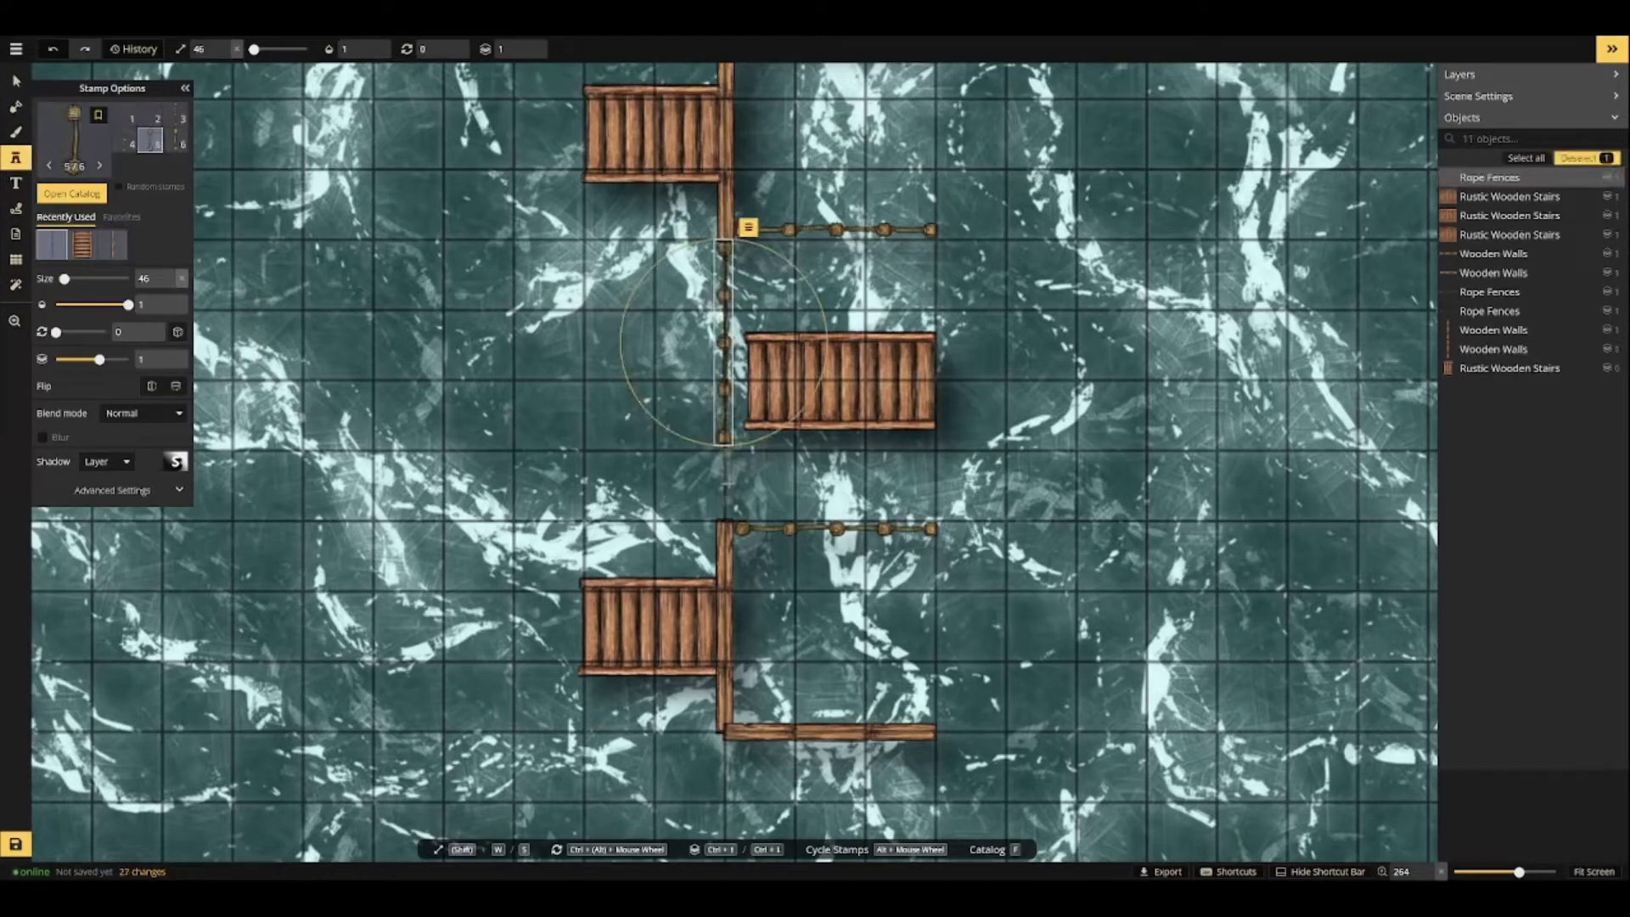
{"action": "left_click", "coordinate": [725, 460]}
{"action": "left_click", "coordinate": [725, 506]}
{"action": "key", "text": "Escape"}
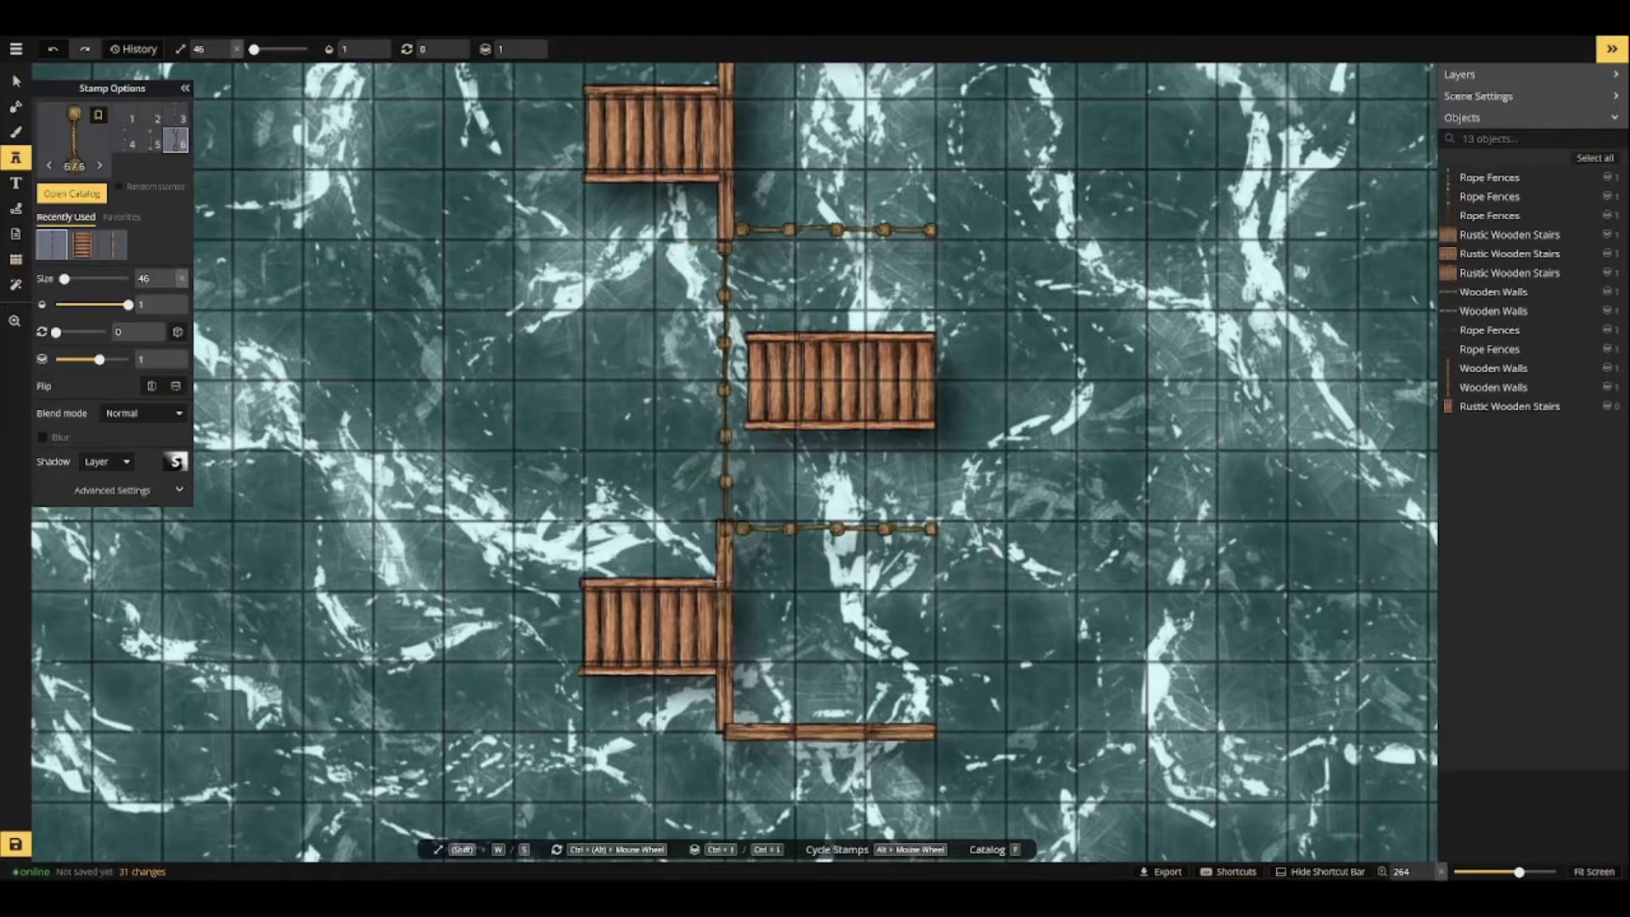
Move the lowest vertical rope fence piece down a layer.
{"action": "left_click", "coordinate": [726, 506]}
{"action": "left_click", "coordinate": [749, 461]}
{"action": "left_click", "coordinate": [864, 565]}
{"action": "key", "text": "Escape"}
{"action": "scroll", "coordinate": [976, 491], "scroll_direction": "down", "scroll_amount": 1}
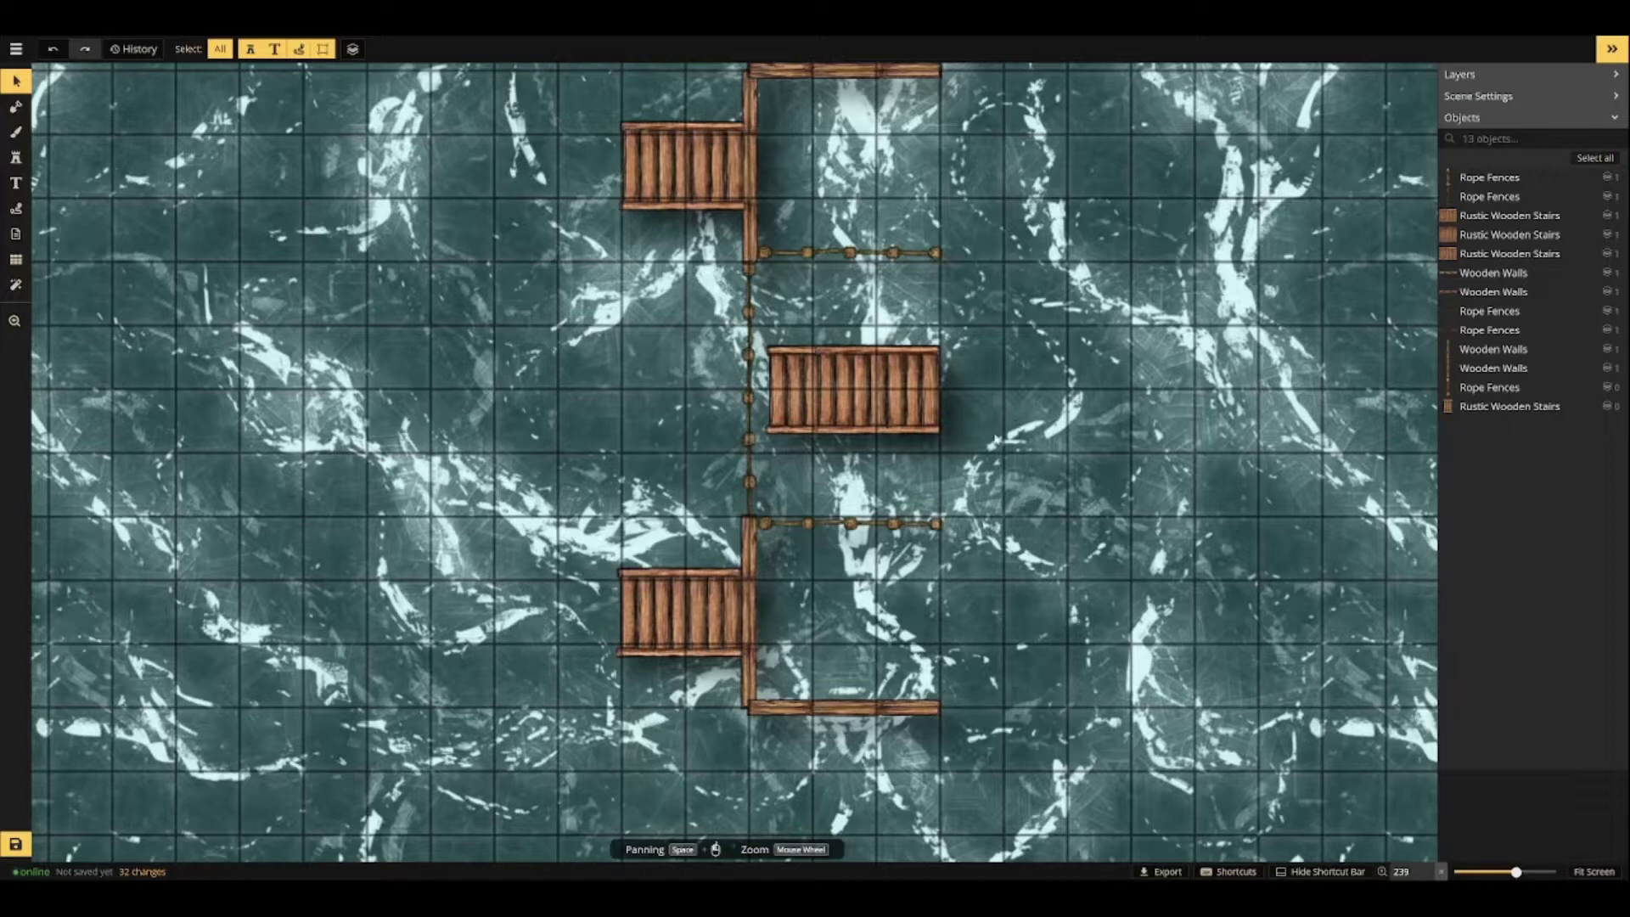
Place a Wooden Wall of size 46, rotated to 85 on layer 0, extending the lower horizontal wall to the right.
{"action": "scroll", "coordinate": [513, 427], "scroll_direction": "down", "scroll_amount": 1}
{"action": "left_click", "coordinate": [15, 157]}
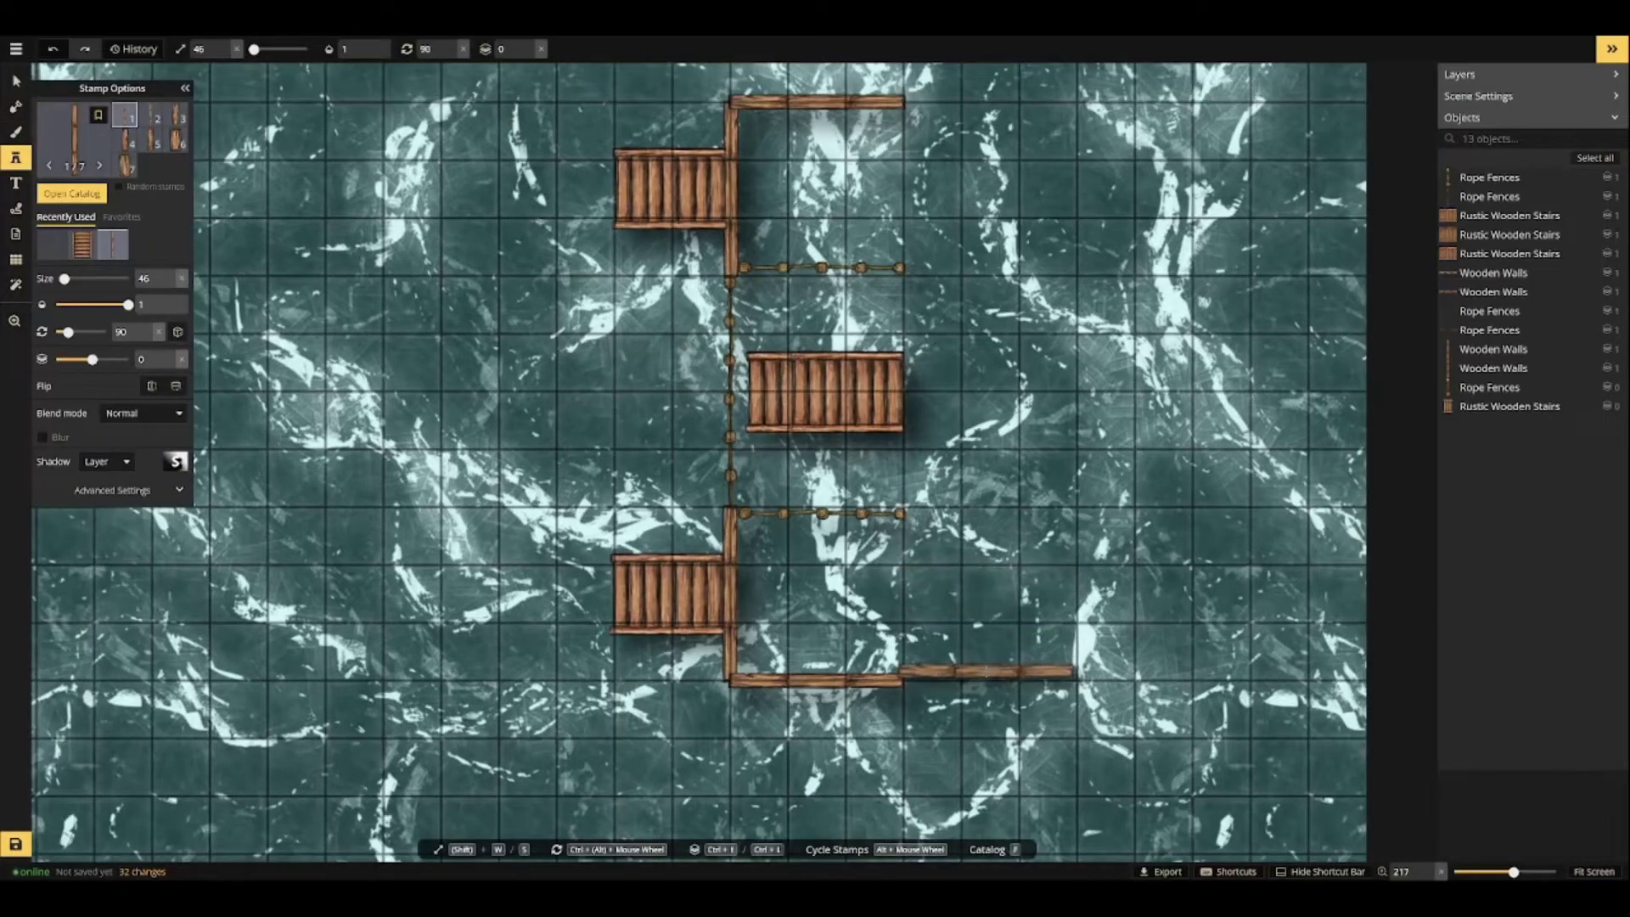
{"action": "scroll", "coordinate": [986, 674], "scroll_direction": "down", "scroll_amount": 3}
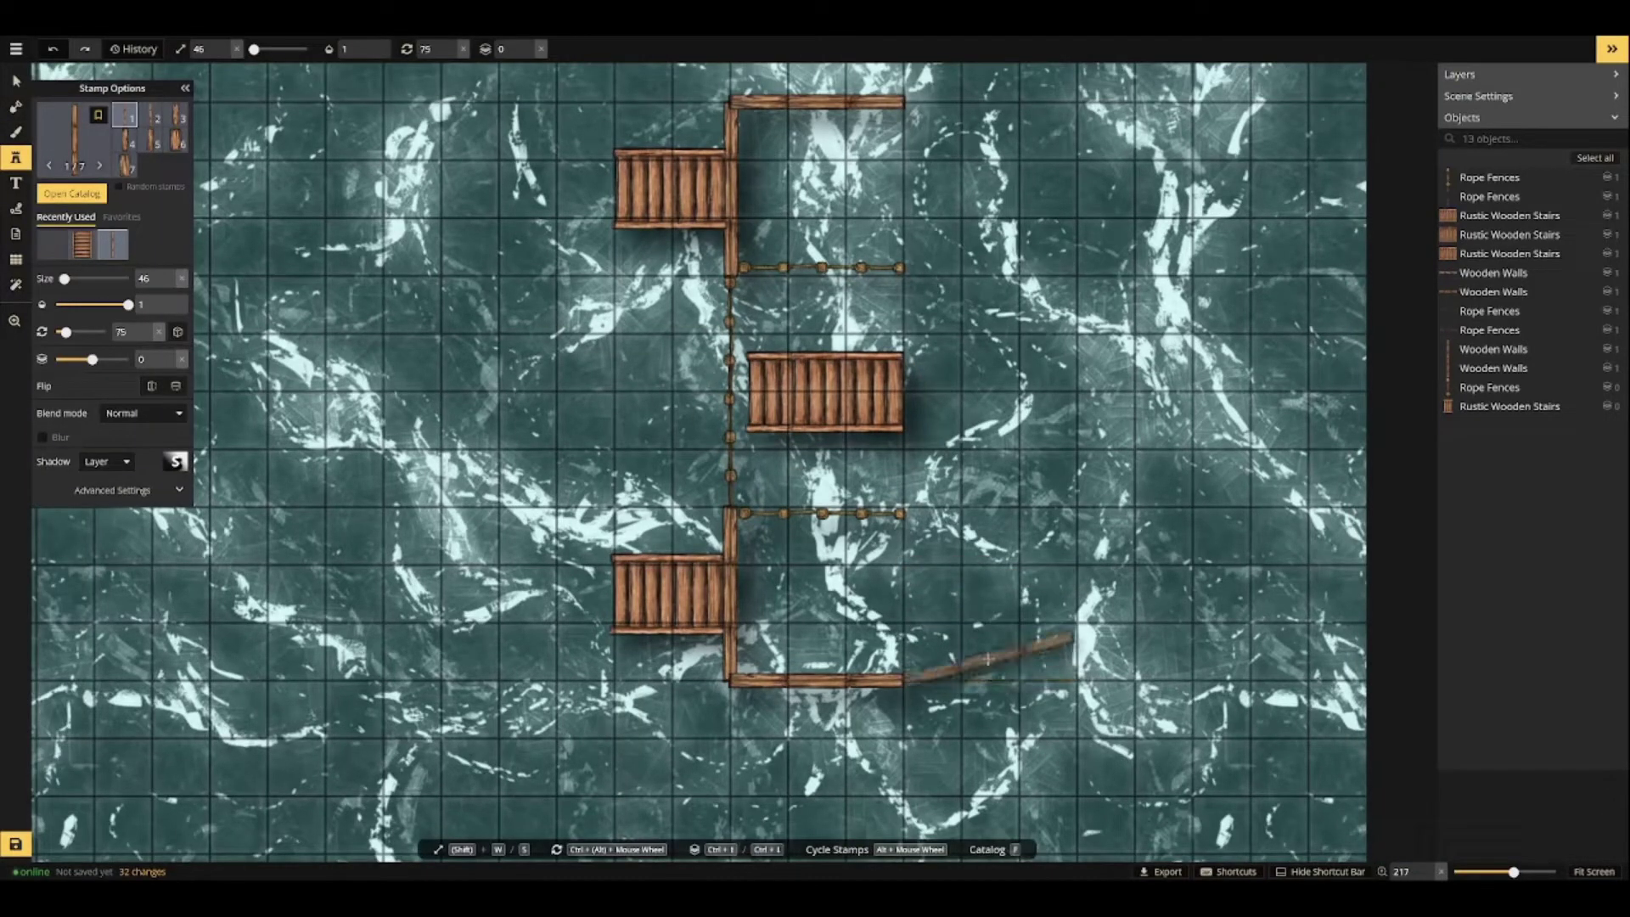
{"action": "scroll", "coordinate": [149, 332], "scroll_direction": "up", "scroll_amount": 11}
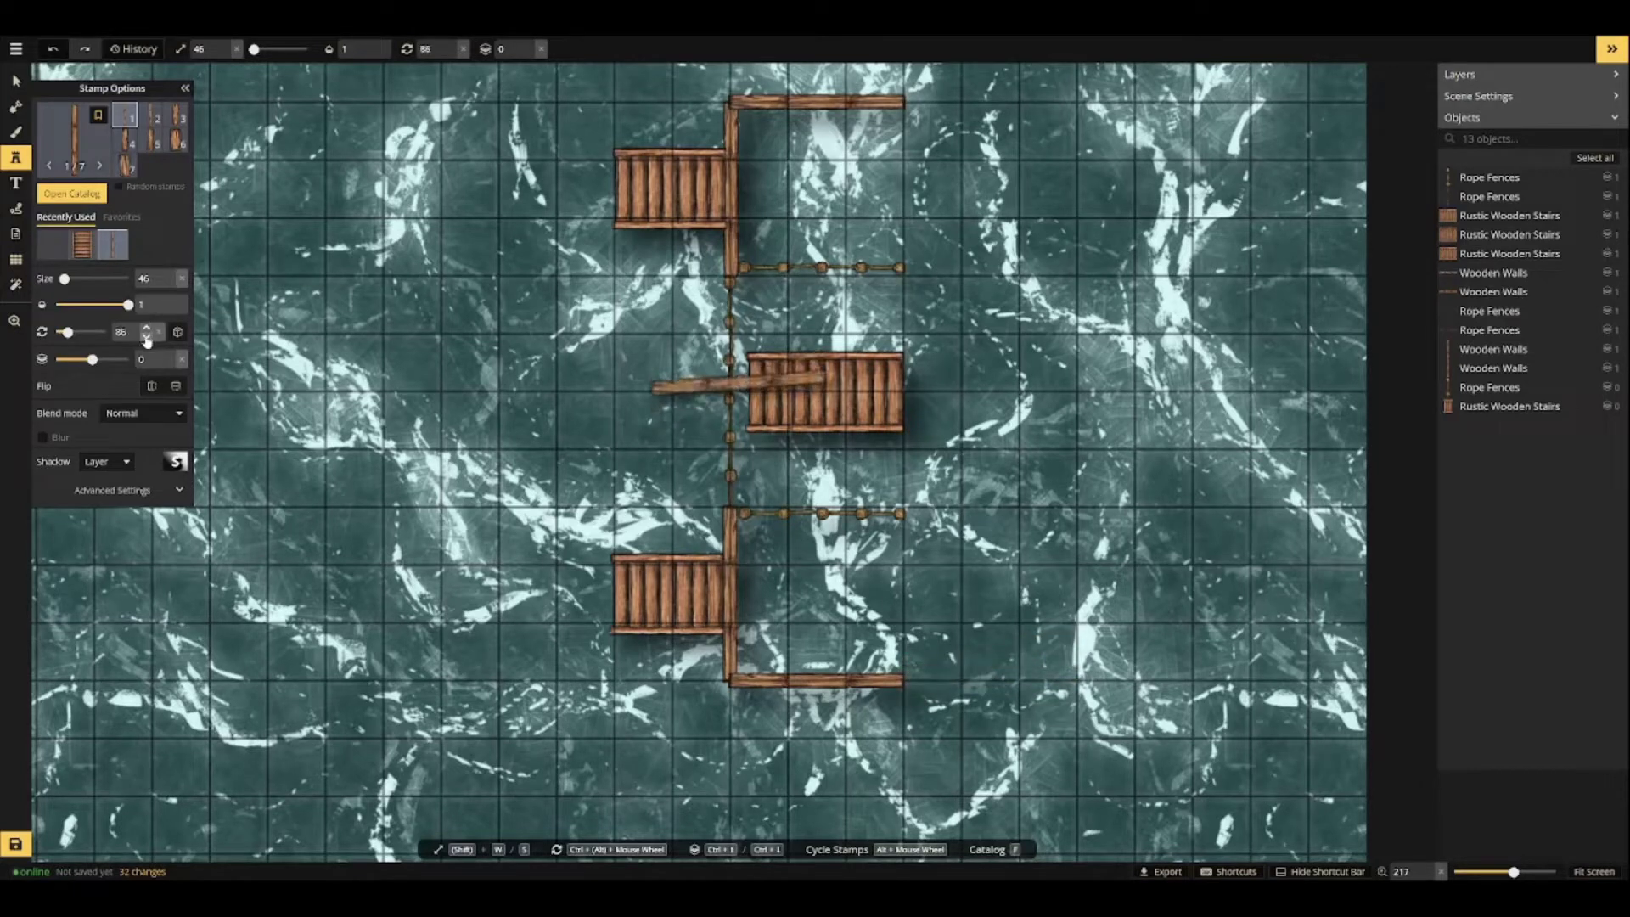
{"action": "scroll", "coordinate": [148, 332], "scroll_direction": "down", "scroll_amount": 3}
{"action": "left_click", "coordinate": [988, 671]}
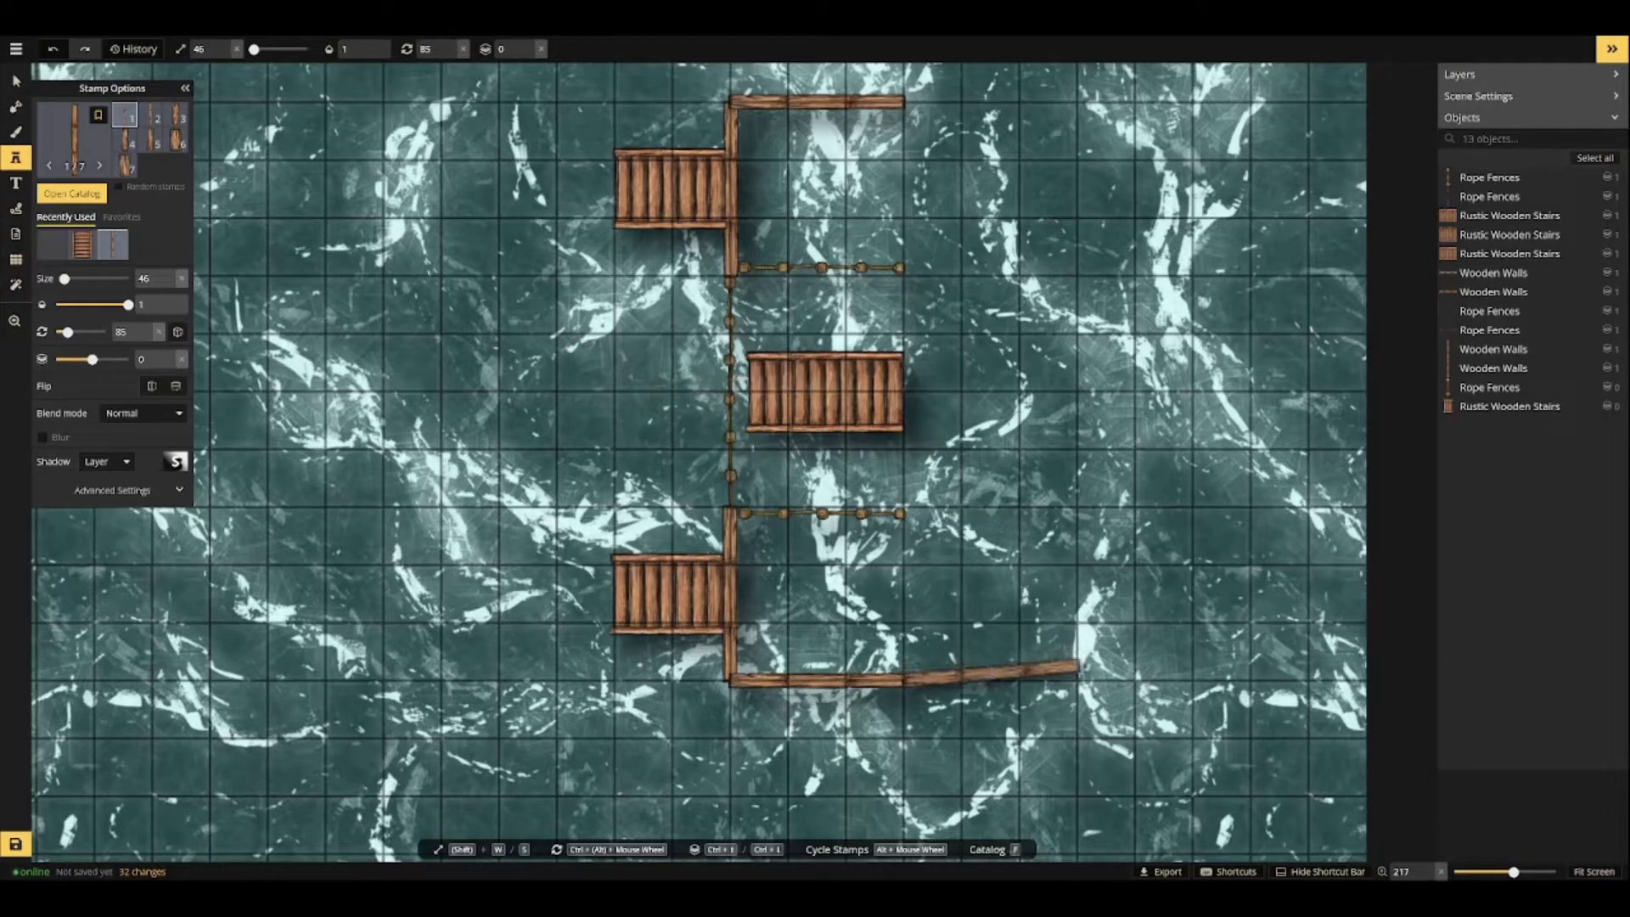
Set down the lower angled Wooden Wall and place a mirrored one rotated to 95, extending the upper horizontal wall to the right.
{"action": "left_click", "coordinate": [990, 671]}
{"action": "scroll", "coordinate": [988, 131], "scroll_direction": "up", "scroll_amount": 6}
{"action": "scroll", "coordinate": [989, 131], "scroll_direction": "down", "scroll_amount": 3}
{"action": "scroll", "coordinate": [151, 332], "scroll_direction": "down", "scroll_amount": 5}
{"action": "scroll", "coordinate": [151, 332], "scroll_direction": "up", "scroll_amount": 5}
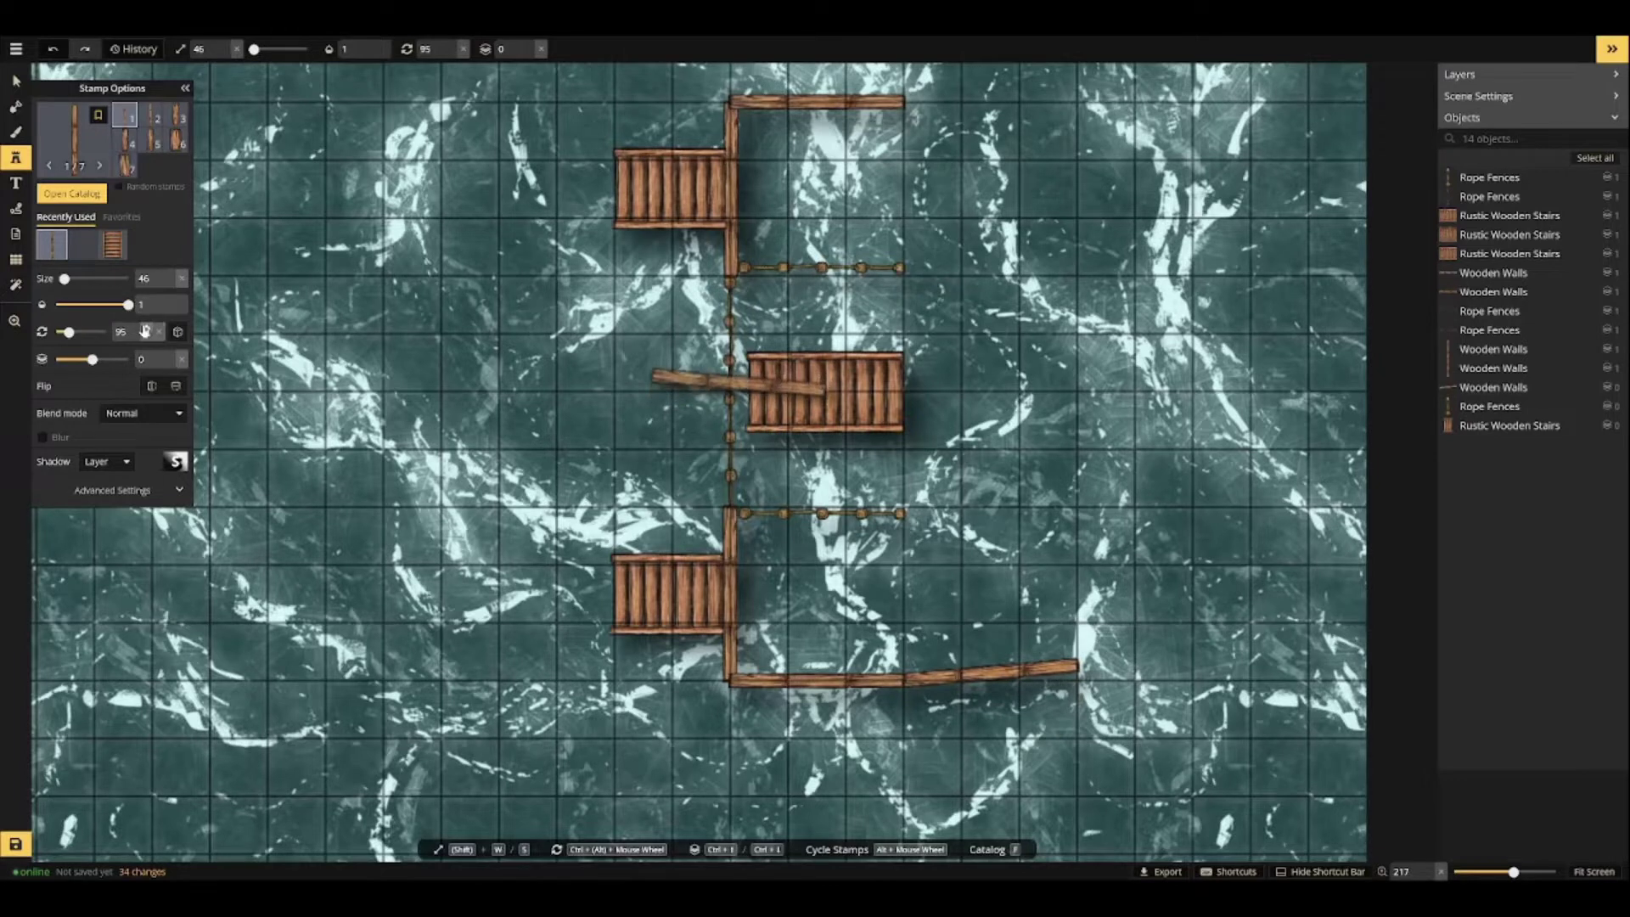
{"action": "scroll", "coordinate": [992, 111], "scroll_direction": "down", "scroll_amount": 1}
{"action": "left_click", "coordinate": [989, 111]}
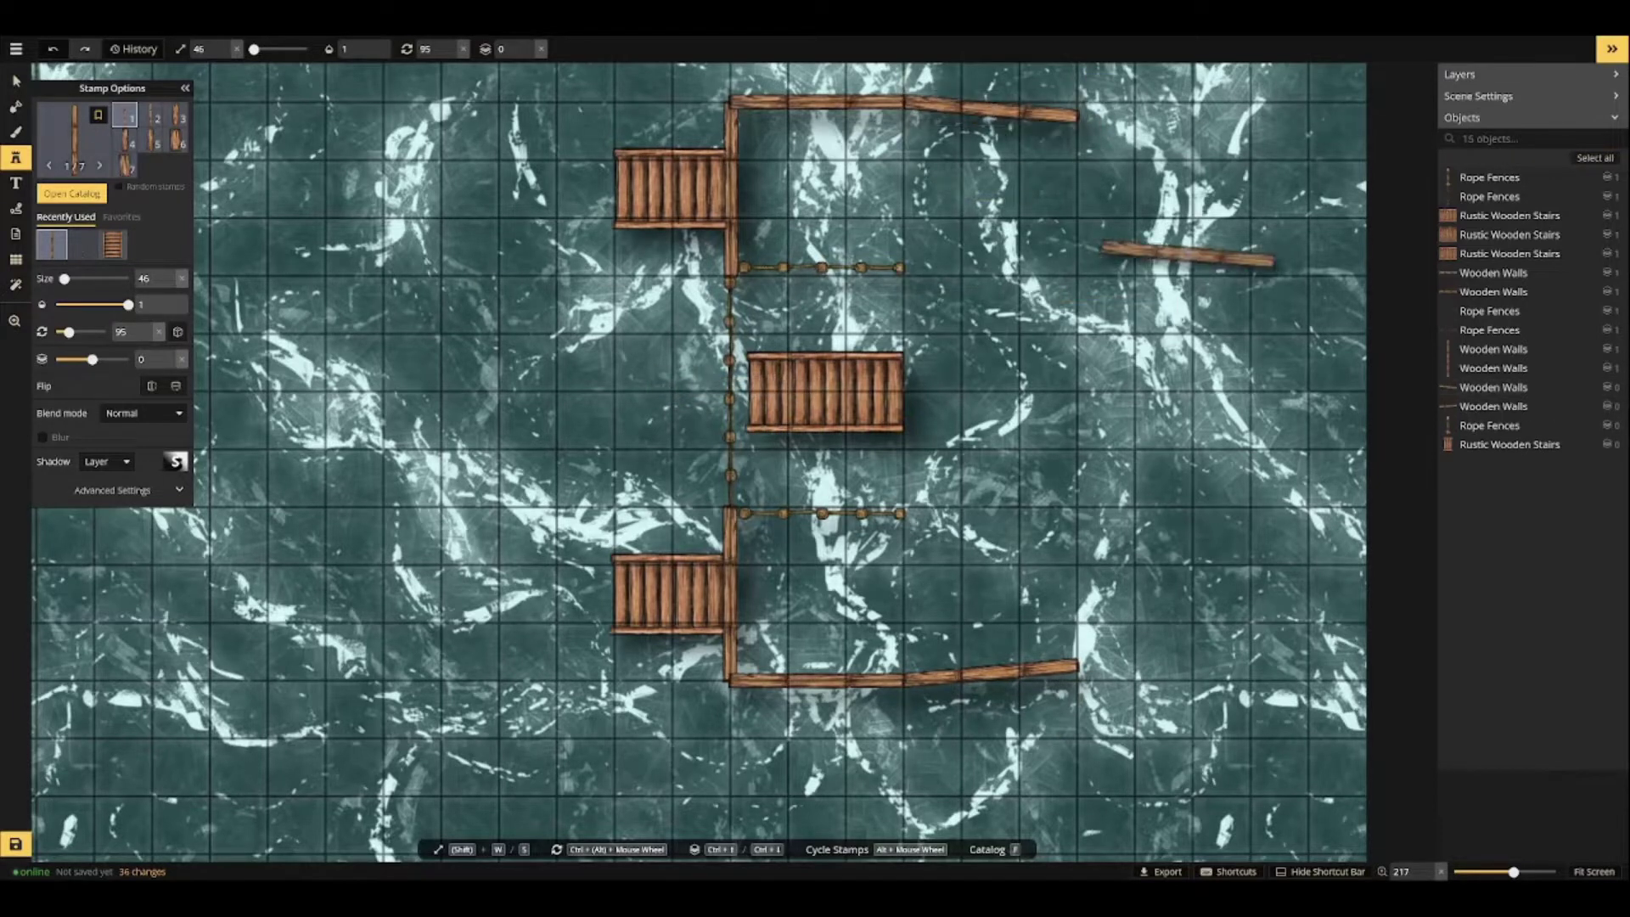
Continue both hull sides to the right with one steeper inward-angled Wooden Wall each, the lower one rotated to 75.
{"action": "scroll", "coordinate": [1172, 140], "scroll_direction": "up", "scroll_amount": 3}
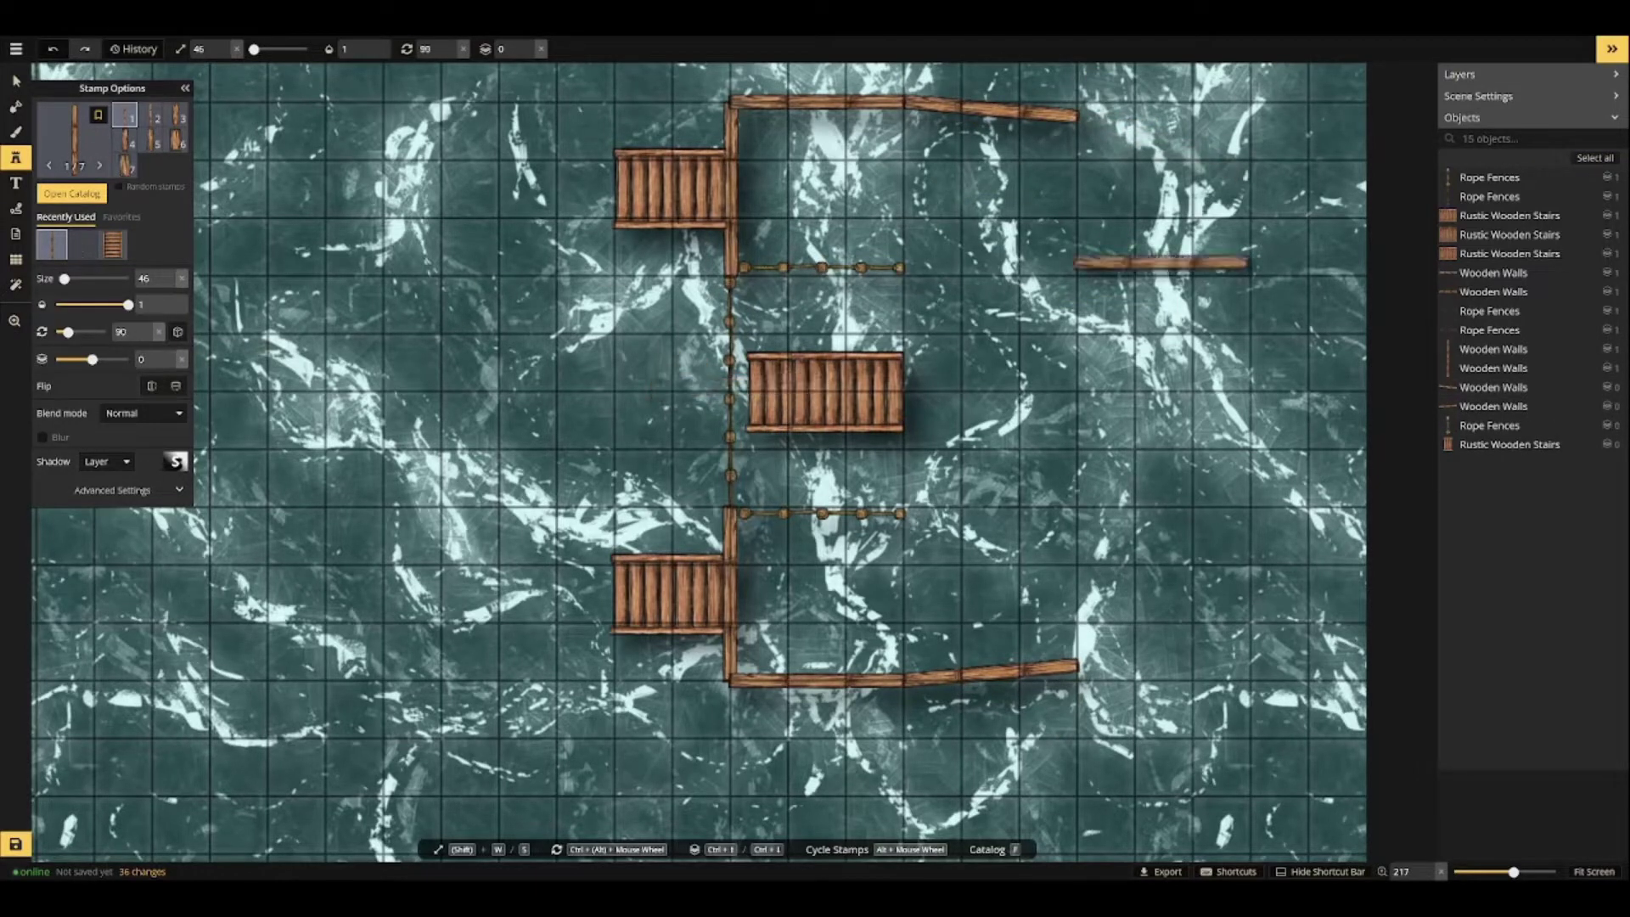
{"action": "scroll", "coordinate": [1129, 157], "scroll_direction": "down", "scroll_amount": 1}
{"action": "left_click", "coordinate": [1158, 135]}
{"action": "scroll", "coordinate": [1163, 645], "scroll_direction": "down", "scroll_amount": 6}
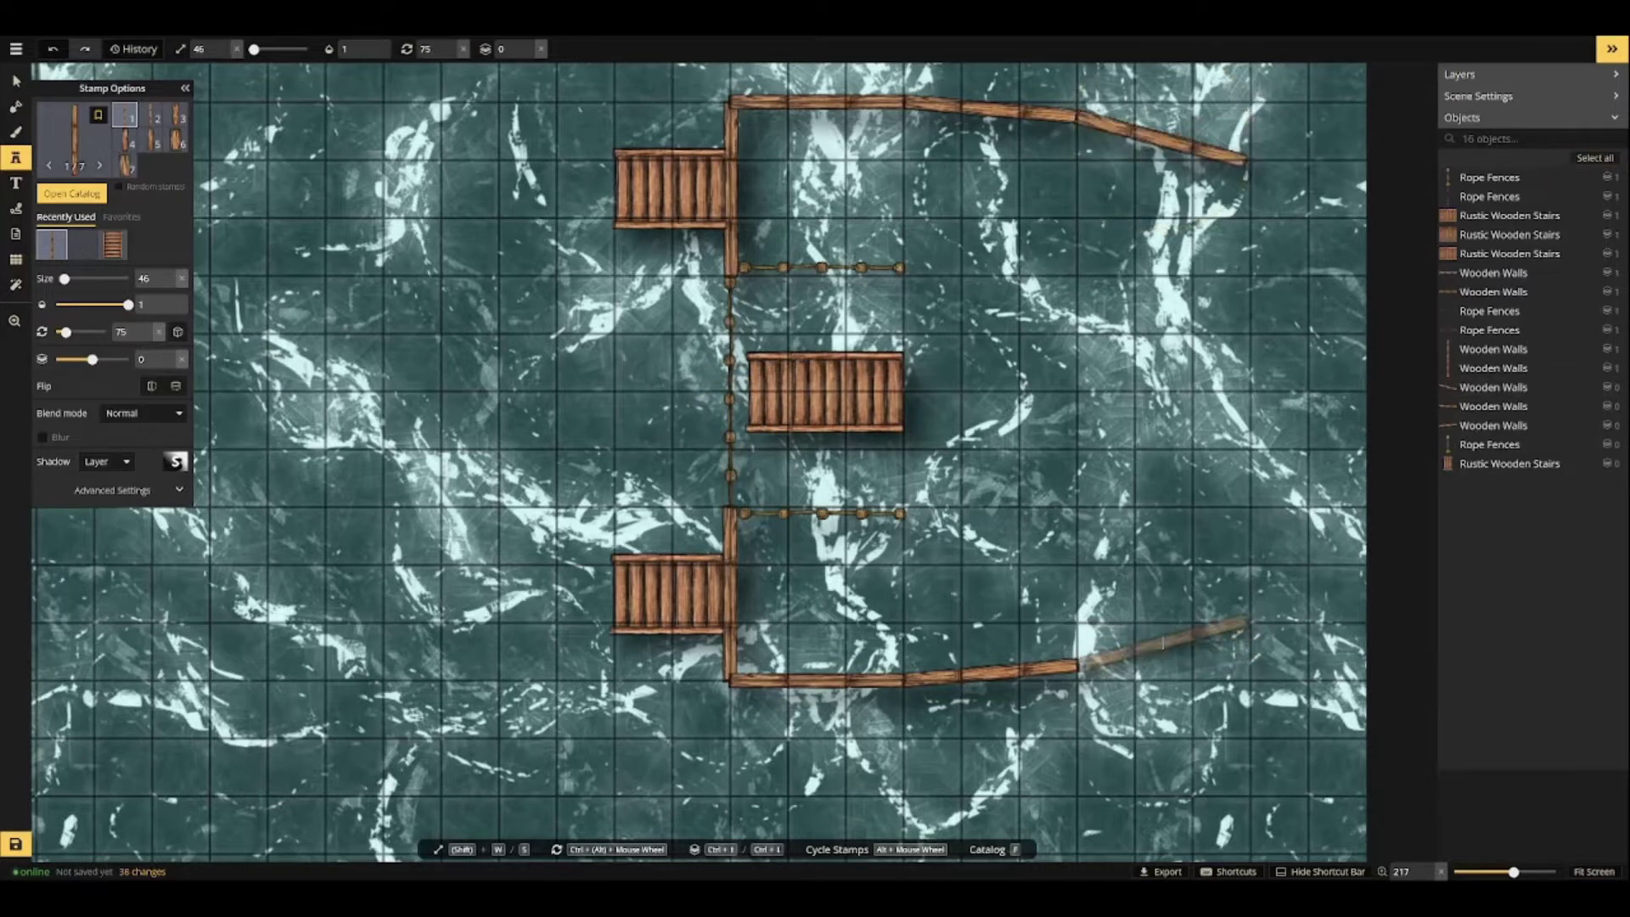
{"action": "left_click", "coordinate": [1163, 643]}
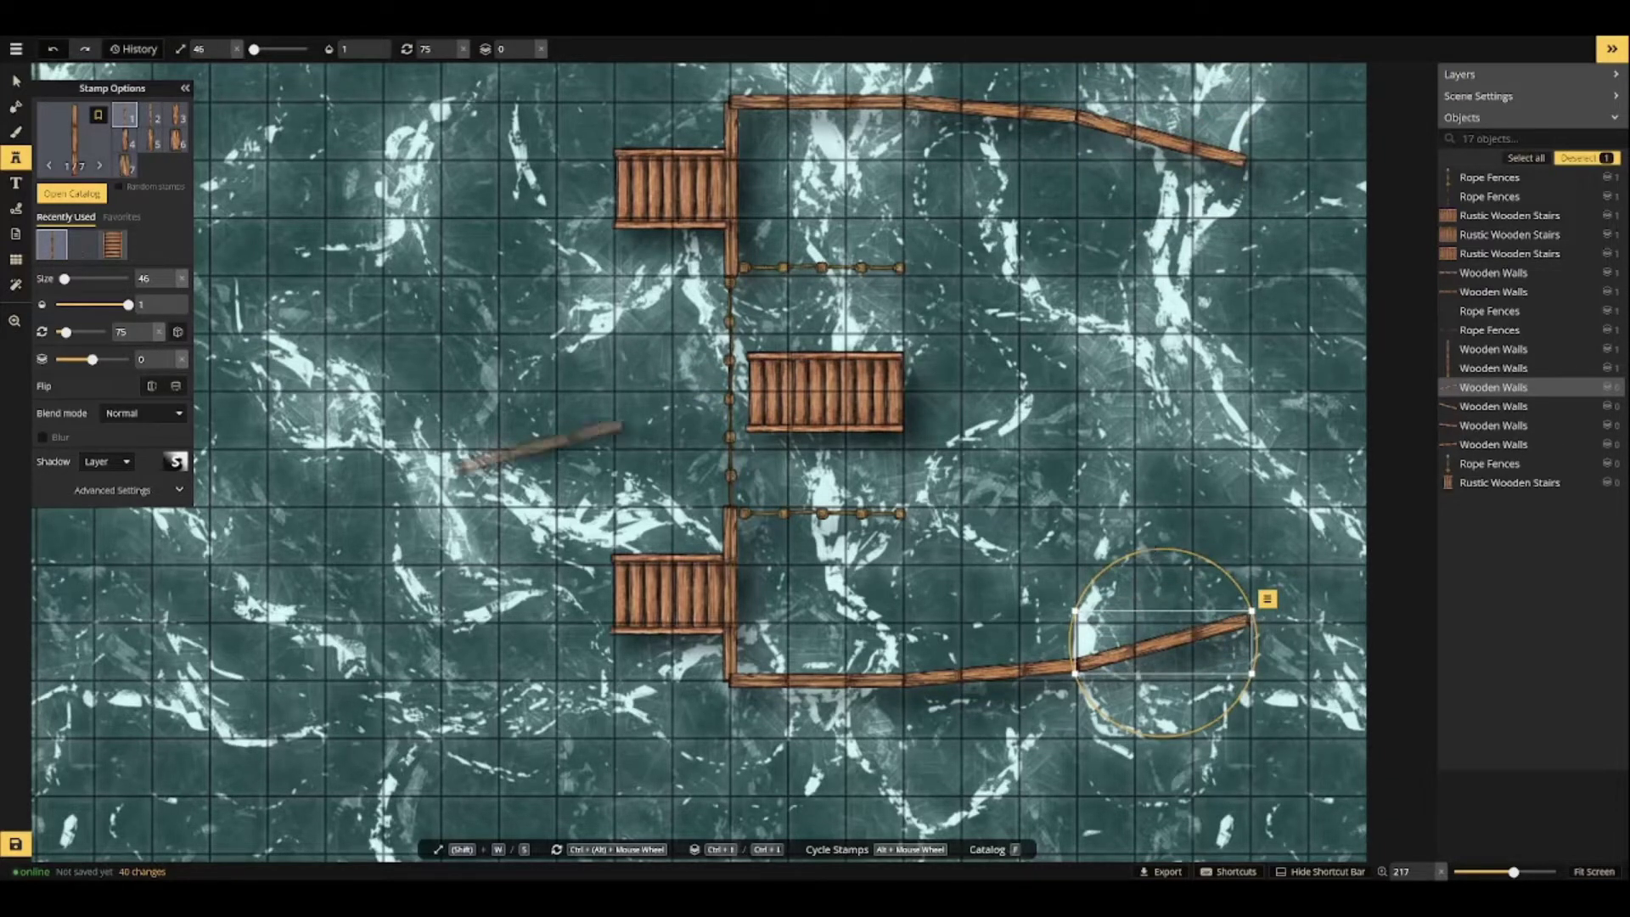
Curve the lower hull side upward with two short Wooden Walls, variant 5, rotated to 60 and 45.
{"action": "left_click", "coordinate": [150, 140]}
{"action": "scroll", "coordinate": [1273, 606], "scroll_direction": "down", "scroll_amount": 3}
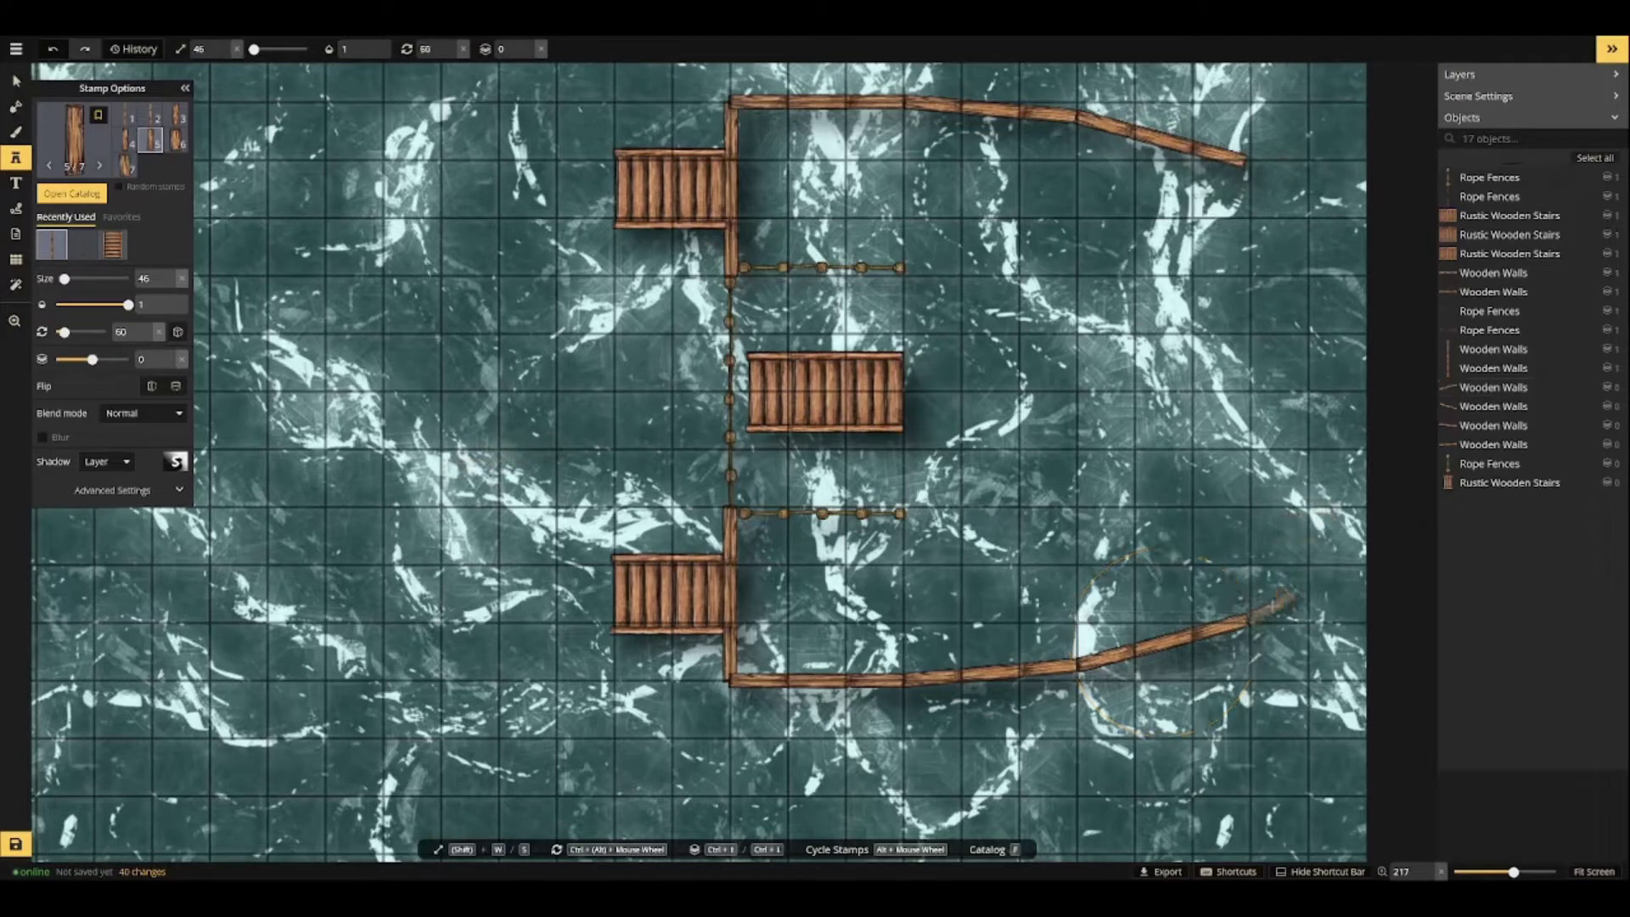
{"action": "left_click", "coordinate": [1271, 605]}
{"action": "scroll", "coordinate": [1316, 564], "scroll_direction": "down", "scroll_amount": 1}
{"action": "left_click", "coordinate": [1313, 575]}
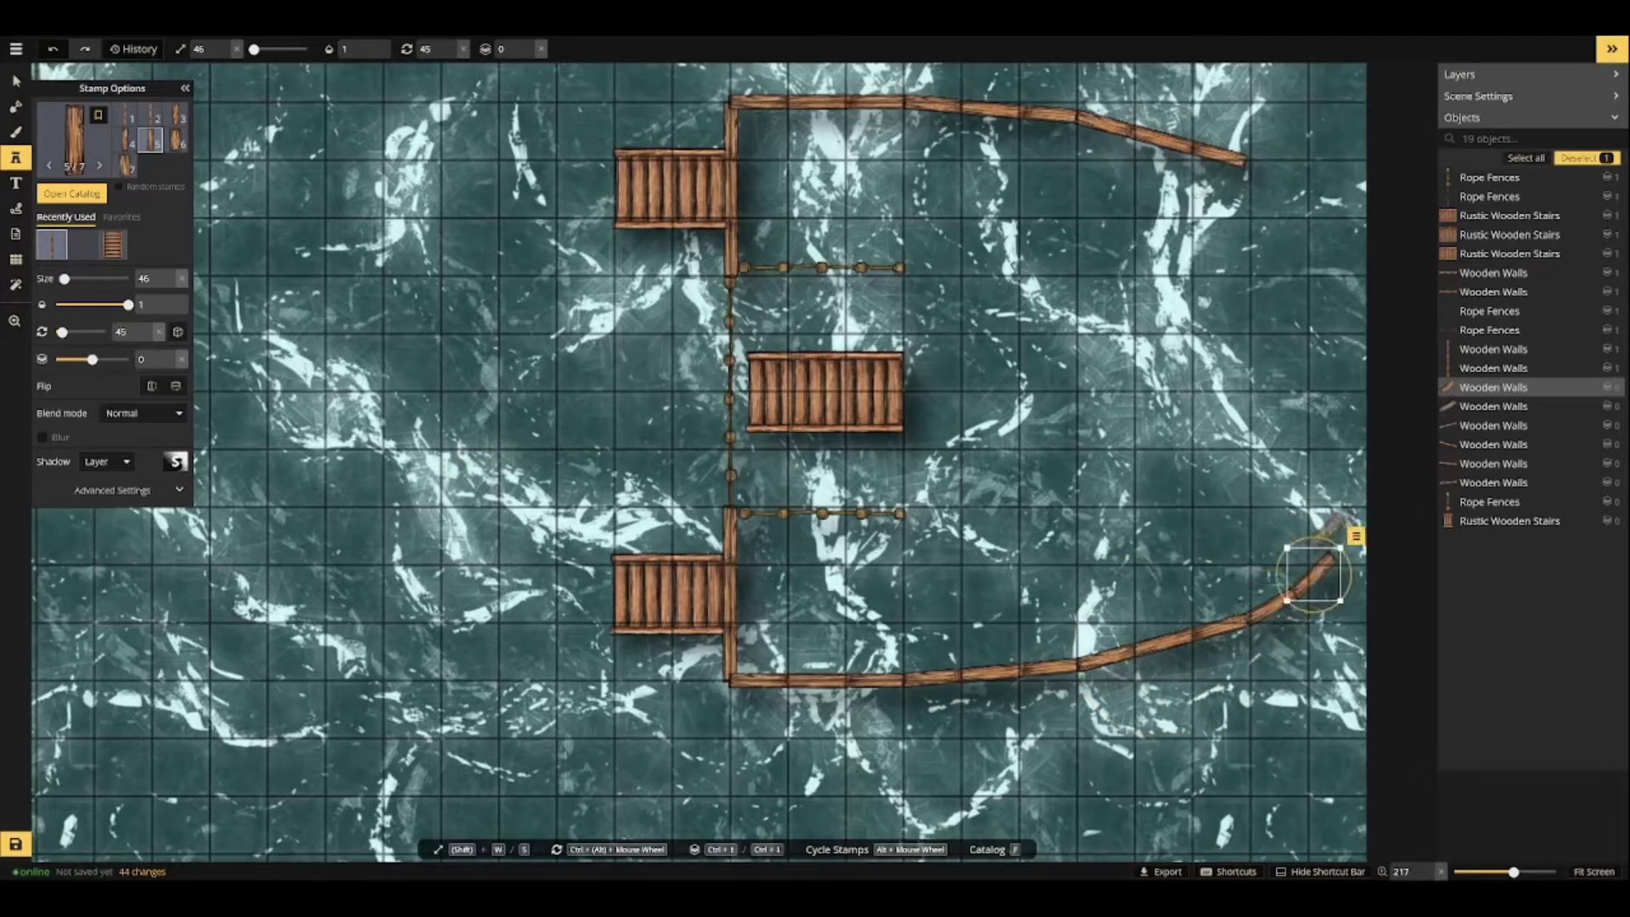
Tighten the curve at the lower hull's end by adjusting its short wall pieces, rotating the last one to 30.
{"action": "left_click_drag", "start_coordinate": [1340, 523], "coordinate": [1089, 521]}
{"action": "scroll", "coordinate": [1089, 520], "scroll_direction": "down", "scroll_amount": 1}
{"action": "left_click", "coordinate": [15, 80]}
{"action": "left_click", "coordinate": [1066, 569]}
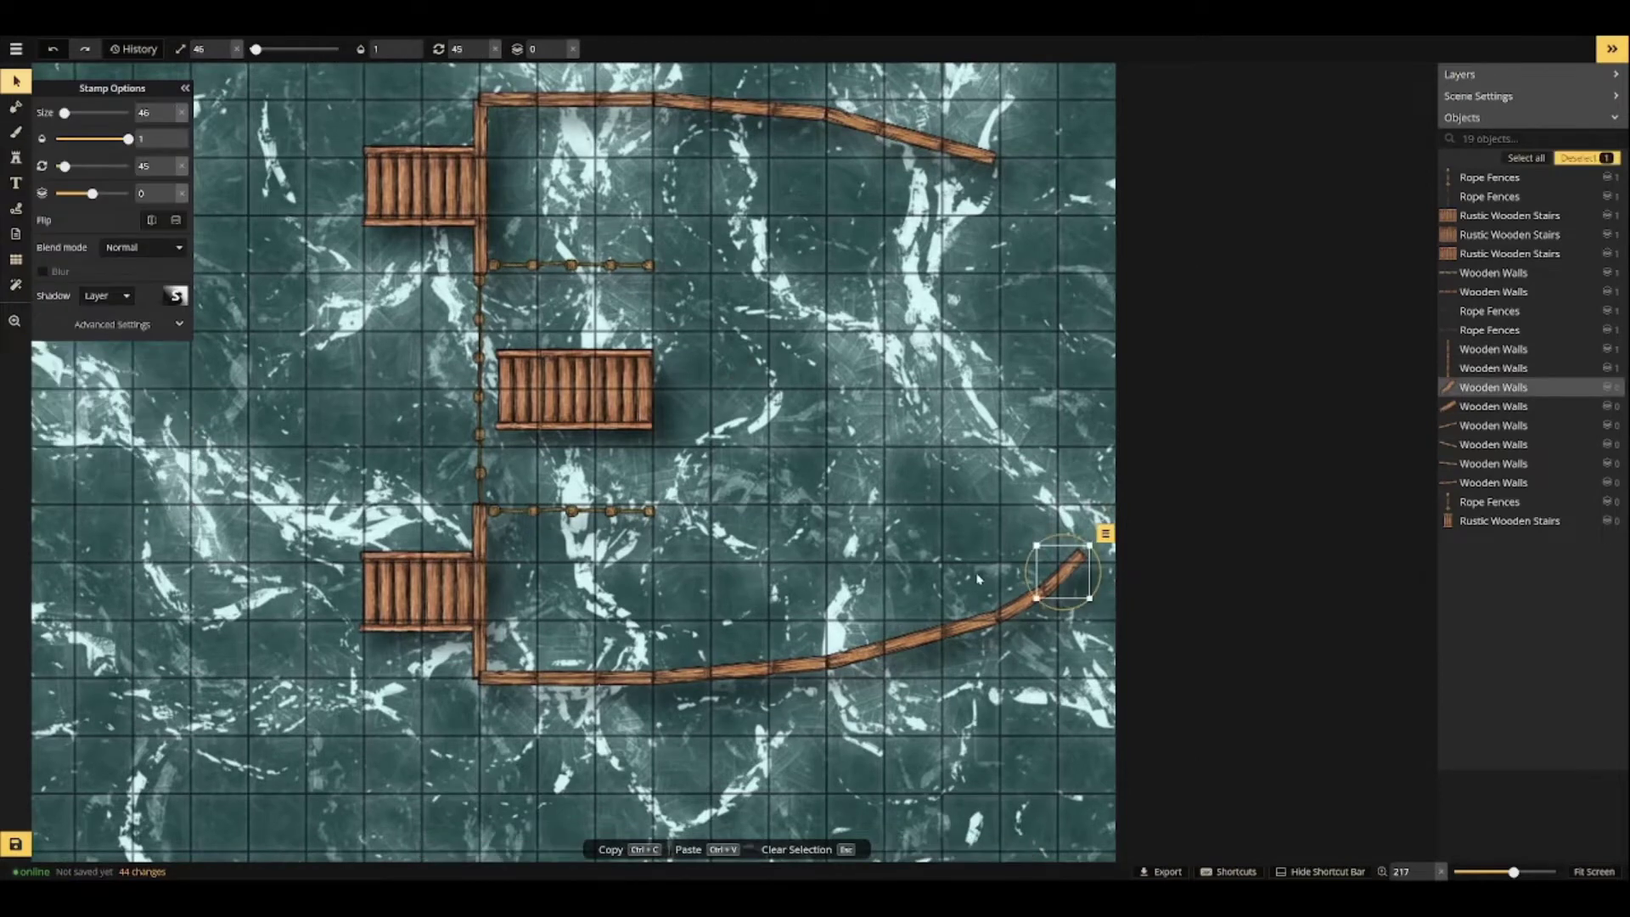
{"action": "scroll", "coordinate": [1018, 600], "scroll_direction": "down", "scroll_amount": 1}
{"action": "left_click_drag", "start_coordinate": [1023, 601], "coordinate": [1054, 558]}
{"action": "scroll", "coordinate": [1061, 567], "scroll_direction": "down", "scroll_amount": 1}
Extend the lower curve with a short variant 5 Wooden Wall rotated to 15 and a long vertical variant 1 wall above it.
{"action": "left_click", "coordinate": [15, 158]}
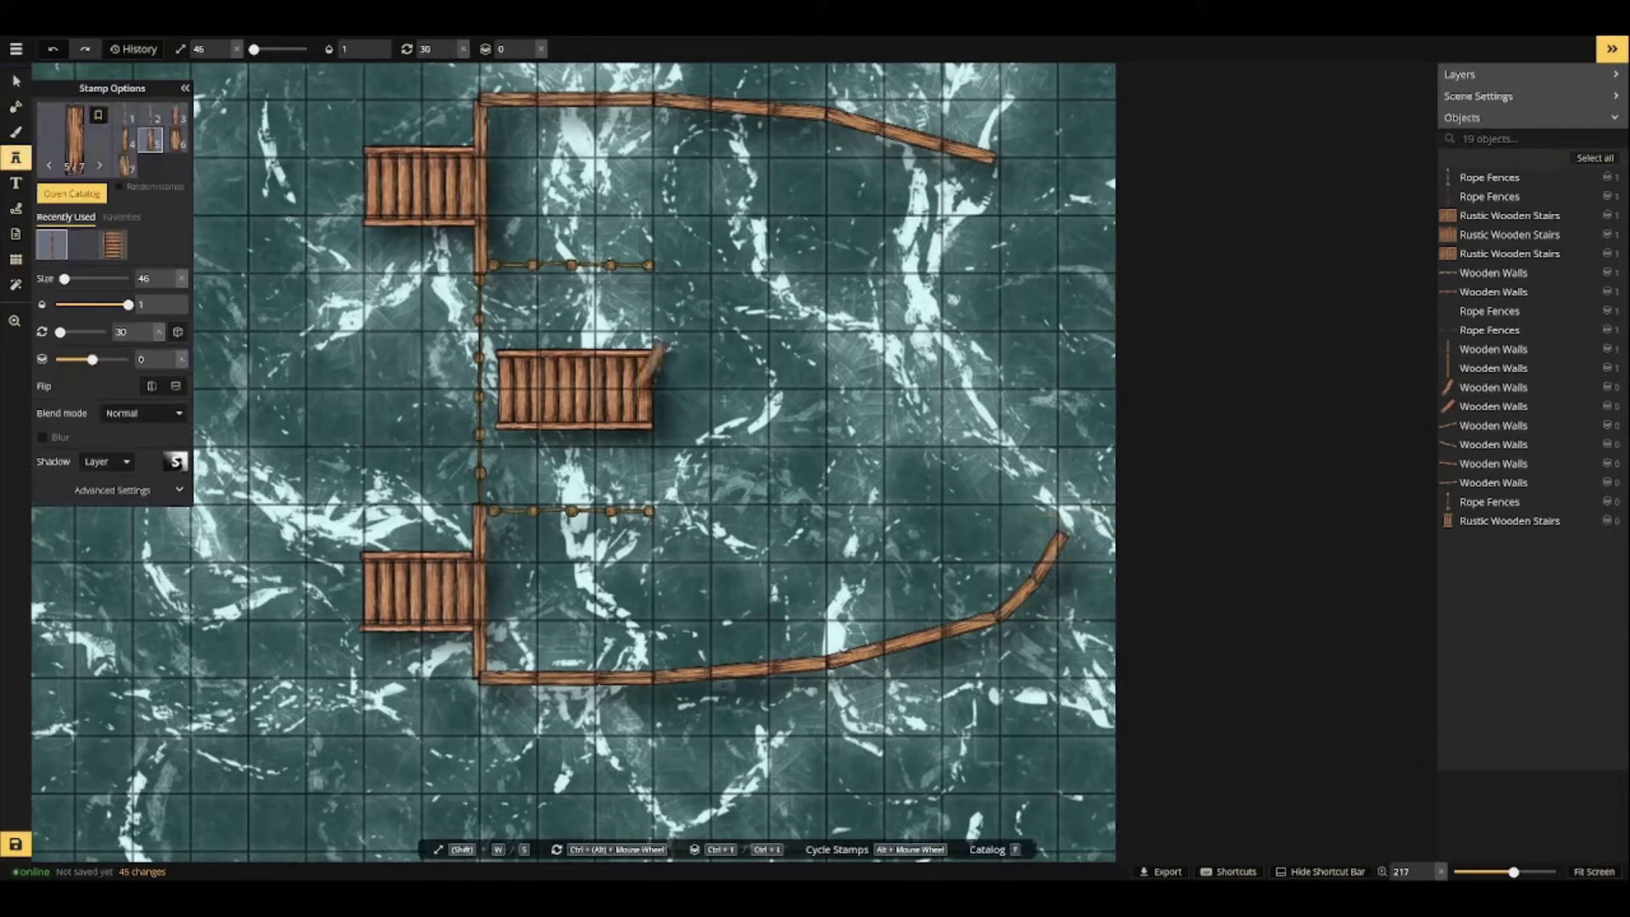
{"action": "scroll", "coordinate": [1066, 507], "scroll_direction": "down", "scroll_amount": 2}
{"action": "scroll", "coordinate": [1069, 501], "scroll_direction": "down", "scroll_amount": 1}
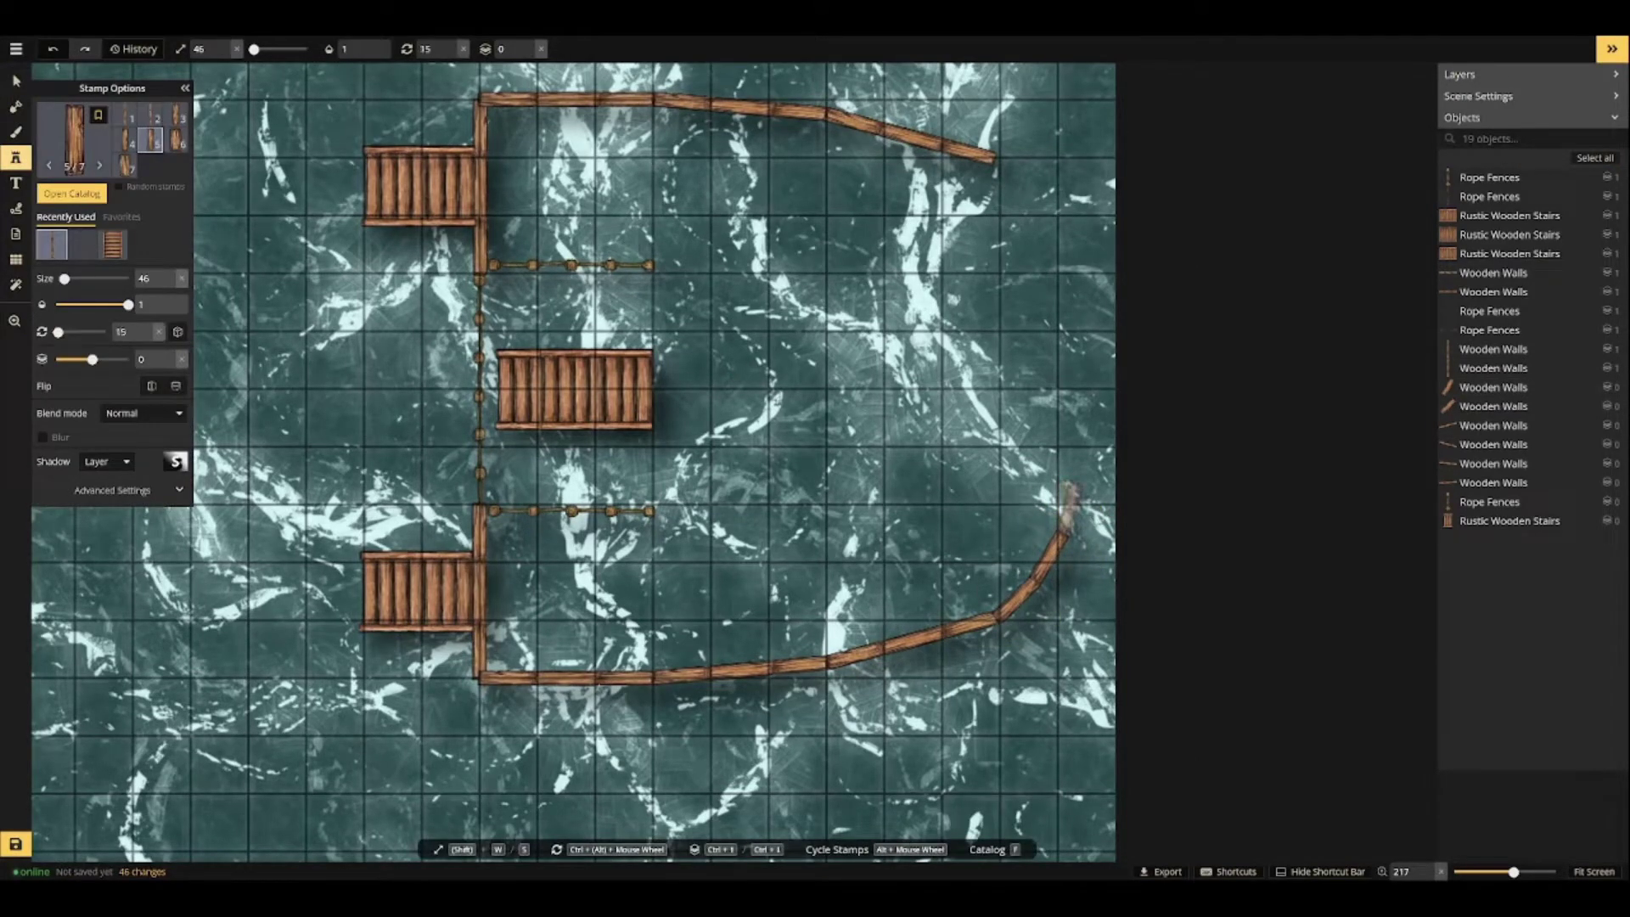
{"action": "left_click", "coordinate": [1071, 509]}
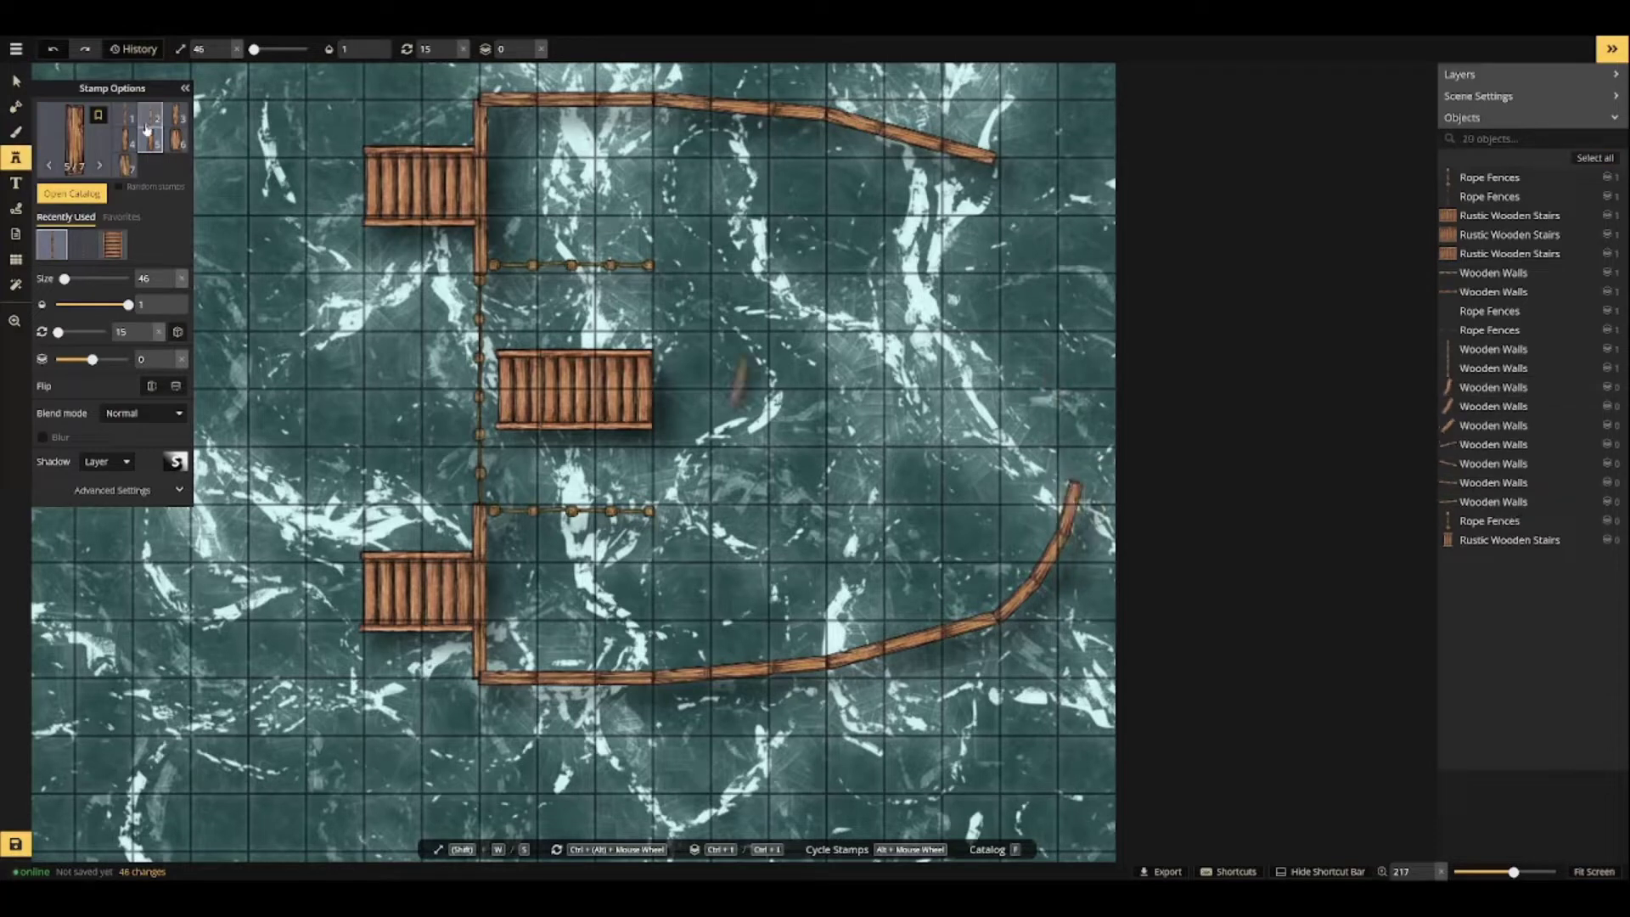
{"action": "left_click", "coordinate": [125, 115]}
{"action": "scroll", "coordinate": [1077, 397], "scroll_direction": "down", "scroll_amount": 1}
{"action": "left_click", "coordinate": [1077, 394]}
Place a short variant 5 Wooden Wall rotated to 315 at the right end of the upper hull side.
{"action": "left_click", "coordinate": [157, 143]}
{"action": "scroll", "coordinate": [1019, 188], "scroll_direction": "down", "scroll_amount": 3}
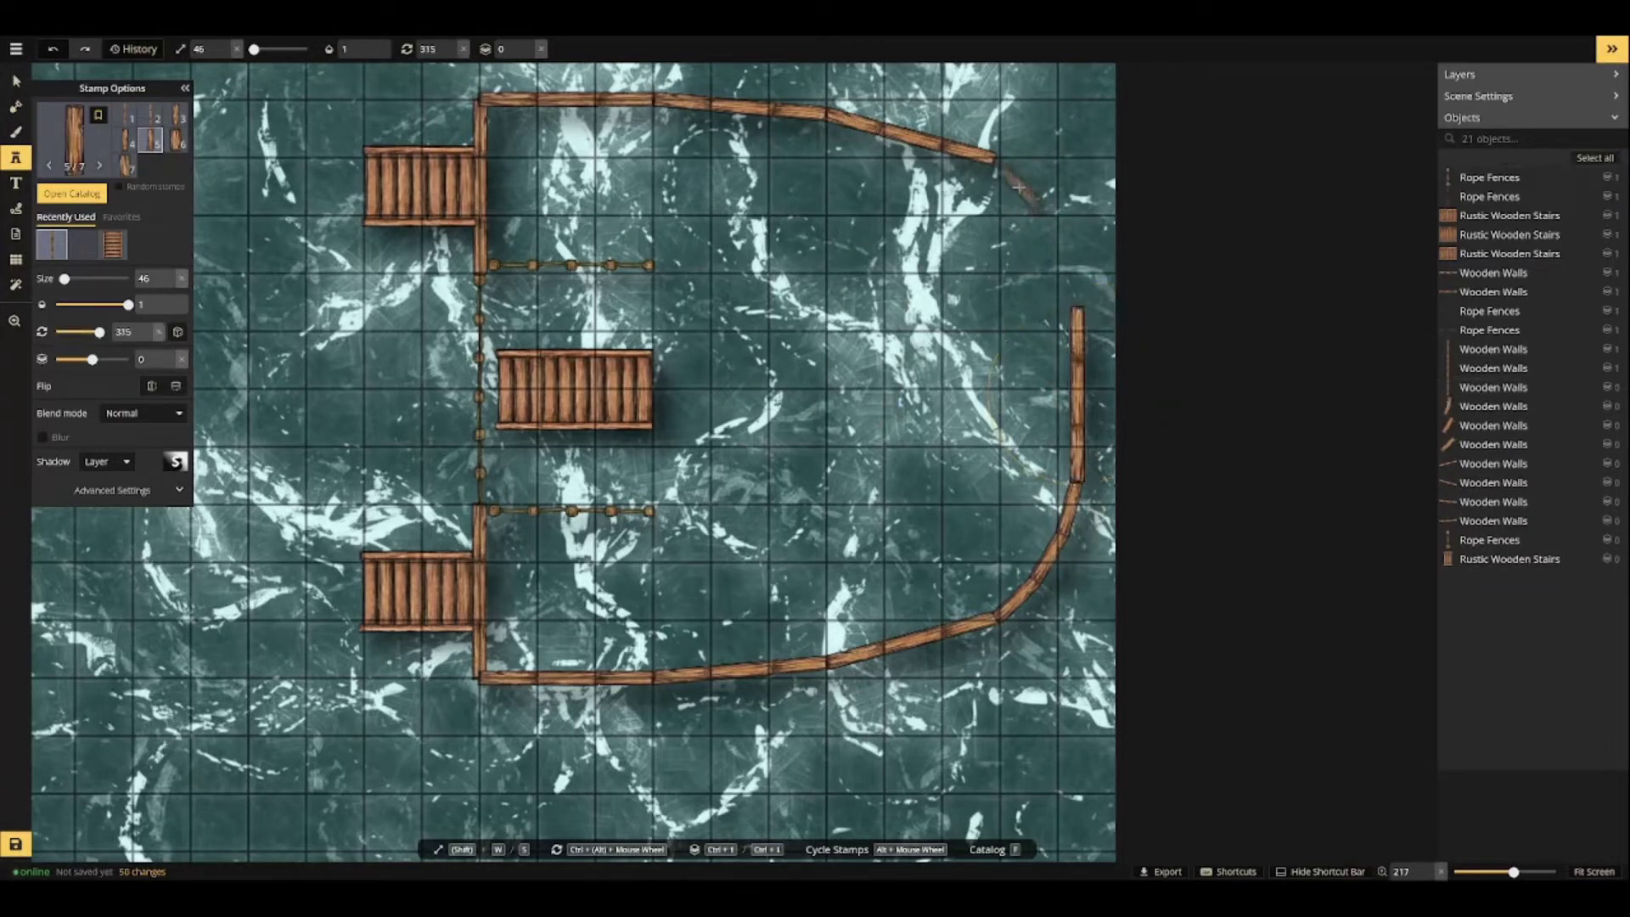
{"action": "left_click", "coordinate": [1029, 195]}
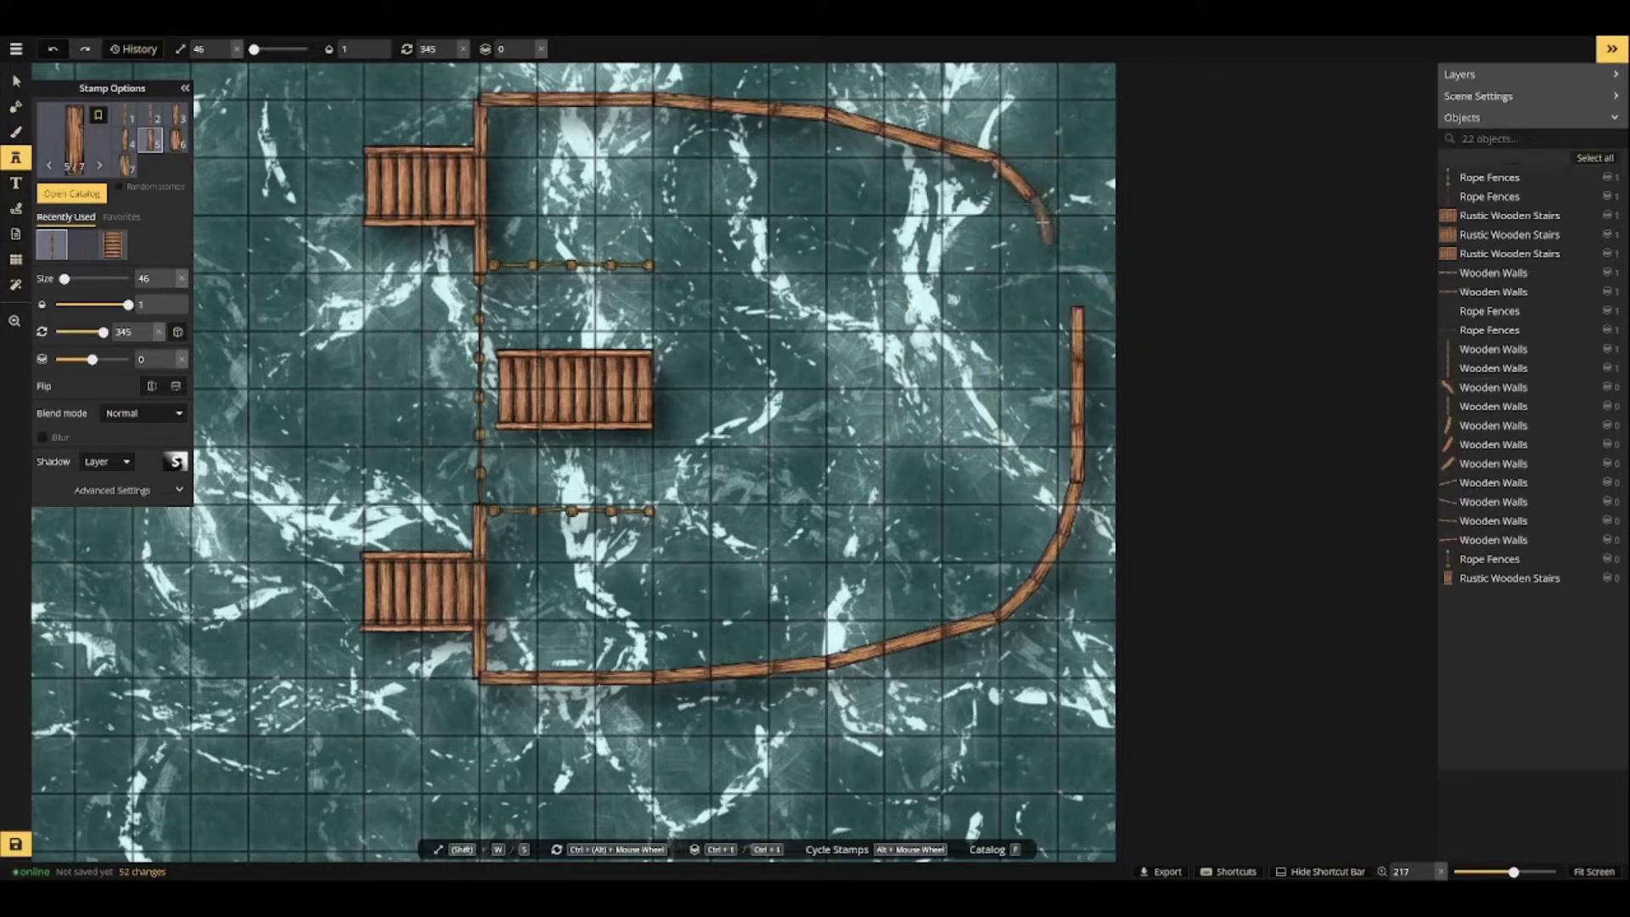
{"action": "key", "text": "v"}
{"action": "left_click", "coordinate": [1028, 187]}
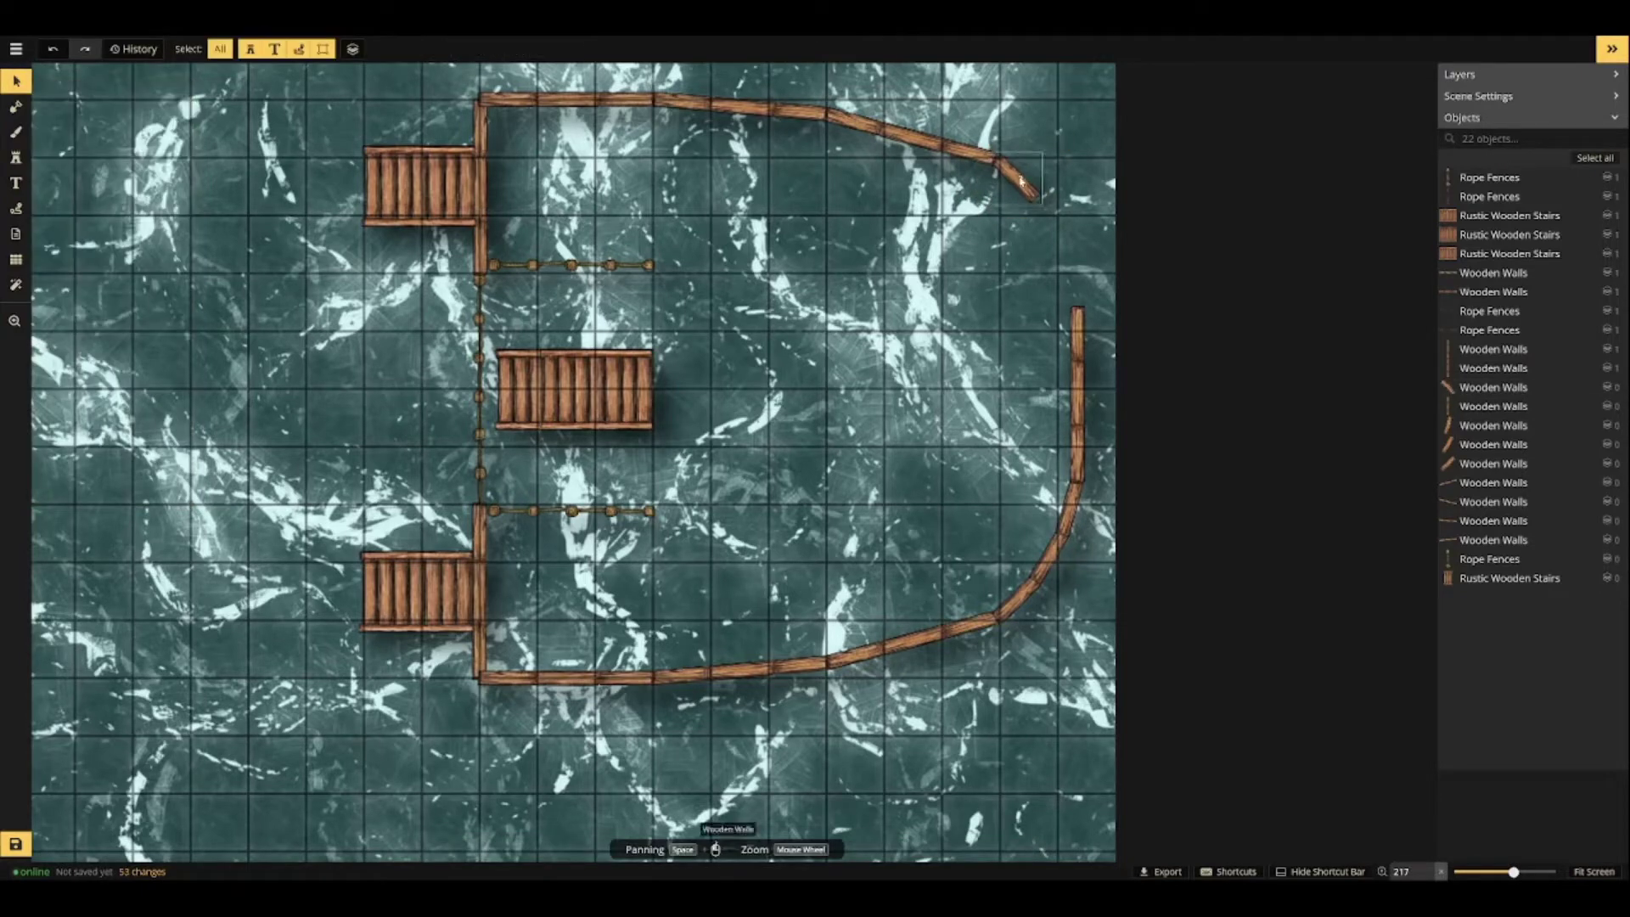
Close the upper curve down to the vertical wall with three short variant 5 Wooden Walls, turning from rotation 330 to 0.
{"action": "left_click", "coordinate": [15, 159]}
{"action": "scroll", "coordinate": [1049, 219], "scroll_direction": "up", "scroll_amount": 1, "text": "ctrl"}
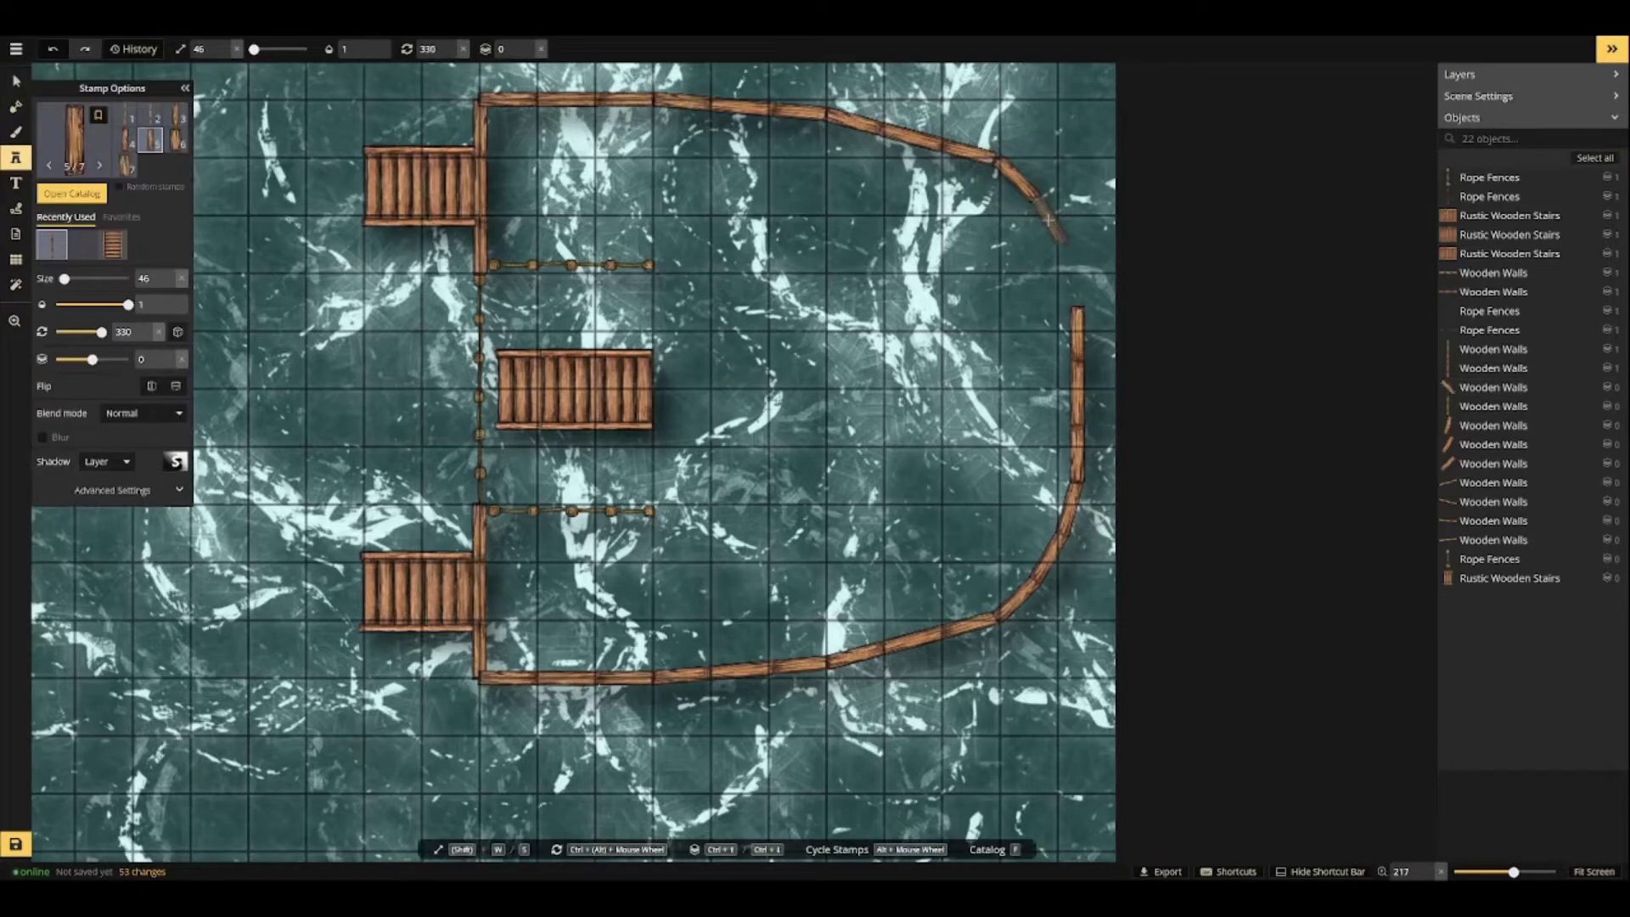
{"action": "scroll", "coordinate": [1048, 219], "scroll_direction": "up", "scroll_amount": 1}
{"action": "left_click", "coordinate": [1056, 230]}
{"action": "left_click", "coordinate": [1068, 268]}
{"action": "scroll", "coordinate": [1076, 316], "scroll_direction": "up", "scroll_amount": 1}
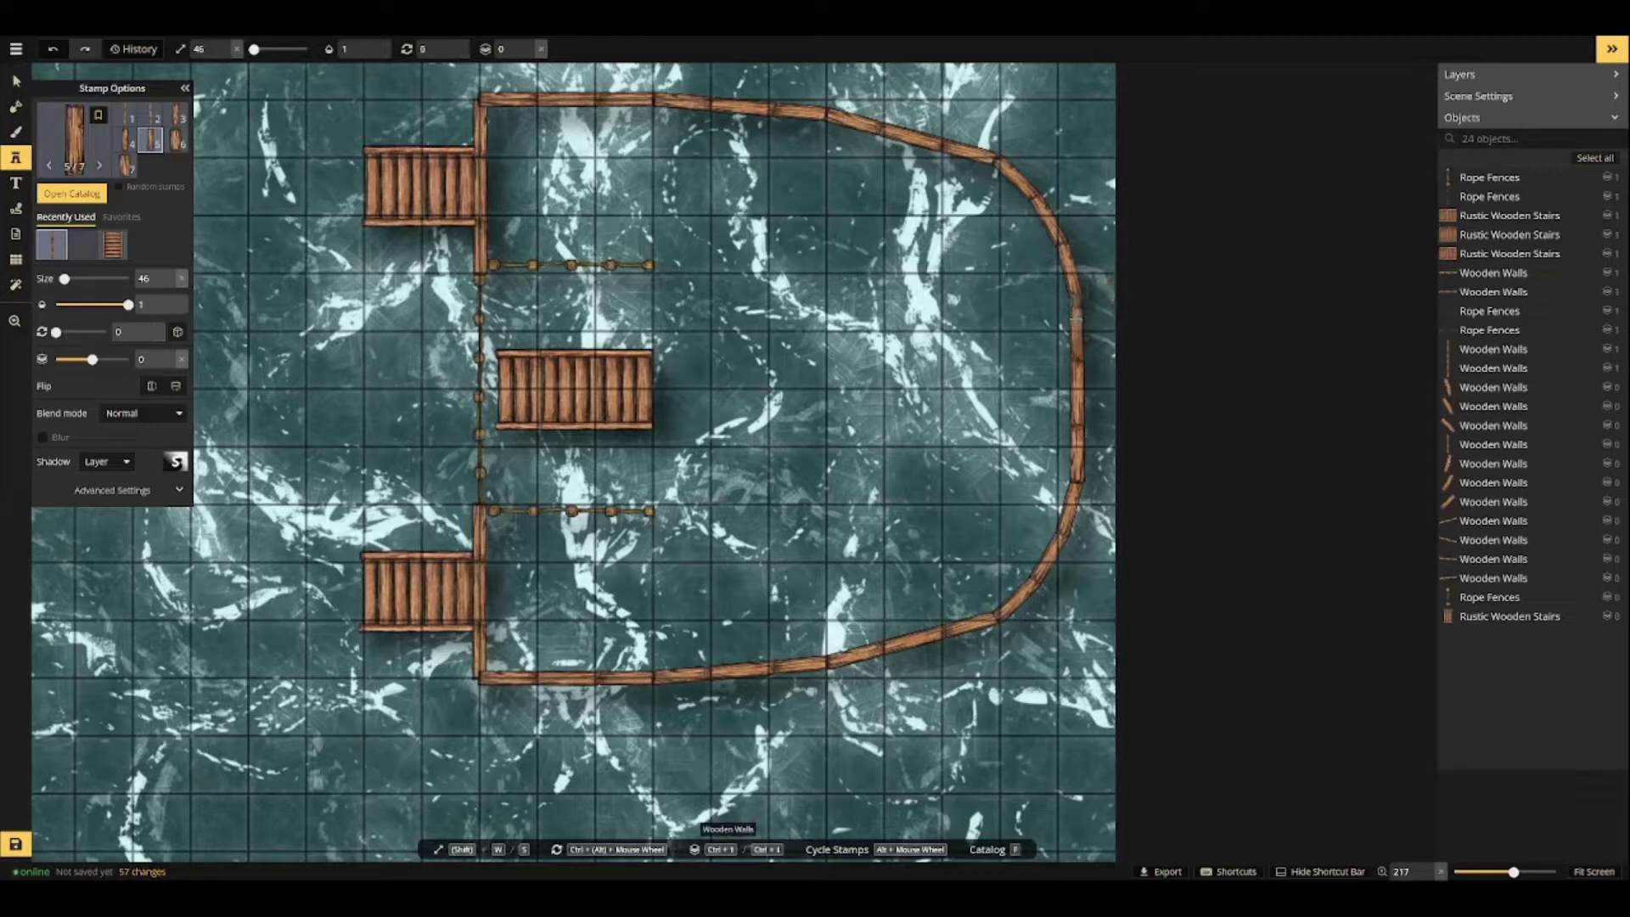
{"action": "left_click", "coordinate": [1078, 319]}
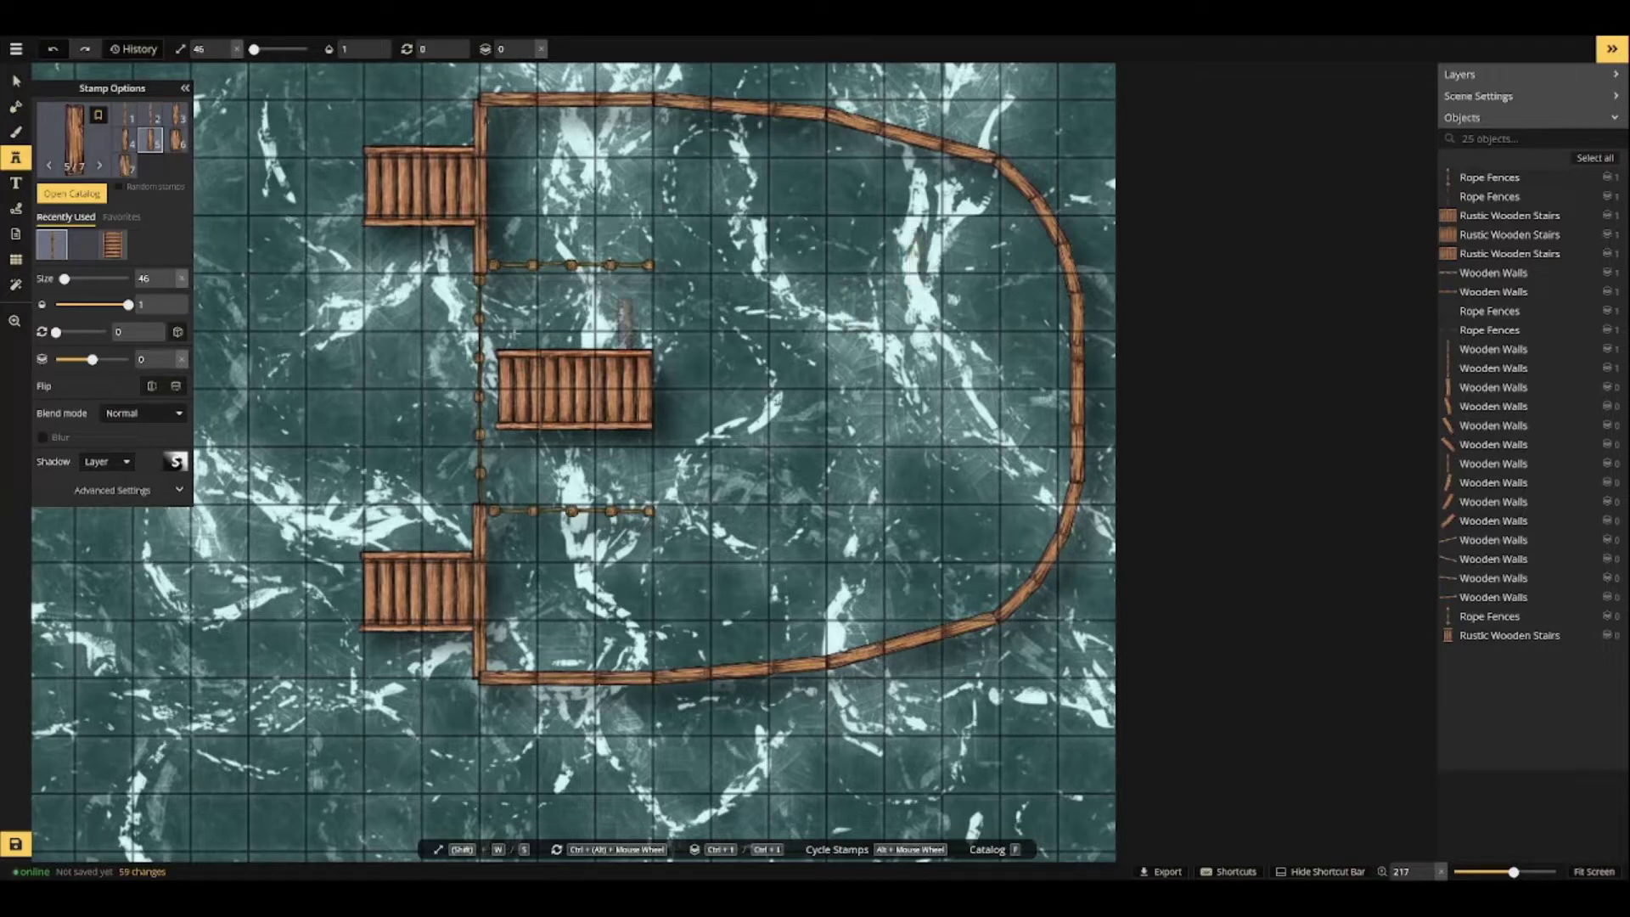
Choose the Ship's Wheel from the catalog's Ship stamps and place it inside the curved hull at size 46, rotated to 90.
{"action": "key", "text": "f"}
{"action": "scroll", "coordinate": [400, 289], "scroll_direction": "down", "scroll_amount": 20}
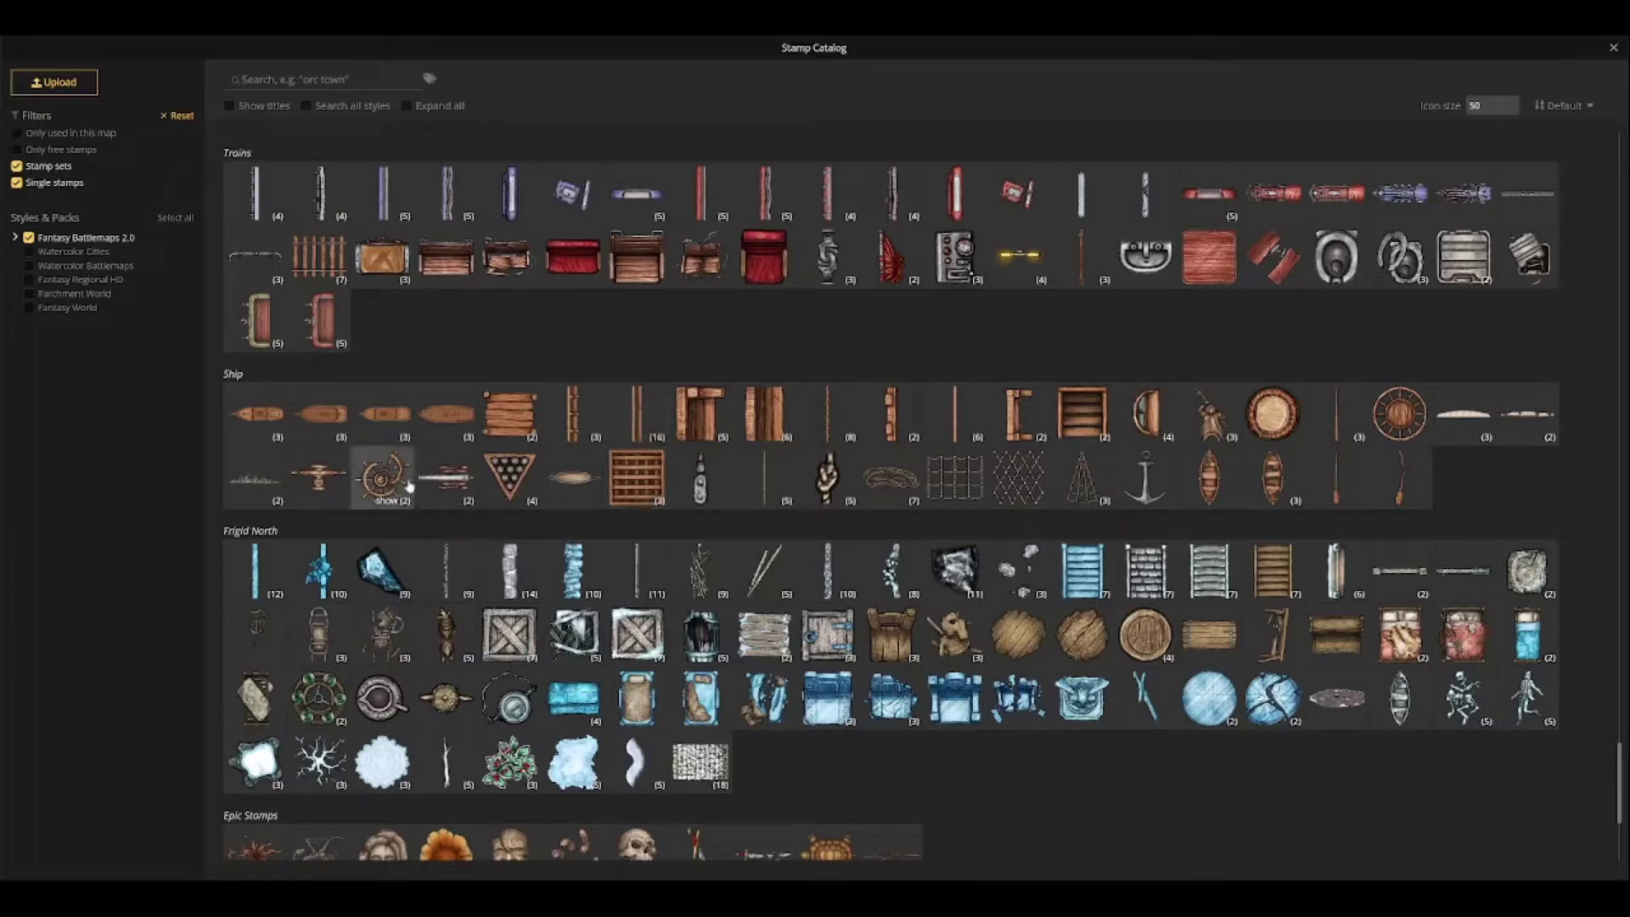
{"action": "left_click", "coordinate": [318, 477]}
{"action": "left_click", "coordinate": [919, 389]}
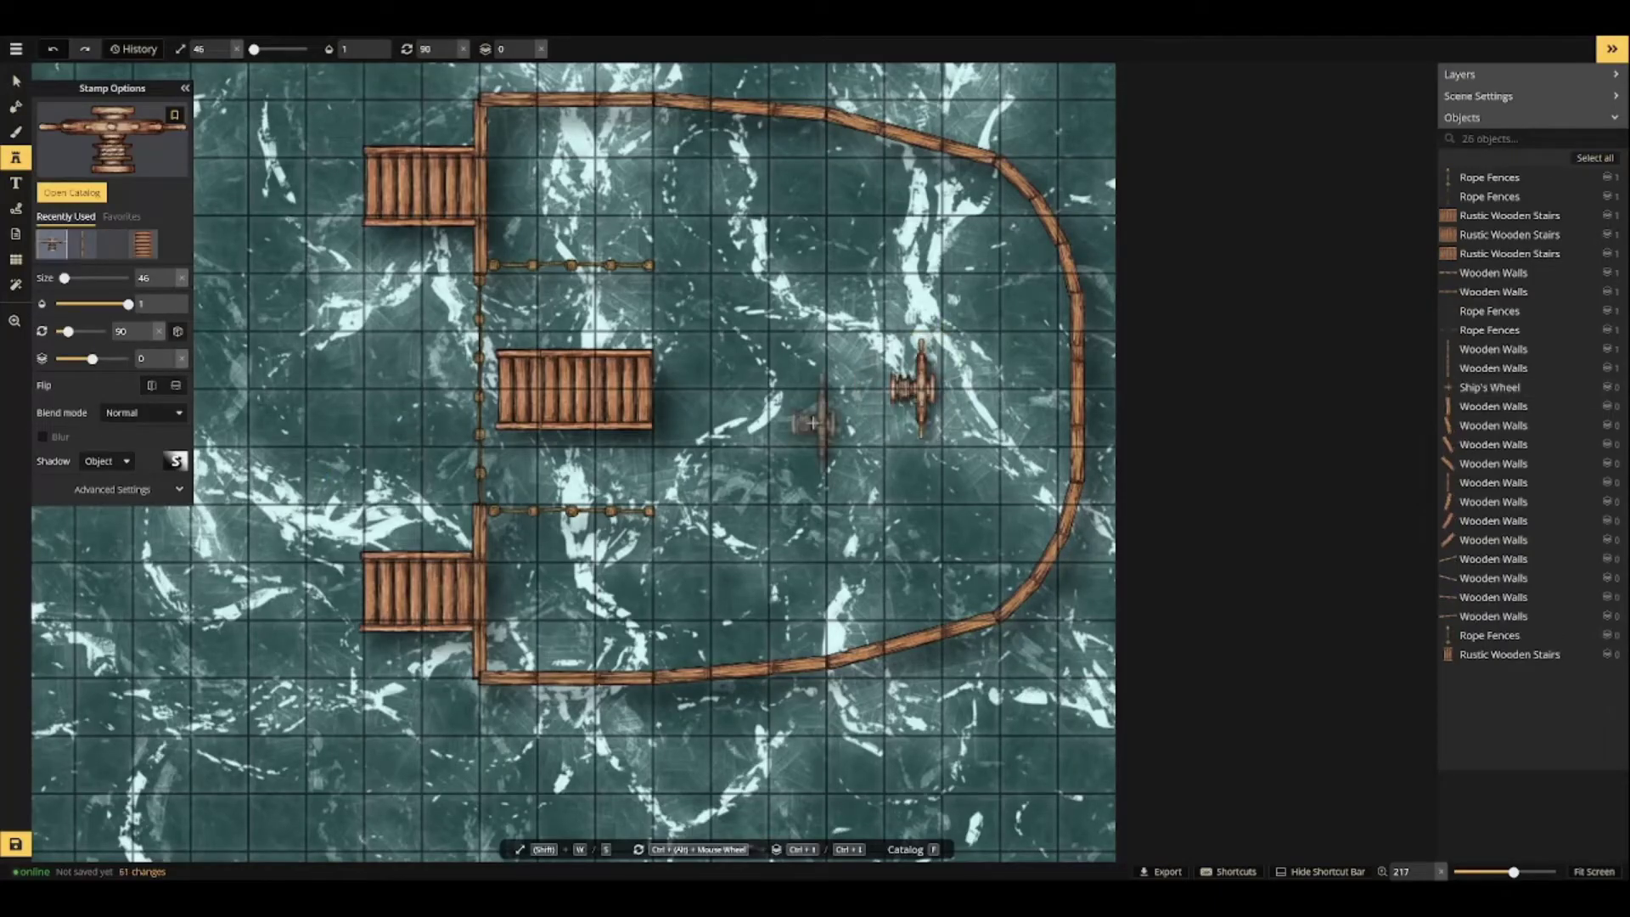
Choose the Long Table from the Tavern stamps and place it over the Ship's Wheel at size 46, rotated to 90.
{"action": "left_click", "coordinate": [82, 244]}
{"action": "left_click", "coordinate": [72, 193]}
{"action": "scroll", "coordinate": [506, 378], "scroll_direction": "up", "scroll_amount": 15}
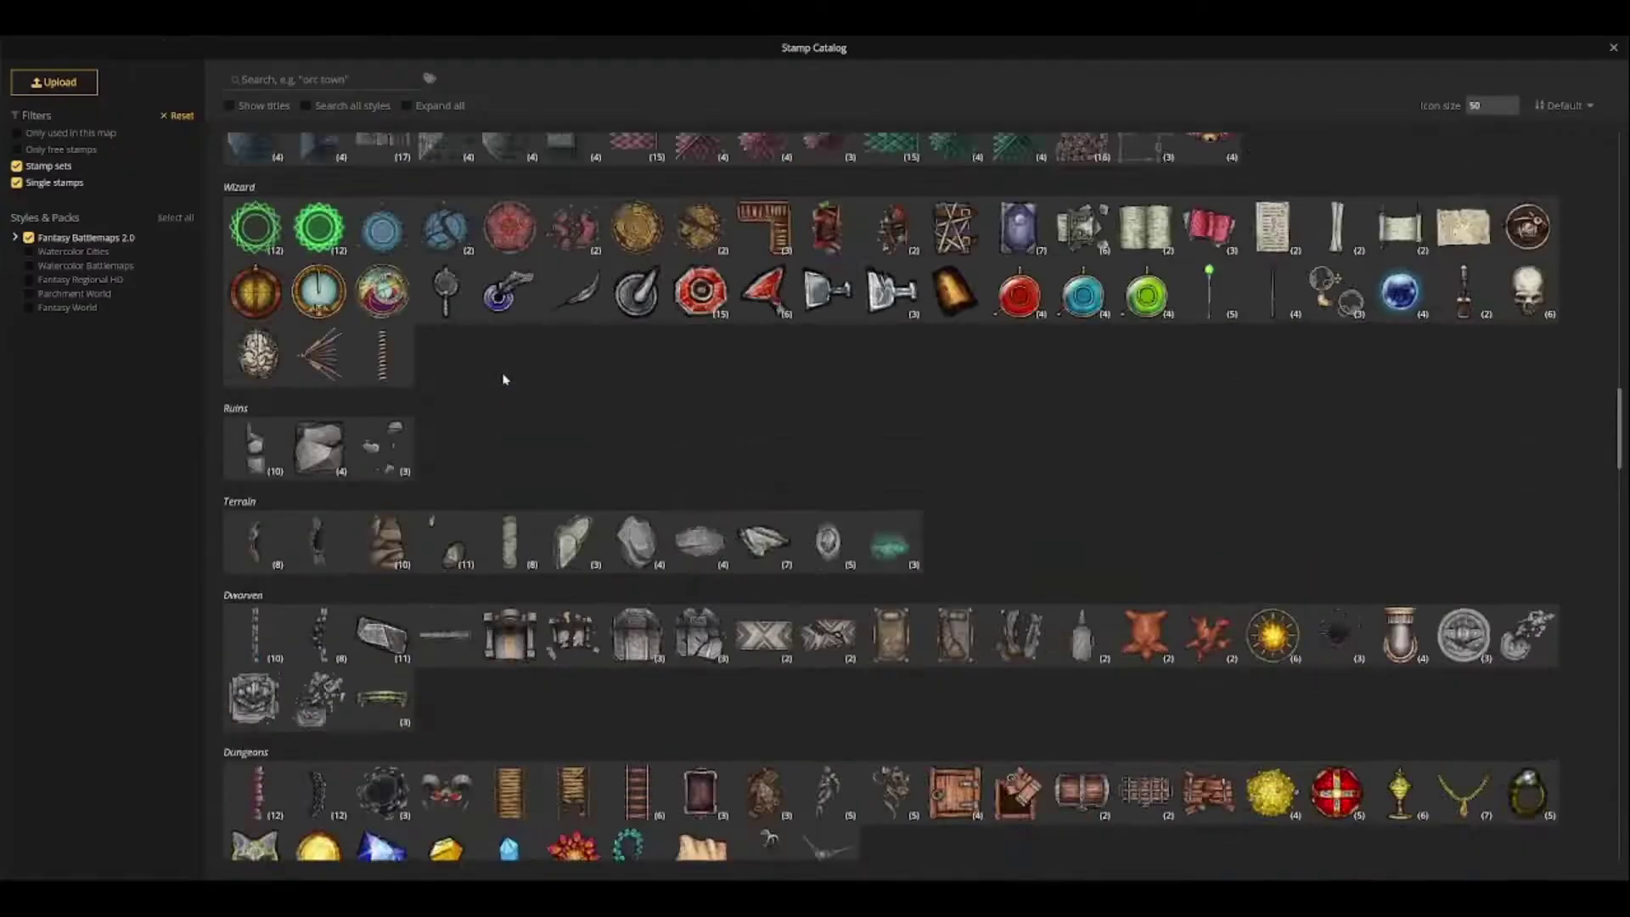
{"action": "scroll", "coordinate": [508, 380], "scroll_direction": "down", "scroll_amount": 1}
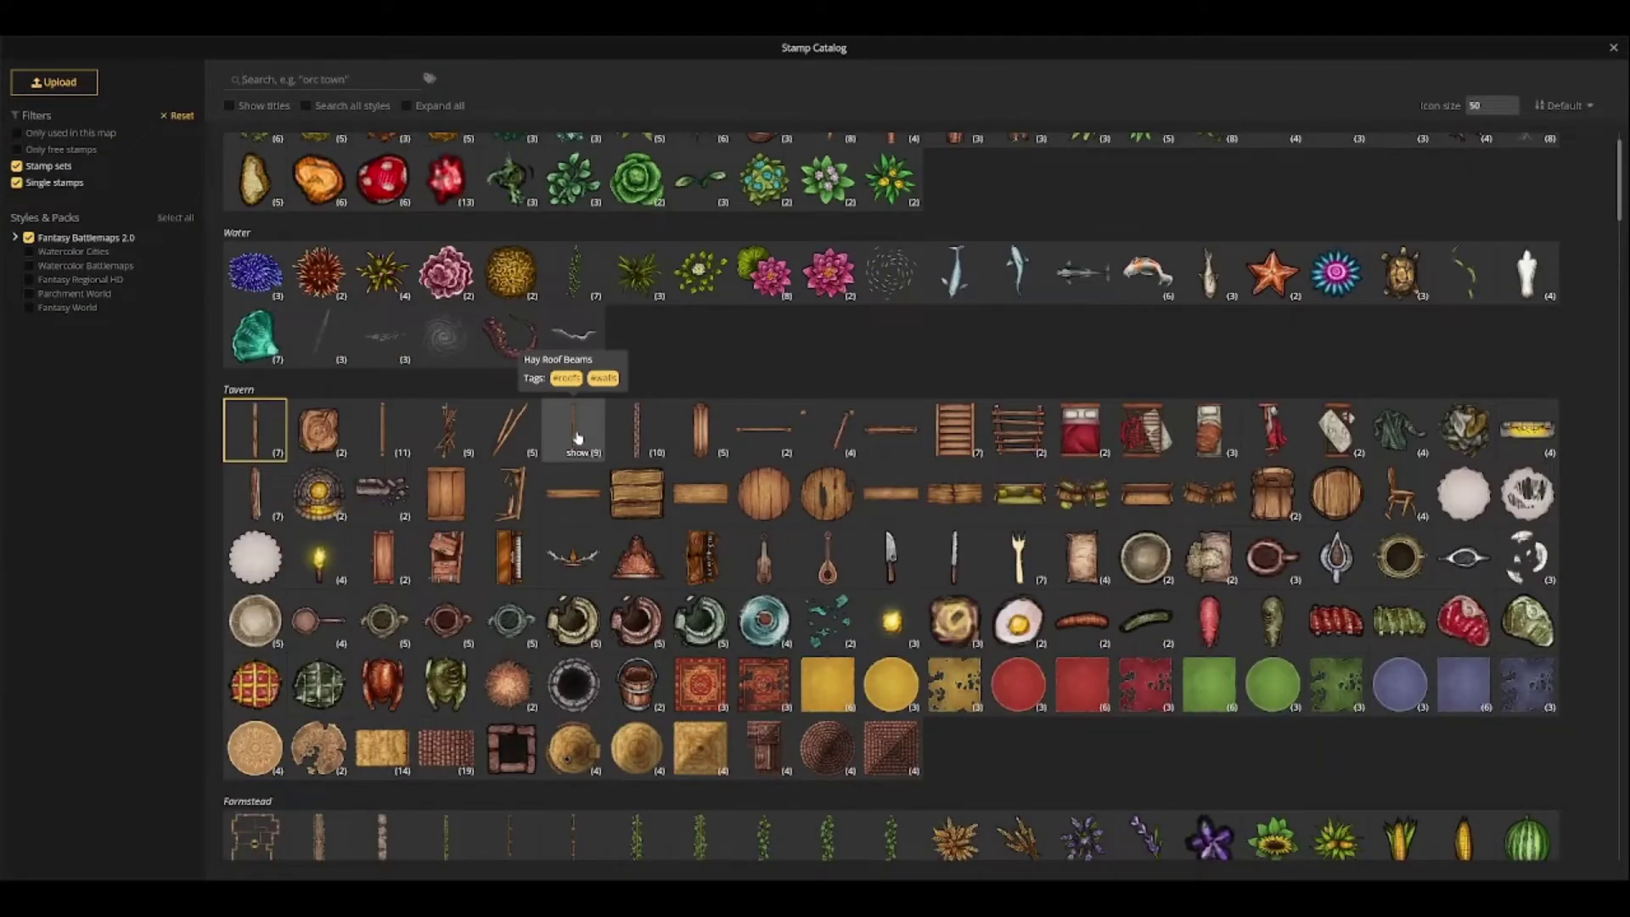
{"action": "left_click", "coordinate": [702, 494]}
{"action": "scroll", "coordinate": [908, 396], "scroll_direction": "up", "scroll_amount": 6}
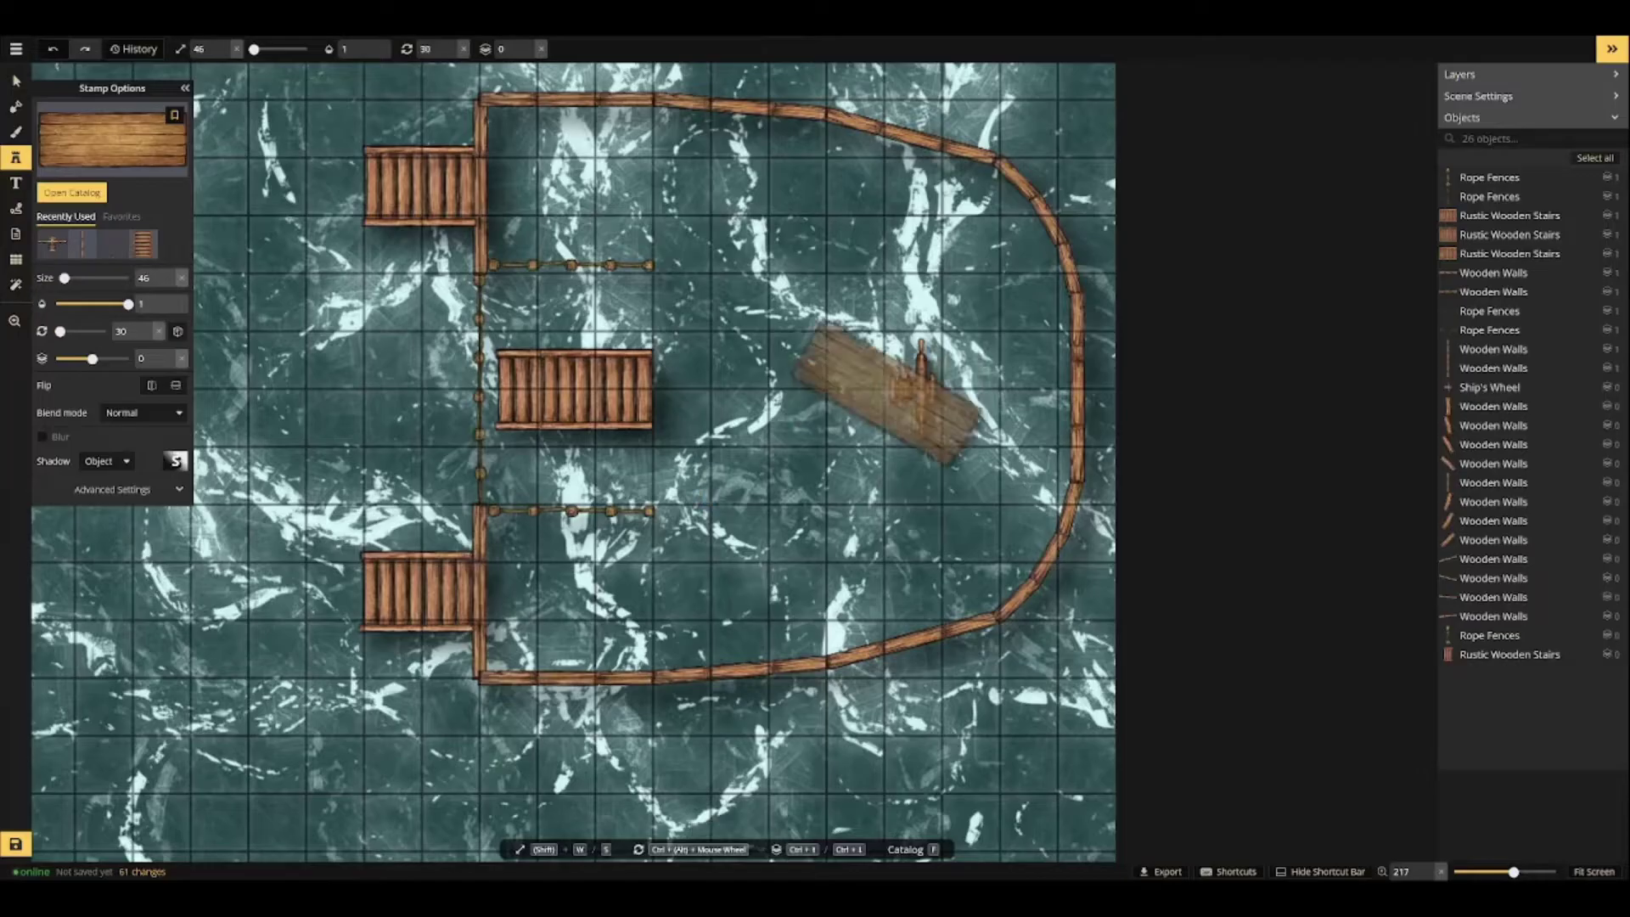
{"action": "left_click", "coordinate": [918, 389]}
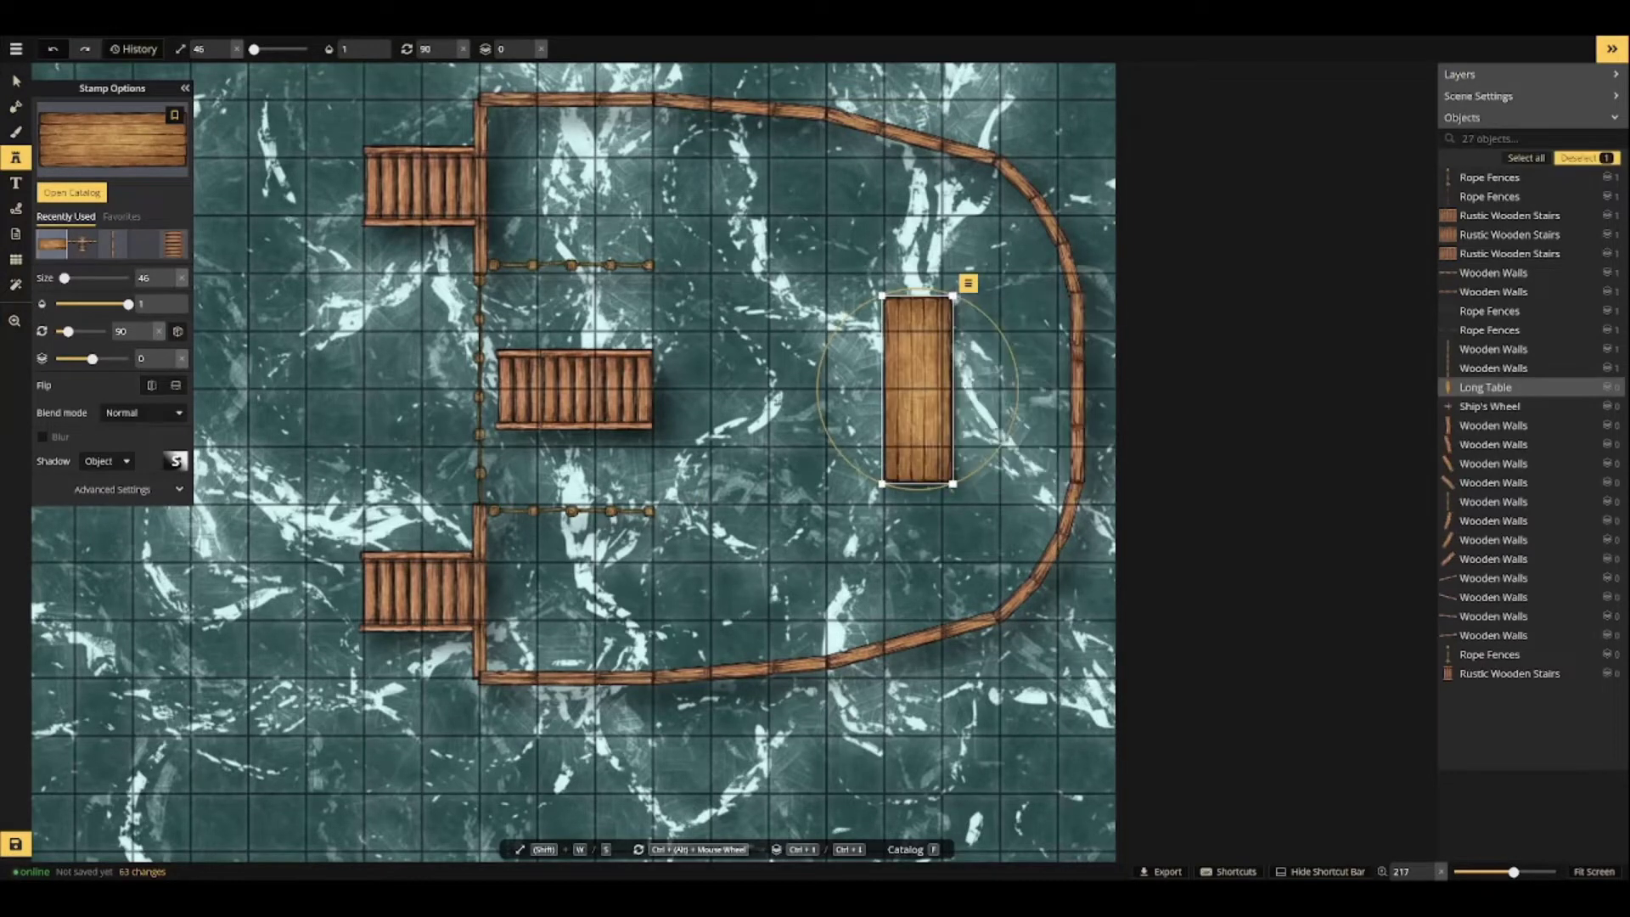
Move the Ship's Wheel up to layer 1 above the Long Table and enlarge the table to size 48.
{"action": "key", "text": "Escape"}
{"action": "left_click", "coordinate": [920, 390]}
{"action": "key", "text": "ctrl+Up"}
{"action": "left_click", "coordinate": [987, 454]}
{"action": "left_click", "coordinate": [947, 422]}
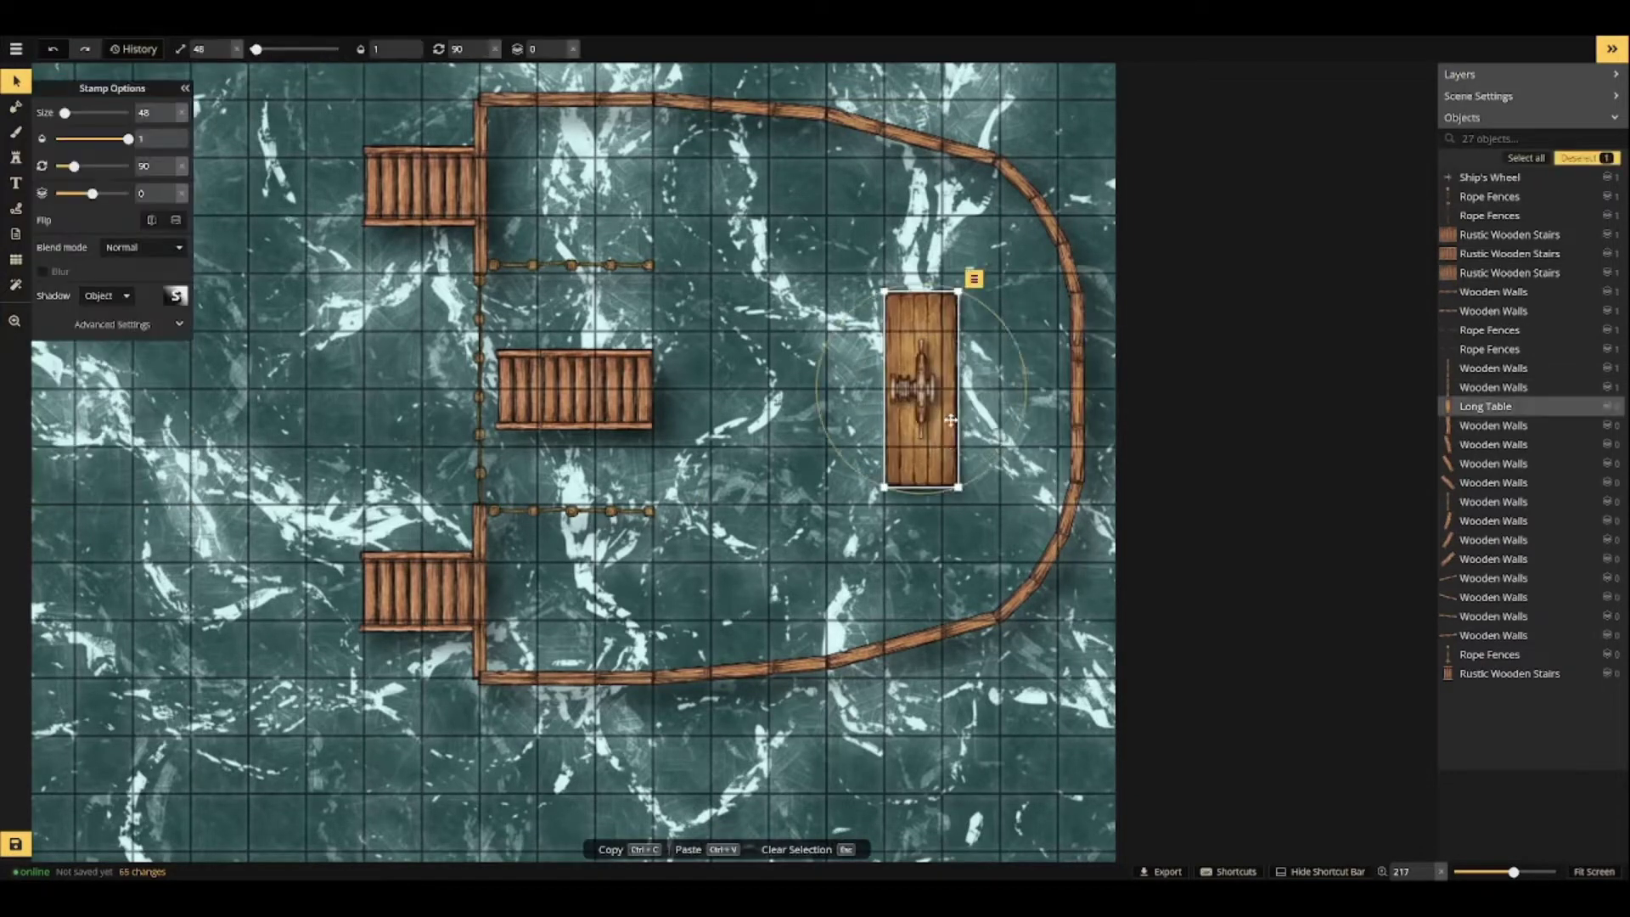
Change the shadow mode of the Long Table under the Ship's Wheel.
{"action": "left_click", "coordinate": [973, 279]}
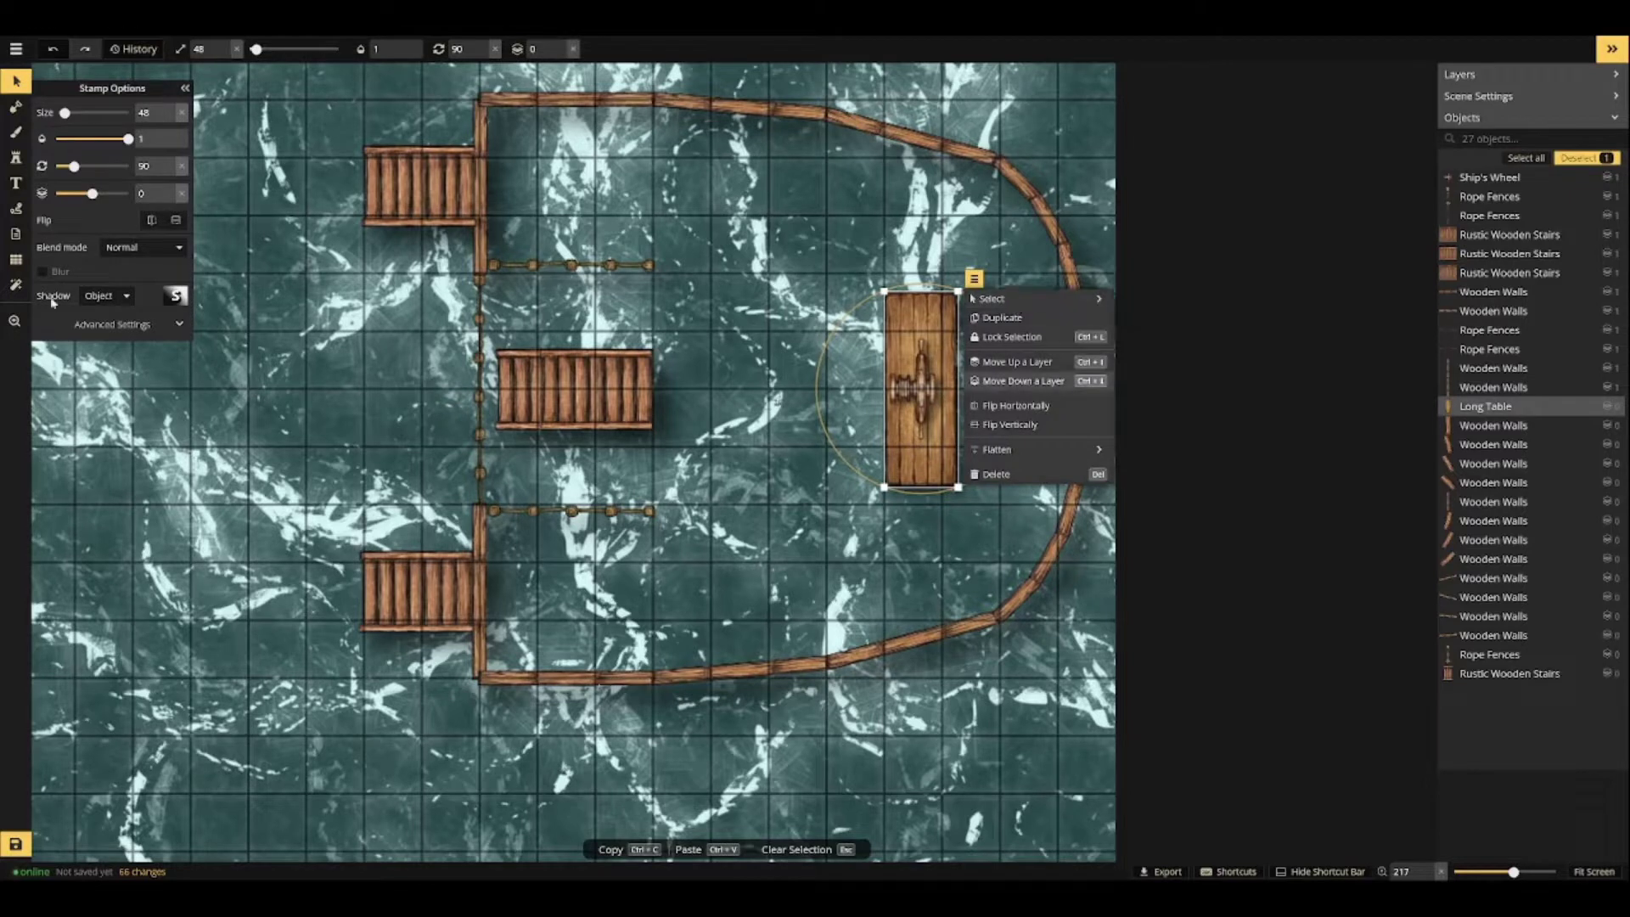
{"action": "left_click", "coordinate": [106, 296]}
{"action": "left_click", "coordinate": [97, 395]}
Place size 33 Rustic Wooden Stairs at both ends of the Long Table, rotated to 180 at the upper end and 0 at the lower.
{"action": "left_click", "coordinate": [519, 406]}
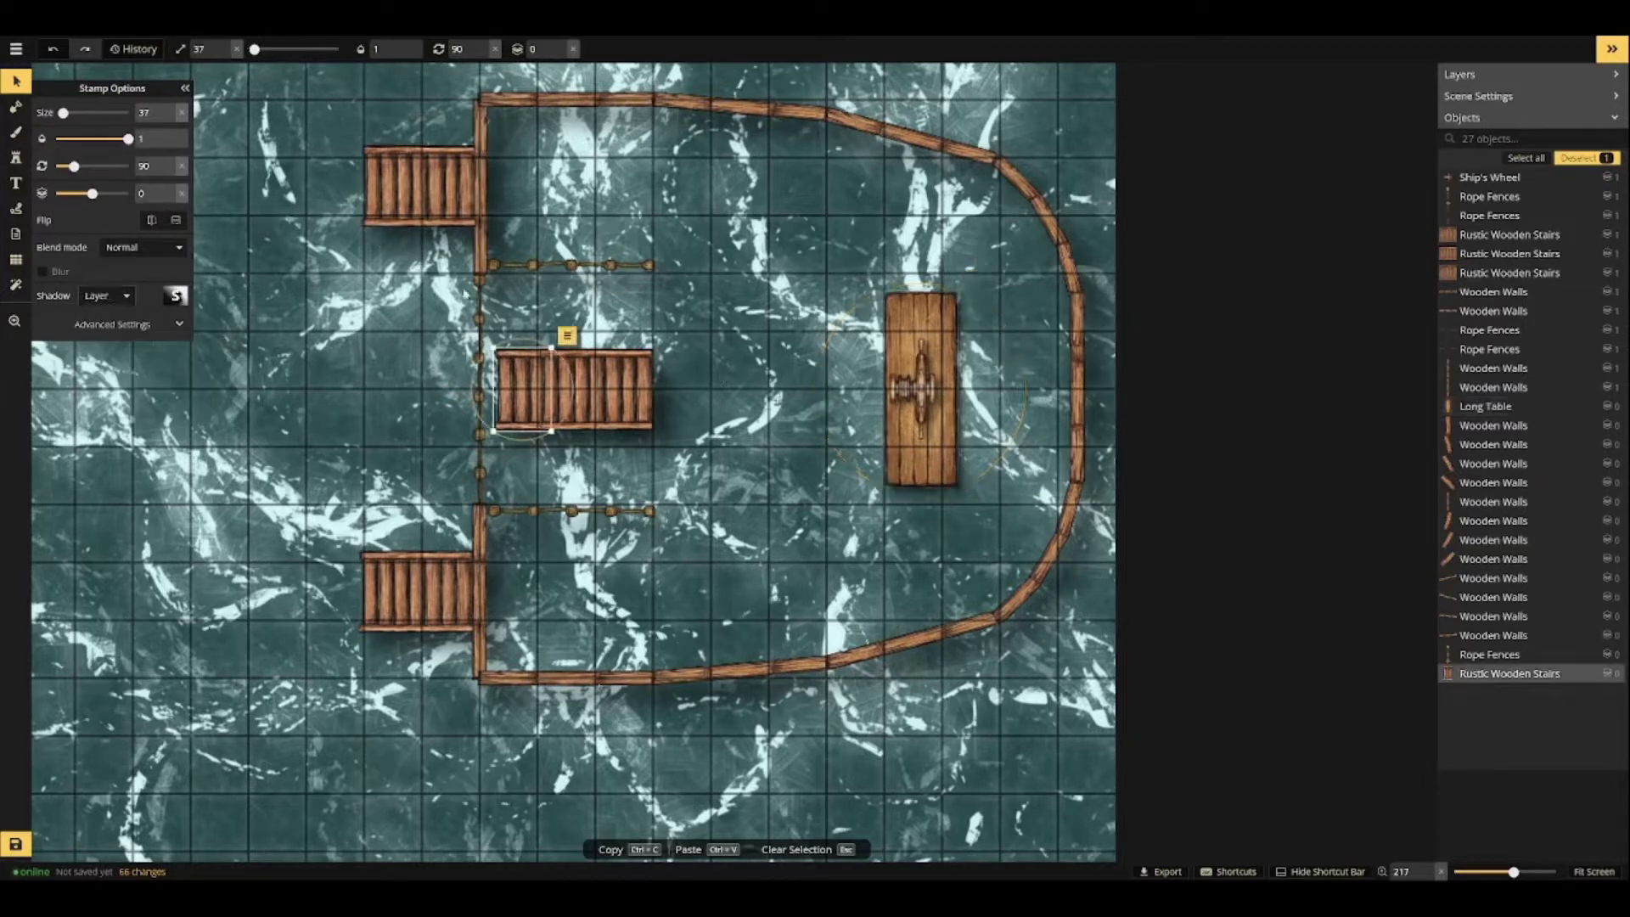
{"action": "left_click", "coordinate": [15, 157]}
{"action": "scroll", "coordinate": [982, 335], "scroll_direction": "down", "scroll_amount": 12}
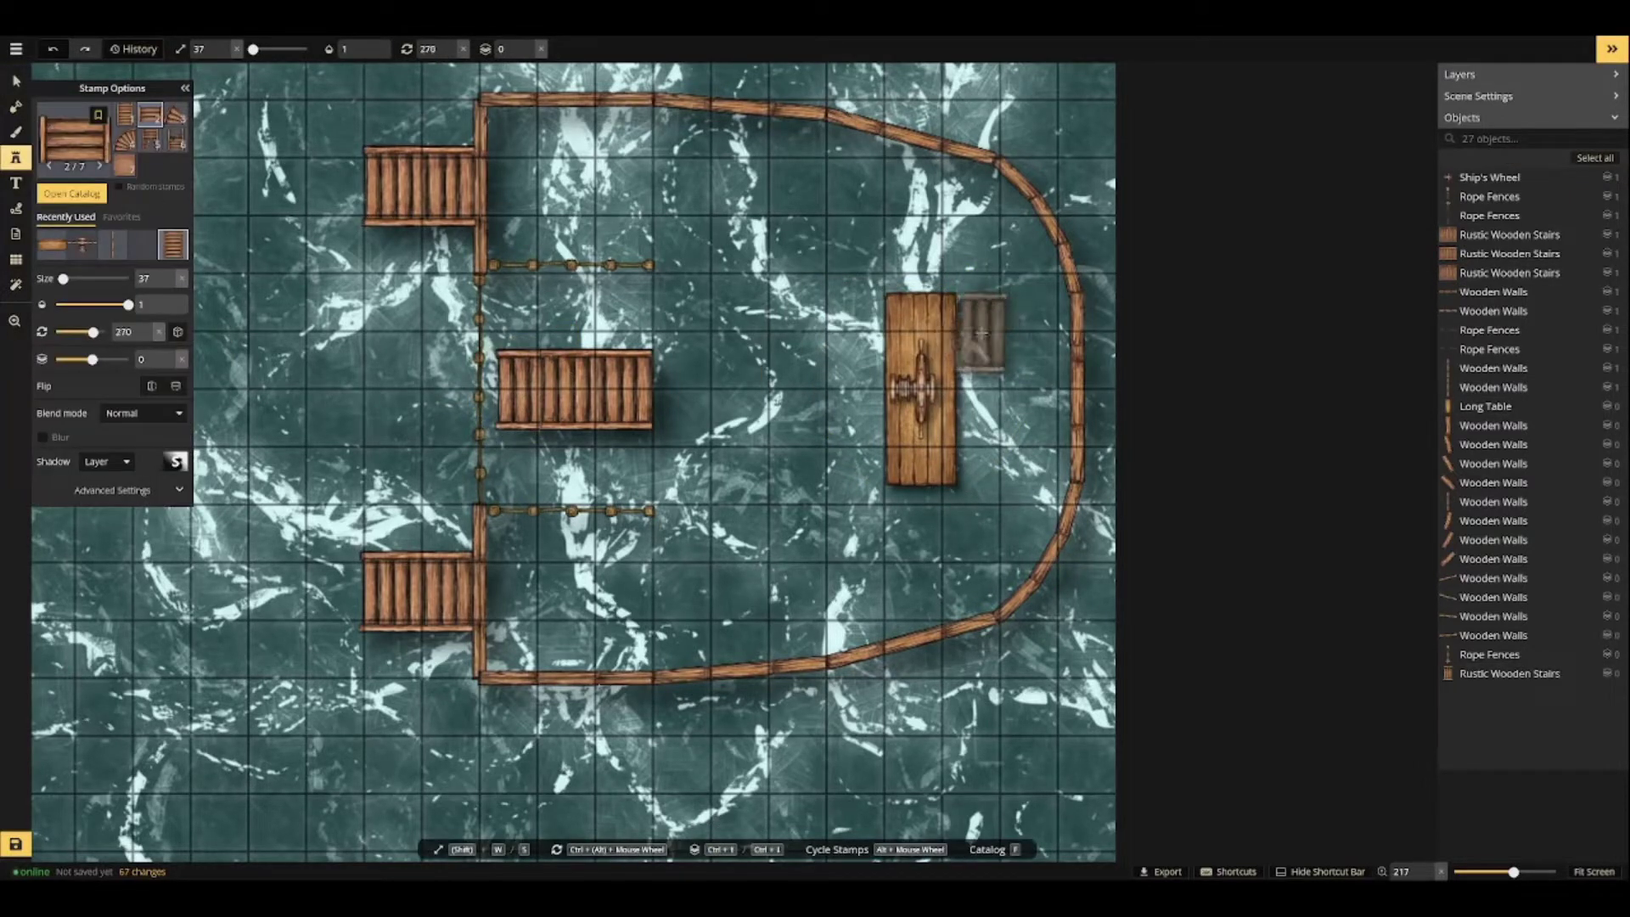
{"action": "key", "text": "s"}
{"action": "key", "text": "s"}
{"action": "key", "text": "s"}
{"action": "key", "text": "s"}
{"action": "scroll", "coordinate": [930, 276], "scroll_direction": "up", "scroll_amount": 6}
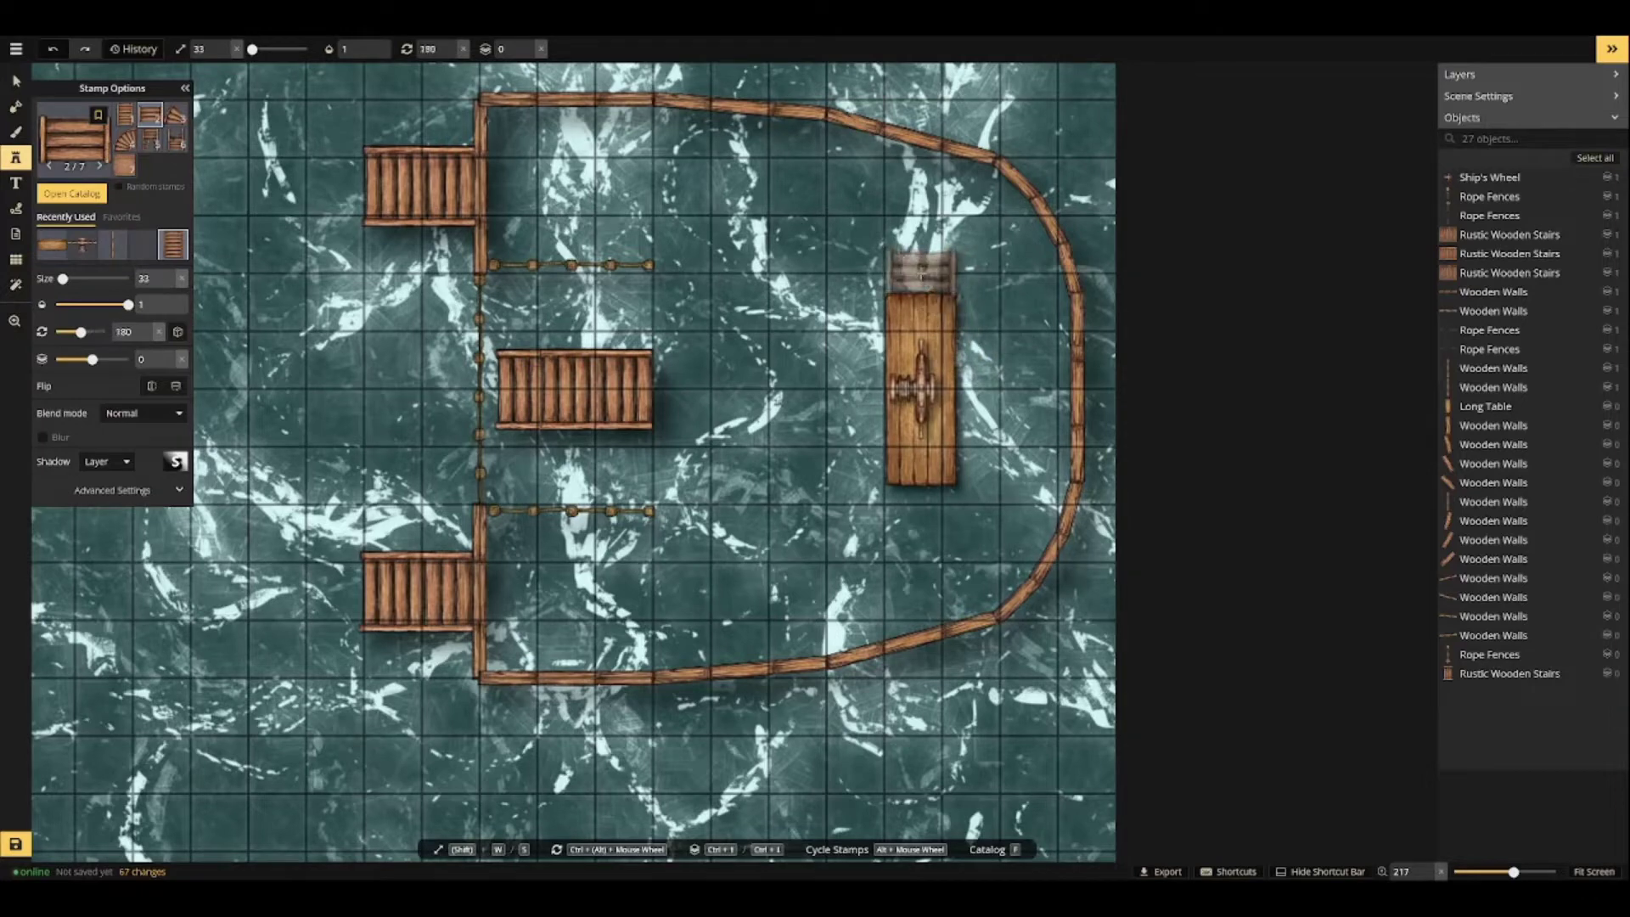
{"action": "left_click", "coordinate": [923, 272]}
{"action": "scroll", "coordinate": [921, 505], "scroll_direction": "down", "scroll_amount": 12}
{"action": "left_click", "coordinate": [920, 503]}
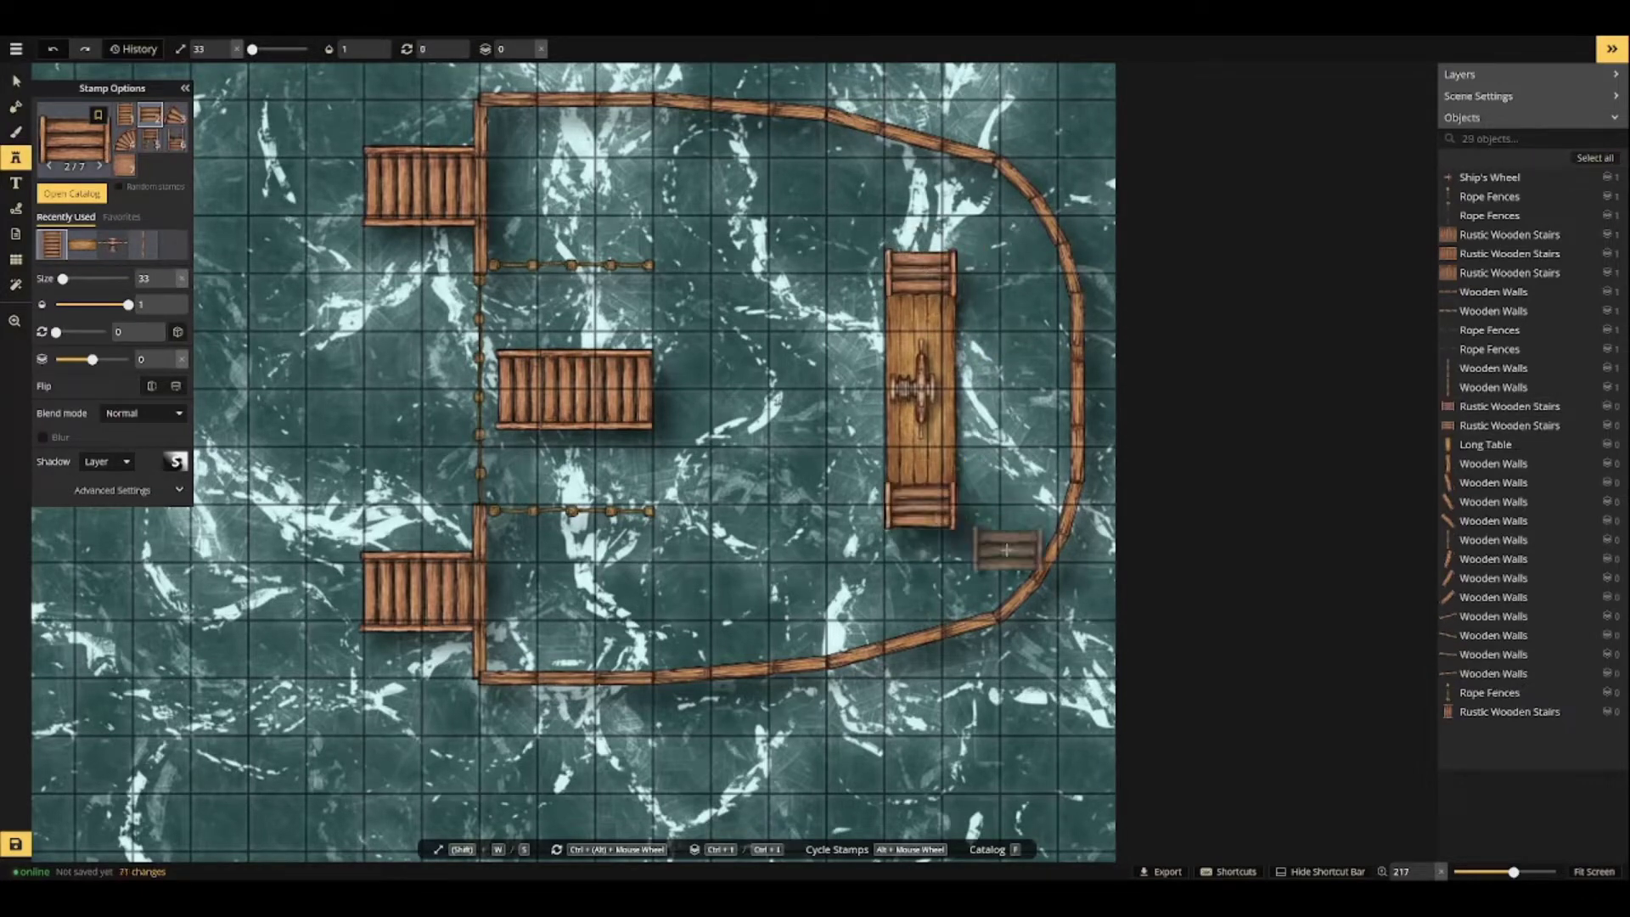
Place four size 33 Rope Fences, variant 6 at rotation 0, along the Long Table's left edge, leaving a gap at the wheel.
{"action": "left_click", "coordinate": [174, 244]}
{"action": "scroll", "coordinate": [741, 389], "scroll_direction": "down", "scroll_amount": 5}
{"action": "left_click", "coordinate": [890, 317]}
{"action": "scroll", "coordinate": [889, 351], "scroll_direction": "up", "scroll_amount": 4}
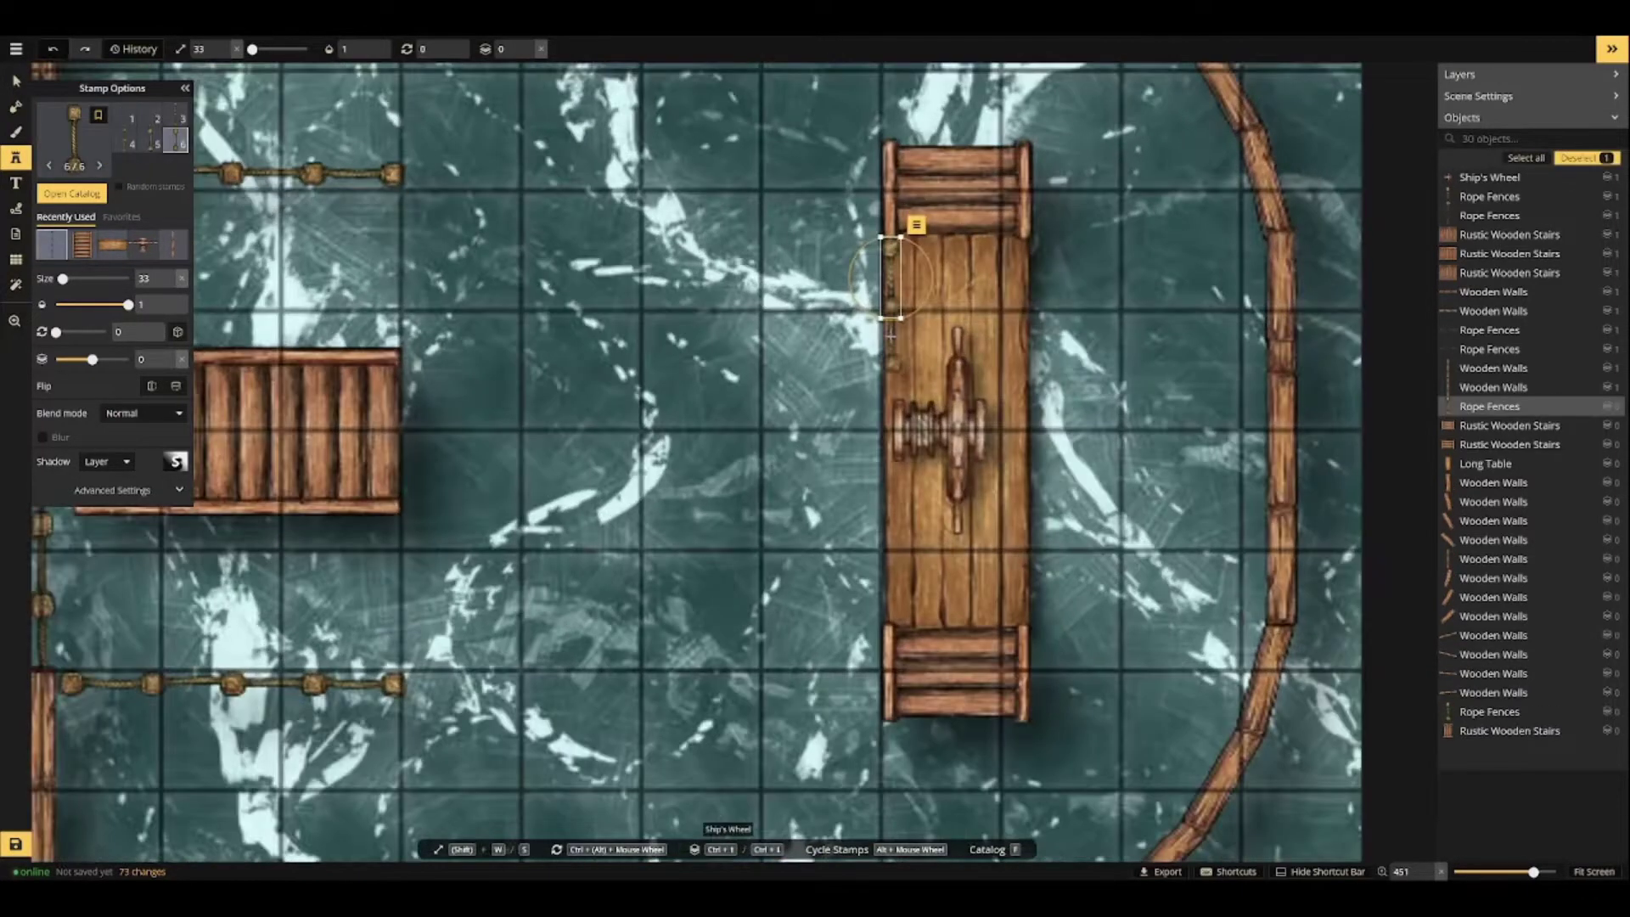
{"action": "left_click", "coordinate": [891, 337]}
{"action": "left_click", "coordinate": [894, 587]}
{"action": "left_click", "coordinate": [892, 523]}
{"action": "scroll", "coordinate": [1136, 544], "scroll_direction": "down", "scroll_amount": 4}
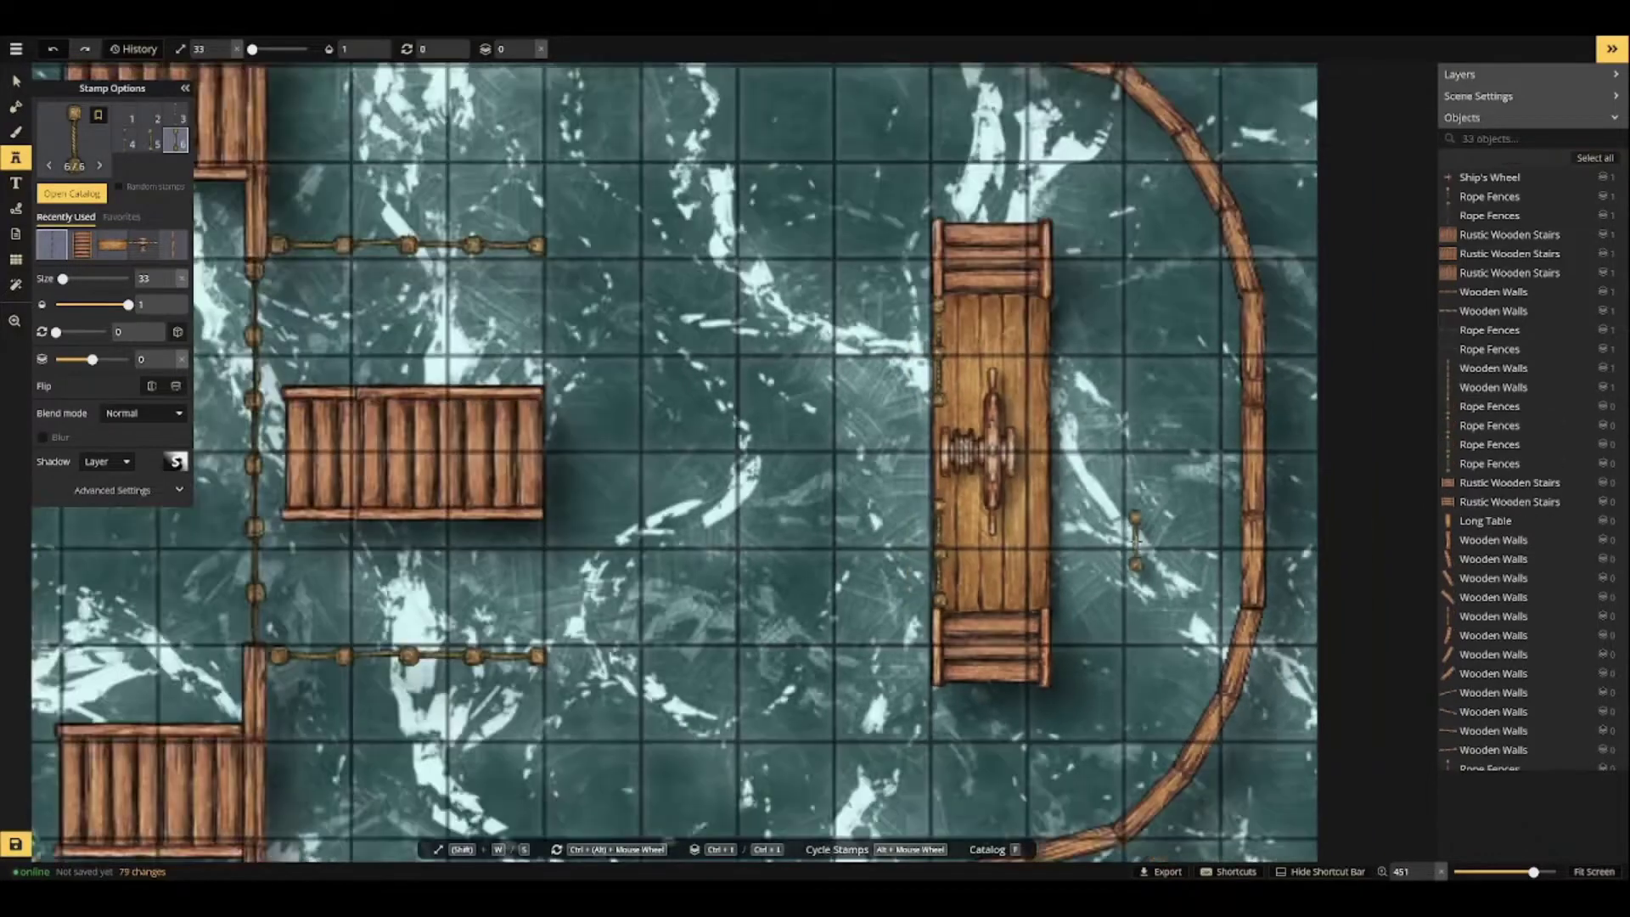
Place two more Long Tables of size 48, rotated to 90, filling the platform between the wheel's table and the curved wall.
{"action": "left_click", "coordinate": [112, 245]}
{"action": "left_click", "coordinate": [17, 82]}
{"action": "left_click", "coordinate": [1034, 556]}
{"action": "key", "text": "ctrl+c"}
{"action": "scroll", "coordinate": [1182, 473], "scroll_direction": "down", "scroll_amount": 6}
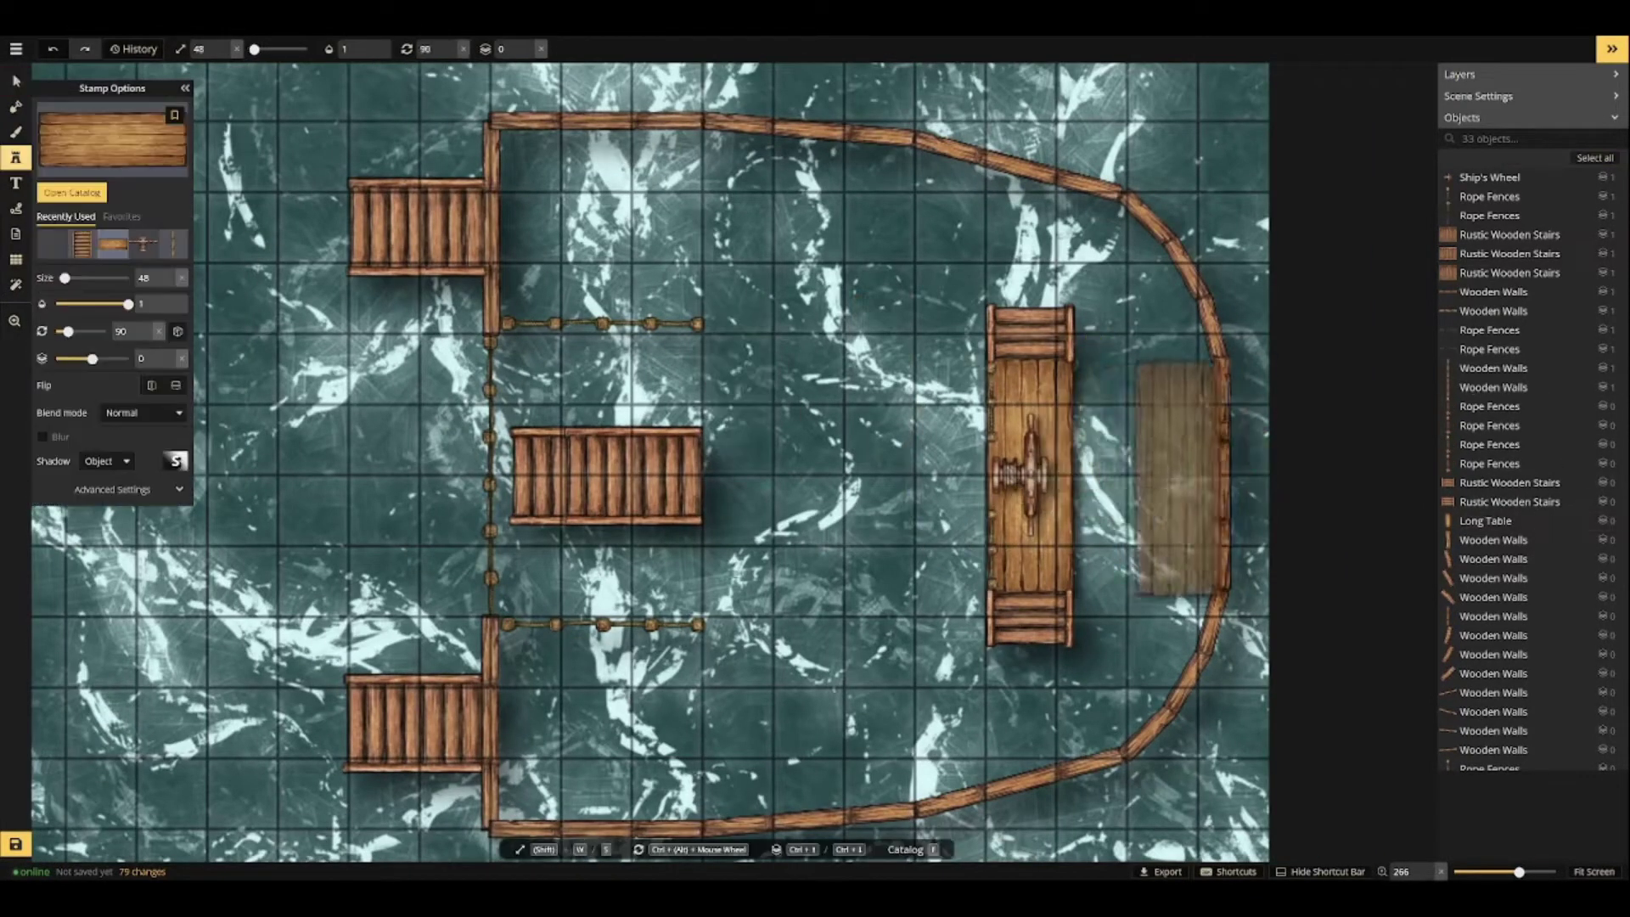
{"action": "scroll", "coordinate": [1119, 473], "scroll_direction": "up", "scroll_amount": 2}
{"action": "left_click", "coordinate": [1116, 473]}
{"action": "key", "text": "f"}
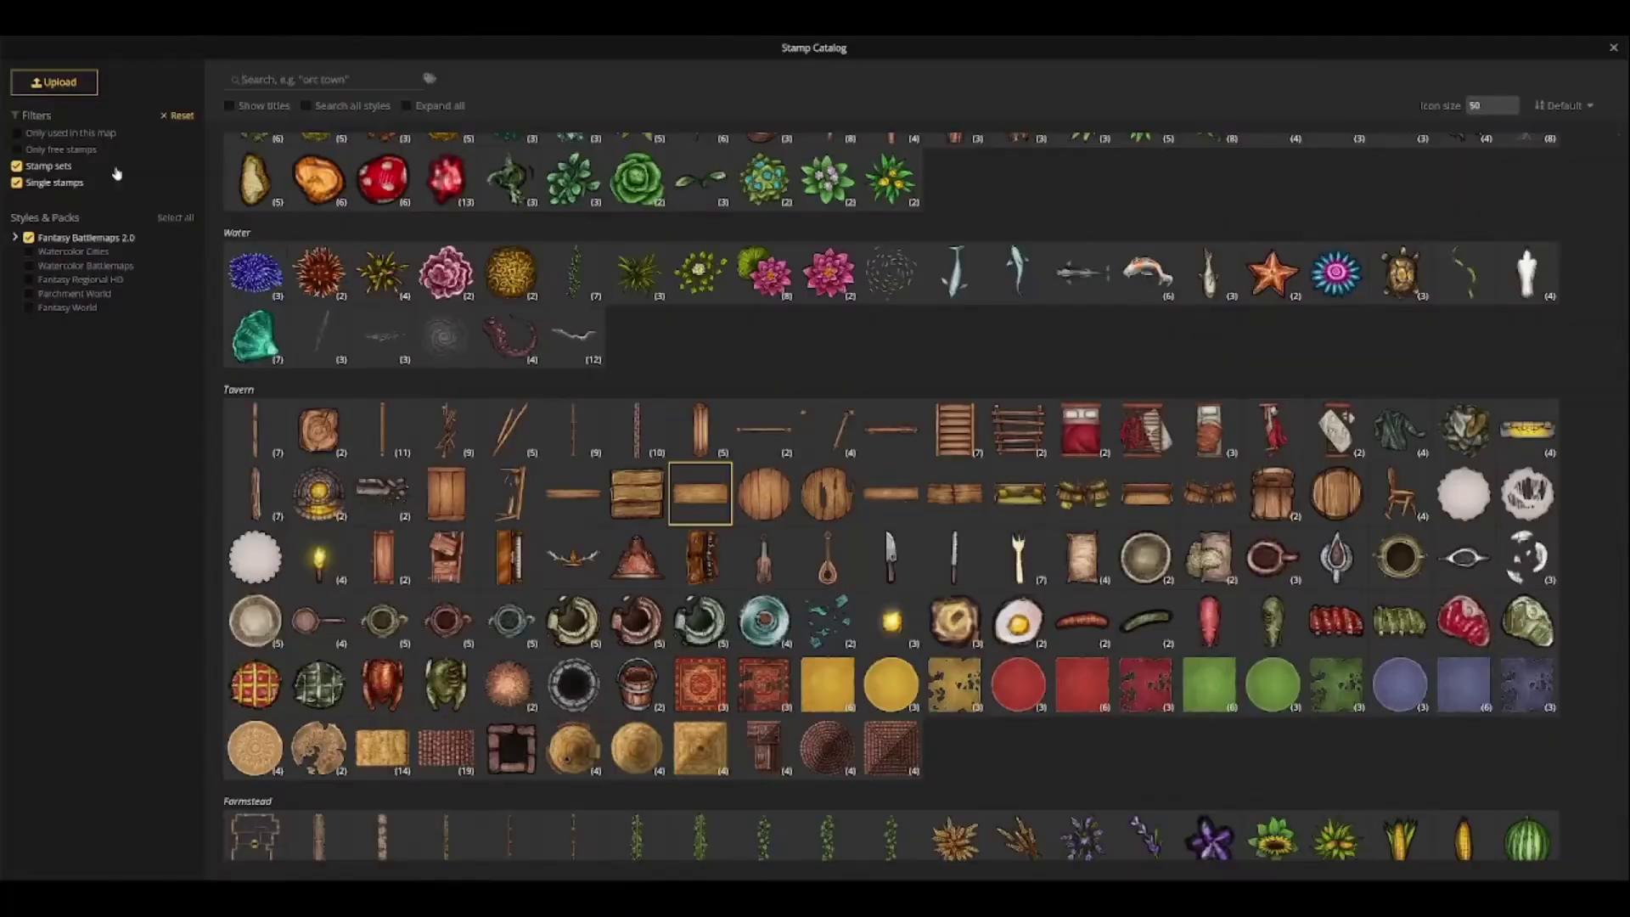
{"action": "key", "text": "f"}
{"action": "left_click", "coordinate": [1177, 474]}
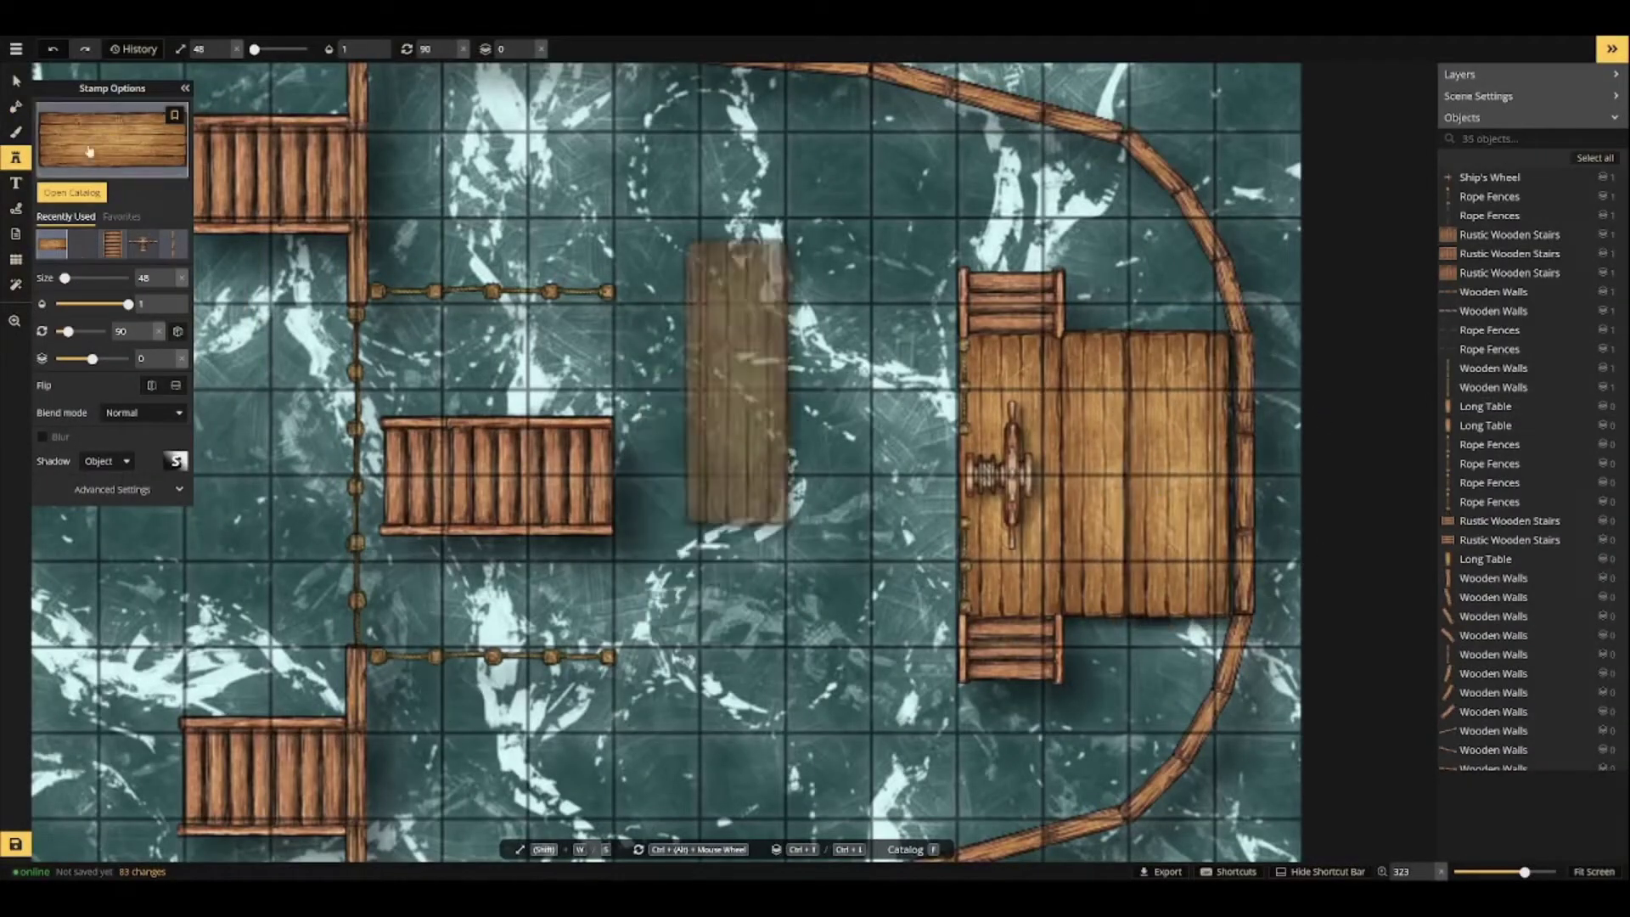
Move the rightmost Long Table down a layer and change the shadow mode of the table beside it.
{"action": "left_click", "coordinate": [17, 82]}
{"action": "left_click", "coordinate": [1199, 474]}
{"action": "left_click", "coordinate": [1248, 316]}
{"action": "left_click", "coordinate": [1301, 422]}
{"action": "left_click", "coordinate": [1114, 474]}
{"action": "left_click", "coordinate": [1184, 316]}
{"action": "left_click", "coordinate": [107, 295]}
{"action": "left_click", "coordinate": [128, 411]}
{"action": "left_click", "coordinate": [135, 416]}
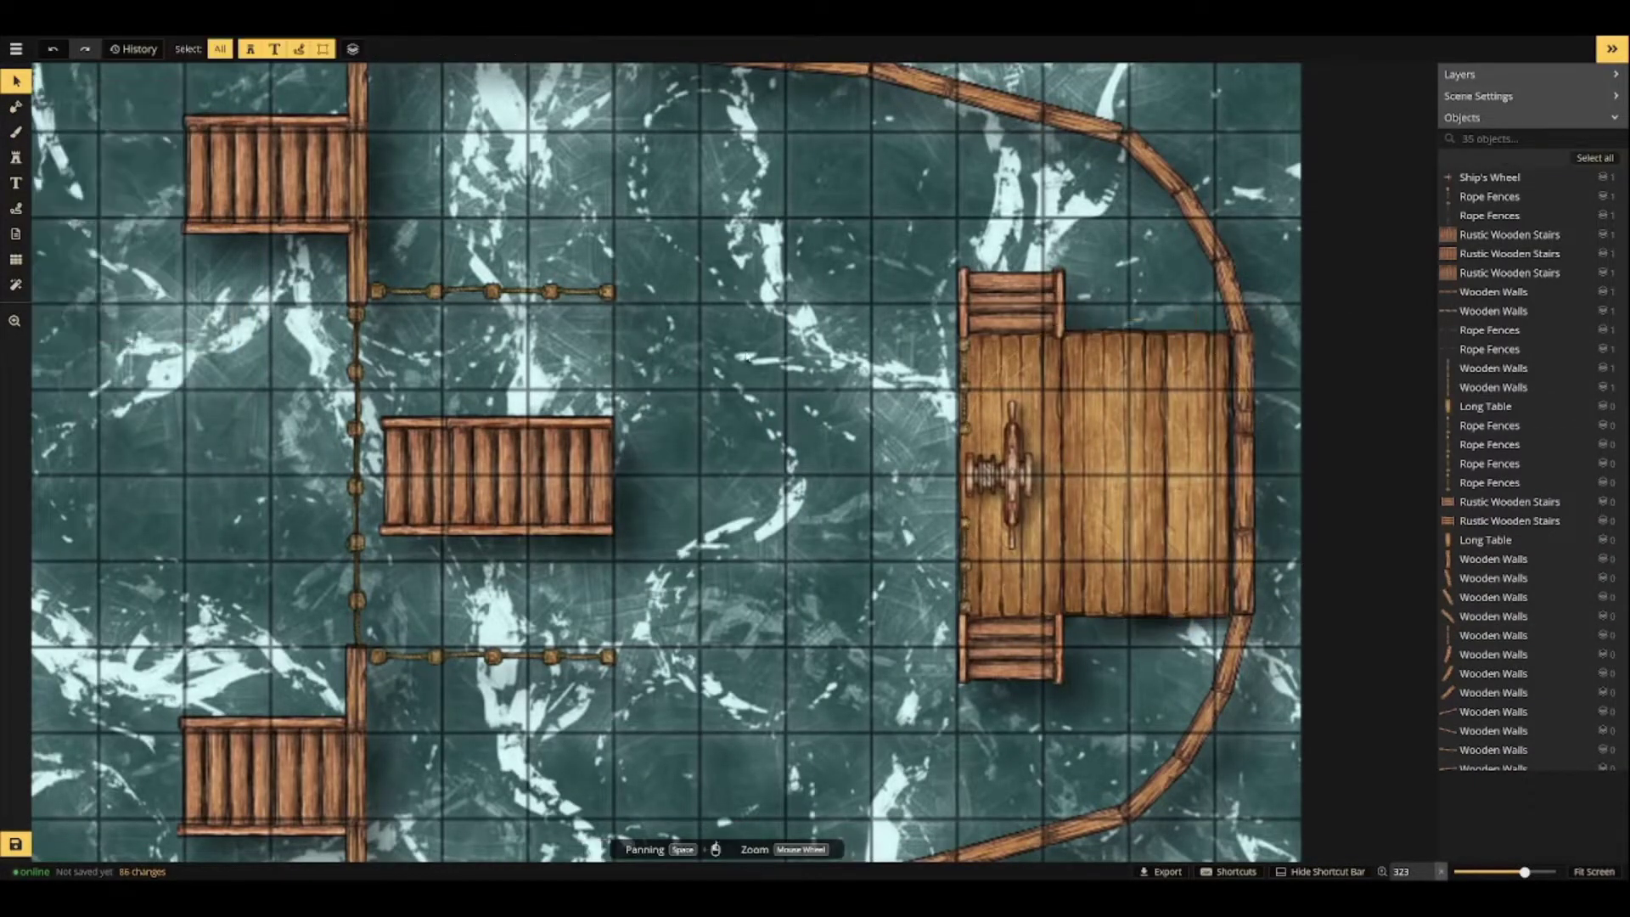
Place a size 37 Bar Table rotated to 90 along the platform's edge beside the curved wall, with brightness 134.
{"action": "left_click", "coordinate": [16, 158]}
{"action": "key", "text": "f"}
{"action": "left_click", "coordinate": [891, 493]}
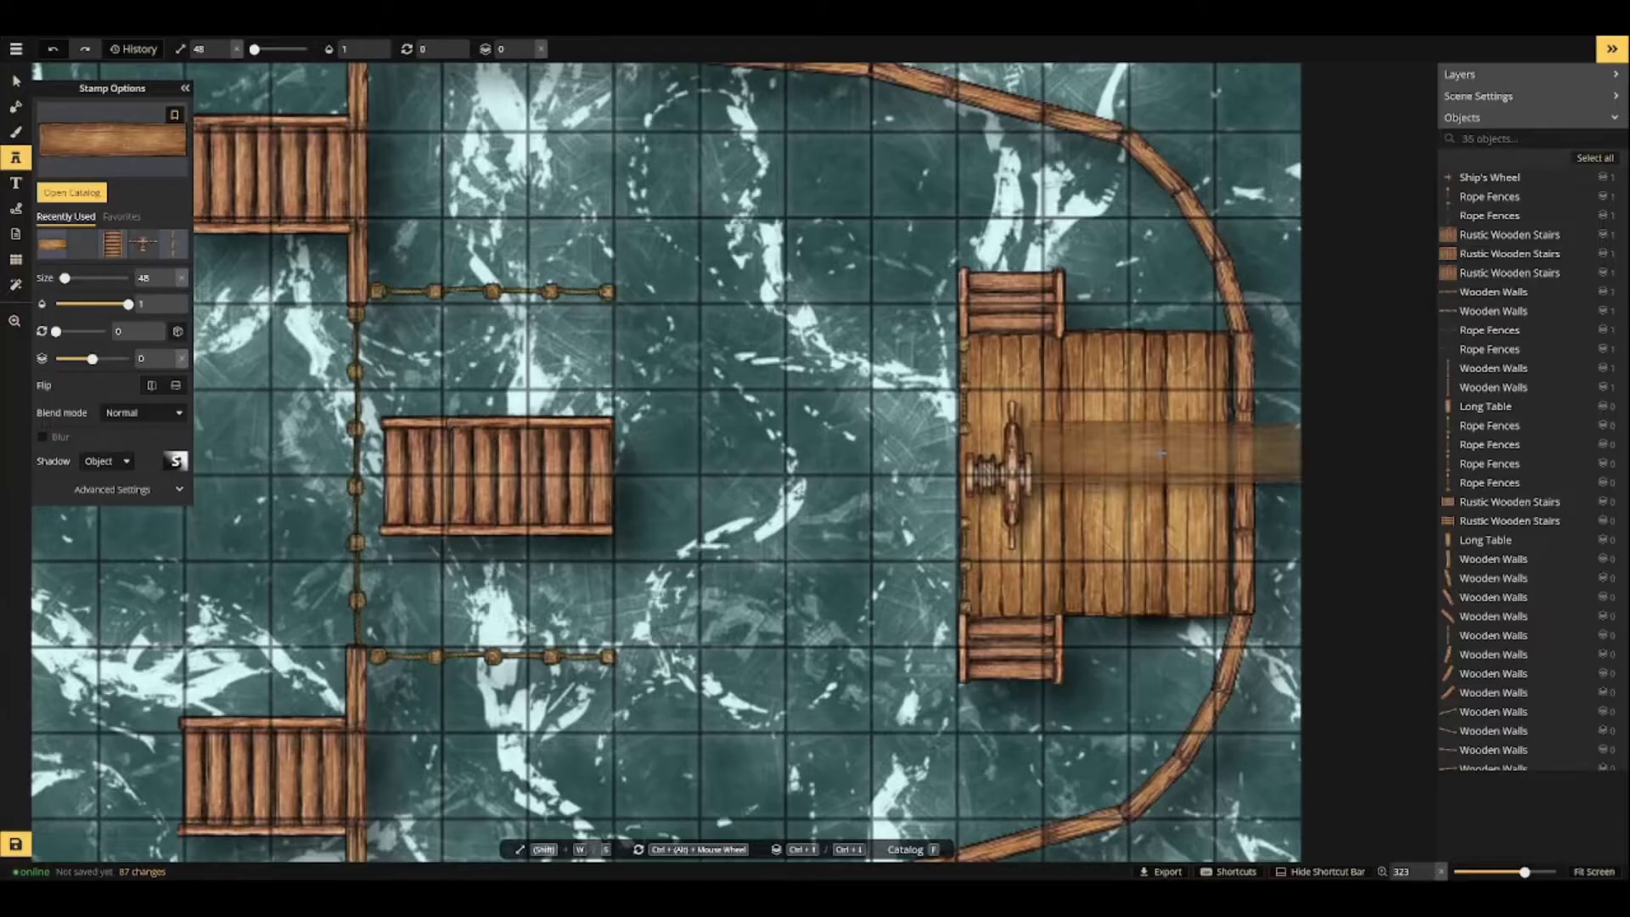
{"action": "left_click", "coordinate": [1203, 474]}
{"action": "key", "text": "v"}
{"action": "left_click", "coordinate": [112, 324]}
{"action": "left_click_drag", "start_coordinate": [103, 417], "coordinate": [108, 417]}
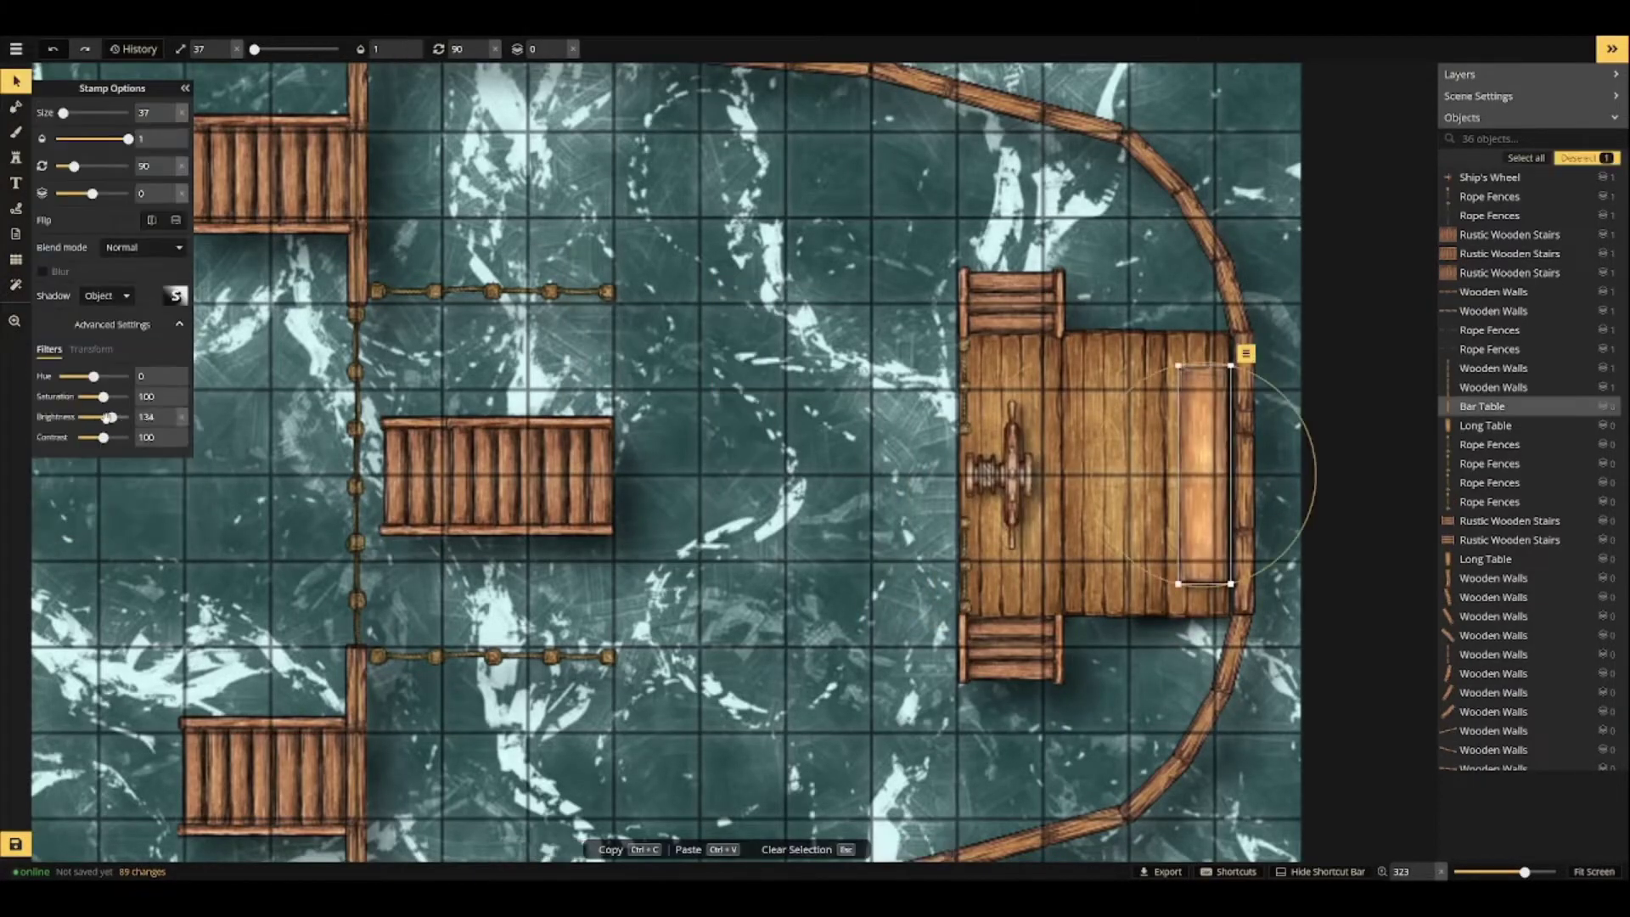
{"action": "key", "text": "Escape"}
Place the third Long Fancy Table with Cloth variant on the Bar Table, at size 17 and rotation 90.
{"action": "type", "text": "sftable"}
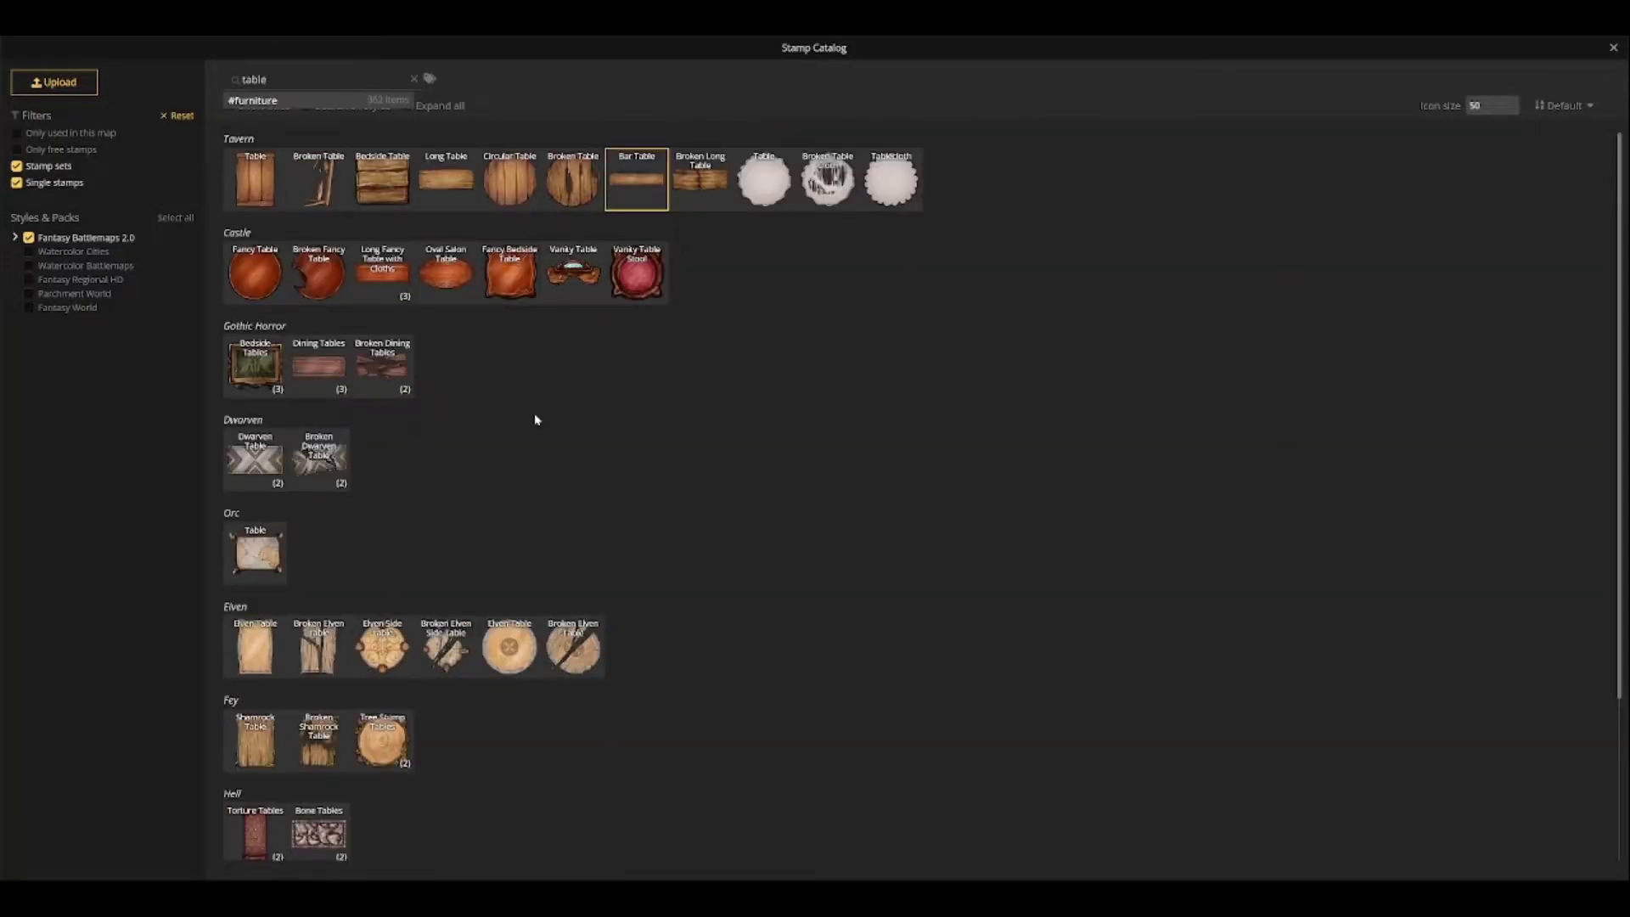
{"action": "left_click", "coordinate": [382, 274]}
{"action": "left_click", "coordinate": [500, 285]}
{"action": "scroll", "coordinate": [1113, 426], "scroll_direction": "down", "scroll_amount": 6}
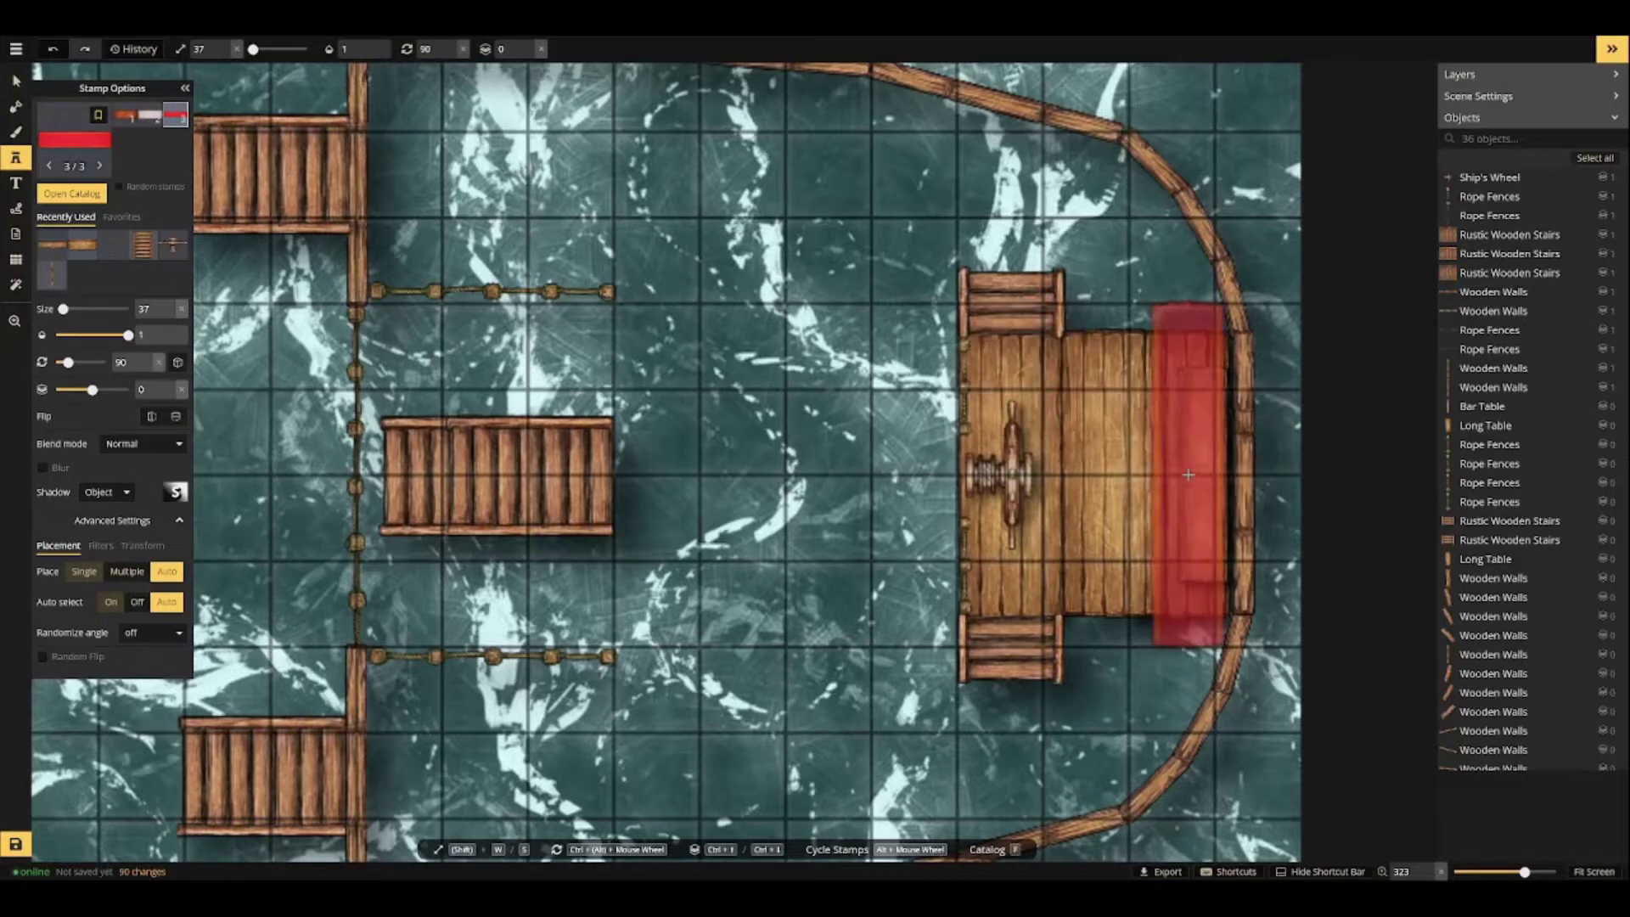
{"action": "key", "text": "s"}
{"action": "key", "text": "s"}
{"action": "key", "text": "s"}
{"action": "key", "text": "s"}
{"action": "scroll", "coordinate": [1201, 474], "scroll_direction": "up", "scroll_amount": 2}
{"action": "left_click", "coordinate": [1198, 427]}
{"action": "scroll", "coordinate": [1027, 527], "scroll_direction": "down", "scroll_amount": 3}
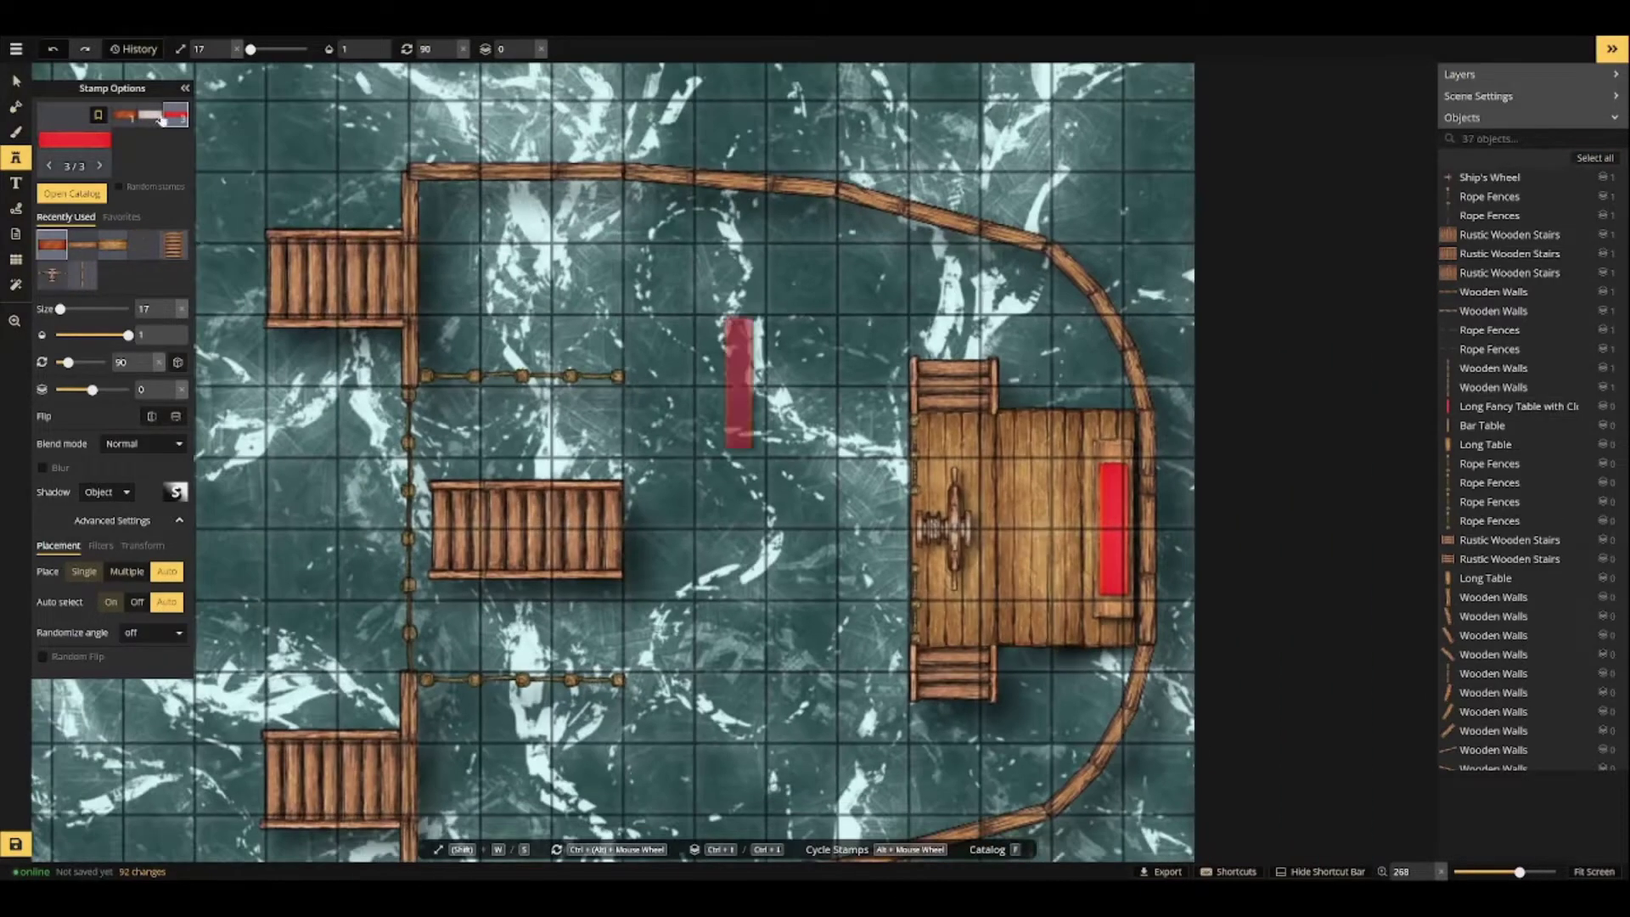
Lower the red cloth table's brightness and set the Bar Table's saturation to 133, brightness to 71 and contrast to 118.
{"action": "key", "text": "v"}
{"action": "mouse_move", "coordinate": [102, 417]}
{"action": "left_mouse_down"}
{"action": "mouse_move", "coordinate": [115, 437]}
{"action": "mouse_move", "coordinate": [95, 417]}
{"action": "left_mouse_up"}
{"action": "left_click", "coordinate": [1113, 607]}
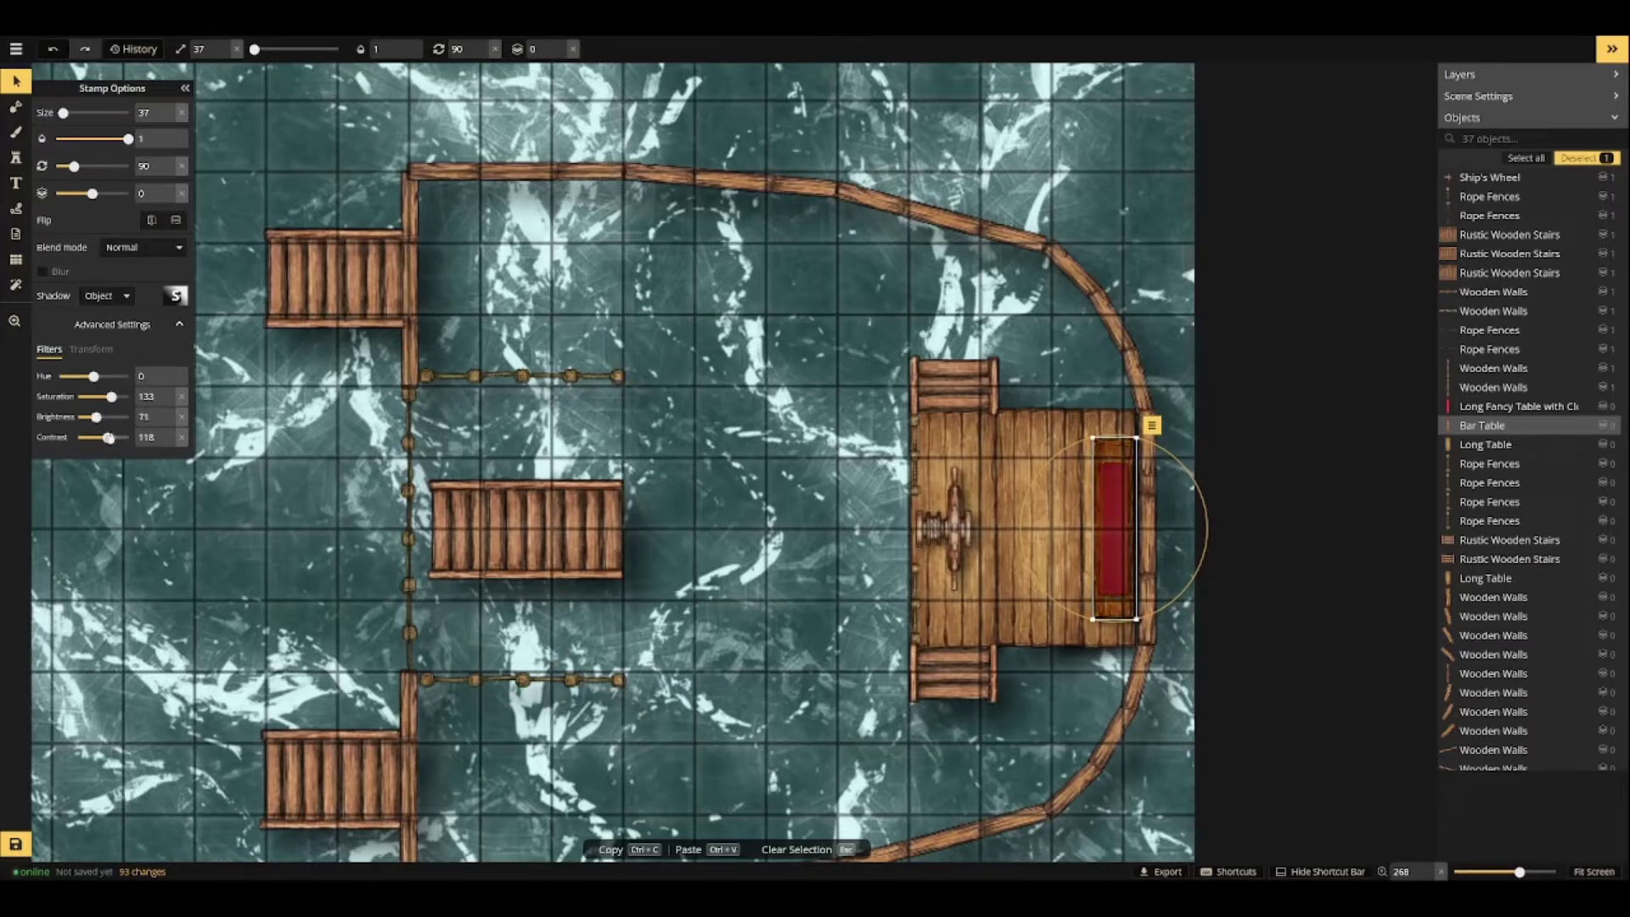
{"action": "left_click", "coordinate": [472, 479]}
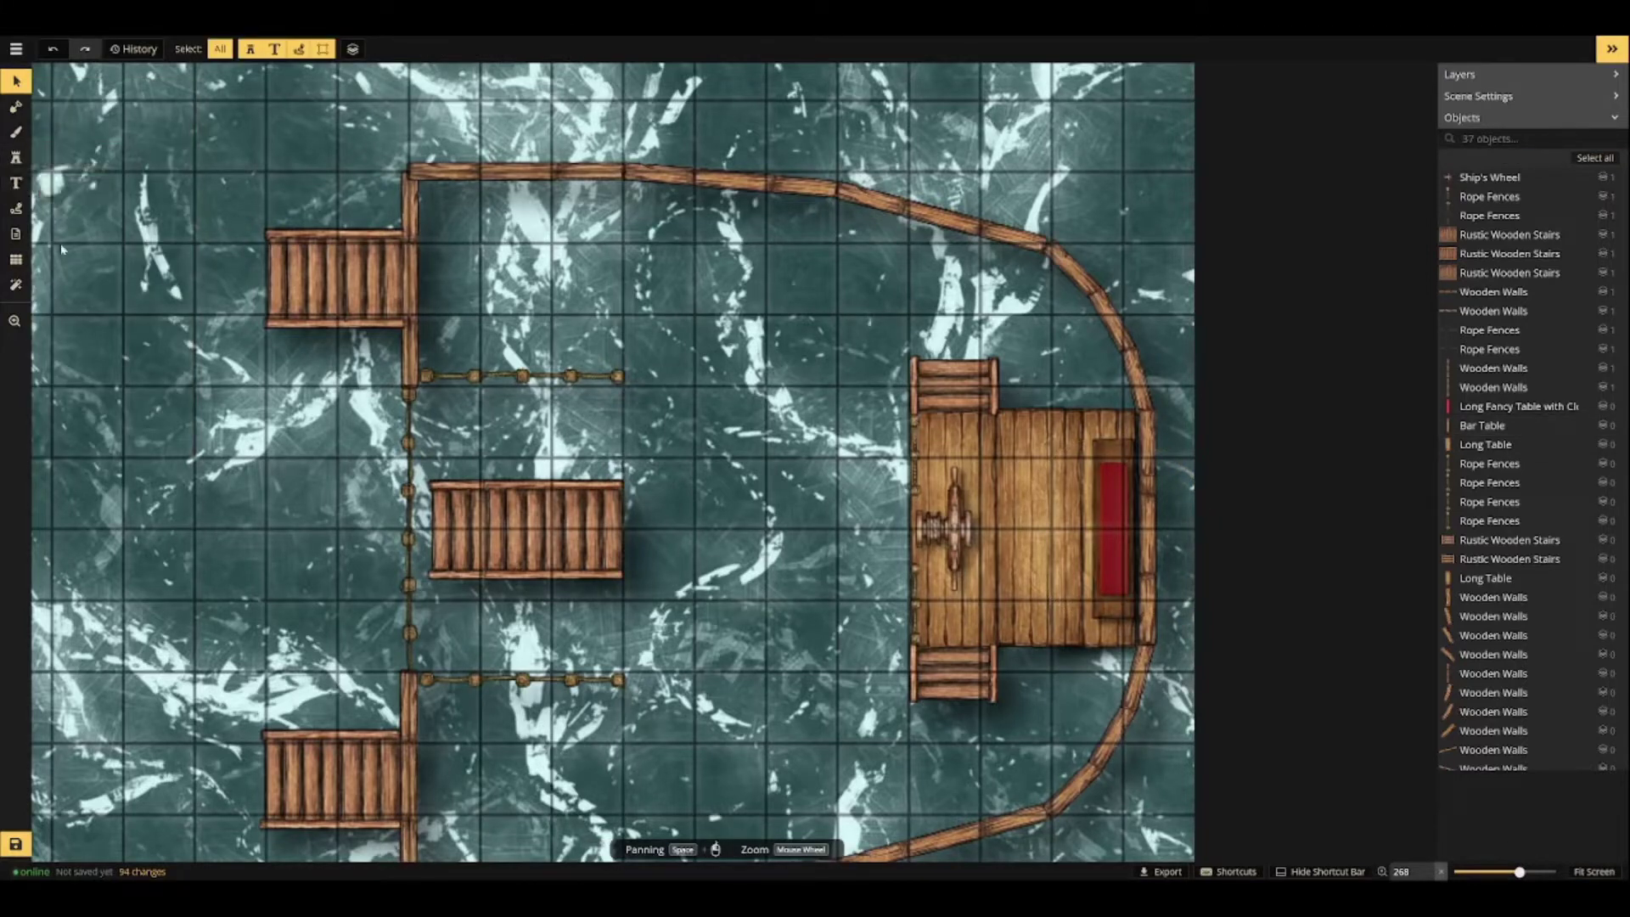
Place two size 33 Rope Fences, variant 1 at rotation 90, along the upper and lower edges of the wheel platform.
{"action": "left_click", "coordinate": [15, 157]}
{"action": "key", "text": "1"}
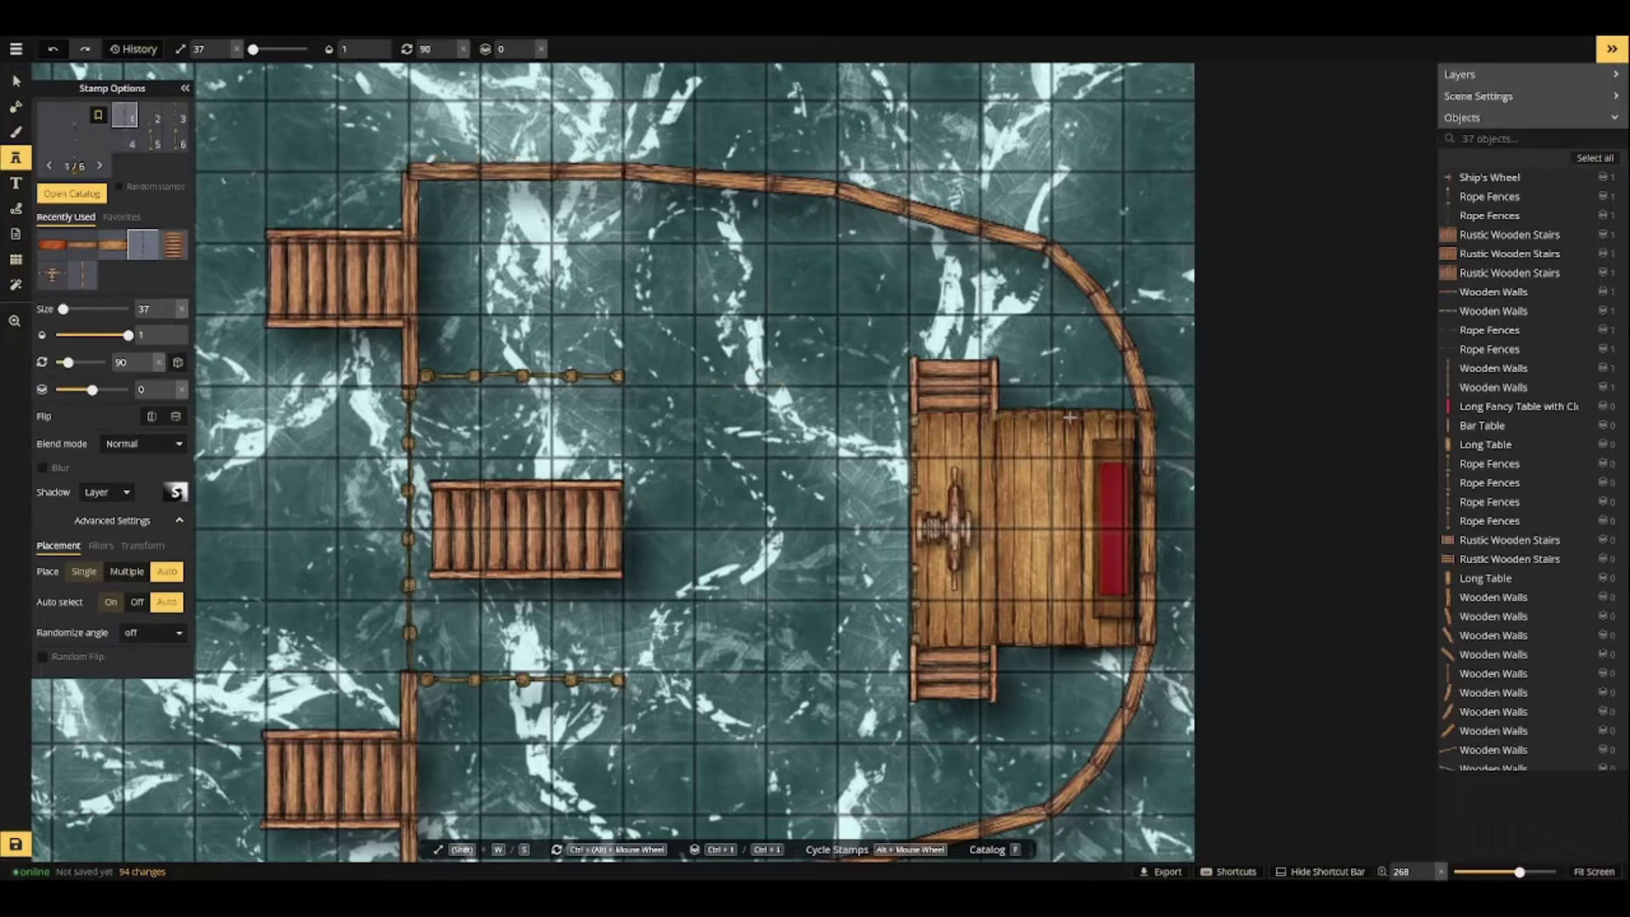
{"action": "left_click", "coordinate": [1064, 417]}
{"action": "left_click", "coordinate": [1064, 643]}
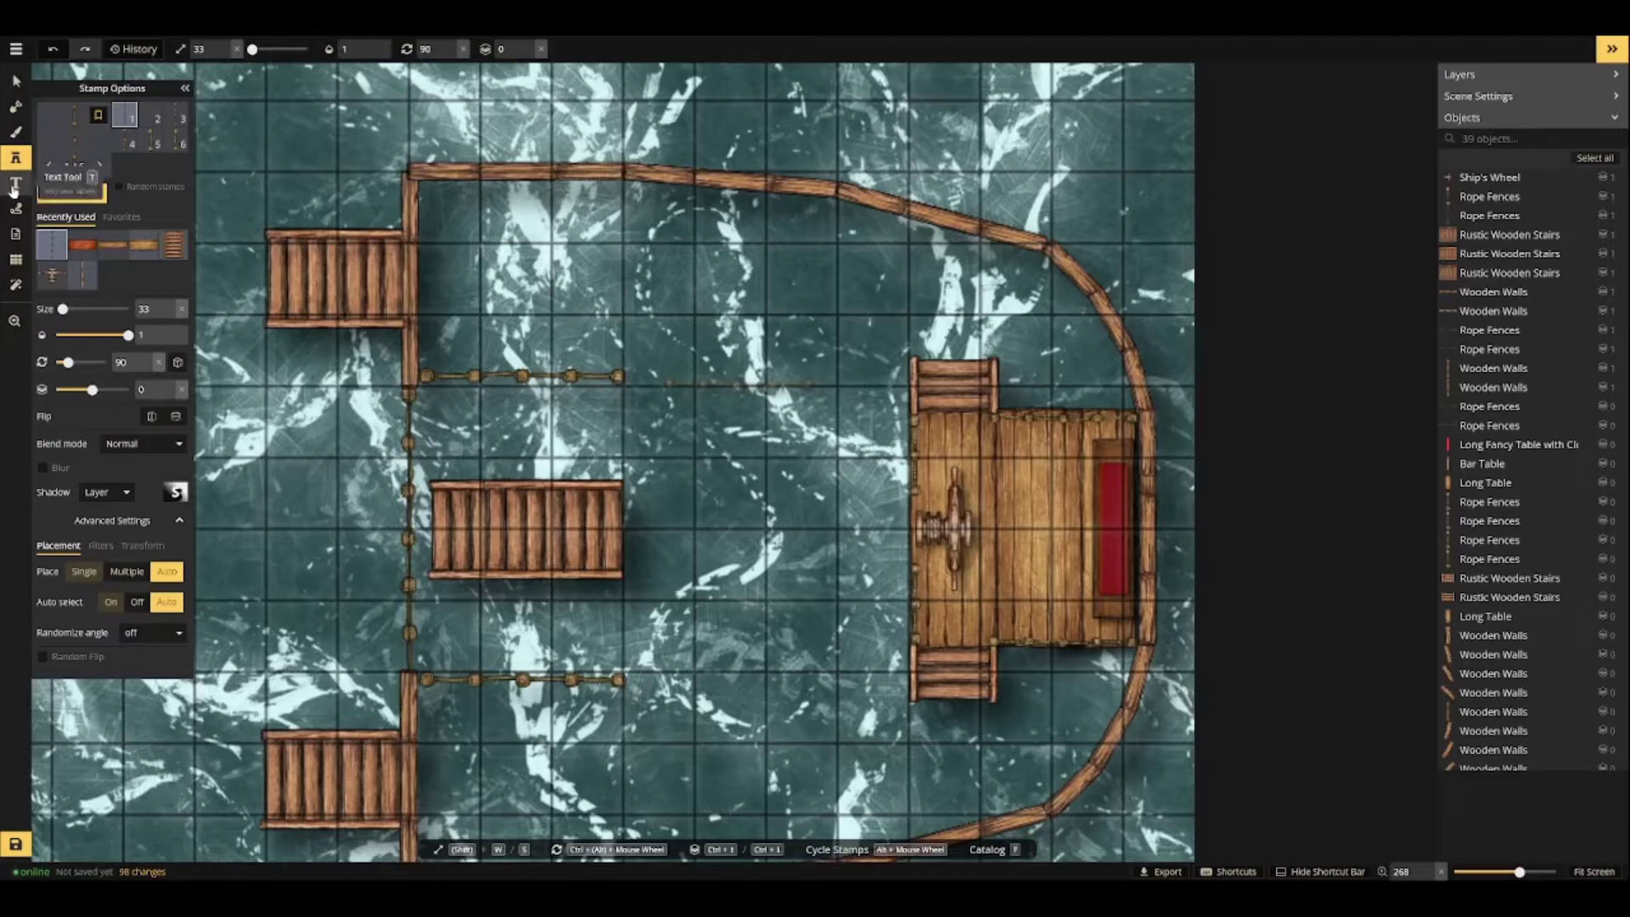
Place a size 33 Boat from the Ship stamps just inside the upper hull wall, rotated to 280.
{"action": "key", "text": "f"}
{"action": "scroll", "coordinate": [610, 371], "scroll_direction": "down", "scroll_amount": 20}
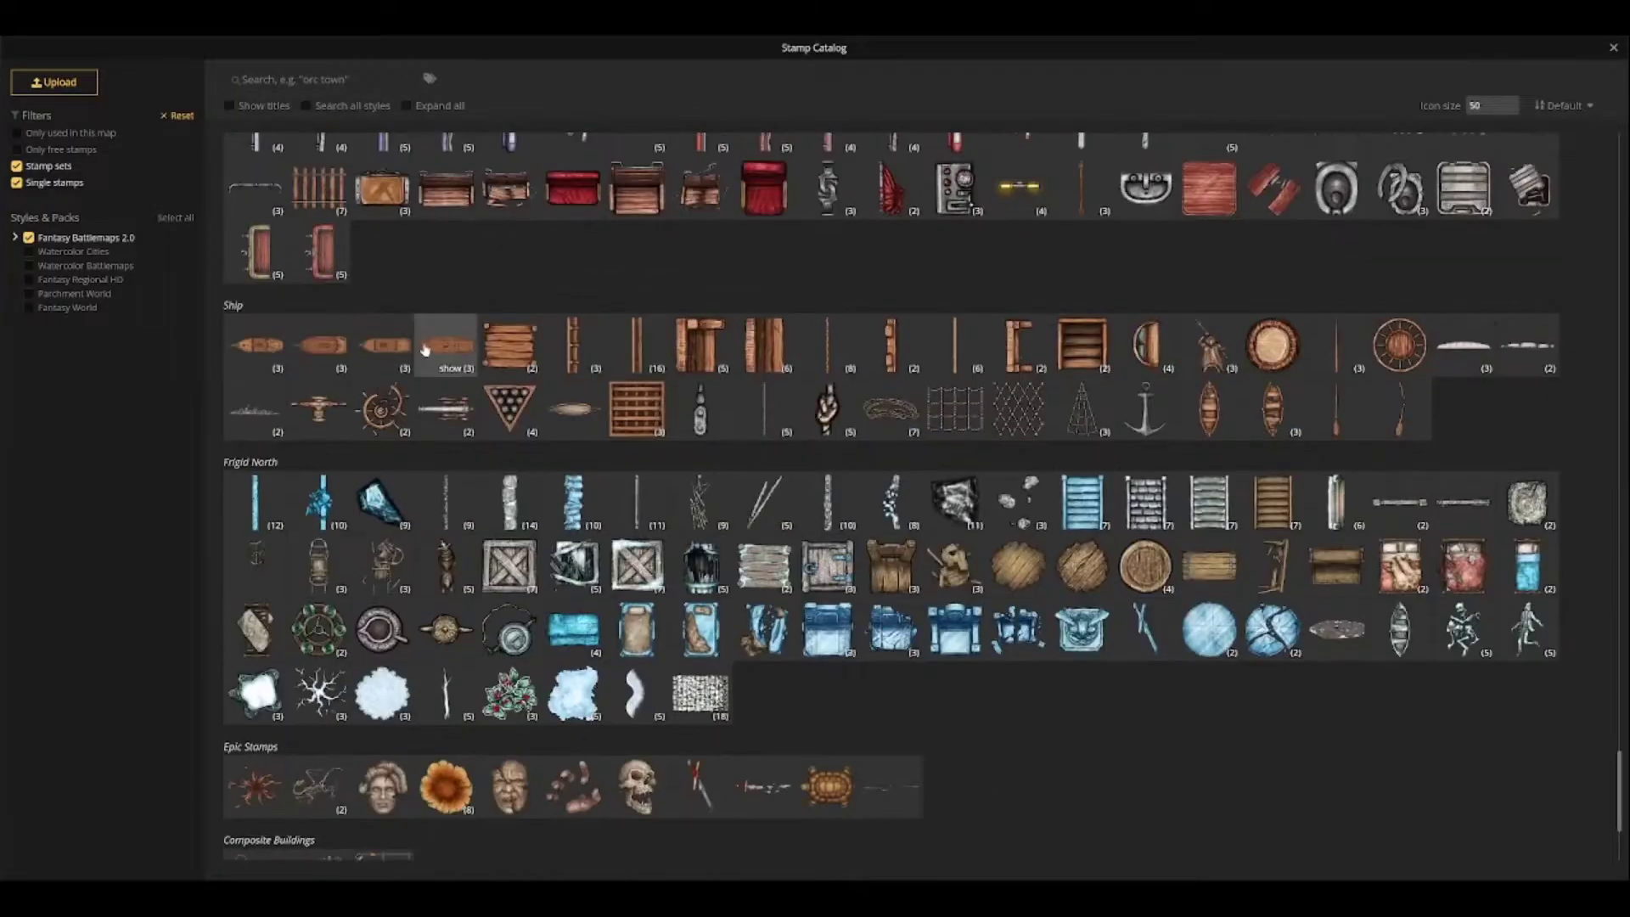
{"action": "left_click", "coordinate": [1206, 416]}
{"action": "scroll", "coordinate": [776, 293], "scroll_direction": "down", "scroll_amount": 4}
{"action": "scroll", "coordinate": [147, 361], "scroll_direction": "down", "scroll_amount": 8}
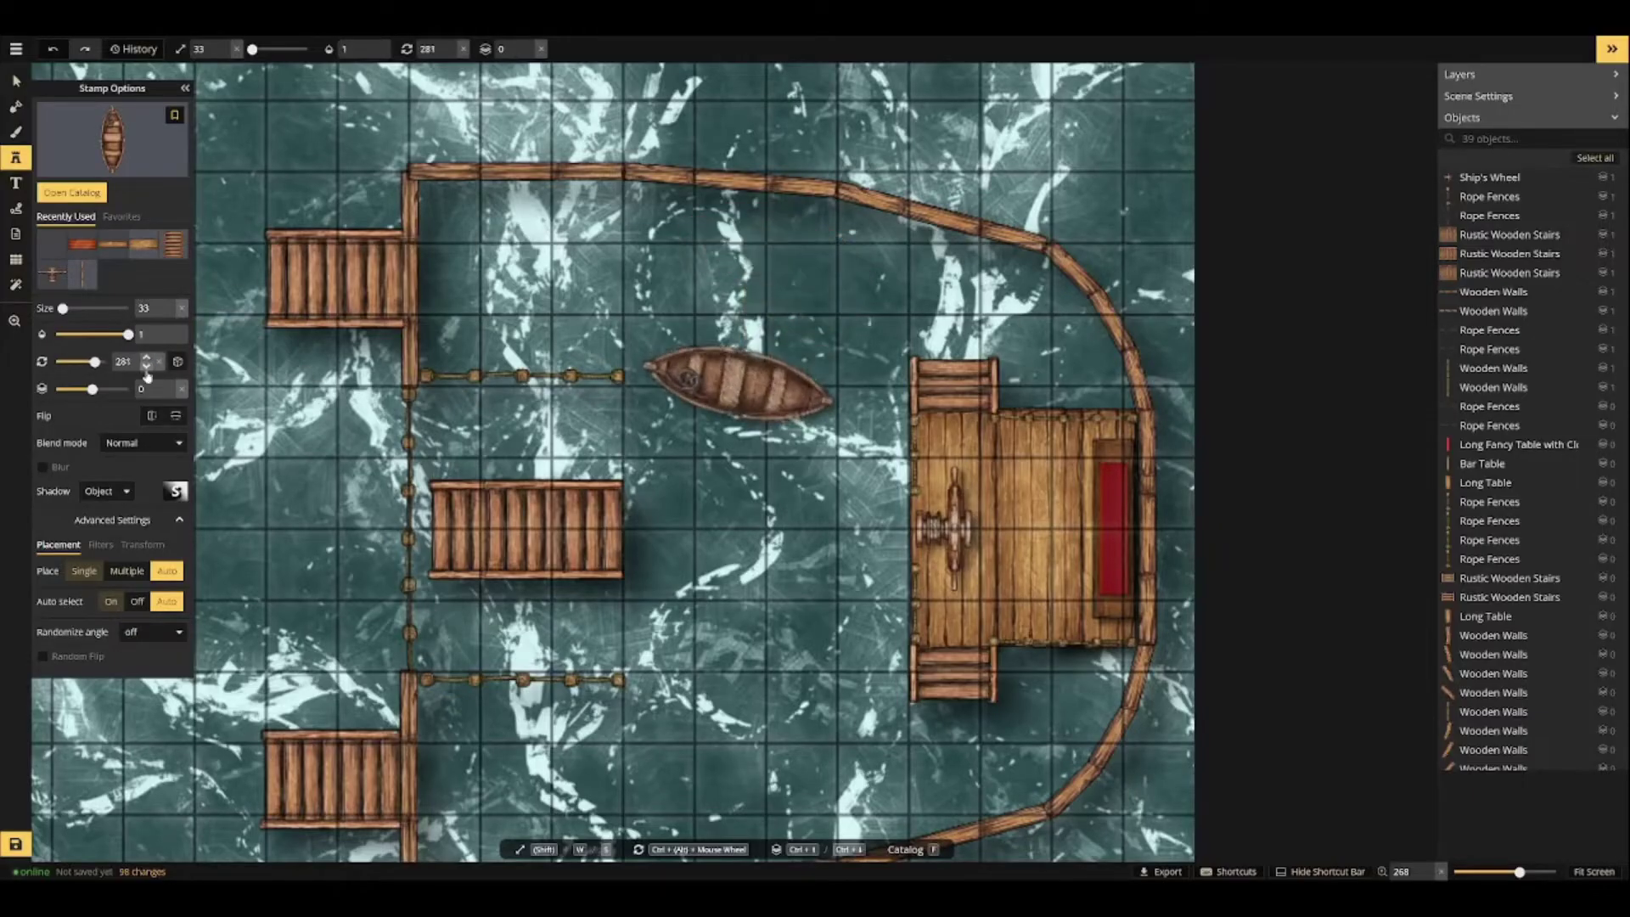
{"action": "left_click", "coordinate": [146, 358]}
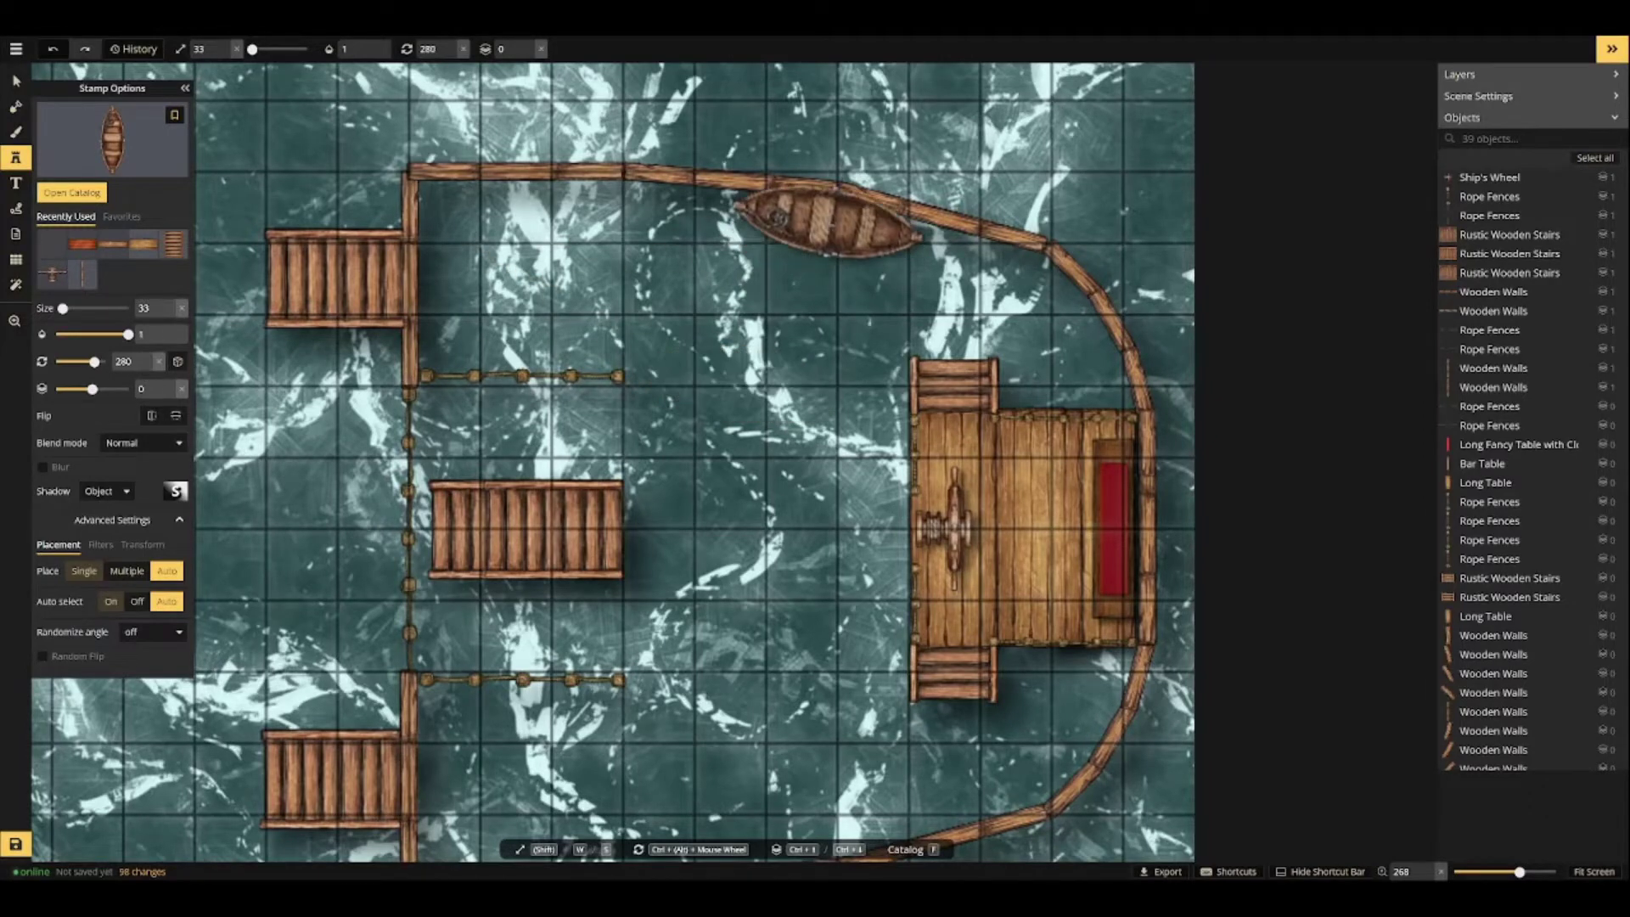
{"action": "left_click", "coordinate": [146, 365]}
{"action": "left_click", "coordinate": [145, 357]}
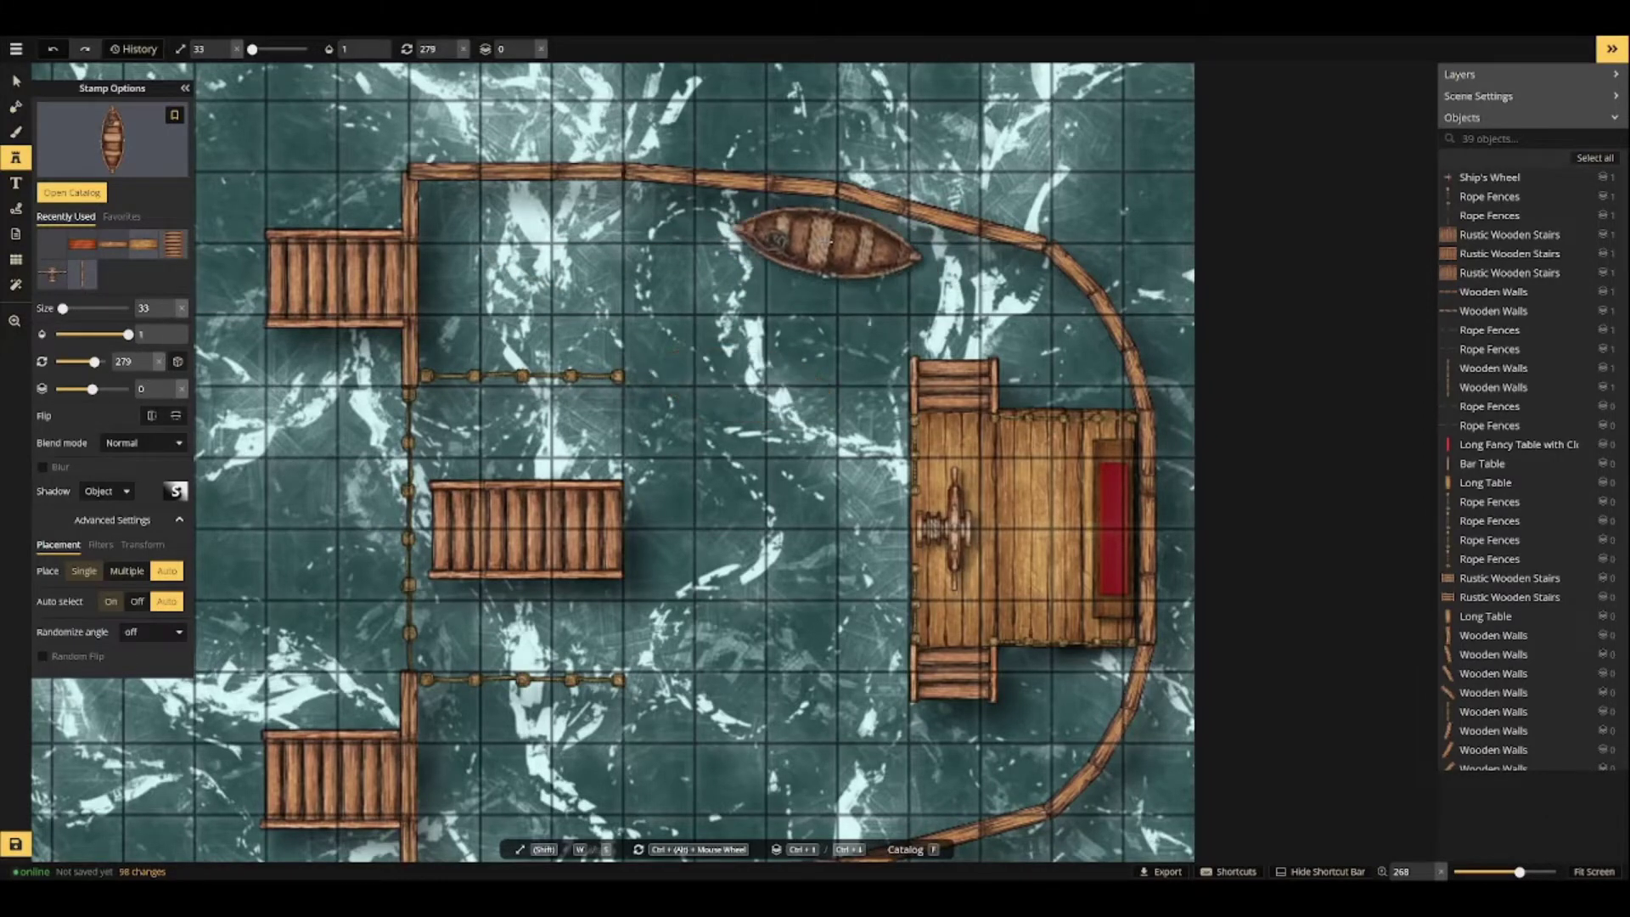
{"action": "left_click", "coordinate": [823, 243]}
Place a second size 33 Boat just inside the lower hull wall, rotated to 260.
{"action": "left_click_drag", "start_coordinate": [779, 703], "coordinate": [749, 571]}
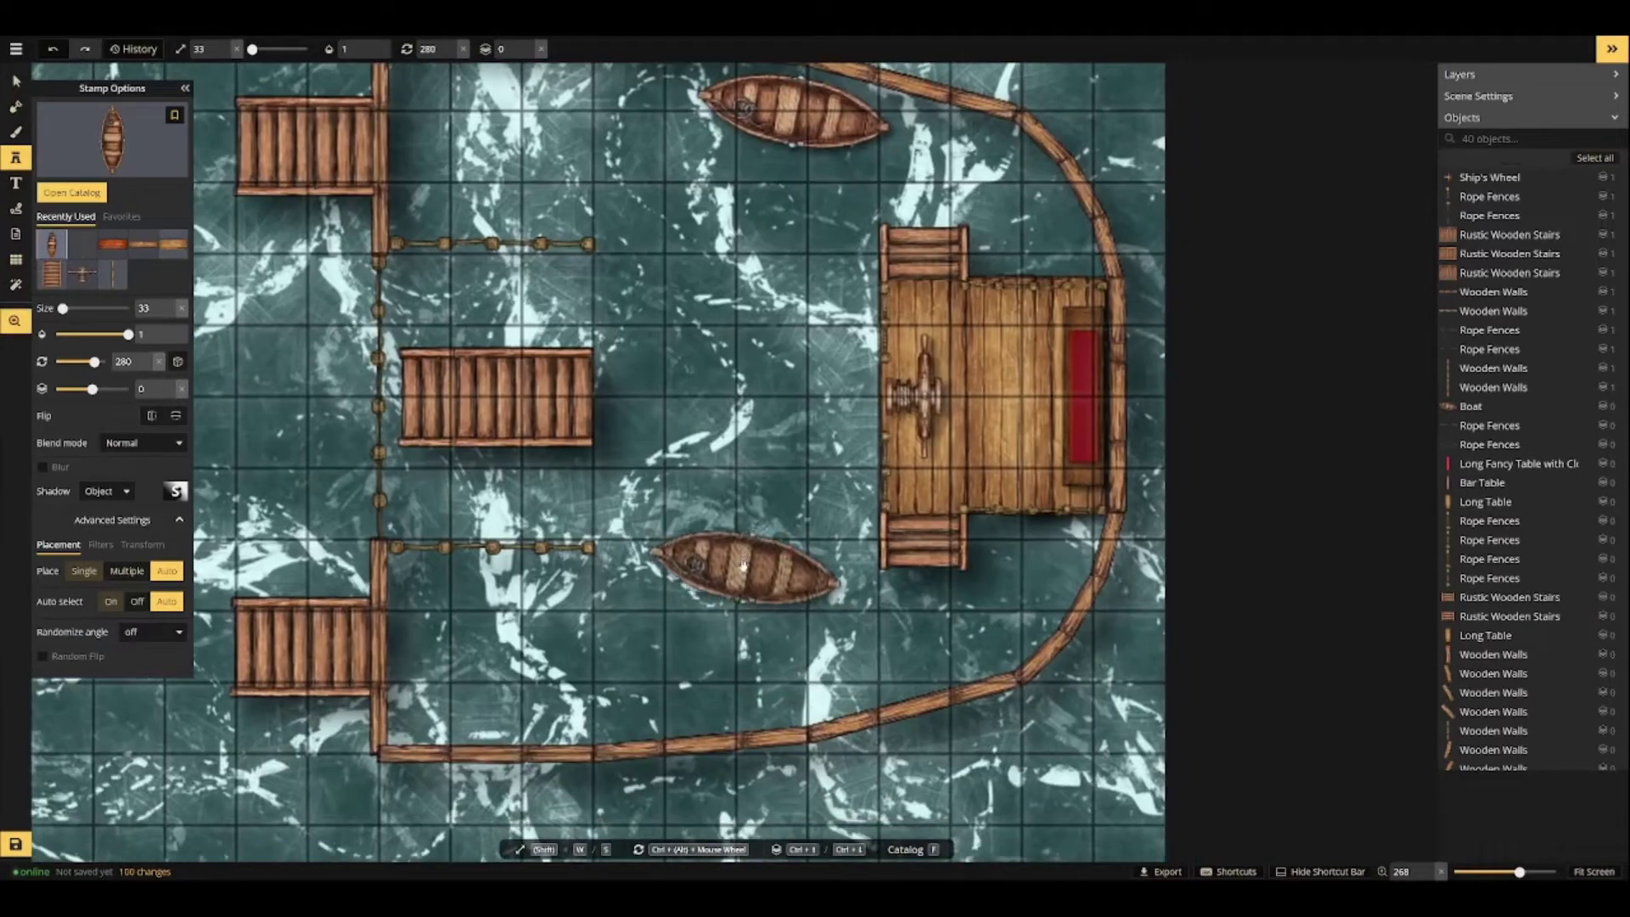
{"action": "scroll", "coordinate": [147, 365], "scroll_direction": "down", "scroll_amount": 20}
{"action": "left_click", "coordinate": [793, 688]}
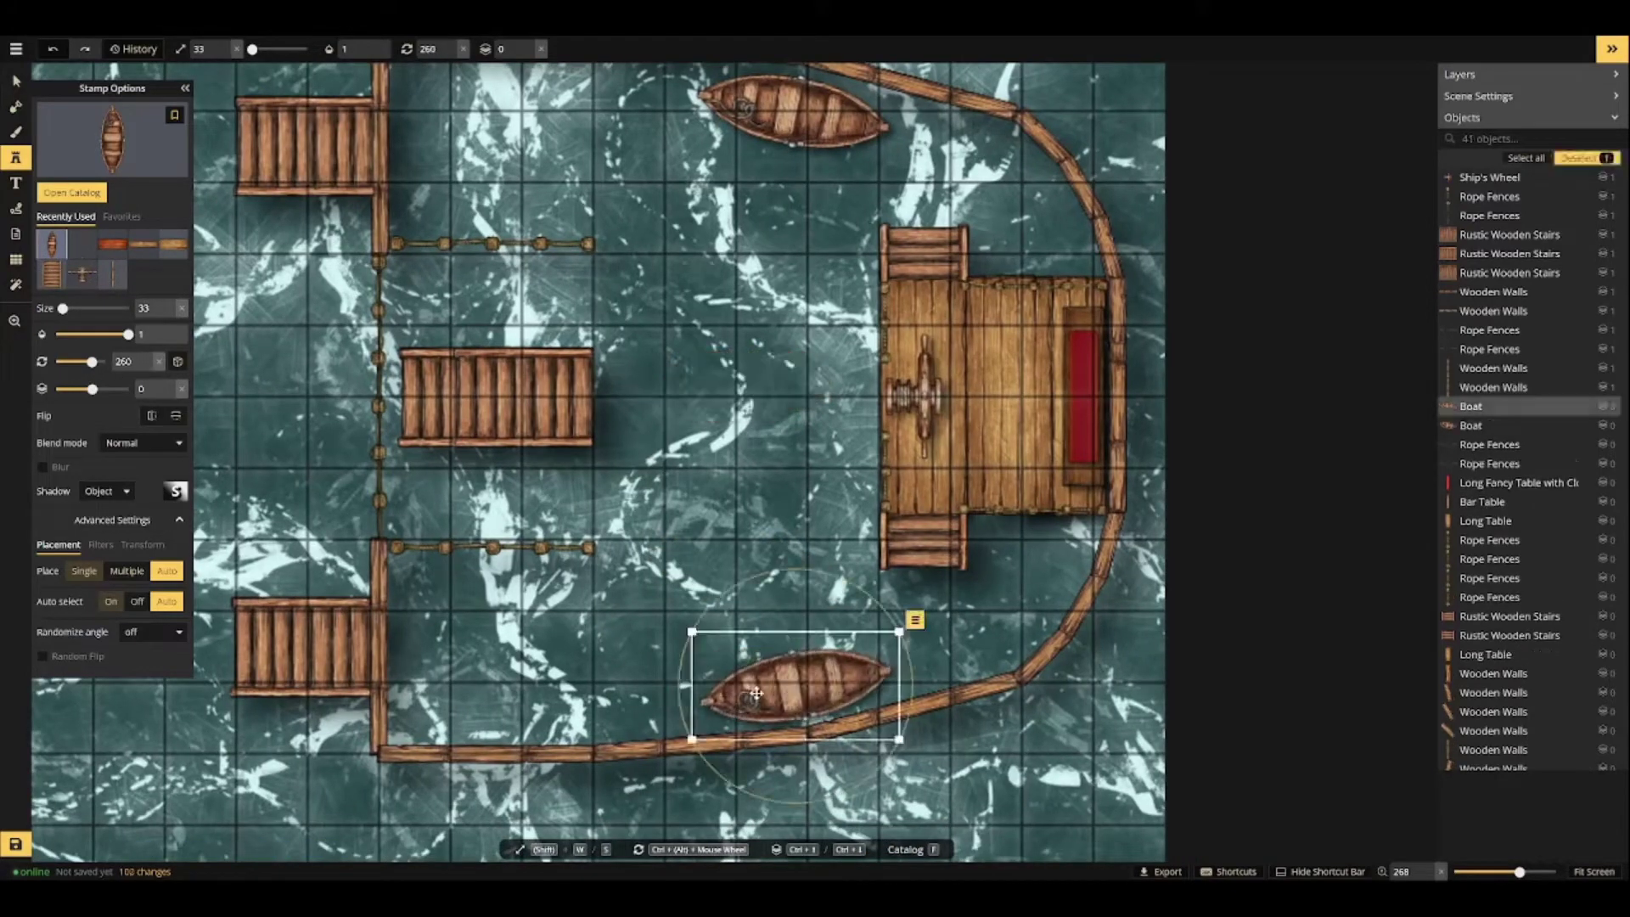
Place the third Grates variant at size 35 and rotation 90 directly in front of the wheel platform.
{"action": "left_click", "coordinate": [72, 193]}
{"action": "left_click", "coordinate": [392, 430]}
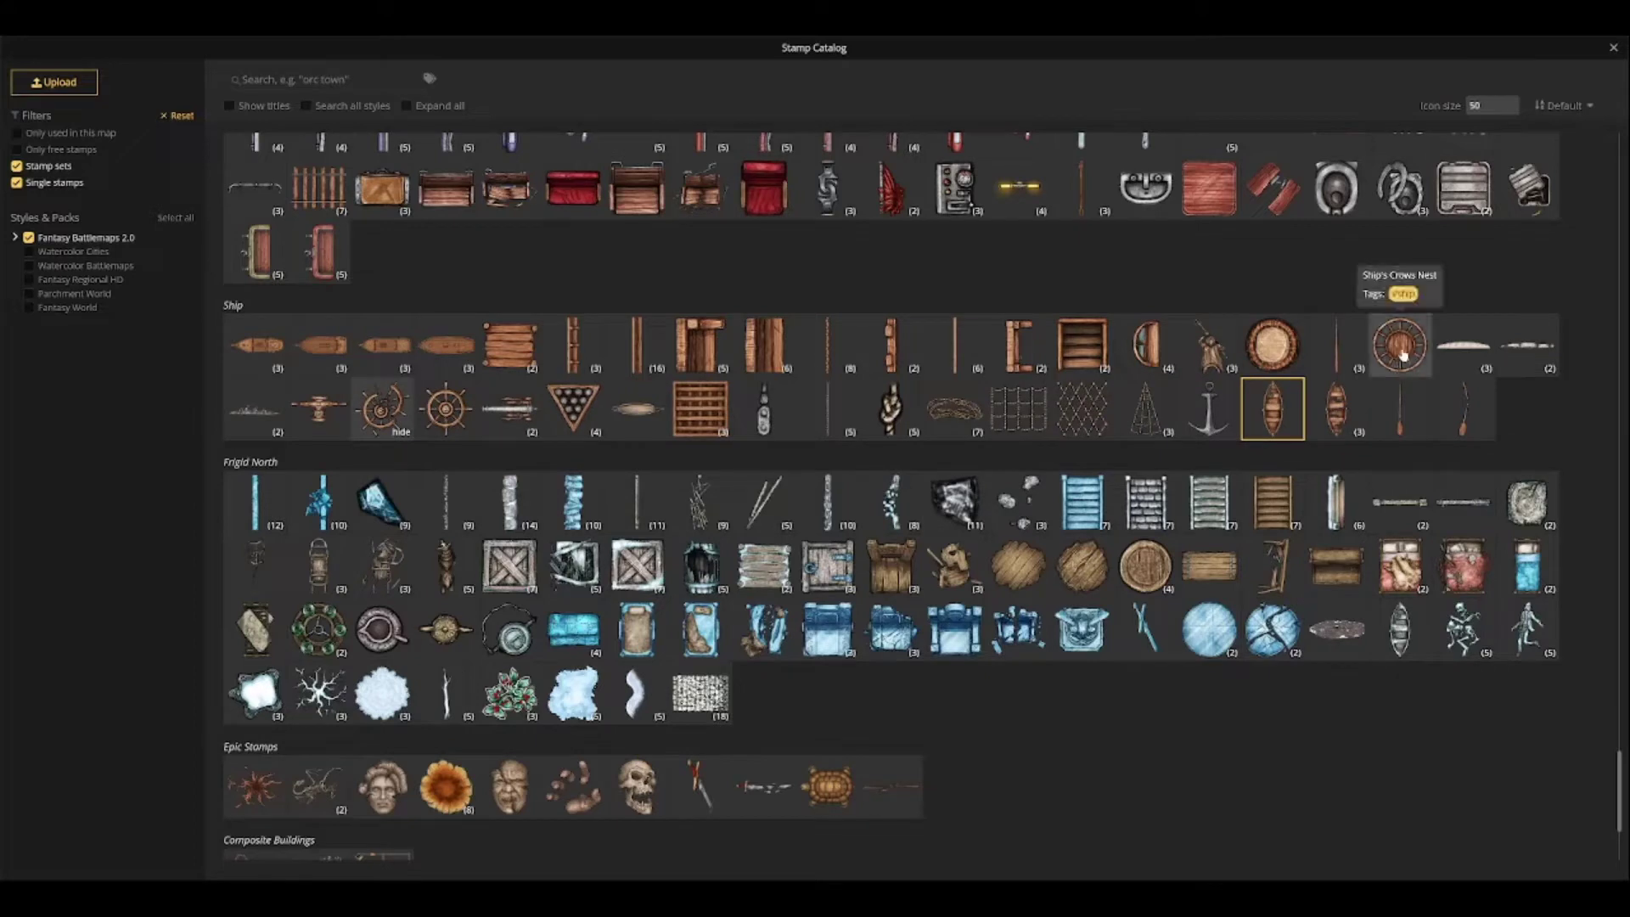
{"action": "left_click", "coordinate": [657, 427]}
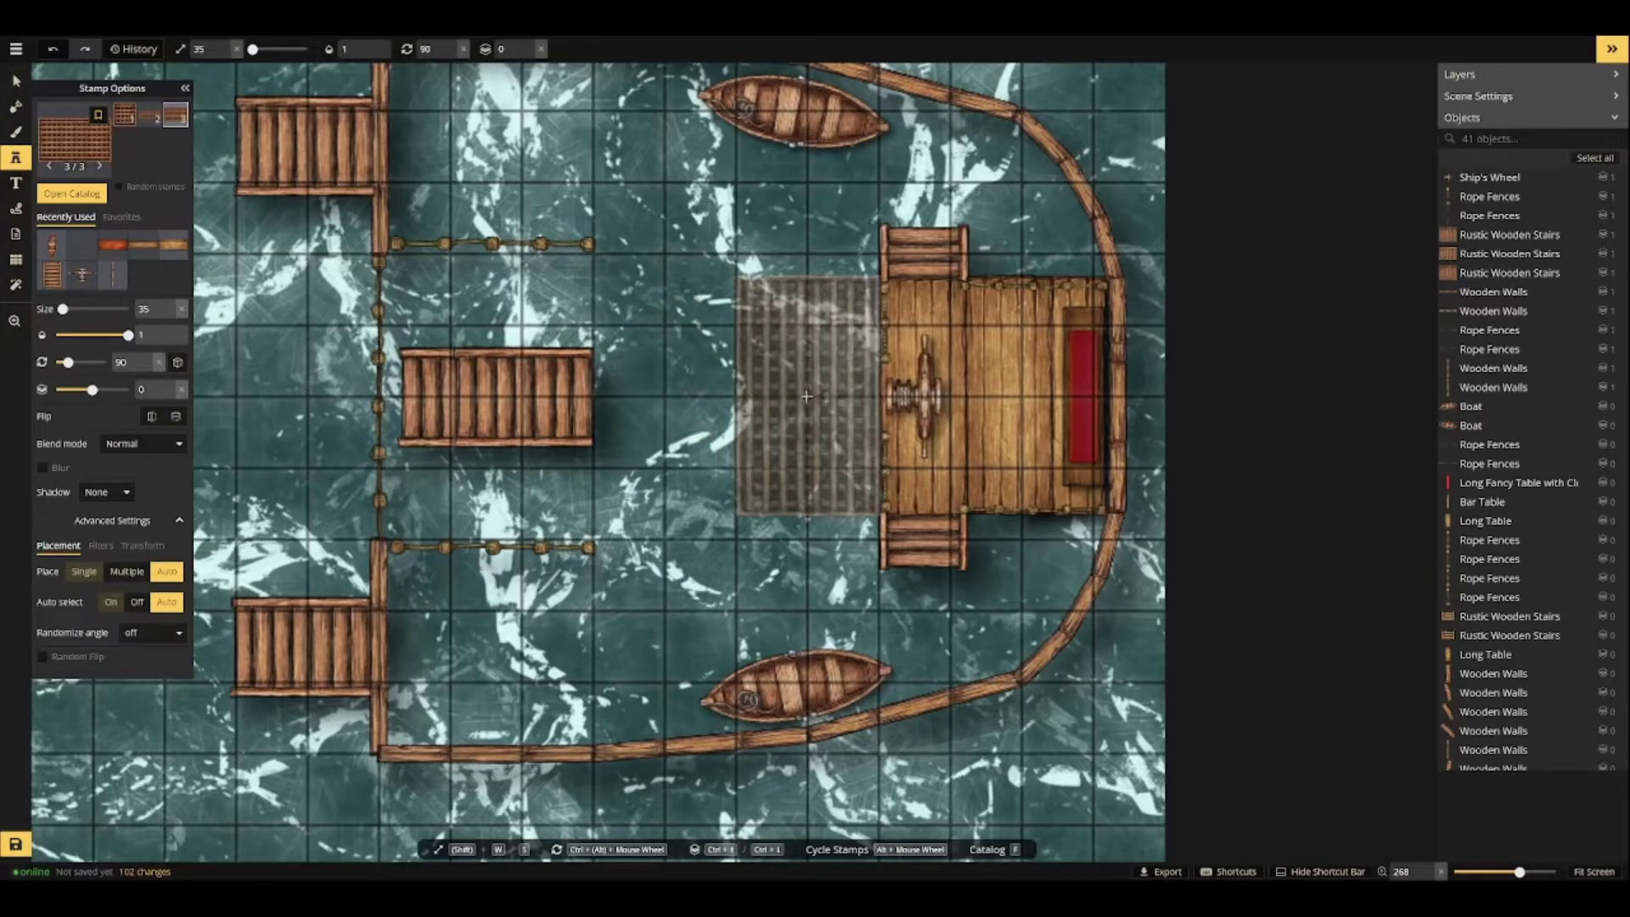
{"action": "left_click", "coordinate": [808, 395]}
{"action": "scroll", "coordinate": [642, 456], "scroll_direction": "down", "scroll_amount": 2}
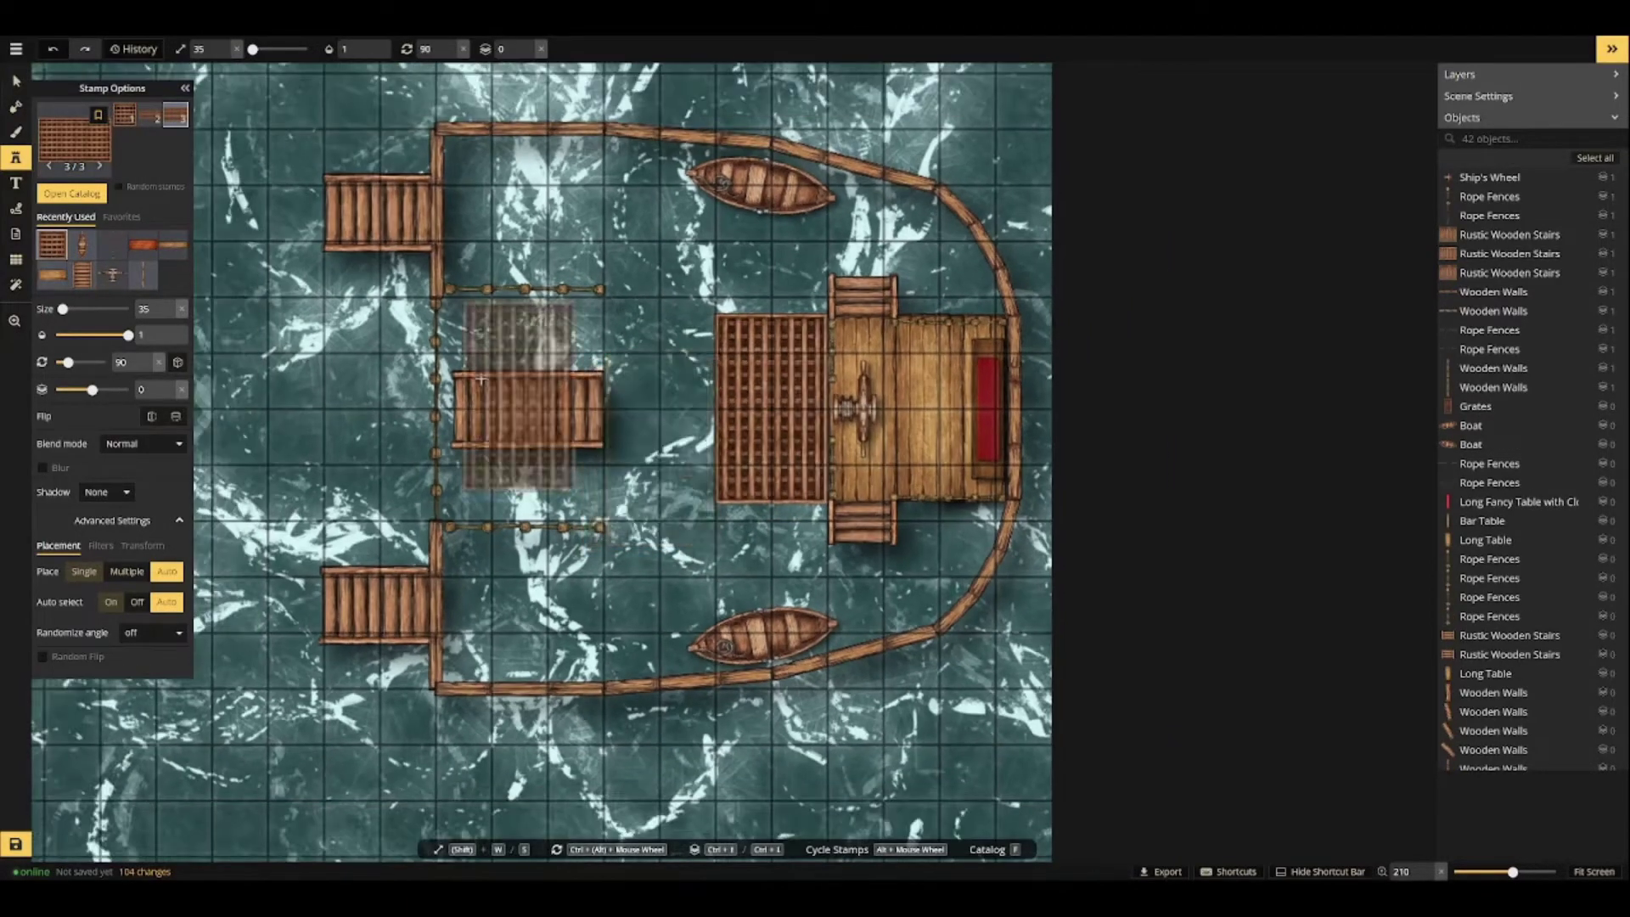
Try out a wood texture in brush strokes on the water above the ship, adjusting the brush size.
{"action": "left_click", "coordinate": [16, 133]}
{"action": "left_click", "coordinate": [93, 153]}
{"action": "scroll", "coordinate": [291, 371], "scroll_direction": "down", "scroll_amount": 10}
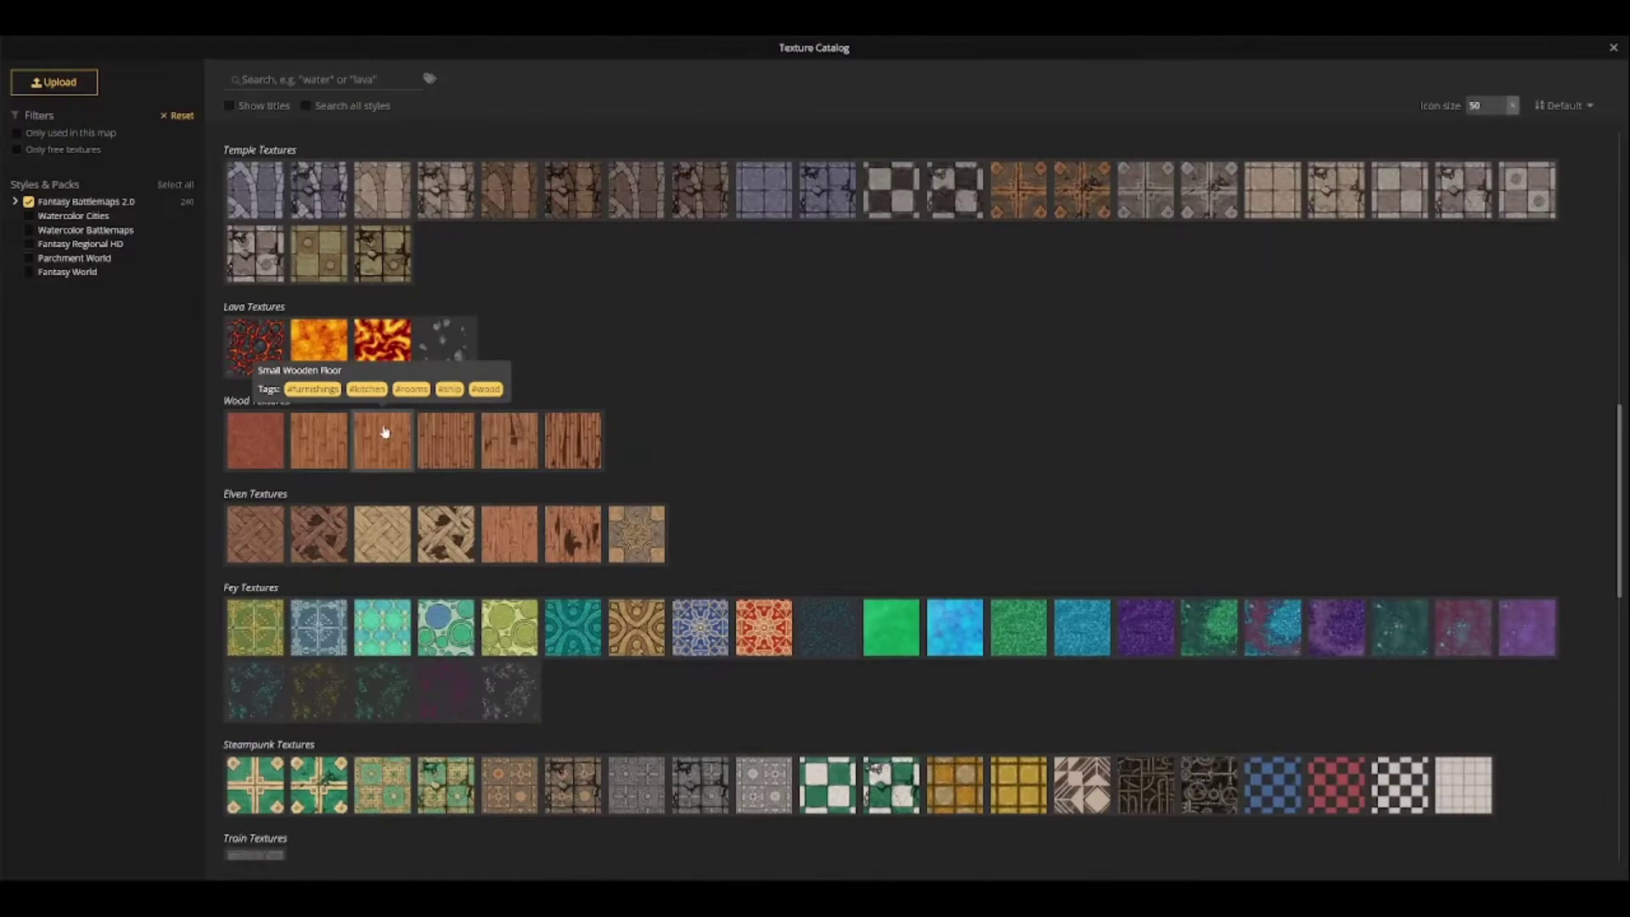
{"action": "left_click", "coordinate": [455, 450]}
{"action": "scroll", "coordinate": [399, 433], "scroll_direction": "down", "scroll_amount": 3}
{"action": "key", "text": "s"}
{"action": "key", "text": "s"}
{"action": "key", "text": "s"}
{"action": "key", "text": "s"}
{"action": "key", "text": "s"}
{"action": "key", "text": "s"}
{"action": "key", "text": "s"}
{"action": "key", "text": "s"}
{"action": "key", "text": "s"}
{"action": "scroll", "coordinate": [478, 134], "scroll_direction": "up", "scroll_amount": 4}
{"action": "mouse_move", "coordinate": [481, 133]}
{"action": "left_mouse_down"}
{"action": "mouse_move", "coordinate": [475, 214]}
{"action": "mouse_move", "coordinate": [543, 187]}
{"action": "mouse_move", "coordinate": [340, 191]}
{"action": "mouse_move", "coordinate": [577, 183]}
{"action": "left_mouse_up"}
{"action": "key", "text": "w"}
{"action": "key", "text": "w"}
{"action": "left_click", "coordinate": [68, 252]}
{"action": "left_click_drag", "start_coordinate": [340, 162], "coordinate": [671, 199]}
Compare wood textures, including Small Wooden Floor, in strokes above the ship and paint over them with the water texture.
{"action": "left_click", "coordinate": [100, 172]}
{"action": "left_click", "coordinate": [435, 438]}
{"action": "left_click_drag", "start_coordinate": [567, 158], "coordinate": [431, 161]}
{"action": "left_click", "coordinate": [119, 178]}
{"action": "left_click", "coordinate": [384, 438]}
{"action": "left_click_drag", "start_coordinate": [675, 144], "coordinate": [875, 184]}
{"action": "left_click", "coordinate": [130, 250]}
{"action": "left_click_drag", "start_coordinate": [466, 164], "coordinate": [806, 179]}
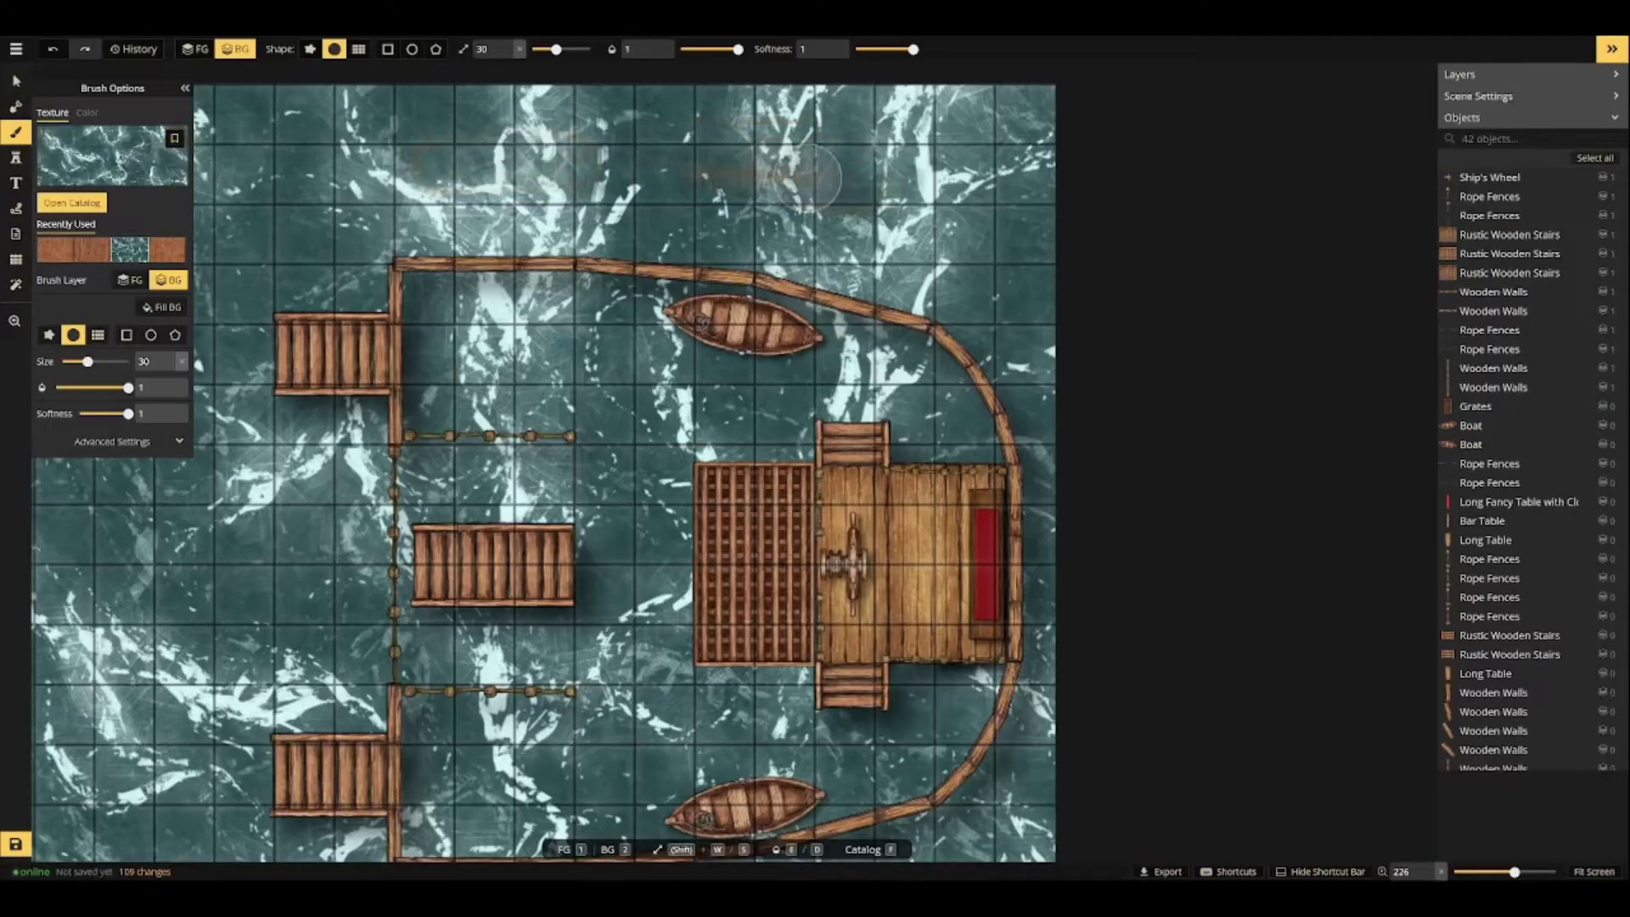
Set the wooden floor brush texture to size 49.97, rotation 90, saturation 48 and contrast 135.
{"action": "left_click", "coordinate": [133, 252]}
{"action": "left_click", "coordinate": [139, 441]}
{"action": "left_click", "coordinate": [162, 509]}
{"action": "type", "text": "90"}
{"action": "double_click", "coordinate": [146, 489]}
{"action": "type", "text": "50"}
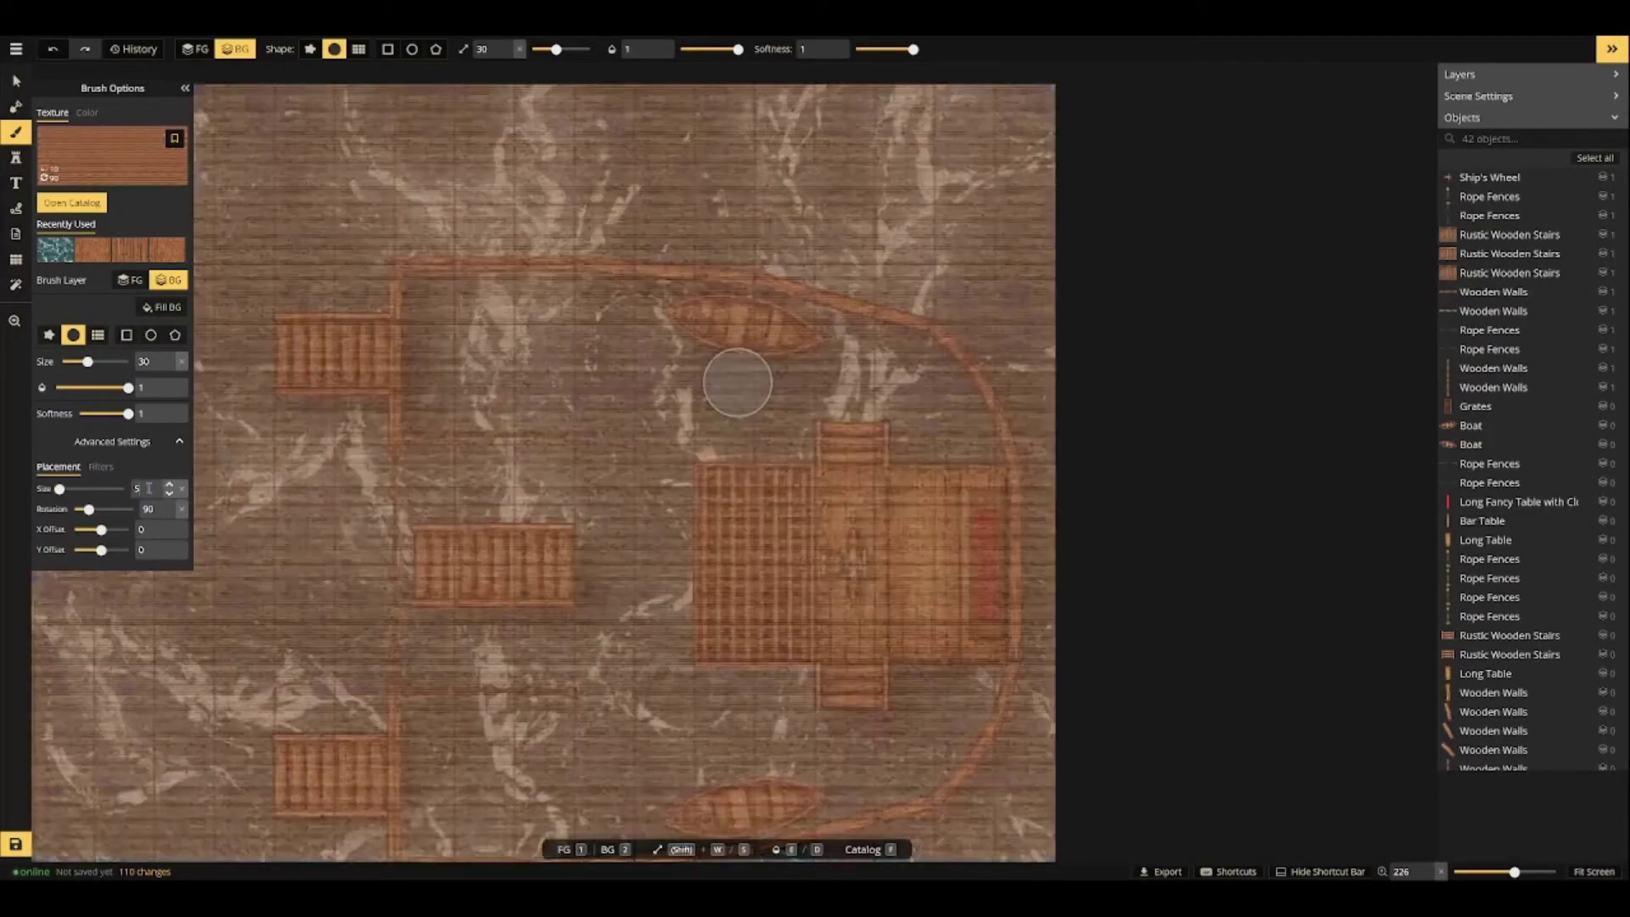
{"action": "left_click", "coordinate": [169, 496]}
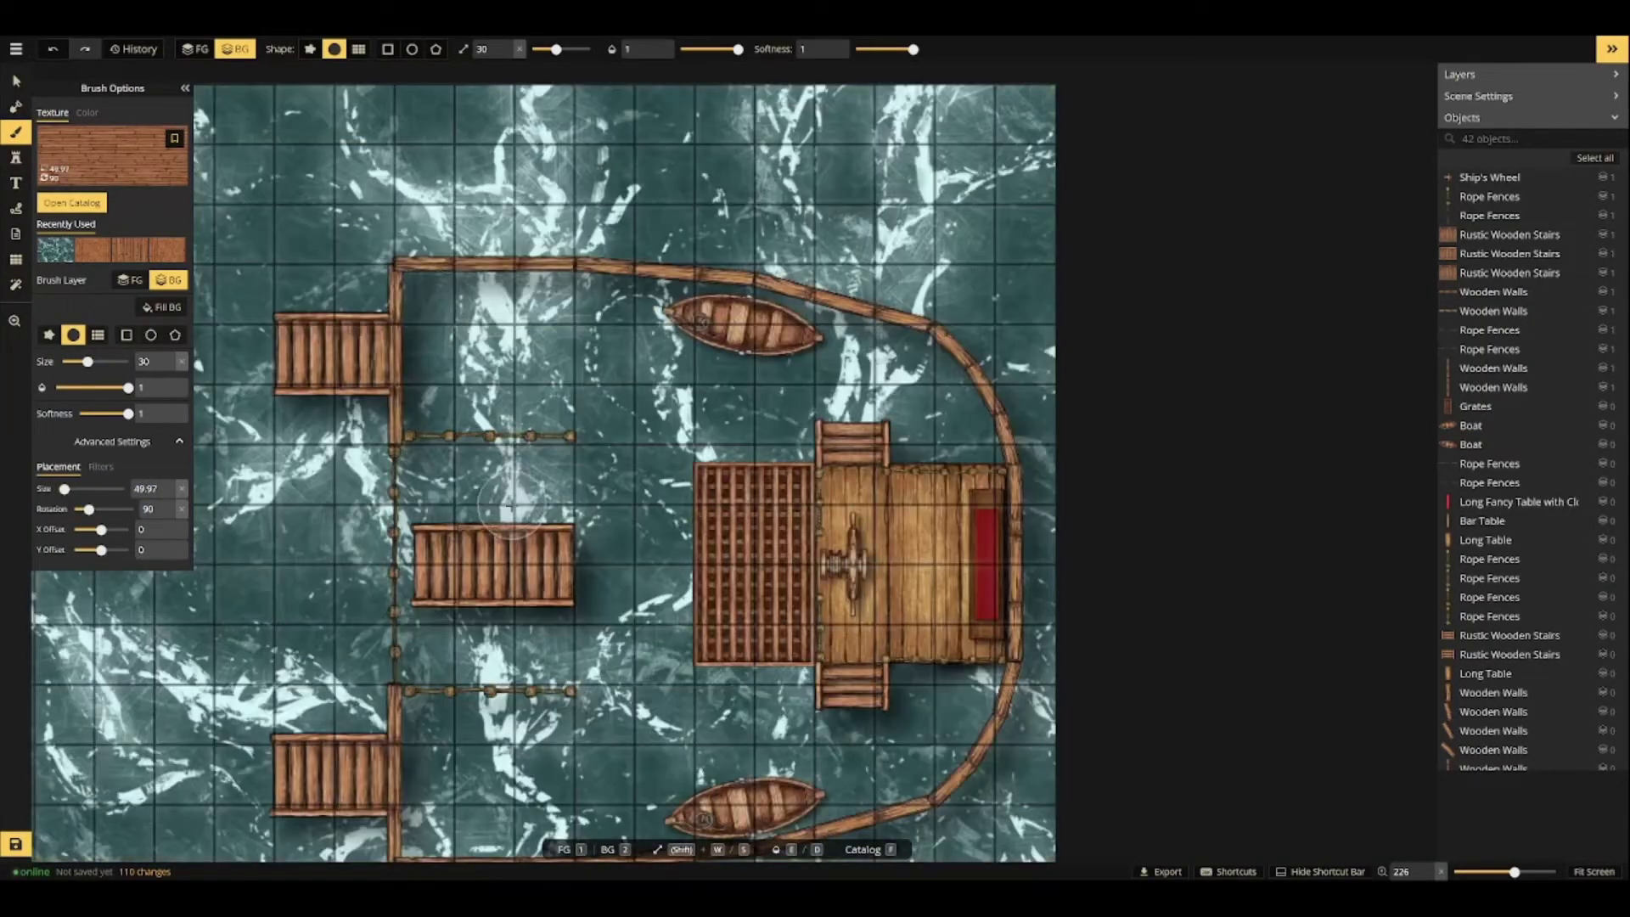
{"action": "left_click", "coordinate": [100, 467]}
{"action": "left_click_drag", "start_coordinate": [103, 510], "coordinate": [112, 550]}
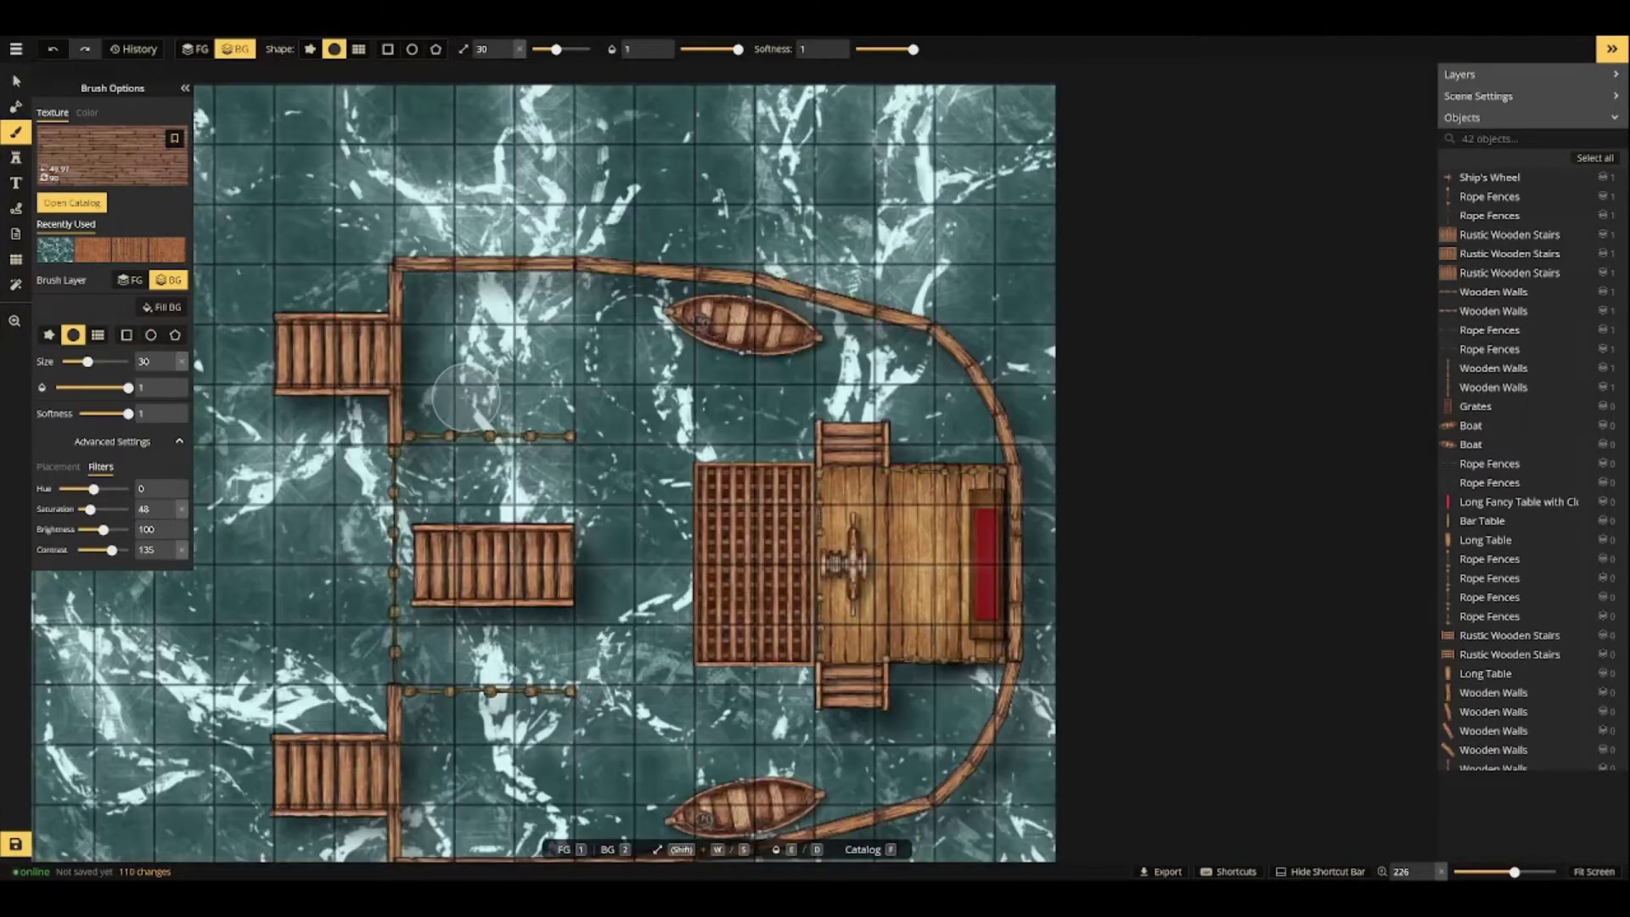
Paint the wooden floor on the upper part of the deck inside the hull wall, with brush softness 0.
{"action": "mouse_move", "coordinate": [550, 341]}
{"action": "left_mouse_down"}
{"action": "mouse_move", "coordinate": [436, 301]}
{"action": "mouse_move", "coordinate": [493, 297]}
{"action": "left_mouse_up"}
{"action": "left_click_drag", "start_coordinate": [913, 49], "coordinate": [852, 49]}
{"action": "mouse_move", "coordinate": [423, 294]}
{"action": "left_mouse_down"}
{"action": "mouse_move", "coordinate": [809, 334]}
{"action": "mouse_move", "coordinate": [925, 371]}
{"action": "mouse_move", "coordinate": [963, 424]}
{"action": "mouse_move", "coordinate": [448, 331]}
{"action": "mouse_move", "coordinate": [426, 407]}
{"action": "mouse_move", "coordinate": [626, 409]}
{"action": "mouse_move", "coordinate": [430, 398]}
{"action": "left_mouse_up"}
{"action": "left_click", "coordinate": [356, 49]}
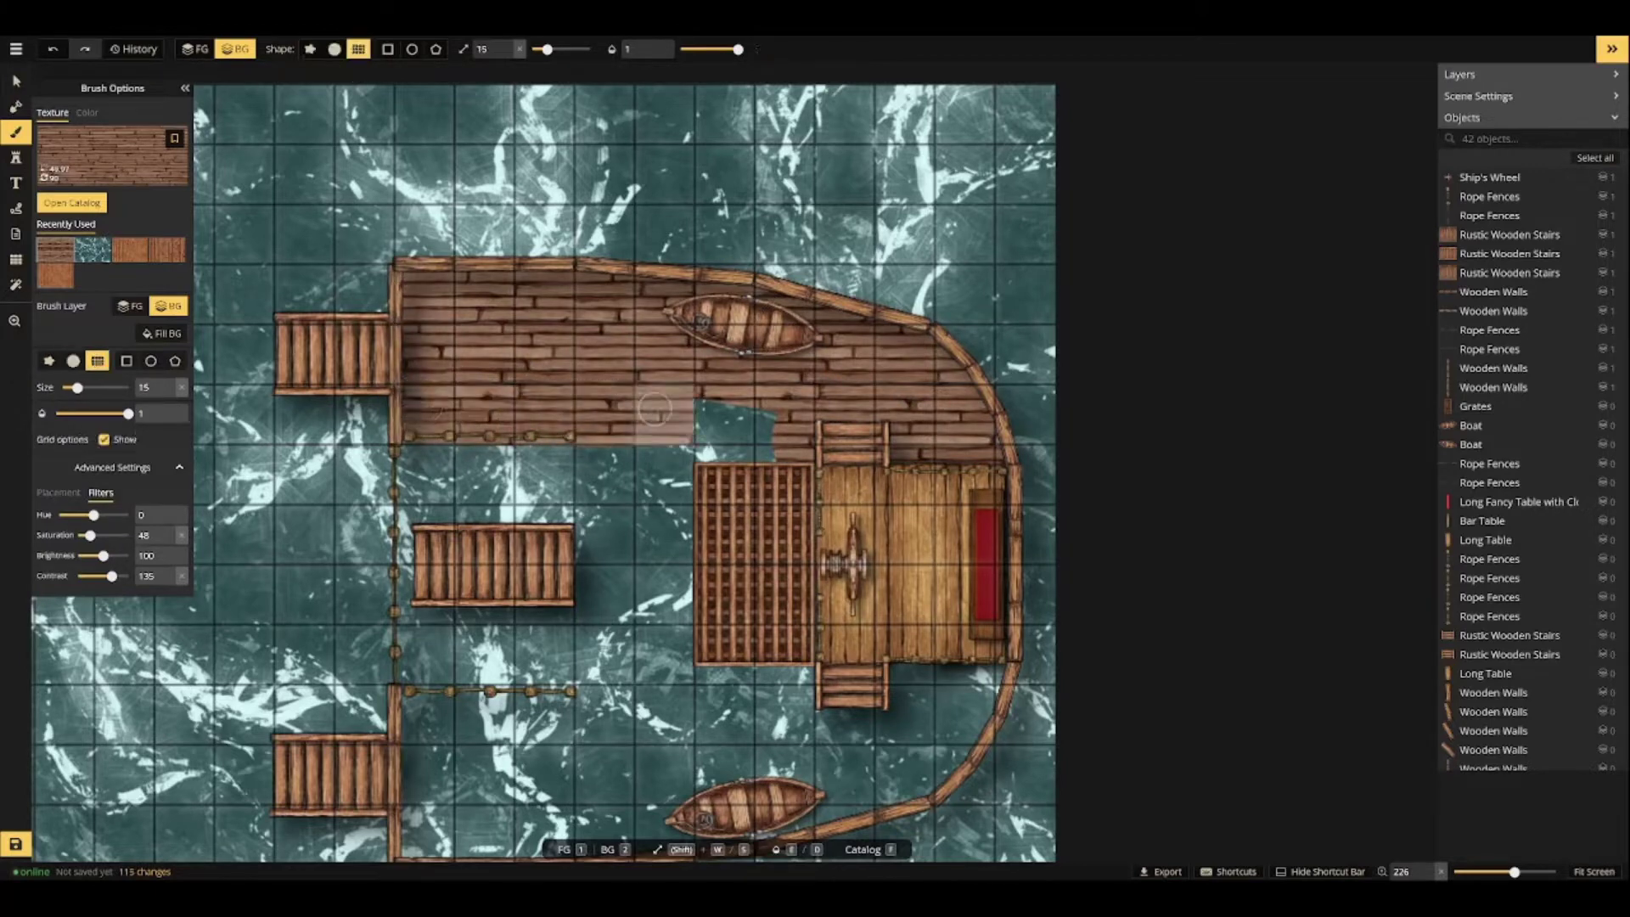
Fill the middle and lower deck with the wooden floor using grid and round brushes, leaving the area around the central stairs open.
{"action": "mouse_move", "coordinate": [664, 415]}
{"action": "left_mouse_down"}
{"action": "mouse_move", "coordinate": [779, 416]}
{"action": "mouse_move", "coordinate": [634, 679]}
{"action": "mouse_move", "coordinate": [934, 704]}
{"action": "left_mouse_up"}
{"action": "mouse_move", "coordinate": [448, 717]}
{"action": "left_mouse_down"}
{"action": "mouse_move", "coordinate": [660, 747]}
{"action": "mouse_move", "coordinate": [662, 560]}
{"action": "left_mouse_up"}
{"action": "left_click_drag", "start_coordinate": [662, 586], "coordinate": [781, 586]}
{"action": "left_click", "coordinate": [334, 50]}
{"action": "left_click", "coordinate": [359, 49]}
{"action": "mouse_move", "coordinate": [442, 603]}
{"action": "left_mouse_down"}
{"action": "mouse_move", "coordinate": [700, 630]}
{"action": "mouse_move", "coordinate": [920, 574]}
{"action": "mouse_move", "coordinate": [960, 538]}
{"action": "left_mouse_up"}
{"action": "left_click", "coordinate": [334, 49]}
{"action": "key", "text": "w"}
{"action": "scroll", "coordinate": [798, 535], "scroll_direction": "down", "scroll_amount": 4}
{"action": "scroll", "coordinate": [576, 534], "scroll_direction": "up", "scroll_amount": 4}
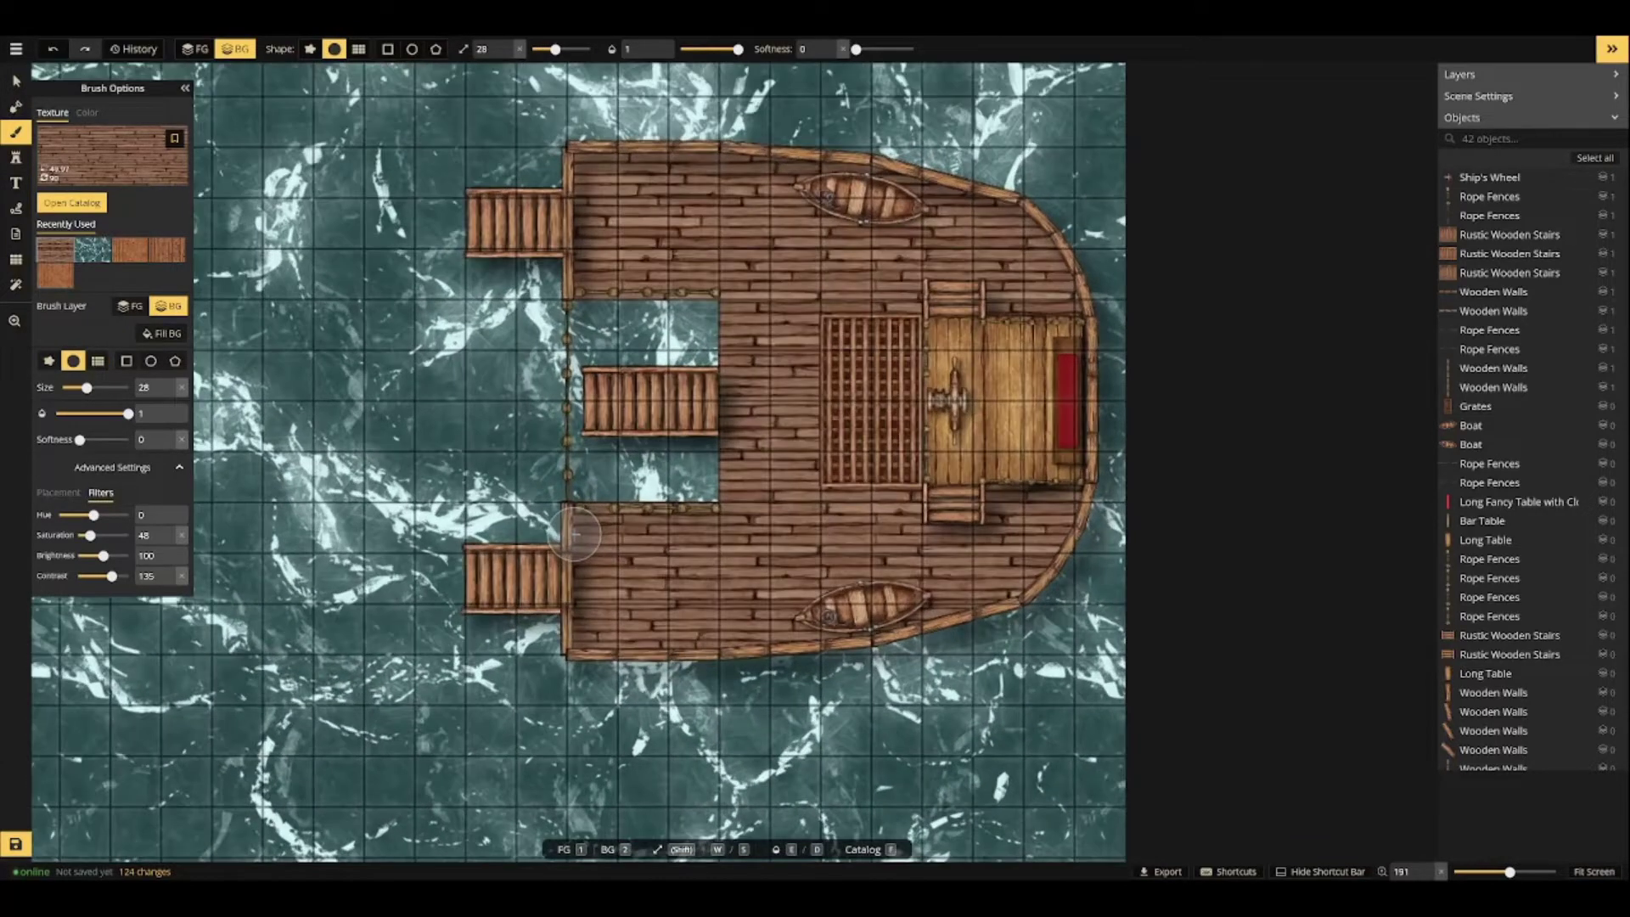
Set the wooden floor brush texture to rotation 0, size 40 and brightness 75.
{"action": "left_click", "coordinate": [59, 493]}
{"action": "double_click", "coordinate": [153, 536]}
{"action": "type", "text": "0"}
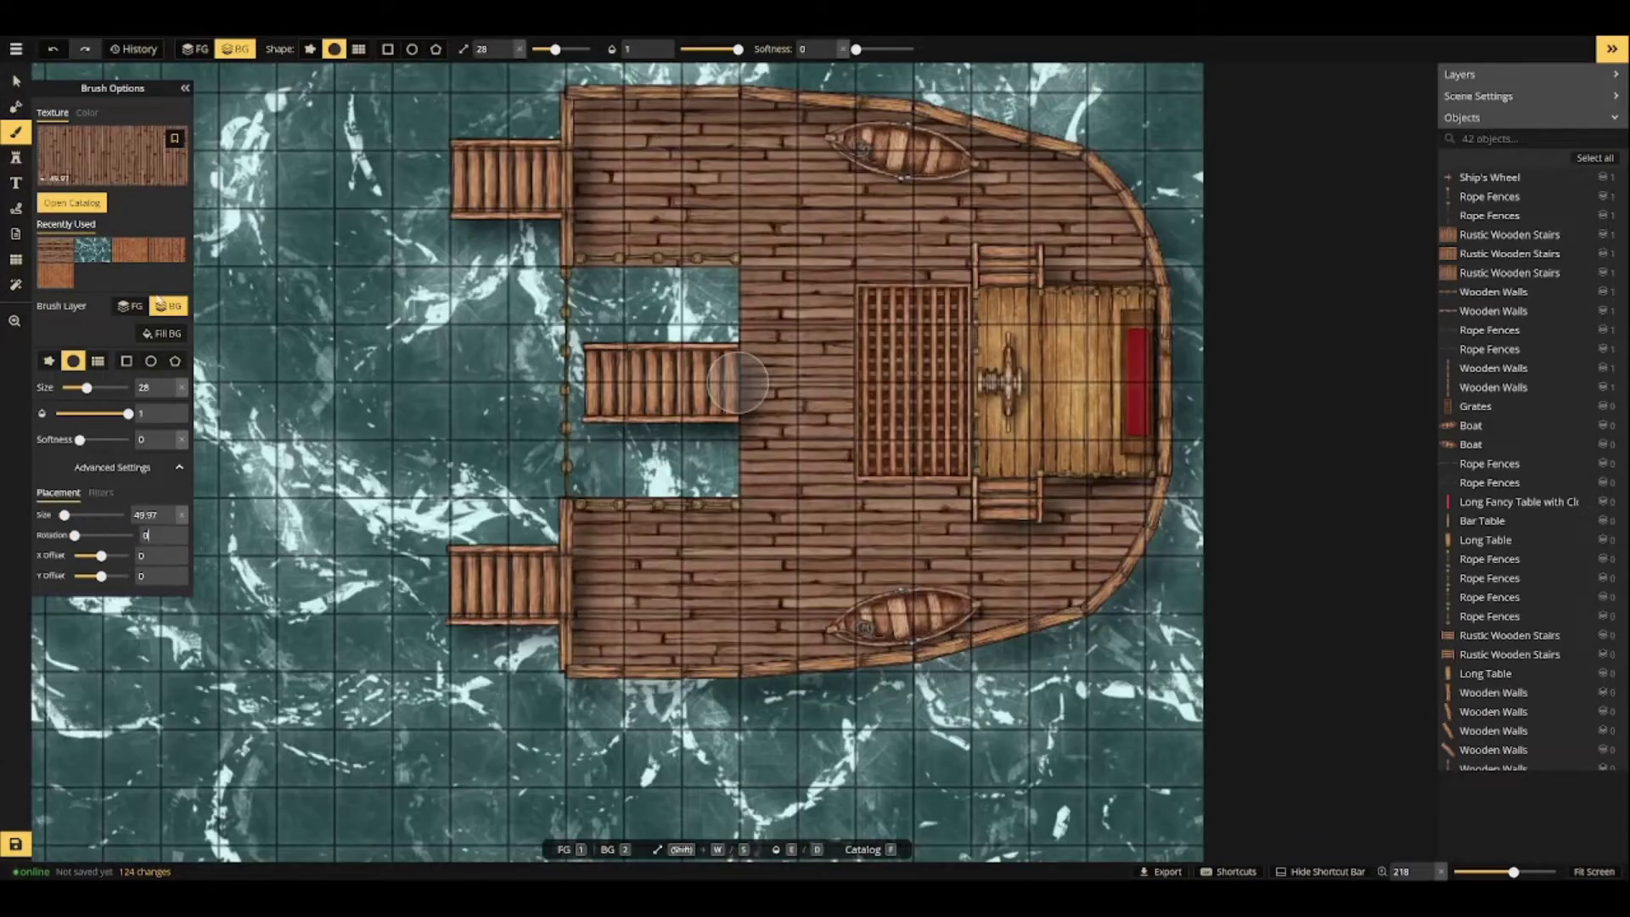
{"action": "type", "text": "40"}
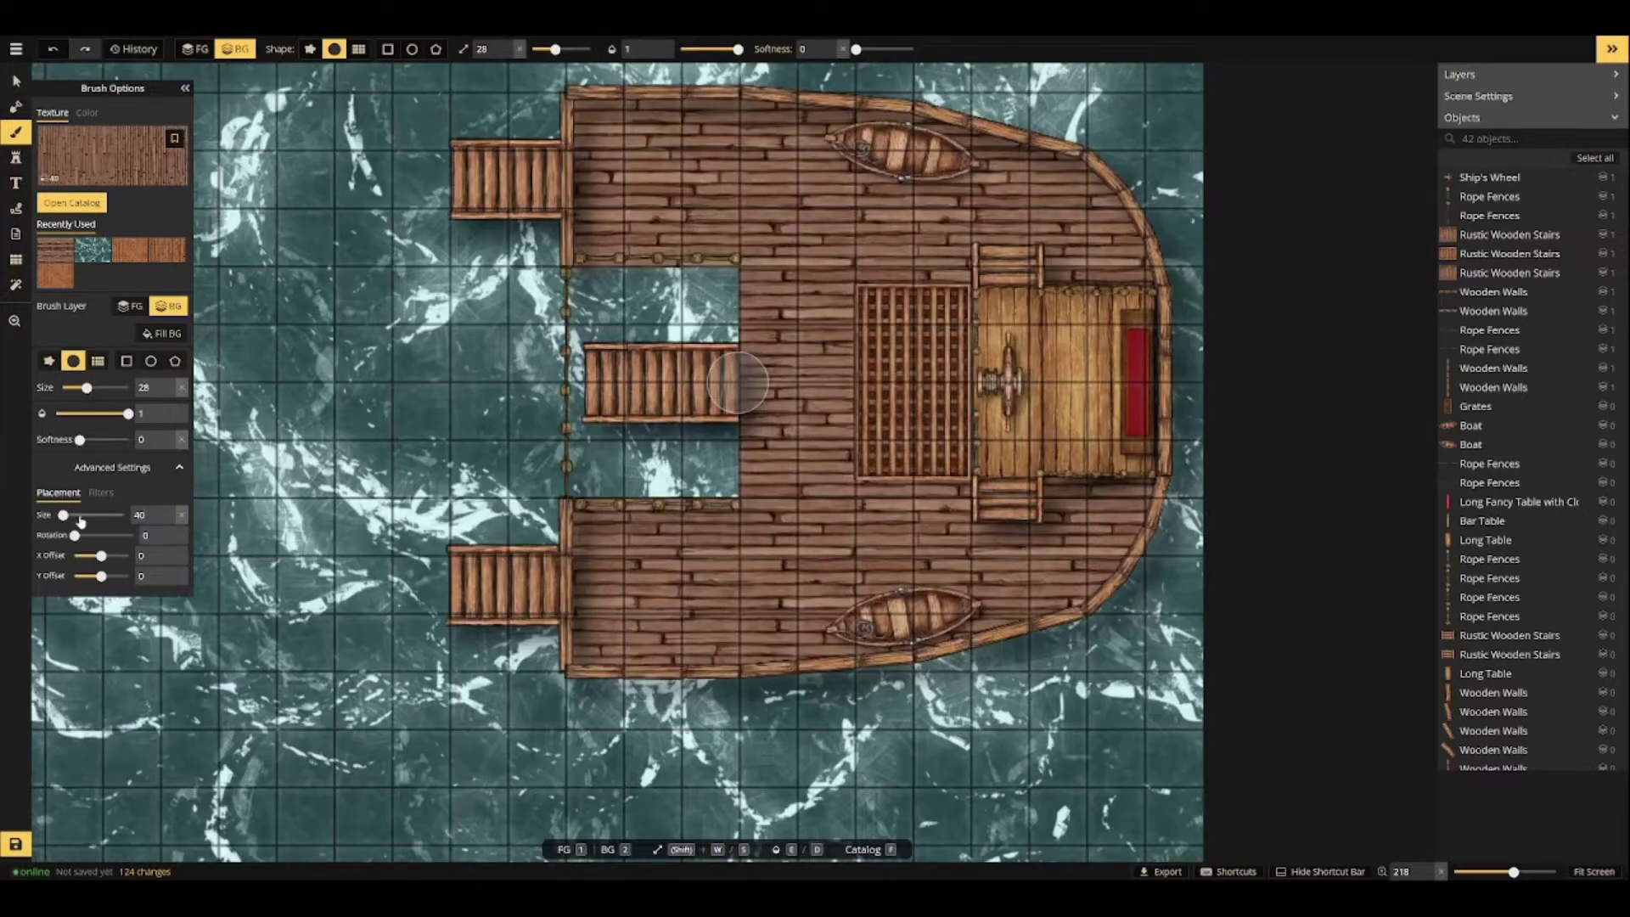
{"action": "left_click", "coordinate": [101, 492]}
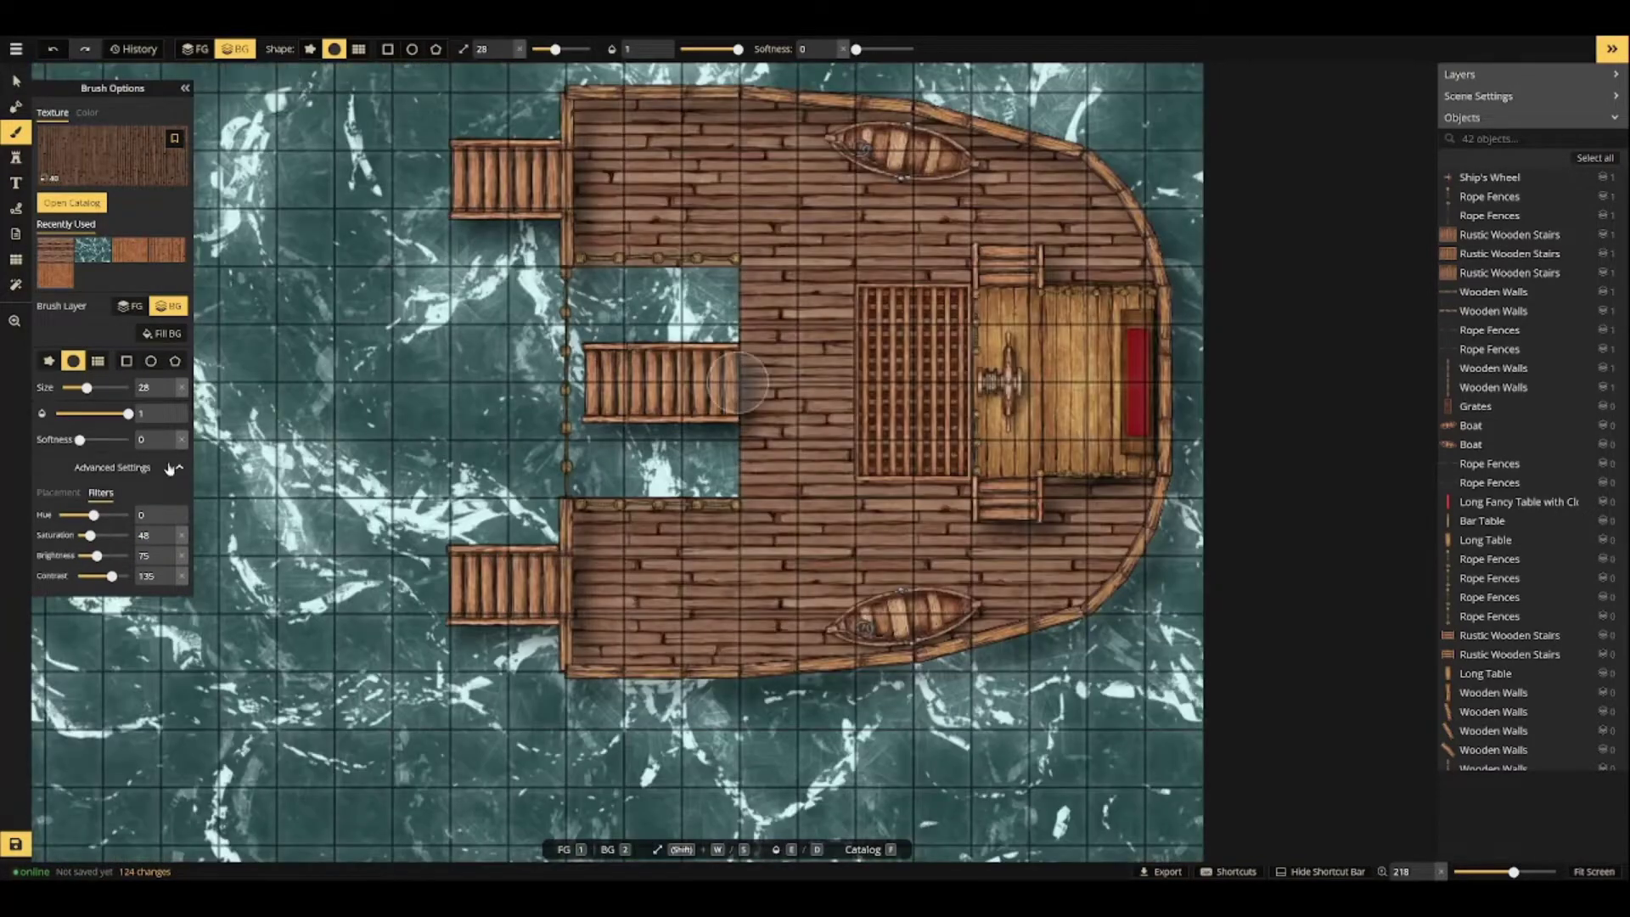
Paint the darker wooden floor in the open area around the central stairs with the round brush.
{"action": "mouse_move", "coordinate": [606, 332]}
{"action": "left_mouse_down"}
{"action": "mouse_move", "coordinate": [663, 331]}
{"action": "mouse_move", "coordinate": [679, 450]}
{"action": "left_mouse_up"}
{"action": "scroll", "coordinate": [298, 382], "scroll_direction": "down", "scroll_amount": 3}
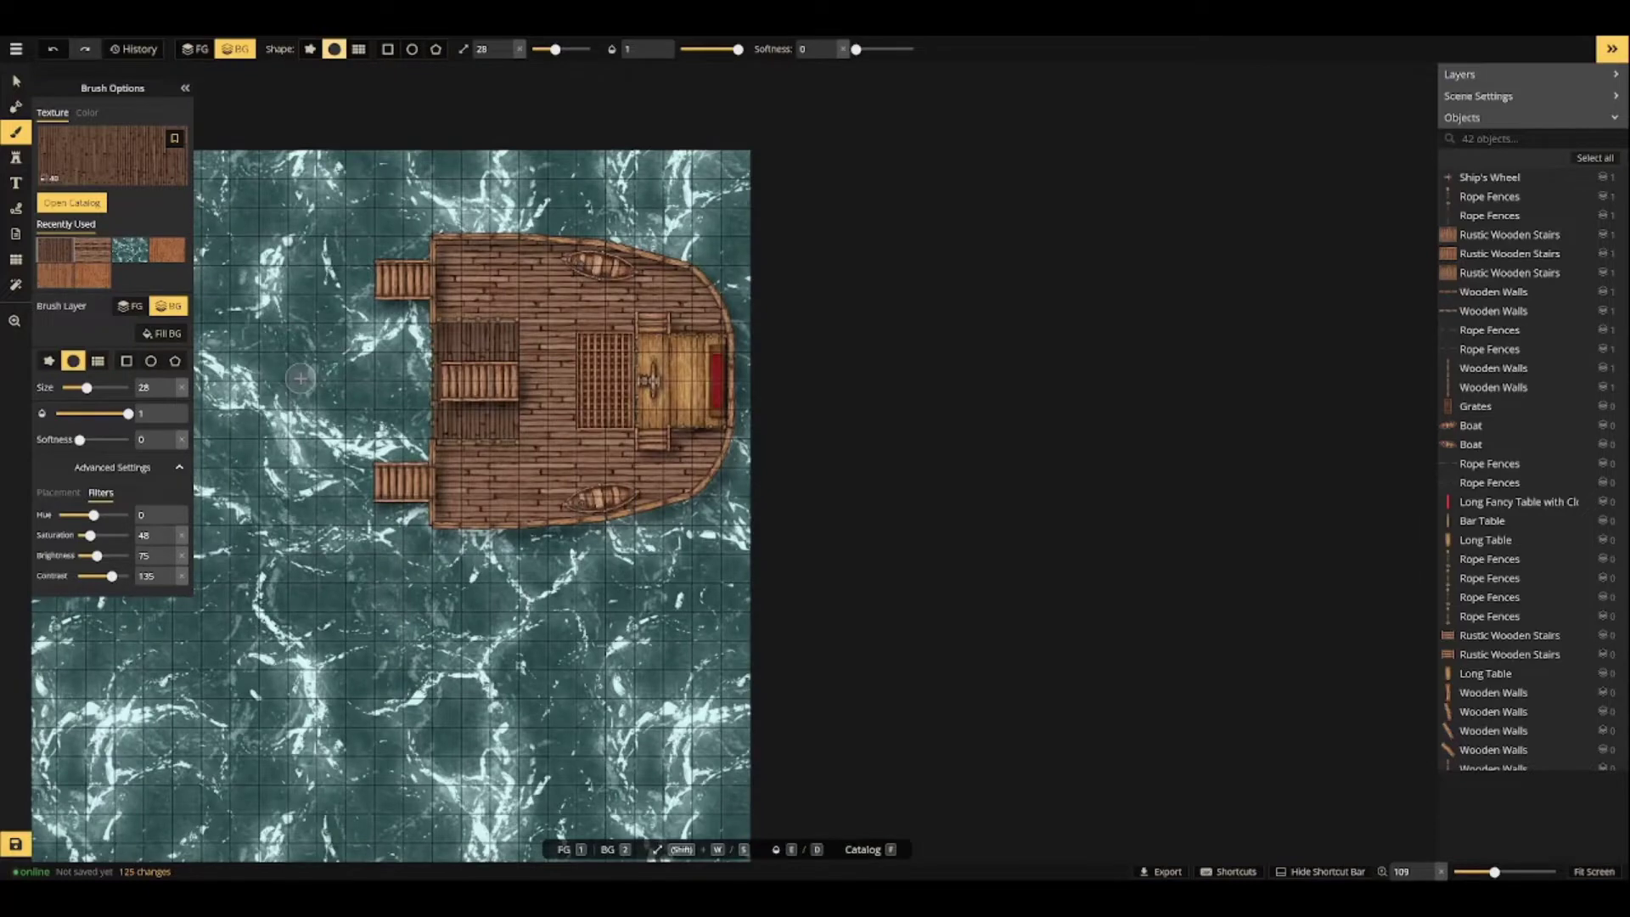
{"action": "scroll", "coordinate": [344, 300], "scroll_direction": "up", "scroll_amount": 3}
Try lowering the brightness of all Rope Fences of one variant to 43, and undo this and the darker floor paint.
{"action": "key", "text": "v"}
{"action": "left_click", "coordinate": [588, 337]}
{"action": "left_click", "coordinate": [710, 319]}
{"action": "mouse_move", "coordinate": [764, 337]}
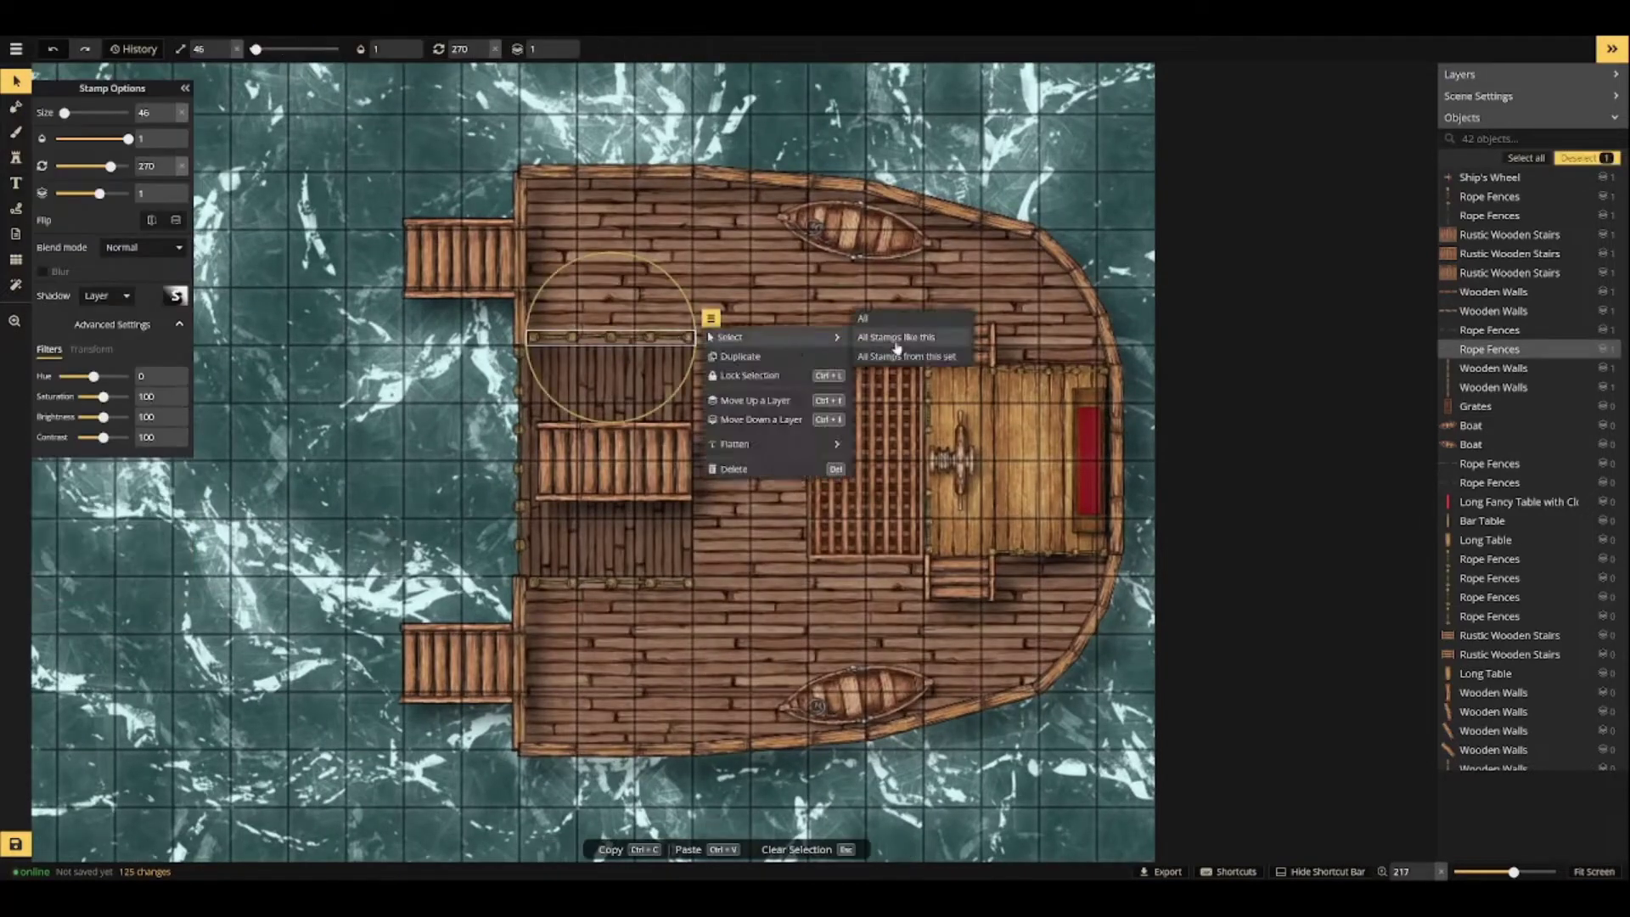
{"action": "left_click", "coordinate": [896, 338]}
{"action": "left_click", "coordinate": [88, 417]}
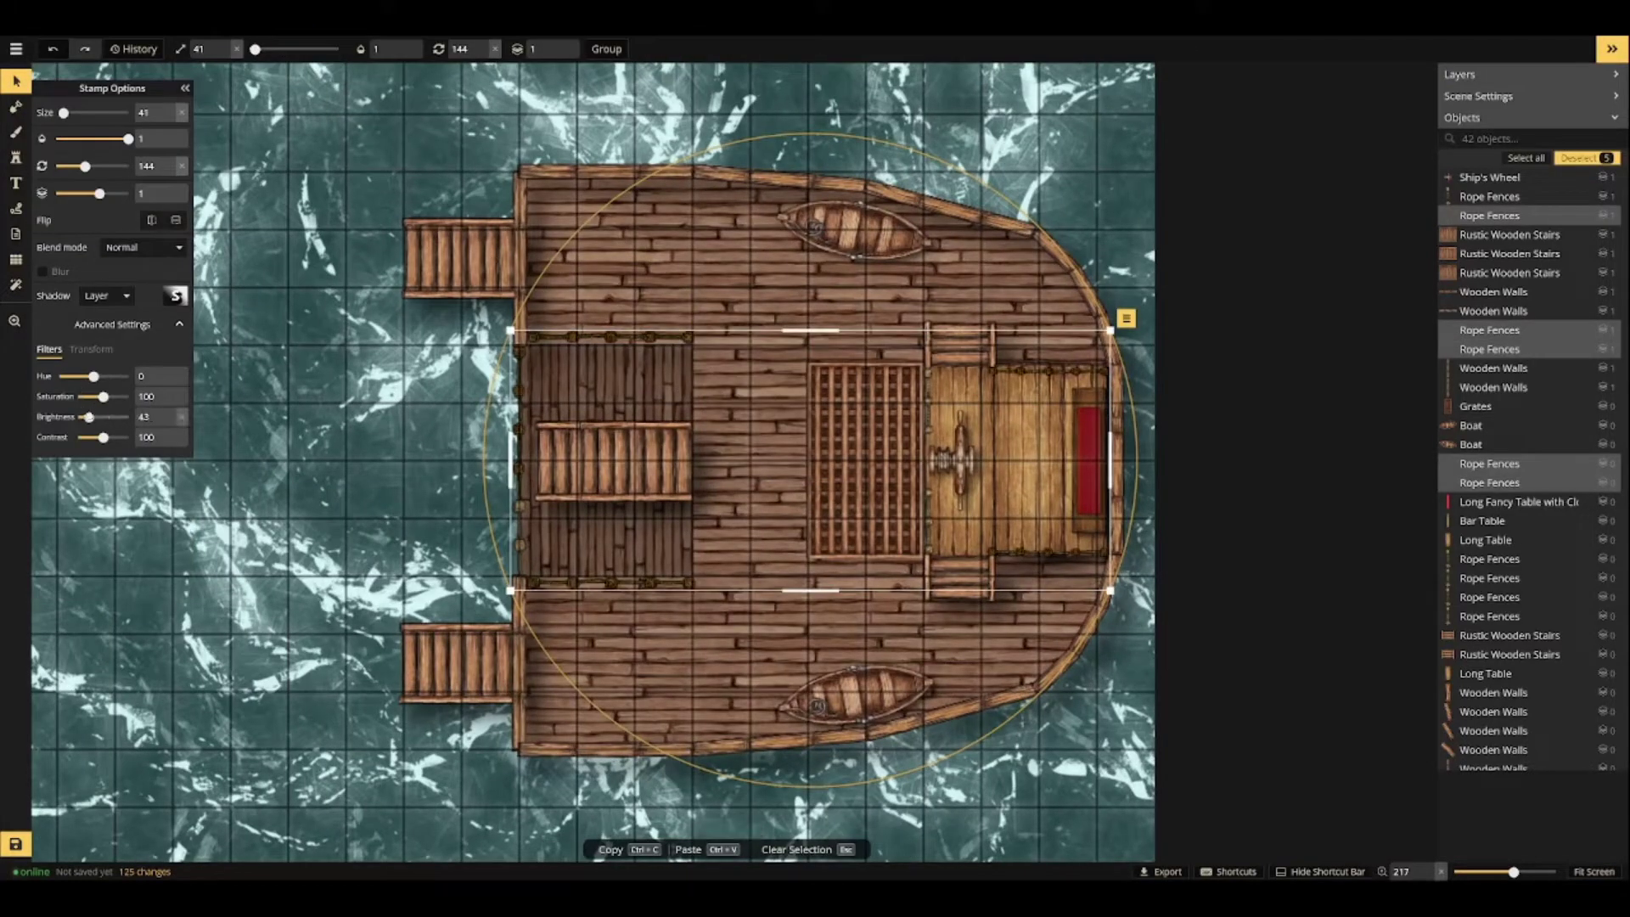
{"action": "left_click", "coordinate": [245, 383]}
{"action": "left_click", "coordinate": [928, 399]}
{"action": "left_click", "coordinate": [679, 337]}
{"action": "key", "text": "ctrl+z"}
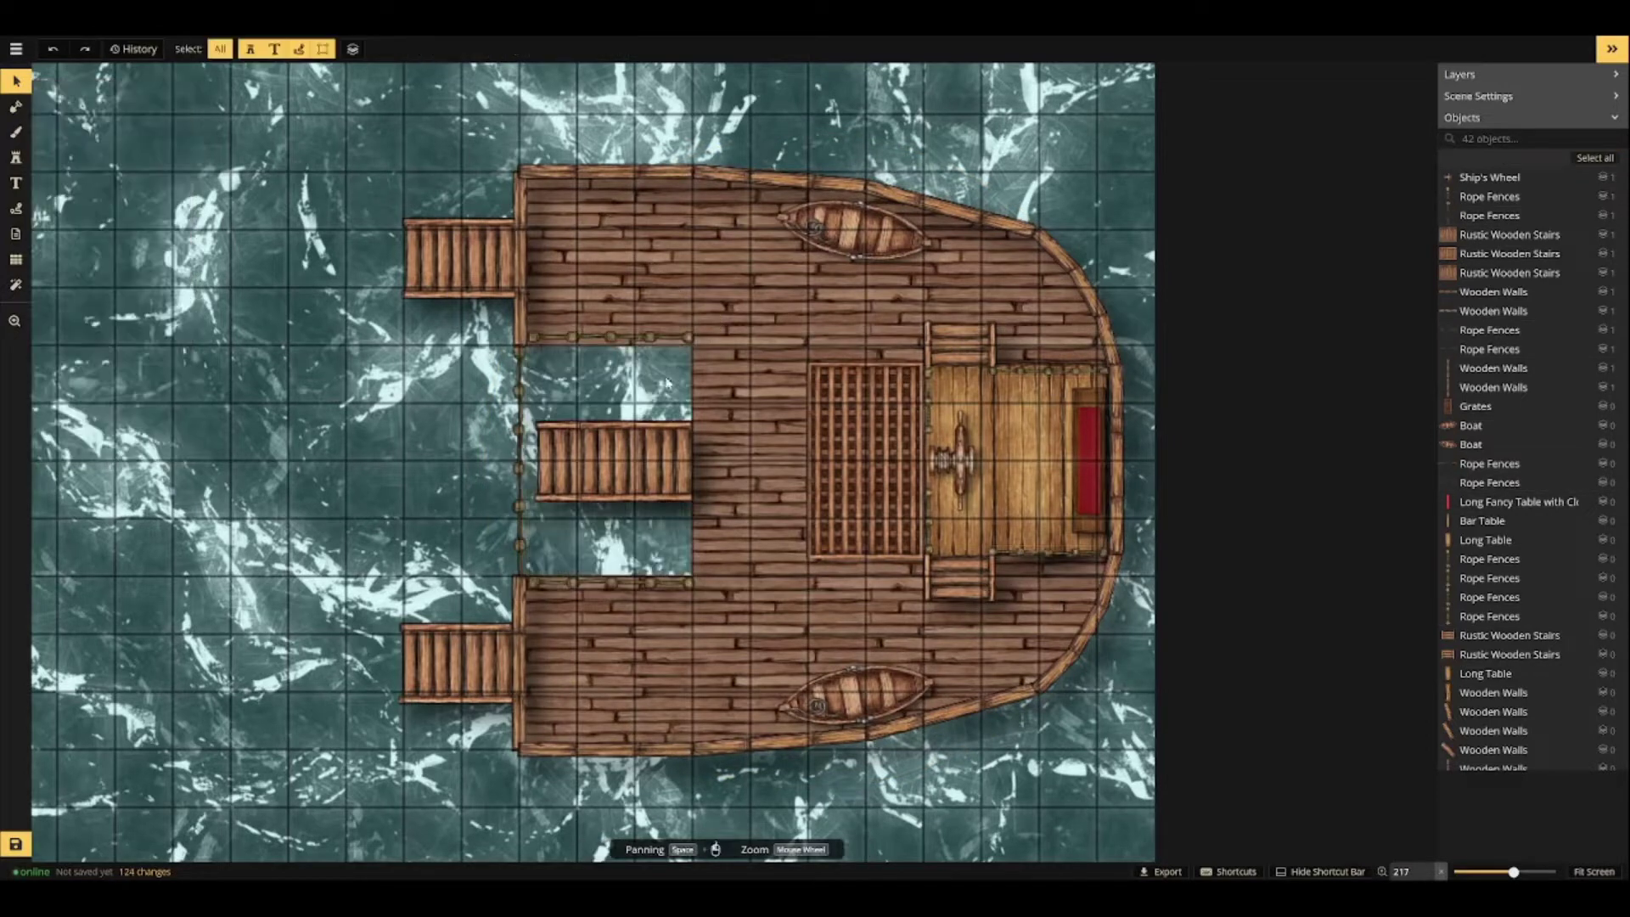
Fill the open area around the central stairs with the darker wooden floor using the grid-shaped brush.
{"action": "left_click", "coordinate": [16, 133]}
{"action": "left_click", "coordinate": [98, 360]}
{"action": "mouse_move", "coordinate": [550, 380]}
{"action": "left_mouse_down"}
{"action": "mouse_move", "coordinate": [617, 399]}
{"action": "mouse_move", "coordinate": [579, 519]}
{"action": "left_mouse_up"}
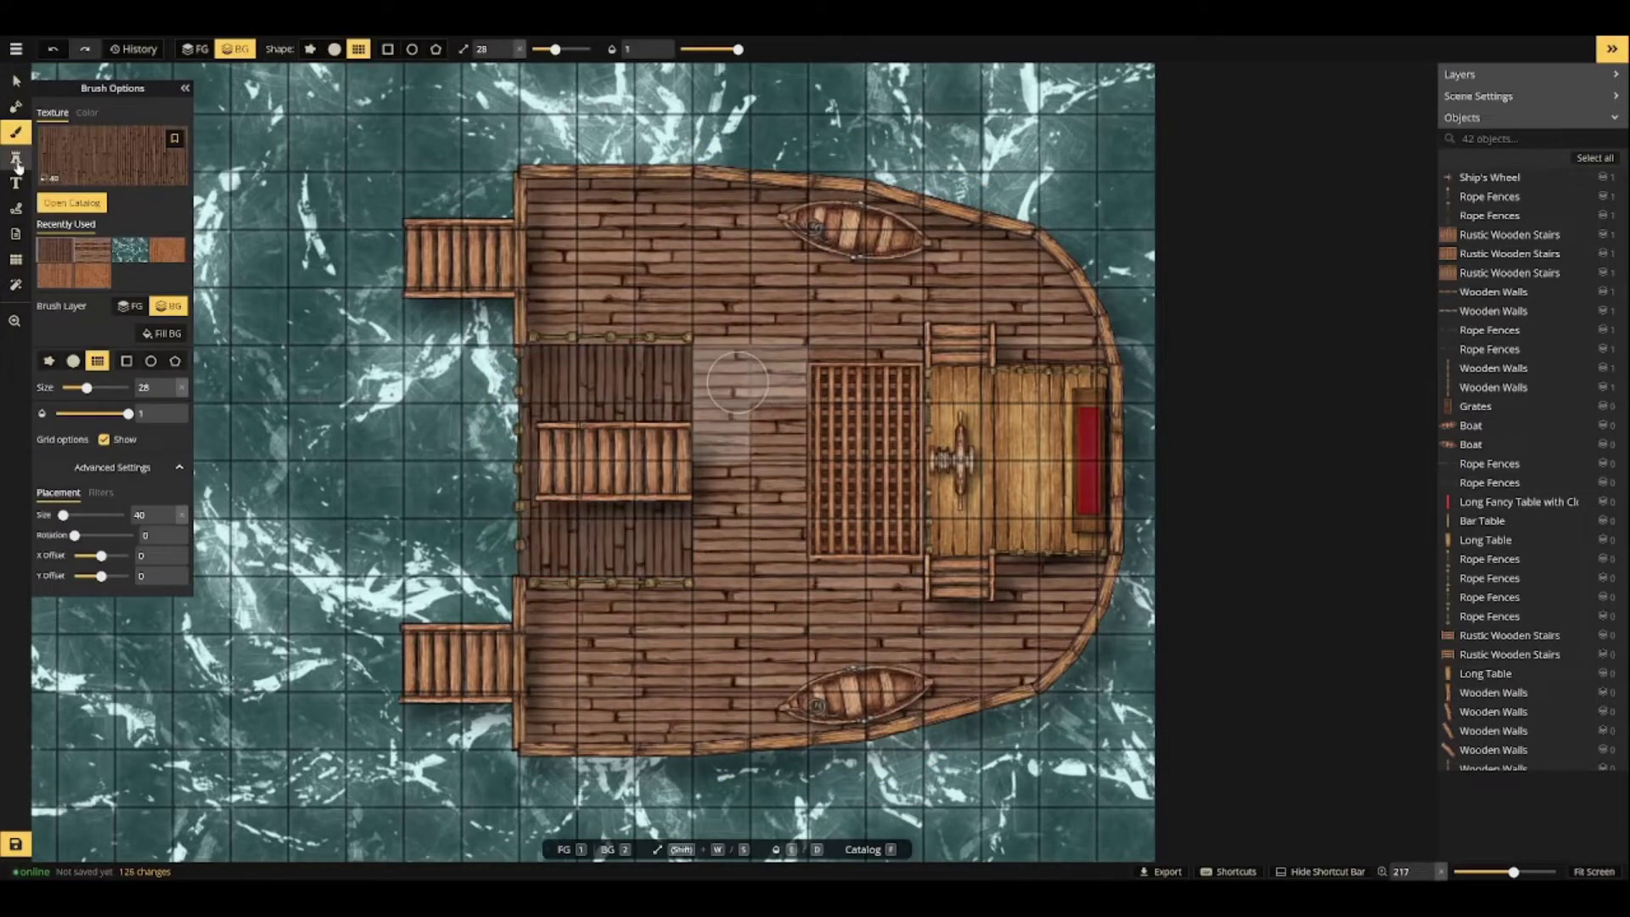
Select every Rope Fences stamp and set brightness to 78 and contrast to 128.
{"action": "left_click", "coordinate": [15, 82]}
{"action": "left_click", "coordinate": [671, 344]}
{"action": "left_click", "coordinate": [93, 417]}
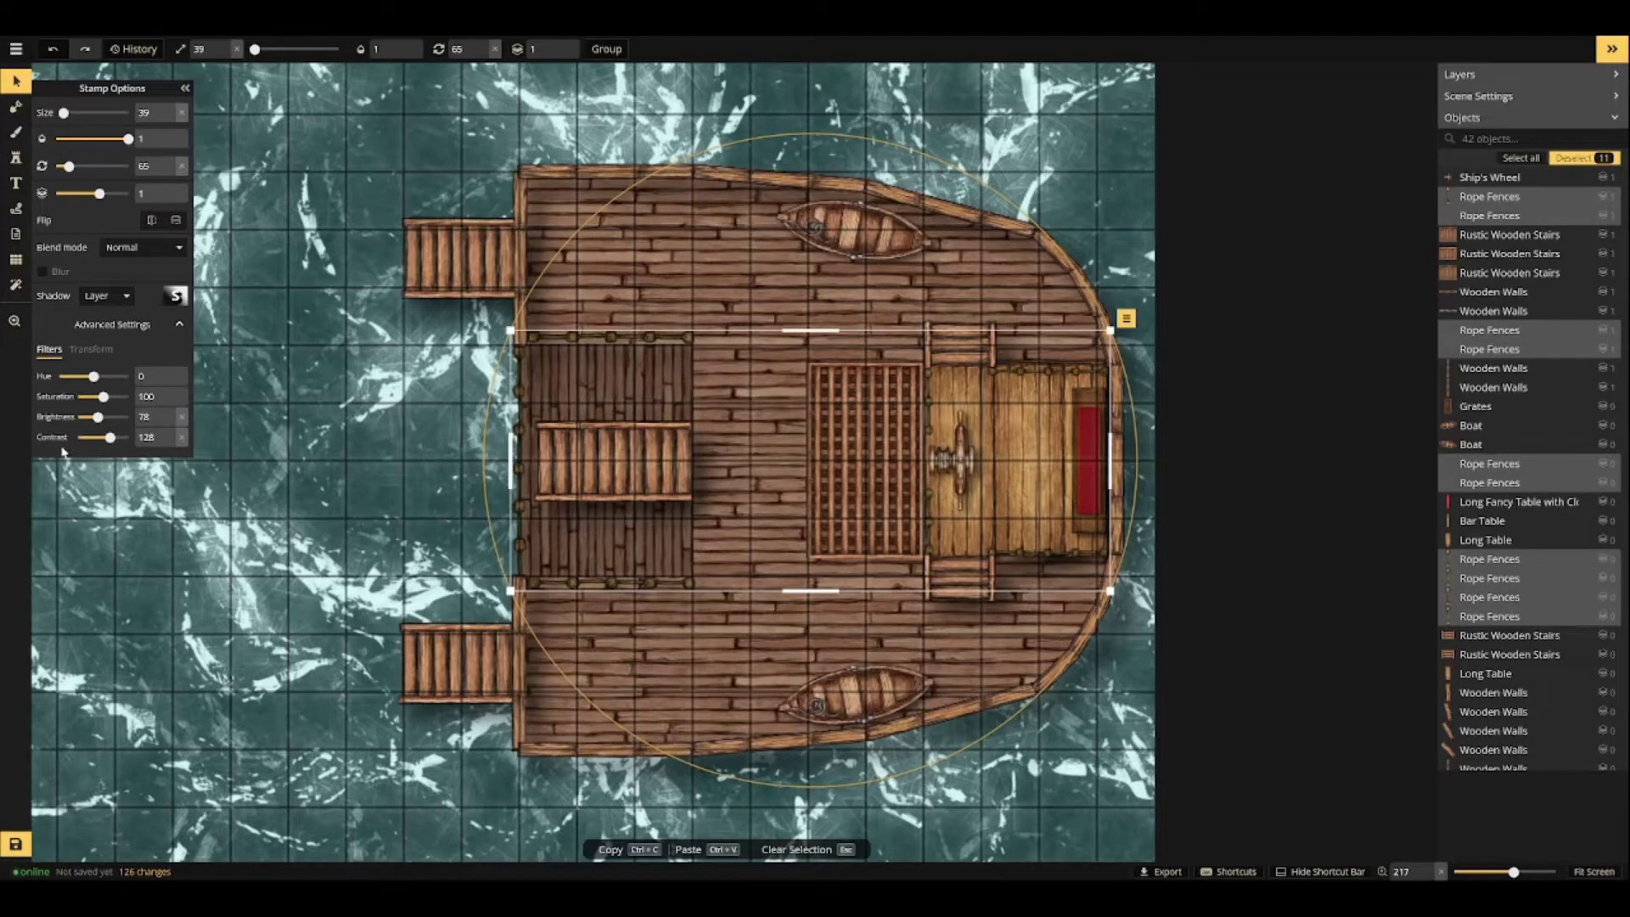
{"action": "left_click", "coordinate": [227, 490]}
Hide the map grid to check the ship without it, and show it again.
{"action": "left_click", "coordinate": [15, 260]}
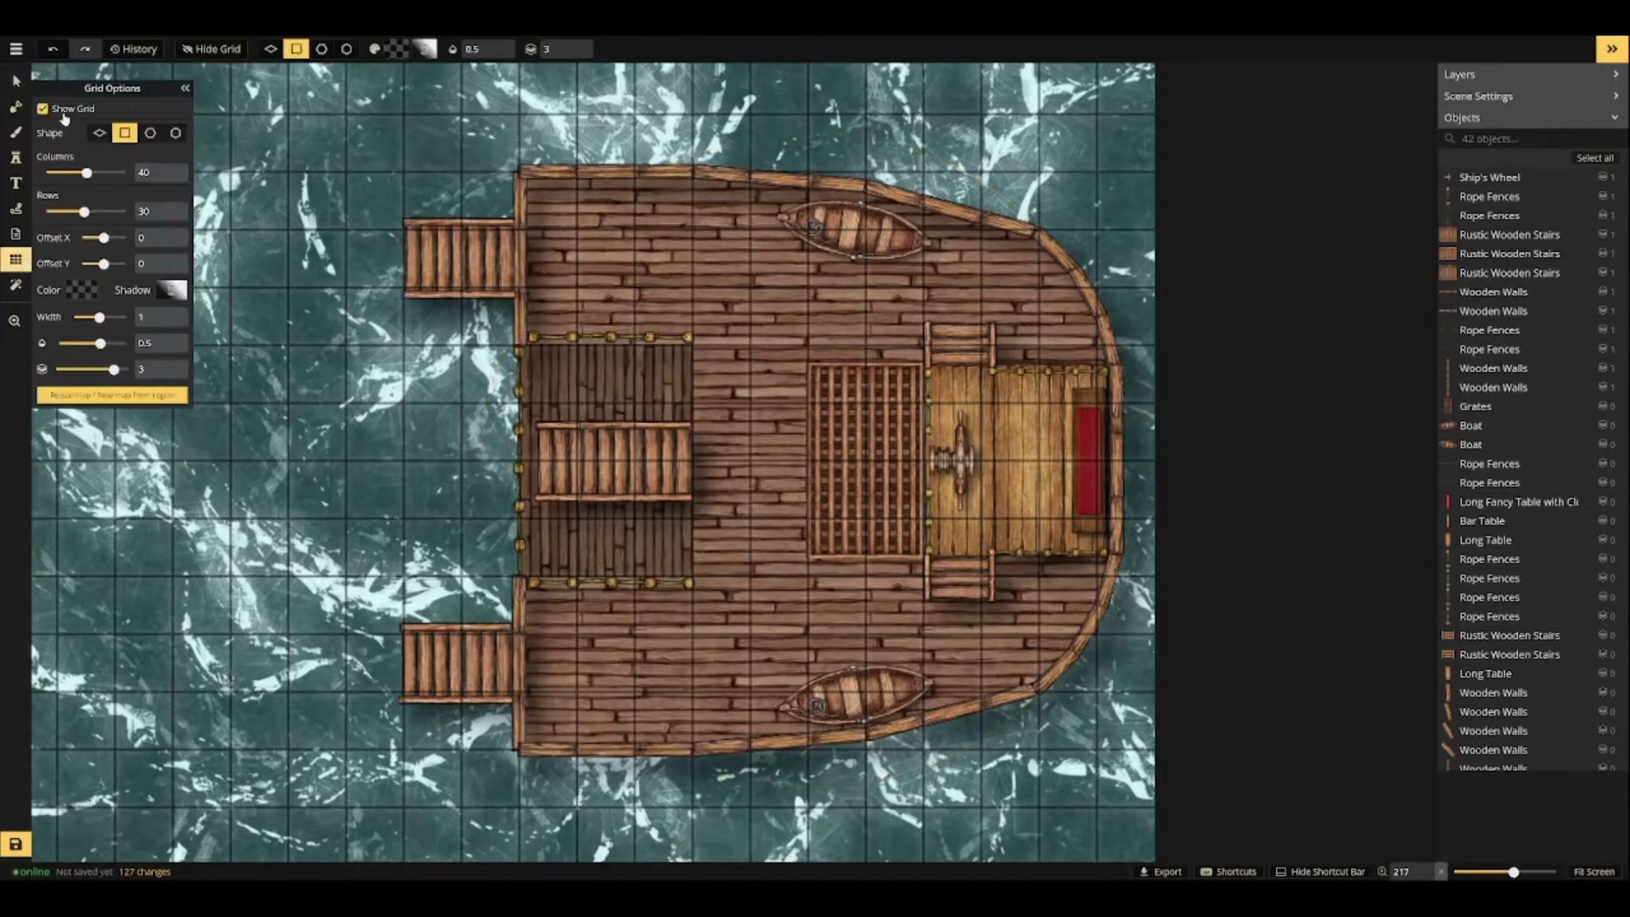
{"action": "left_click", "coordinate": [44, 108]}
{"action": "left_click", "coordinate": [44, 108]}
Copy the hull's upper Wooden Walls stamp and place two copies end to end, running forward from the deck's upper front corner.
{"action": "scroll", "coordinate": [248, 507], "scroll_direction": "down", "scroll_amount": 5}
{"action": "left_click_drag", "start_coordinate": [263, 509], "coordinate": [840, 511]}
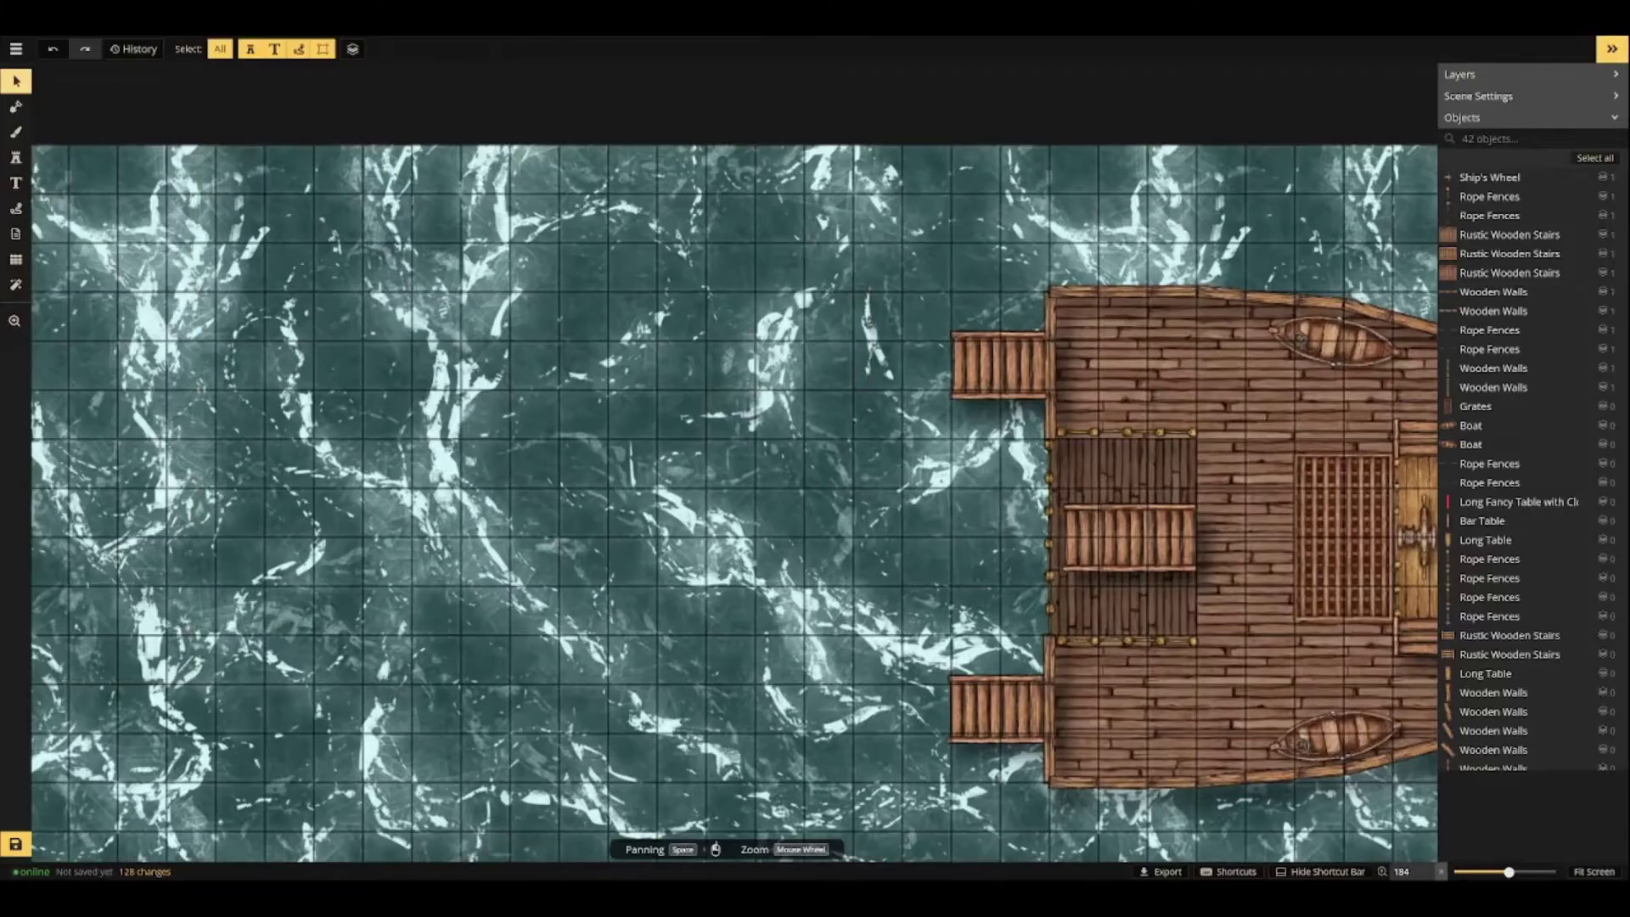
{"action": "left_click", "coordinate": [1122, 291]}
{"action": "key", "text": "ctrl+c"}
{"action": "key", "text": "ctrl+v"}
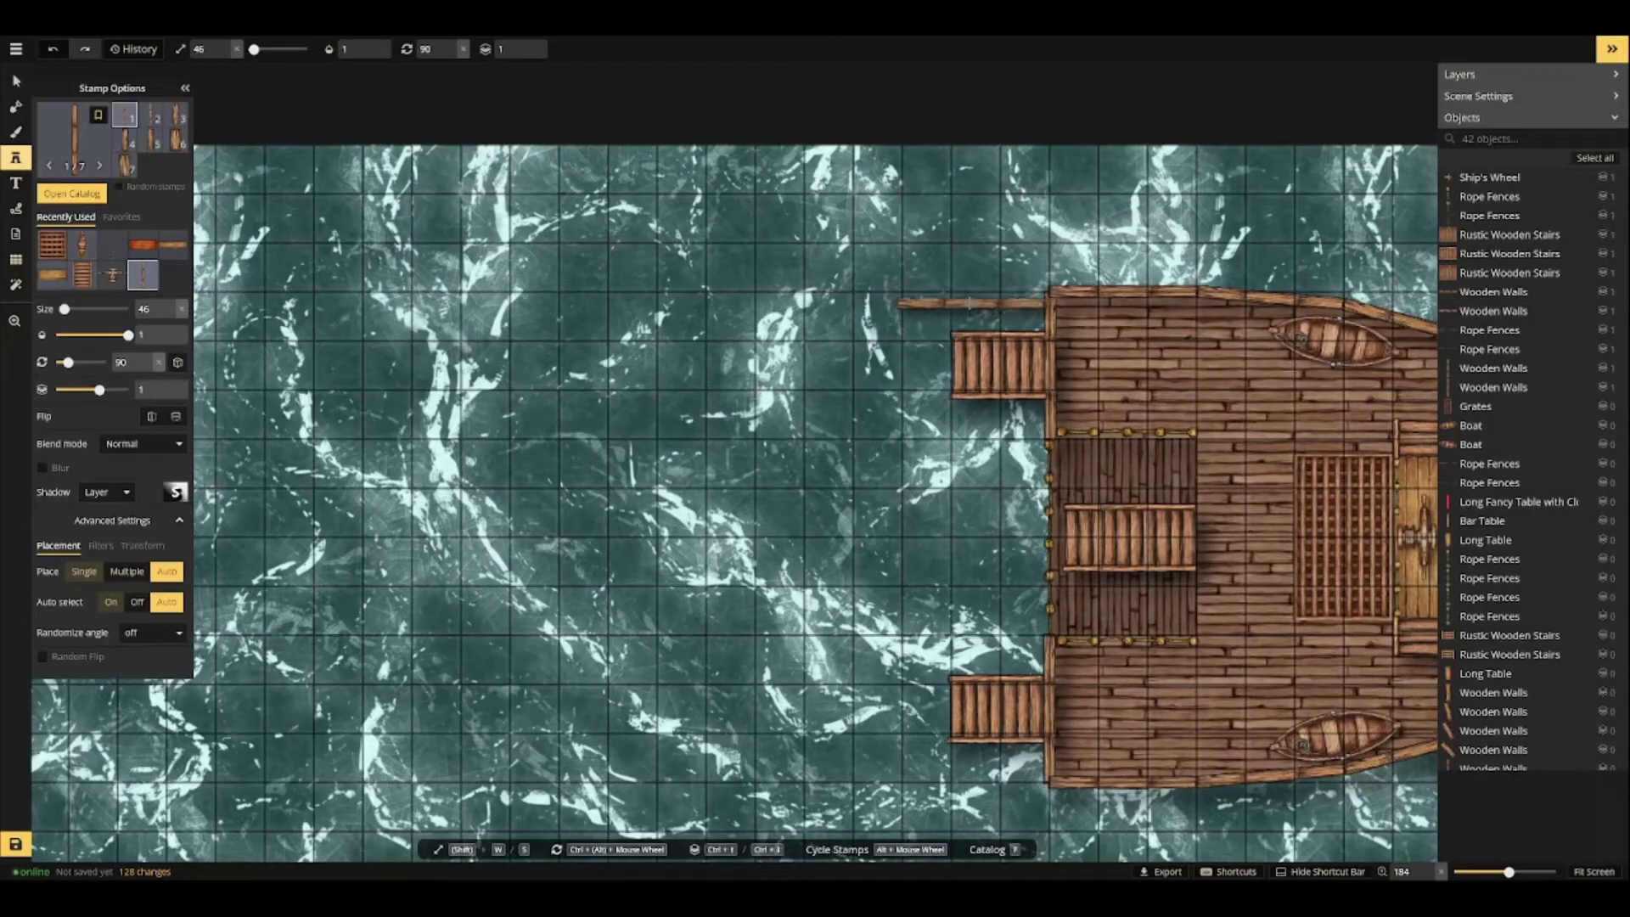
{"action": "left_click", "coordinate": [818, 299]}
{"action": "left_click", "coordinate": [969, 299]}
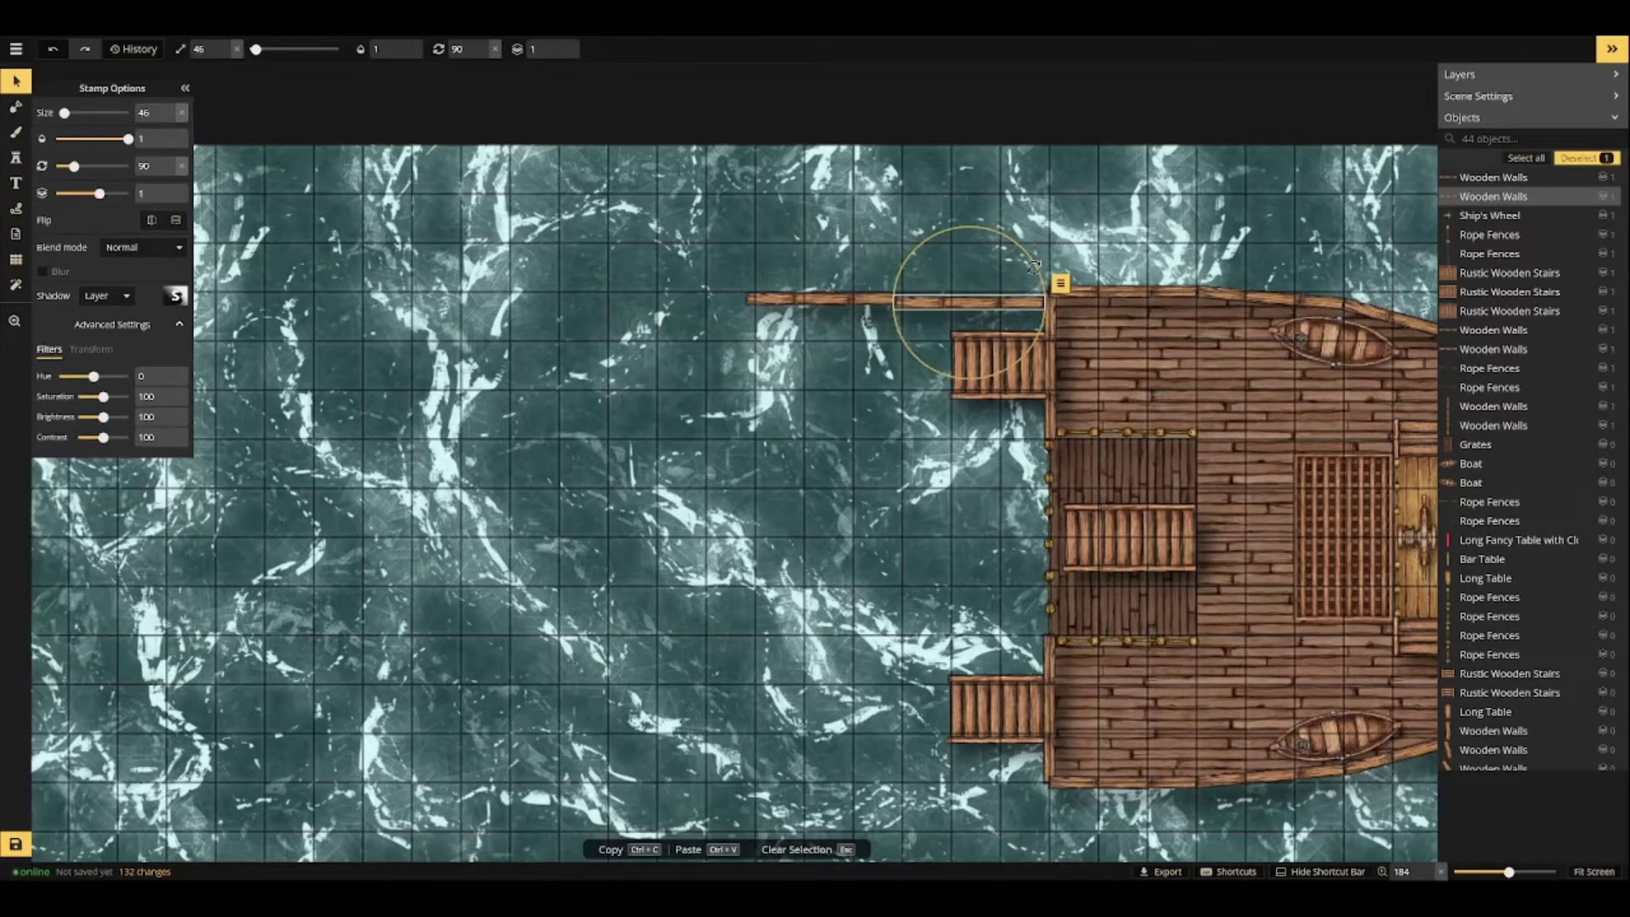
Rotate the new wall that adjoins the deck corner to 92 degrees.
{"action": "left_click_drag", "start_coordinate": [1035, 268], "coordinate": [1035, 270]}
{"action": "left_click", "coordinate": [915, 273]}
{"action": "scroll", "coordinate": [709, 284], "scroll_direction": "down", "scroll_amount": 2}
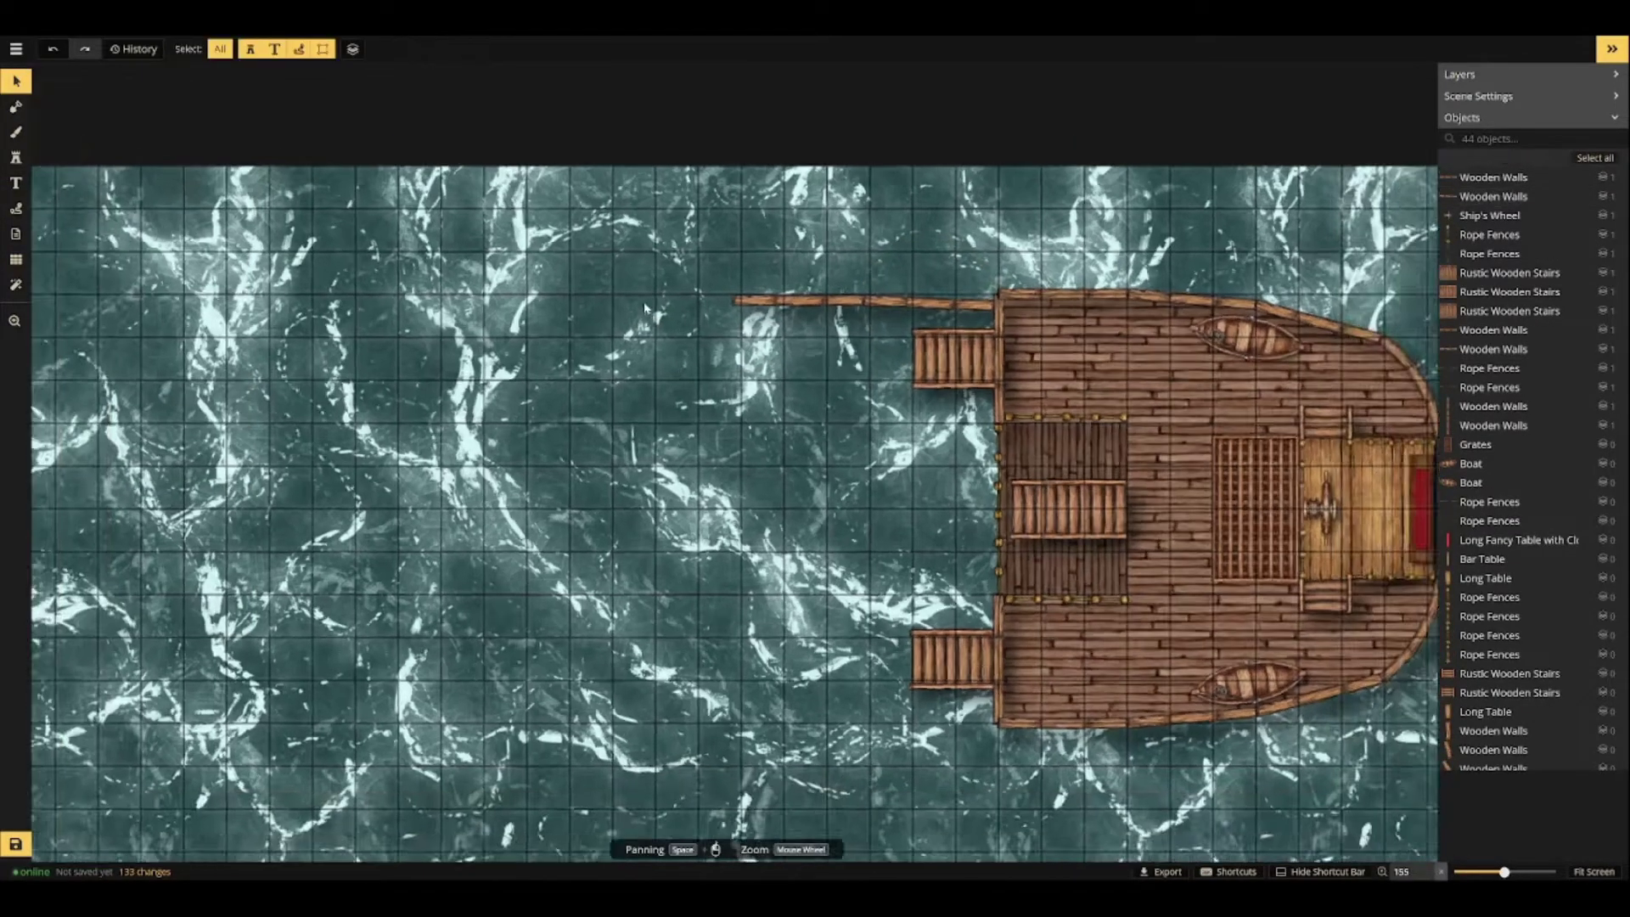
Place another Wooden Walls stamp at 90 degrees further forward along the upper hull line, leaving an opening of about three squares.
{"action": "scroll", "coordinate": [692, 293], "scroll_direction": "up", "scroll_amount": 3}
{"action": "scroll", "coordinate": [667, 313], "scroll_direction": "down", "scroll_amount": 1}
{"action": "left_click", "coordinate": [802, 300]}
{"action": "left_click", "coordinate": [16, 158]}
{"action": "scroll", "coordinate": [536, 299], "scroll_direction": "up", "scroll_amount": 3}
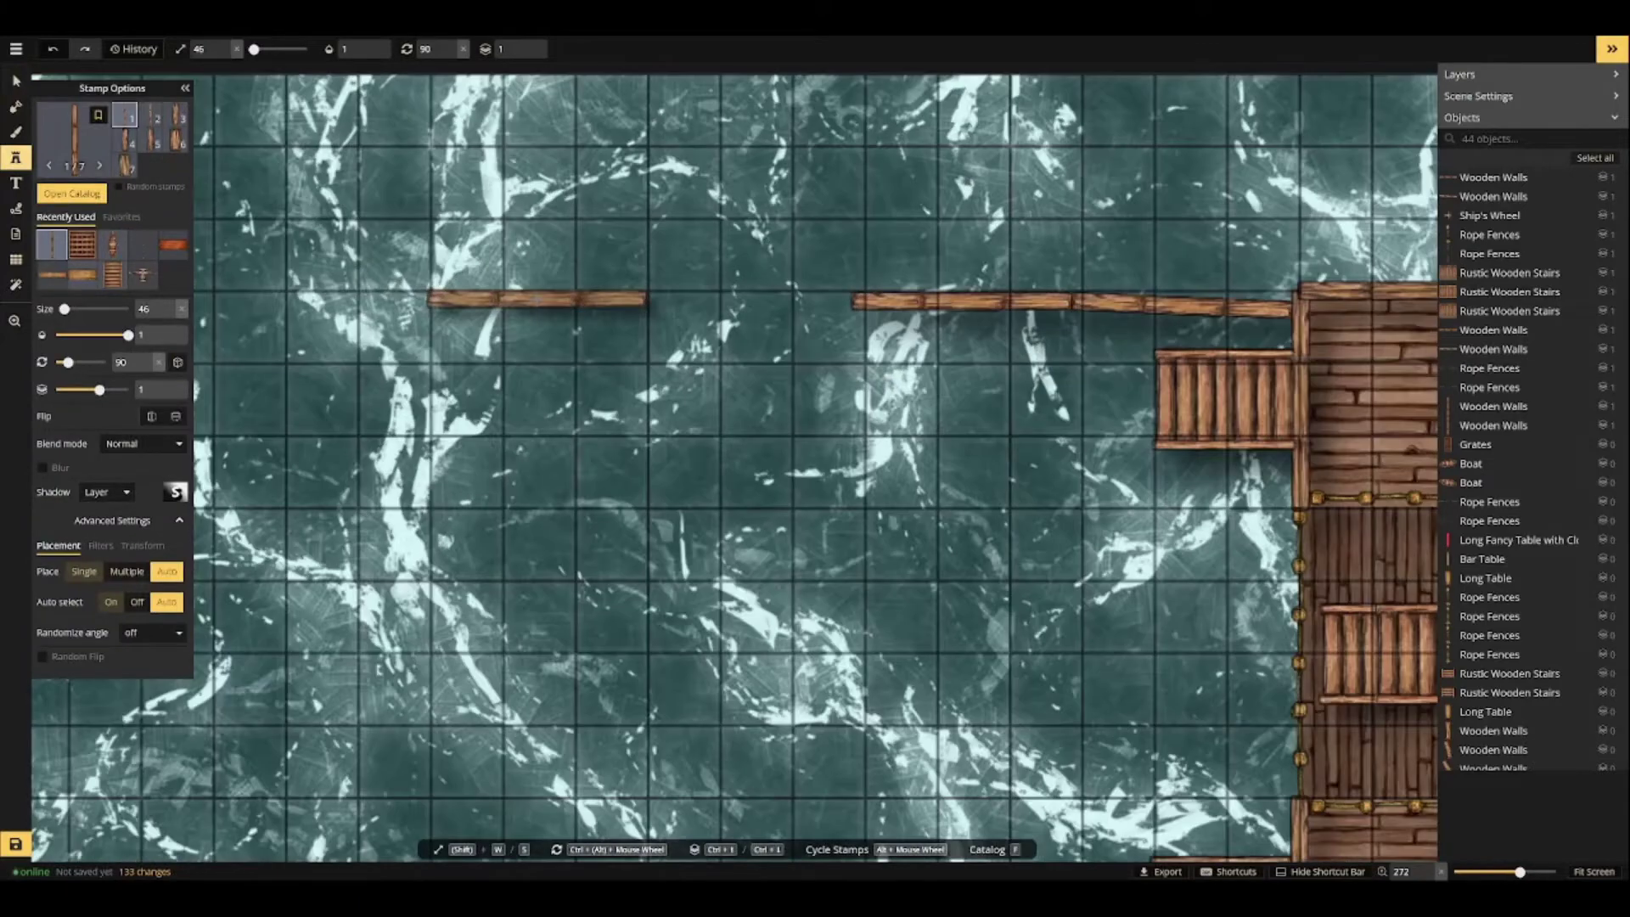
{"action": "left_click", "coordinate": [537, 299]}
Add a Wooden Walls stamp rotated to 88 degrees at the forward end of the upper hull wall.
{"action": "scroll", "coordinate": [355, 290], "scroll_direction": "down", "scroll_amount": 2}
{"action": "left_click", "coordinate": [15, 81]}
{"action": "left_click", "coordinate": [999, 302]}
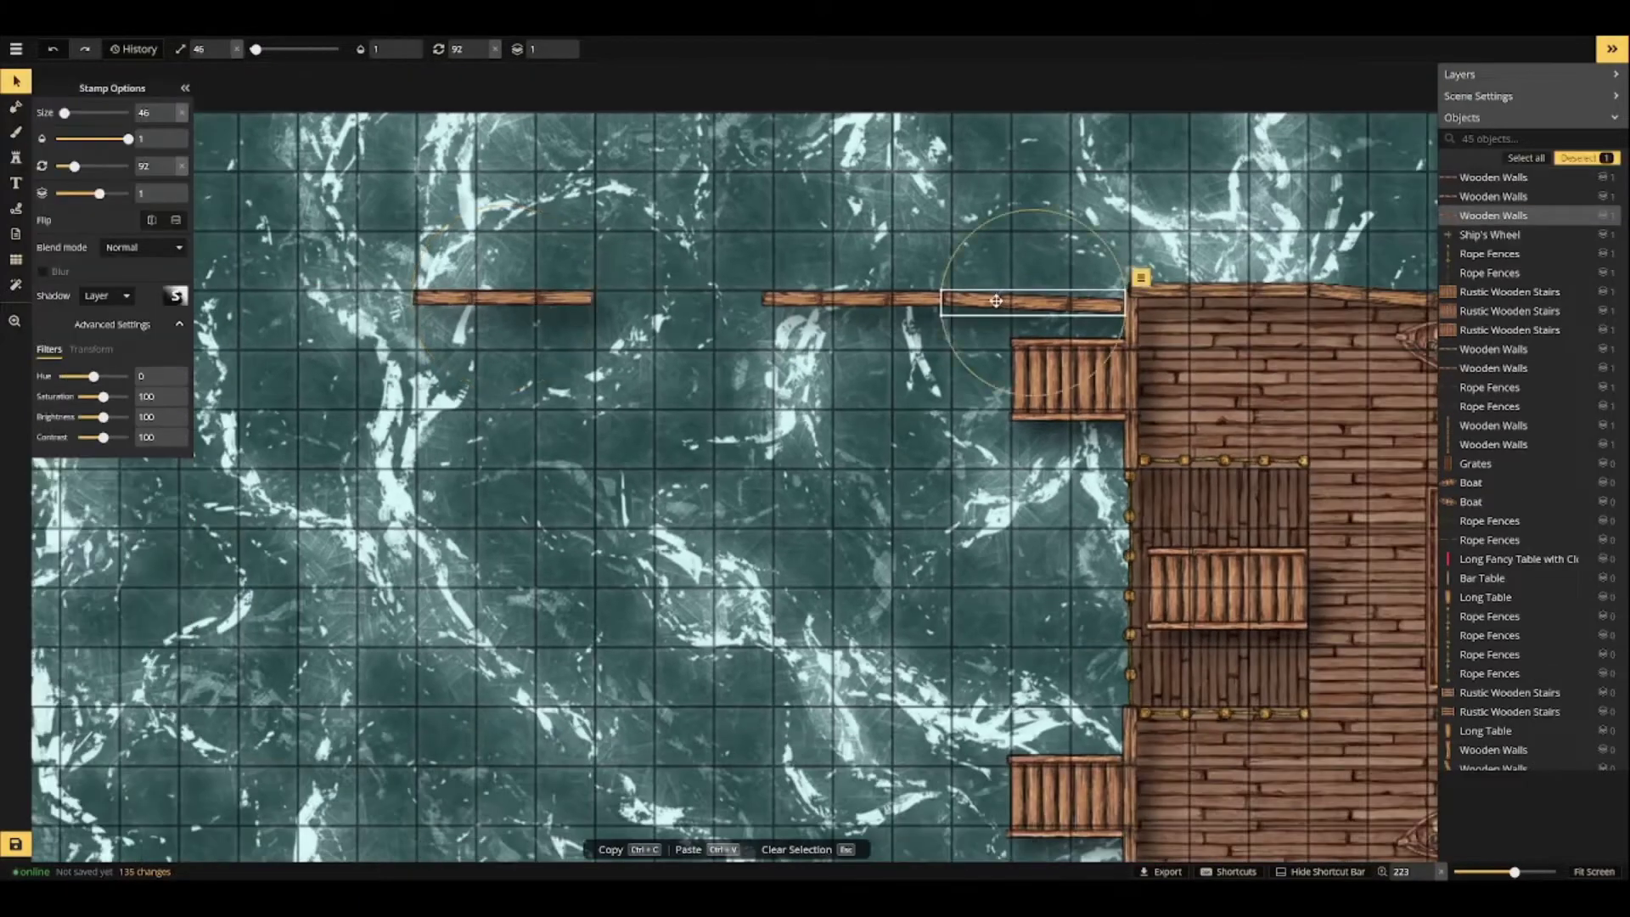
{"action": "left_click", "coordinate": [502, 298]}
{"action": "left_click", "coordinate": [16, 158]}
{"action": "scroll", "coordinate": [327, 302], "scroll_direction": "down", "scroll_amount": 2}
{"action": "left_click", "coordinate": [326, 301]}
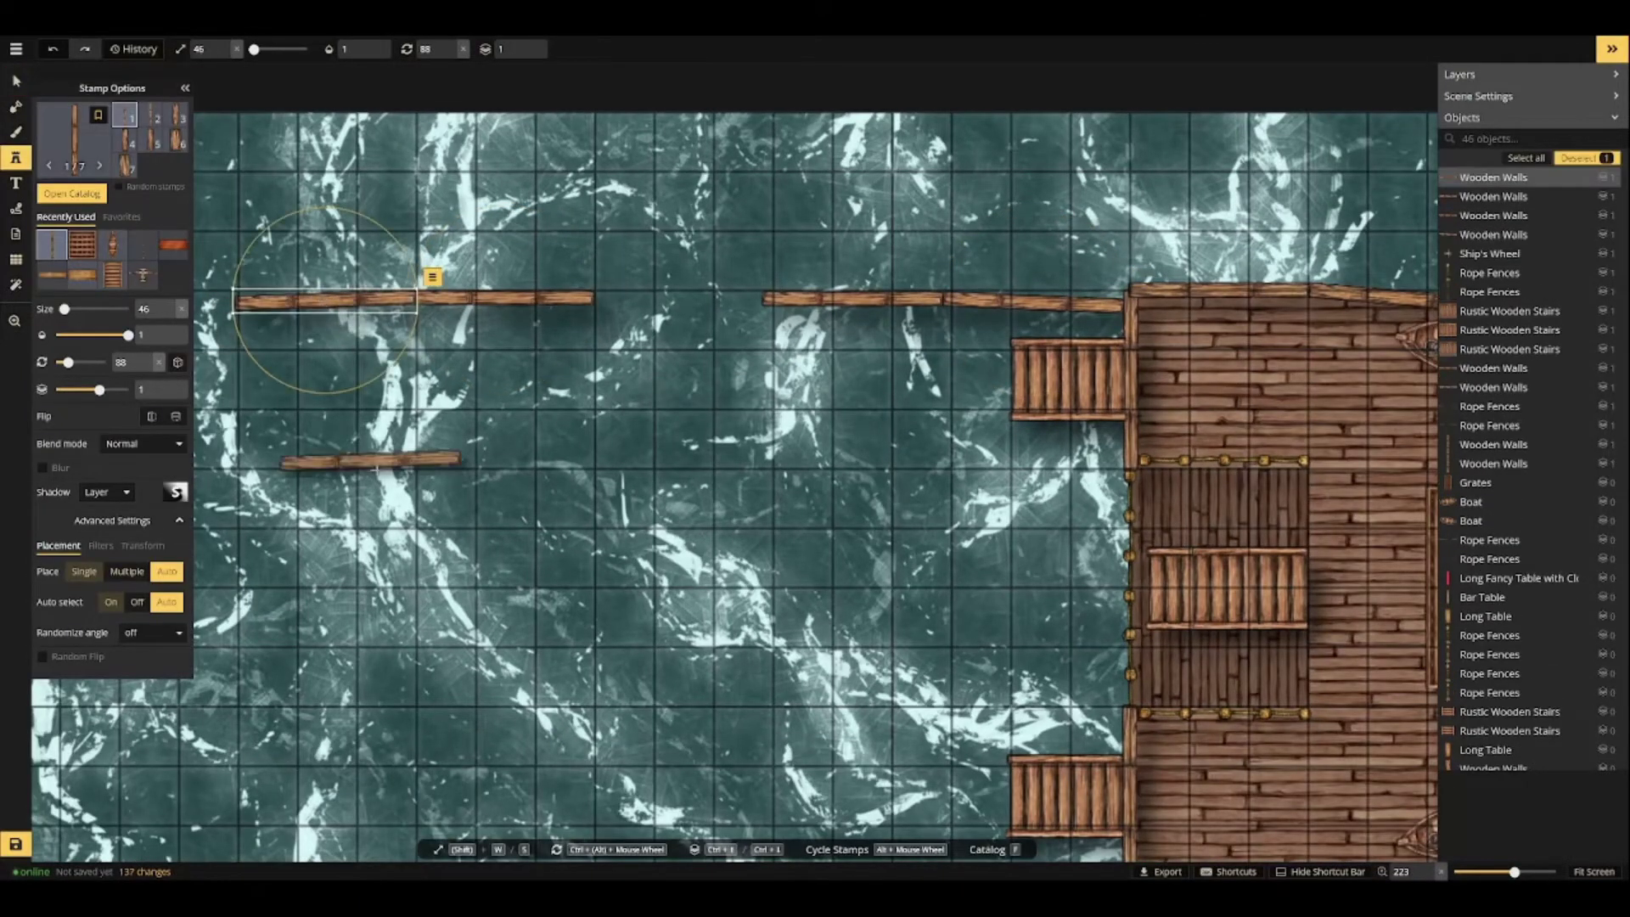
Mirror the wall row along the lower hull side with four Wooden Walls rotated 88, 90, 90 and 92 degrees, keeping the same opening.
{"action": "scroll", "coordinate": [377, 468], "scroll_direction": "down", "scroll_amount": 6}
{"action": "scroll", "coordinate": [733, 682], "scroll_direction": "up", "scroll_amount": 4}
{"action": "left_click", "coordinate": [735, 679]}
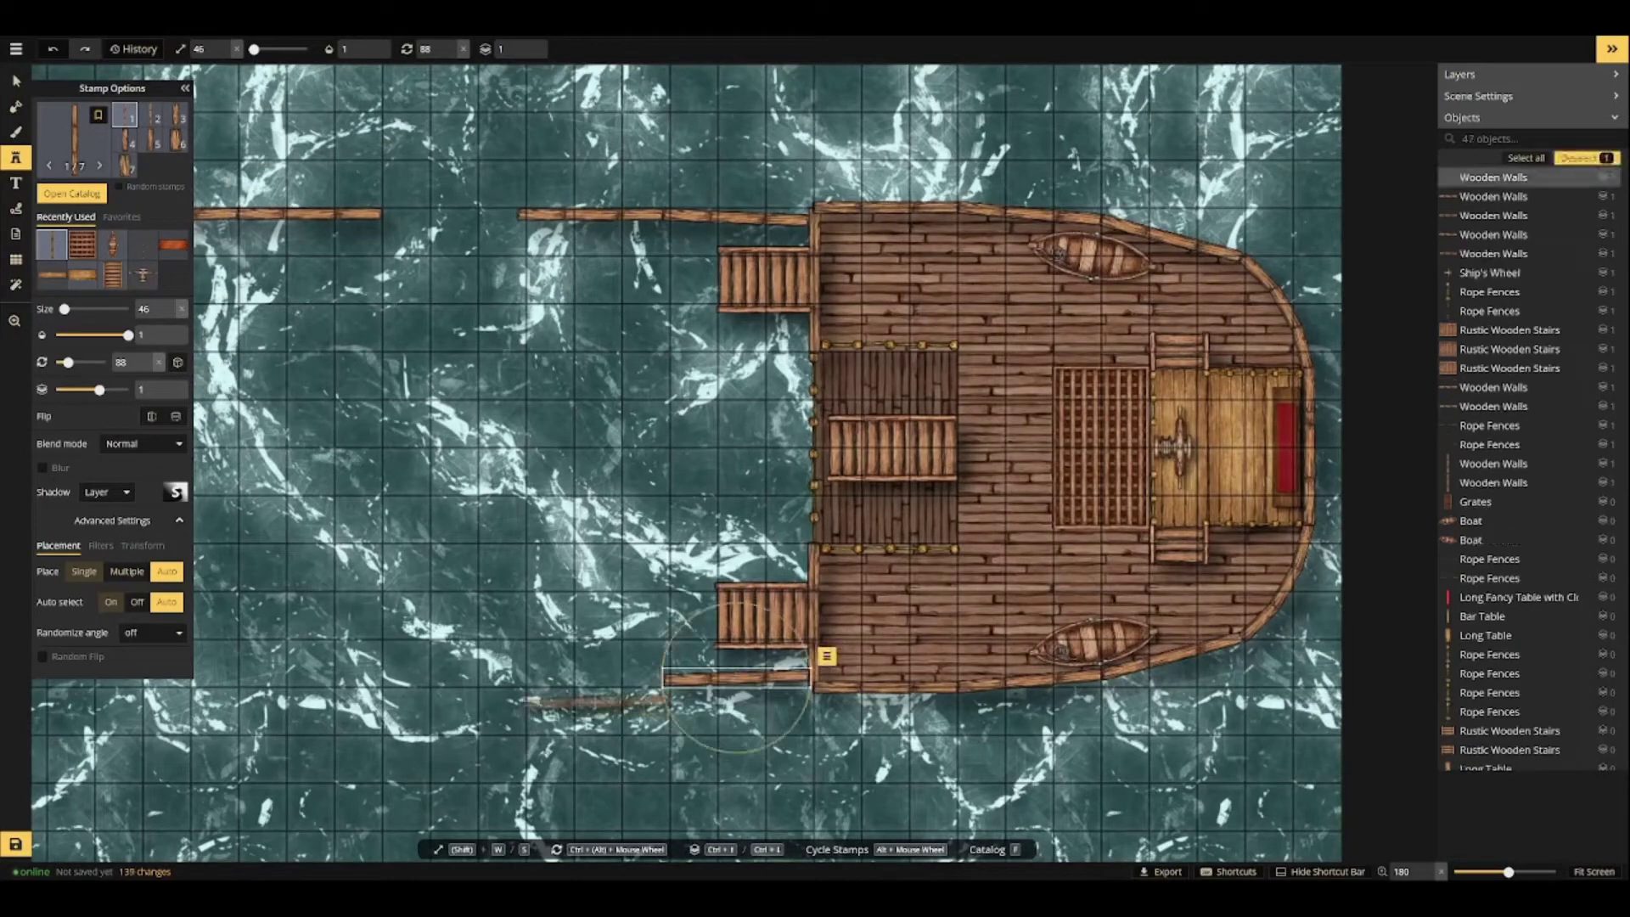
{"action": "left_click", "coordinate": [591, 679]}
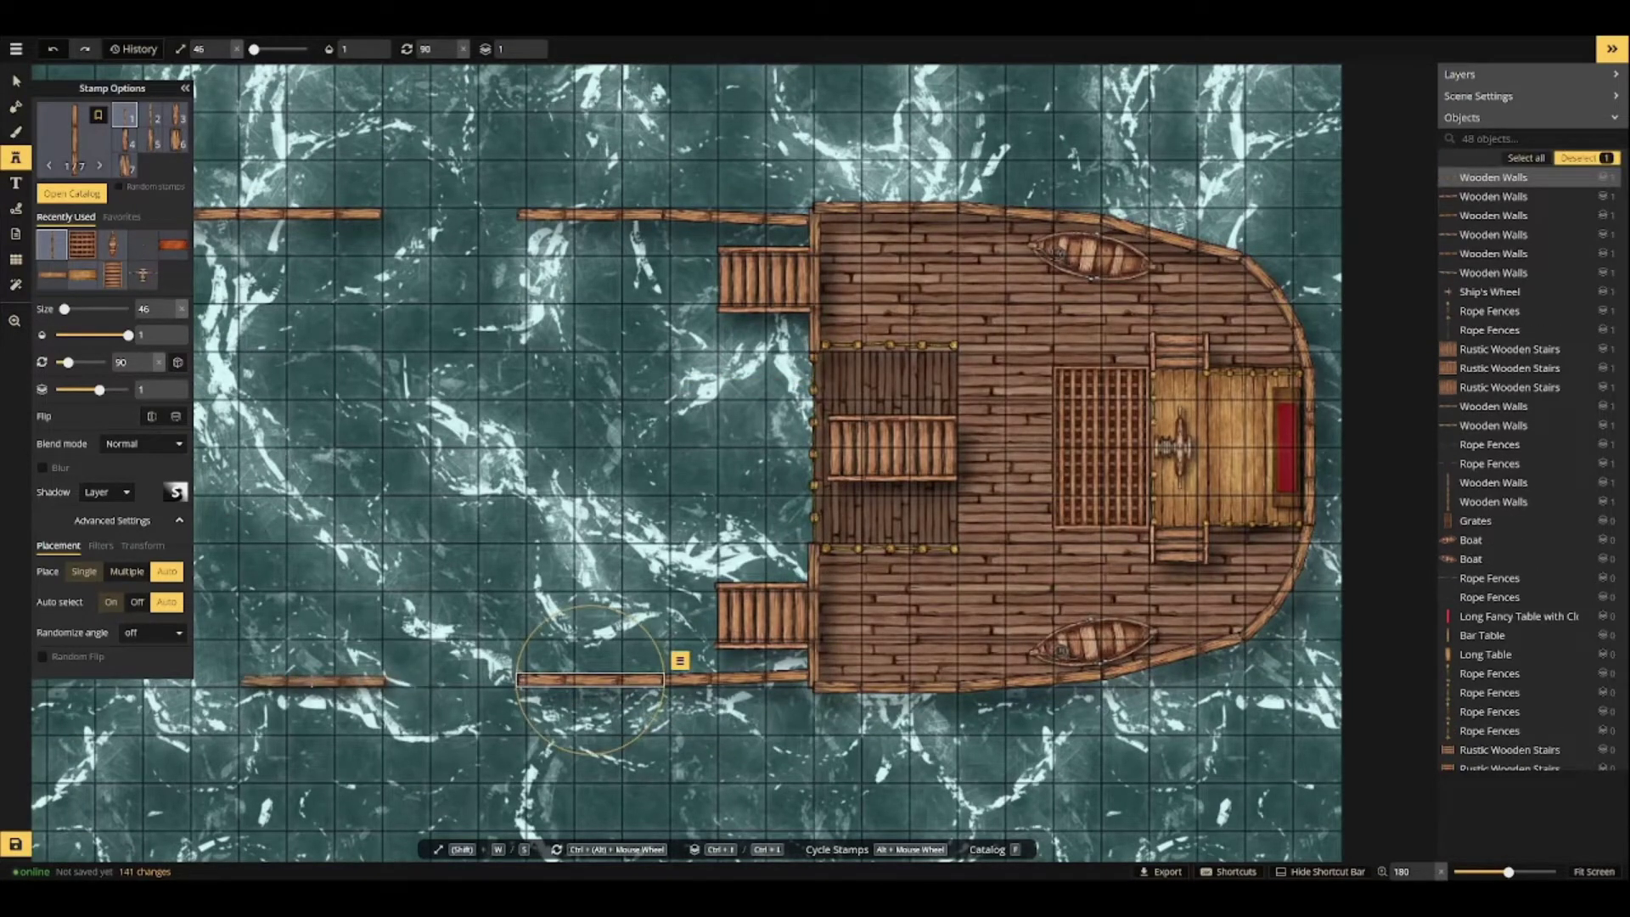
{"action": "left_click", "coordinate": [311, 680]}
{"action": "left_click_drag", "start_coordinate": [263, 580], "coordinate": [616, 575]}
{"action": "scroll", "coordinate": [519, 675], "scroll_direction": "up", "scroll_amount": 2}
{"action": "left_click", "coordinate": [519, 673]}
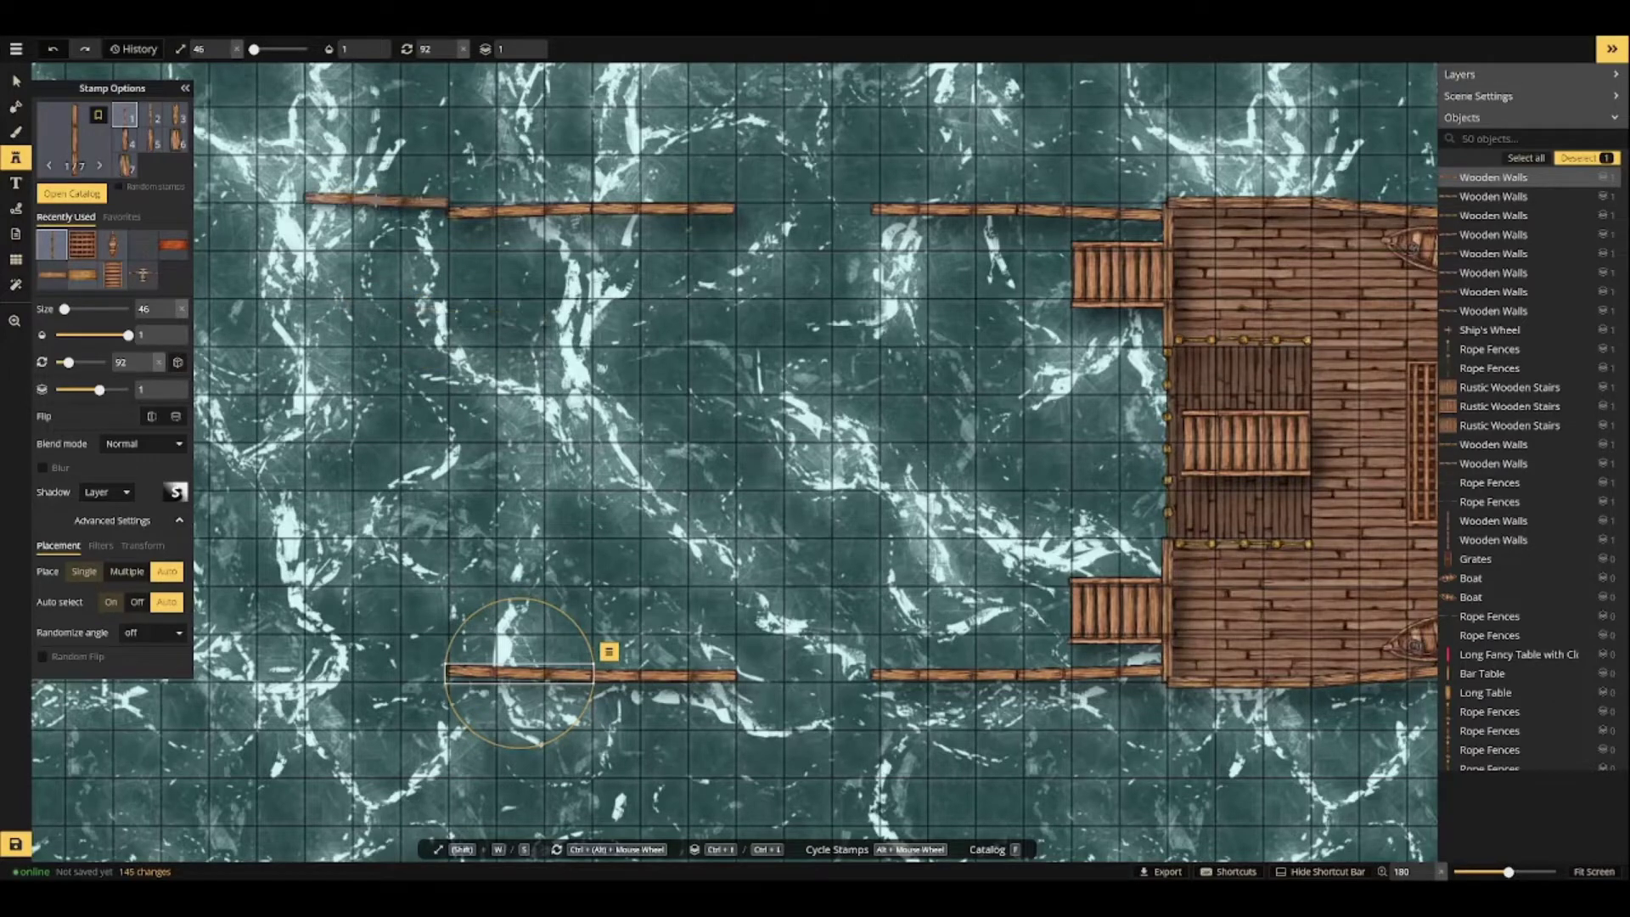
{"action": "key", "text": "Escape"}
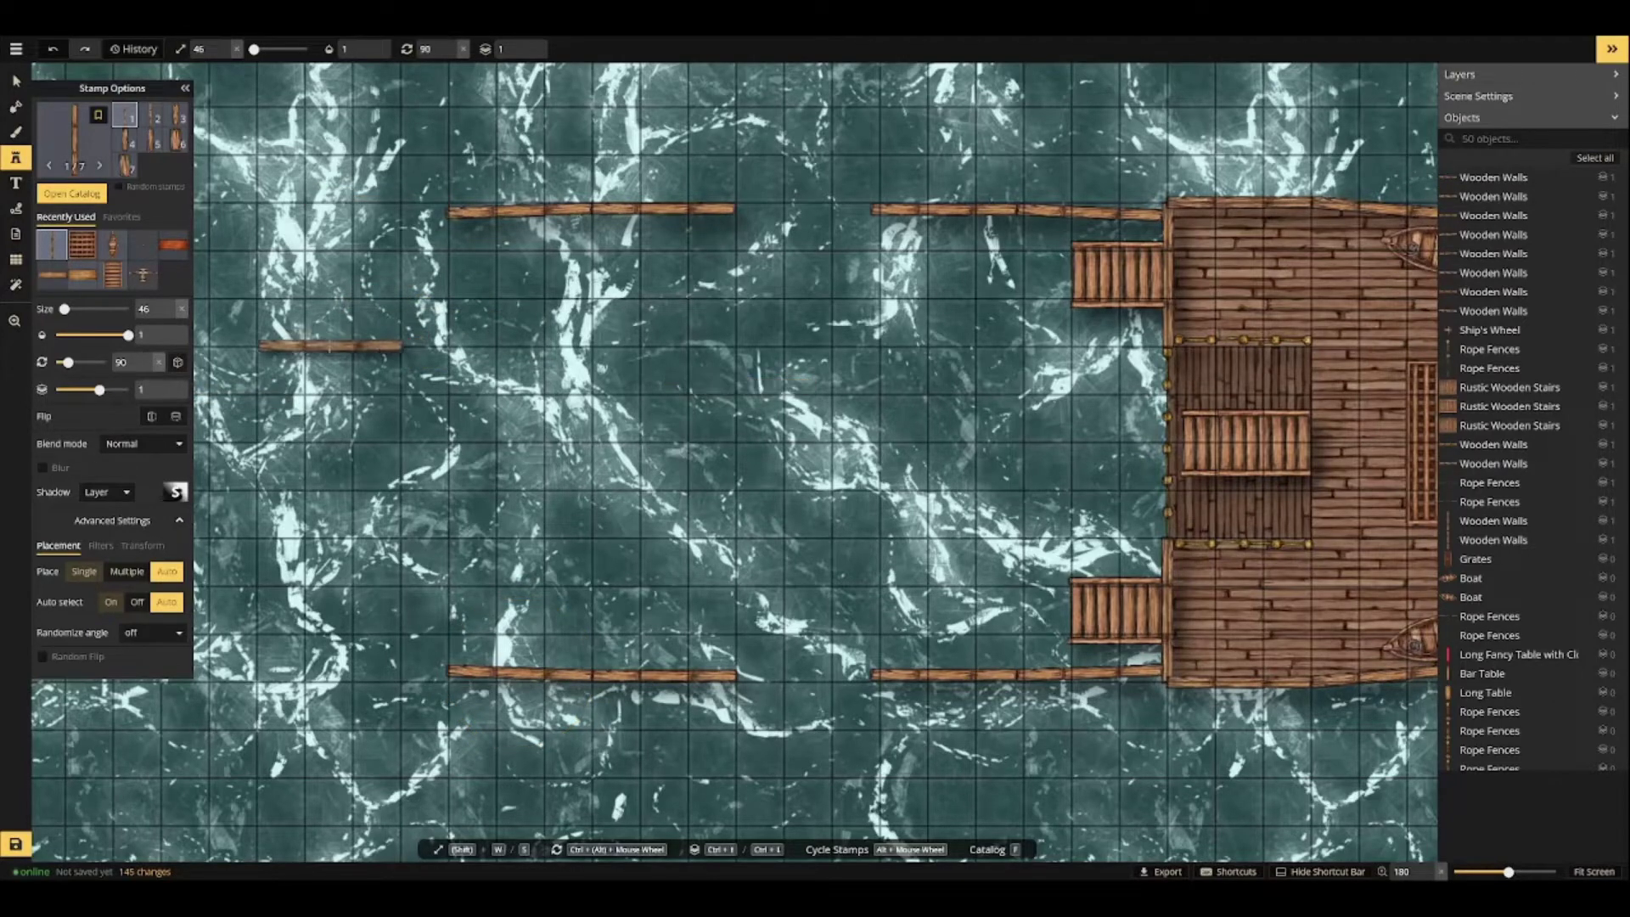
Curve the upper side of the bow inward with four joined Wooden Walls, stepping their rotation from 90 down to 45 degrees.
{"action": "left_click_drag", "start_coordinate": [332, 345], "coordinate": [661, 382]}
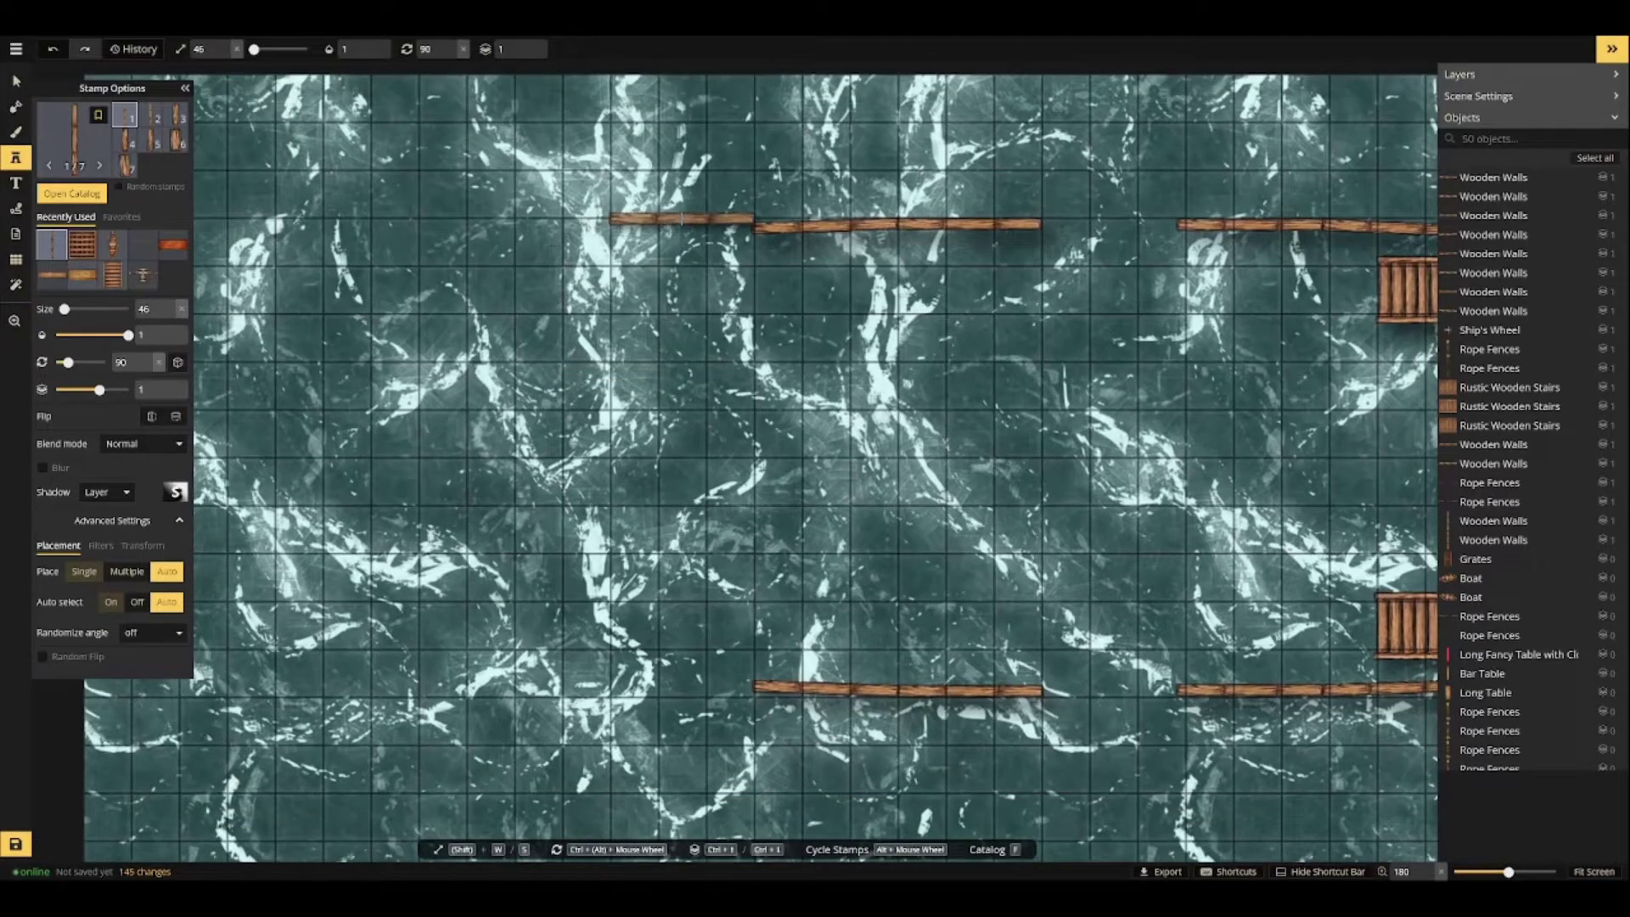
{"action": "left_click", "coordinate": [682, 218]}
{"action": "scroll", "coordinate": [641, 229], "scroll_direction": "down", "scroll_amount": 1}
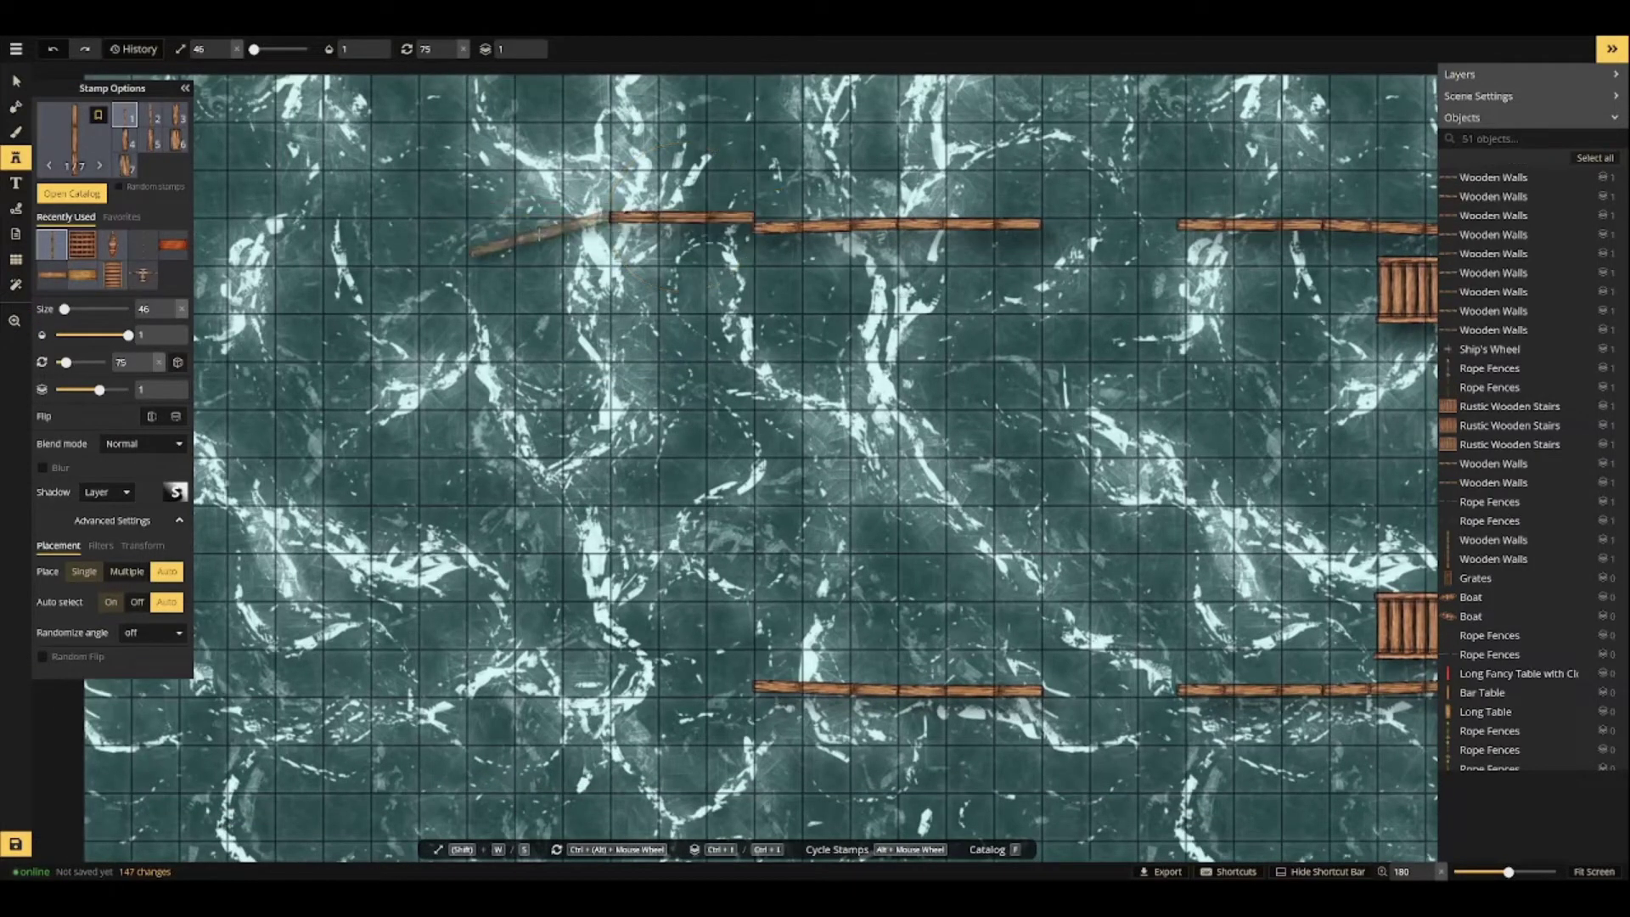
{"action": "left_click", "coordinate": [538, 234]}
{"action": "scroll", "coordinate": [385, 286], "scroll_direction": "down", "scroll_amount": 1}
{"action": "left_click", "coordinate": [406, 287]}
{"action": "scroll", "coordinate": [293, 373], "scroll_direction": "down", "scroll_amount": 1}
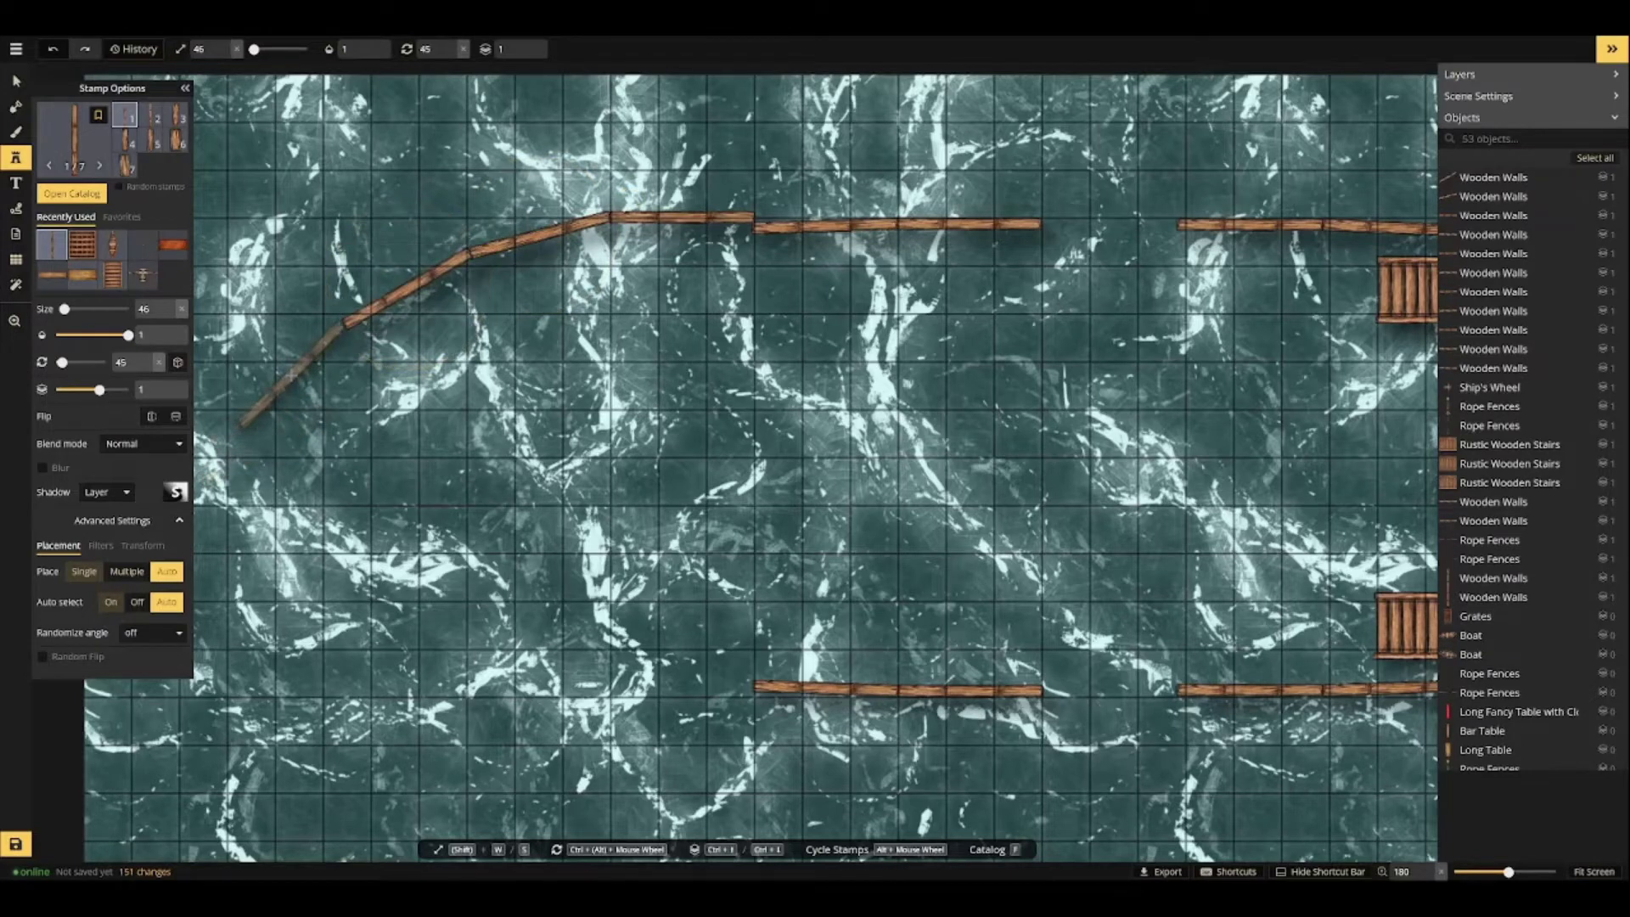
{"action": "left_click", "coordinate": [293, 373]}
Curve the lower side of the bow inward with four joined Wooden Walls, stepping their rotation from 90 up to 135 degrees.
{"action": "scroll", "coordinate": [671, 692], "scroll_direction": "up", "scroll_amount": 3}
{"action": "left_click", "coordinate": [680, 694]}
{"action": "scroll", "coordinate": [622, 700], "scroll_direction": "up", "scroll_amount": 1}
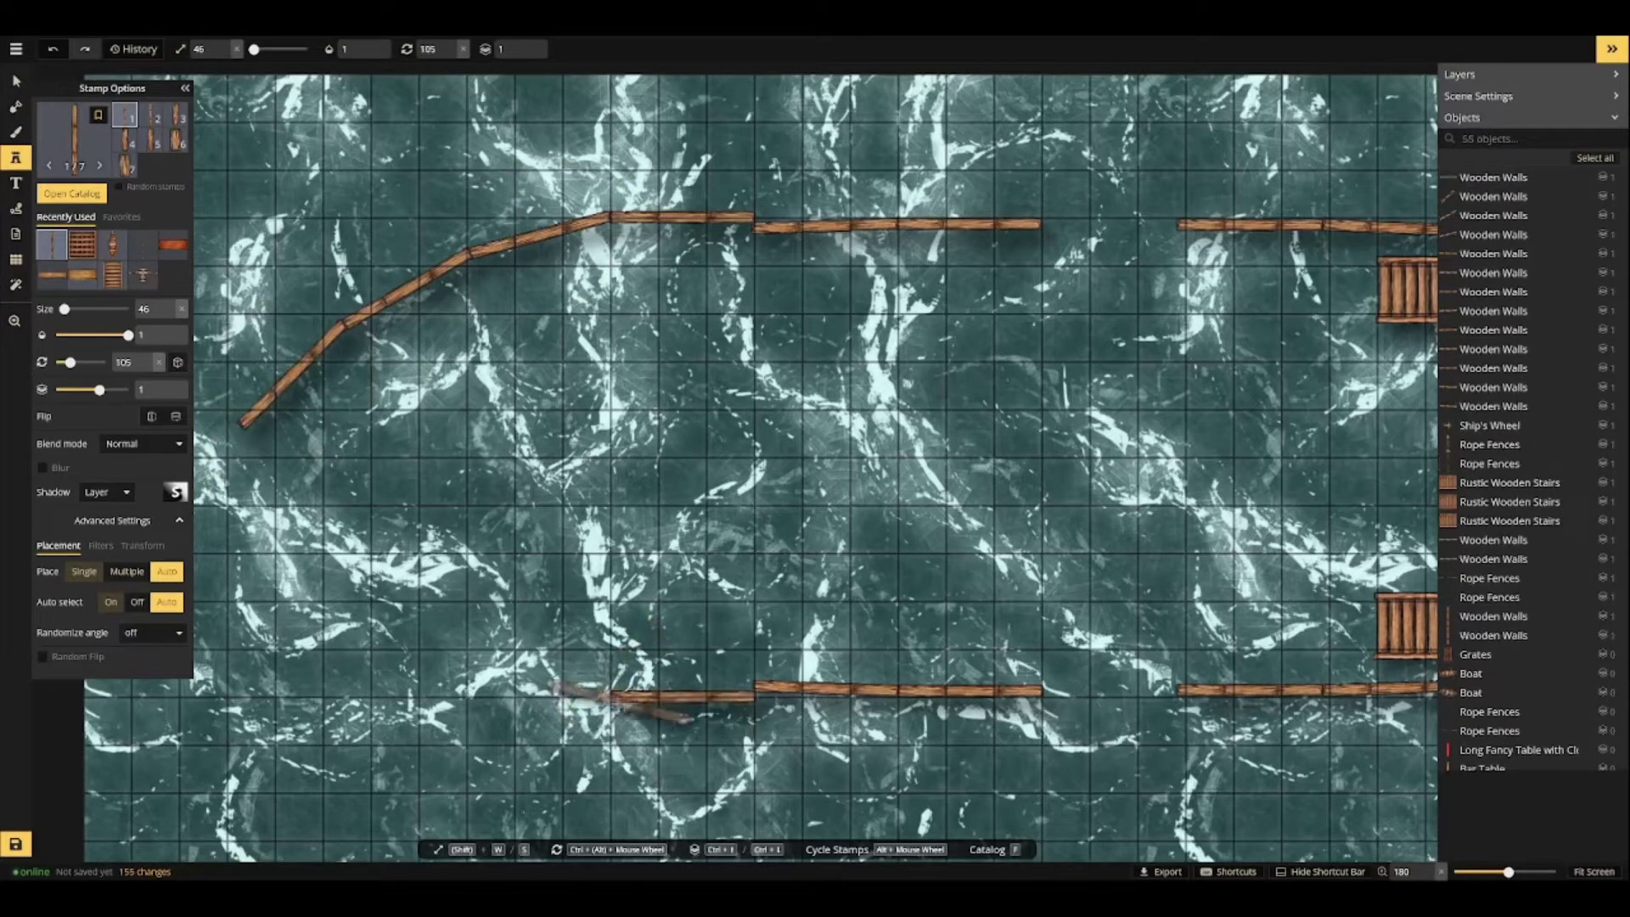
{"action": "left_click", "coordinate": [540, 676]}
{"action": "scroll", "coordinate": [405, 625], "scroll_direction": "up", "scroll_amount": 1}
{"action": "left_click", "coordinate": [407, 624]}
{"action": "scroll", "coordinate": [296, 537], "scroll_direction": "up", "scroll_amount": 1}
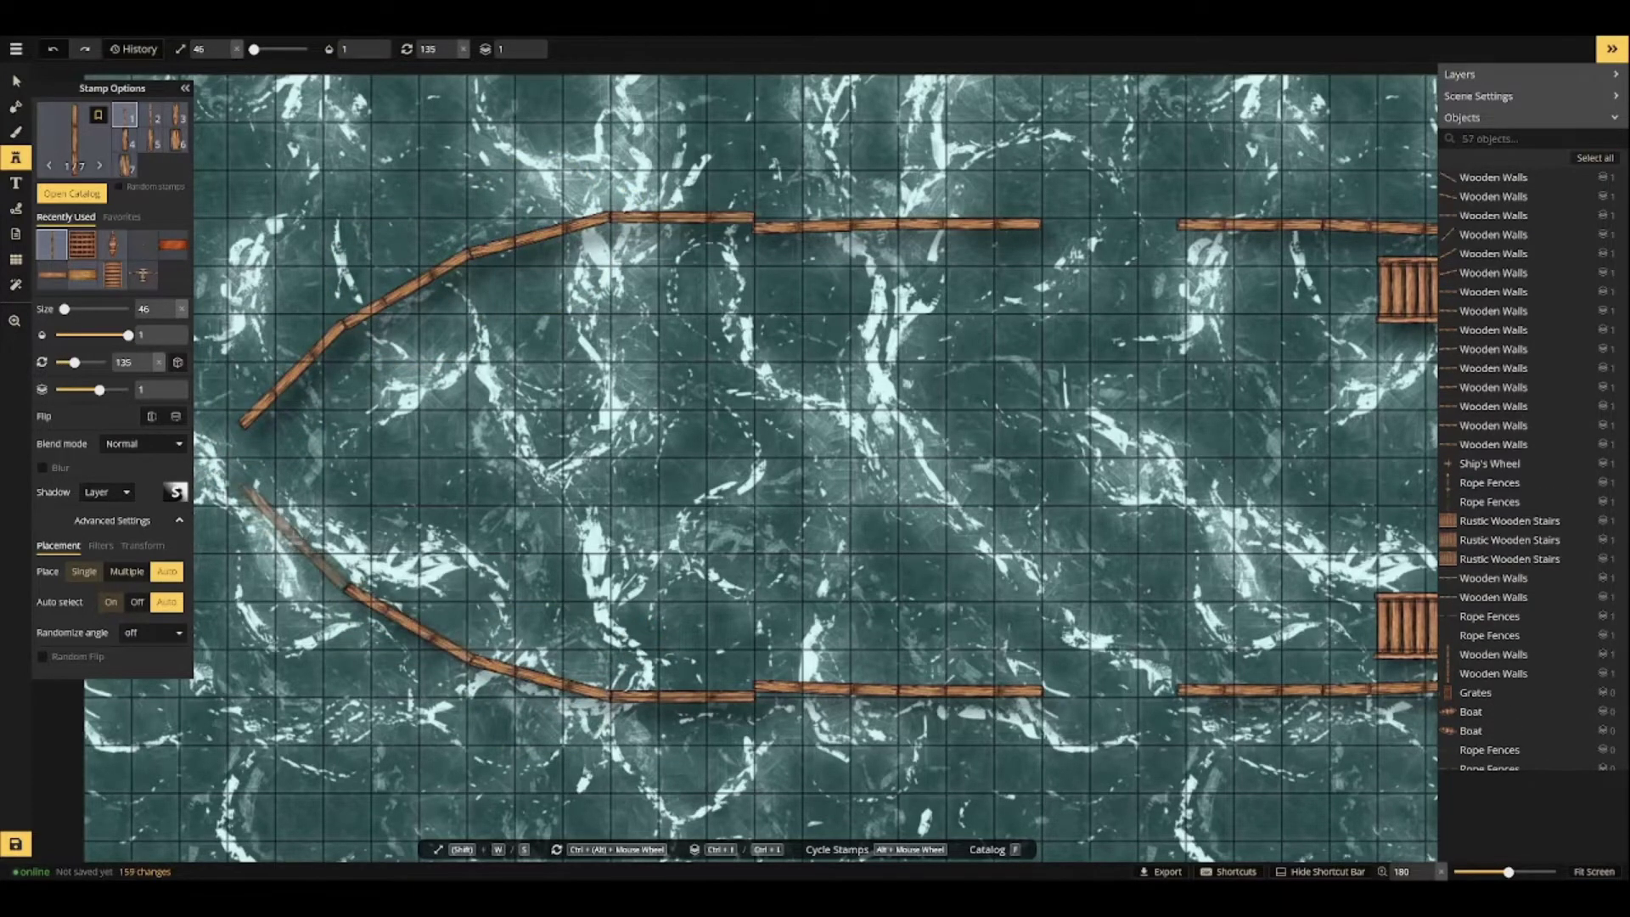
{"action": "left_click", "coordinate": [295, 536]}
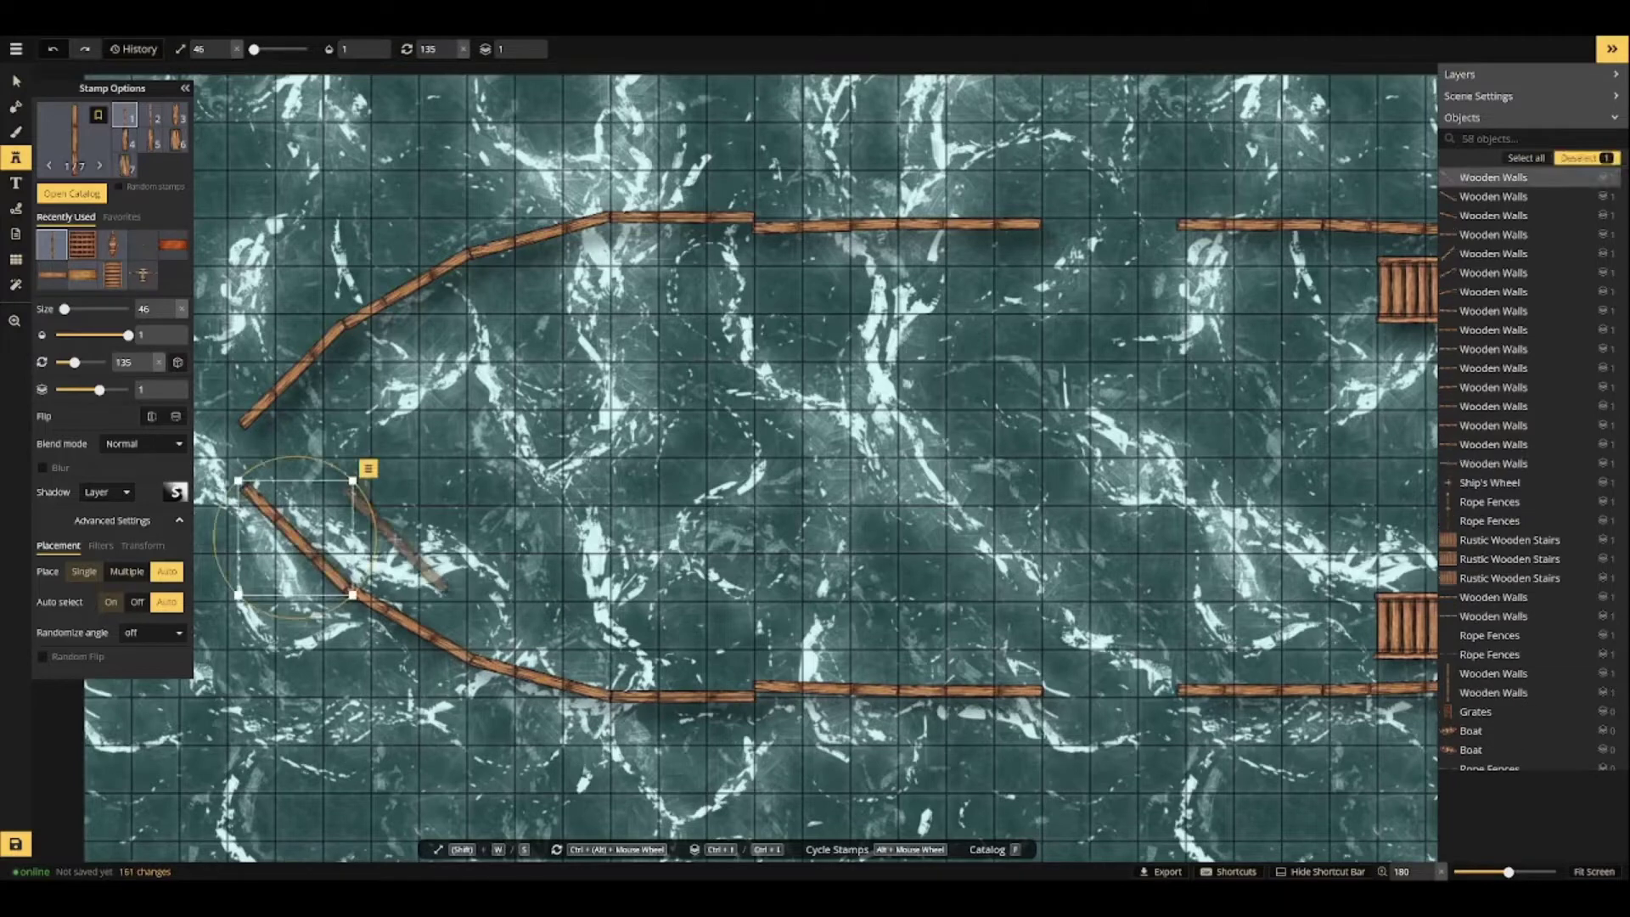
Close the bow tip with two short Wooden Walls pieces of variant 5, rotated 135 and 45 degrees.
{"action": "left_click", "coordinate": [228, 472]}
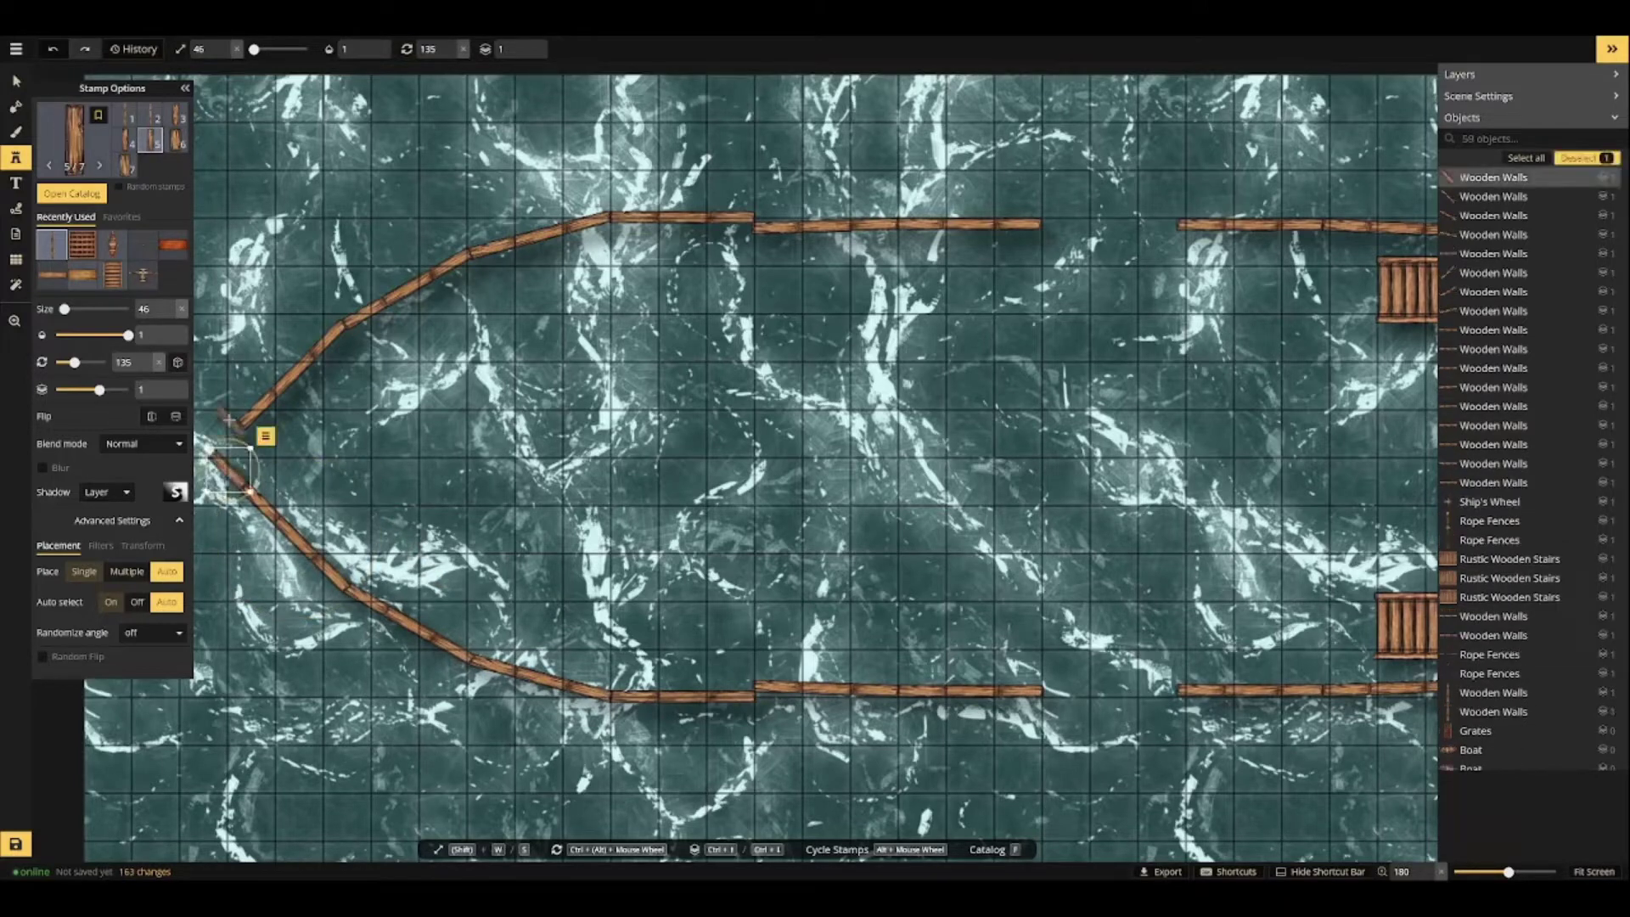
{"action": "scroll", "coordinate": [225, 443], "scroll_direction": "down", "scroll_amount": 6}
{"action": "left_click", "coordinate": [225, 439]}
{"action": "scroll", "coordinate": [532, 542], "scroll_direction": "down", "scroll_amount": 5}
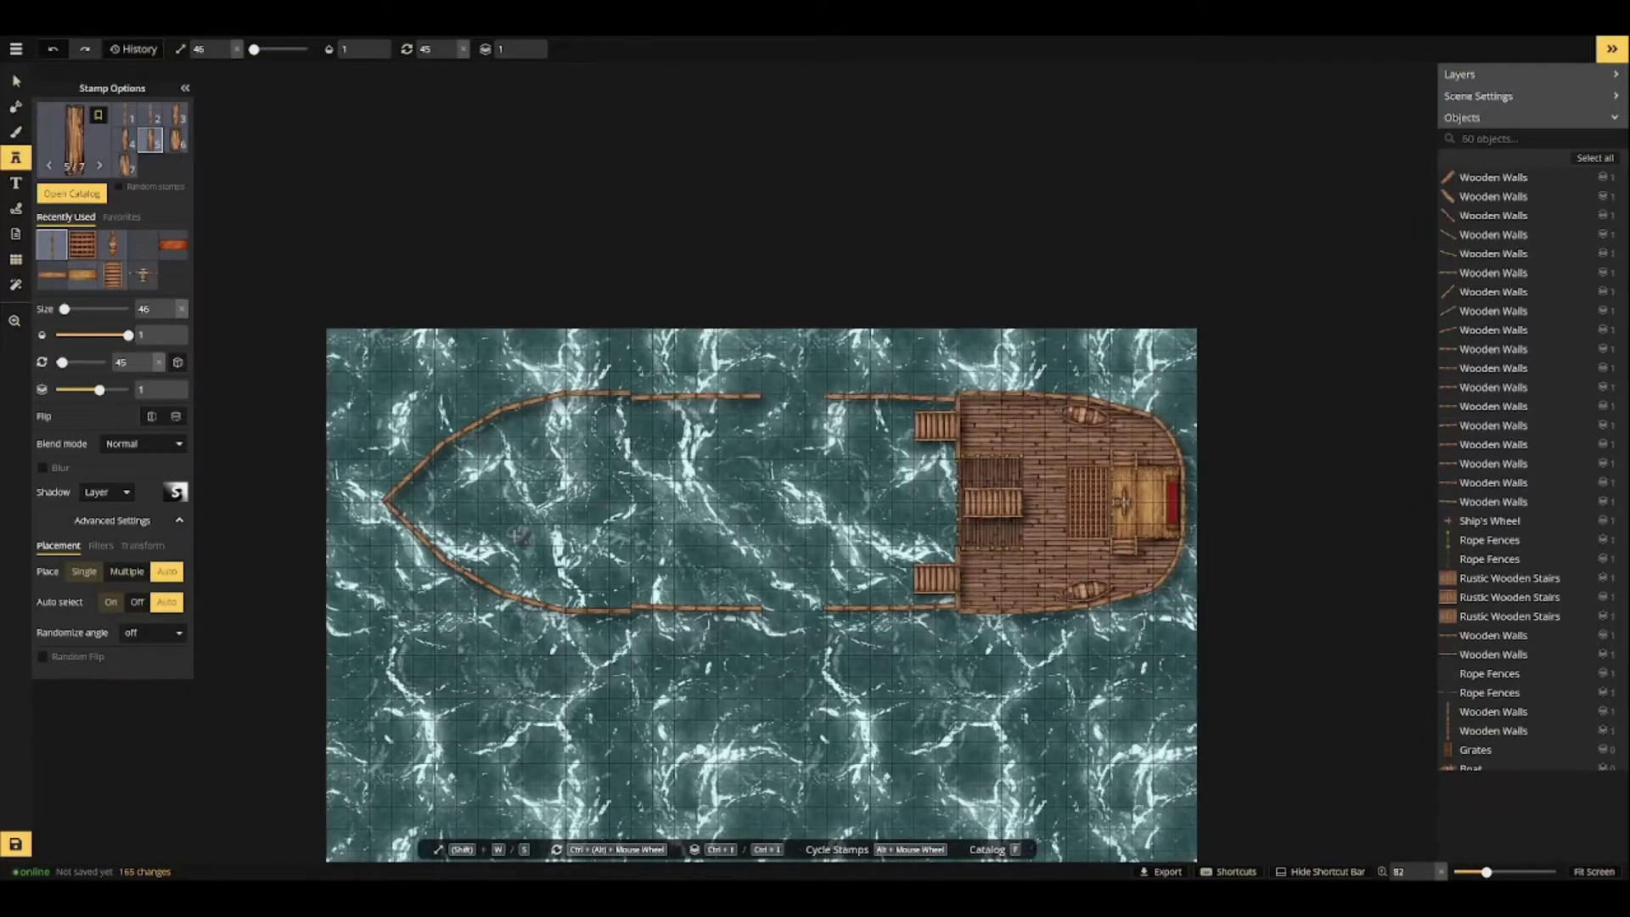
Build a wall across the ship behind the bow from long and short Wooden Walls pieces at 0 degrees rotation.
{"action": "scroll", "coordinate": [646, 449], "scroll_direction": "up", "scroll_amount": 6}
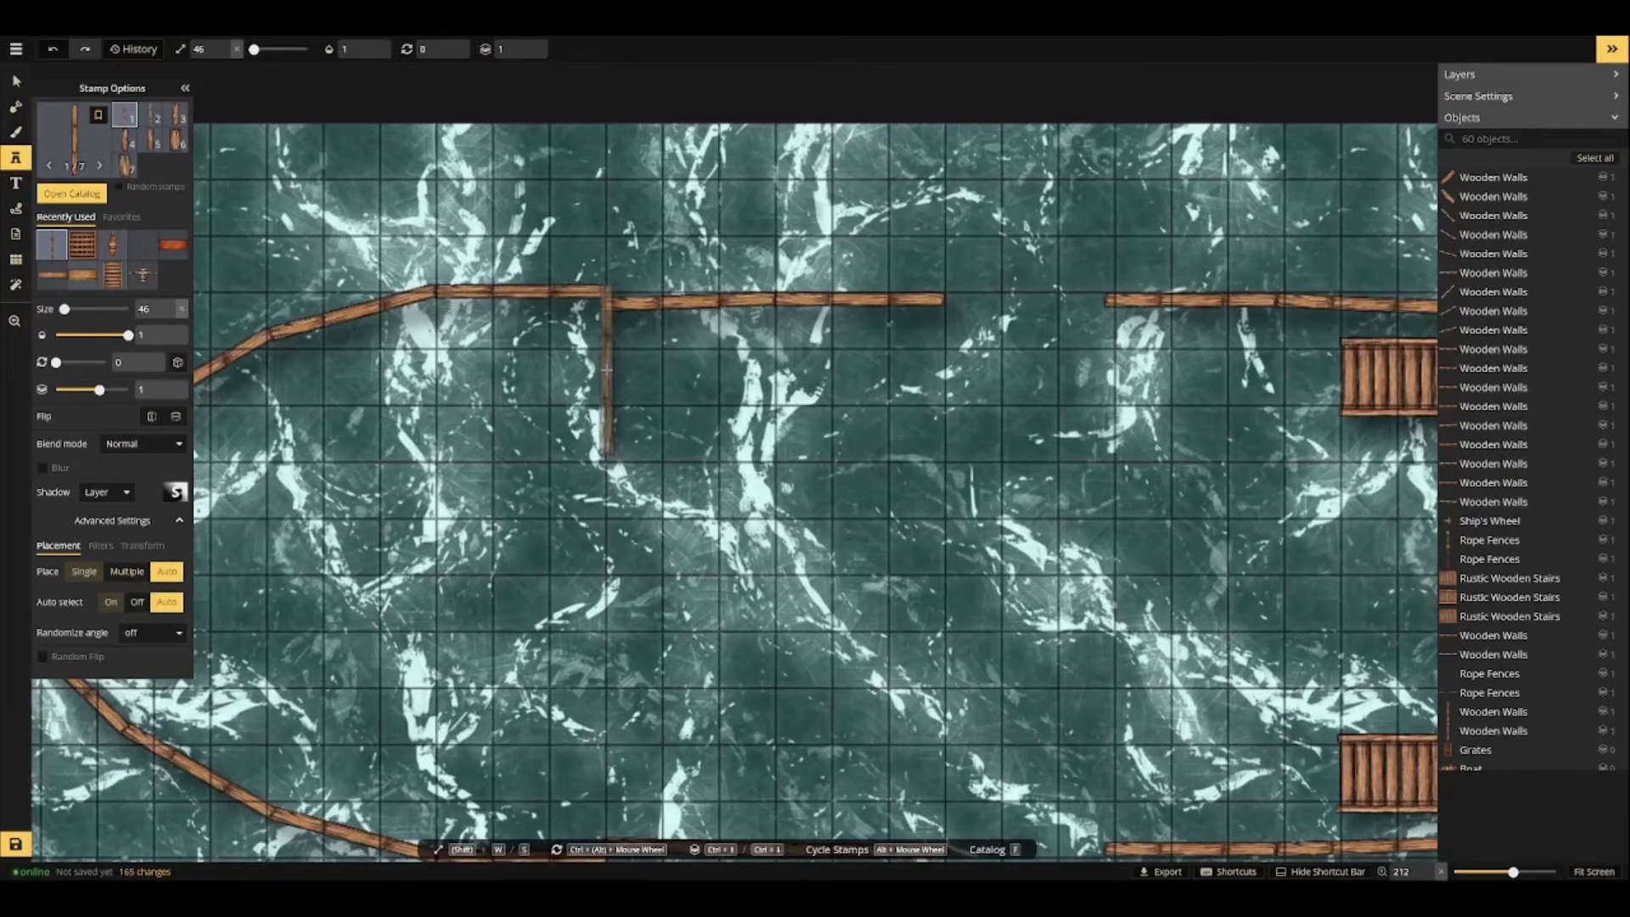
{"action": "left_click", "coordinate": [607, 369]}
{"action": "scroll", "coordinate": [607, 370], "scroll_direction": "down", "scroll_amount": 4}
{"action": "scroll", "coordinate": [618, 603], "scroll_direction": "up", "scroll_amount": 4}
{"action": "left_click", "coordinate": [620, 602]}
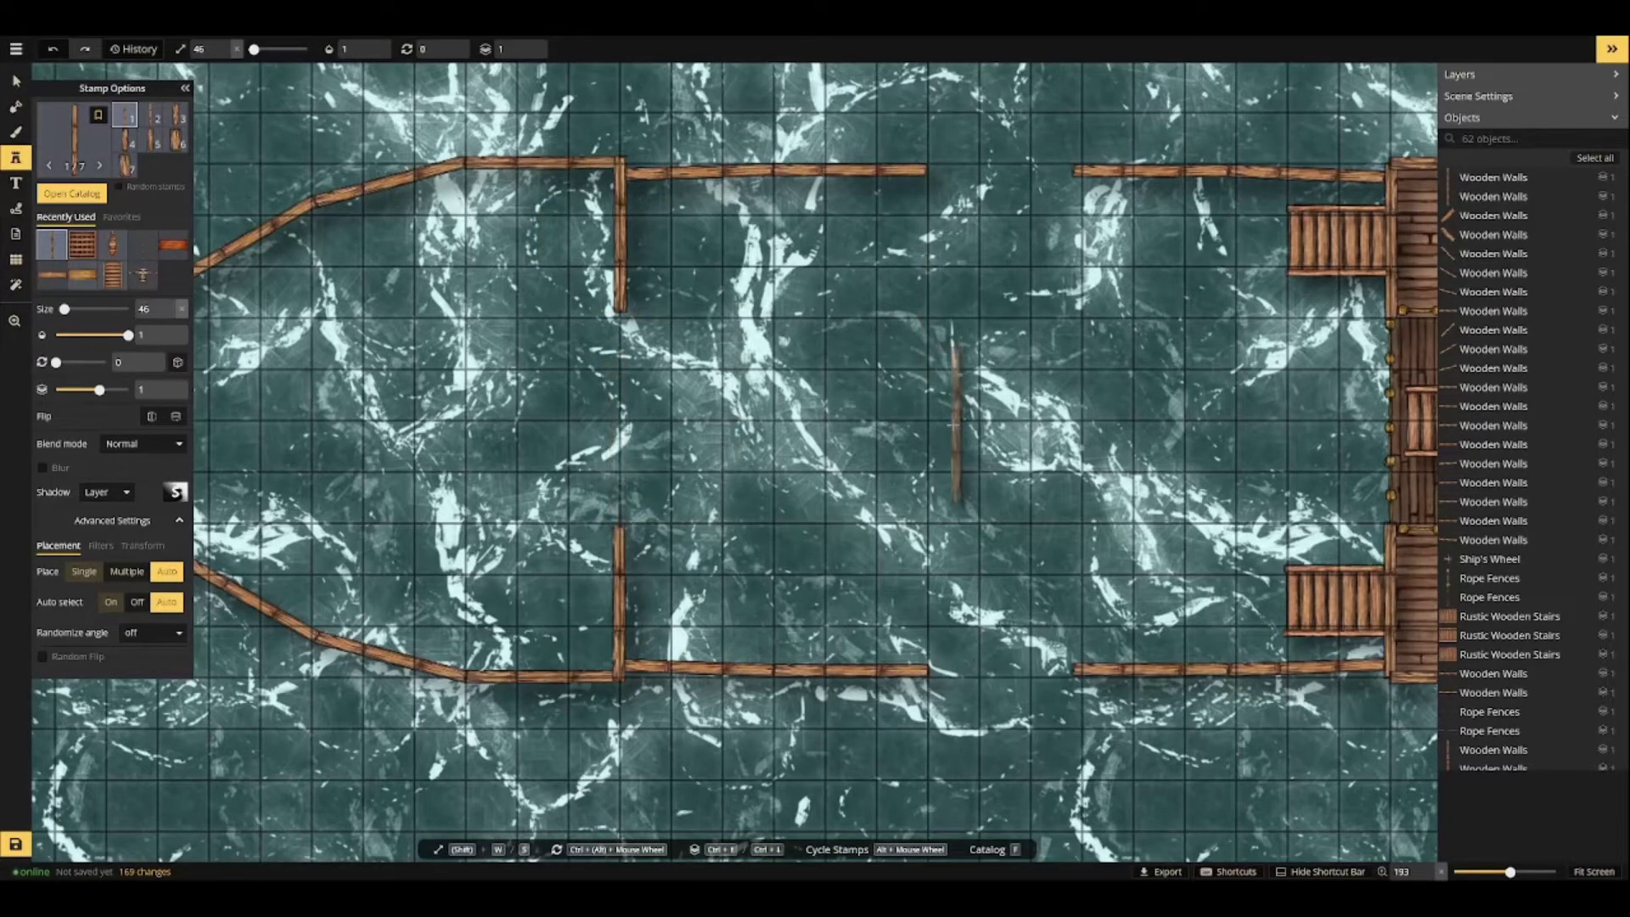
{"action": "left_click", "coordinate": [620, 387]}
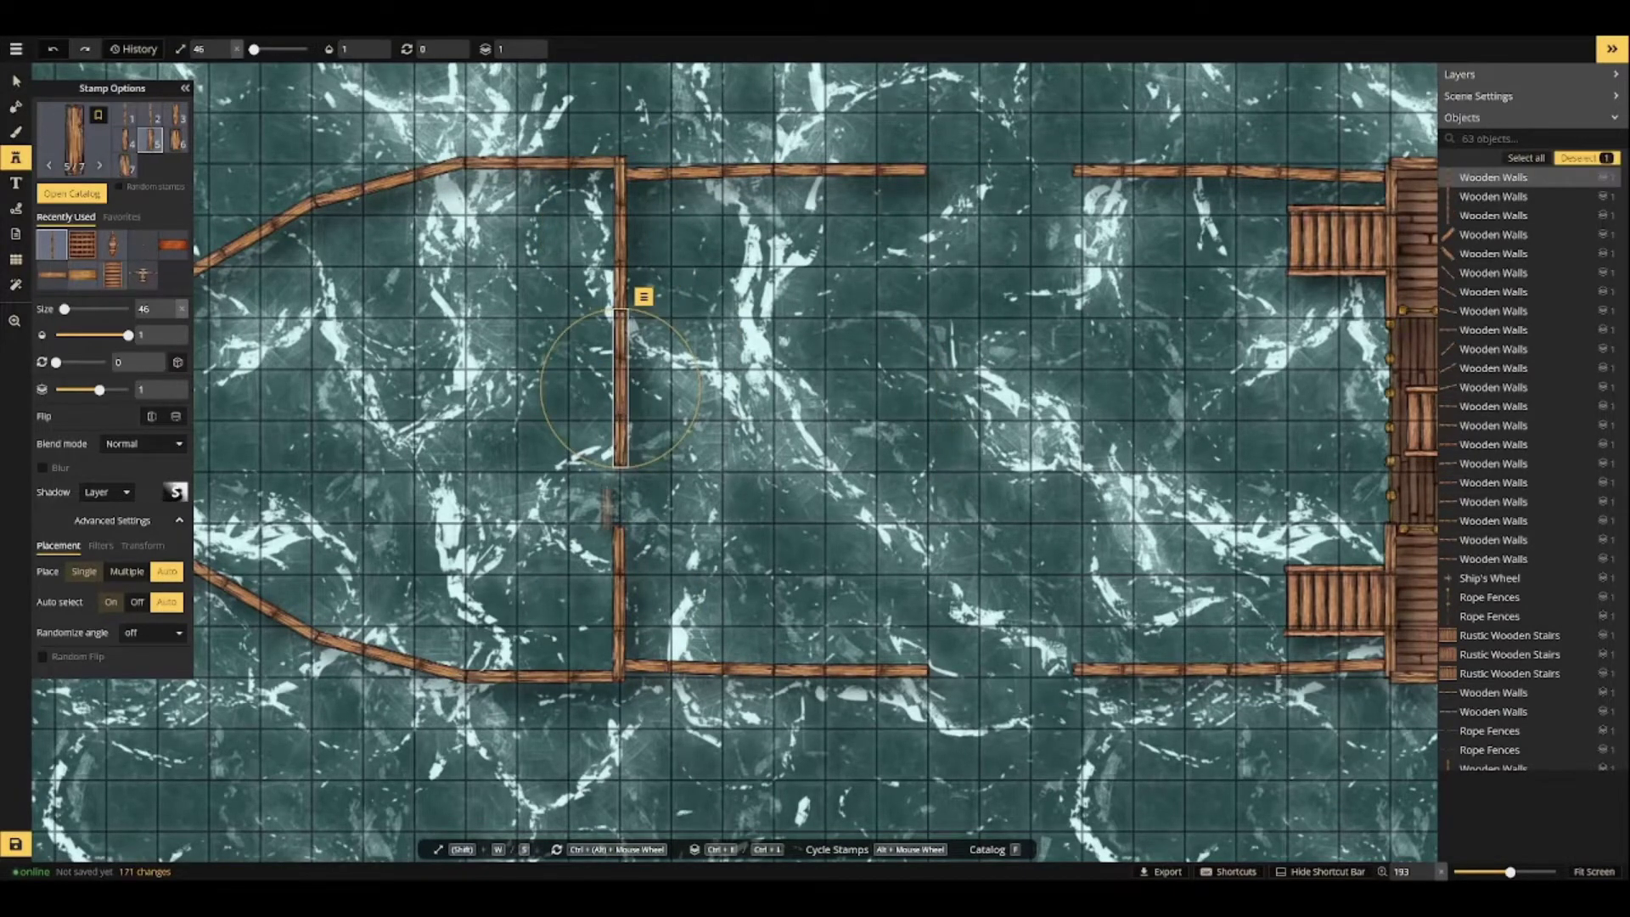
{"action": "left_click", "coordinate": [620, 480]}
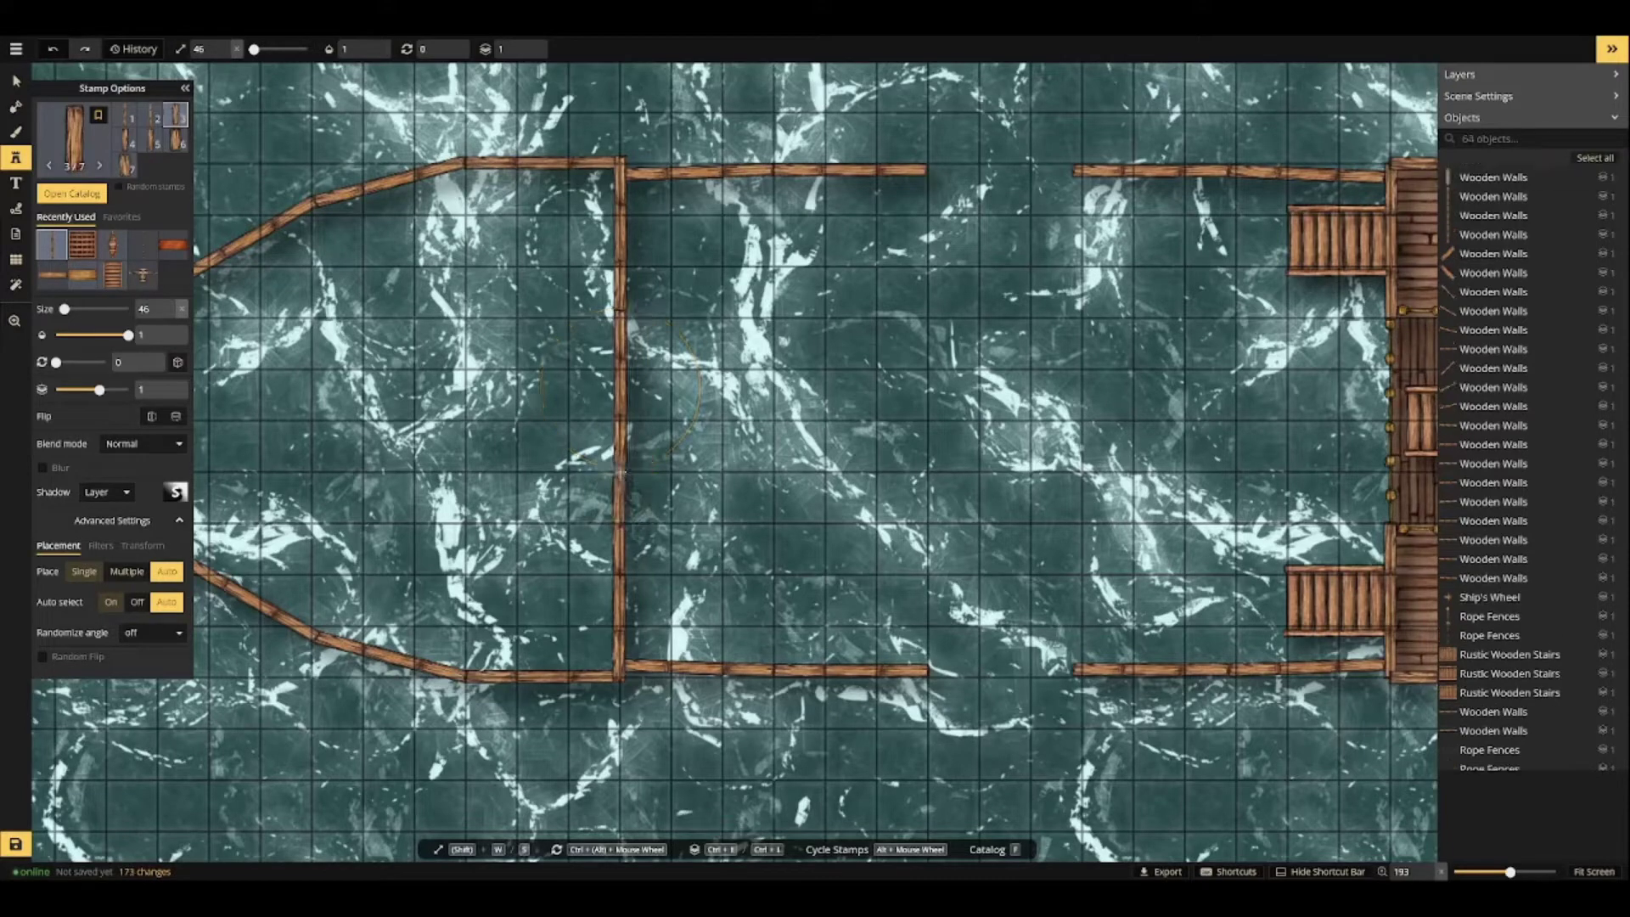
{"action": "left_click", "coordinate": [620, 472]}
Choose the Bowsprits stamp from the catalog's Ship set and place it at the bow tip, rotated 270 degrees.
{"action": "key", "text": "f"}
{"action": "scroll", "coordinate": [1059, 600], "scroll_direction": "down", "scroll_amount": 5}
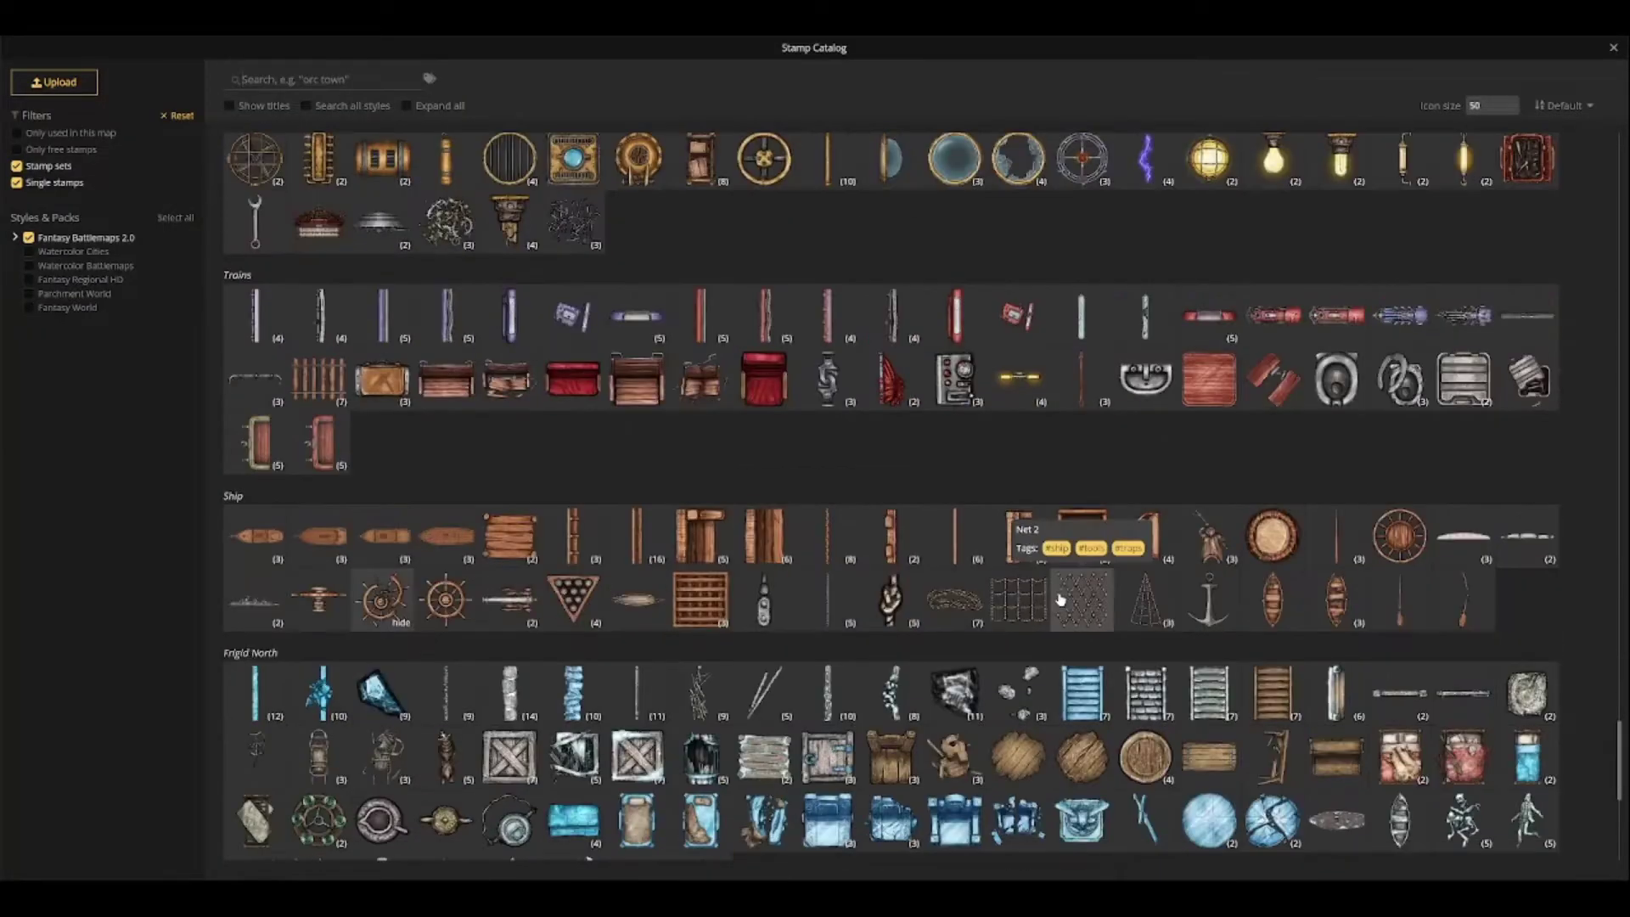
{"action": "left_click", "coordinate": [1337, 534]}
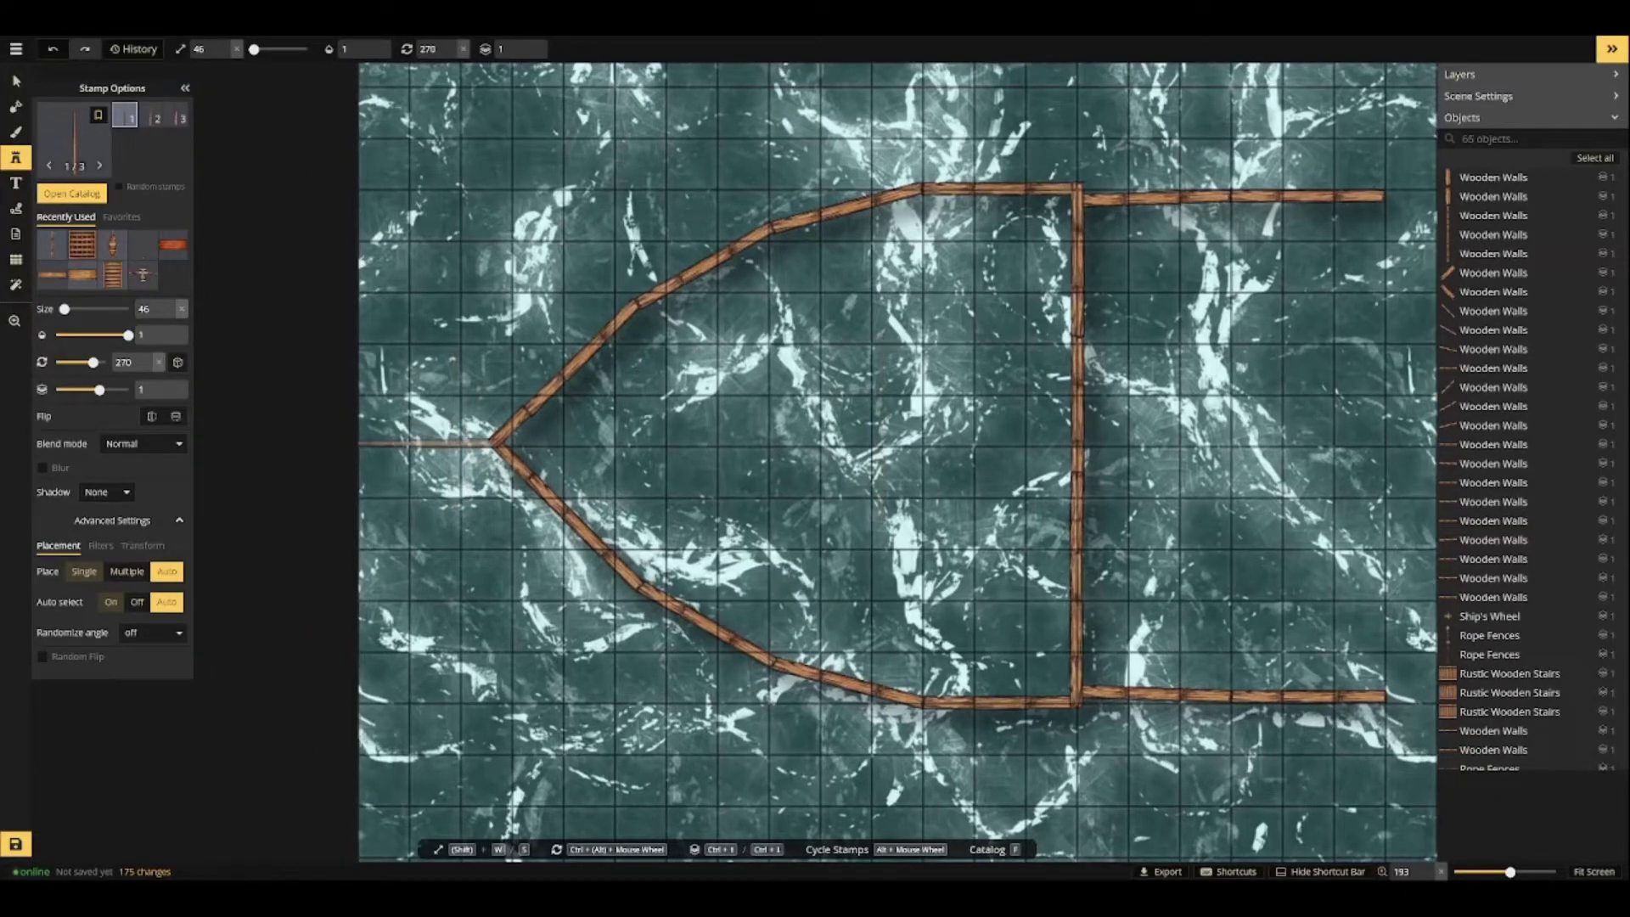
{"action": "left_click", "coordinate": [427, 444]}
{"action": "scroll", "coordinate": [501, 630], "scroll_direction": "down", "scroll_amount": 5}
Narrow the hull's side openings by extending the aft walls with short Wooden Walls pieces of variant 5, rotated 270 degrees.
{"action": "left_click", "coordinate": [82, 245]}
{"action": "scroll", "coordinate": [927, 428], "scroll_direction": "up", "scroll_amount": 5}
{"action": "scroll", "coordinate": [867, 510], "scroll_direction": "down", "scroll_amount": 3}
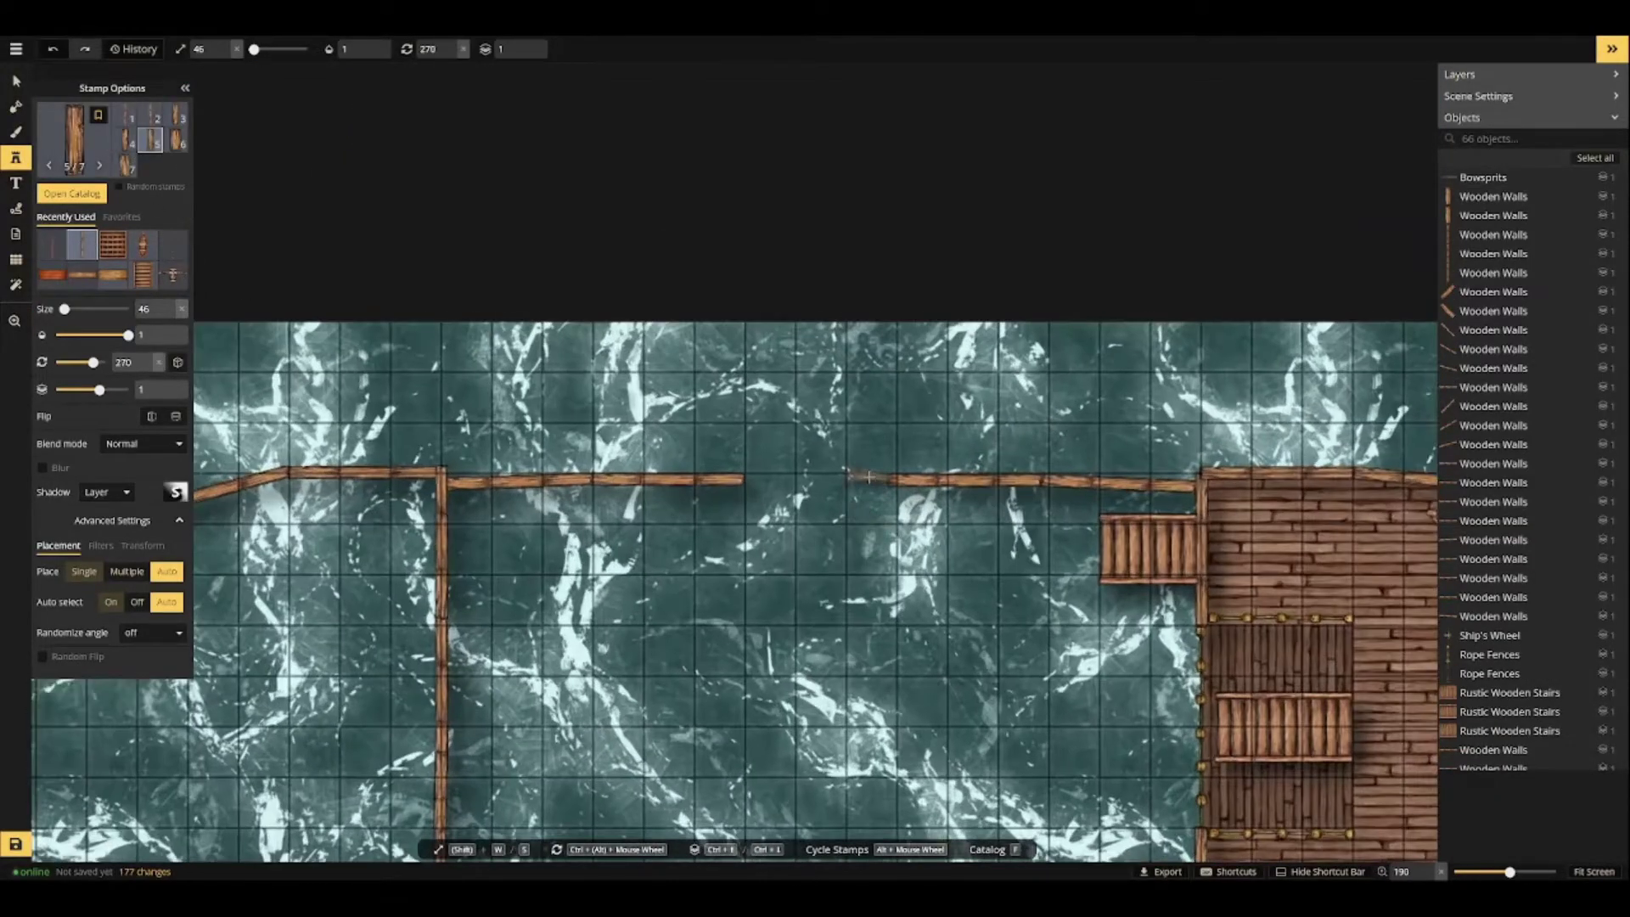
{"action": "left_click", "coordinate": [867, 479]}
{"action": "left_click_drag", "start_coordinate": [843, 633], "coordinate": [796, 297]}
Choose the Ship Railings stamp from the catalog's Ship set and place one at size 41, crosswise in the middle deck area.
{"action": "key", "text": "f"}
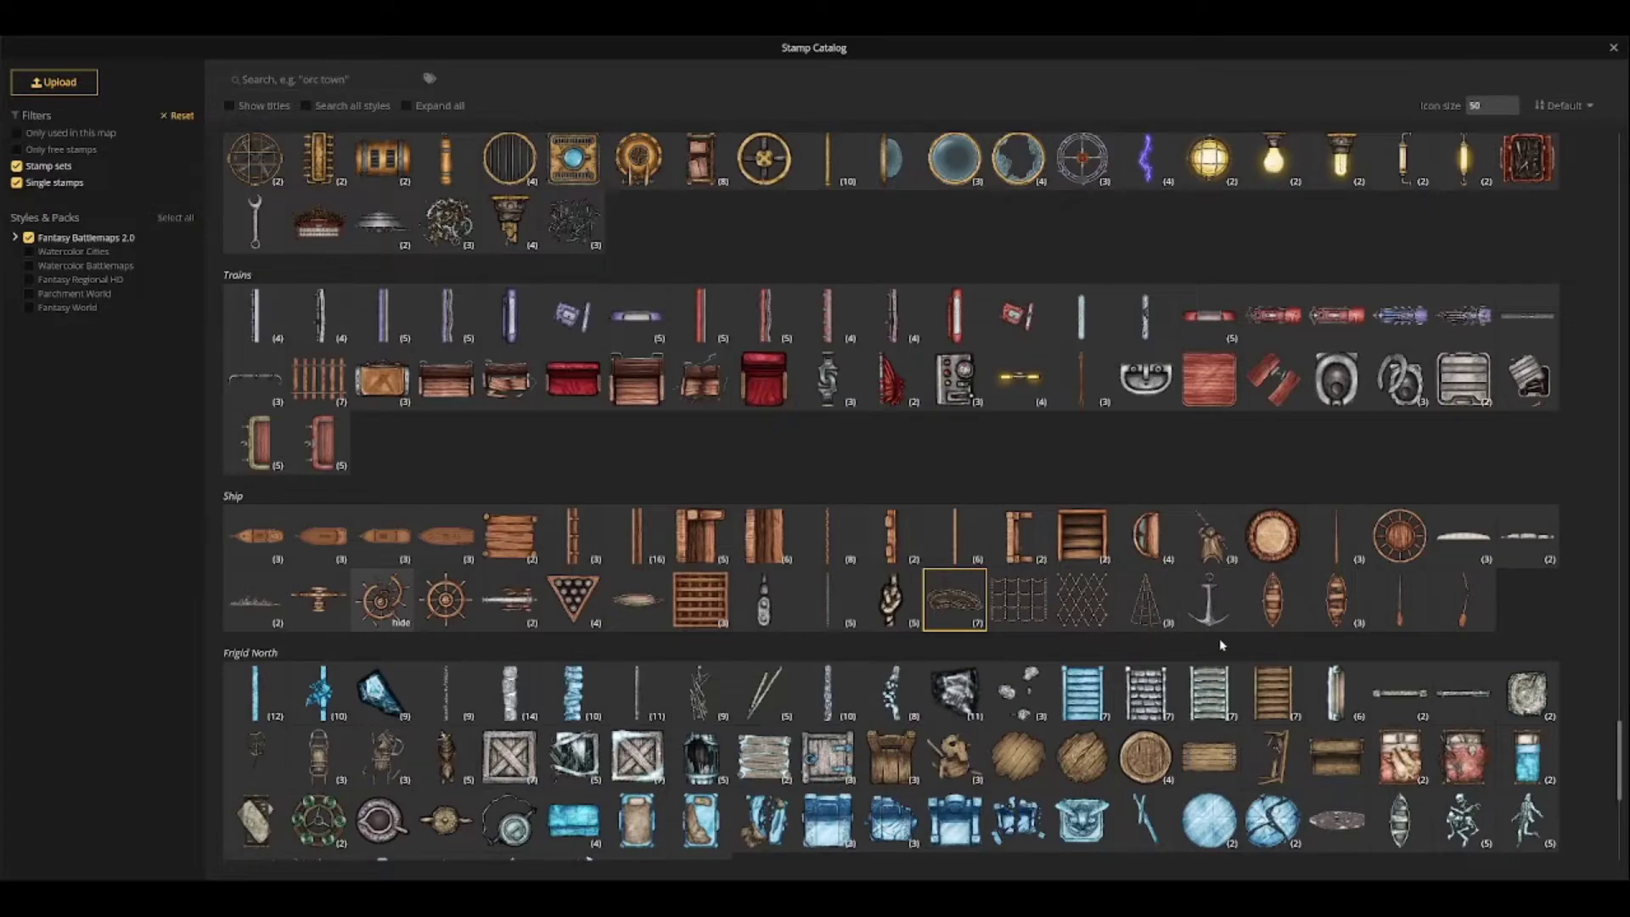
{"action": "left_click", "coordinate": [962, 544]}
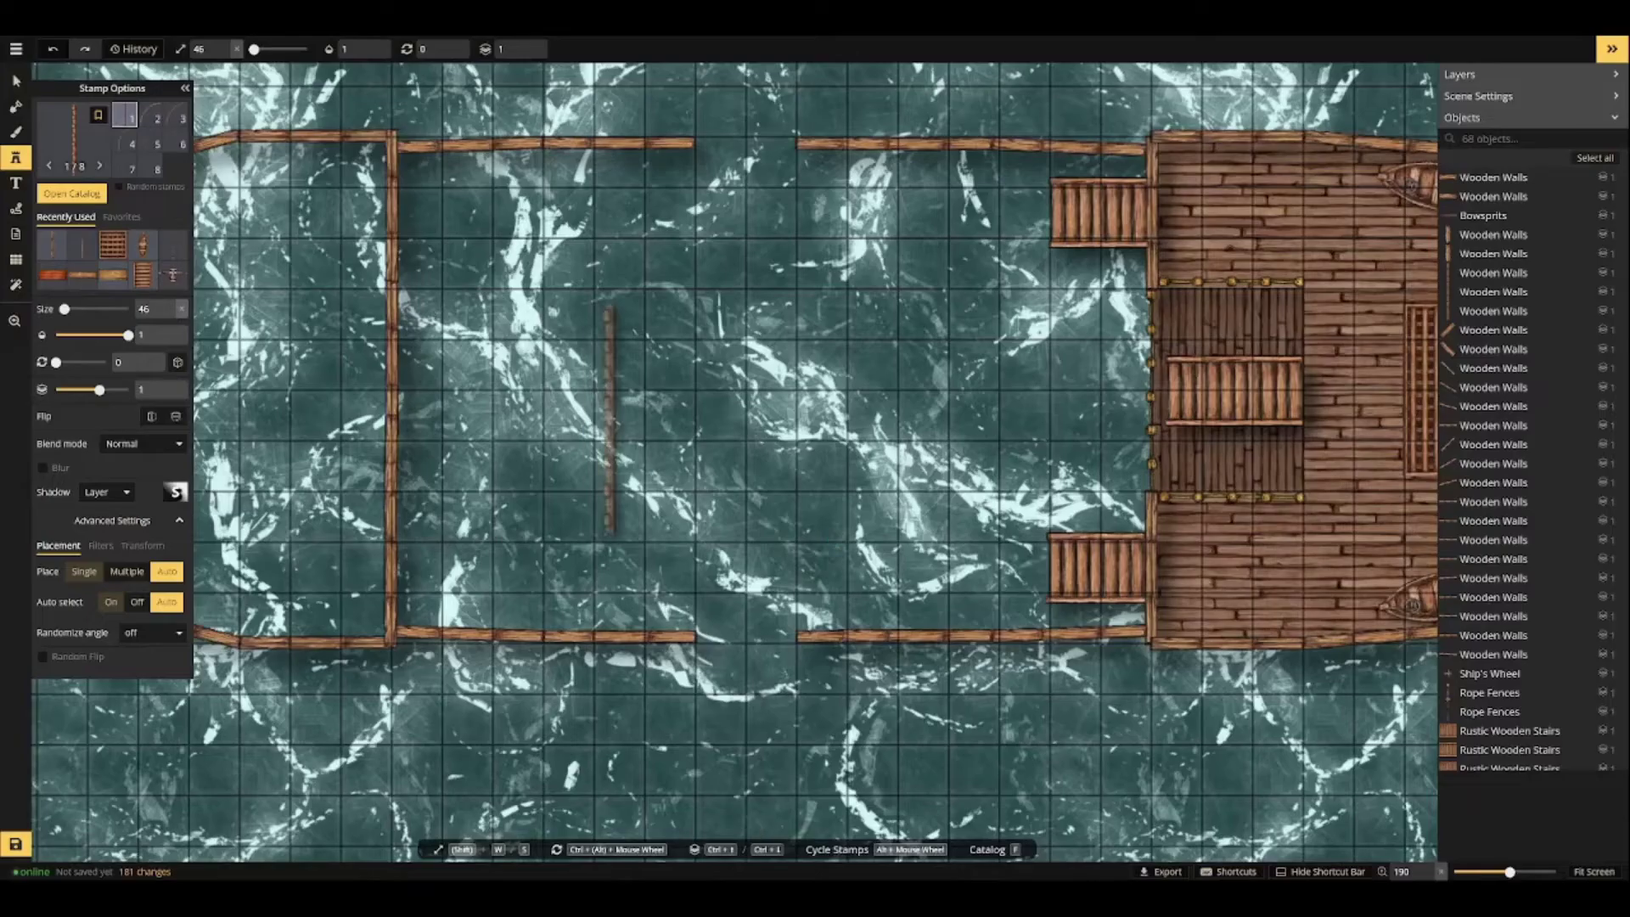
{"action": "scroll", "coordinate": [735, 463], "scroll_direction": "down", "scroll_amount": 3}
{"action": "scroll", "coordinate": [610, 417], "scroll_direction": "up", "scroll_amount": 1}
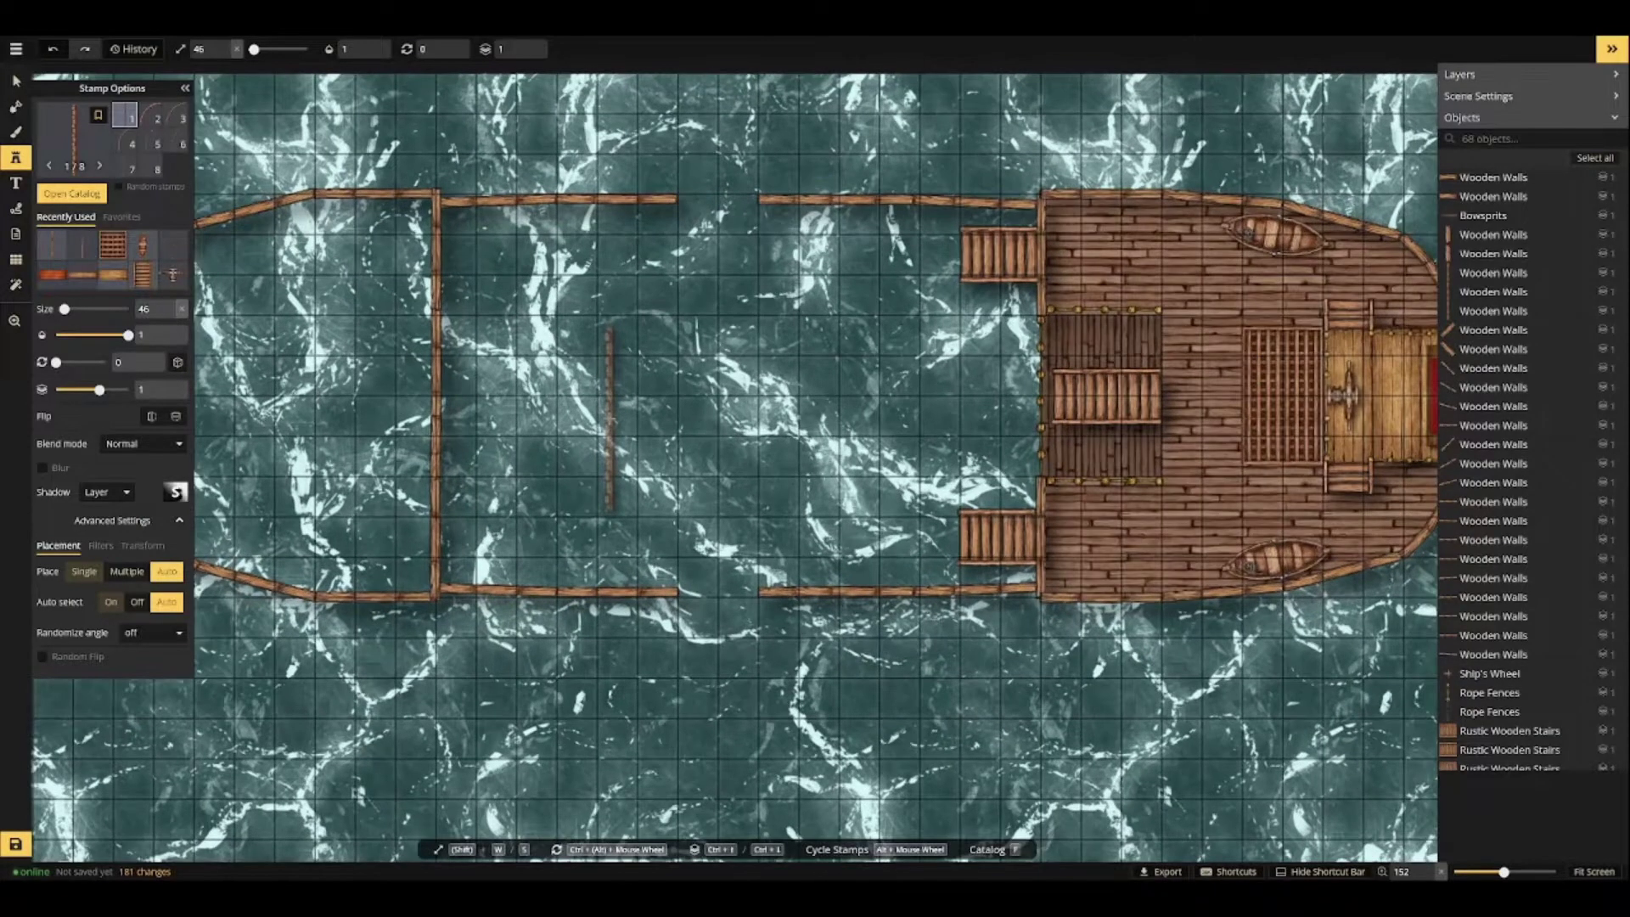
{"action": "left_click", "coordinate": [598, 395]}
Add Ship Railings running aft from both ends of the first one, and a crosswise one rotated 180 degrees at the aft end.
{"action": "scroll", "coordinate": [674, 323], "scroll_direction": "up", "scroll_amount": 4}
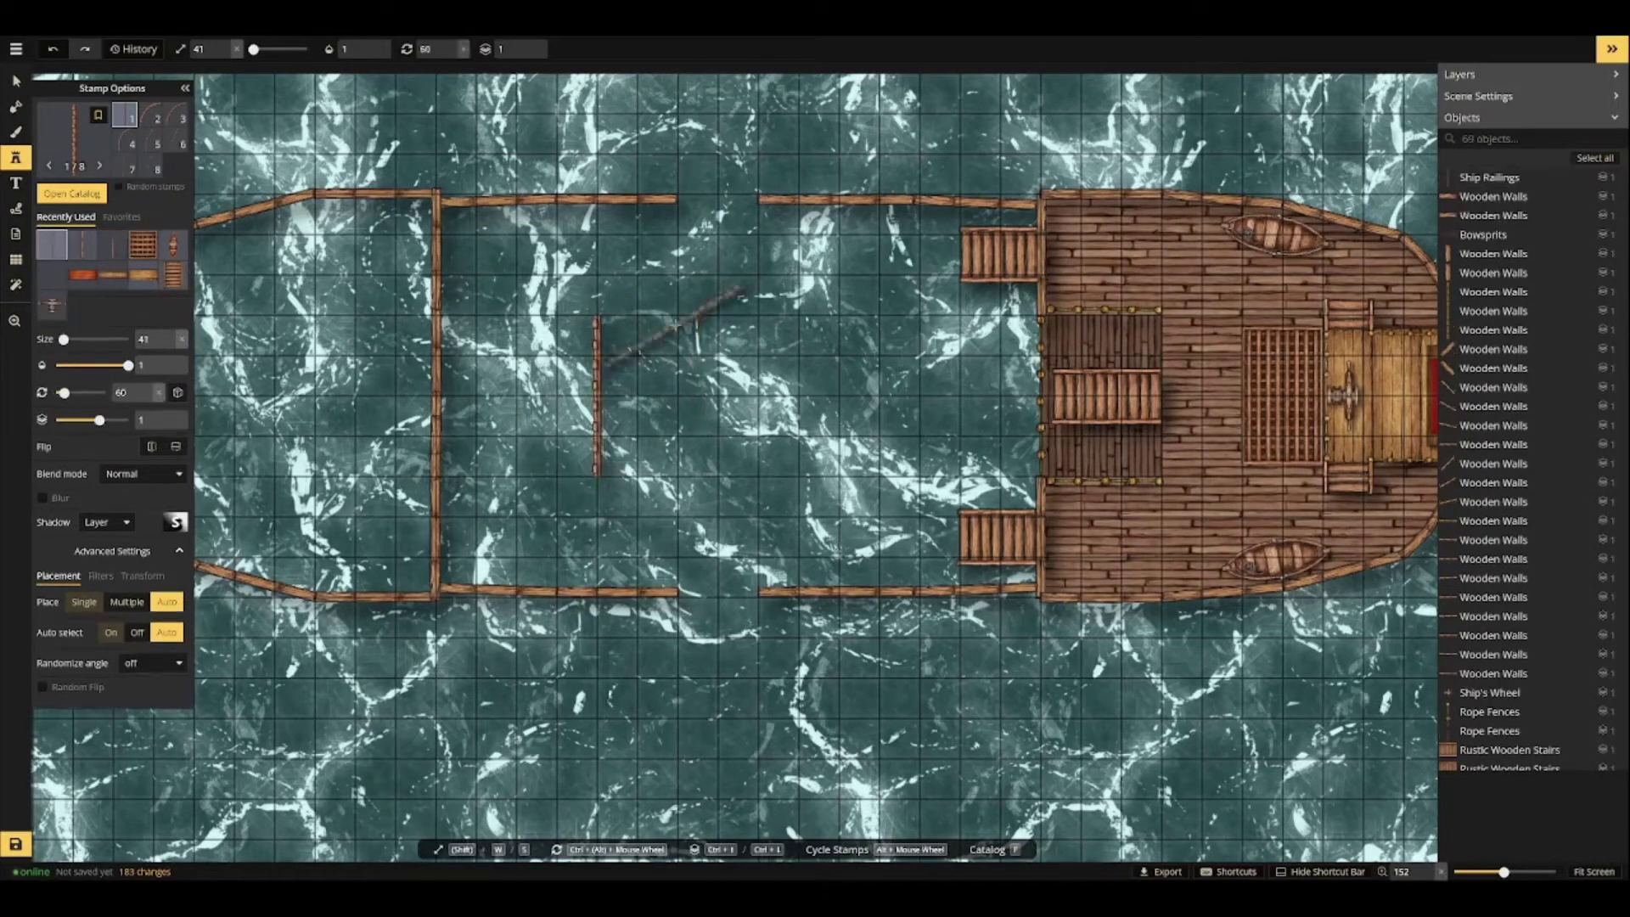
{"action": "left_click", "coordinate": [678, 317]}
{"action": "scroll", "coordinate": [671, 495], "scroll_direction": "down", "scroll_amount": 1}
{"action": "left_click", "coordinate": [678, 478]}
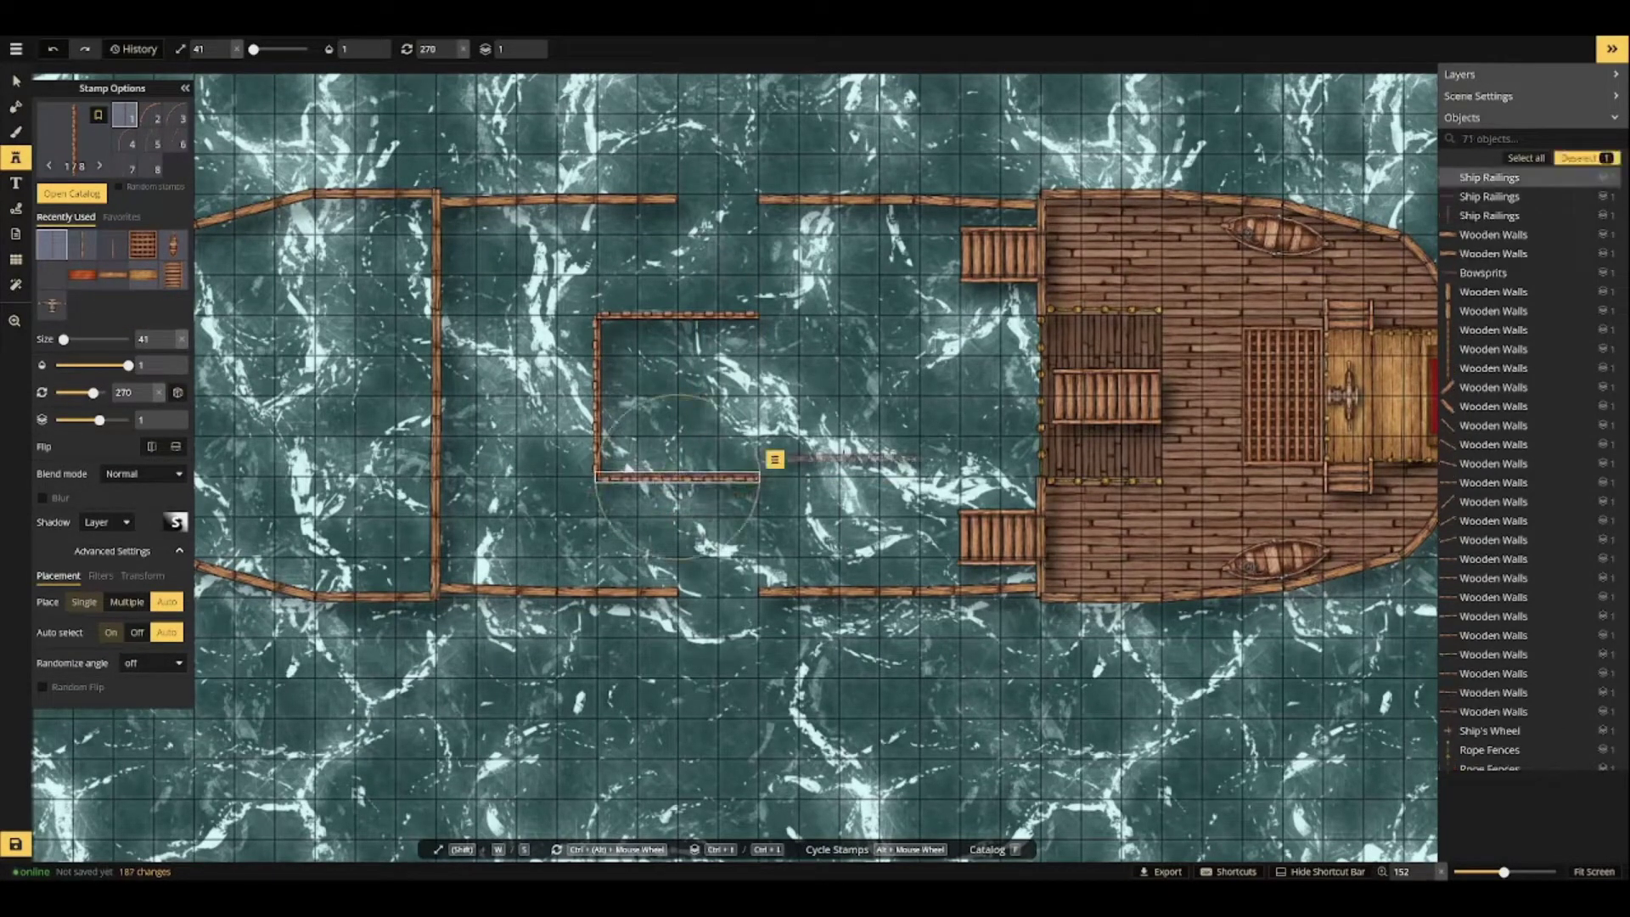
{"action": "scroll", "coordinate": [828, 402], "scroll_direction": "down", "scroll_amount": 6}
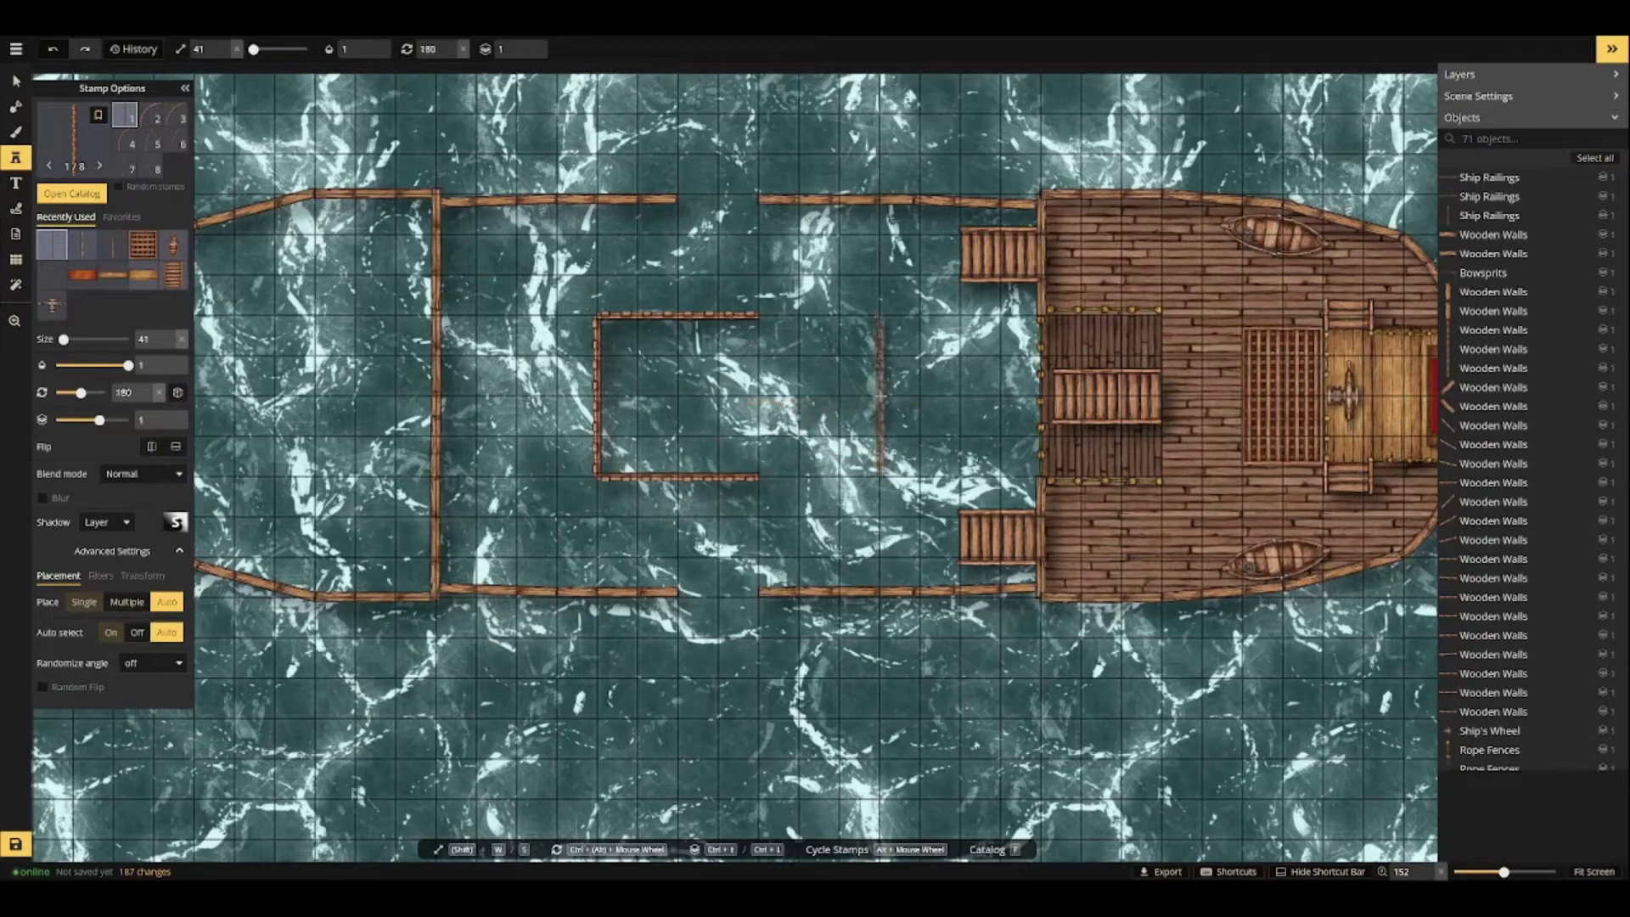
{"action": "left_click", "coordinate": [880, 396]}
Complete the rectangular mid-deck railing by adding Ship Railings to the aft ends of both long sides, rotated parallel to the hull.
{"action": "scroll", "coordinate": [879, 396], "scroll_direction": "down", "scroll_amount": 6}
{"action": "scroll", "coordinate": [806, 323], "scroll_direction": "up", "scroll_amount": 5}
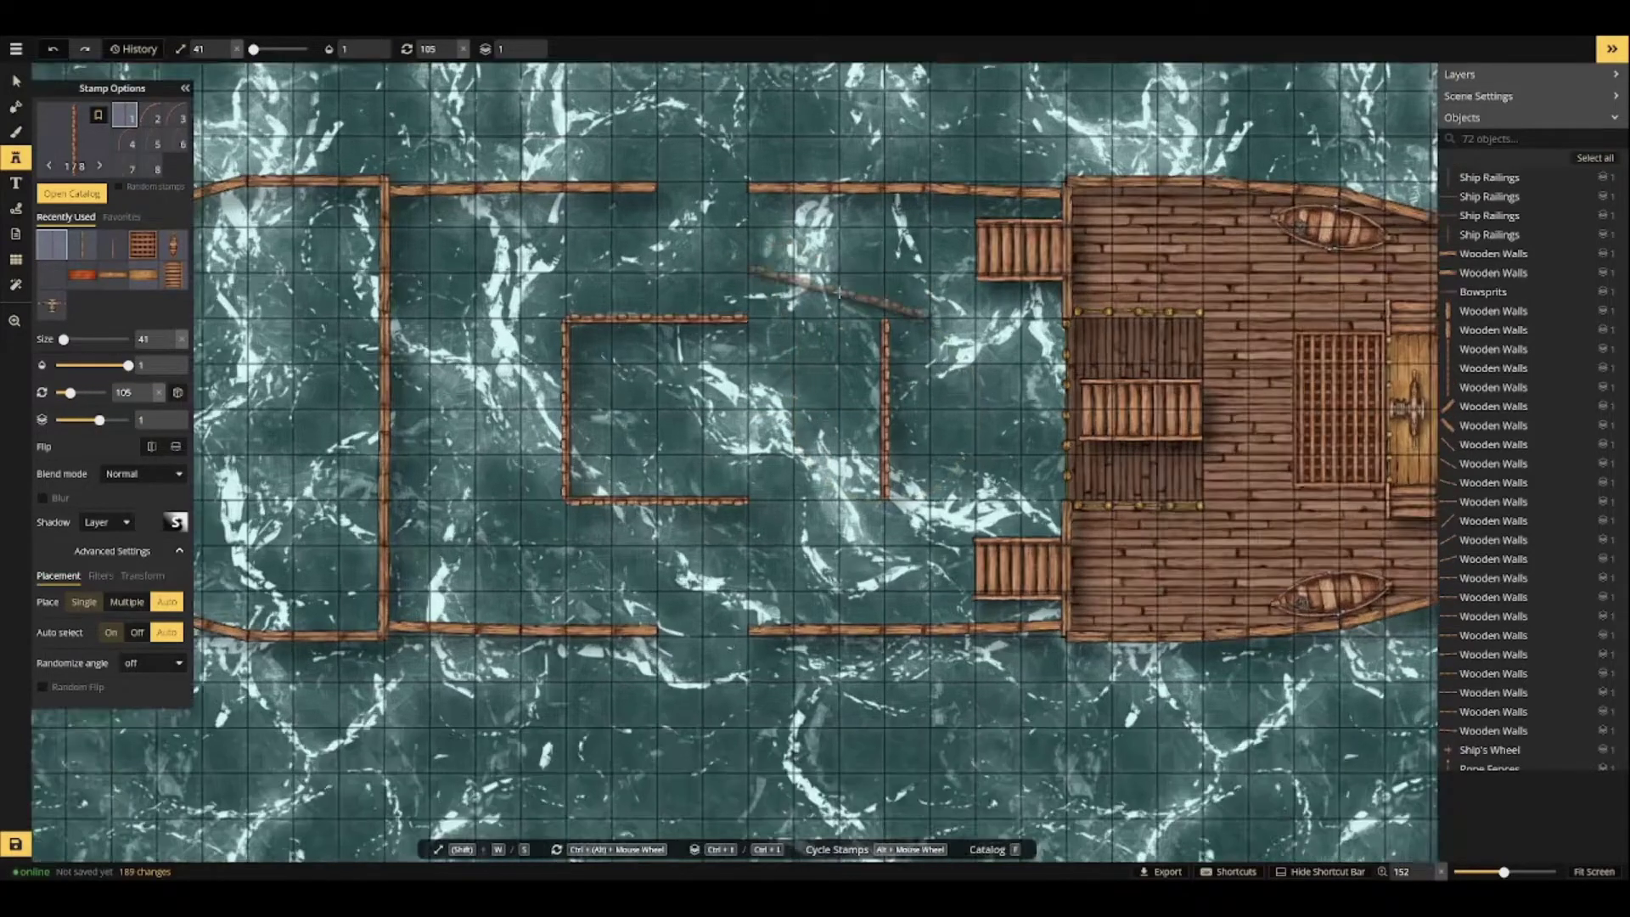
{"action": "left_click", "coordinate": [790, 330]}
{"action": "scroll", "coordinate": [812, 681], "scroll_direction": "up", "scroll_amount": 12}
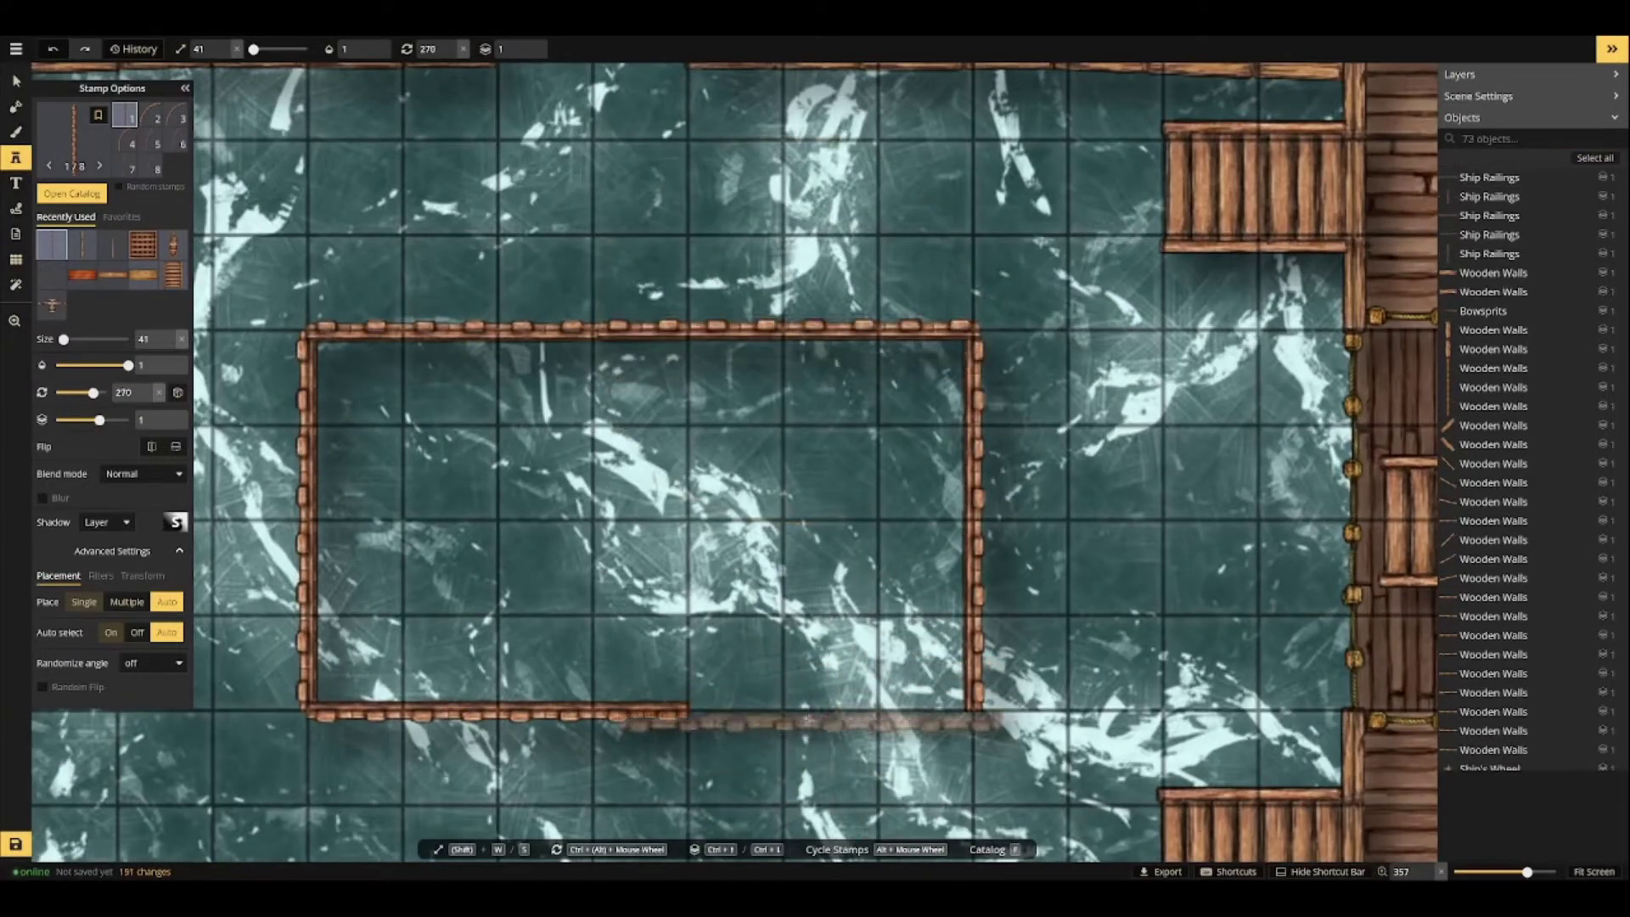
{"action": "left_click", "coordinate": [788, 713]}
{"action": "key", "text": "Escape"}
{"action": "key", "text": "Escape"}
{"action": "scroll", "coordinate": [789, 611], "scroll_direction": "down", "scroll_amount": 8}
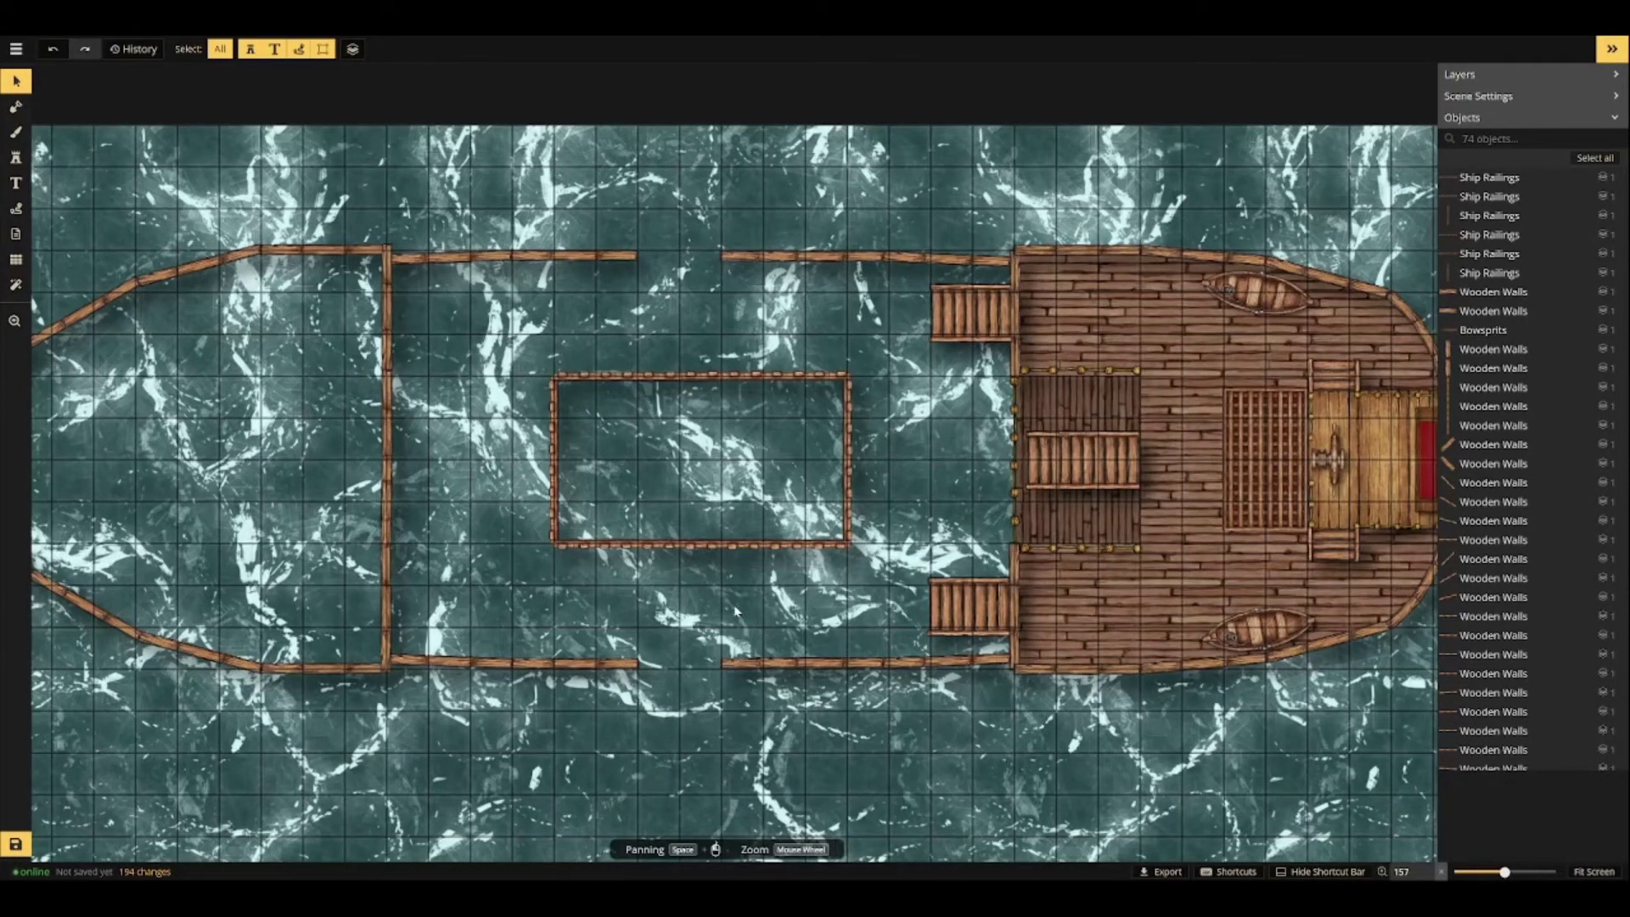
Enlarge both boats on the aft deck to size 45, rotate the upper one to 275 degrees and shift them forward.
{"action": "left_click", "coordinate": [1255, 293]}
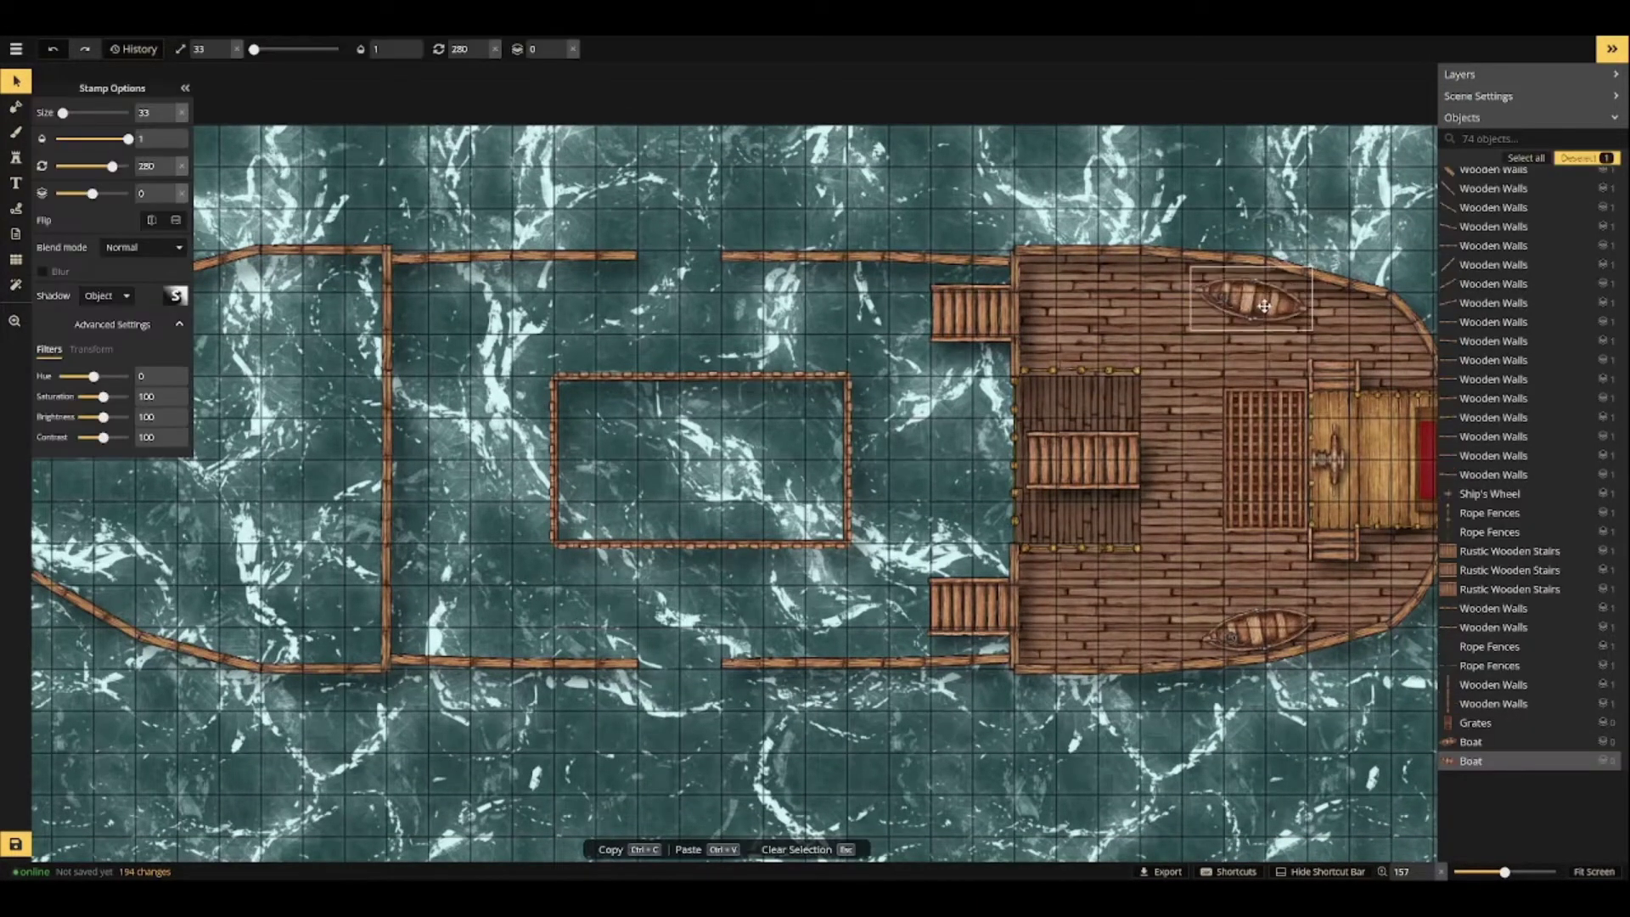
{"action": "scroll", "coordinate": [1227, 311], "scroll_direction": "down", "scroll_amount": 5}
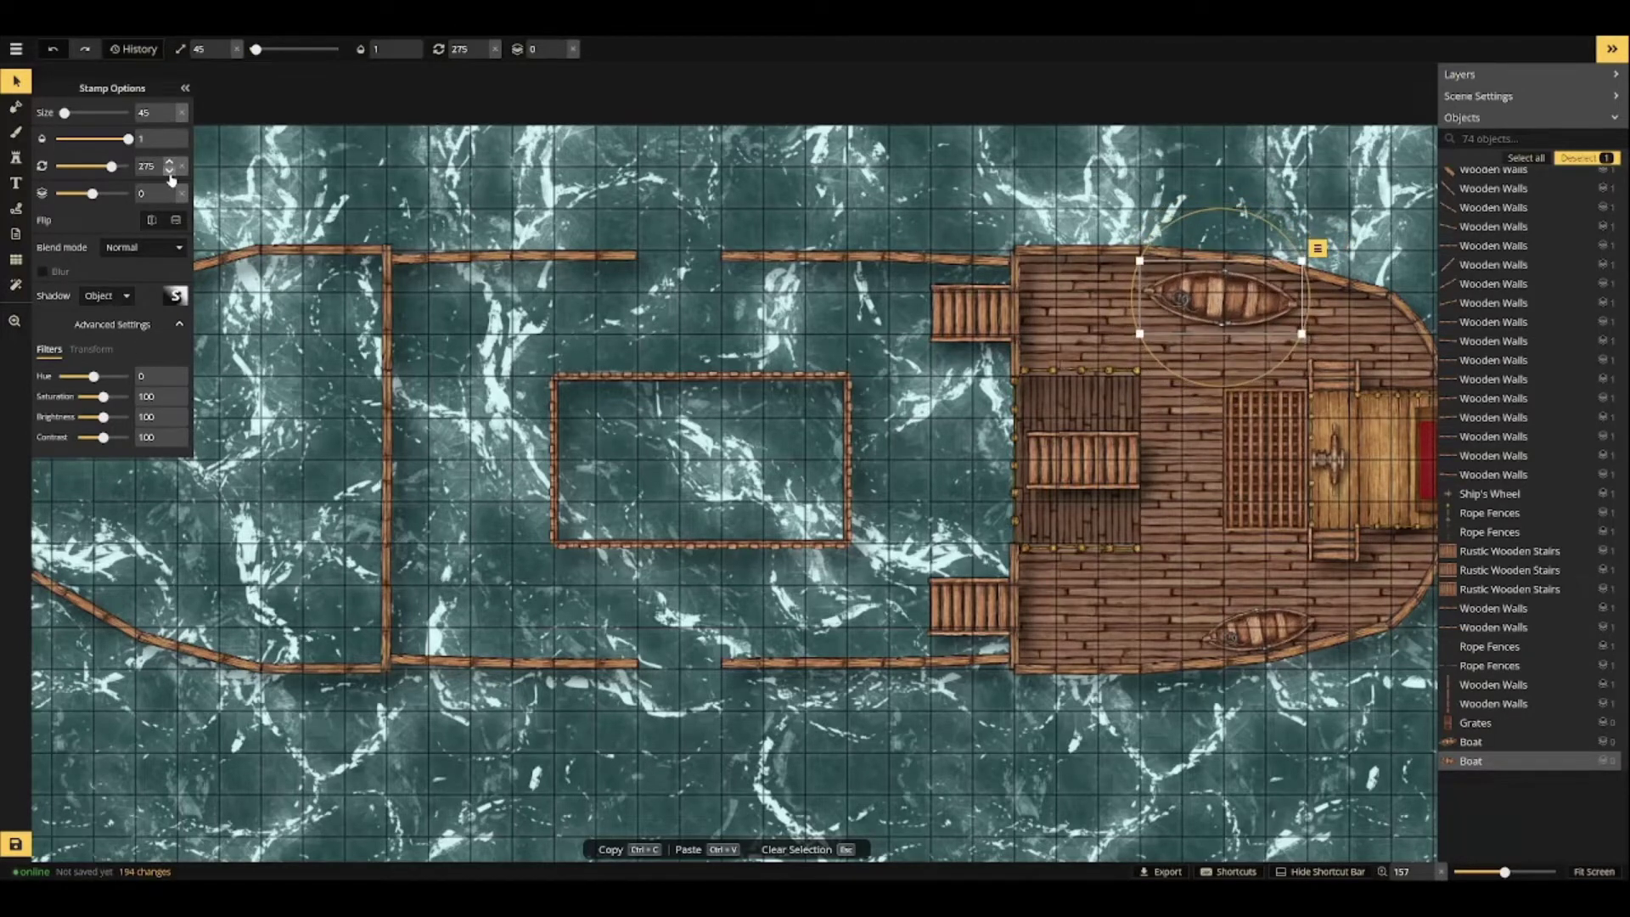
{"action": "left_click", "coordinate": [1252, 628]}
{"action": "scroll", "coordinate": [1238, 569], "scroll_direction": "up", "scroll_amount": 5}
{"action": "left_click_drag", "start_coordinate": [1252, 622], "coordinate": [1211, 616]}
{"action": "left_click", "coordinate": [1159, 524]}
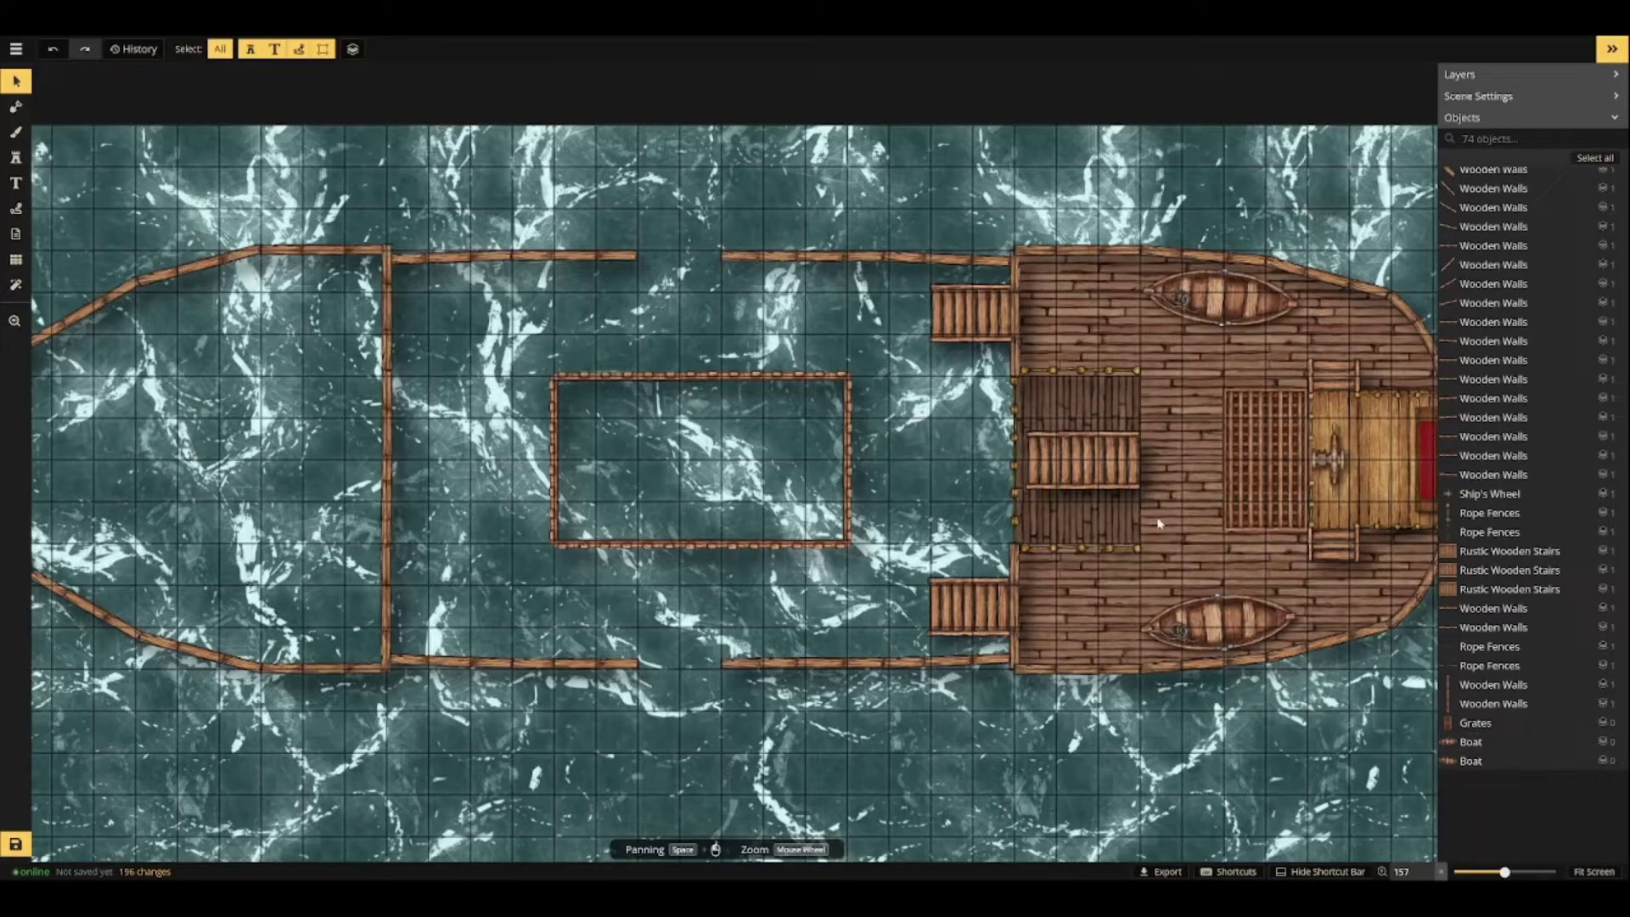
Choose the Broken Ship's Wheel stamp from the catalog and place two at about size 28, one on each side of the stern platform.
{"action": "left_click", "coordinate": [16, 158]}
{"action": "left_click", "coordinate": [72, 194]}
{"action": "left_click", "coordinate": [1364, 323]}
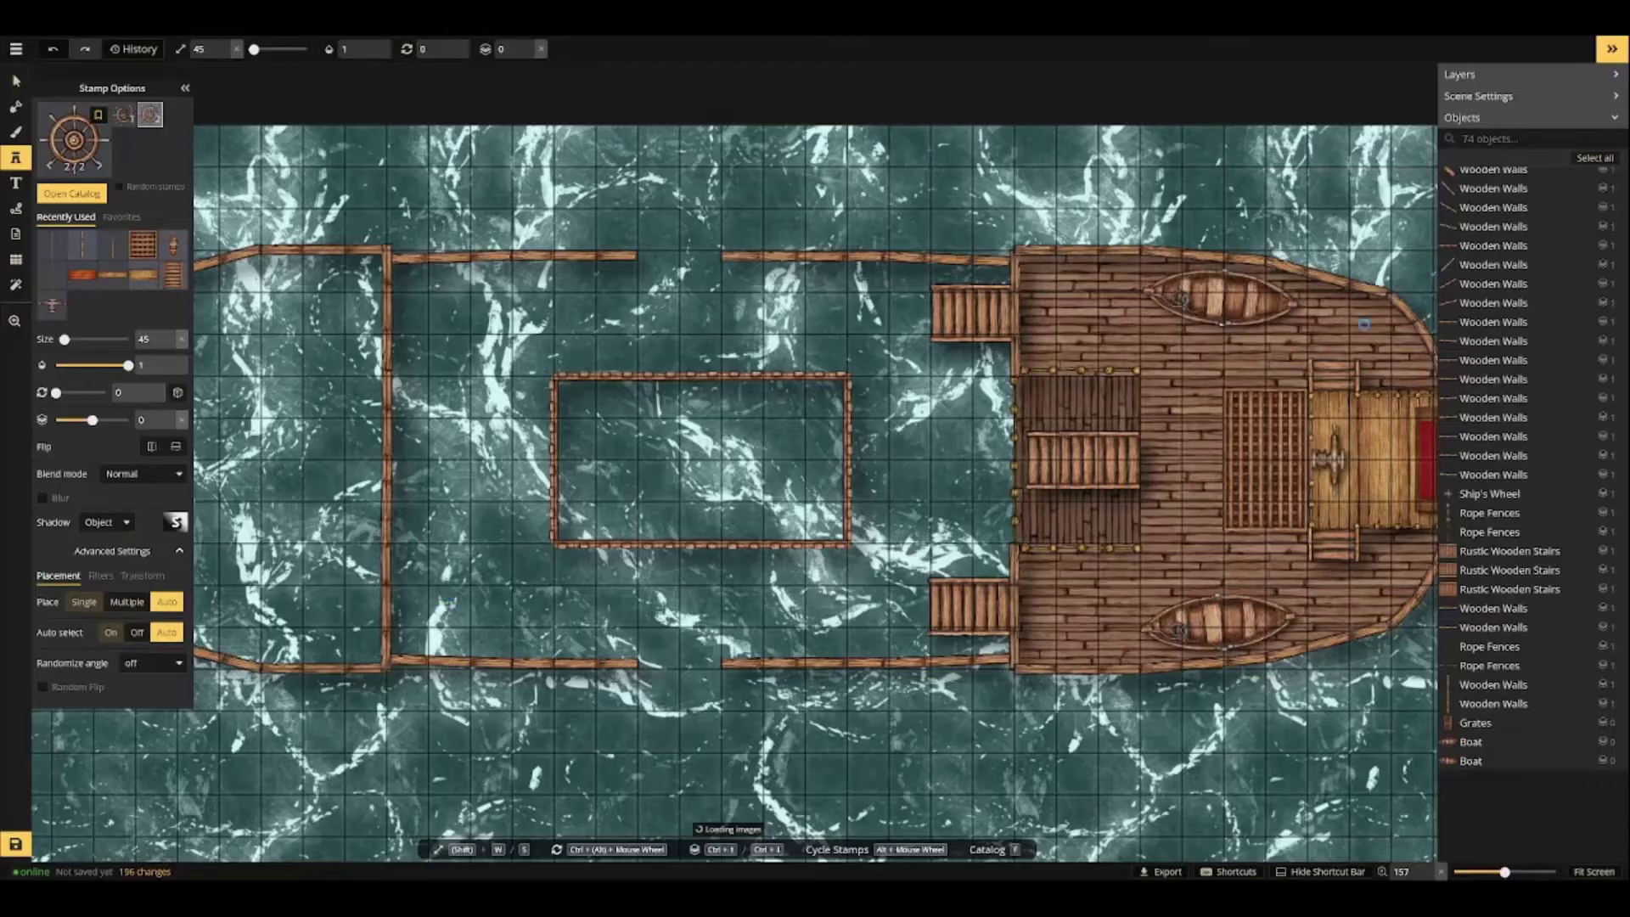
{"action": "scroll", "coordinate": [905, 319], "scroll_direction": "up", "scroll_amount": 4}
{"action": "key", "text": "w"}
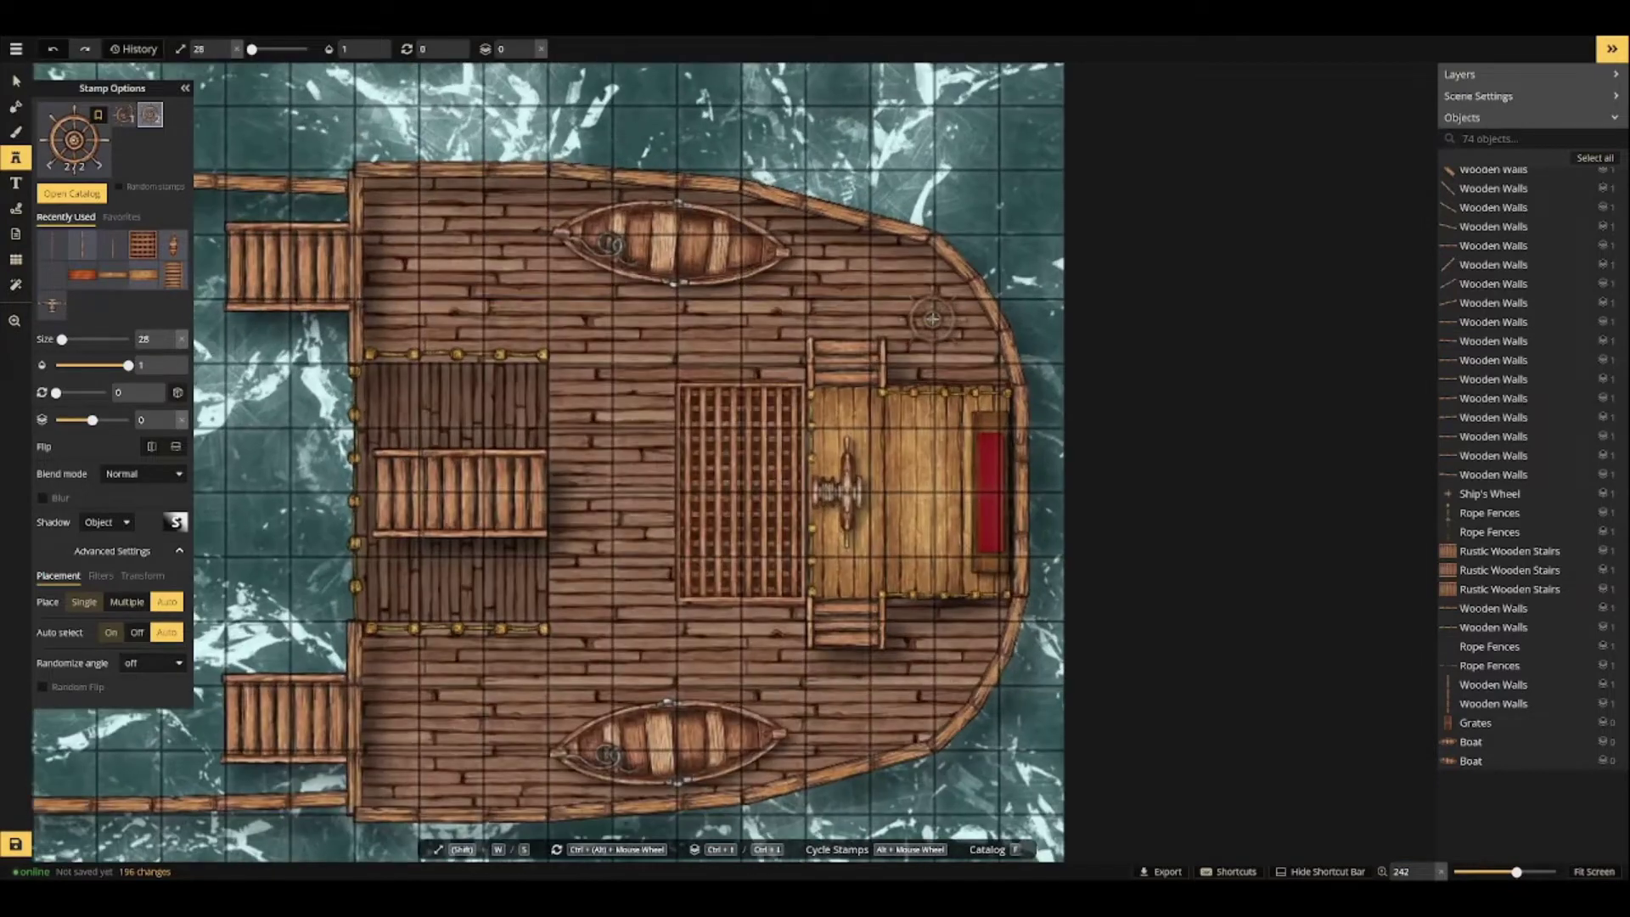
{"action": "left_click", "coordinate": [935, 326]}
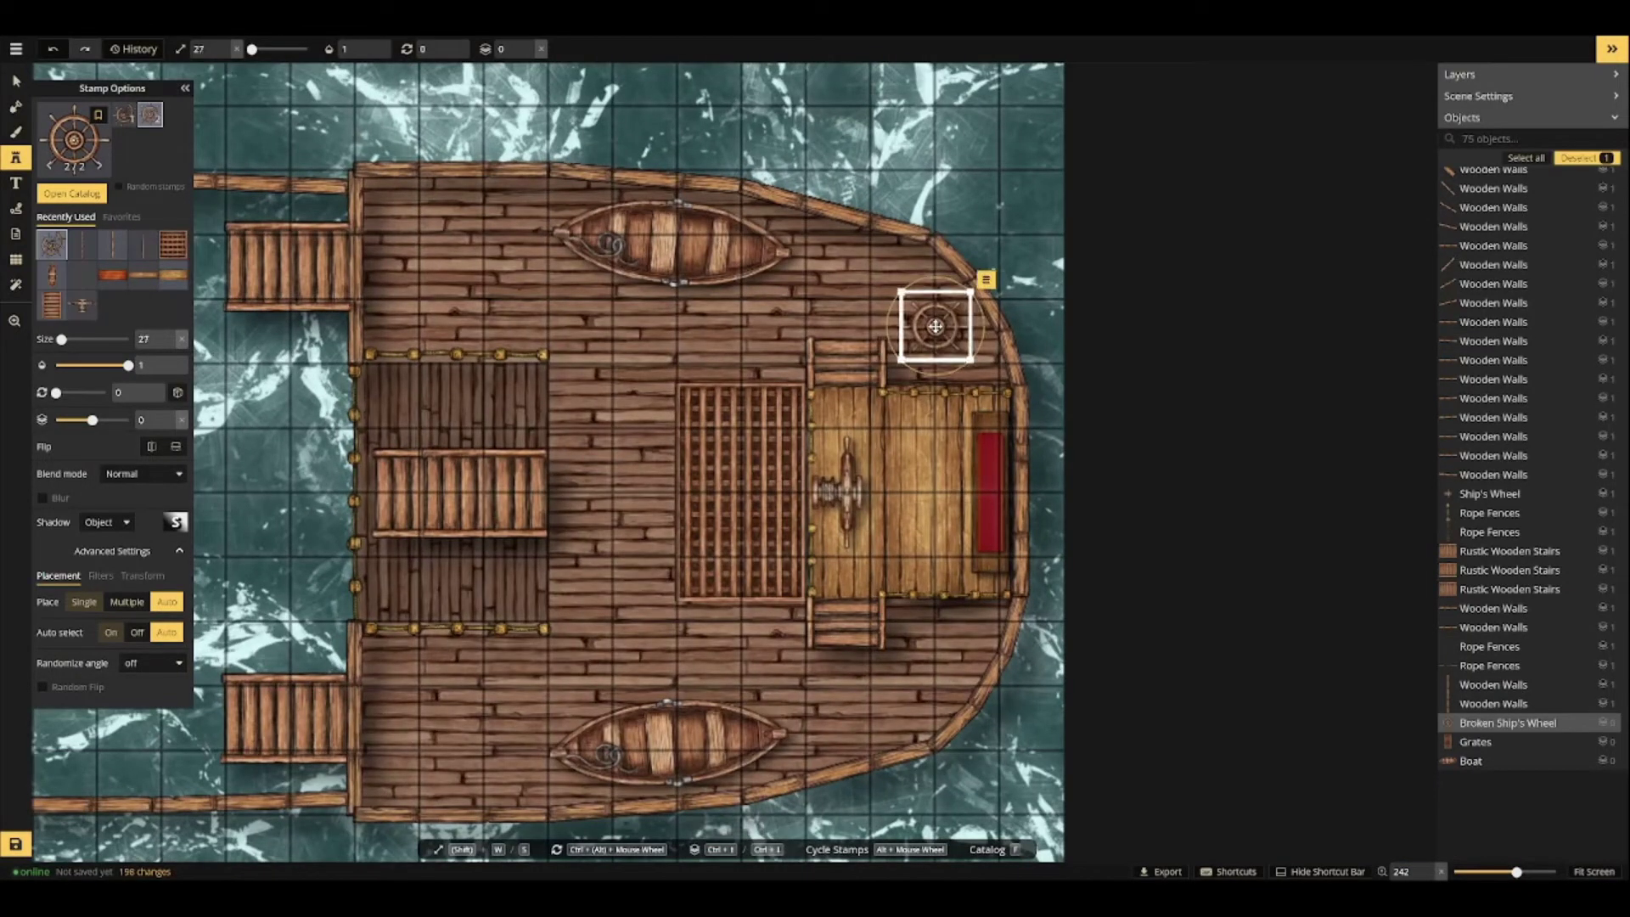
{"action": "left_click", "coordinate": [934, 656]}
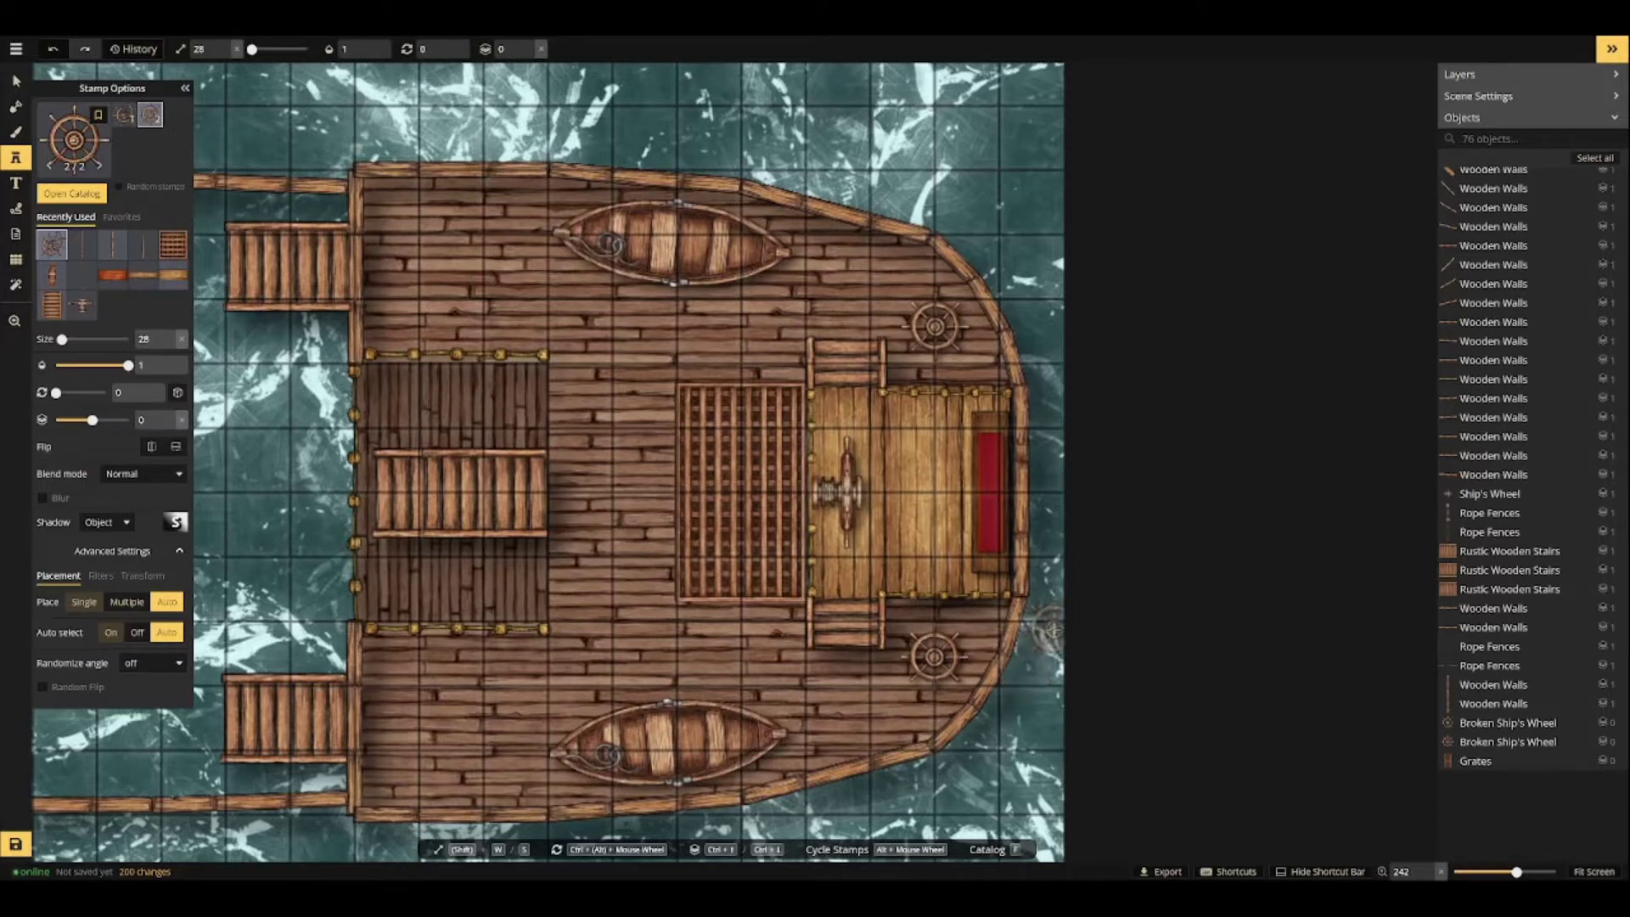
Paint the mid deck with the brown plank texture on the background layer, keeping water inside the railed opening.
{"action": "scroll", "coordinate": [607, 621], "scroll_direction": "down", "scroll_amount": 5}
{"action": "left_click_drag", "start_coordinate": [580, 621], "coordinate": [1128, 552]}
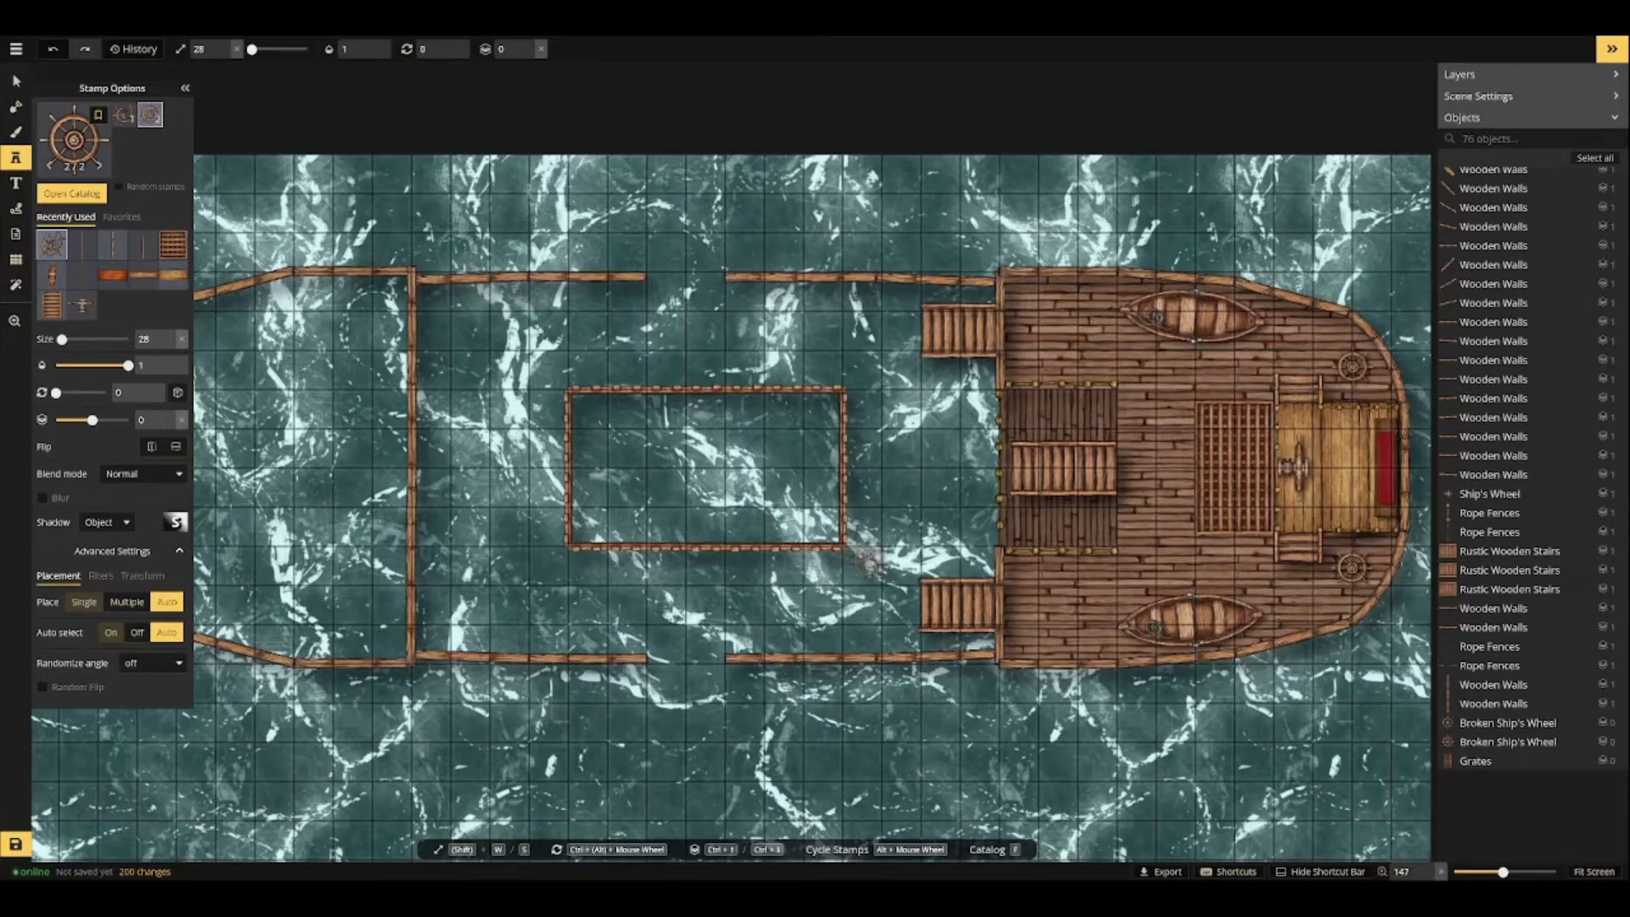
{"action": "key", "text": "b"}
{"action": "mouse_move", "coordinate": [450, 365]}
{"action": "left_mouse_down"}
{"action": "mouse_move", "coordinate": [662, 314]}
{"action": "mouse_move", "coordinate": [836, 324]}
{"action": "mouse_move", "coordinate": [959, 467]}
{"action": "mouse_move", "coordinate": [883, 433]}
{"action": "mouse_move", "coordinate": [451, 548]}
{"action": "mouse_move", "coordinate": [605, 589]}
{"action": "mouse_move", "coordinate": [685, 586]}
{"action": "left_mouse_up"}
{"action": "left_click", "coordinate": [130, 249]}
{"action": "left_click", "coordinate": [922, 665]}
{"action": "left_click", "coordinate": [92, 249]}
Fill the remaining water gaps along the mid-deck walls and stairs with planks, using a round brush of size 28.
{"action": "left_click", "coordinate": [73, 360]}
{"action": "scroll", "coordinate": [467, 300], "scroll_direction": "up", "scroll_amount": 4}
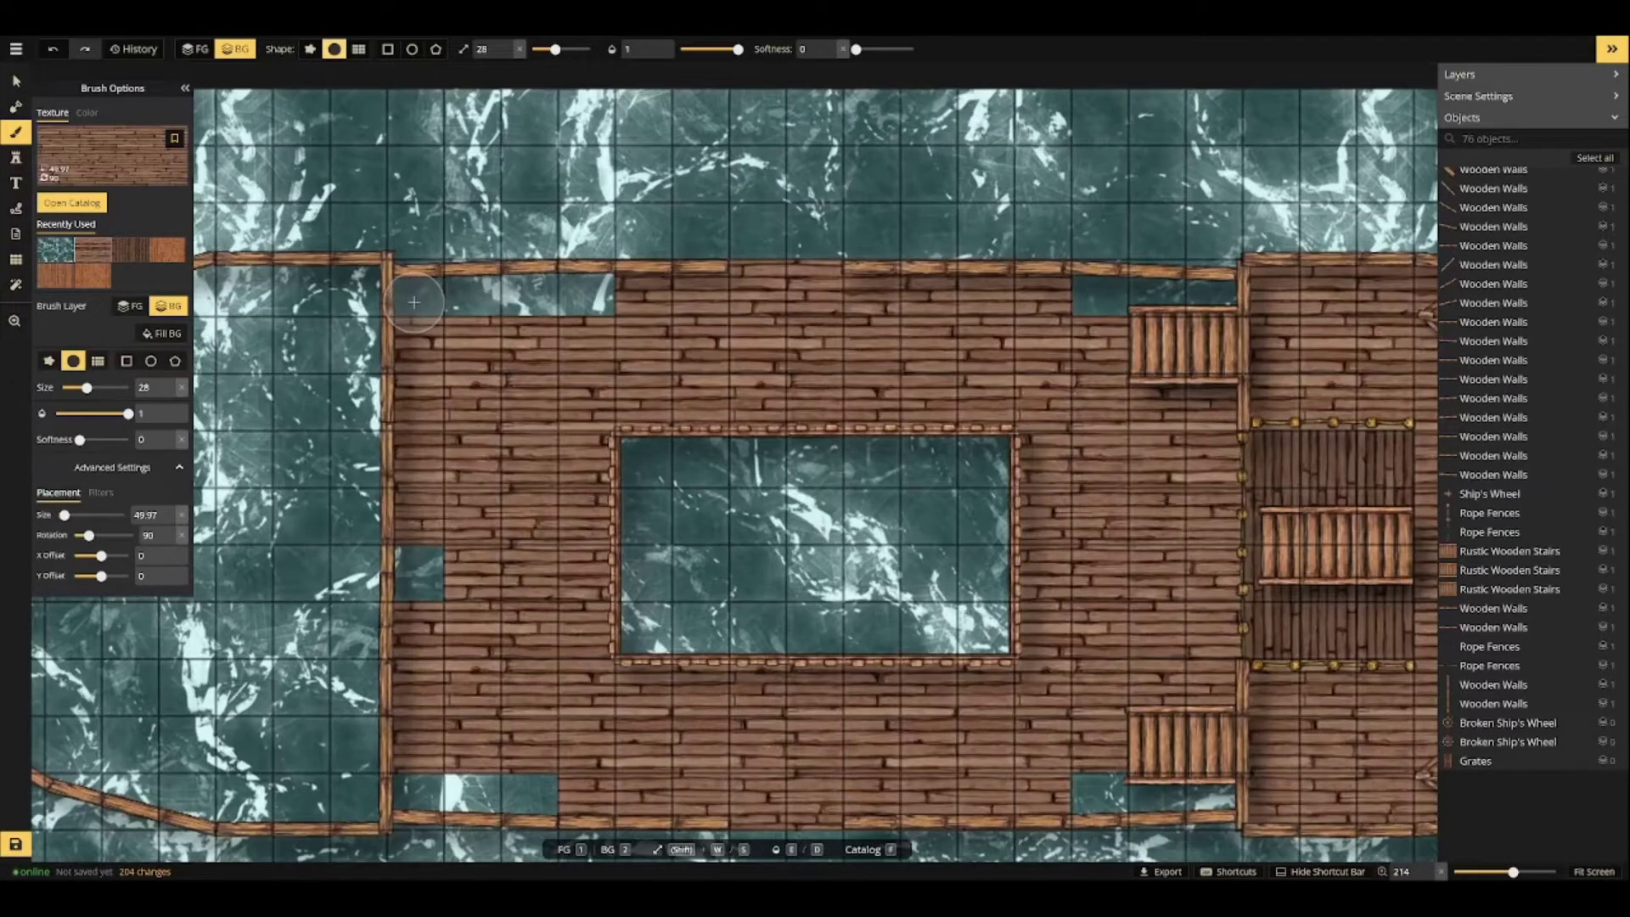
{"action": "left_click_drag", "start_coordinate": [414, 302], "coordinate": [597, 304]}
{"action": "left_click_drag", "start_coordinate": [423, 578], "coordinate": [426, 565]}
{"action": "left_click_drag", "start_coordinate": [411, 803], "coordinate": [531, 787]}
{"action": "left_click_drag", "start_coordinate": [1095, 785], "coordinate": [1214, 783]}
{"action": "left_click_drag", "start_coordinate": [1097, 303], "coordinate": [1129, 306]}
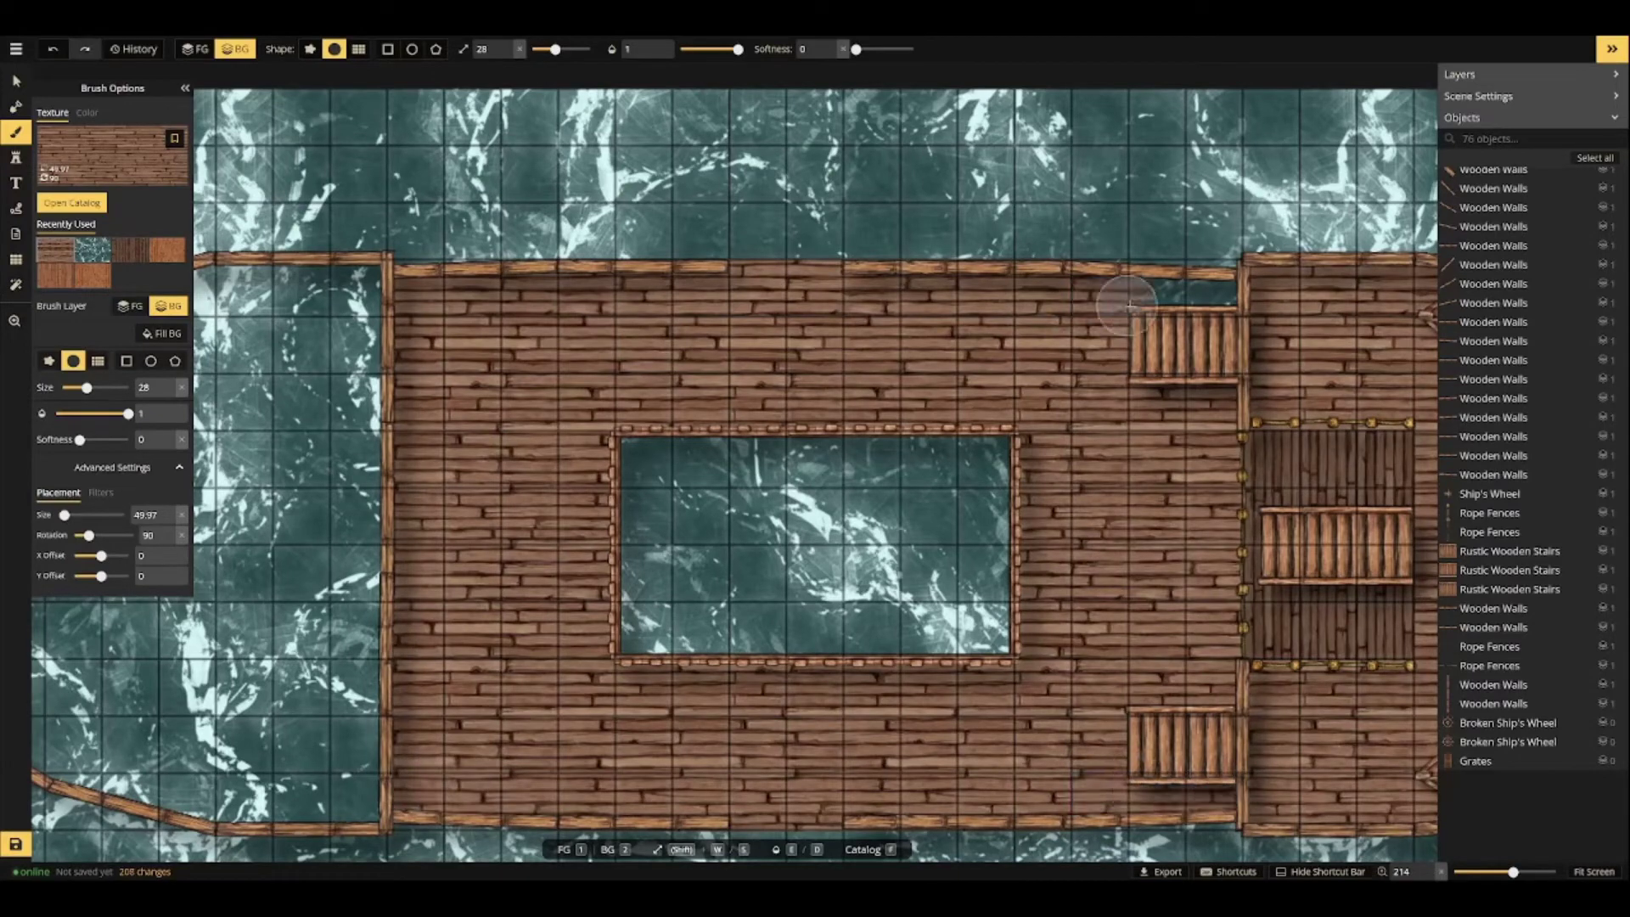
{"action": "left_click", "coordinate": [1127, 306]}
Delete the crosswise railing on the aft side of the mid-deck opening.
{"action": "scroll", "coordinate": [931, 509], "scroll_direction": "down", "scroll_amount": 7}
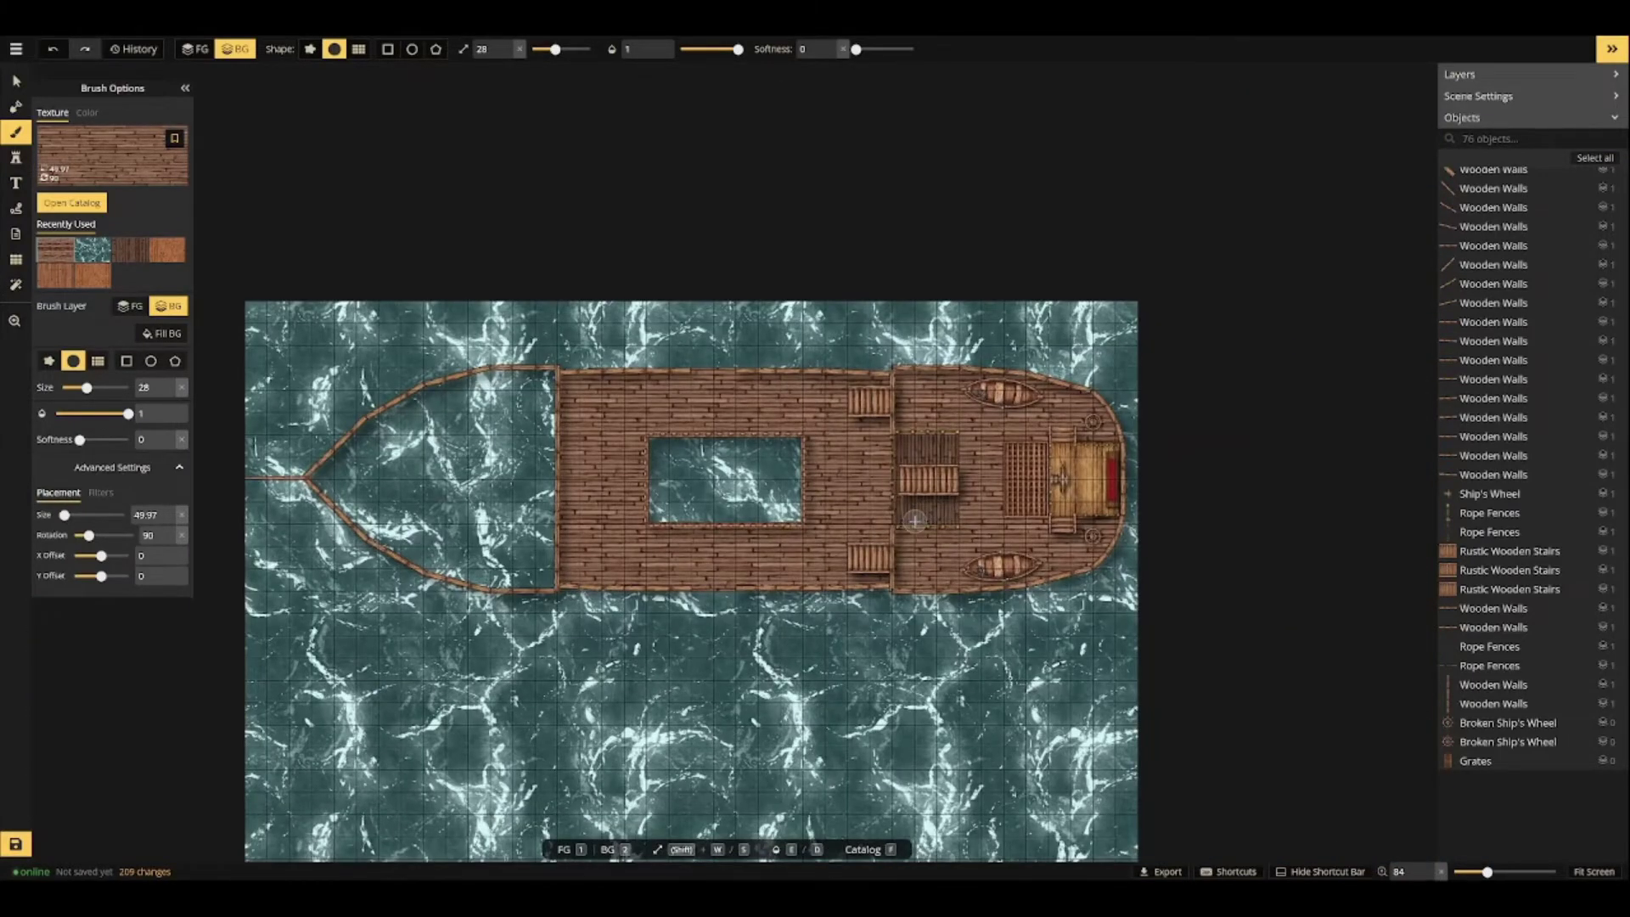
{"action": "scroll", "coordinate": [793, 500], "scroll_direction": "up", "scroll_amount": 7}
{"action": "left_click", "coordinate": [16, 80]}
{"action": "left_click", "coordinate": [821, 450]}
{"action": "key", "text": "Delete"}
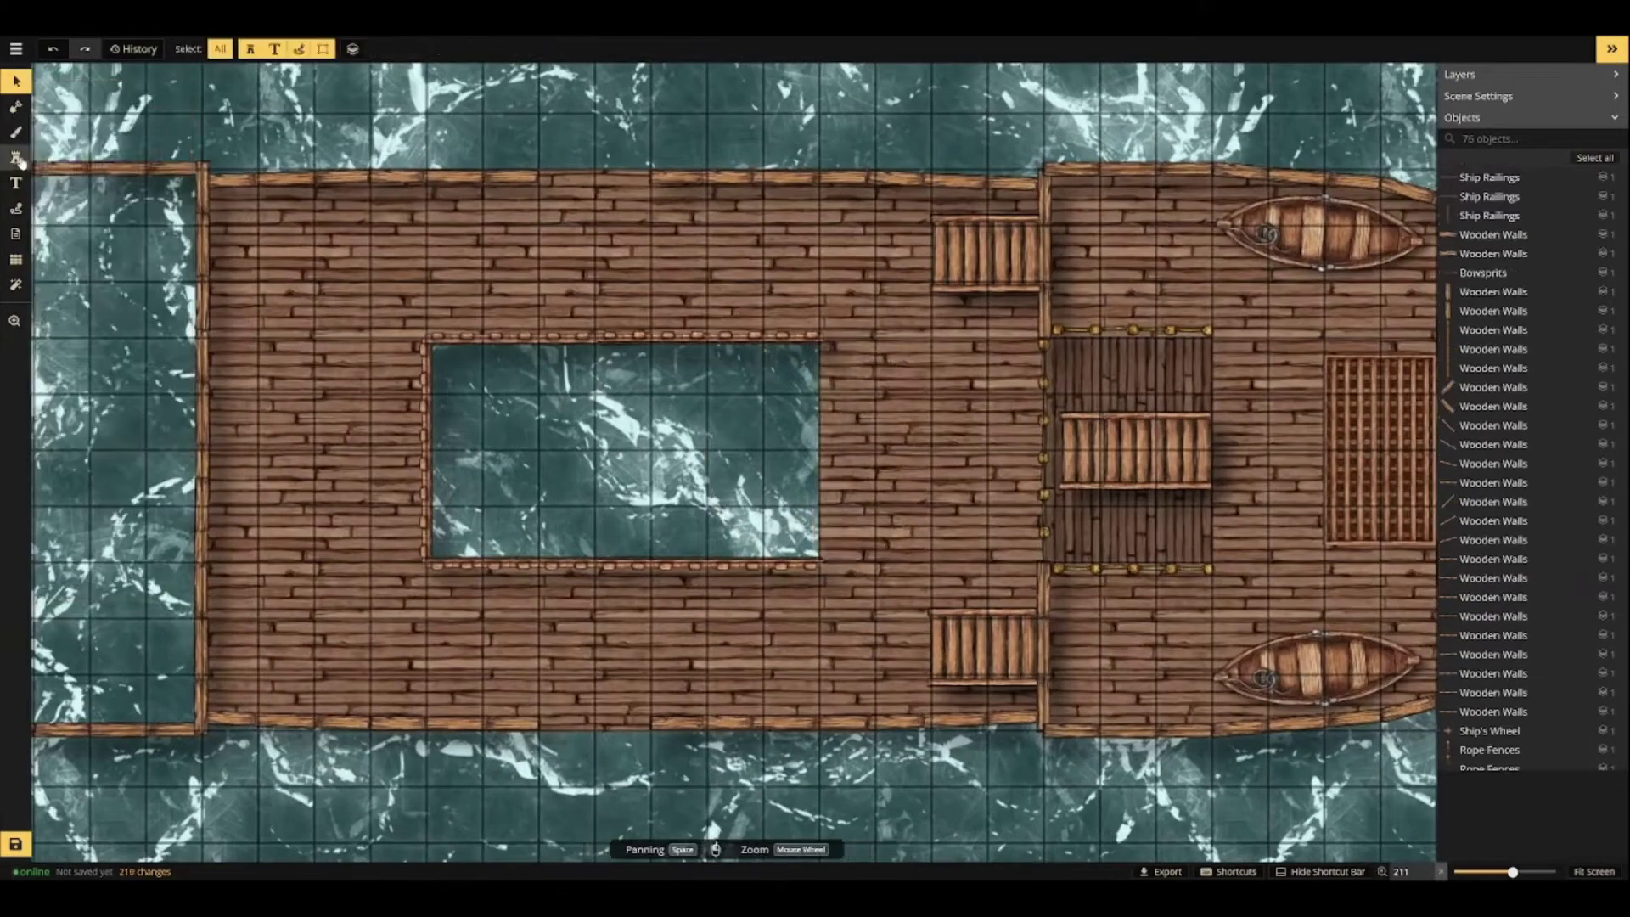
Place two Small Ship Railing Pieces at size 41, rotated 180 degrees, at the aft corners of the mid-deck opening.
{"action": "left_click", "coordinate": [17, 158]}
{"action": "left_click", "coordinate": [78, 146]}
{"action": "left_click", "coordinate": [905, 550]}
{"action": "scroll", "coordinate": [826, 366], "scroll_direction": "up", "scroll_amount": 10}
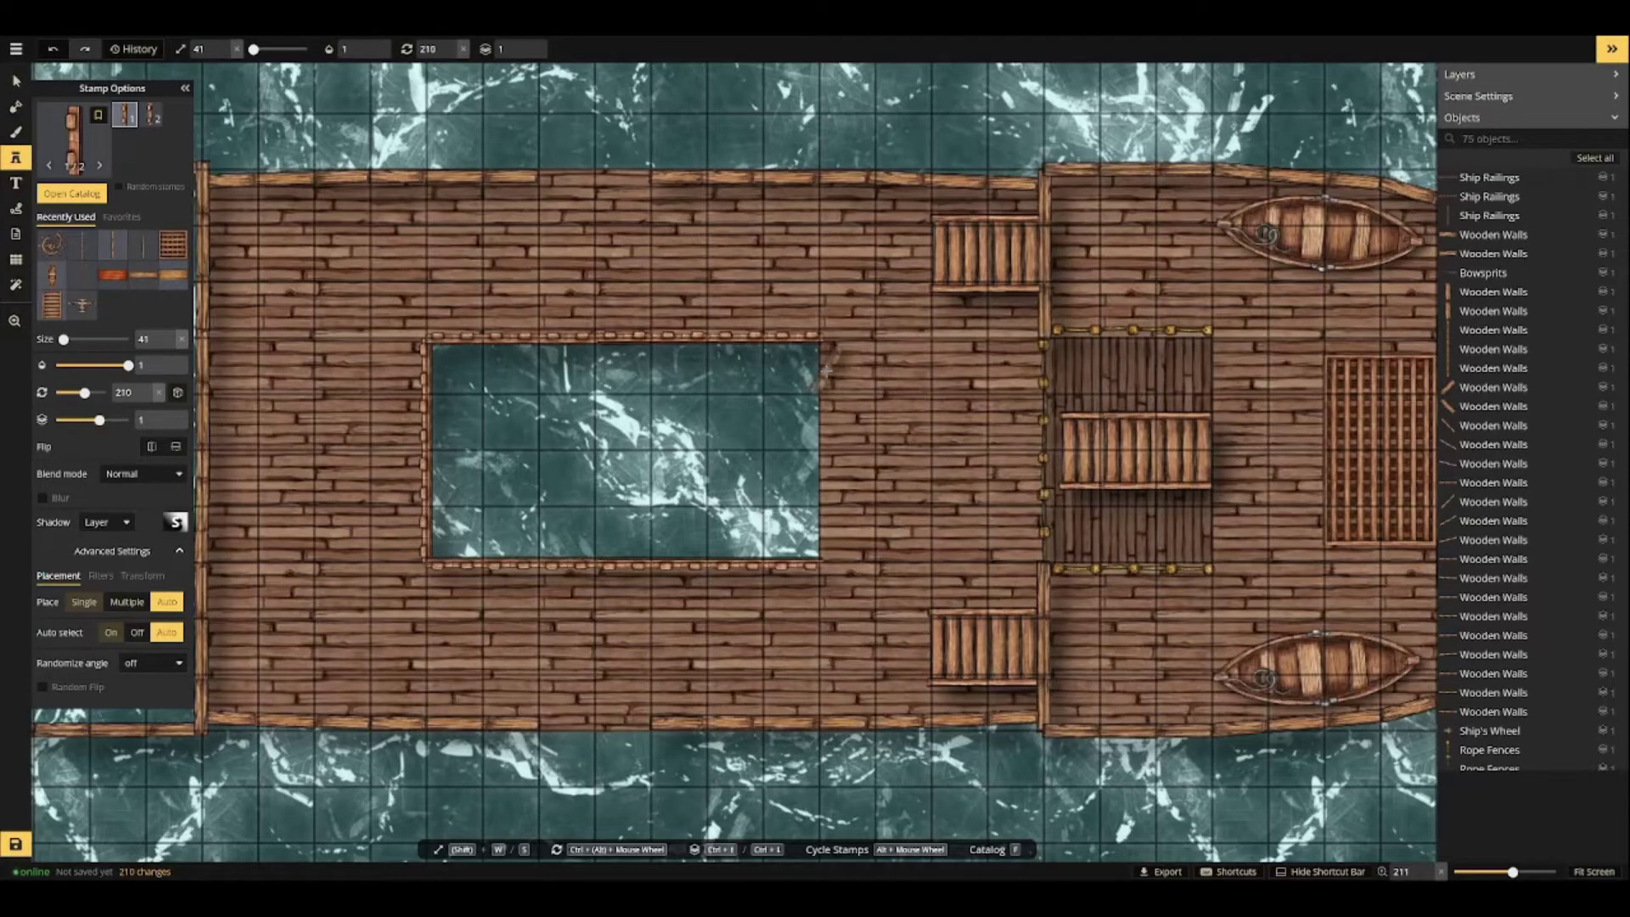
{"action": "scroll", "coordinate": [825, 366], "scroll_direction": "up", "scroll_amount": 3}
{"action": "left_click", "coordinate": [825, 366]}
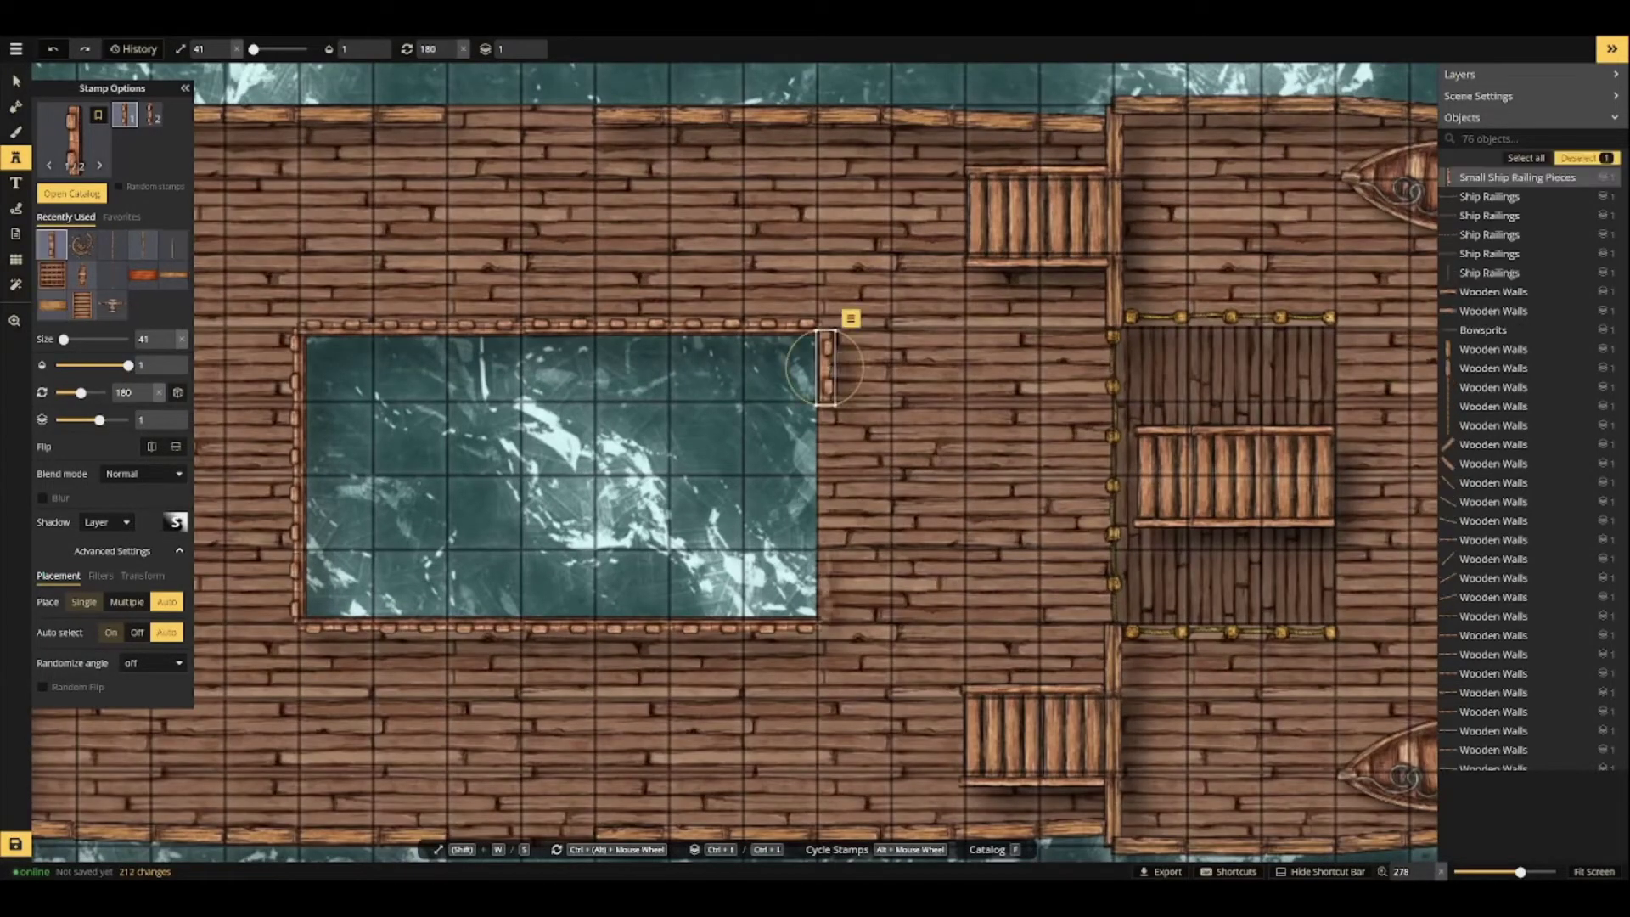
{"action": "left_click", "coordinate": [828, 585]}
{"action": "left_click", "coordinate": [88, 310]}
Copy the upper stairs beside the aft deck and place the copy inside the opening, midway along its aft edge.
{"action": "key", "text": "v"}
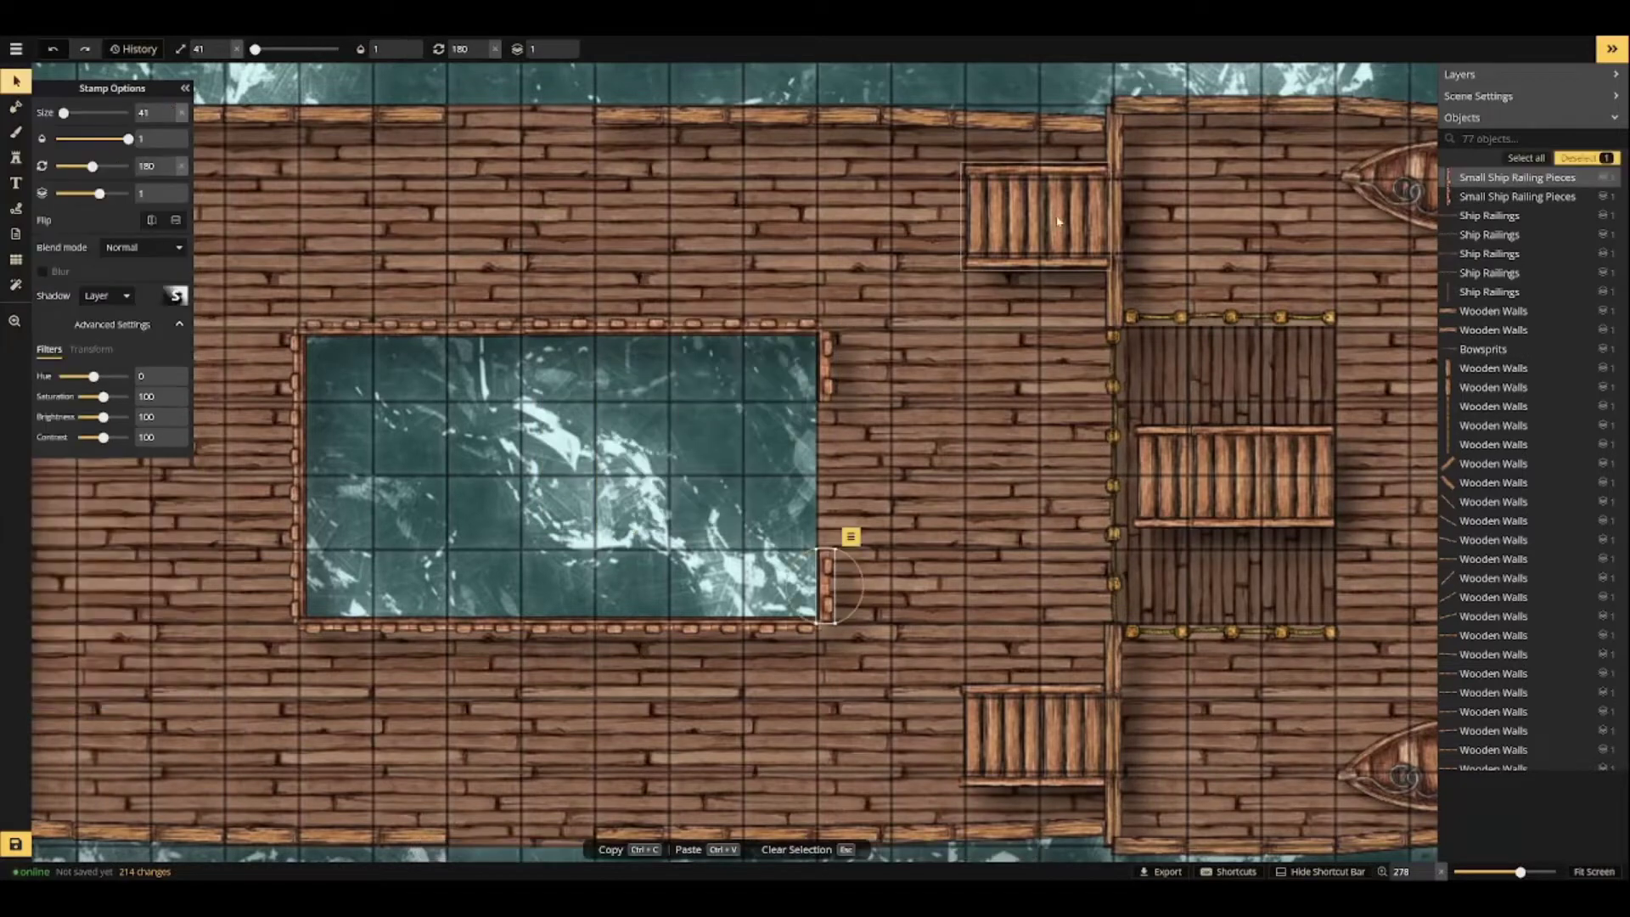
{"action": "left_click", "coordinate": [1032, 208]}
{"action": "key", "text": "ctrl+c"}
{"action": "key", "text": "ctrl+v"}
{"action": "left_click", "coordinate": [747, 475]}
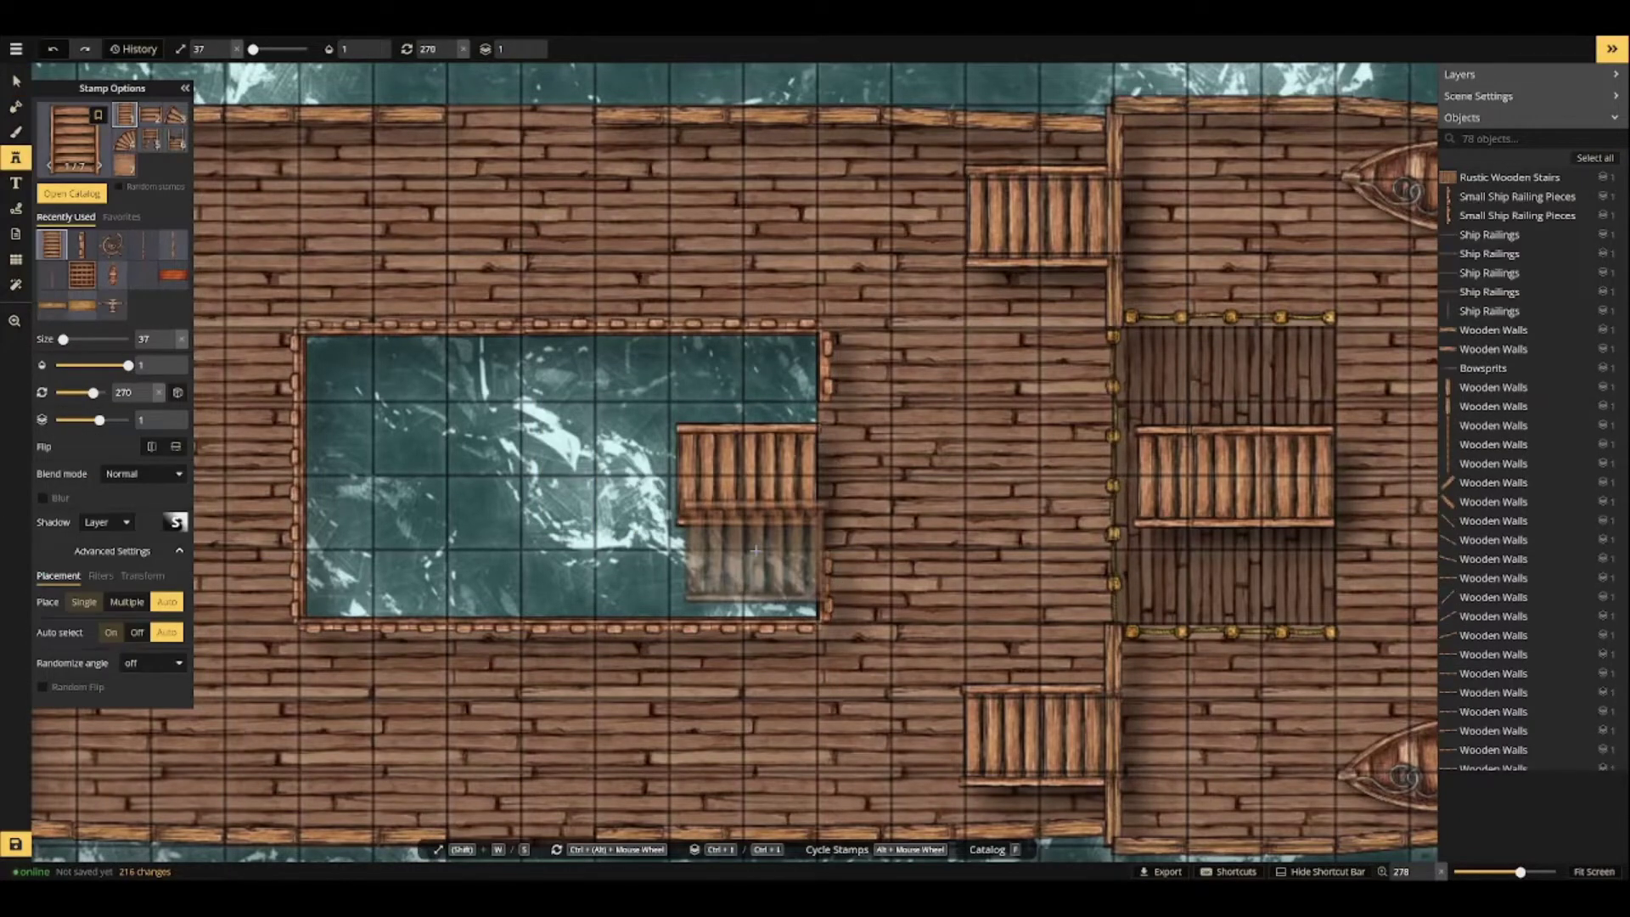
{"action": "scroll", "coordinate": [755, 550], "scroll_direction": "down", "scroll_amount": 2}
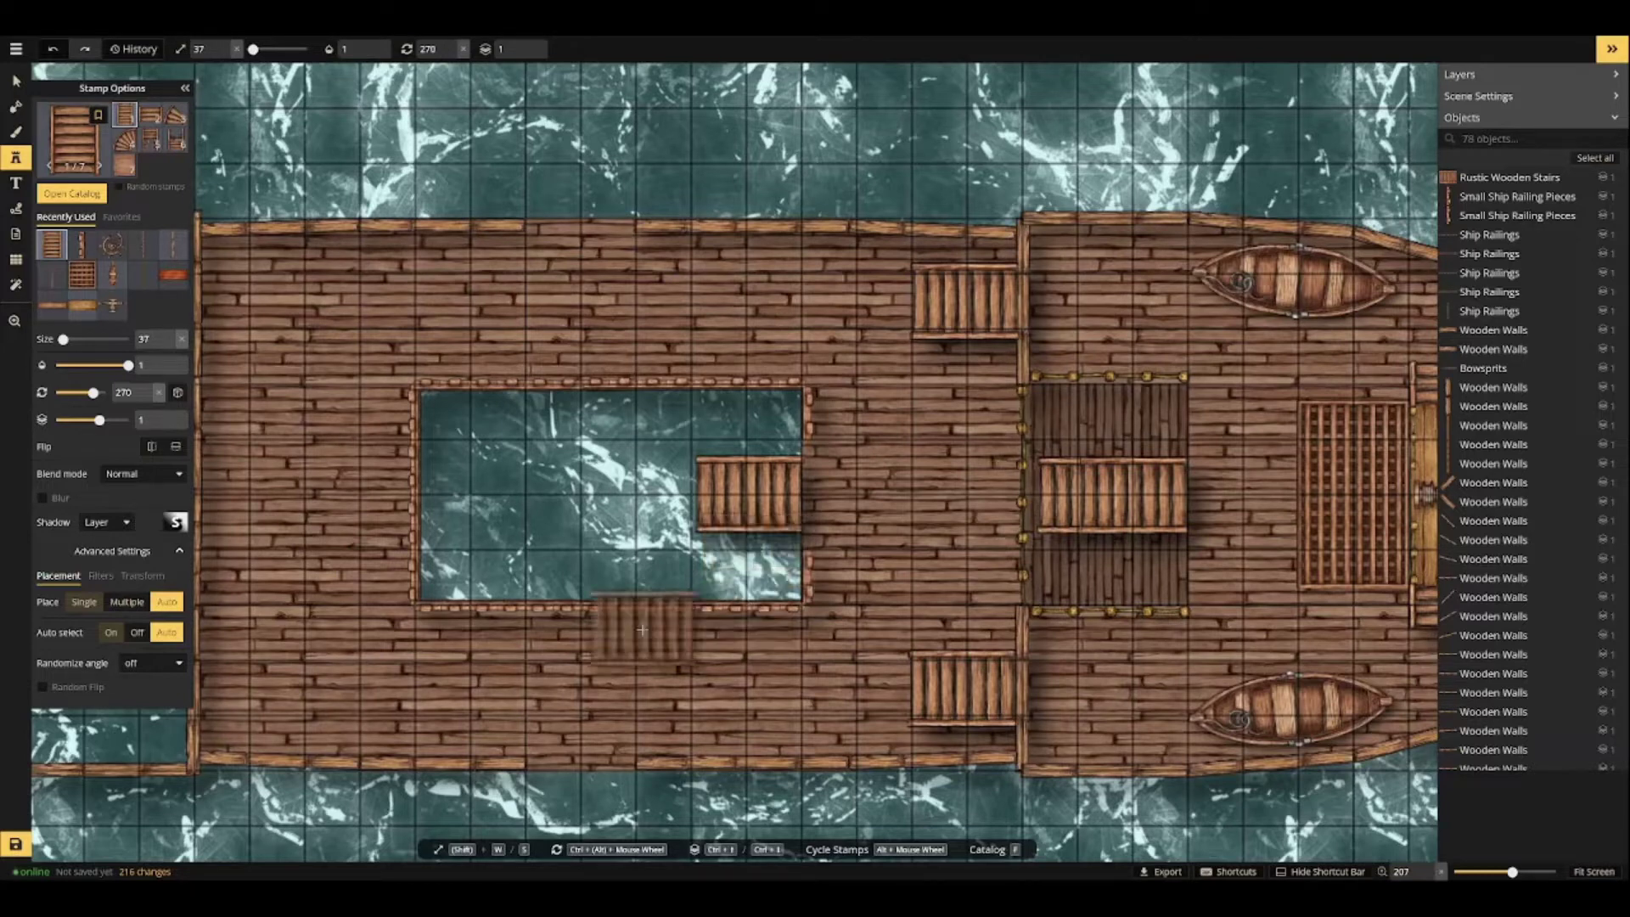
Shrink the copied stairs to size 27 in the opening's upper aft corner on layer 0, and place a duplicate in the lower aft corner.
{"action": "left_click", "coordinate": [16, 81]}
{"action": "left_click_drag", "start_coordinate": [744, 496], "coordinate": [788, 416]}
{"action": "key", "text": "s"}
{"action": "scroll", "coordinate": [760, 418], "scroll_direction": "up", "scroll_amount": 5}
{"action": "left_click", "coordinate": [848, 349]}
{"action": "left_click", "coordinate": [892, 451]}
{"action": "key", "text": "ctrl+c"}
{"action": "key", "text": "ctrl+v"}
{"action": "left_click", "coordinate": [766, 668]}
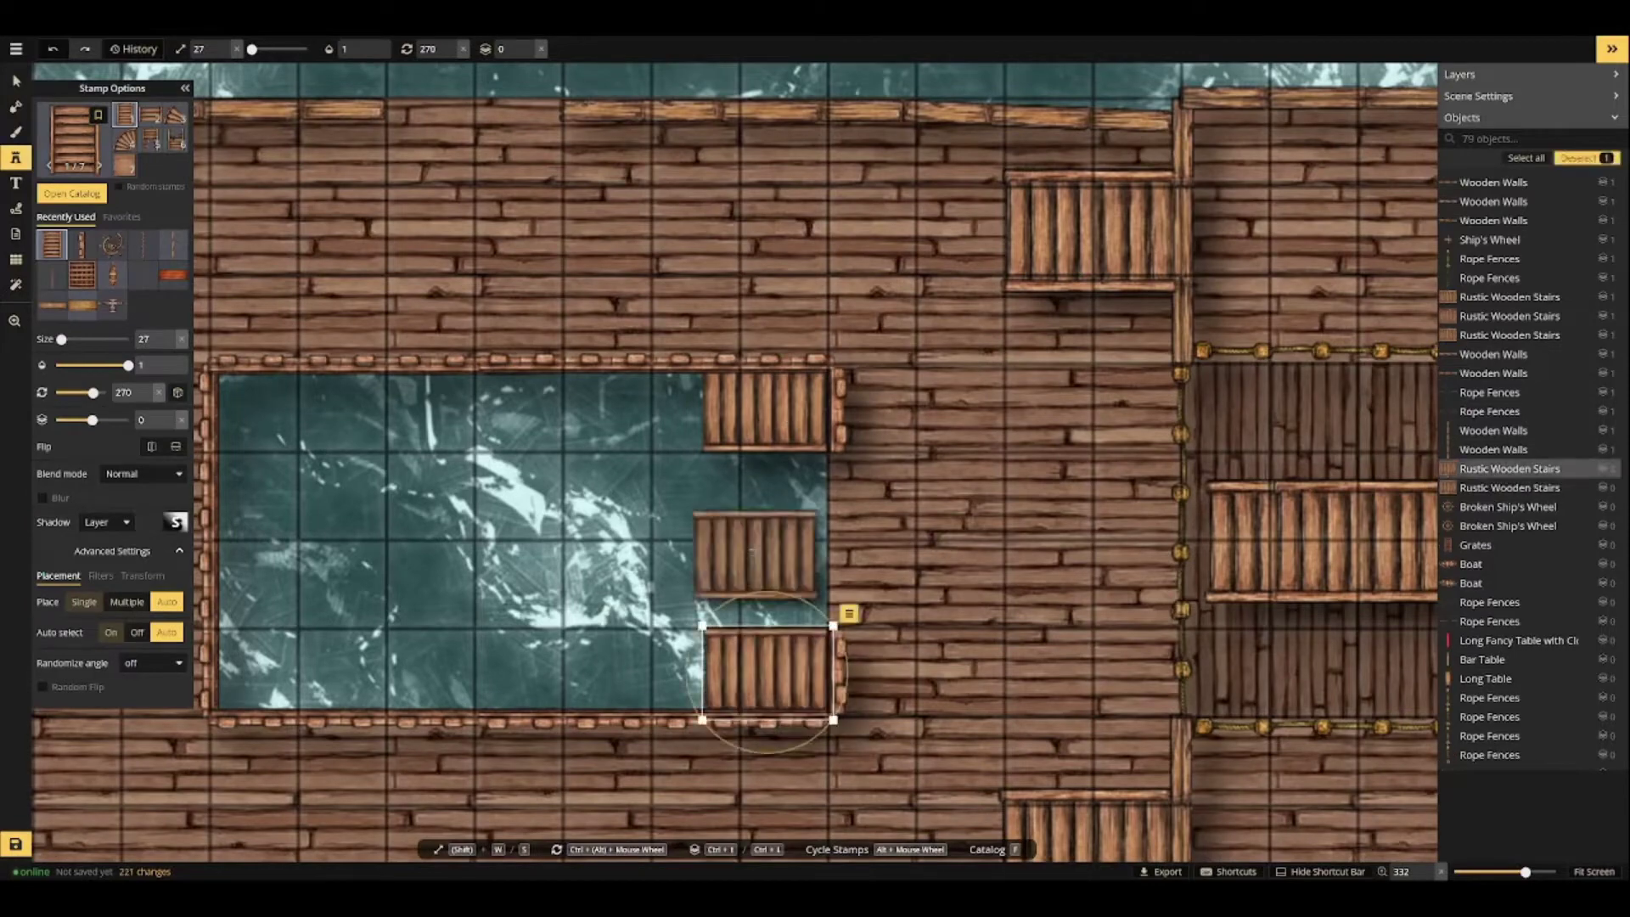
Delete both small railing pieces at the aft corners of the opening.
{"action": "left_click", "coordinate": [15, 80]}
{"action": "left_click", "coordinate": [840, 408]}
{"action": "key", "text": "Delete"}
{"action": "left_click", "coordinate": [840, 681]}
{"action": "key", "text": "Delete"}
{"action": "scroll", "coordinate": [744, 579], "scroll_direction": "down", "scroll_amount": 7}
{"action": "scroll", "coordinate": [753, 584], "scroll_direction": "up", "scroll_amount": 2}
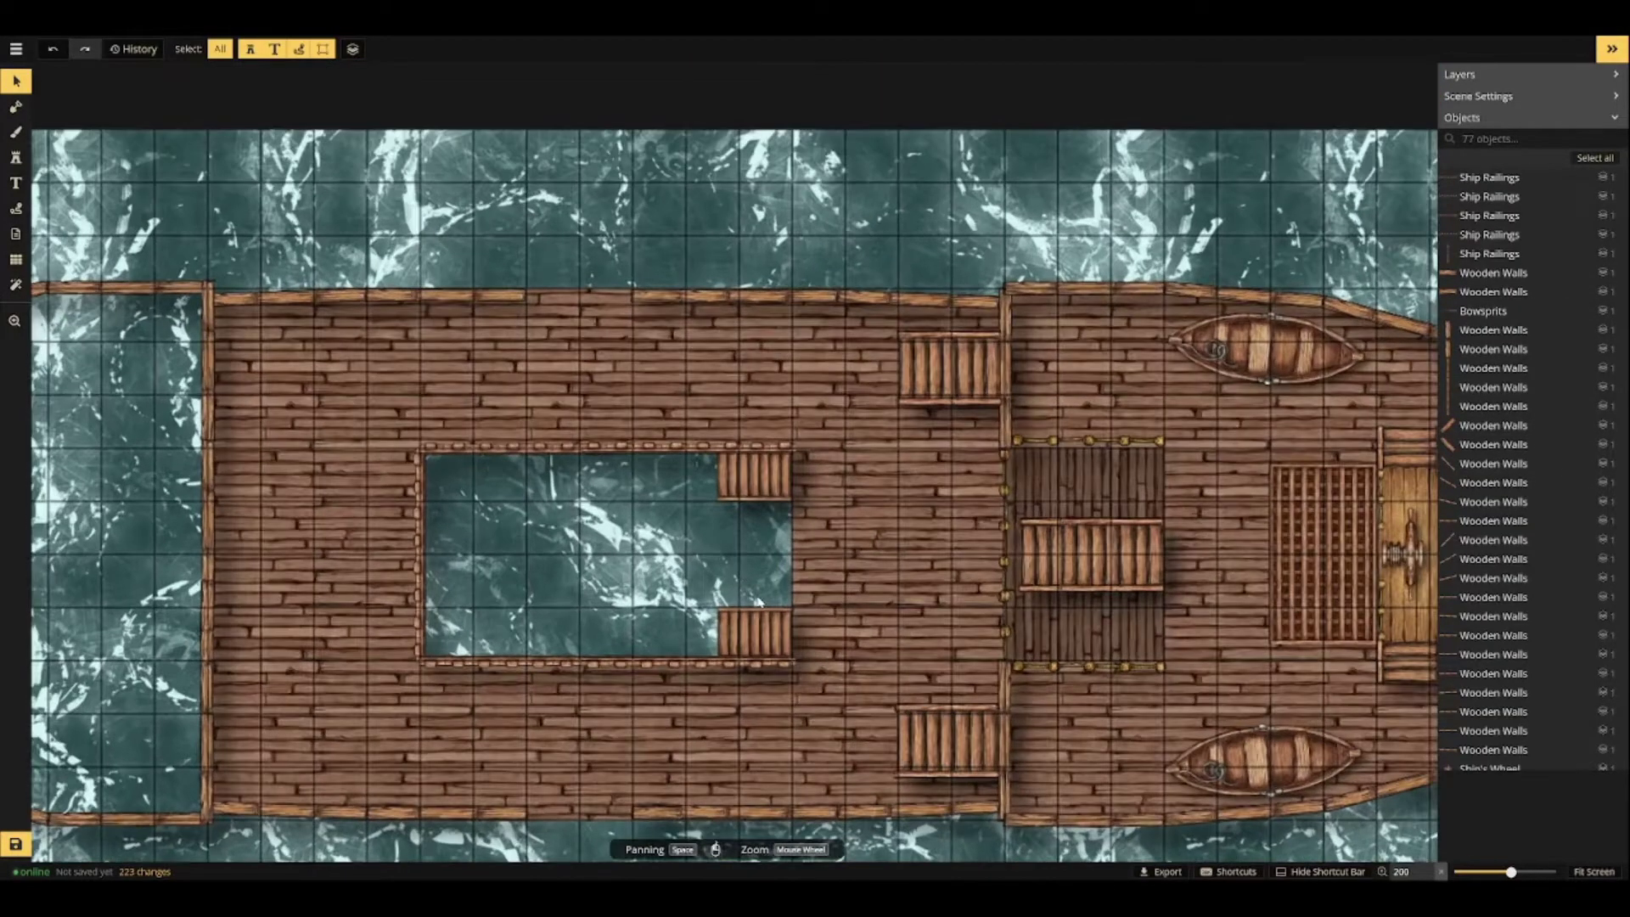
{"action": "left_click", "coordinate": [17, 160]}
{"action": "key", "text": "f"}
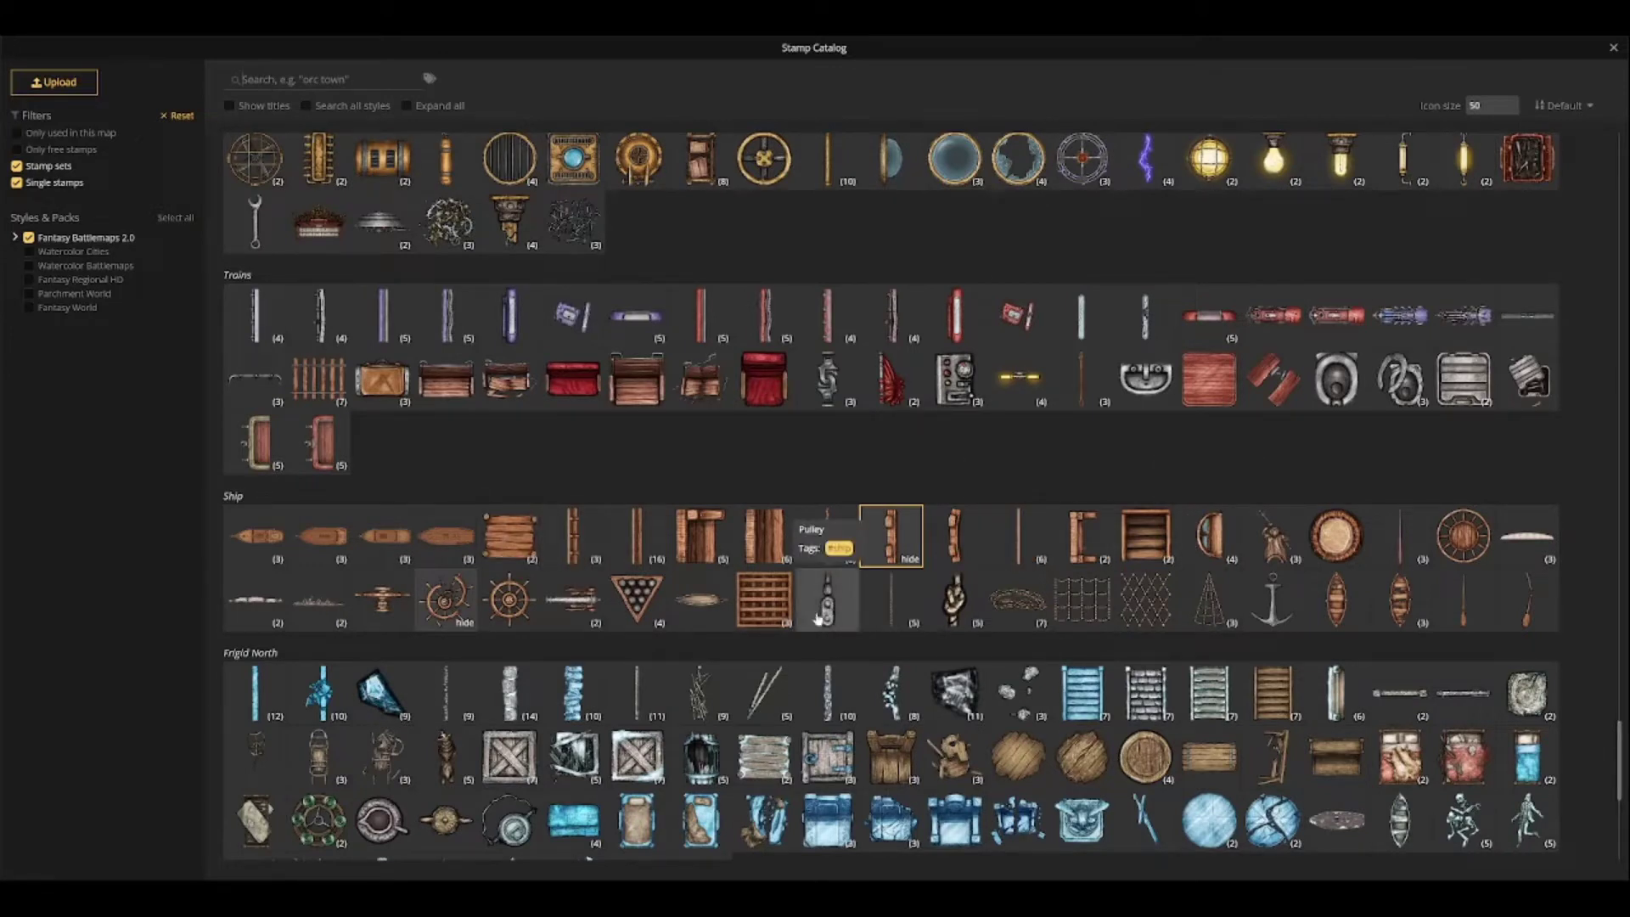
{"action": "left_click", "coordinate": [1146, 535]}
{"action": "scroll", "coordinate": [838, 572], "scroll_direction": "up", "scroll_amount": 3}
Save the map under the name "Jewel of the Crown".
{"action": "left_click", "coordinate": [15, 844]}
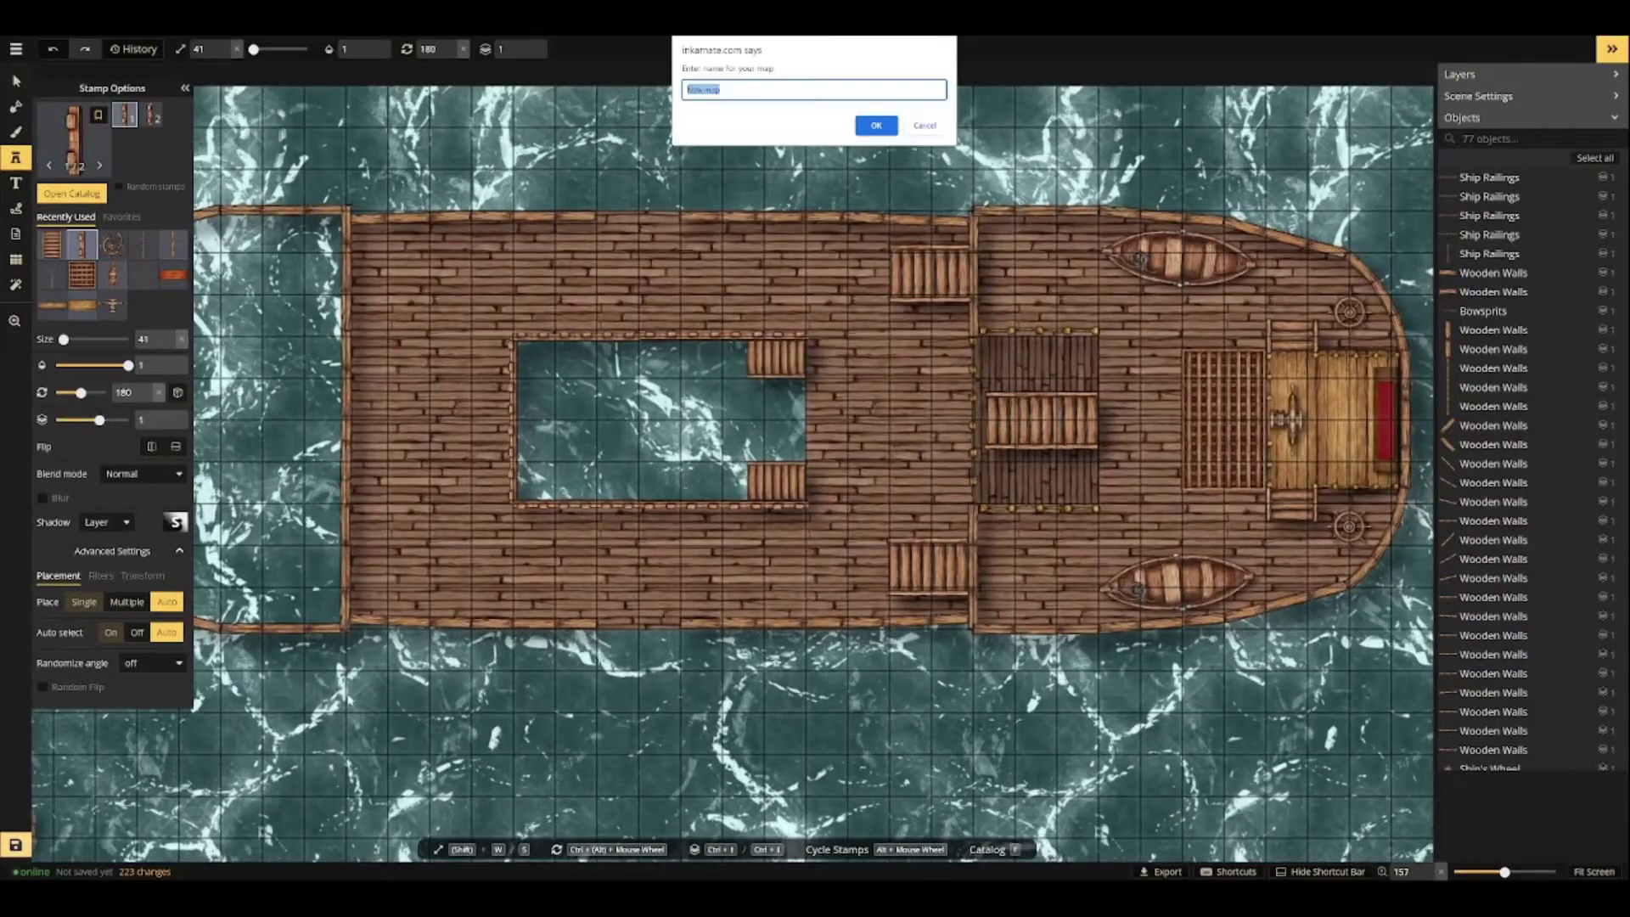
{"action": "type", "text": "Jewel of the Crown"}
{"action": "key", "text": "Return"}
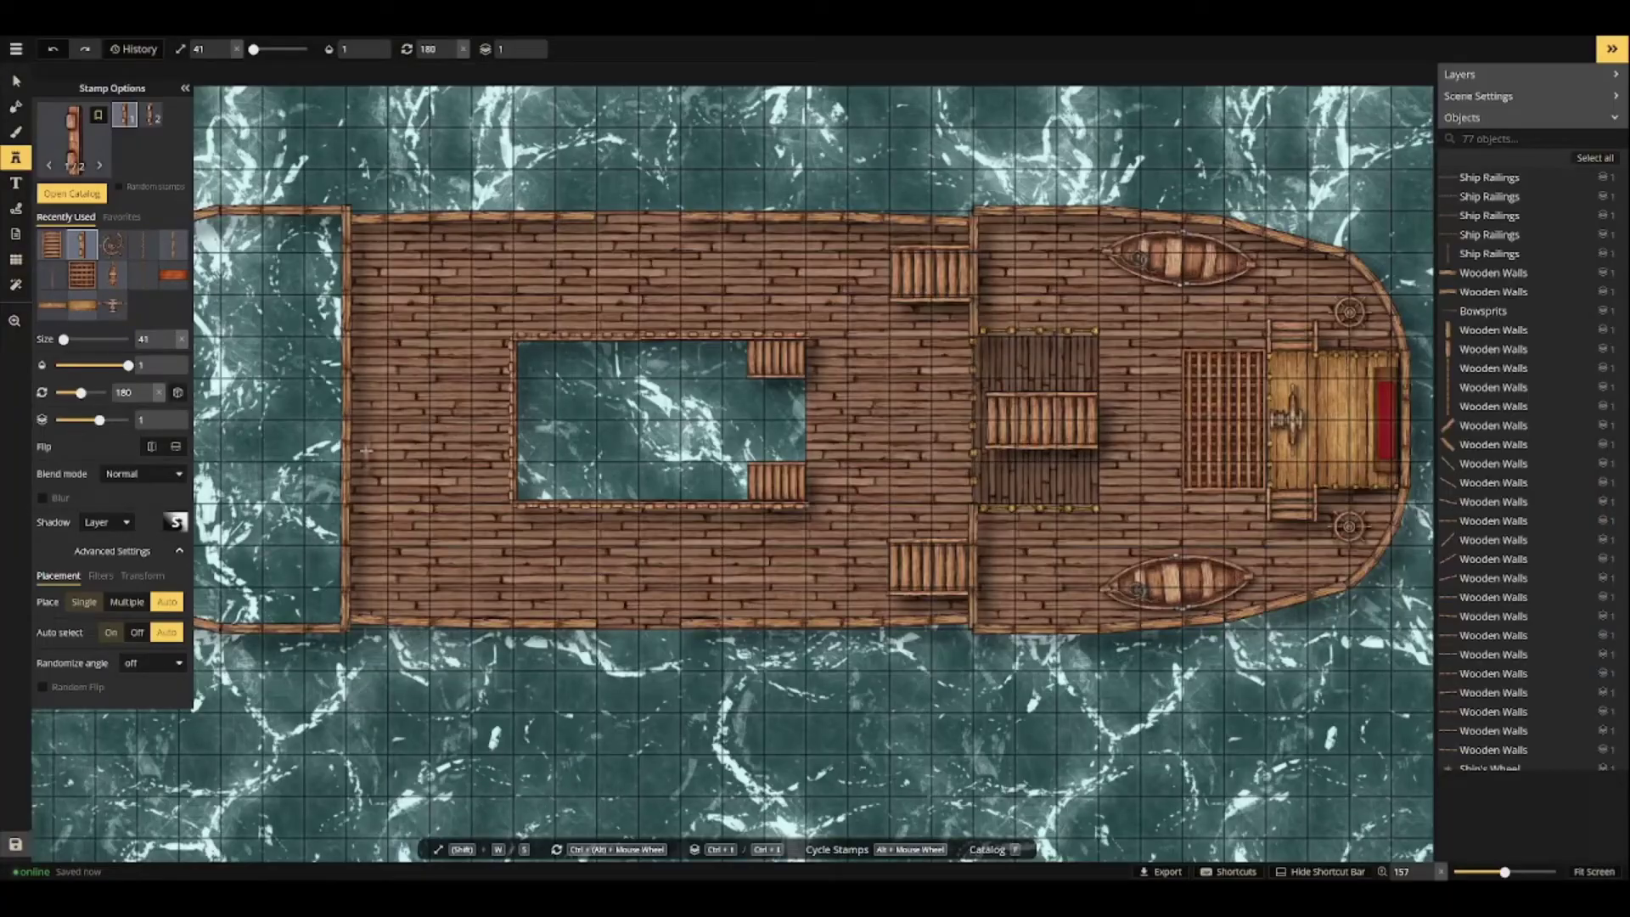
Choose the Small Studded Wall Piece from the catalog's Ship set and place one at size 41 just aft of the opening.
{"action": "key", "text": "f"}
{"action": "left_click", "coordinate": [717, 500]}
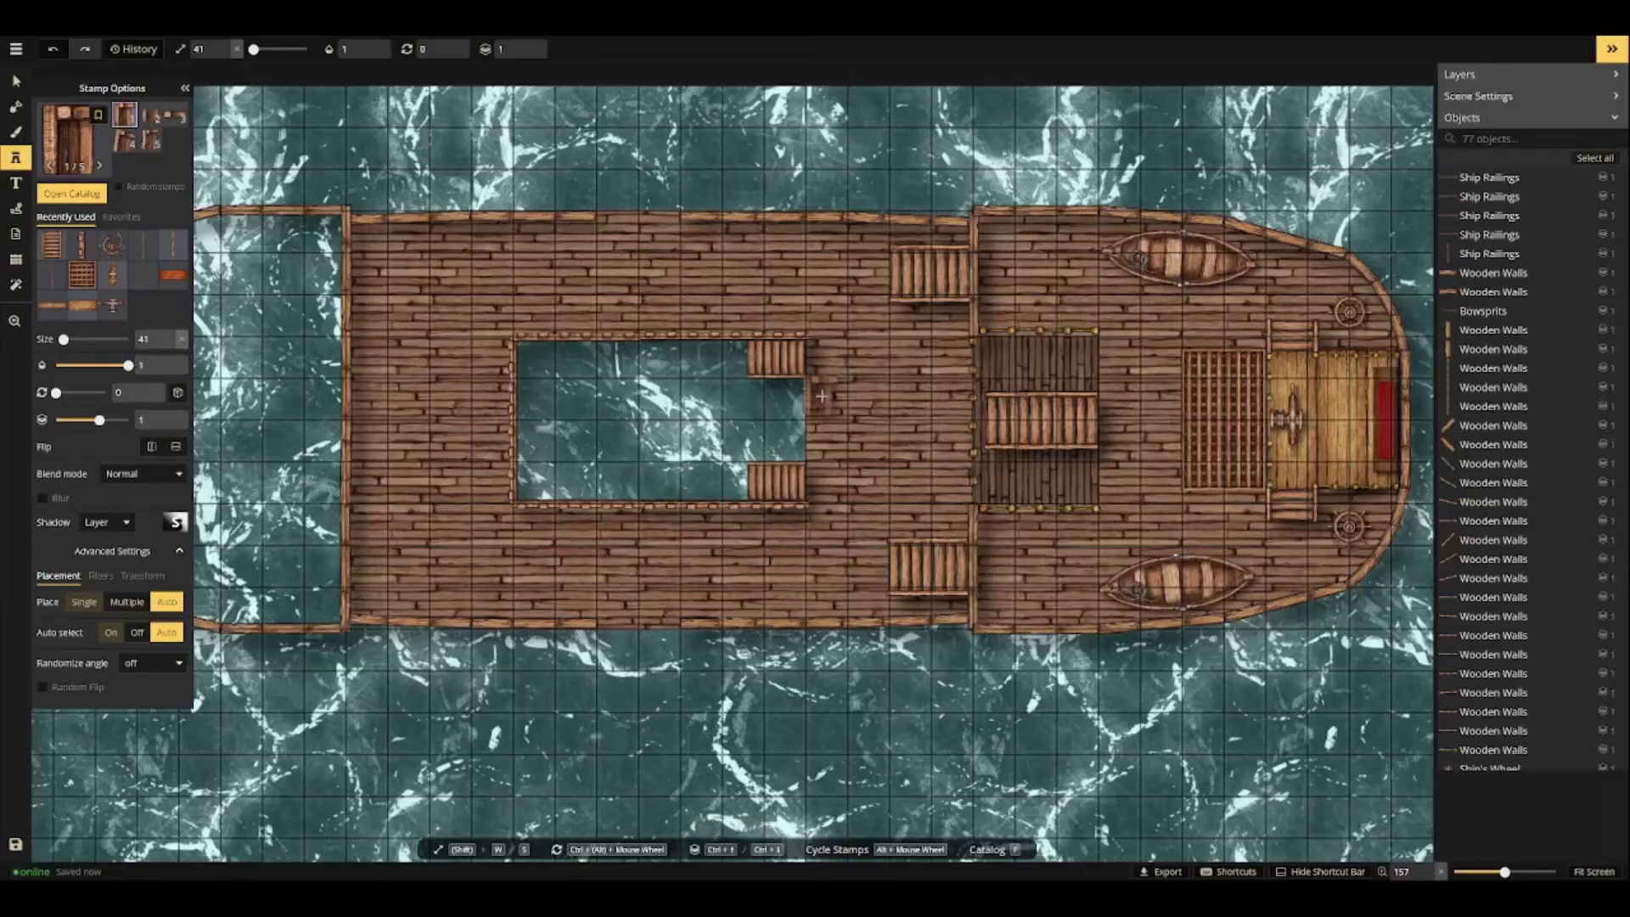
{"action": "left_click", "coordinate": [822, 396]}
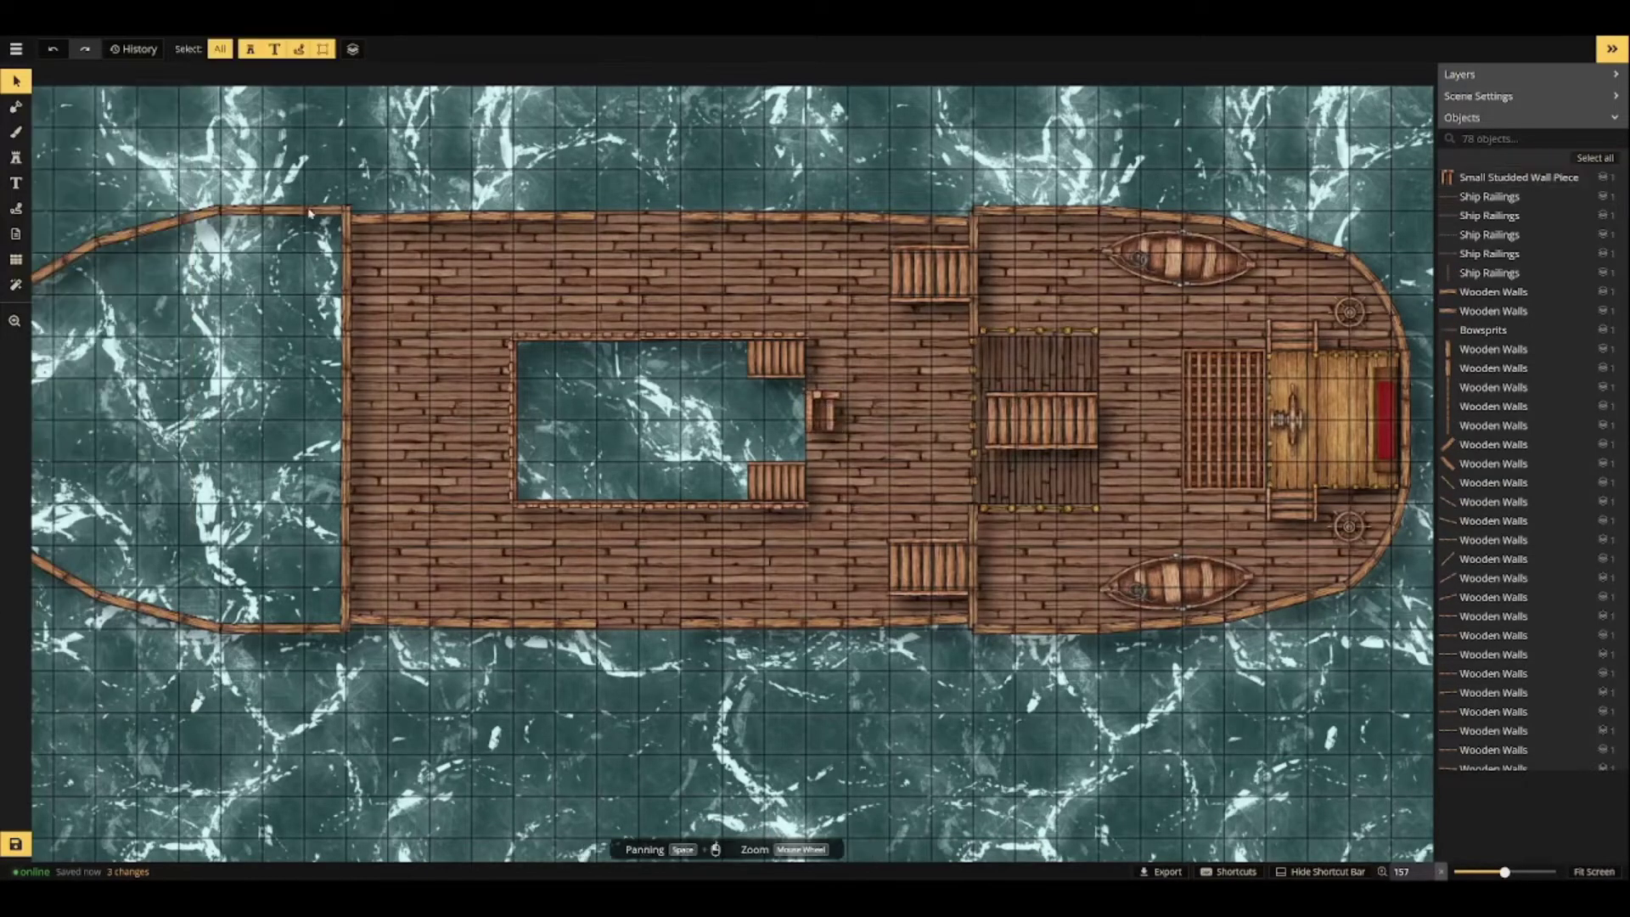
Add a second Small Studded Wall Piece aft of the first, turned a quarter turn, and nudge it aft to form a square's corner.
{"action": "left_click", "coordinate": [874, 392]}
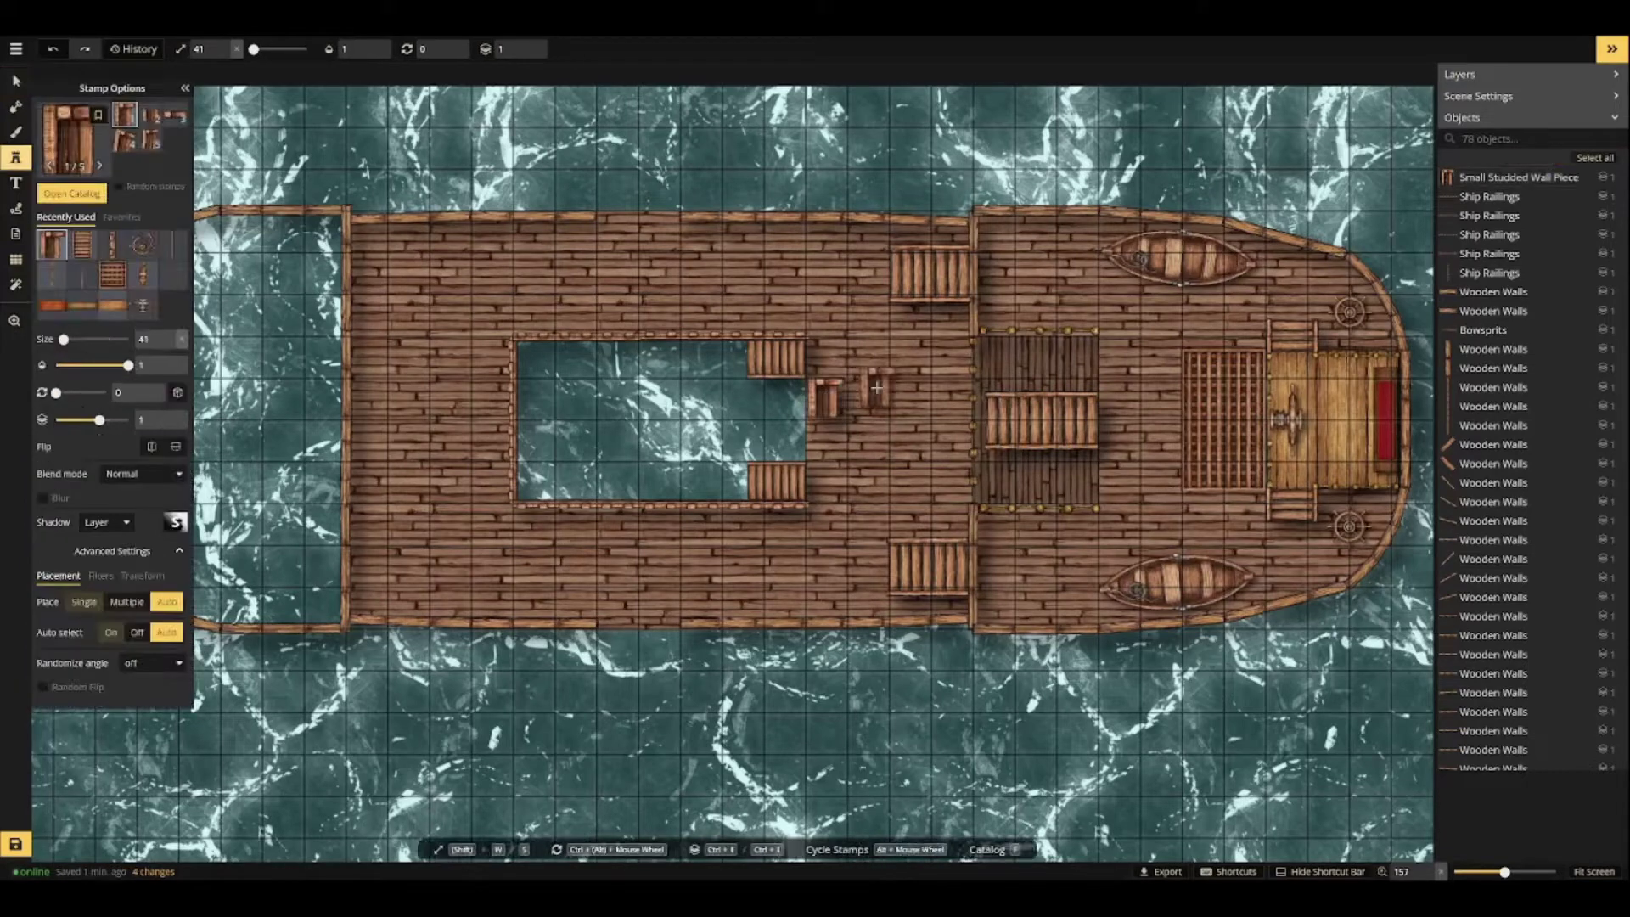
{"action": "scroll", "coordinate": [866, 394], "scroll_direction": "down", "scroll_amount": 3}
{"action": "left_click", "coordinate": [858, 395]}
{"action": "key", "text": "Escape"}
{"action": "scroll", "coordinate": [860, 431], "scroll_direction": "up", "scroll_amount": 6}
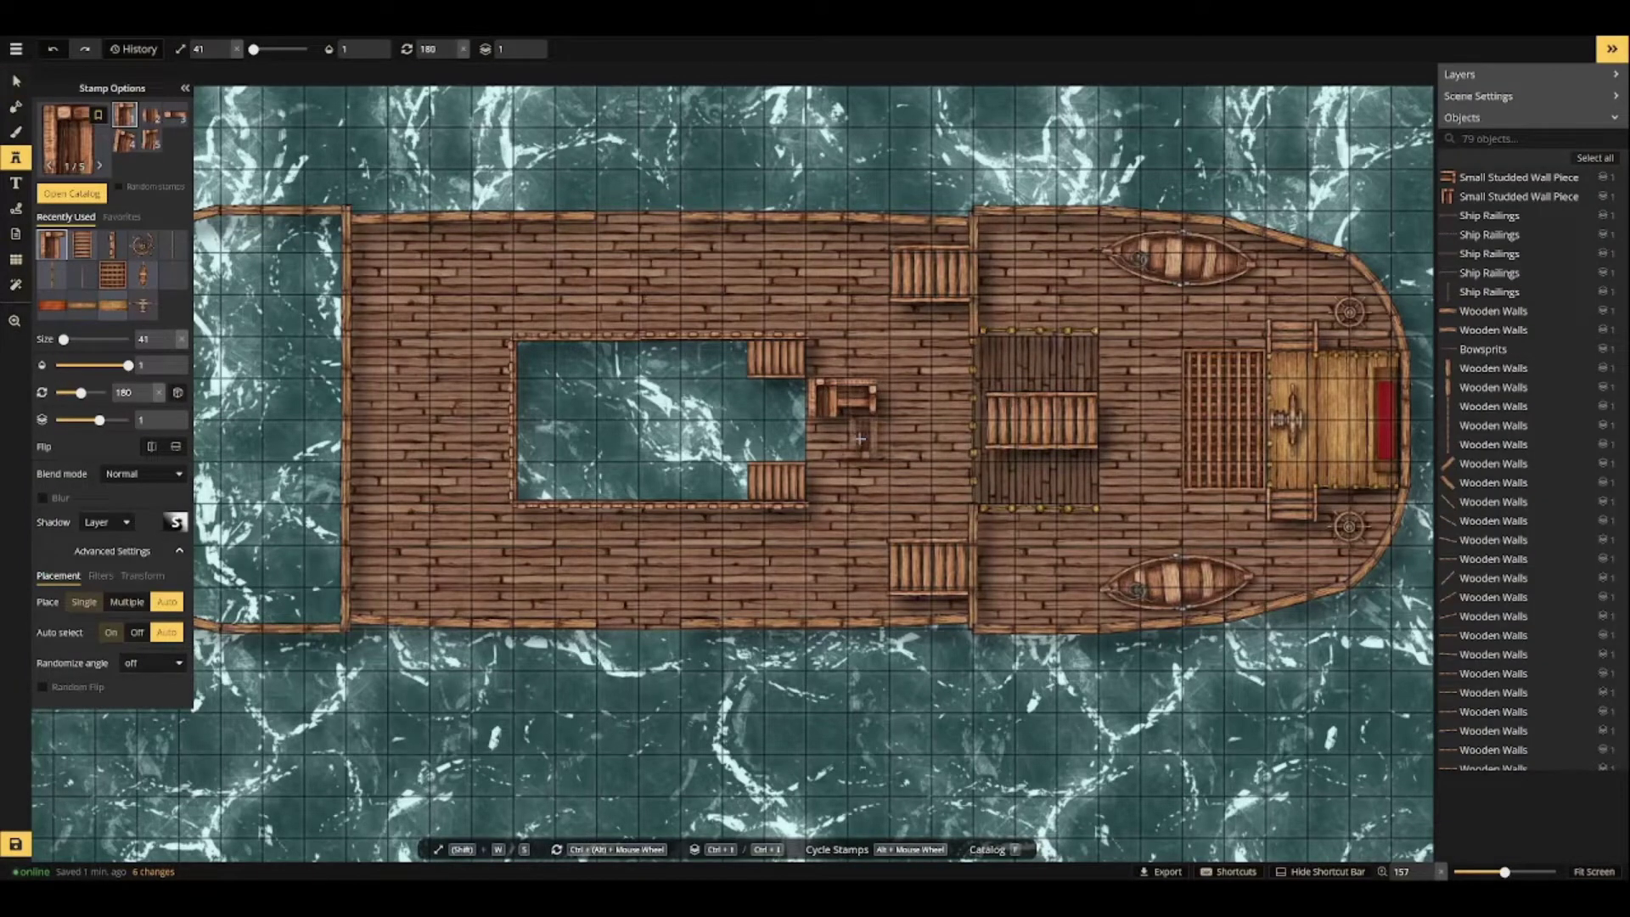
{"action": "key", "text": "Escape"}
{"action": "left_click_drag", "start_coordinate": [863, 397], "coordinate": [875, 398]}
{"action": "left_click", "coordinate": [856, 450]}
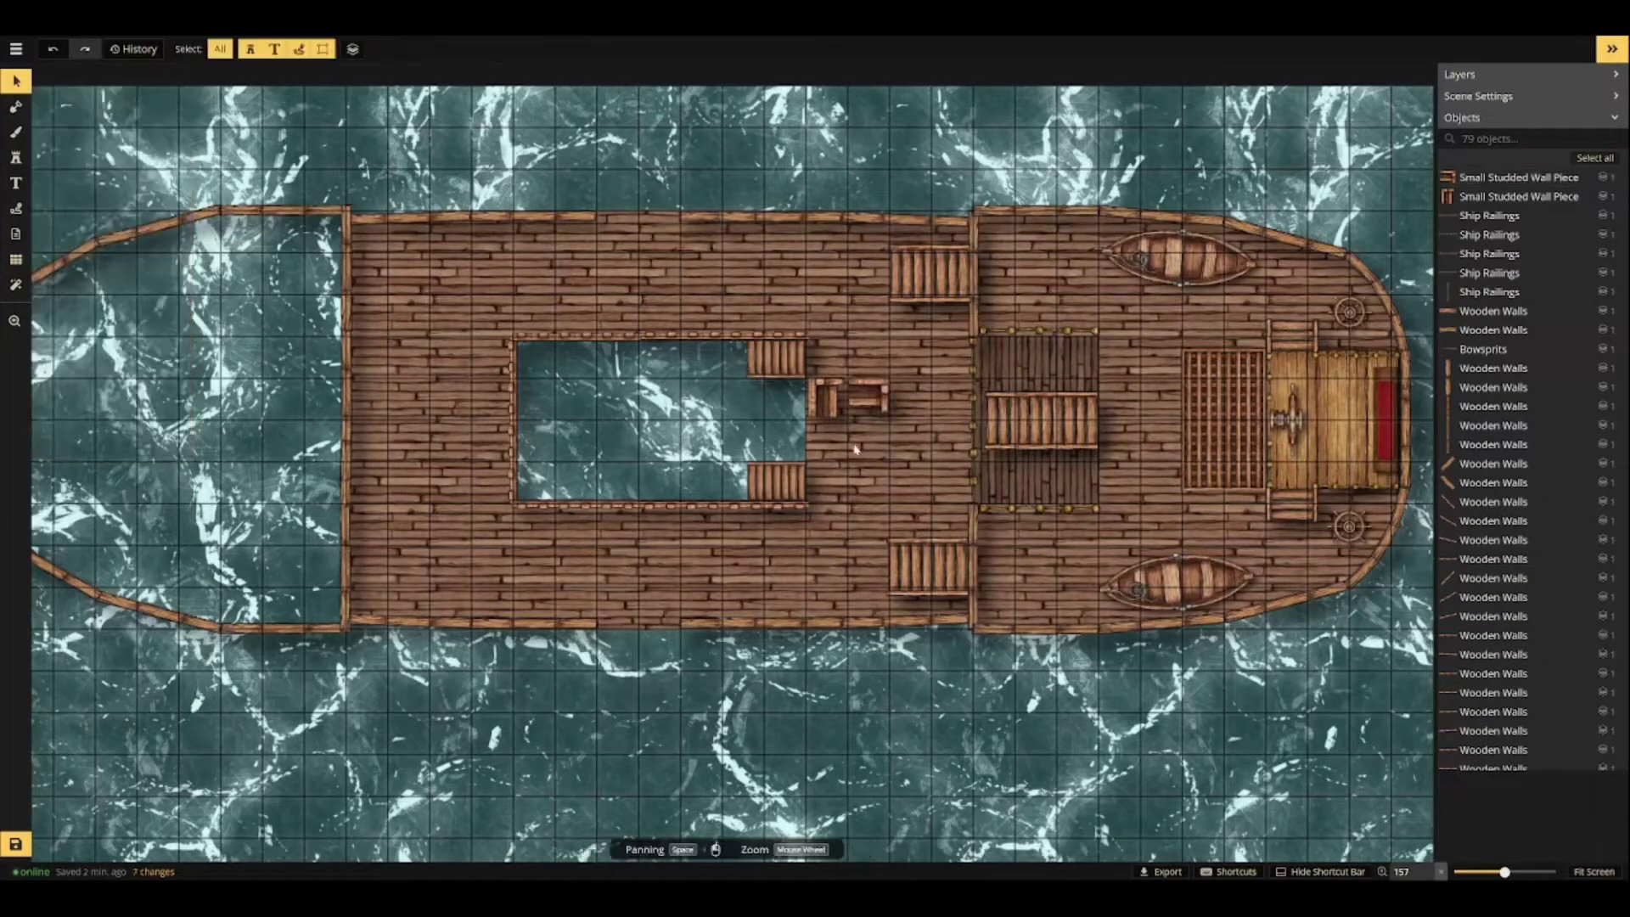
Copy the corner wall piece and place two more, rotated 180 and 270 degrees, to form the square's lower corners.
{"action": "left_click", "coordinate": [868, 399]}
{"action": "key", "text": "ctrl+c"}
{"action": "key", "text": "ctrl+v"}
{"action": "scroll", "coordinate": [855, 473], "scroll_direction": "up", "scroll_amount": 6}
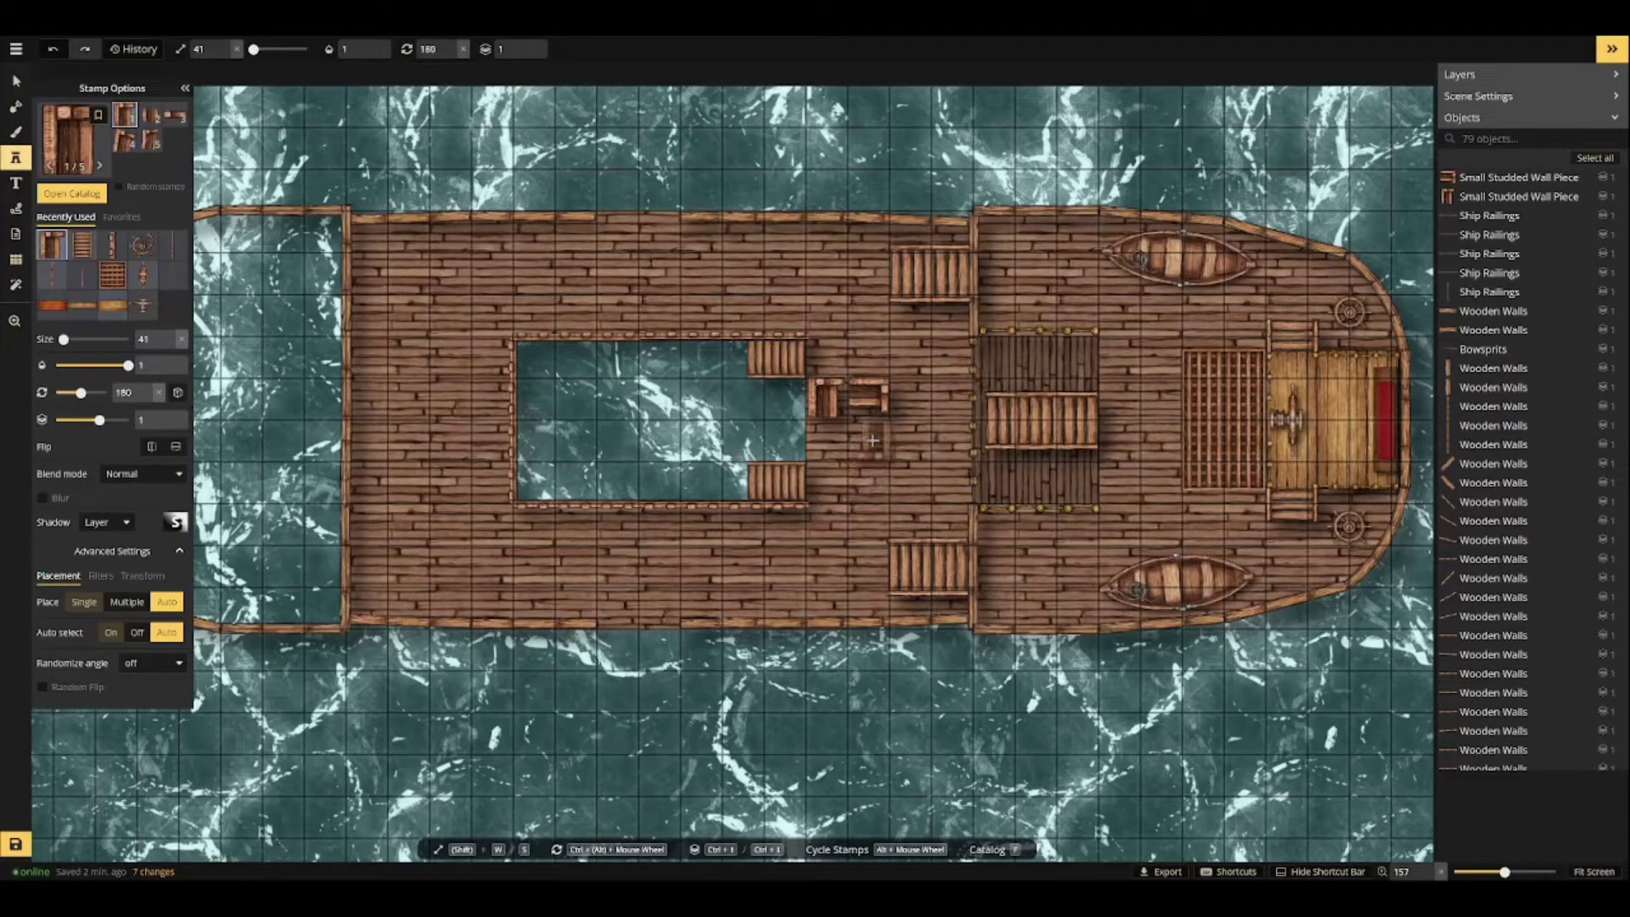
{"action": "left_click", "coordinate": [872, 441]}
{"action": "scroll", "coordinate": [832, 441], "scroll_direction": "up", "scroll_amount": 6}
{"action": "left_click", "coordinate": [828, 442]}
Close the gaps between the square's four corners with variant 2 wall pieces, one per side, each turned to match its side.
{"action": "scroll", "coordinate": [828, 440], "scroll_direction": "down", "scroll_amount": 1}
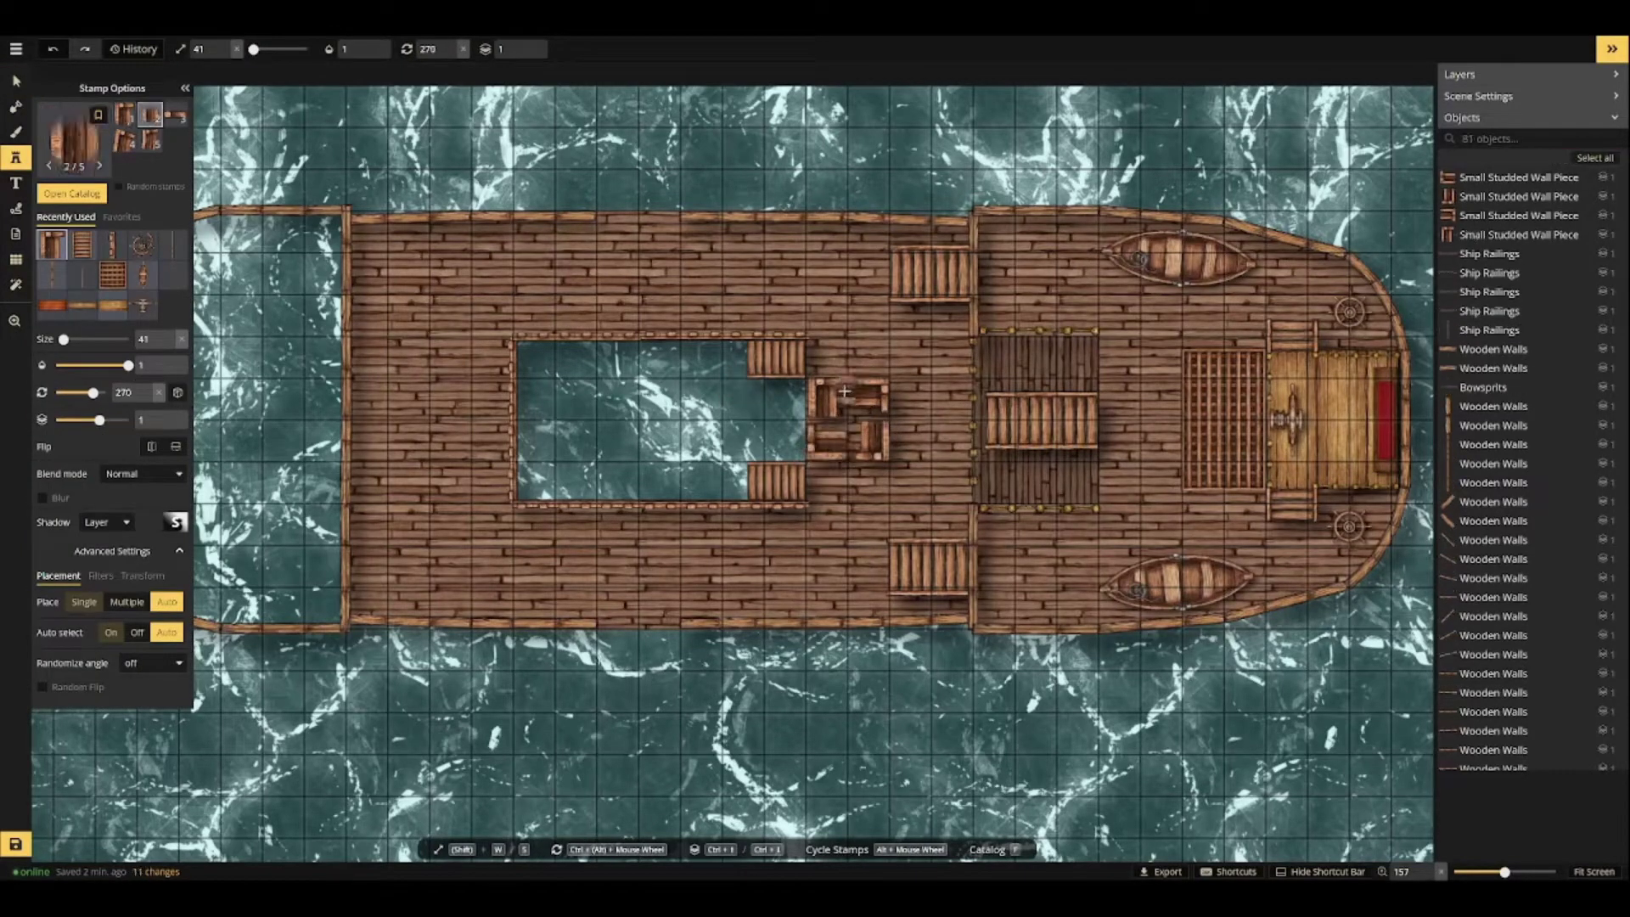
{"action": "scroll", "coordinate": [844, 391], "scroll_direction": "up", "scroll_amount": 5}
{"action": "left_click", "coordinate": [844, 394]}
{"action": "scroll", "coordinate": [923, 466], "scroll_direction": "up", "scroll_amount": 6}
{"action": "left_click", "coordinate": [924, 467]}
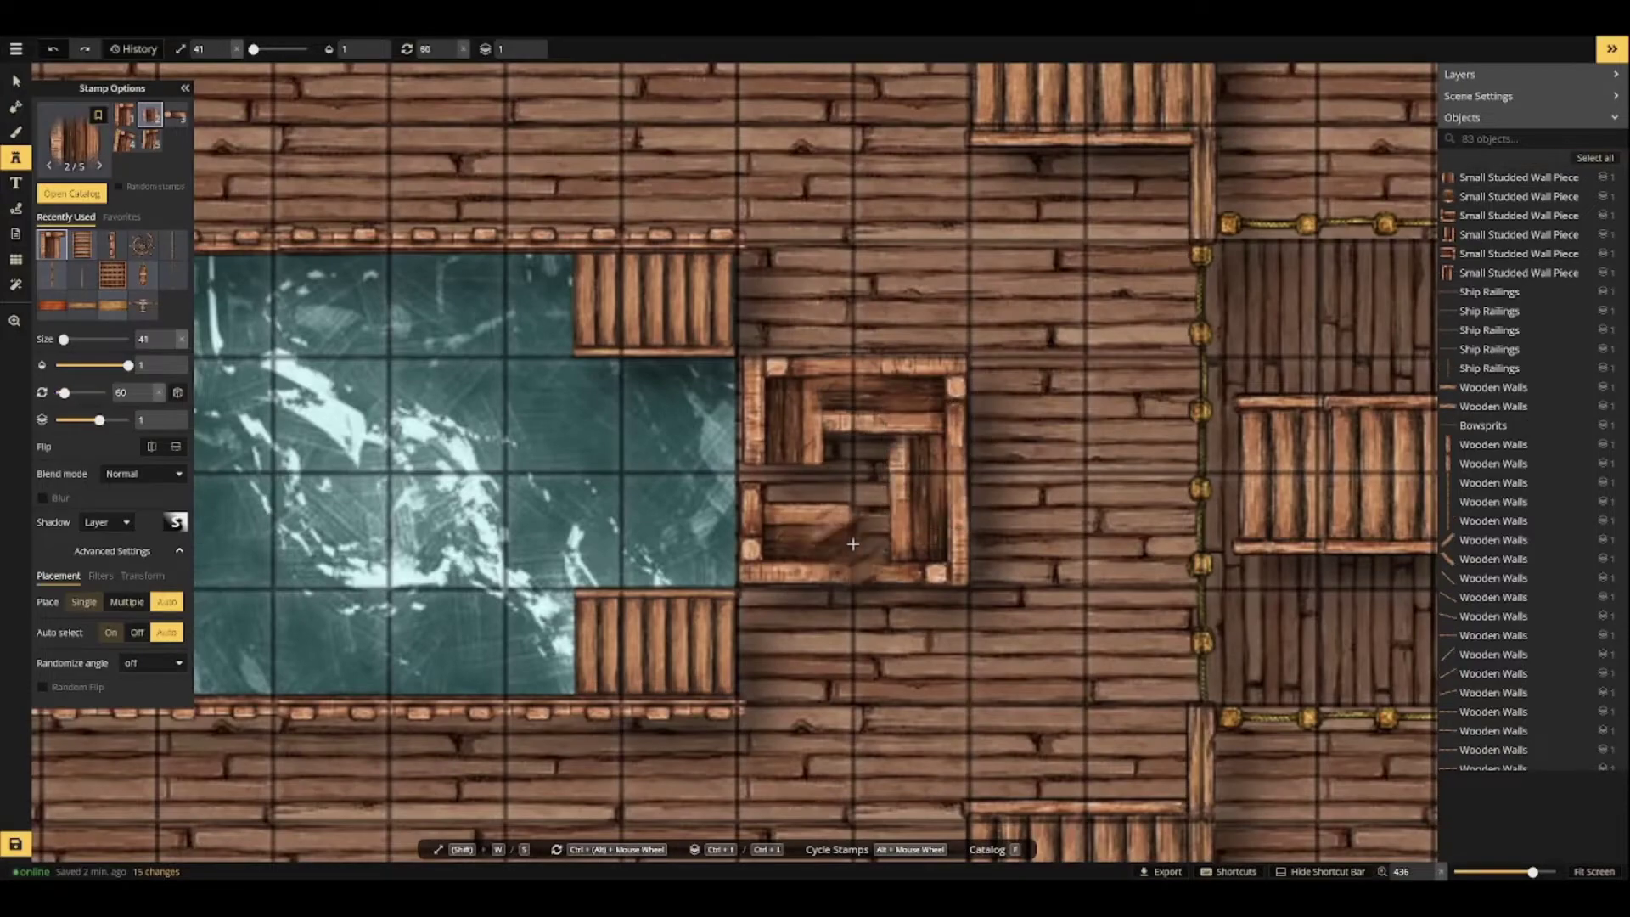
{"action": "scroll", "coordinate": [855, 544], "scroll_direction": "up", "scroll_amount": 6}
{"action": "left_click", "coordinate": [858, 544]}
{"action": "scroll", "coordinate": [788, 482], "scroll_direction": "down", "scroll_amount": 1}
{"action": "left_click", "coordinate": [788, 482]}
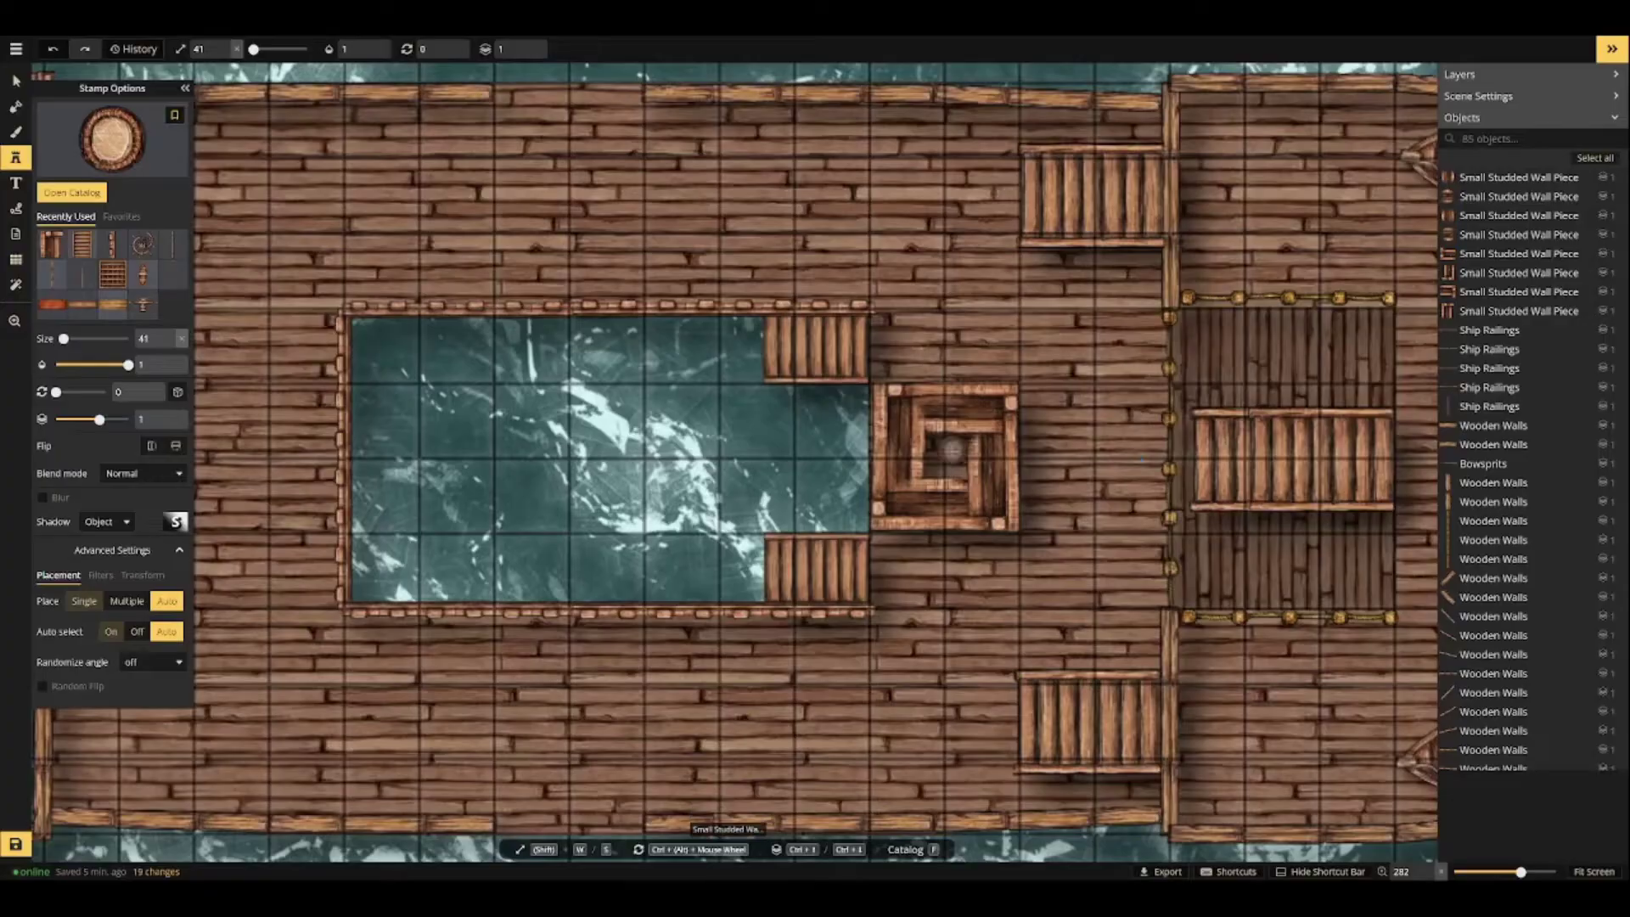
Enlarge the Mast stamp to size 126 and place it at the centre of the studded square.
{"action": "key", "text": "w"}
{"action": "key", "text": "w"}
{"action": "key", "text": "w"}
{"action": "key", "text": "w"}
{"action": "key", "text": "w"}
{"action": "key", "text": "w"}
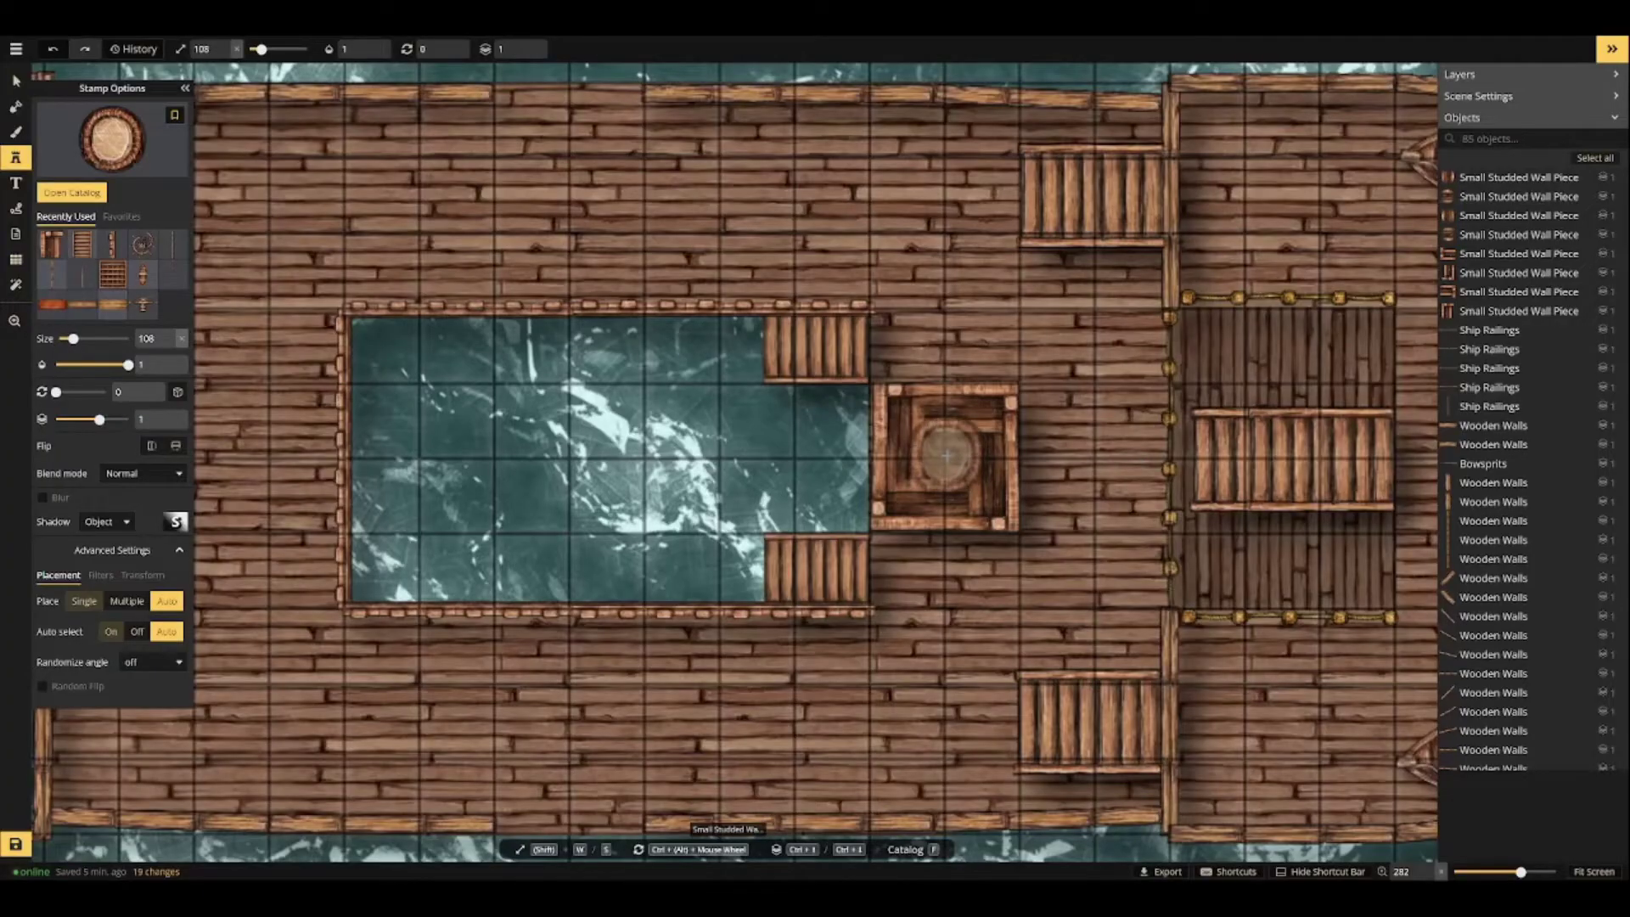
{"action": "left_click", "coordinate": [944, 458]}
{"action": "scroll", "coordinate": [972, 597], "scroll_direction": "down", "scroll_amount": 4}
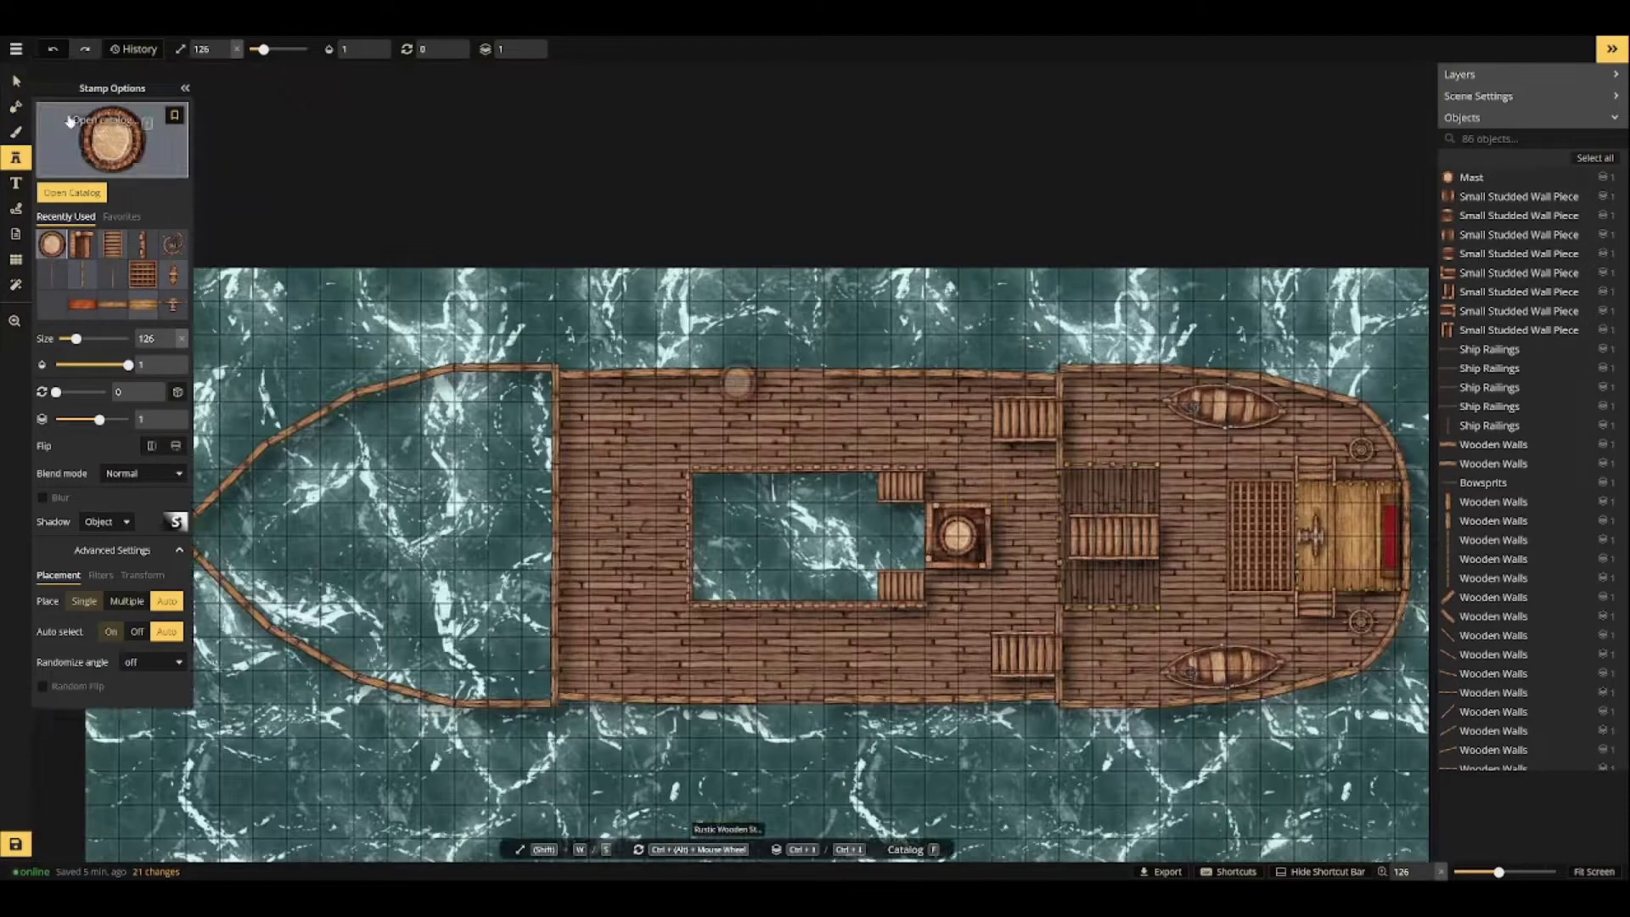
Group the mast with its studded square, then copy the group to the mid deck's forward wall, centred on the ship.
{"action": "left_click", "coordinate": [16, 82]}
{"action": "left_click_drag", "start_coordinate": [923, 497], "coordinate": [1006, 599]}
{"action": "key", "text": "ctrl+g"}
{"action": "key", "text": "ctrl+c"}
{"action": "key", "text": "ctrl+v"}
{"action": "scroll", "coordinate": [509, 559], "scroll_direction": "up", "scroll_amount": 5}
{"action": "left_click_drag", "start_coordinate": [792, 540], "coordinate": [747, 487]}
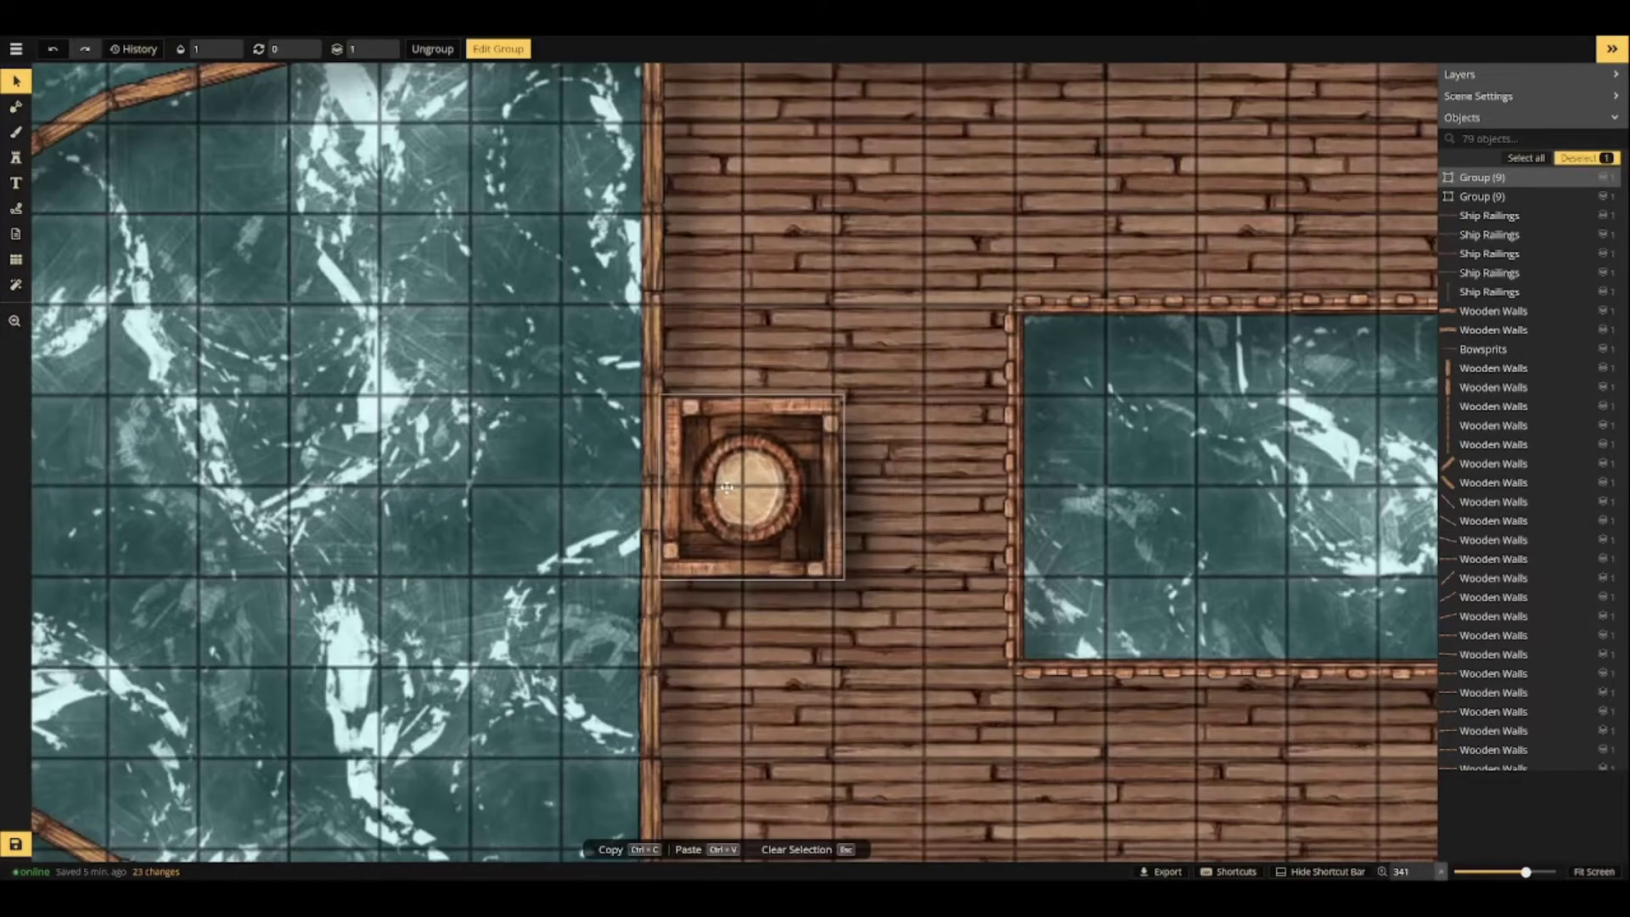
{"action": "left_click", "coordinate": [812, 677]}
Fill the water-filled opening in the mid deck with the dark vertical plank texture, using the grid-shaped background brush.
{"action": "scroll", "coordinate": [811, 677], "scroll_direction": "down", "scroll_amount": 5}
{"action": "left_click_drag", "start_coordinate": [846, 707], "coordinate": [584, 619]}
{"action": "left_click", "coordinate": [16, 132]}
{"action": "left_click", "coordinate": [133, 254]}
{"action": "scroll", "coordinate": [690, 570], "scroll_direction": "up", "scroll_amount": 3}
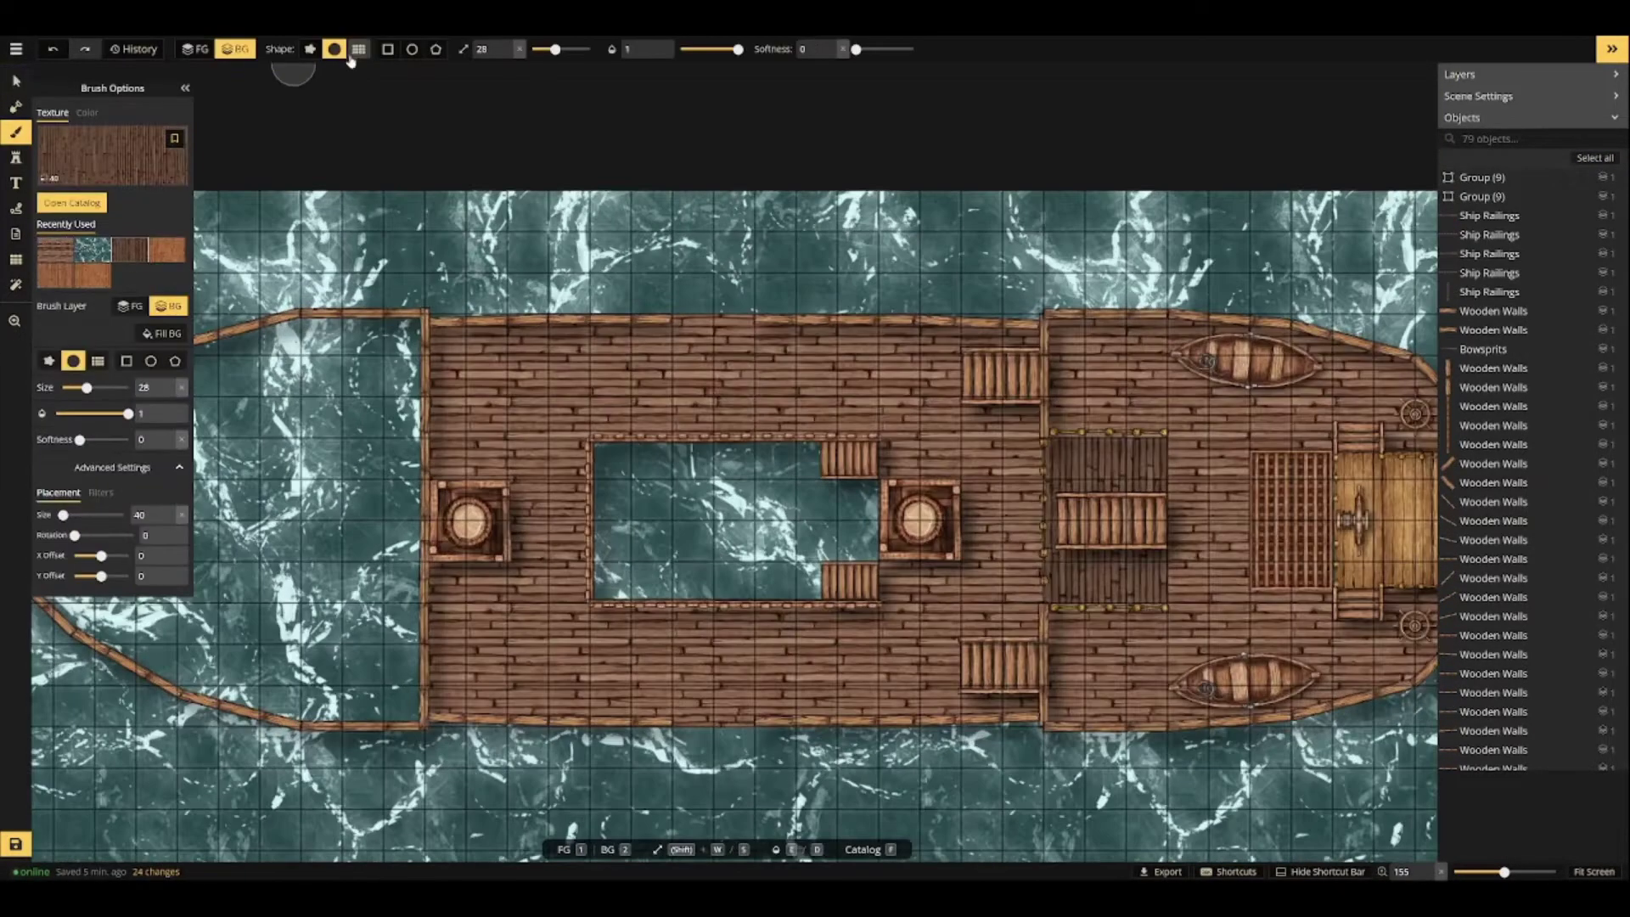
{"action": "left_click", "coordinate": [358, 49]}
{"action": "left_click_drag", "start_coordinate": [635, 480], "coordinate": [676, 559]}
{"action": "left_click", "coordinate": [635, 559]}
{"action": "left_click", "coordinate": [335, 49]}
{"action": "scroll", "coordinate": [717, 611], "scroll_direction": "down", "scroll_amount": 4}
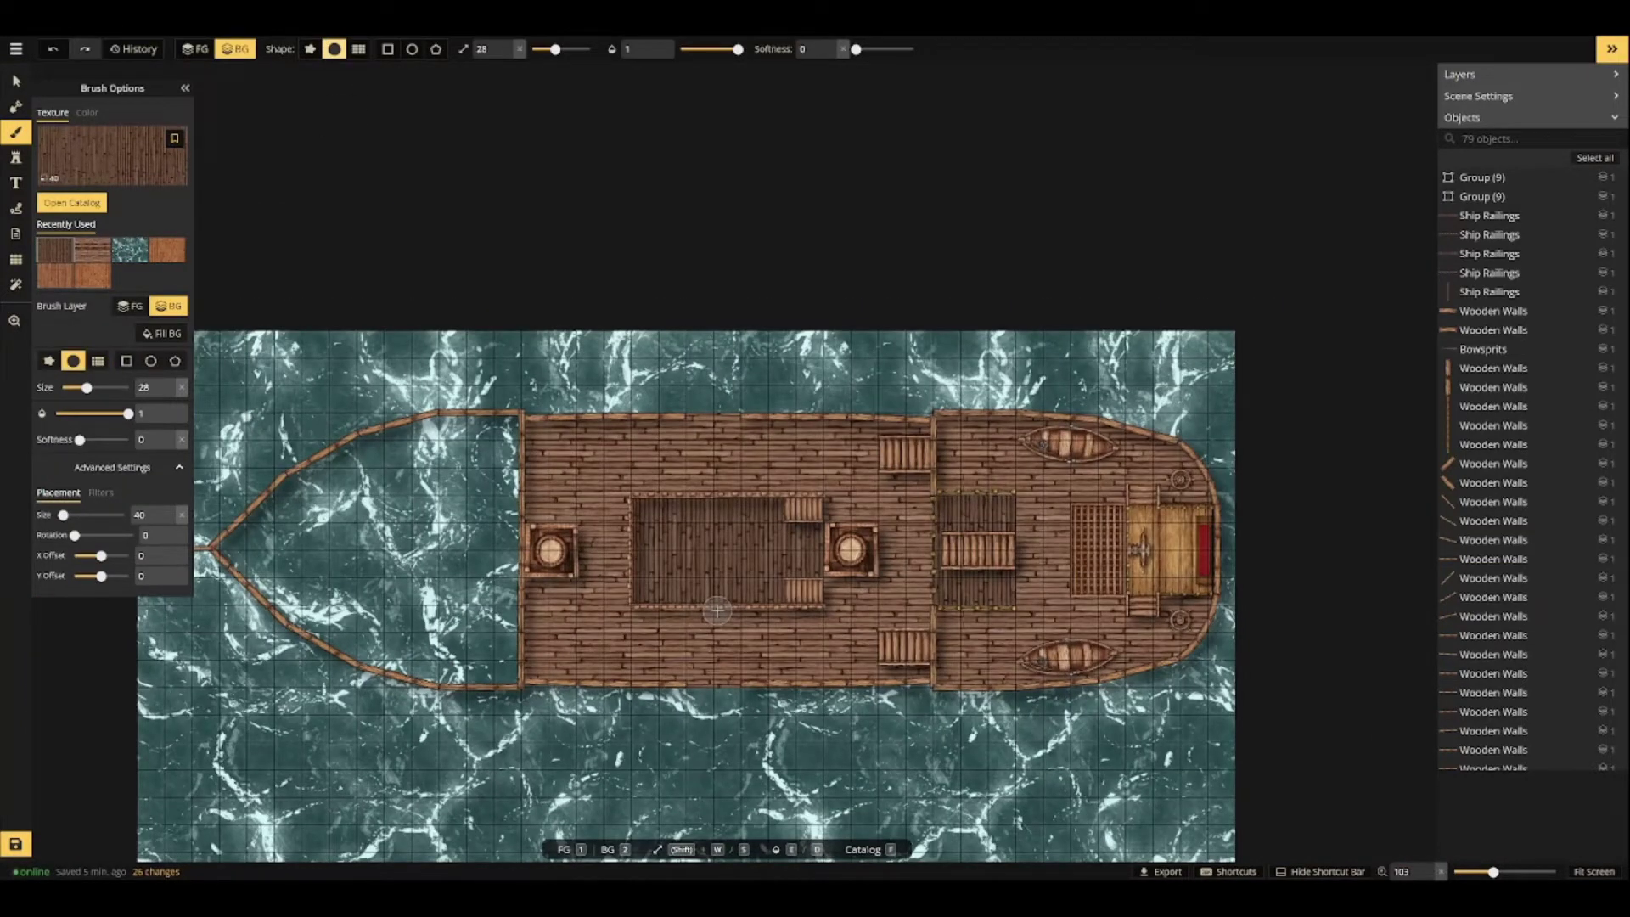
Cover most of the bow deck with the horizontal plank texture, using the grid-shaped brush.
{"action": "left_click", "coordinate": [93, 250]}
{"action": "left_click", "coordinate": [358, 49]}
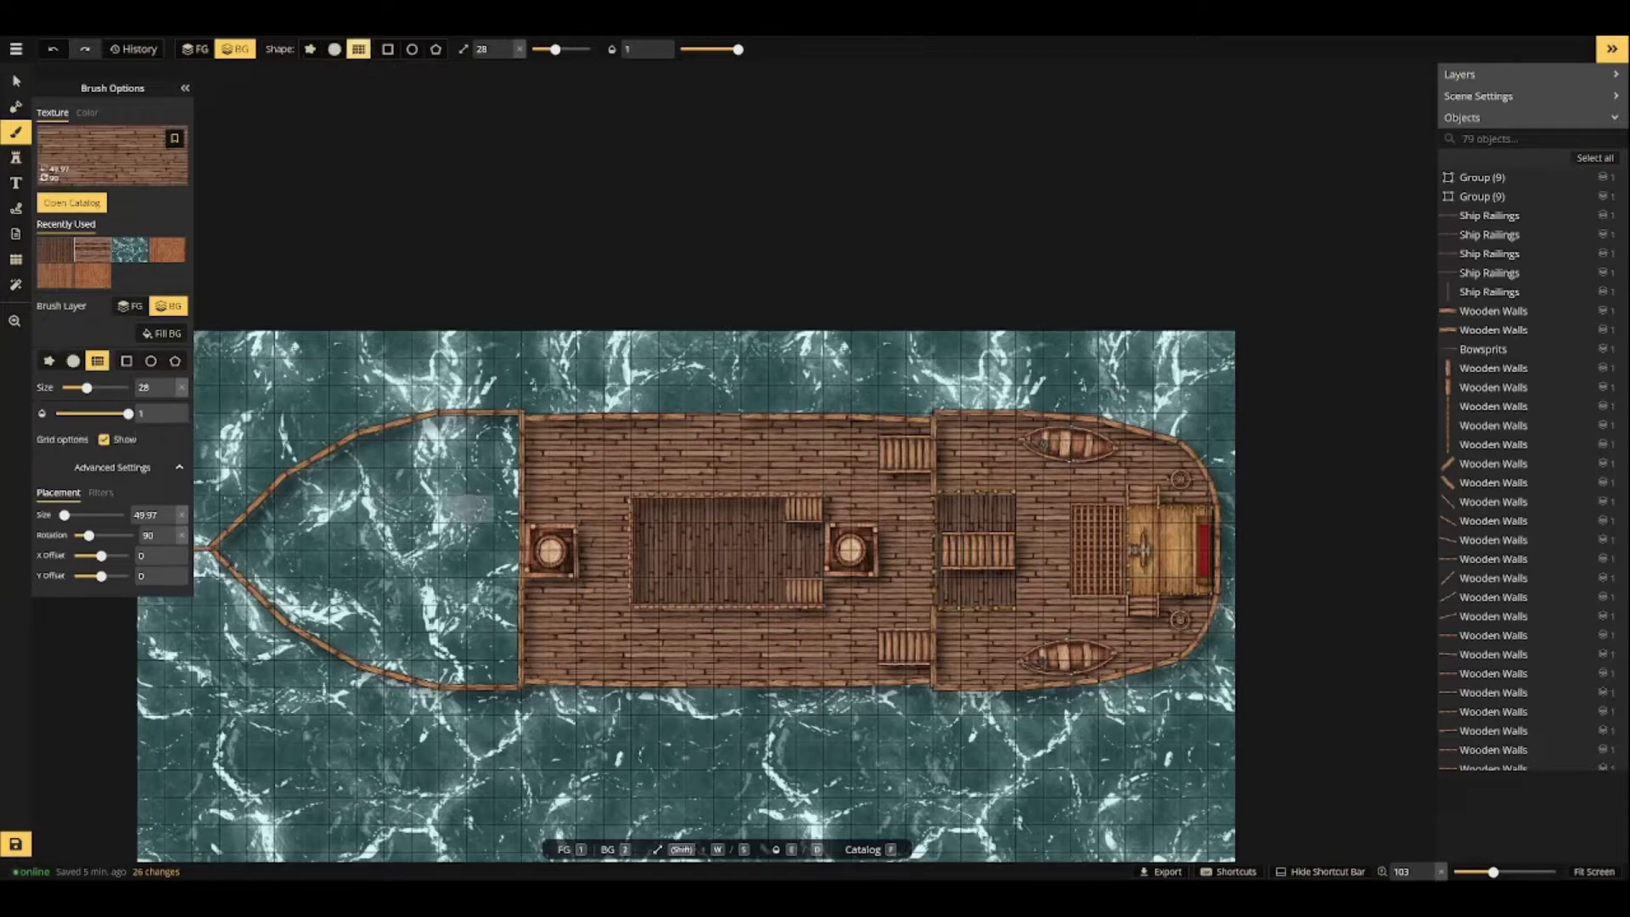
{"action": "mouse_move", "coordinate": [466, 509]}
{"action": "left_mouse_down"}
{"action": "mouse_move", "coordinate": [477, 626]}
{"action": "mouse_move", "coordinate": [424, 480]}
{"action": "mouse_move", "coordinate": [385, 577]}
{"action": "mouse_move", "coordinate": [284, 579]}
{"action": "left_mouse_up"}
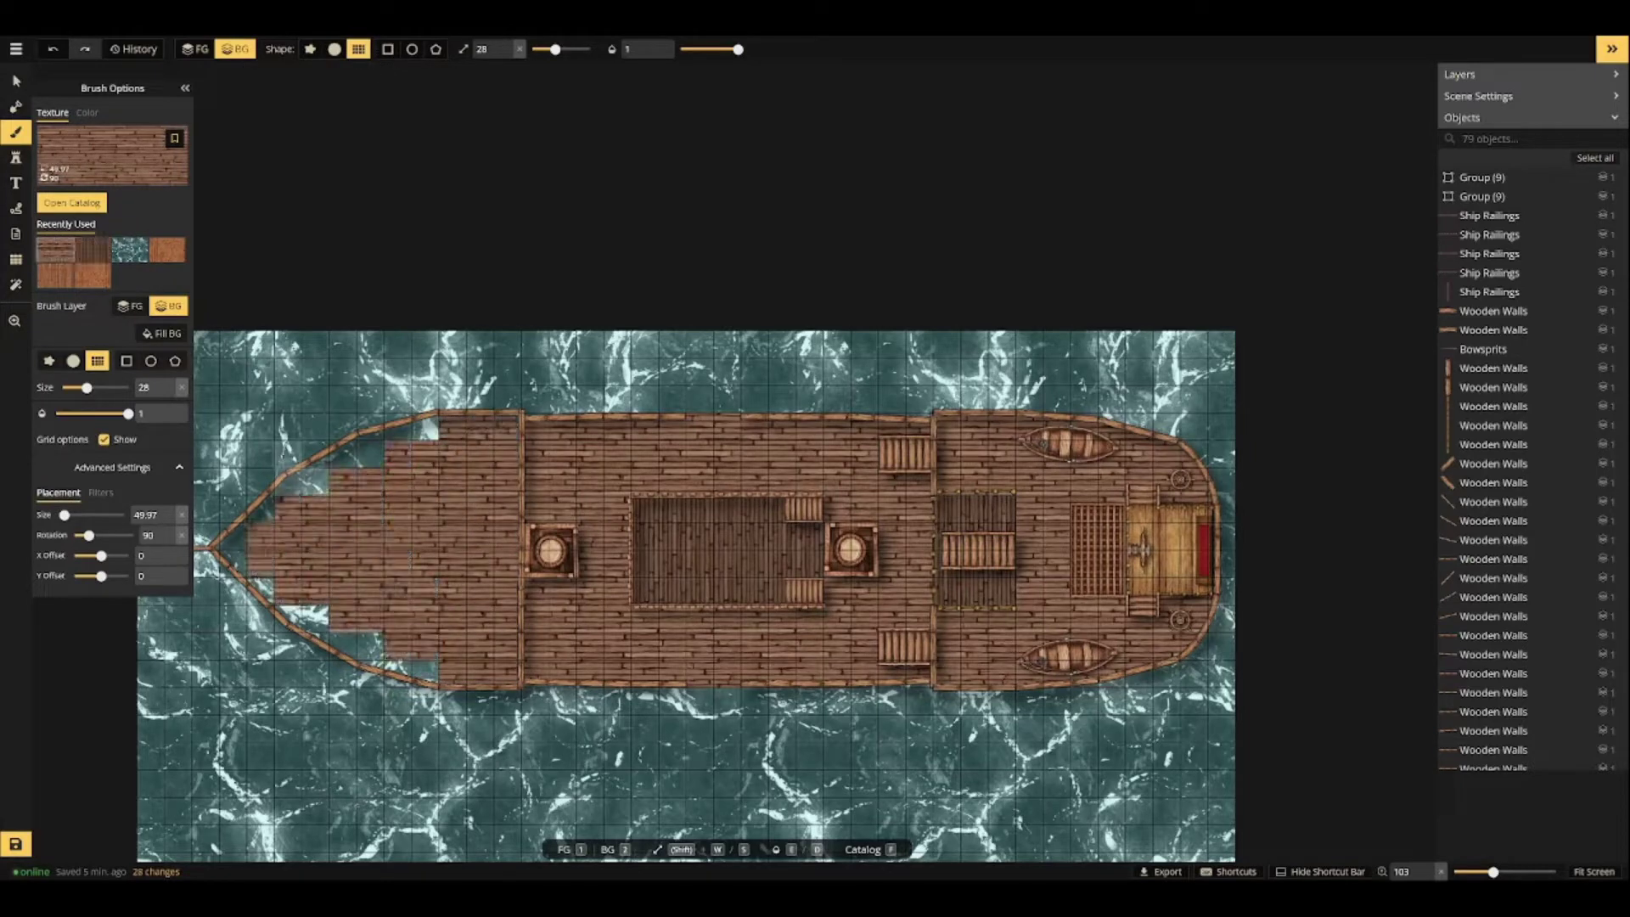
Fill the remaining gaps along the bow's curved hull edges with horizontal planks, using the round brush.
{"action": "left_click", "coordinate": [334, 49]}
{"action": "scroll", "coordinate": [344, 500], "scroll_direction": "up", "scroll_amount": 7}
{"action": "left_click_drag", "start_coordinate": [346, 502], "coordinate": [601, 462]}
{"action": "mouse_move", "coordinate": [332, 579]}
{"action": "left_mouse_down"}
{"action": "mouse_move", "coordinate": [584, 372]}
{"action": "mouse_move", "coordinate": [402, 557]}
{"action": "mouse_move", "coordinate": [472, 706]}
{"action": "mouse_move", "coordinate": [583, 768]}
{"action": "left_mouse_up"}
{"action": "mouse_move", "coordinate": [649, 727]}
{"action": "left_mouse_down"}
{"action": "mouse_move", "coordinate": [505, 466]}
{"action": "mouse_move", "coordinate": [557, 566]}
{"action": "mouse_move", "coordinate": [664, 597]}
{"action": "left_mouse_up"}
{"action": "scroll", "coordinate": [697, 542], "scroll_direction": "down", "scroll_amount": 10}
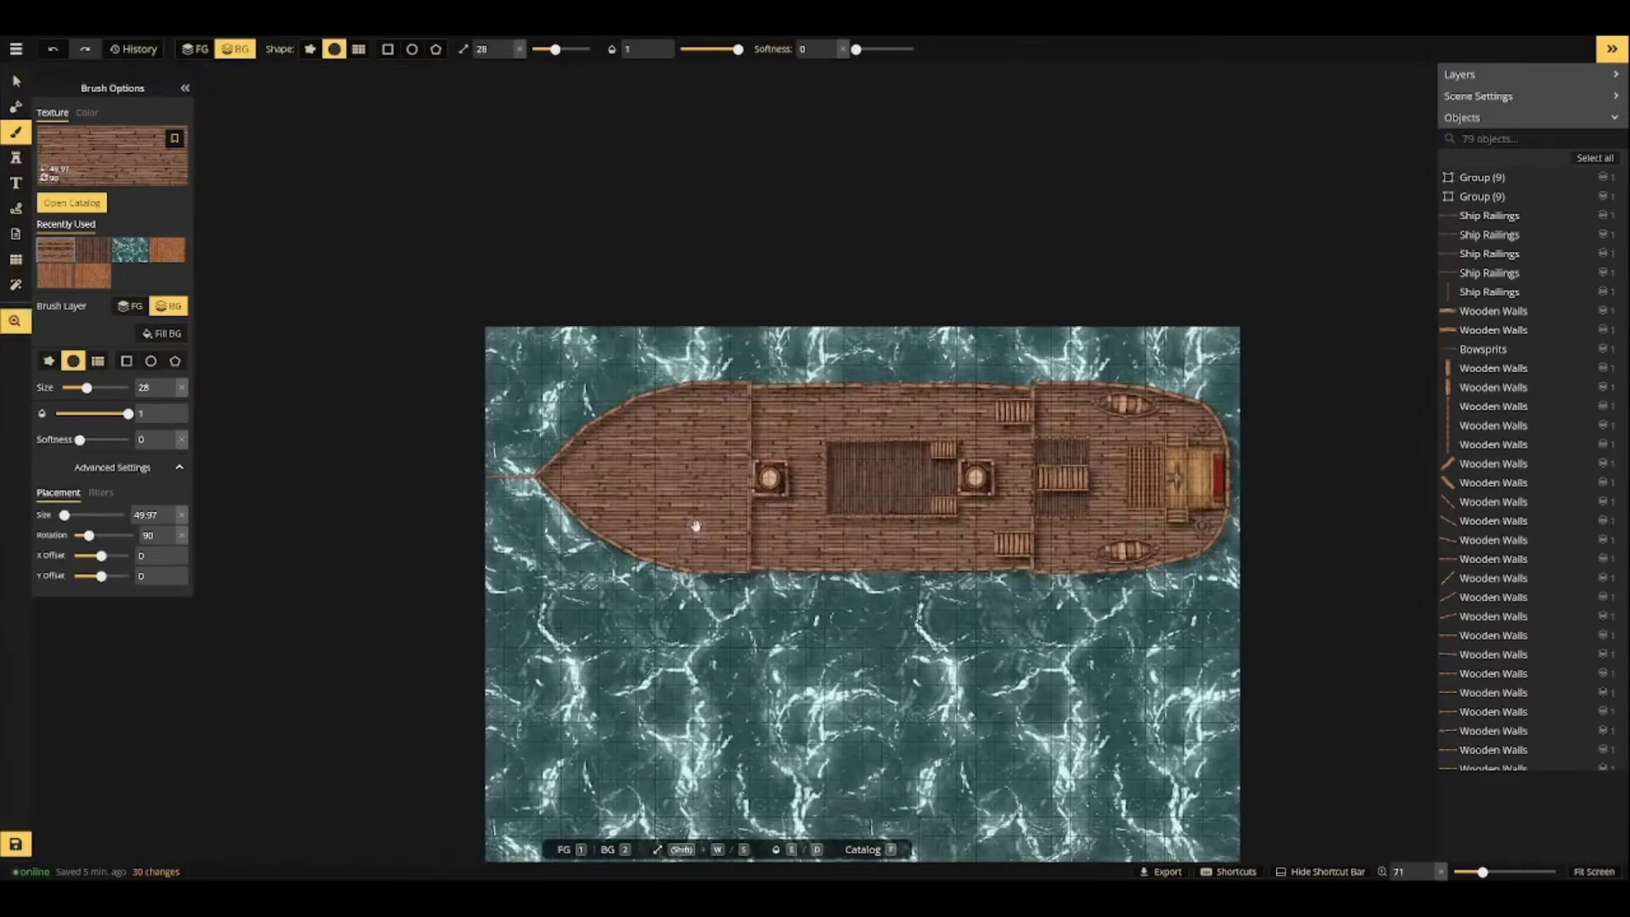
{"action": "left_click_drag", "start_coordinate": [695, 528], "coordinate": [453, 544]}
Pick the boat on the stern deck's upper side for reference and load the Boat stamp at size 45.
{"action": "left_click", "coordinate": [16, 82]}
{"action": "left_click", "coordinate": [884, 422]}
{"action": "scroll", "coordinate": [416, 487], "scroll_direction": "up", "scroll_amount": 3}
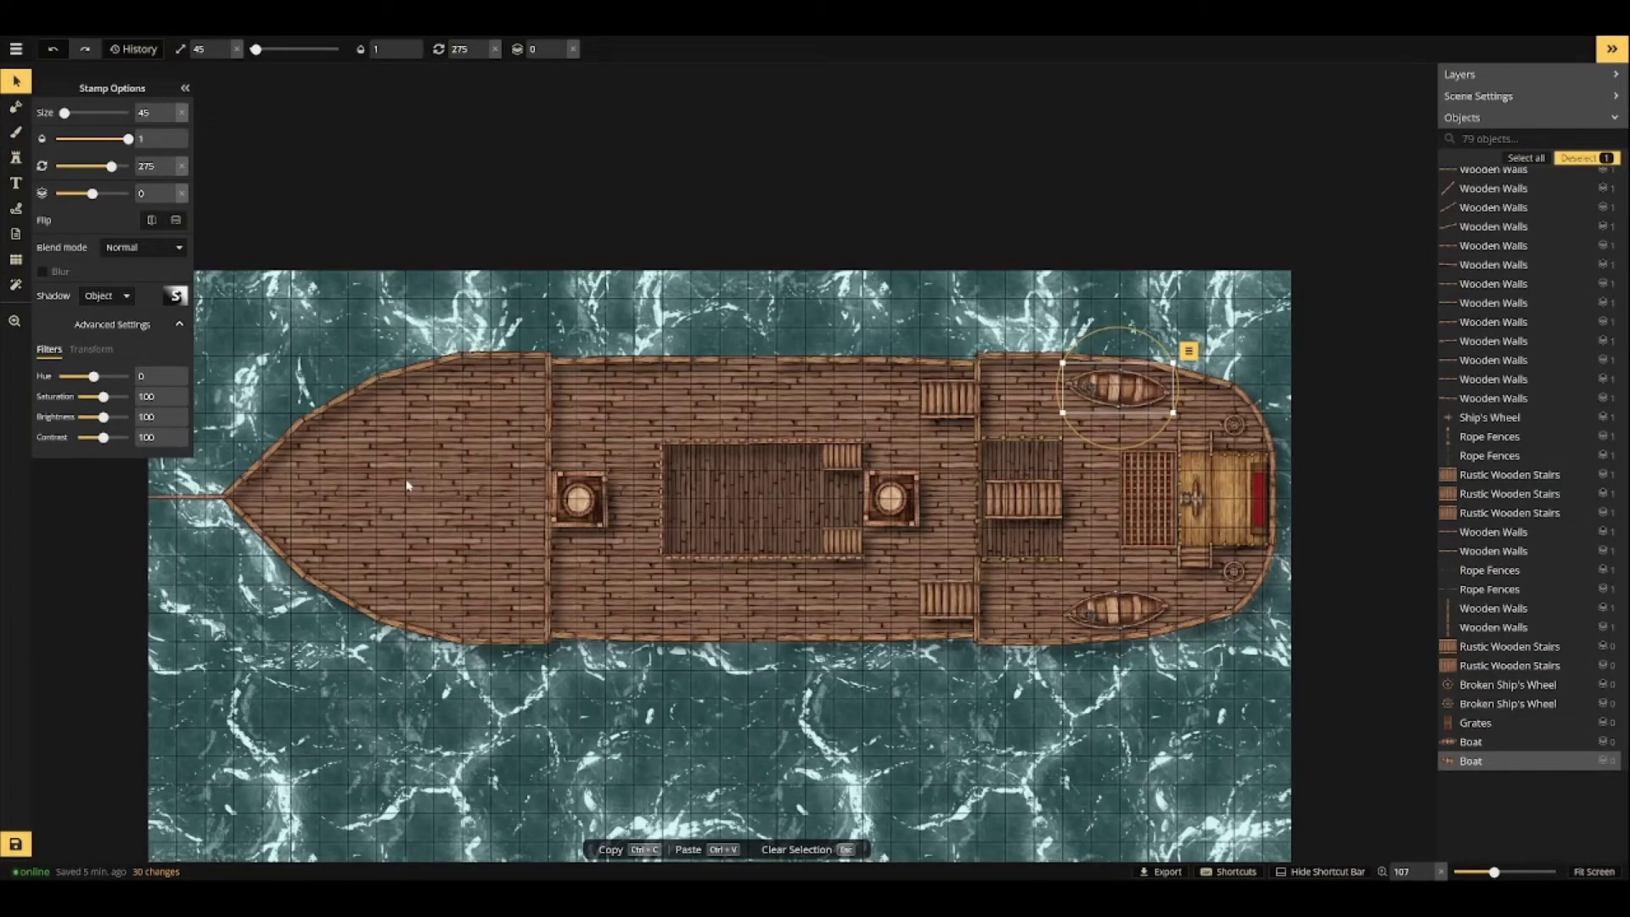
{"action": "left_click", "coordinate": [17, 158]}
{"action": "left_click", "coordinate": [112, 140]}
{"action": "key", "text": "Escape"}
{"action": "left_click_drag", "start_coordinate": [378, 442], "coordinate": [516, 414]}
{"action": "scroll", "coordinate": [516, 414], "scroll_direction": "up", "scroll_amount": 2}
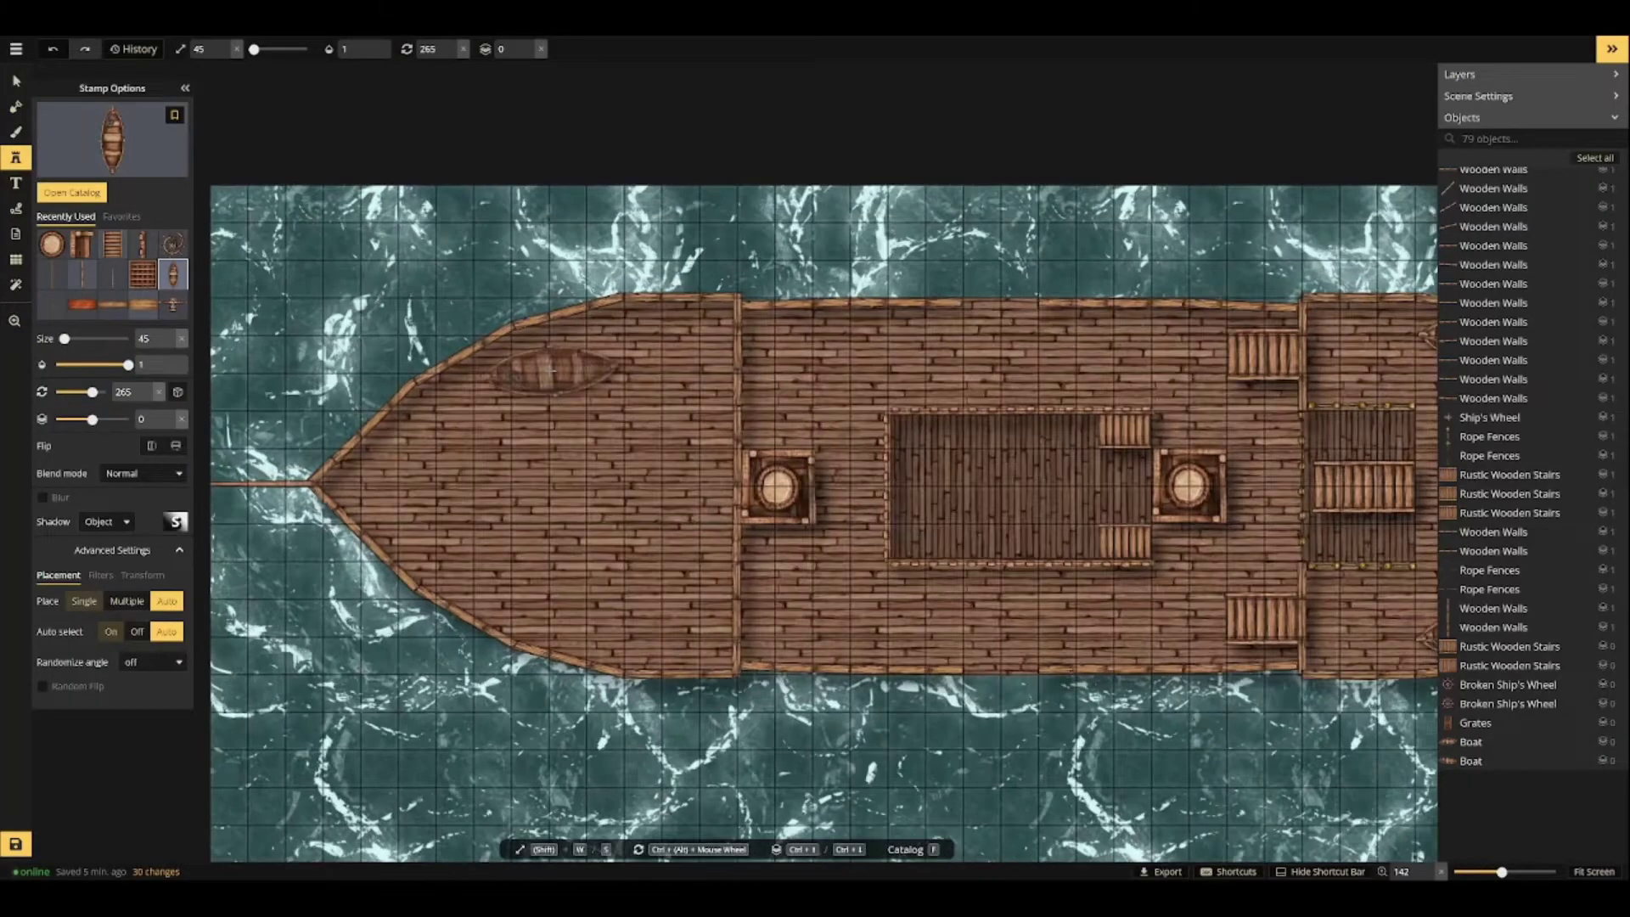
Rotate the Boat stamp to 270 degrees and place two boats on the bow deck, one above and one below the centreline.
{"action": "scroll", "coordinate": [545, 373], "scroll_direction": "down", "scroll_amount": 2}
{"action": "left_click", "coordinate": [148, 389]}
{"action": "left_click", "coordinate": [149, 389]}
{"action": "left_click", "coordinate": [148, 389]}
{"action": "left_click", "coordinate": [148, 389]}
{"action": "left_click", "coordinate": [148, 389]}
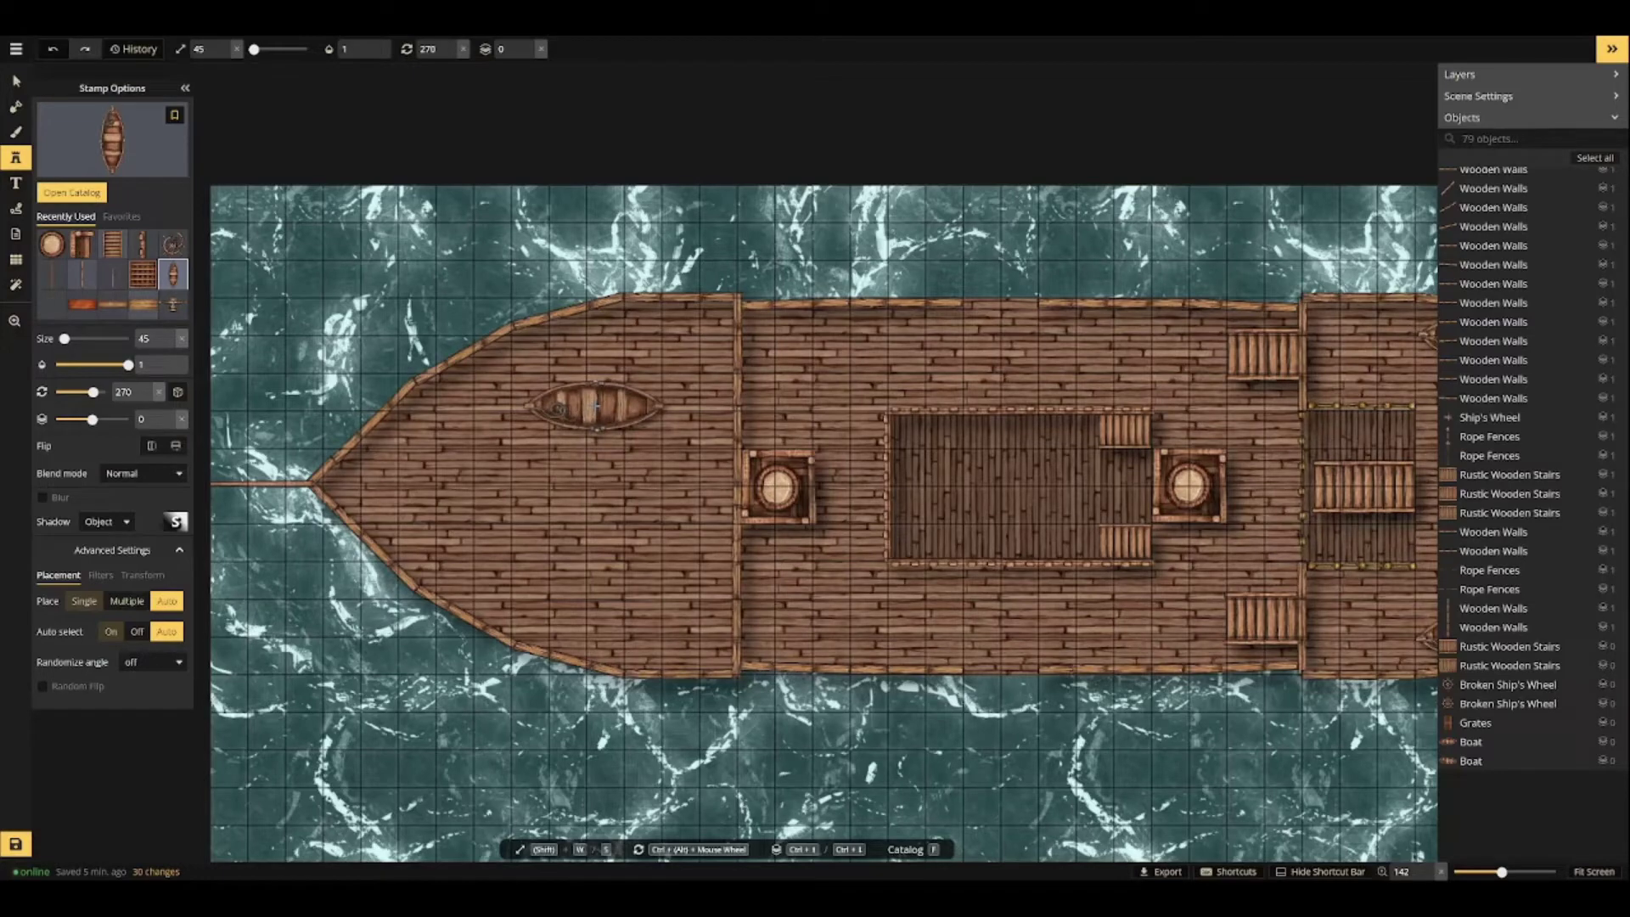
{"action": "left_click", "coordinate": [588, 409]}
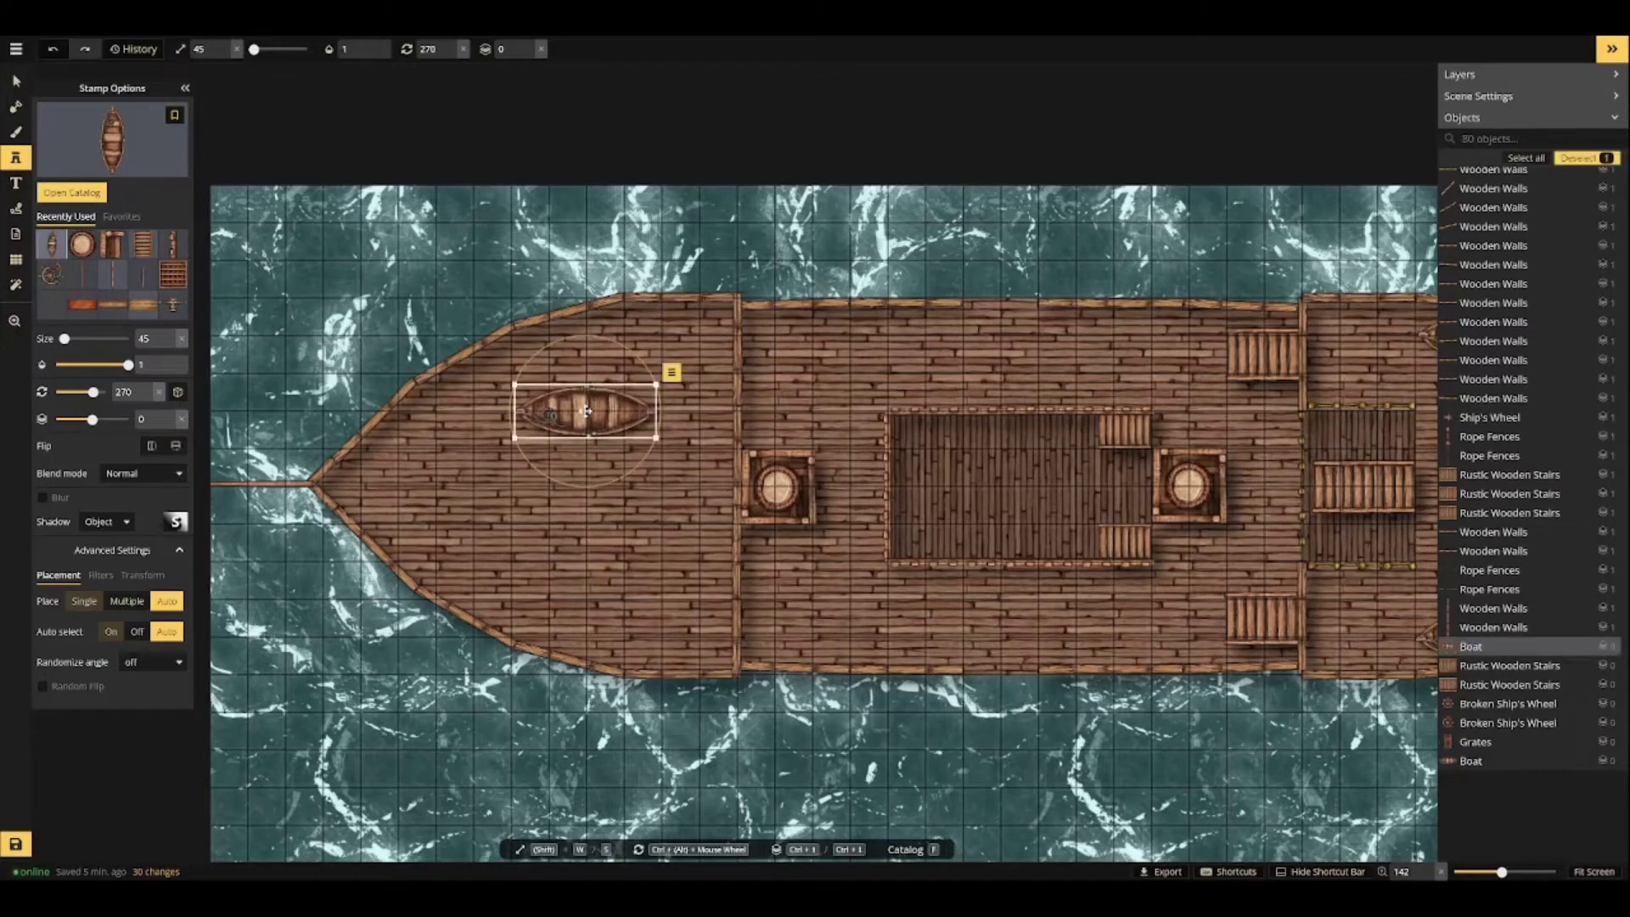
{"action": "scroll", "coordinate": [588, 560], "scroll_direction": "up", "scroll_amount": 1}
{"action": "scroll", "coordinate": [588, 560], "scroll_direction": "up", "scroll_amount": 3}
{"action": "left_click", "coordinate": [590, 562]}
{"action": "scroll", "coordinate": [742, 585], "scroll_direction": "down", "scroll_amount": 6}
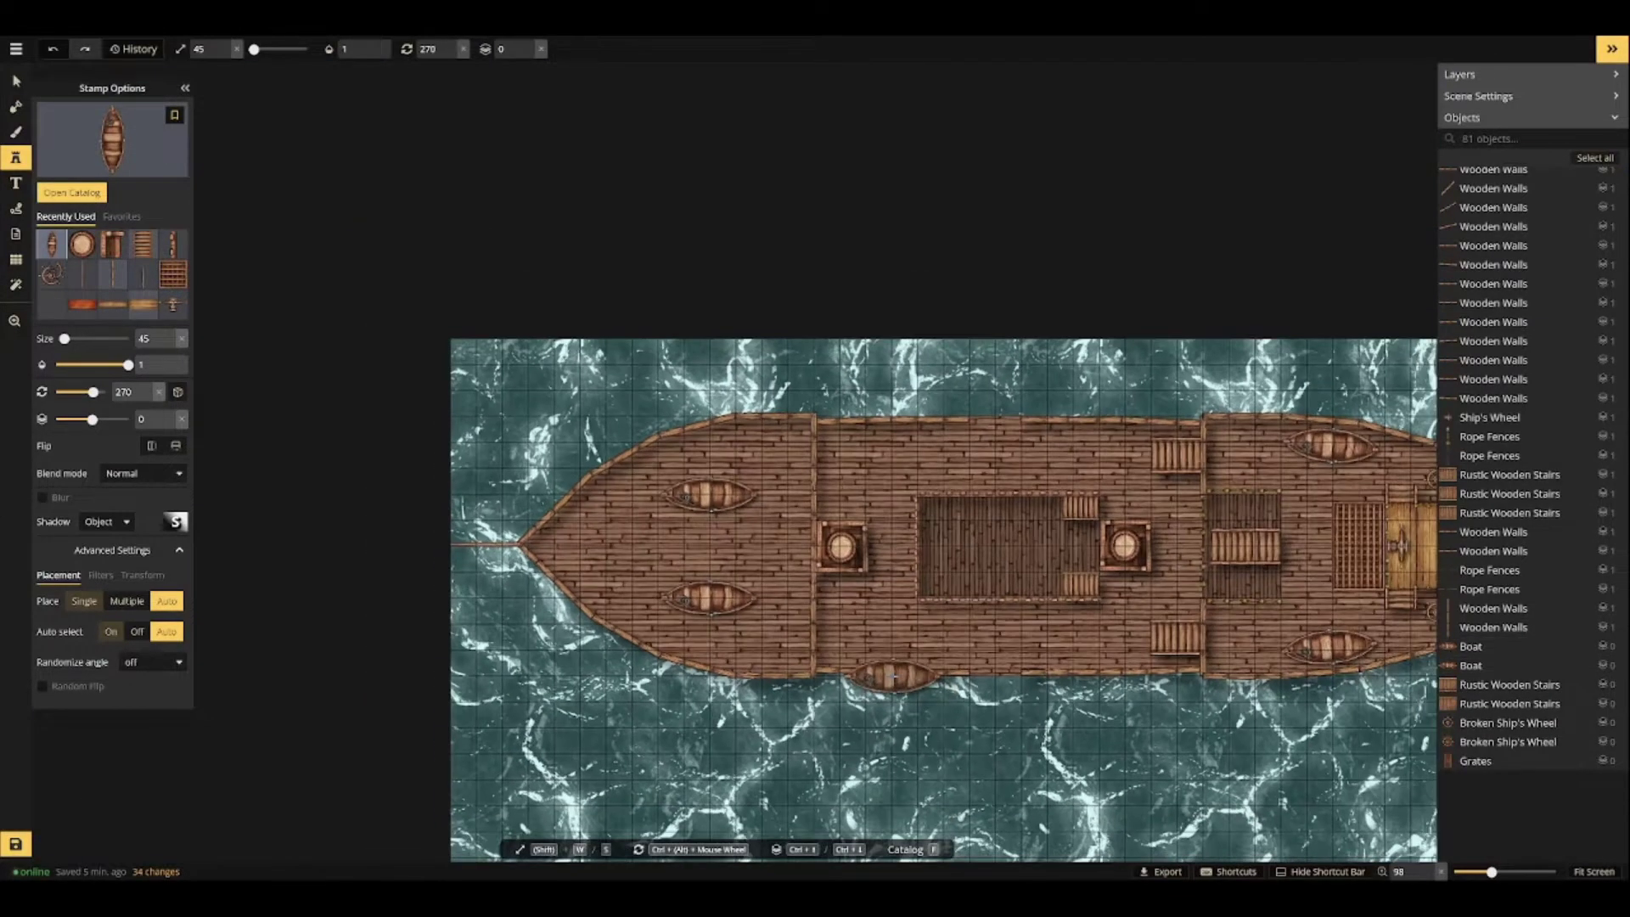
Place a Rope Fences stamp at size 45 and rotation 0 across the bow's centreline and switch it to variant 4.
{"action": "scroll", "coordinate": [515, 577], "scroll_direction": "up", "scroll_amount": 3}
{"action": "left_click", "coordinate": [52, 305]}
{"action": "scroll", "coordinate": [638, 545], "scroll_direction": "up", "scroll_amount": 7}
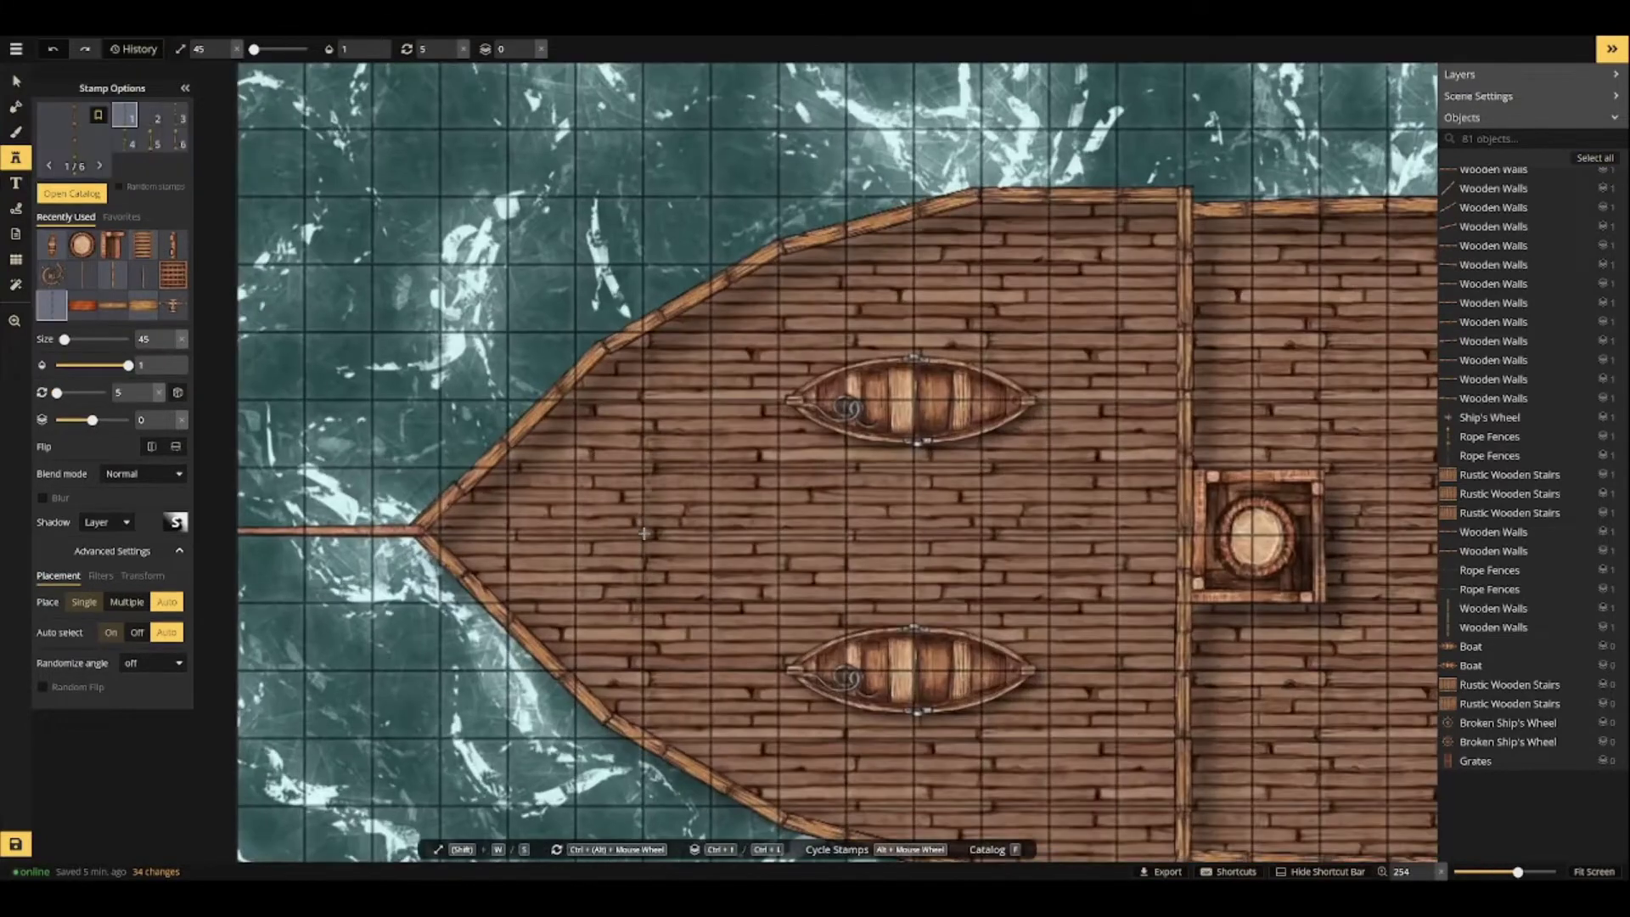
{"action": "left_click", "coordinate": [647, 535]}
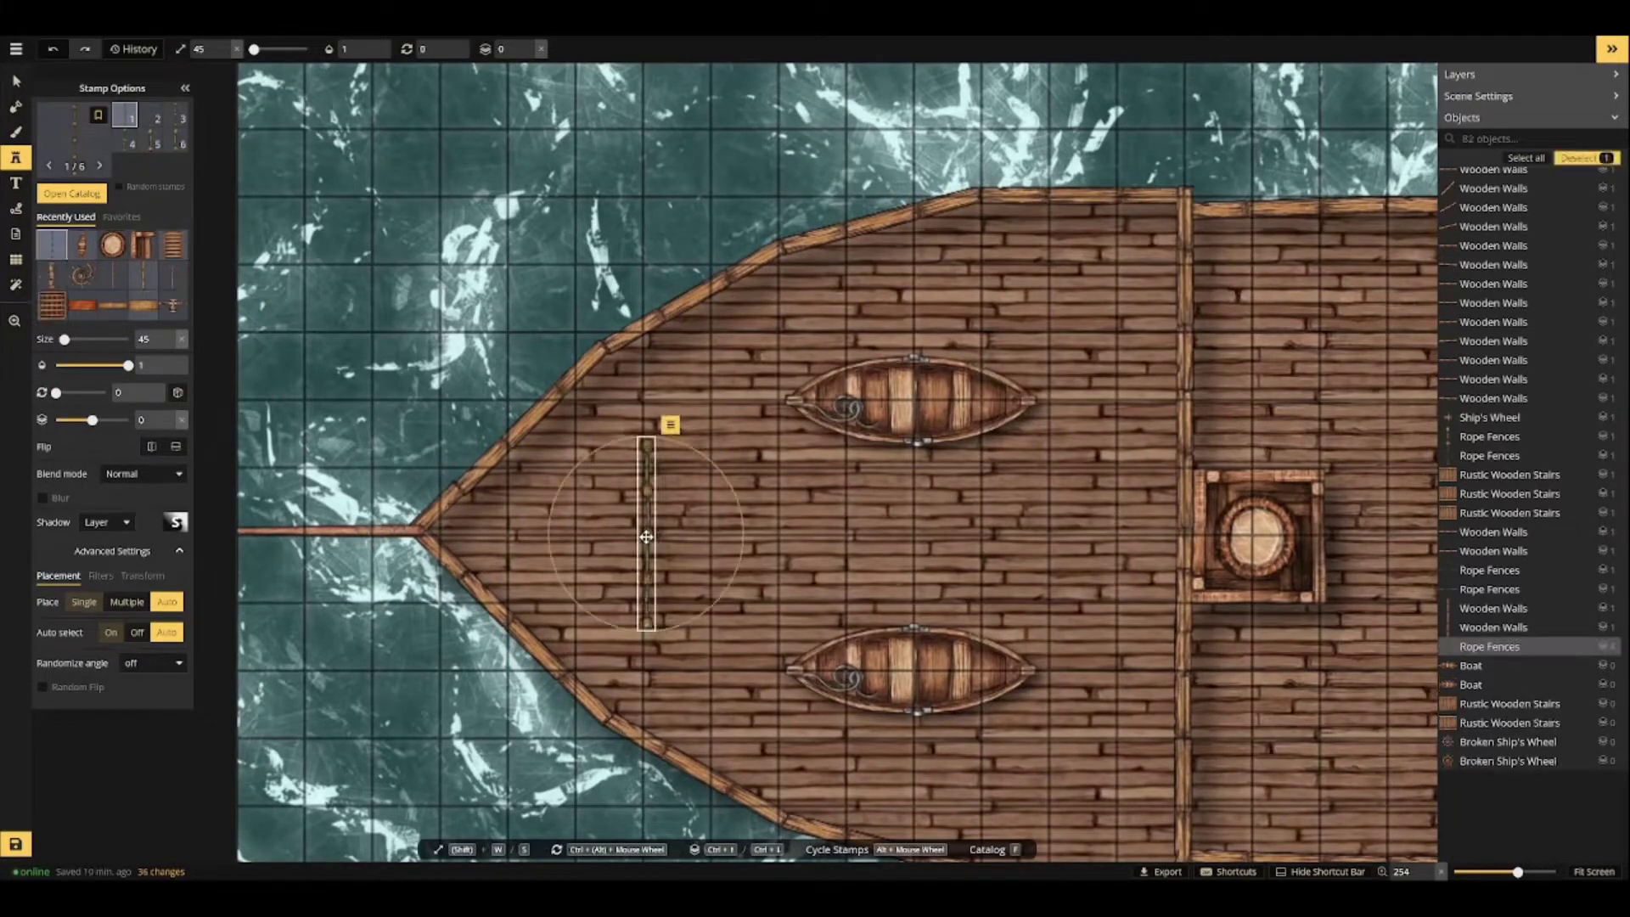
{"action": "left_click", "coordinate": [125, 140]}
Extend the bow's rope fence to both hull sides with one more variant 4 piece at each end.
{"action": "scroll", "coordinate": [643, 399], "scroll_direction": "up", "scroll_amount": 3}
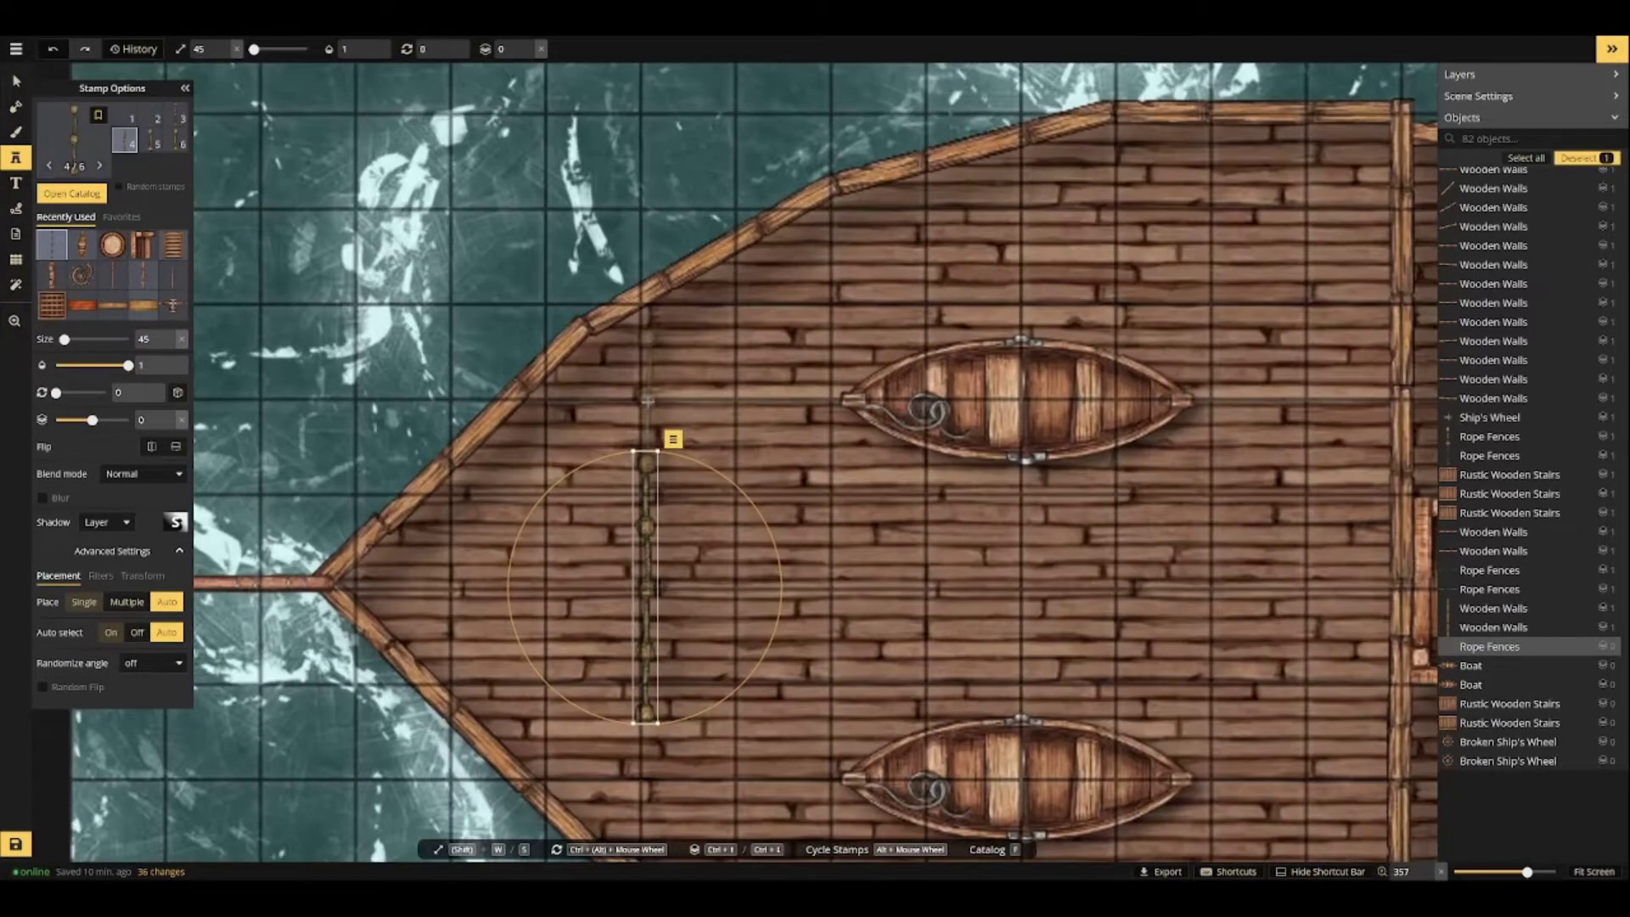
{"action": "left_click", "coordinate": [648, 400]}
{"action": "left_click_drag", "start_coordinate": [648, 400], "coordinate": [645, 400]}
{"action": "left_click", "coordinate": [648, 776]}
{"action": "scroll", "coordinate": [648, 764], "scroll_direction": "down", "scroll_amount": 4}
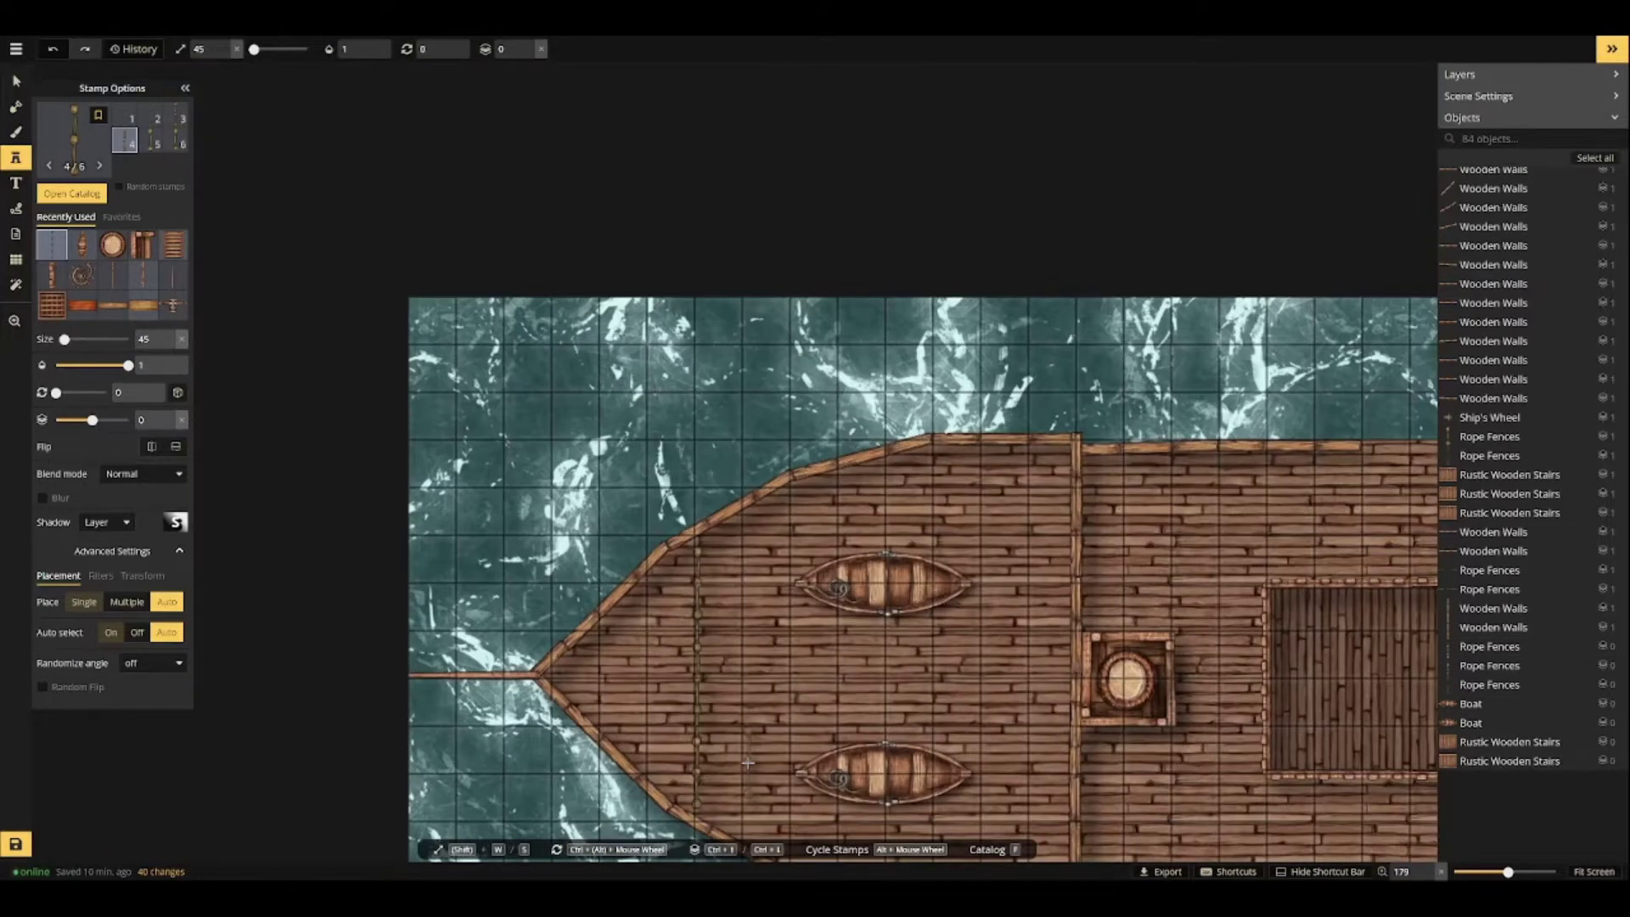
{"action": "scroll", "coordinate": [630, 653], "scroll_direction": "up", "scroll_amount": 3}
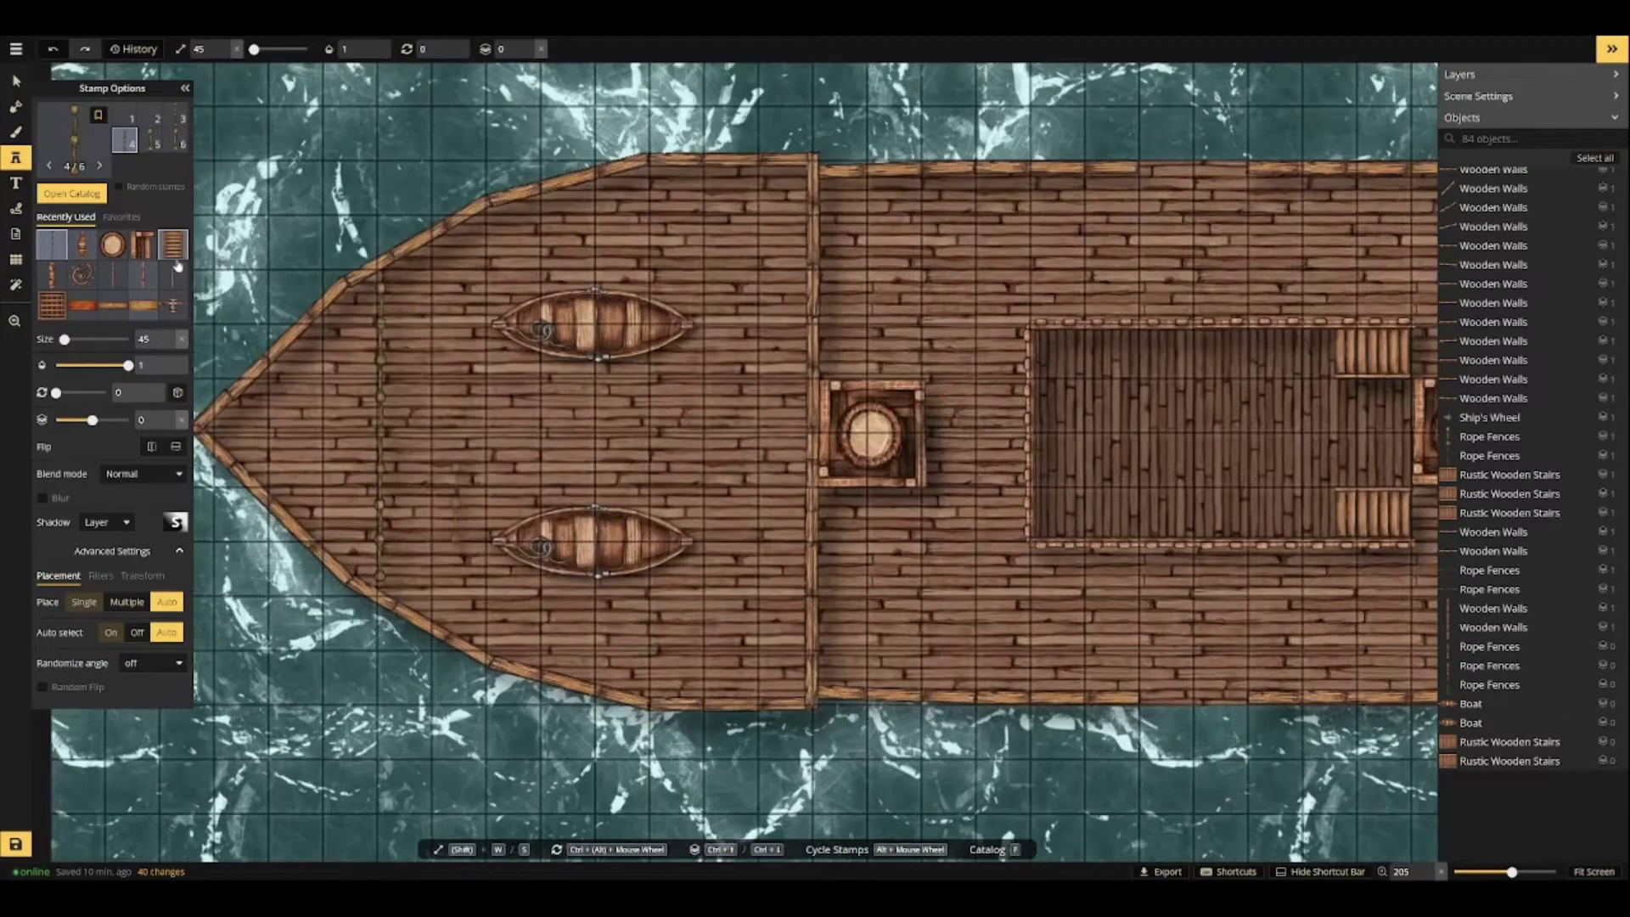
Choose the dark vertical plank texture for the brush and lighten it with saturation 28, brightness 139 and contrast 135.
{"action": "left_click", "coordinate": [17, 133]}
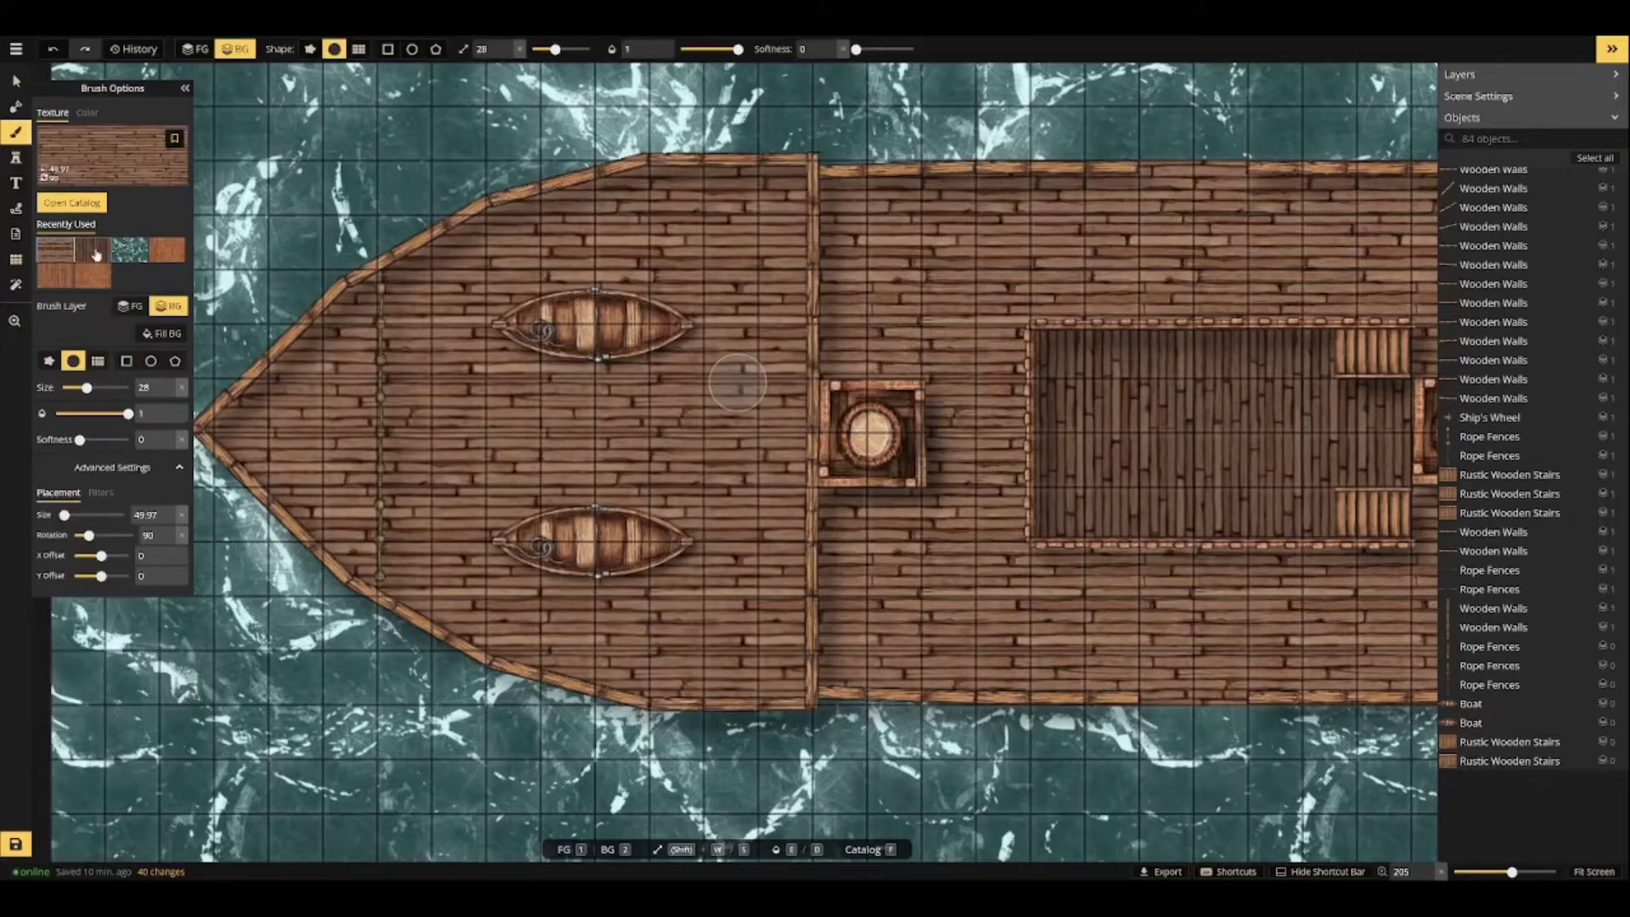
{"action": "left_click", "coordinate": [95, 252]}
{"action": "left_click_drag", "start_coordinate": [65, 516], "coordinate": [59, 516]}
{"action": "double_click", "coordinate": [148, 516]}
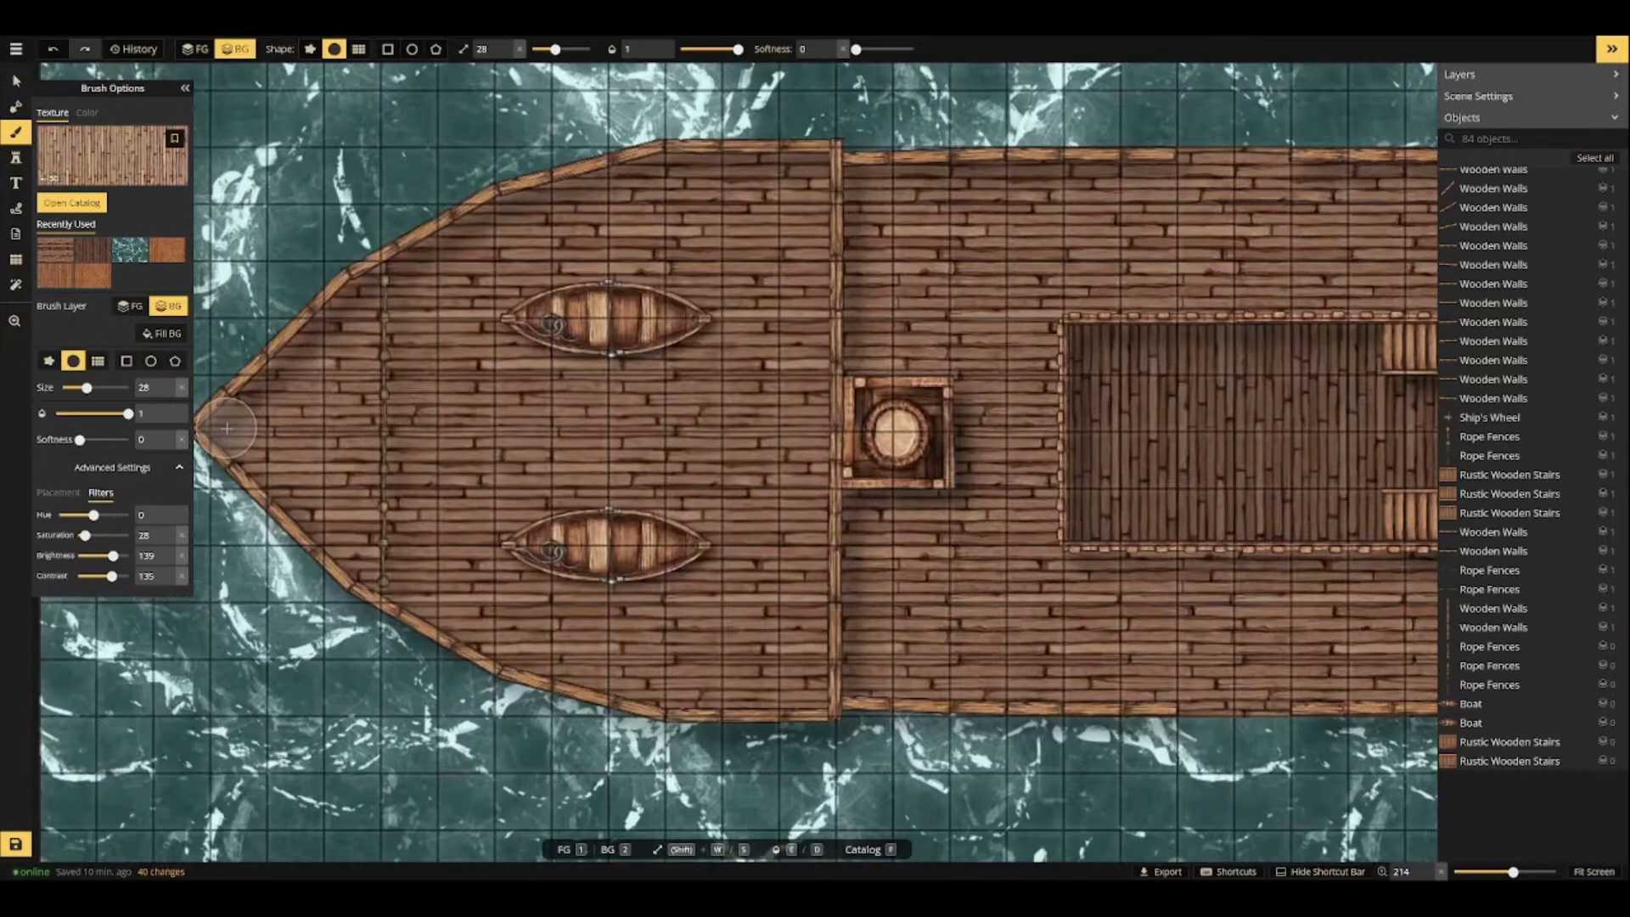
Paint the bow tip forward of the rope fence with the lightened planks and restore the water texture outside the hull.
{"action": "left_click_drag", "start_coordinate": [227, 429], "coordinate": [352, 319]}
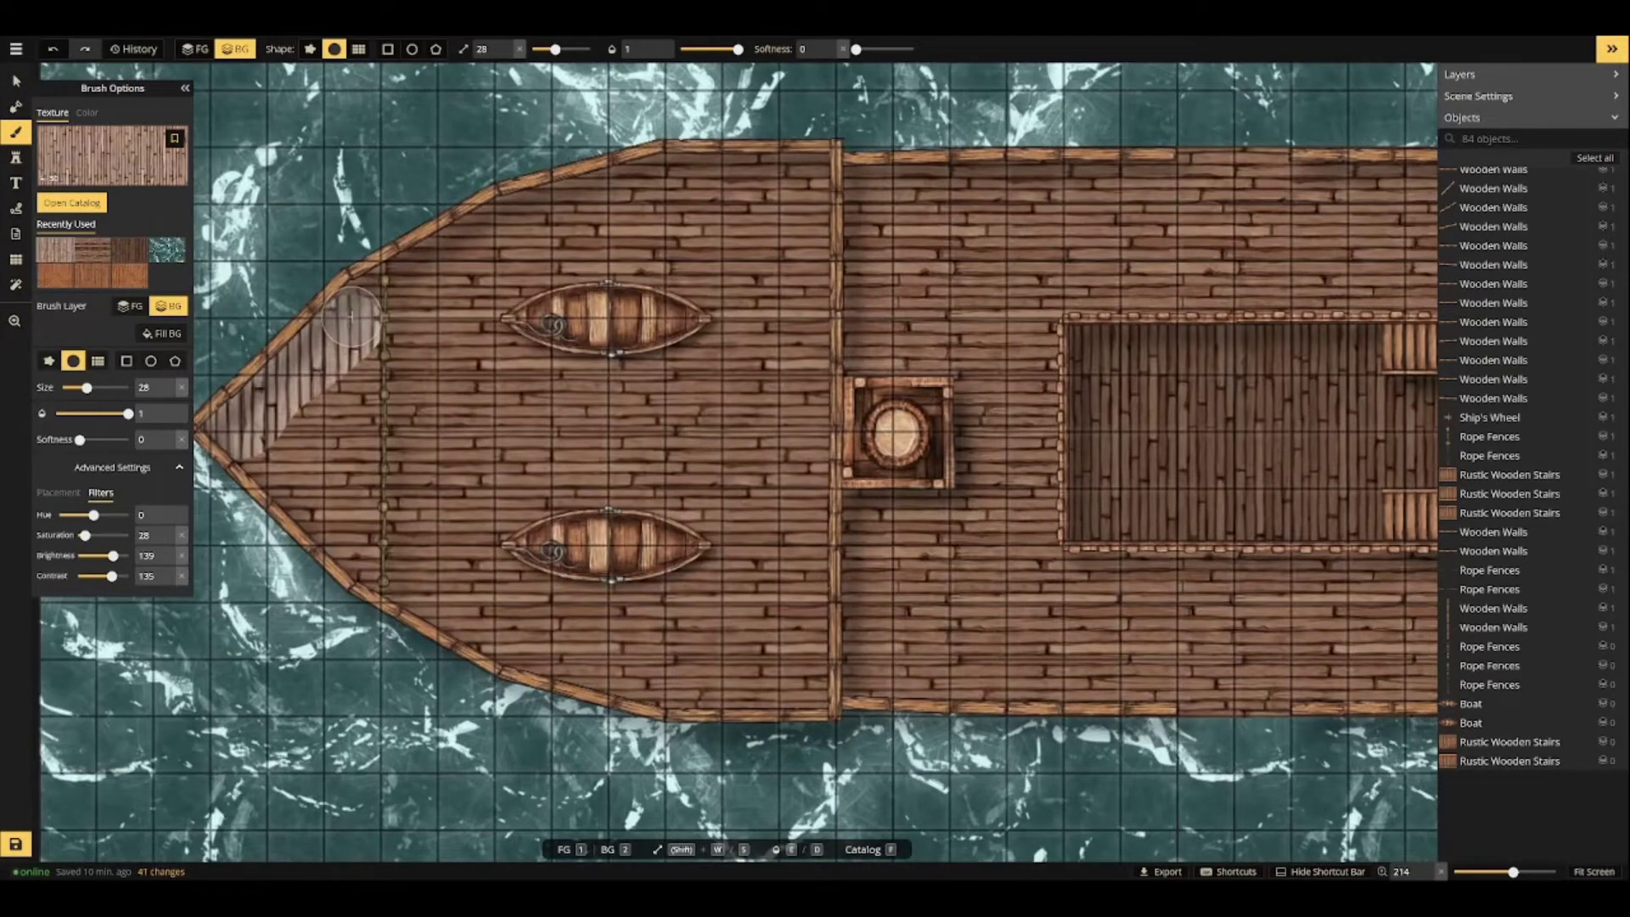
{"action": "left_click_drag", "start_coordinate": [265, 449], "coordinate": [312, 501]}
{"action": "left_click", "coordinate": [98, 361]}
{"action": "left_click_drag", "start_coordinate": [325, 374], "coordinate": [325, 490]}
{"action": "left_click", "coordinate": [168, 249]}
{"action": "left_click_drag", "start_coordinate": [276, 263], "coordinate": [266, 328]}
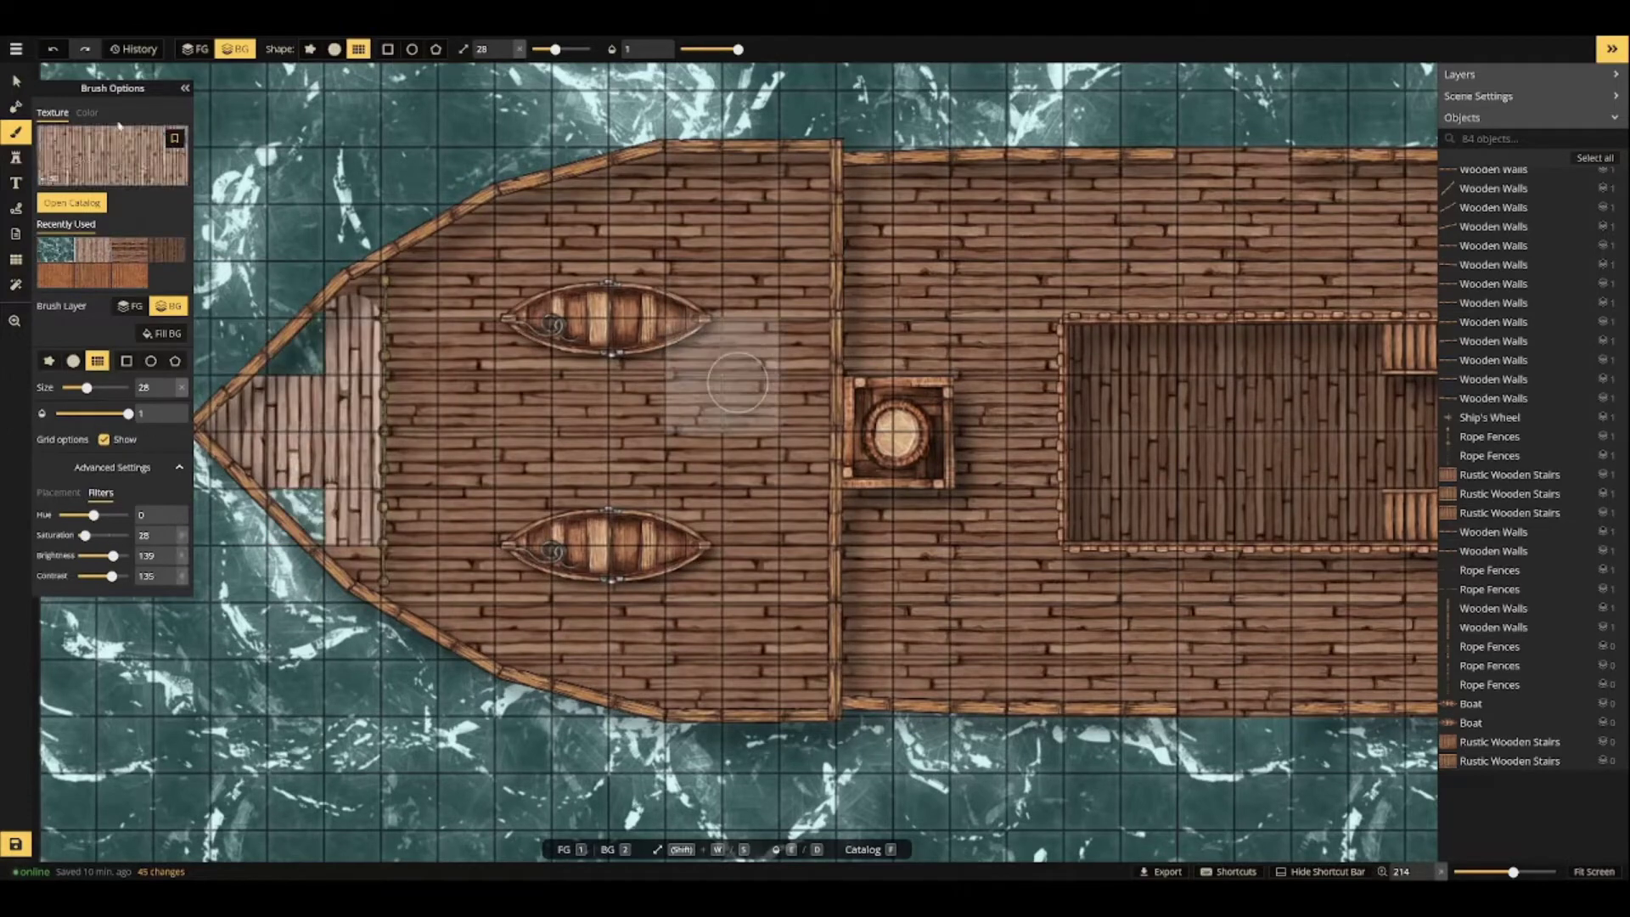
{"action": "mouse_move", "coordinate": [312, 295]}
{"action": "left_mouse_down"}
{"action": "mouse_move", "coordinate": [293, 448]}
{"action": "mouse_move", "coordinate": [327, 519]}
{"action": "mouse_move", "coordinate": [297, 371]}
{"action": "mouse_move", "coordinate": [314, 411]}
{"action": "left_mouse_up"}
Reduce the round brush to size 11 and fill the leftover gaps between the bow tip's hull walls and rope fence.
{"action": "scroll", "coordinate": [361, 296], "scroll_direction": "up", "scroll_amount": 5}
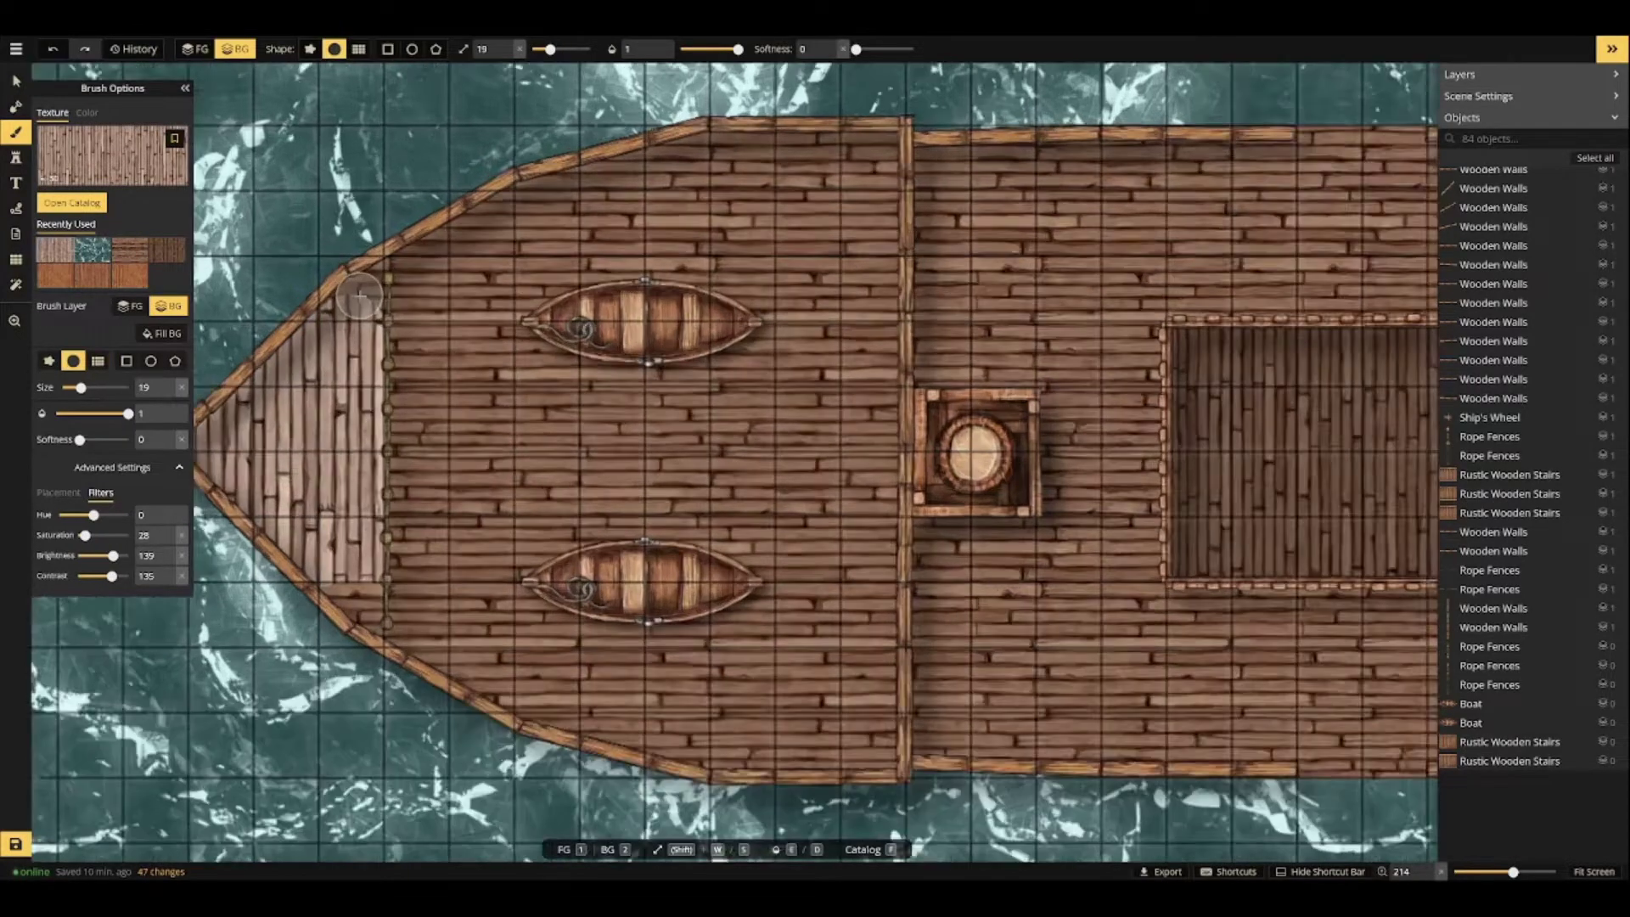
{"action": "key", "text": "s"}
{"action": "key", "text": "s"}
{"action": "key", "text": "s"}
{"action": "key", "text": "s"}
{"action": "key", "text": "s"}
{"action": "key", "text": "s"}
{"action": "key", "text": "s"}
{"action": "key", "text": "s"}
{"action": "key", "text": "s"}
{"action": "key", "text": "s"}
{"action": "key", "text": "s"}
{"action": "key", "text": "s"}
{"action": "key", "text": "s"}
{"action": "key", "text": "s"}
{"action": "key", "text": "s"}
{"action": "key", "text": "s"}
{"action": "key", "text": "s"}
{"action": "left_click_drag", "start_coordinate": [354, 291], "coordinate": [377, 252]}
{"action": "left_click_drag", "start_coordinate": [377, 754], "coordinate": [323, 692]}
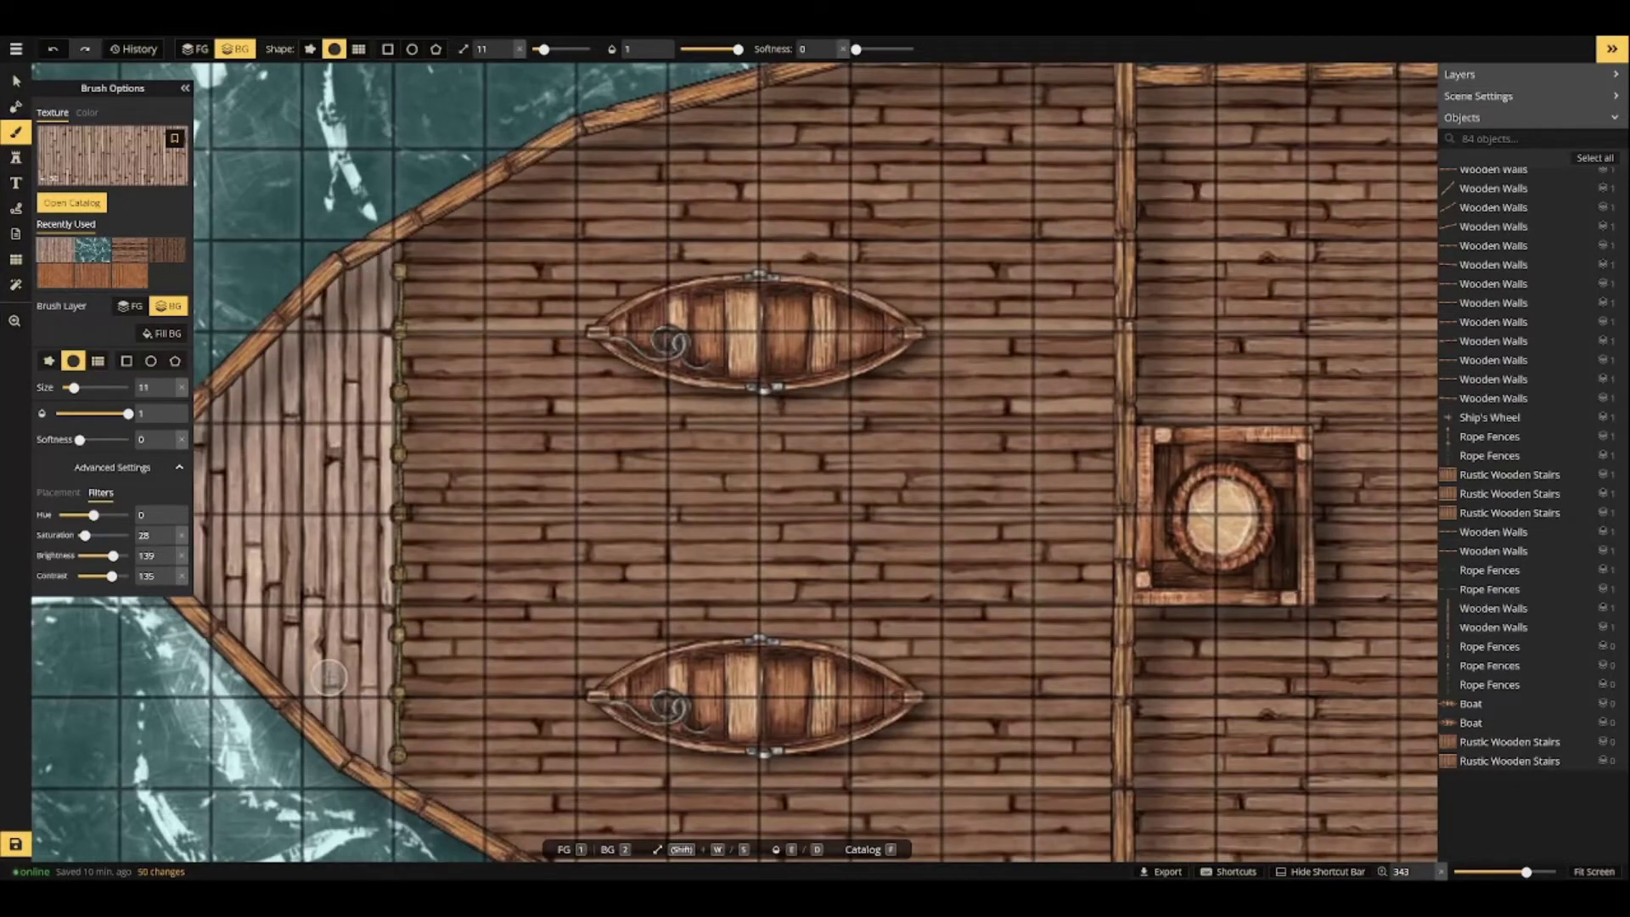
{"action": "scroll", "coordinate": [325, 447], "scroll_direction": "down", "scroll_amount": 12}
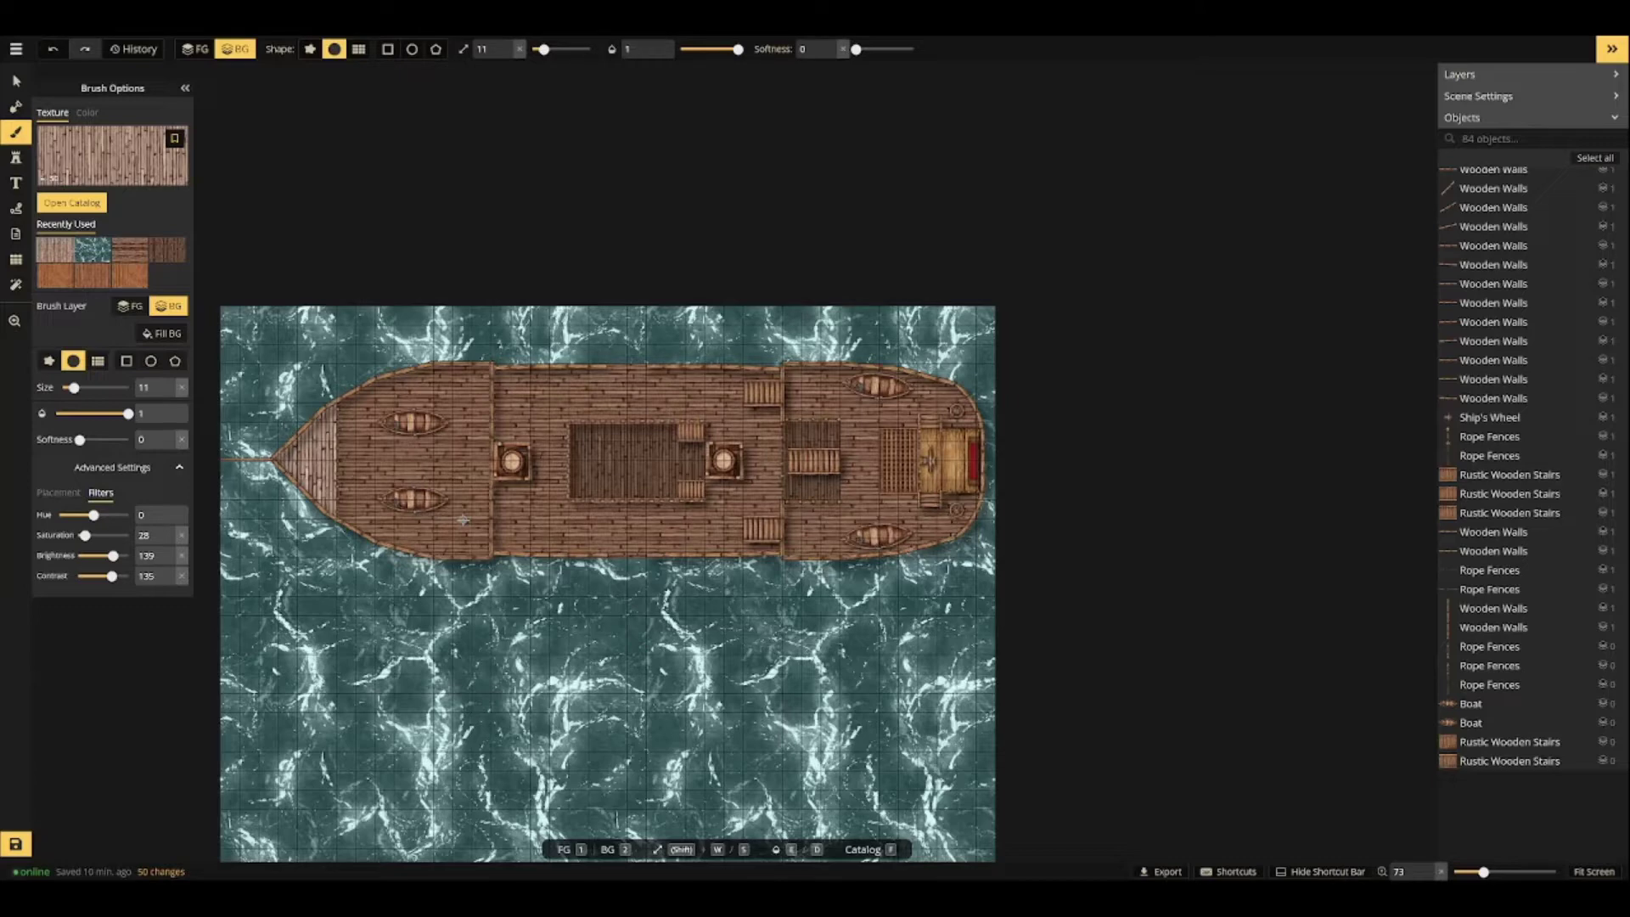
Place a Large Studded Ship Walls piece at size 22, rotated 270 degrees, on the mid deck's upper hull edge.
{"action": "scroll", "coordinate": [556, 458], "scroll_direction": "up", "scroll_amount": 6}
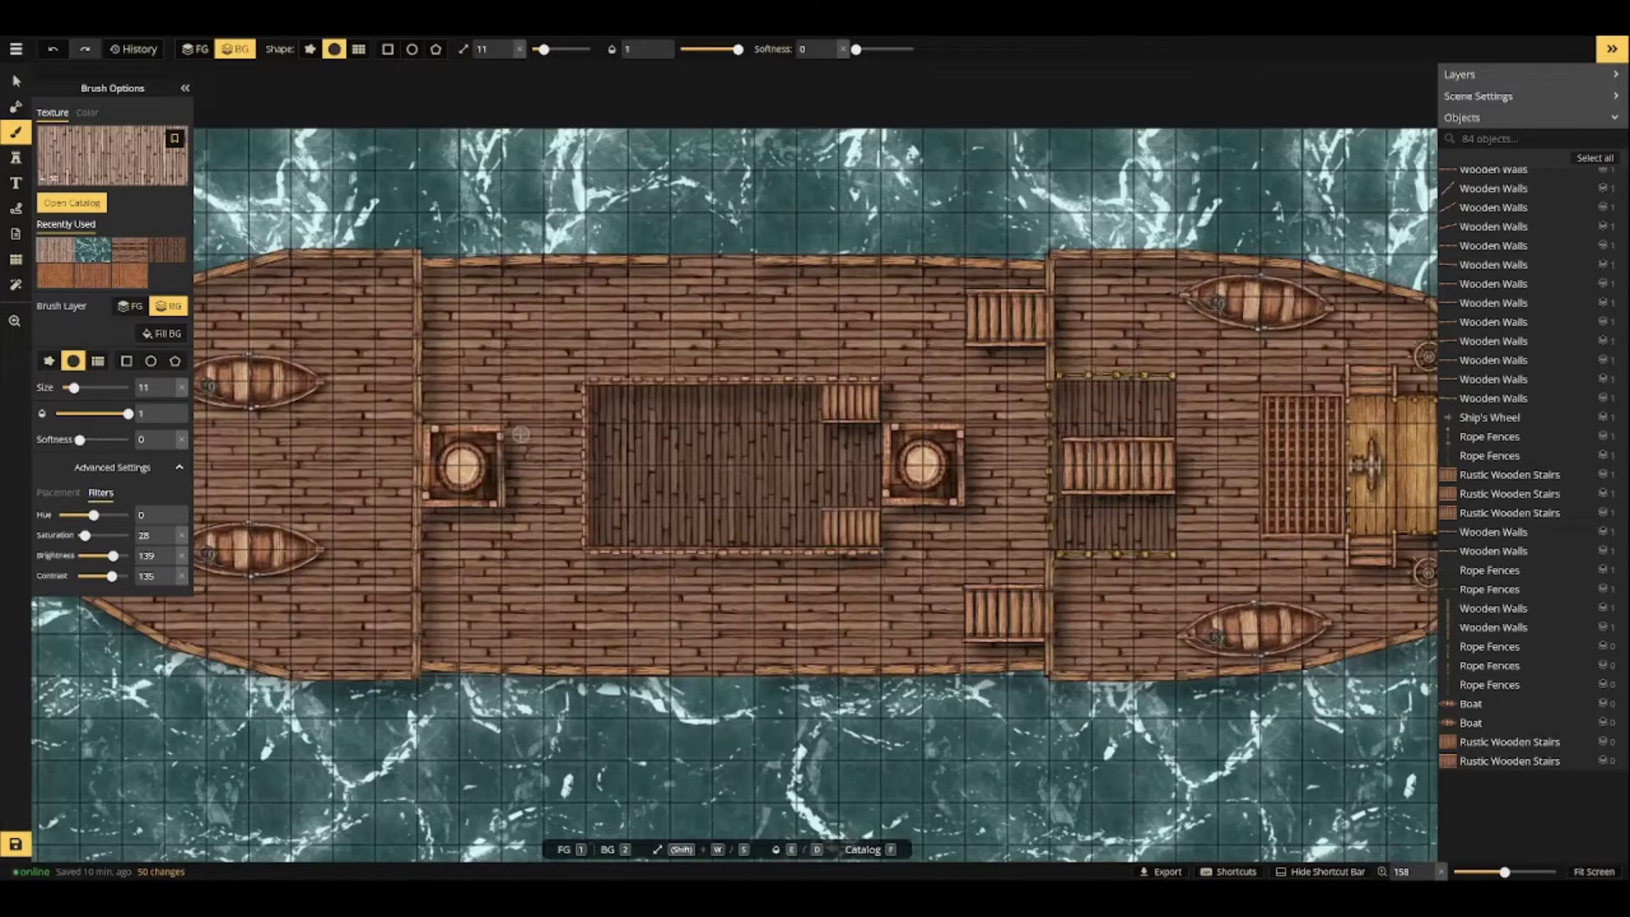
{"action": "left_click", "coordinate": [16, 157]}
{"action": "left_click", "coordinate": [98, 163]}
{"action": "left_click", "coordinate": [572, 544]}
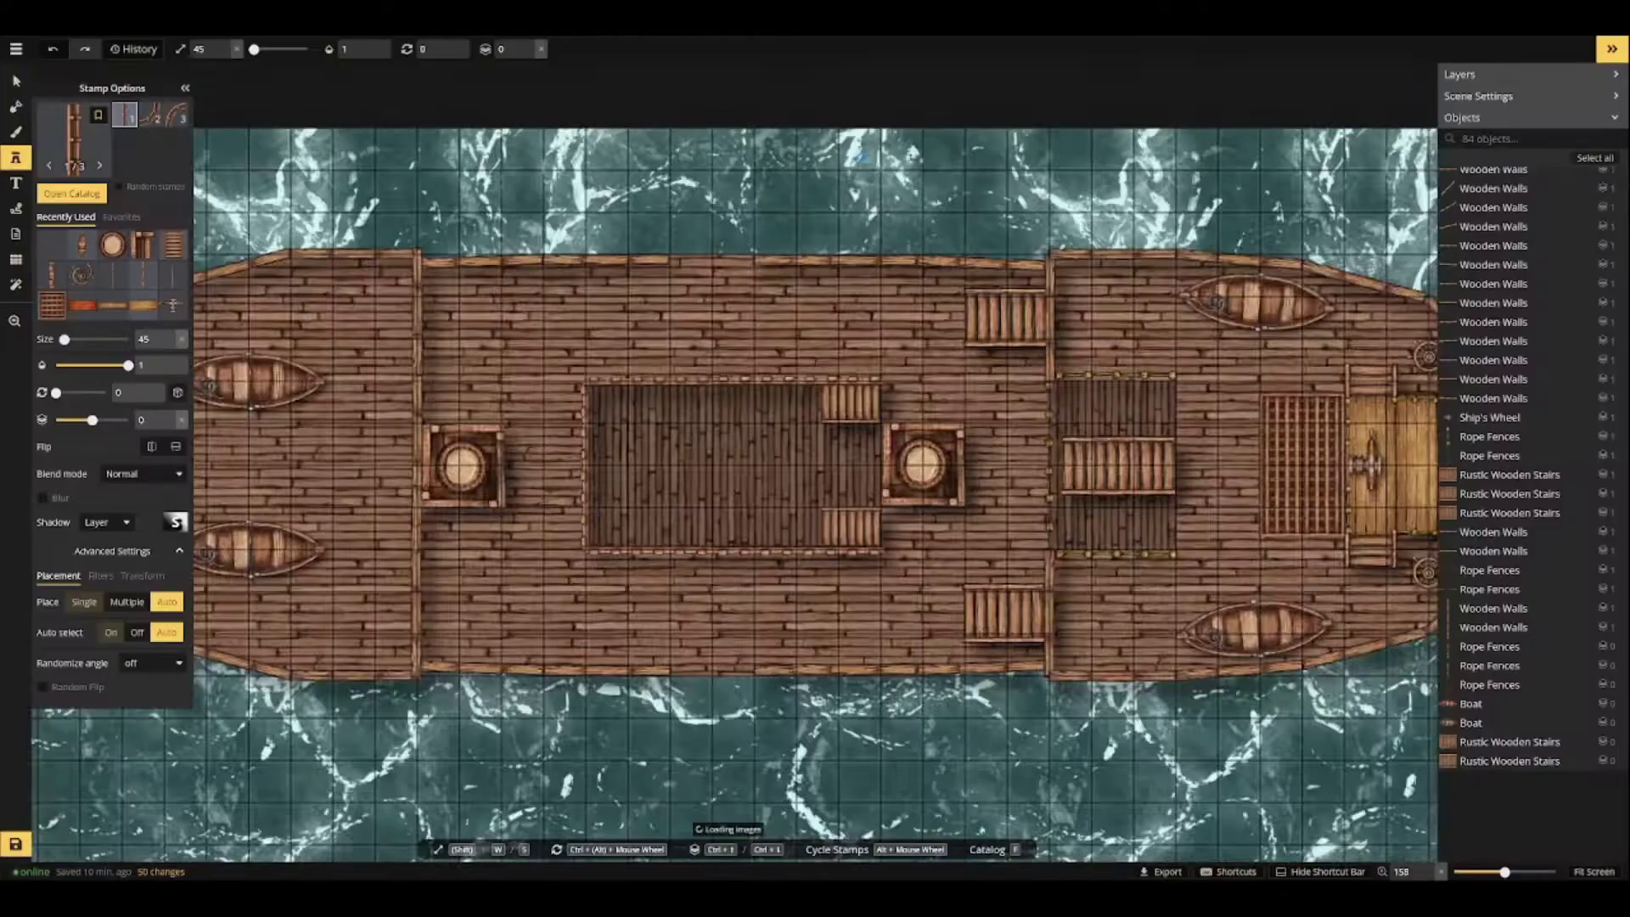
{"action": "scroll", "coordinate": [664, 270], "scroll_direction": "up", "scroll_amount": 5}
{"action": "scroll", "coordinate": [664, 270], "scroll_direction": "up", "scroll_amount": 2}
{"action": "left_click", "coordinate": [665, 270]}
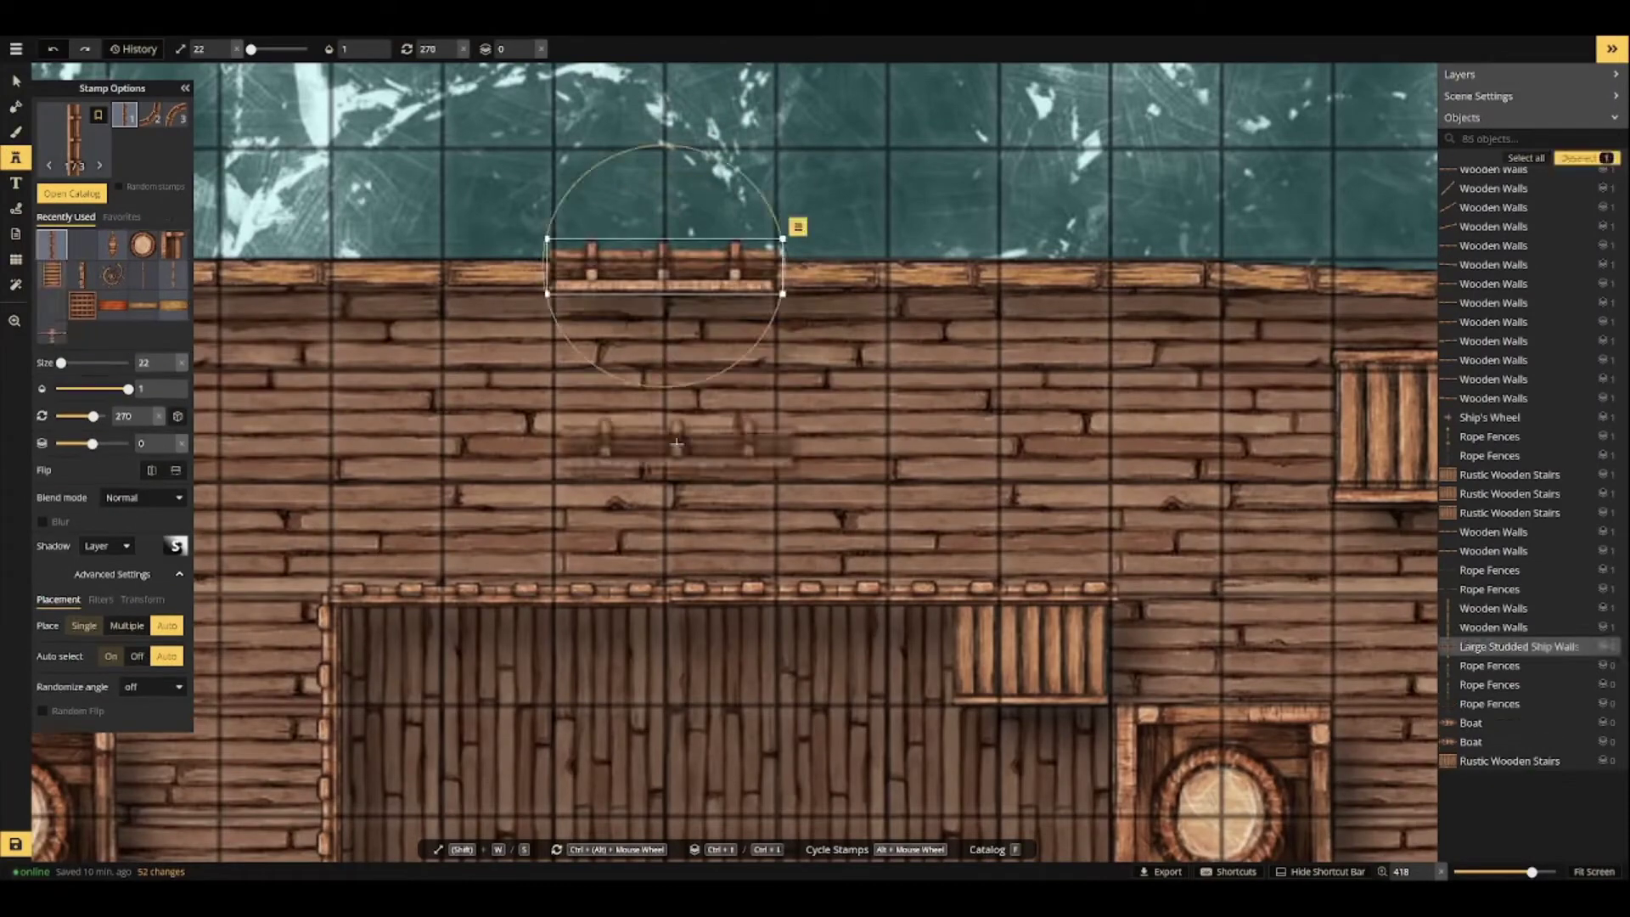
Place a matching Large Studded Ship Walls piece, rotated 90 degrees, on the lower hull edge directly opposite.
{"action": "scroll", "coordinate": [677, 444], "scroll_direction": "down", "scroll_amount": 5}
{"action": "scroll", "coordinate": [658, 535], "scroll_direction": "up", "scroll_amount": 5}
{"action": "scroll", "coordinate": [652, 533], "scroll_direction": "down", "scroll_amount": 12}
{"action": "left_click", "coordinate": [630, 571]}
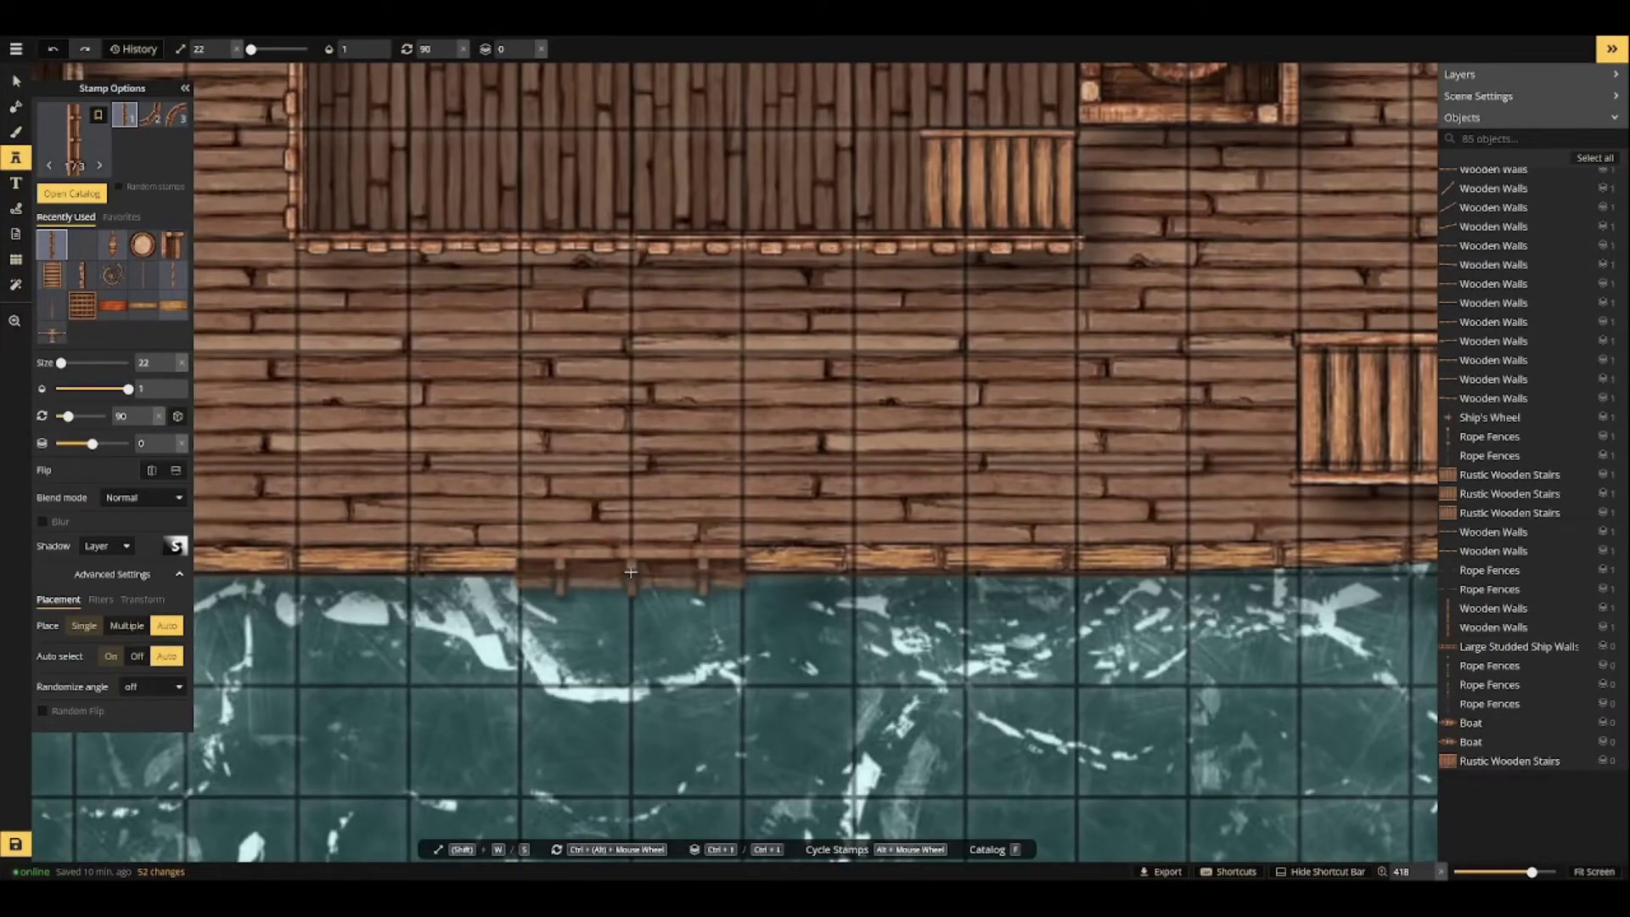
{"action": "scroll", "coordinate": [819, 567], "scroll_direction": "down", "scroll_amount": 10}
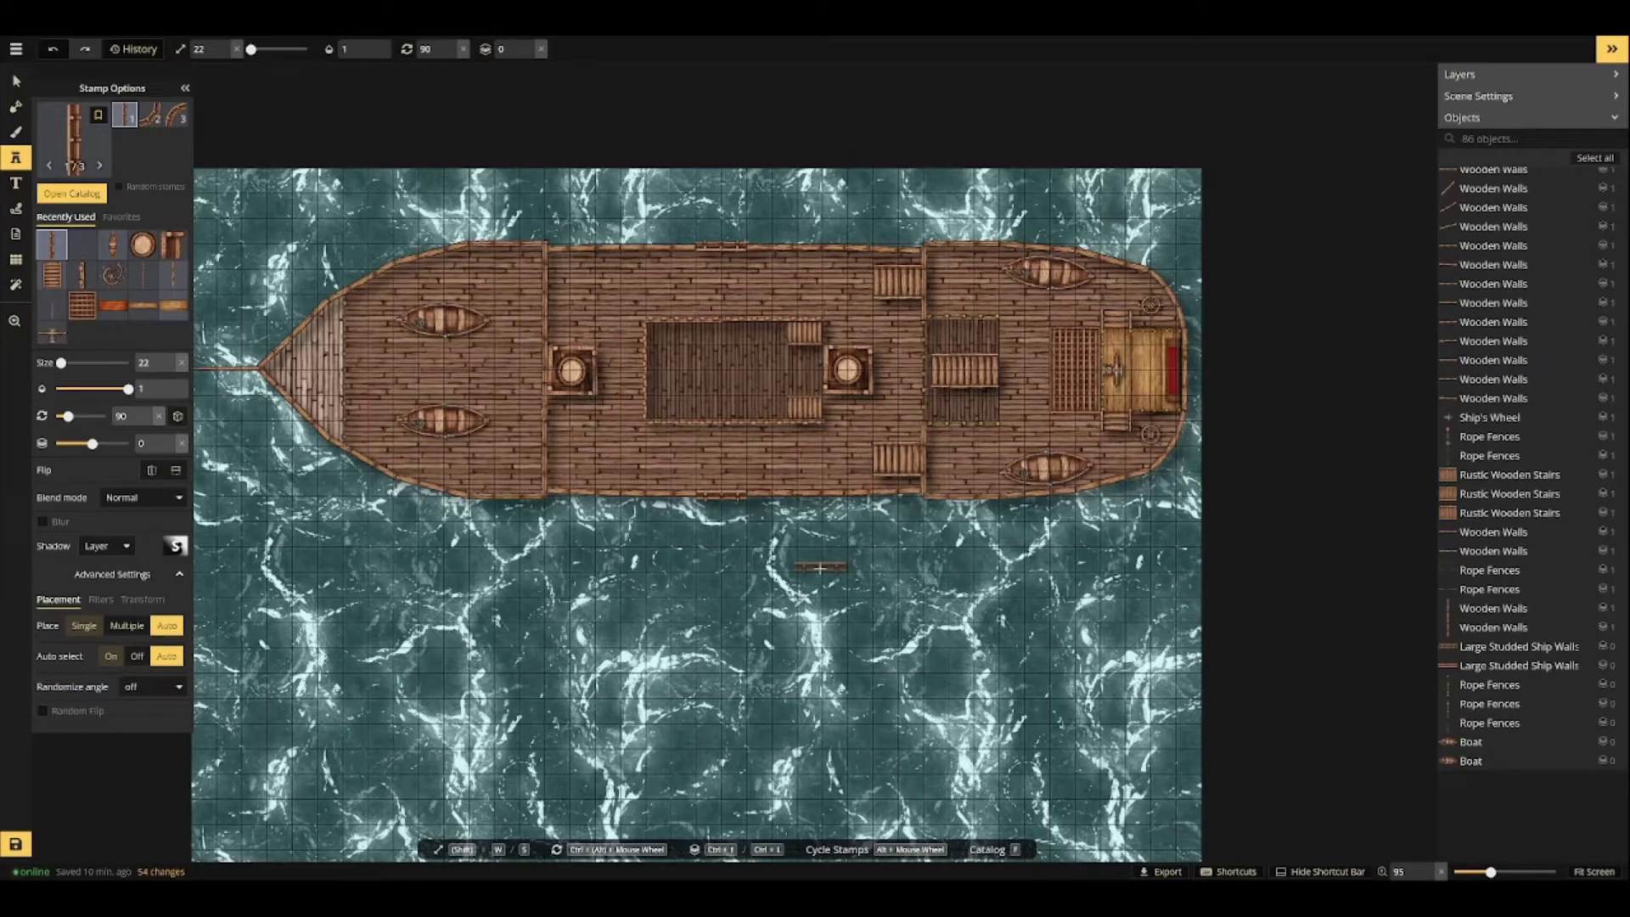
Choose the Cannon from the catalog and place one at size 46, rotated 90 degrees, at the mid deck's upper forward corner.
{"action": "scroll", "coordinate": [879, 321], "scroll_direction": "up", "scroll_amount": 5}
{"action": "left_click", "coordinate": [73, 140]}
{"action": "left_click", "coordinate": [698, 598]}
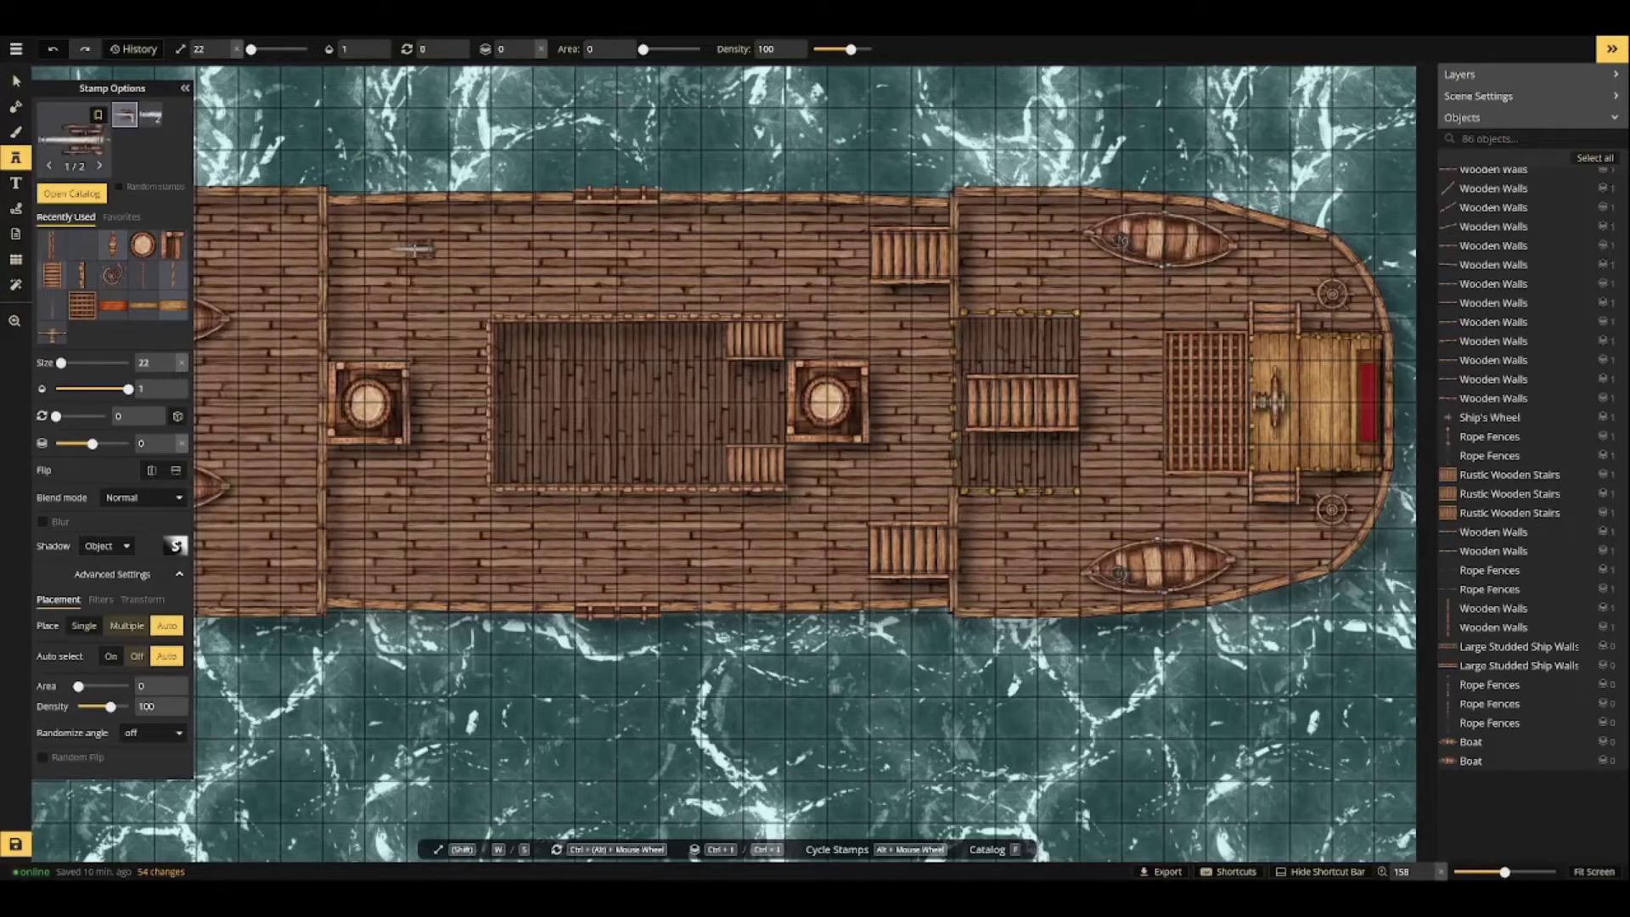
{"action": "key", "text": "w"}
{"action": "scroll", "coordinate": [435, 253], "scroll_direction": "up", "scroll_amount": 6}
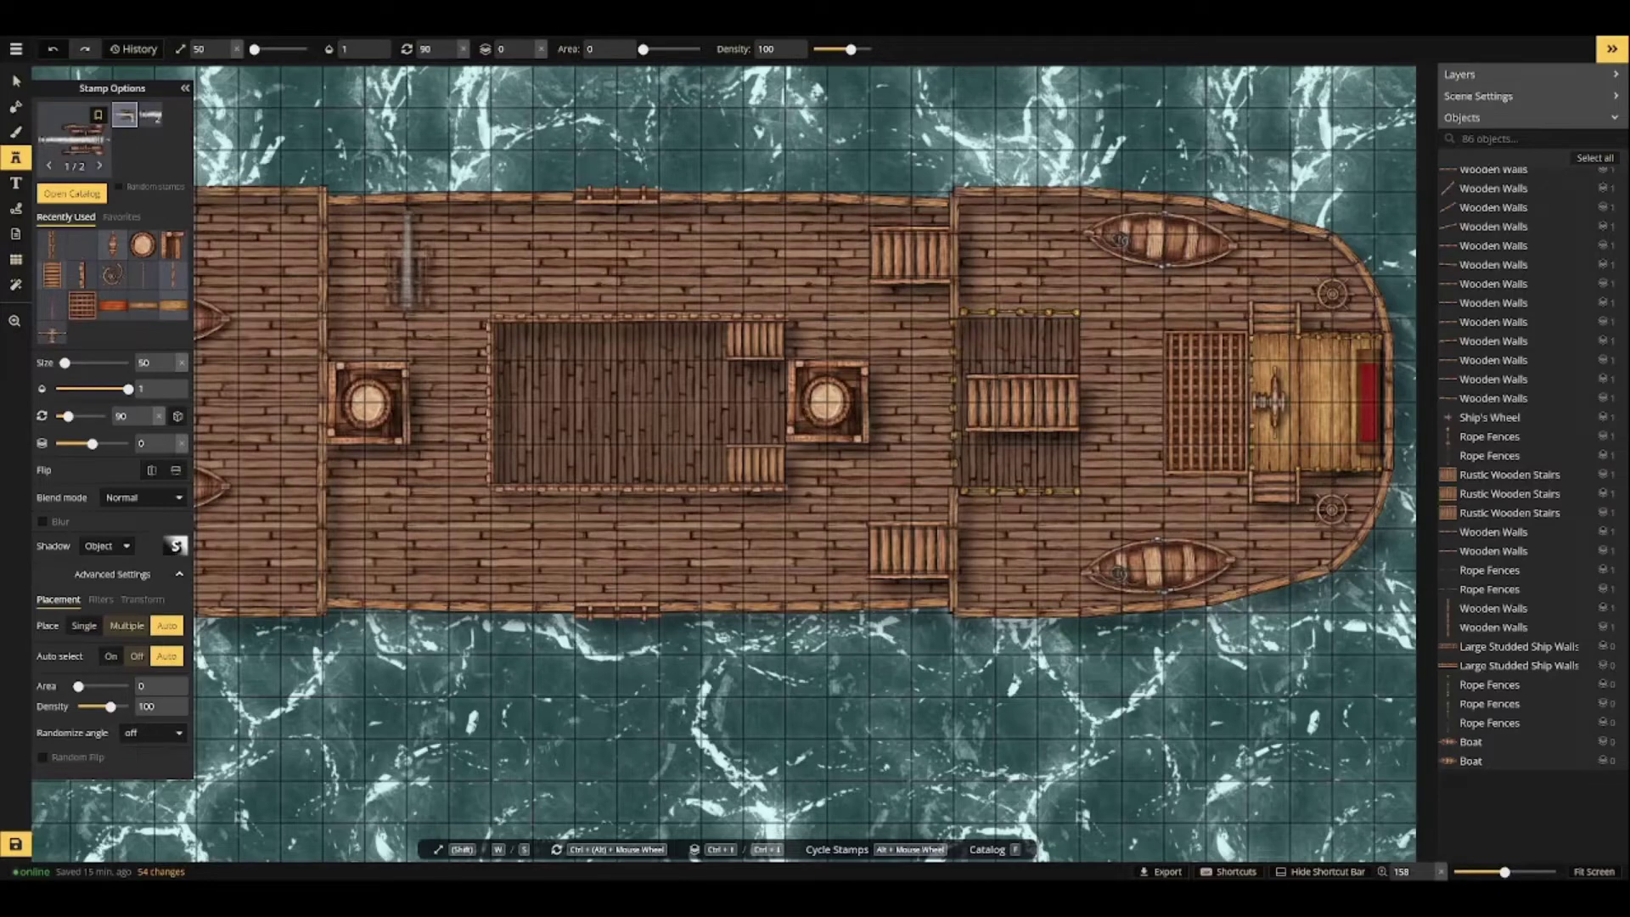
{"action": "scroll", "coordinate": [406, 272], "scroll_direction": "up", "scroll_amount": 3}
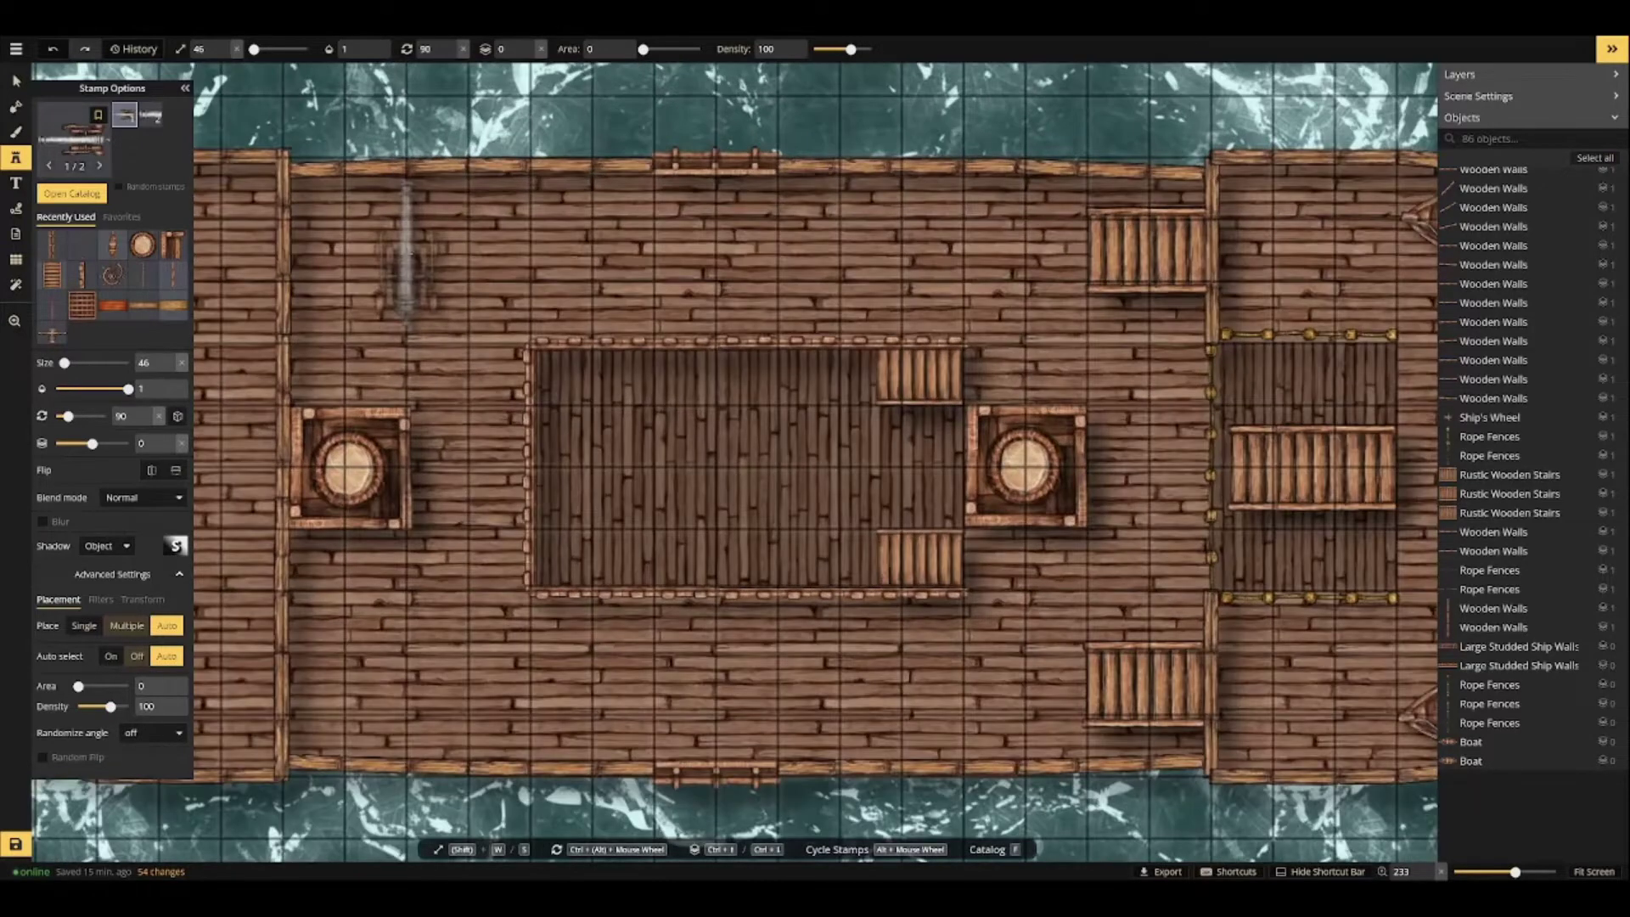
{"action": "left_click", "coordinate": [406, 252]}
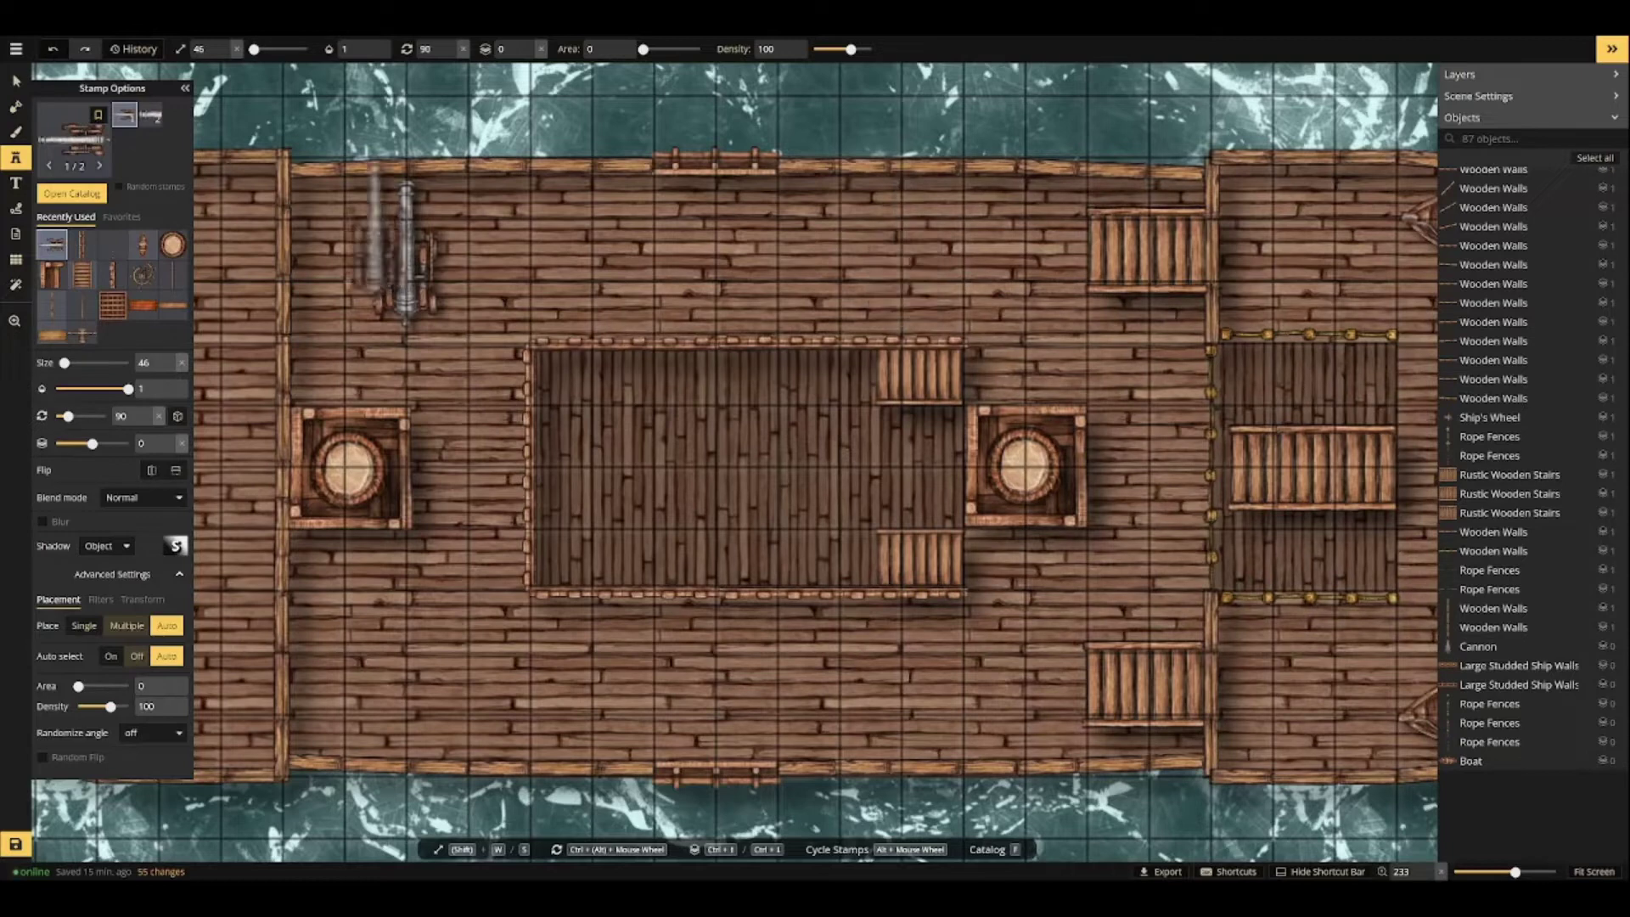
Scale the placed cannon down to size 40, shift it toward the upper hull edge and resume stamping cannons.
{"action": "left_click", "coordinate": [16, 81]}
{"action": "left_click", "coordinate": [407, 256]}
{"action": "left_click_drag", "start_coordinate": [441, 330], "coordinate": [432, 314]}
{"action": "left_click_drag", "start_coordinate": [407, 255], "coordinate": [407, 243]}
{"action": "left_click", "coordinate": [16, 158]}
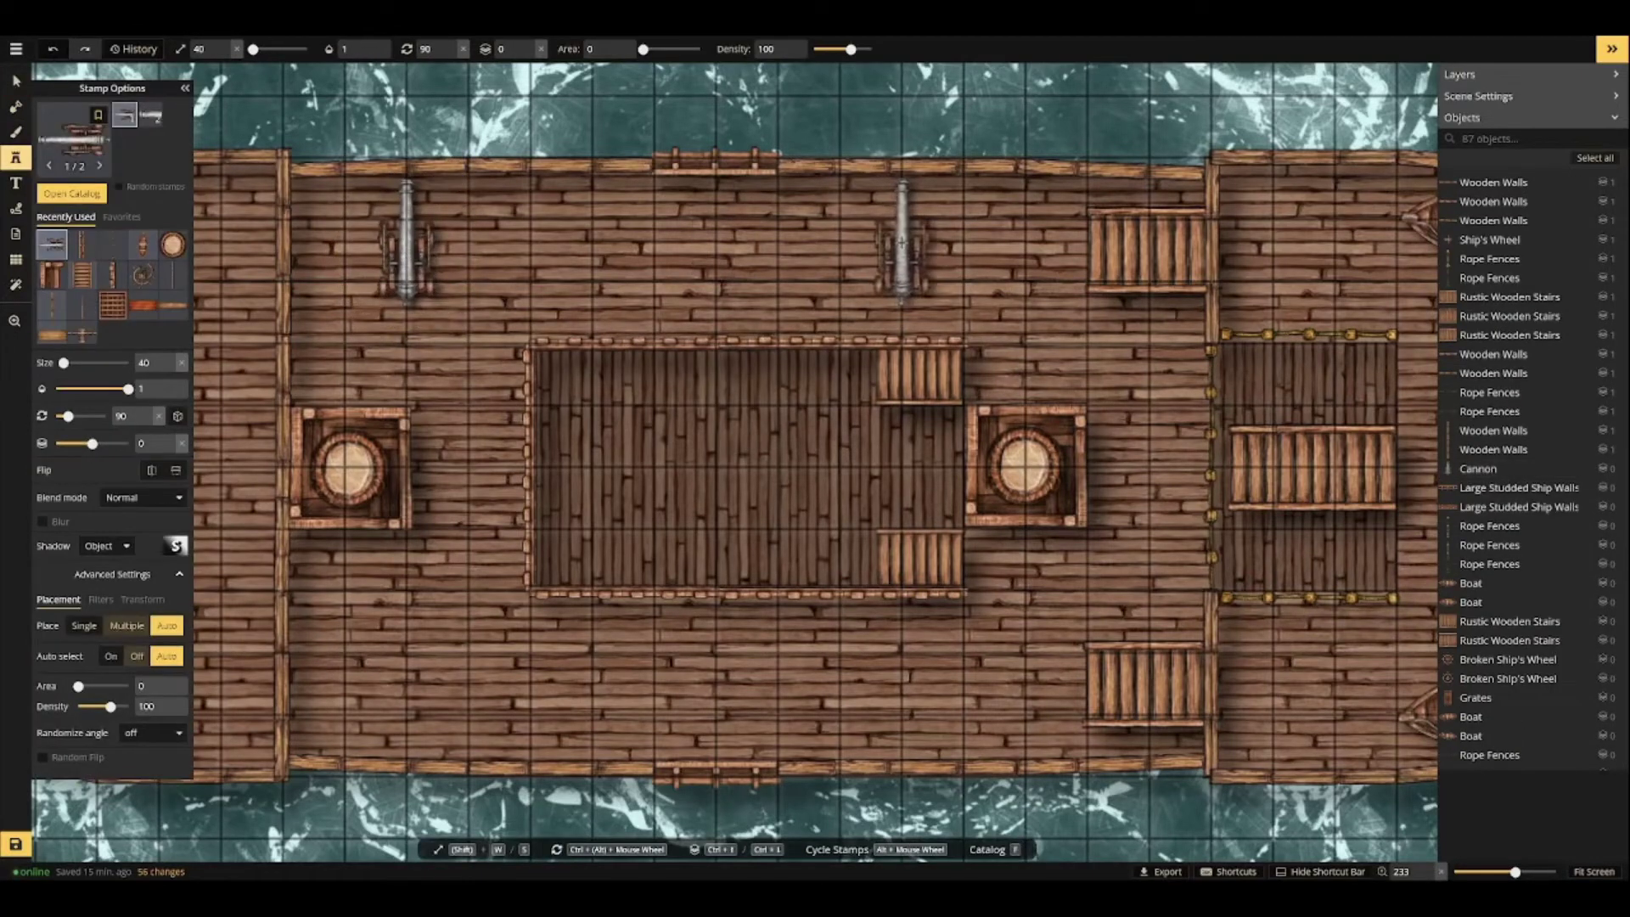
Place a second cannon along the mid deck's upper edge and two opposite cannons along the lower edge, rotated 270 degrees.
{"action": "left_click", "coordinate": [902, 238]}
{"action": "scroll", "coordinate": [412, 680], "scroll_direction": "up", "scroll_amount": 12}
{"action": "left_click", "coordinate": [408, 692]}
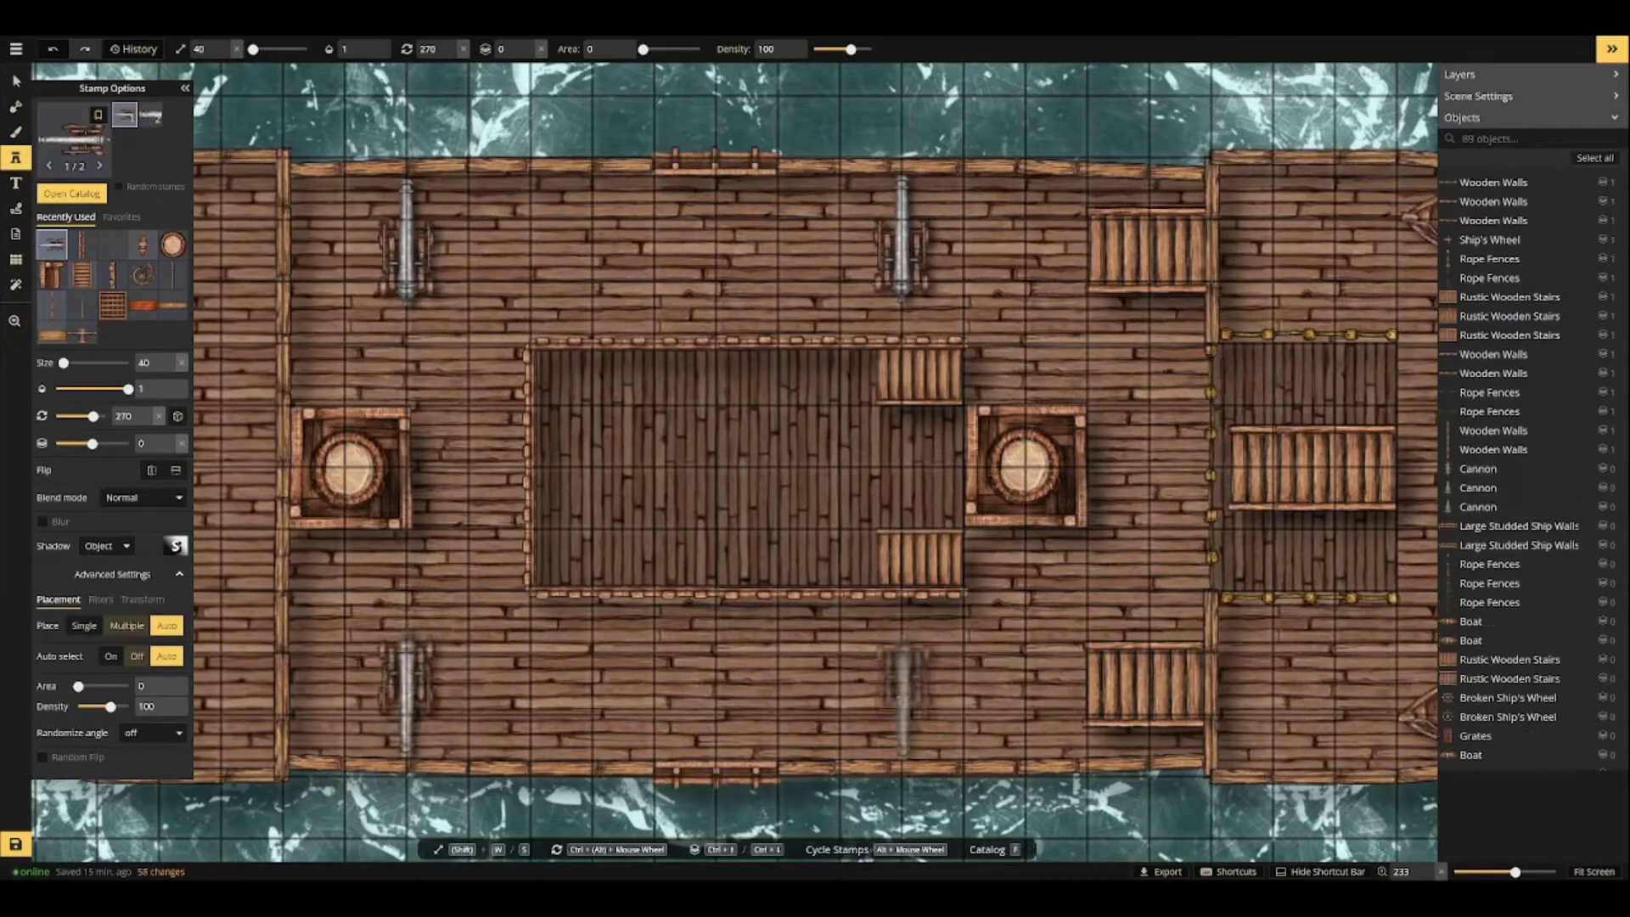
{"action": "left_click", "coordinate": [902, 694]}
Choose the Broken Ship's Wheel stamp, reduce it to size 13 and place one on each side of both lower cannons.
{"action": "left_click", "coordinate": [142, 275]}
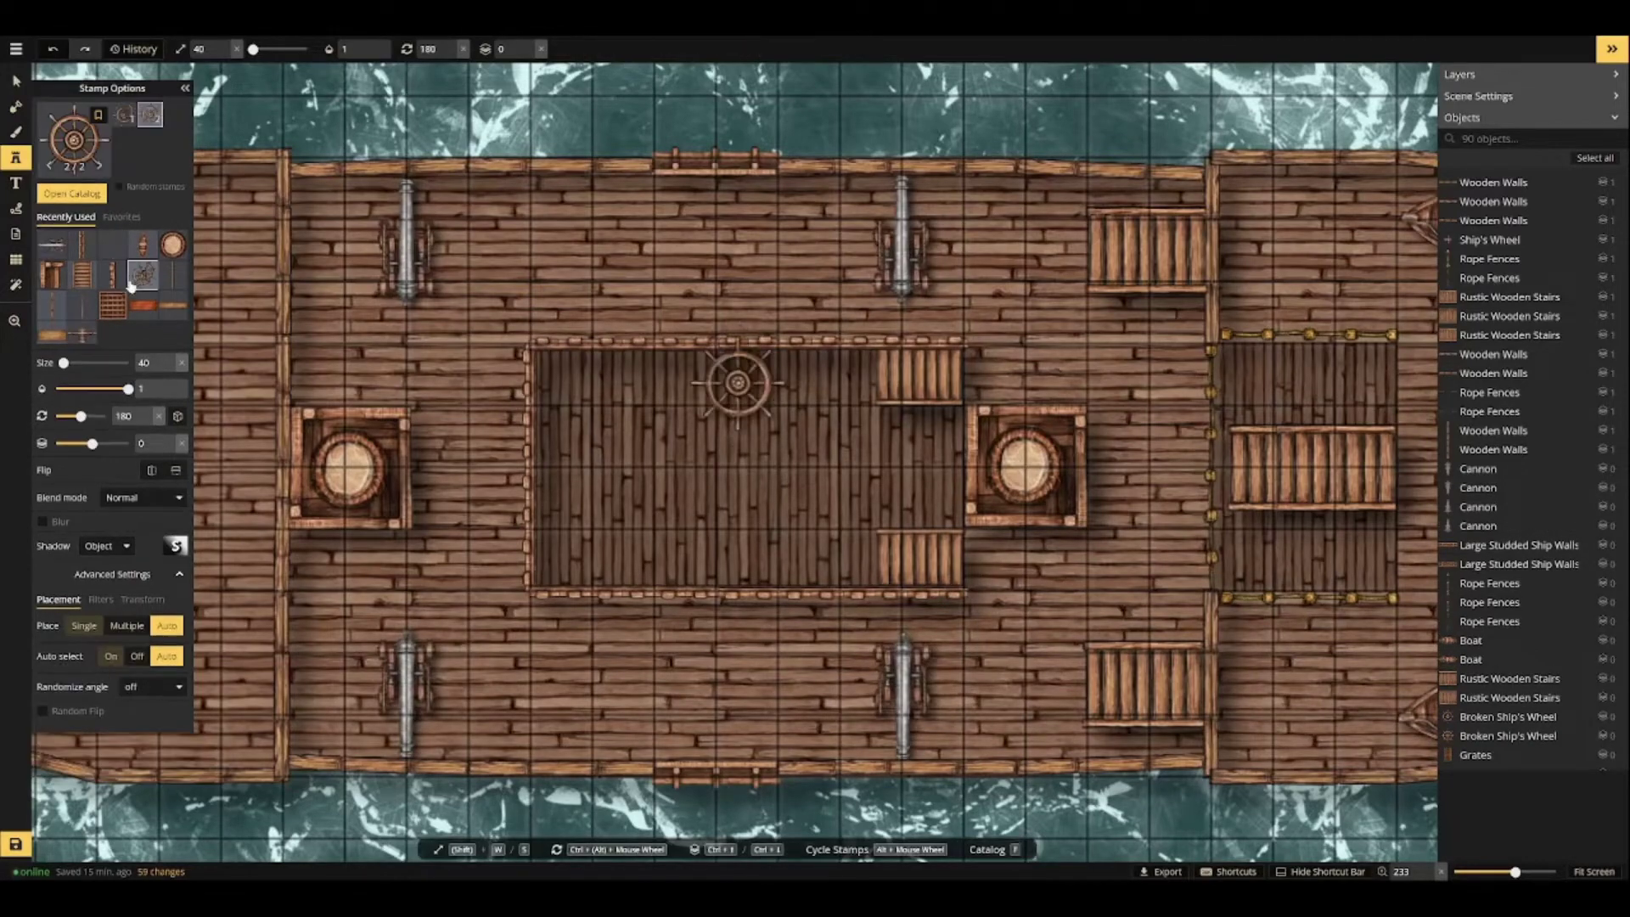
{"action": "key", "text": "s"}
{"action": "key", "text": "s"}
{"action": "key", "text": "s"}
{"action": "key", "text": "s"}
{"action": "key", "text": "s"}
{"action": "key", "text": "s"}
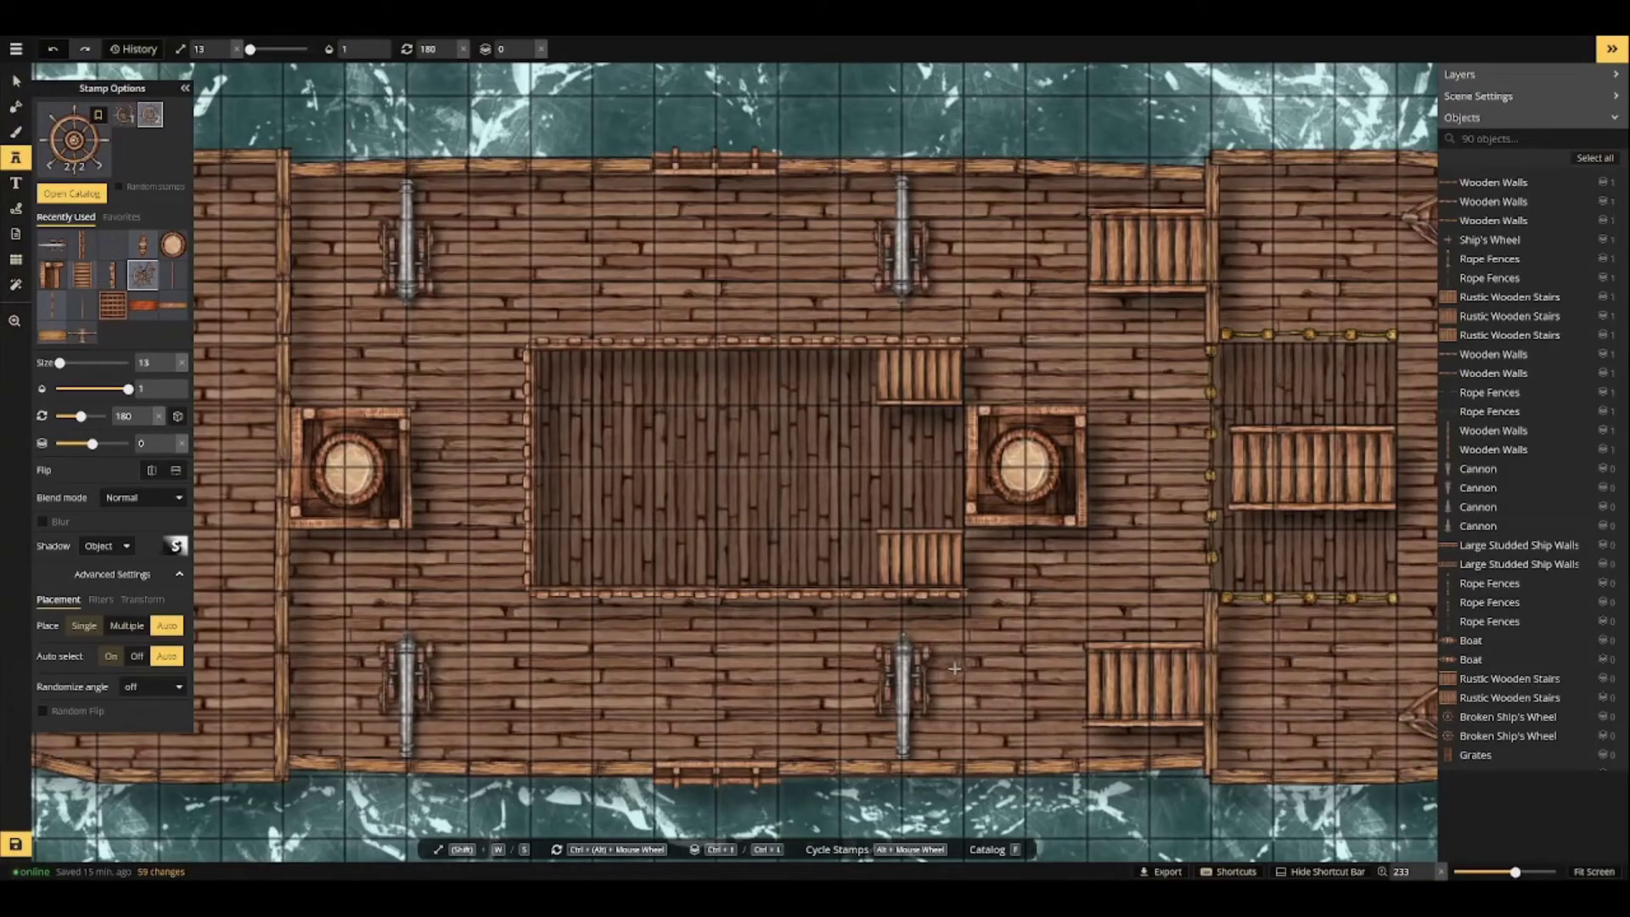
{"action": "left_click", "coordinate": [953, 673]}
{"action": "left_click", "coordinate": [841, 671]}
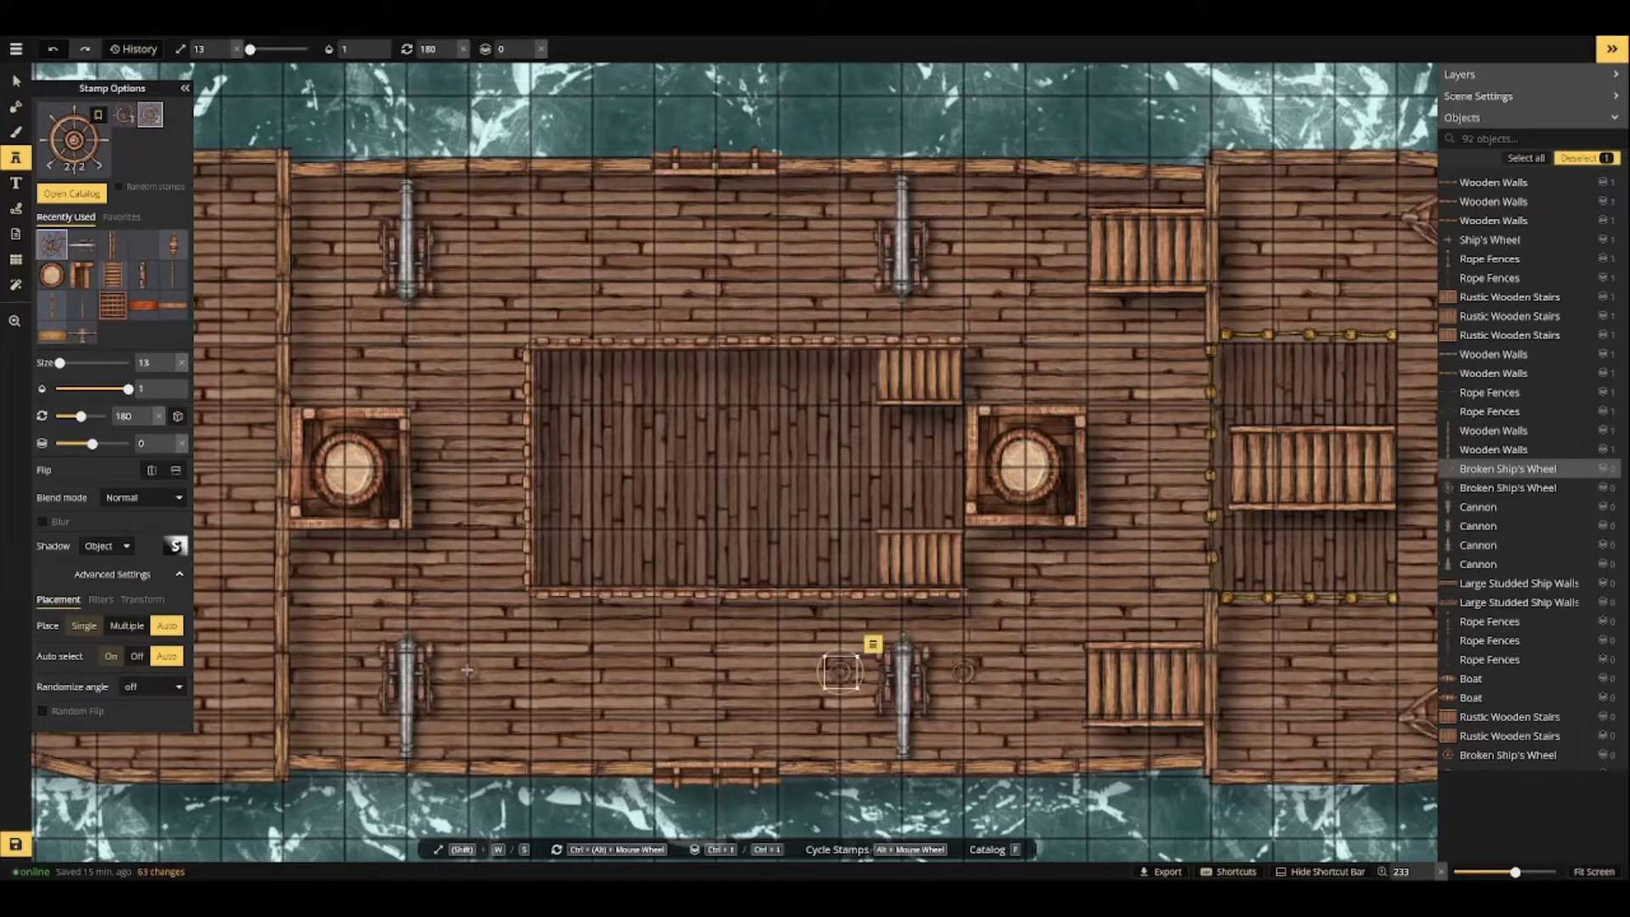
{"action": "left_click", "coordinate": [468, 670]}
{"action": "left_click", "coordinate": [344, 671]}
Place matching small Broken Ship's Wheel stamps on each side of both upper cannons.
{"action": "left_click", "coordinate": [345, 261]}
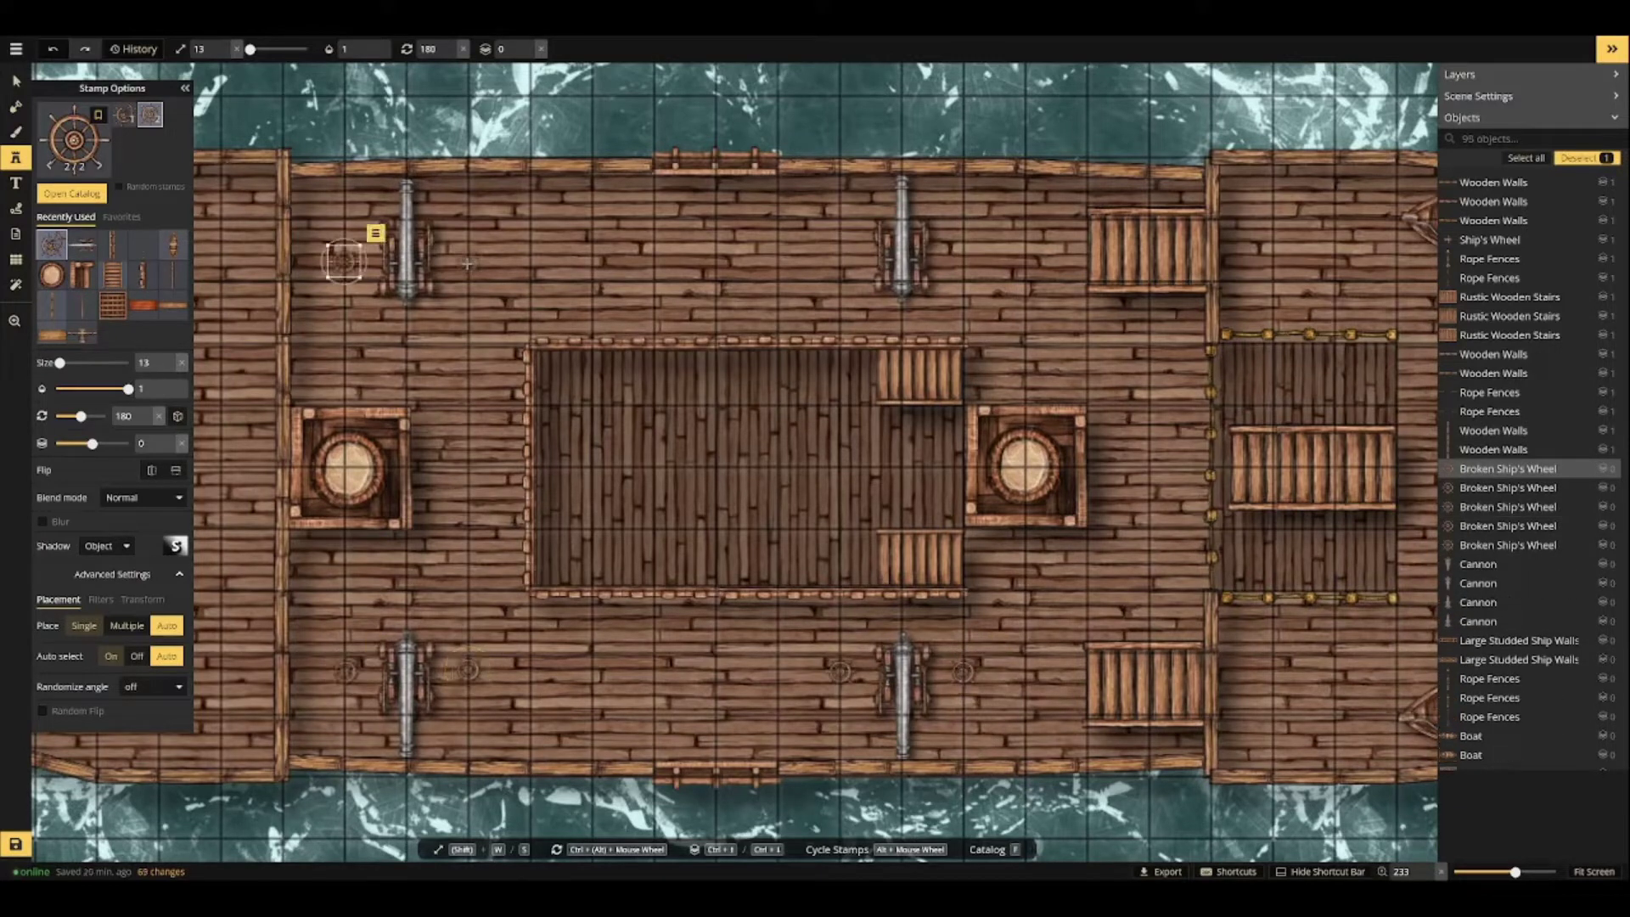
{"action": "left_click", "coordinate": [467, 264]}
{"action": "left_click", "coordinate": [836, 263]}
{"action": "left_click", "coordinate": [964, 263]}
Choose the fourth Pieces of Rope variant and run ropes, size 44, from both wheels toward the upper forward cannon.
{"action": "key", "text": "f"}
{"action": "key", "text": "Escape"}
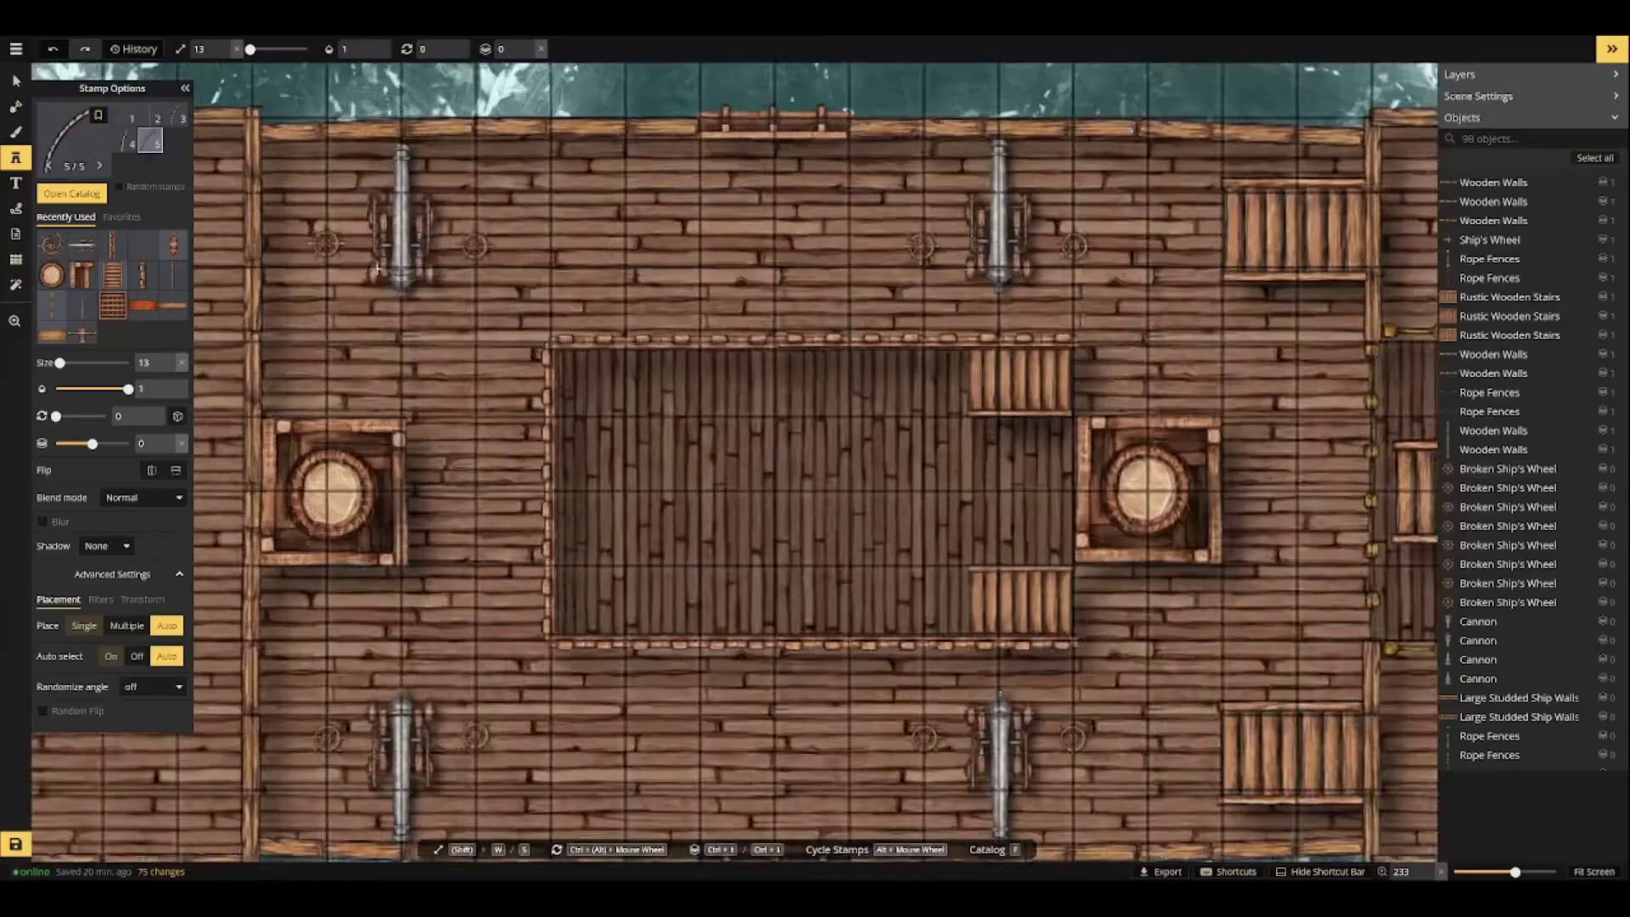
{"action": "scroll", "coordinate": [355, 259], "scroll_direction": "up", "scroll_amount": 5}
{"action": "key", "text": "w"}
{"action": "key", "text": "w"}
{"action": "key", "text": "w"}
{"action": "key", "text": "w"}
{"action": "key", "text": "w"}
{"action": "scroll", "coordinate": [335, 270], "scroll_direction": "up", "scroll_amount": 3}
{"action": "scroll", "coordinate": [334, 273], "scroll_direction": "down", "scroll_amount": 3}
{"action": "scroll", "coordinate": [327, 270], "scroll_direction": "down", "scroll_amount": 2}
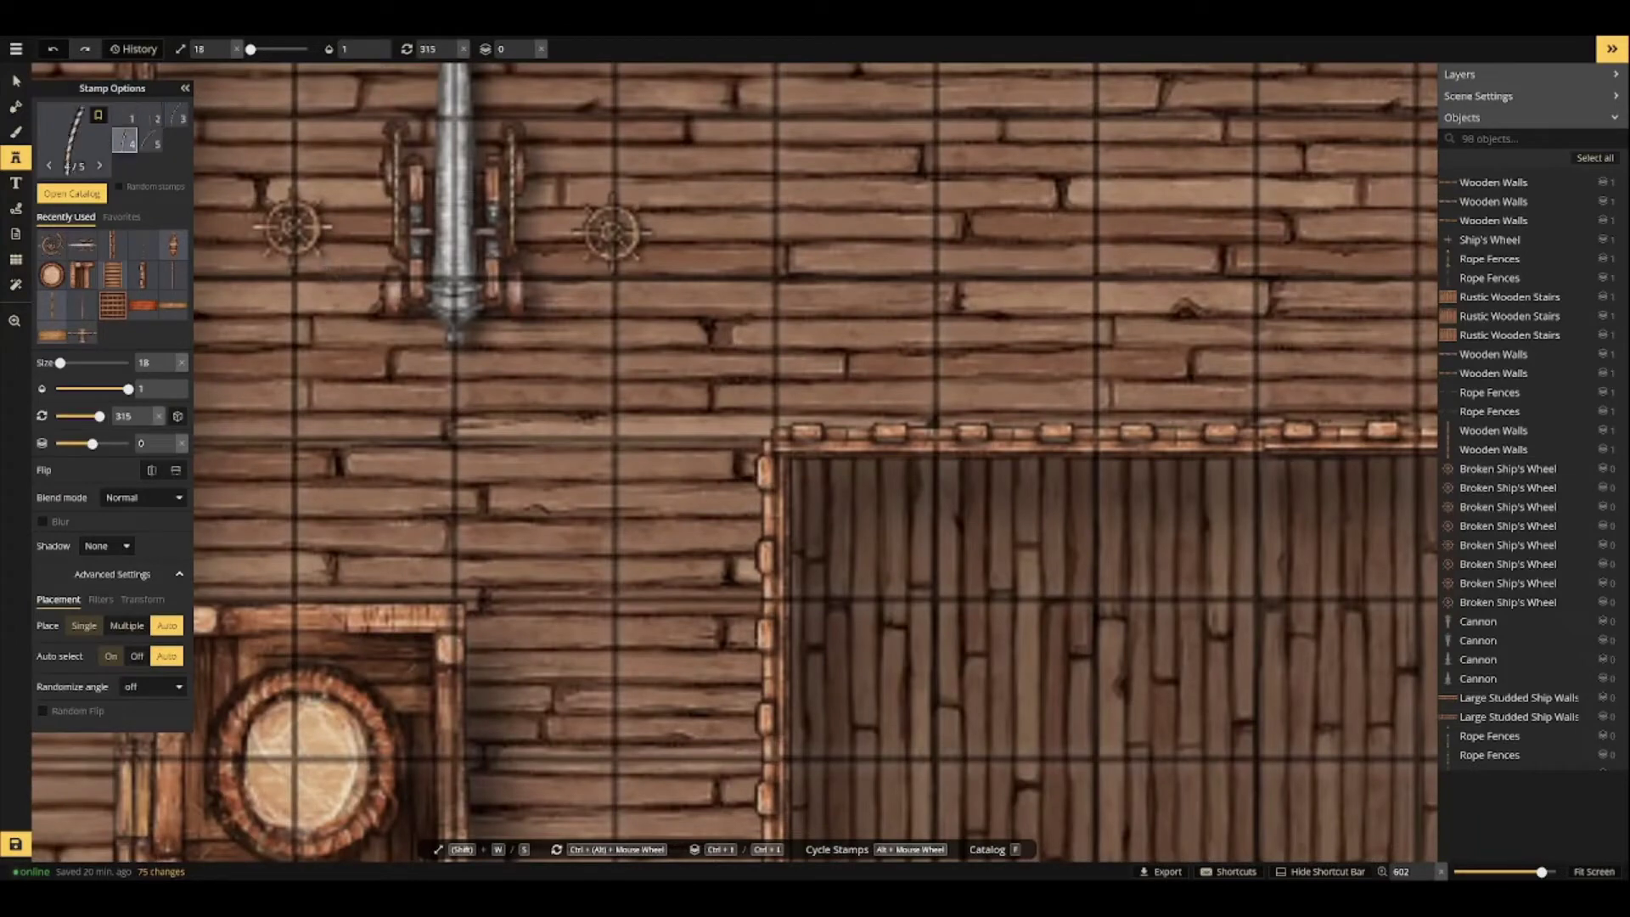
{"action": "left_click", "coordinate": [343, 278]}
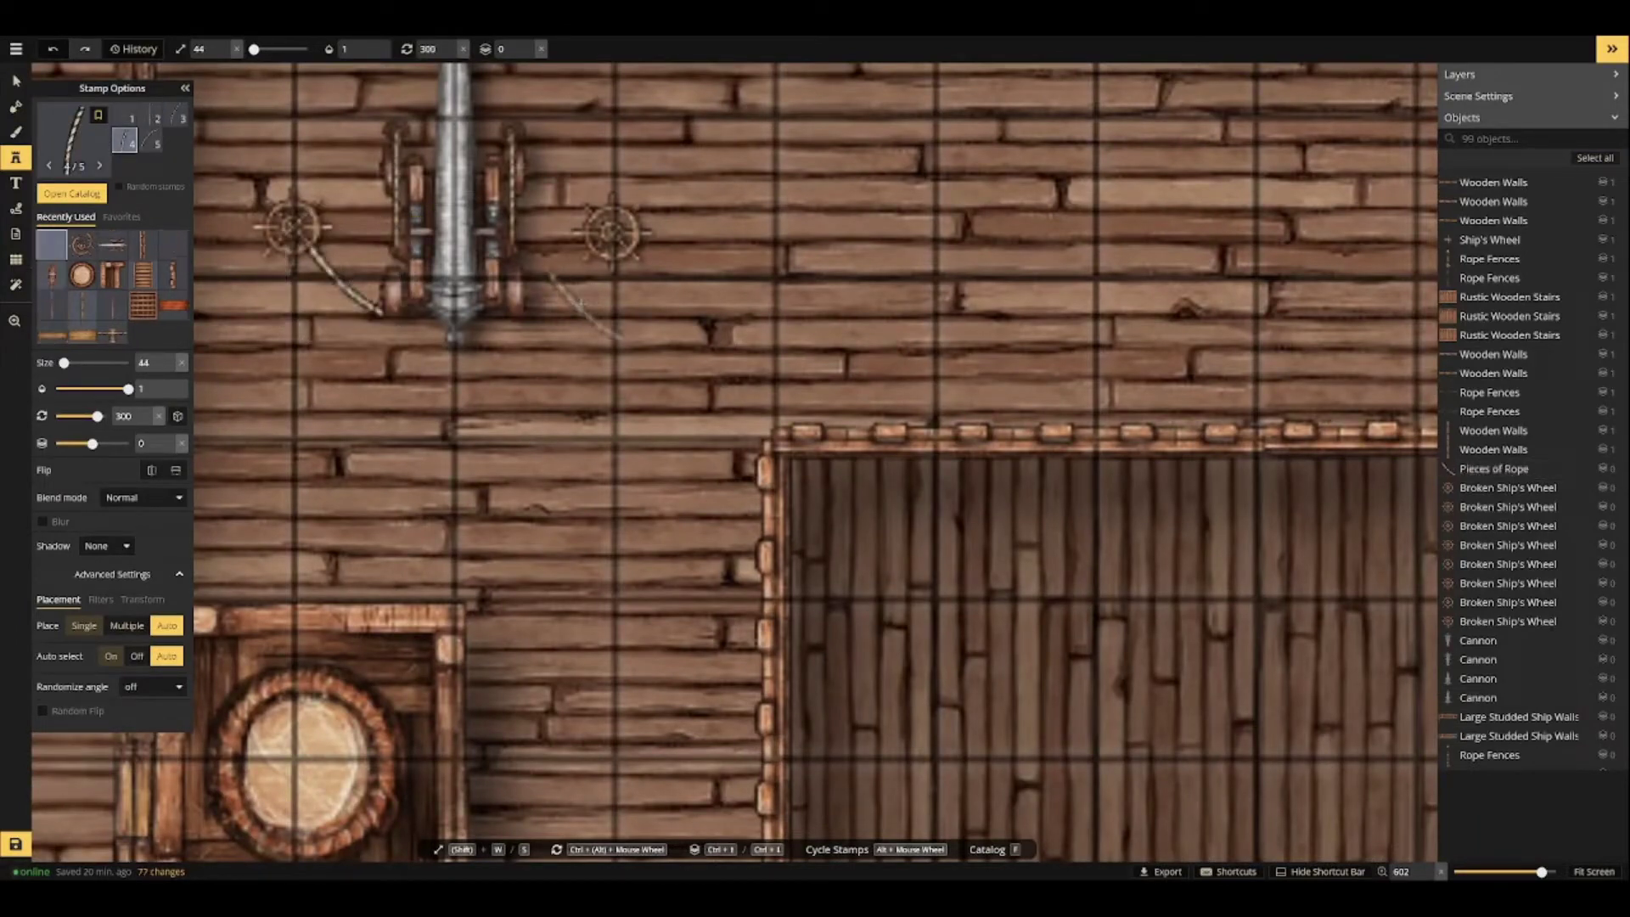
{"action": "left_click", "coordinate": [557, 284]}
Rope both wheels to the upper aft cannon with side pieces and two pieces meeting behind its breech.
{"action": "scroll", "coordinate": [615, 420], "scroll_direction": "down", "scroll_amount": 5}
{"action": "scroll", "coordinate": [1038, 364], "scroll_direction": "up", "scroll_amount": 5}
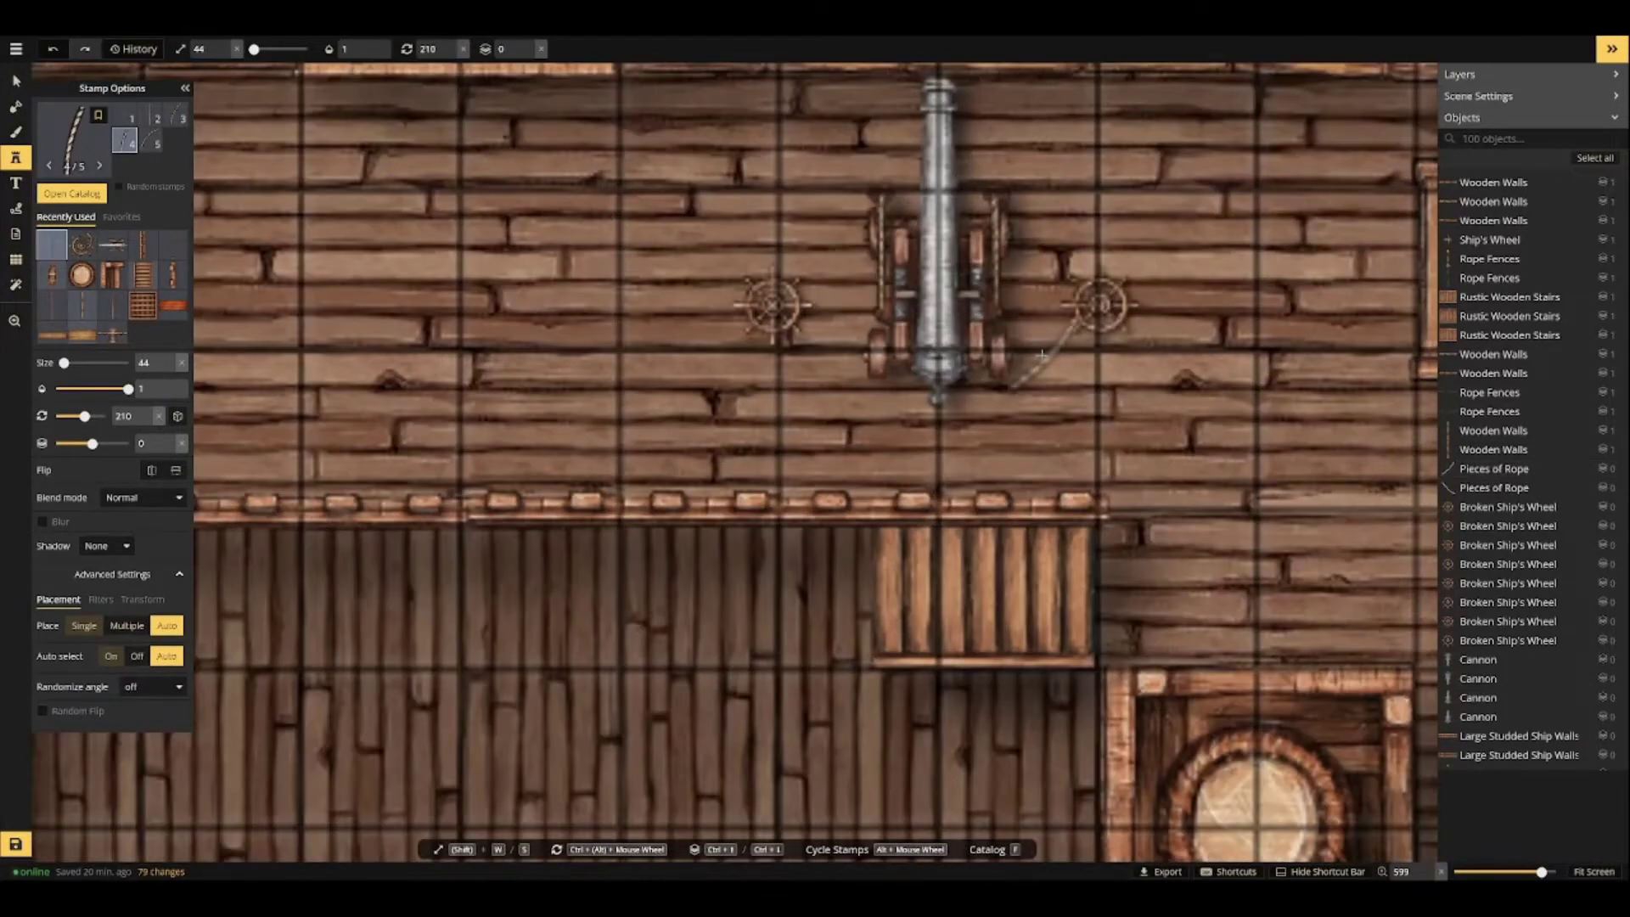
{"action": "left_click", "coordinate": [1045, 352]}
{"action": "scroll", "coordinate": [815, 355], "scroll_direction": "up", "scroll_amount": 1}
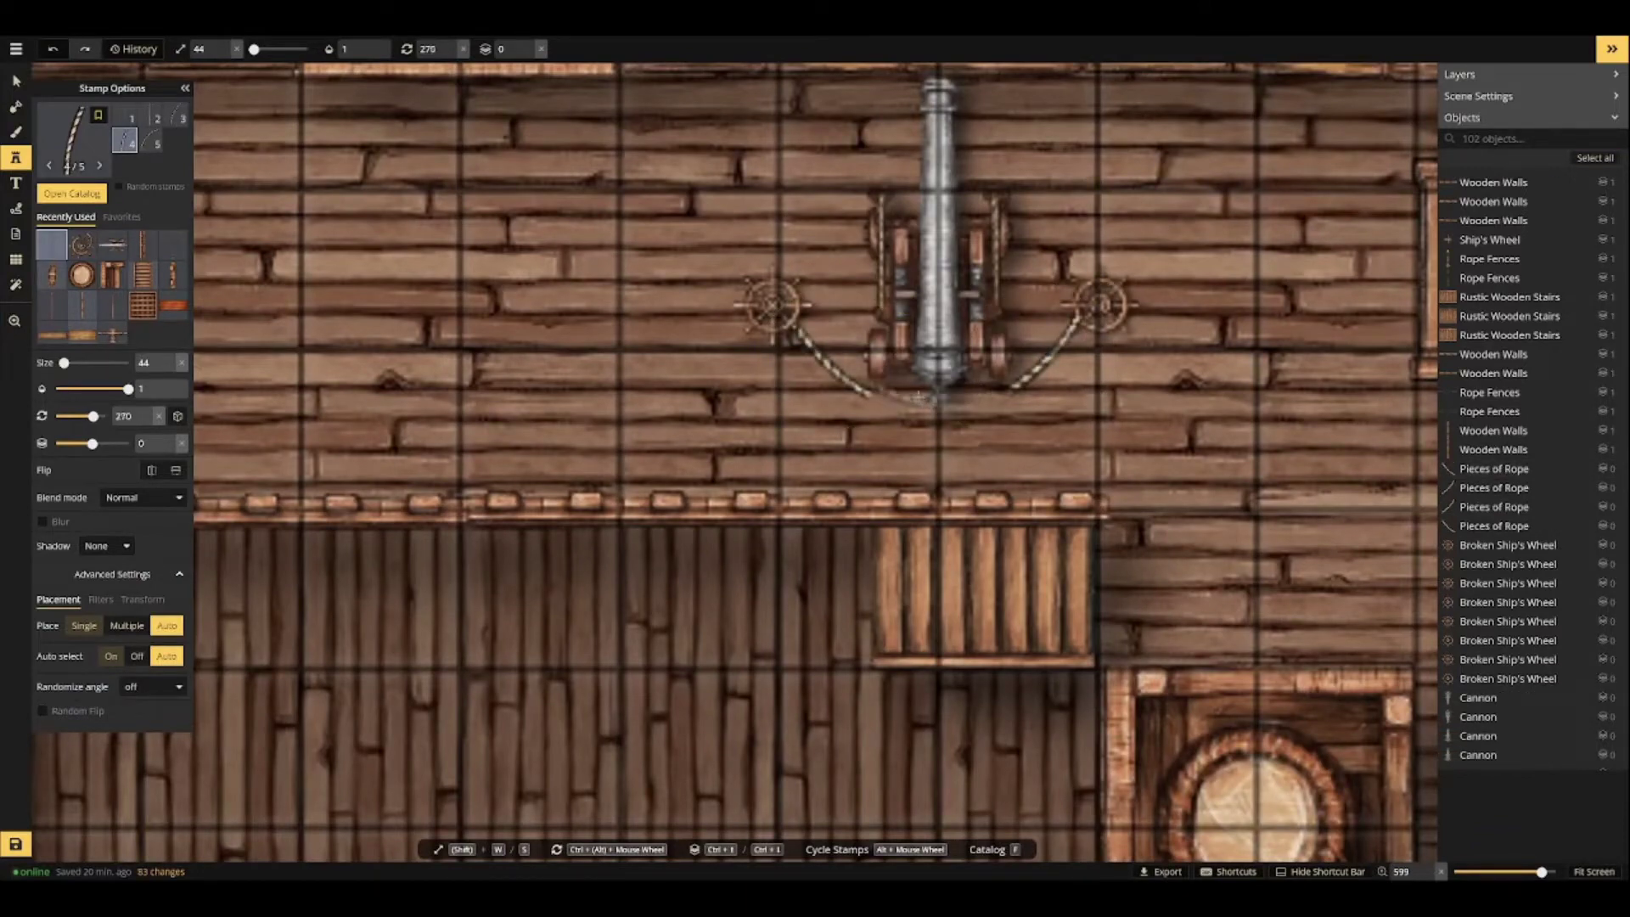
{"action": "left_click", "coordinate": [911, 404]}
{"action": "scroll", "coordinate": [959, 399], "scroll_direction": "down", "scroll_amount": 1}
{"action": "left_click", "coordinate": [968, 398]}
Complete the upper forward cannon's rope with two pieces meeting behind its breech.
{"action": "scroll", "coordinate": [967, 399], "scroll_direction": "down", "scroll_amount": 5}
{"action": "scroll", "coordinate": [417, 424], "scroll_direction": "up", "scroll_amount": 5}
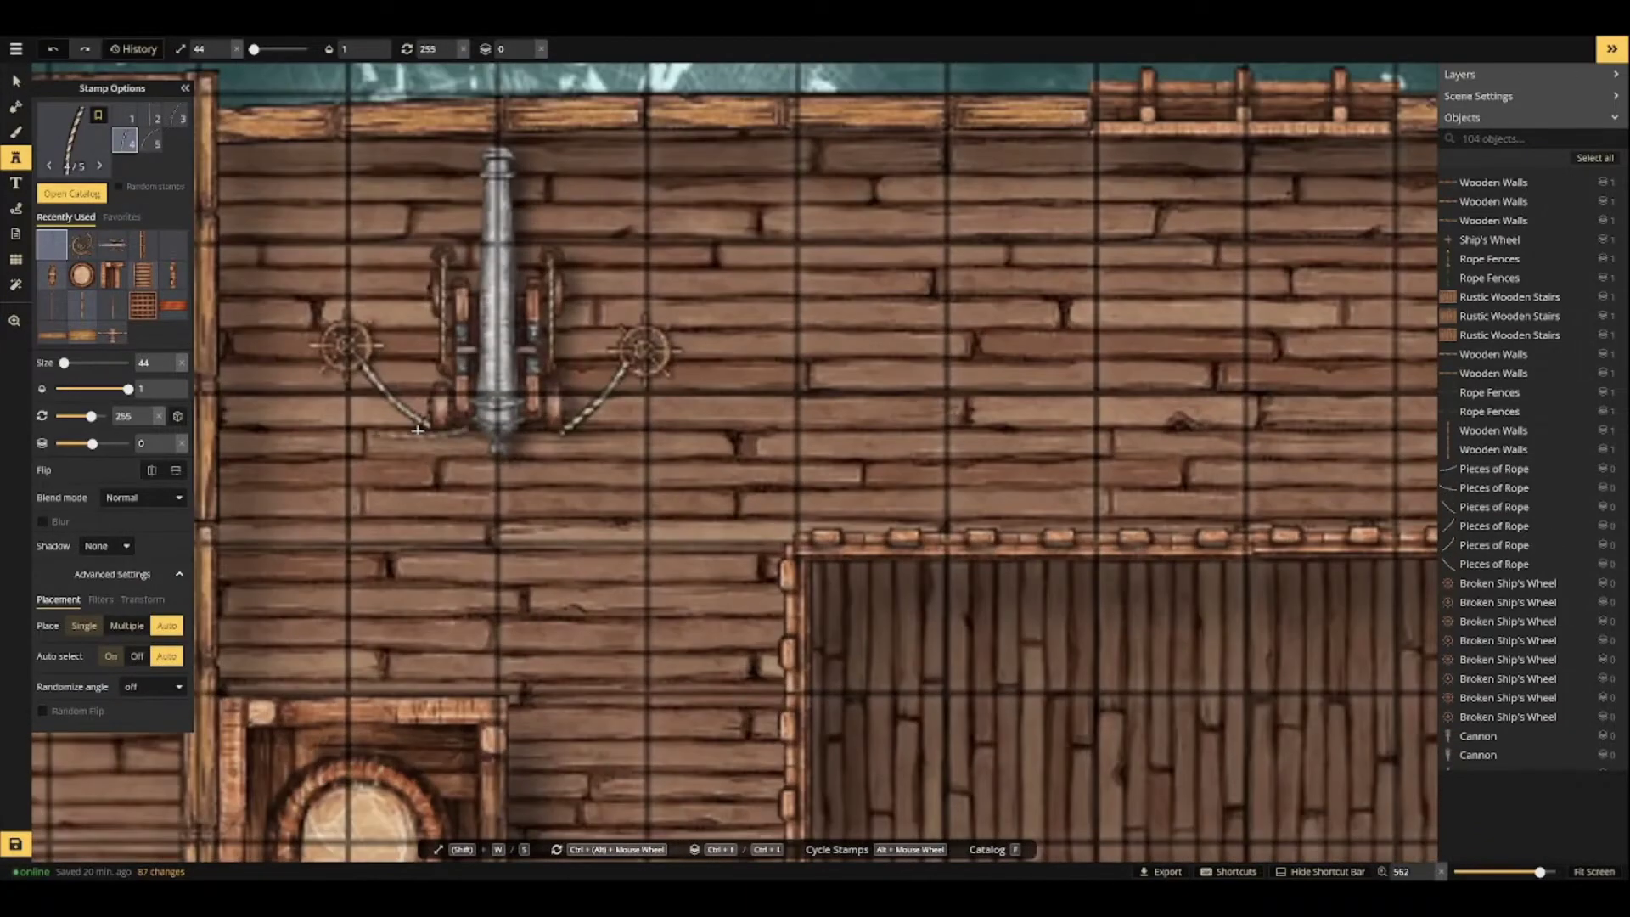
{"action": "left_click", "coordinate": [470, 438]}
{"action": "scroll", "coordinate": [528, 438], "scroll_direction": "down", "scroll_amount": 1}
{"action": "left_click", "coordinate": [530, 438]}
Run a four-piece rope from wheel to wheel behind the lower forward cannon.
{"action": "scroll", "coordinate": [573, 535], "scroll_direction": "down", "scroll_amount": 5}
{"action": "left_click_drag", "start_coordinate": [577, 535], "coordinate": [584, 144]}
{"action": "scroll", "coordinate": [507, 454], "scroll_direction": "up", "scroll_amount": 9}
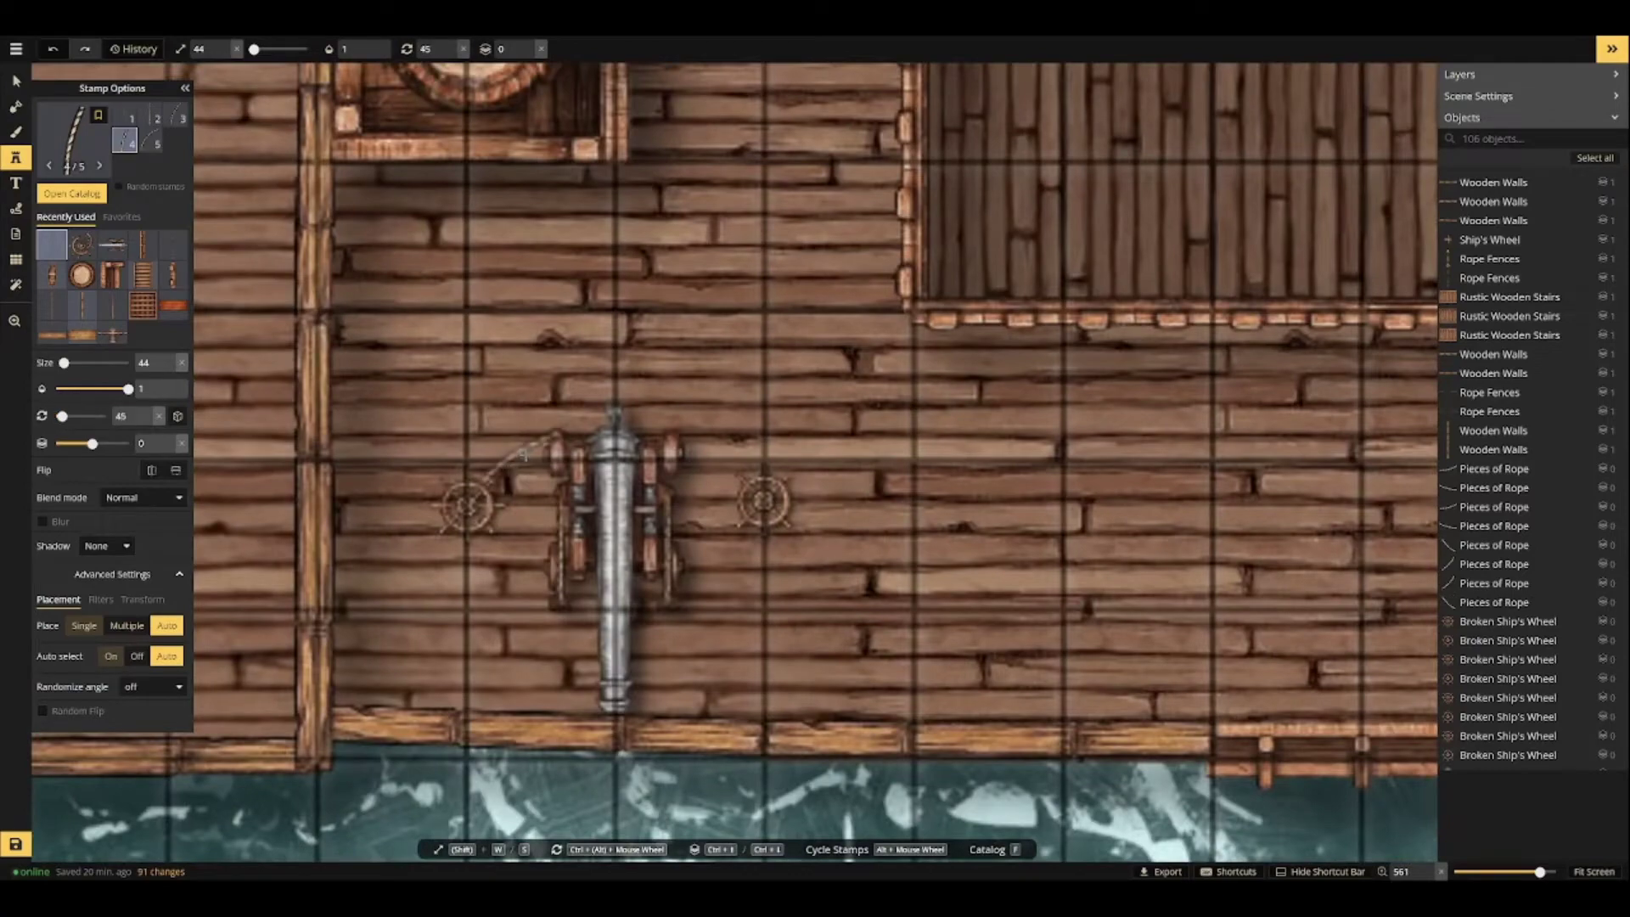
{"action": "left_click", "coordinate": [523, 455]}
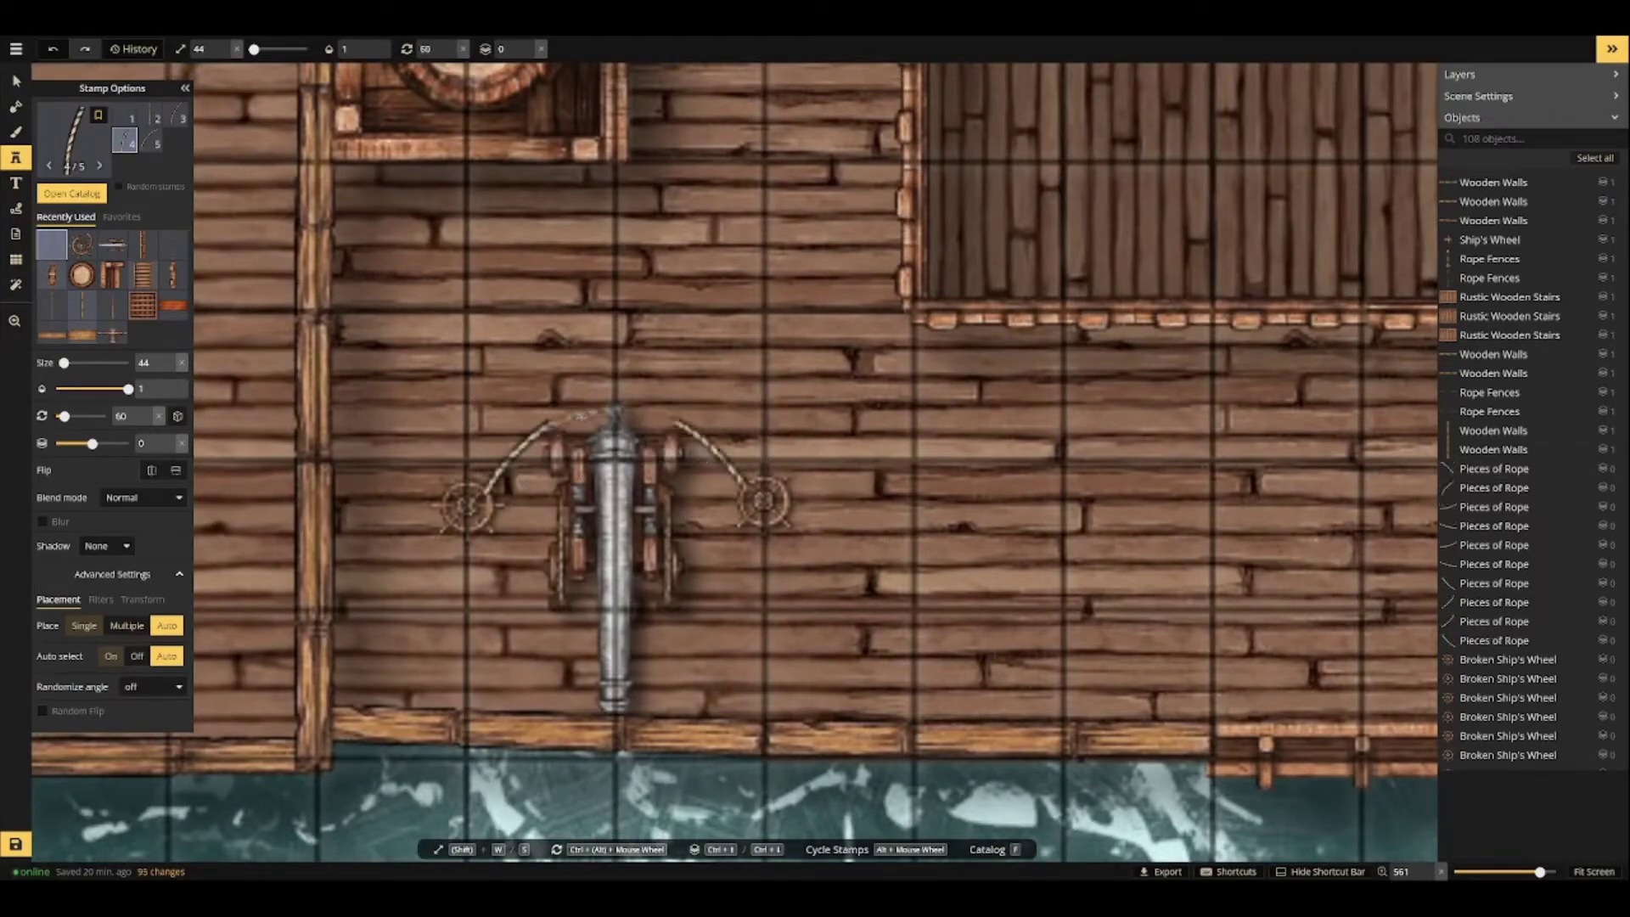
{"action": "left_click", "coordinate": [645, 411]}
Run a four-piece rope from wheel to wheel behind the lower aft cannon.
{"action": "scroll", "coordinate": [644, 411], "scroll_direction": "down", "scroll_amount": 3}
{"action": "scroll", "coordinate": [730, 492], "scroll_direction": "up", "scroll_amount": 3}
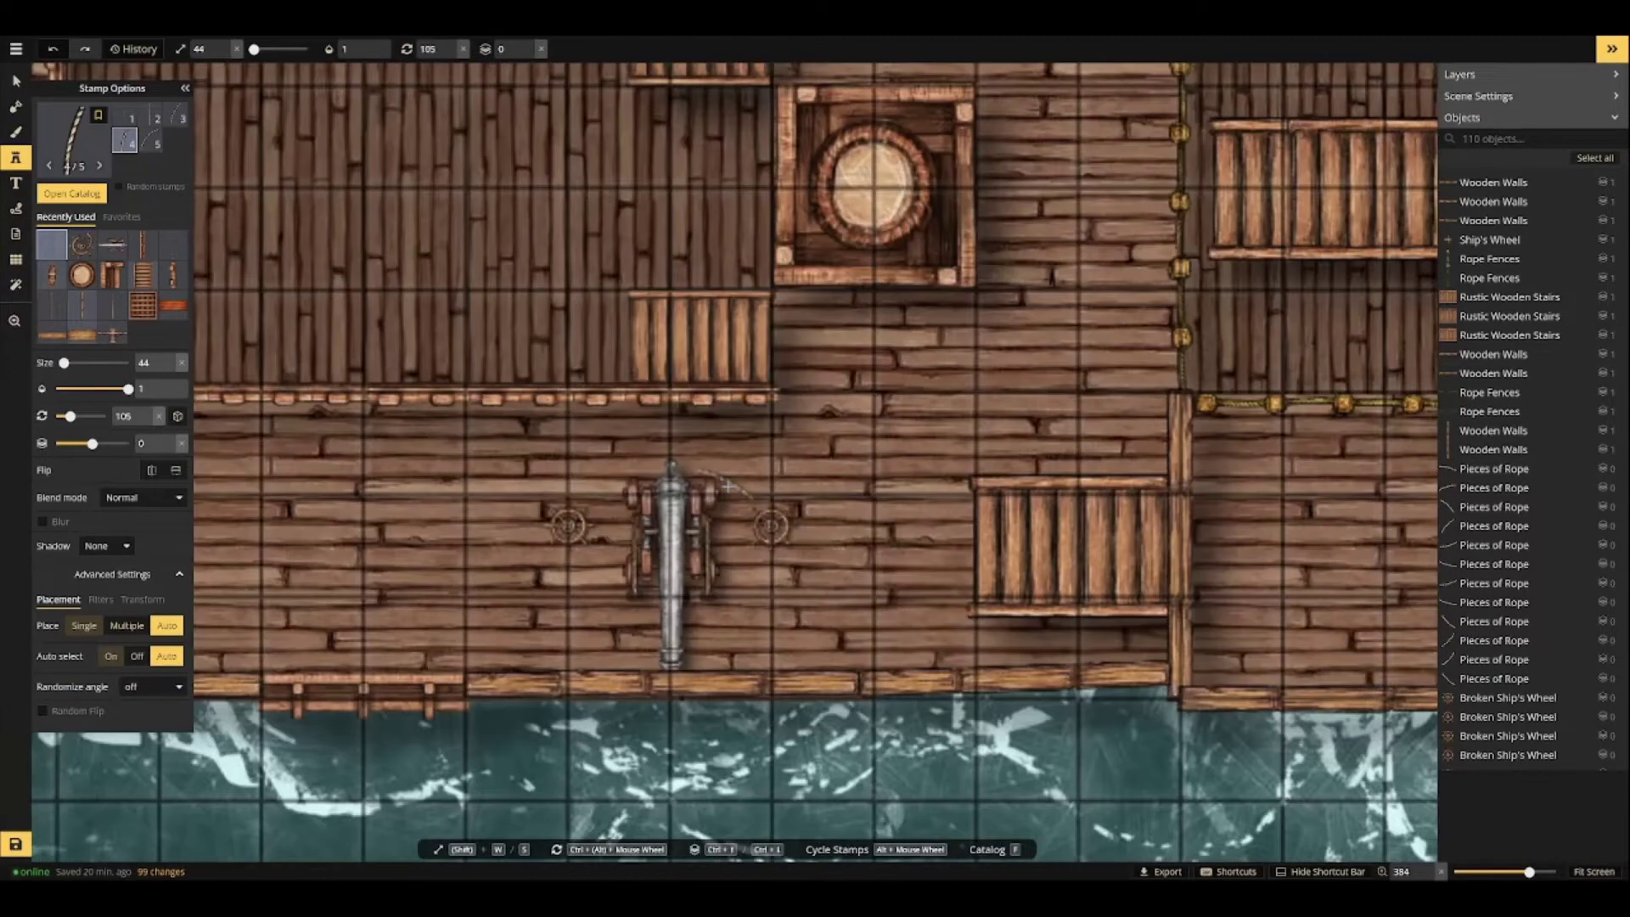
{"action": "left_click", "coordinate": [734, 494]}
{"action": "scroll", "coordinate": [607, 490], "scroll_direction": "down", "scroll_amount": 6}
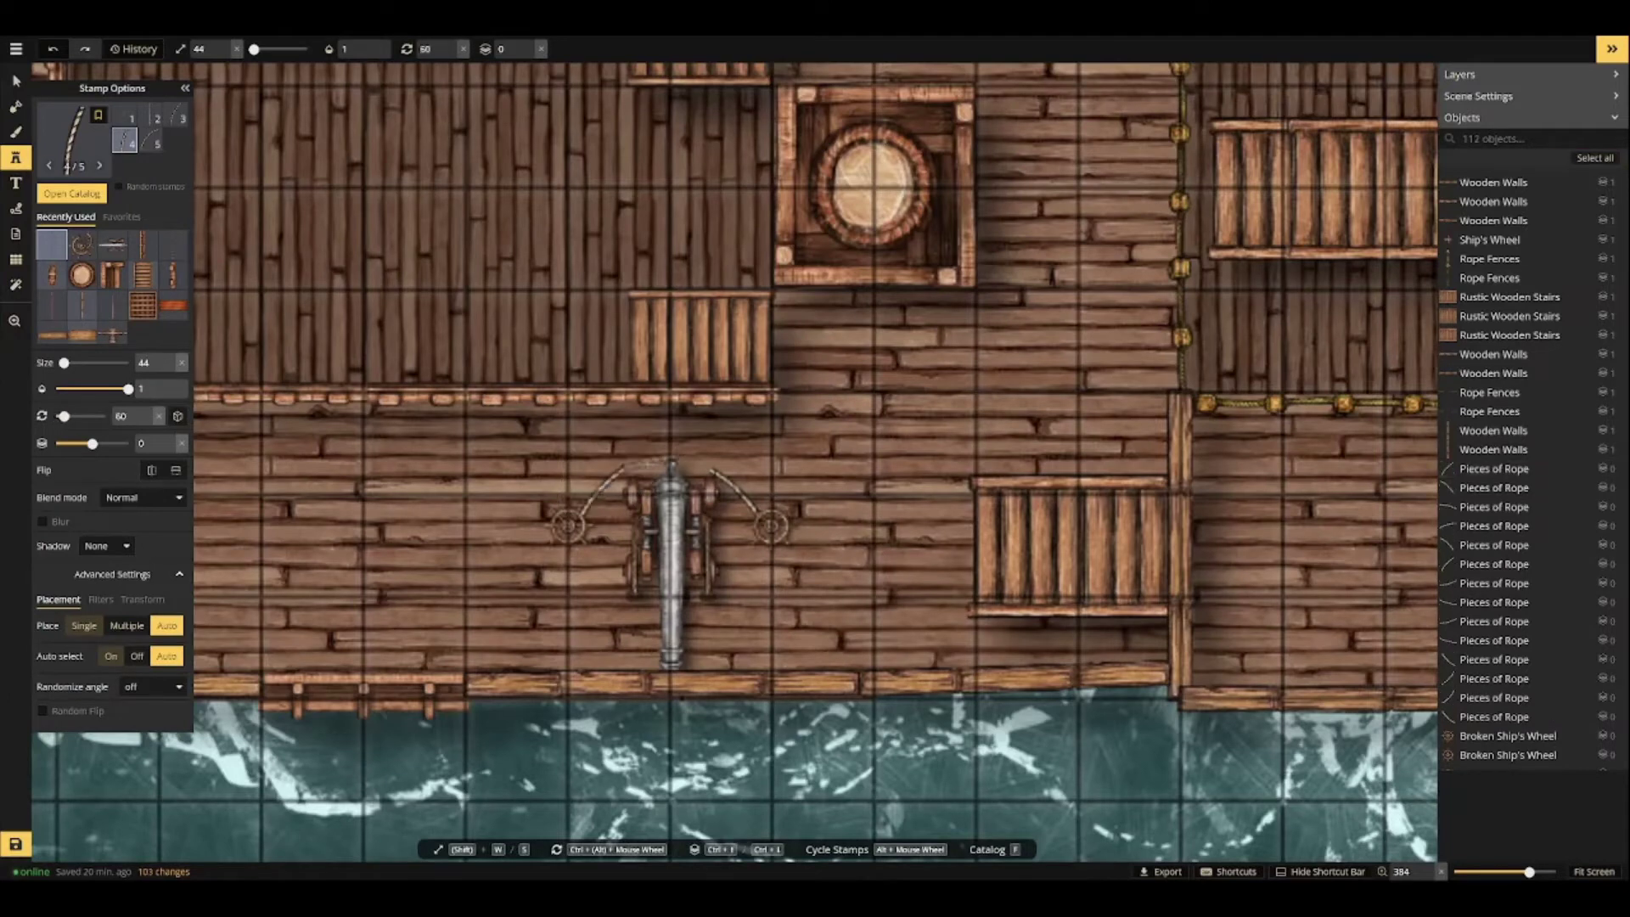
{"action": "left_click", "coordinate": [649, 463]}
{"action": "scroll", "coordinate": [670, 465], "scroll_direction": "up", "scroll_amount": 2}
{"action": "left_click", "coordinate": [681, 465]}
Choose Cannon Balls from the catalog and place a triangular rack at size 44 beside each upper cannon.
{"action": "scroll", "coordinate": [838, 539], "scroll_direction": "down", "scroll_amount": 5}
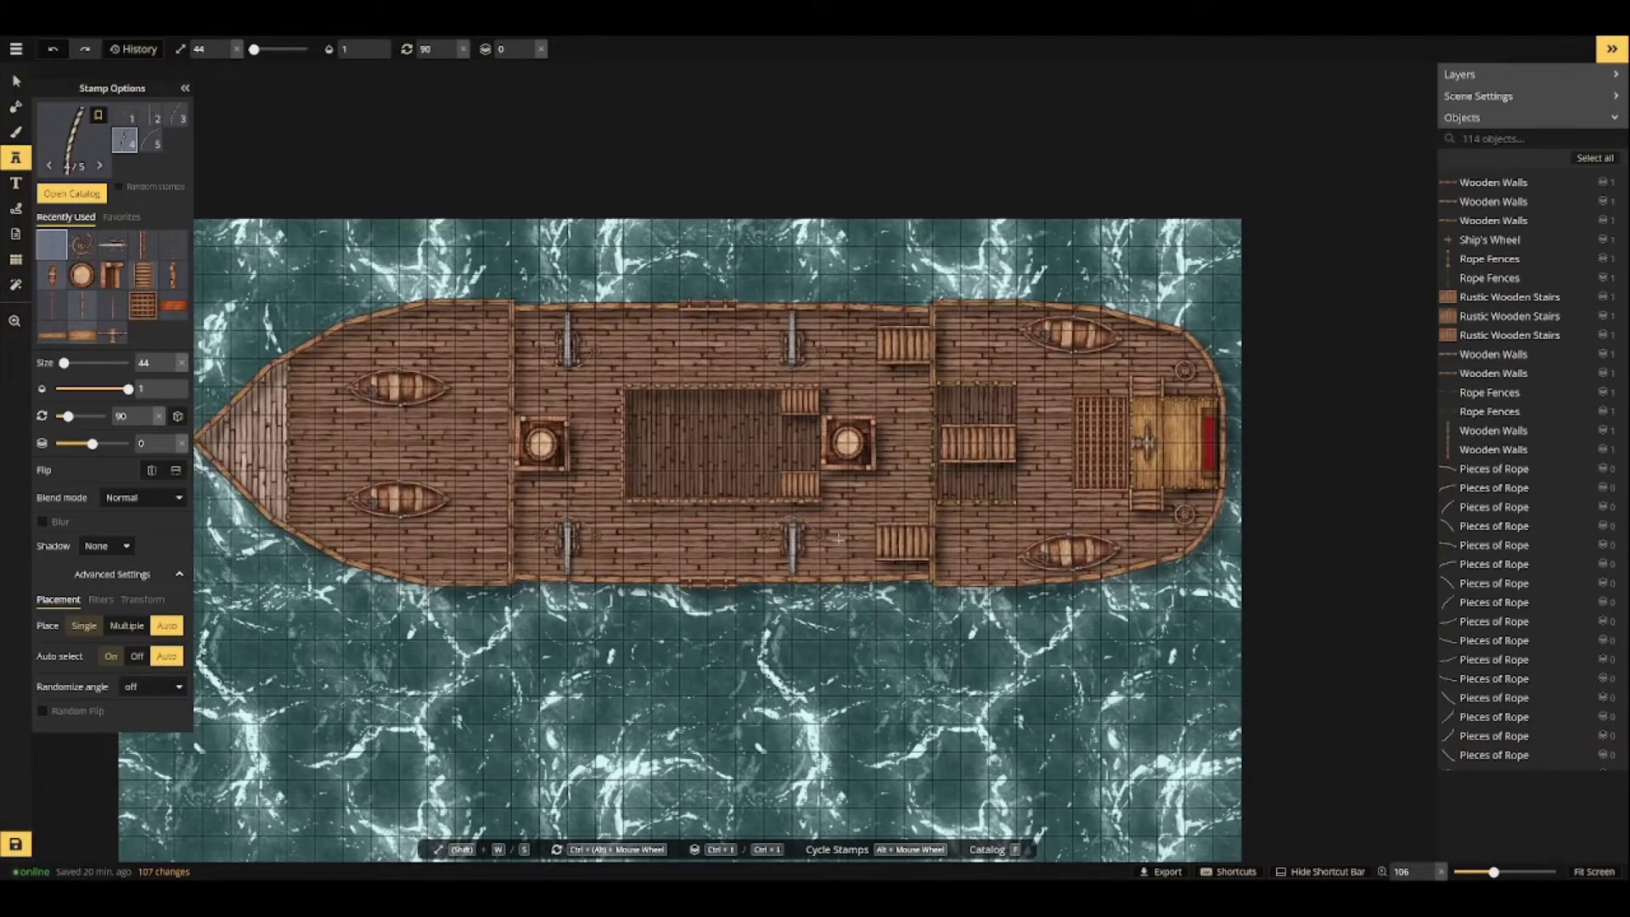
{"action": "key", "text": "f"}
{"action": "left_click", "coordinate": [638, 594]}
{"action": "scroll", "coordinate": [604, 314], "scroll_direction": "up", "scroll_amount": 5}
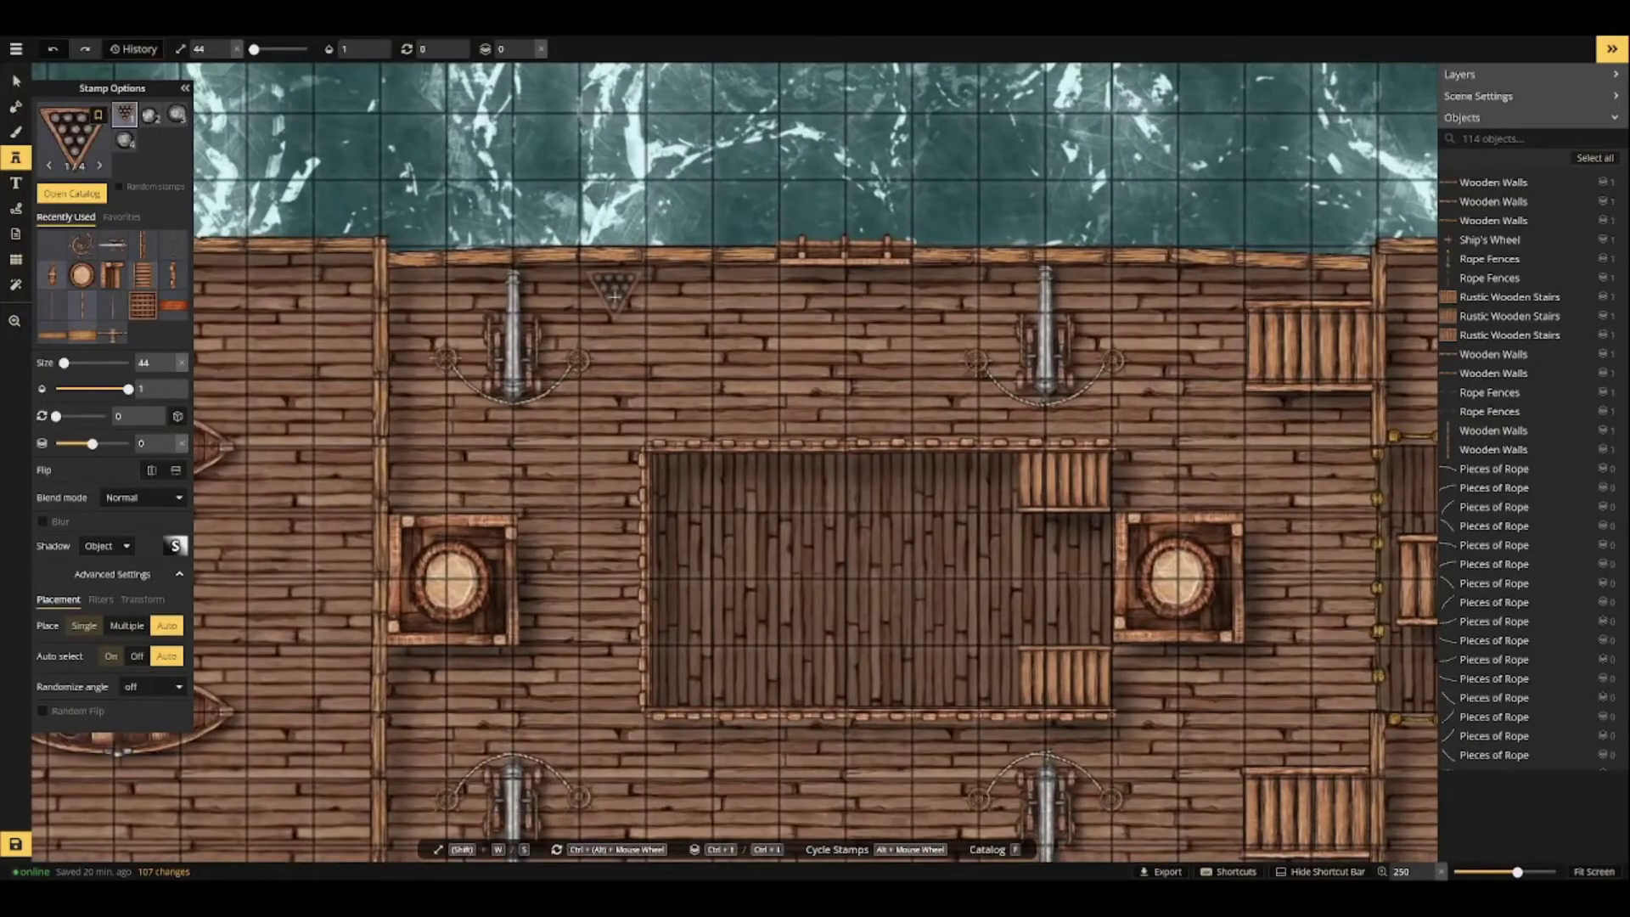
{"action": "left_click", "coordinate": [614, 295]}
{"action": "left_click", "coordinate": [983, 297]}
Place a triangular cannon ball rack, rotated 60 degrees, beside each lower cannon.
{"action": "left_click_drag", "start_coordinate": [462, 836], "coordinate": [473, 584]}
{"action": "scroll", "coordinate": [450, 602], "scroll_direction": "up", "scroll_amount": 4}
{"action": "left_click", "coordinate": [444, 613]}
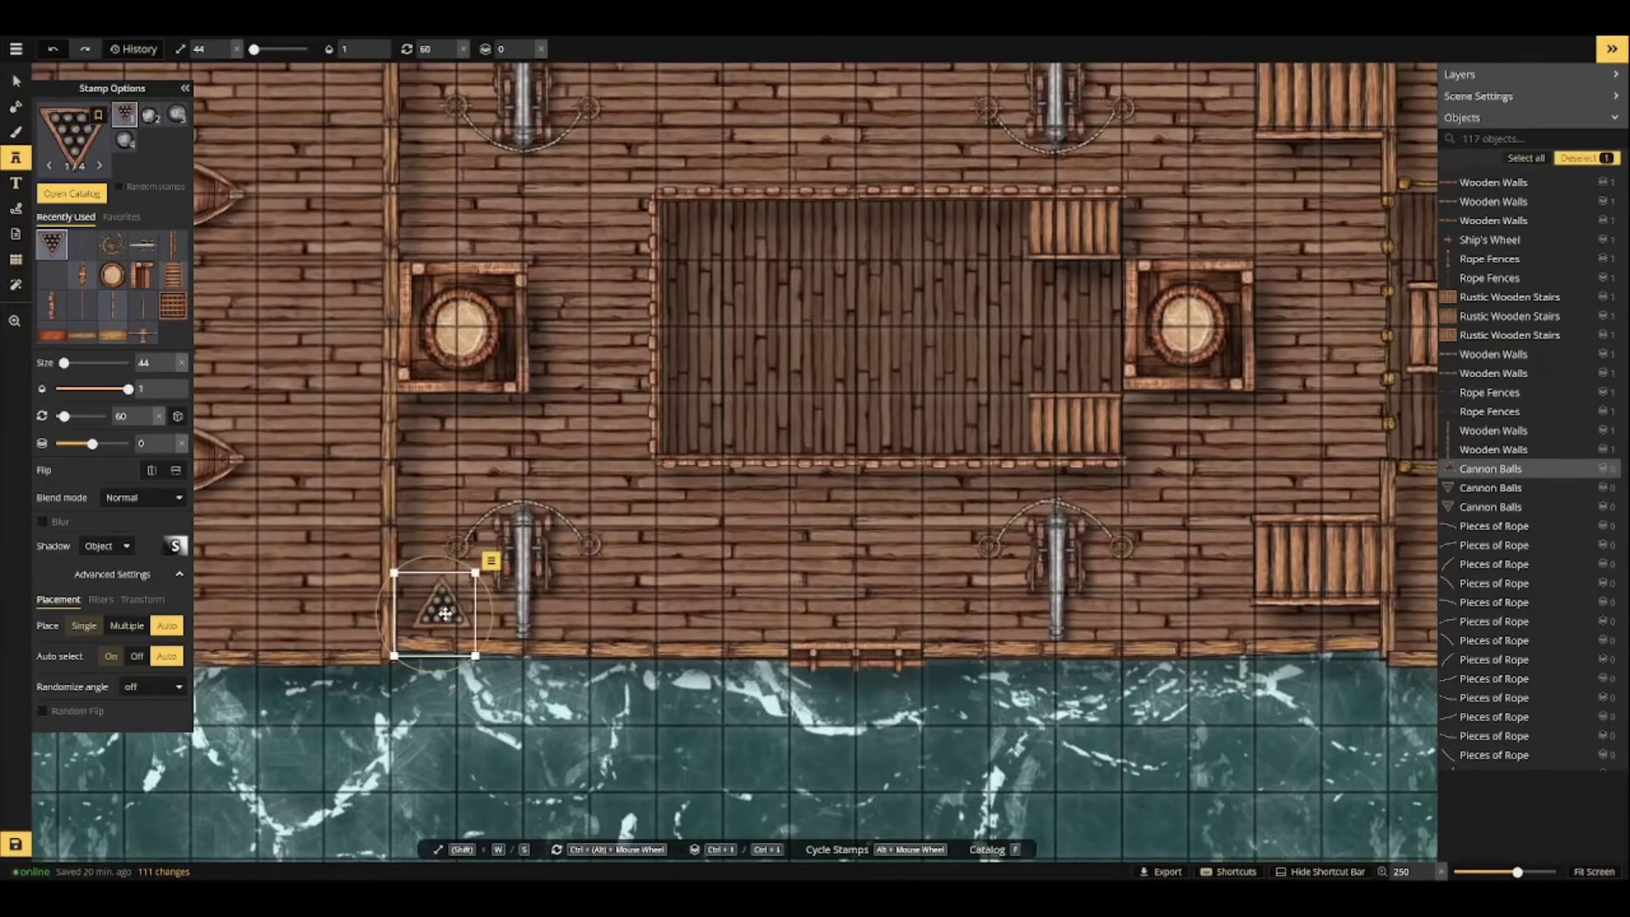
{"action": "left_click", "coordinate": [975, 613]}
Switch to the single cannon ball variant and scatter loose balls around the two upper cannons.
{"action": "scroll", "coordinate": [803, 585], "scroll_direction": "down", "scroll_amount": 3}
{"action": "left_click", "coordinate": [150, 115]}
{"action": "scroll", "coordinate": [686, 339], "scroll_direction": "up", "scroll_amount": 4}
{"action": "left_click", "coordinate": [741, 266]}
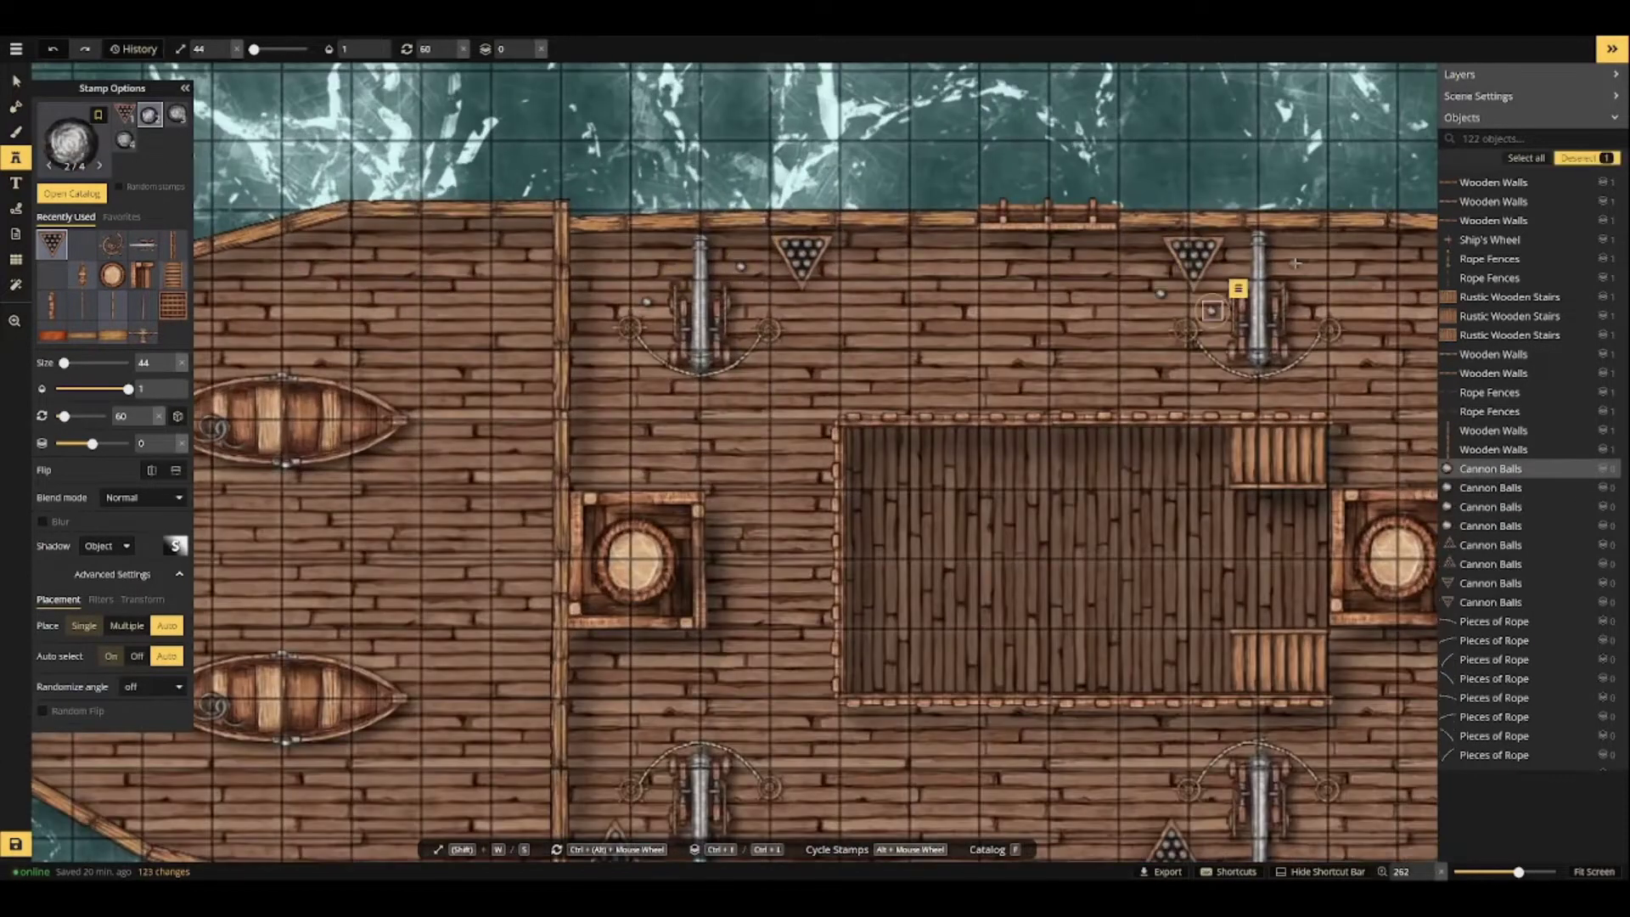
Scatter loose single cannon balls around the two lower cannons.
{"action": "left_click_drag", "start_coordinate": [730, 828], "coordinate": [739, 640]}
{"action": "left_click", "coordinate": [737, 637]}
{"action": "left_click", "coordinate": [645, 637]}
{"action": "left_click", "coordinate": [658, 623]}
{"action": "left_click", "coordinate": [1211, 633]}
{"action": "left_click", "coordinate": [1212, 649]}
Choose Ship Ropes from the catalog and, at size 35, place ropes in the boats, beside the aft mast and near the upper forward cannon.
{"action": "scroll", "coordinate": [1022, 651], "scroll_direction": "down", "scroll_amount": 3}
{"action": "left_click", "coordinate": [74, 127]}
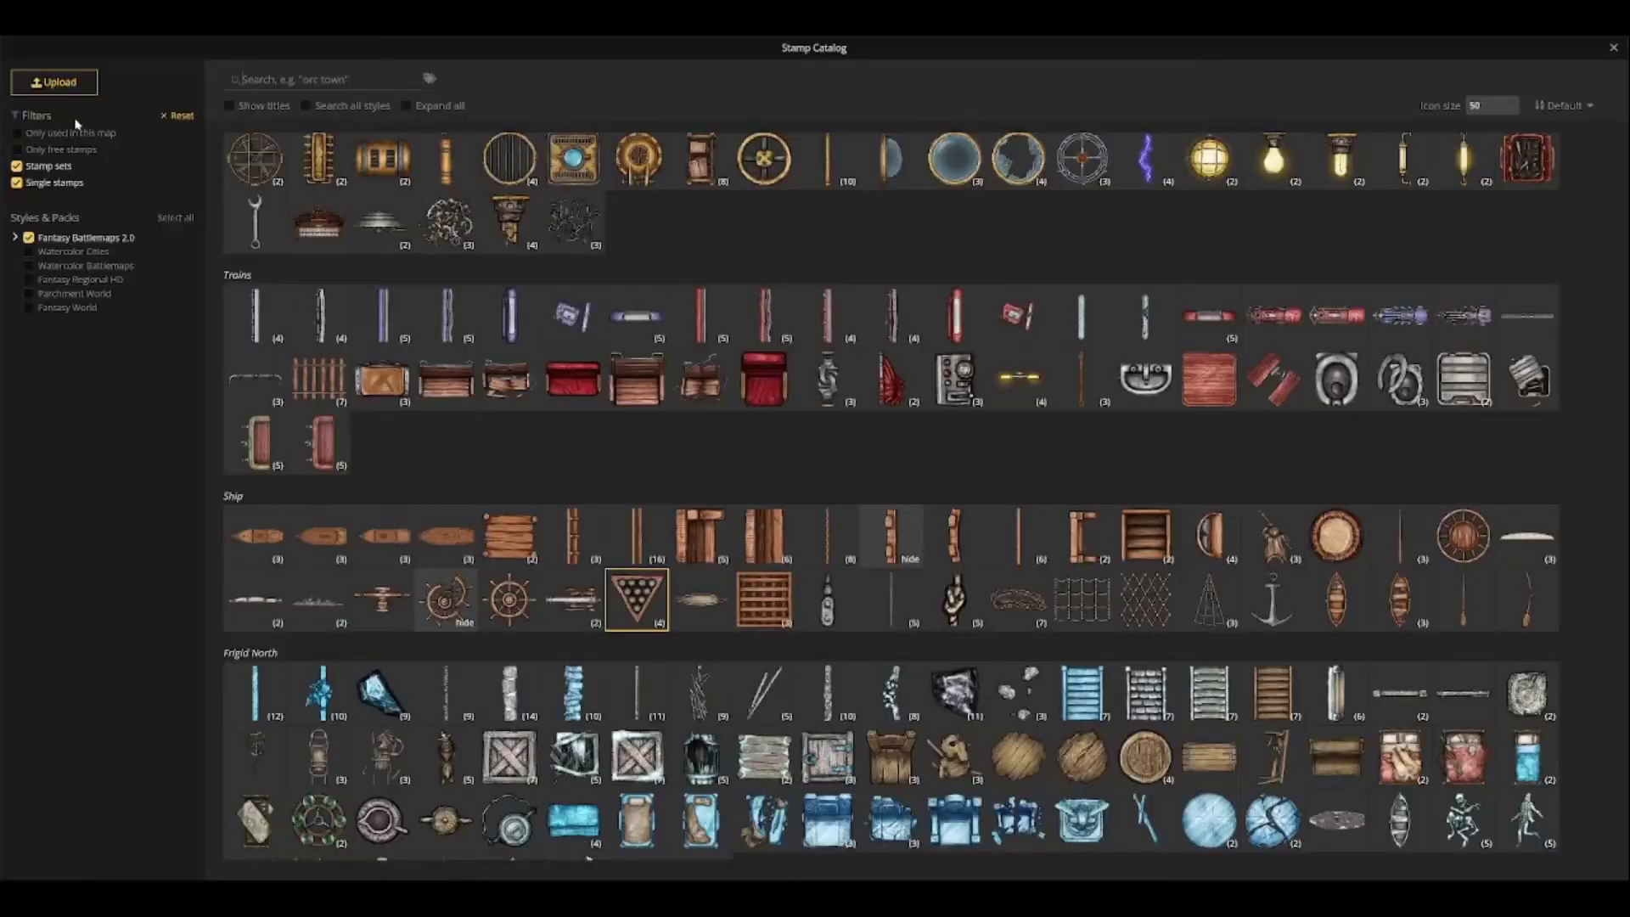
{"action": "left_click", "coordinate": [1019, 599]}
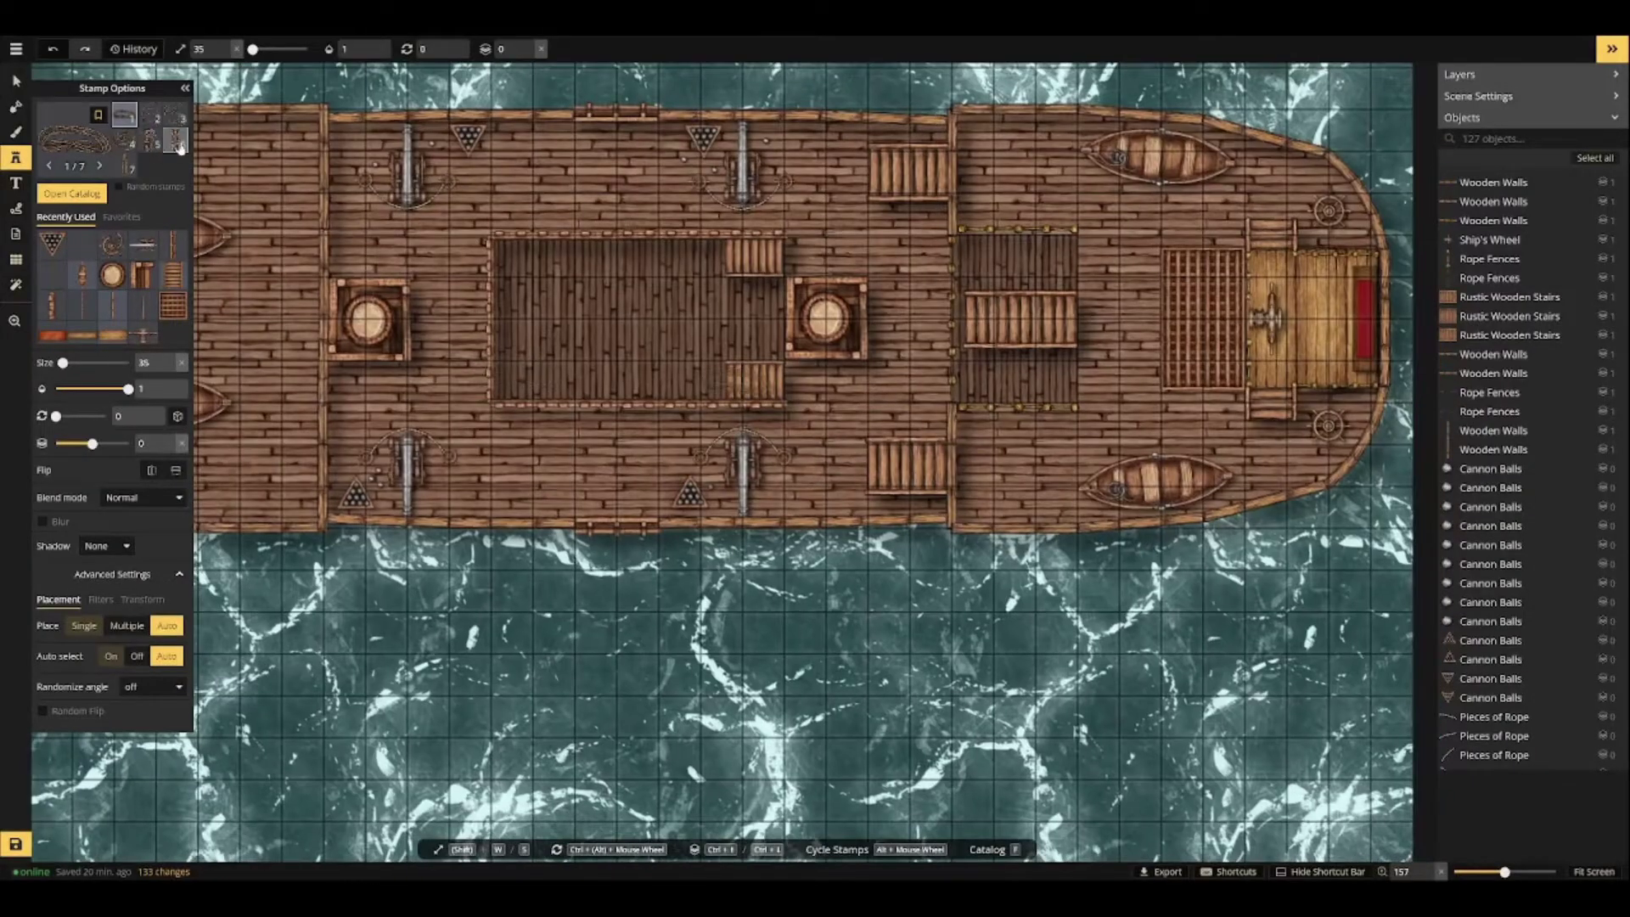
{"action": "left_click", "coordinate": [125, 140]}
{"action": "left_click", "coordinate": [853, 381]}
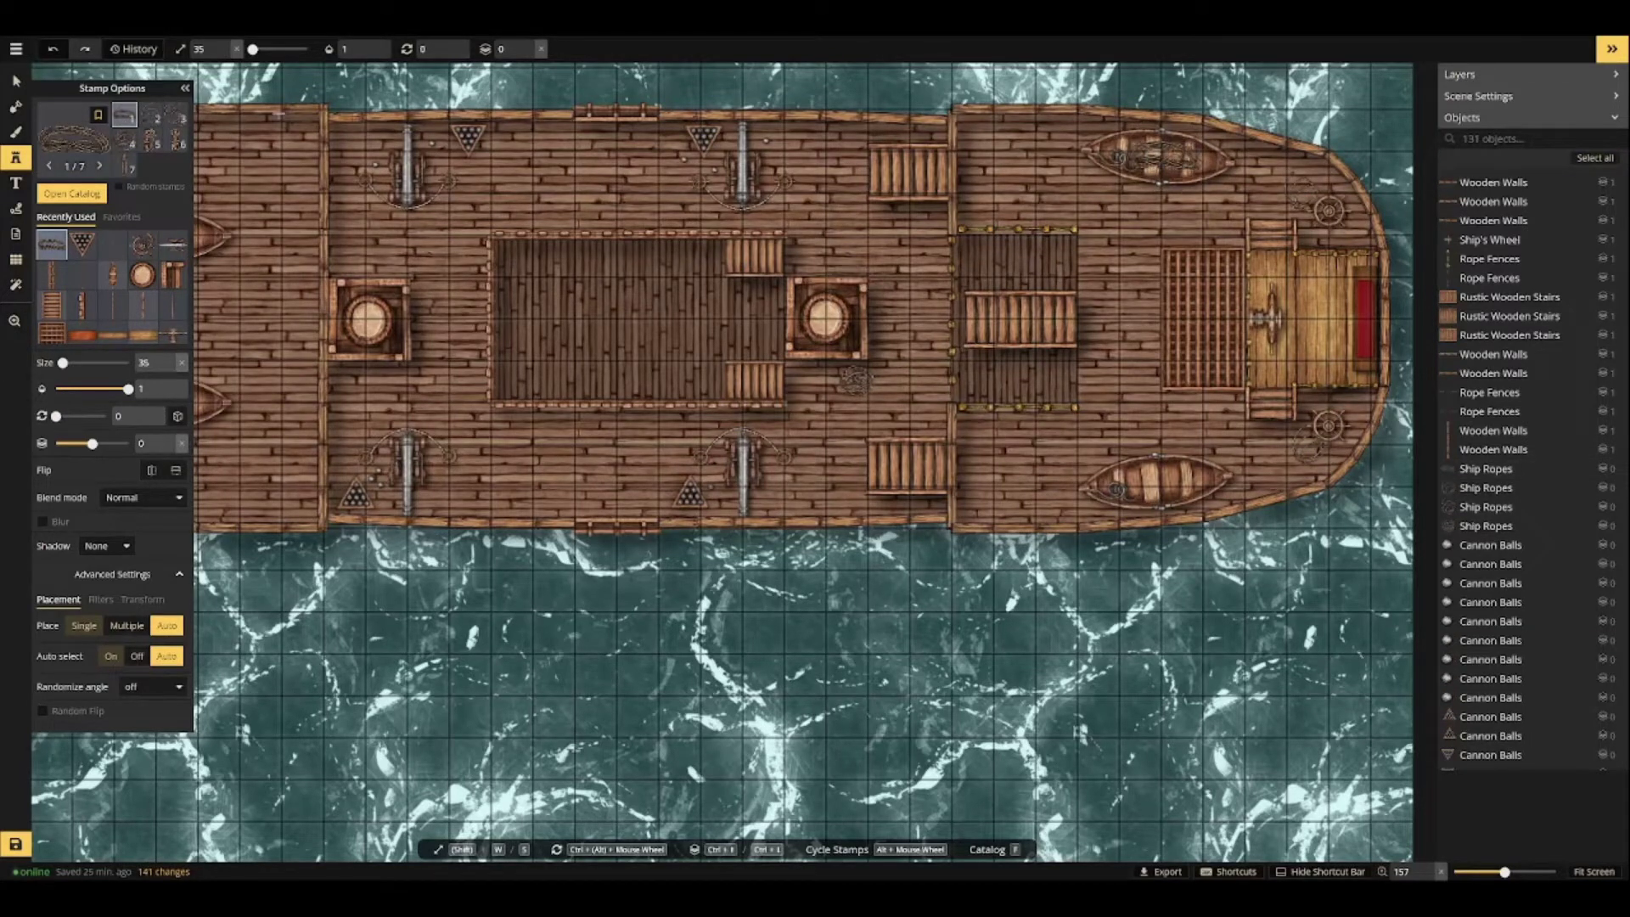
{"action": "left_click", "coordinate": [352, 146]}
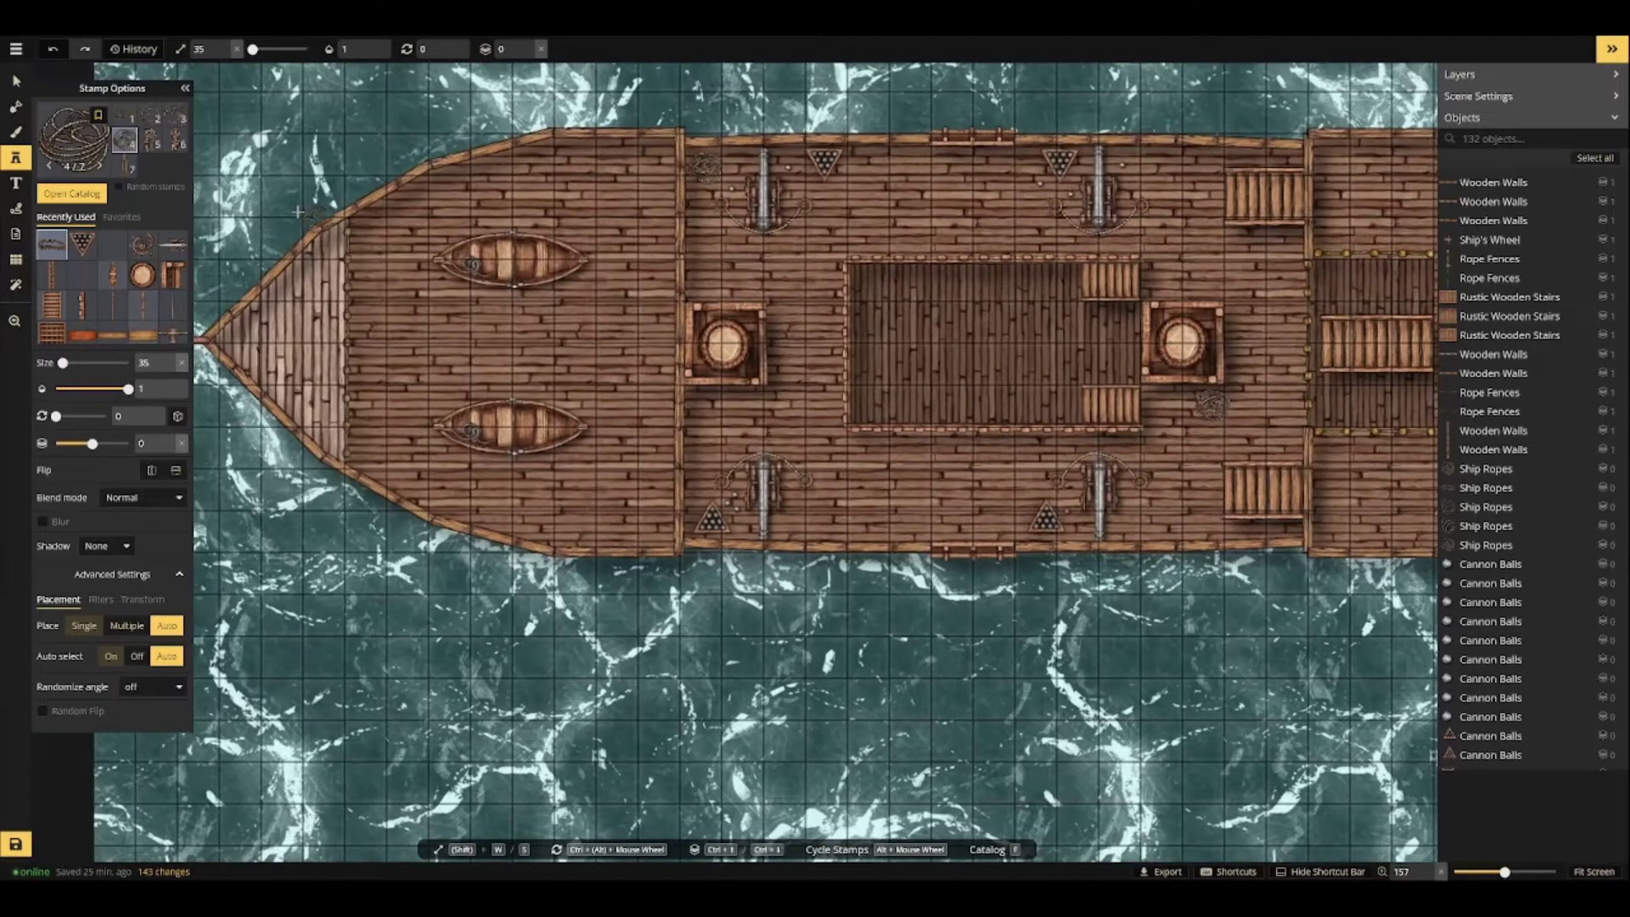
Lay Ship Ropes in the upper forward boat and place coiled ropes along the foredeck's edges.
{"action": "left_click", "coordinate": [118, 143]}
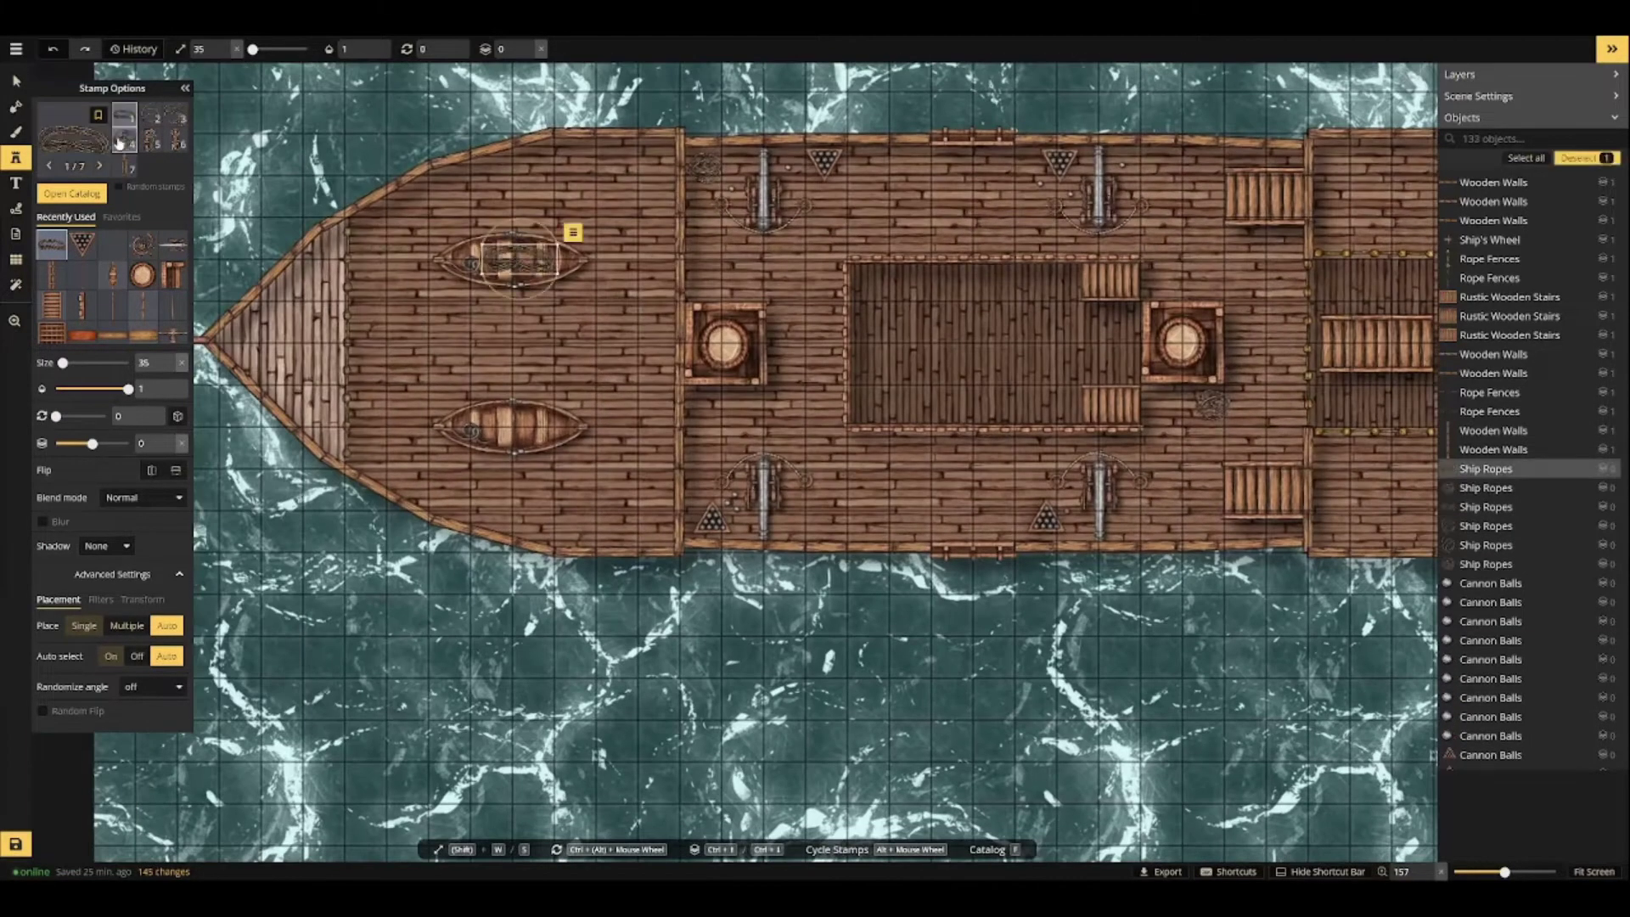
{"action": "left_click", "coordinate": [119, 142]}
{"action": "left_click", "coordinate": [391, 232]}
{"action": "left_click", "coordinate": [421, 475]}
Search the stamp catalog for "crate", choose Crates, enable random stamps and set the size to 30.
{"action": "left_click", "coordinate": [83, 195]}
{"action": "left_click", "coordinate": [371, 80]}
{"action": "type", "text": "crate"}
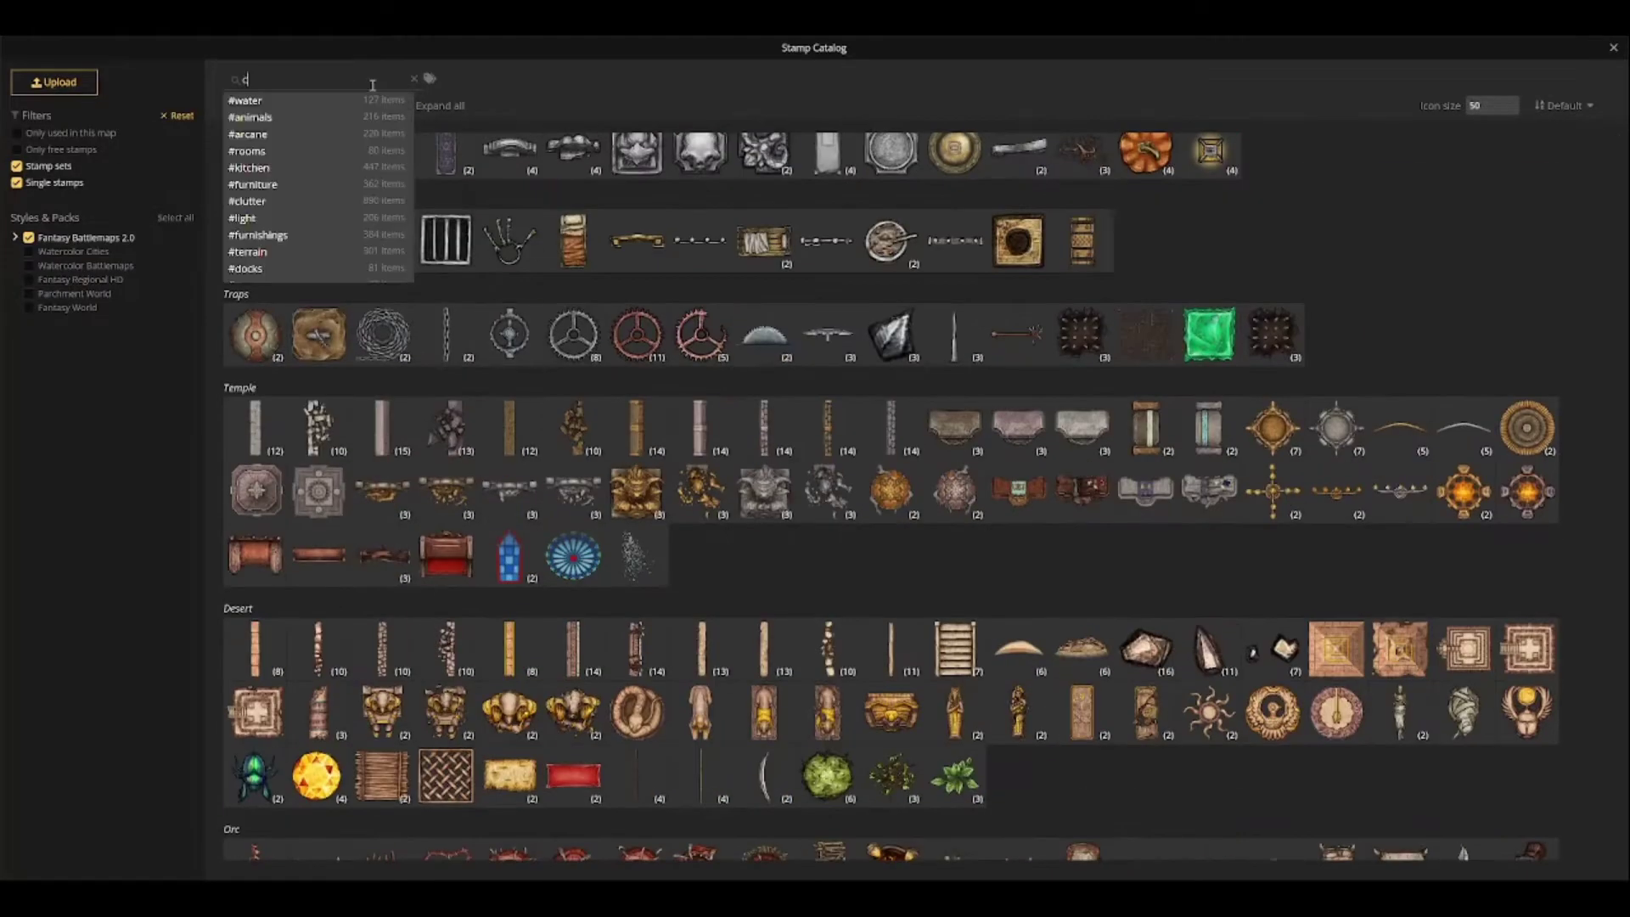
{"action": "left_click", "coordinate": [253, 174]}
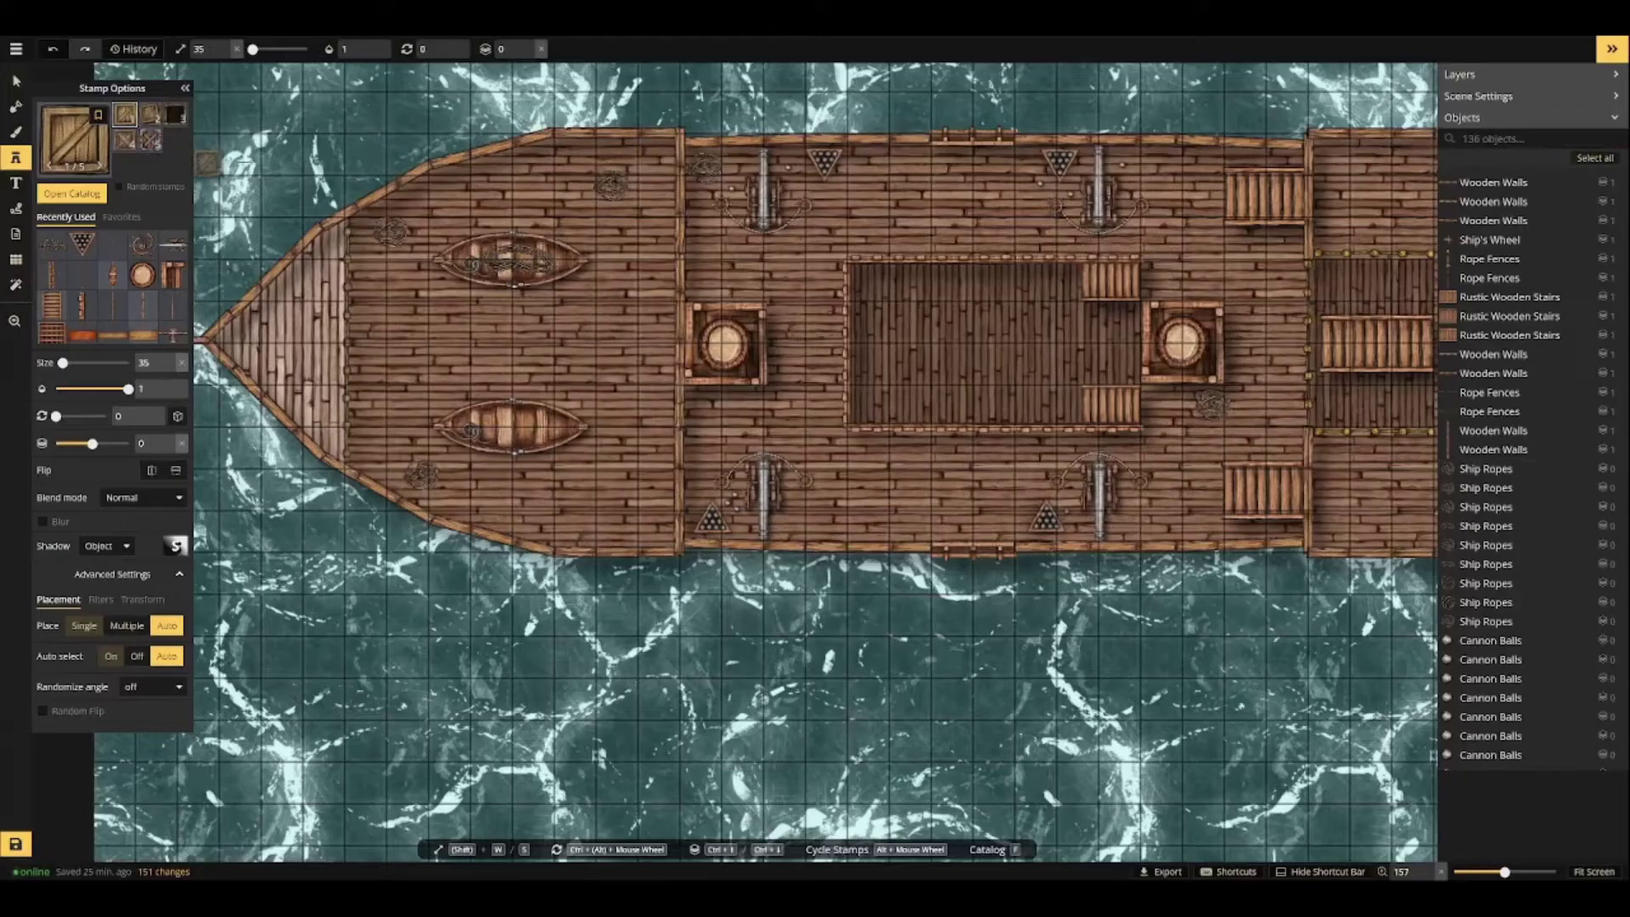
{"action": "left_click", "coordinate": [857, 162]}
{"action": "scroll", "coordinate": [866, 170], "scroll_direction": "up", "scroll_amount": 1}
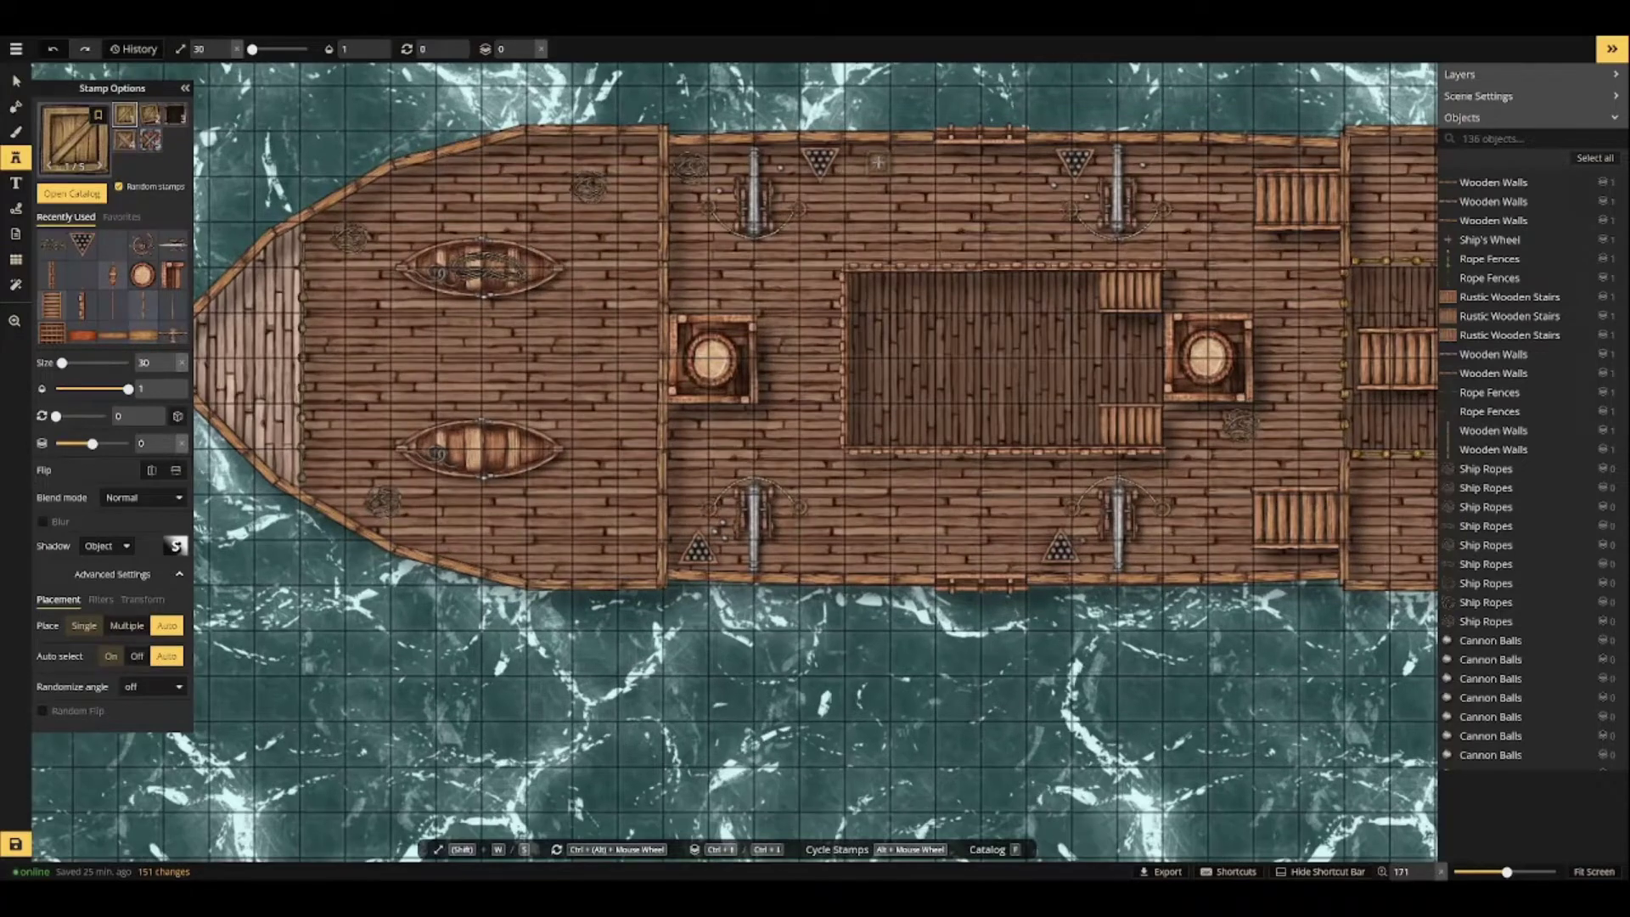
Place random crates along the mid deck's upper edge, beside both aft staircases and by the forward mast.
{"action": "left_click", "coordinate": [922, 159]}
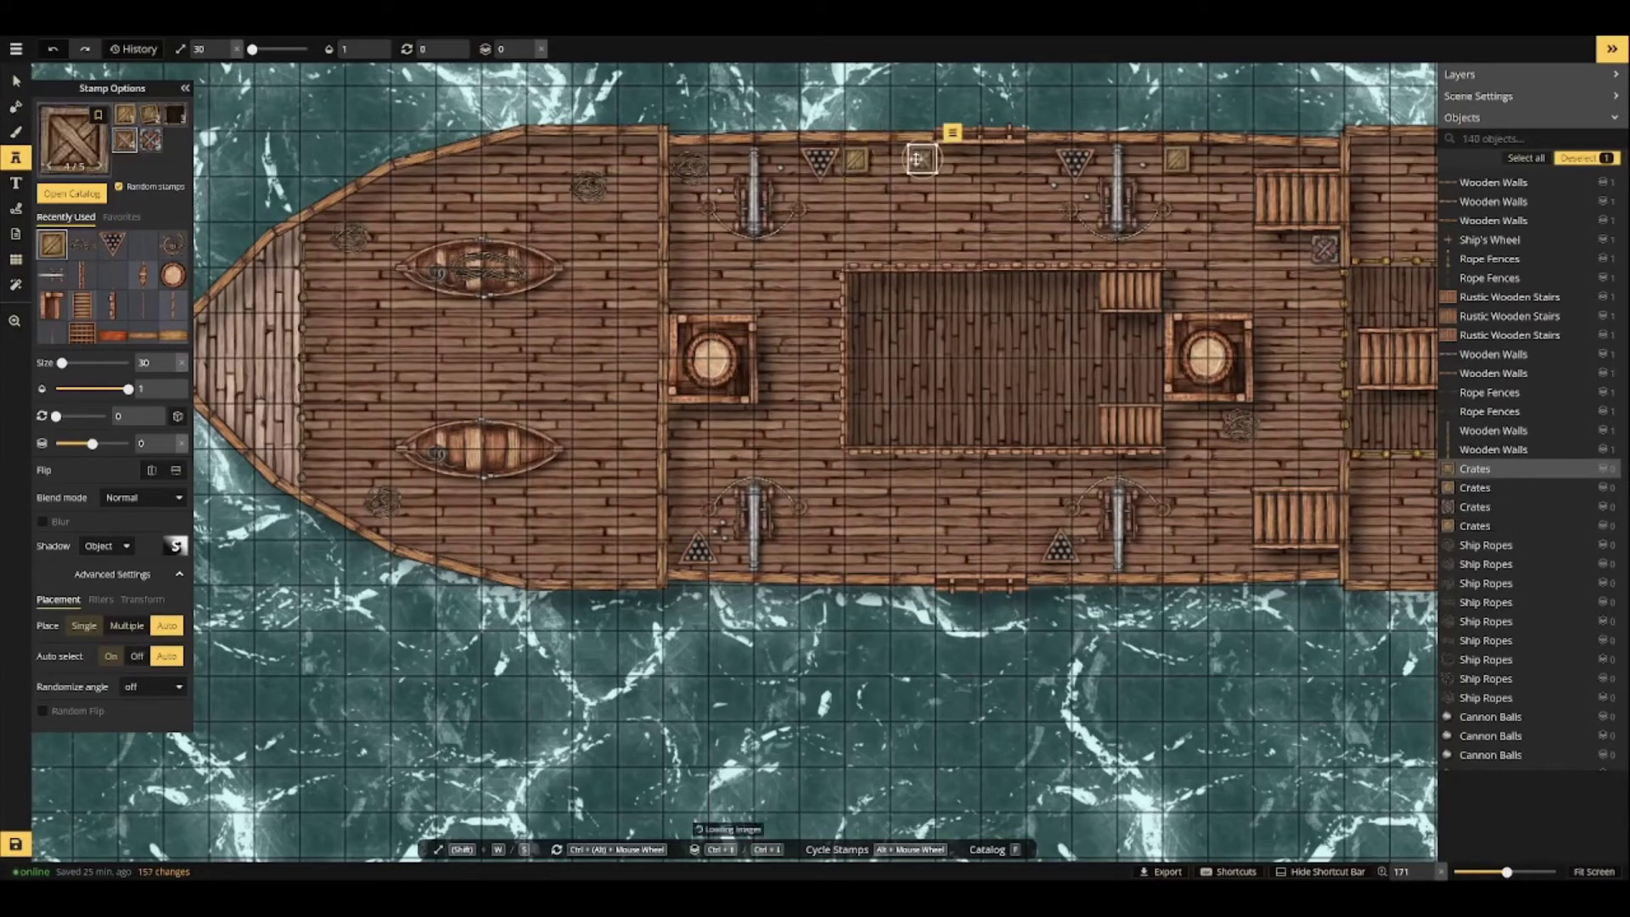
{"action": "left_click", "coordinate": [884, 160]}
{"action": "left_click", "coordinate": [1177, 160]}
{"action": "left_click", "coordinate": [1324, 249]}
{"action": "left_click", "coordinate": [1324, 471]}
{"action": "left_click", "coordinate": [685, 297]}
Place random crates in the foredeck's upper aft corner and along its curved upper edge, tilting some to 345 degrees.
{"action": "left_click", "coordinate": [643, 152]}
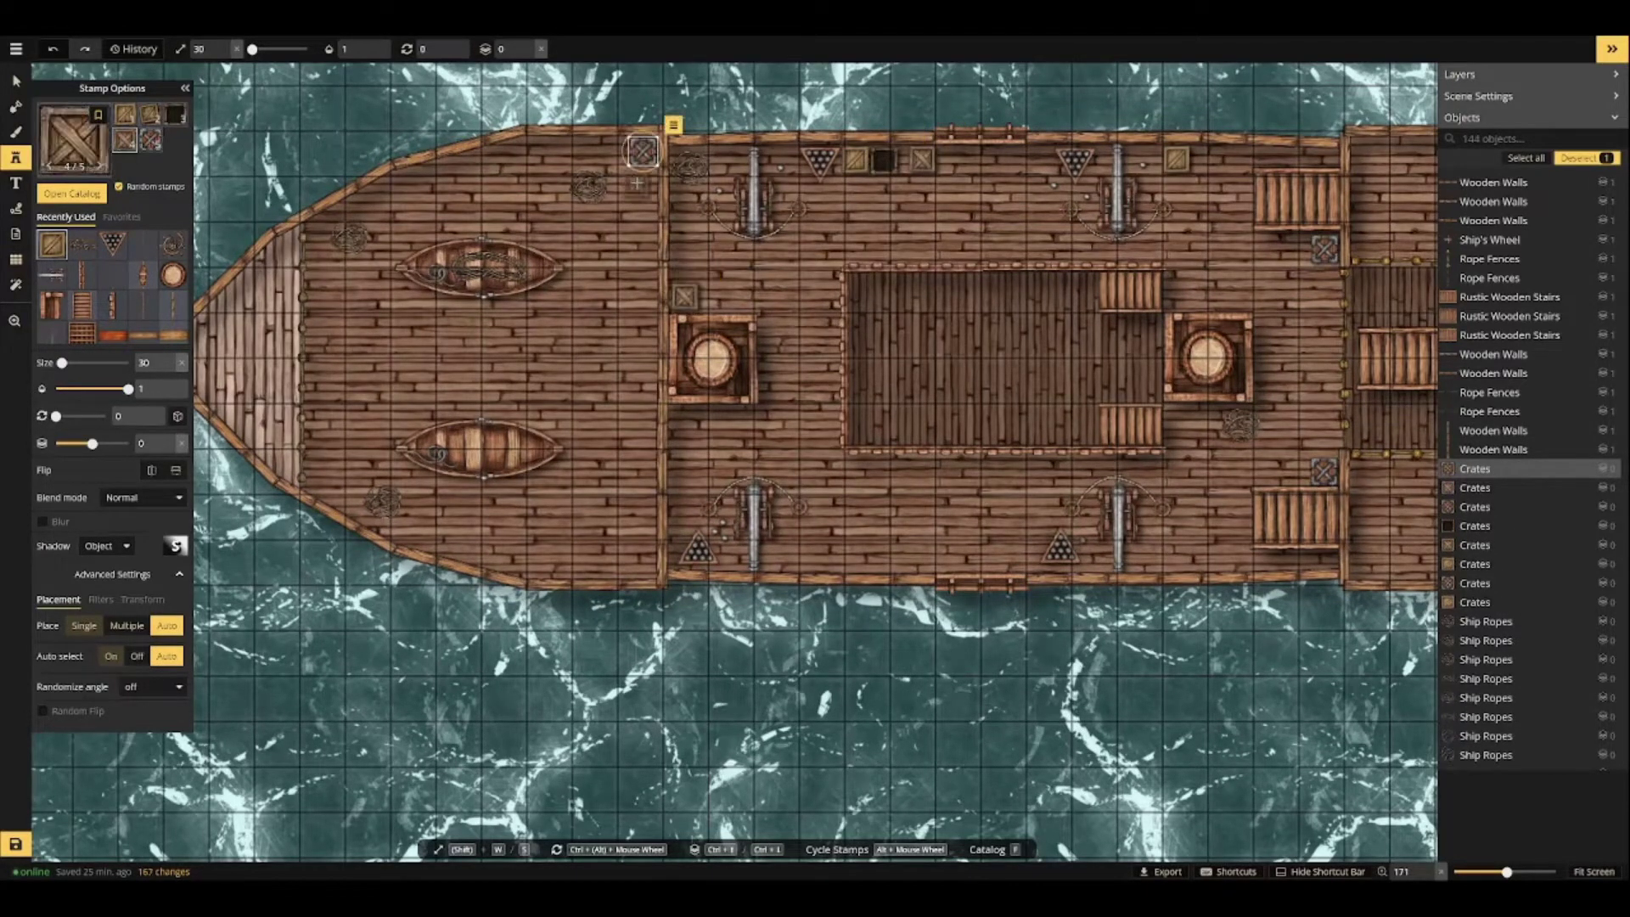
{"action": "left_click", "coordinate": [637, 183]}
{"action": "left_click", "coordinate": [611, 154]}
{"action": "left_click", "coordinate": [541, 153]}
{"action": "scroll", "coordinate": [508, 164], "scroll_direction": "down", "scroll_amount": 1}
{"action": "left_click", "coordinate": [504, 160]}
{"action": "left_click", "coordinate": [453, 175]}
Place a tilted dark crate on the upper mid deck and more crates along the lower hull and on the stern deck.
{"action": "left_click", "coordinate": [893, 198]}
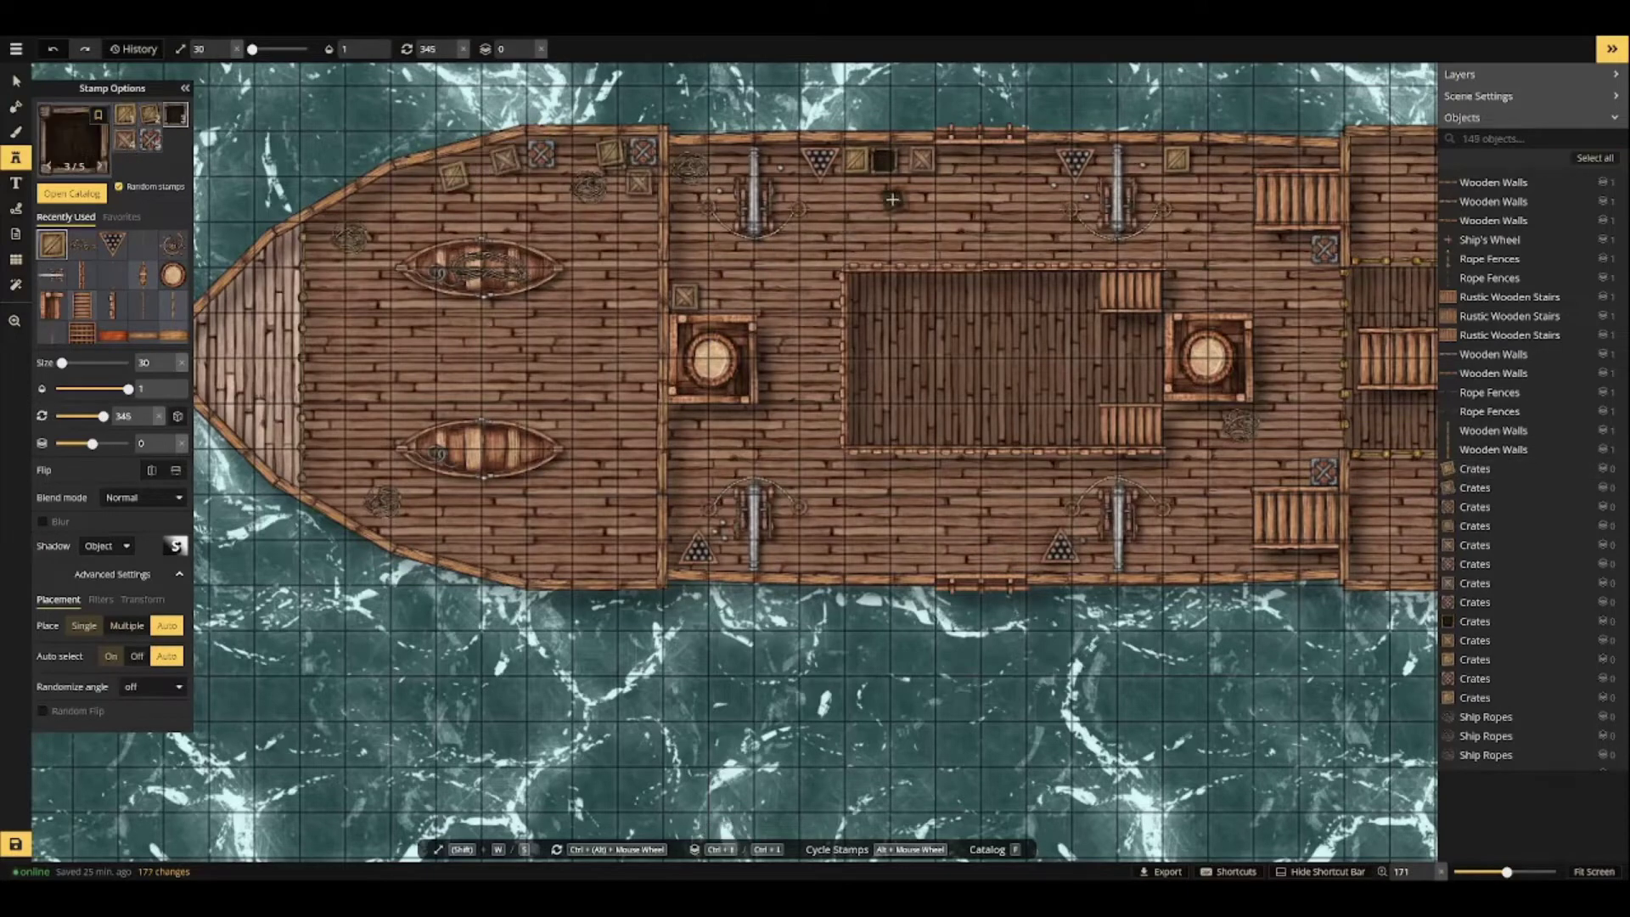
{"action": "scroll", "coordinate": [883, 509], "scroll_direction": "up", "scroll_amount": 1}
{"action": "left_click", "coordinate": [876, 557]}
{"action": "left_click", "coordinate": [937, 557]}
{"action": "left_click", "coordinate": [1024, 537]}
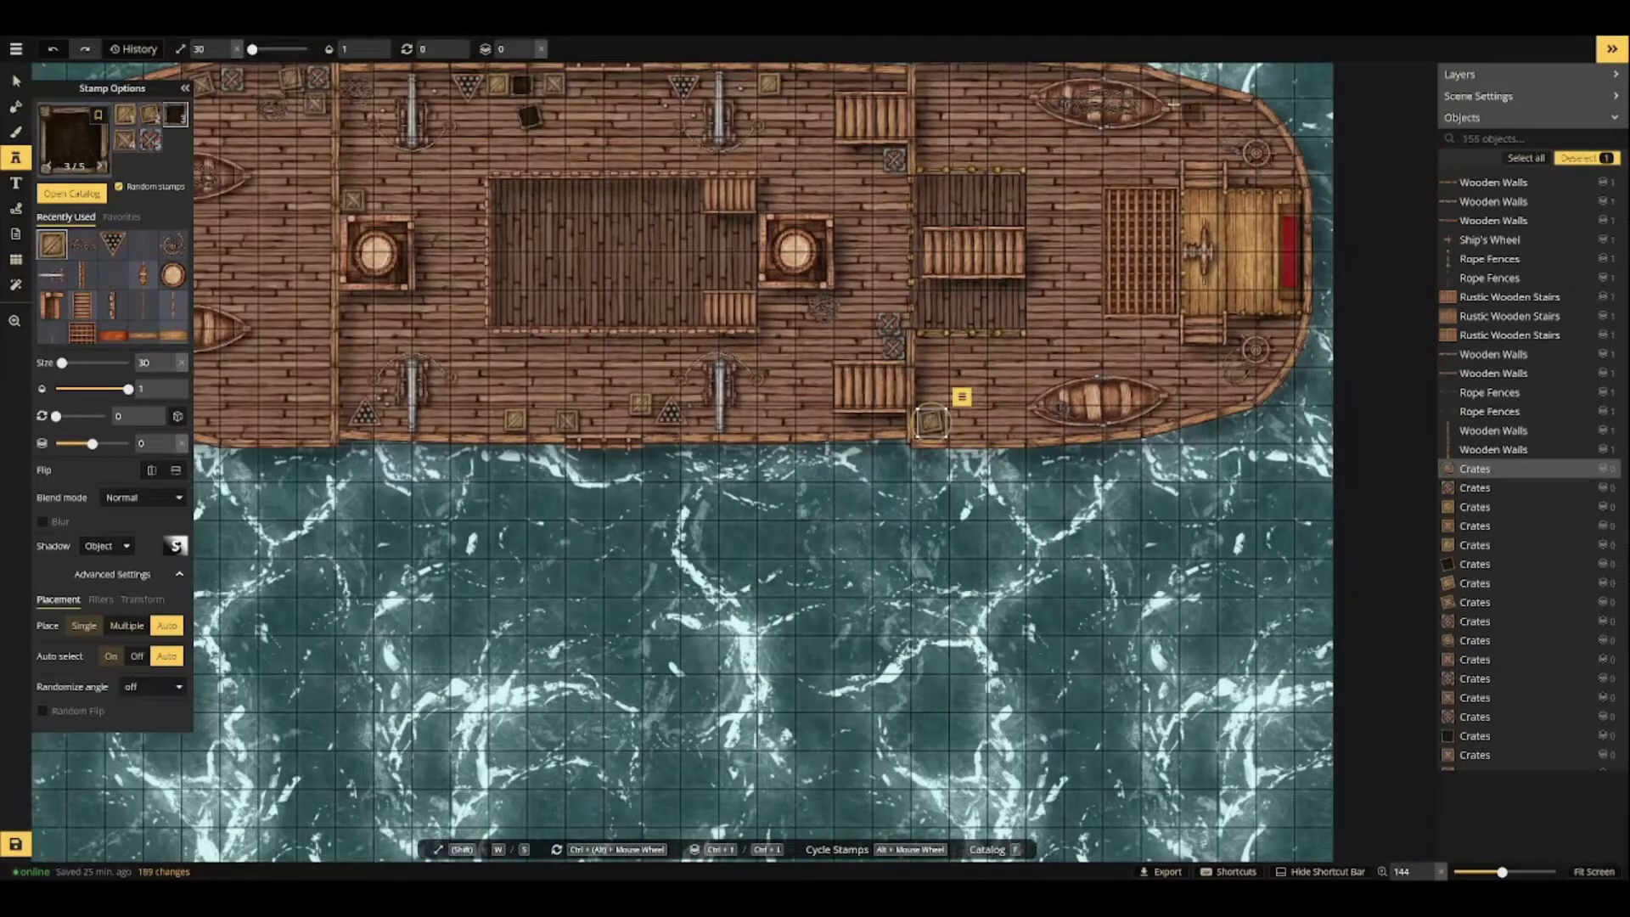
Search the catalog for "bar", choose Barrels and place them in the foredeck's lower aft corner and by the upper stairs.
{"action": "type", "text": "fbar"}
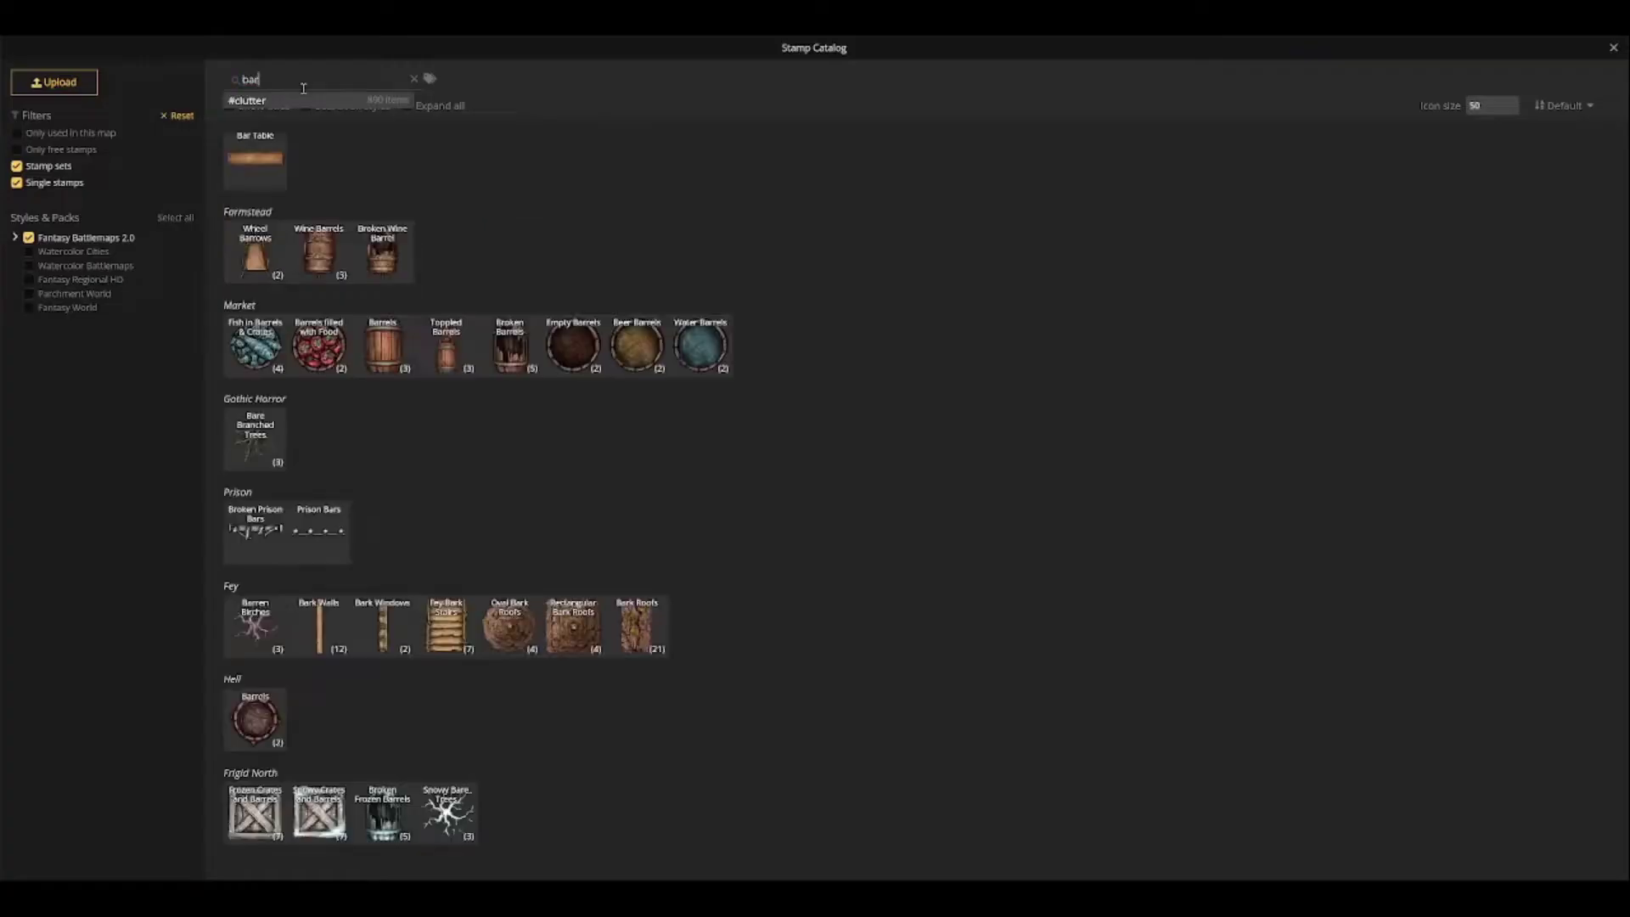
{"action": "left_click", "coordinate": [318, 252]}
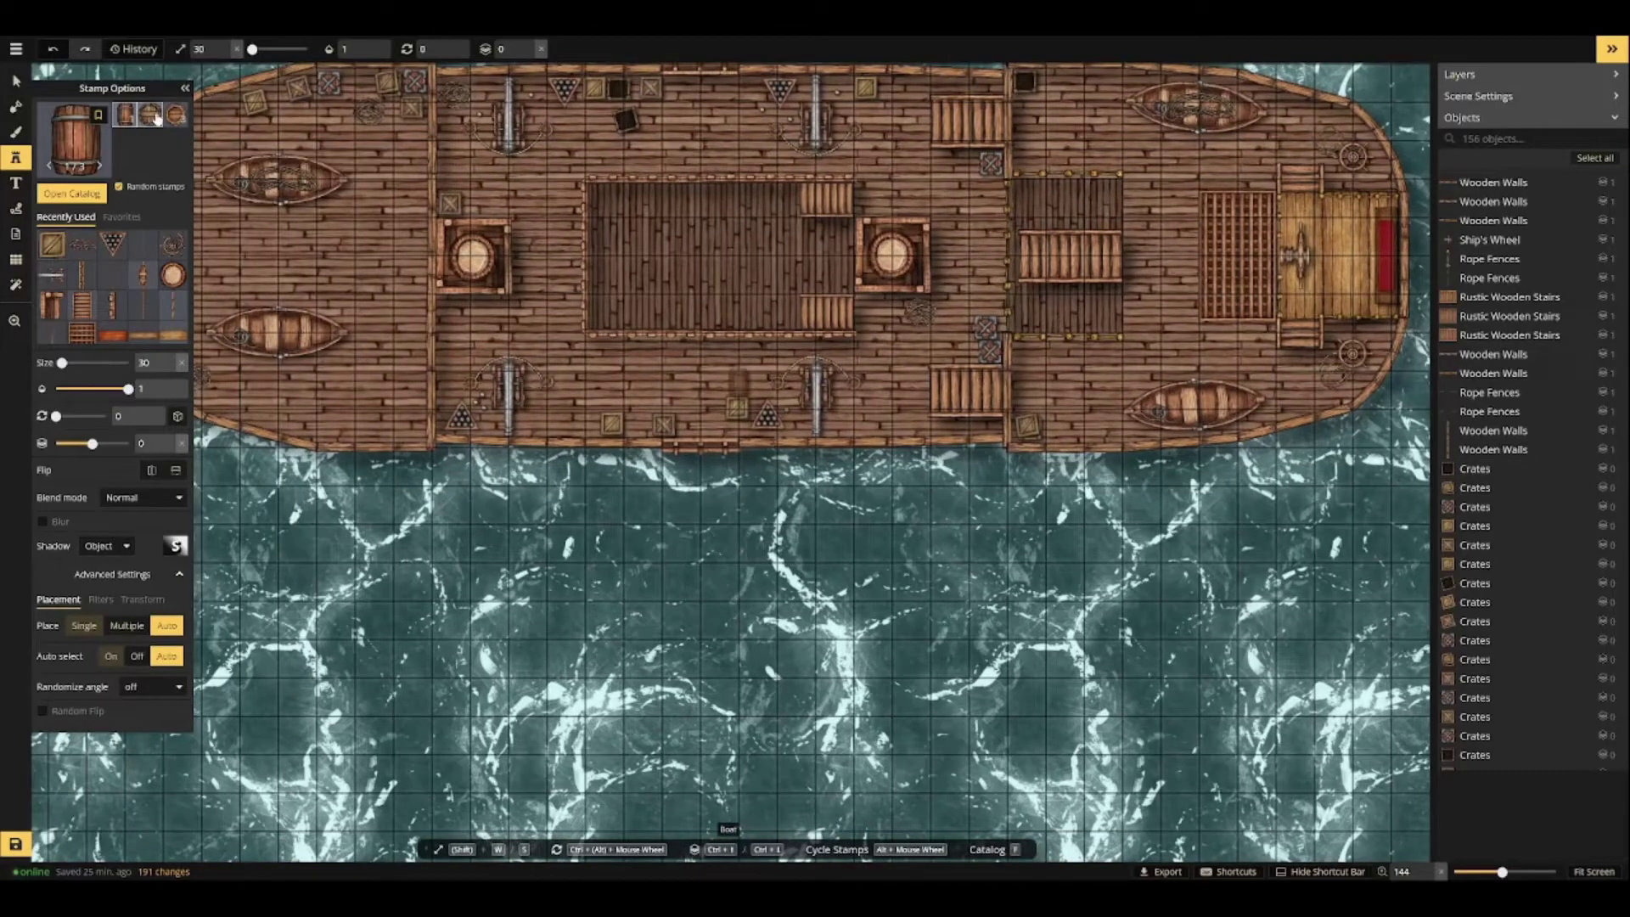
{"action": "left_click", "coordinate": [414, 425]}
{"action": "left_click", "coordinate": [966, 159]}
{"action": "left_click", "coordinate": [394, 425]}
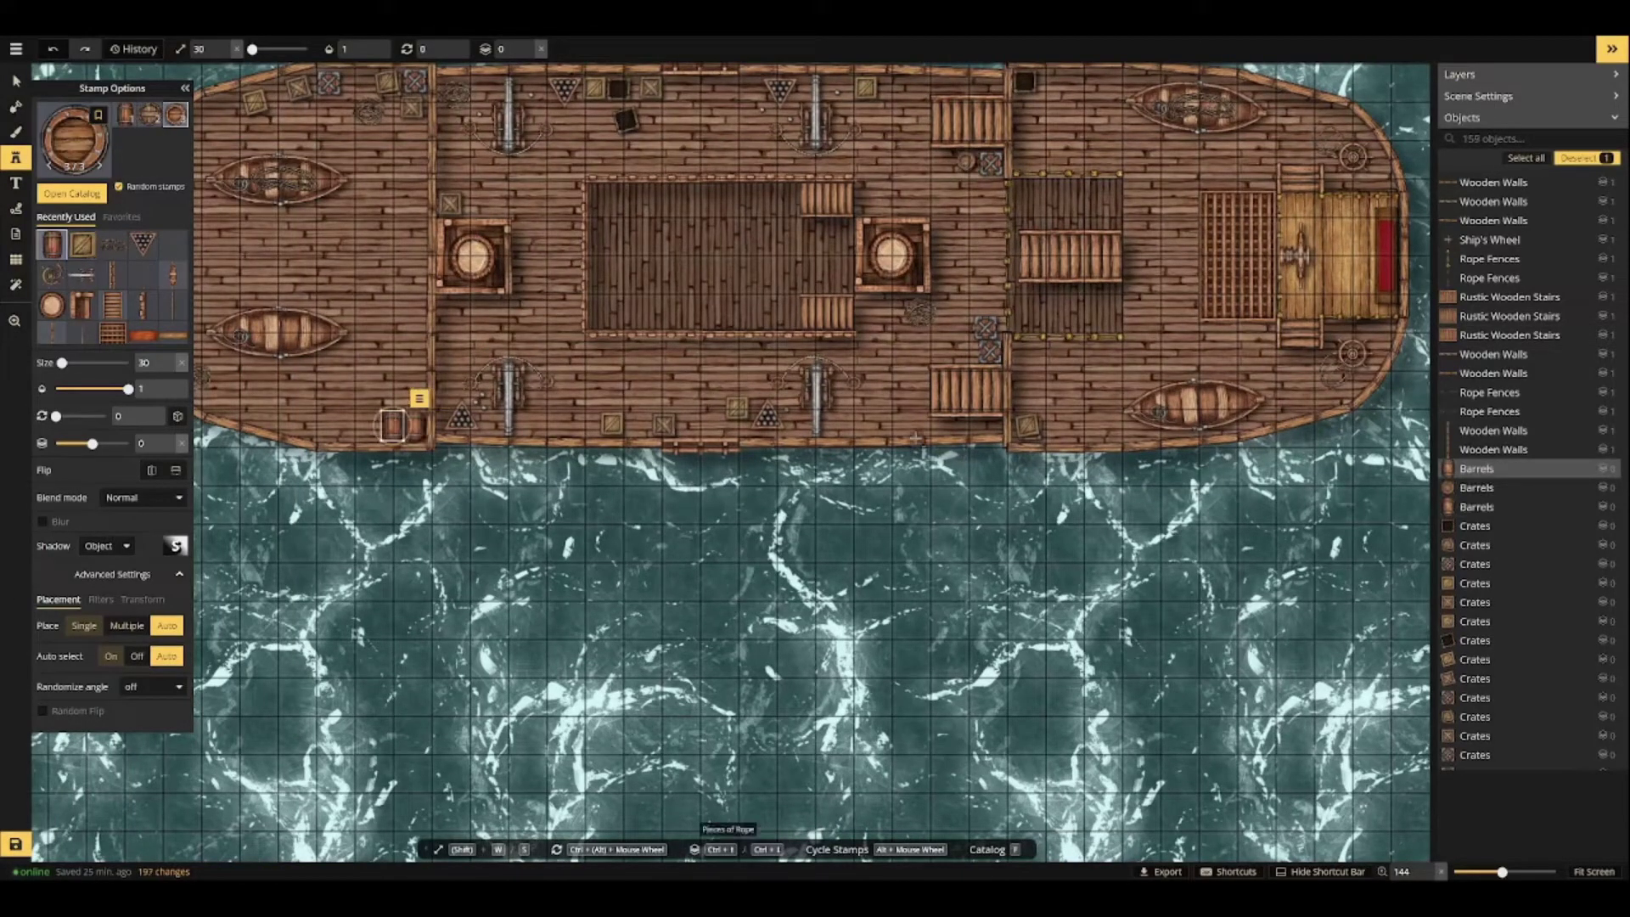
Place more random barrels beside the crates, along the stern deck wall and above the upper staircase.
{"action": "left_click", "coordinate": [966, 351]}
{"action": "left_click", "coordinate": [962, 328]}
{"action": "left_click", "coordinate": [989, 282]}
{"action": "left_click", "coordinate": [995, 189]}
{"action": "left_click", "coordinate": [938, 84]}
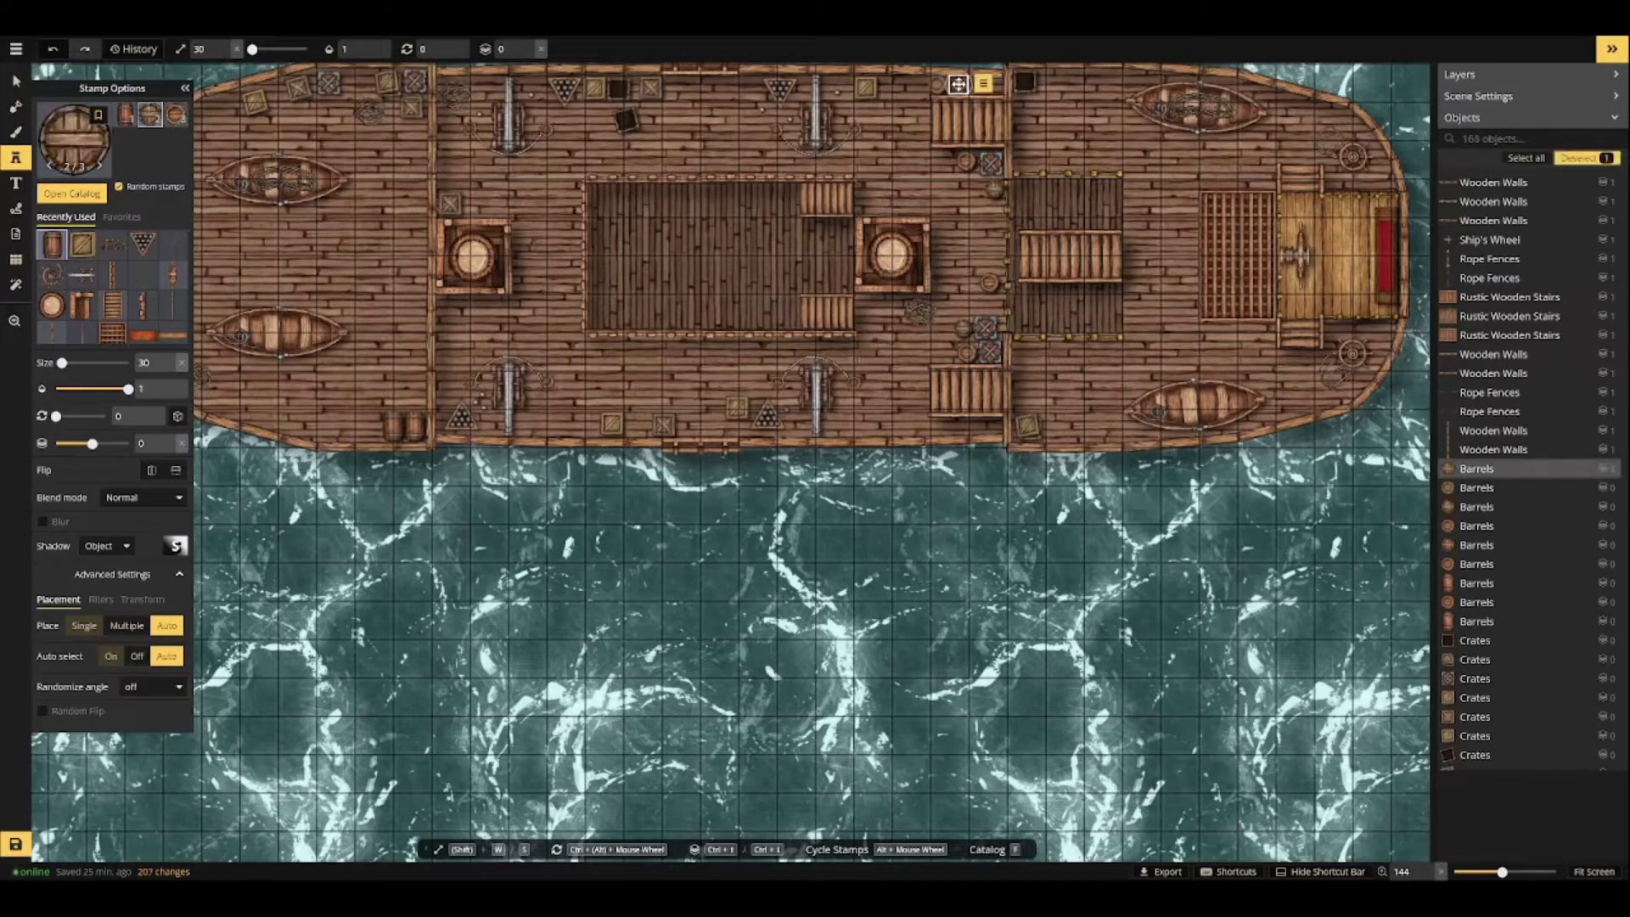
Place random barrels by the upper stairs, in the foredeck's lower aft corner, beside the upper dark crate and along the mid deck's lower hull.
{"action": "left_click", "coordinate": [959, 84]}
{"action": "left_click", "coordinate": [374, 424]}
{"action": "left_click", "coordinate": [601, 115]}
{"action": "left_click", "coordinate": [638, 421]}
{"action": "left_click", "coordinate": [588, 424]}
{"action": "left_click", "coordinate": [349, 426]}
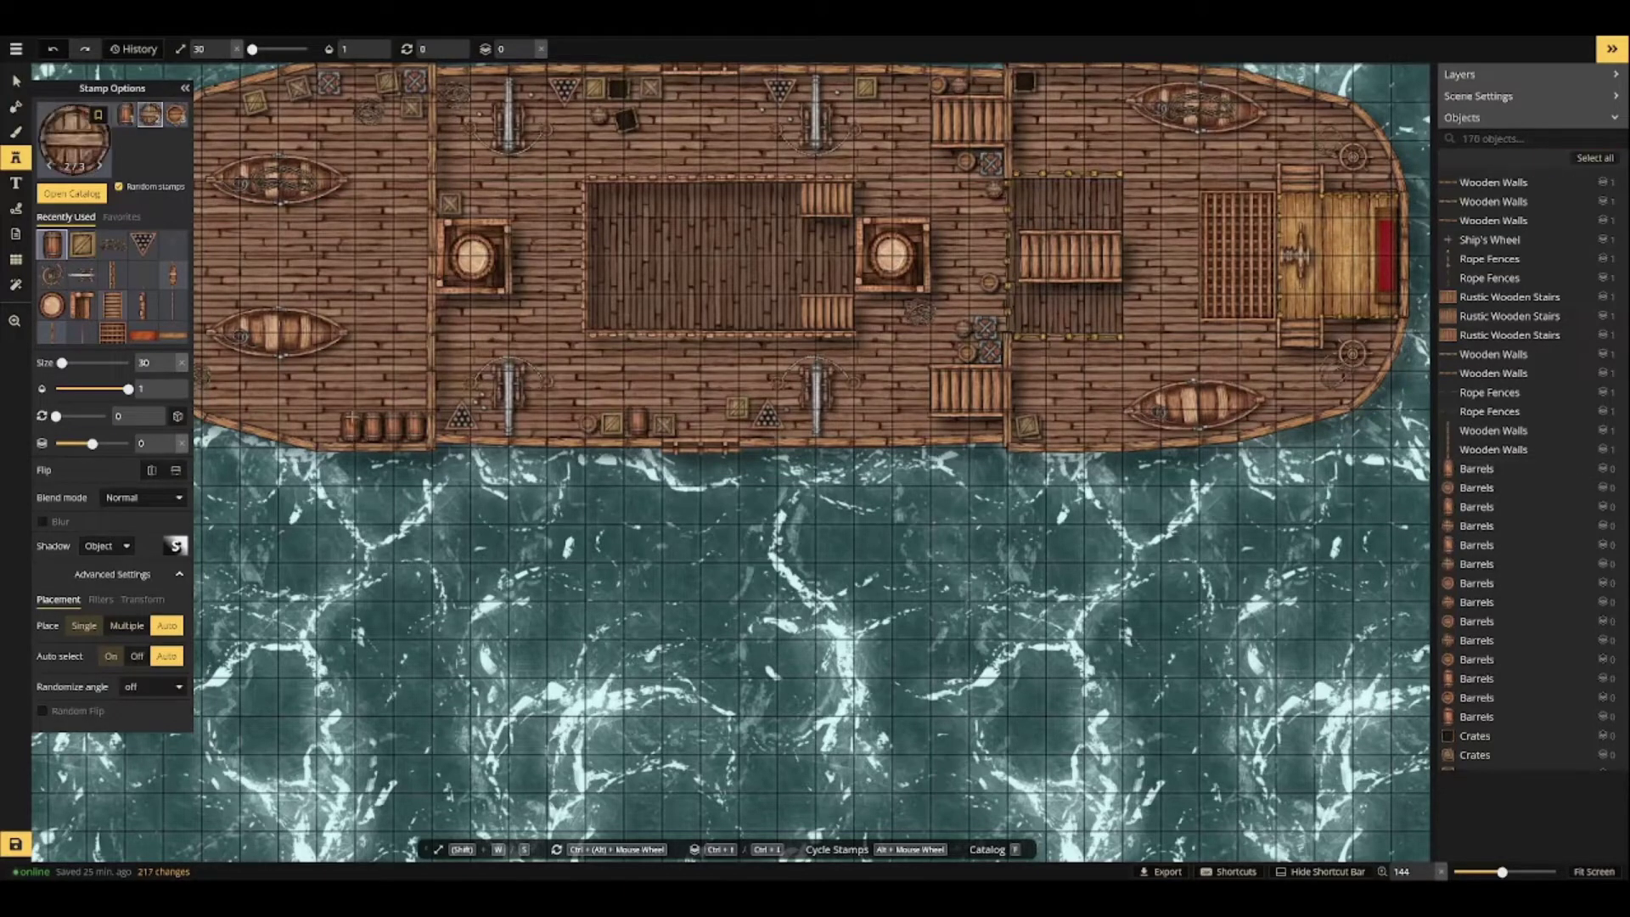
Add more barrels among the foredeck's upper crates, around the upper stairs and beside the crates in the stern deck's forward corners.
{"action": "left_click", "coordinate": [351, 80]}
{"action": "left_click", "coordinate": [414, 132]}
{"action": "left_click", "coordinate": [1111, 189]}
{"action": "left_click_drag", "start_coordinate": [968, 110], "coordinate": [940, 129]}
{"action": "left_click", "coordinate": [940, 466]}
{"action": "left_click", "coordinate": [936, 116]}
{"action": "left_click_drag", "start_coordinate": [691, 341], "coordinate": [926, 384]}
{"action": "scroll", "coordinate": [926, 384], "scroll_direction": "down", "scroll_amount": 2}
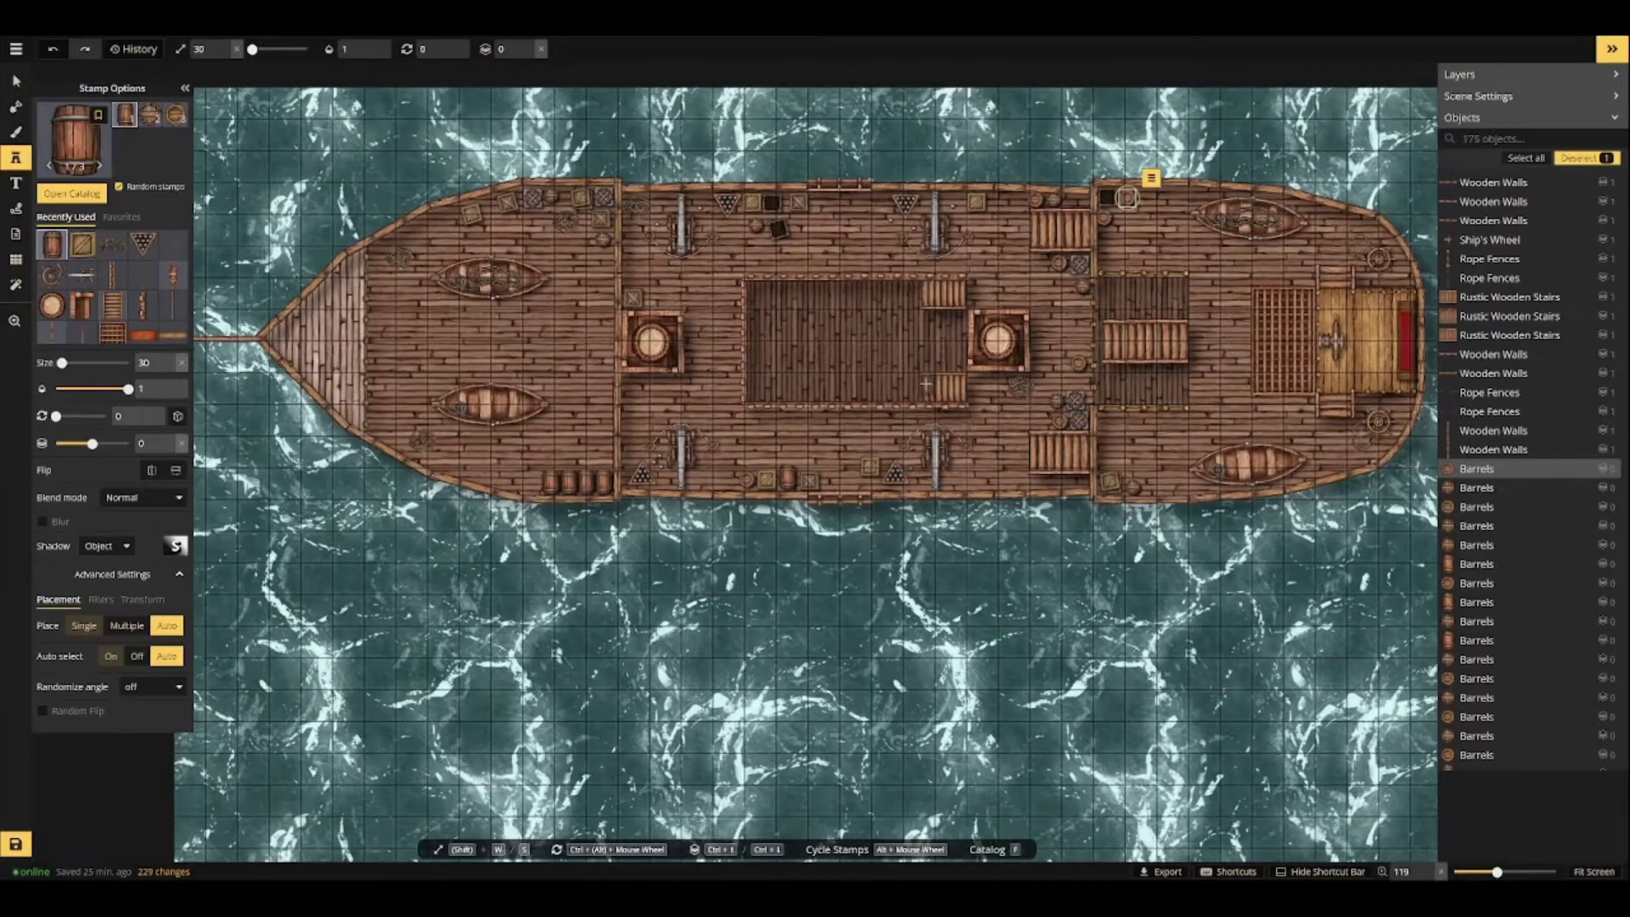
Switch to the Crates stamp and place crates around the barrels in the foredeck's lower aft corner, tilting some to 15 degrees.
{"action": "left_click", "coordinate": [85, 247]}
{"action": "scroll", "coordinate": [505, 478], "scroll_direction": "up", "scroll_amount": 3}
{"action": "left_click", "coordinate": [551, 482]}
{"action": "scroll", "coordinate": [670, 438], "scroll_direction": "down", "scroll_amount": 1}
{"action": "left_click", "coordinate": [669, 437]}
{"action": "scroll", "coordinate": [509, 475], "scroll_direction": "up", "scroll_amount": 2}
{"action": "left_click", "coordinate": [508, 475]}
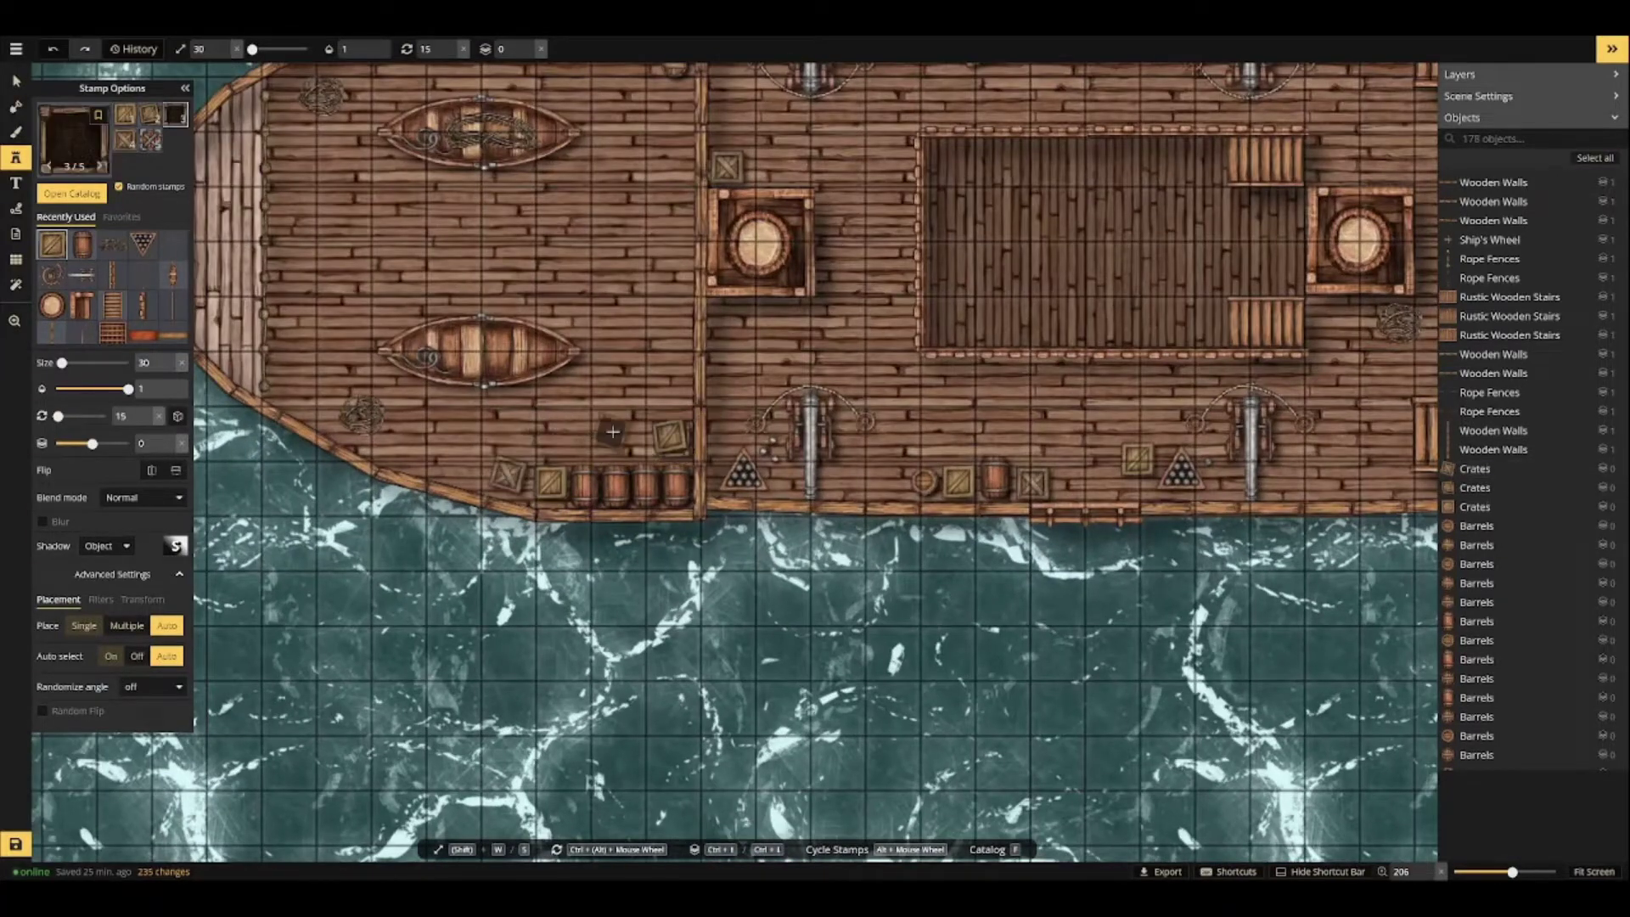
Place a tilted dark crate and further crates above the foredeck's lower barrels, plus a crate pair just below the foremast.
{"action": "left_click", "coordinate": [661, 379]}
{"action": "left_click", "coordinate": [727, 320]}
{"action": "left_click", "coordinate": [594, 444]}
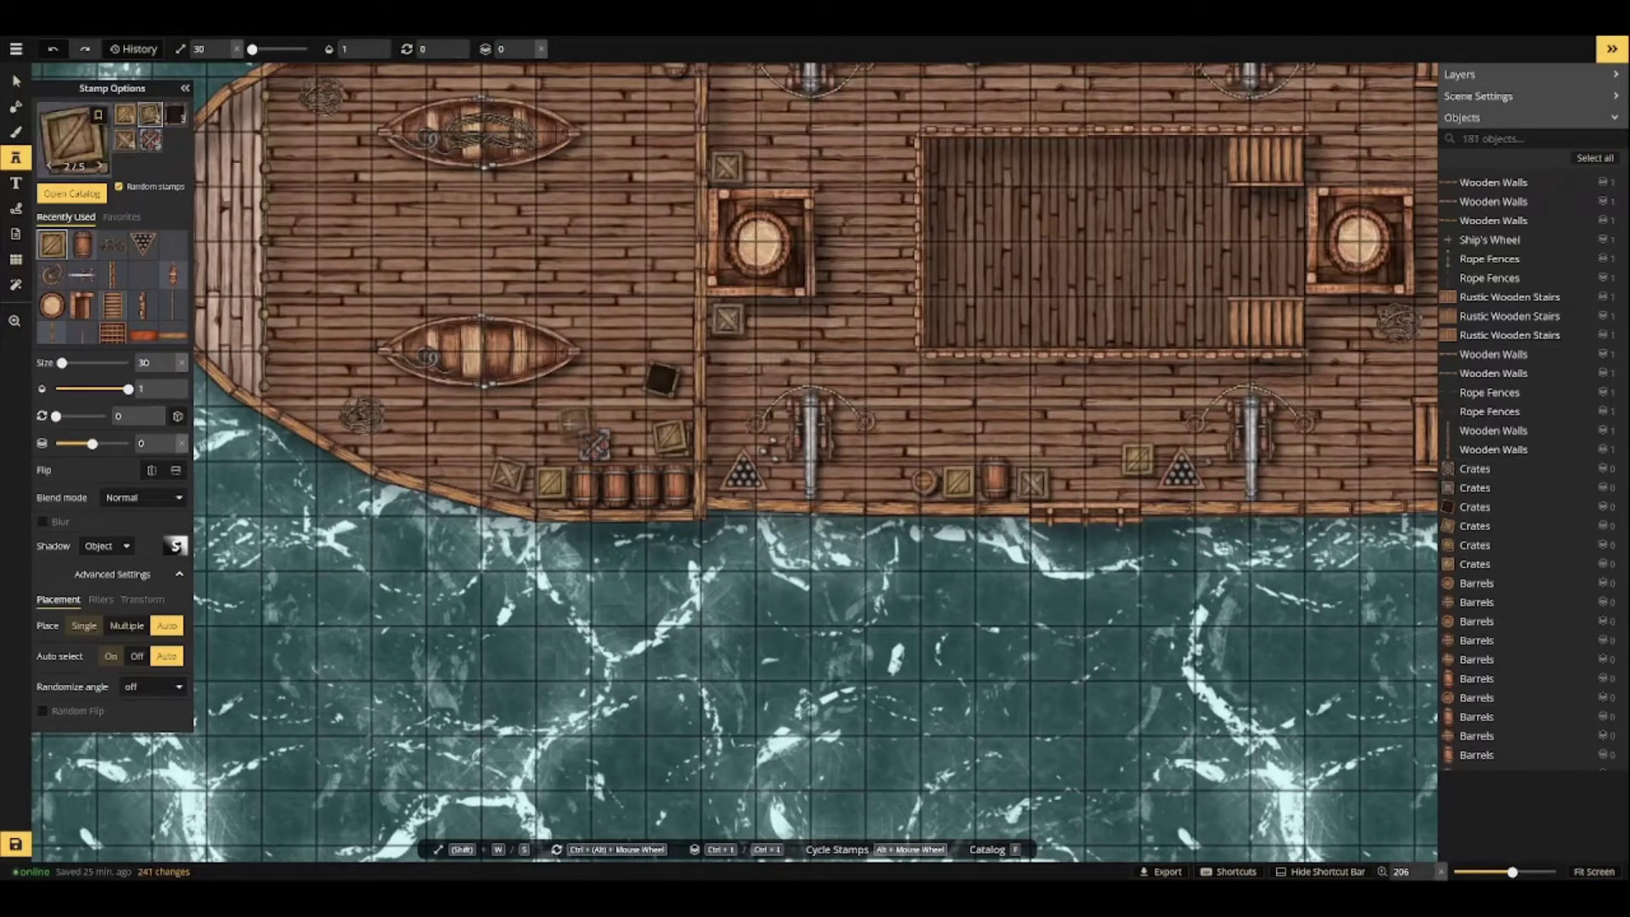
{"action": "left_click", "coordinate": [546, 437]}
{"action": "left_click", "coordinate": [729, 359]}
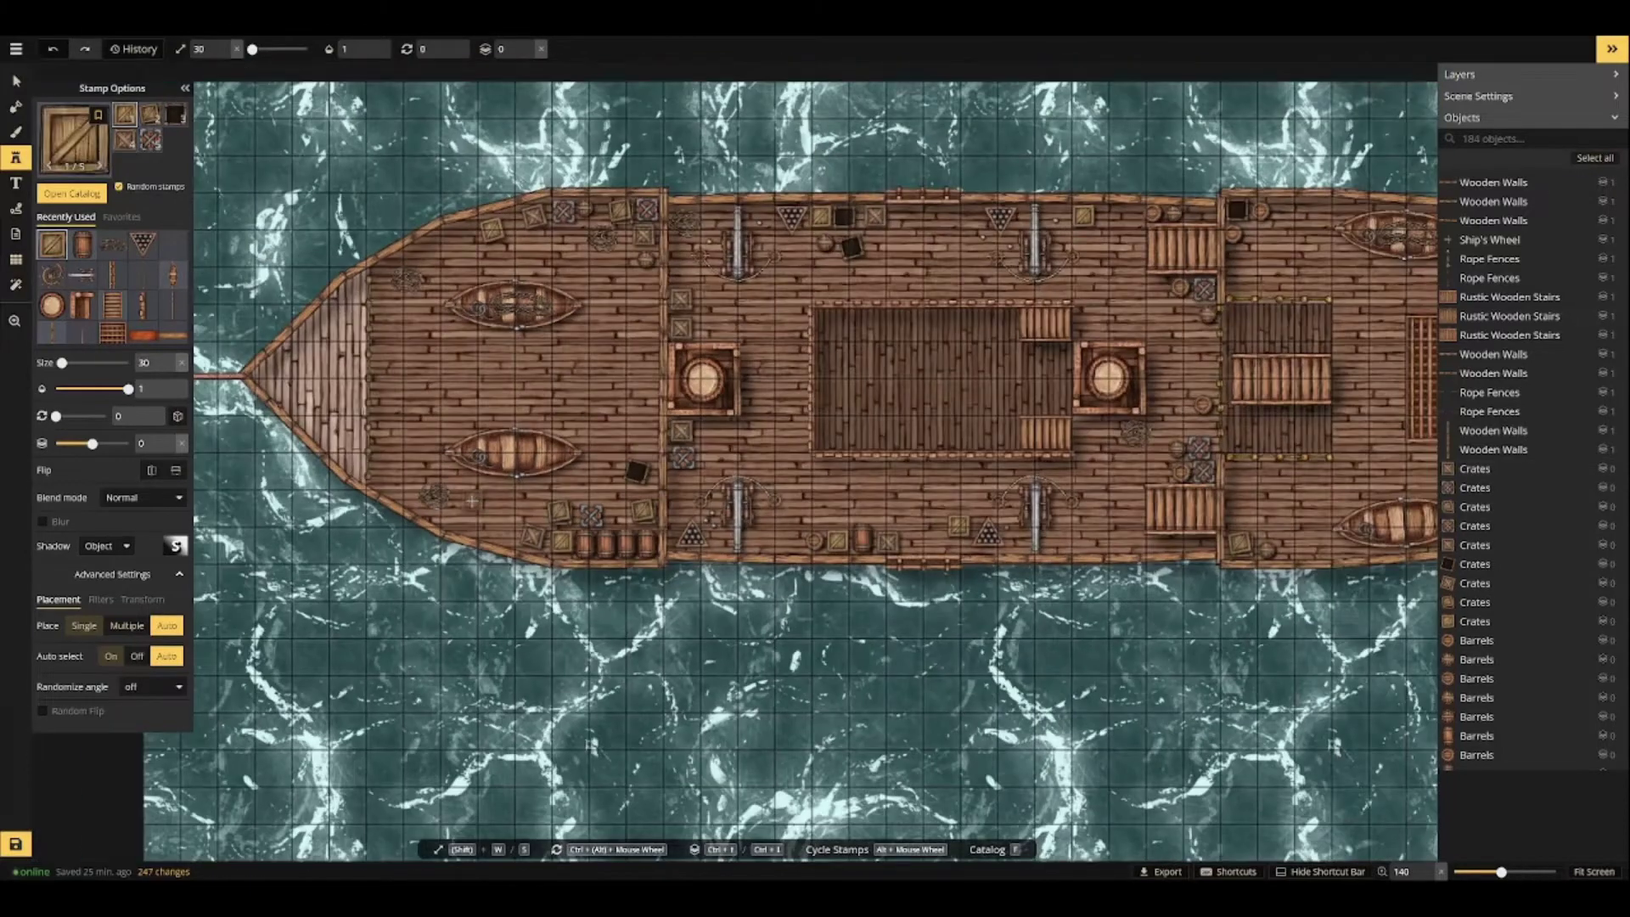
Line the foredeck's front edge near the bow with crates and save the map.
{"action": "left_click", "coordinate": [392, 476]}
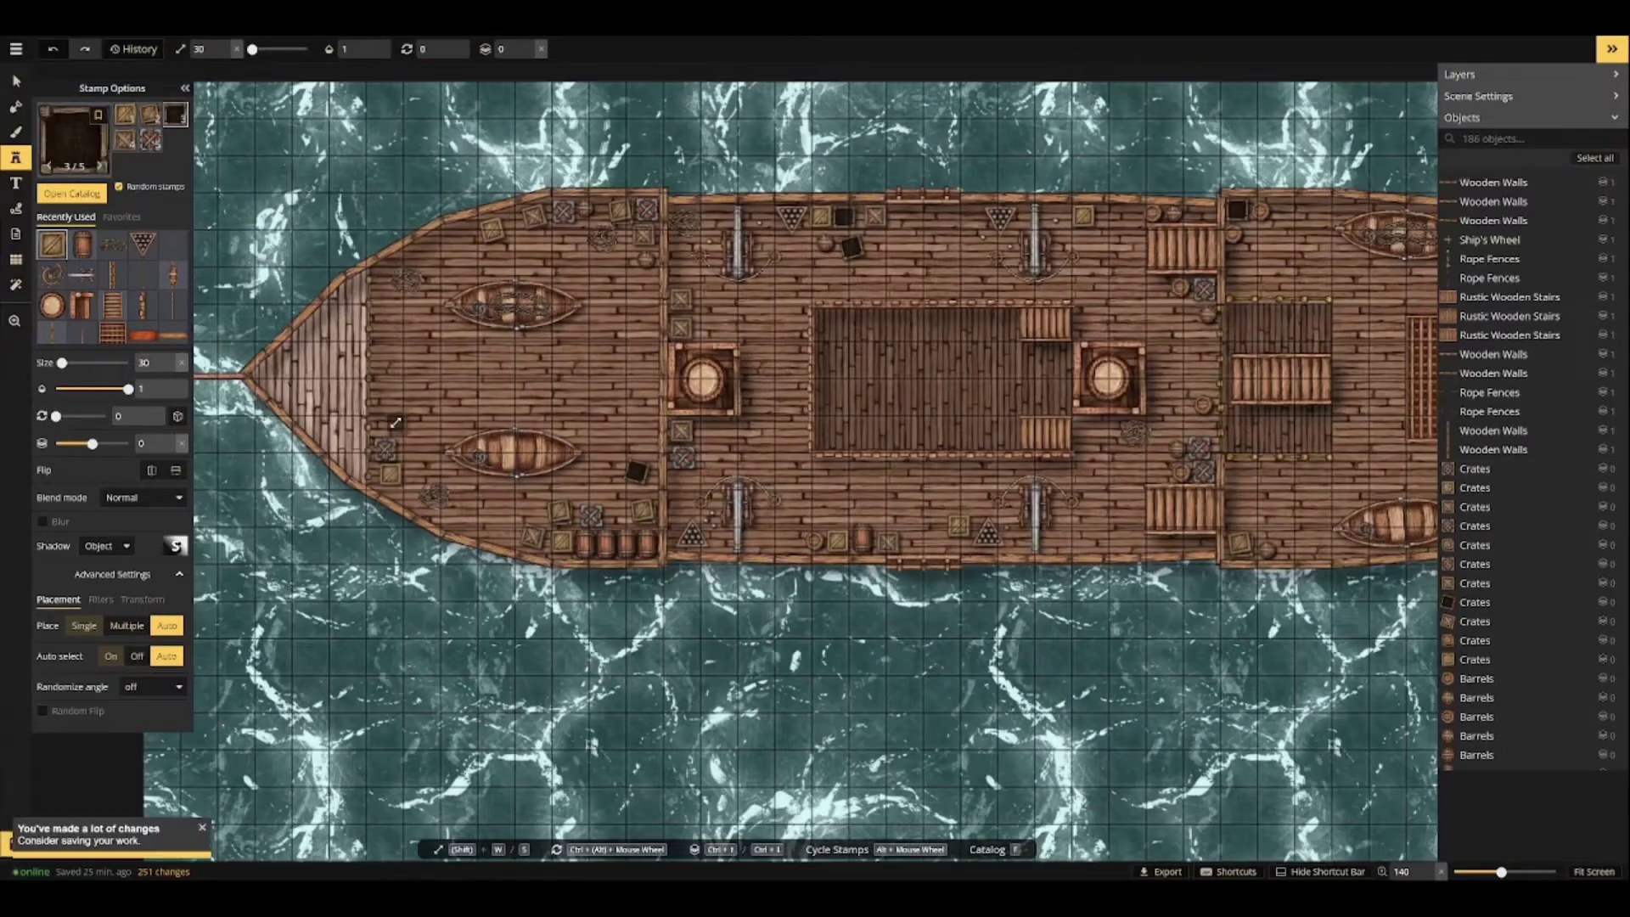
{"action": "left_click", "coordinate": [416, 312]}
{"action": "left_click_drag", "start_coordinate": [884, 440], "coordinate": [749, 498]}
{"action": "left_click", "coordinate": [202, 827]}
{"action": "left_click", "coordinate": [15, 843]}
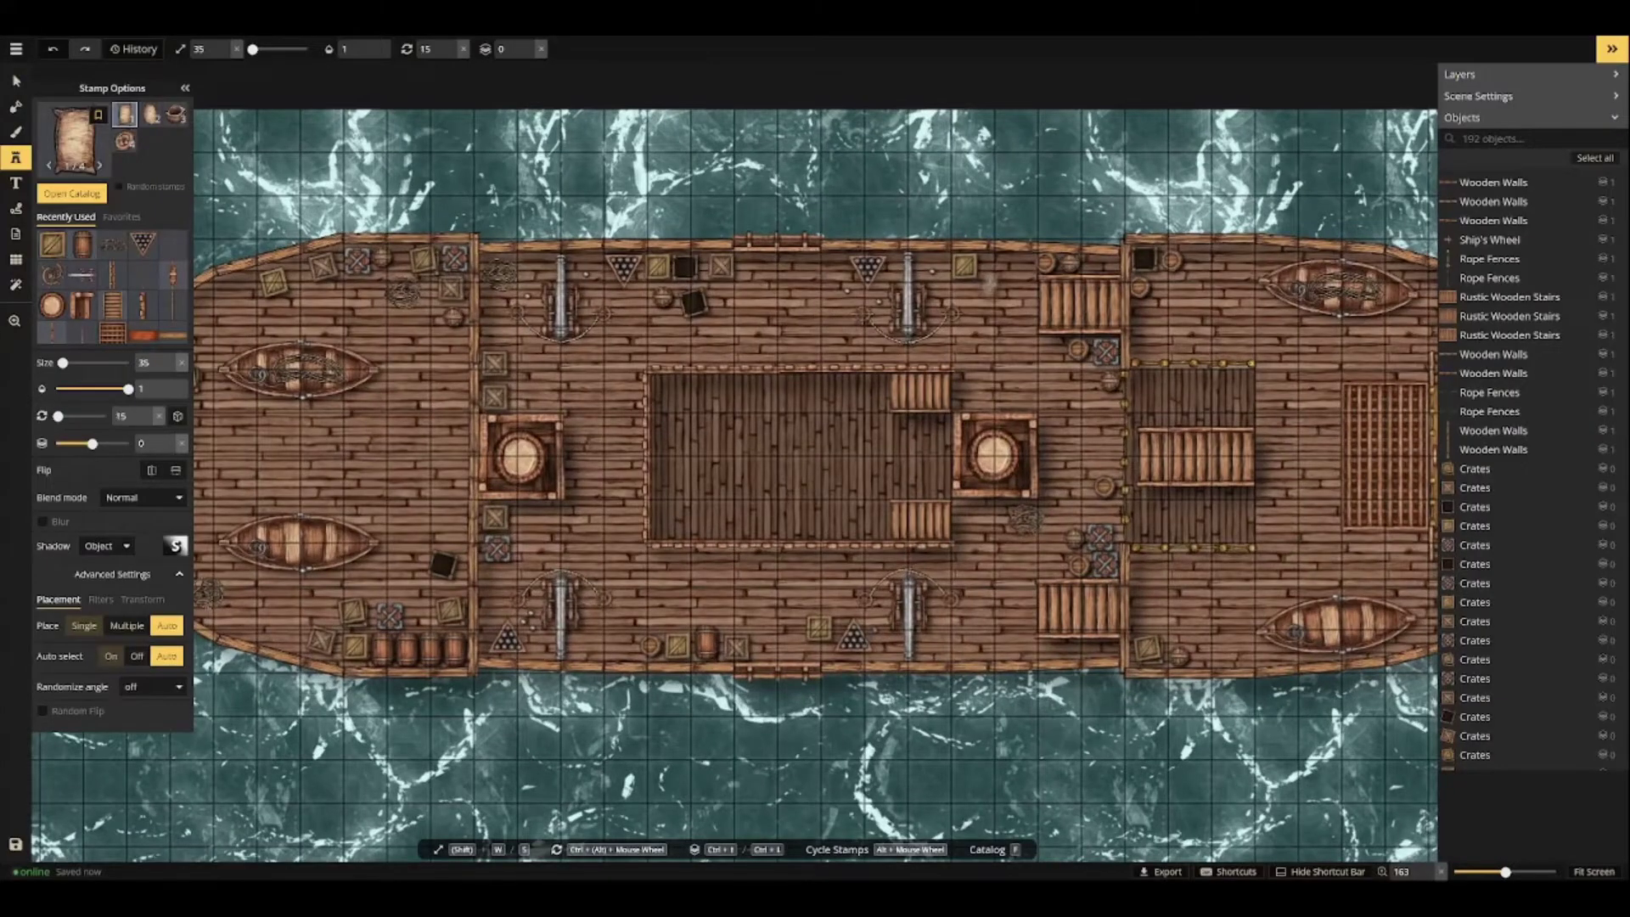
Place size 35 sacks at varied angles near the upper stairs, by the stern wall's barrels and in both forward corners of the stern deck.
{"action": "left_click", "coordinate": [1000, 270]}
{"action": "scroll", "coordinate": [1016, 296], "scroll_direction": "up", "scroll_amount": 7}
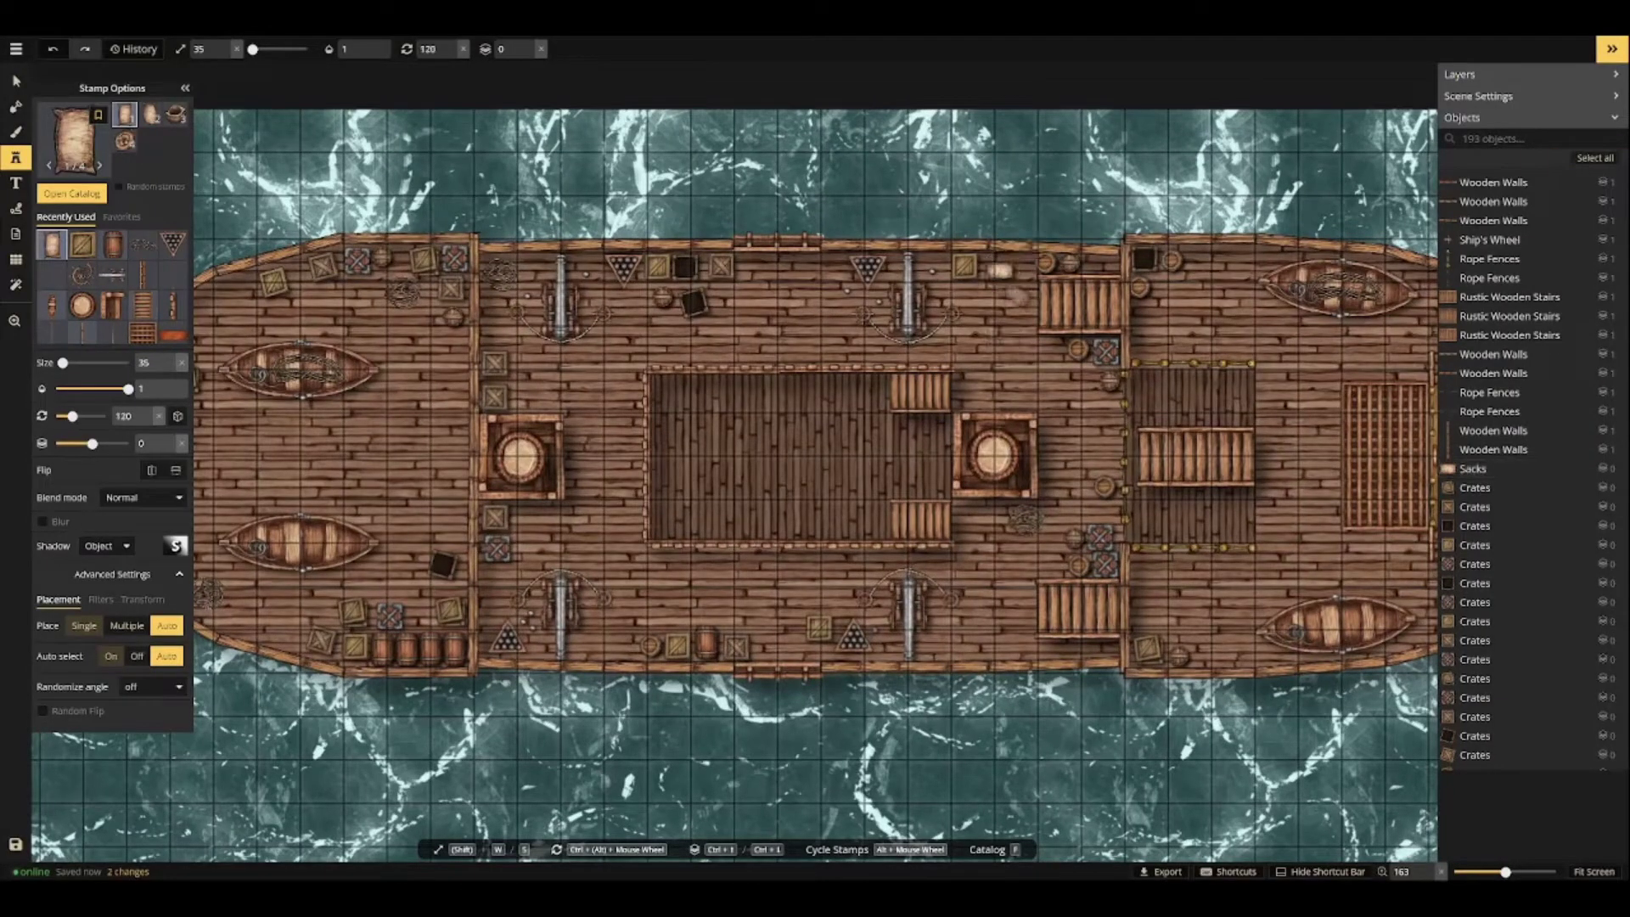
{"action": "left_click", "coordinate": [1100, 511]}
{"action": "scroll", "coordinate": [1101, 510], "scroll_direction": "down", "scroll_amount": 1}
{"action": "left_click", "coordinate": [1206, 650]}
{"action": "left_click", "coordinate": [1223, 650]}
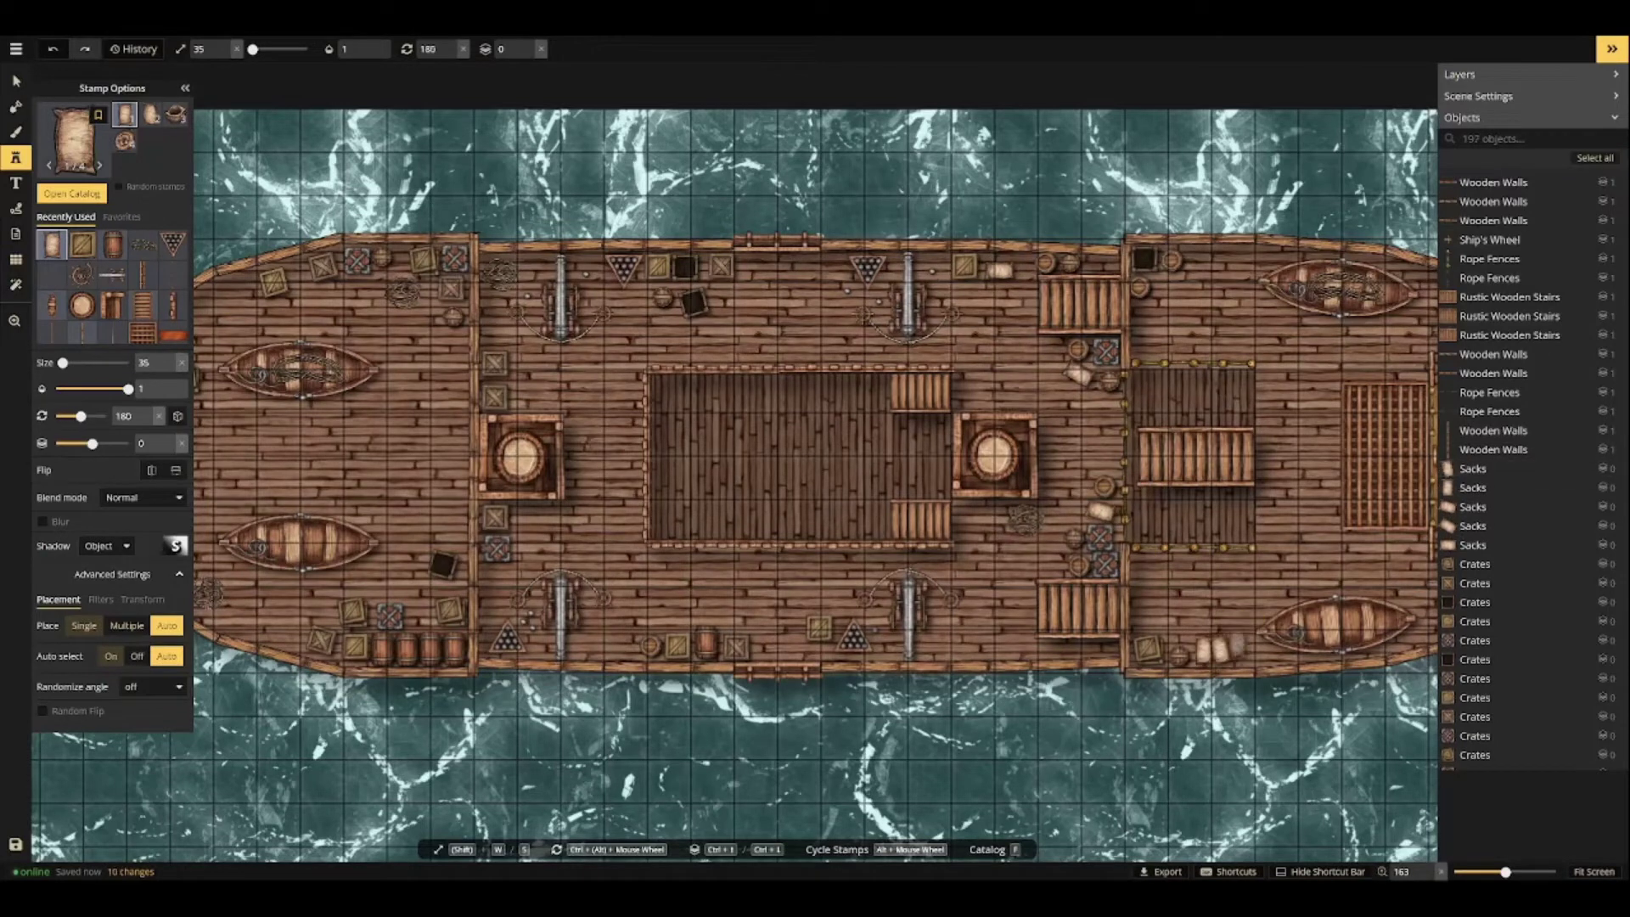
{"action": "left_click", "coordinate": [1175, 287]}
Turn on random stamps and place varied sacks in the stern deck's lower corner, above the upper stairs and along the wall below them.
{"action": "scroll", "coordinate": [1176, 286], "scroll_direction": "down", "scroll_amount": 5}
{"action": "left_click", "coordinate": [120, 187]}
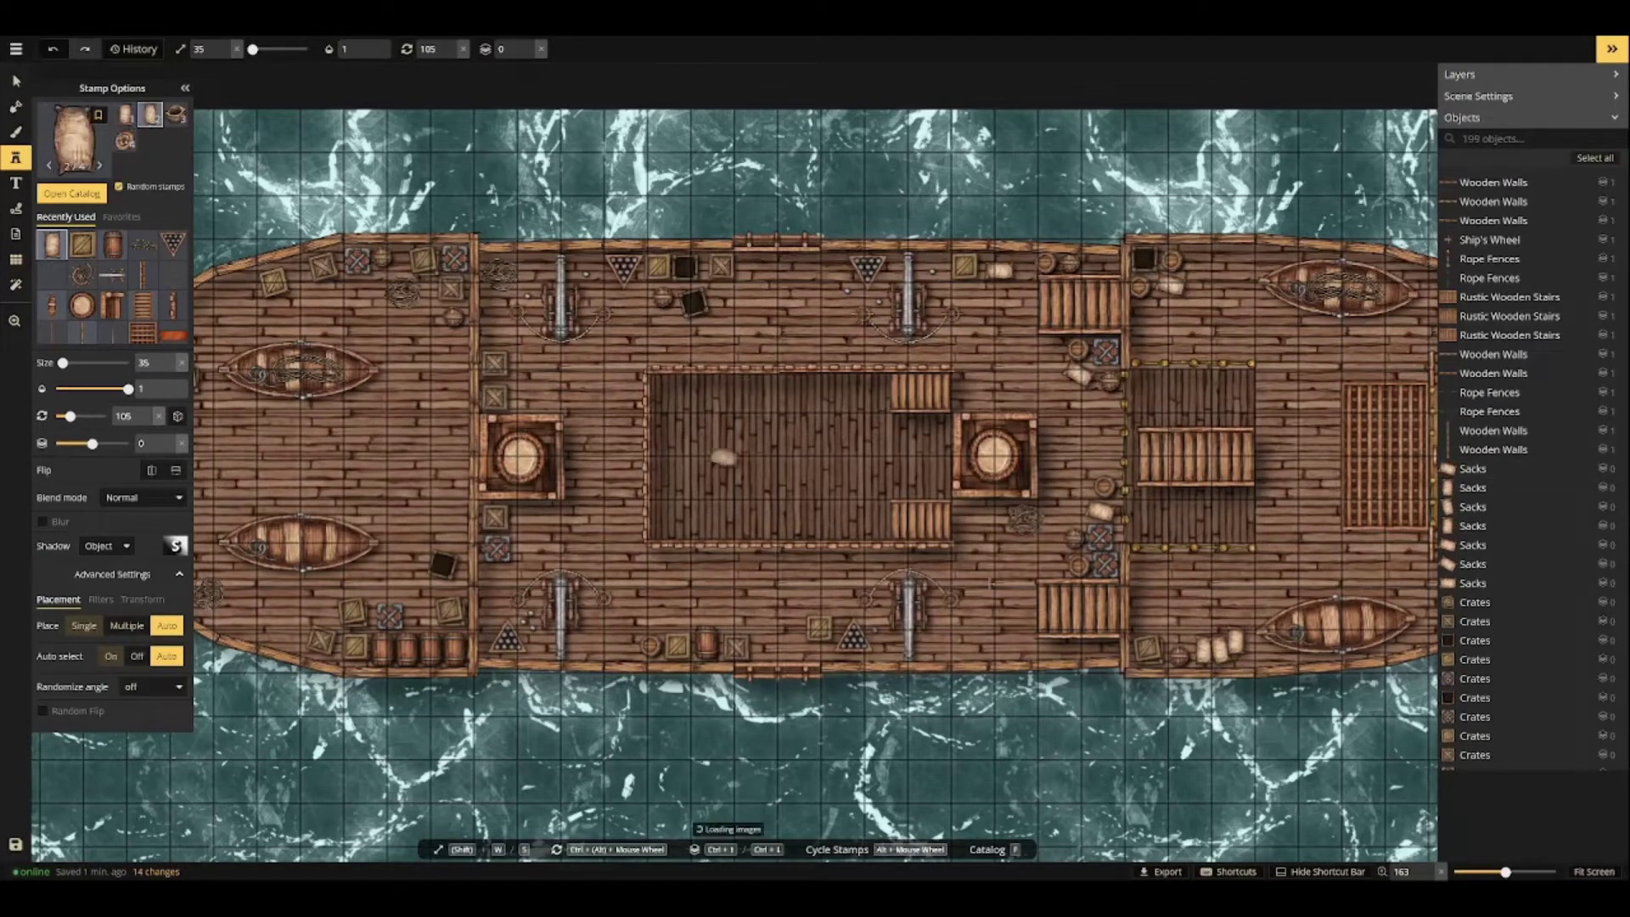
{"action": "left_click", "coordinate": [1263, 655]}
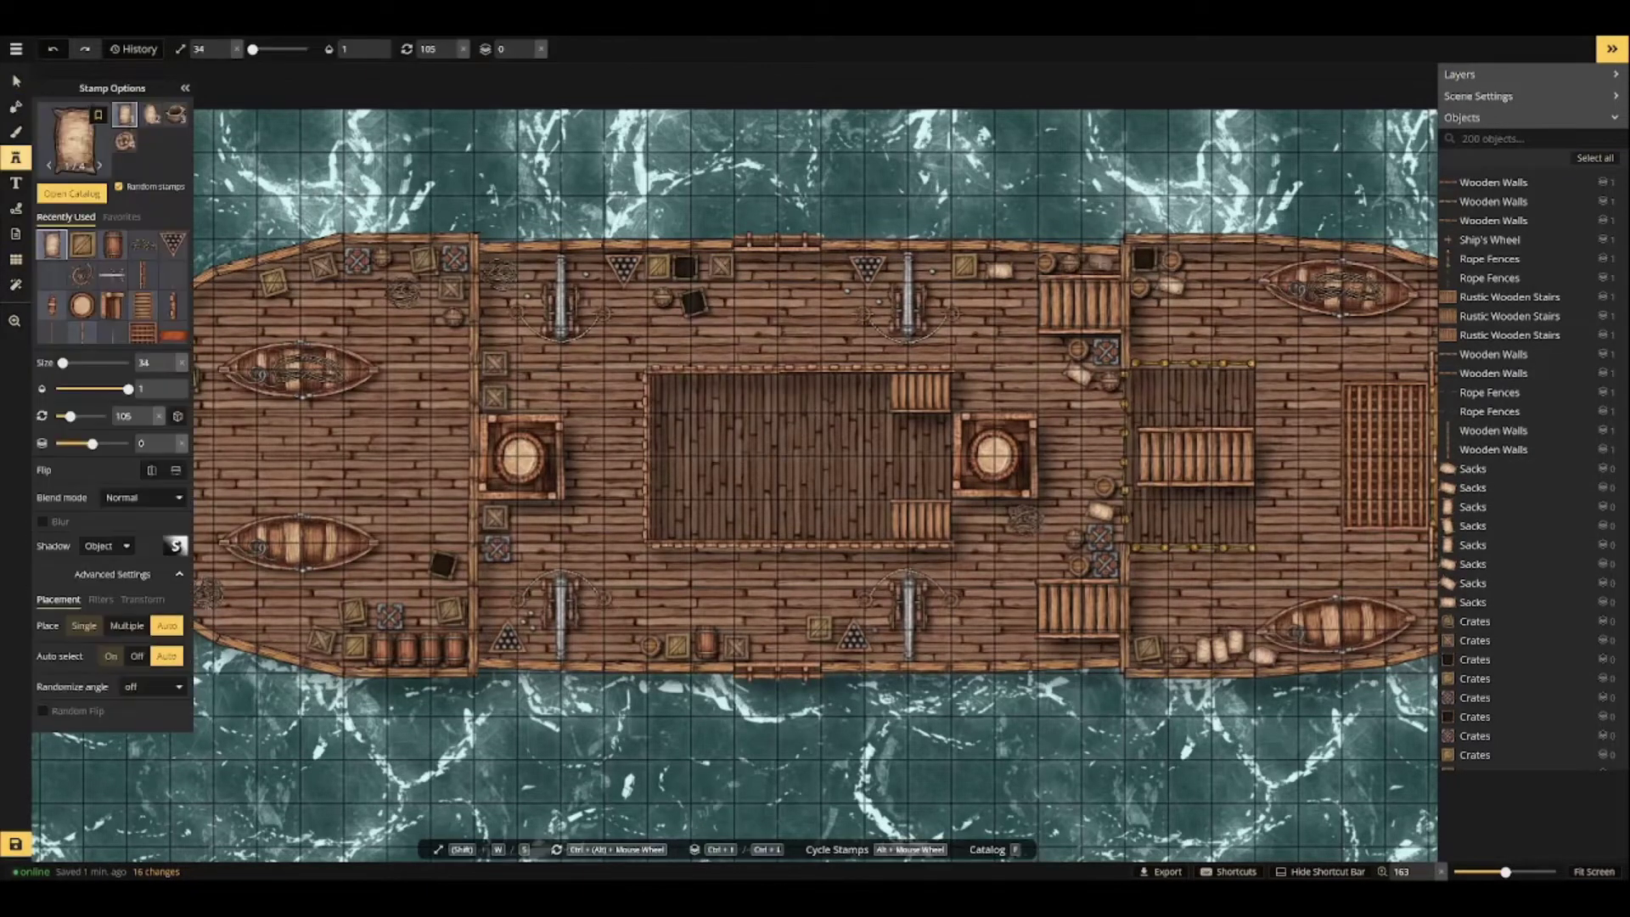
{"action": "scroll", "coordinate": [1101, 264], "scroll_direction": "down", "scroll_amount": 1}
{"action": "left_click", "coordinate": [1101, 264]}
{"action": "left_click", "coordinate": [1096, 398]}
{"action": "left_click", "coordinate": [1111, 408]}
Lower the sack stamp to layer -1 and place sacks below the foremast crates and among the foredeck's upper and lower crates.
{"action": "key", "text": "ctrl+Down"}
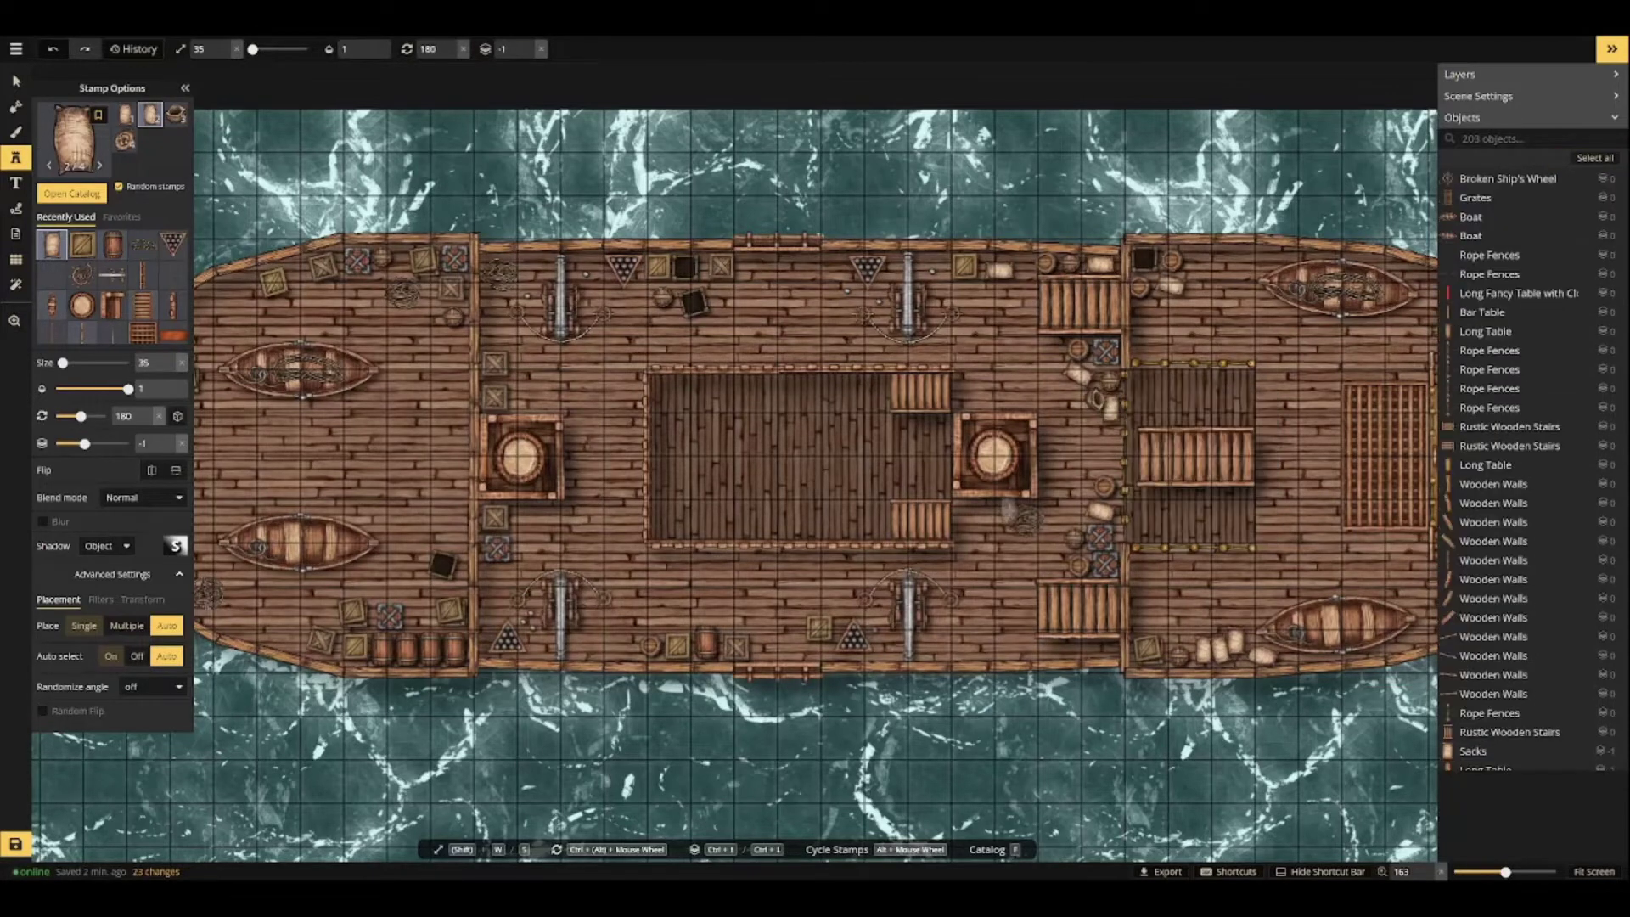
{"action": "left_click", "coordinate": [491, 579]}
{"action": "left_click", "coordinate": [399, 267]}
{"action": "left_click", "coordinate": [426, 296]}
{"action": "left_click", "coordinate": [423, 617]}
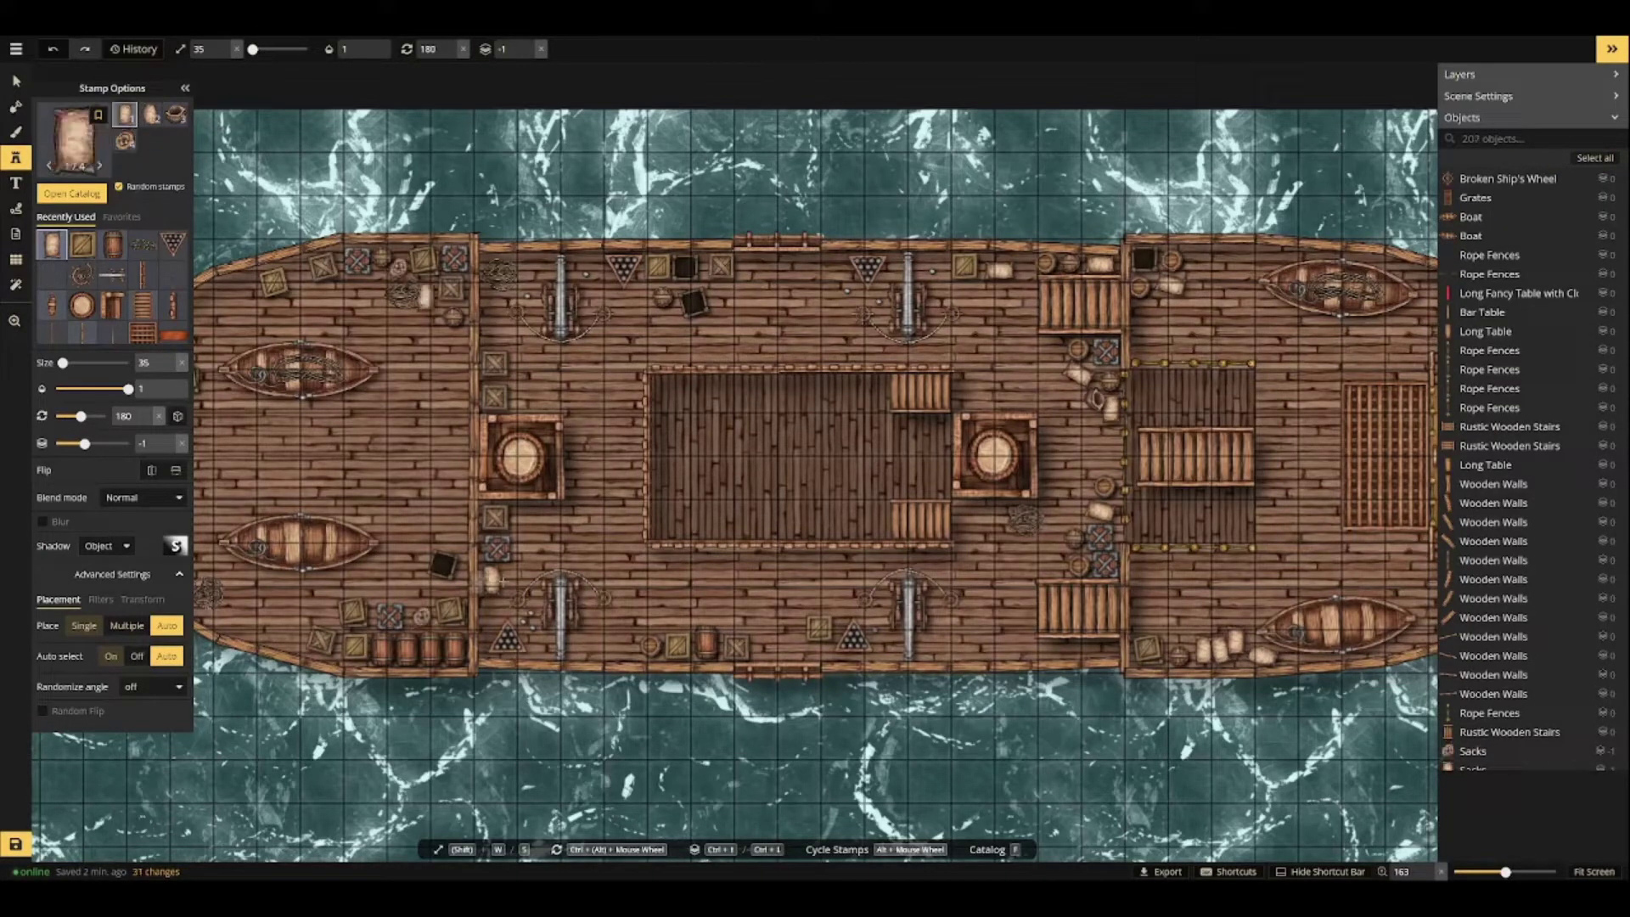
Scatter random sacks around the main mast, with a column on its aft side and others by the coiled rope and above the mast.
{"action": "left_click", "coordinate": [1005, 522]}
{"action": "left_click", "coordinate": [1048, 503]}
{"action": "left_click", "coordinate": [1051, 474]}
{"action": "left_click", "coordinate": [1052, 441]}
{"action": "left_click", "coordinate": [1049, 417]}
{"action": "scroll", "coordinate": [1030, 402], "scroll_direction": "down", "scroll_amount": 7}
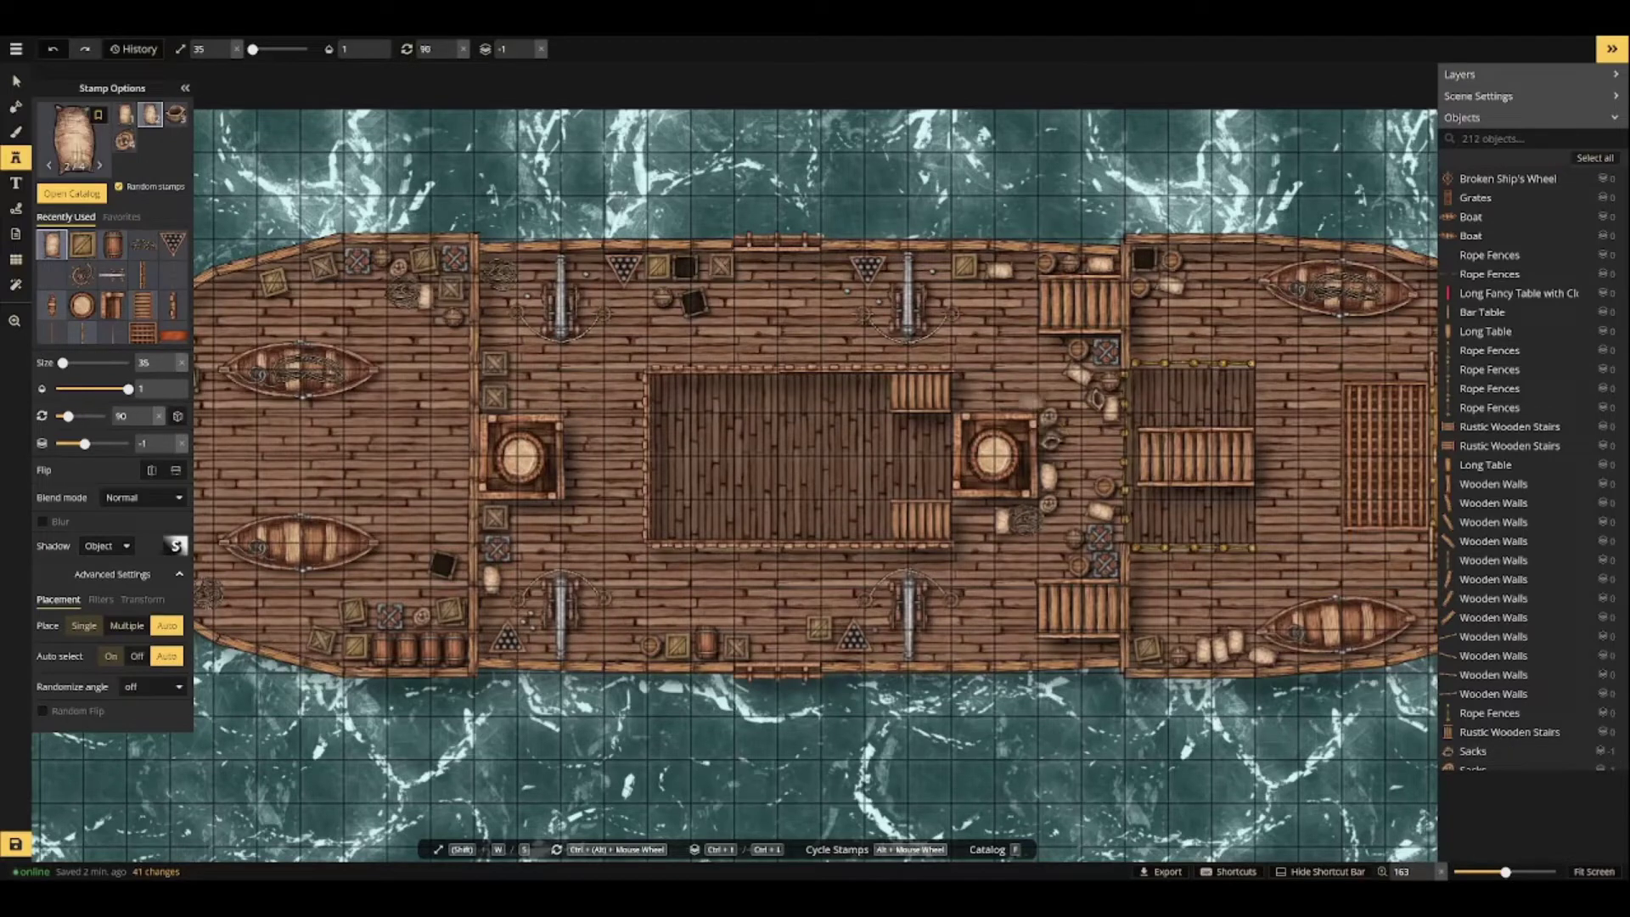
{"action": "left_click", "coordinate": [1030, 402]}
Place random sacks beside the foredeck's upper curved-edge crates and on both sides of the dark crate on the upper mid deck.
{"action": "left_click", "coordinate": [301, 274]}
{"action": "left_click", "coordinate": [240, 289]}
{"action": "left_click", "coordinate": [640, 290]}
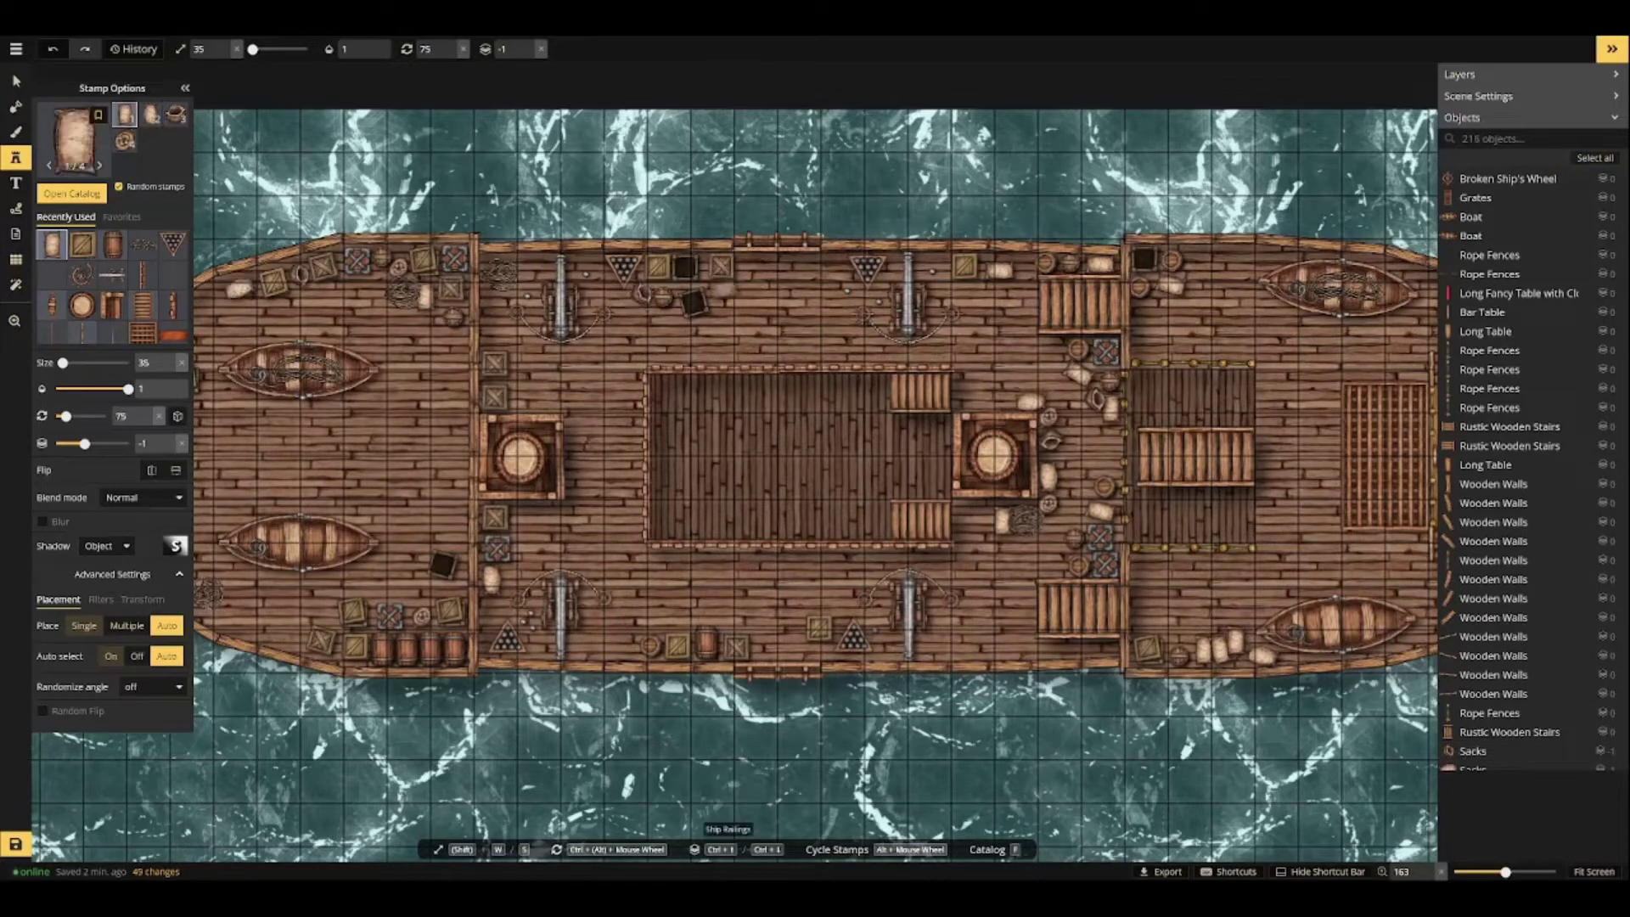
{"action": "left_click", "coordinate": [723, 292]}
{"action": "scroll", "coordinate": [767, 475], "scroll_direction": "down", "scroll_amount": 3}
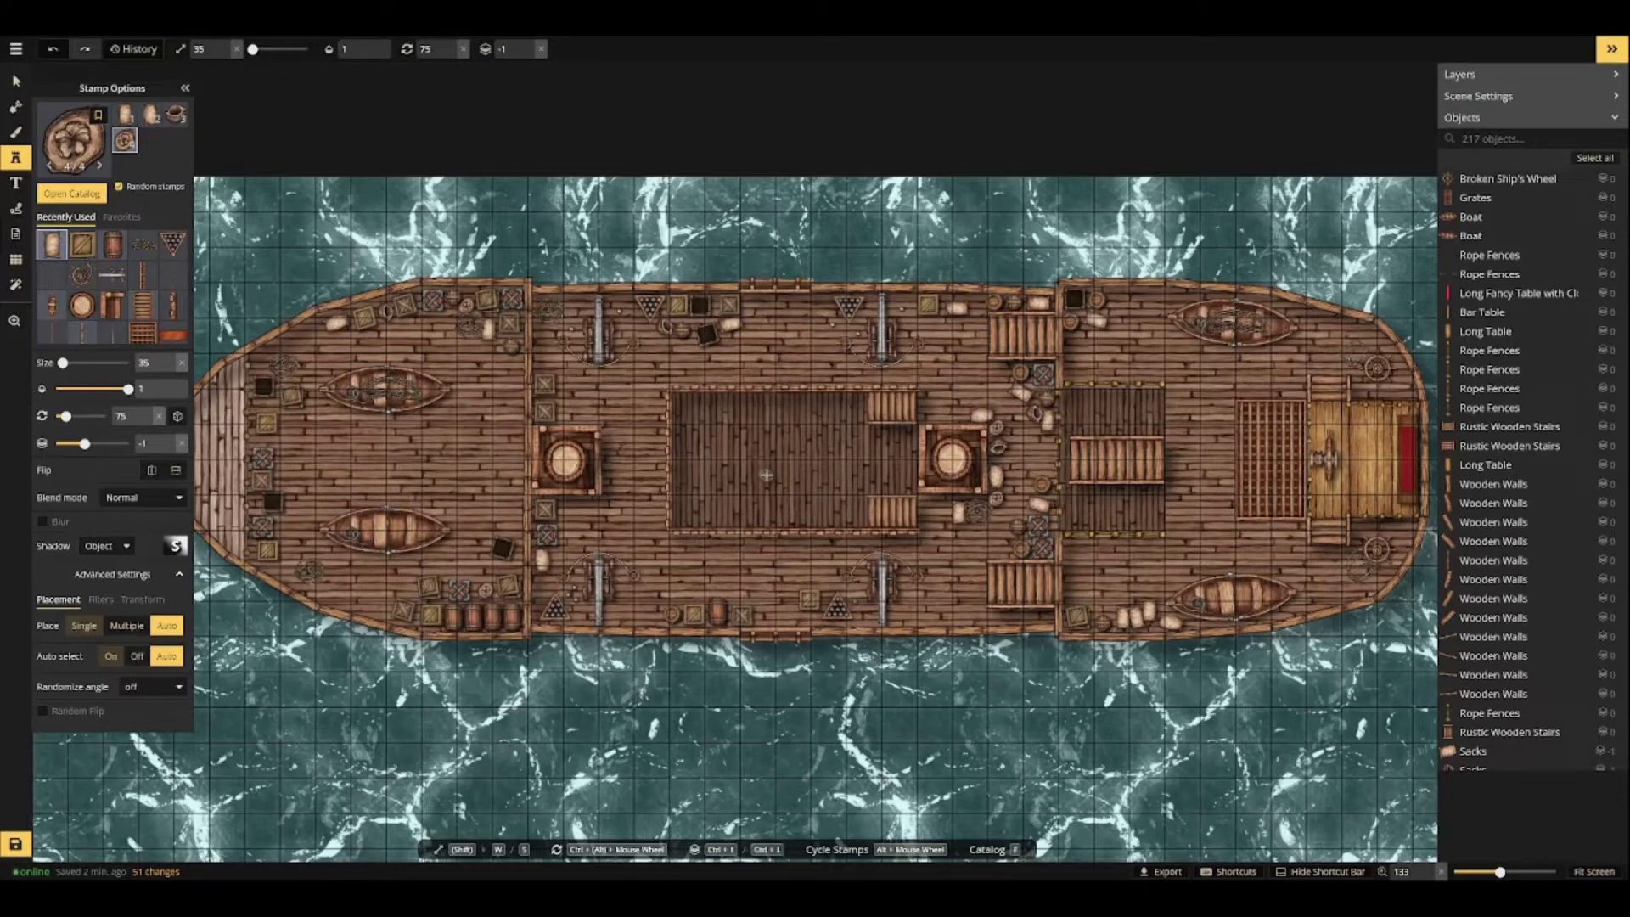
Clear the catalog search, choose the Sails stamp from the Ship group and select its first variant.
{"action": "scroll", "coordinate": [766, 475], "scroll_direction": "down", "scroll_amount": 4}
{"action": "key", "text": "f"}
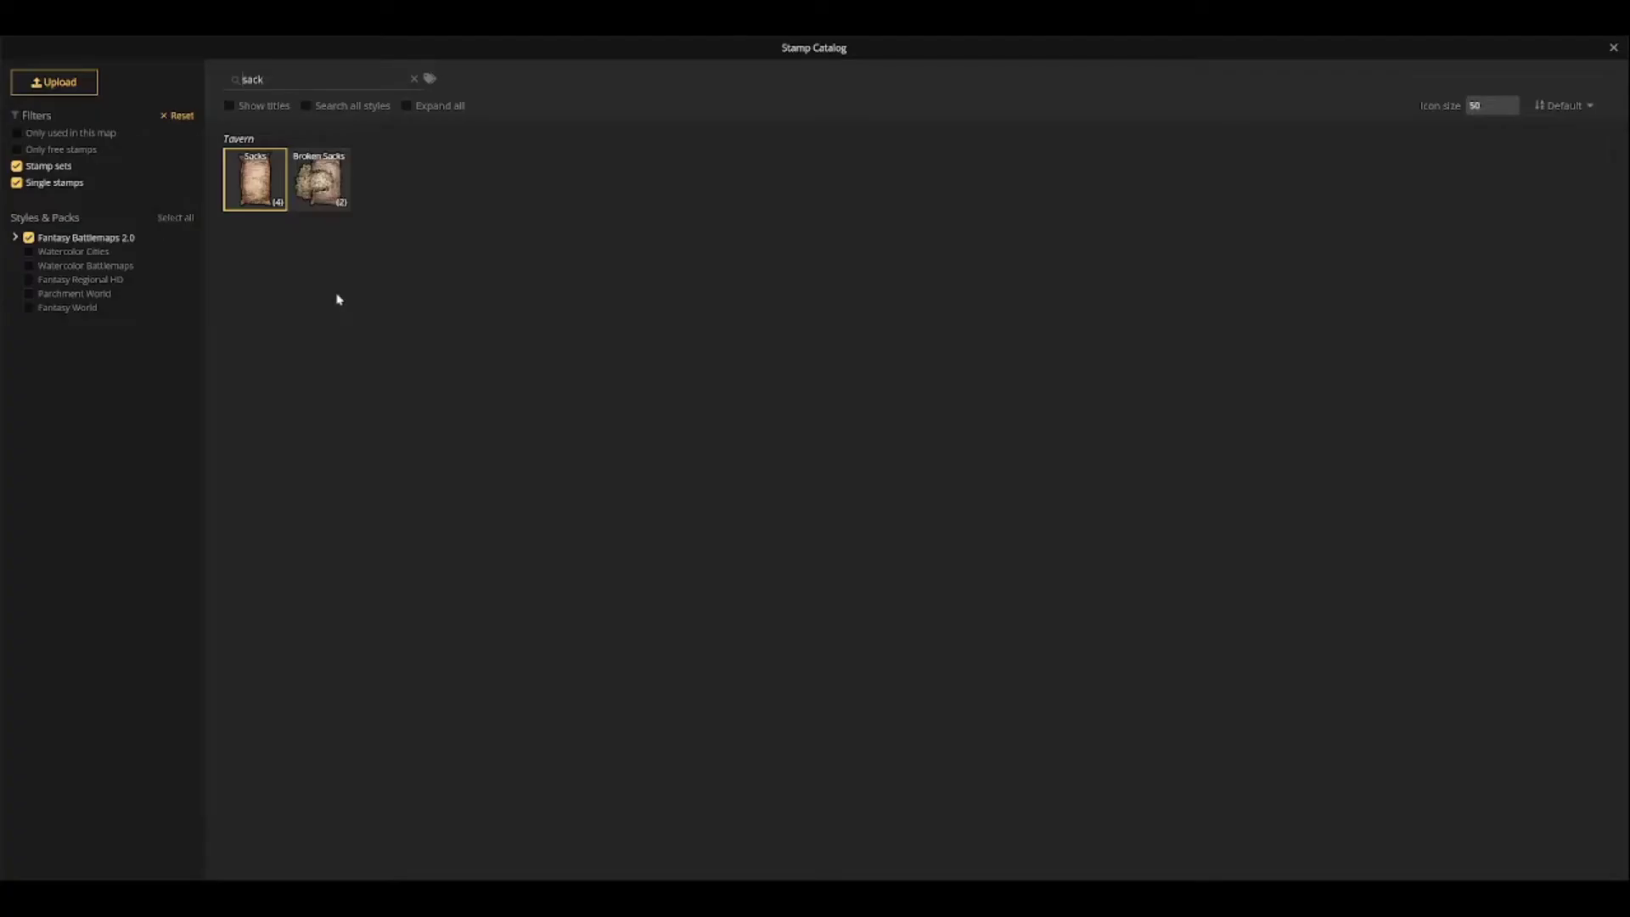
{"action": "double_click", "coordinate": [257, 79]}
{"action": "key", "text": "BackSpace"}
{"action": "scroll", "coordinate": [892, 766], "scroll_direction": "down", "scroll_amount": 10}
{"action": "scroll", "coordinate": [891, 766], "scroll_direction": "down", "scroll_amount": 15}
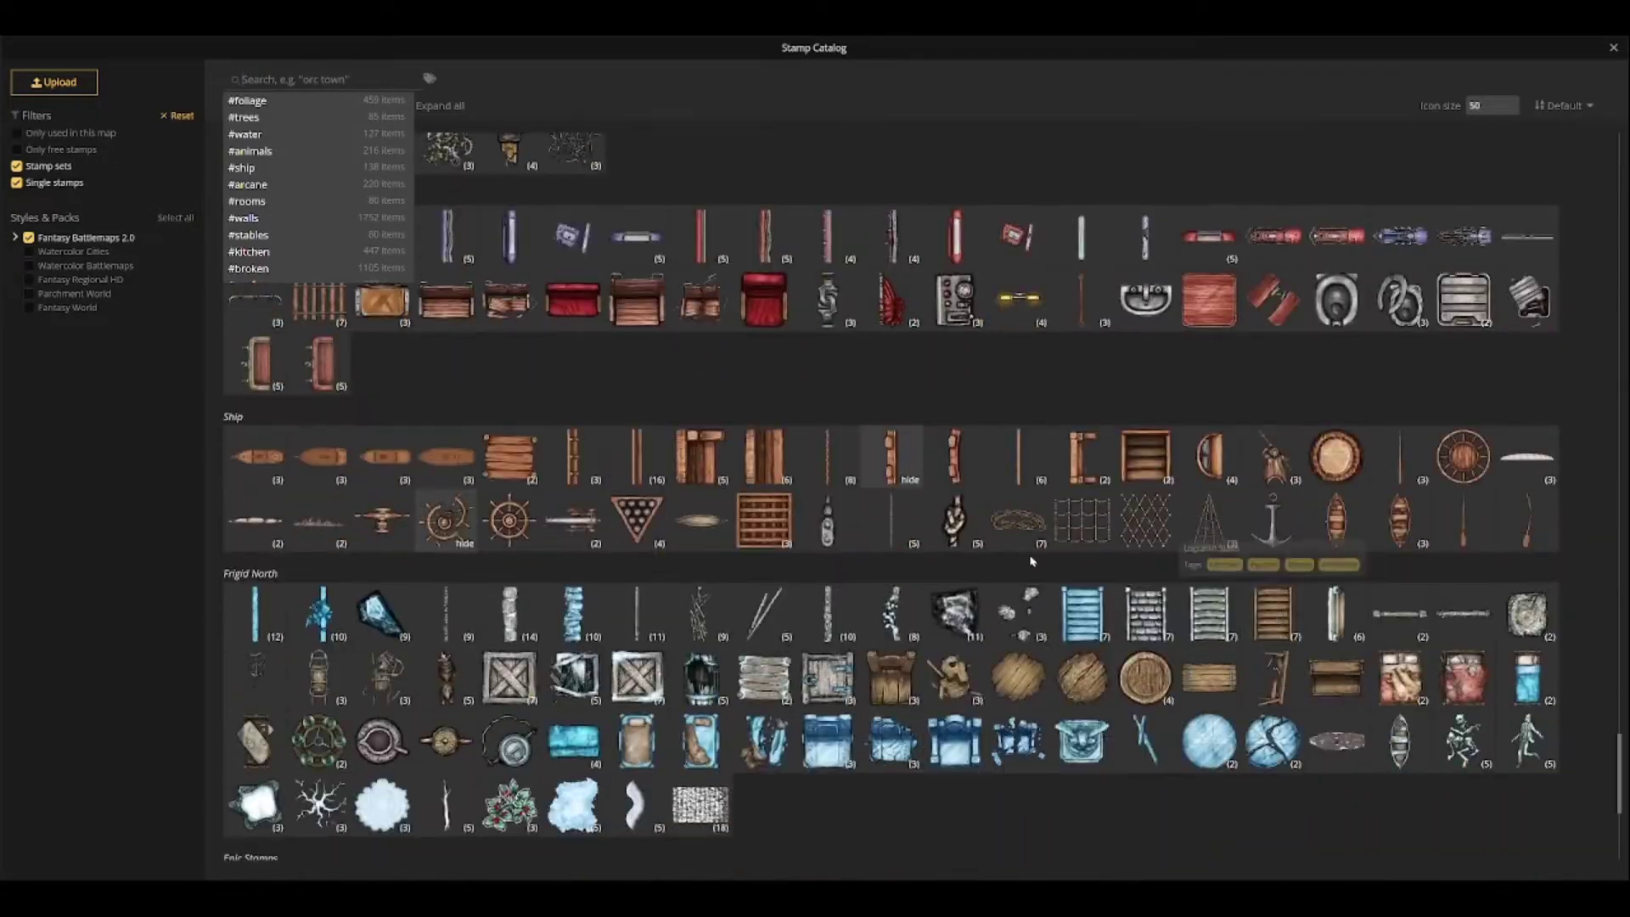
{"action": "left_click", "coordinate": [1523, 456]}
{"action": "left_click", "coordinate": [176, 116]}
{"action": "left_click", "coordinate": [144, 120]}
{"action": "left_click", "coordinate": [127, 119]}
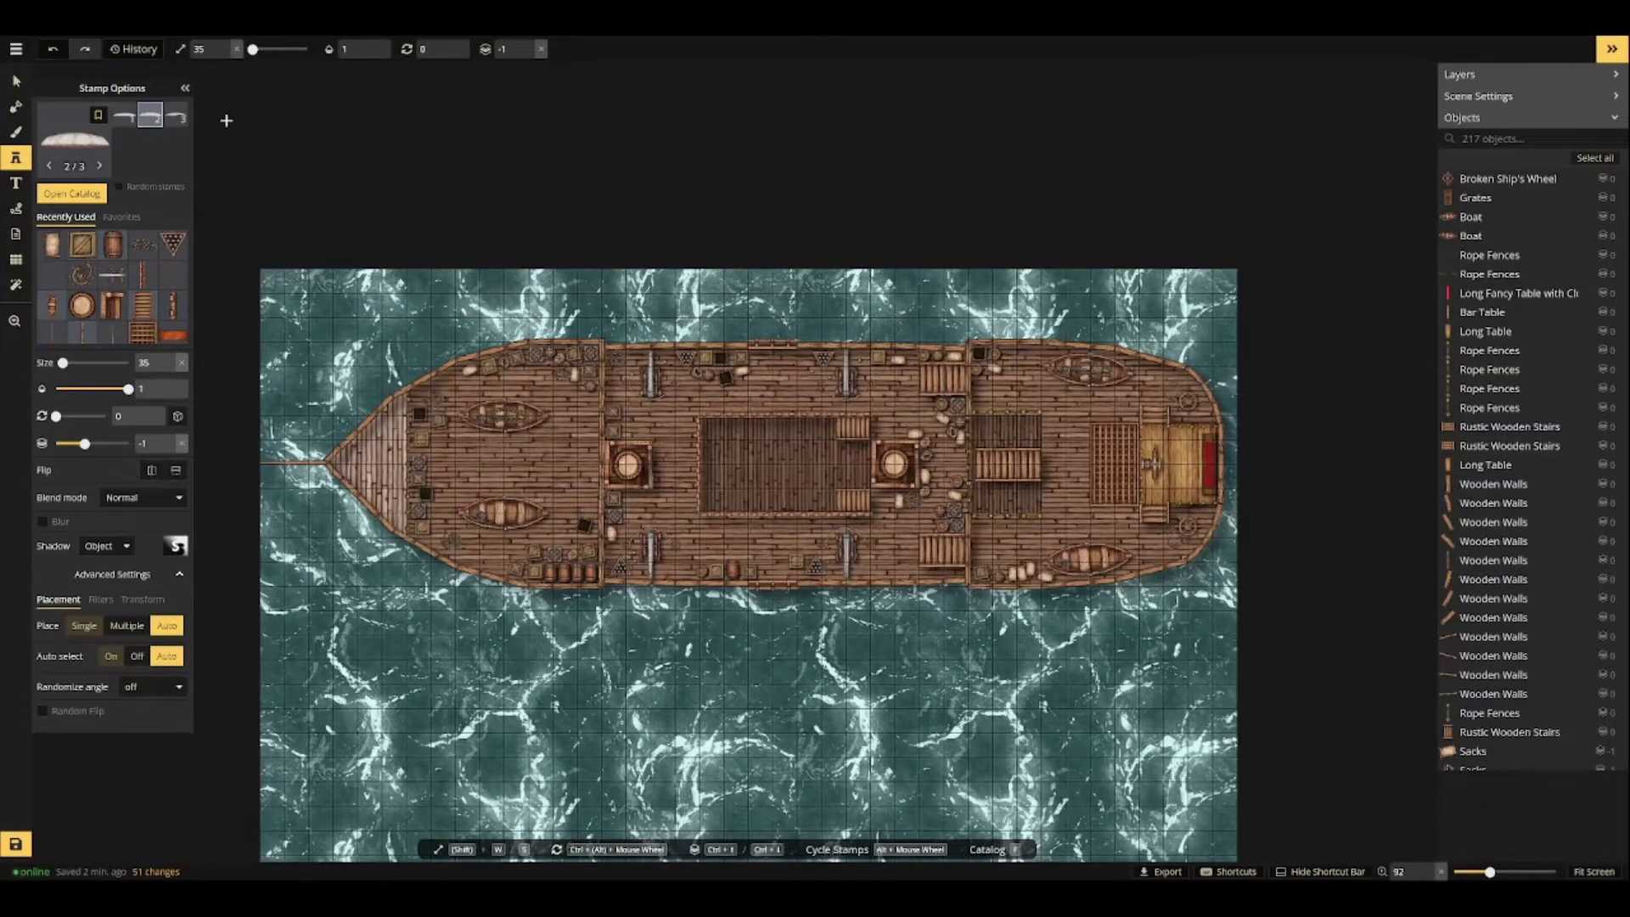
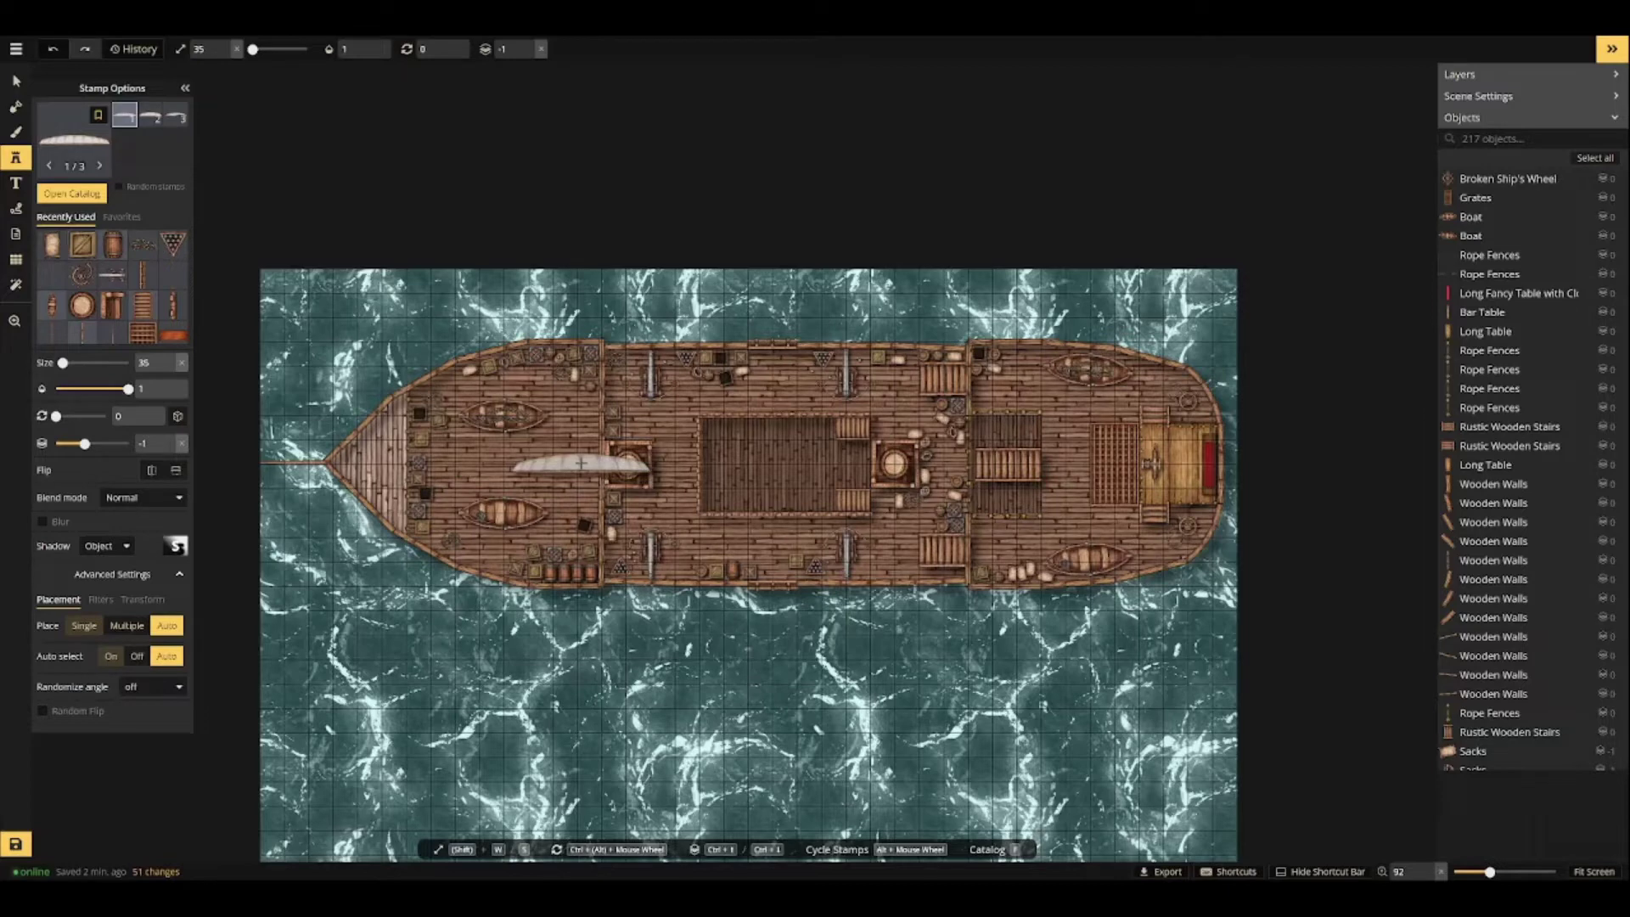
Set the sail to 270 degrees, 0.5 opacity and size 88, and place it across the foredeck just ahead of the foremast.
{"action": "scroll", "coordinate": [580, 463], "scroll_direction": "down", "scroll_amount": 6, "text": "ctrl"}
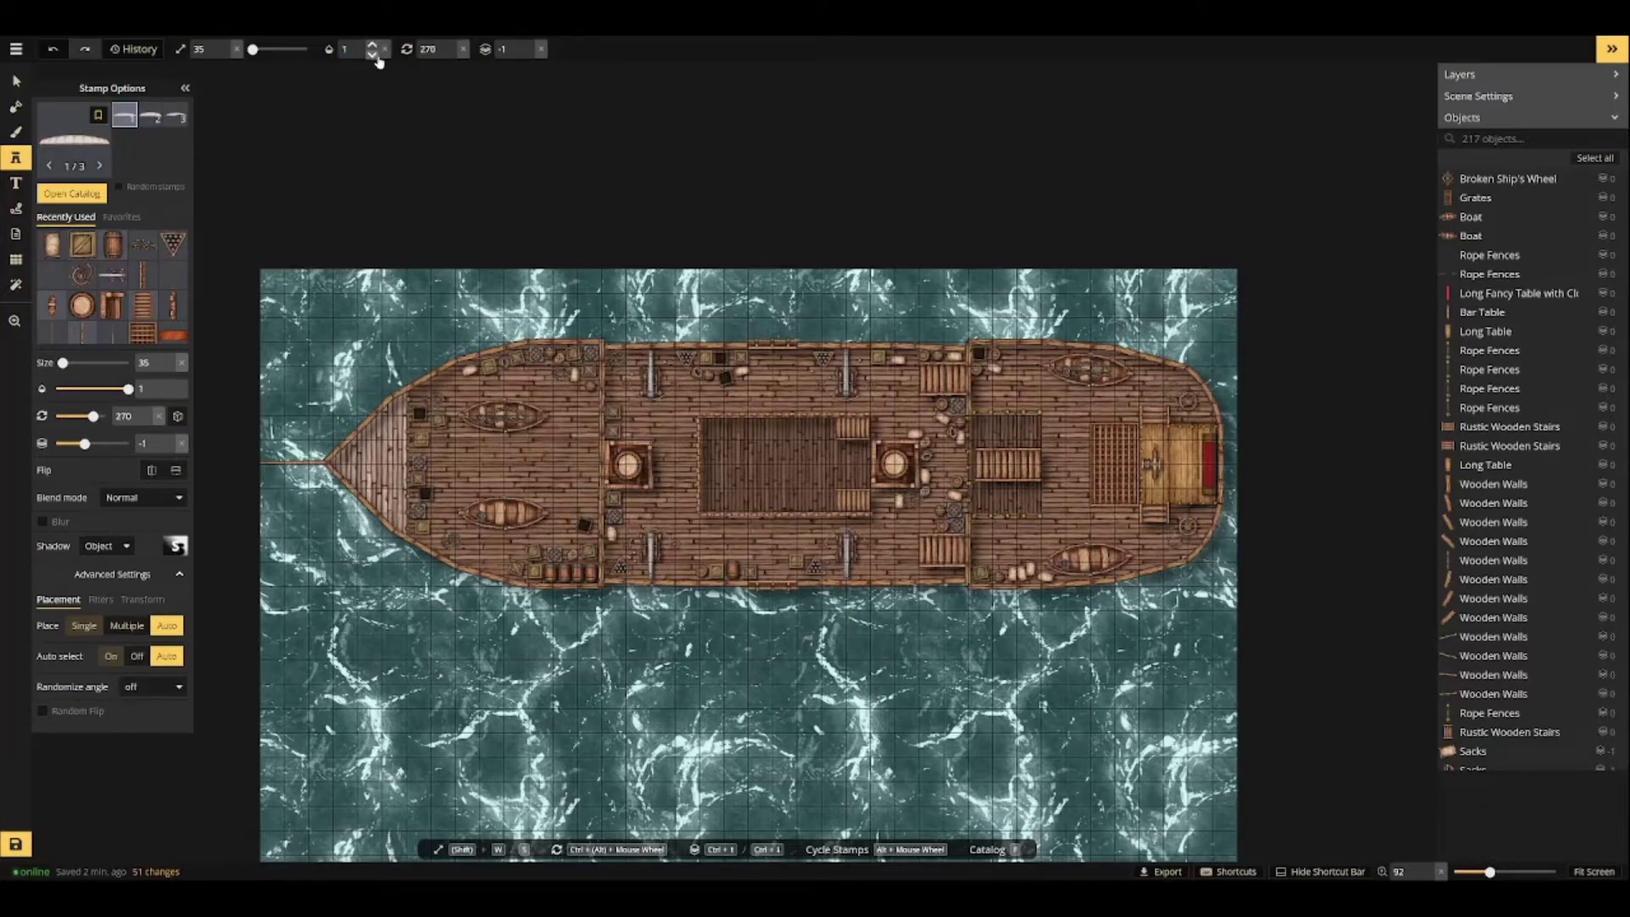
{"action": "left_click", "coordinate": [374, 56]}
{"action": "scroll", "coordinate": [573, 465], "scroll_direction": "up", "scroll_amount": 1}
{"action": "scroll", "coordinate": [584, 464], "scroll_direction": "up", "scroll_amount": 5, "text": "shift"}
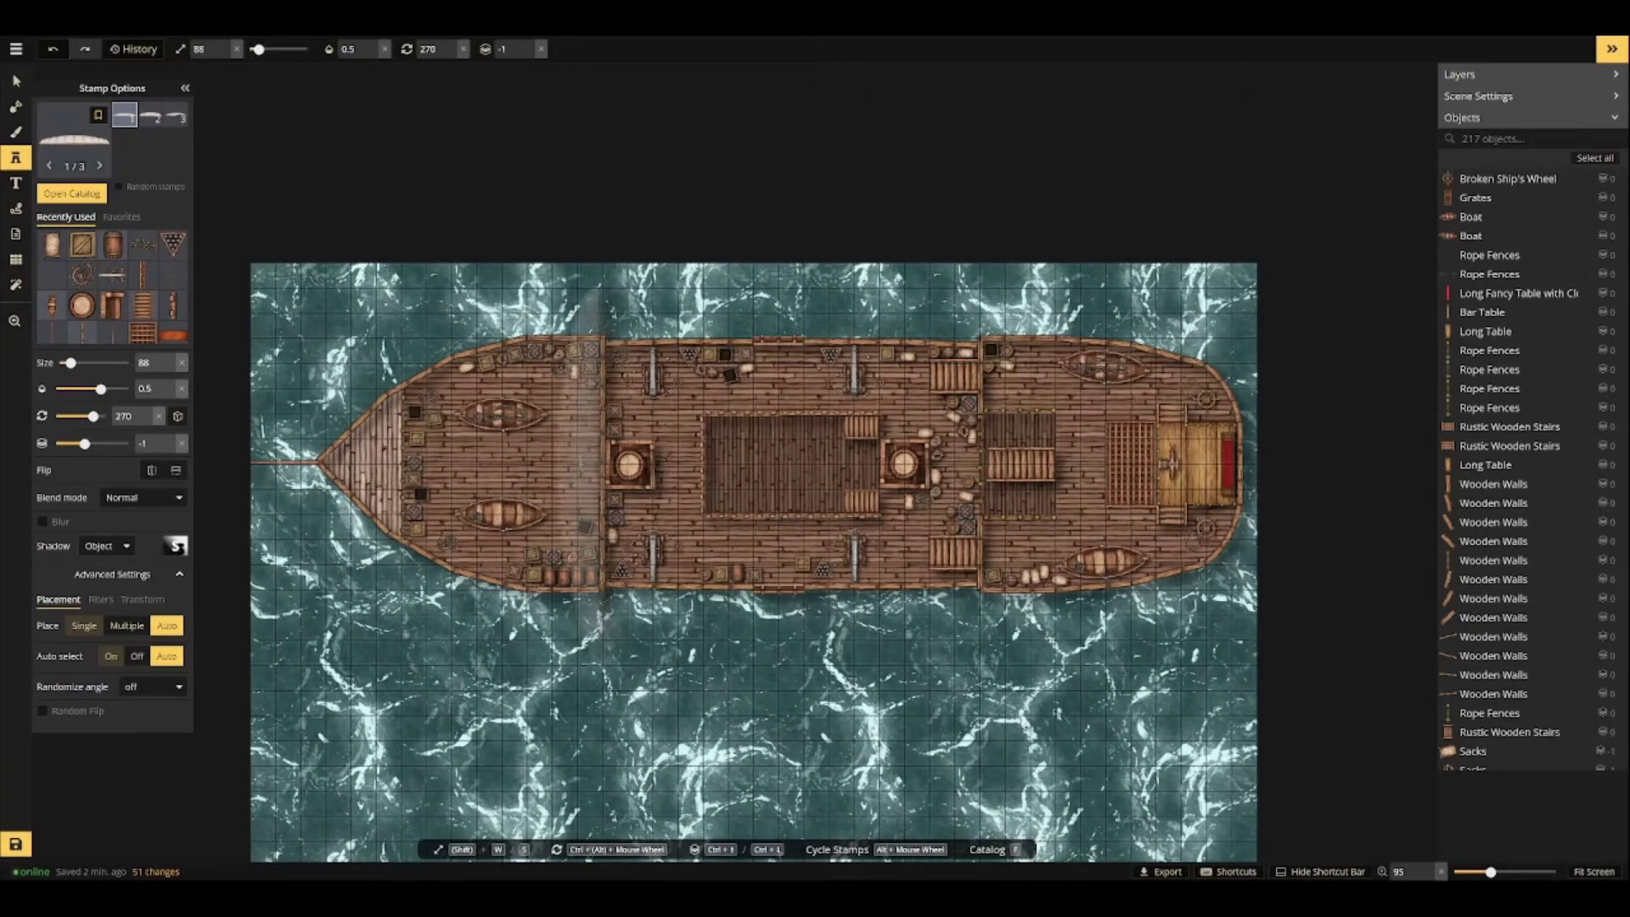
{"action": "left_click", "coordinate": [592, 463]}
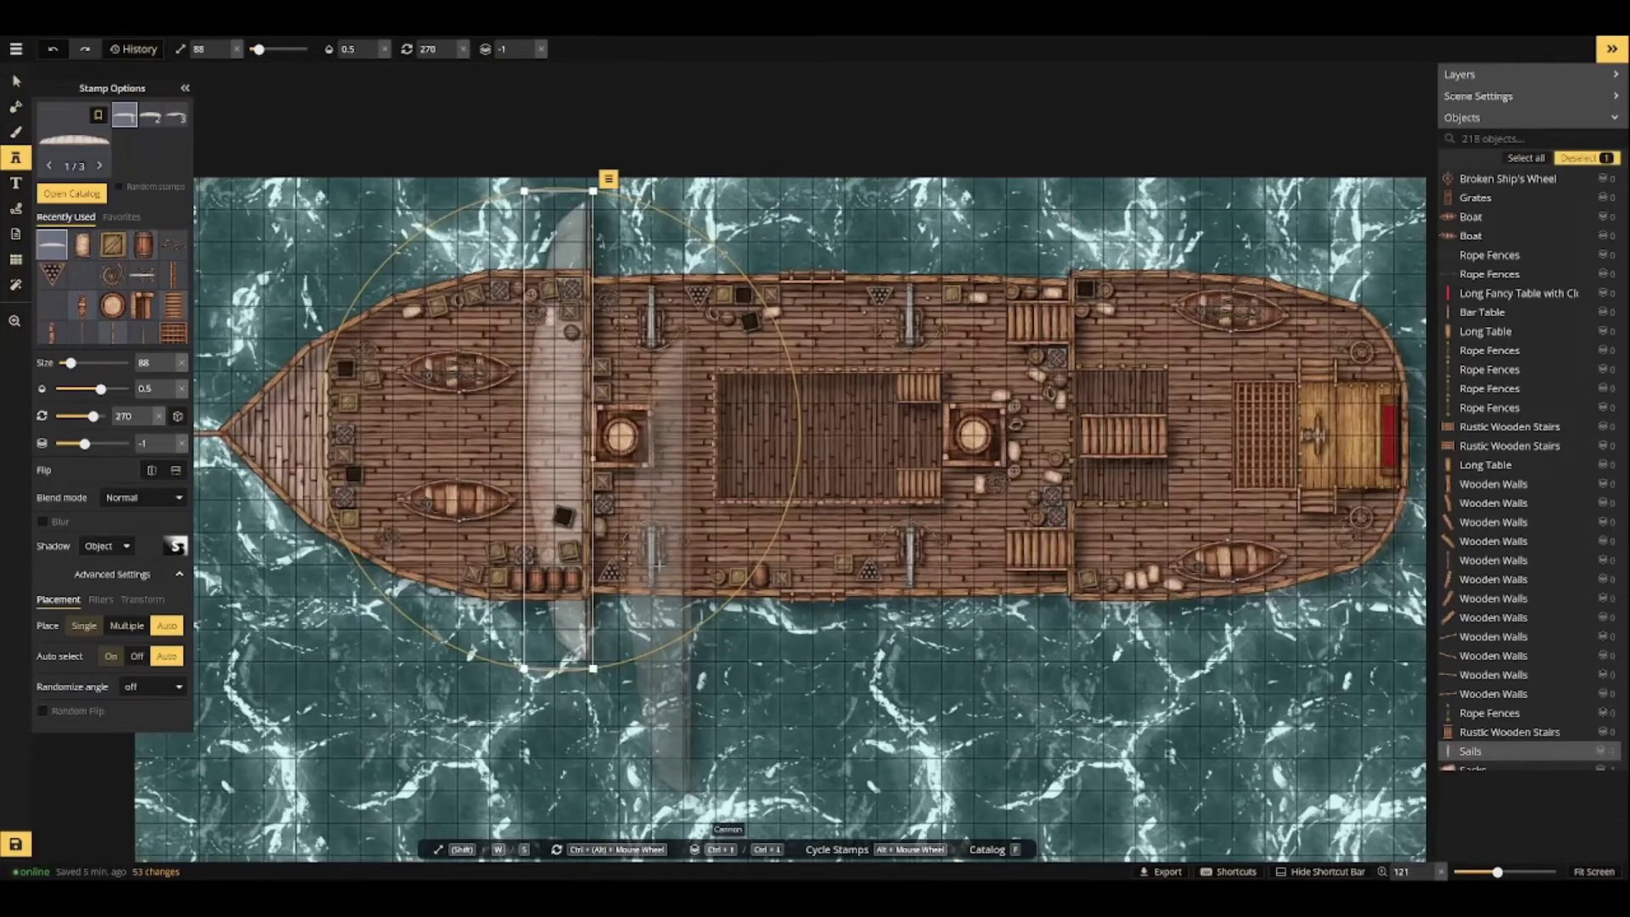
Set the placed sail's layer to 0 and its opacity to 0.33.
{"action": "left_click", "coordinate": [609, 179]}
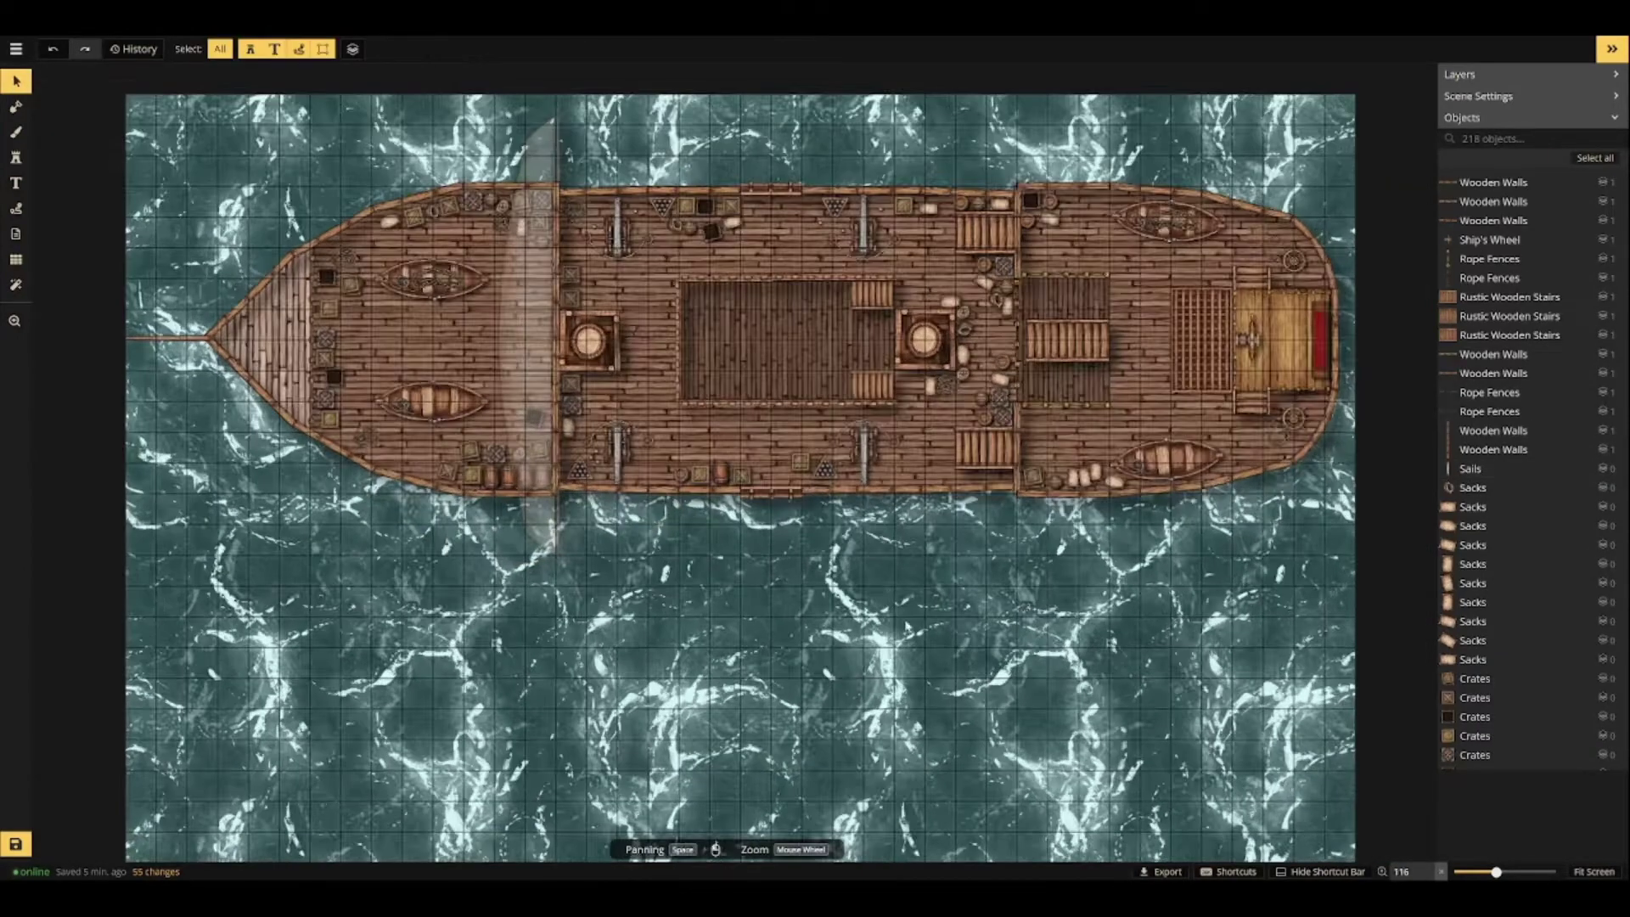
{"action": "left_click", "coordinate": [15, 157]}
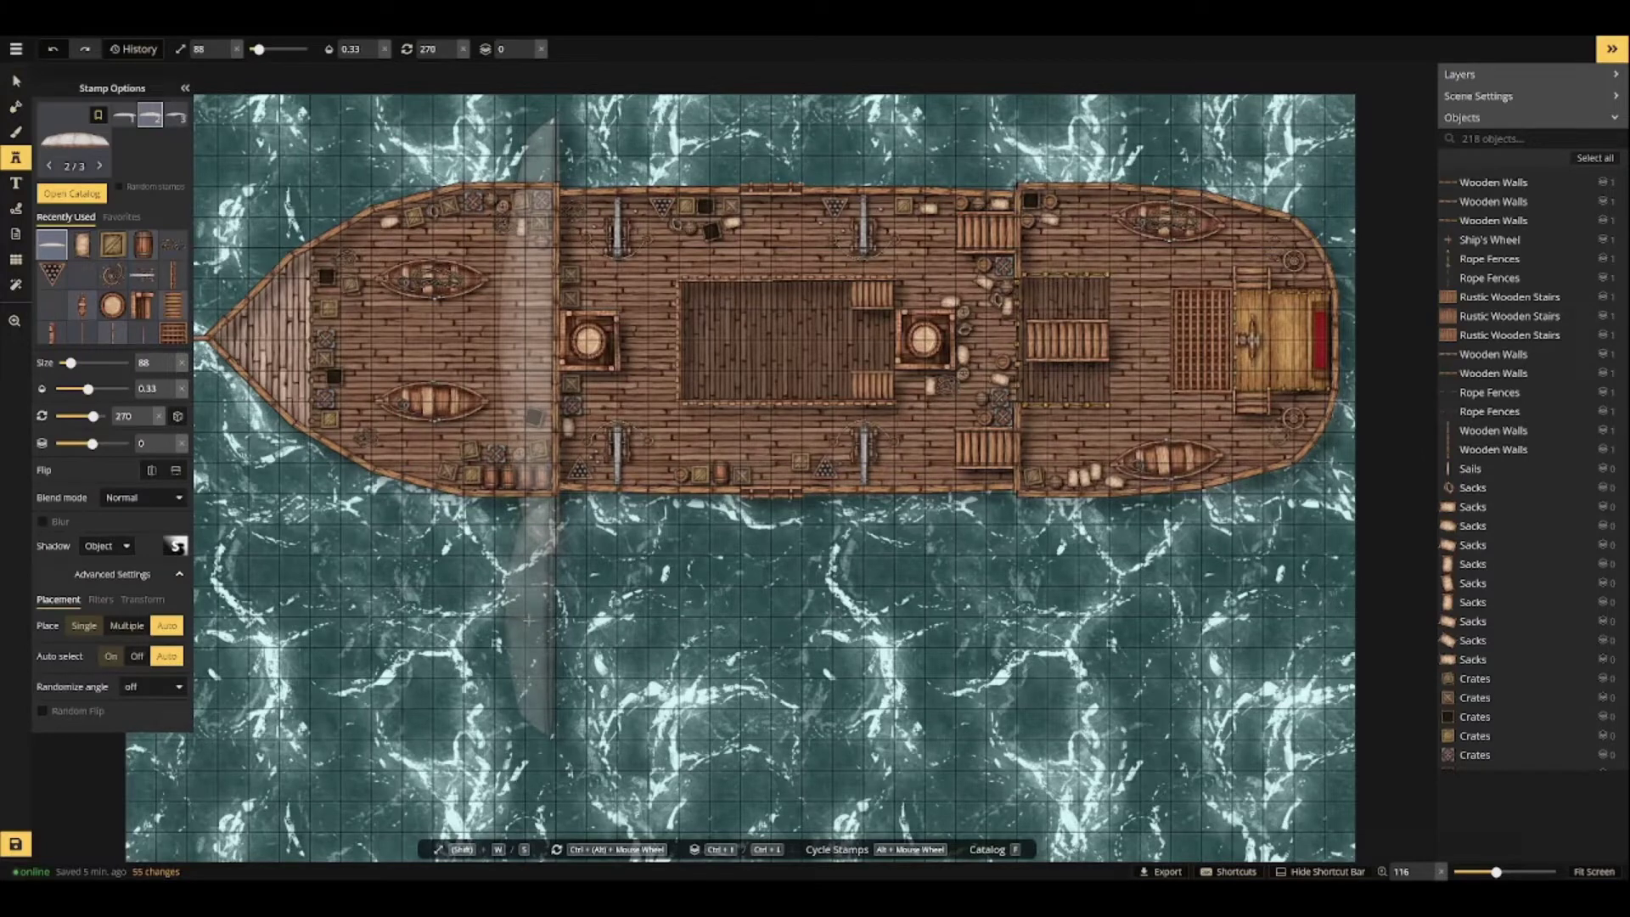
{"action": "key", "text": "Escape"}
Enlarge the foredeck sail to size 104 and move it slightly toward the ship's lower side.
{"action": "left_click", "coordinate": [538, 345]}
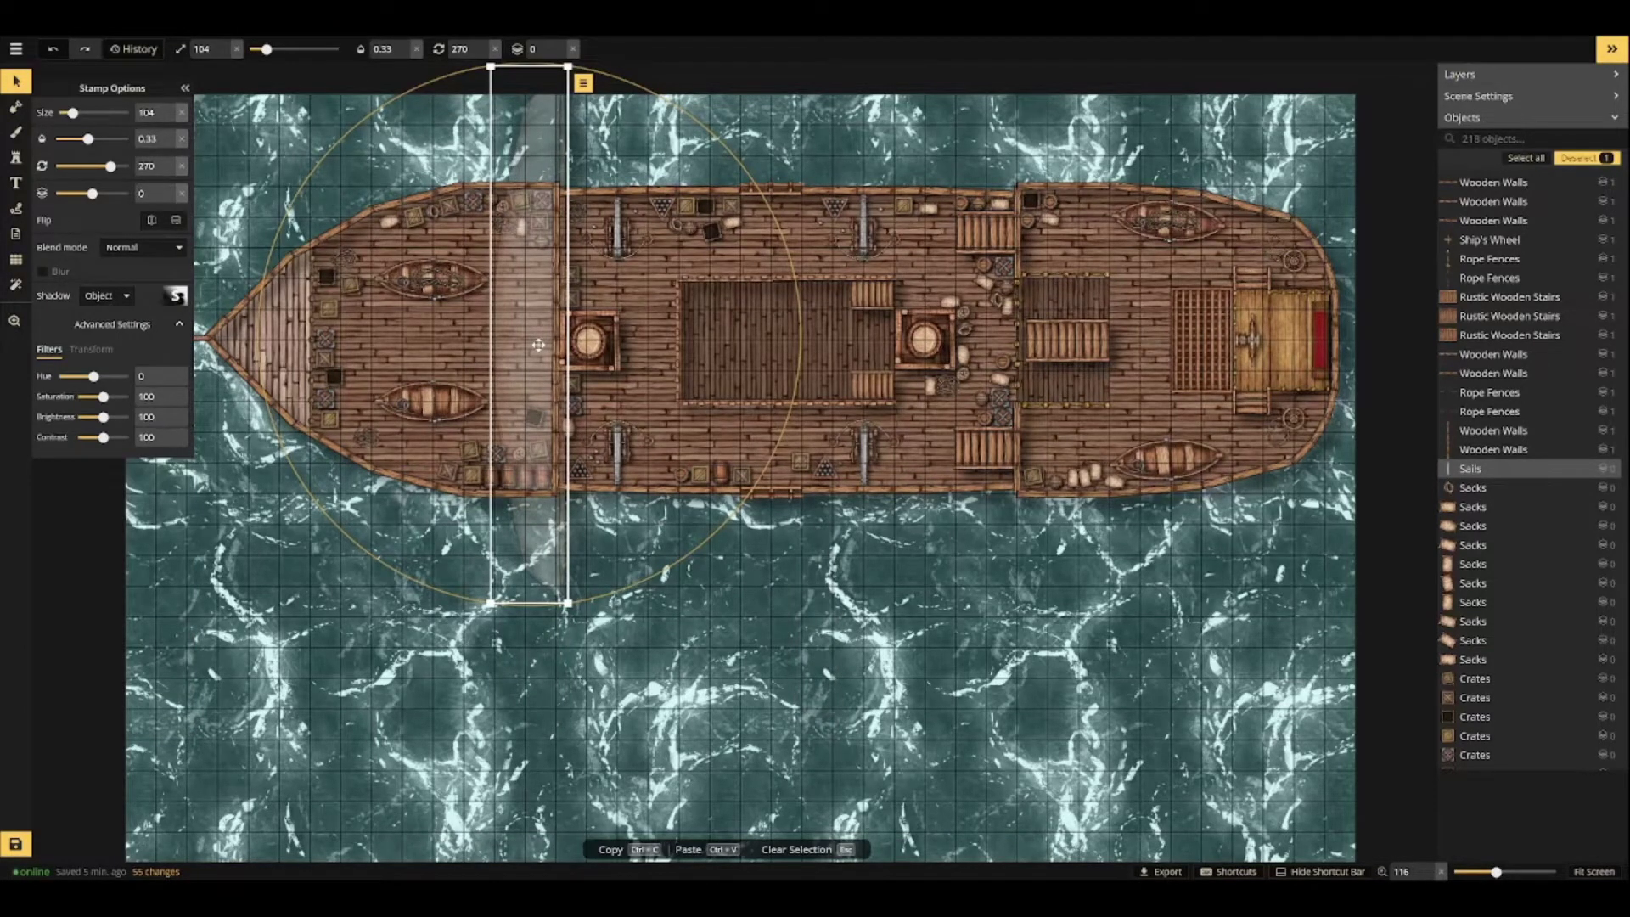
{"action": "left_click_drag", "start_coordinate": [539, 345], "coordinate": [528, 399]}
{"action": "key", "text": "Escape"}
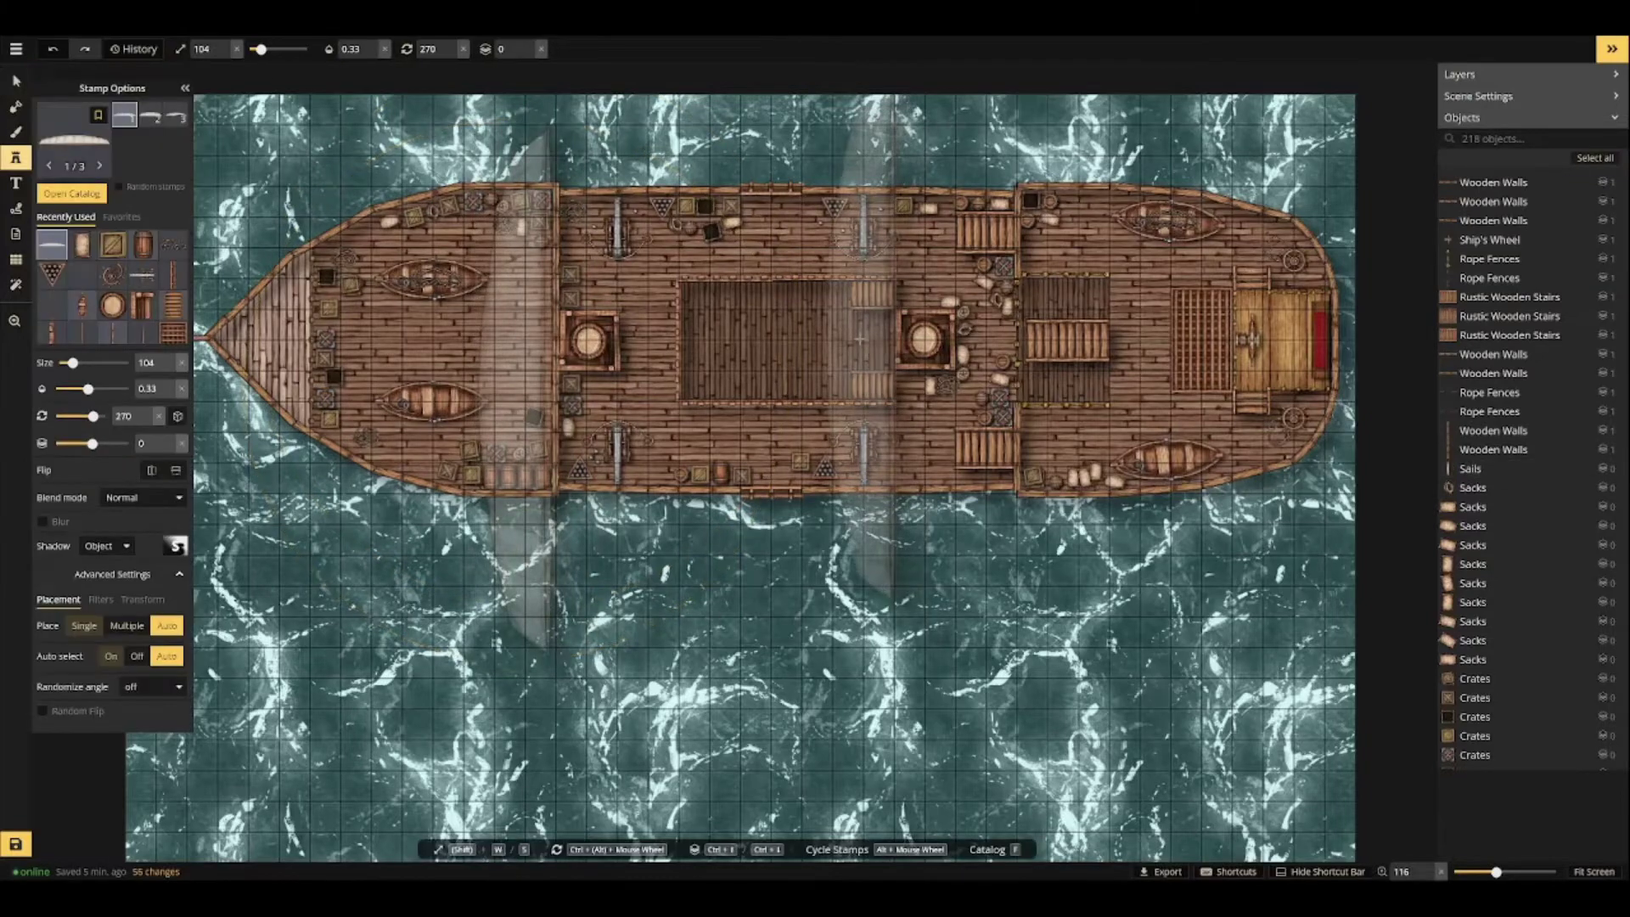
Place a sail across the ship near the aft mast at size 104, opacity 0.33 and rotation 270.
{"action": "left_click", "coordinate": [861, 338]}
{"action": "key", "text": "Escape"}
{"action": "scroll", "coordinate": [779, 658], "scroll_direction": "down", "scroll_amount": 3}
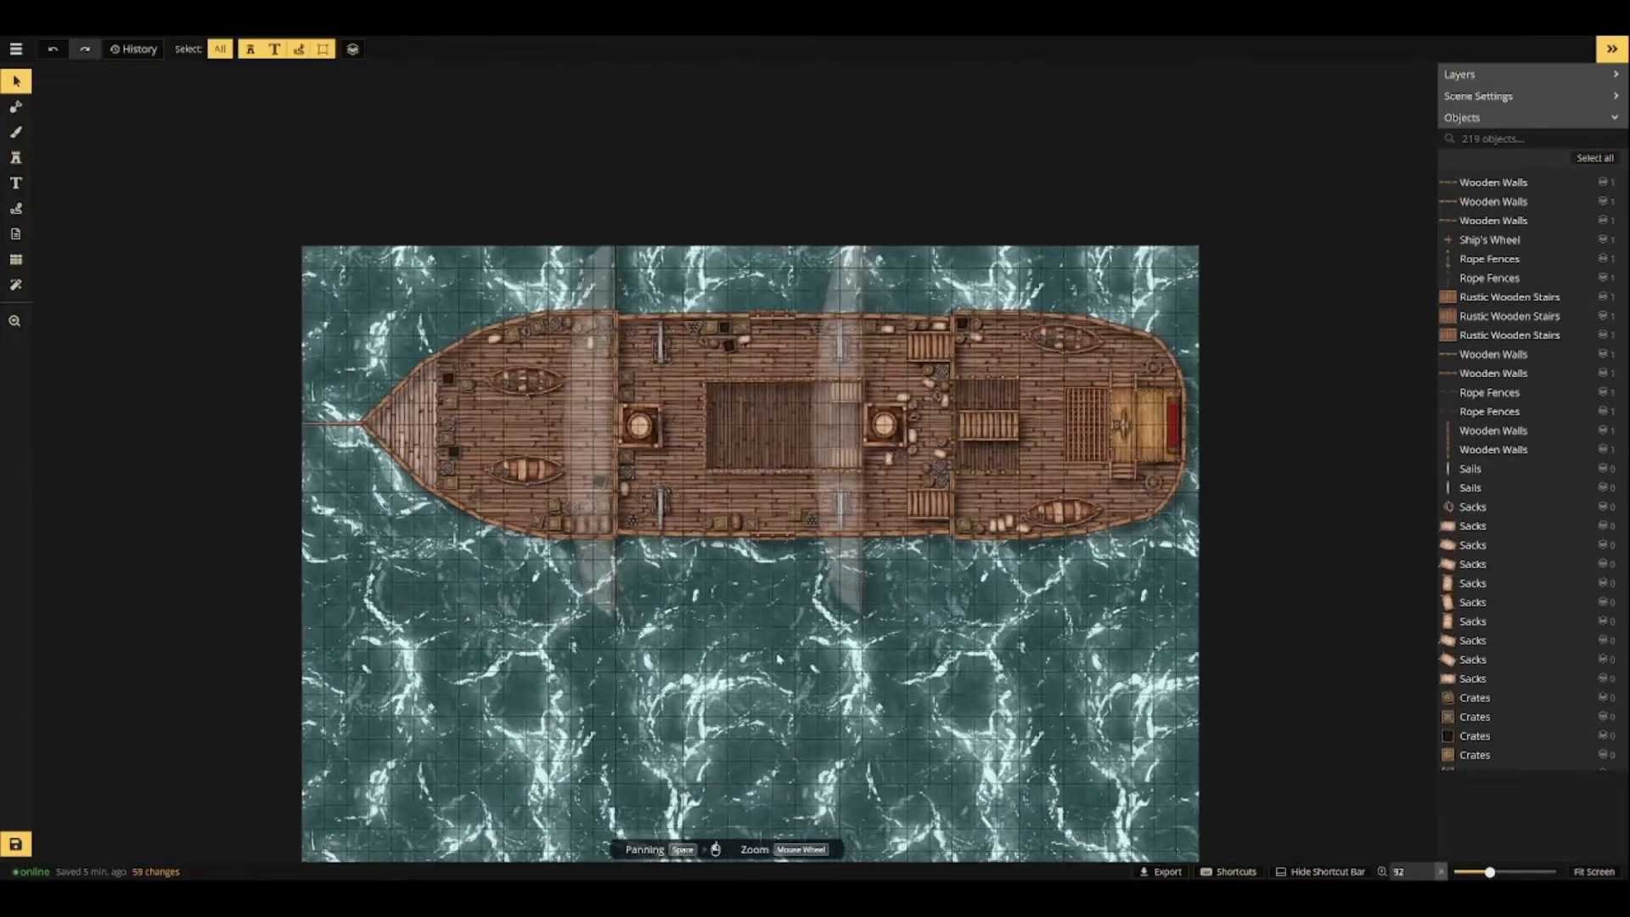
{"action": "scroll", "coordinate": [780, 658], "scroll_direction": "down", "scroll_amount": 2}
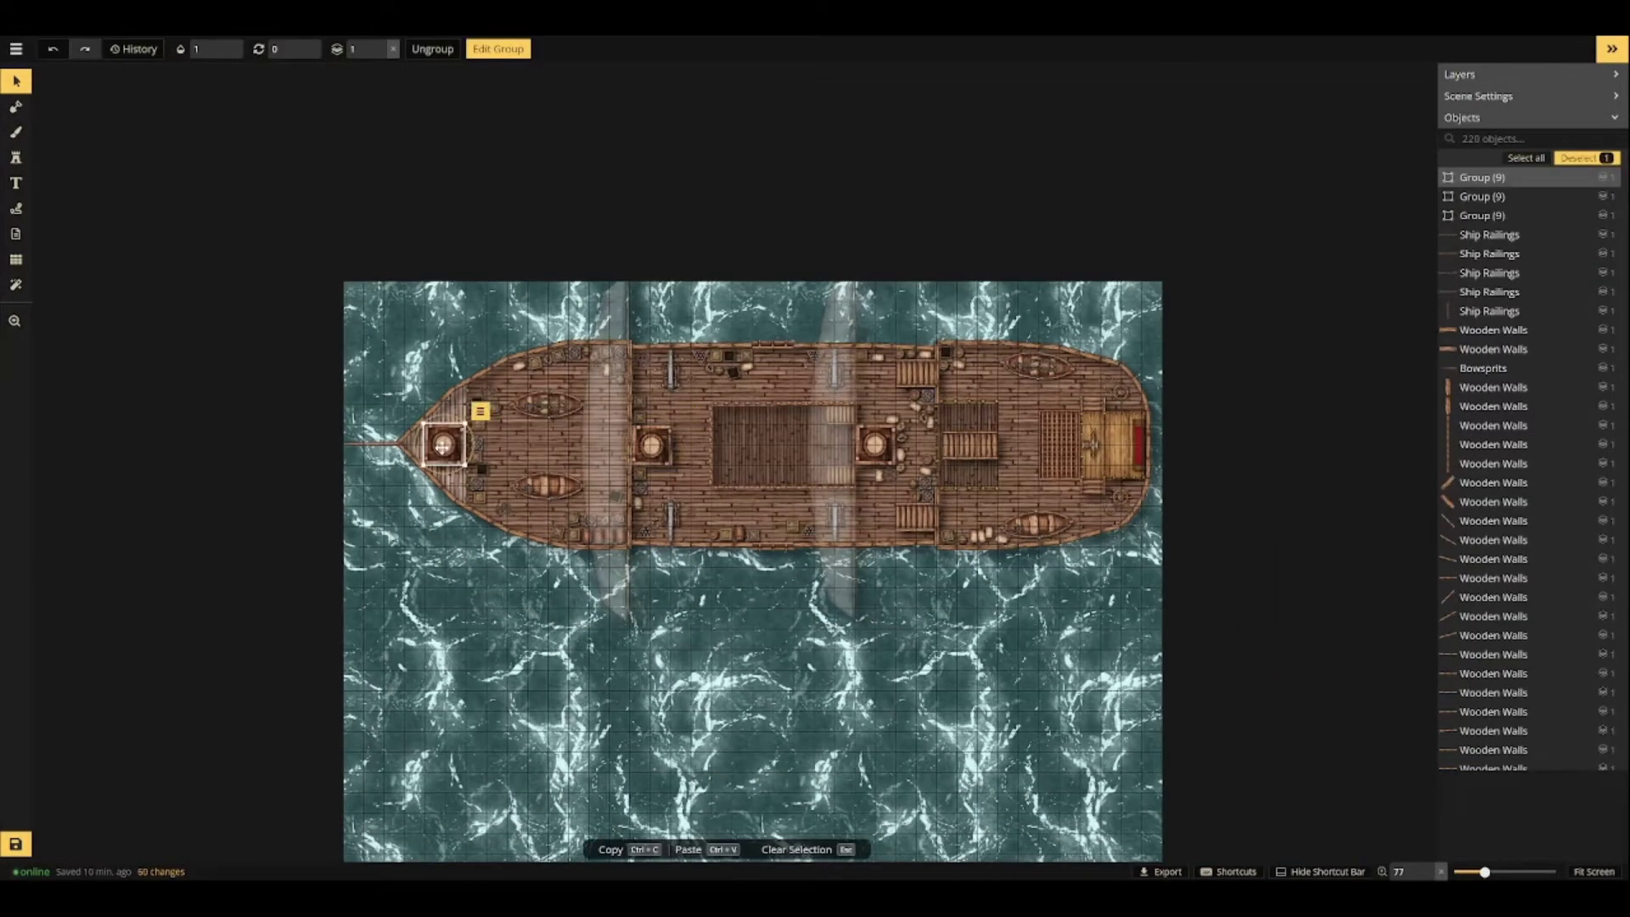
Place the third sail variant over the bowsprit, rotated to 180 on layer 1, at size 104 and opacity 0.33.
{"action": "scroll", "coordinate": [443, 443], "scroll_direction": "up", "scroll_amount": 3}
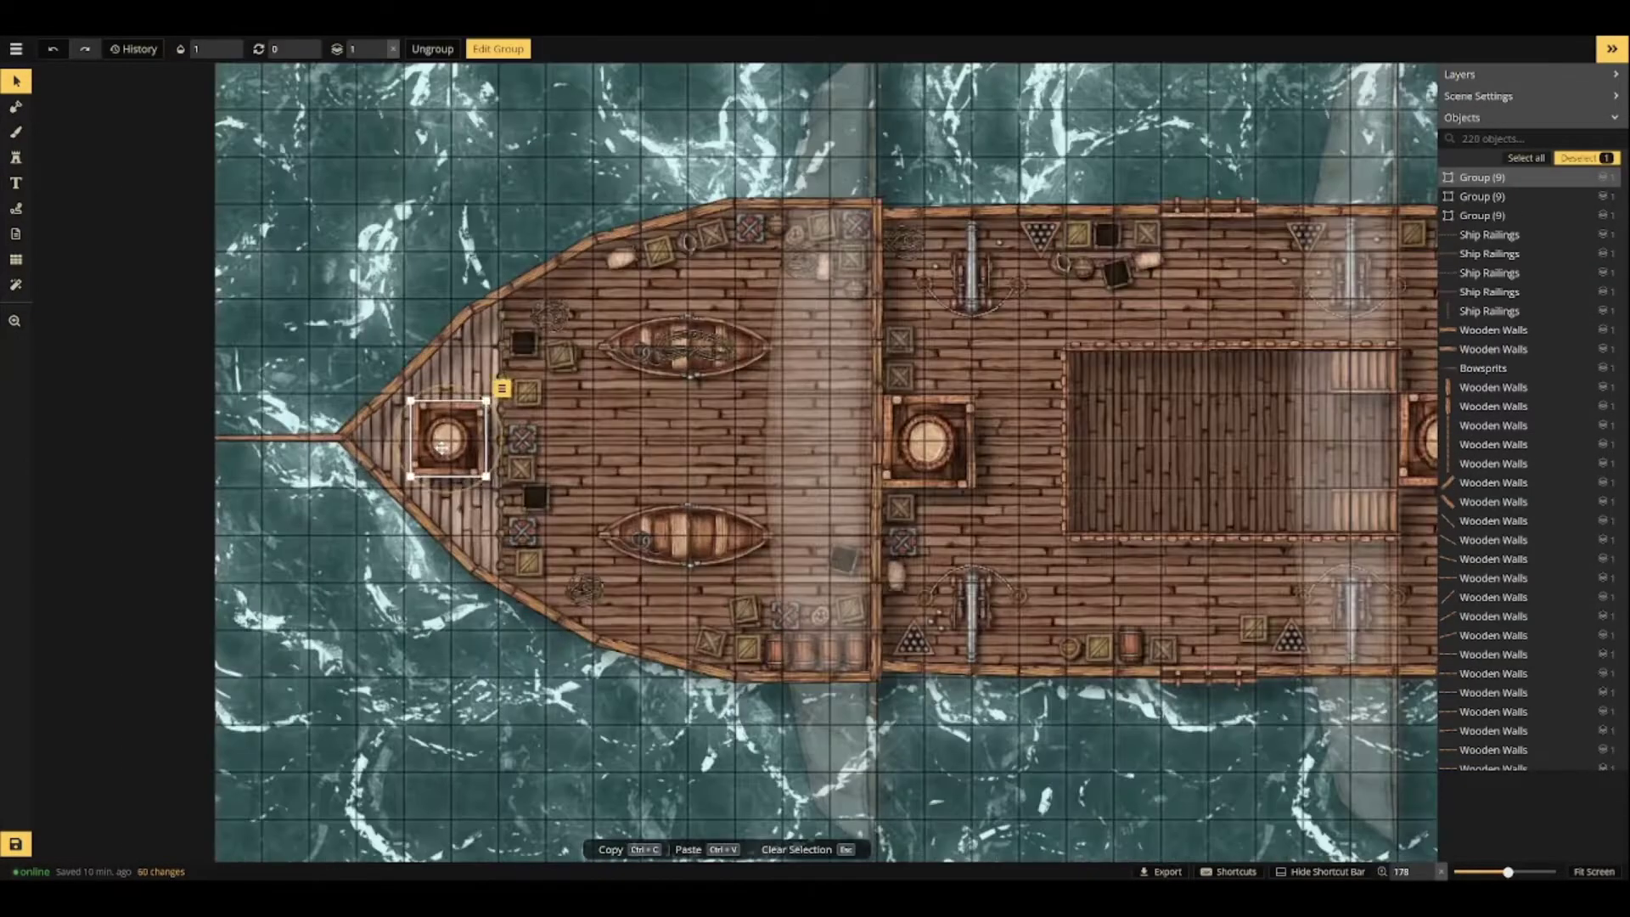
{"action": "scroll", "coordinate": [513, 446], "scroll_direction": "down", "scroll_amount": 4}
{"action": "left_click", "coordinate": [16, 159]}
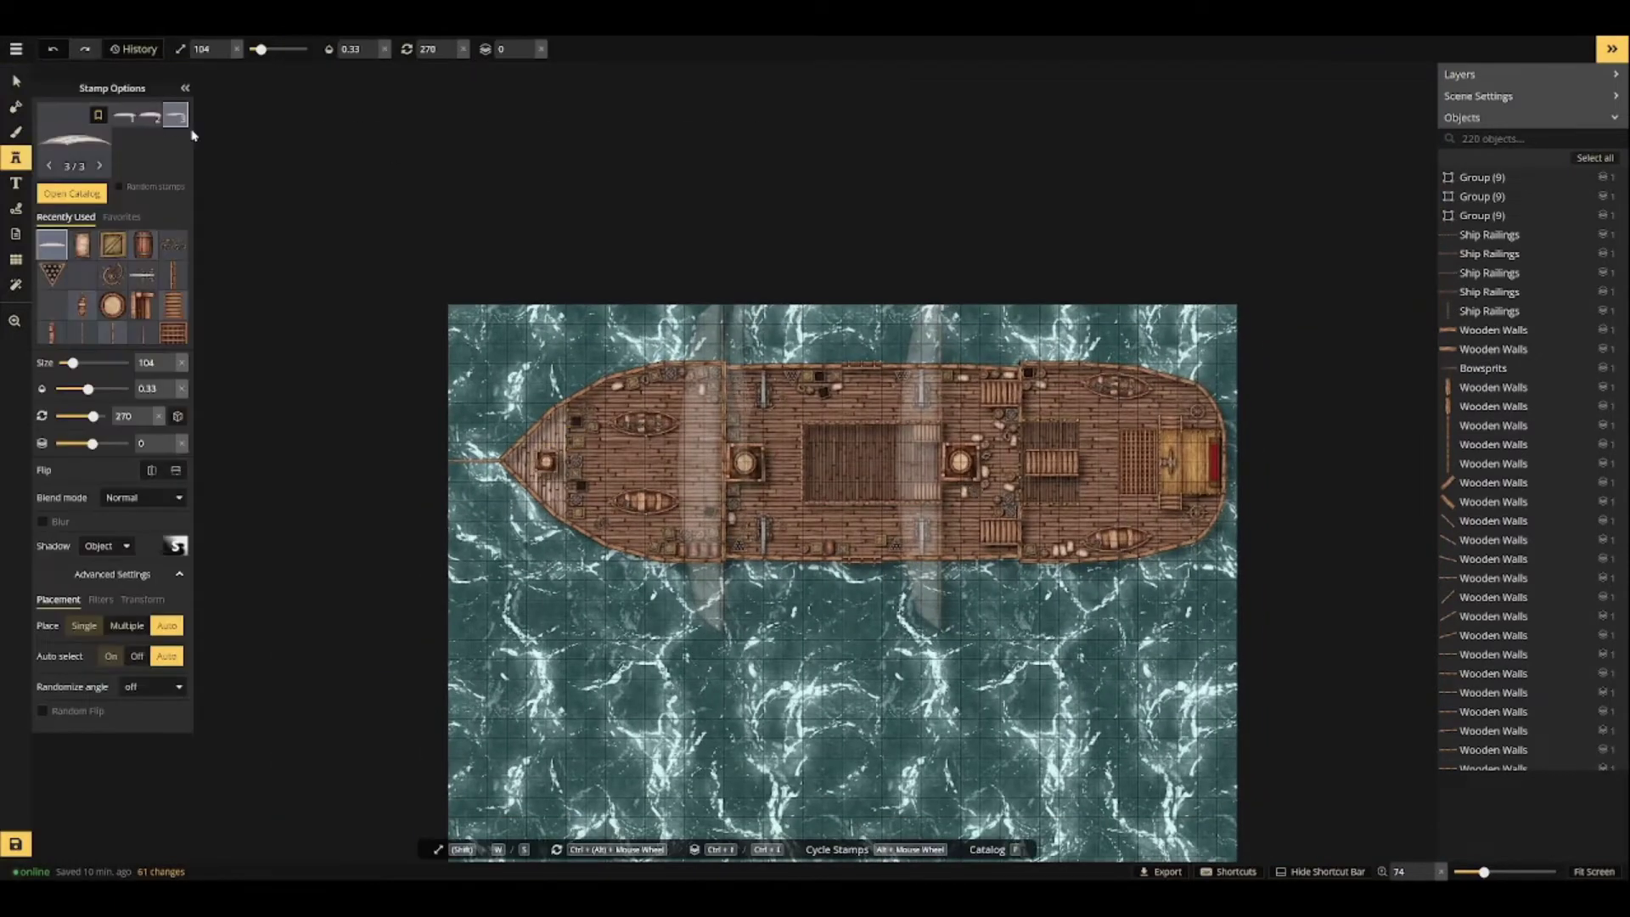
{"action": "scroll", "coordinate": [490, 451], "scroll_direction": "down", "scroll_amount": 2, "text": "ctrl"}
{"action": "scroll", "coordinate": [490, 462], "scroll_direction": "up", "scroll_amount": 5}
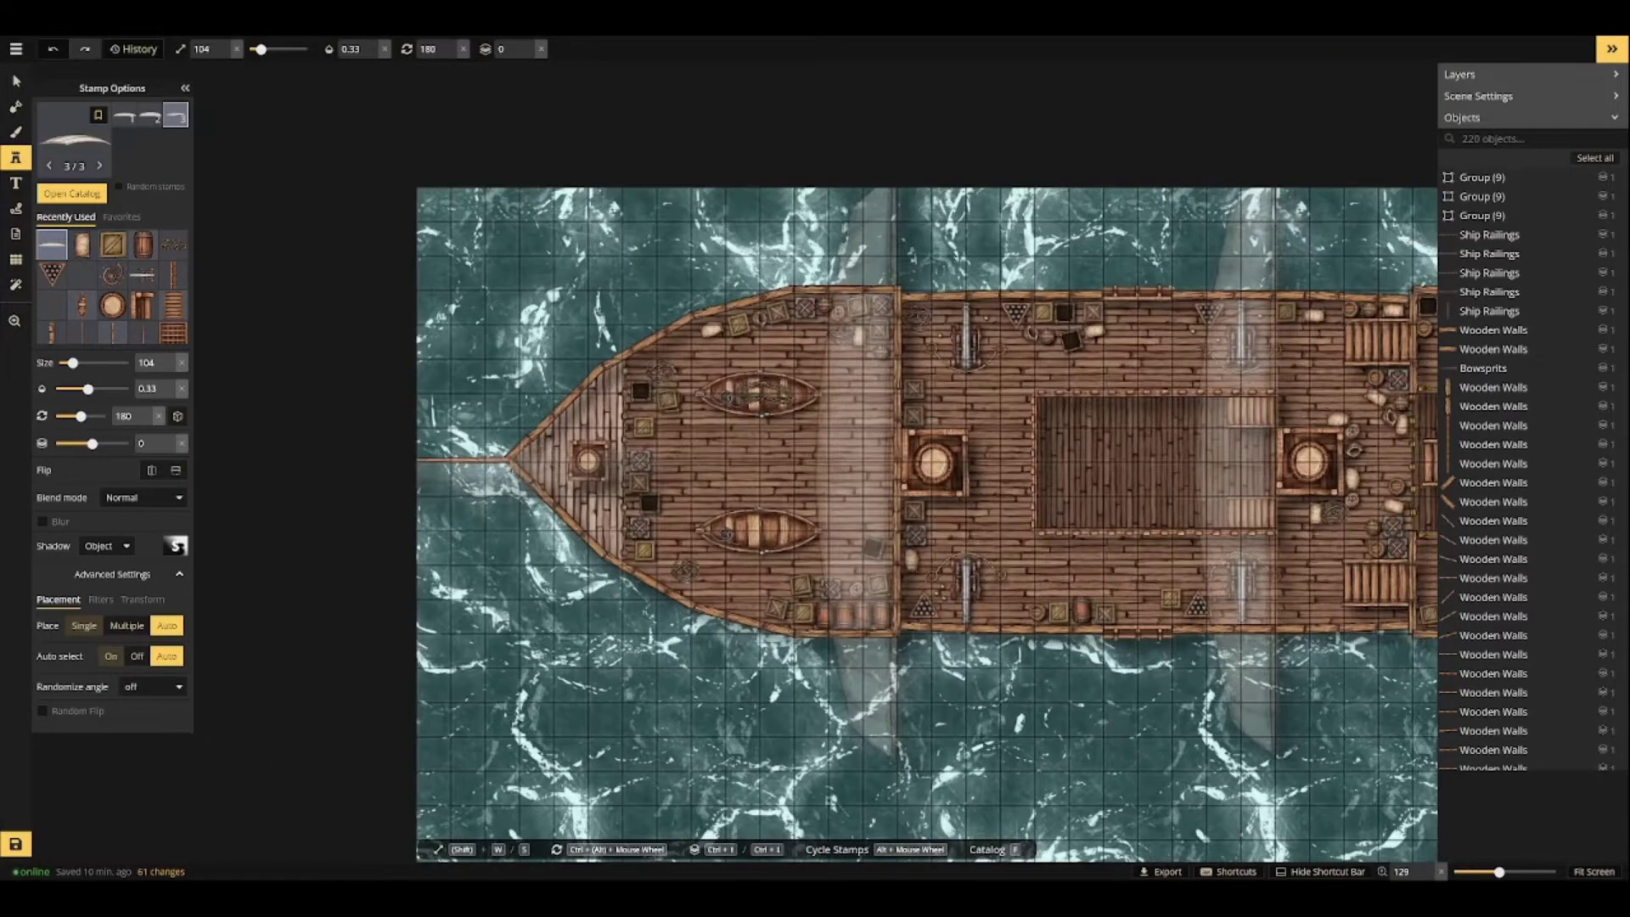
{"action": "left_click", "coordinate": [526, 465]}
{"action": "key", "text": "ctrl+Up"}
{"action": "left_click", "coordinate": [584, 355]}
{"action": "scroll", "coordinate": [584, 353], "scroll_direction": "down", "scroll_amount": 7}
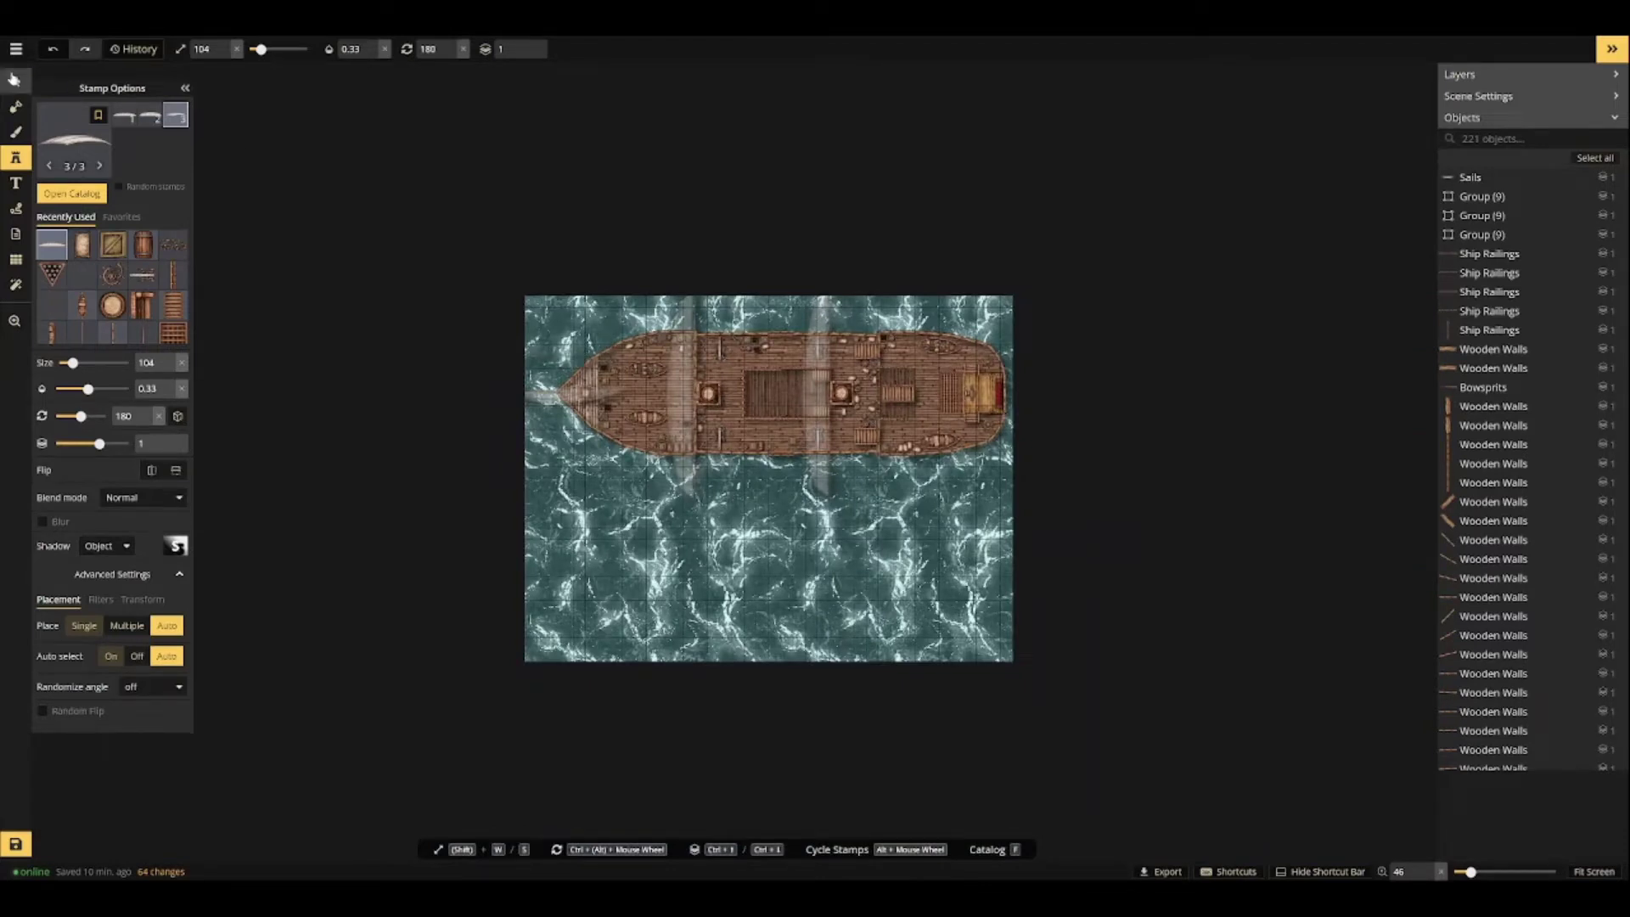
Duplicate the ship's wooden hull walls and move the copy onto the open water directly below the ship.
{"action": "left_click", "coordinate": [15, 80]}
{"action": "scroll", "coordinate": [857, 468], "scroll_direction": "up", "scroll_amount": 2}
{"action": "left_click", "coordinate": [667, 446]}
{"action": "left_click", "coordinate": [702, 430]}
{"action": "left_click", "coordinate": [885, 547]}
{"action": "key", "text": "ctrl+c"}
{"action": "key", "text": "ctrl+v"}
{"action": "key", "text": "ctrl+Down"}
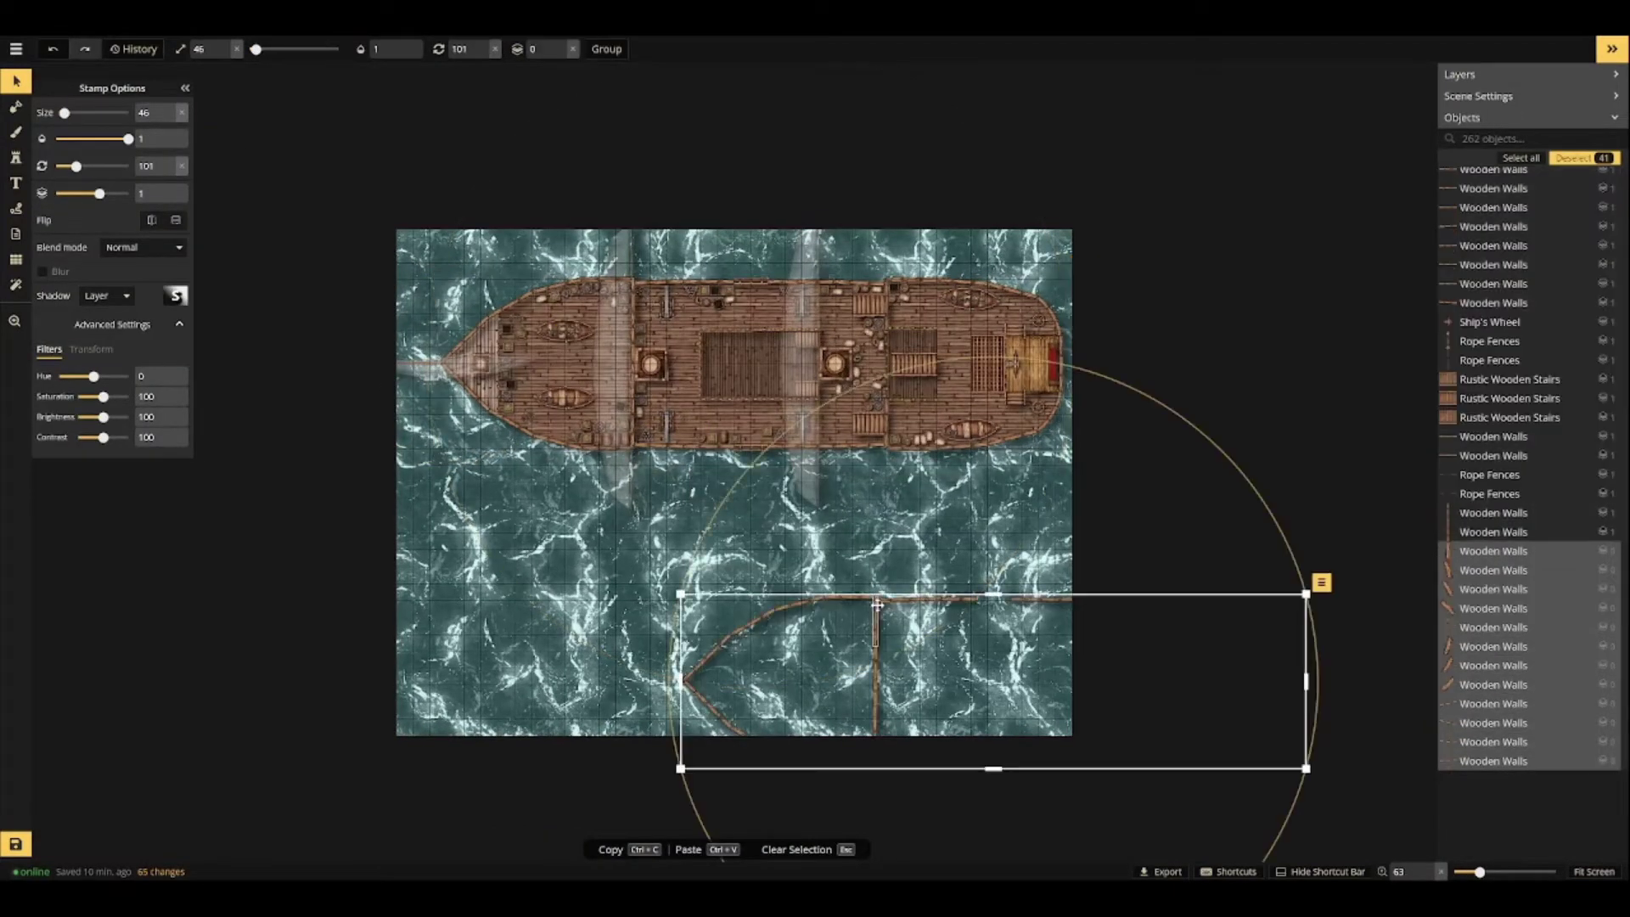
{"action": "left_click_drag", "start_coordinate": [877, 604], "coordinate": [625, 547]}
{"action": "scroll", "coordinate": [810, 594], "scroll_direction": "up", "scroll_amount": 5}
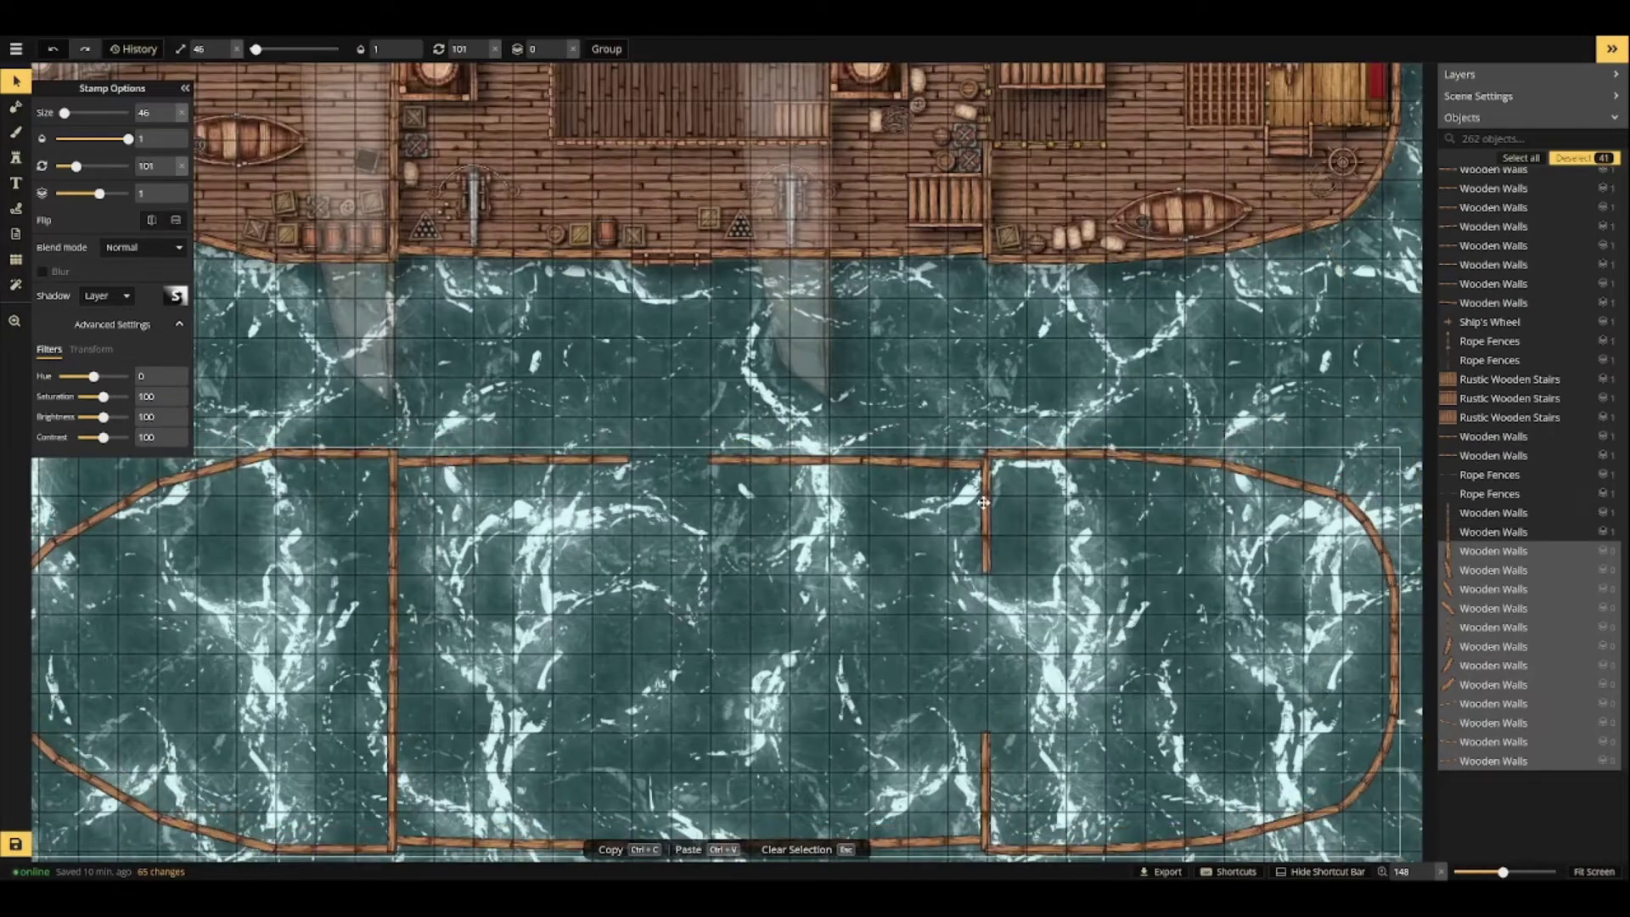
{"action": "key", "text": "Escape"}
{"action": "scroll", "coordinate": [745, 571], "scroll_direction": "down", "scroll_amount": 3}
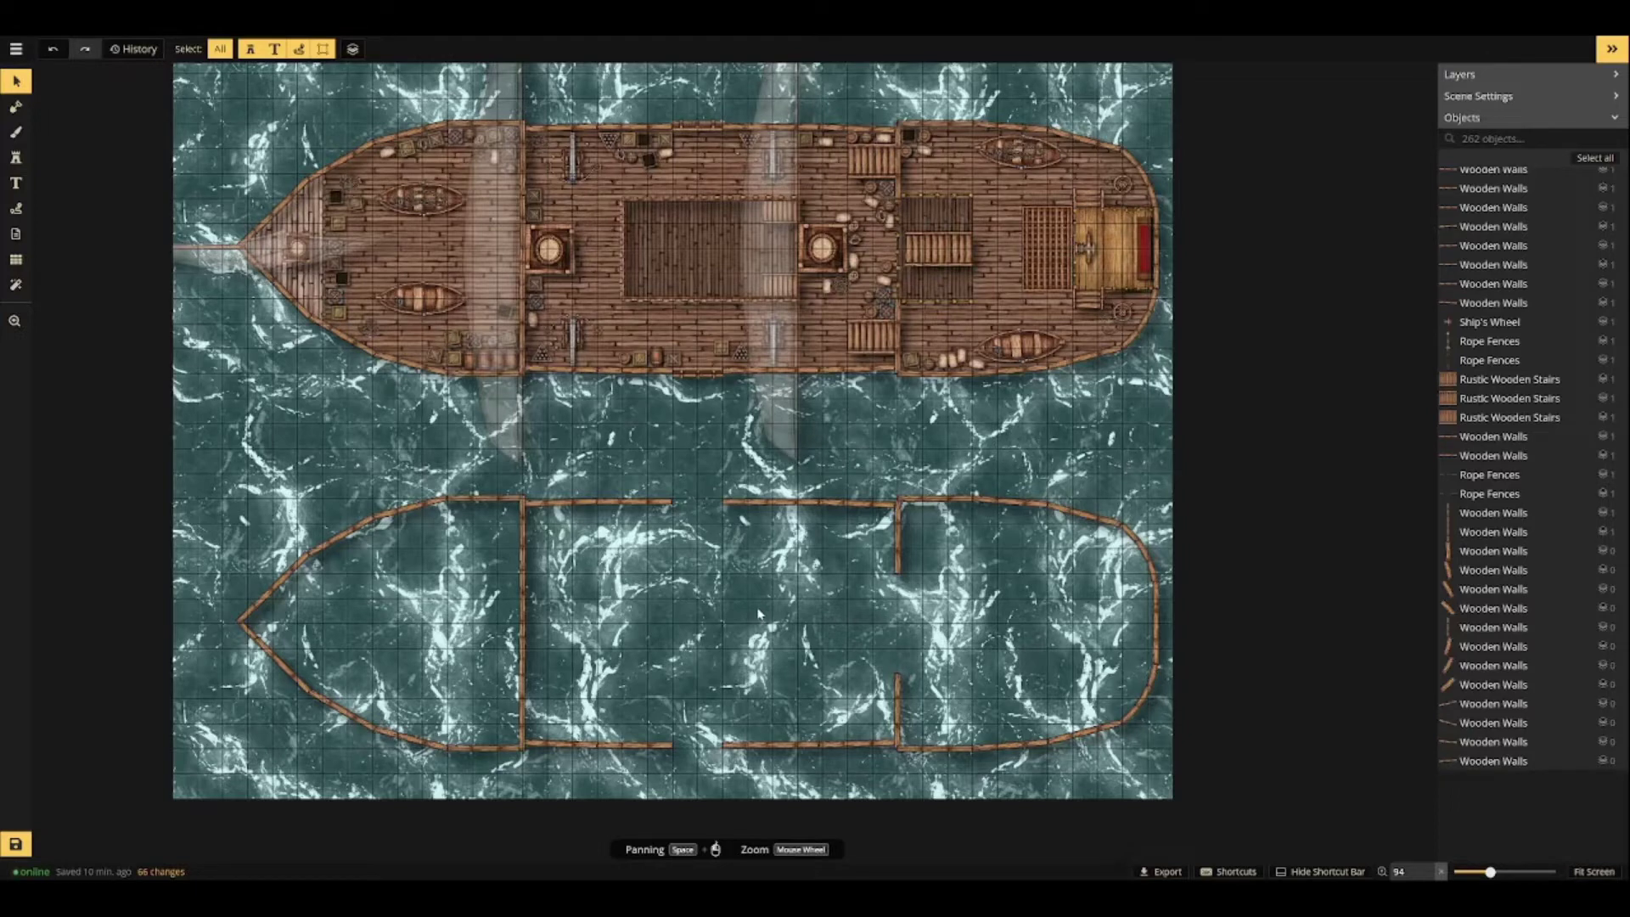
Delete the wooden cross walls inside the copied hull, two near the stern and one near the bow.
{"action": "left_click", "coordinate": [897, 538]}
{"action": "key", "text": "Delete"}
{"action": "left_click", "coordinate": [897, 710]}
{"action": "key", "text": "Delete"}
{"action": "left_click", "coordinate": [522, 619]}
{"action": "key", "text": "Delete"}
Straighten the offset wall segments on the copied hull's upper side to 90 and align them with the hull edge.
{"action": "scroll", "coordinate": [553, 559], "scroll_direction": "up", "scroll_amount": 1}
{"action": "left_click", "coordinate": [560, 496]}
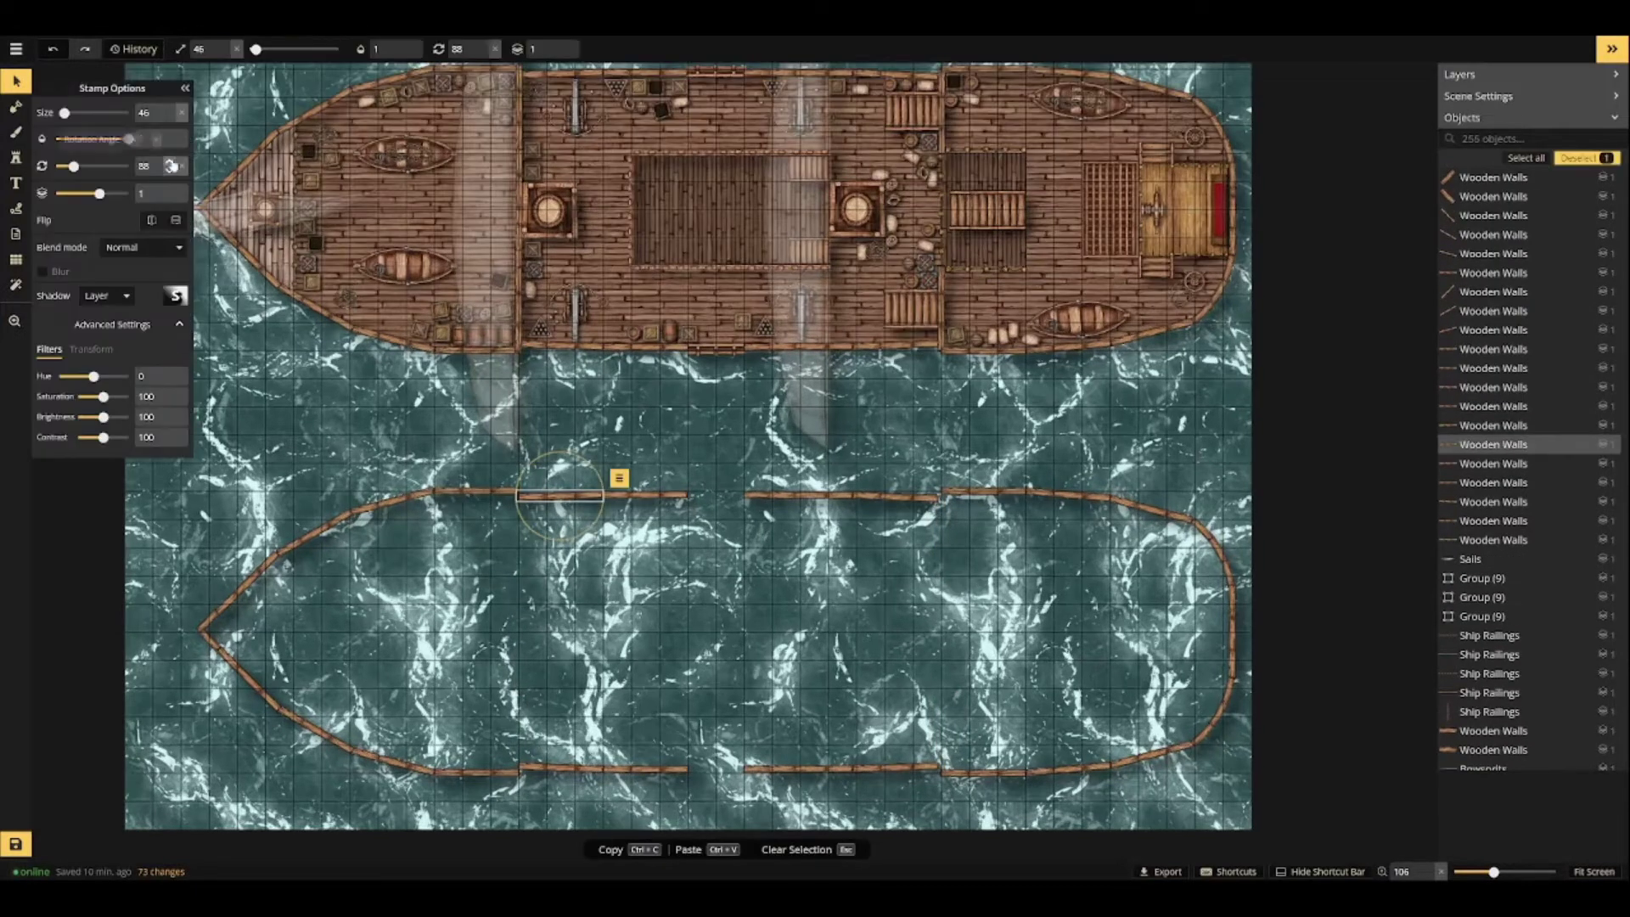
{"action": "scroll", "coordinate": [560, 510], "scroll_direction": "up", "scroll_amount": 5}
{"action": "left_click", "coordinate": [722, 480]}
{"action": "left_click", "coordinate": [1102, 490]}
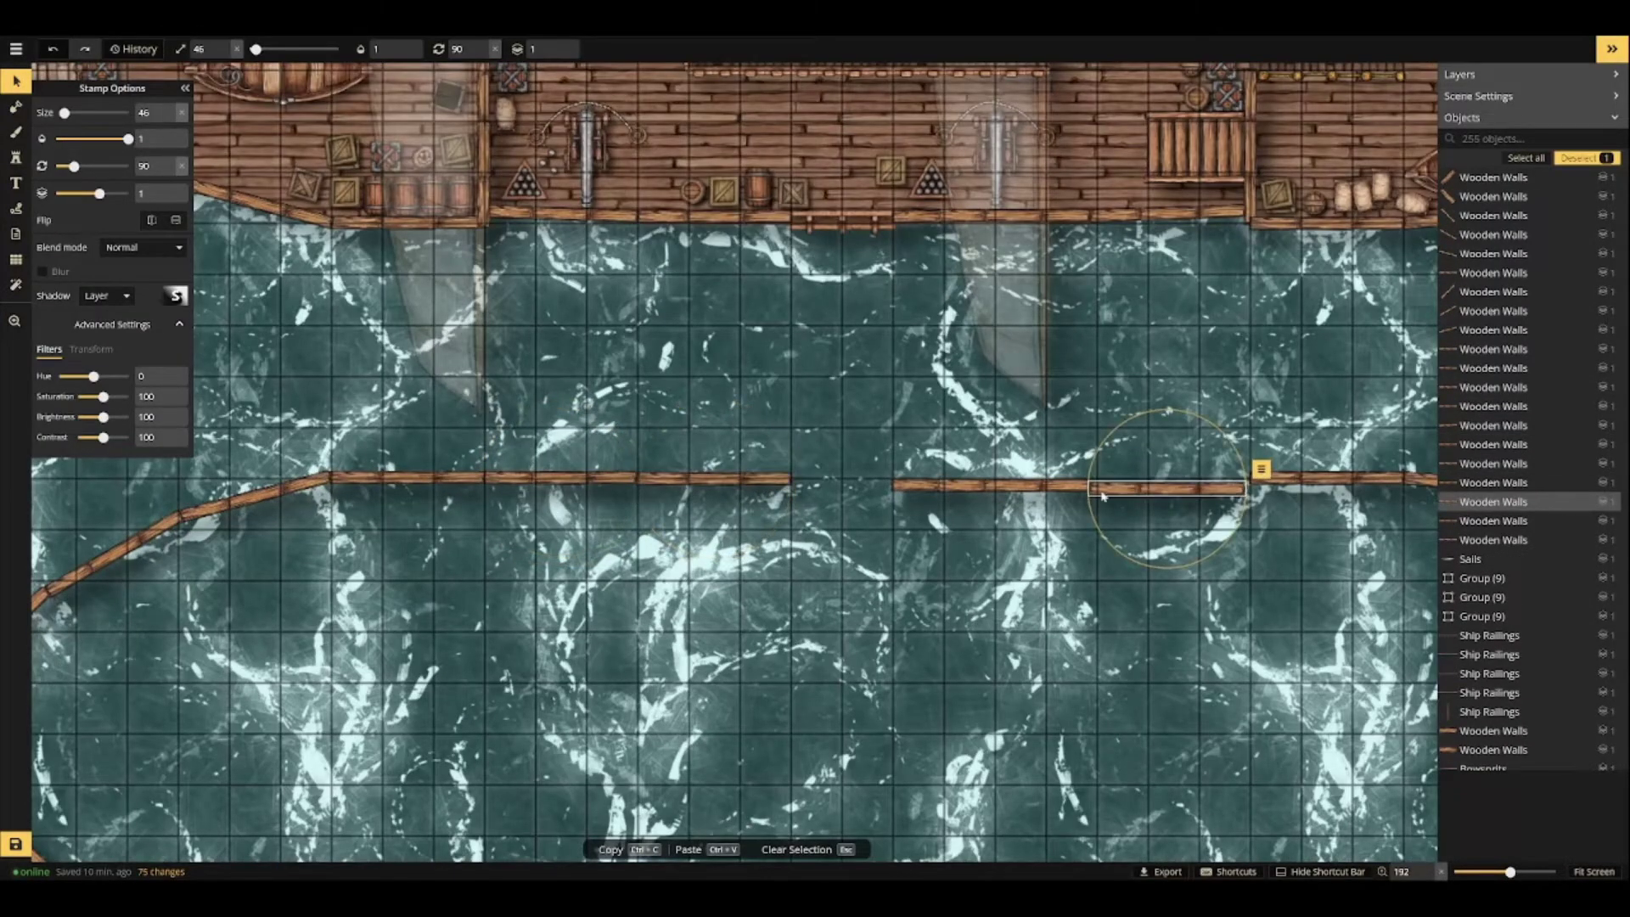
{"action": "left_click_drag", "start_coordinate": [1102, 496], "coordinate": [1084, 478]}
Delete the short wall piece on the copied hull's upper side and fill the gap with a size 46 wooden wall at 90.
{"action": "left_click", "coordinate": [927, 485]}
{"action": "key", "text": "Delete"}
{"action": "key", "text": "d"}
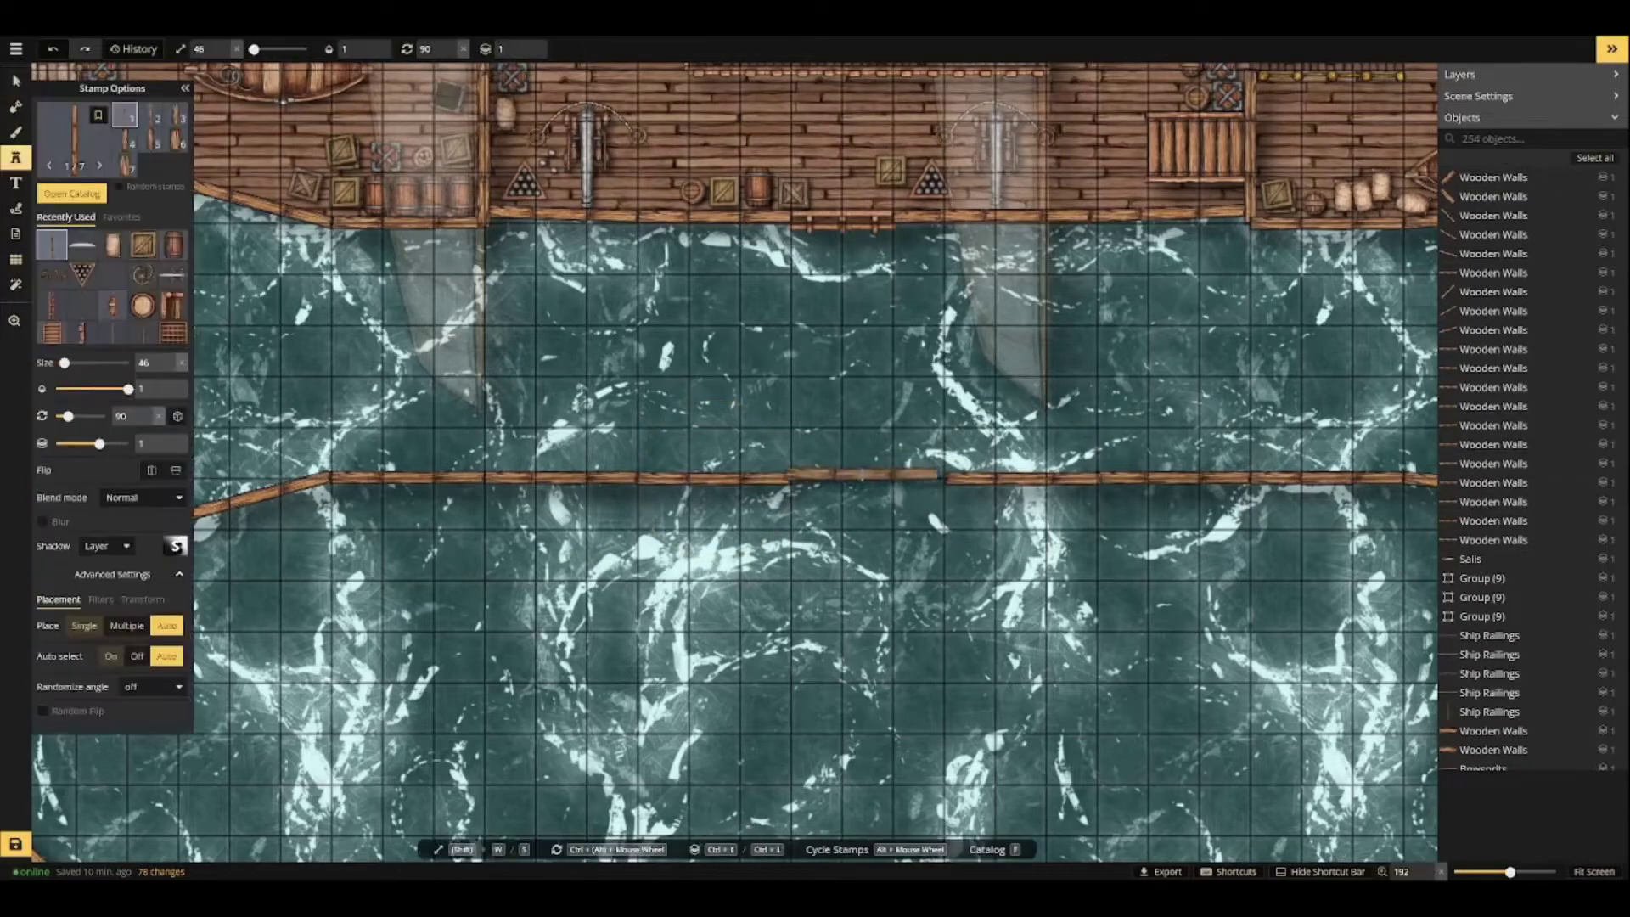
{"action": "left_click", "coordinate": [867, 478]}
{"action": "scroll", "coordinate": [891, 560], "scroll_direction": "up", "scroll_amount": 6}
{"action": "left_click_drag", "start_coordinate": [817, 399], "coordinate": [817, 404]}
{"action": "scroll", "coordinate": [869, 586], "scroll_direction": "down", "scroll_amount": 12}
Straighten the bow-side segments of the copied hull's lower wall and align them with the hull edge.
{"action": "scroll", "coordinate": [863, 764], "scroll_direction": "up", "scroll_amount": 6}
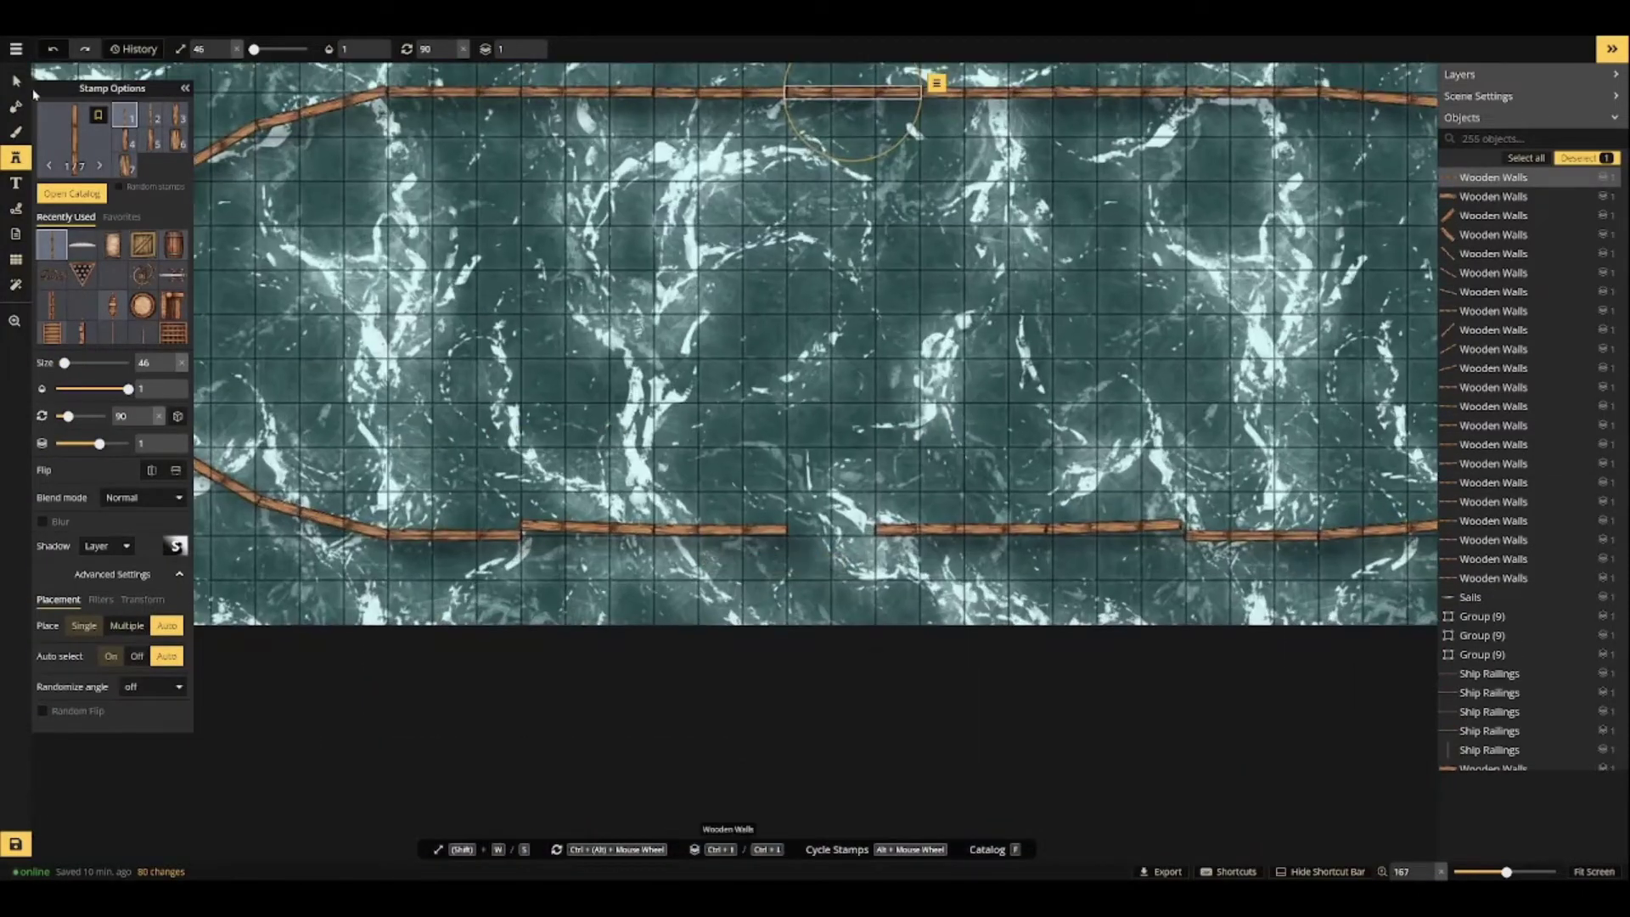
{"action": "key", "text": "a"}
{"action": "scroll", "coordinate": [416, 442], "scroll_direction": "up", "scroll_amount": 2}
{"action": "left_click", "coordinate": [637, 555]}
{"action": "double_click", "coordinate": [169, 170]}
{"action": "scroll", "coordinate": [796, 538], "scroll_direction": "up", "scroll_amount": 4}
{"action": "left_click_drag", "start_coordinate": [565, 561], "coordinate": [565, 574]}
{"action": "left_click_drag", "start_coordinate": [782, 567], "coordinate": [782, 575]}
Set the stern-side segments of the copied hull's lower wall to 90 and line them up with the hull edge.
{"action": "left_click_drag", "start_coordinate": [1073, 540], "coordinate": [720, 523]}
{"action": "left_click", "coordinate": [1163, 543]}
{"action": "double_click", "coordinate": [172, 163]}
{"action": "left_click_drag", "start_coordinate": [1169, 545], "coordinate": [1181, 558]}
{"action": "left_click_drag", "start_coordinate": [926, 548], "coordinate": [941, 556]}
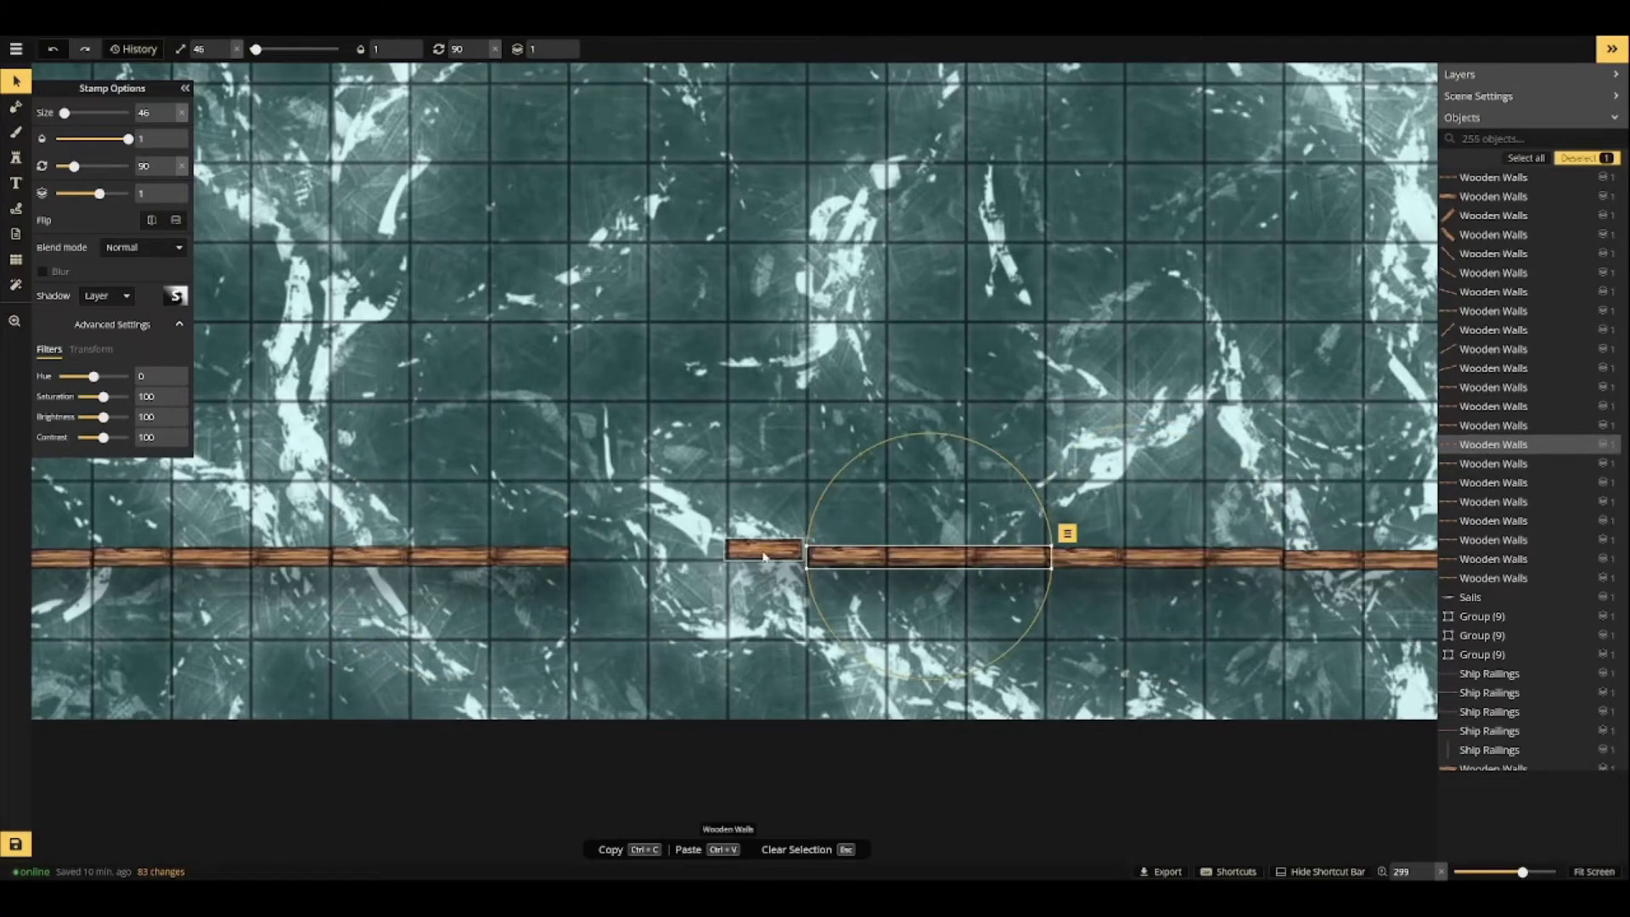
Delete the short piece in the copied hull's lower wall and close the gap with a size 46 wooden wall.
{"action": "left_click", "coordinate": [774, 551]}
{"action": "key", "text": "Delete"}
{"action": "key", "text": "s"}
{"action": "left_click", "coordinate": [151, 116]}
{"action": "left_click", "coordinate": [689, 557]}
{"action": "scroll", "coordinate": [670, 484], "scroll_direction": "down", "scroll_amount": 9}
{"action": "scroll", "coordinate": [660, 433], "scroll_direction": "up", "scroll_amount": 1}
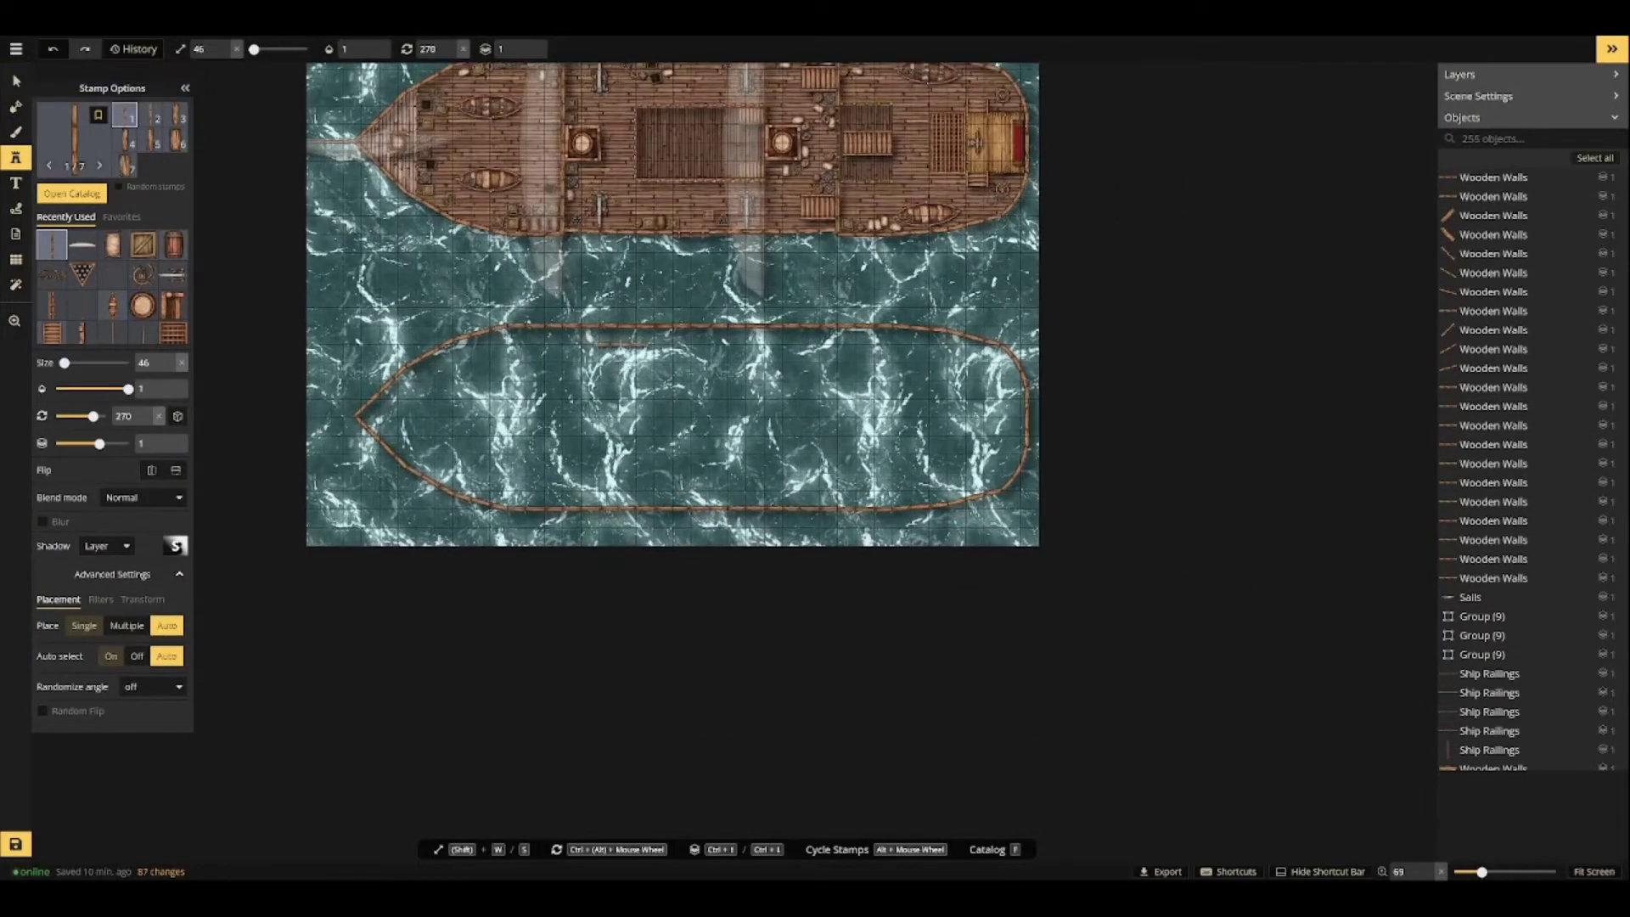
Paint dark wood planks across the copied hull's interior on the background layer with a size 45 grid brush.
{"action": "key", "text": "b"}
{"action": "left_click", "coordinate": [170, 257]}
{"action": "scroll", "coordinate": [526, 397], "scroll_direction": "up", "scroll_amount": 2}
{"action": "left_click", "coordinate": [98, 361]}
{"action": "left_click", "coordinate": [95, 387]}
{"action": "mouse_move", "coordinate": [463, 418]}
{"action": "left_mouse_down"}
{"action": "mouse_move", "coordinate": [639, 347]}
{"action": "mouse_move", "coordinate": [935, 425]}
{"action": "mouse_move", "coordinate": [603, 488]}
{"action": "mouse_move", "coordinate": [840, 387]}
{"action": "mouse_move", "coordinate": [458, 467]}
{"action": "mouse_move", "coordinate": [443, 388]}
{"action": "mouse_move", "coordinate": [498, 431]}
{"action": "mouse_move", "coordinate": [989, 344]}
{"action": "mouse_move", "coordinate": [1074, 399]}
{"action": "mouse_move", "coordinate": [1067, 446]}
{"action": "mouse_move", "coordinate": [1063, 388]}
{"action": "mouse_move", "coordinate": [1061, 476]}
{"action": "mouse_move", "coordinate": [997, 450]}
{"action": "left_mouse_up"}
{"action": "scroll", "coordinate": [1019, 424], "scroll_direction": "up", "scroll_amount": 10}
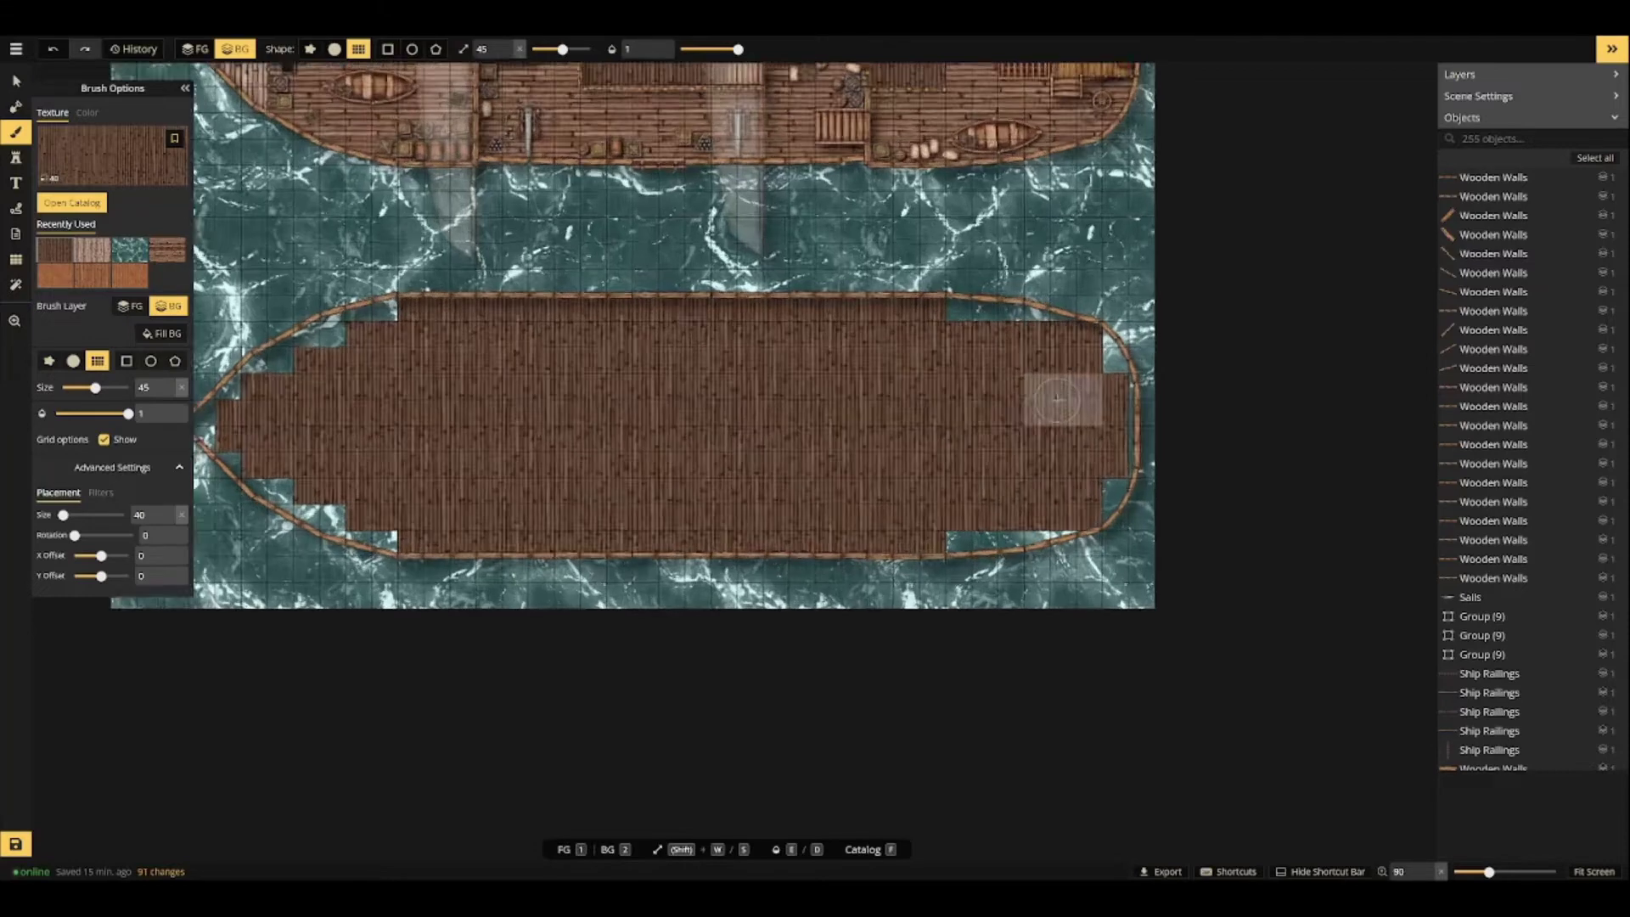
Fill the unpainted stern corners of the lower deck with planks using a round brush at size 45.
{"action": "left_click", "coordinate": [73, 361]}
{"action": "mouse_move", "coordinate": [874, 250]}
{"action": "left_mouse_down"}
{"action": "mouse_move", "coordinate": [938, 255]}
{"action": "mouse_move", "coordinate": [1148, 334]}
{"action": "mouse_move", "coordinate": [1167, 607]}
{"action": "left_mouse_up"}
{"action": "left_click_drag", "start_coordinate": [858, 648], "coordinate": [1033, 626]}
{"action": "left_click_drag", "start_coordinate": [1034, 626], "coordinate": [1061, 628]}
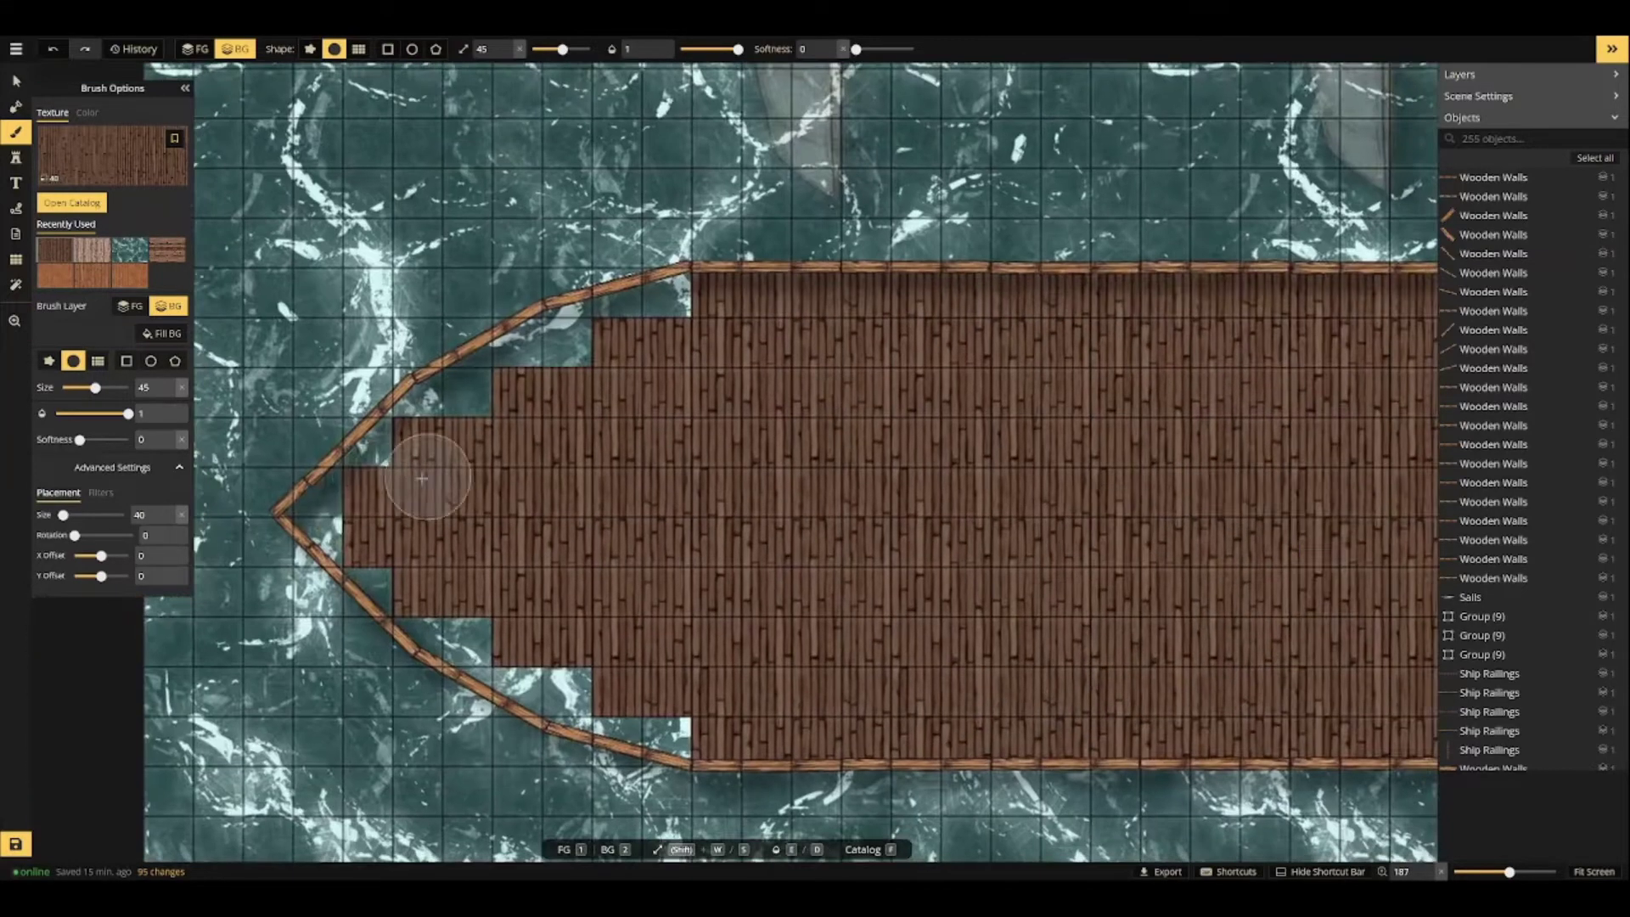
Fill the unpainted edges and tip of the lower deck's bow with planks, reducing the round brush to size 28.
{"action": "mouse_move", "coordinate": [422, 478]}
{"action": "left_mouse_down"}
{"action": "mouse_move", "coordinate": [441, 418]}
{"action": "mouse_move", "coordinate": [606, 333]}
{"action": "mouse_move", "coordinate": [695, 311]}
{"action": "mouse_move", "coordinate": [391, 561]}
{"action": "mouse_move", "coordinate": [492, 644]}
{"action": "mouse_move", "coordinate": [675, 717]}
{"action": "left_mouse_up"}
{"action": "key", "text": "s"}
{"action": "scroll", "coordinate": [304, 511], "scroll_direction": "up", "scroll_amount": 3}
{"action": "left_click_drag", "start_coordinate": [302, 513], "coordinate": [317, 514]}
{"action": "scroll", "coordinate": [637, 581], "scroll_direction": "down", "scroll_amount": 10}
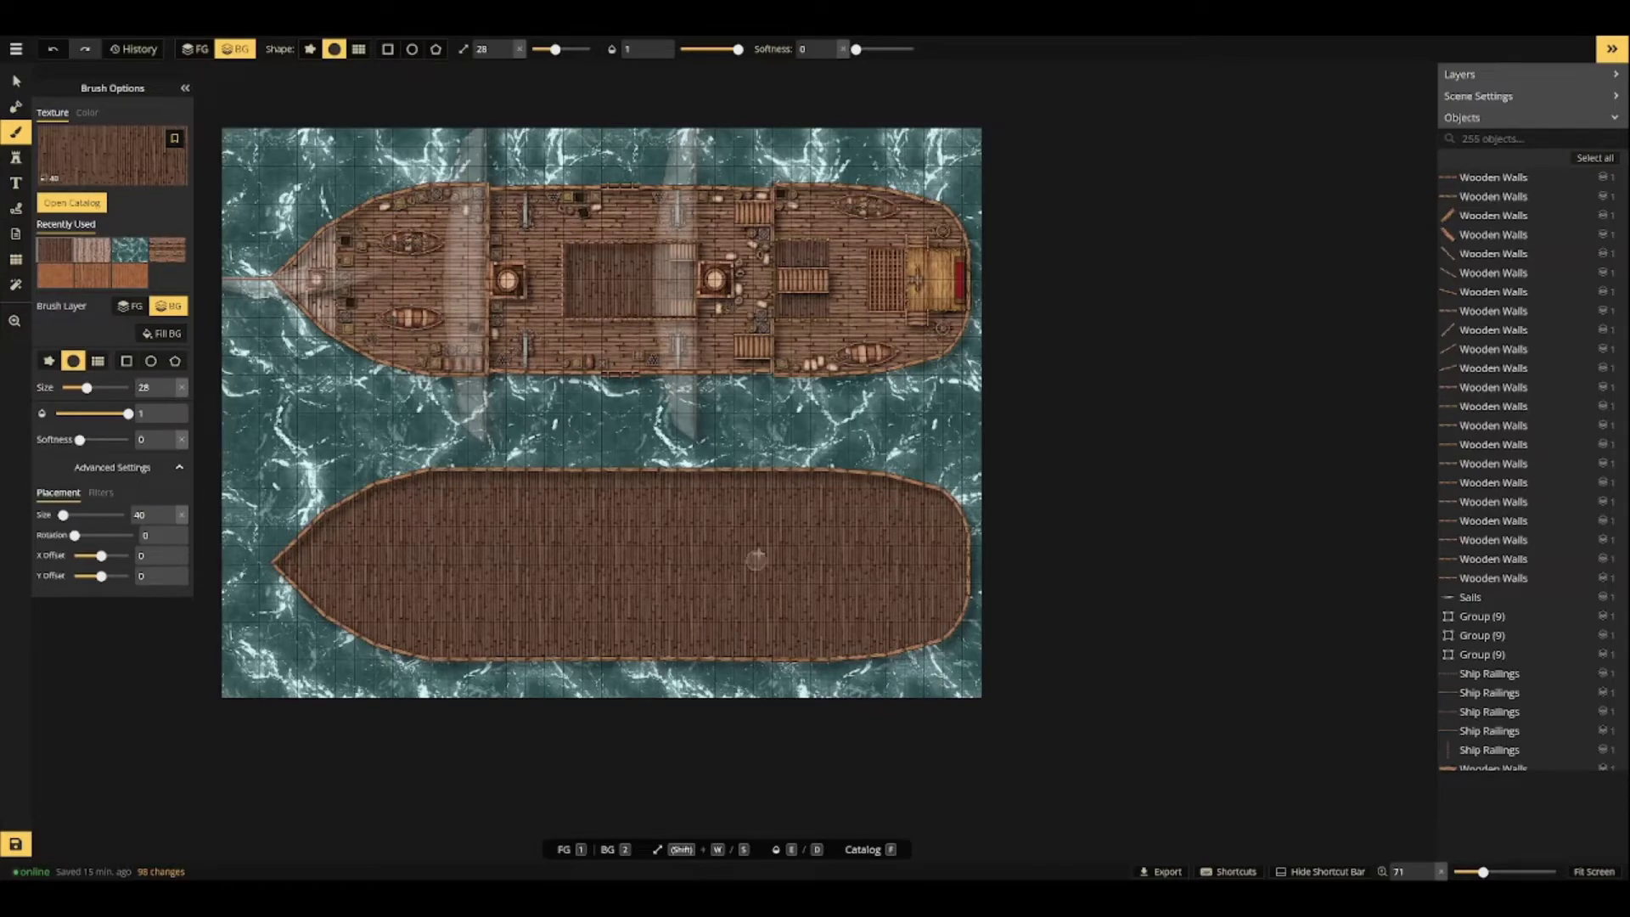
{"action": "left_click", "coordinate": [17, 80]}
{"action": "left_click", "coordinate": [508, 280]}
{"action": "left_click", "coordinate": [715, 280]}
{"action": "left_click", "coordinate": [803, 281]}
{"action": "left_click", "coordinate": [682, 306]}
{"action": "left_click", "coordinate": [679, 285]}
{"action": "key", "text": "ctrl+z"}
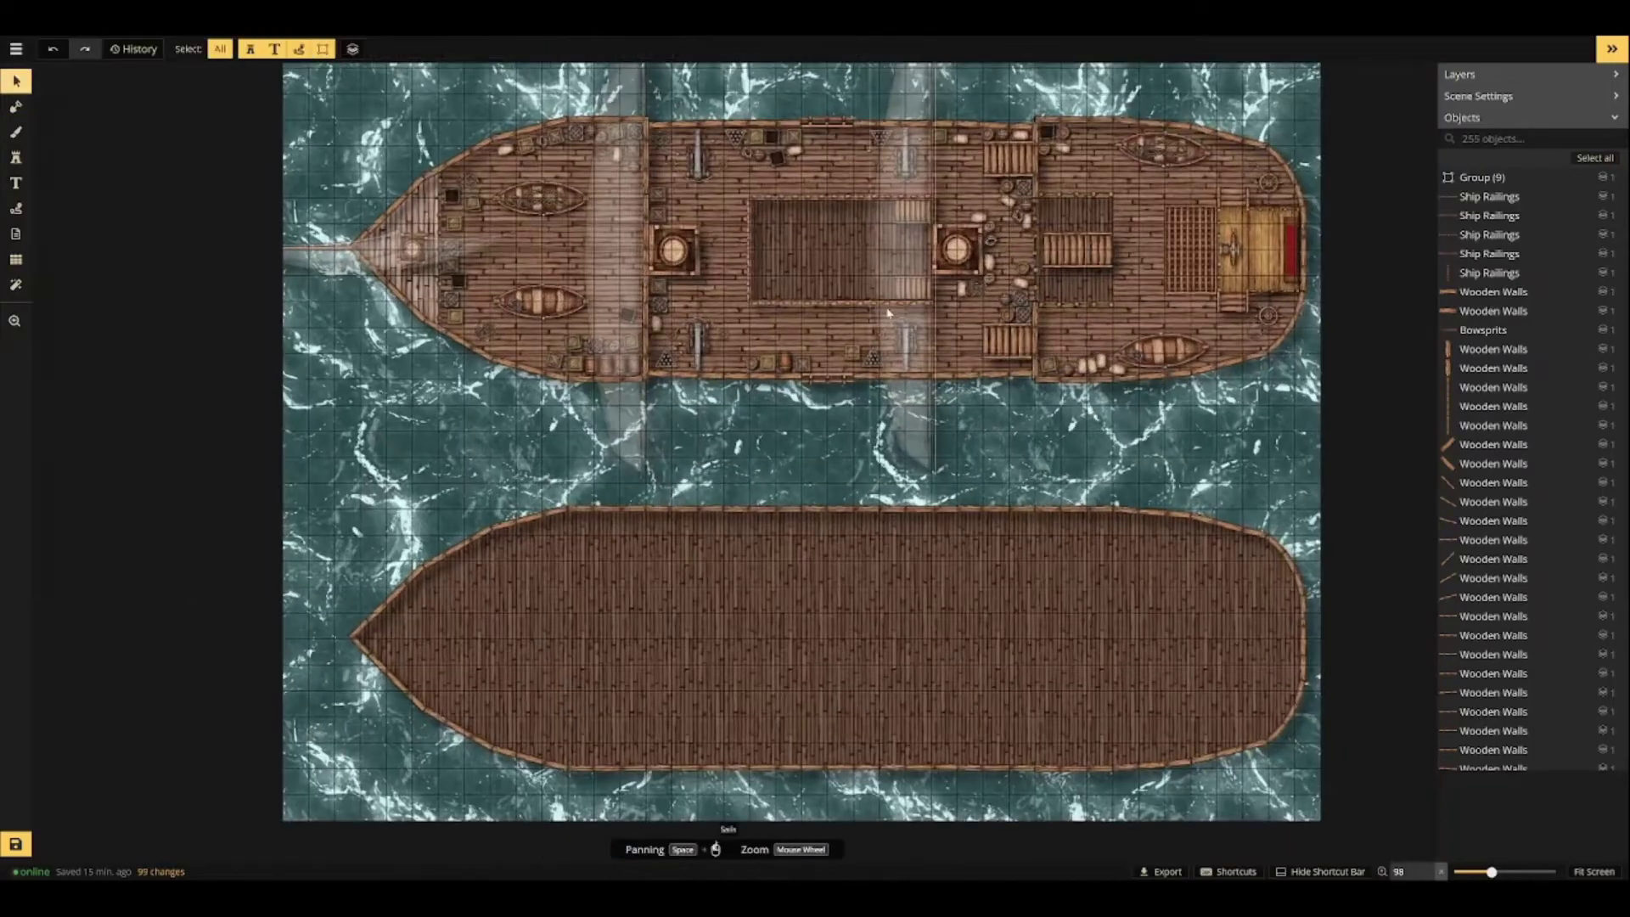
Save the map and copy both large masts and the hatch and stern stairs from the upper deck onto the lower deck.
{"action": "key", "text": "ctrl+s"}
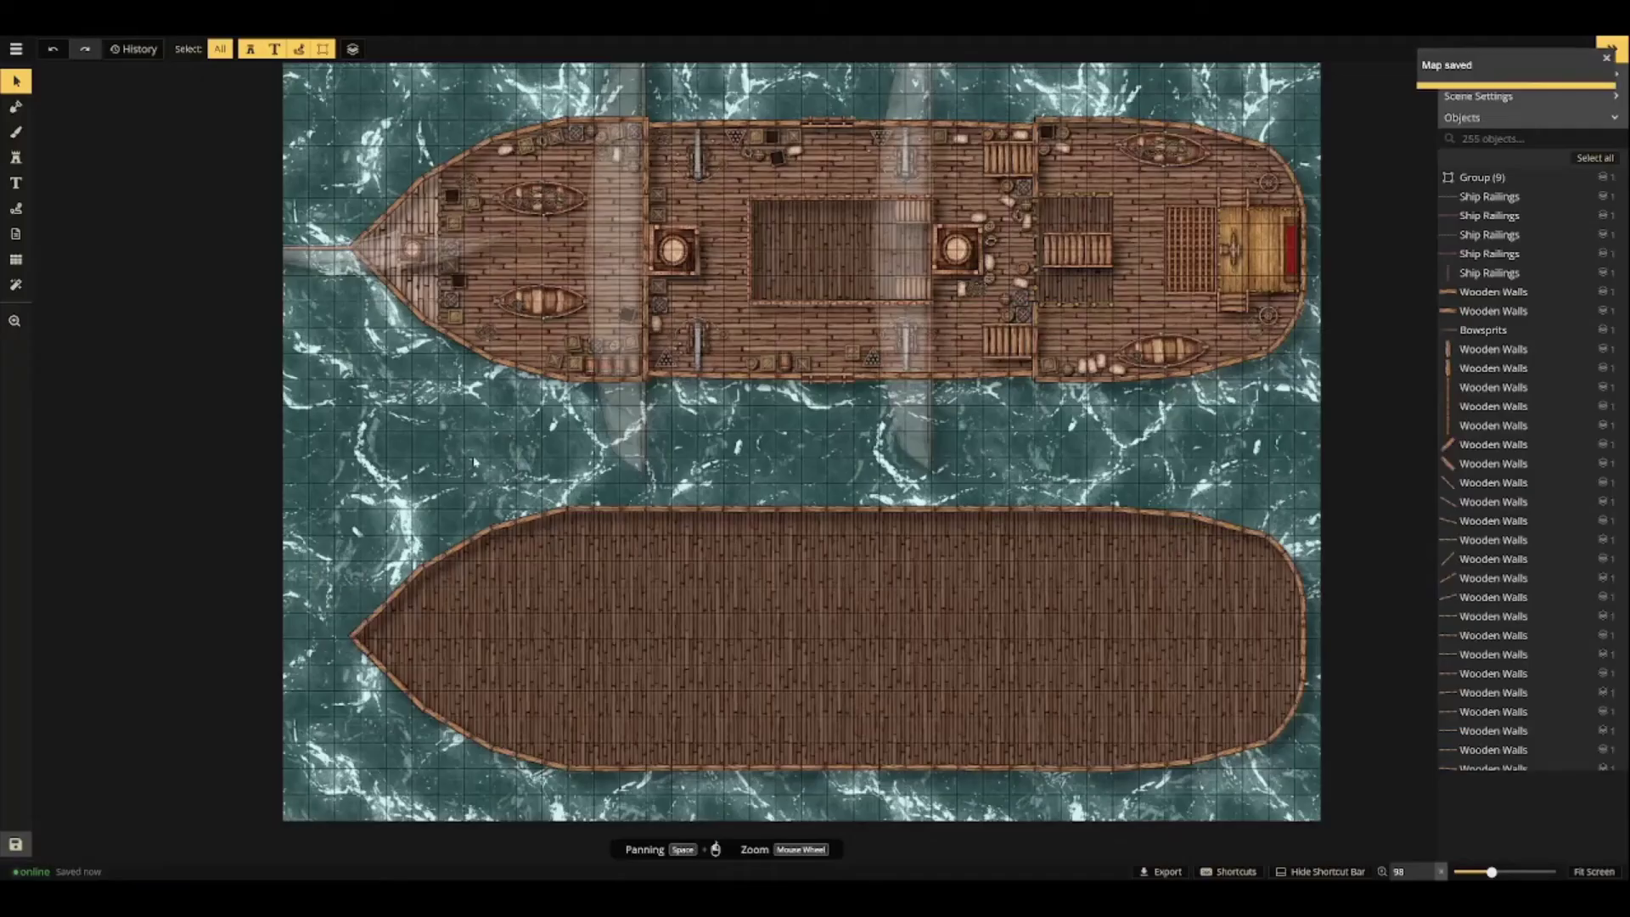
{"action": "left_click", "coordinate": [675, 250]}
{"action": "left_click", "coordinate": [957, 249], "text": "shift"}
{"action": "left_click", "coordinate": [913, 212], "text": "shift"}
{"action": "left_click", "coordinate": [913, 288], "text": "shift"}
{"action": "left_click", "coordinate": [1076, 251], "text": "shift"}
{"action": "left_click", "coordinate": [1085, 294], "text": "shift"}
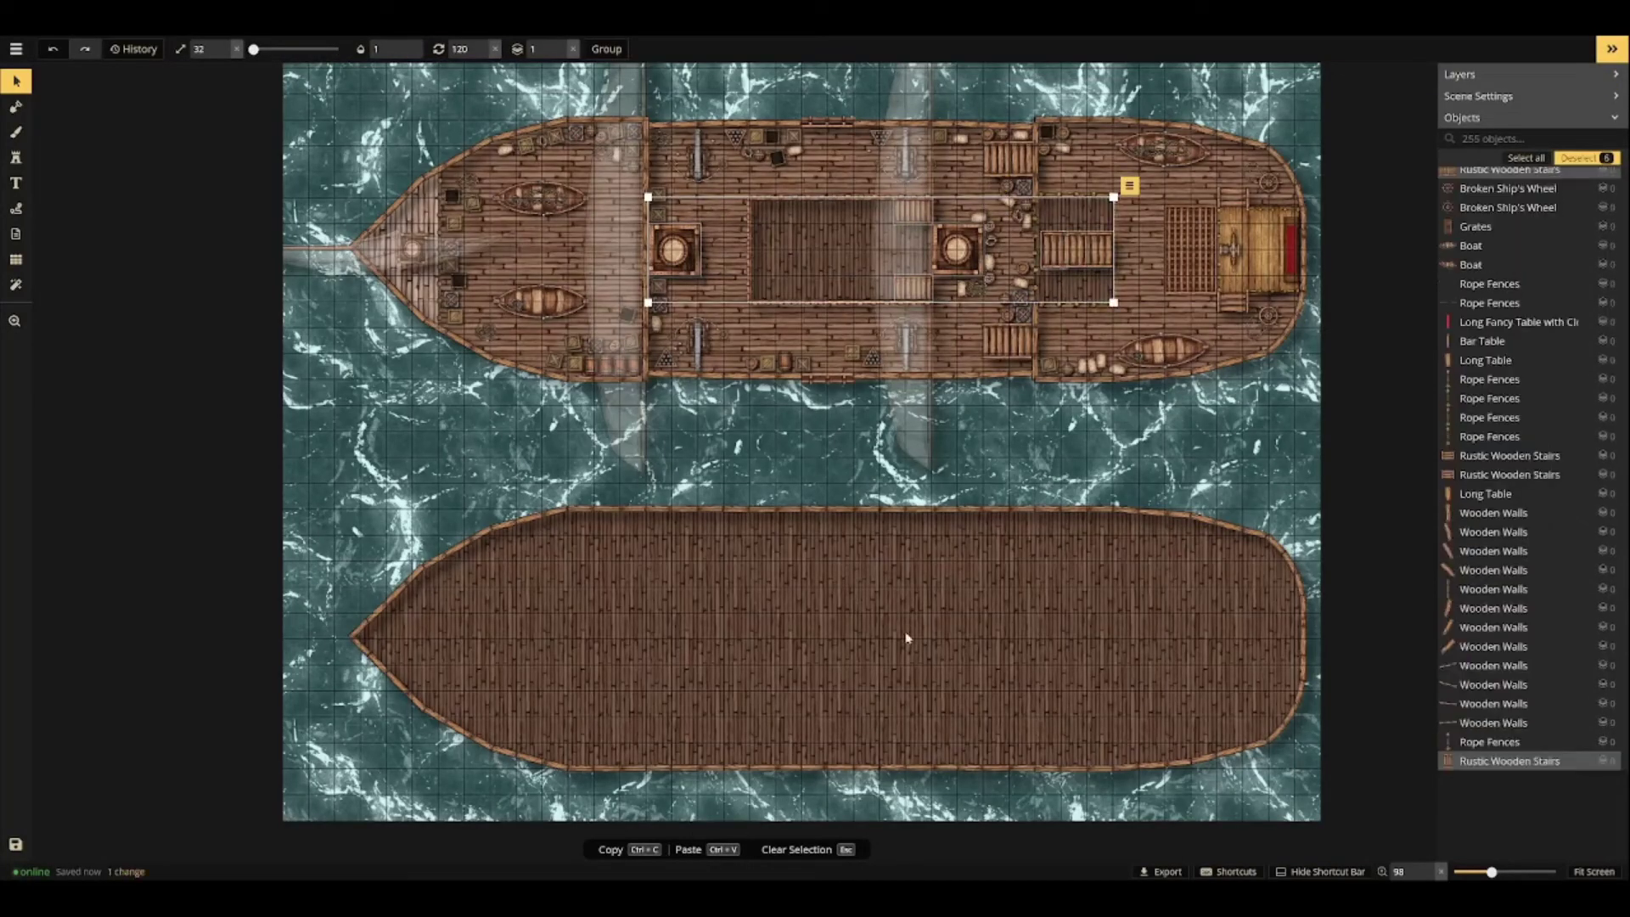
{"action": "key", "text": "ctrl+v"}
{"action": "left_click_drag", "start_coordinate": [1201, 673], "coordinate": [957, 639]}
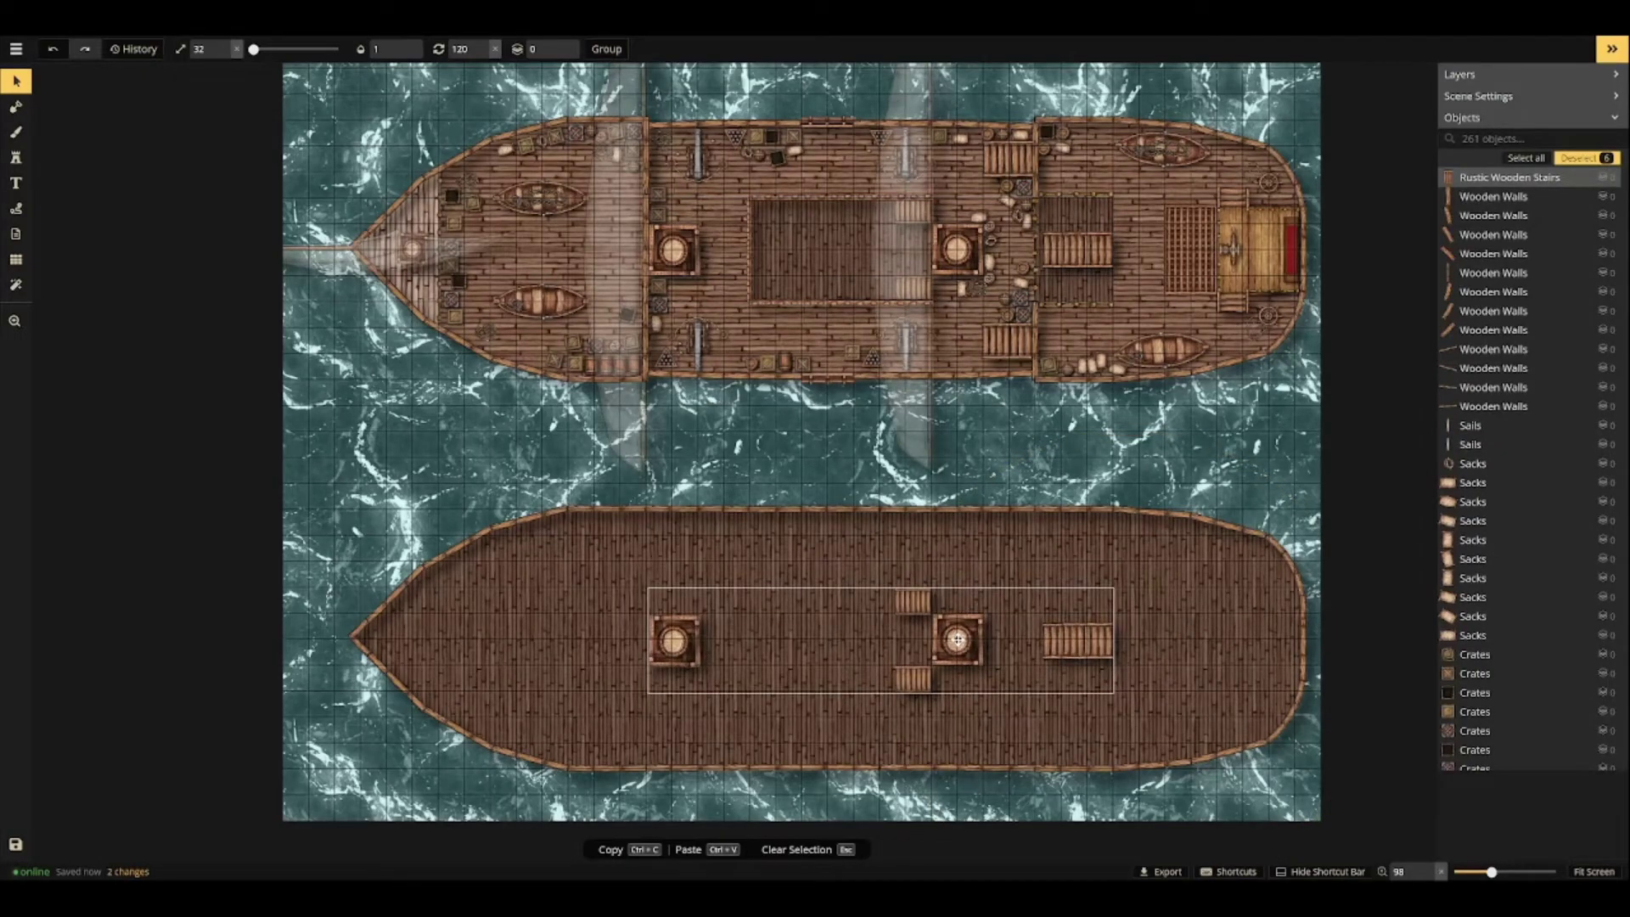
Fine-tune the position of the copied masts and stairs on the lower deck, clear the selection and save the map.
{"action": "scroll", "coordinate": [957, 640], "scroll_direction": "up", "scroll_amount": 4}
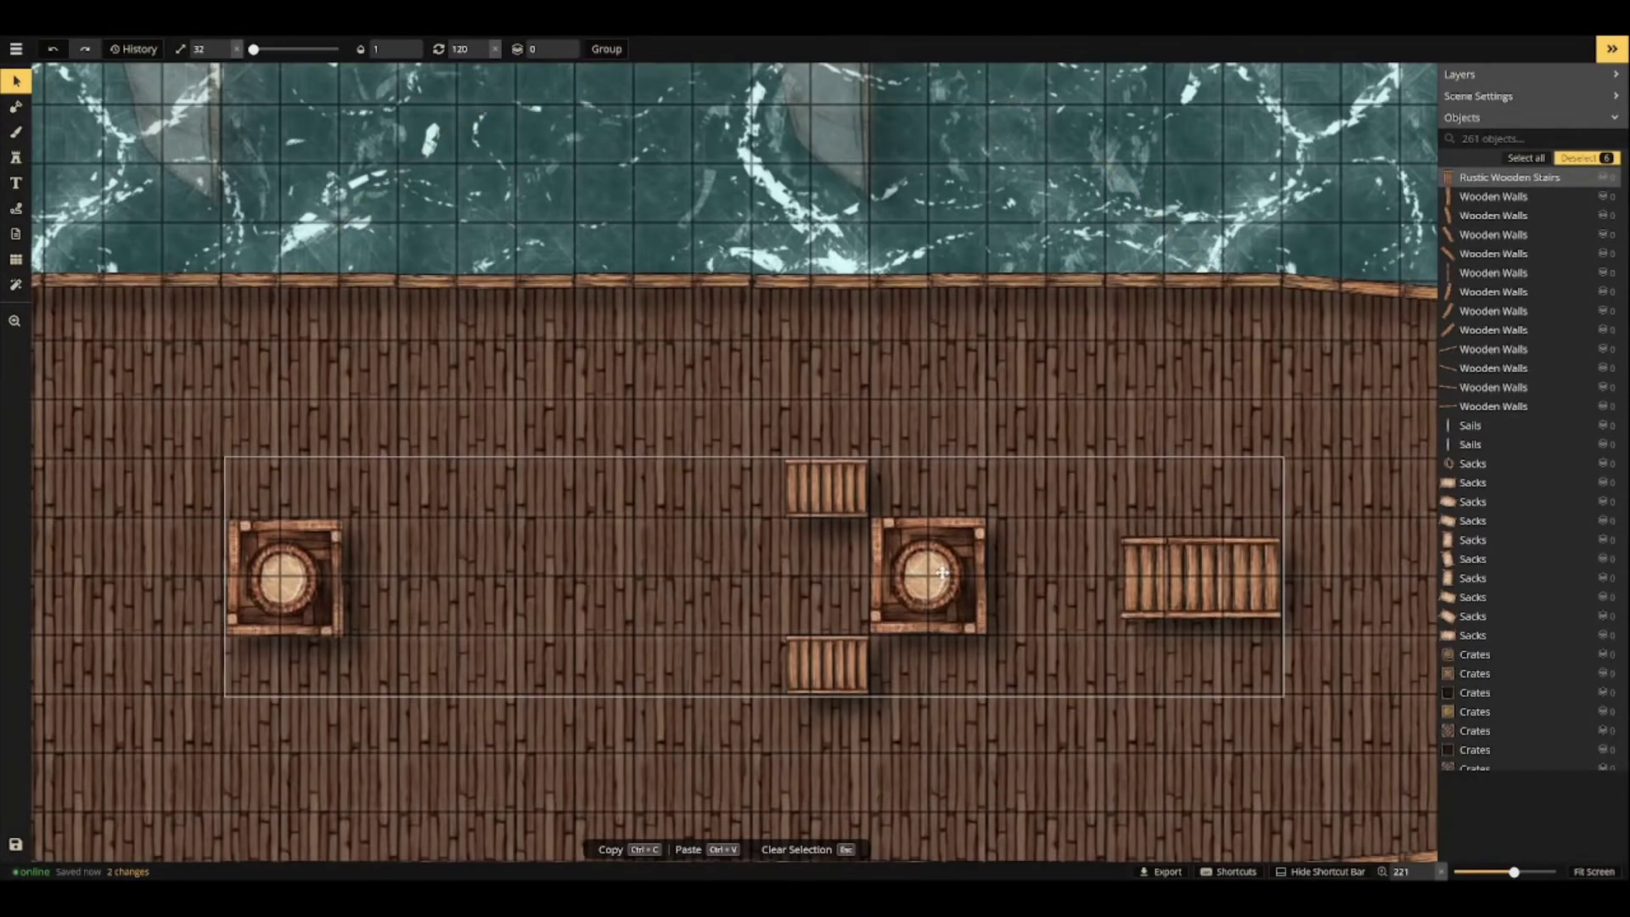
{"action": "left_click_drag", "start_coordinate": [943, 572], "coordinate": [943, 573]}
{"action": "scroll", "coordinate": [807, 578], "scroll_direction": "down", "scroll_amount": 2}
{"action": "left_click", "coordinate": [807, 579]}
{"action": "key", "text": "Escape"}
{"action": "scroll", "coordinate": [605, 596], "scroll_direction": "down", "scroll_amount": 5}
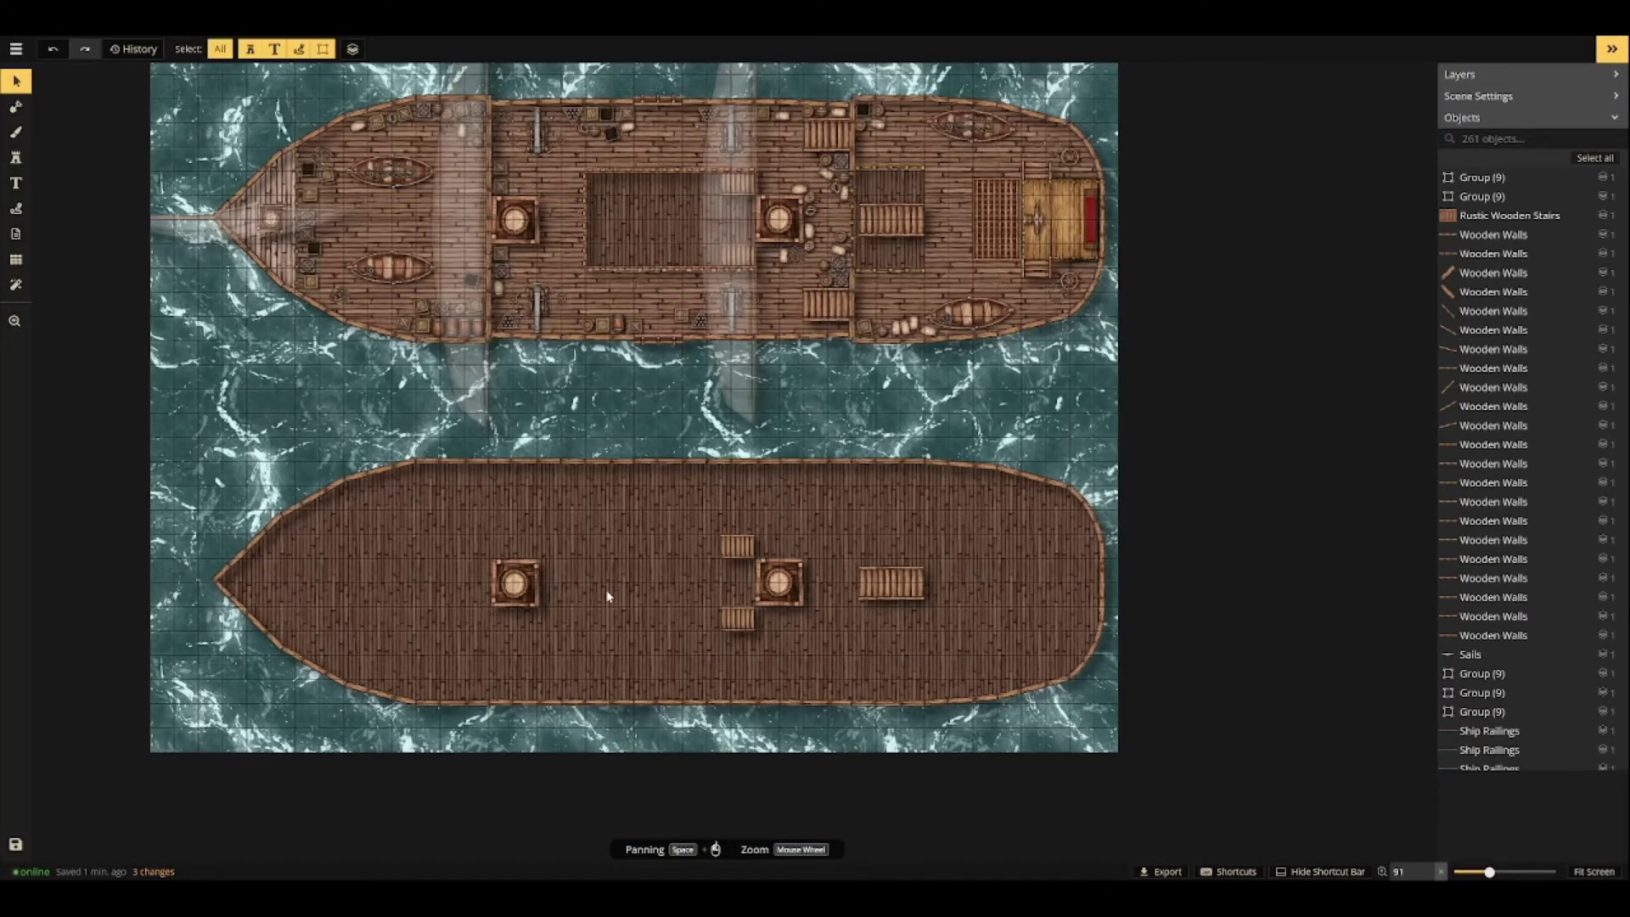
{"action": "left_click", "coordinate": [15, 844]}
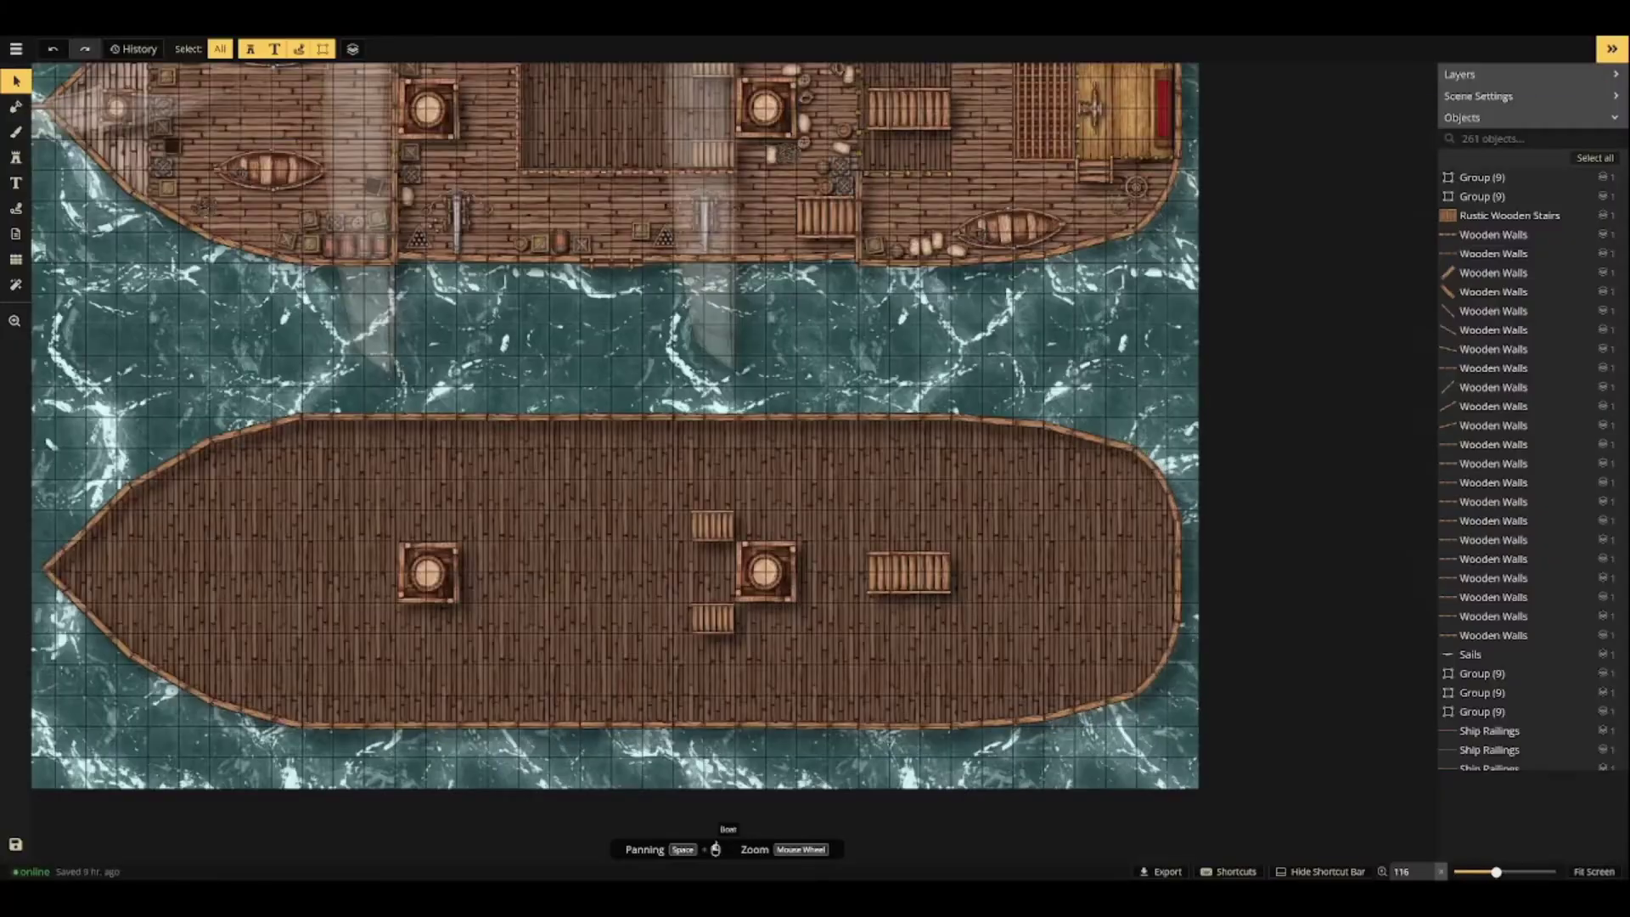
Place two inner ship walls at size 32 and rotation 0, running from each hull side toward the aft mast's stern edge.
{"action": "left_click", "coordinate": [15, 157]}
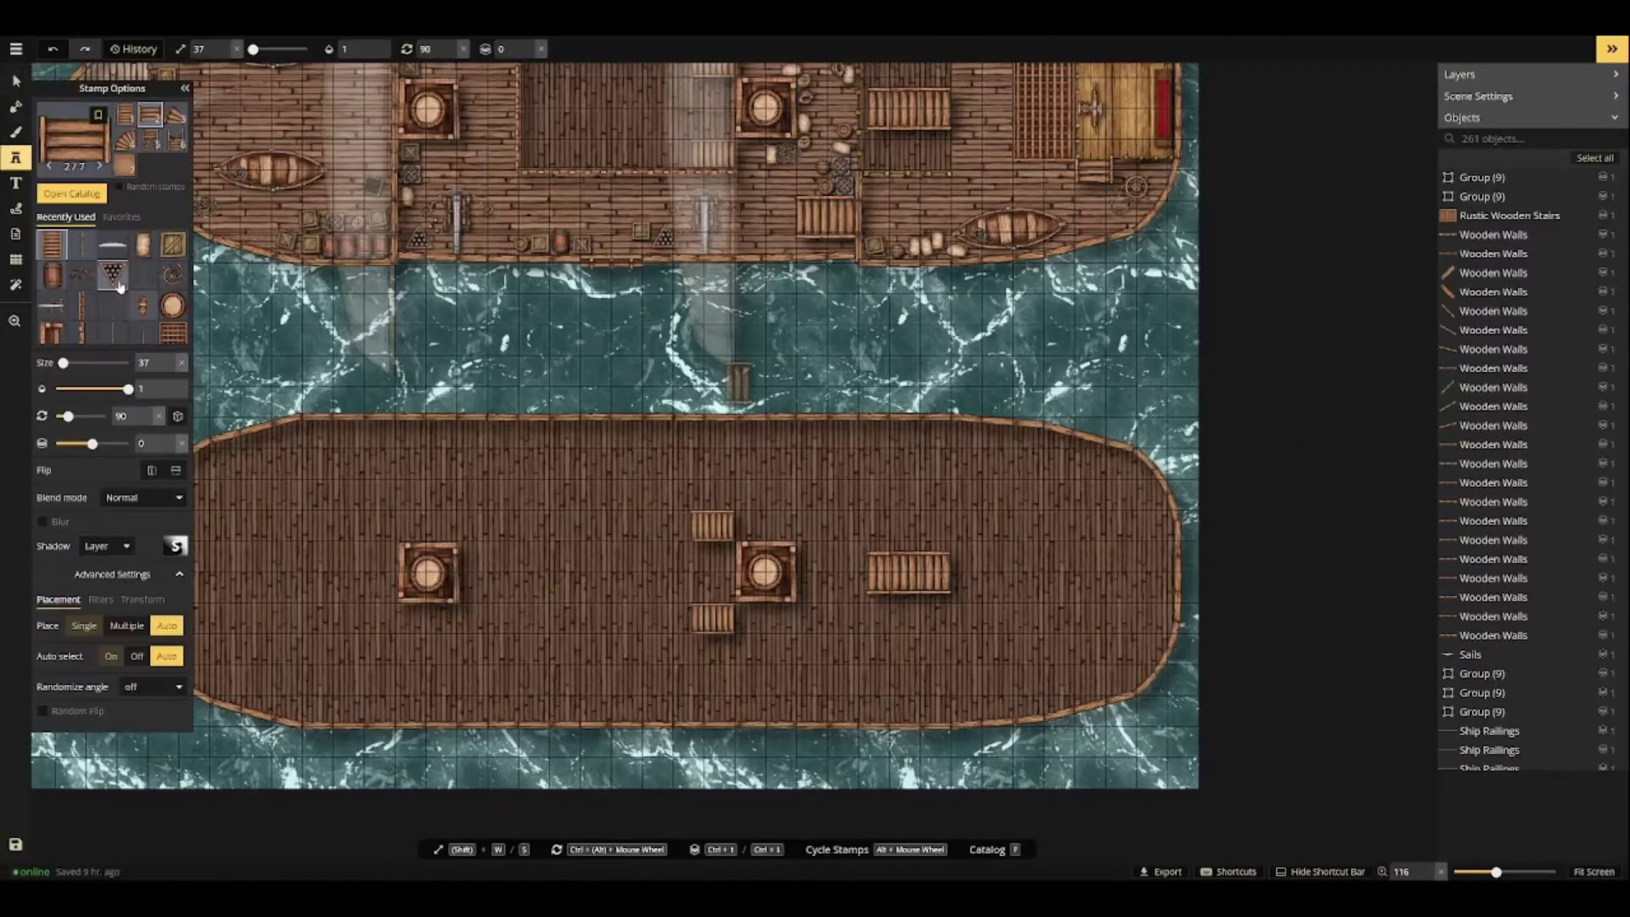
{"action": "left_click", "coordinate": [77, 140]}
{"action": "left_click", "coordinate": [896, 515]}
{"action": "scroll", "coordinate": [823, 497], "scroll_direction": "up", "scroll_amount": 4}
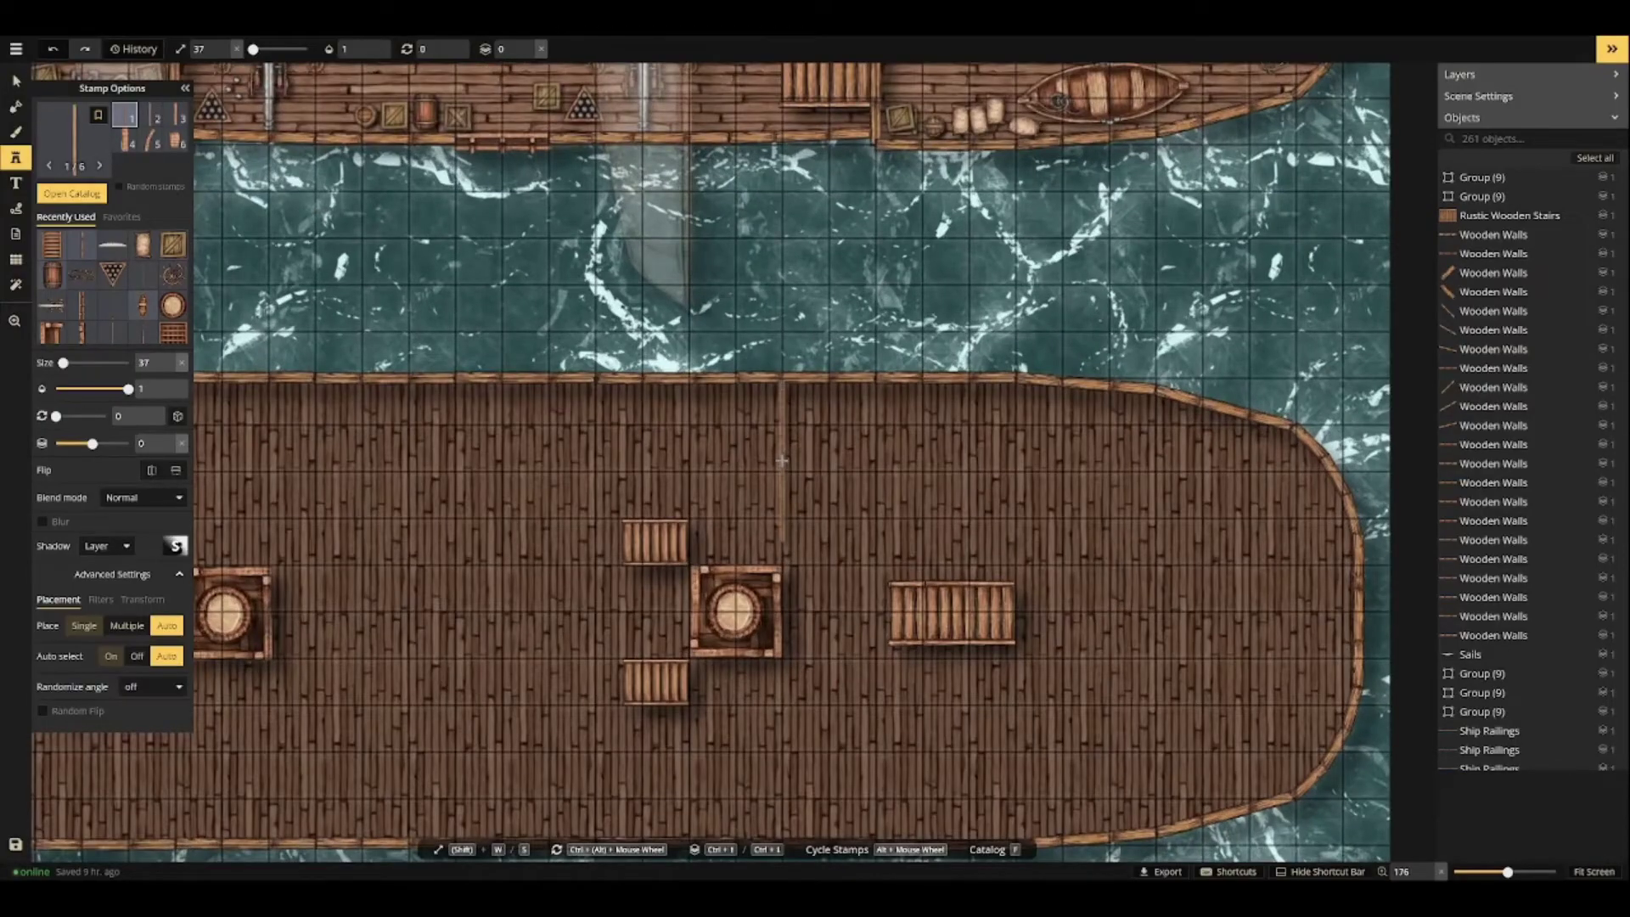
{"action": "key", "text": "s"}
{"action": "key", "text": "s"}
{"action": "key", "text": "s"}
{"action": "scroll", "coordinate": [784, 458], "scroll_direction": "up", "scroll_amount": 2}
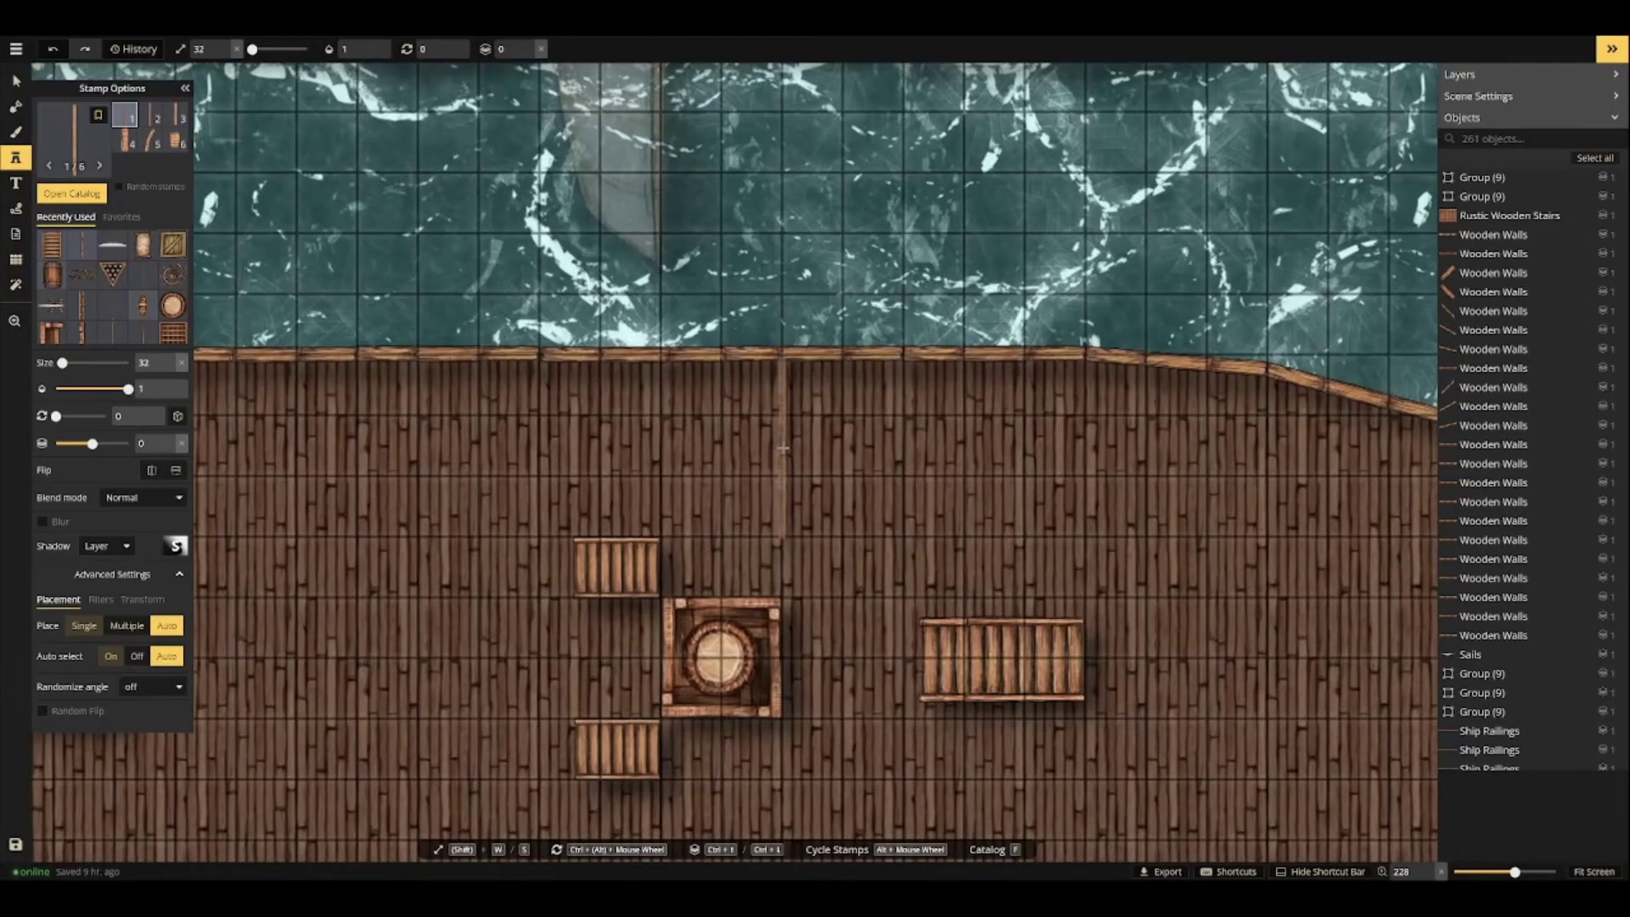
{"action": "left_click", "coordinate": [783, 448]}
{"action": "left_click_drag", "start_coordinate": [759, 850], "coordinate": [746, 548]}
{"action": "left_click", "coordinate": [769, 562]}
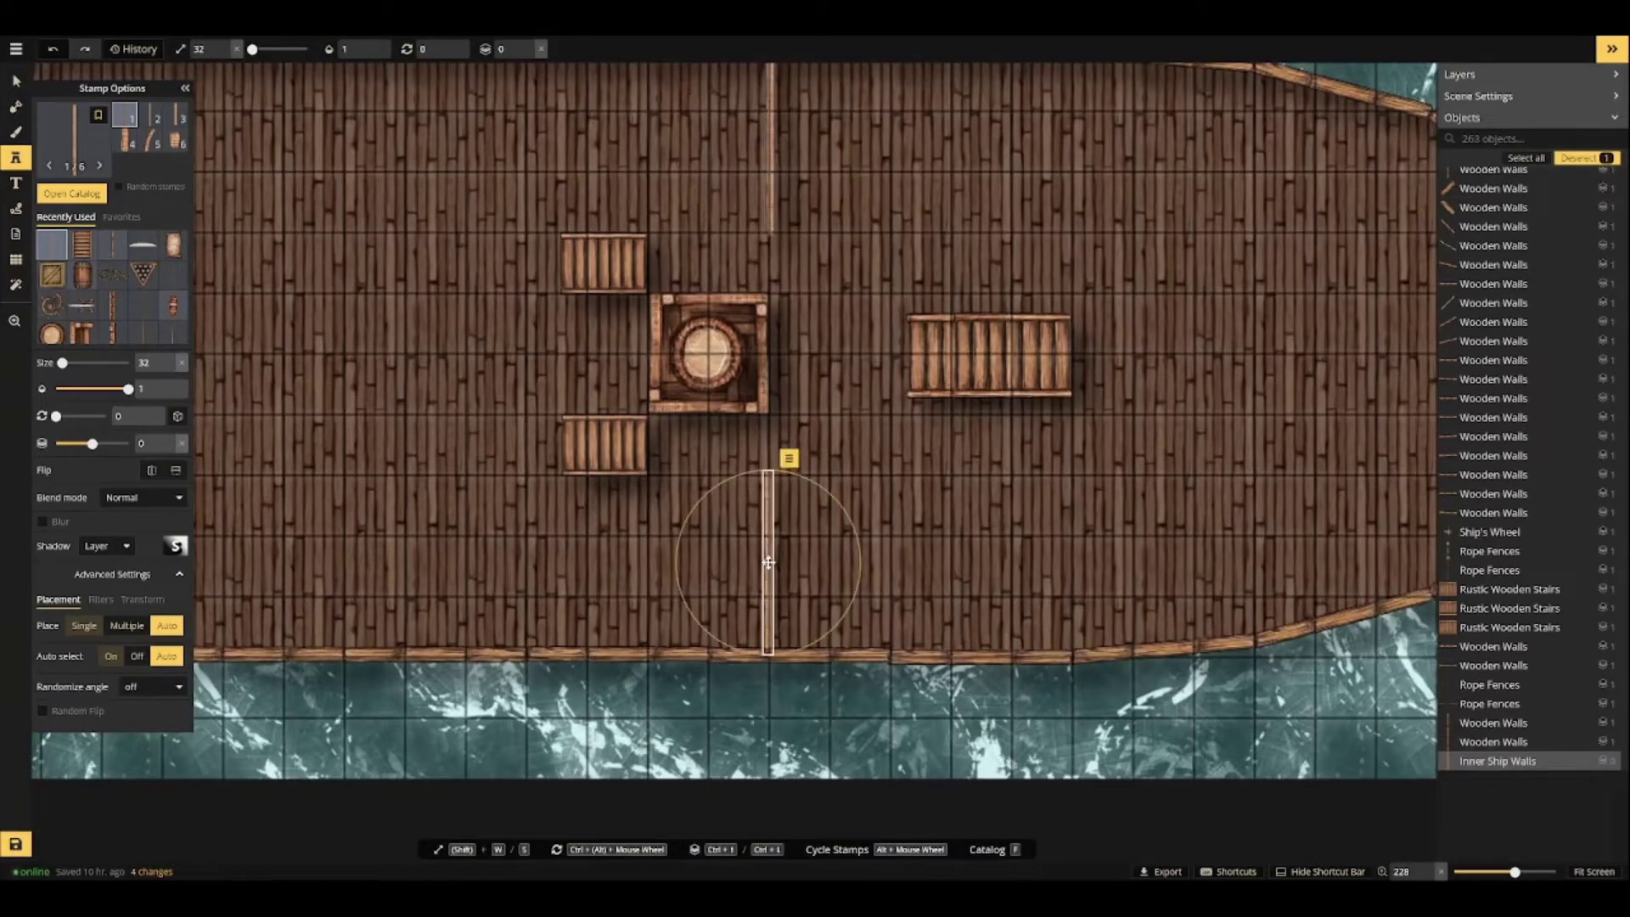
Search the stamp catalog for "door" and place ship doors at rotation 180 in the wall gaps on both sides of the aft mast.
{"action": "key", "text": "f"}
{"action": "left_click", "coordinate": [320, 78]}
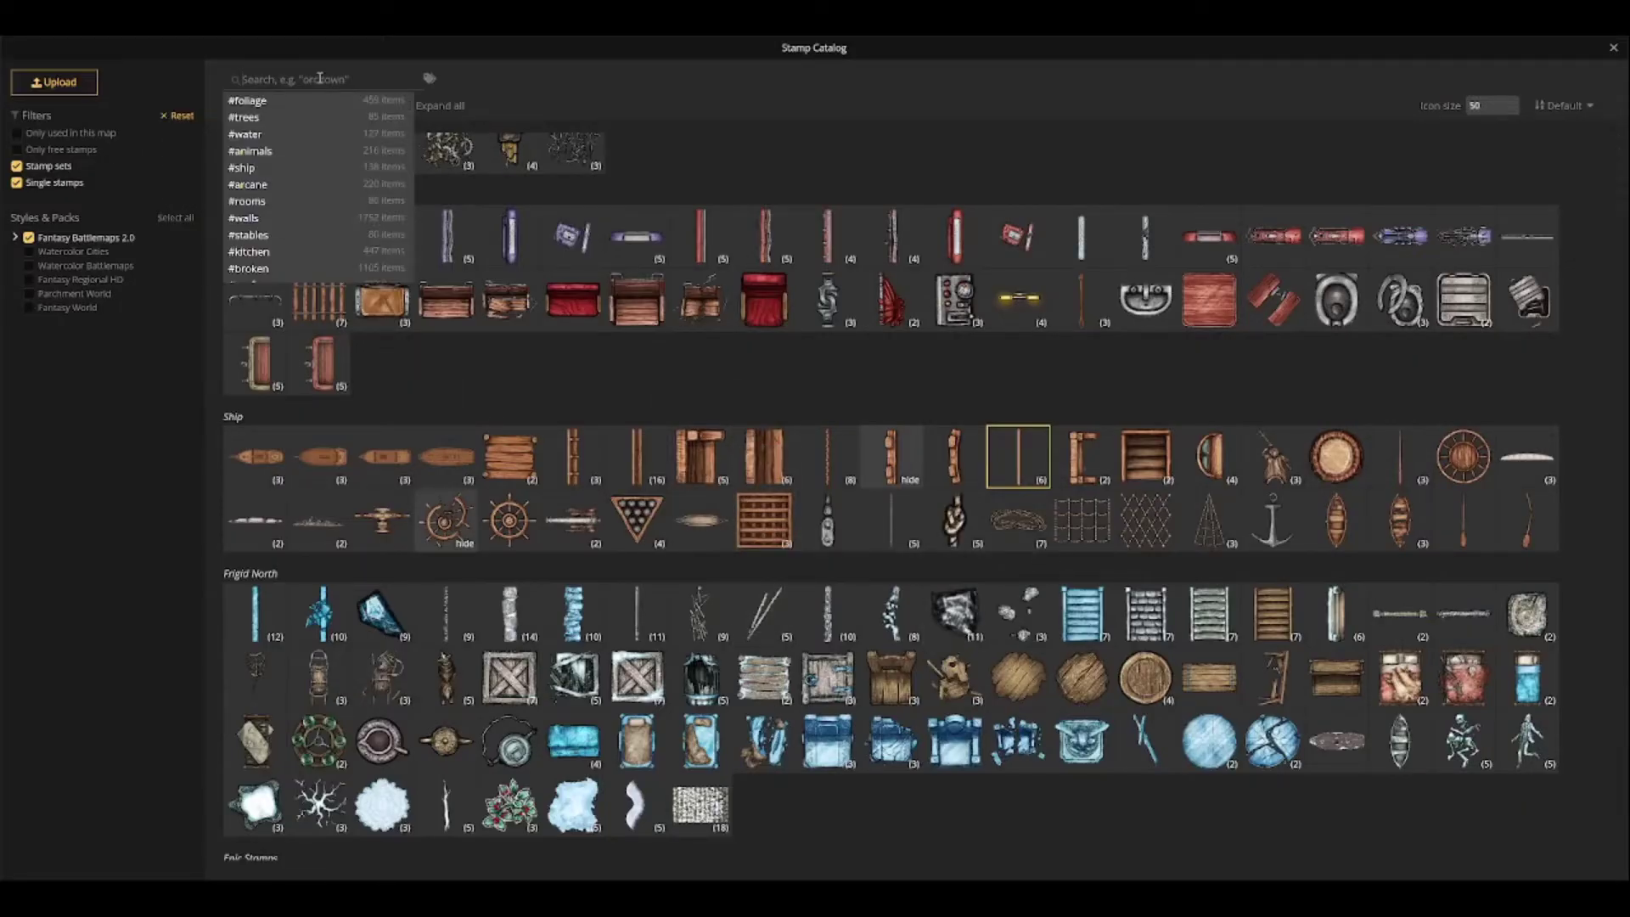
{"action": "type", "text": "door"}
{"action": "left_click", "coordinate": [255, 718]}
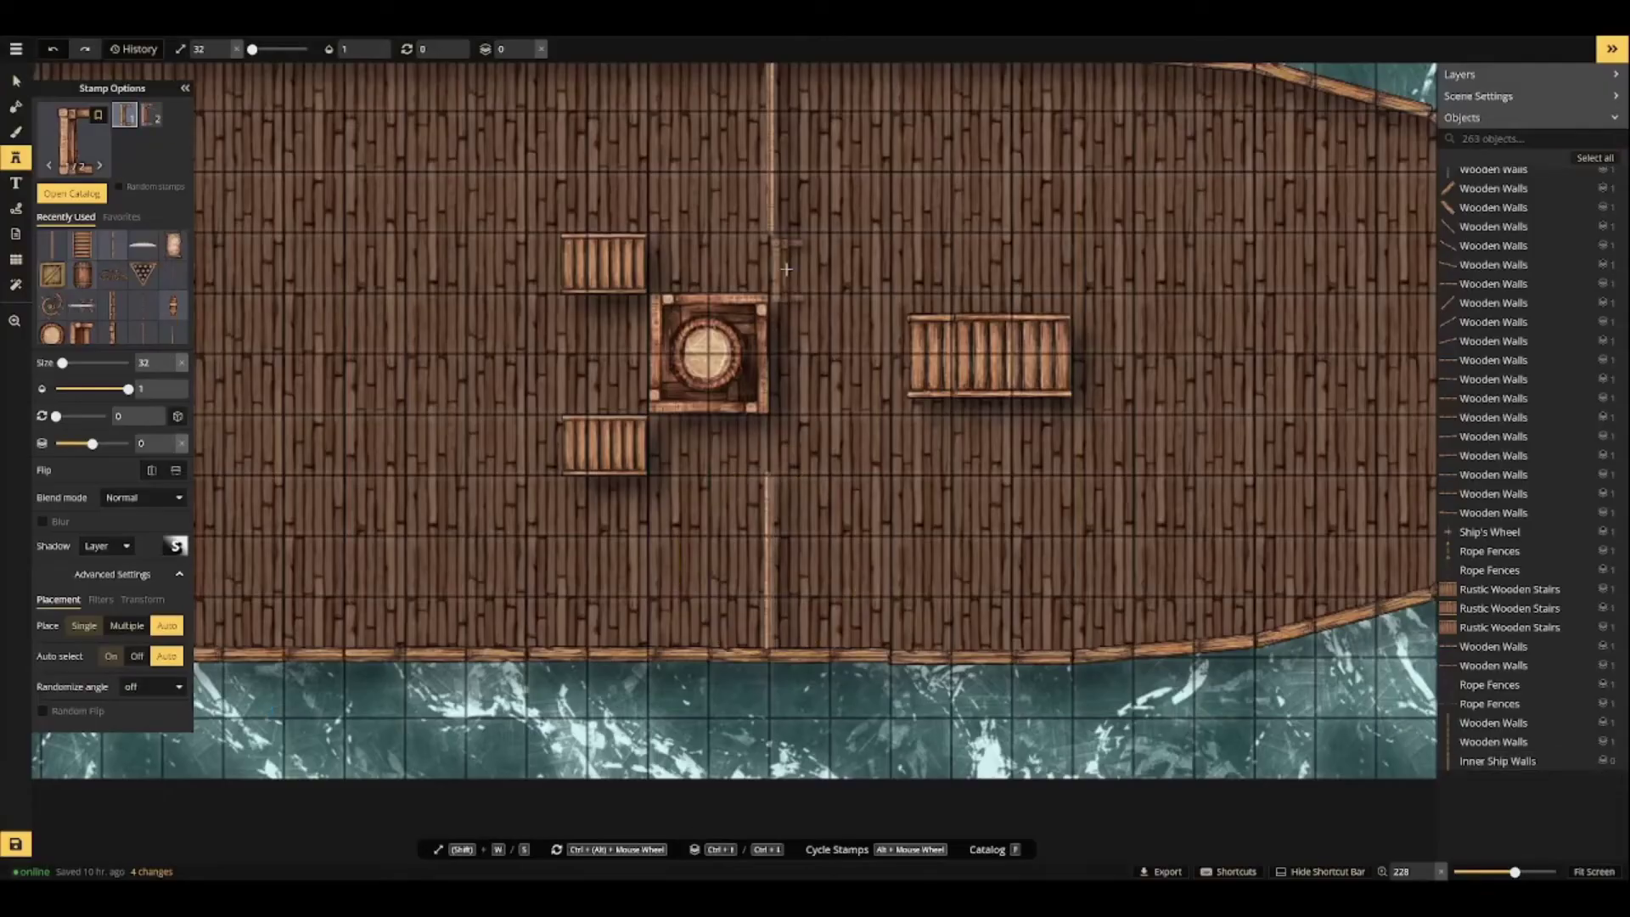
{"action": "scroll", "coordinate": [786, 269], "scroll_direction": "up", "scroll_amount": 4}
{"action": "left_click", "coordinate": [764, 259]}
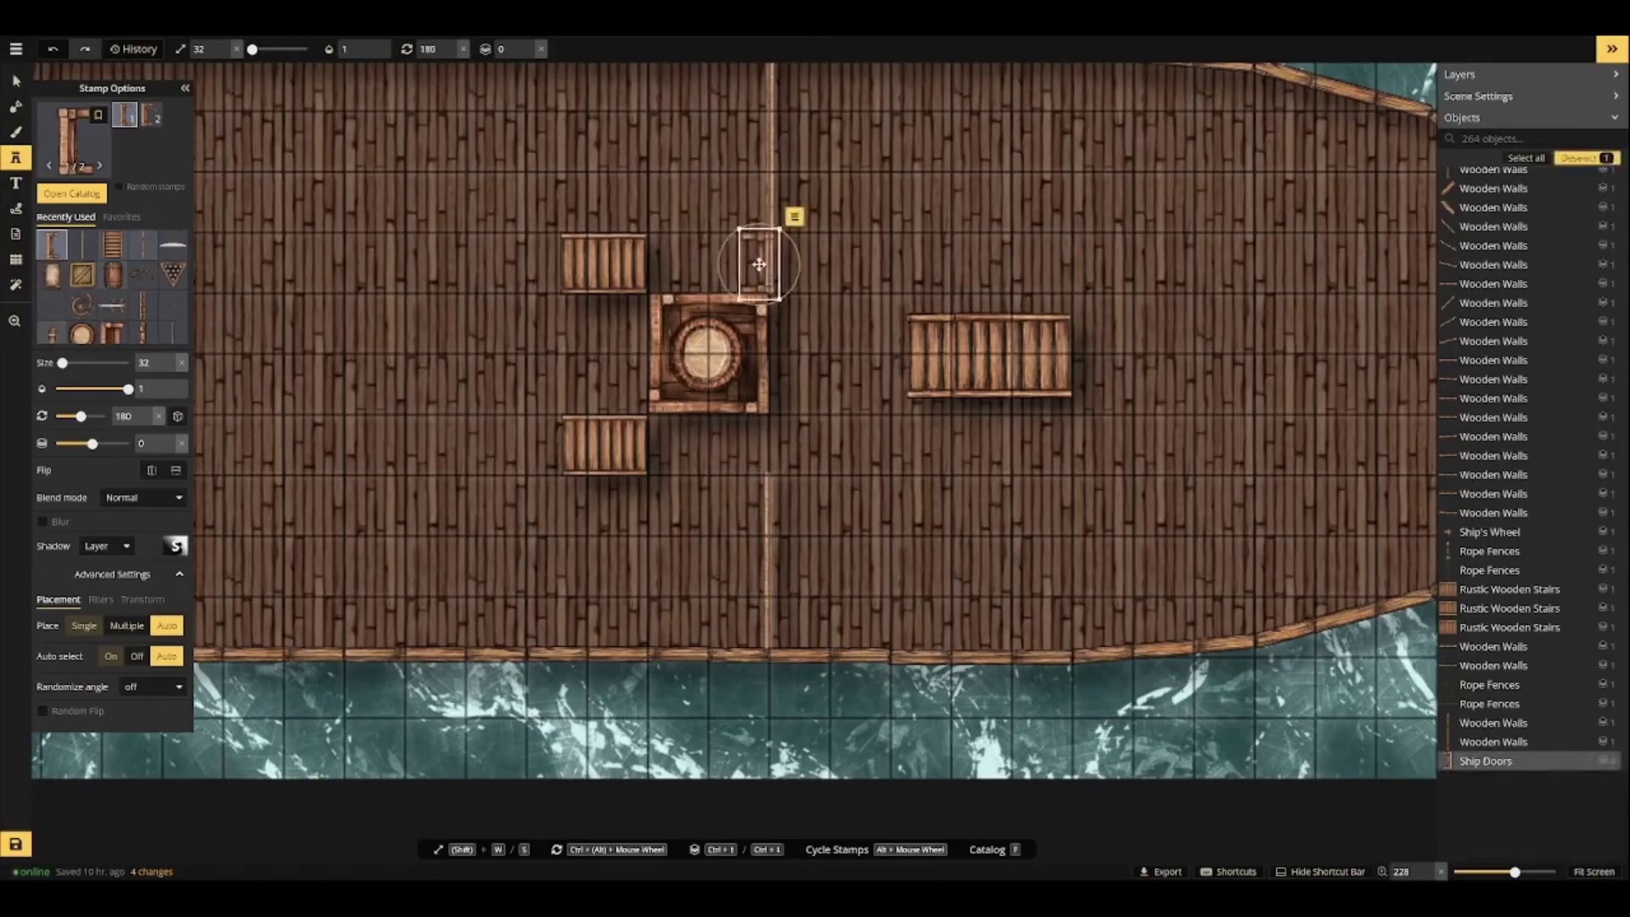
{"action": "left_click", "coordinate": [757, 445]}
{"action": "scroll", "coordinate": [1045, 531], "scroll_direction": "down", "scroll_amount": 5}
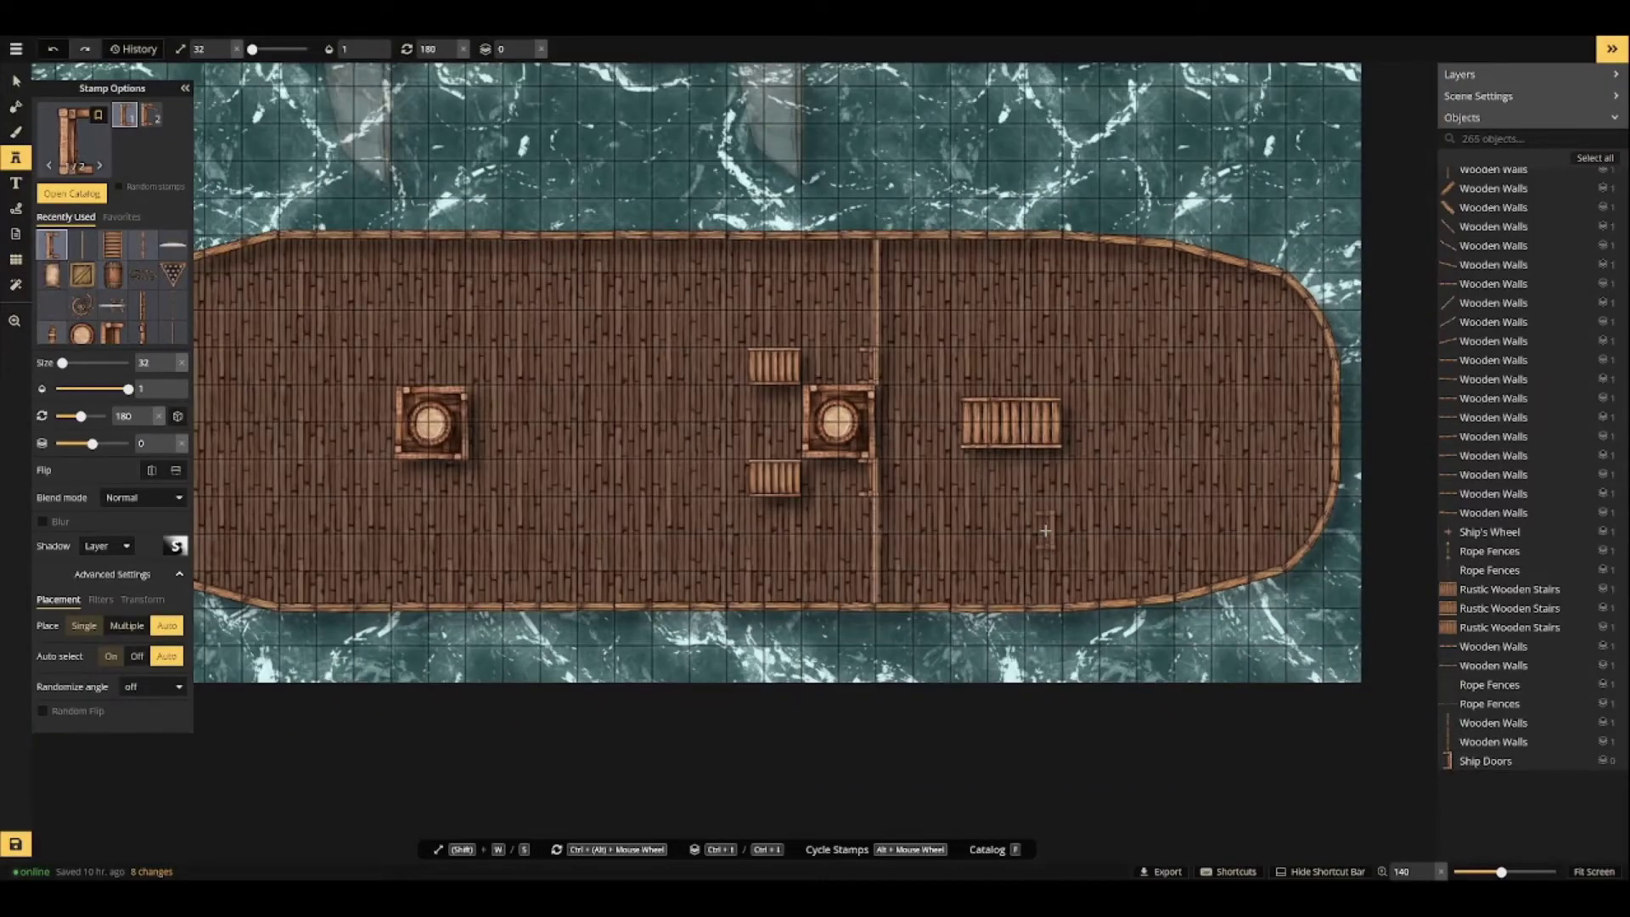
Line up three inner ship walls at size 32 and rotation 0 across the lower deck's stern to close off a cabin.
{"action": "scroll", "coordinate": [1045, 530], "scroll_direction": "down", "scroll_amount": 5}
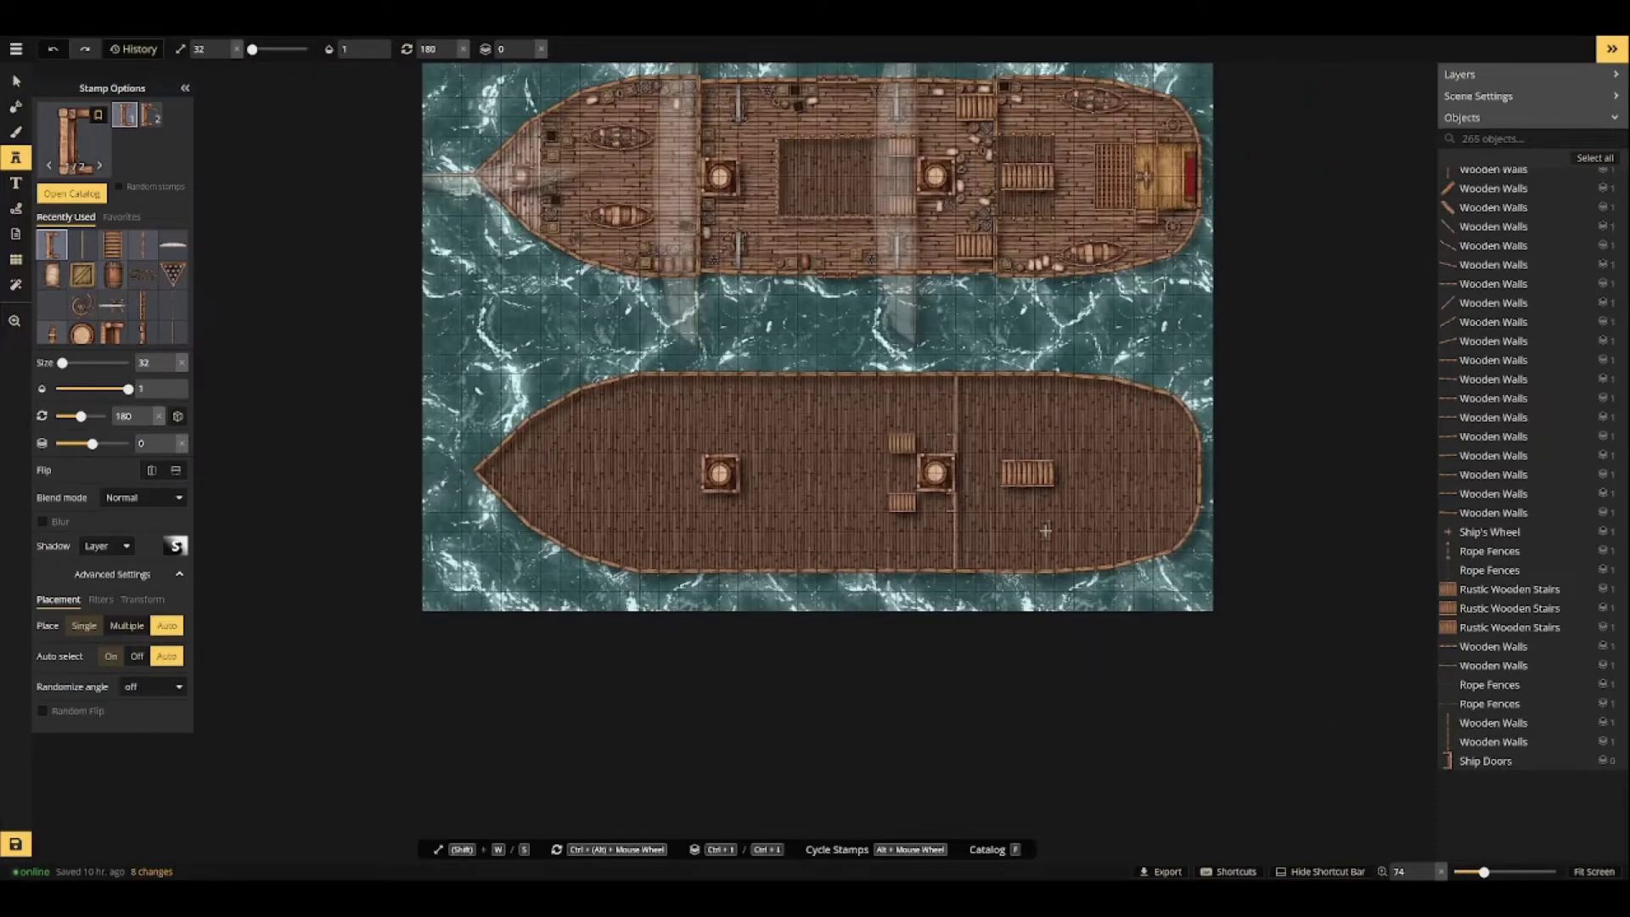
{"action": "left_click", "coordinate": [81, 244]}
{"action": "scroll", "coordinate": [1120, 408], "scroll_direction": "up", "scroll_amount": 13}
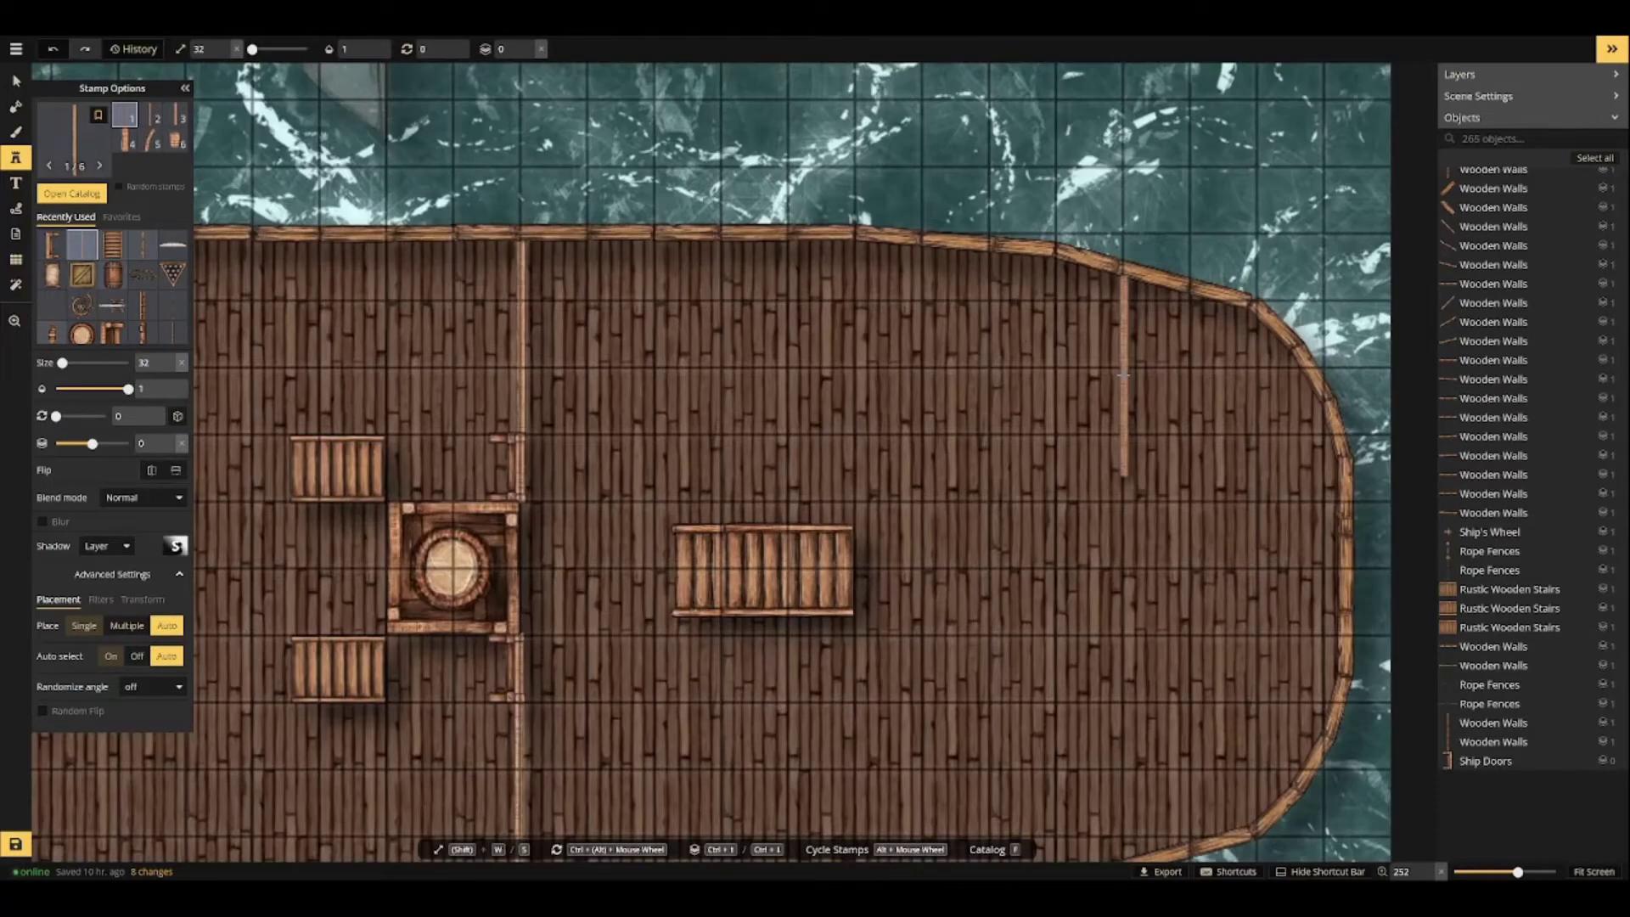
{"action": "left_click", "coordinate": [1124, 375]}
{"action": "left_click_drag", "start_coordinate": [1124, 374], "coordinate": [1070, 199]}
{"action": "left_click", "coordinate": [1071, 585]}
{"action": "left_click", "coordinate": [1070, 398]}
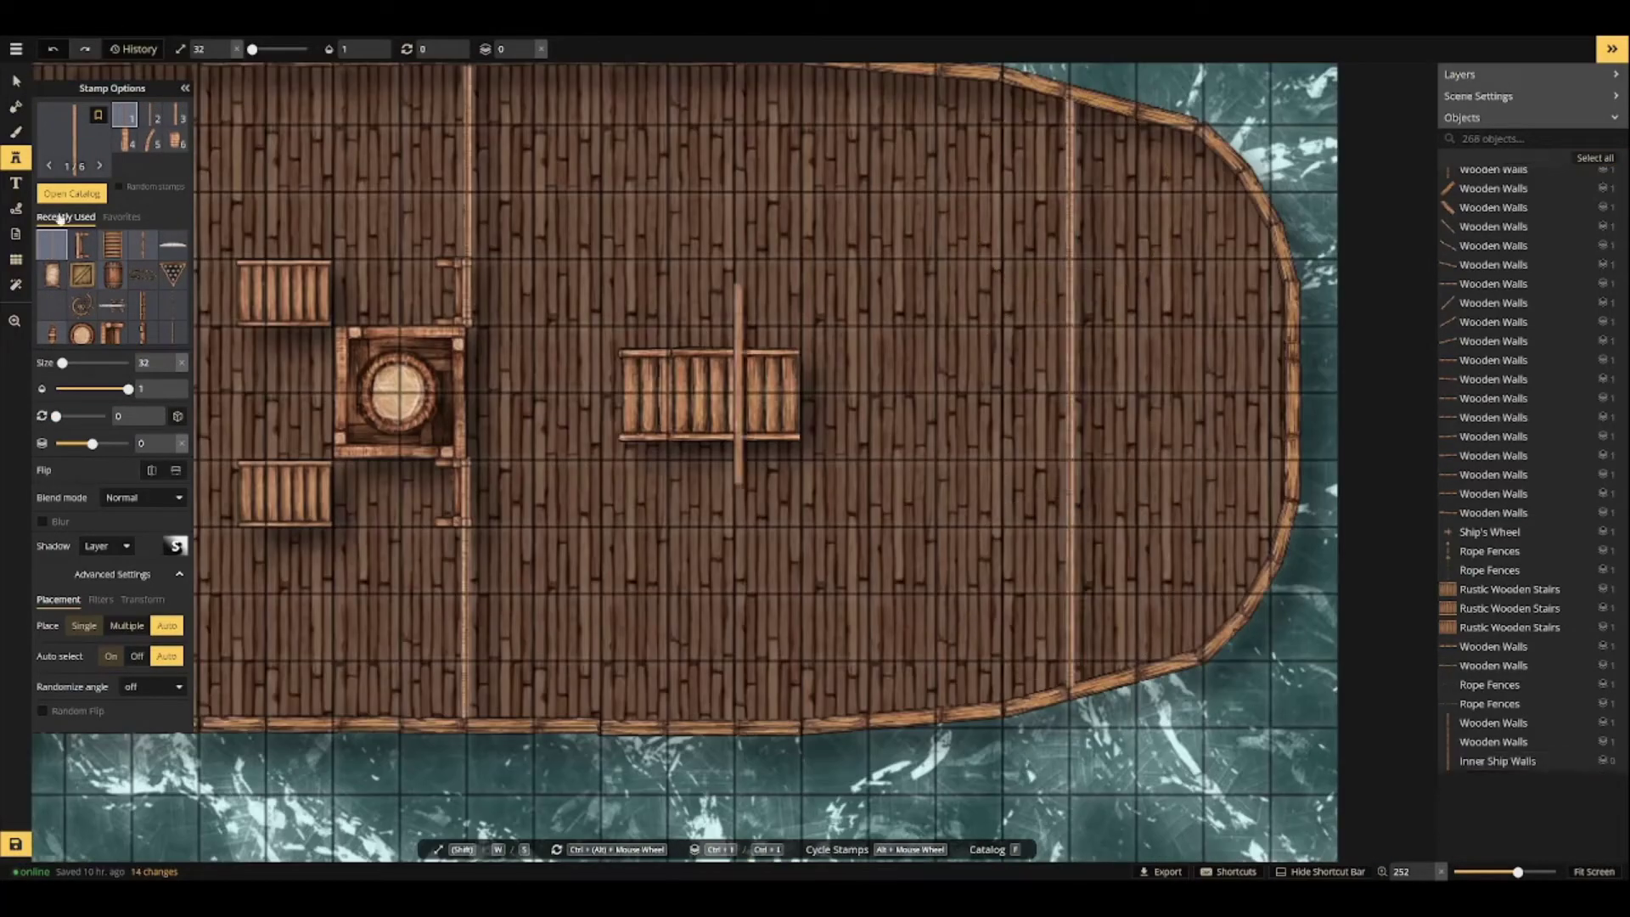
Place a ship door at size 32 and rotation 180 in the middle of the stern cabin's wall.
{"action": "left_click", "coordinate": [81, 244]}
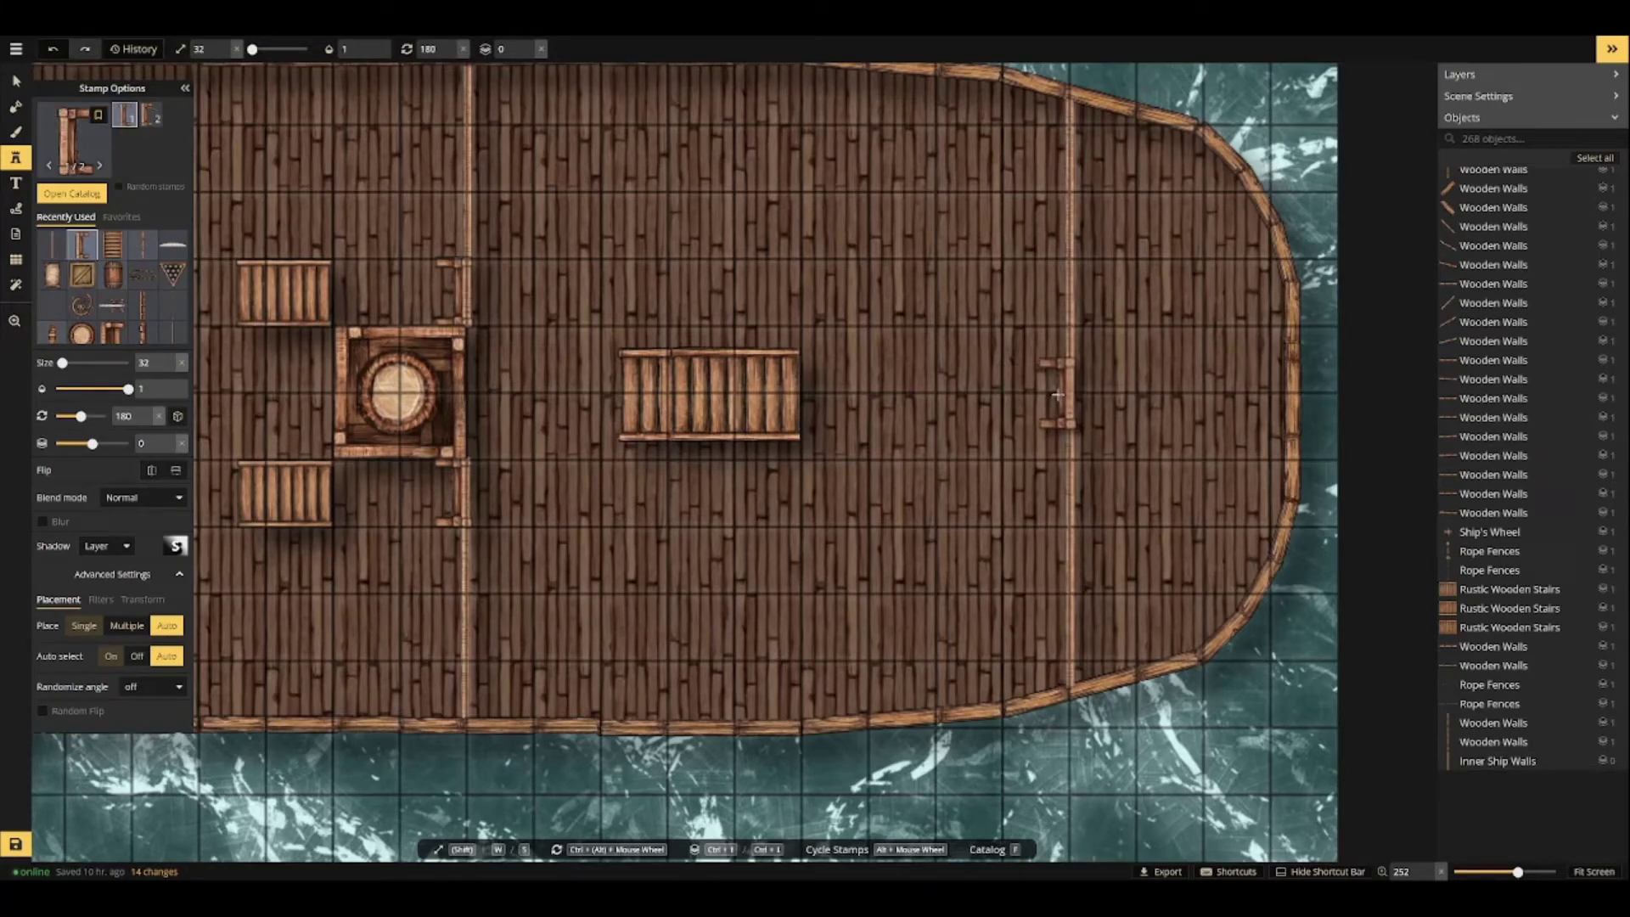
{"action": "left_click", "coordinate": [1058, 395]}
{"action": "scroll", "coordinate": [1180, 480], "scroll_direction": "down", "scroll_amount": 2}
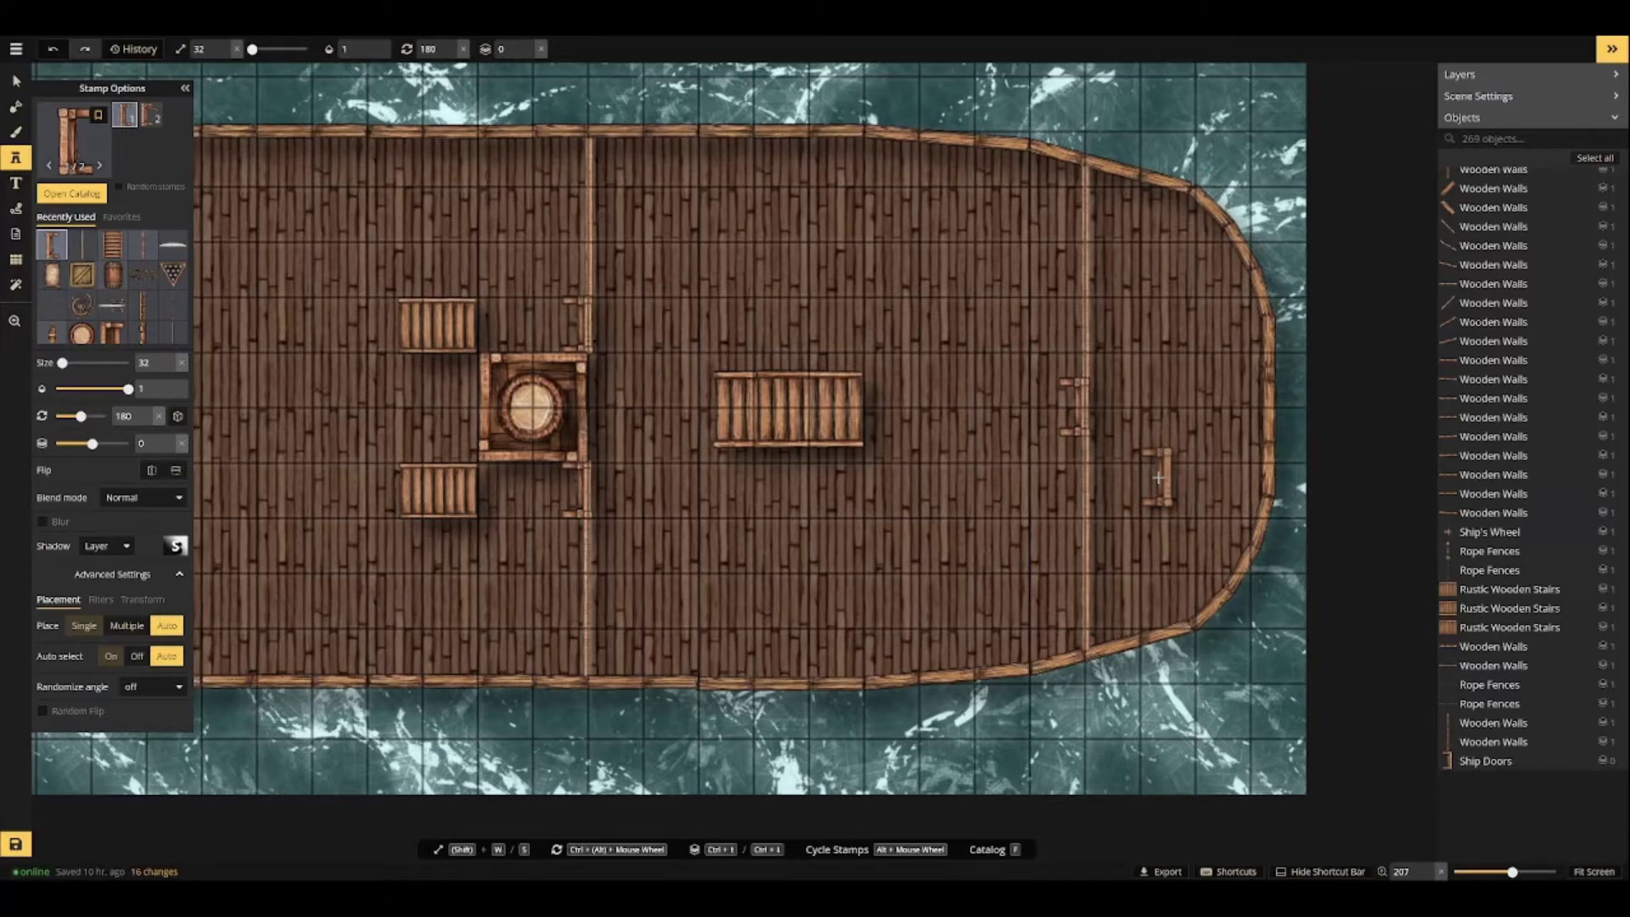
{"action": "scroll", "coordinate": [686, 471], "scroll_direction": "down", "scroll_amount": 3}
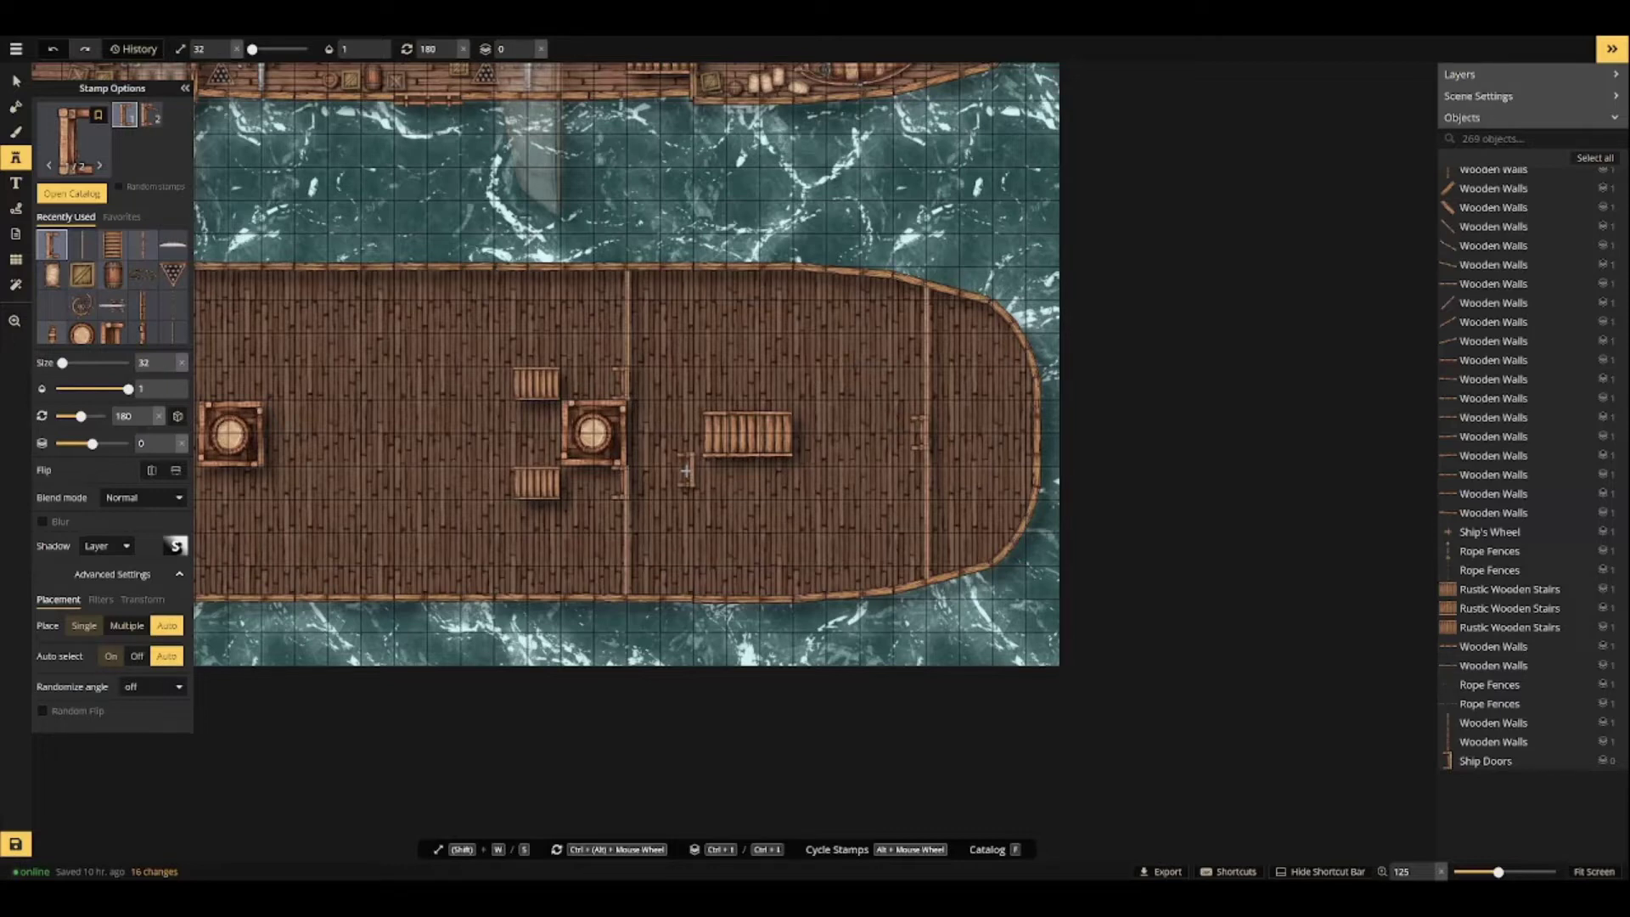
{"action": "left_click", "coordinate": [1141, 624]}
{"action": "scroll", "coordinate": [1120, 441], "scroll_direction": "up", "scroll_amount": 5}
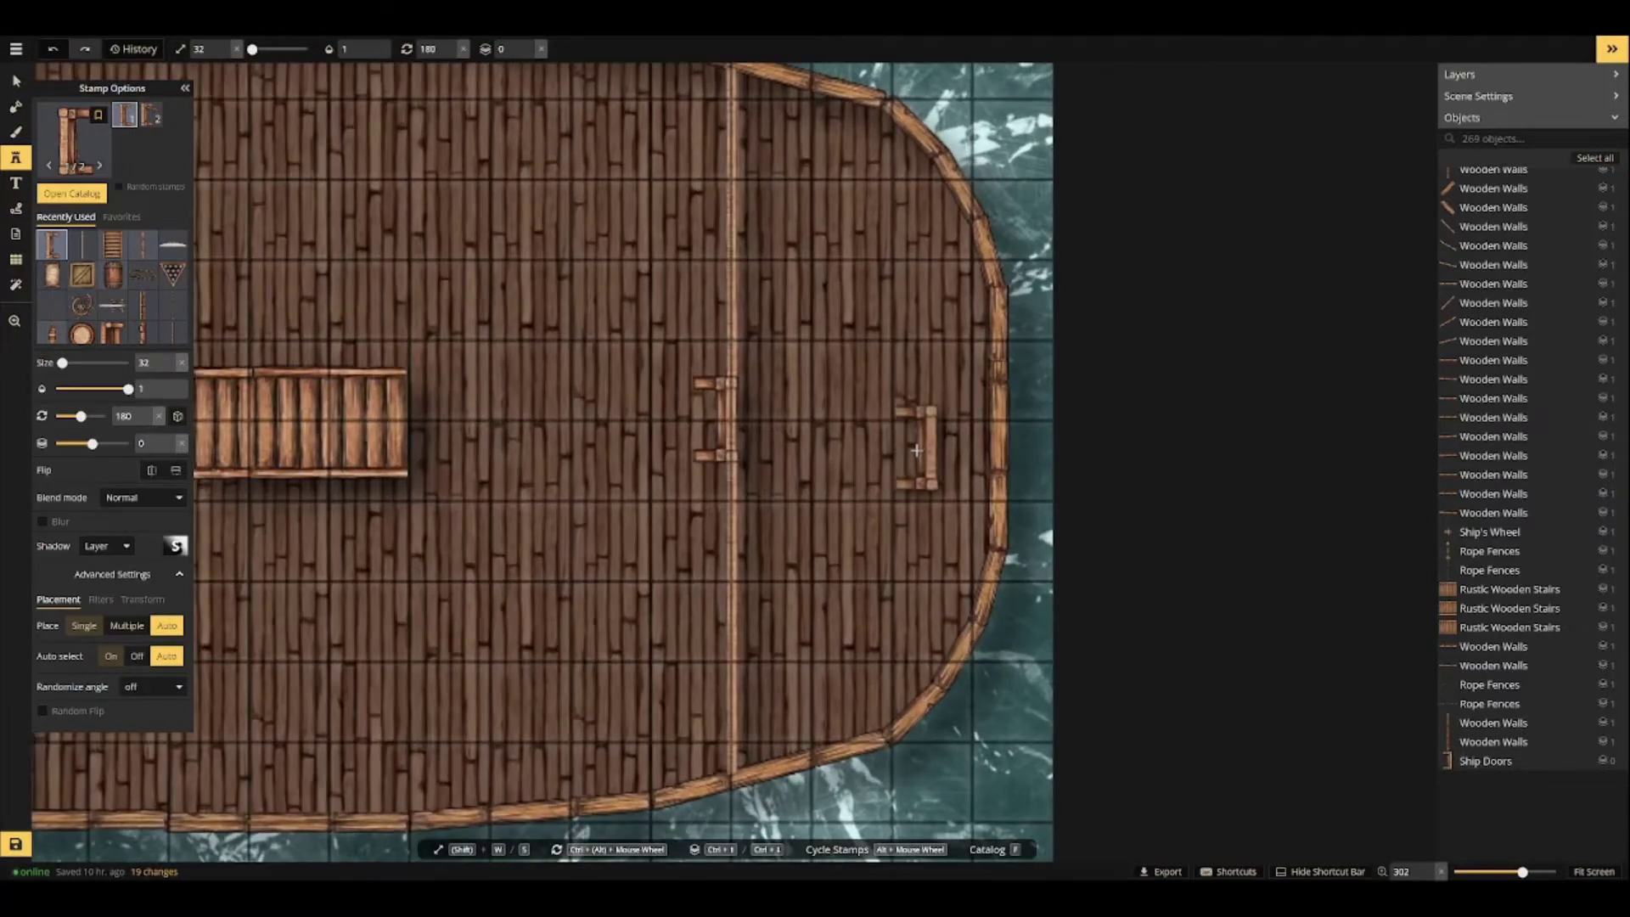
Choose the third ship window variant from the stamp catalog and place two at size 77 along the outer stern hull of the lower deck.
{"action": "key", "text": "f"}
{"action": "scroll", "coordinate": [316, 328], "scroll_direction": "up", "scroll_amount": 1}
{"action": "left_click", "coordinate": [414, 79]}
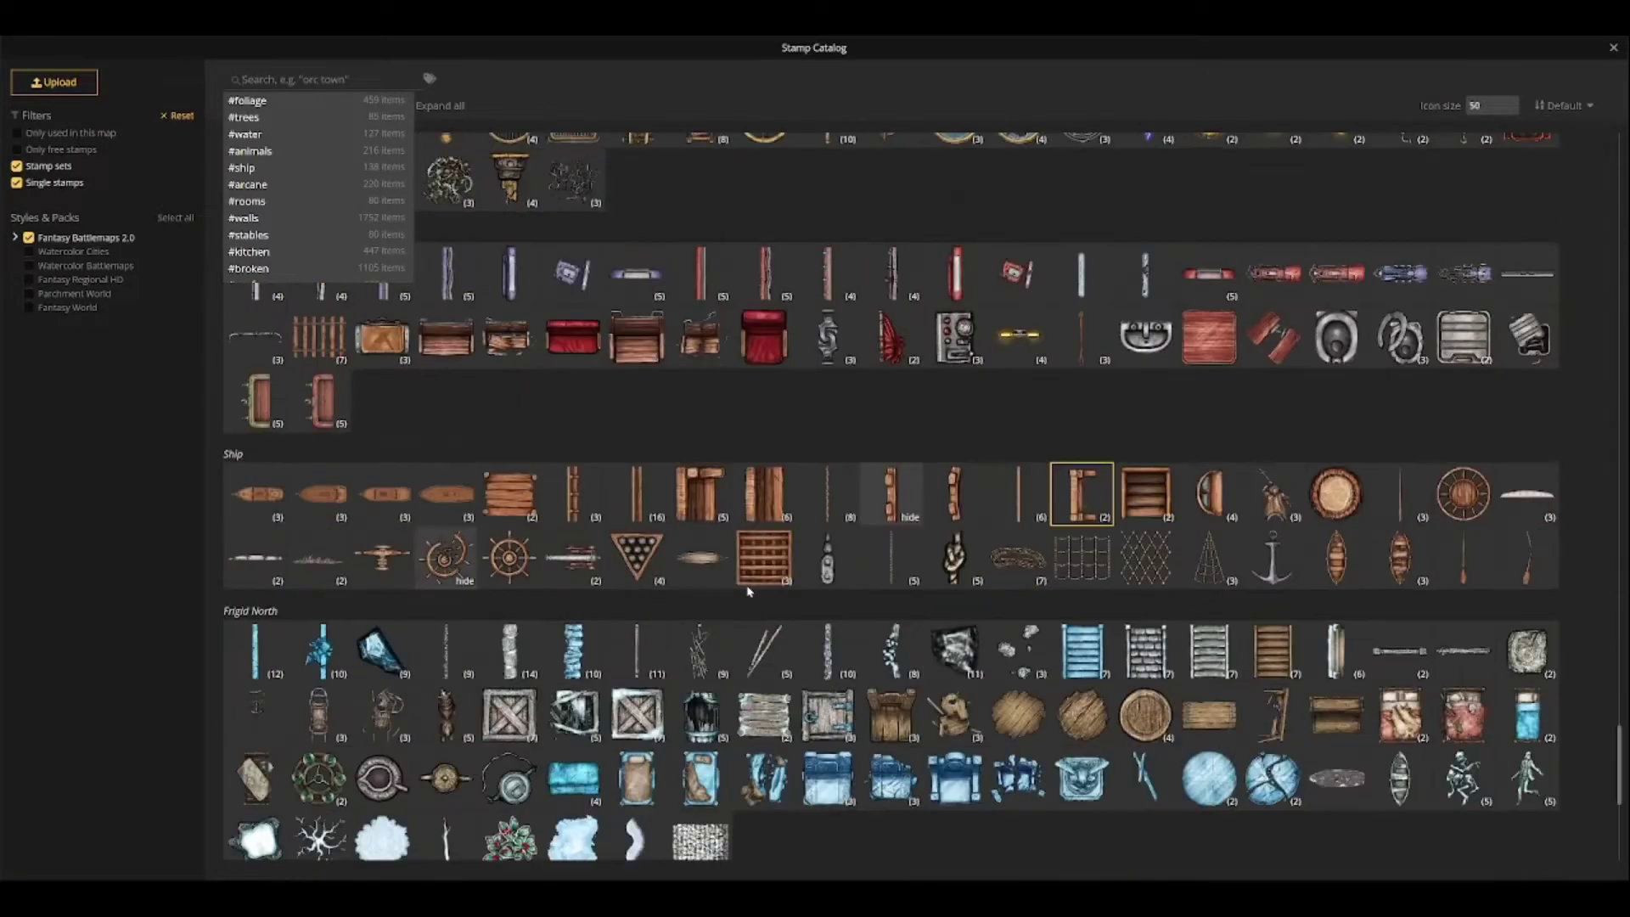
{"action": "left_click", "coordinate": [910, 521]}
{"action": "left_click", "coordinate": [1092, 519]}
{"action": "left_click", "coordinate": [1093, 519]}
{"action": "left_click", "coordinate": [1146, 497]}
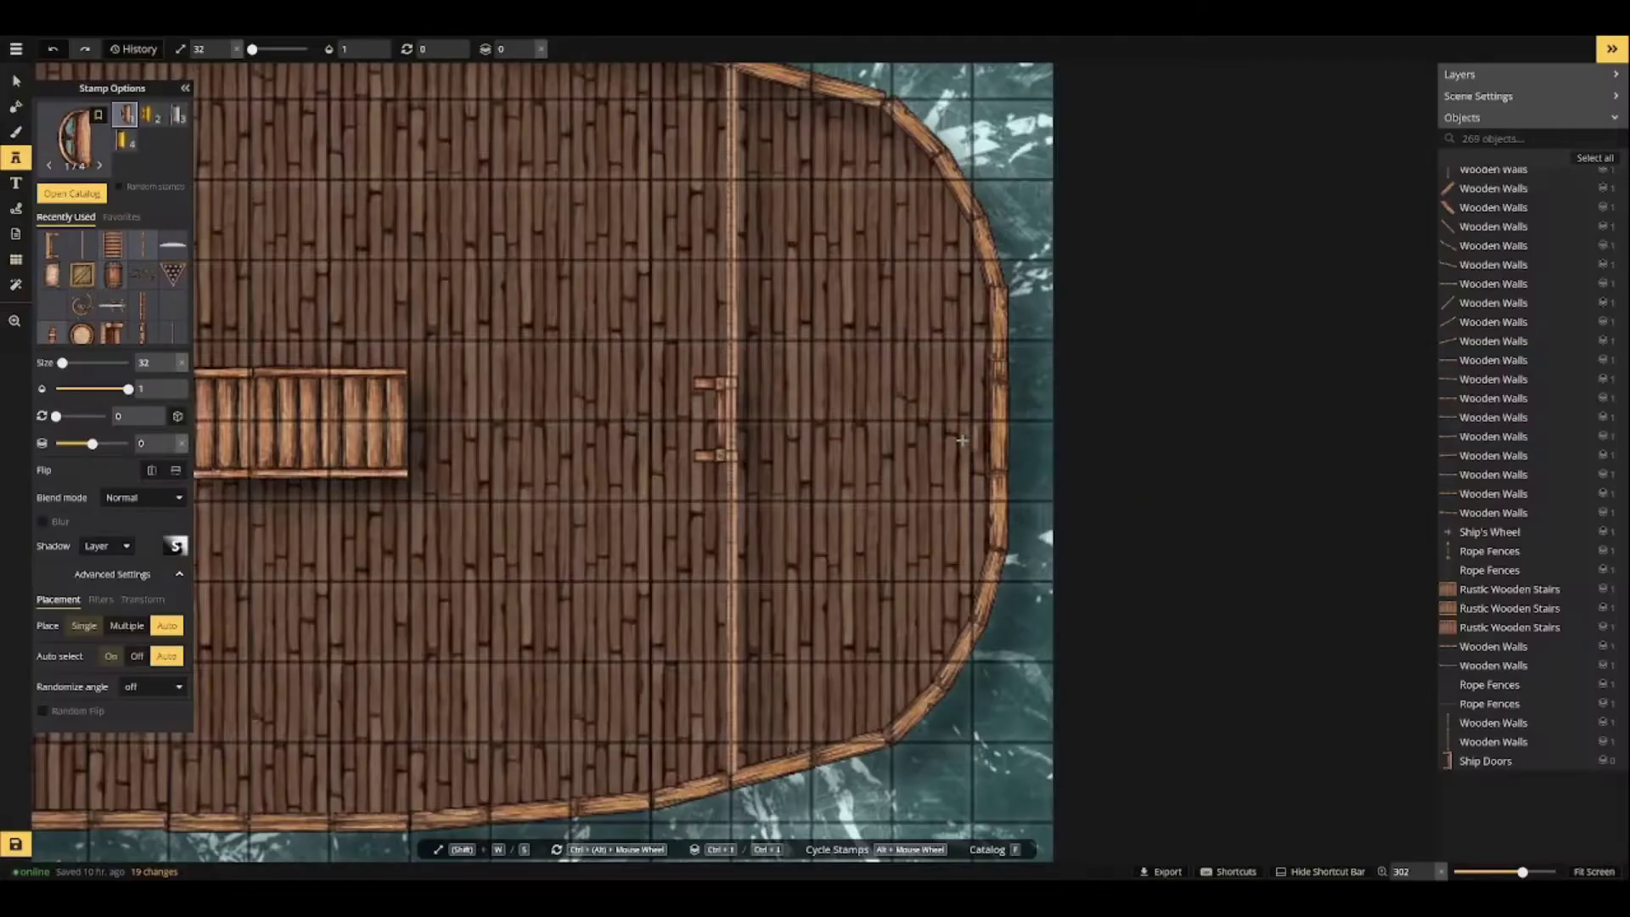
{"action": "left_click", "coordinate": [175, 114]}
{"action": "left_click", "coordinate": [126, 141]}
{"action": "left_click", "coordinate": [175, 116]}
{"action": "key", "text": "w"}
{"action": "key", "text": "w"}
{"action": "key", "text": "w"}
{"action": "key", "text": "w"}
{"action": "key", "text": "w"}
{"action": "key", "text": "w"}
{"action": "key", "text": "w"}
{"action": "key", "text": "w"}
{"action": "key", "text": "w"}
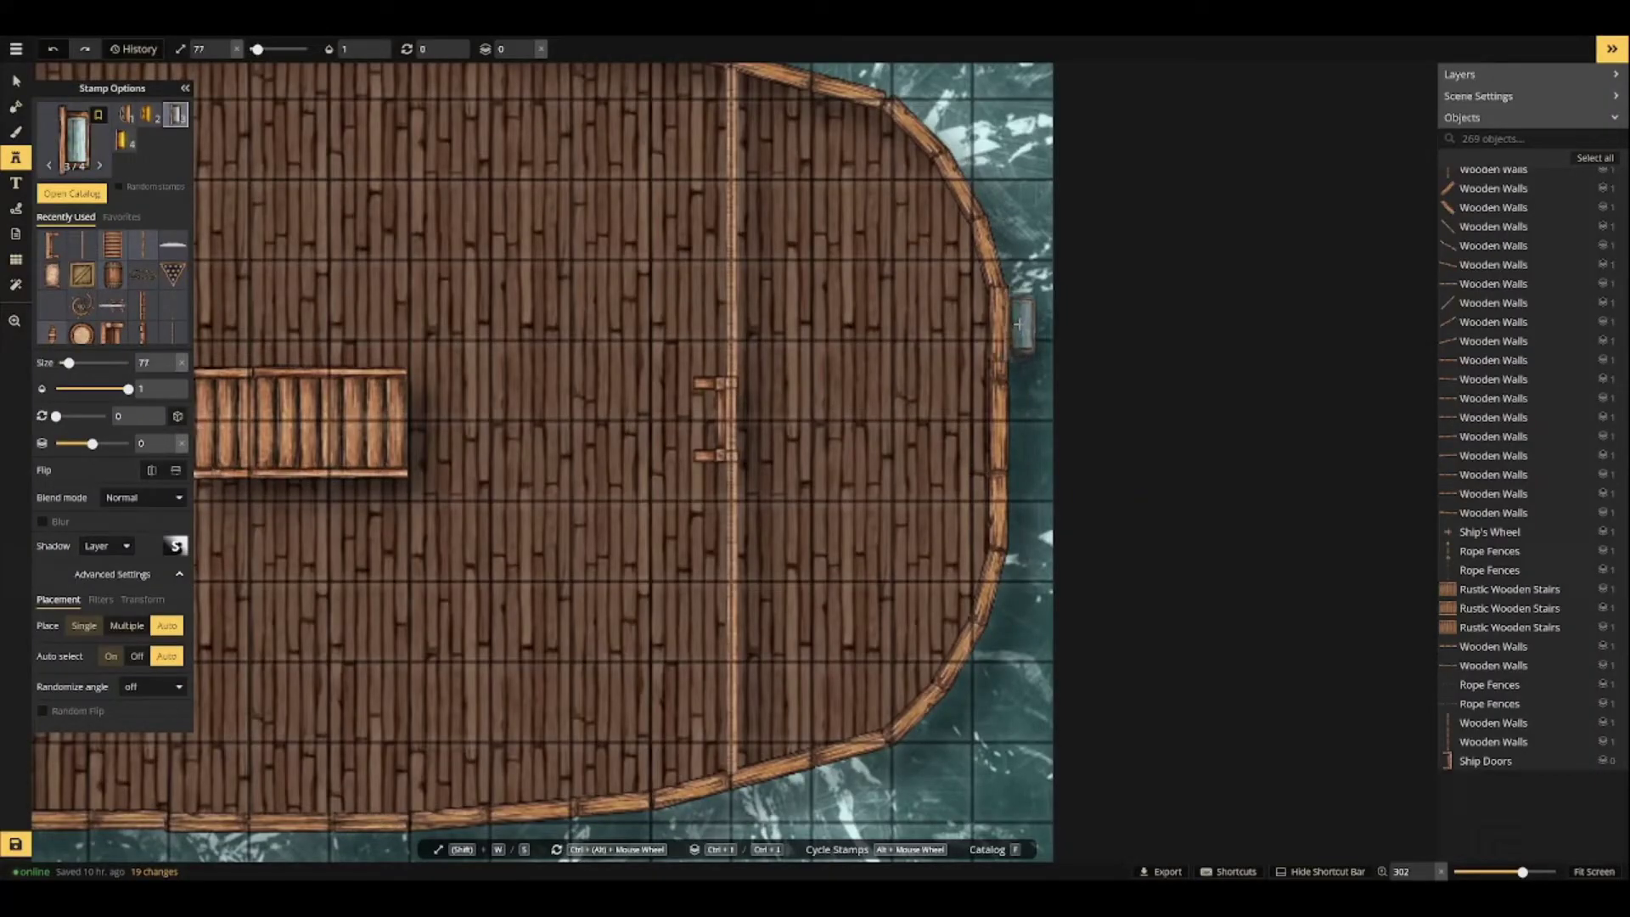
{"action": "left_click", "coordinate": [1019, 324]}
{"action": "left_click", "coordinate": [1018, 513]}
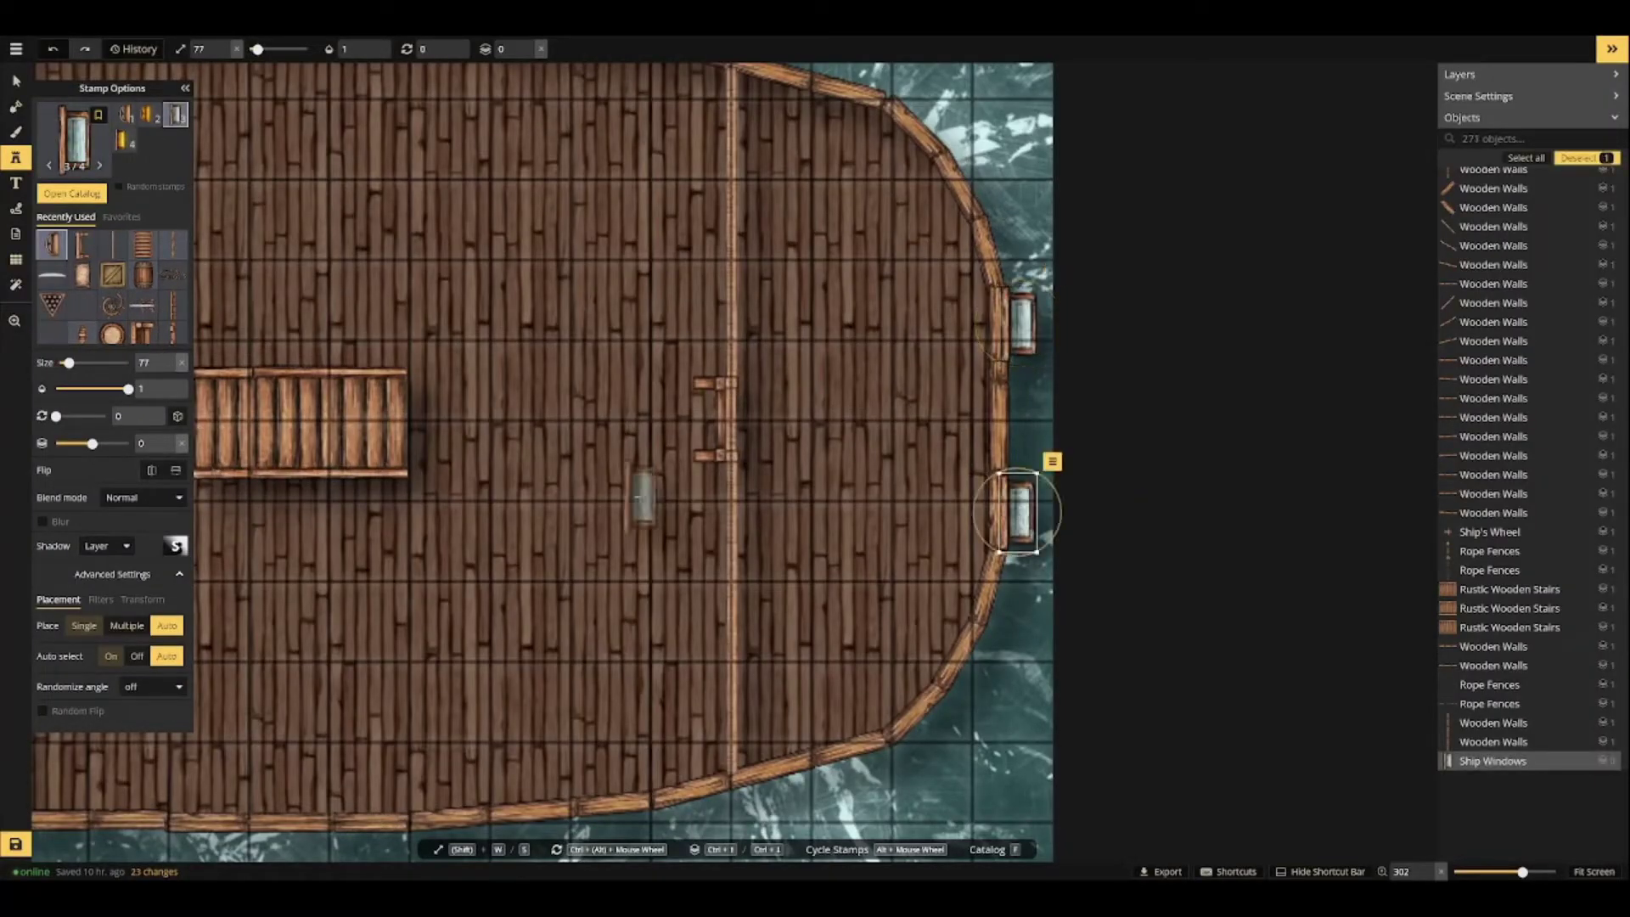
Choose the anchor stamp from the catalog and place one at size 28, rotation 195 and layer -1 on the top deck's northern stern hull.
{"action": "left_click", "coordinate": [71, 193]}
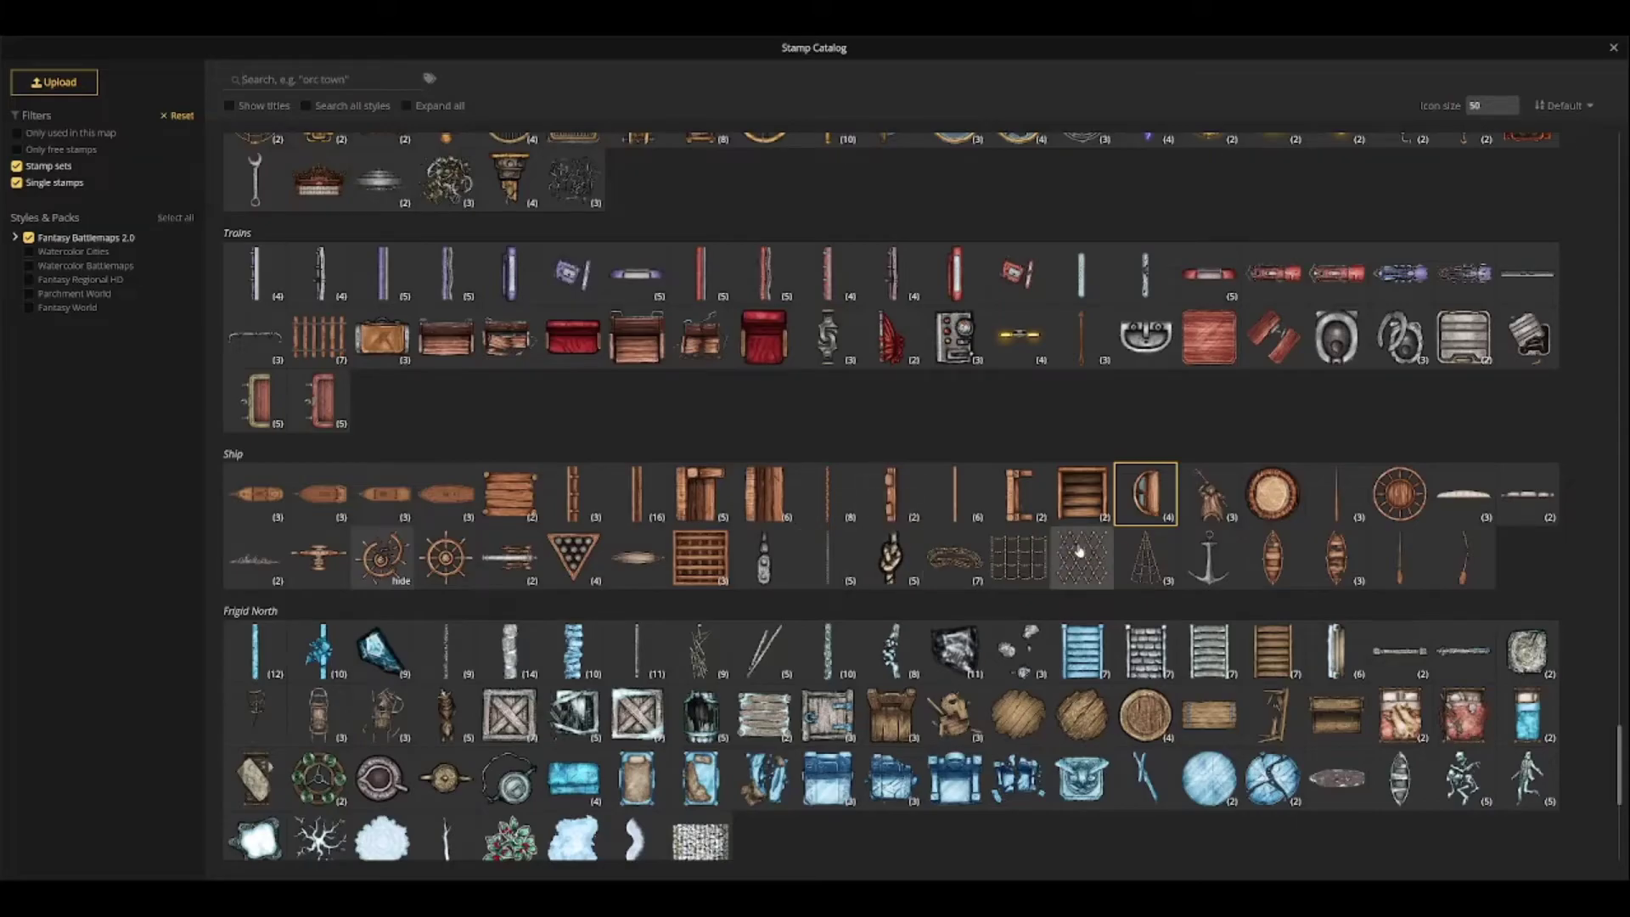
{"action": "left_click", "coordinate": [1208, 558]}
{"action": "scroll", "coordinate": [943, 280], "scroll_direction": "up", "scroll_amount": 3}
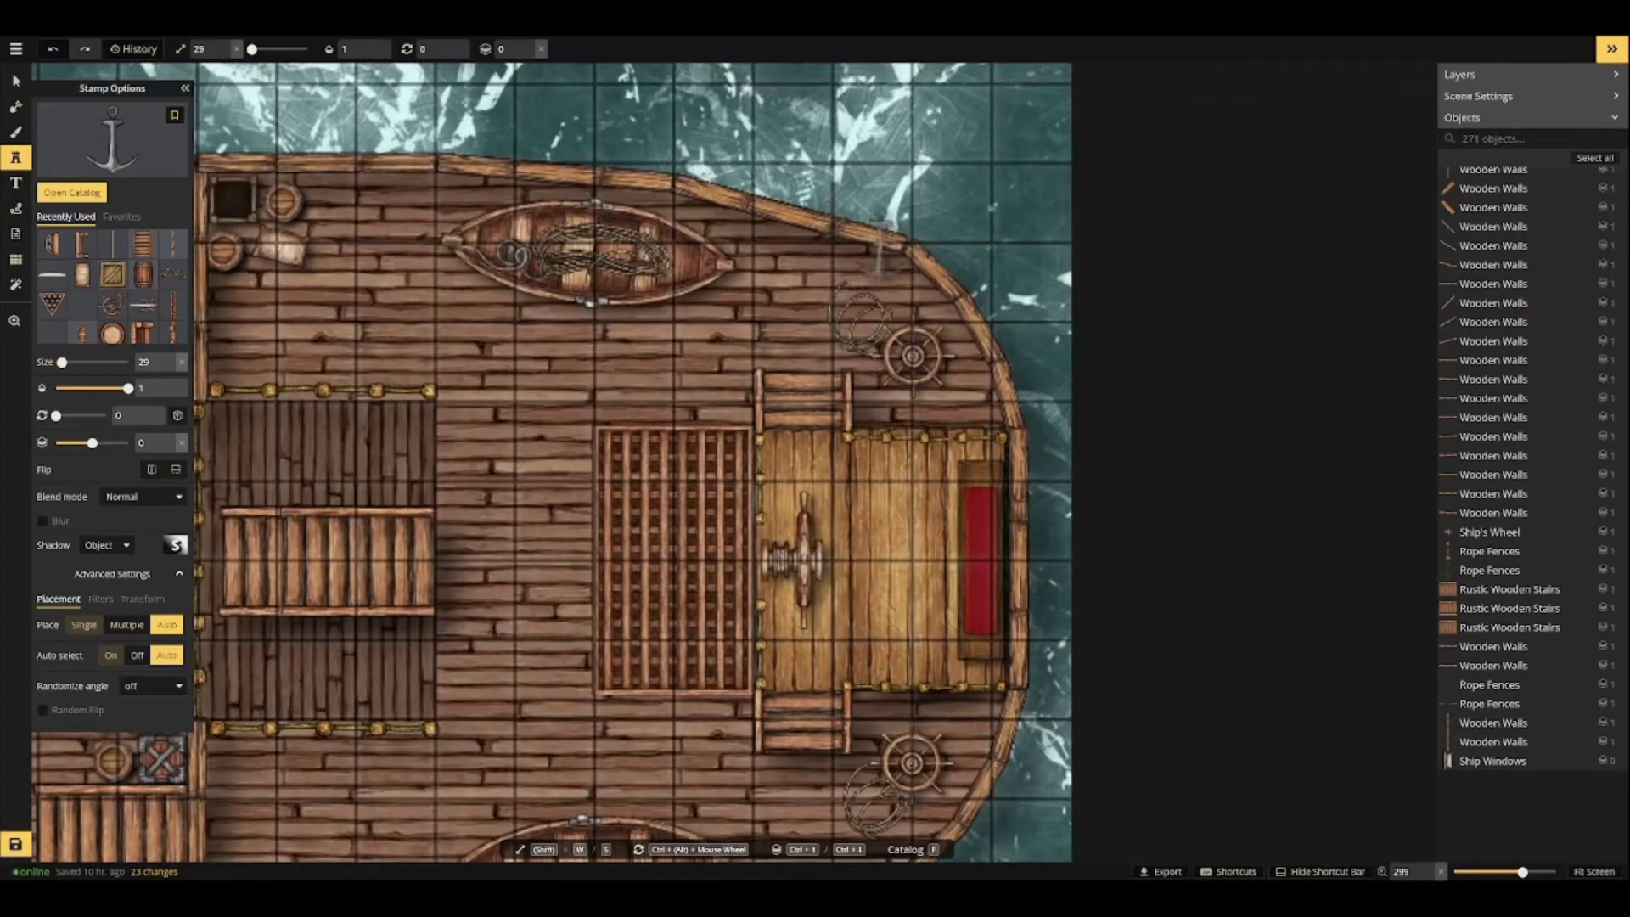
{"action": "scroll", "coordinate": [881, 244], "scroll_direction": "down", "scroll_amount": 13}
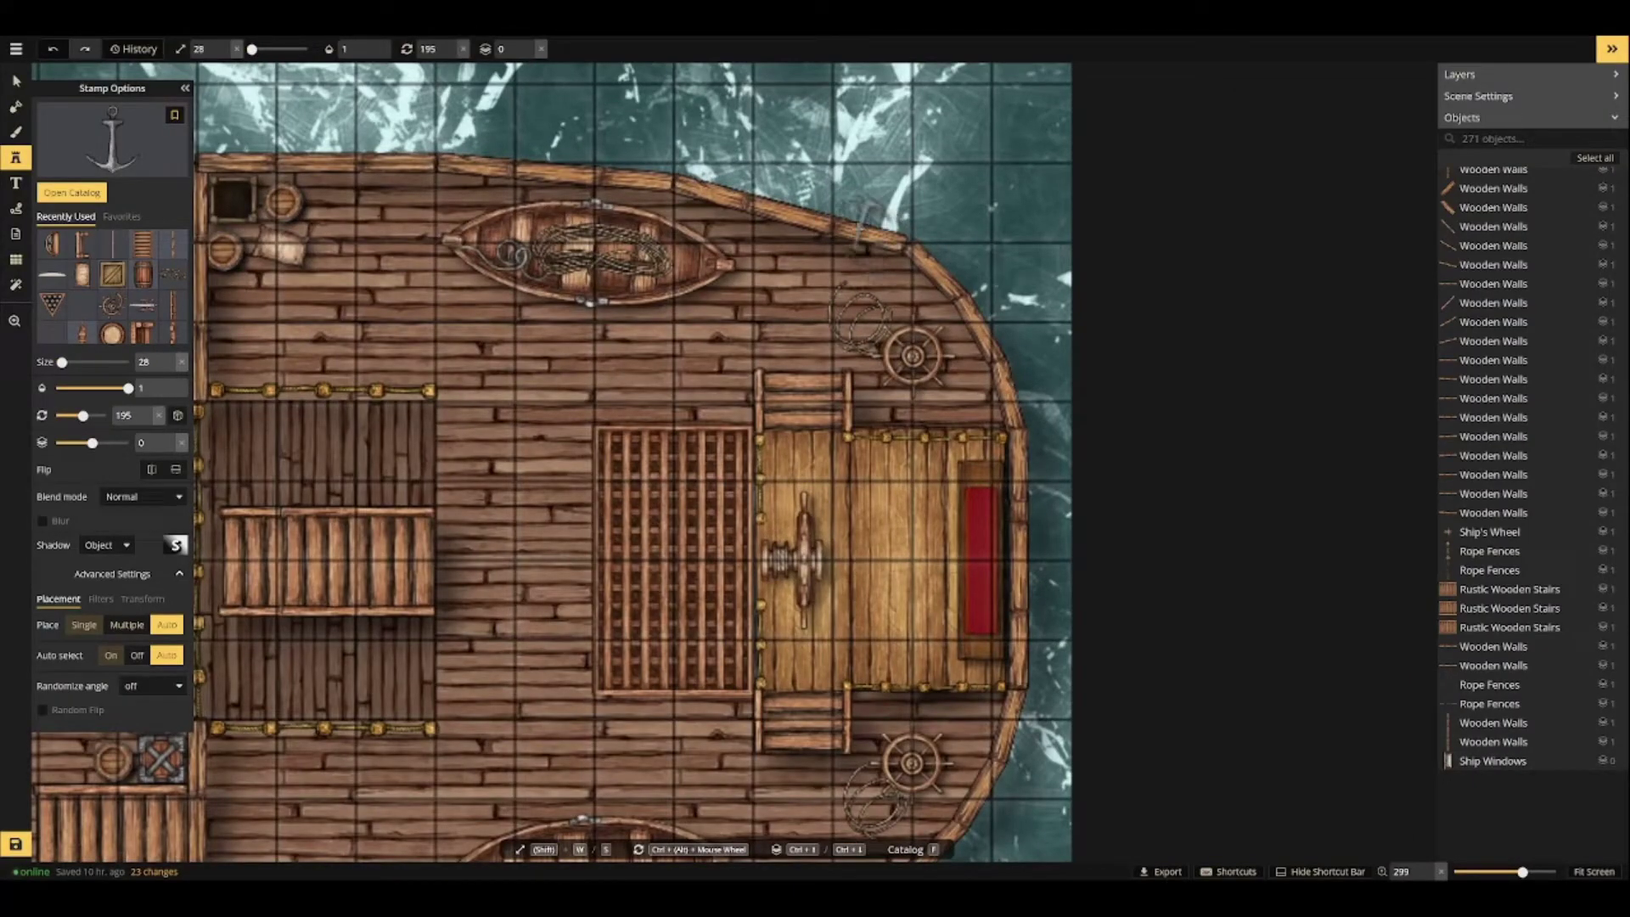
{"action": "left_click", "coordinate": [869, 230]}
{"action": "key", "text": "ctrl+Down"}
{"action": "left_click", "coordinate": [902, 416]}
{"action": "left_click_drag", "start_coordinate": [901, 416], "coordinate": [892, 250]}
Place a second anchor at size 28 and layer -1 on the opposite, southern stern hull of the top deck.
{"action": "scroll", "coordinate": [893, 694], "scroll_direction": "down", "scroll_amount": 10}
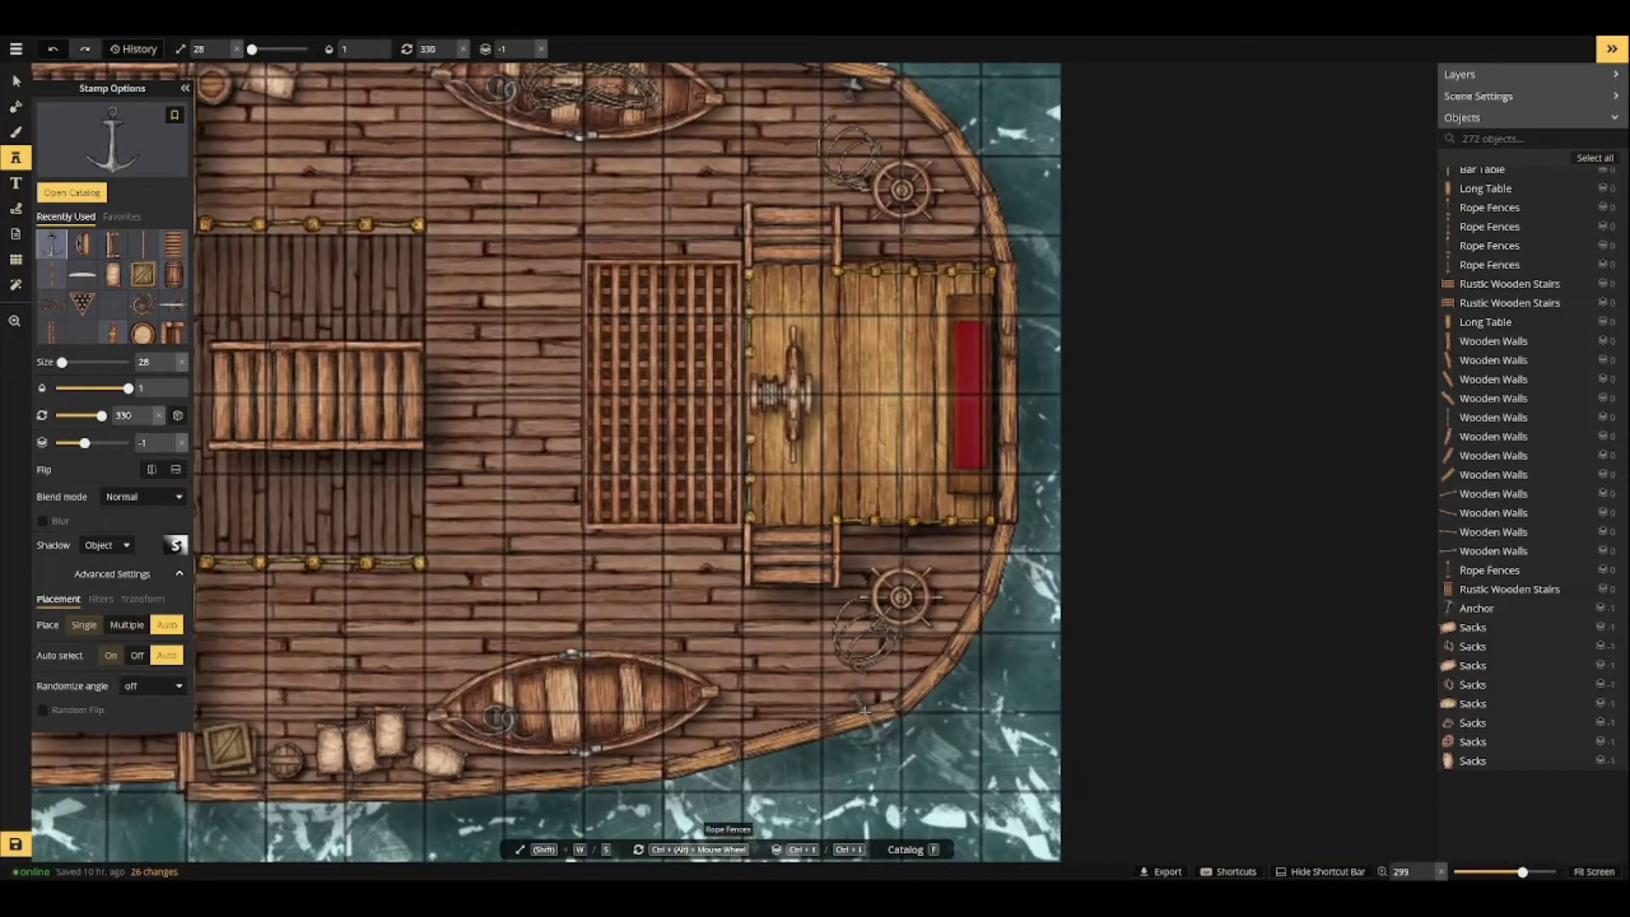
{"action": "left_click", "coordinate": [859, 717]}
{"action": "scroll", "coordinate": [940, 719], "scroll_direction": "down", "scroll_amount": 10}
{"action": "left_click_drag", "start_coordinate": [940, 747], "coordinate": [947, 475]}
{"action": "scroll", "coordinate": [949, 558], "scroll_direction": "up", "scroll_amount": 8}
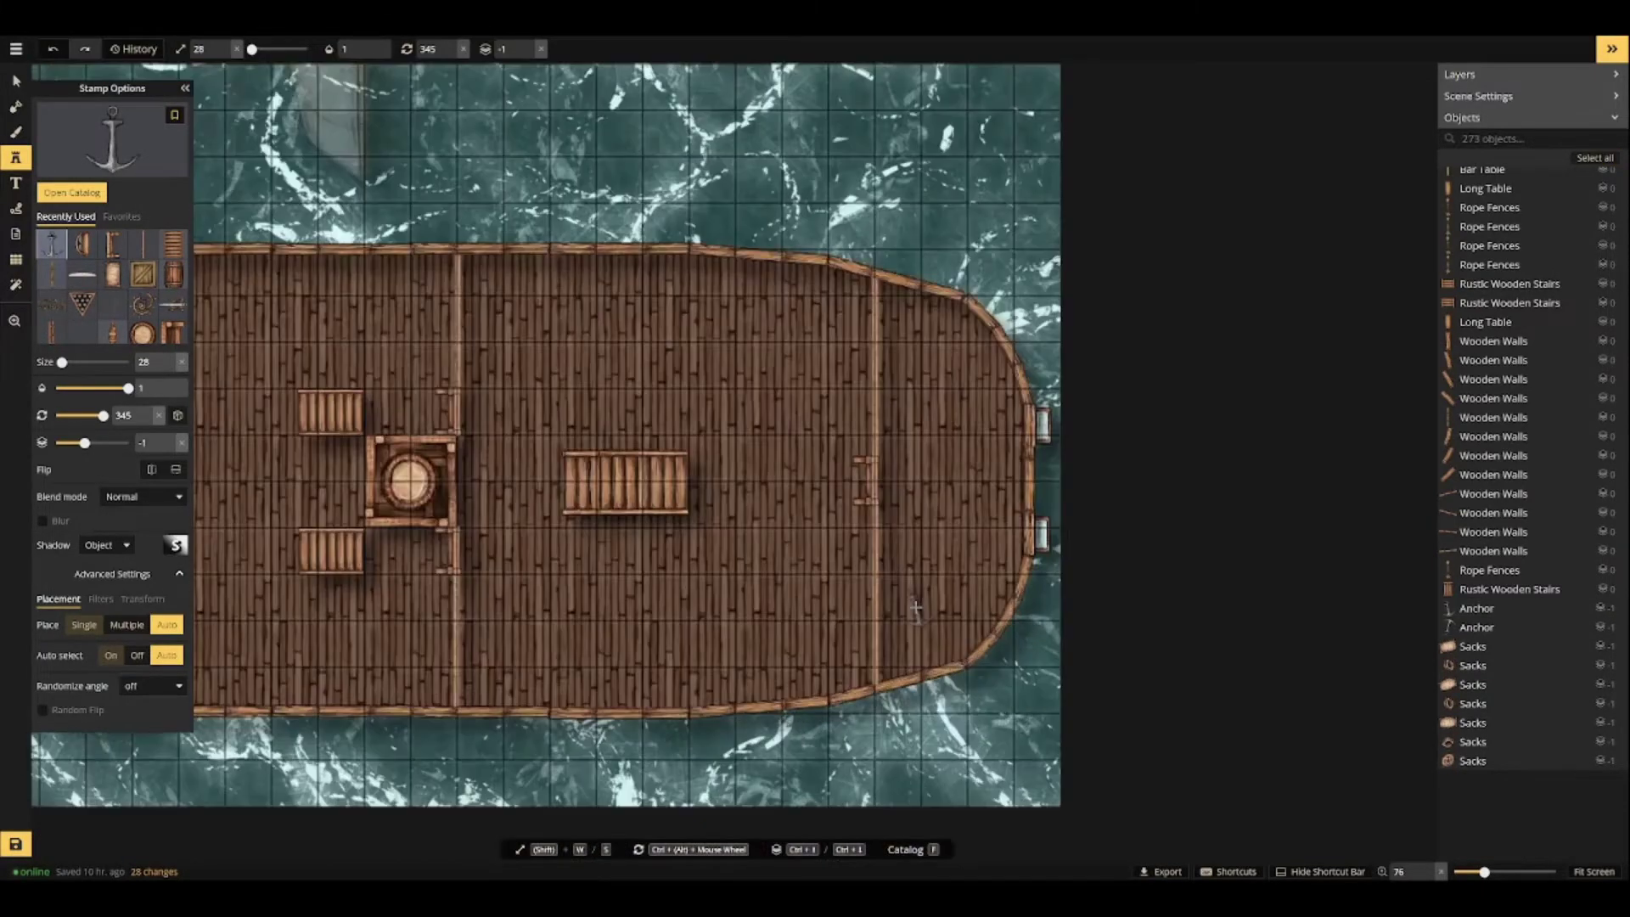
Search the stamp catalog for "bed" and place a Raven Silk Bed at size 31 and rotation 90 against the stern between the windows.
{"action": "type", "text": "fbed"}
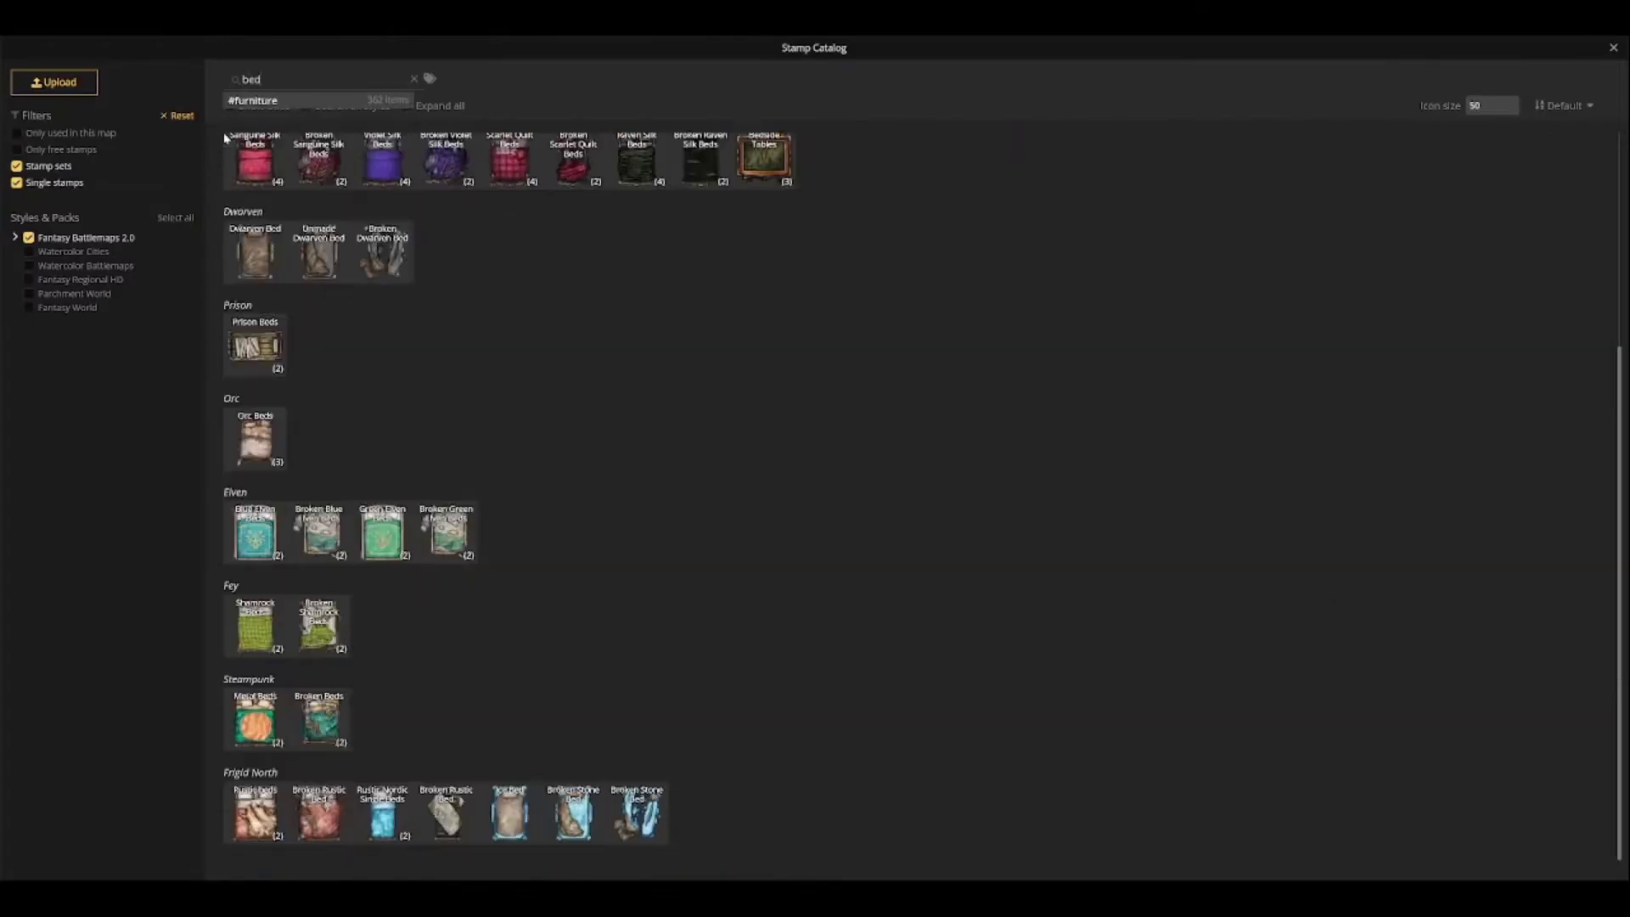
{"action": "scroll", "coordinate": [505, 557], "scroll_direction": "down", "scroll_amount": 5}
{"action": "scroll", "coordinate": [339, 476], "scroll_direction": "up", "scroll_amount": 4}
{"action": "left_click", "coordinate": [252, 439]}
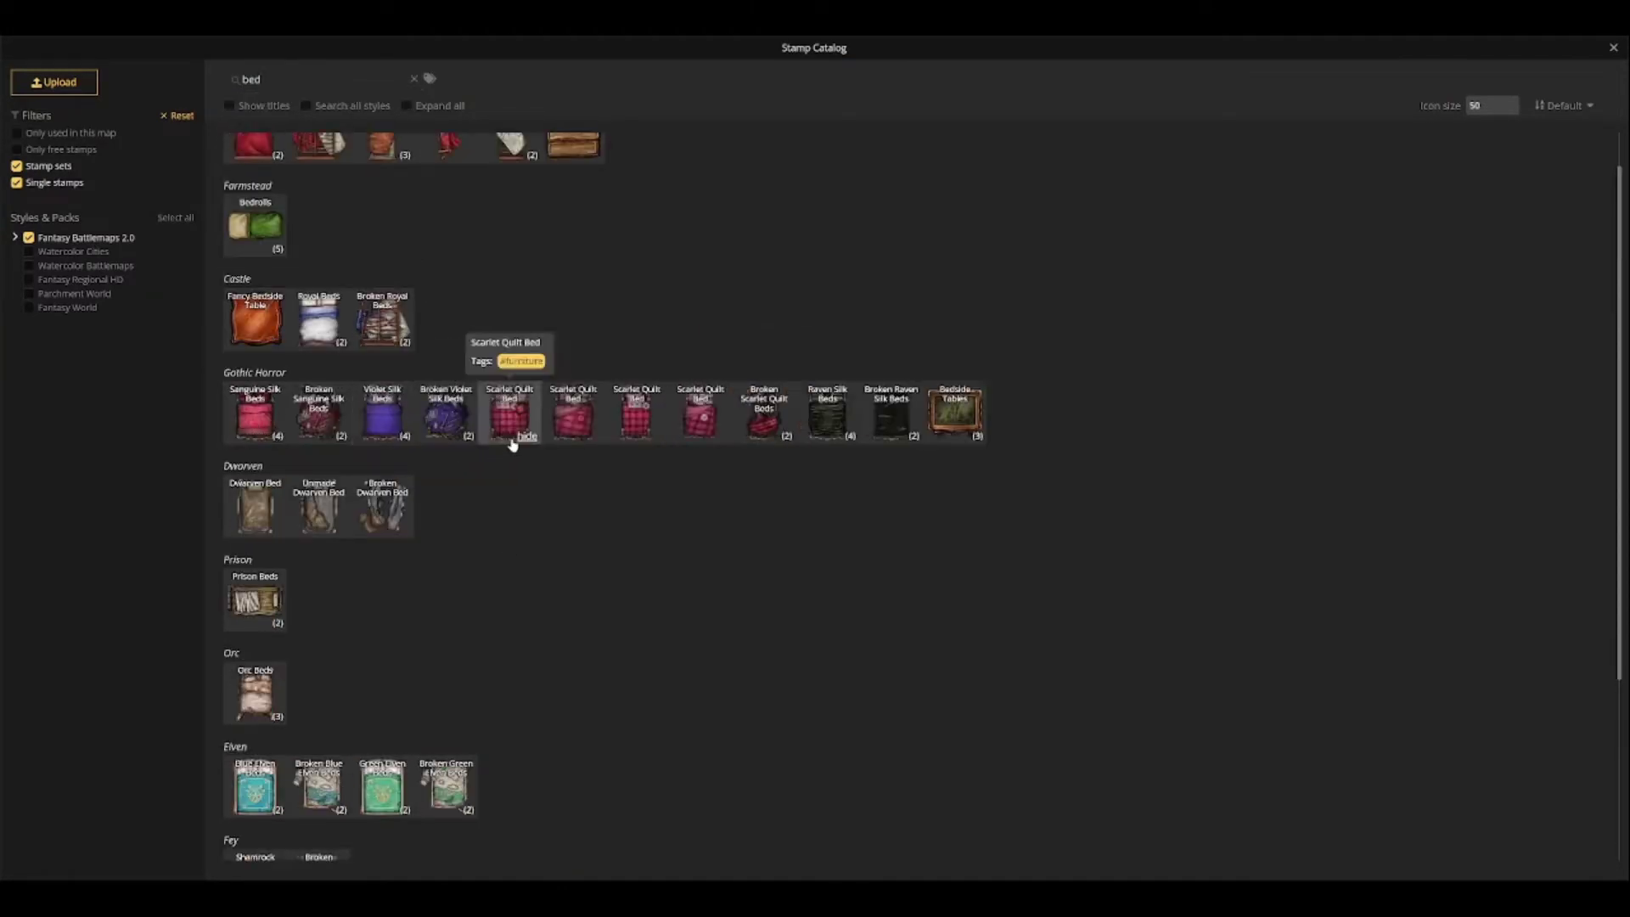
{"action": "left_click", "coordinate": [635, 418]}
{"action": "scroll", "coordinate": [985, 446], "scroll_direction": "up", "scroll_amount": 2}
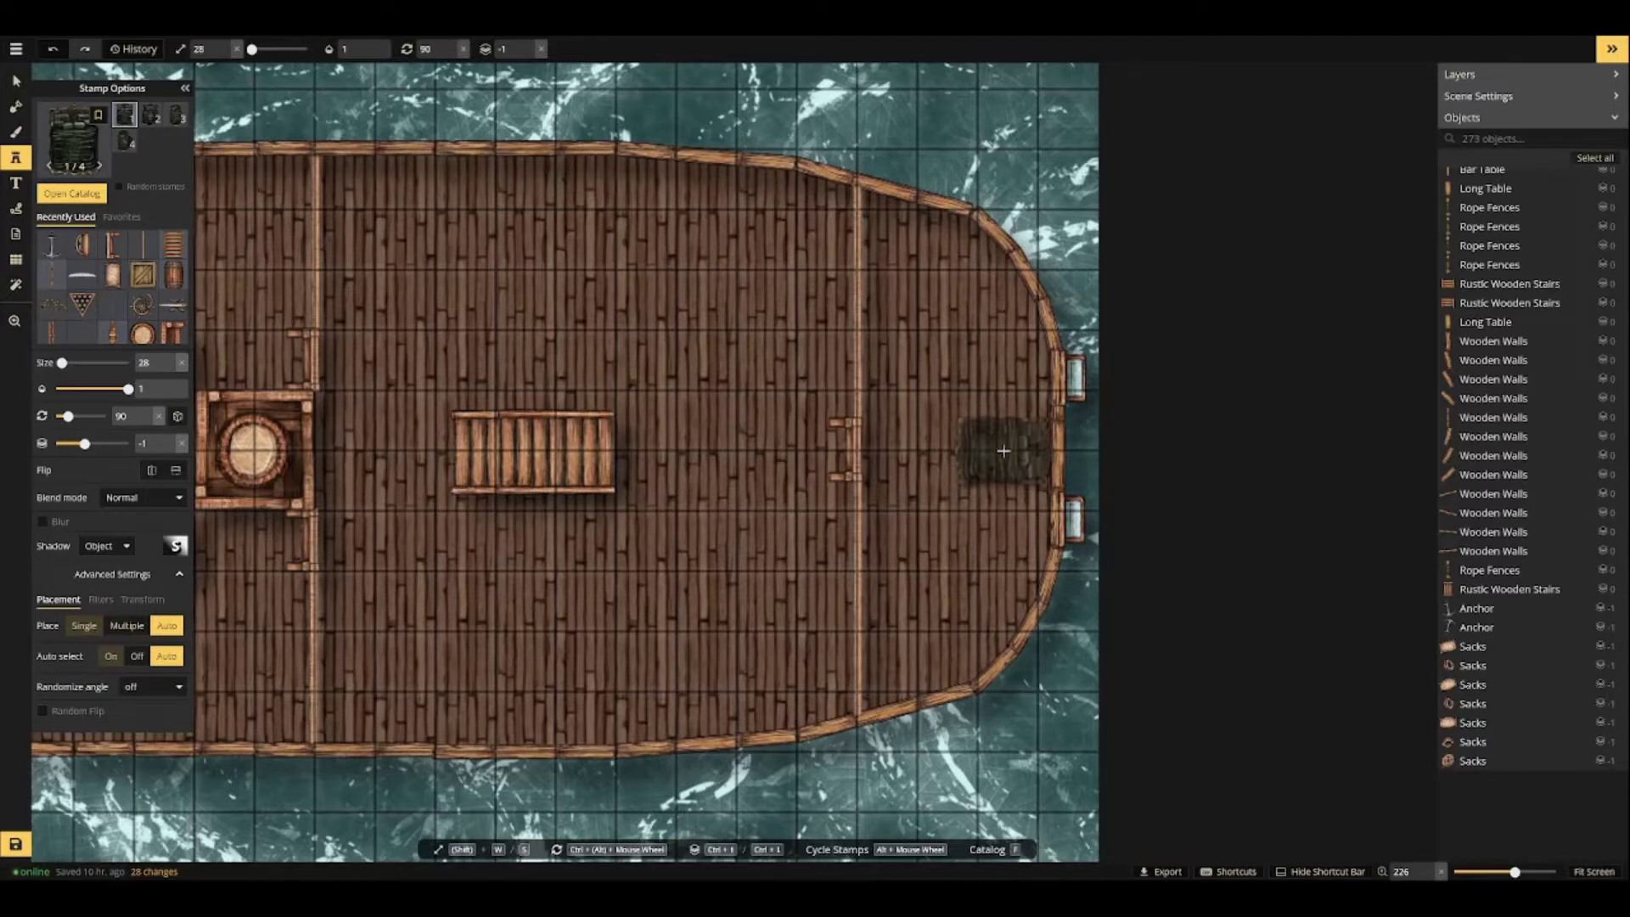
{"action": "key", "text": "w"}
{"action": "key", "text": "w"}
{"action": "key", "text": "w"}
{"action": "left_click", "coordinate": [999, 451]}
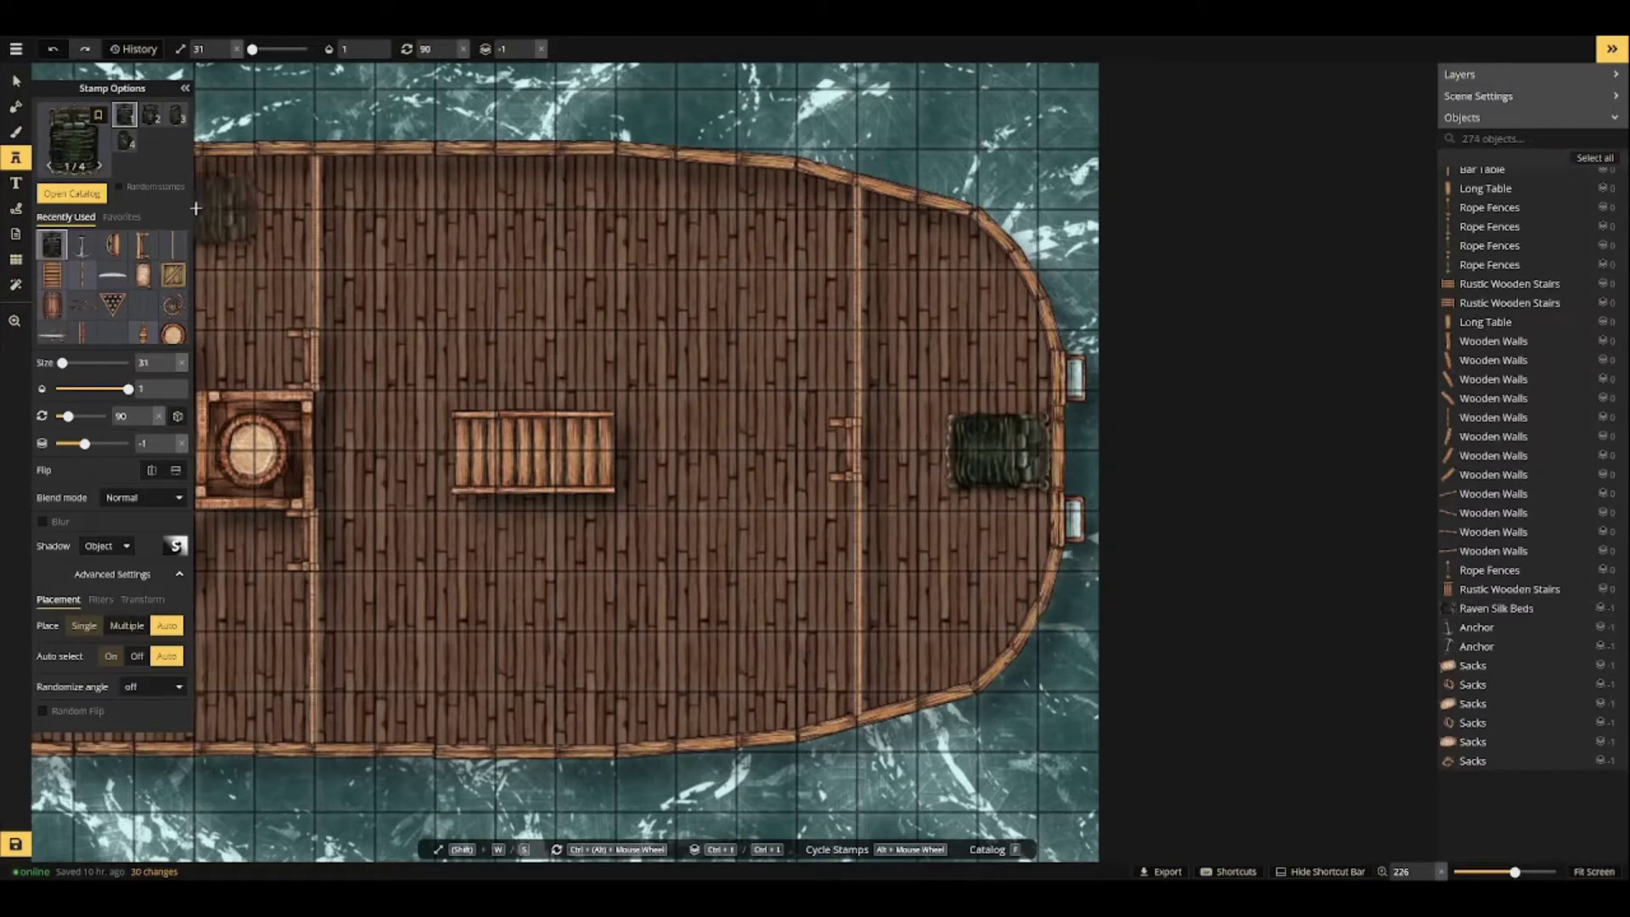
Place two inner ship walls at size 31 and rotation 270 to partition off the north and south corners of the stern cabin.
{"action": "left_click", "coordinate": [173, 246]}
{"action": "scroll", "coordinate": [965, 615], "scroll_direction": "up", "scroll_amount": 2, "text": "ctrl"}
{"action": "left_click", "coordinate": [940, 630]}
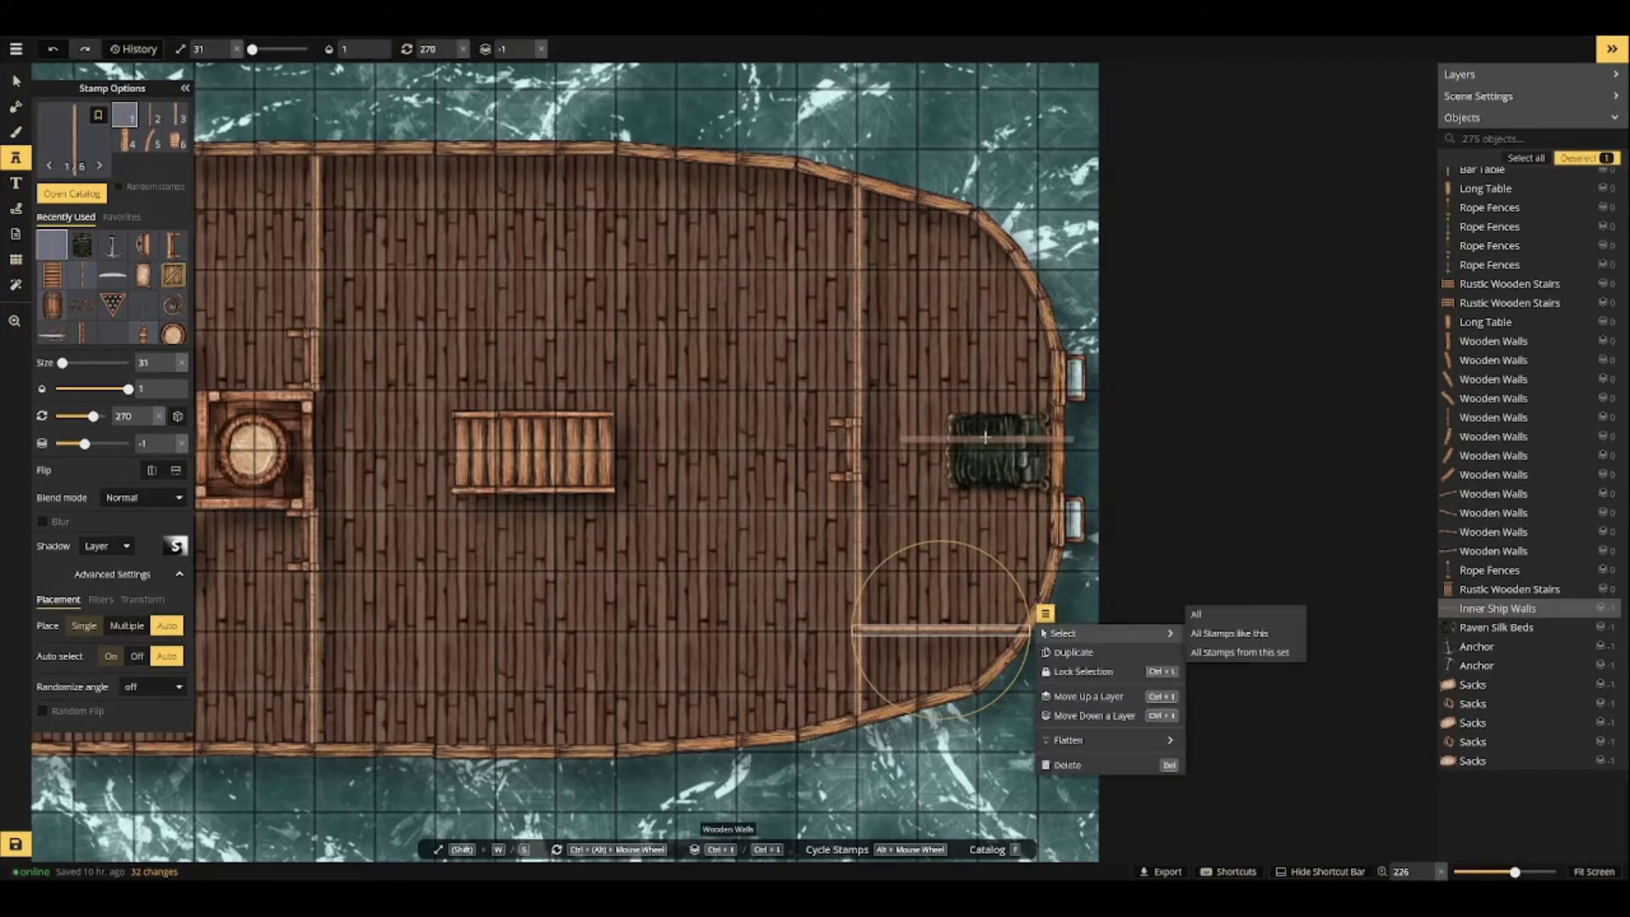
{"action": "left_click", "coordinate": [940, 270]}
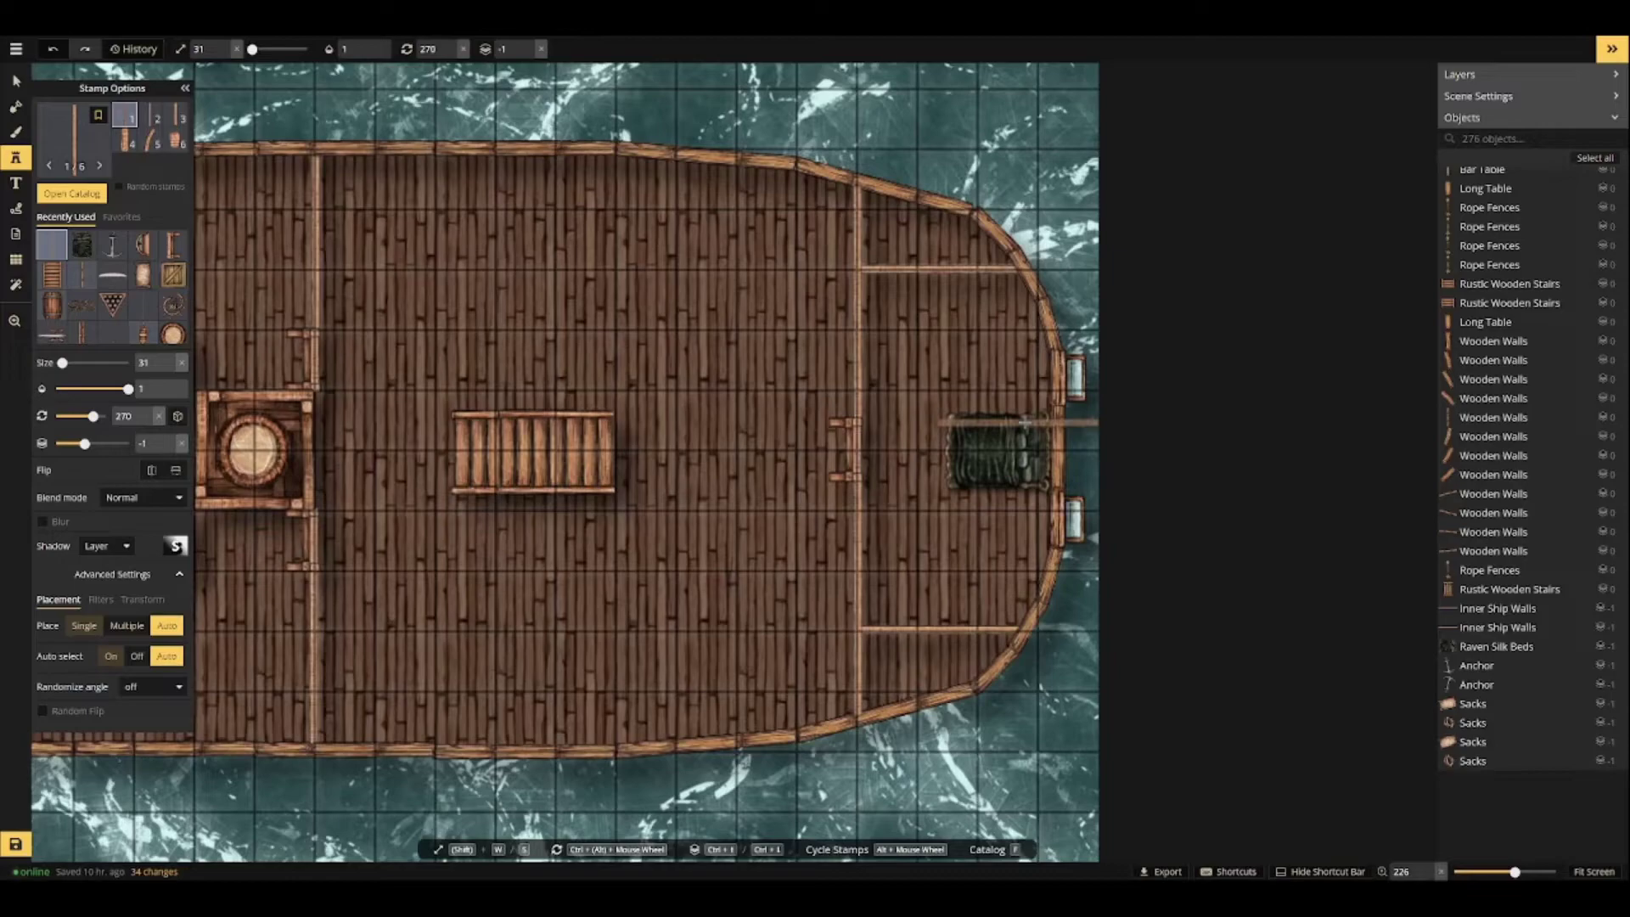
Choose the green Bedside Tables stamp and place one on each side of the bed at size 47 and rotation 90.
{"action": "left_click", "coordinate": [75, 140]}
{"action": "left_click", "coordinate": [450, 487]}
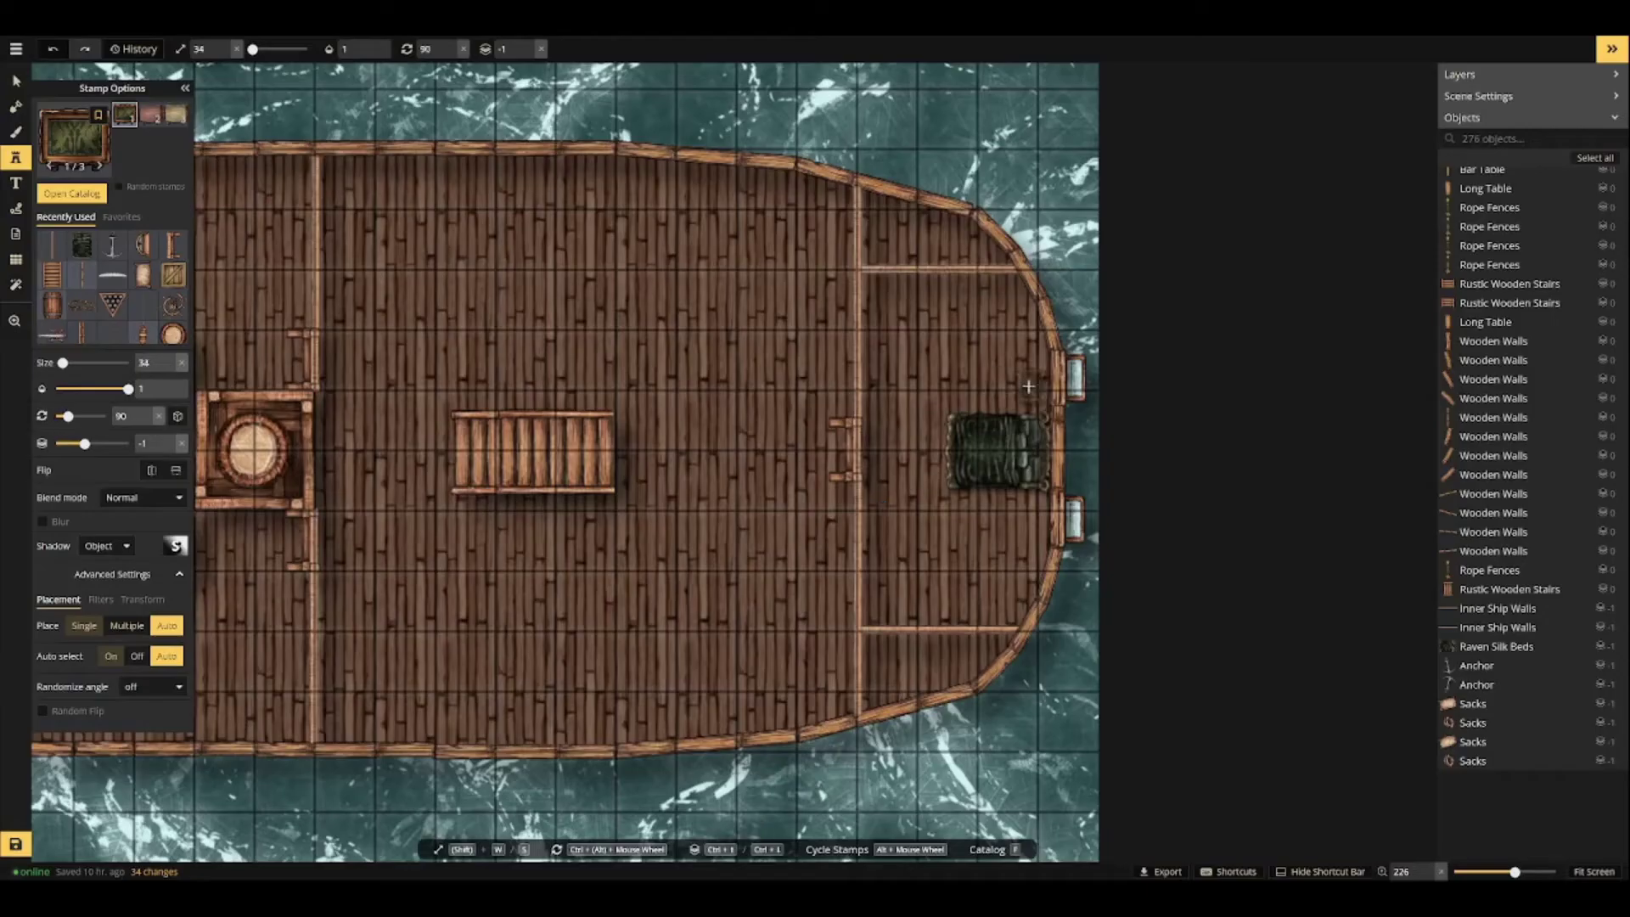
{"action": "scroll", "coordinate": [1028, 386], "scroll_direction": "up", "scroll_amount": 4}
{"action": "left_click", "coordinate": [1033, 368]}
{"action": "left_click", "coordinate": [1033, 702]}
{"action": "scroll", "coordinate": [836, 670], "scroll_direction": "down", "scroll_amount": 3}
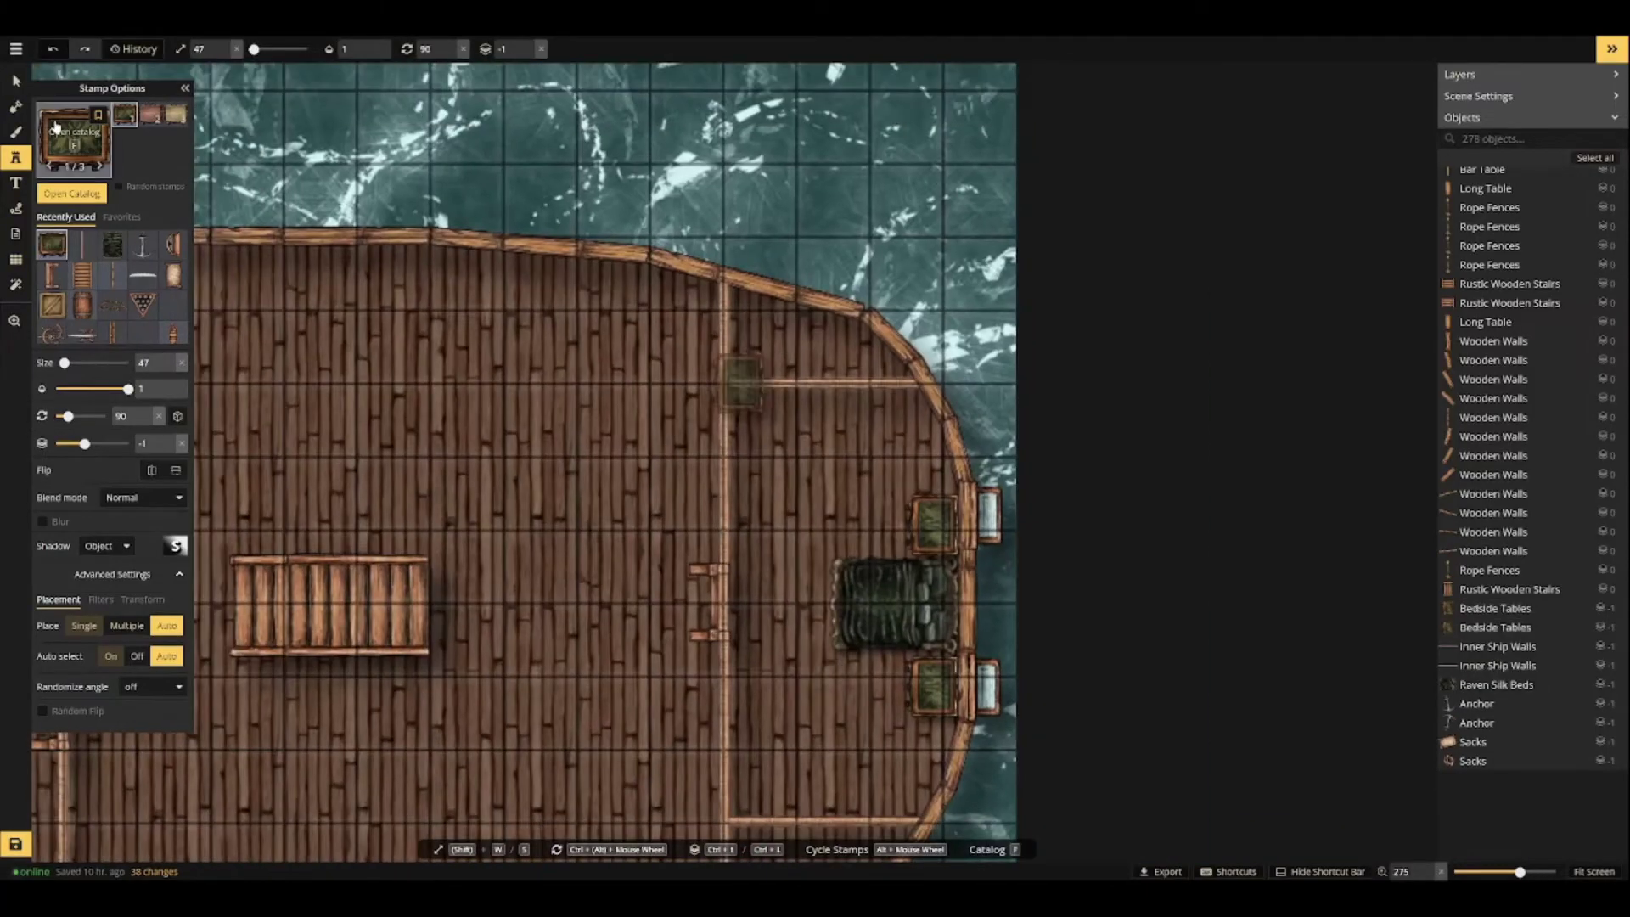
Search the stamp catalog for "rug" and place the long oval rug at size 38 and rotation 0 between the cabin door and the bed.
{"action": "left_click", "coordinate": [55, 125]}
{"action": "type", "text": "rug"}
{"action": "left_click", "coordinate": [1145, 179]}
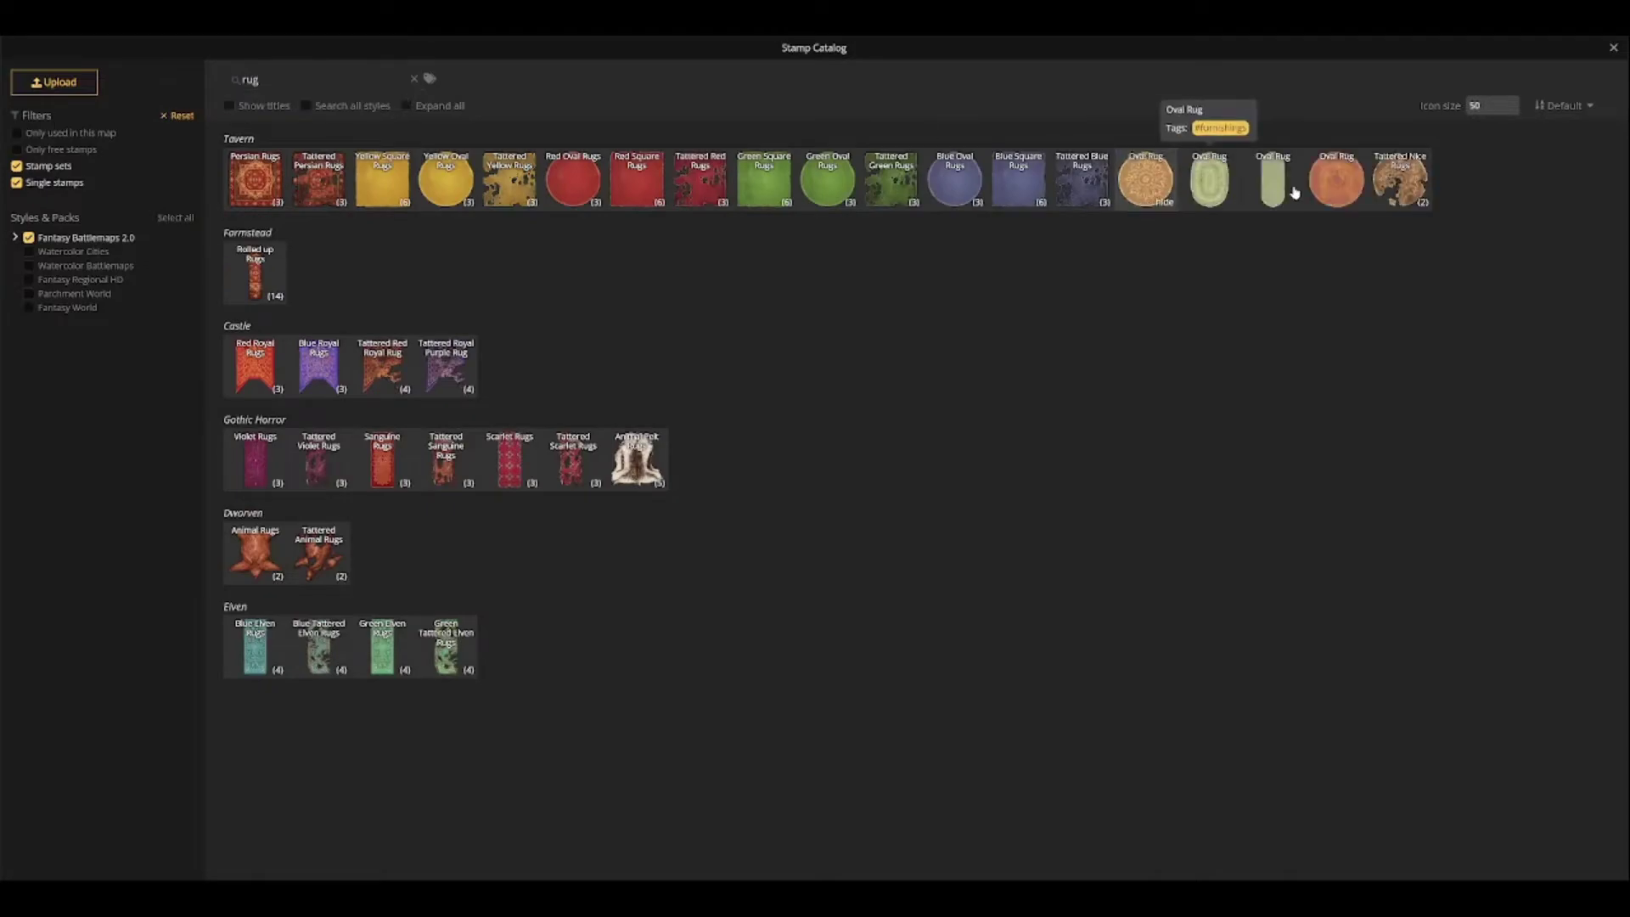
{"action": "left_click", "coordinate": [1212, 179]}
{"action": "left_click", "coordinate": [169, 118]}
{"action": "key", "text": "s"}
{"action": "key", "text": "s"}
{"action": "key", "text": "s"}
{"action": "key", "text": "s"}
{"action": "key", "text": "s"}
{"action": "key", "text": "s"}
{"action": "key", "text": "s"}
{"action": "key", "text": "s"}
{"action": "key", "text": "s"}
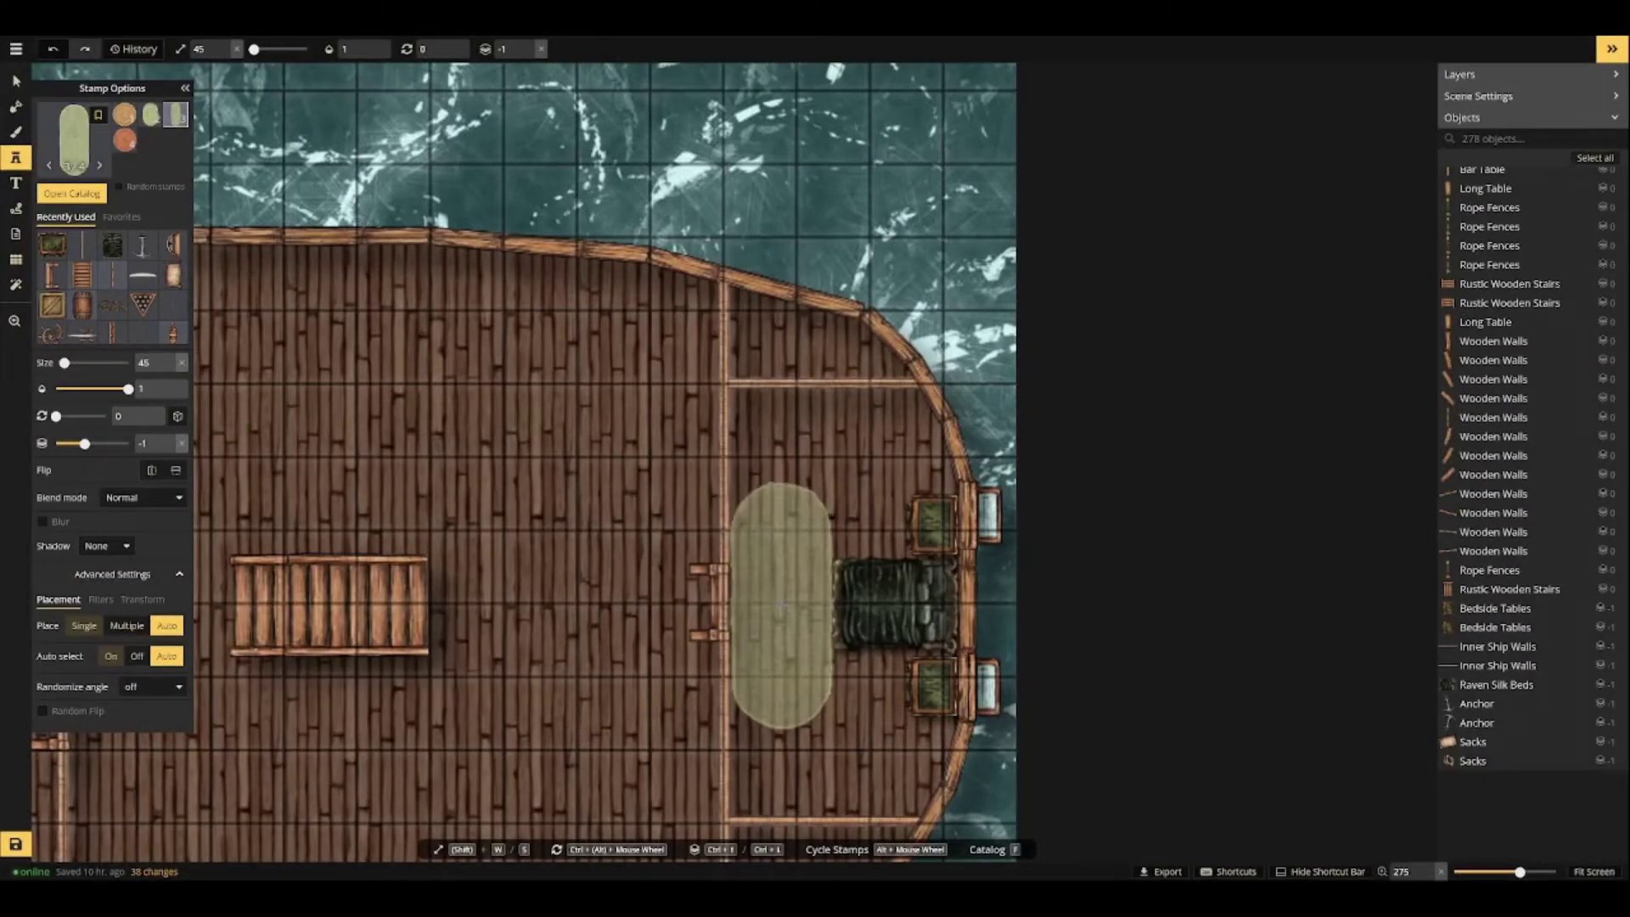
{"action": "left_click", "coordinate": [781, 604]}
Recolor the long rug green with hue 46, saturation 96, brightness 72 and contrast 153.
{"action": "left_click", "coordinate": [100, 600]}
{"action": "left_click_drag", "start_coordinate": [94, 627], "coordinate": [102, 647]}
{"action": "left_click_drag", "start_coordinate": [103, 667], "coordinate": [101, 667]}
{"action": "left_click_drag", "start_coordinate": [103, 688], "coordinate": [116, 688]}
{"action": "left_click_drag", "start_coordinate": [101, 668], "coordinate": [96, 668]}
{"action": "left_click", "coordinate": [471, 629]}
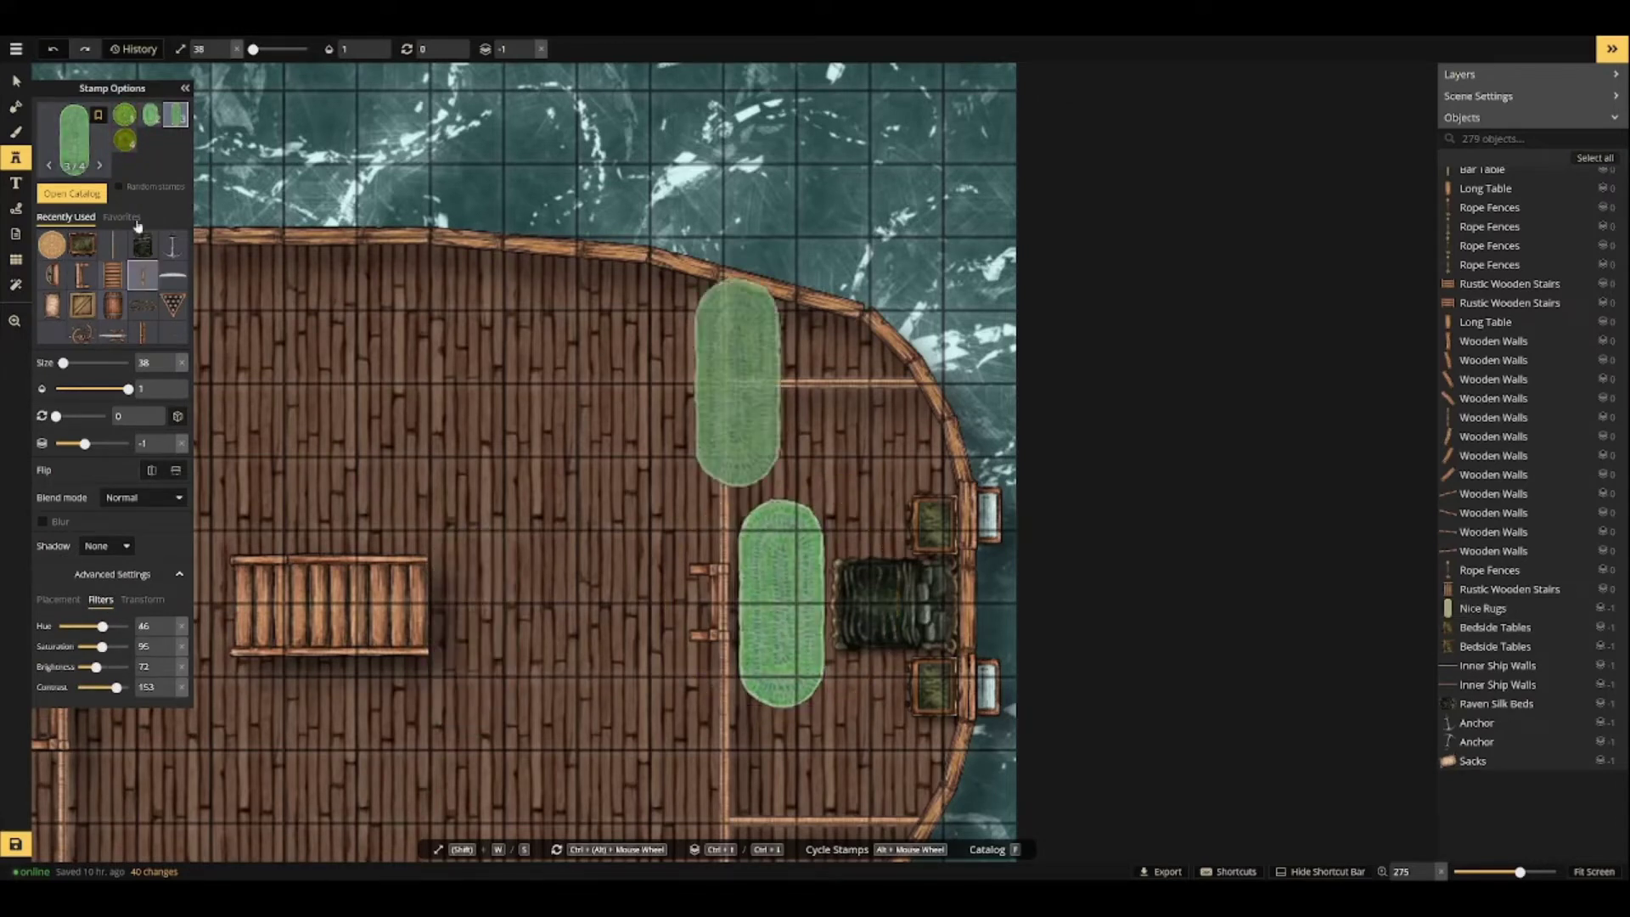
Place the shorter second rug variant at size 20 and rotation 270 north of the long rug in the stern cabin.
{"action": "left_click", "coordinate": [151, 116]}
{"action": "key", "text": "s"}
{"action": "key", "text": "s"}
{"action": "key", "text": "s"}
{"action": "key", "text": "s"}
{"action": "key", "text": "s"}
{"action": "key", "text": "s"}
{"action": "scroll", "coordinate": [833, 450], "scroll_direction": "down", "scroll_amount": 6}
{"action": "left_click", "coordinate": [833, 456]}
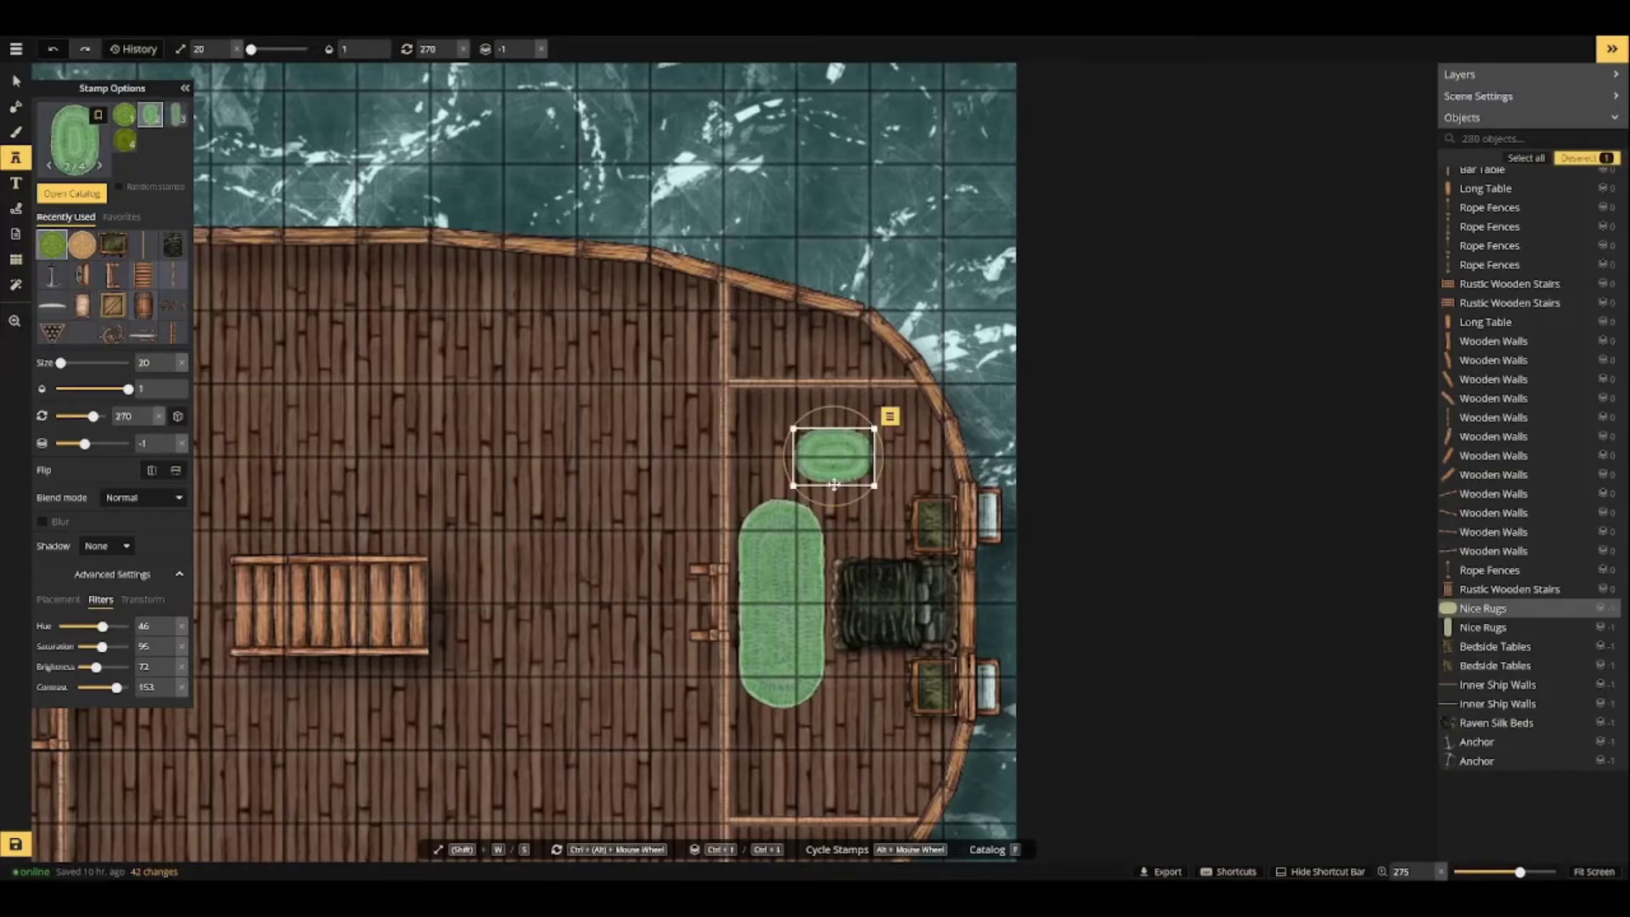
Search the stamp catalog for "desk" and place a Raven Silk Desk at rotation 0 against the cabin's north partition wall.
{"action": "left_click", "coordinate": [71, 194]}
{"action": "double_click", "coordinate": [309, 86]}
{"action": "type", "text": "desk"}
{"action": "left_click", "coordinate": [262, 295]}
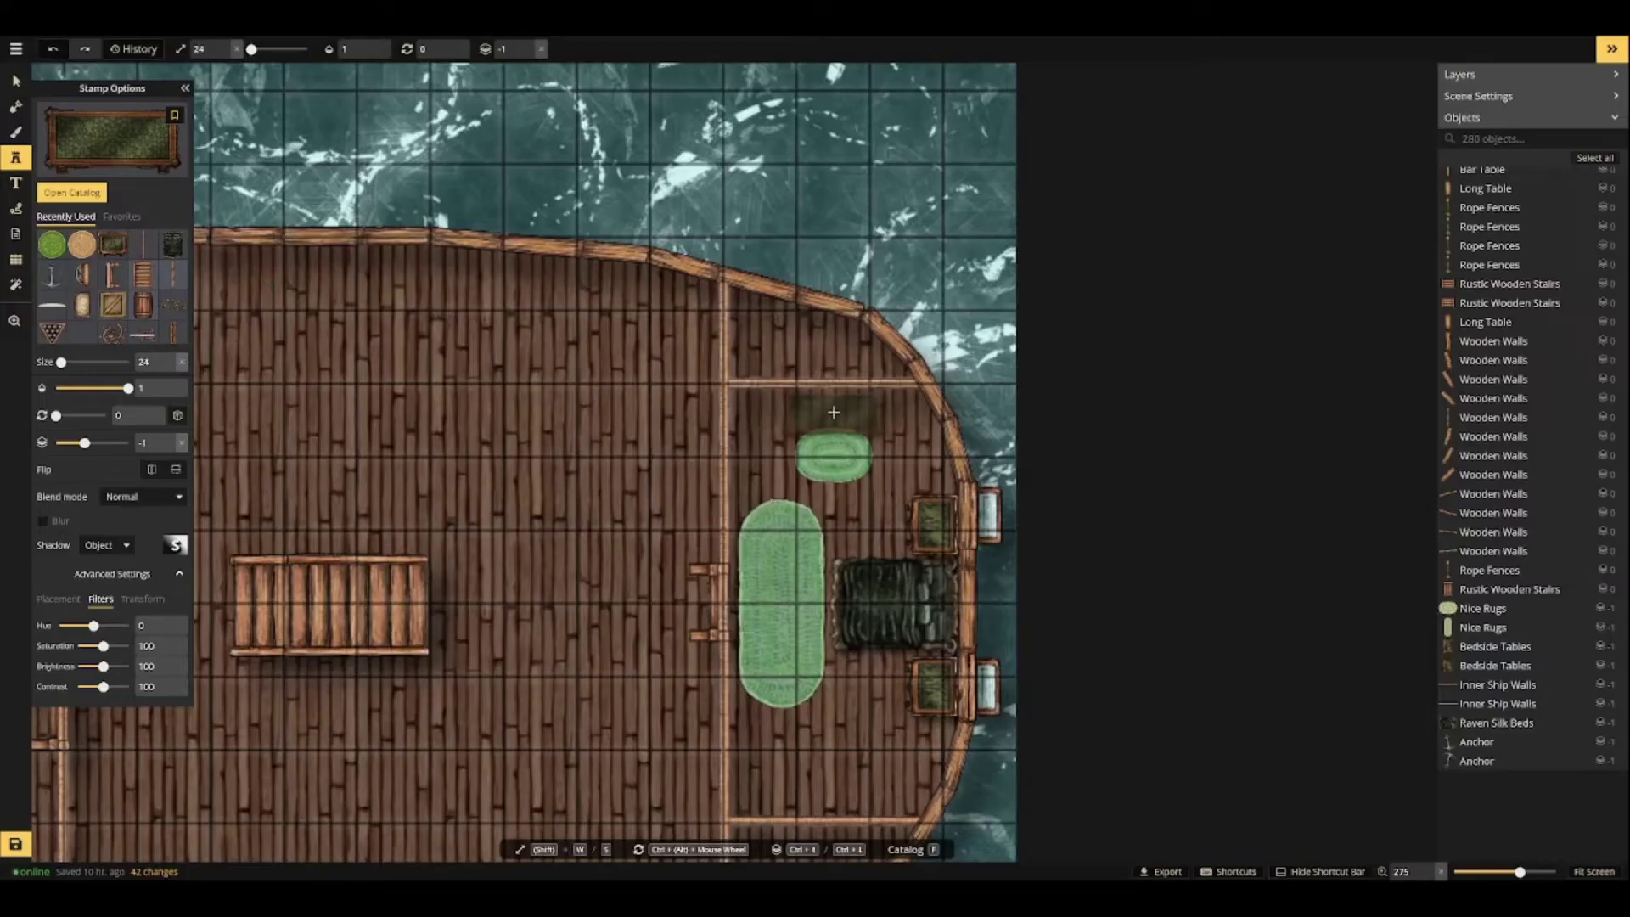
{"action": "left_click", "coordinate": [836, 416]}
Choose the Horned Desk Chair stamp and place it at size 26 and rotation 150 in front of the desk.
{"action": "key", "text": "f"}
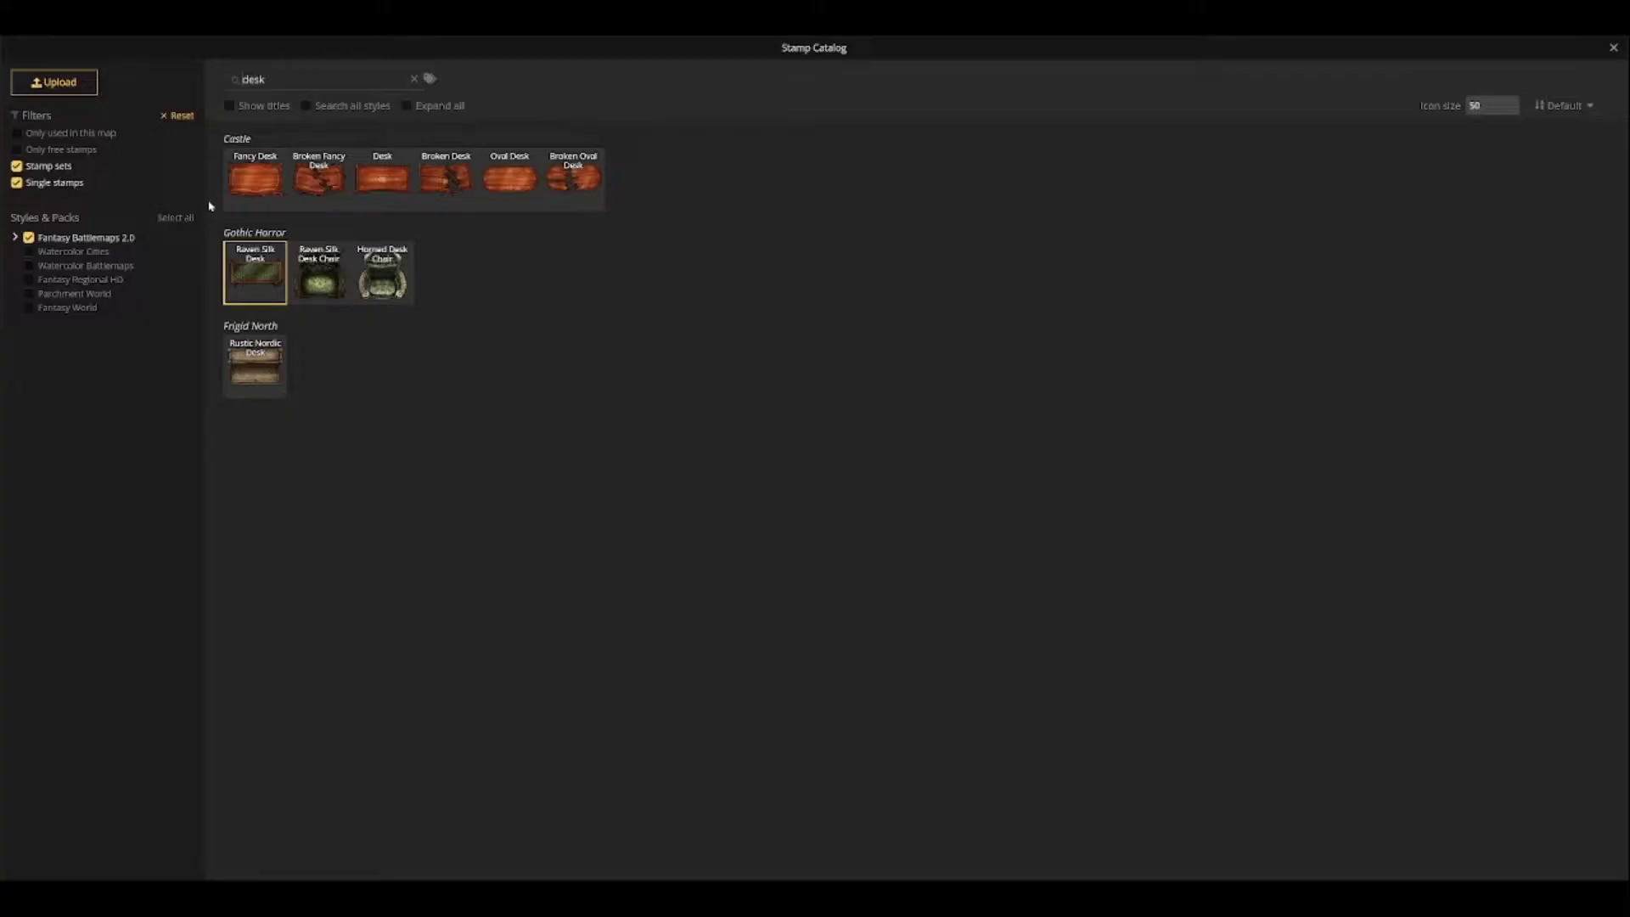
{"action": "left_click", "coordinate": [382, 280]}
{"action": "left_click", "coordinate": [851, 477]}
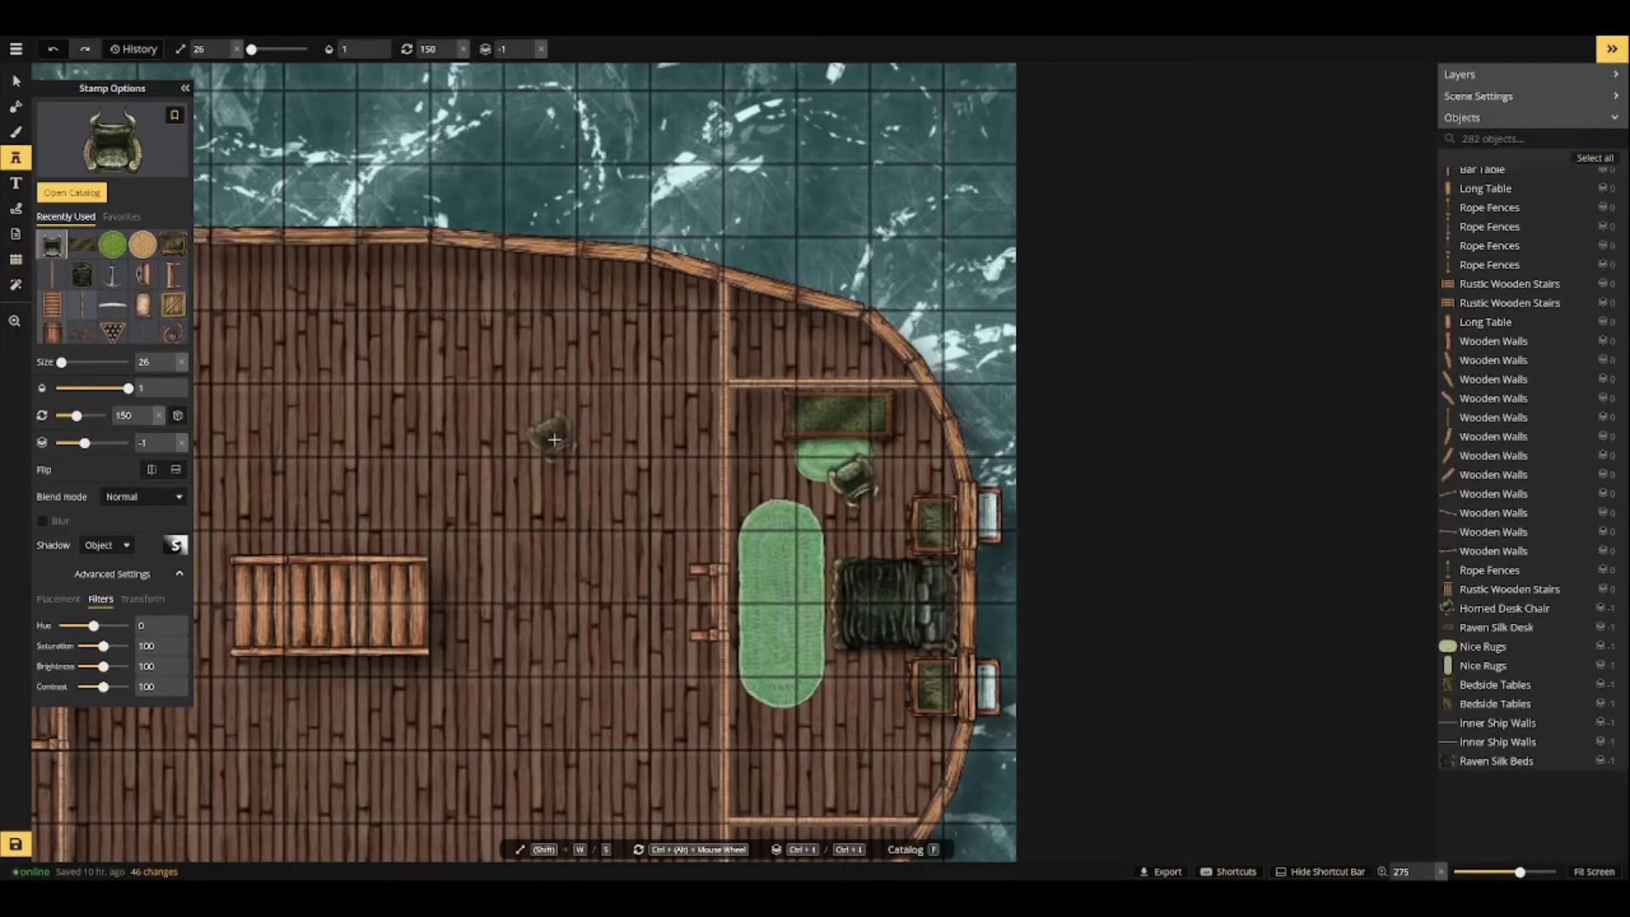
Search the stamp catalog for "chest" and place the third Wood-Inlaid Chest variant at size 32 and rotation 15 in the north corner compartment.
{"action": "left_click", "coordinate": [138, 138]}
{"action": "type", "text": "chest"}
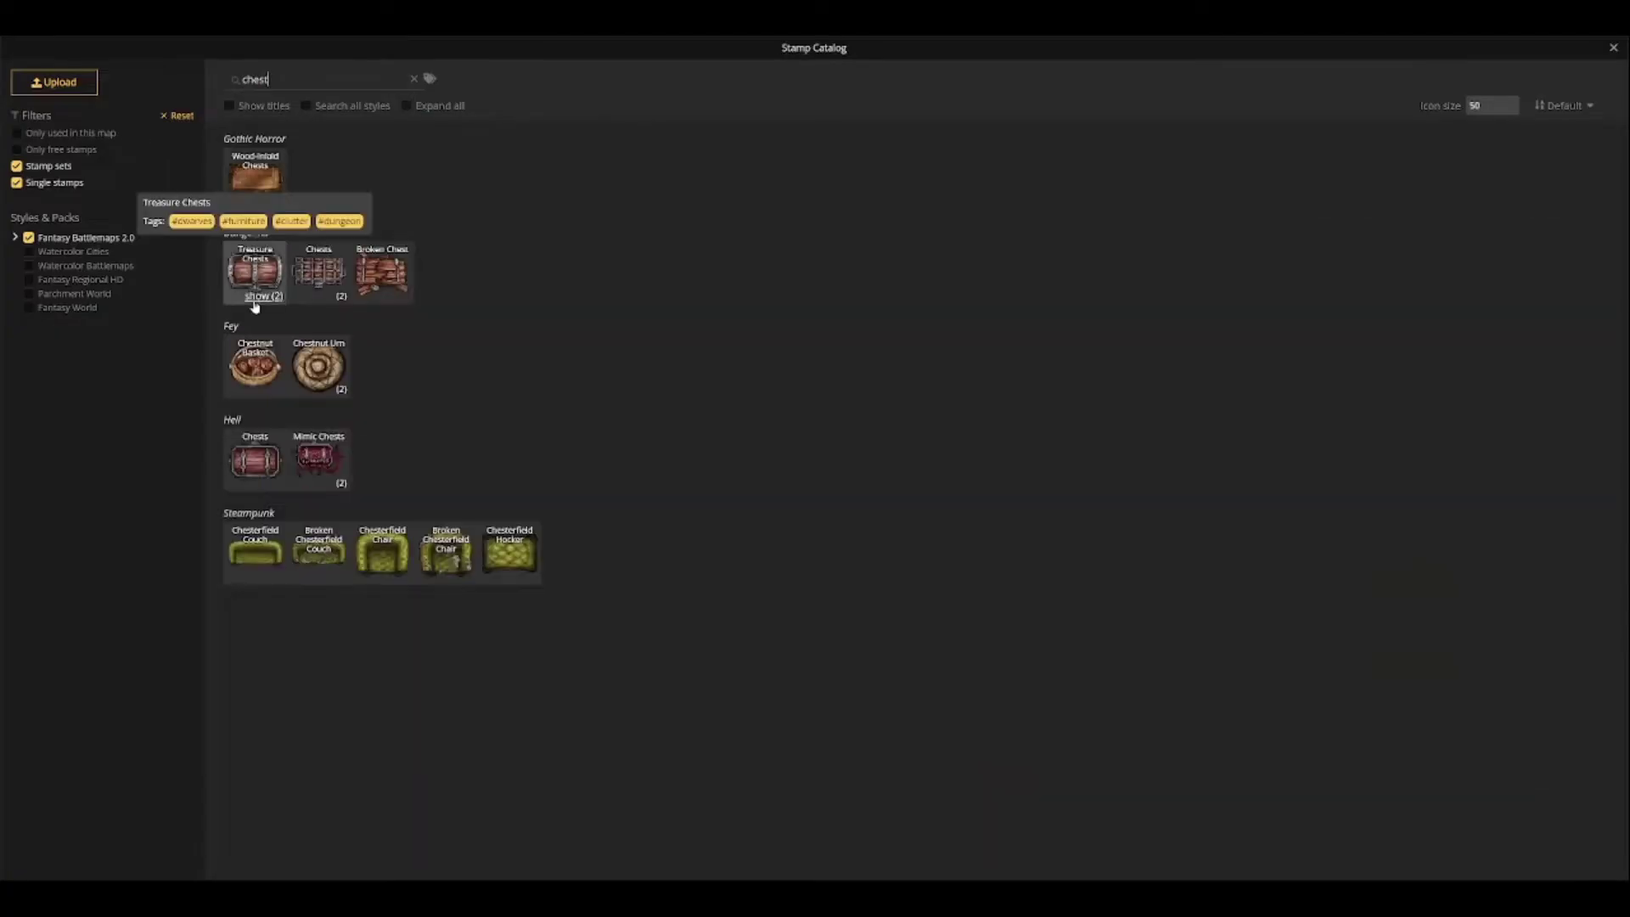
{"action": "left_click", "coordinate": [275, 202]}
{"action": "left_click", "coordinate": [382, 178]}
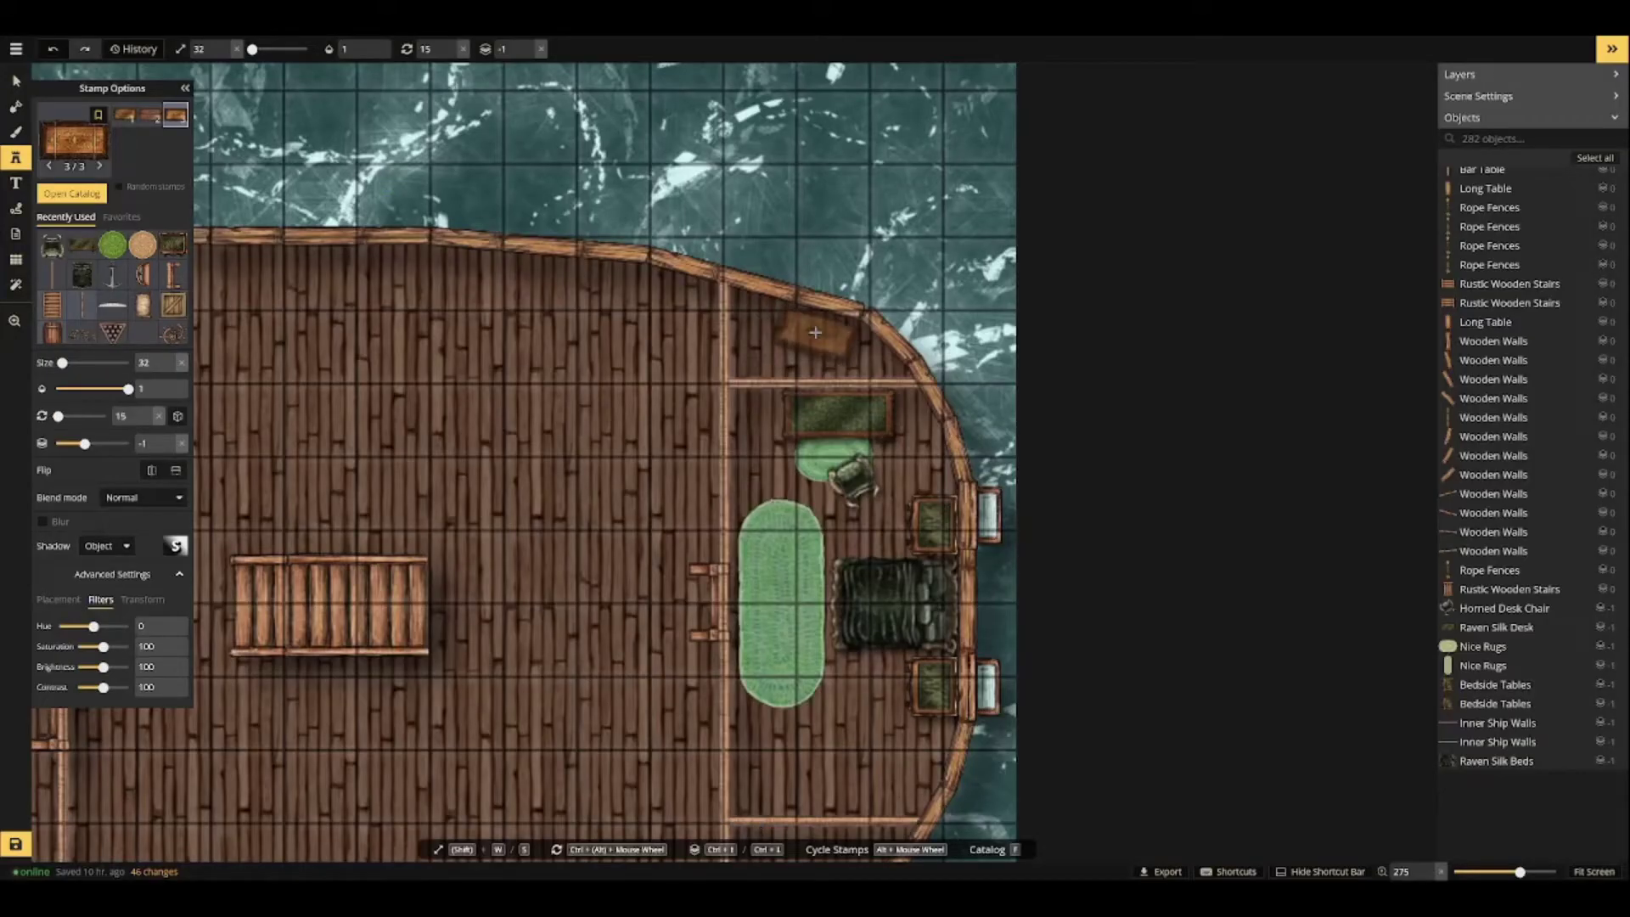
{"action": "left_click", "coordinate": [815, 332]}
Search the stamp catalog for "sack" and place a sack beside the chest in the north corner compartment.
{"action": "left_click", "coordinate": [74, 140]}
{"action": "double_click", "coordinate": [290, 76]}
{"action": "type", "text": "sack"}
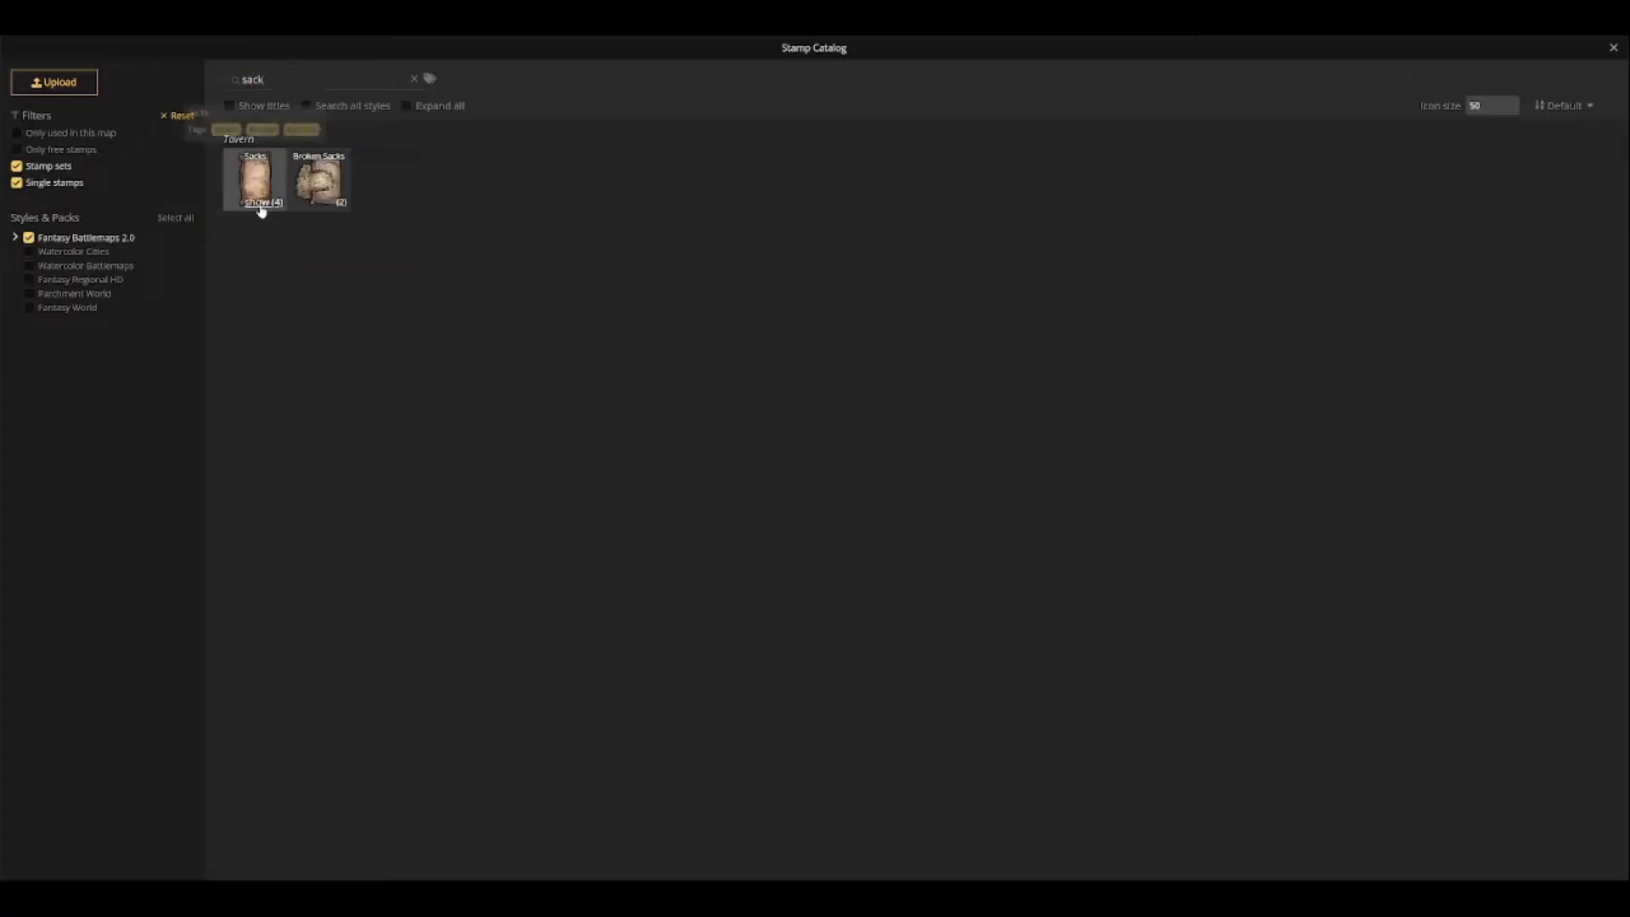
{"action": "left_click", "coordinate": [259, 207]}
{"action": "left_click", "coordinate": [874, 360]}
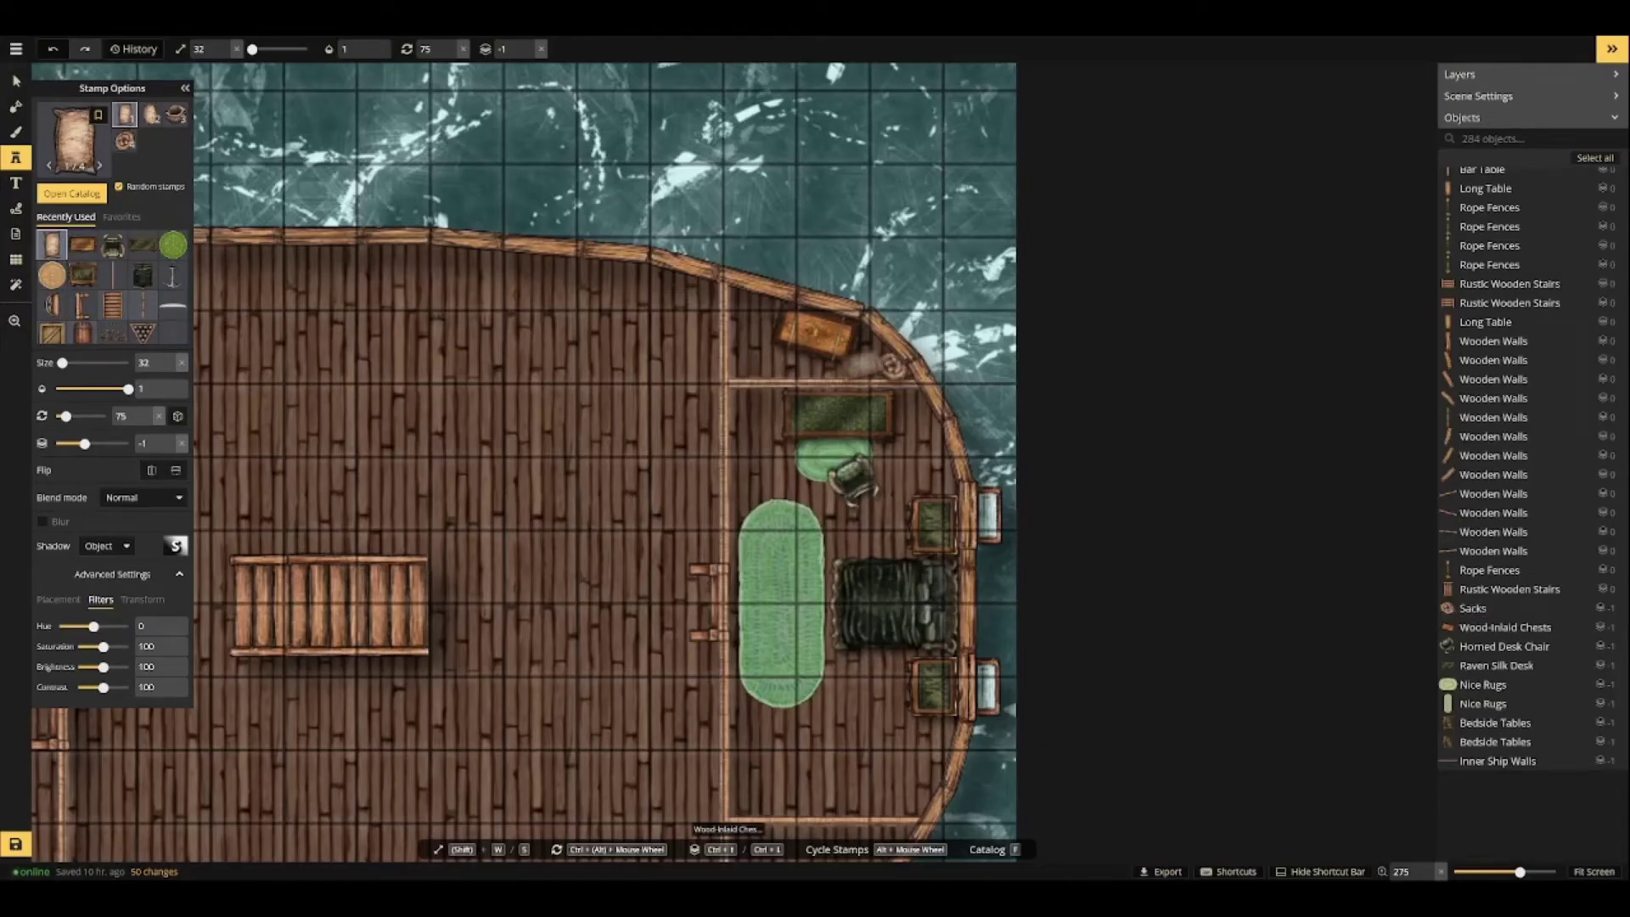
Place another sack at layer -2 beside the chest in the north corner compartment.
{"action": "type", "text": "fcloth"}
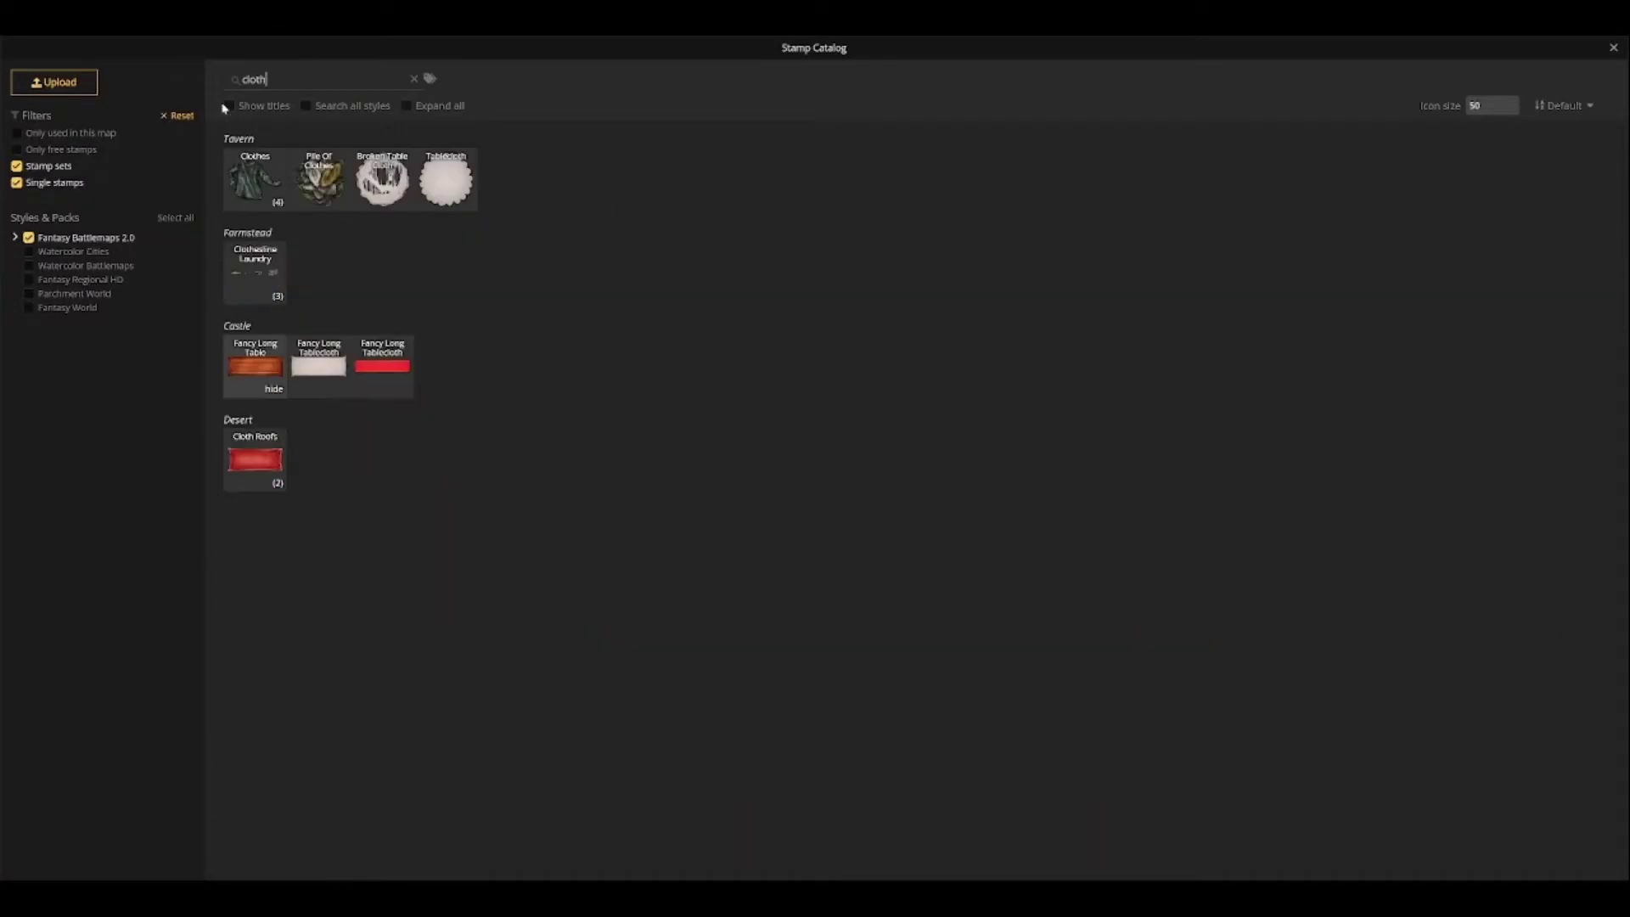
{"action": "key", "text": "Escape"}
{"action": "scroll", "coordinate": [876, 357], "scroll_direction": "down", "scroll_amount": 1}
{"action": "scroll", "coordinate": [875, 359], "scroll_direction": "down", "scroll_amount": 3}
{"action": "left_click", "coordinate": [871, 356]}
{"action": "key", "text": "ctrl+Down"}
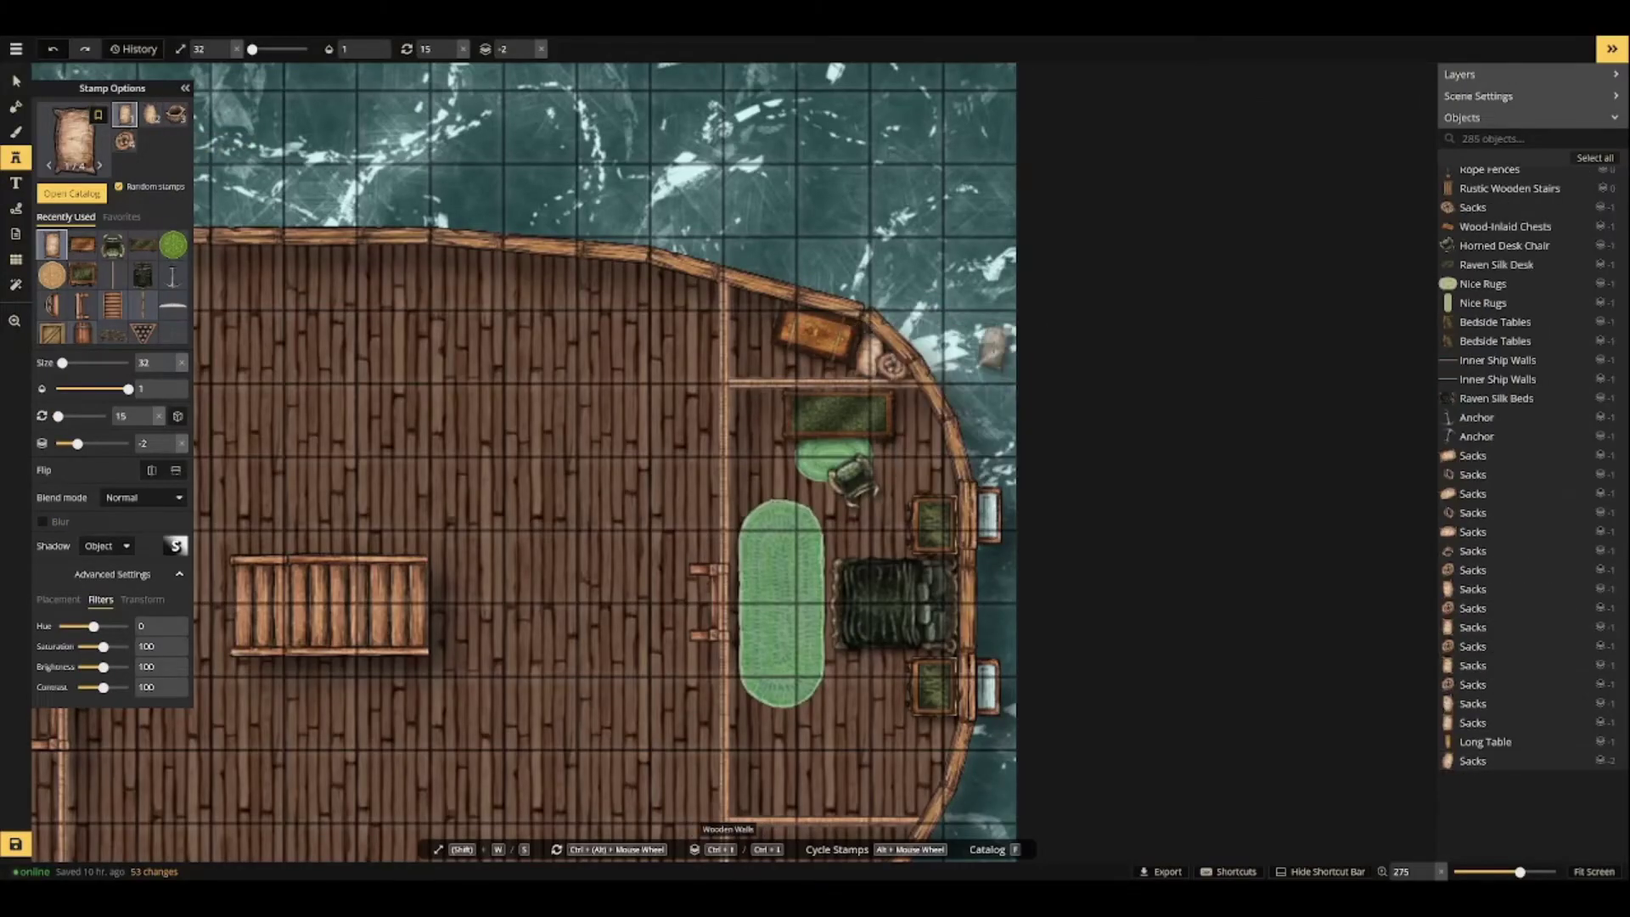
Search the stamp catalog for "treas" and clear the search term.
{"action": "type", "text": "ftreas"}
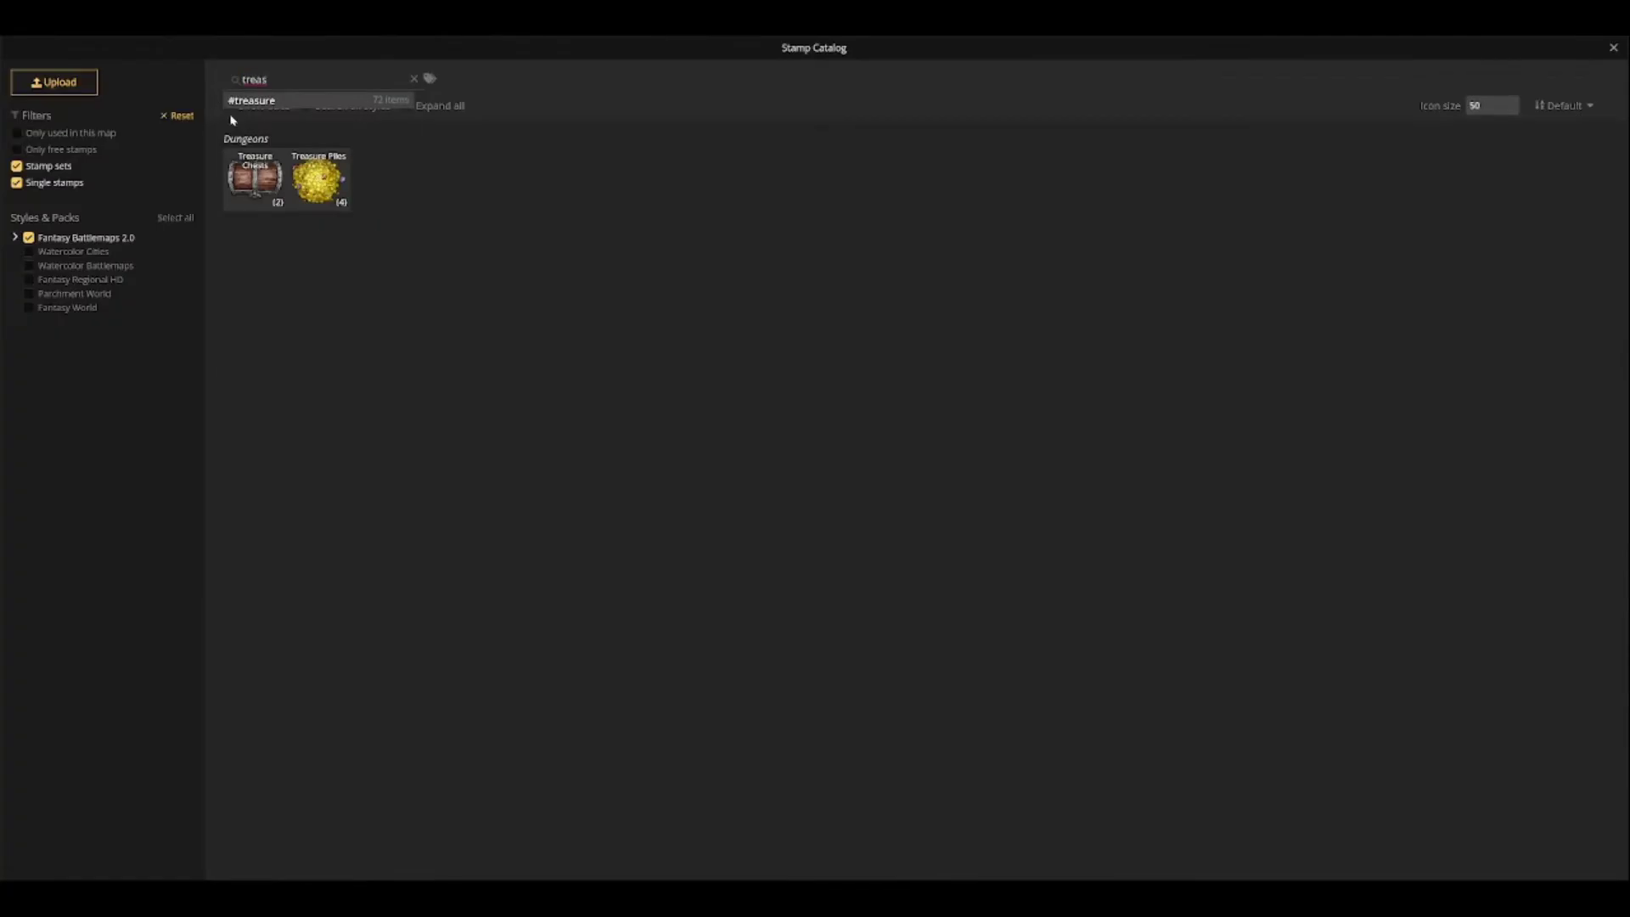
{"action": "left_click", "coordinate": [317, 182]}
{"action": "left_click", "coordinate": [261, 202]}
{"action": "double_click", "coordinate": [265, 80]}
{"action": "key", "text": "BackSpace"}
Browse the full stamp catalog and place a round white-topped table at size 32 in the cabin's southern end.
{"action": "left_click", "coordinate": [1058, 266]}
{"action": "scroll", "coordinate": [1058, 267], "scroll_direction": "down", "scroll_amount": 1}
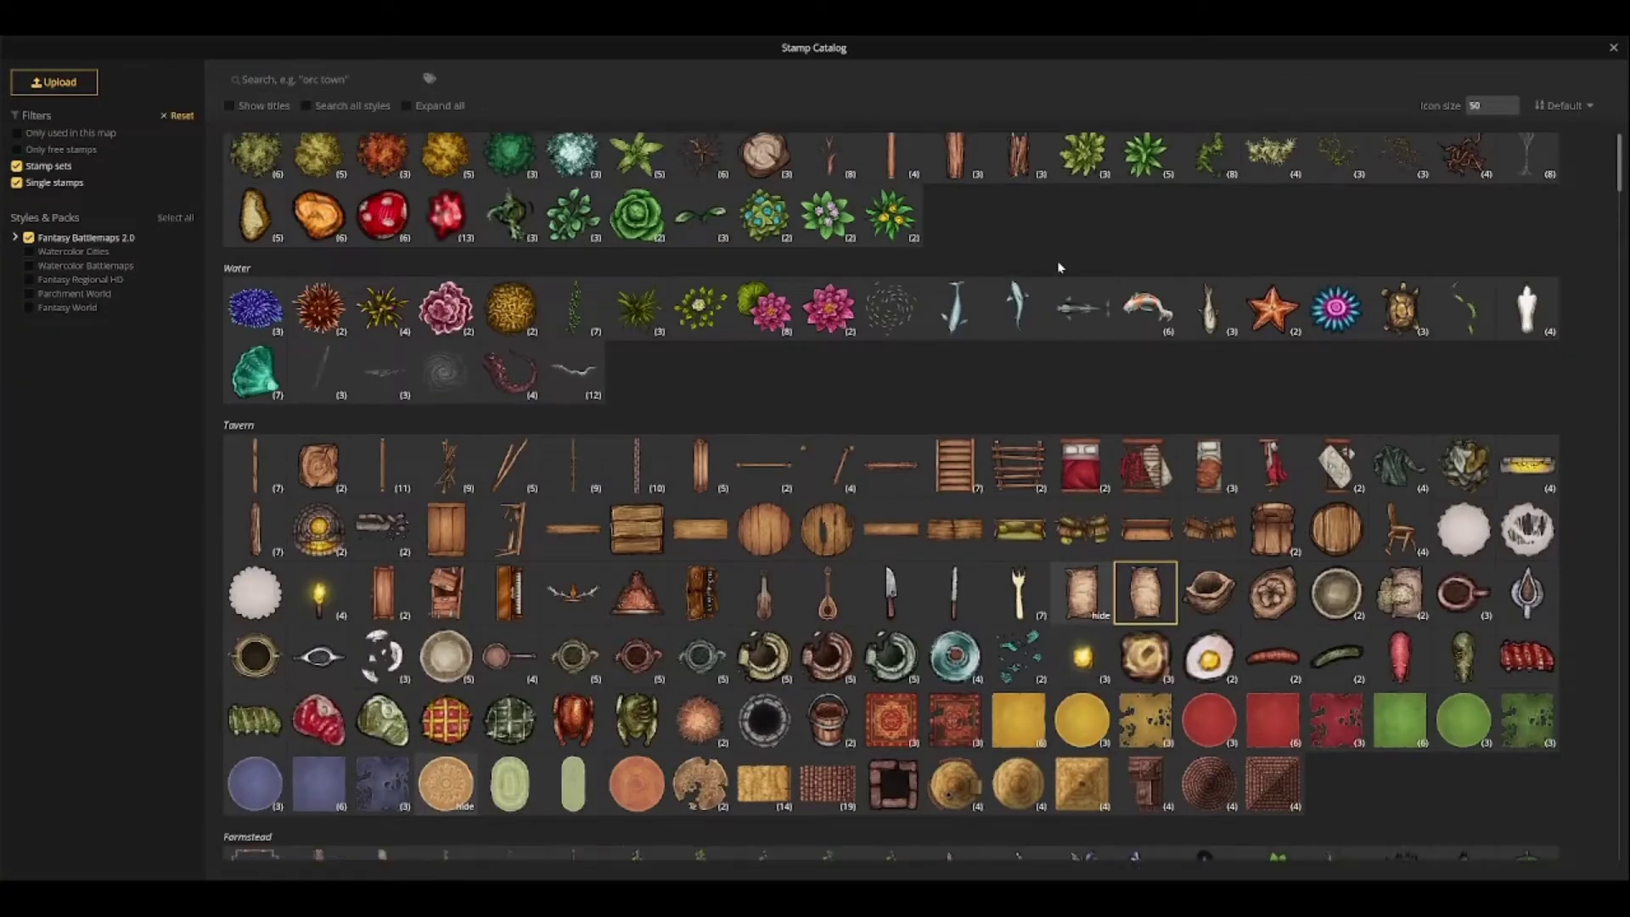
{"action": "scroll", "coordinate": [1059, 268], "scroll_direction": "down", "scroll_amount": 2}
{"action": "scroll", "coordinate": [1050, 276], "scroll_direction": "down", "scroll_amount": 20}
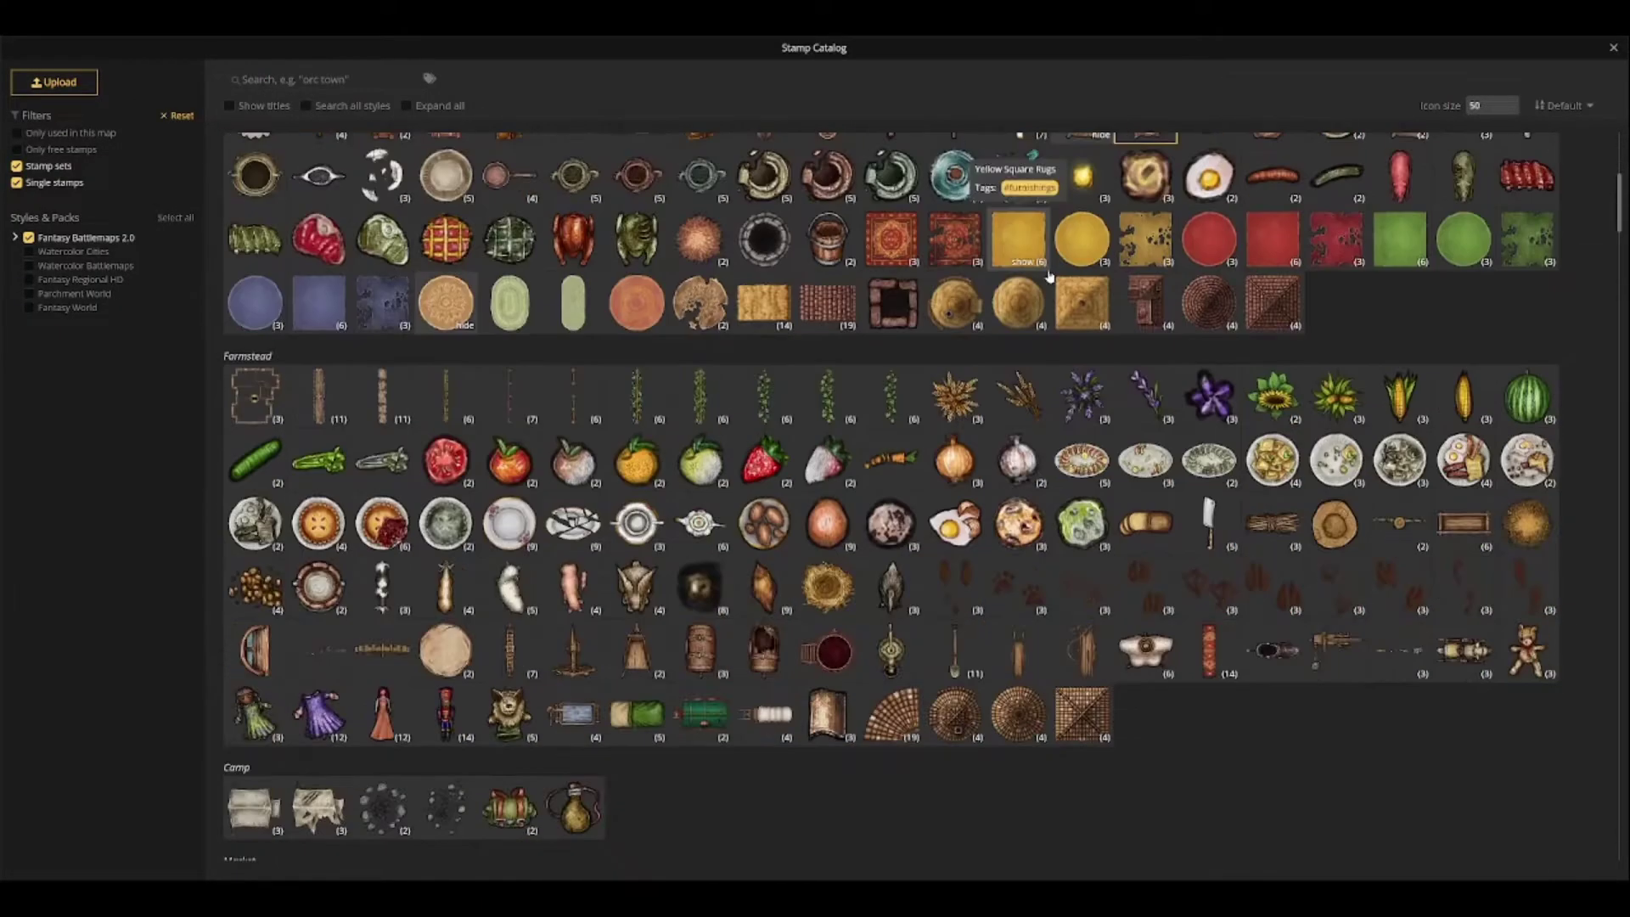
{"action": "scroll", "coordinate": [1050, 276], "scroll_direction": "down", "scroll_amount": 20}
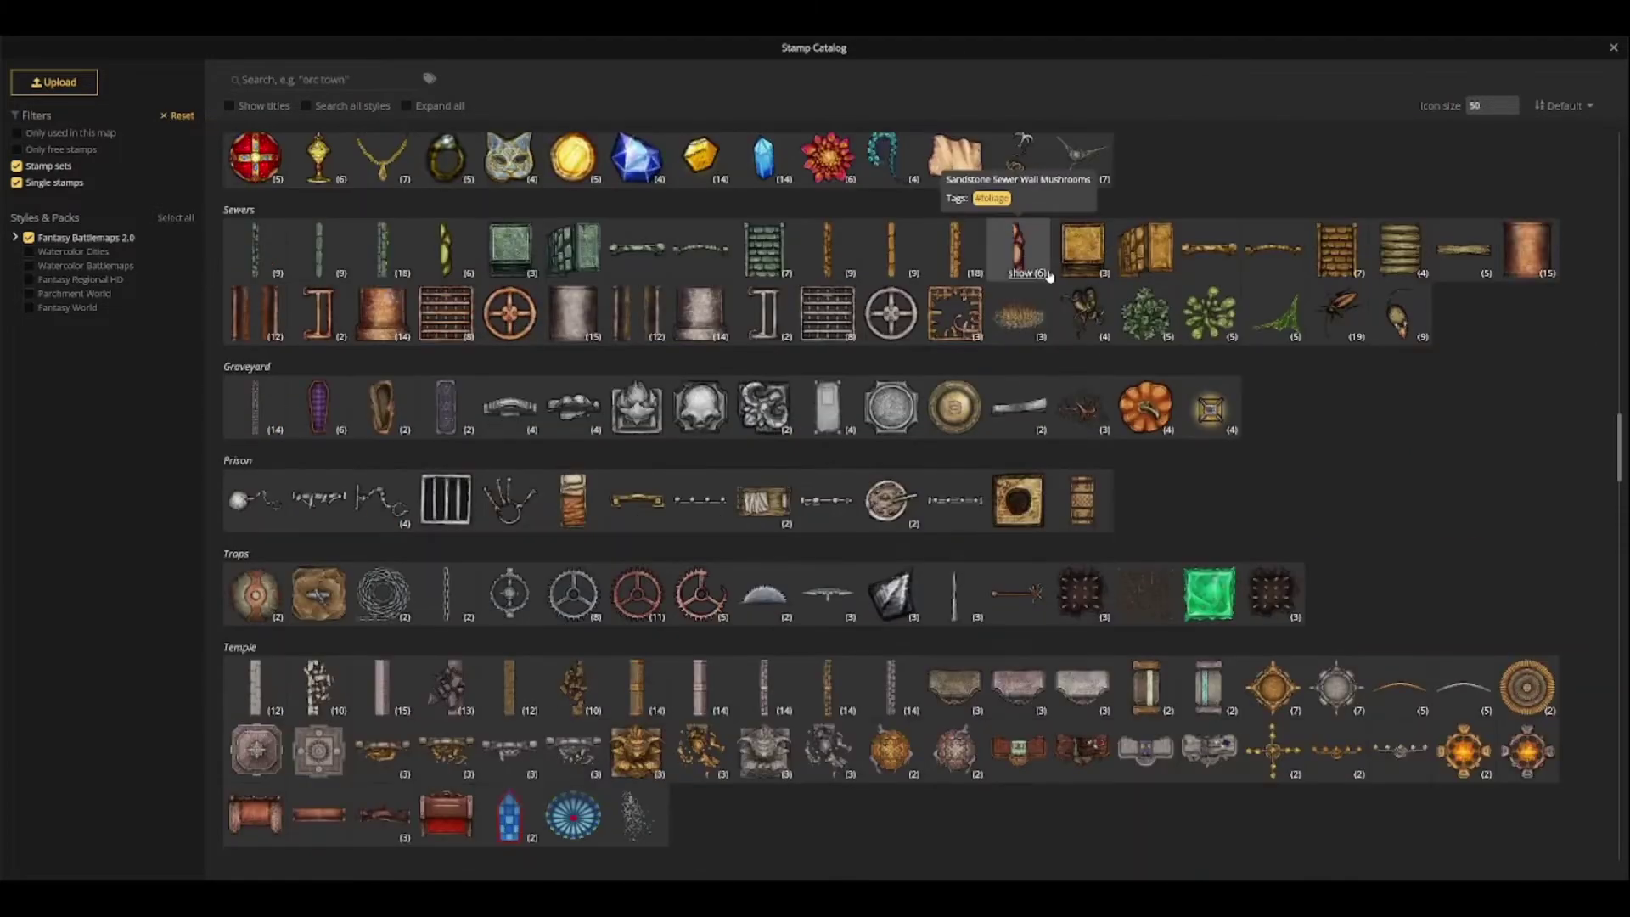
{"action": "scroll", "coordinate": [1050, 276], "scroll_direction": "down", "scroll_amount": 20}
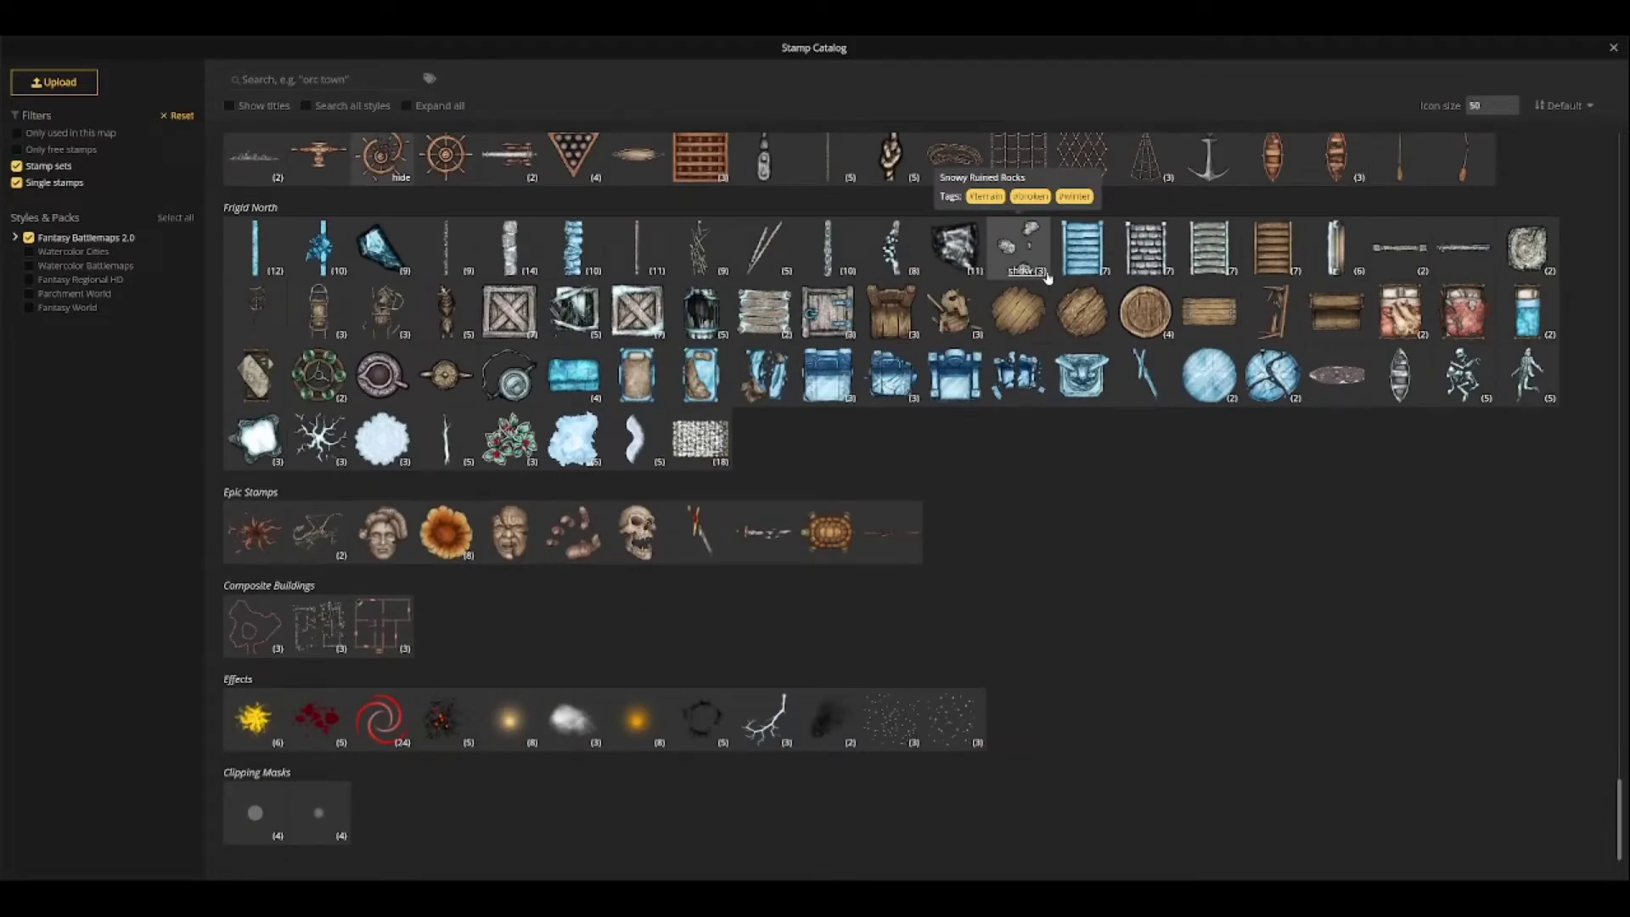
{"action": "scroll", "coordinate": [1049, 276], "scroll_direction": "up", "scroll_amount": 20}
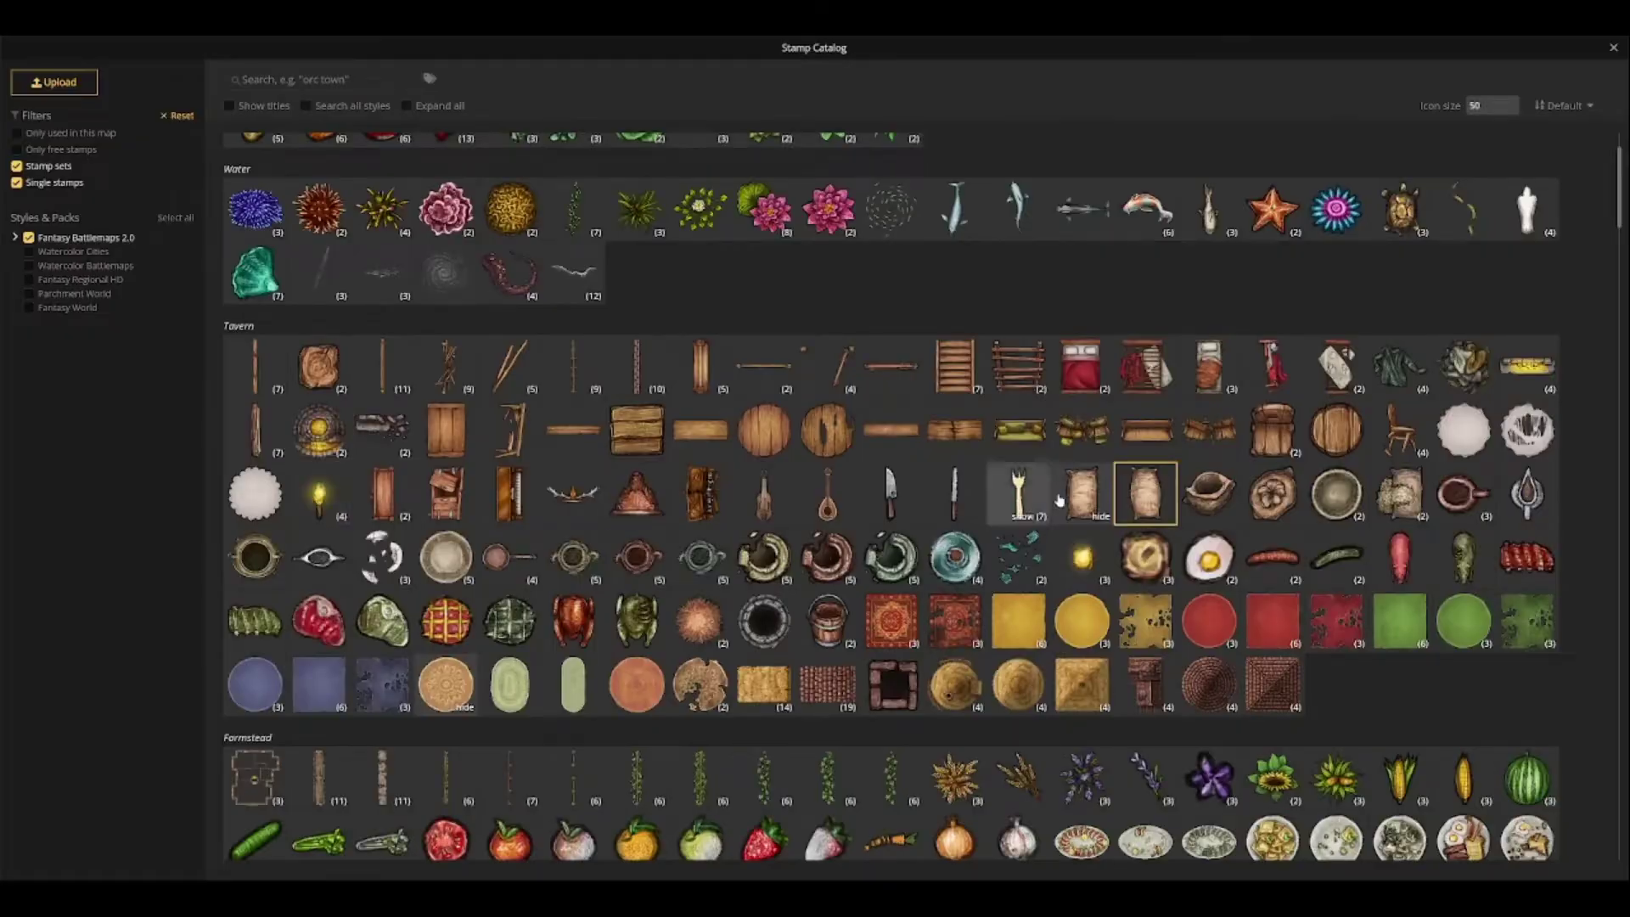
{"action": "left_click", "coordinate": [1019, 494]}
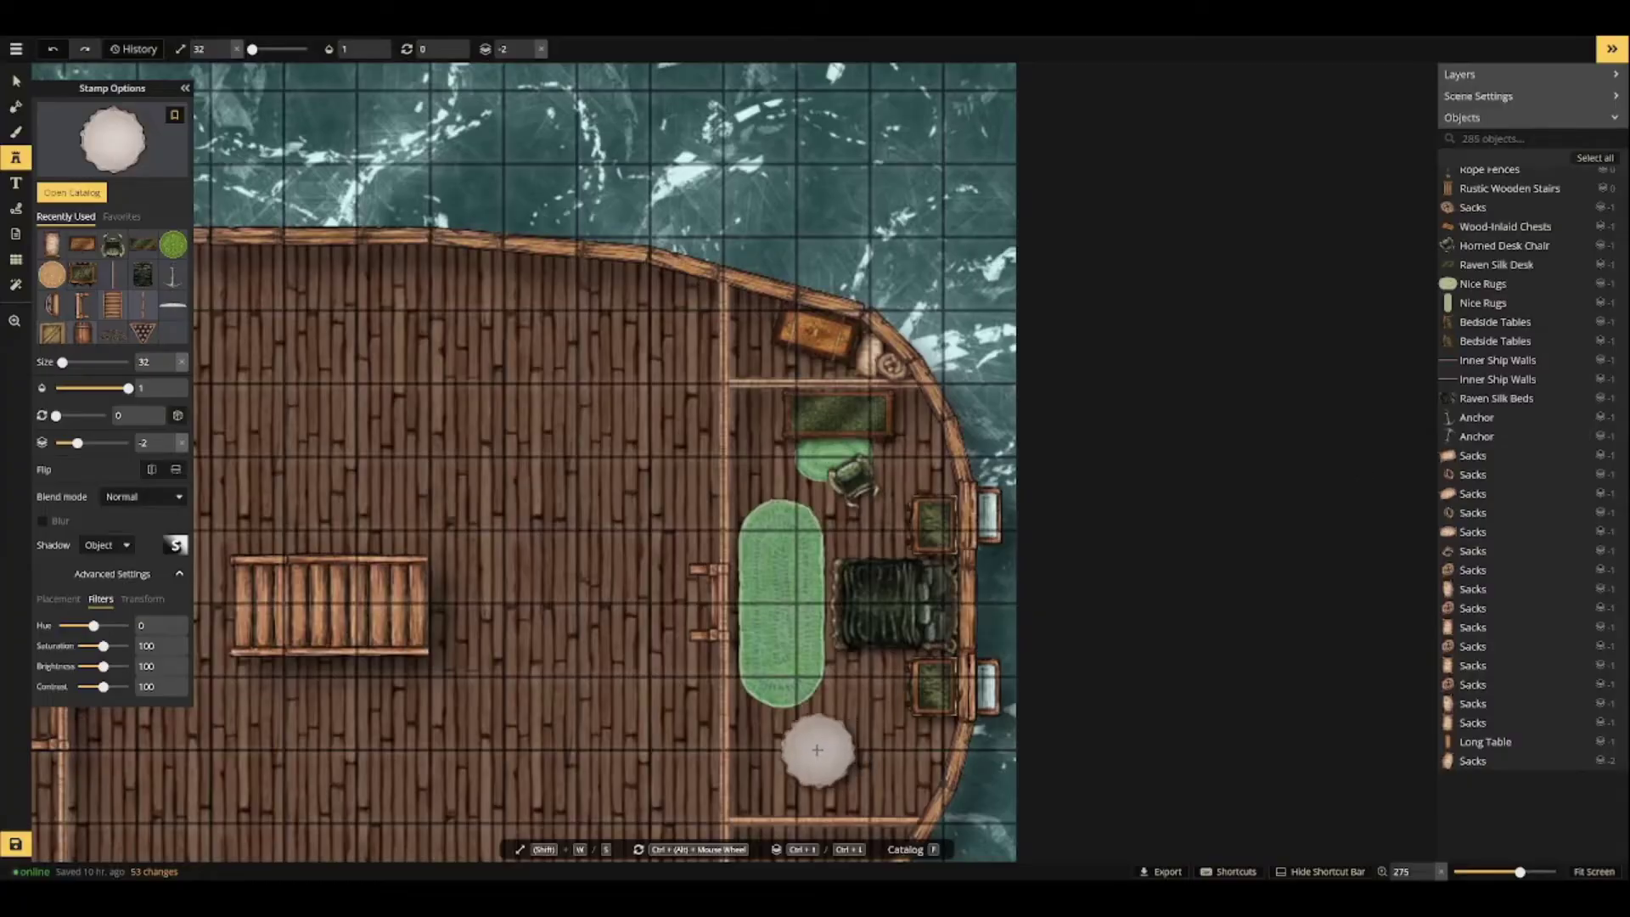
Search the stamp catalog for "book" and place the corner Bookshelves stamp at rotation 180 in the cabin's southwest corner.
{"action": "type", "text": "fbook"}
{"action": "left_click", "coordinate": [244, 360]}
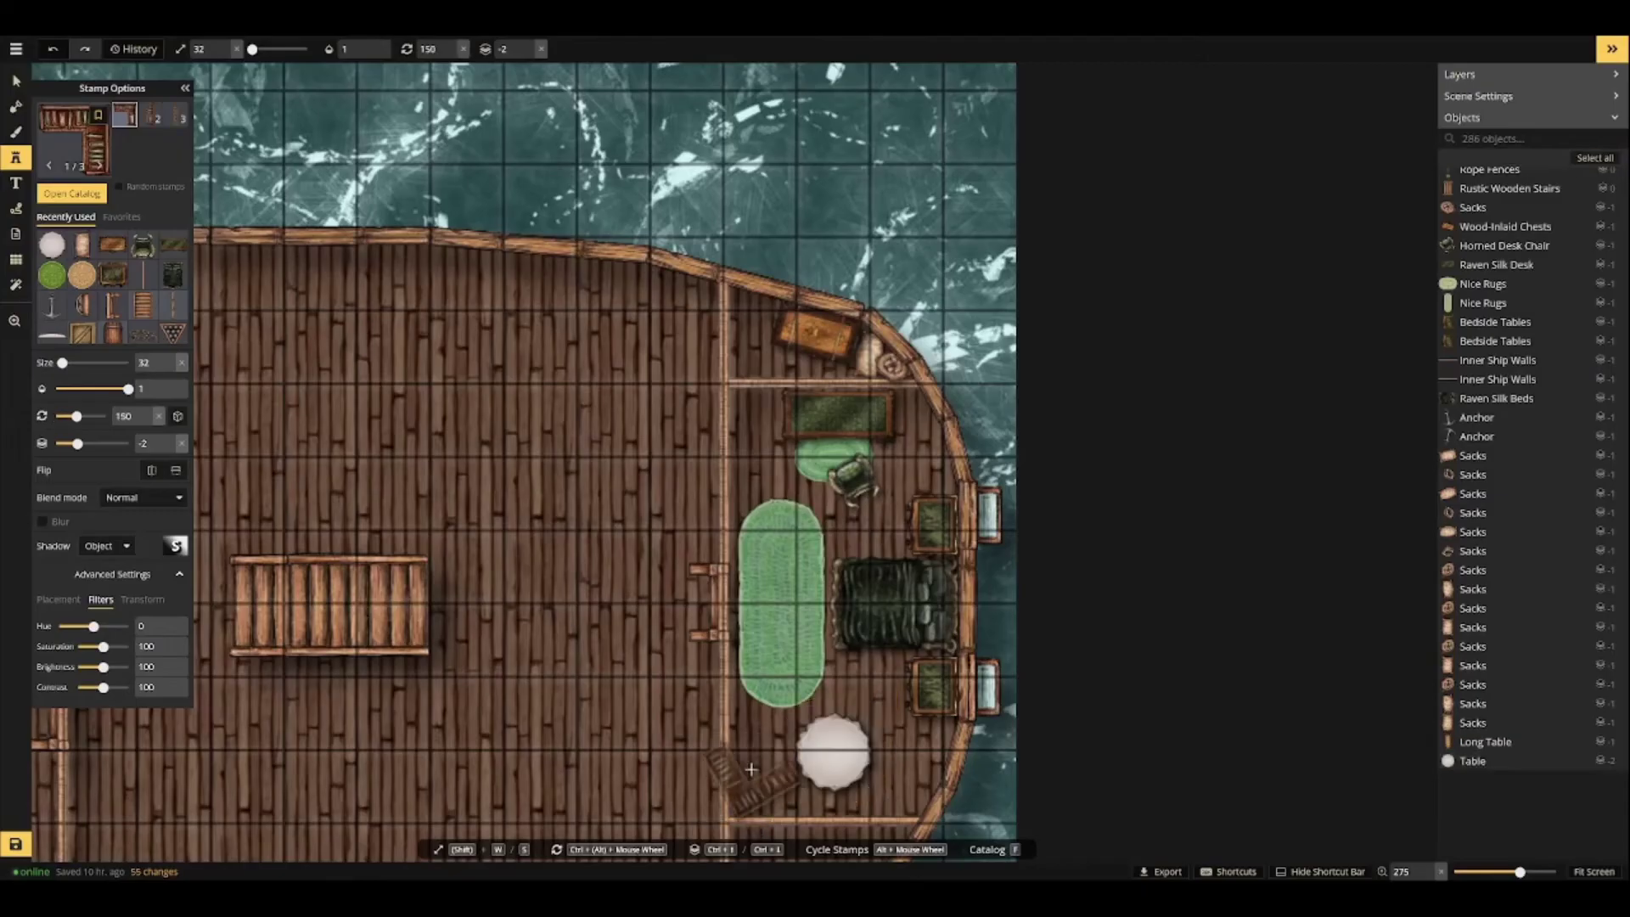
{"action": "left_click", "coordinate": [769, 778]}
Shift the round table slightly north and place the straight Bookshelves variant at rotation 90 along the cabin's south partition wall.
{"action": "key", "text": "v"}
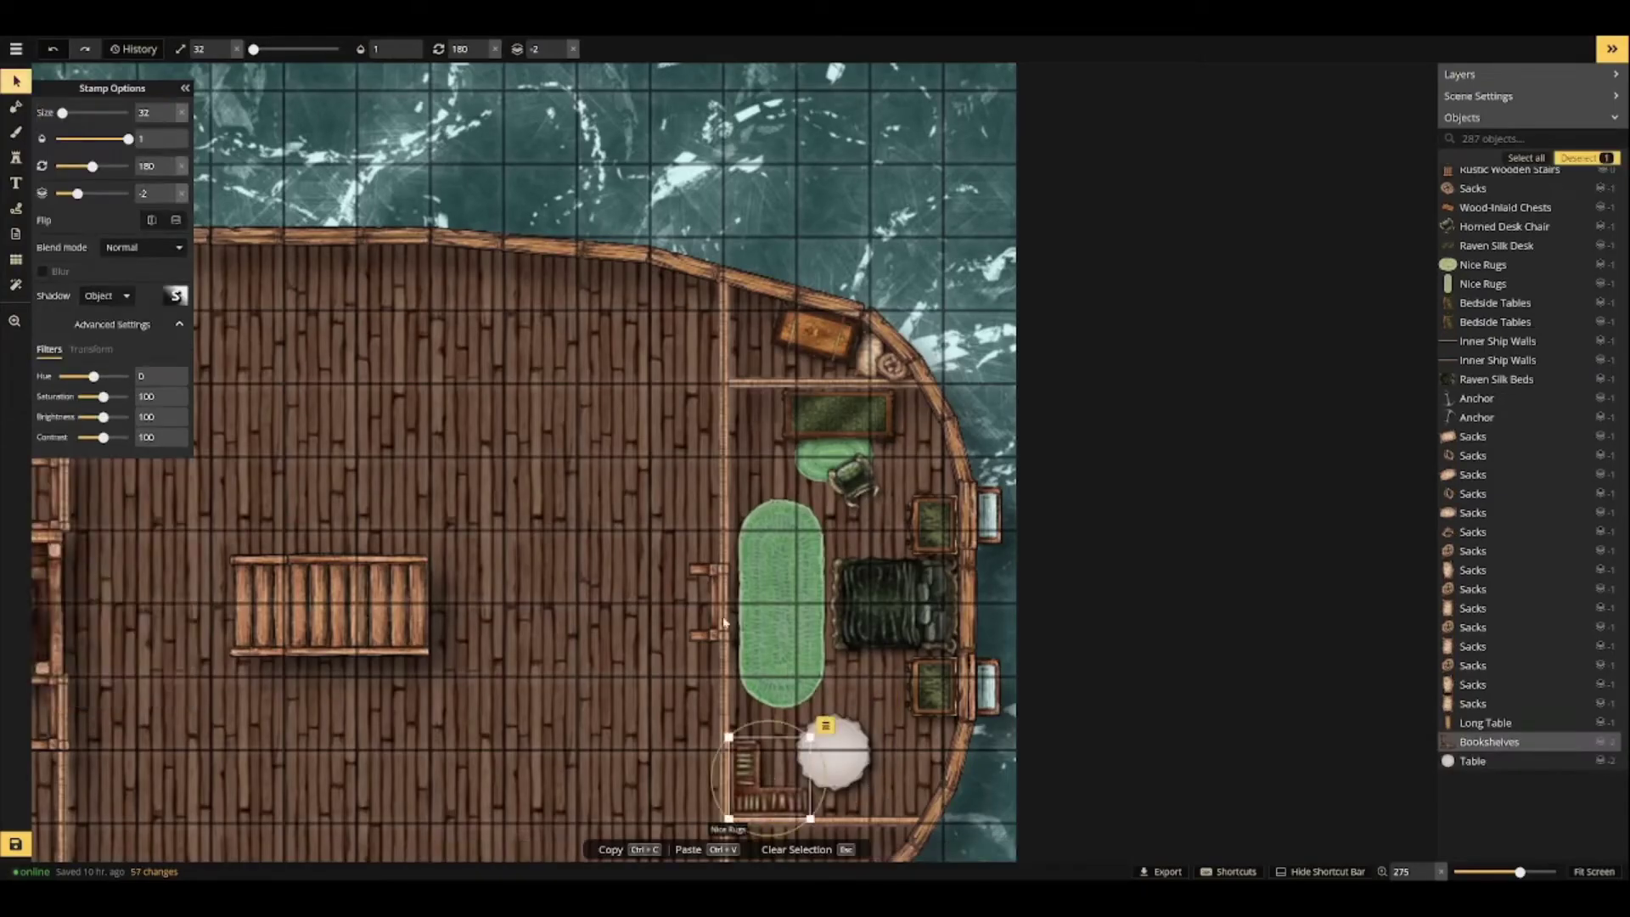
{"action": "left_click_drag", "start_coordinate": [846, 750], "coordinate": [845, 724]}
{"action": "key", "text": "Escape"}
{"action": "key", "text": "s"}
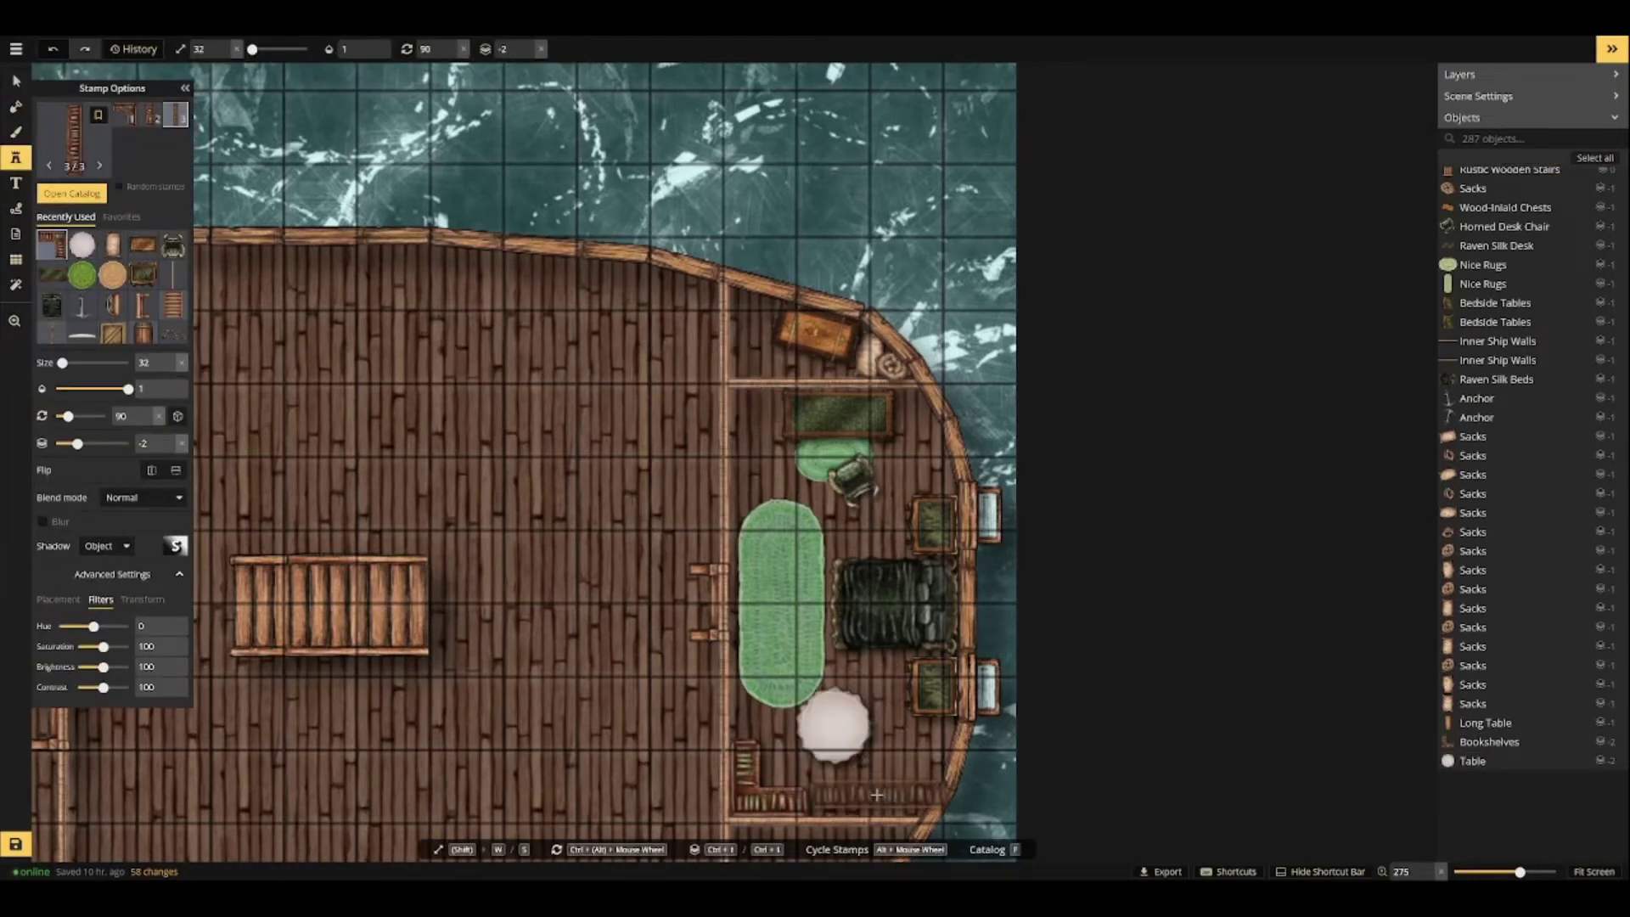
{"action": "left_click", "coordinate": [849, 803]}
Search the stamp catalog for "cha" and place a wooden chair at size 24 northwest of the round table, at layer -1.
{"action": "left_click", "coordinate": [71, 194]}
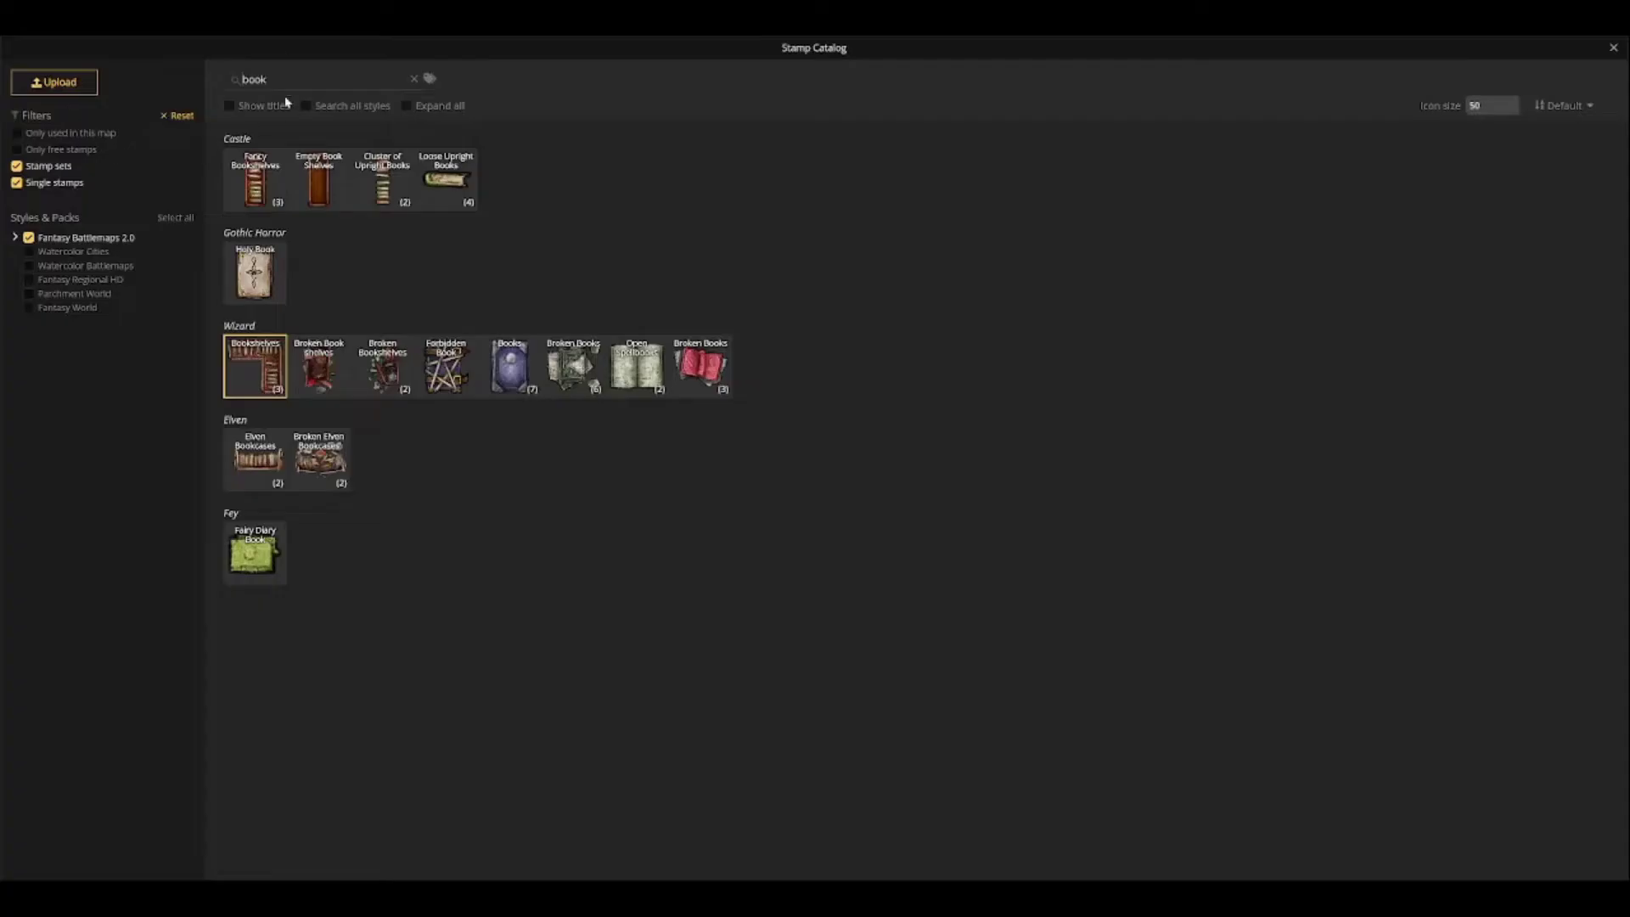
{"action": "triple_click", "coordinate": [251, 81]}
{"action": "type", "text": "cha"}
{"action": "scroll", "coordinate": [368, 327], "scroll_direction": "down", "scroll_amount": 5}
{"action": "left_click", "coordinate": [571, 615]}
{"action": "key", "text": "s"}
{"action": "scroll", "coordinate": [798, 677], "scroll_direction": "down", "scroll_amount": 3}
{"action": "left_click", "coordinate": [796, 679]}
{"action": "right_click", "coordinate": [796, 680]}
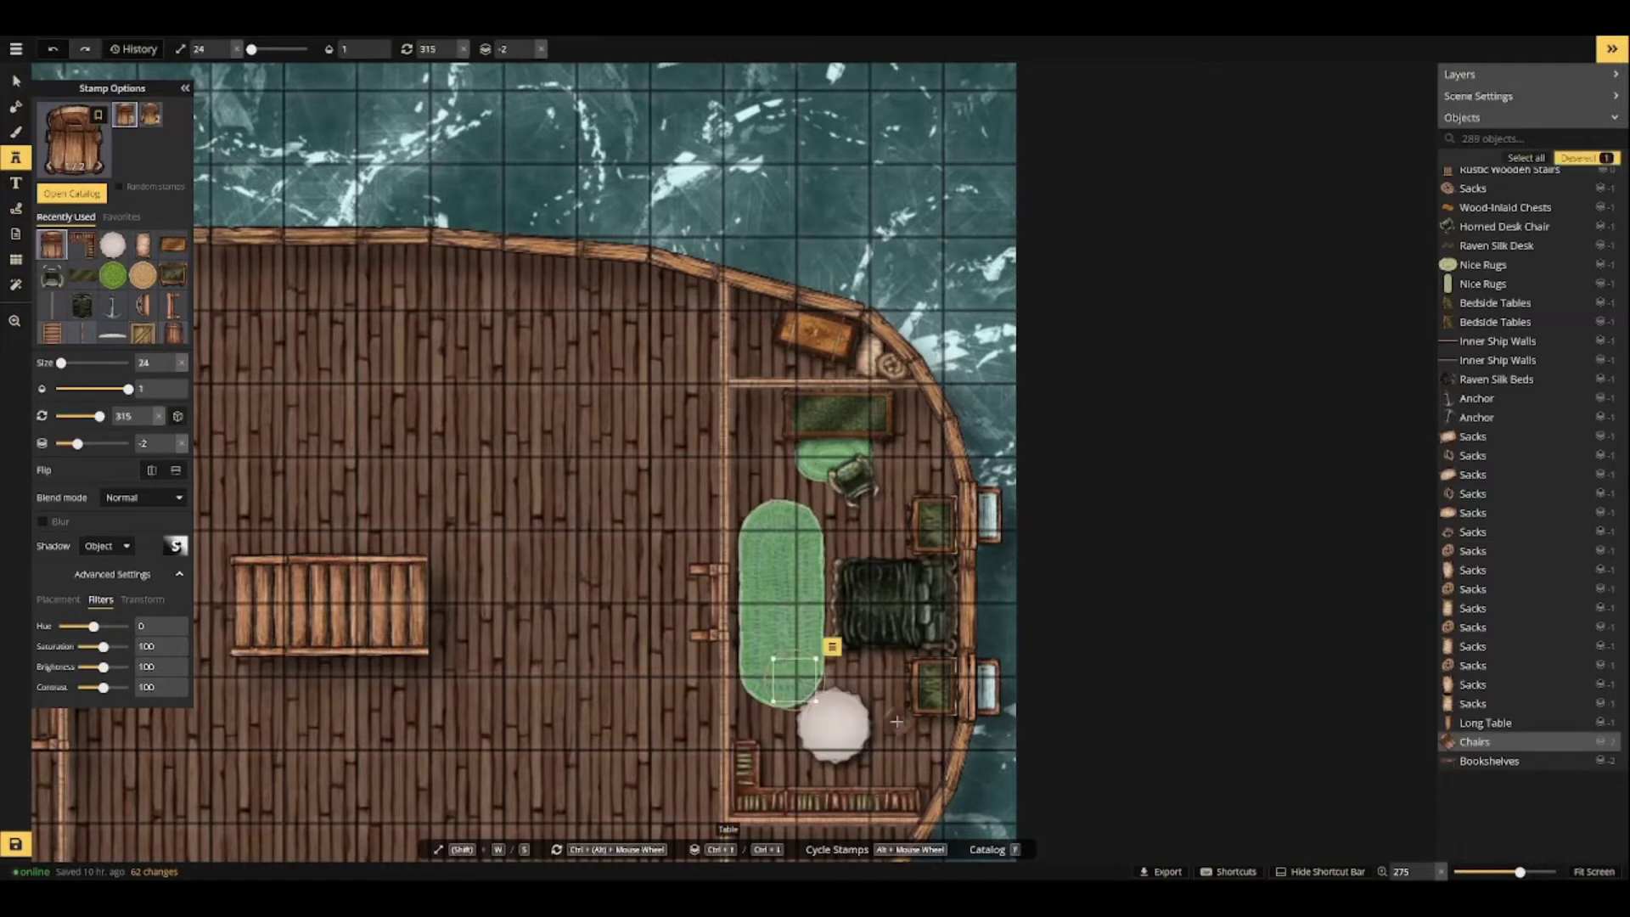
{"action": "left_click", "coordinate": [830, 648]}
Place two more wooden chairs at size 24 and layer -1, southeast and southwest of the round table.
{"action": "left_click", "coordinate": [884, 730]}
{"action": "key", "text": "Escape"}
{"action": "left_click", "coordinate": [891, 749]}
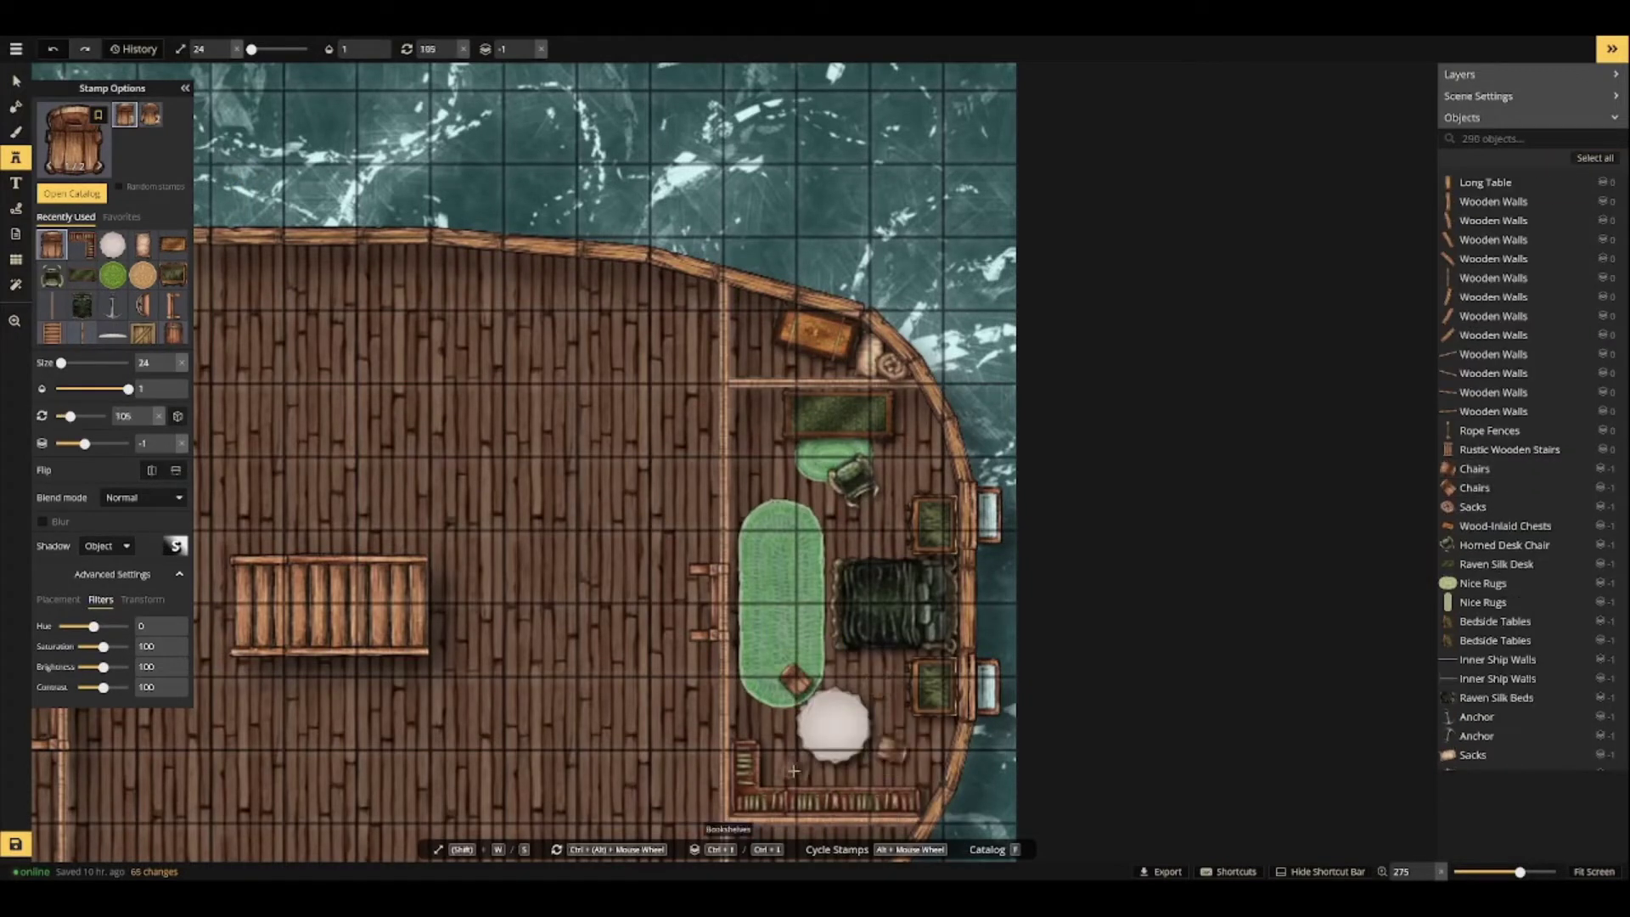
{"action": "scroll", "coordinate": [789, 763], "scroll_direction": "up", "scroll_amount": 4}
Search the stamp catalog for "chest" and place a Treasure Chest at size 24 and rotation 90 at the foot of the bed.
{"action": "type", "text": "f"}
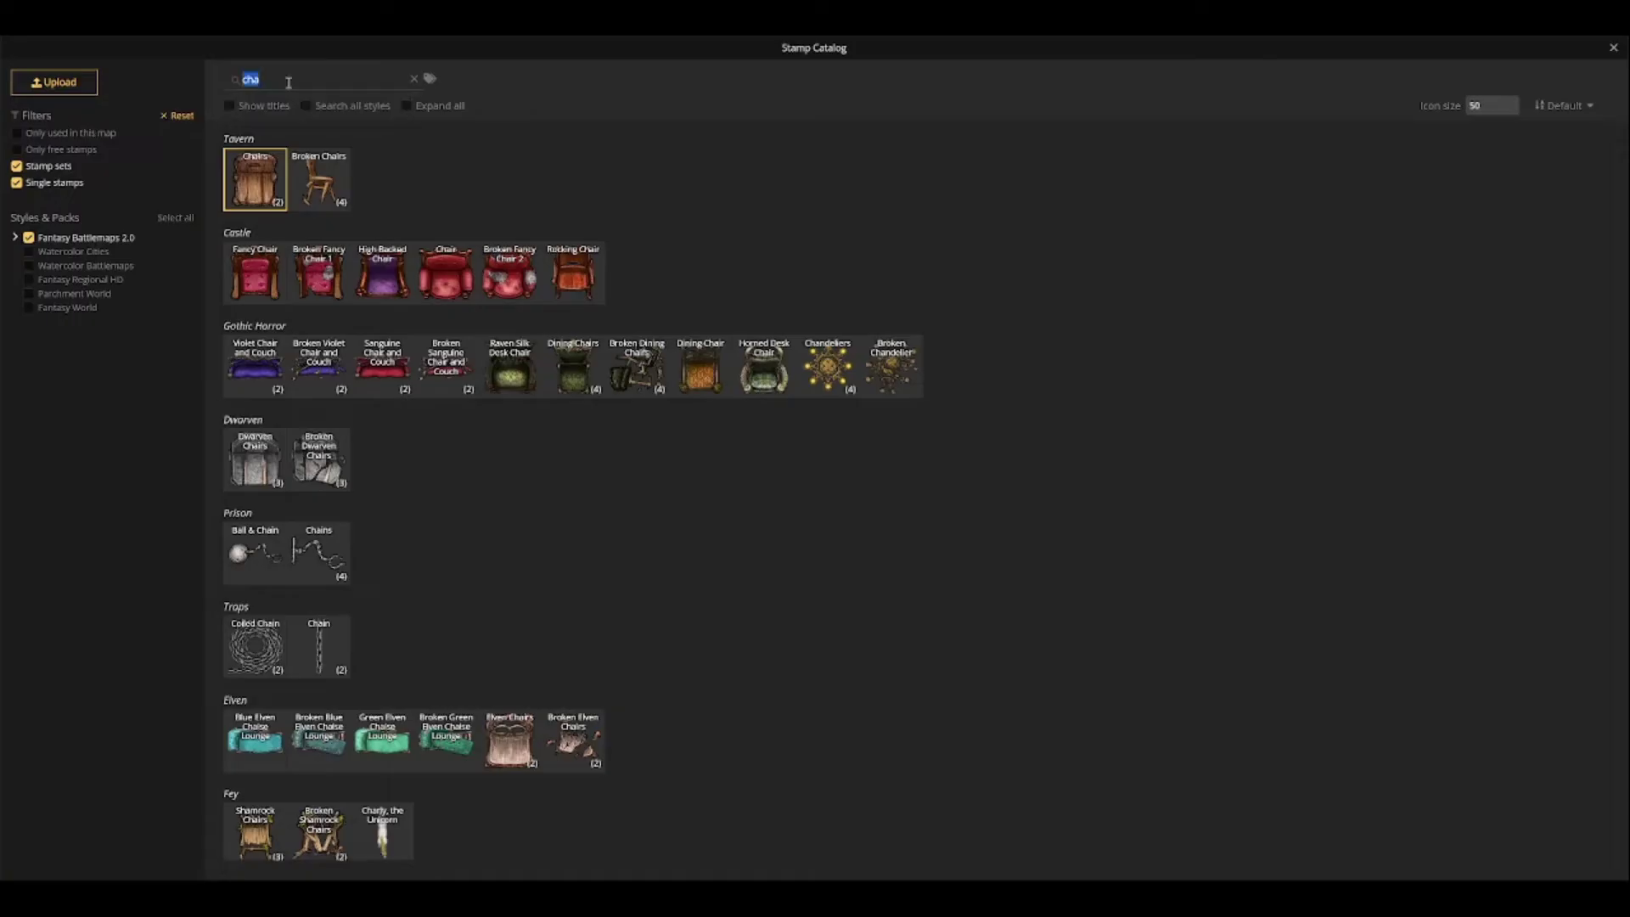
{"action": "type", "text": "chest"}
{"action": "left_click", "coordinate": [275, 264]}
{"action": "scroll", "coordinate": [813, 604], "scroll_direction": "up", "scroll_amount": 2}
{"action": "left_click", "coordinate": [813, 605]}
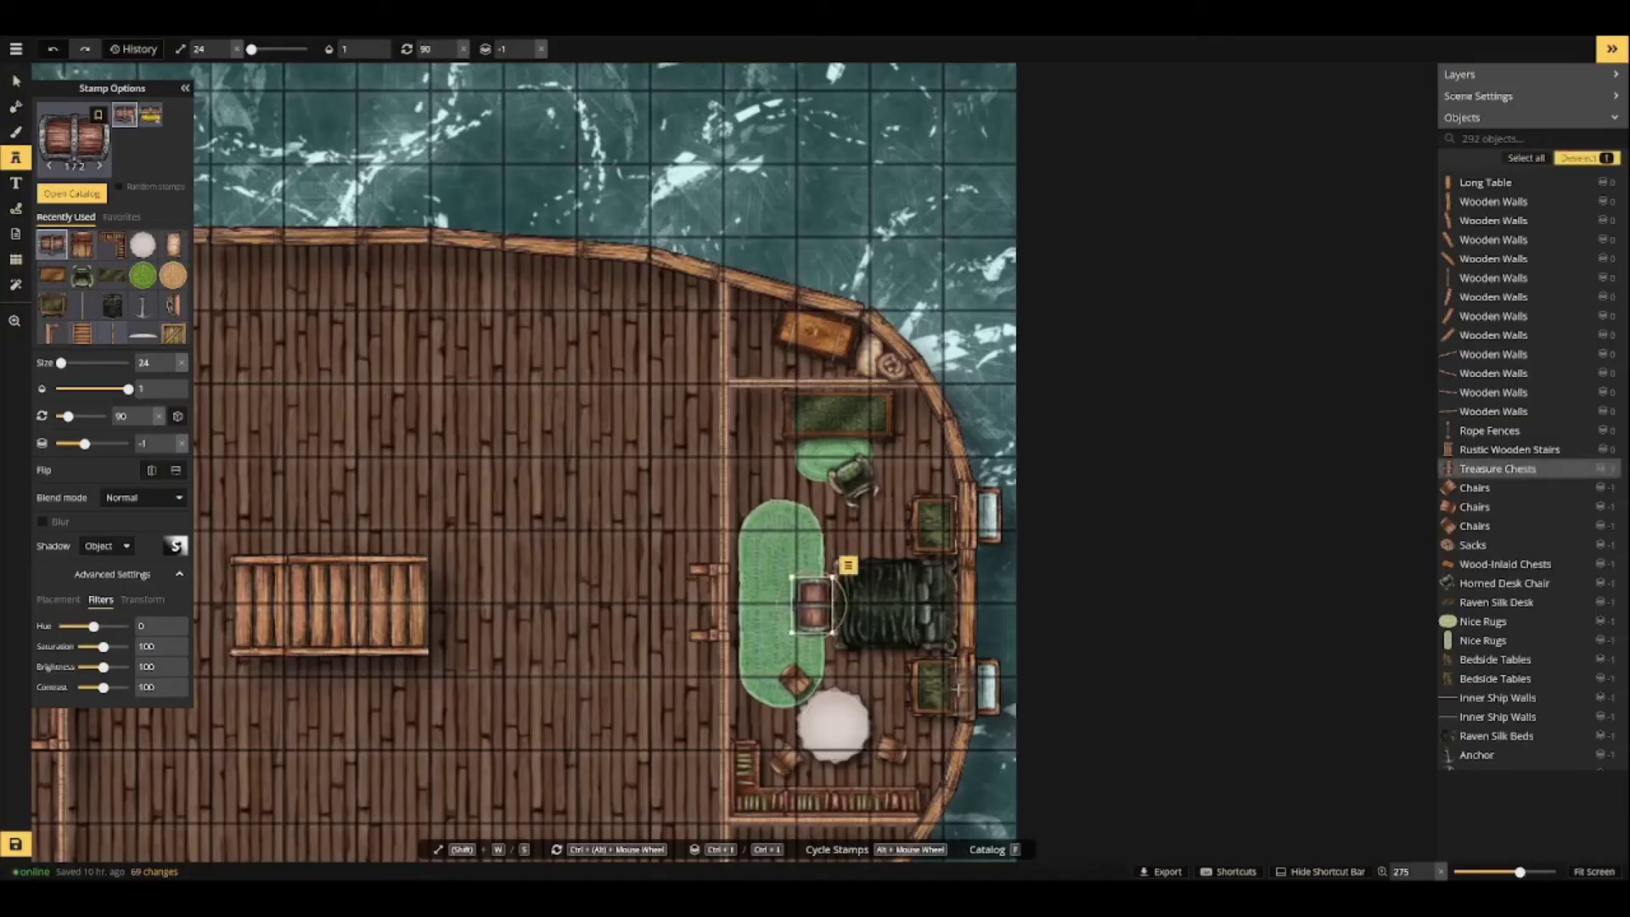
Search the stamp catalog for "cabinet" and place two Fancy Dresser Cabinets at size 24 along the curved stern hull, angled to follow it.
{"action": "left_click", "coordinate": [71, 194]}
{"action": "left_click", "coordinate": [283, 80]}
{"action": "type", "text": "cabinet"}
{"action": "left_click", "coordinate": [254, 369]}
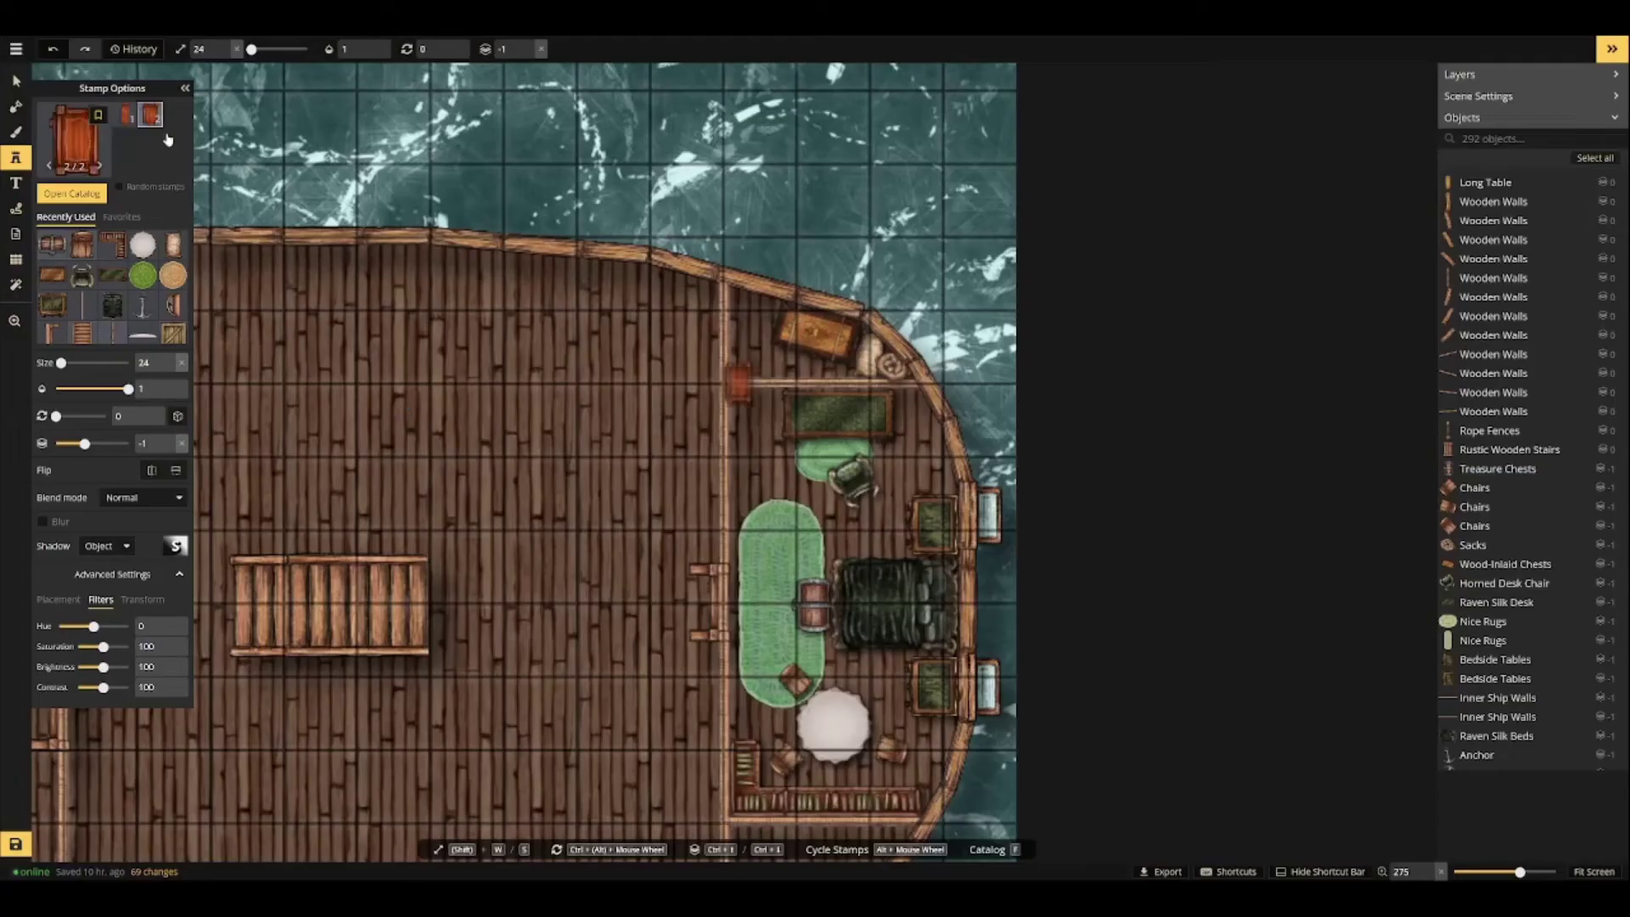
{"action": "scroll", "coordinate": [940, 752], "scroll_direction": "up", "scroll_amount": 1}
{"action": "left_click", "coordinate": [939, 737]}
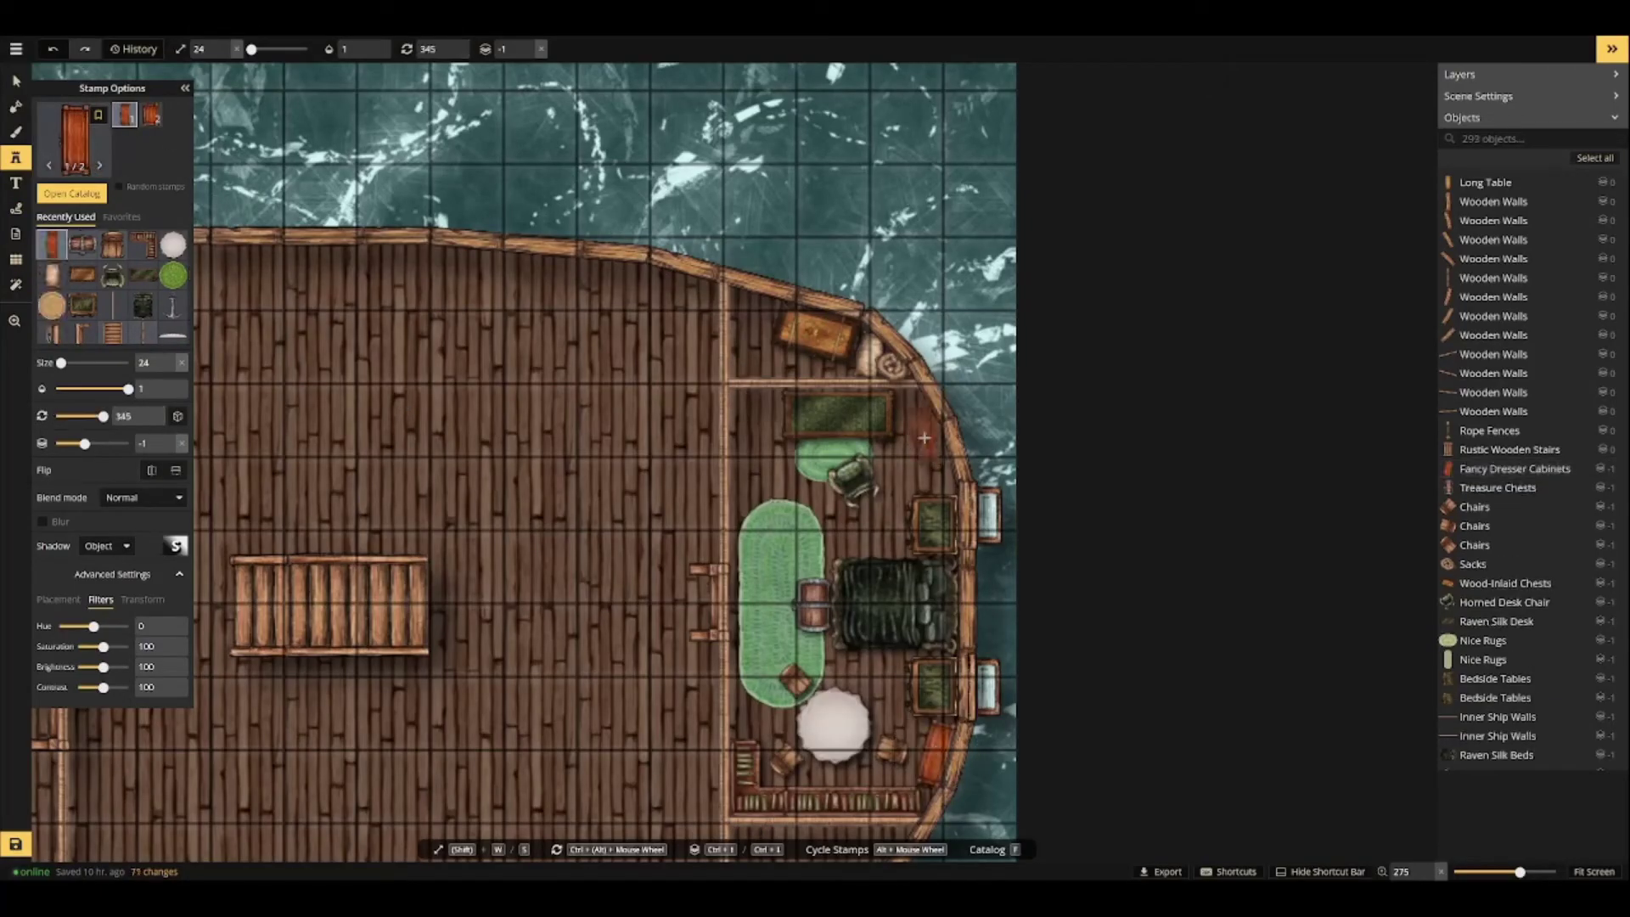
{"action": "scroll", "coordinate": [933, 454], "scroll_direction": "down", "scroll_amount": 2}
{"action": "left_click", "coordinate": [933, 452]}
Search the stamp catalog for "gold" stamps.
{"action": "scroll", "coordinate": [734, 696], "scroll_direction": "down", "scroll_amount": 3}
{"action": "left_click_drag", "start_coordinate": [612, 701], "coordinate": [543, 545]}
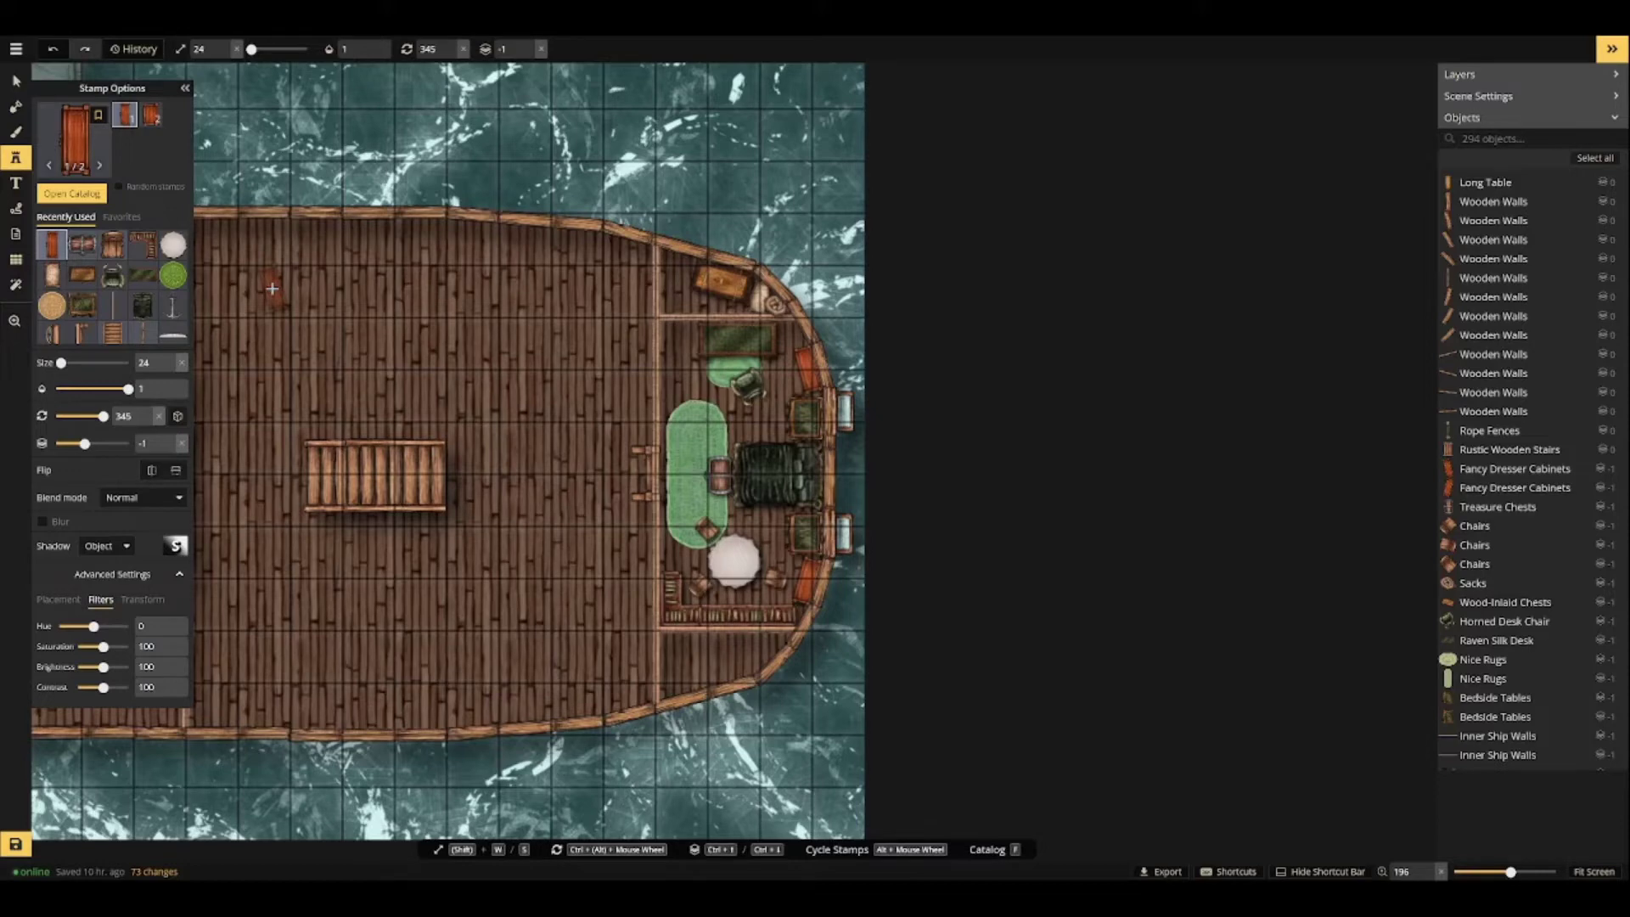
{"action": "scroll", "coordinate": [750, 608], "scroll_direction": "up", "scroll_amount": 3}
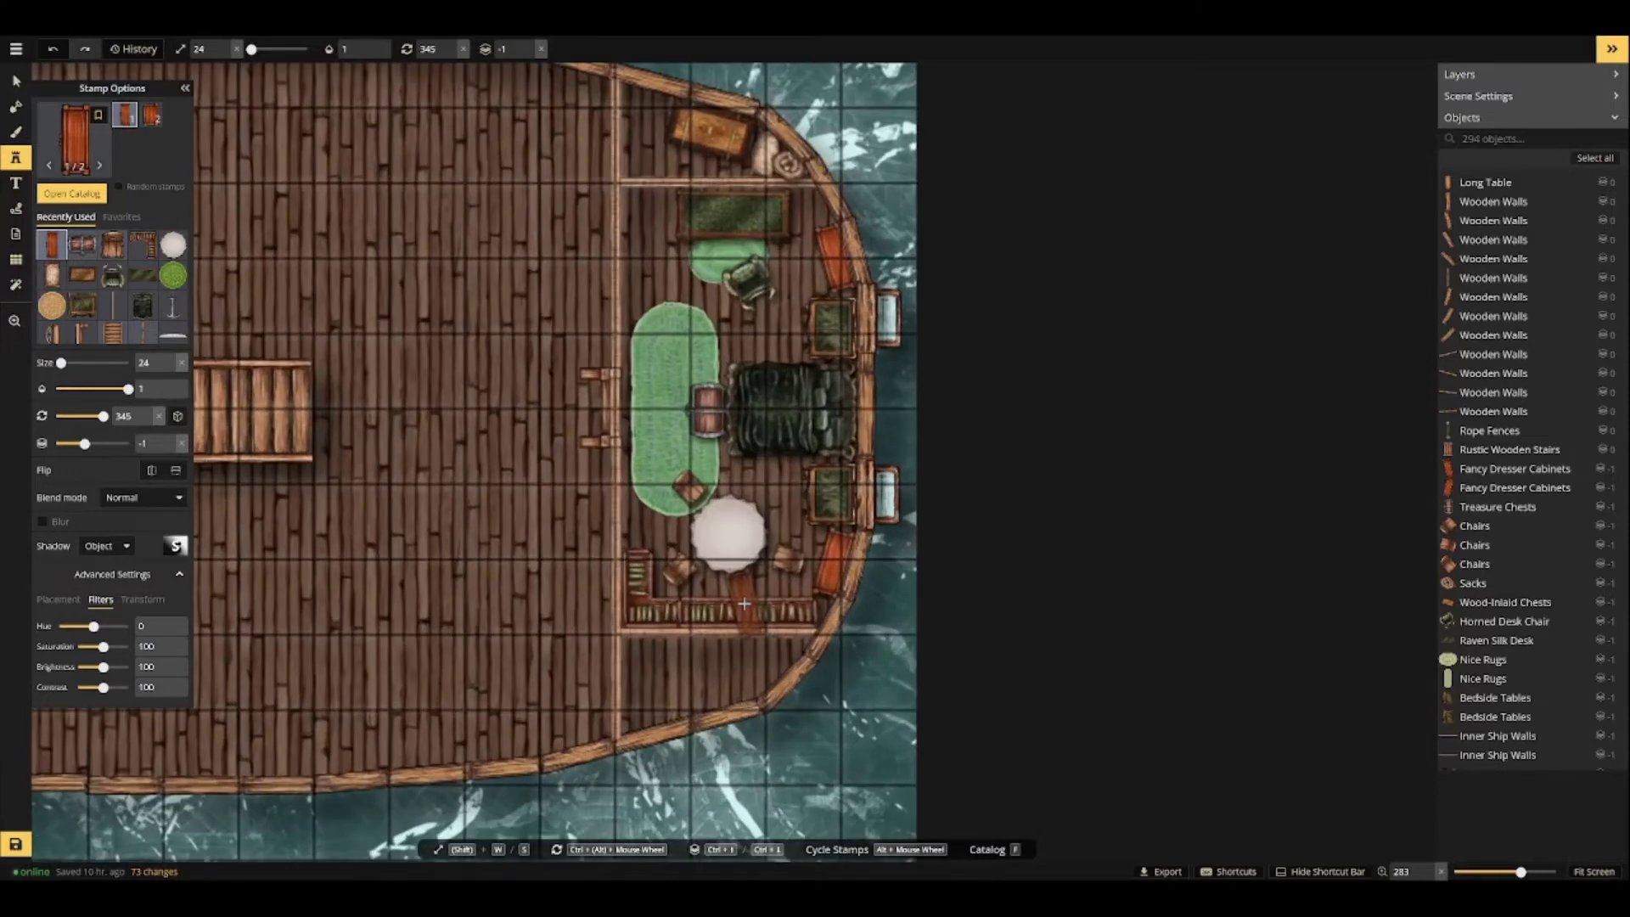
{"action": "left_click", "coordinate": [75, 193]}
{"action": "type", "text": "gold"}
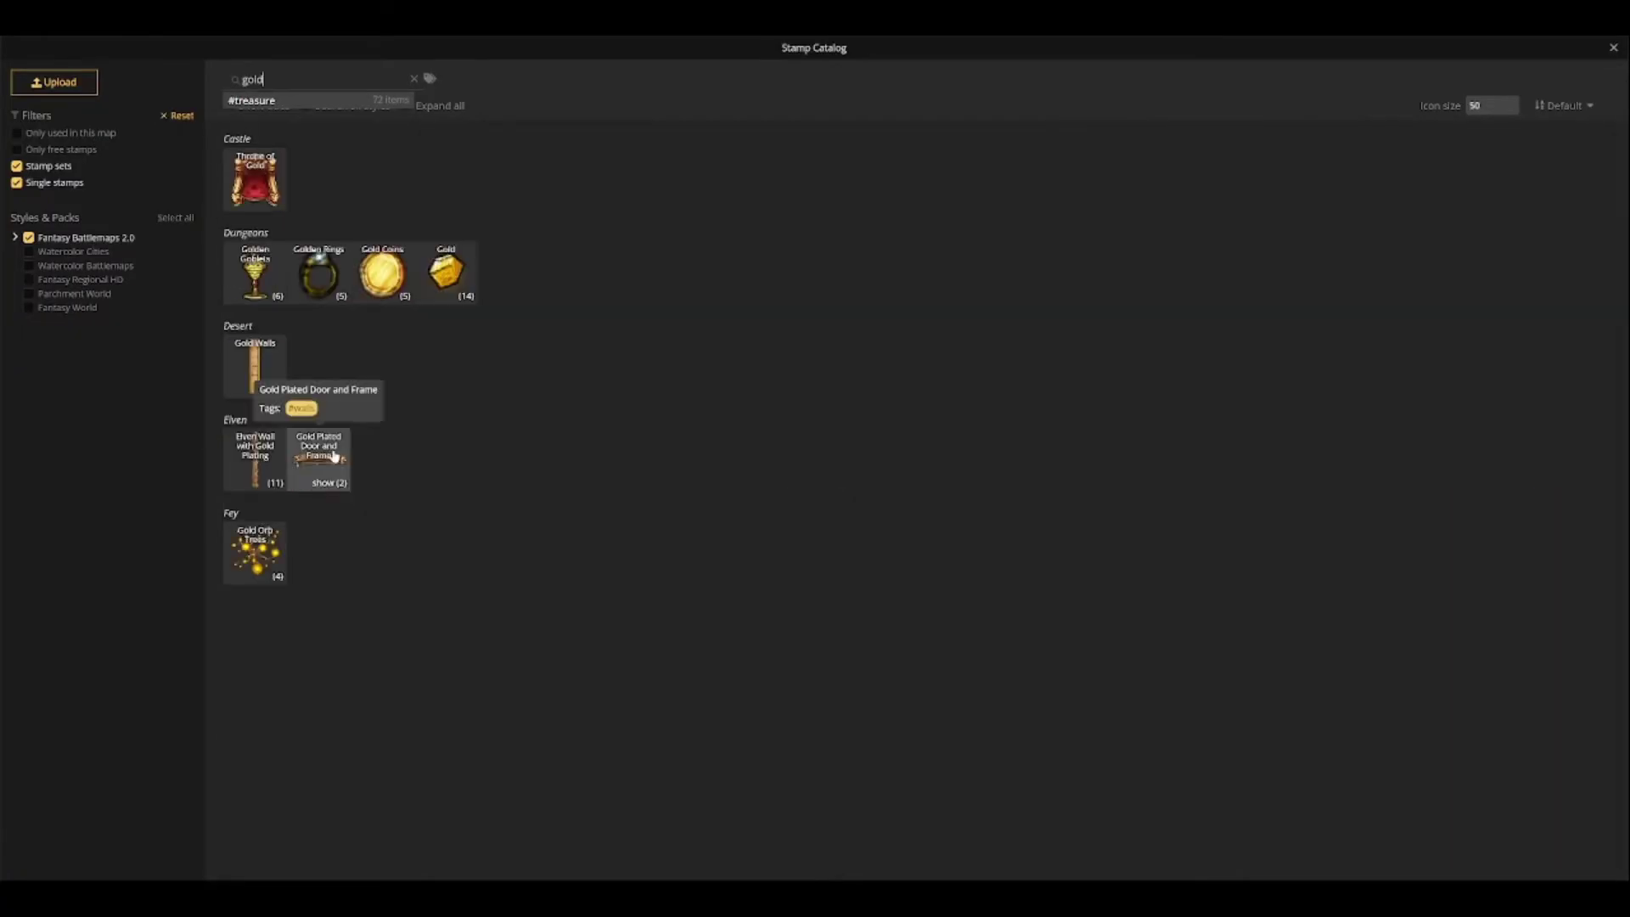
{"action": "left_click", "coordinate": [254, 273]}
{"action": "scroll", "coordinate": [782, 392], "scroll_direction": "down", "scroll_amount": 3}
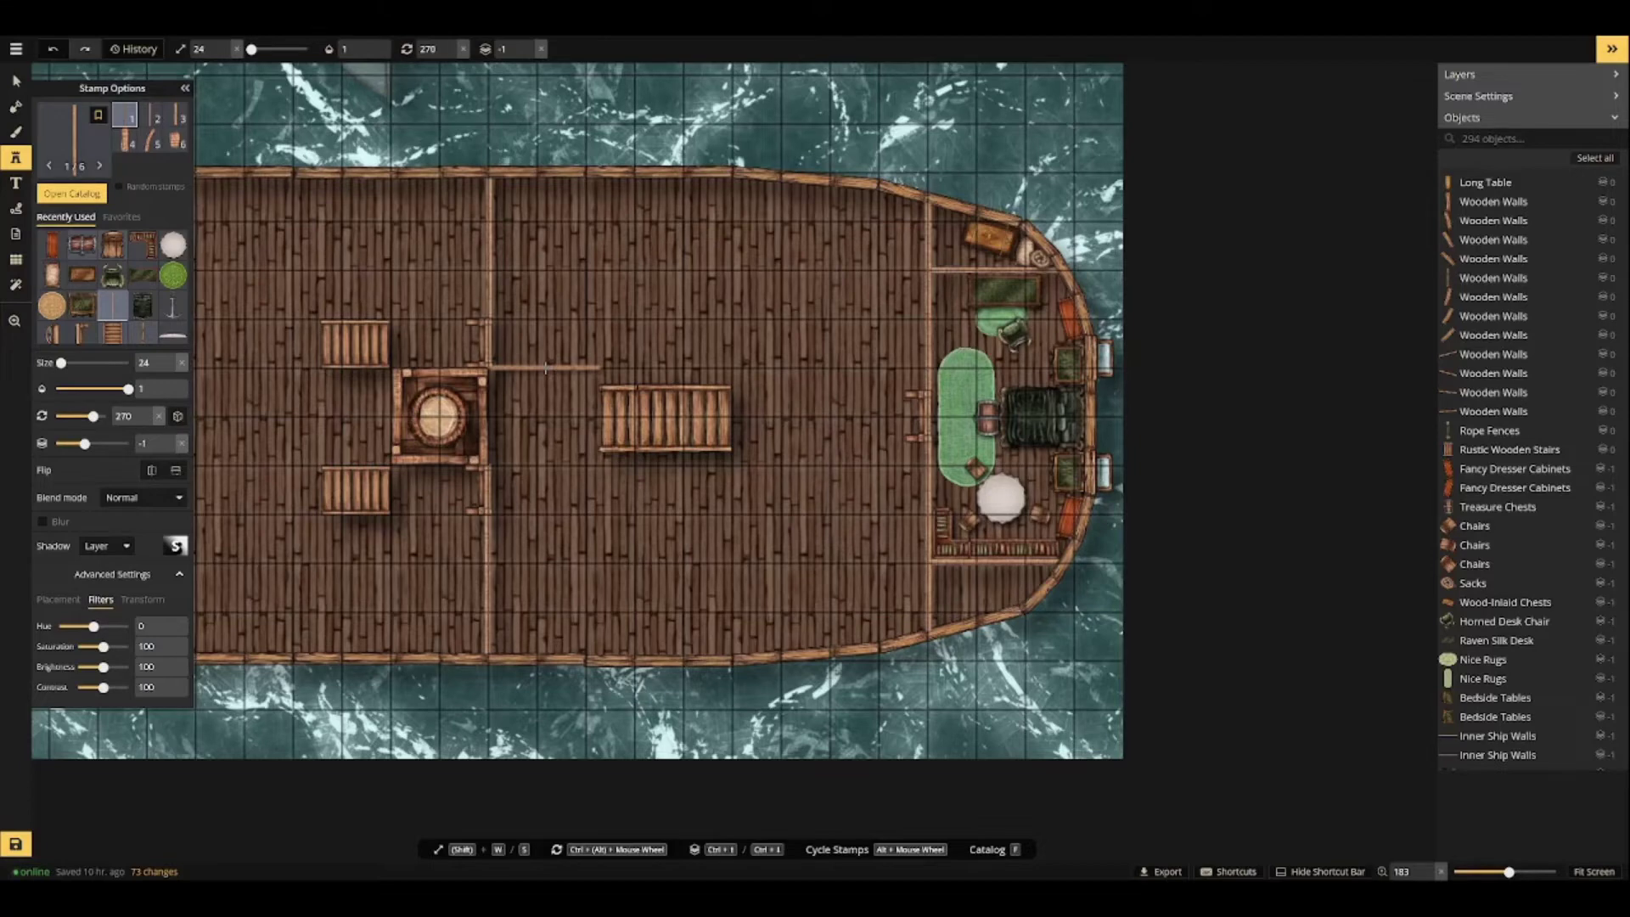
{"action": "scroll", "coordinate": [545, 367], "scroll_direction": "down", "scroll_amount": 5}
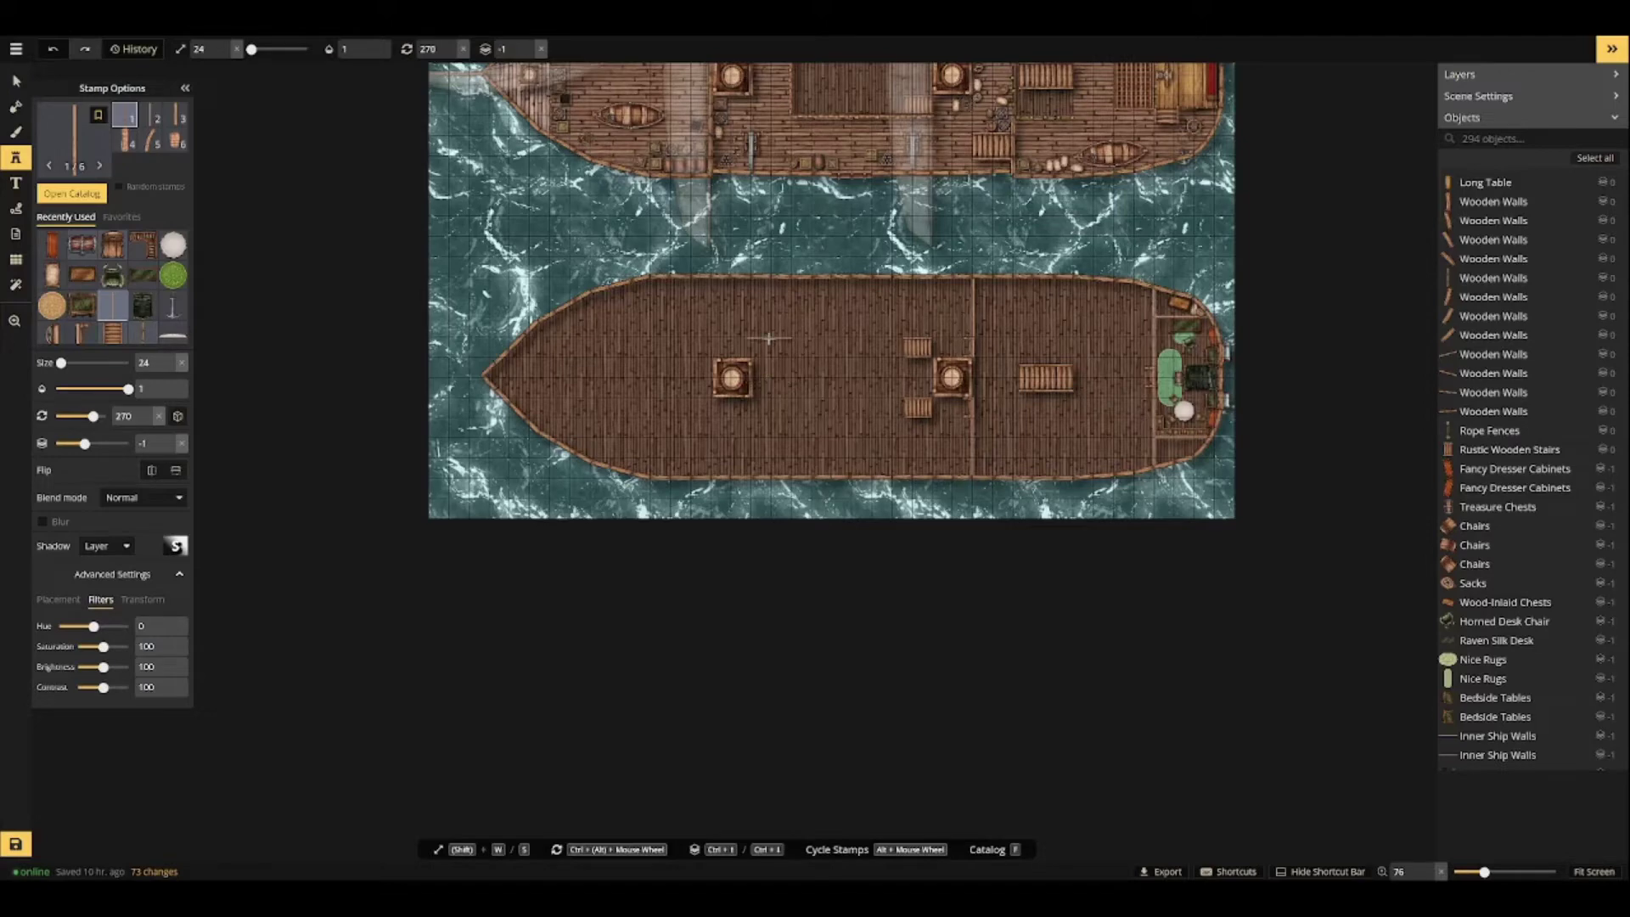
{"action": "scroll", "coordinate": [769, 338], "scroll_direction": "up", "scroll_amount": 2}
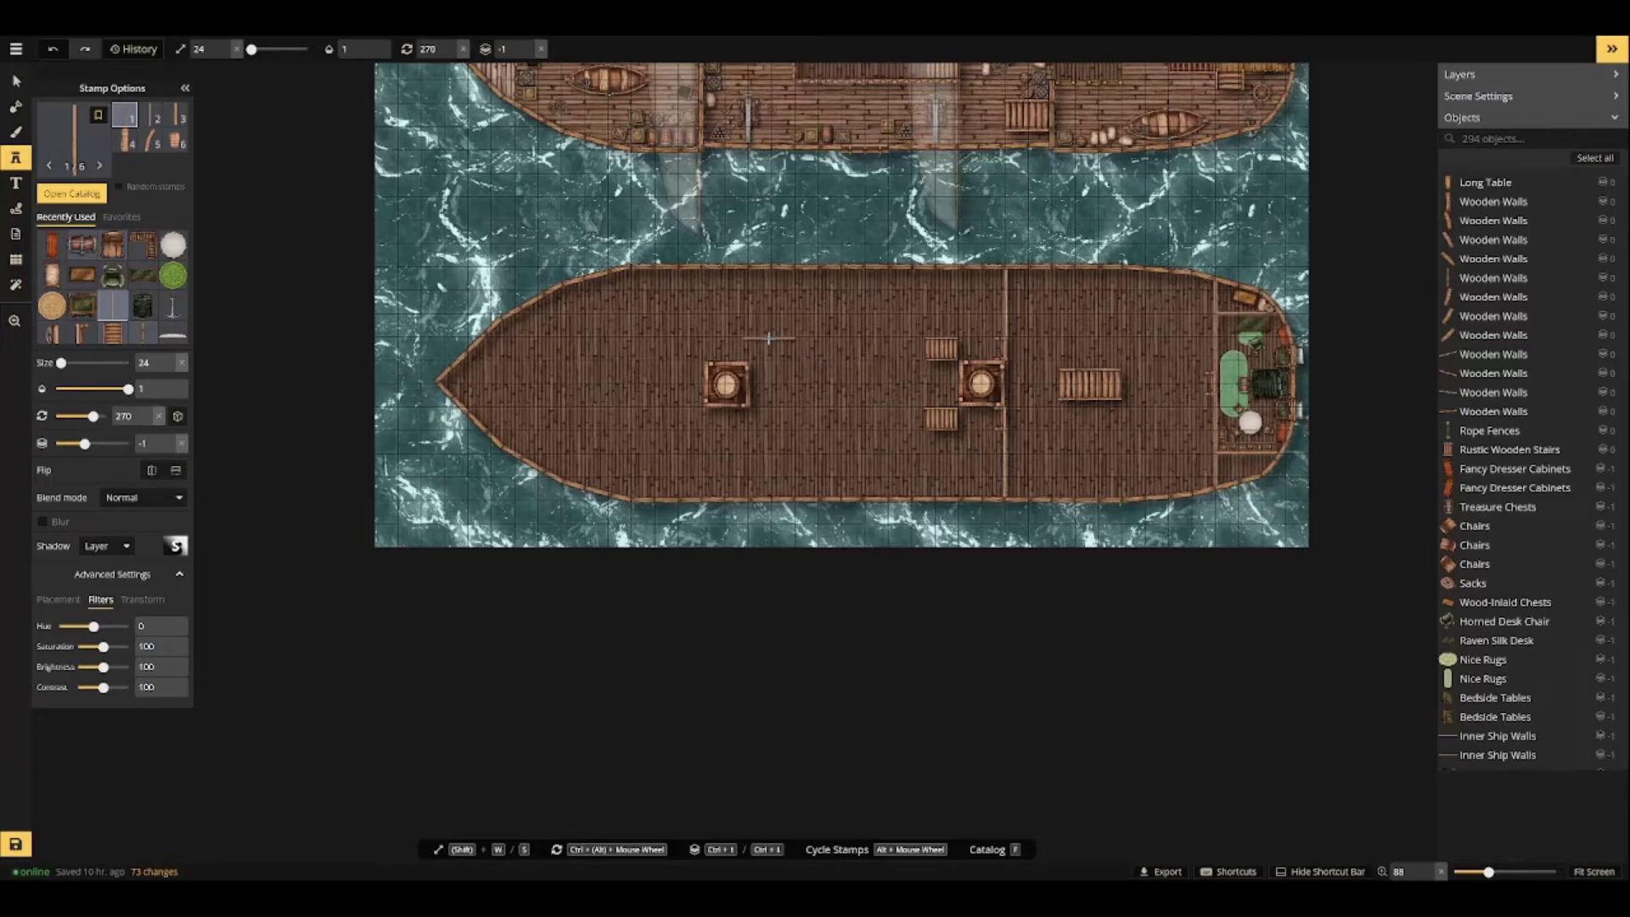
{"action": "scroll", "coordinate": [780, 335], "scroll_direction": "up", "scroll_amount": 3}
{"action": "scroll", "coordinate": [779, 336], "scroll_direction": "down", "scroll_amount": 5}
{"action": "scroll", "coordinate": [778, 337], "scroll_direction": "down", "scroll_amount": 6, "text": "ctrl"}
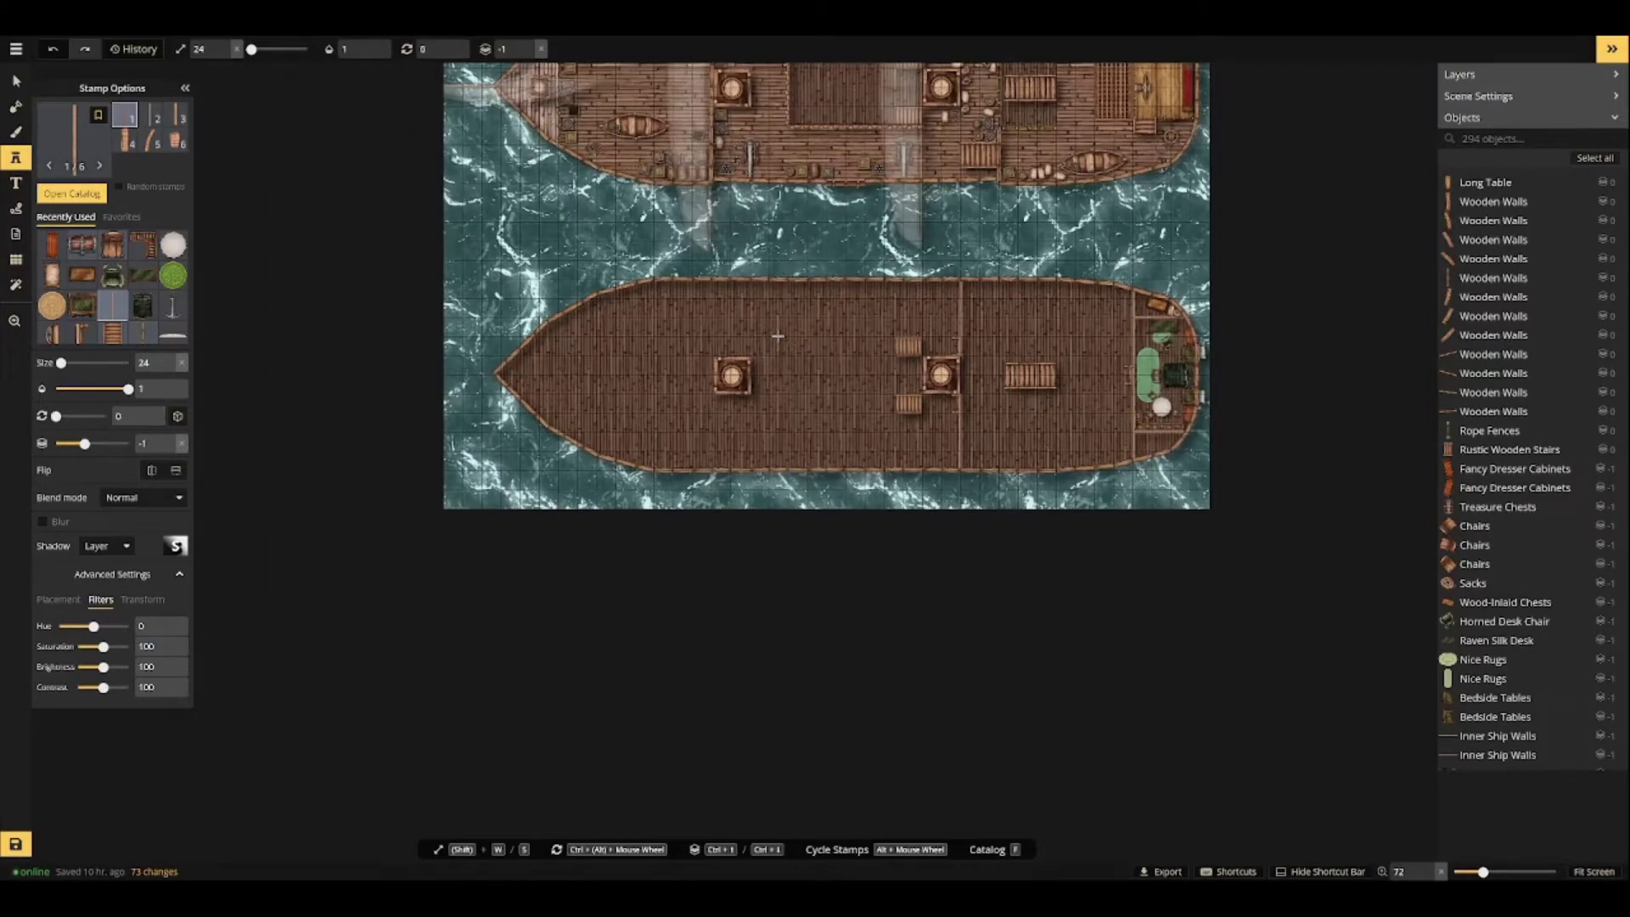
Copy the existing inner ship wall and place two segments at rotation 0 between the hull and the forward mast, leaving door gaps.
{"action": "scroll", "coordinate": [778, 335], "scroll_direction": "up", "scroll_amount": 5}
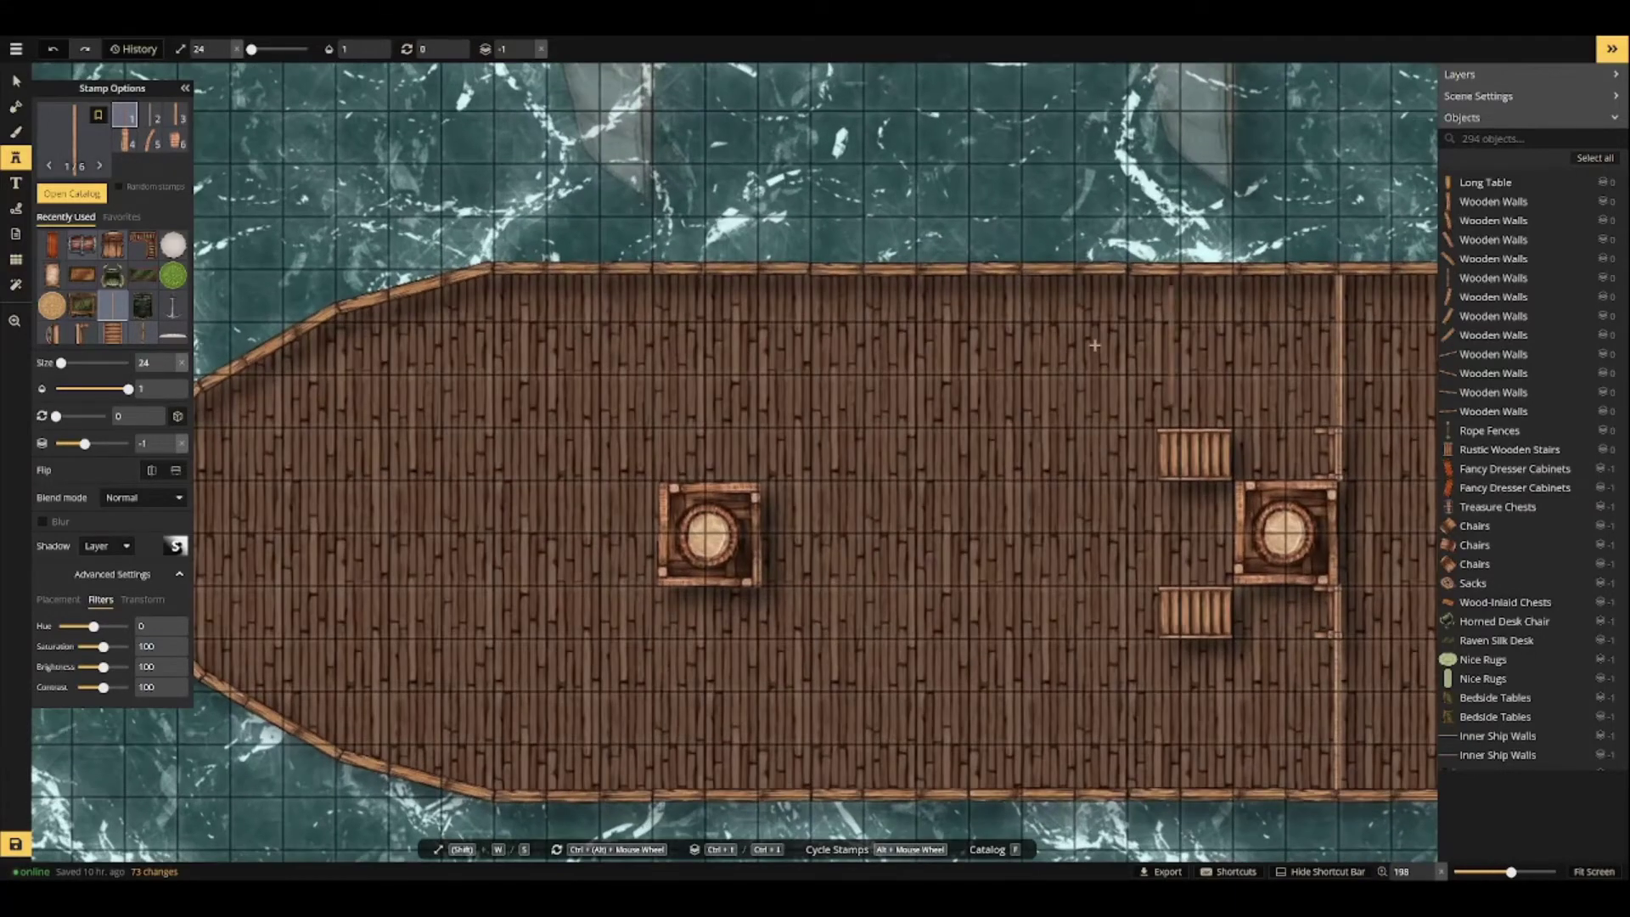
{"action": "right_click", "coordinate": [1340, 350]}
{"action": "key", "text": "ctrl+c"}
{"action": "key", "text": "ctrl+v"}
{"action": "scroll", "coordinate": [810, 356], "scroll_direction": "down", "scroll_amount": 1, "text": "ctrl"}
{"action": "scroll", "coordinate": [789, 365], "scroll_direction": "up", "scroll_amount": 1, "text": "ctrl"}
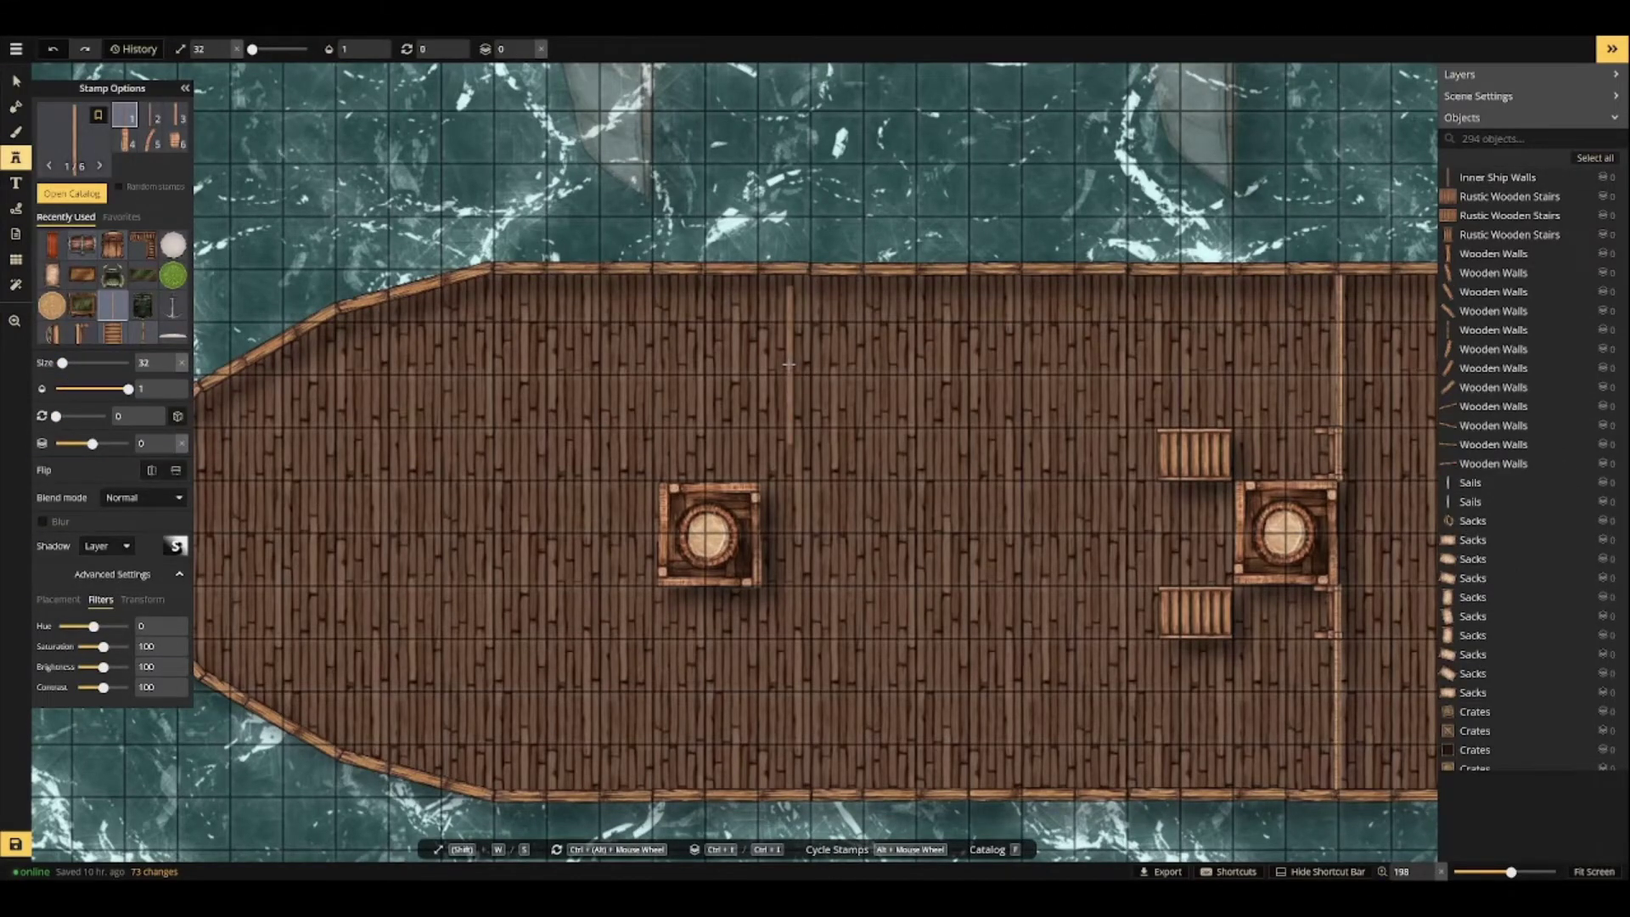
{"action": "scroll", "coordinate": [767, 365], "scroll_direction": "up", "scroll_amount": 2}
{"action": "left_click", "coordinate": [759, 342]}
{"action": "scroll", "coordinate": [768, 407], "scroll_direction": "down", "scroll_amount": 4}
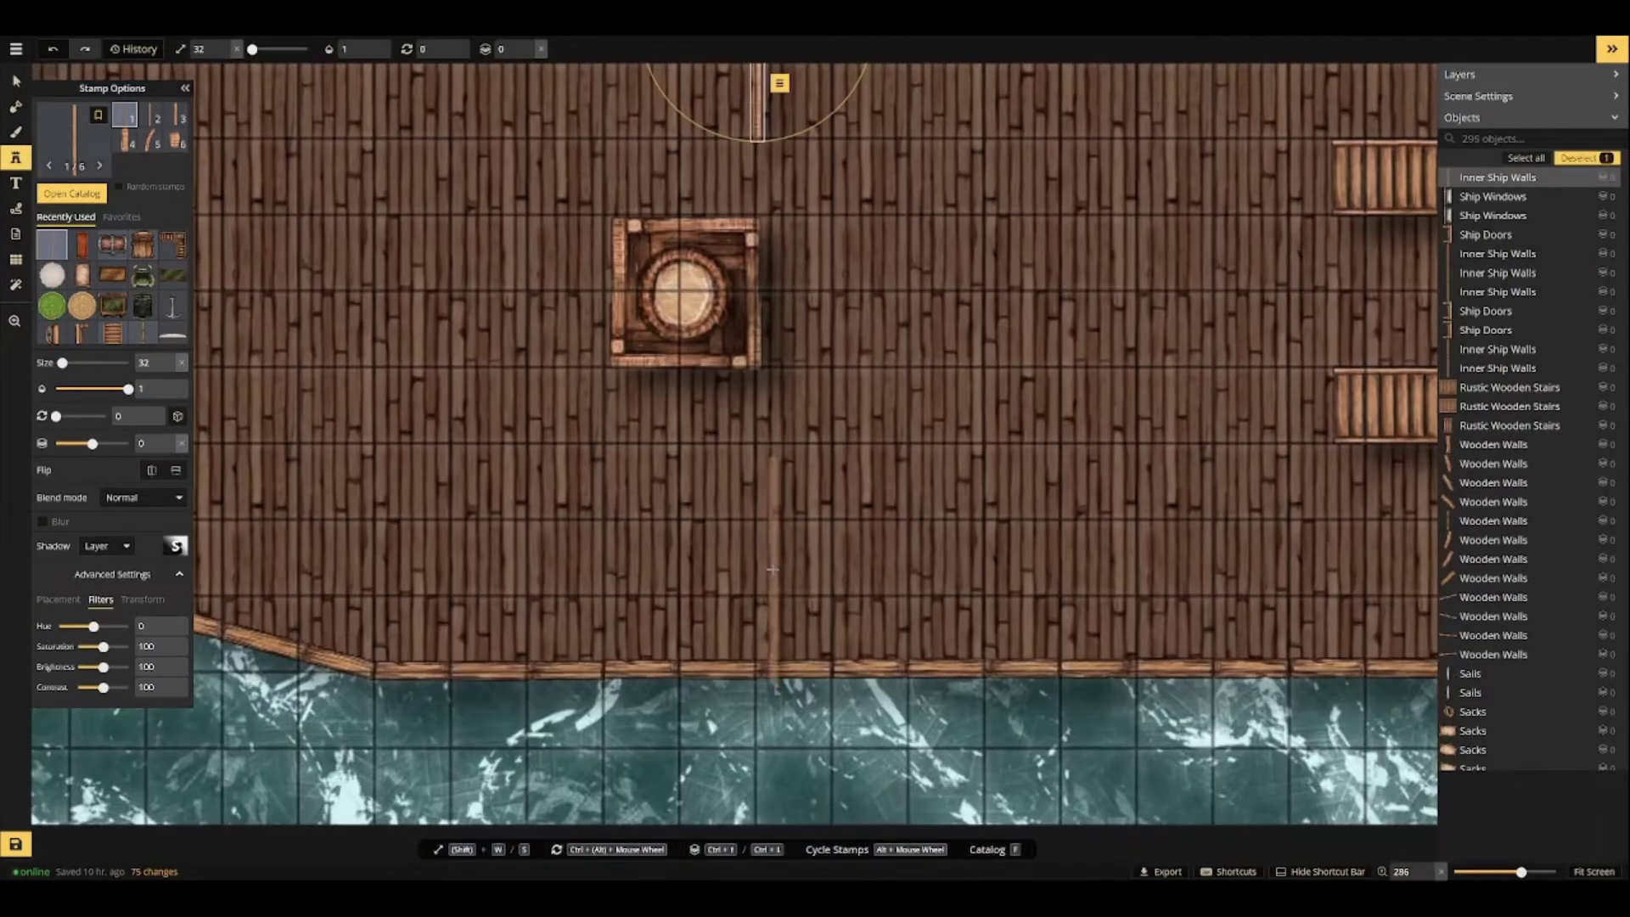
{"action": "left_click", "coordinate": [771, 551]}
Place two Ship Doors at size 32 and rotation 0 in the wall gaps north and south of the forward mast.
{"action": "left_click", "coordinate": [81, 331]}
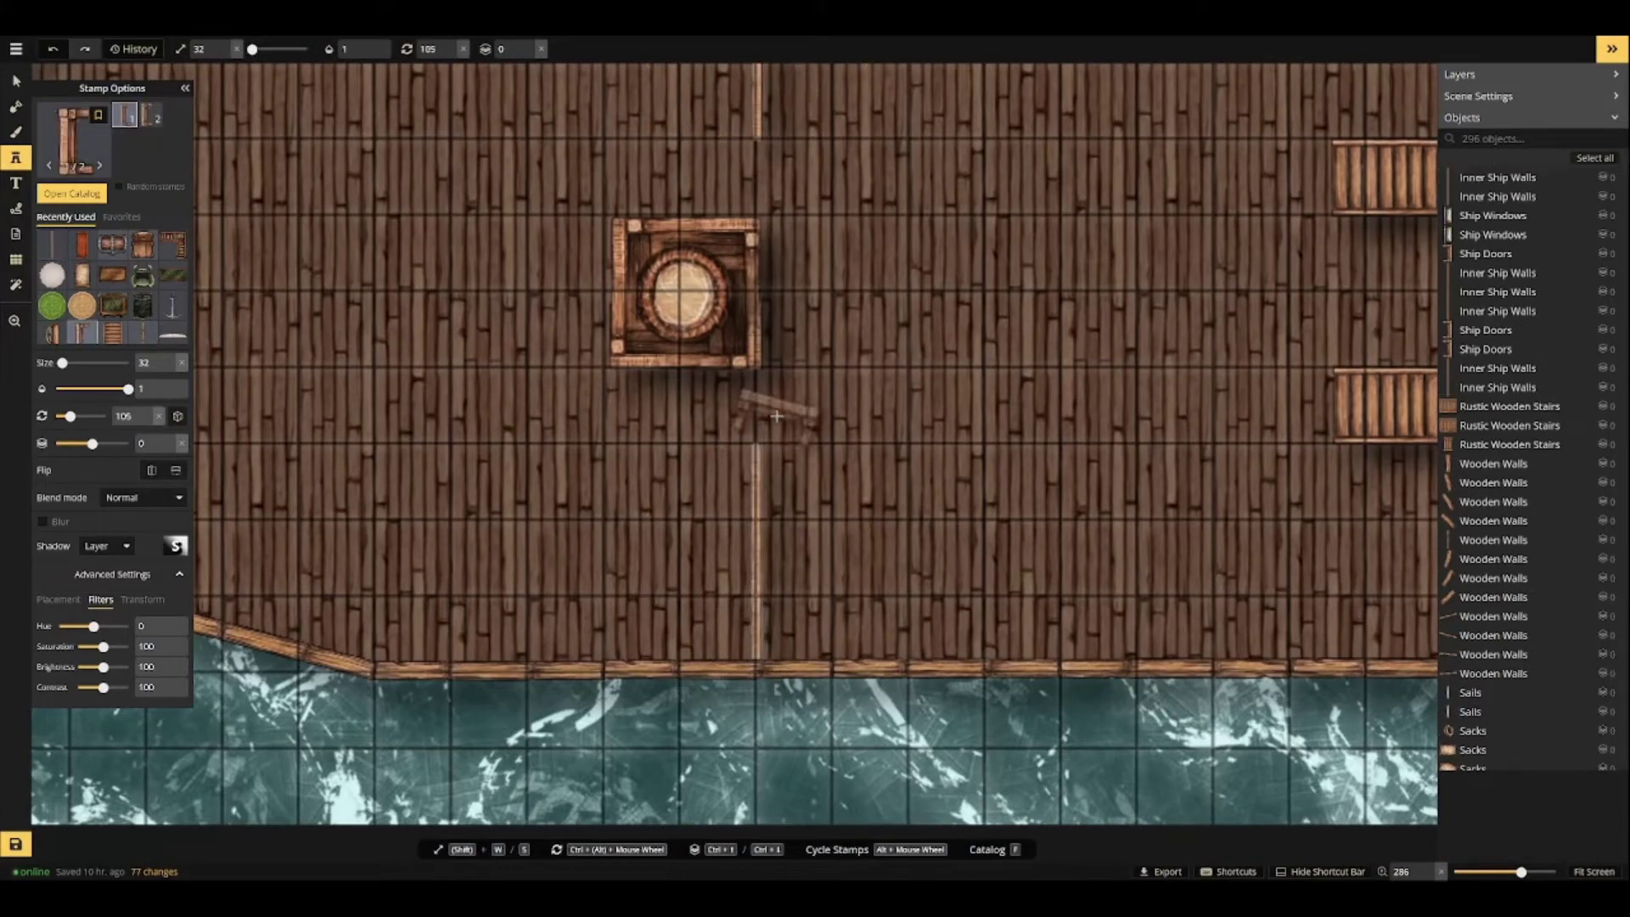
{"action": "scroll", "coordinate": [776, 416], "scroll_direction": "up", "scroll_amount": 7, "text": "ctrl"}
{"action": "left_click", "coordinate": [769, 403]}
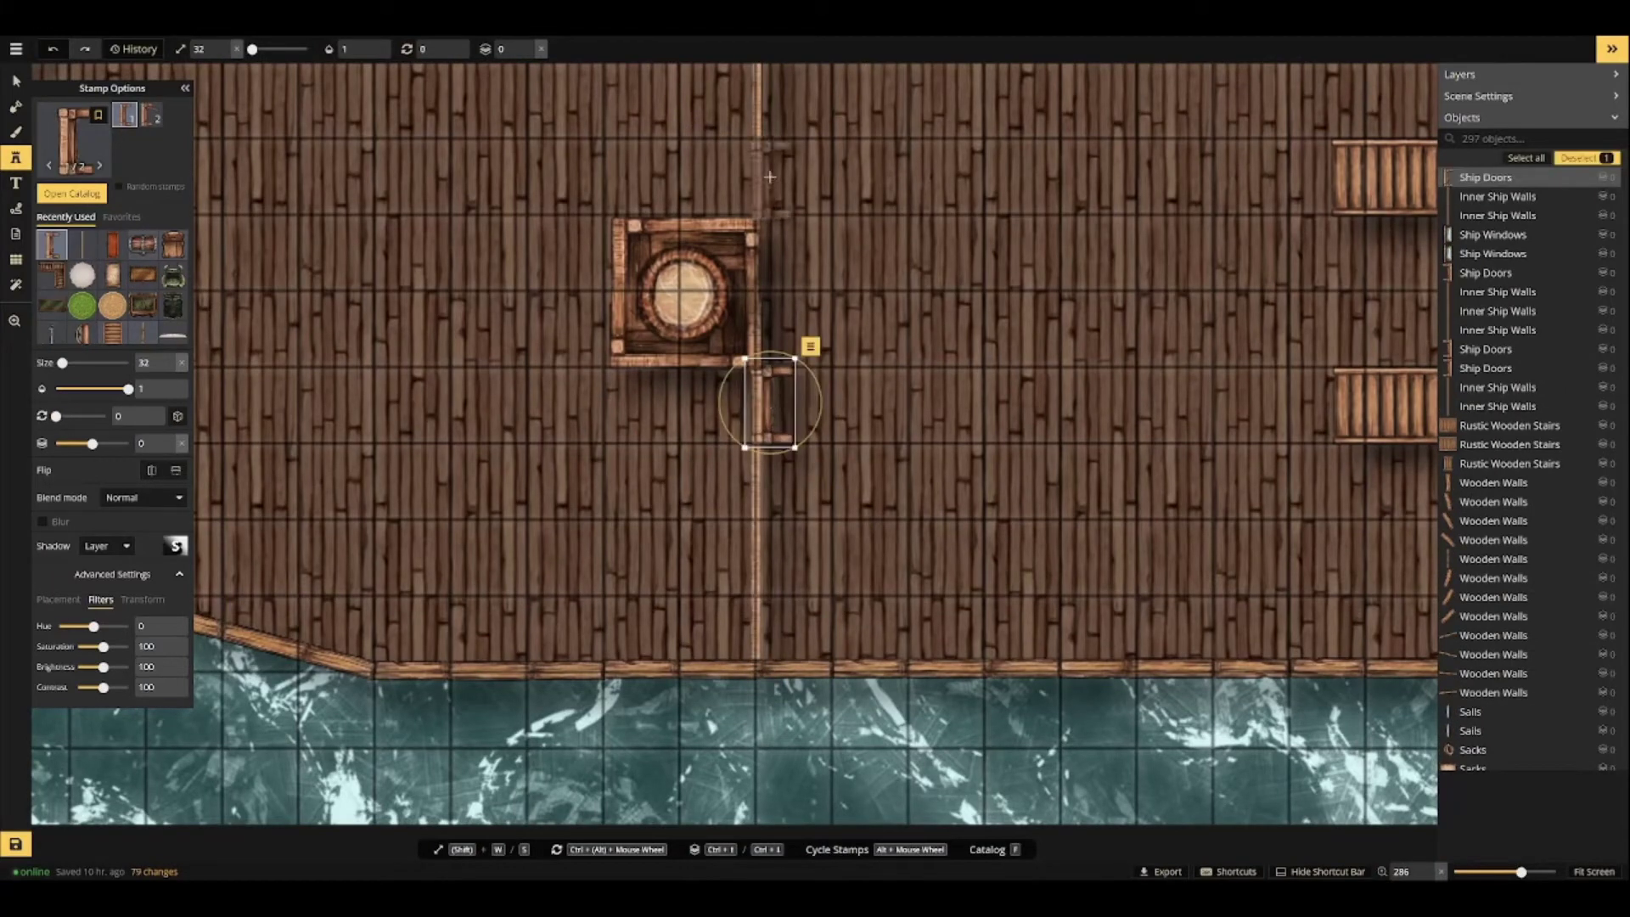
{"action": "left_click", "coordinate": [770, 177]}
Choose the Wooden Pillars stamp and place two at size 54 in the bow room, north and south of the centreline.
{"action": "scroll", "coordinate": [888, 348], "scroll_direction": "down", "scroll_amount": 3}
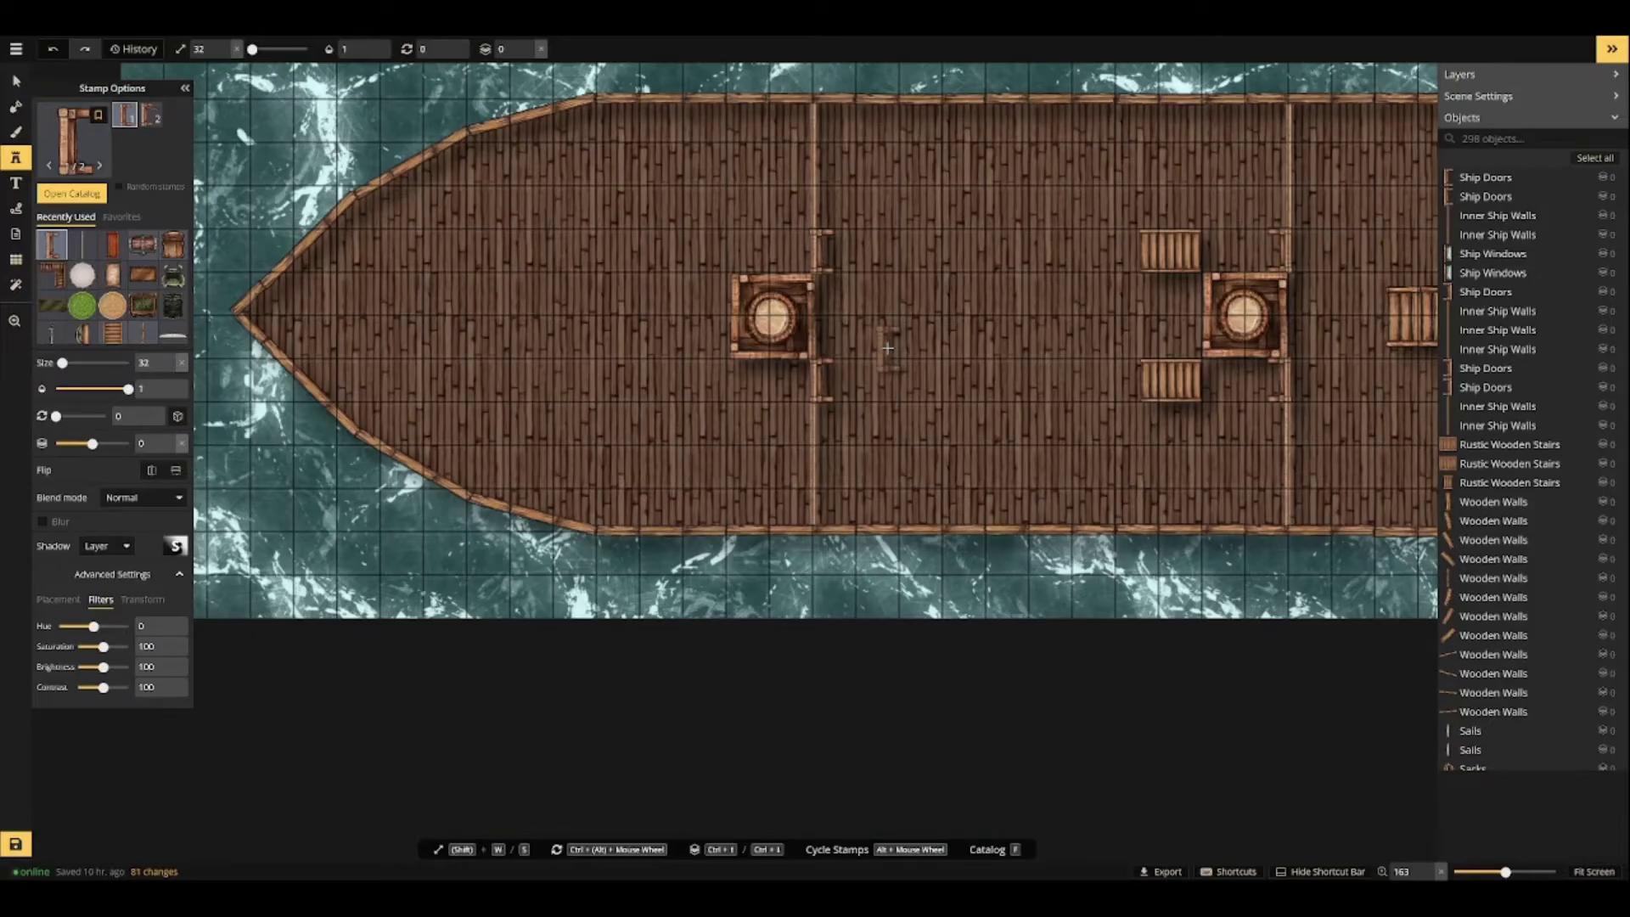
{"action": "key", "text": "f"}
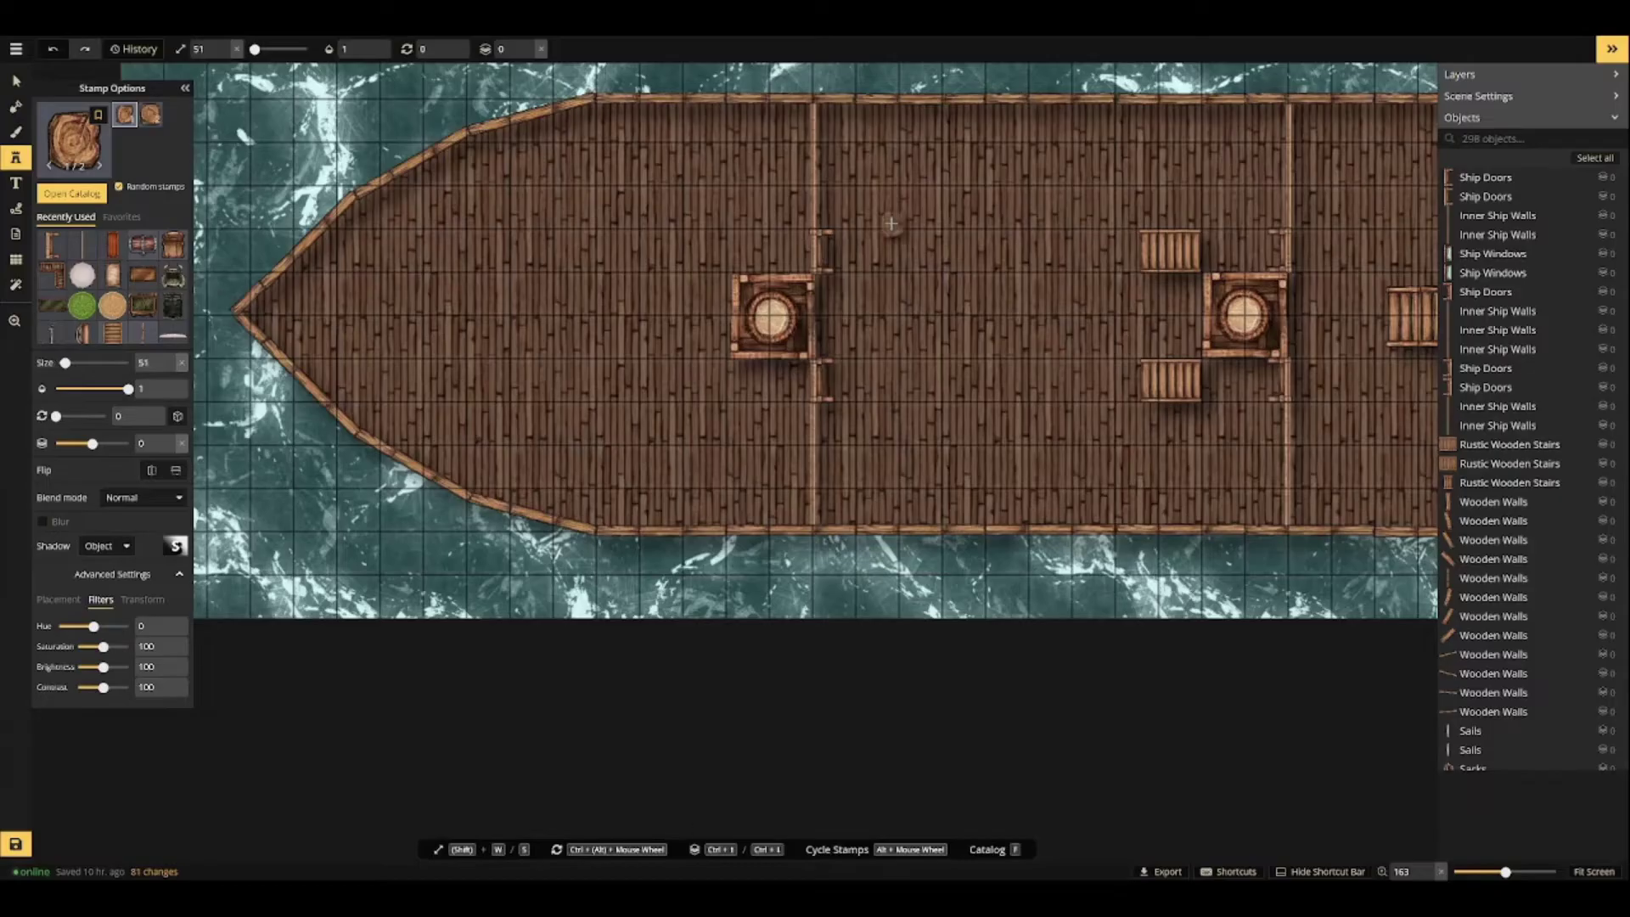
{"action": "left_click", "coordinate": [640, 227]}
{"action": "left_click", "coordinate": [639, 400]}
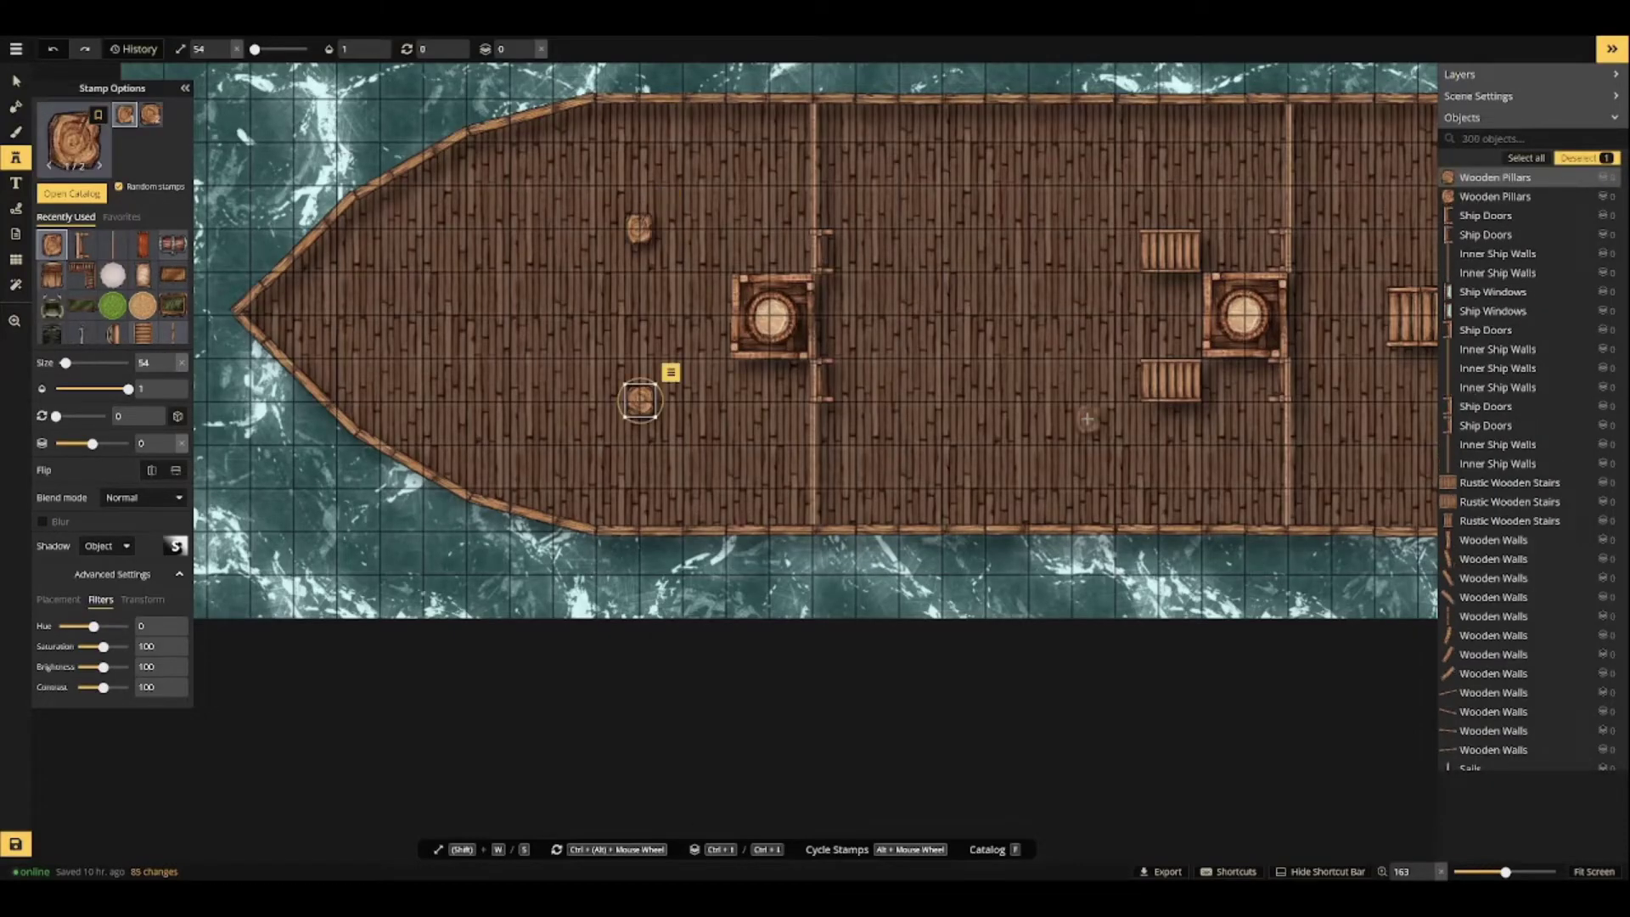
Place six more Wooden Pillars at size 54 in mirrored north-south pairs, two pairs in the middle room and one aft.
{"action": "left_click_drag", "start_coordinate": [1087, 418], "coordinate": [765, 424]}
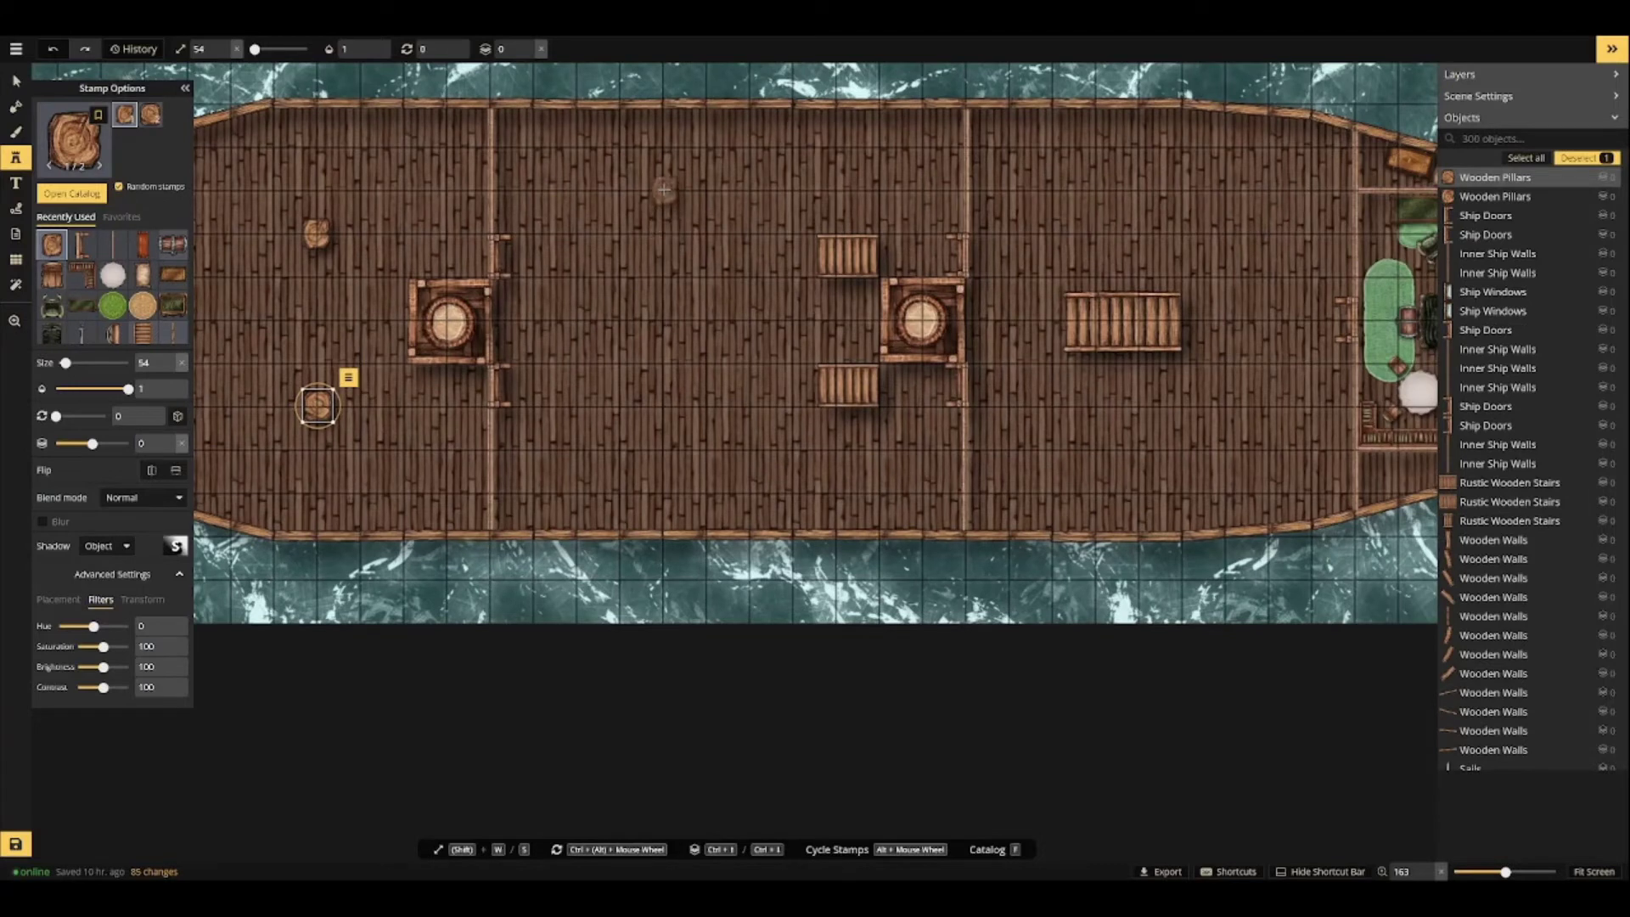
{"action": "left_click", "coordinate": [620, 191]}
{"action": "left_click", "coordinate": [835, 190]}
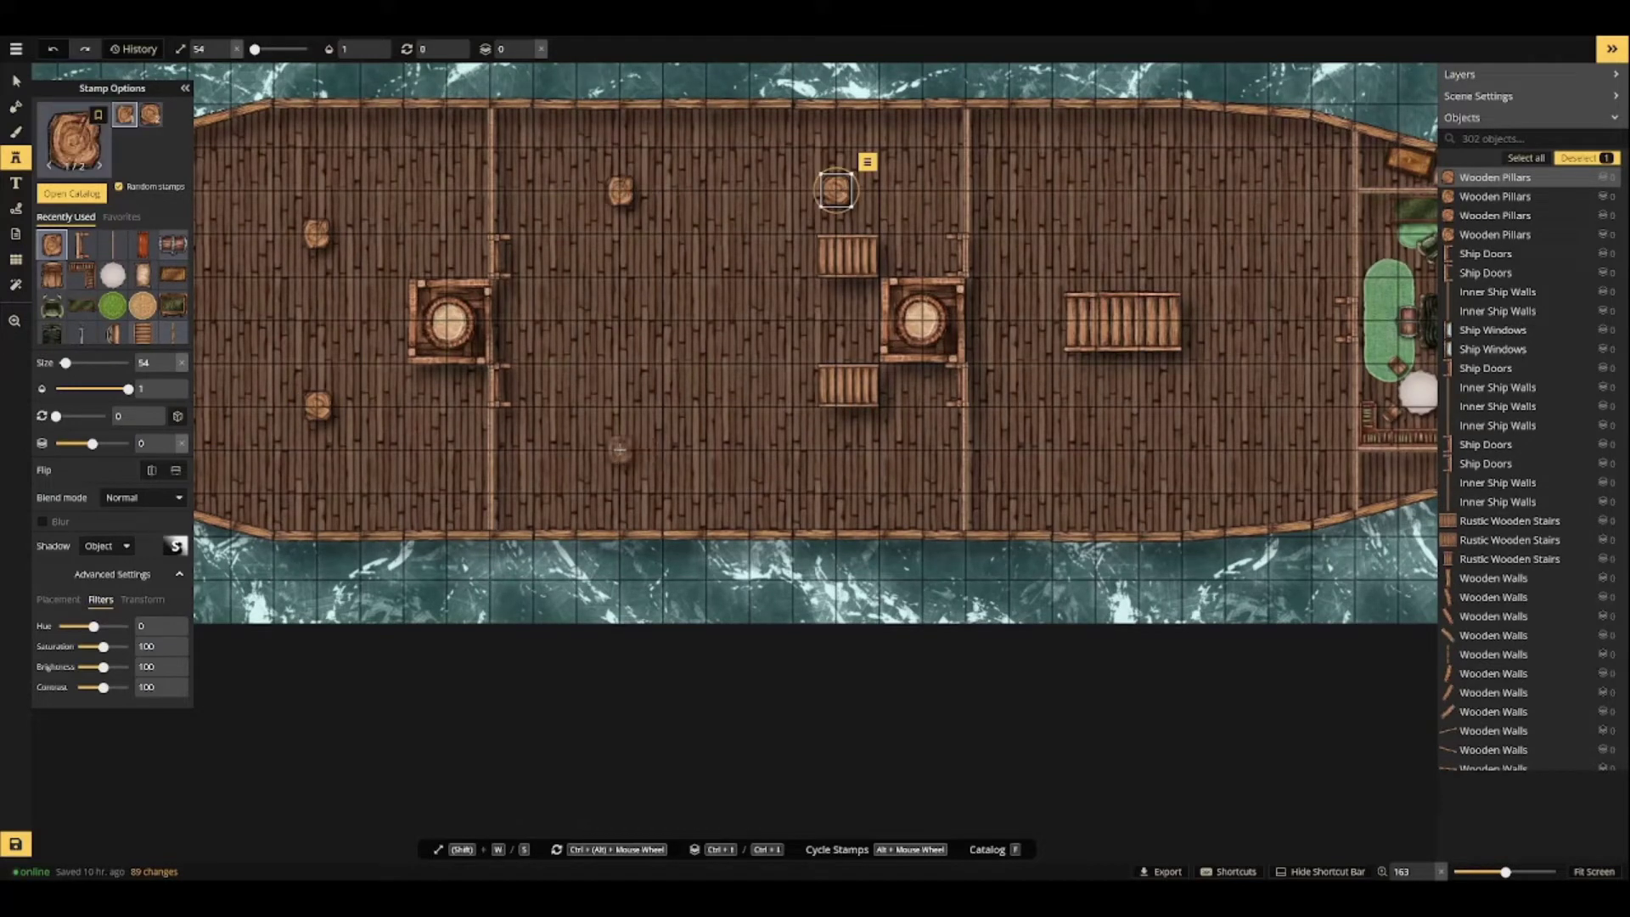
{"action": "left_click", "coordinate": [620, 450]}
{"action": "left_click", "coordinate": [835, 450]}
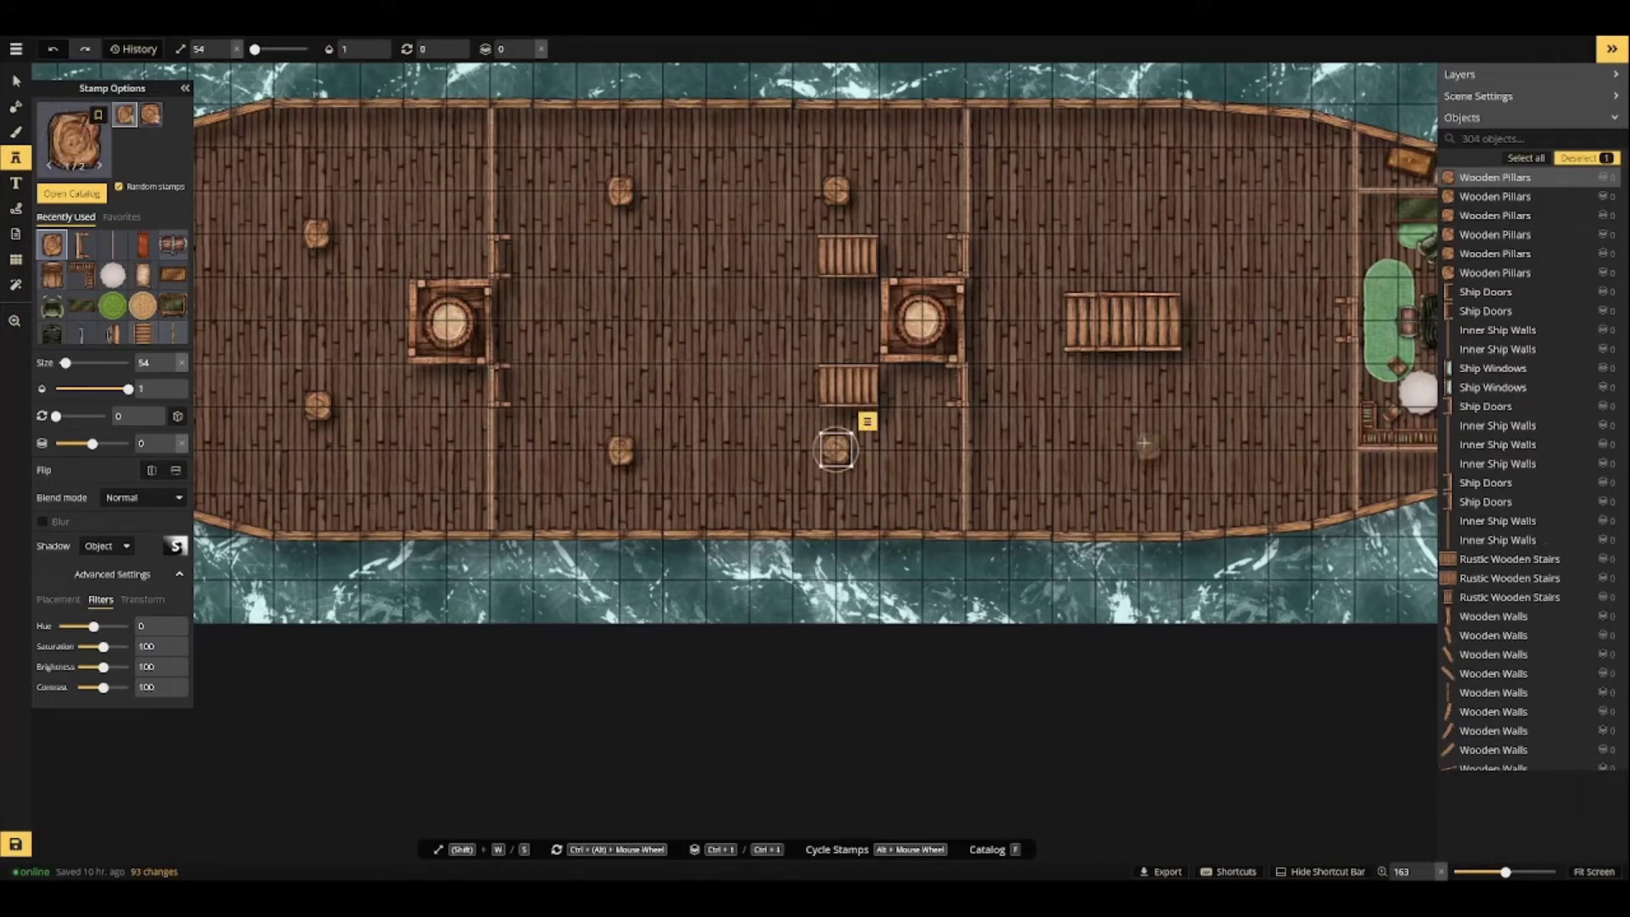
{"action": "left_click", "coordinate": [1095, 190]}
{"action": "left_click", "coordinate": [1095, 450]}
{"action": "key", "text": "Escape"}
Place a Summoning Circle stamp at size 28 between the large staircase and the captain's cabin doors, and save the map.
{"action": "scroll", "coordinate": [1270, 480], "scroll_direction": "down", "scroll_amount": 4}
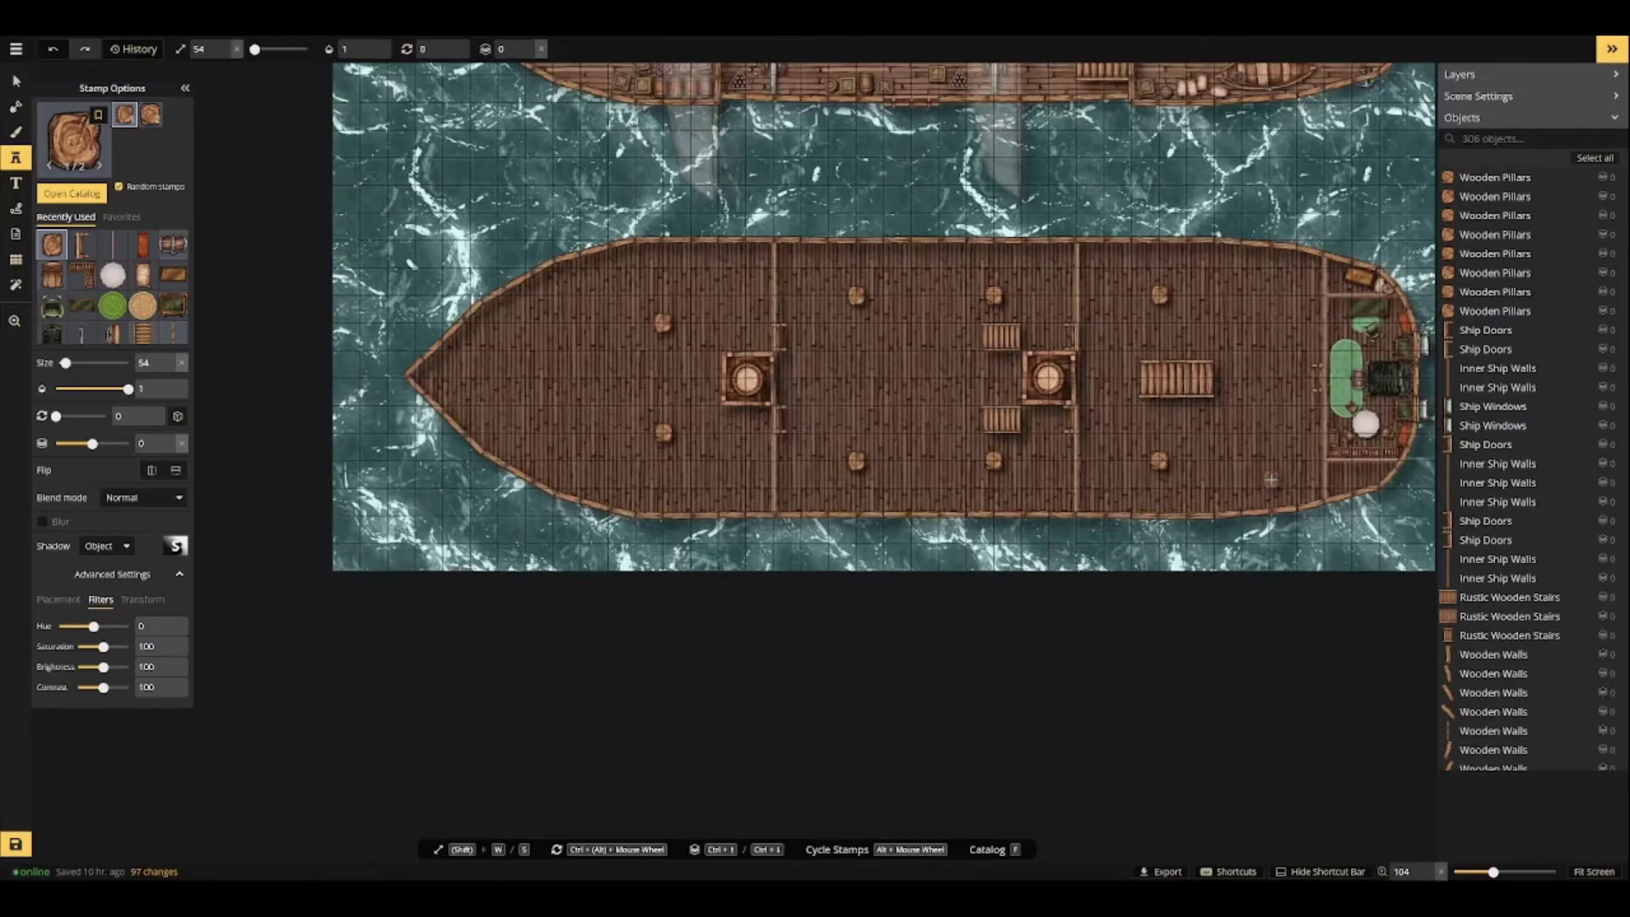
{"action": "scroll", "coordinate": [1271, 480], "scroll_direction": "up", "scroll_amount": 3}
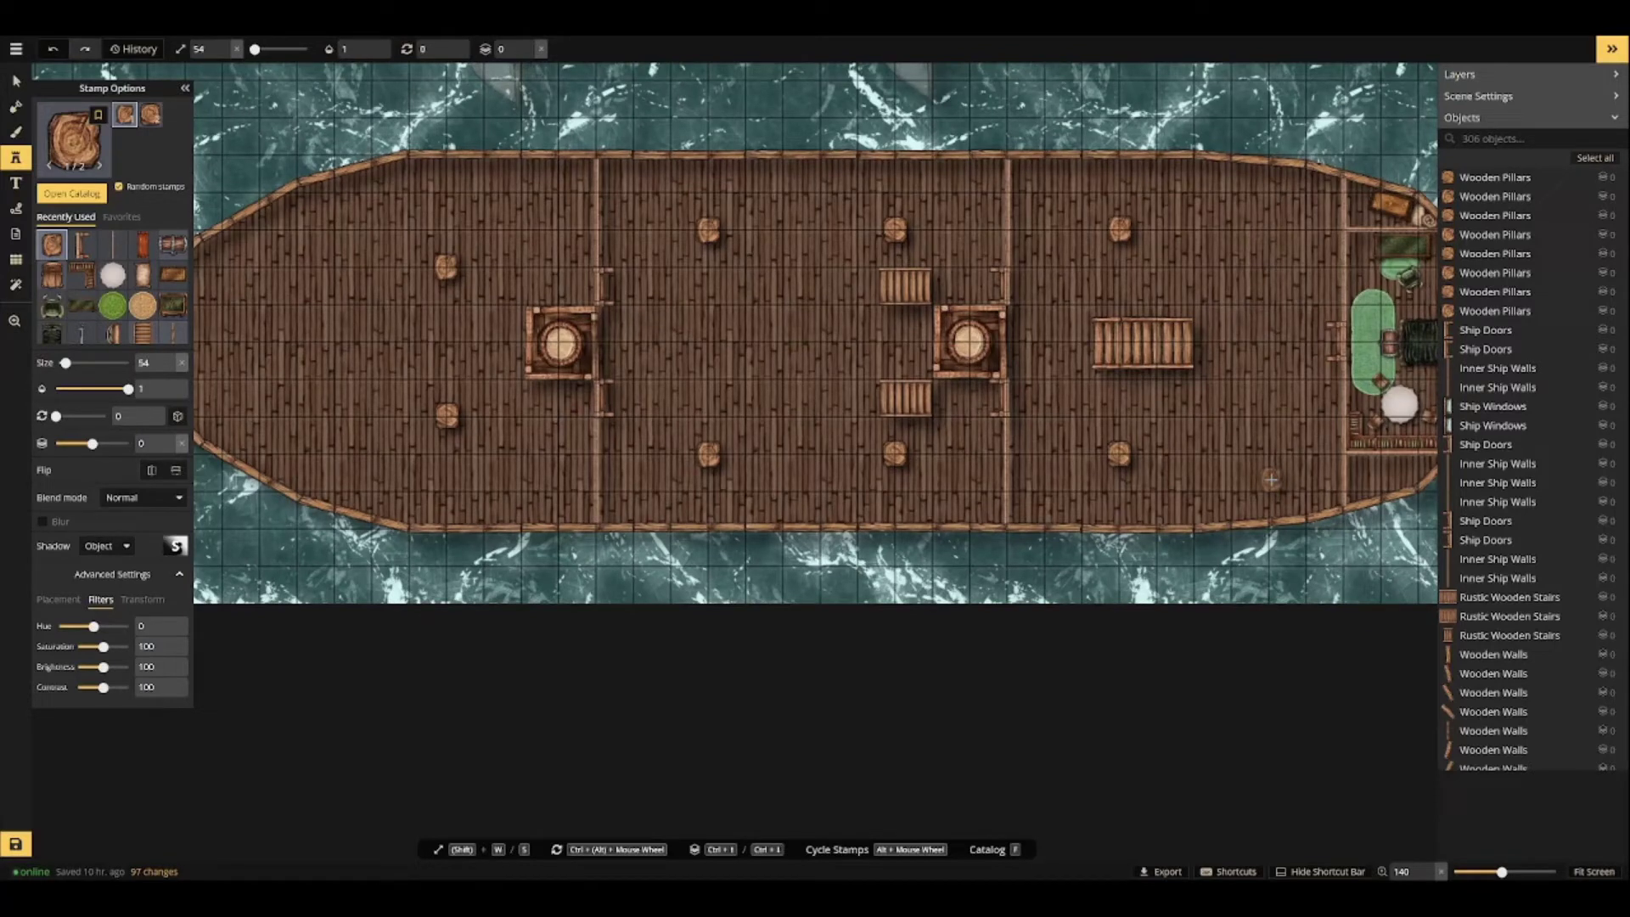
{"action": "left_click_drag", "start_coordinate": [1257, 416], "coordinate": [914, 461]}
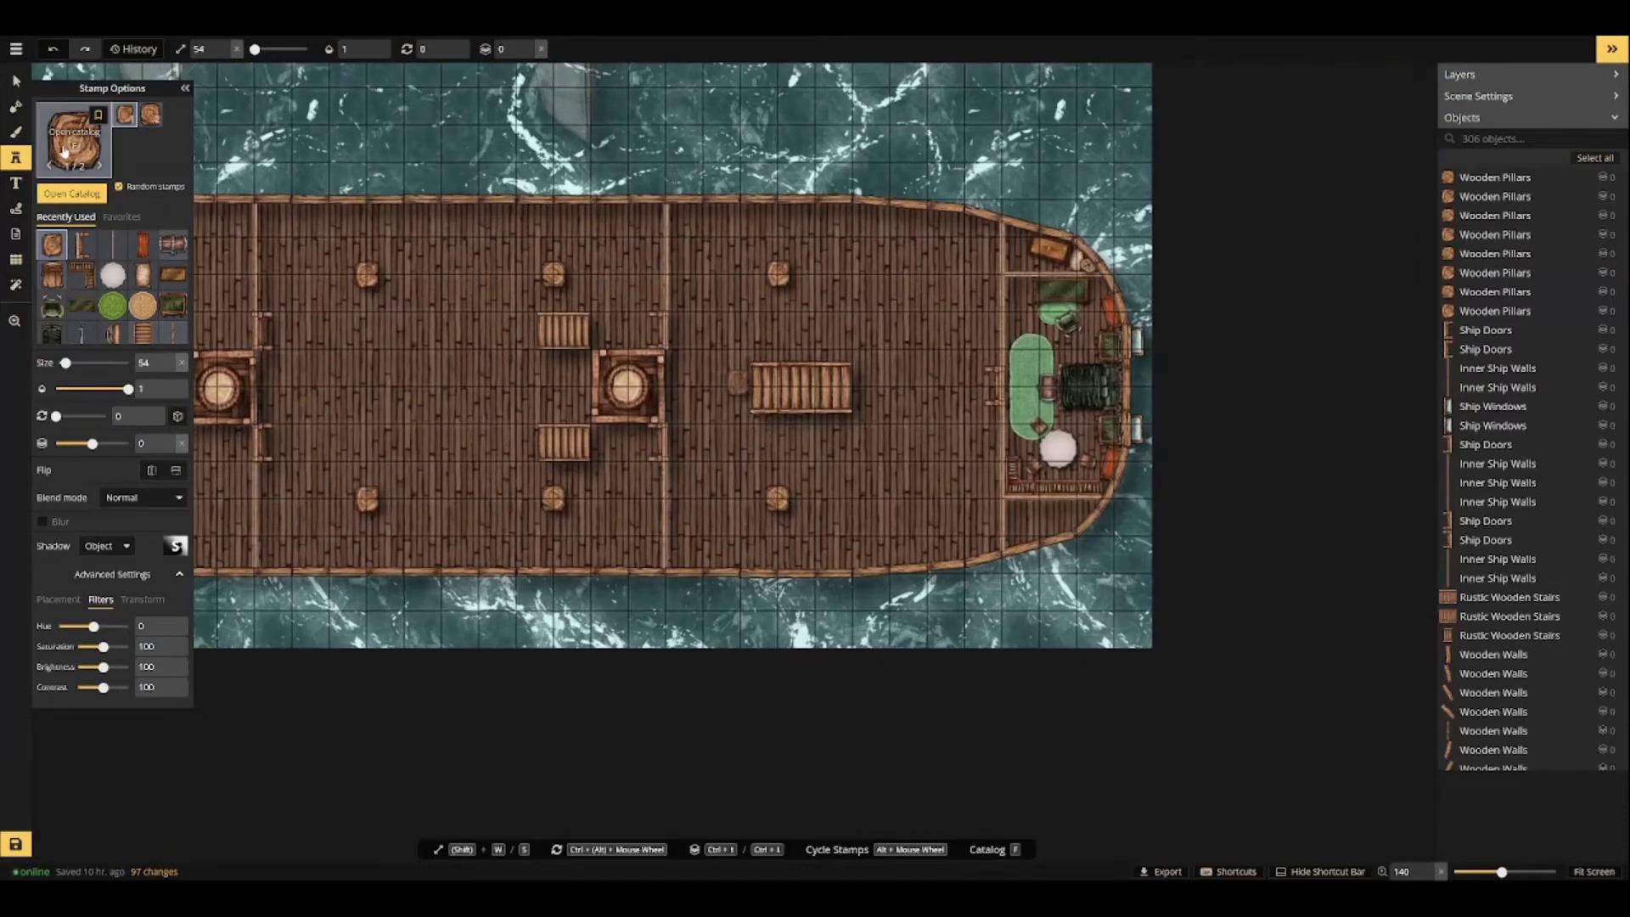
{"action": "left_click", "coordinate": [75, 143]}
{"action": "scroll", "coordinate": [466, 308], "scroll_direction": "down", "scroll_amount": 15}
{"action": "left_click", "coordinate": [510, 292]}
{"action": "scroll", "coordinate": [932, 383], "scroll_direction": "up", "scroll_amount": 4}
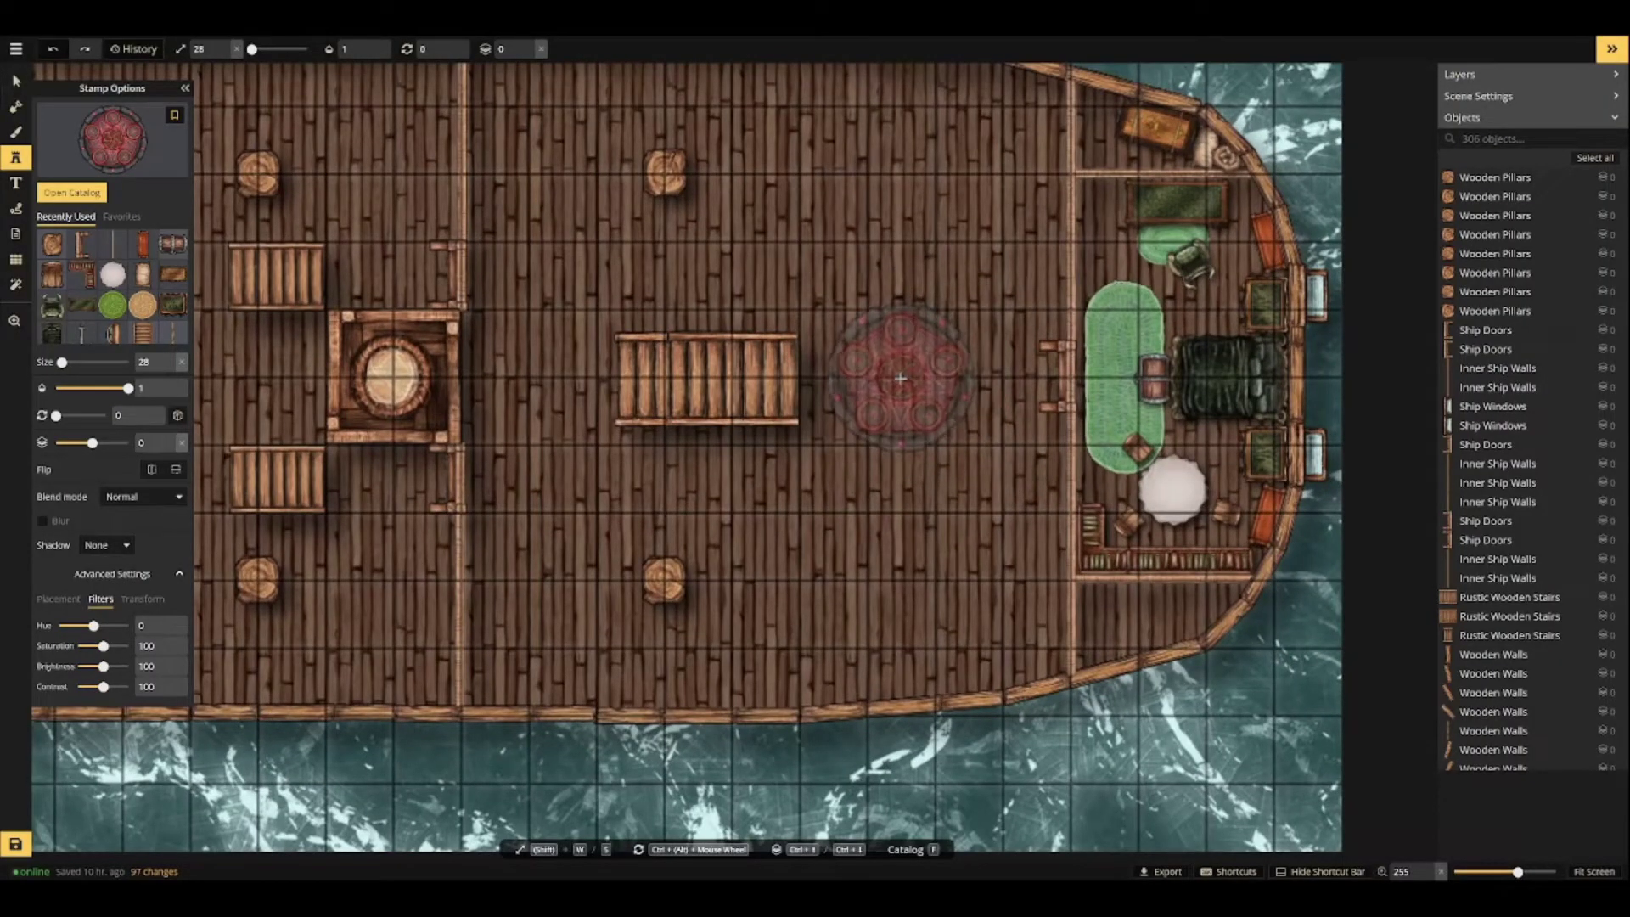
{"action": "left_click", "coordinate": [900, 378]}
{"action": "scroll", "coordinate": [811, 445], "scroll_direction": "down", "scroll_amount": 3}
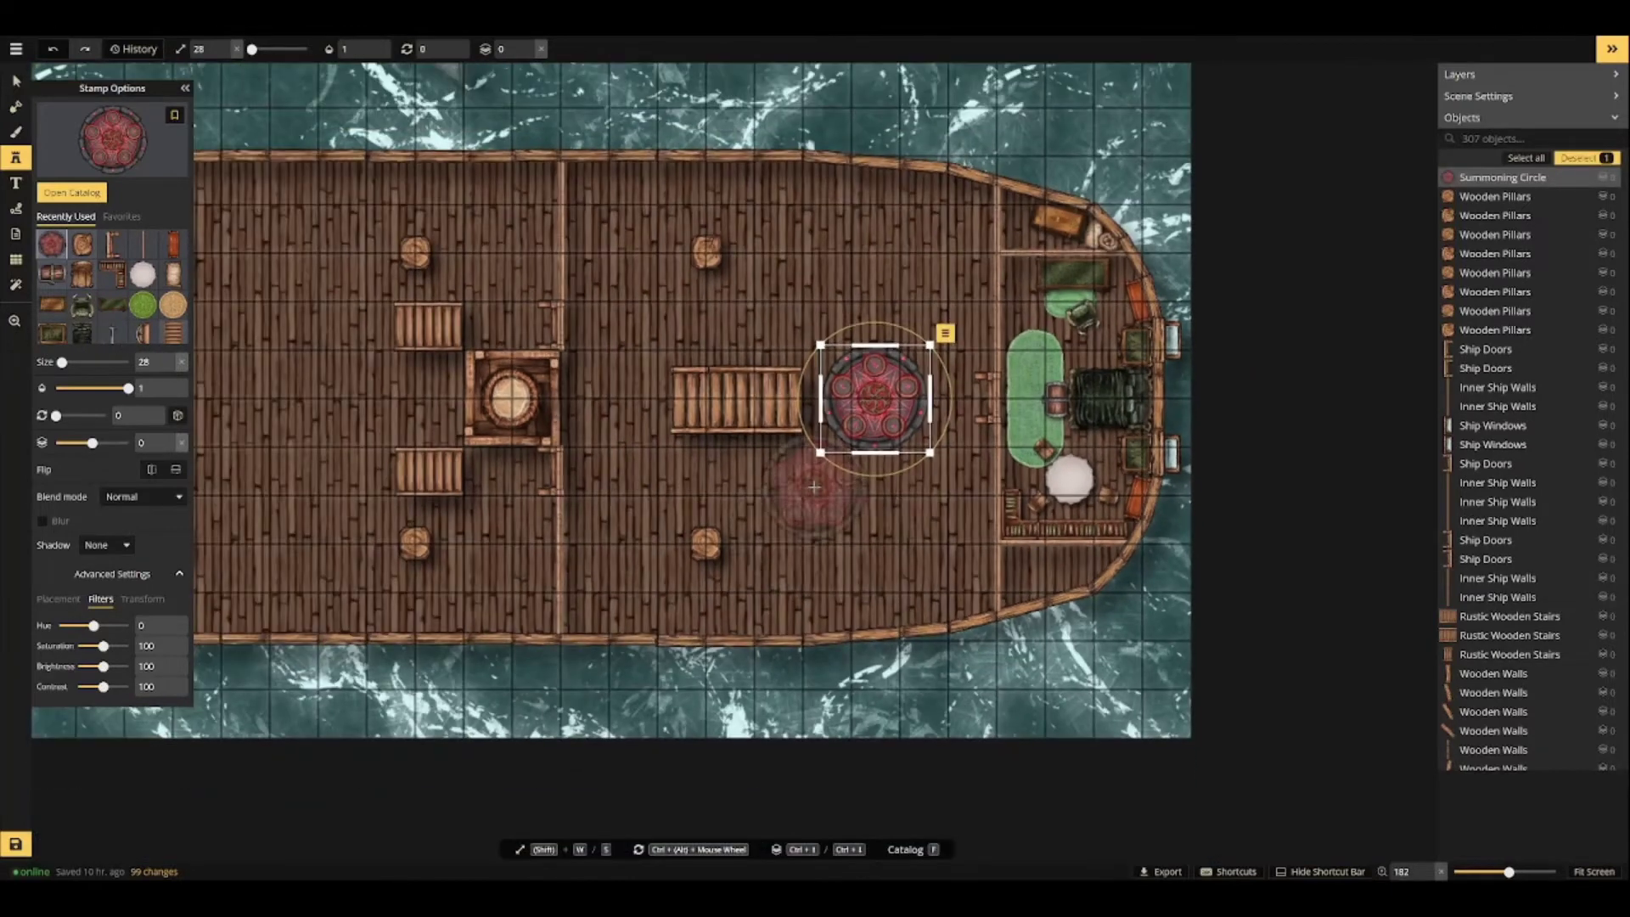
{"action": "key", "text": "Escape"}
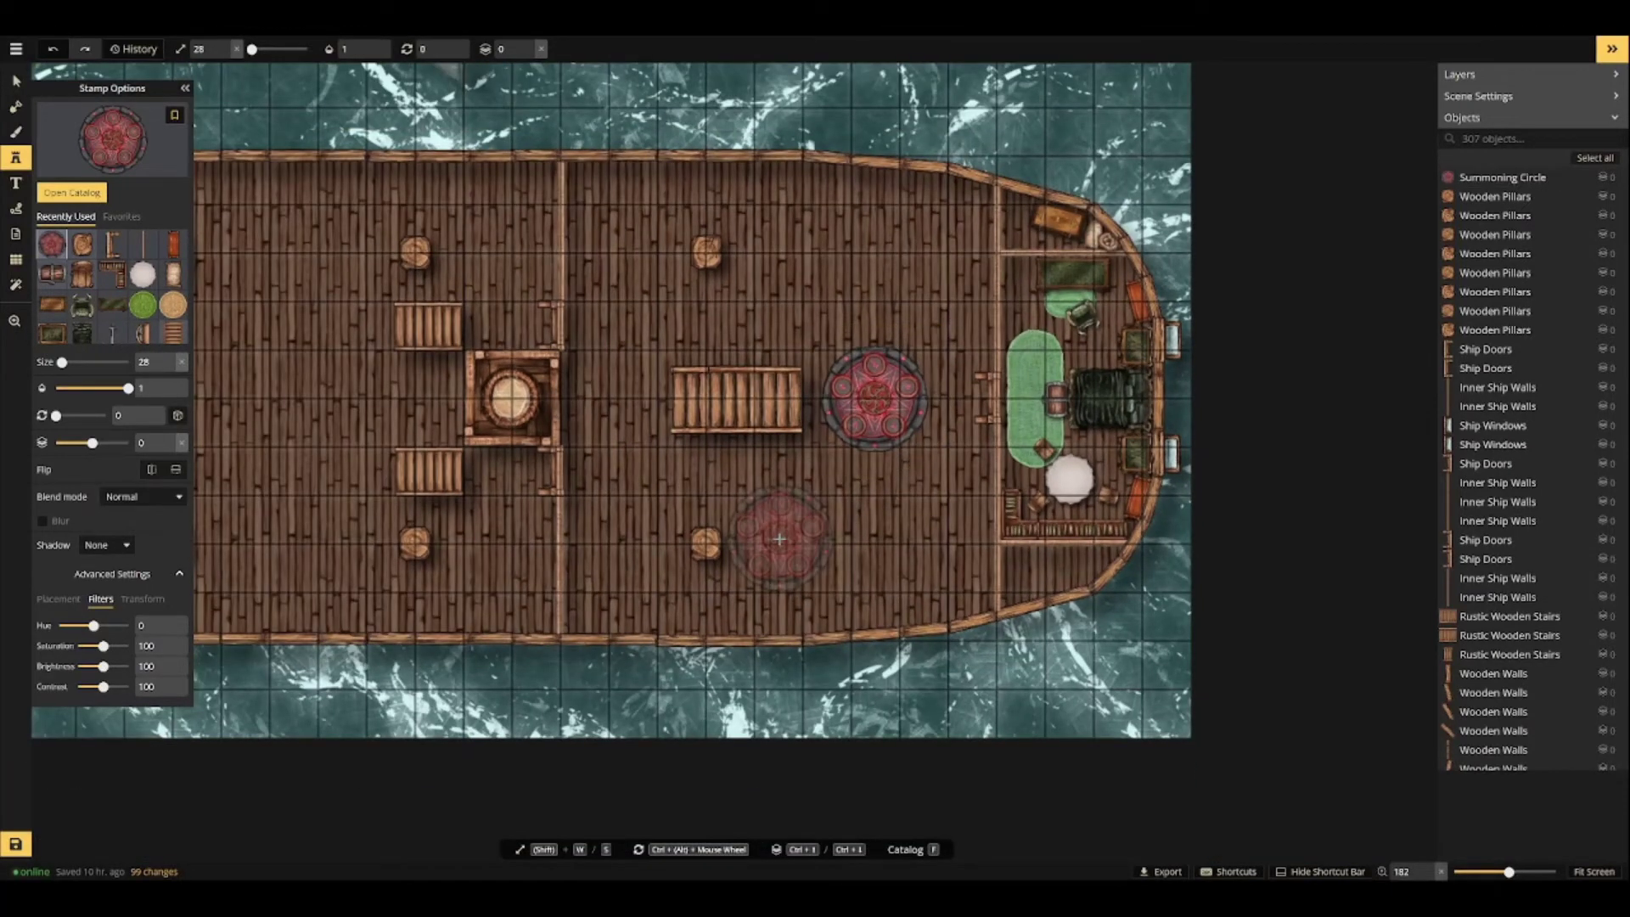
{"action": "key", "text": "ctrl+s"}
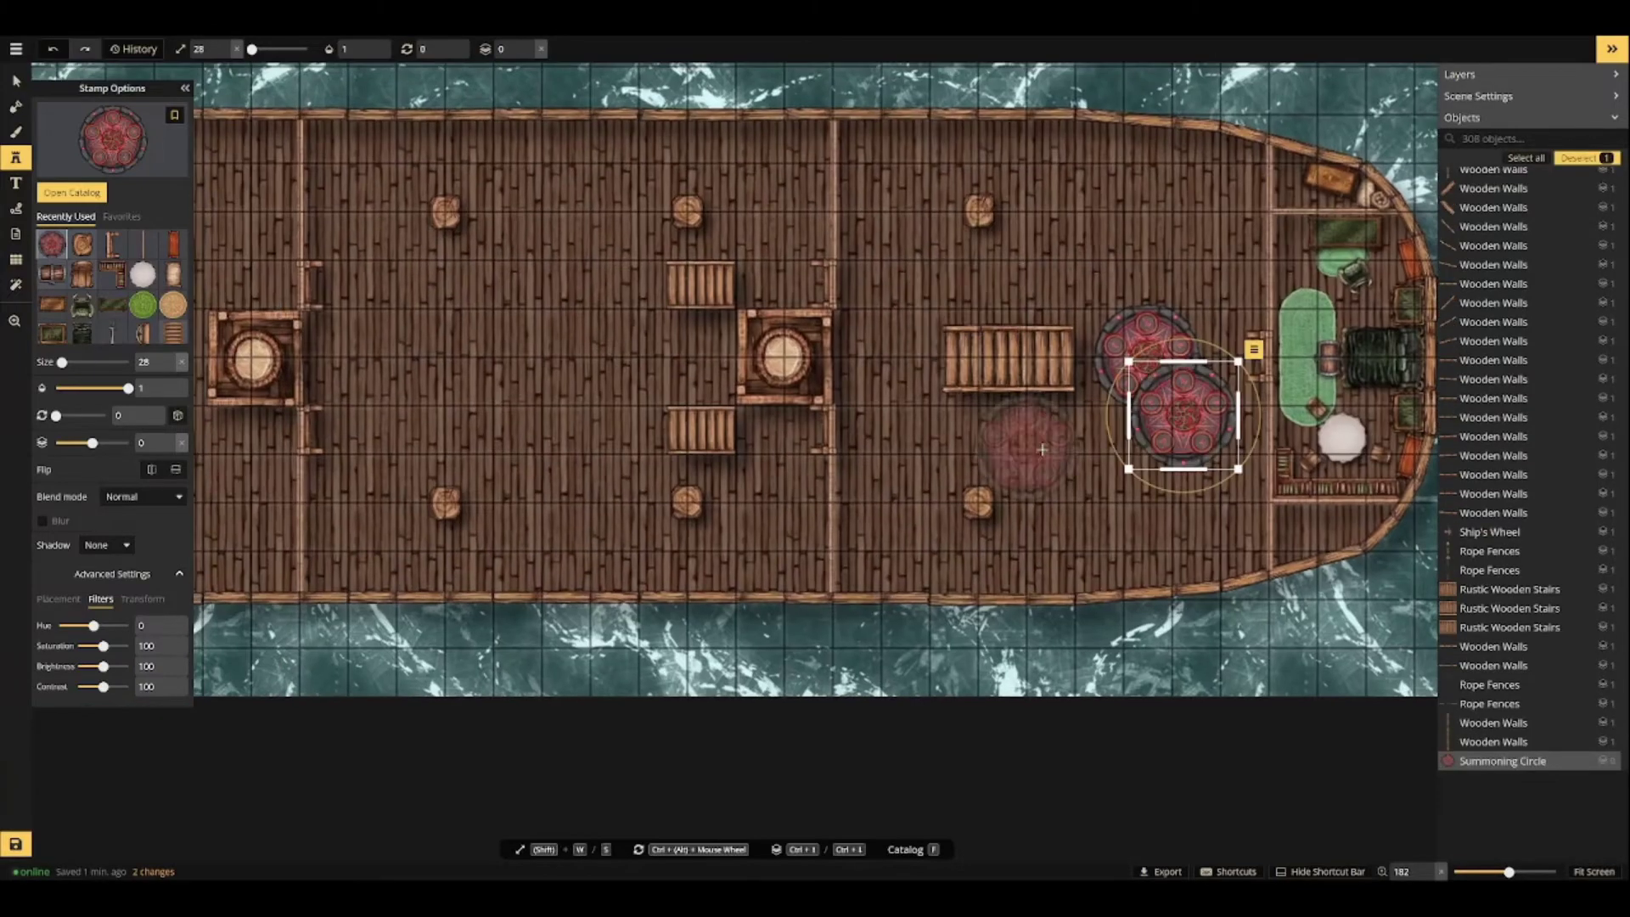
Find the Hammock stamp with "ham" and hang three at size 28, rotated 60 or 120, between the north hull and middle-room pillars.
{"action": "key", "text": "f"}
{"action": "left_click", "coordinate": [249, 71]}
{"action": "type", "text": "ham"}
{"action": "left_click", "coordinate": [254, 458]}
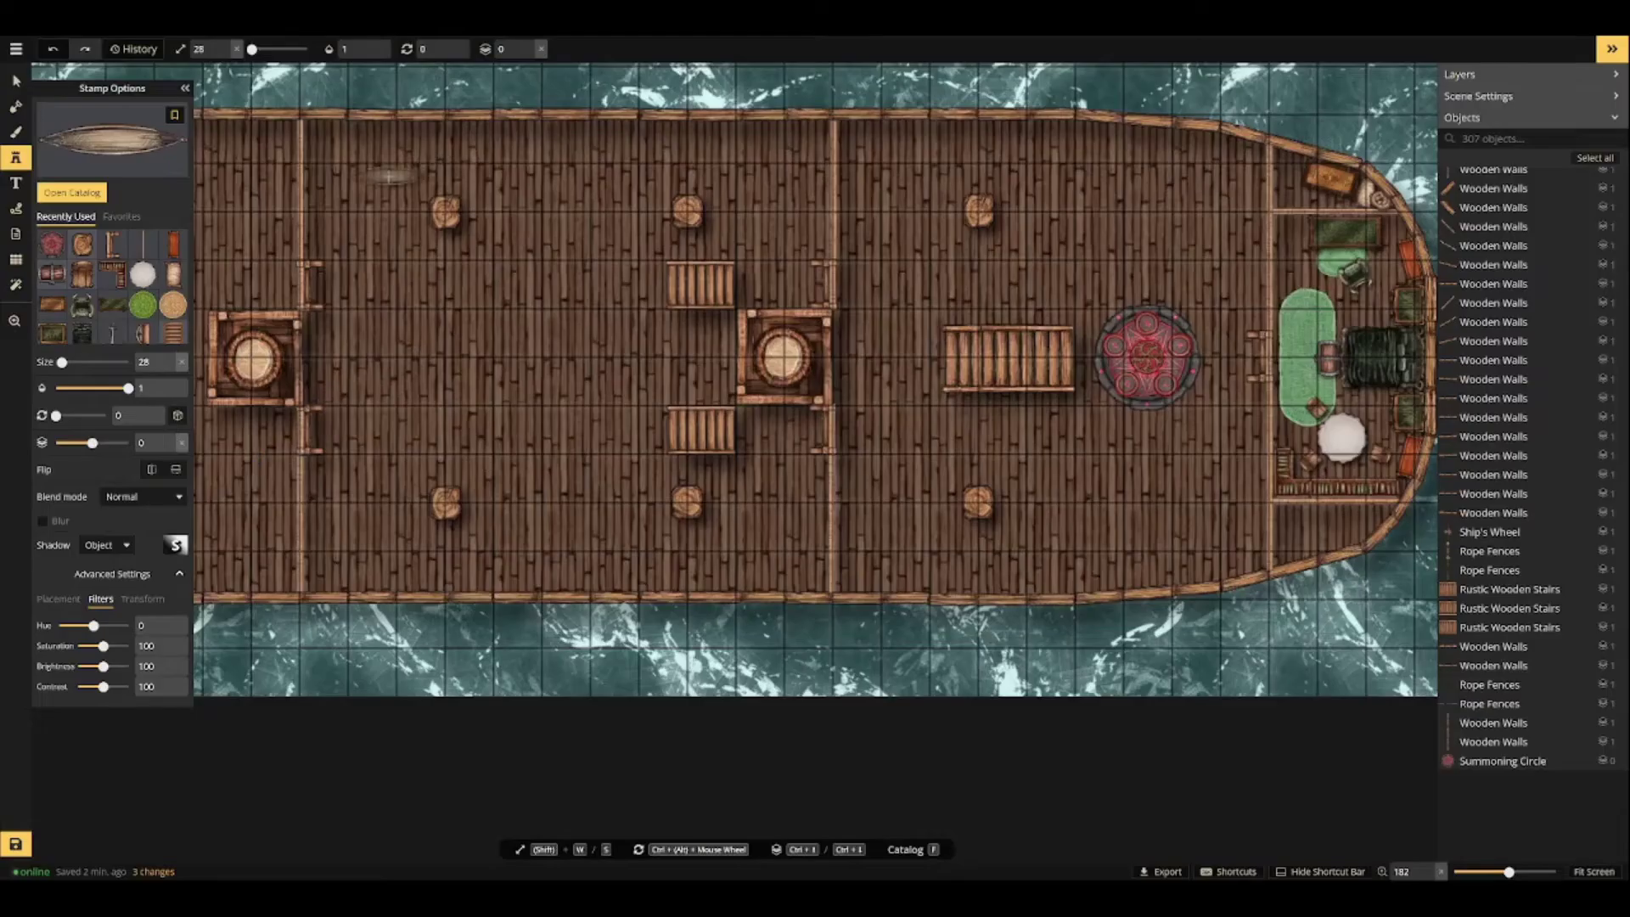
{"action": "left_click", "coordinate": [416, 166]}
{"action": "scroll", "coordinate": [454, 170], "scroll_direction": "up", "scroll_amount": 4}
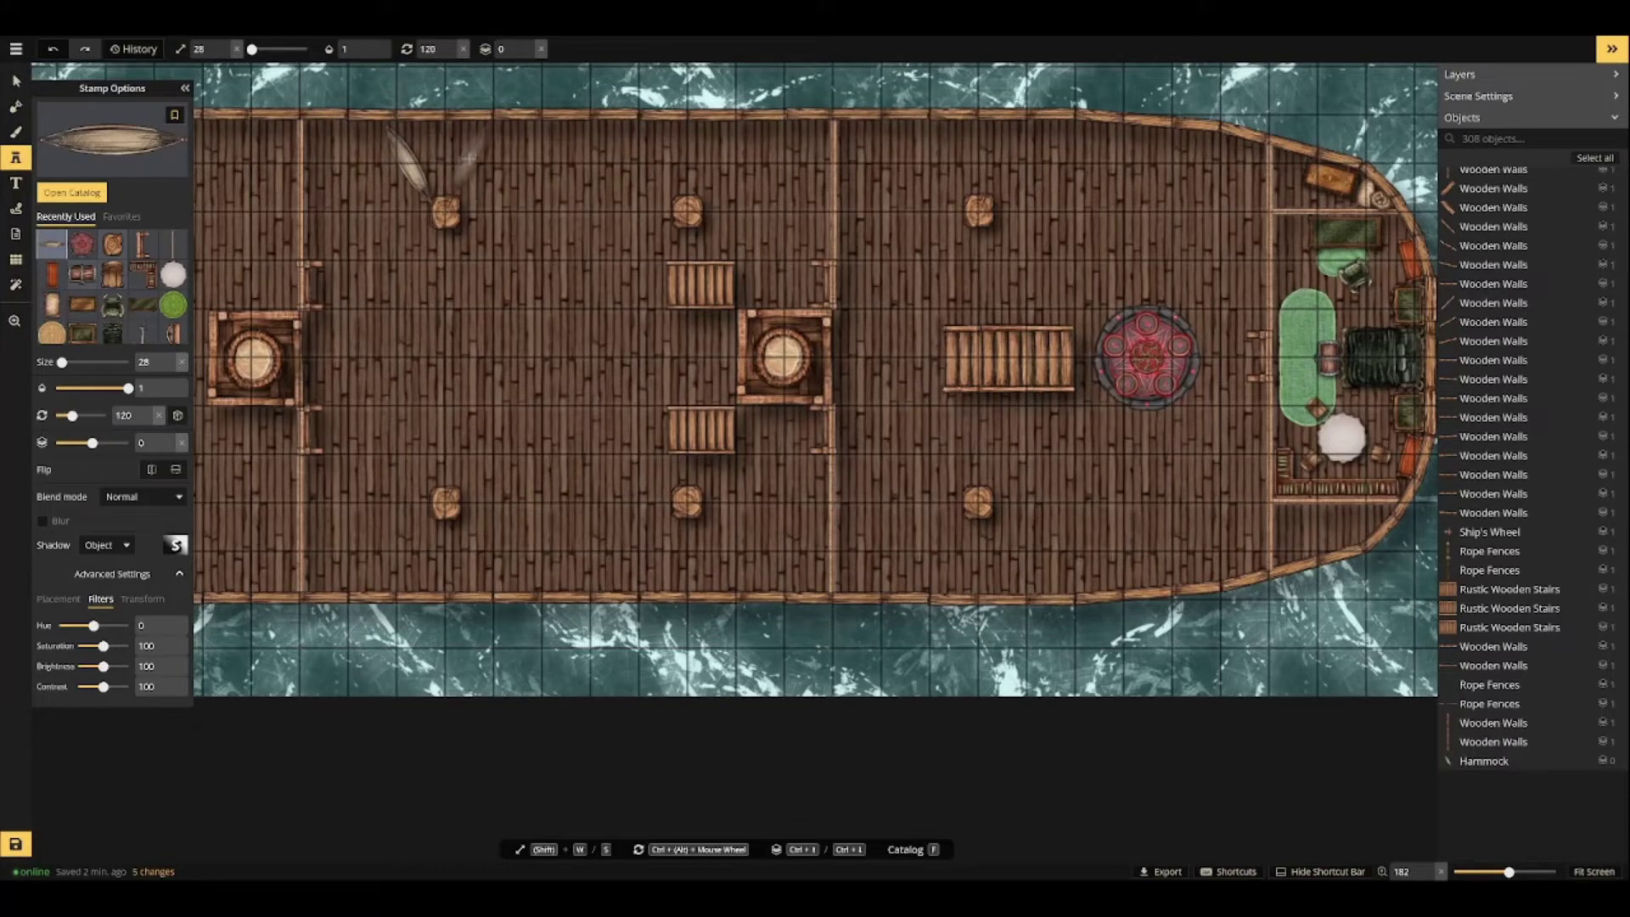
{"action": "left_click", "coordinate": [467, 166]}
{"action": "left_click", "coordinate": [717, 163]}
Hang angled hammock pairs from both southern middle-room pillars and complete the northeastern pillar's pair, using size 28 and rotations 120 and 60.
{"action": "left_click", "coordinate": [660, 563]}
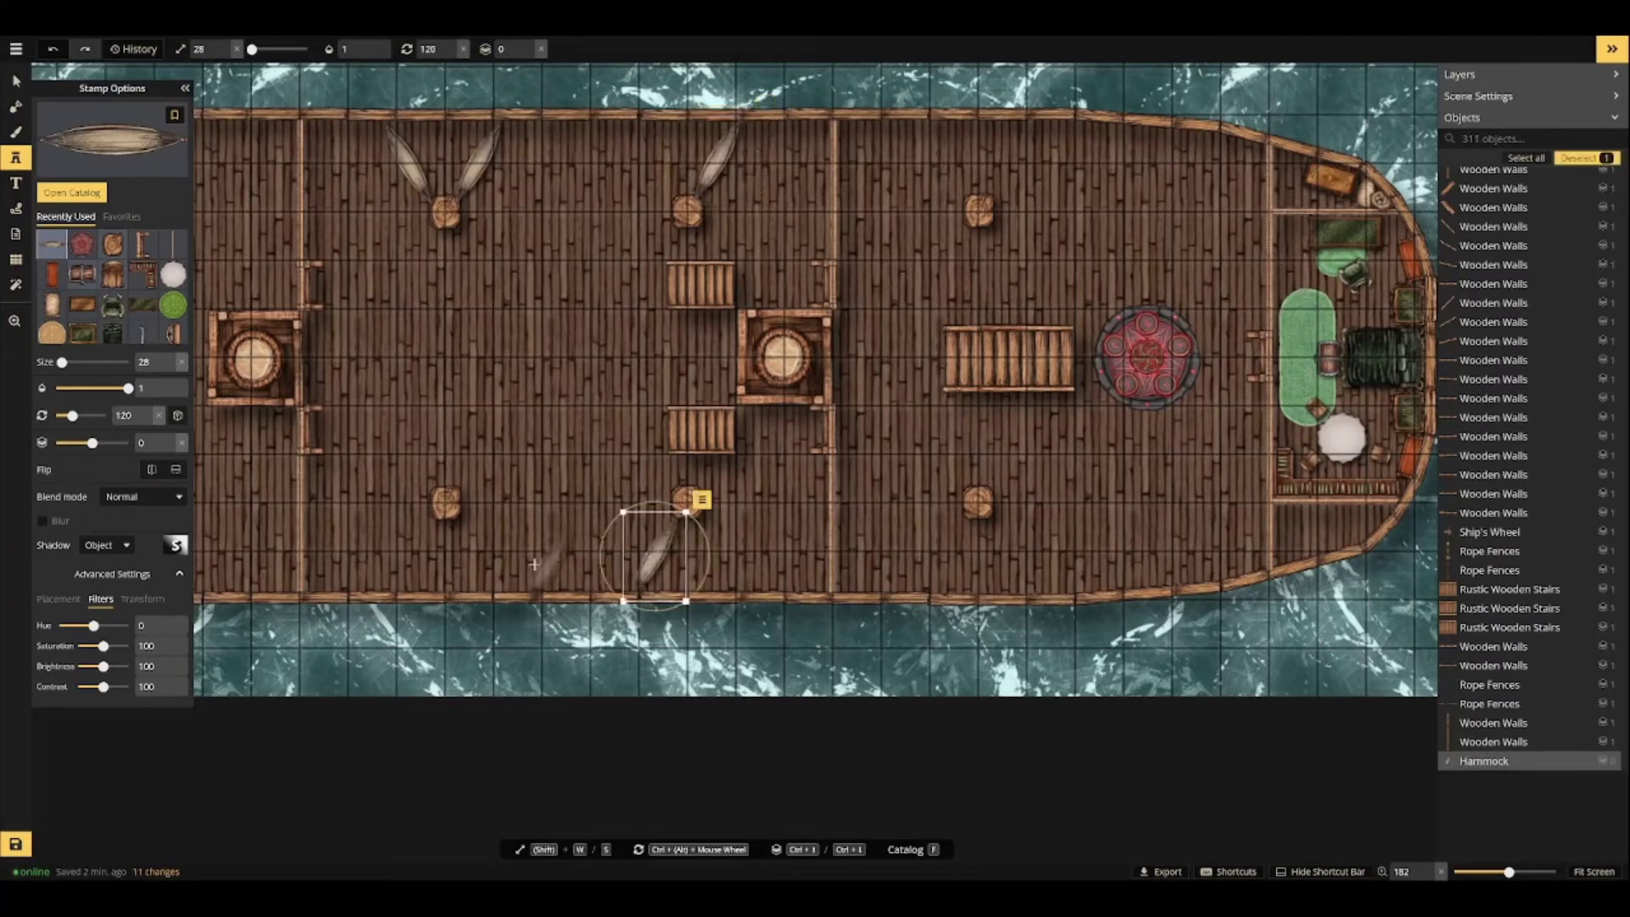
{"action": "left_click", "coordinate": [416, 550]}
{"action": "scroll", "coordinate": [503, 561], "scroll_direction": "down", "scroll_amount": 4}
{"action": "left_click", "coordinate": [481, 554]}
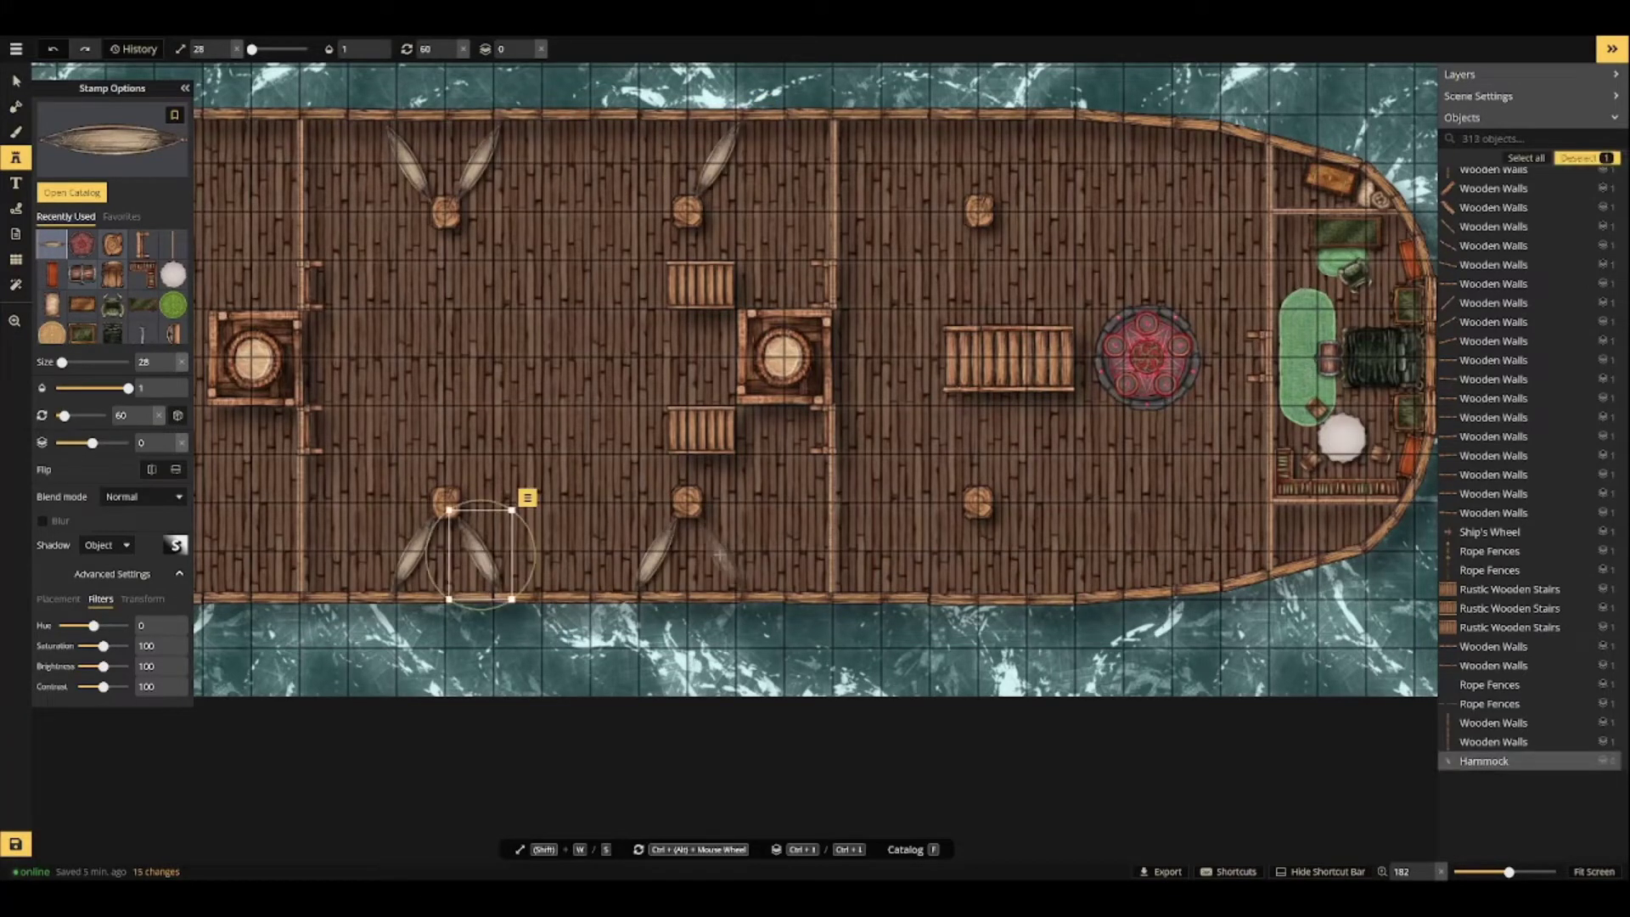
{"action": "left_click", "coordinate": [720, 549]}
{"action": "left_click", "coordinate": [653, 159]}
Place a hammock at size 23 and rotation 90 in the middle of each of the four hammock pairs.
{"action": "scroll", "coordinate": [447, 161], "scroll_direction": "up", "scroll_amount": 2}
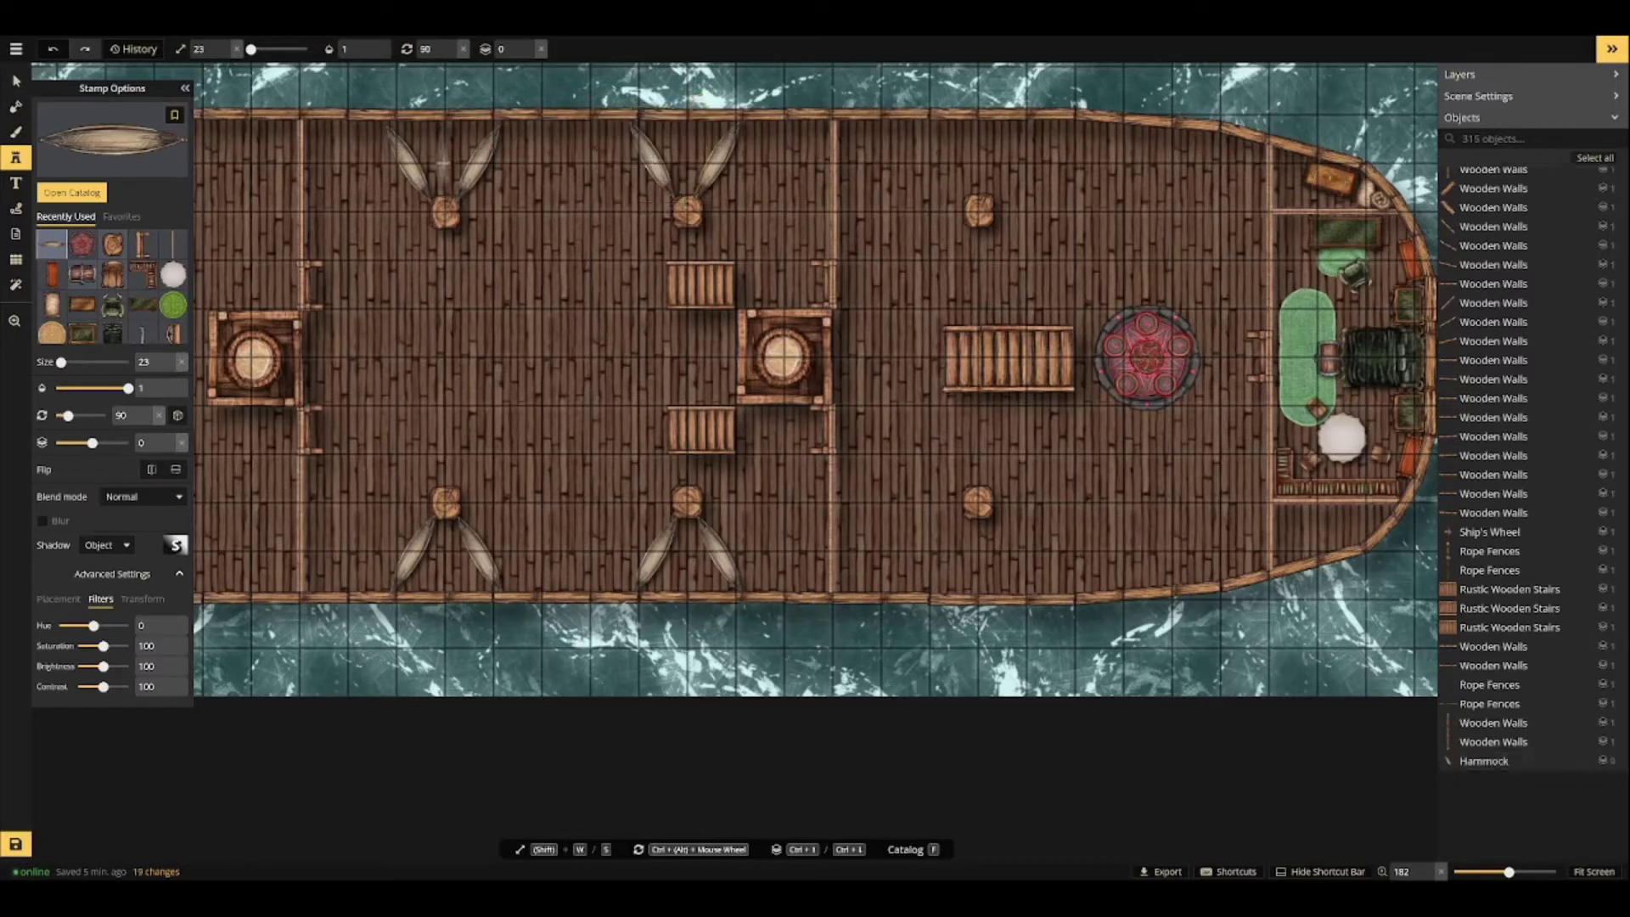
{"action": "left_click", "coordinate": [447, 161]}
{"action": "left_click", "coordinate": [688, 161]}
{"action": "left_click", "coordinate": [687, 552]}
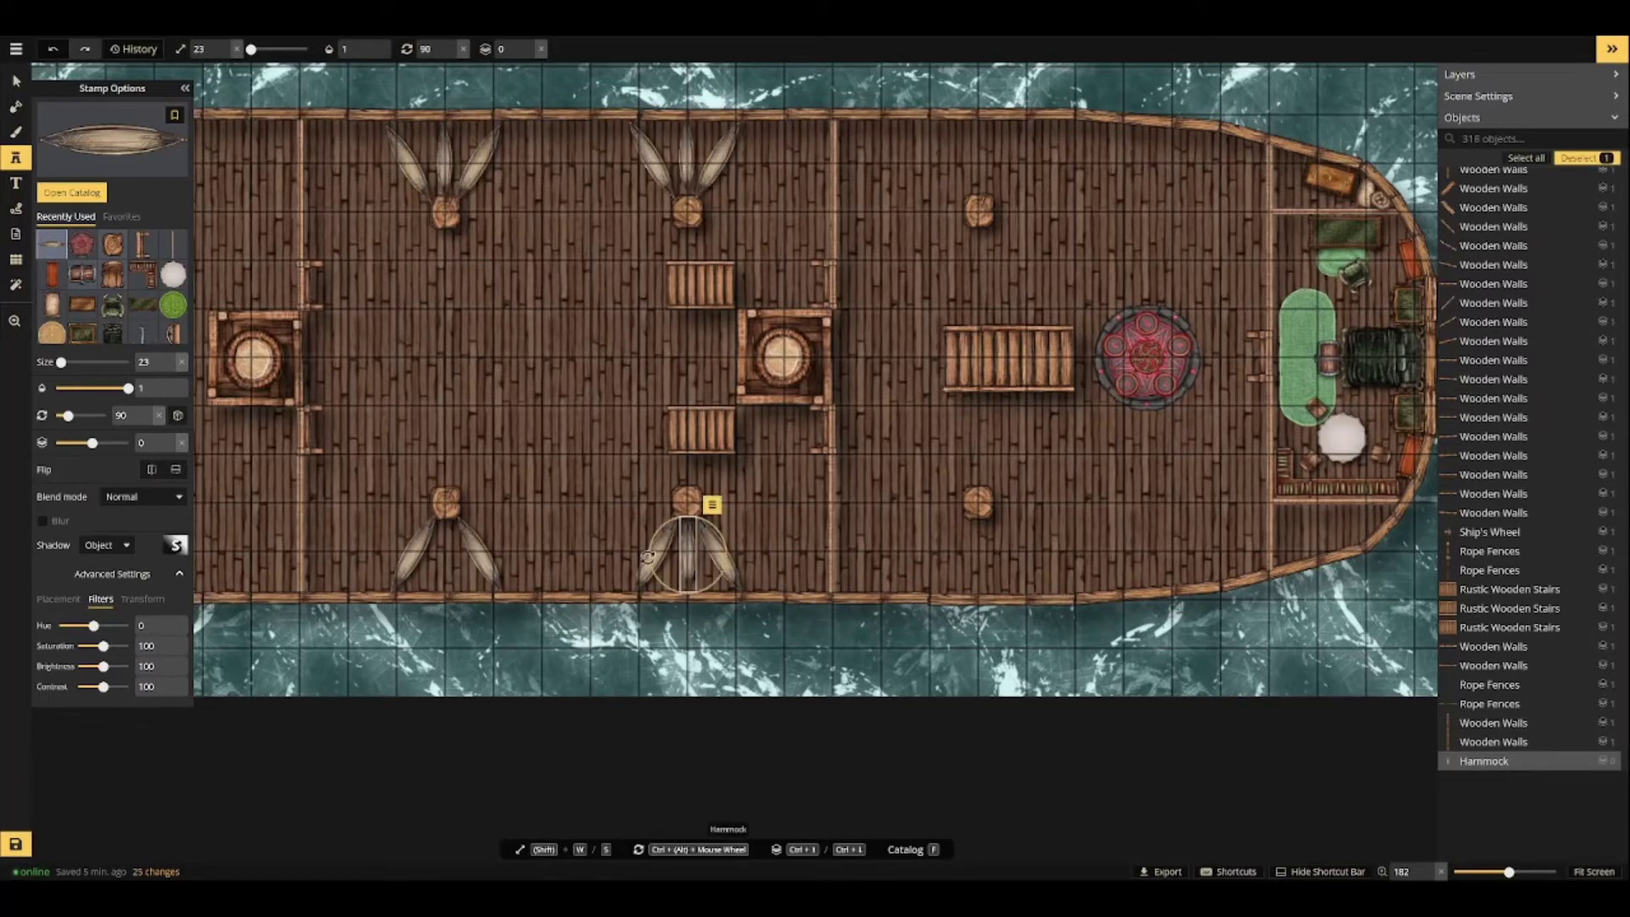
{"action": "left_click", "coordinate": [445, 553]}
{"action": "key", "text": "Escape"}
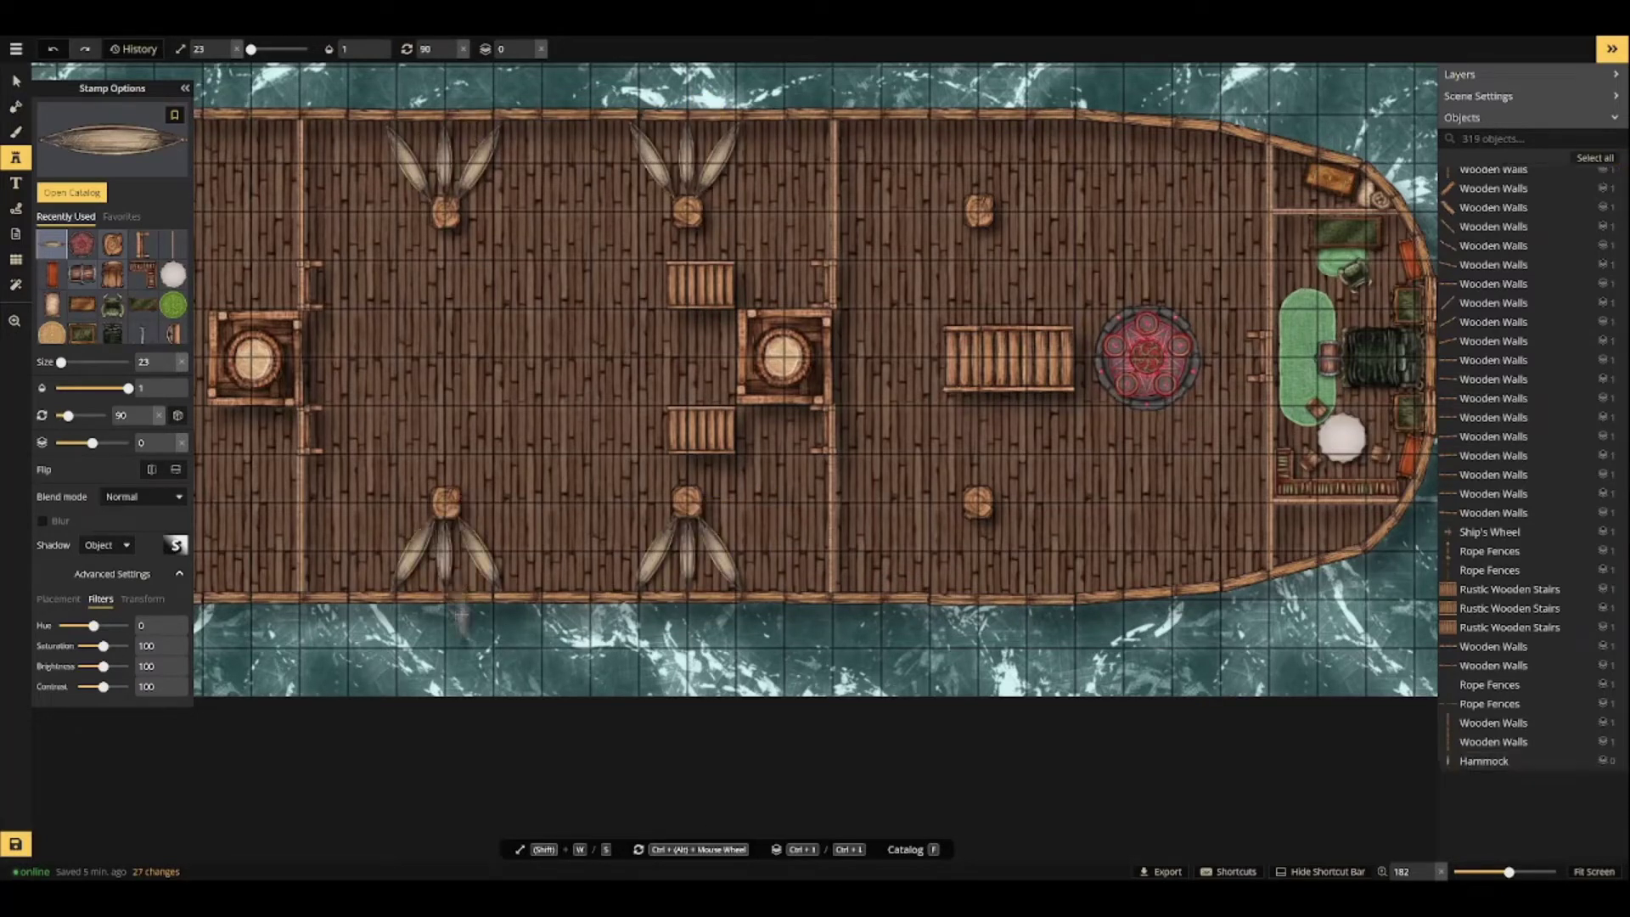
Search the stamp catalog for "bed" and choose a brown bedroll from the Bedrolls set.
{"action": "type", "text": "fbed"}
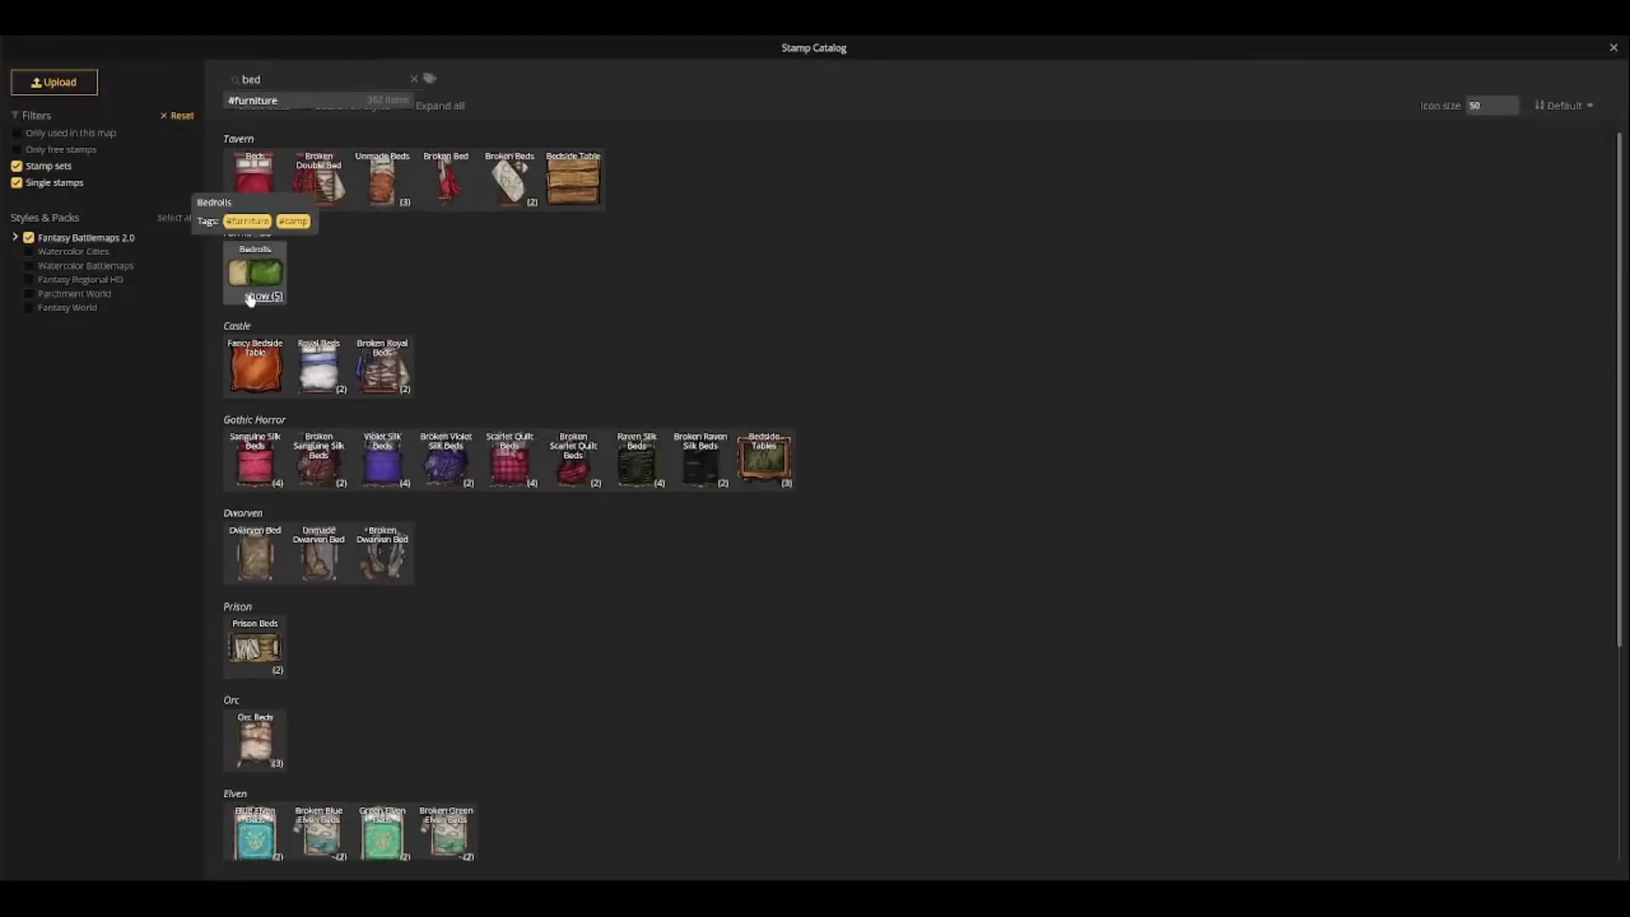
{"action": "scroll", "coordinate": [400, 633], "scroll_direction": "down", "scroll_amount": 4}
{"action": "scroll", "coordinate": [400, 633], "scroll_direction": "up", "scroll_amount": 4}
{"action": "left_click", "coordinate": [382, 273]}
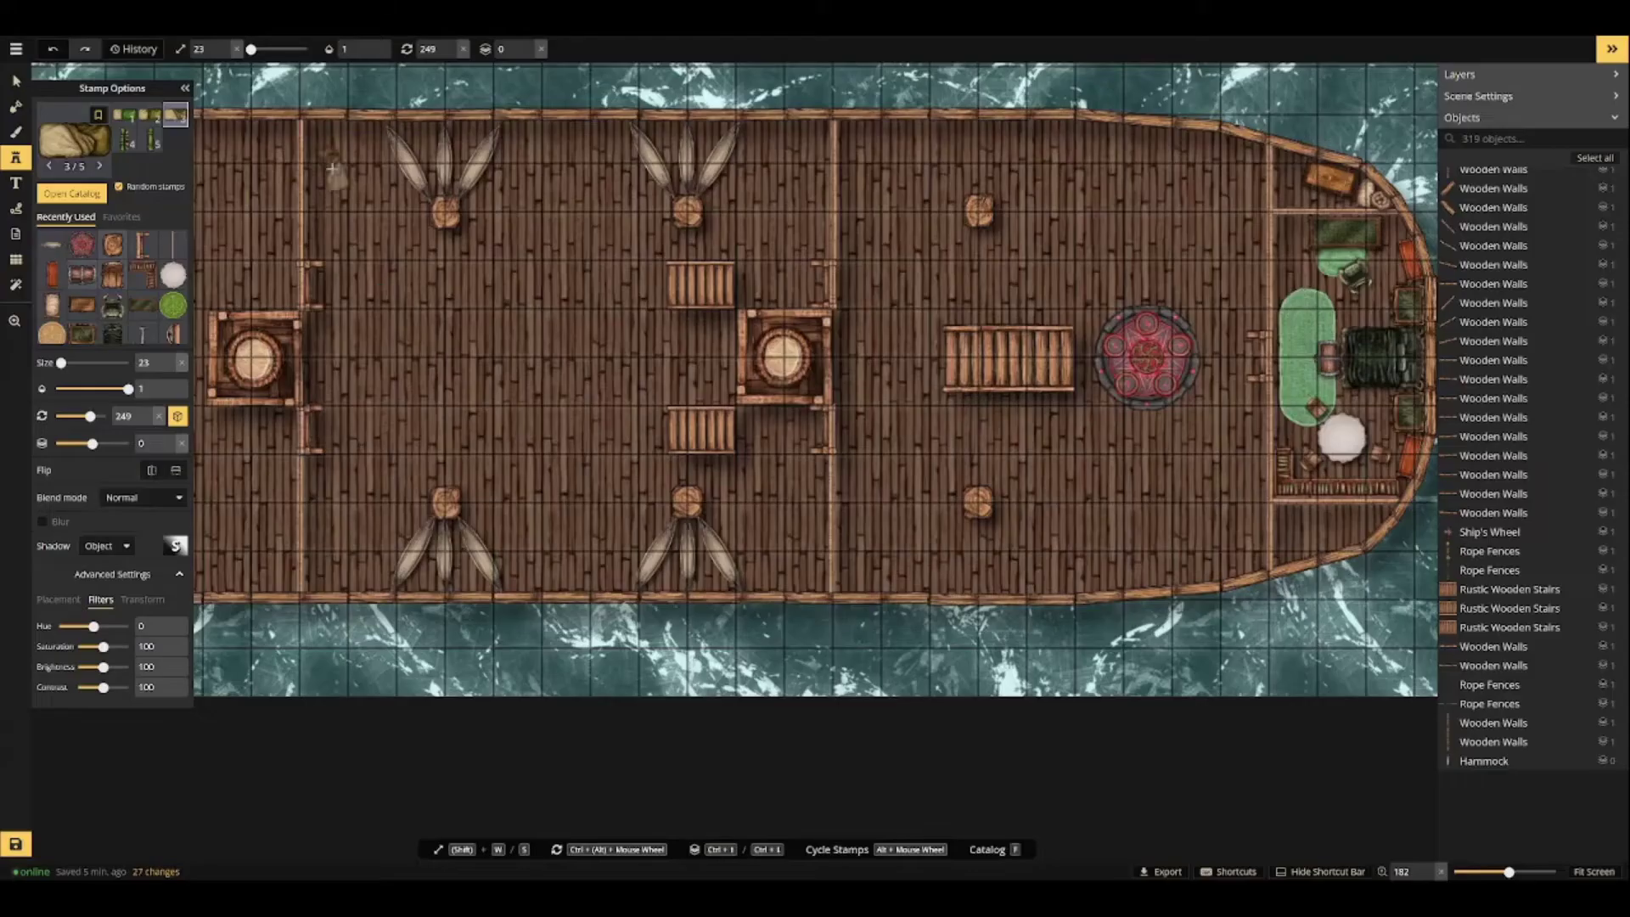
Turn off random rotation and place a bedroll at size 32 and rotation 90 in the middle room's northwest corner.
{"action": "left_click", "coordinate": [177, 416]}
{"action": "scroll", "coordinate": [332, 191], "scroll_direction": "up", "scroll_amount": 6}
{"action": "key", "text": "w"}
{"action": "key", "text": "w"}
{"action": "key", "text": "w"}
{"action": "key", "text": "w"}
{"action": "key", "text": "w"}
{"action": "key", "text": "w"}
{"action": "key", "text": "w"}
{"action": "key", "text": "w"}
{"action": "key", "text": "w"}
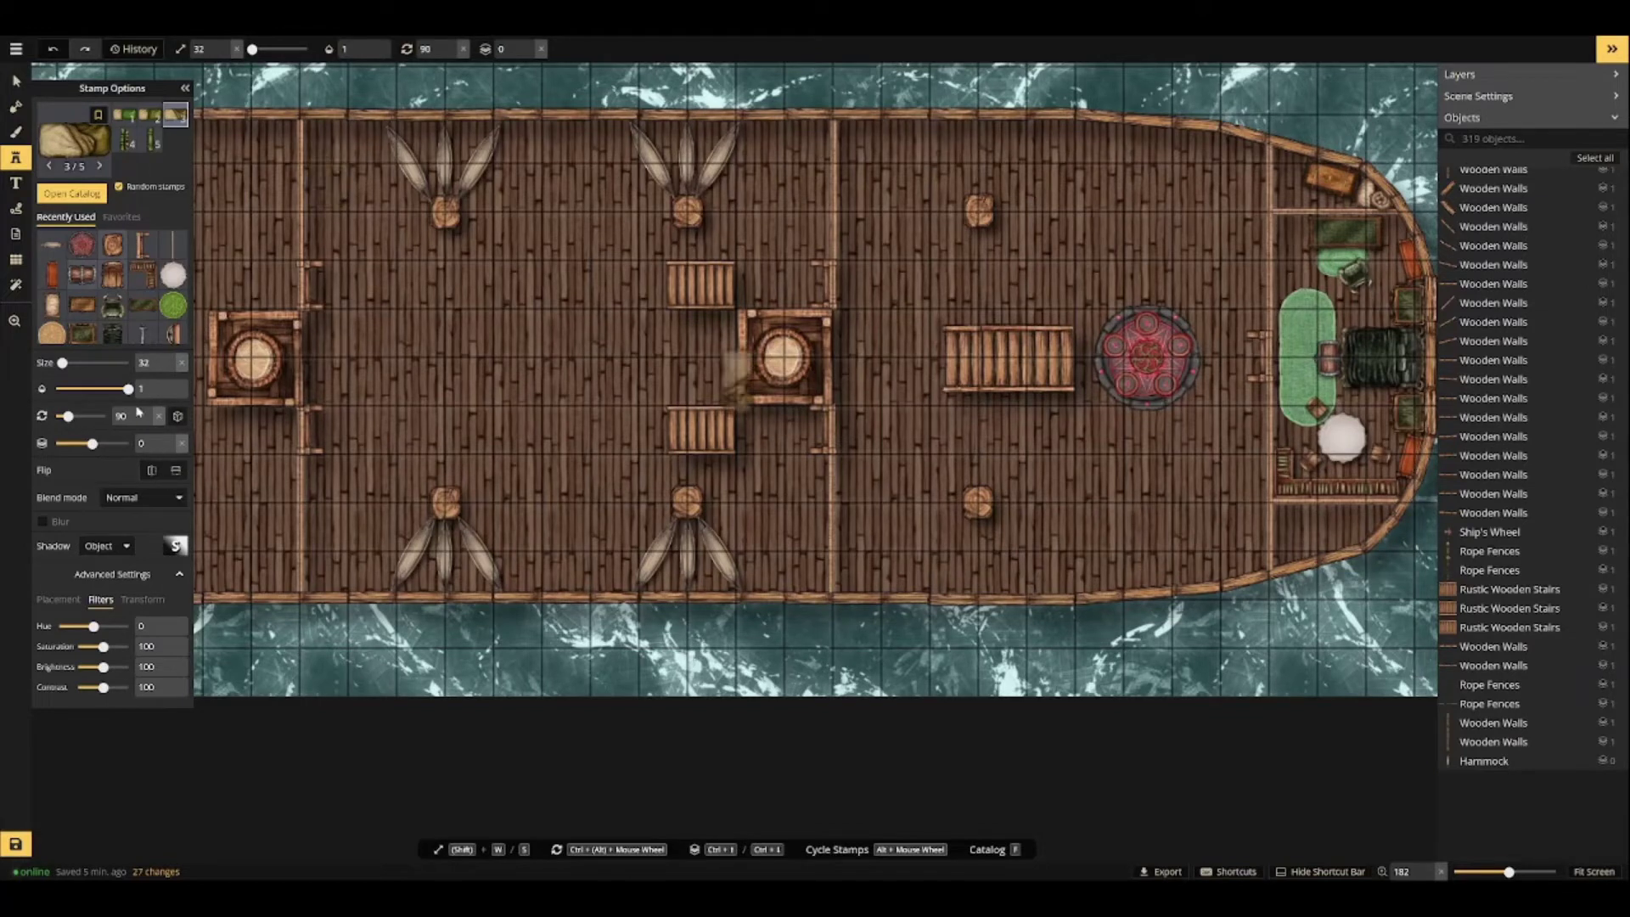
{"action": "left_click", "coordinate": [327, 165]}
Place a rolled-up bedroll against the middle room's west wall and an open bedroll beside the one in the northwest corner.
{"action": "left_click", "coordinate": [147, 415]}
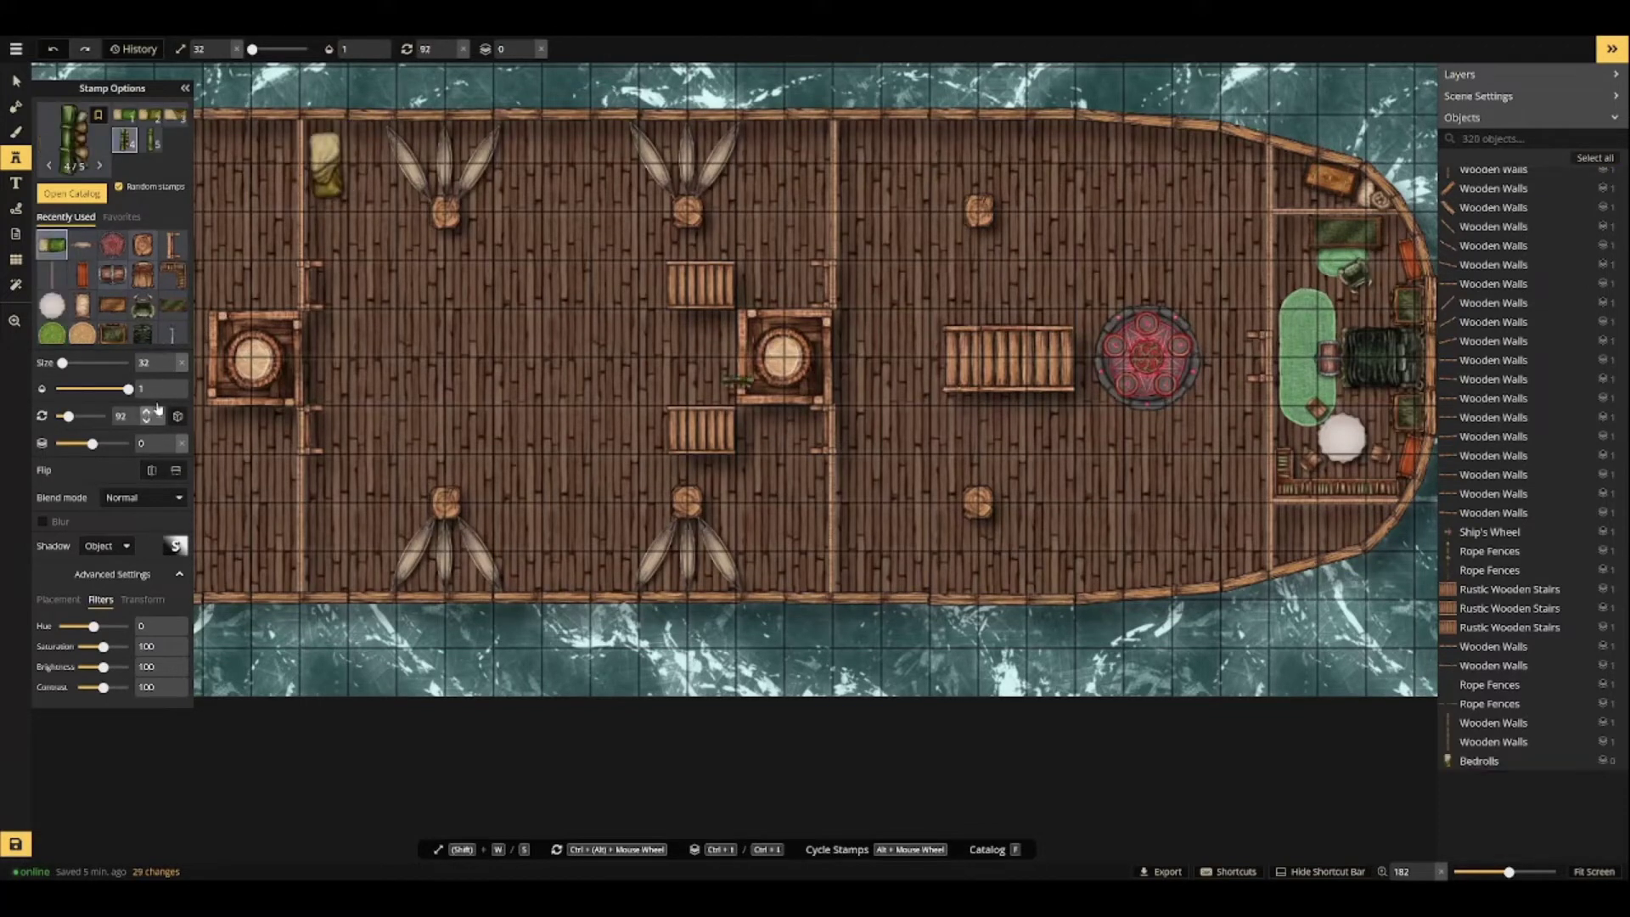
{"action": "scroll", "coordinate": [319, 233], "scroll_direction": "down", "scroll_amount": 6}
{"action": "left_click", "coordinate": [315, 236]}
{"action": "scroll", "coordinate": [366, 173], "scroll_direction": "up", "scroll_amount": 6}
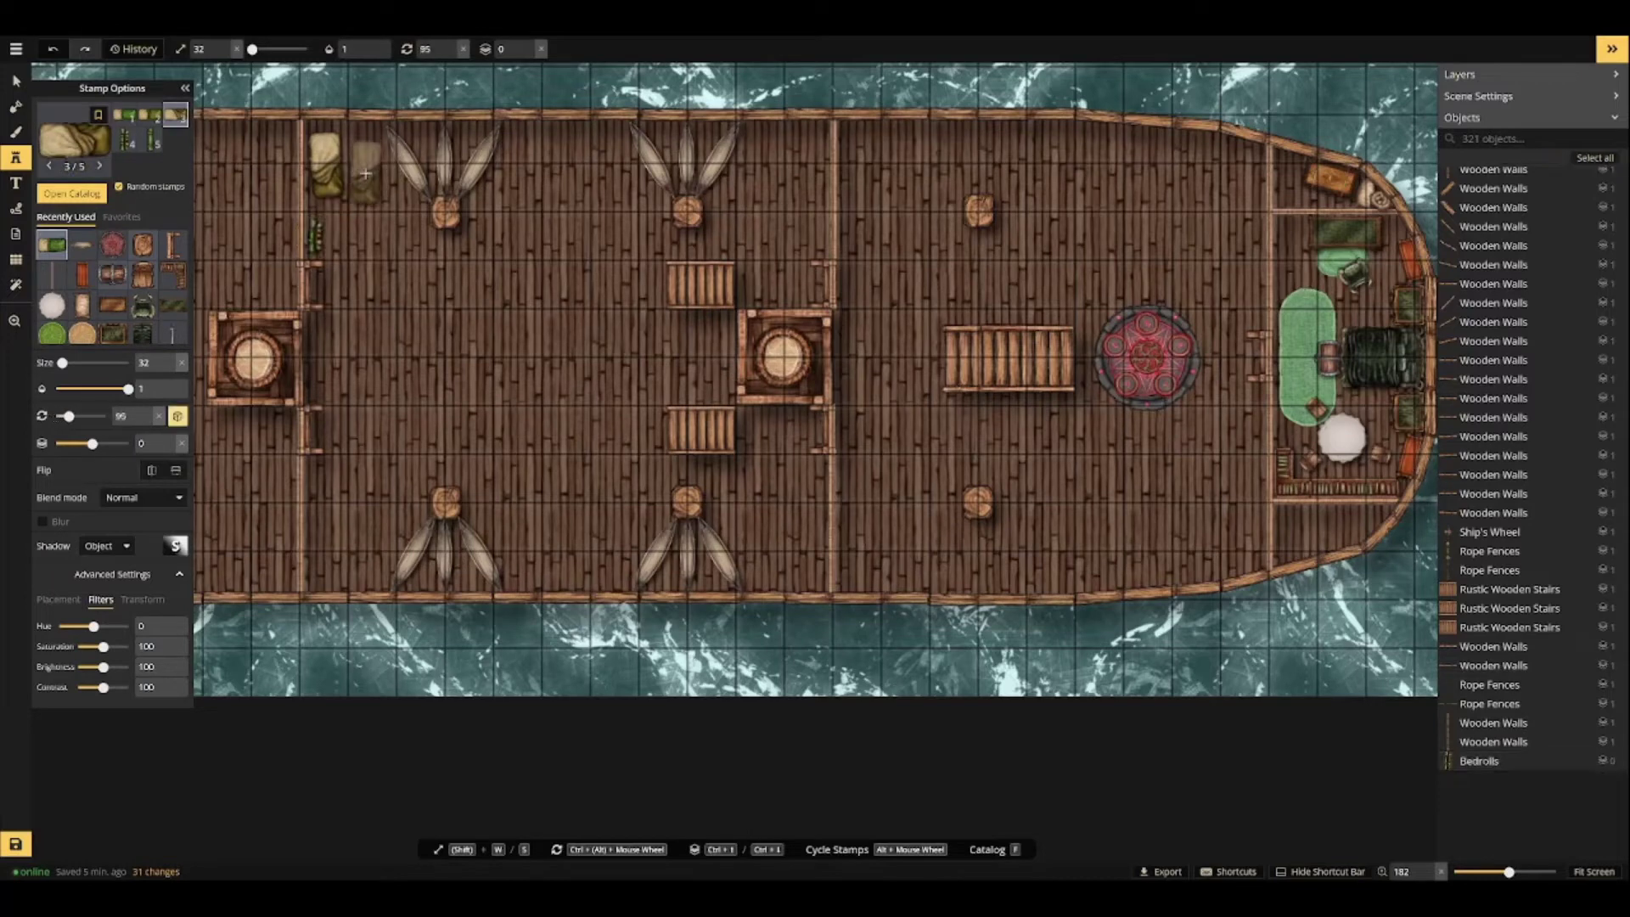
{"action": "left_click", "coordinate": [365, 173]}
Place two open bedrolls at size 32 in the middle room's southwest corner and nudge the green one slightly northeast.
{"action": "left_click", "coordinate": [375, 546]}
{"action": "scroll", "coordinate": [328, 537], "scroll_direction": "up", "scroll_amount": 6}
{"action": "left_click", "coordinate": [328, 539]}
{"action": "left_click", "coordinate": [16, 81]}
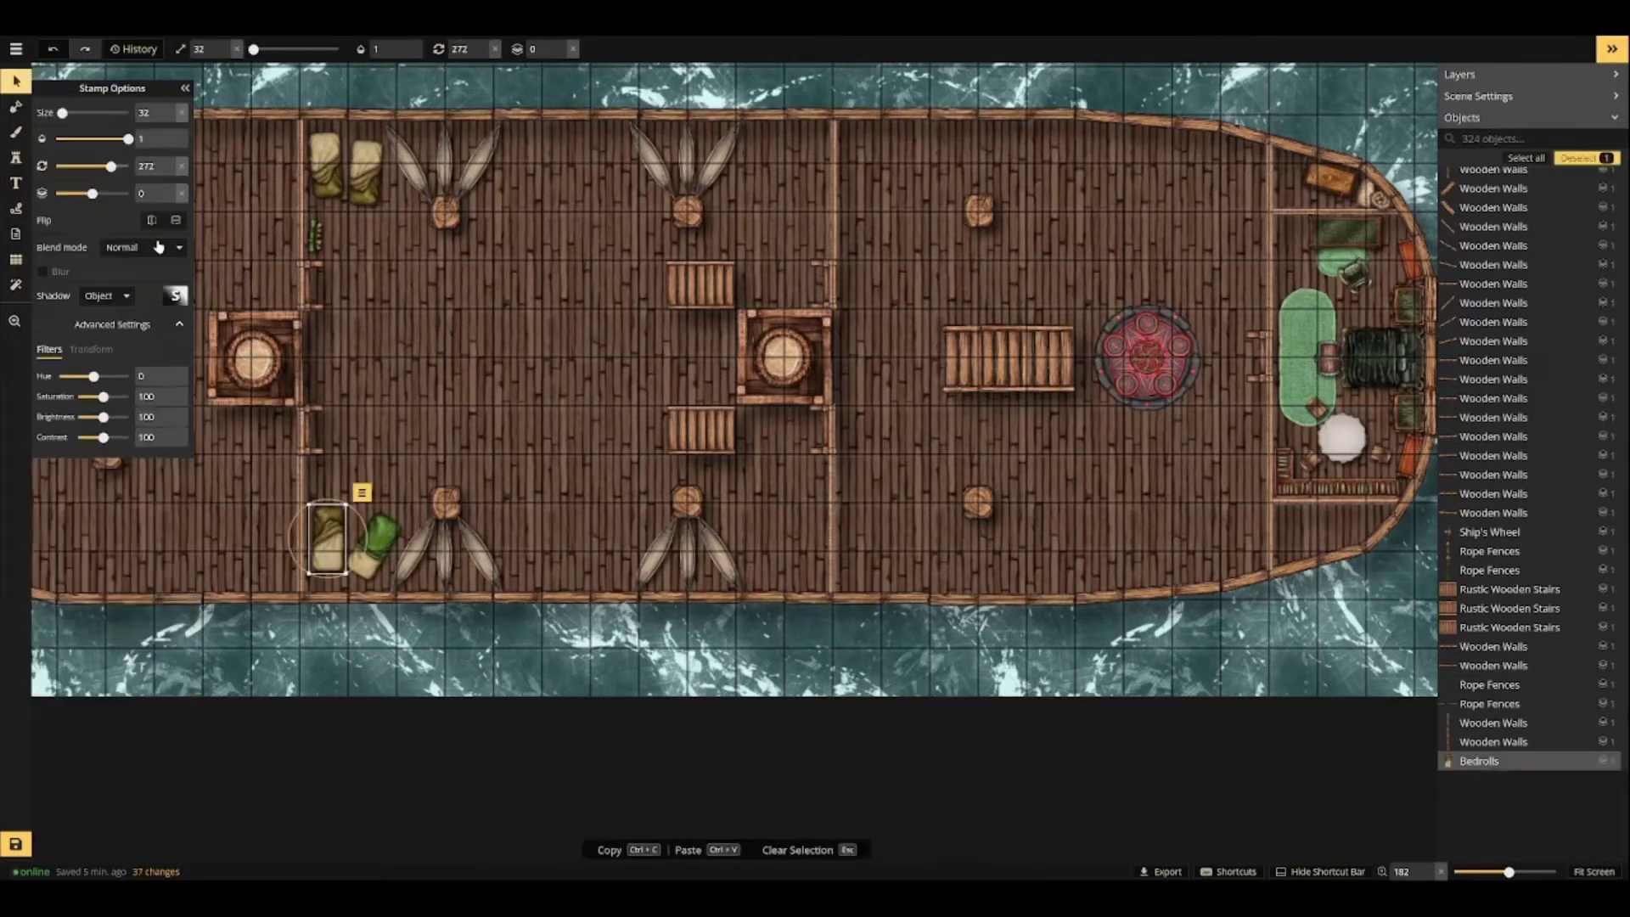
{"action": "left_click_drag", "start_coordinate": [376, 544], "coordinate": [386, 533]}
Place six open and rolled bedrolls at size 32 along the middle room's east wall and one more in its southwest corner.
{"action": "left_click", "coordinate": [16, 158]}
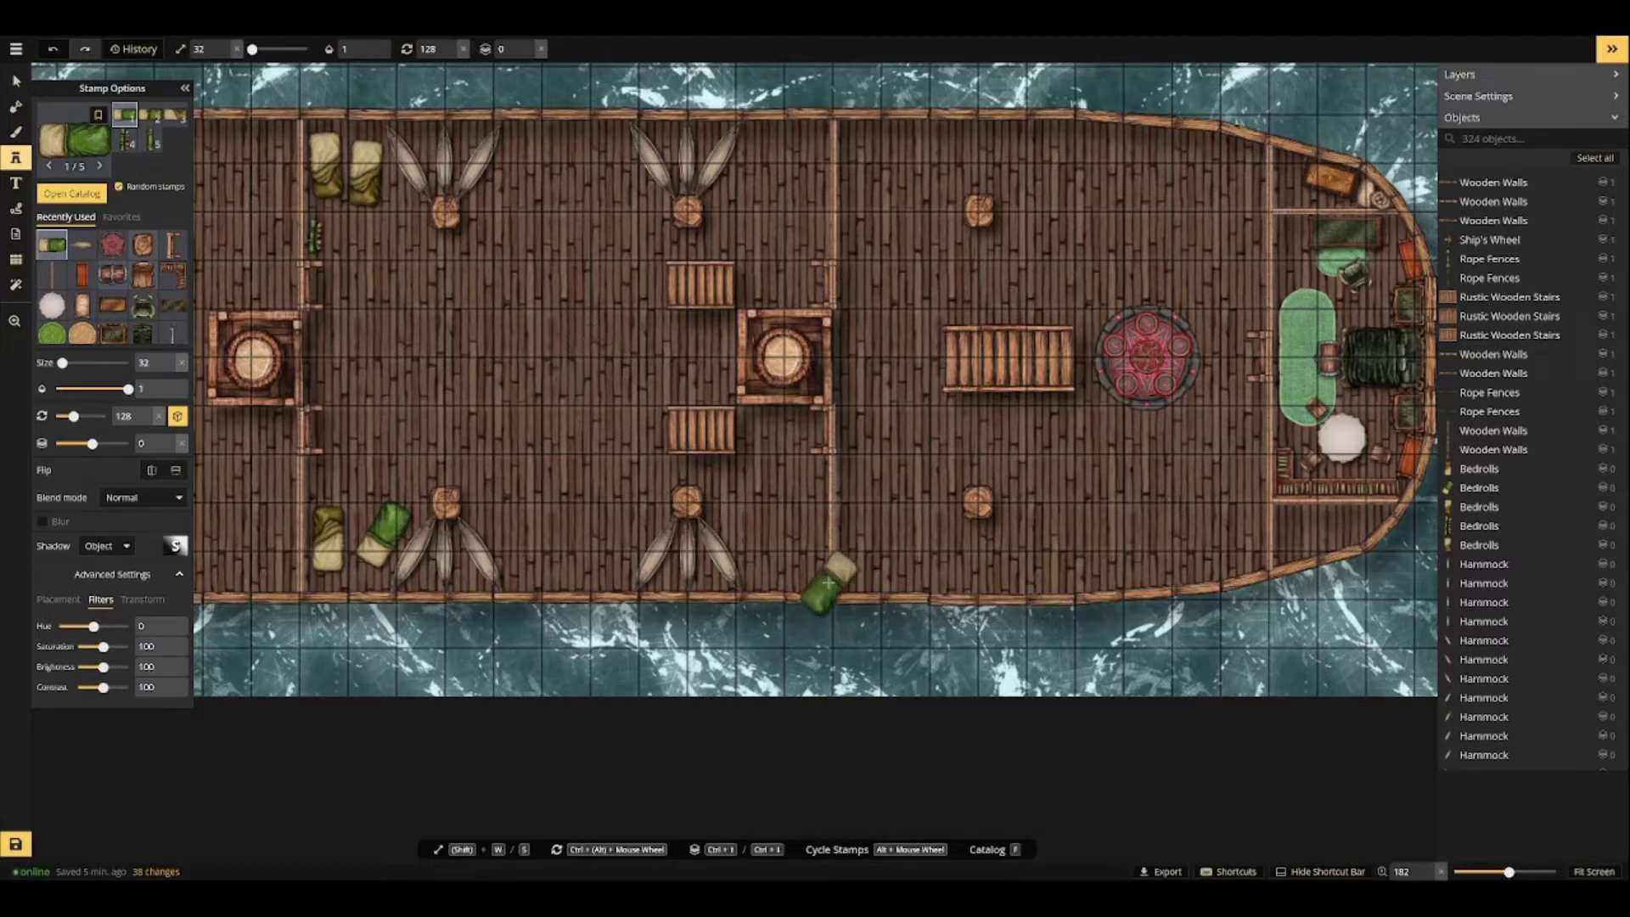
{"action": "left_click", "coordinate": [761, 171]}
{"action": "left_click", "coordinate": [802, 554]}
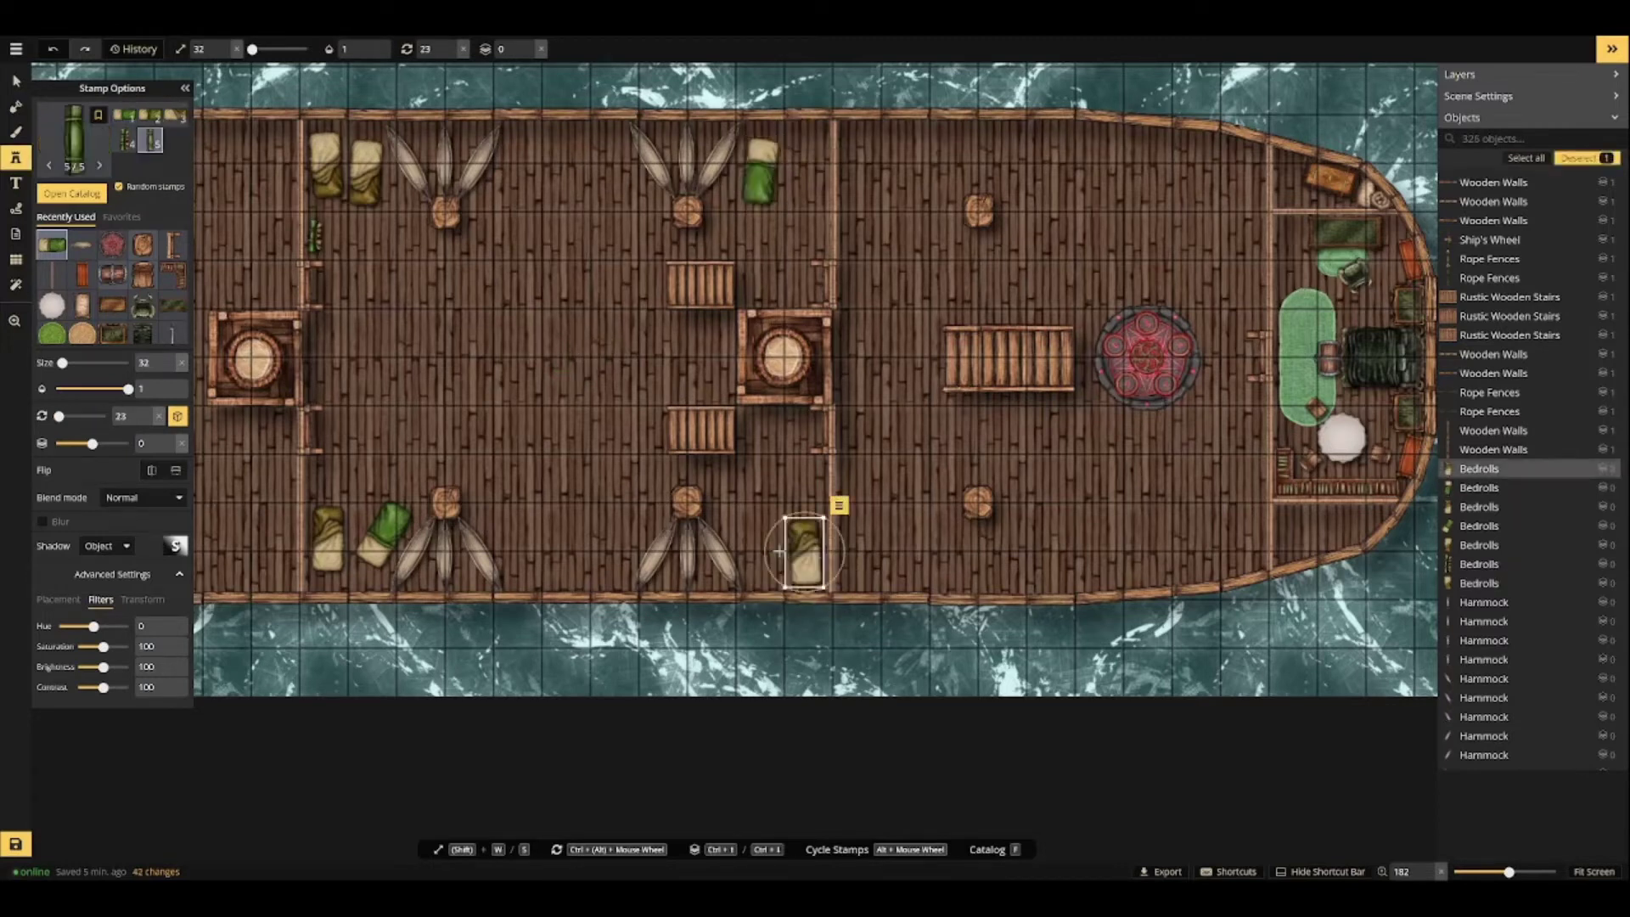
{"action": "left_click", "coordinate": [818, 493]}
{"action": "scroll", "coordinate": [804, 196], "scroll_direction": "down", "scroll_amount": 5}
{"action": "left_click", "coordinate": [807, 164]}
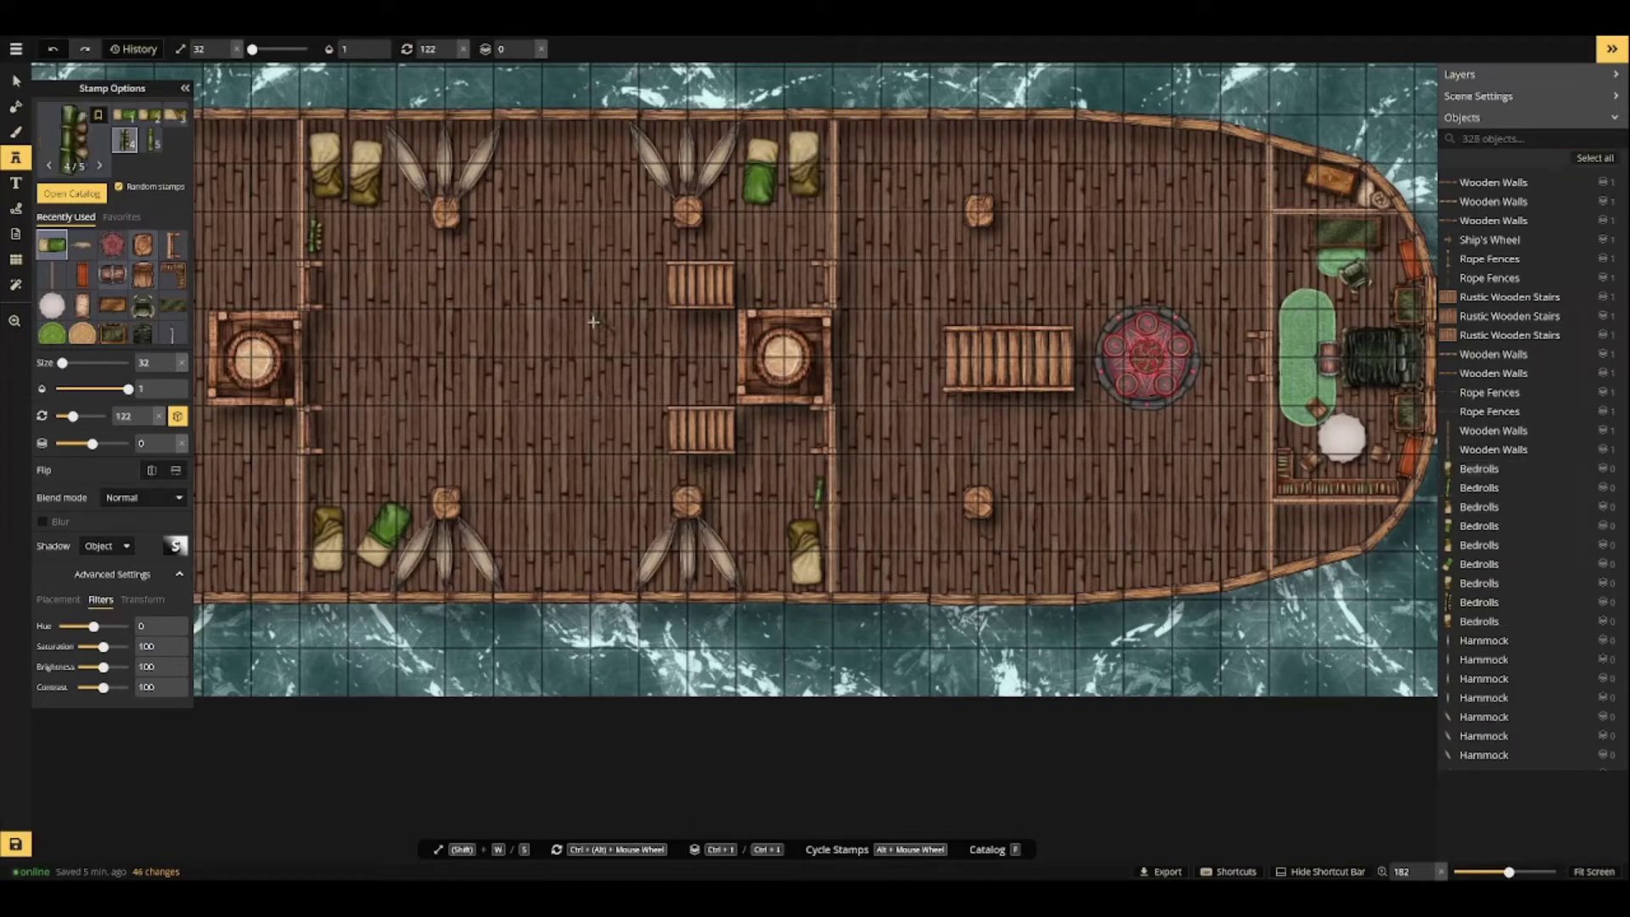
{"action": "left_click", "coordinate": [809, 224]}
{"action": "left_click", "coordinate": [762, 550]}
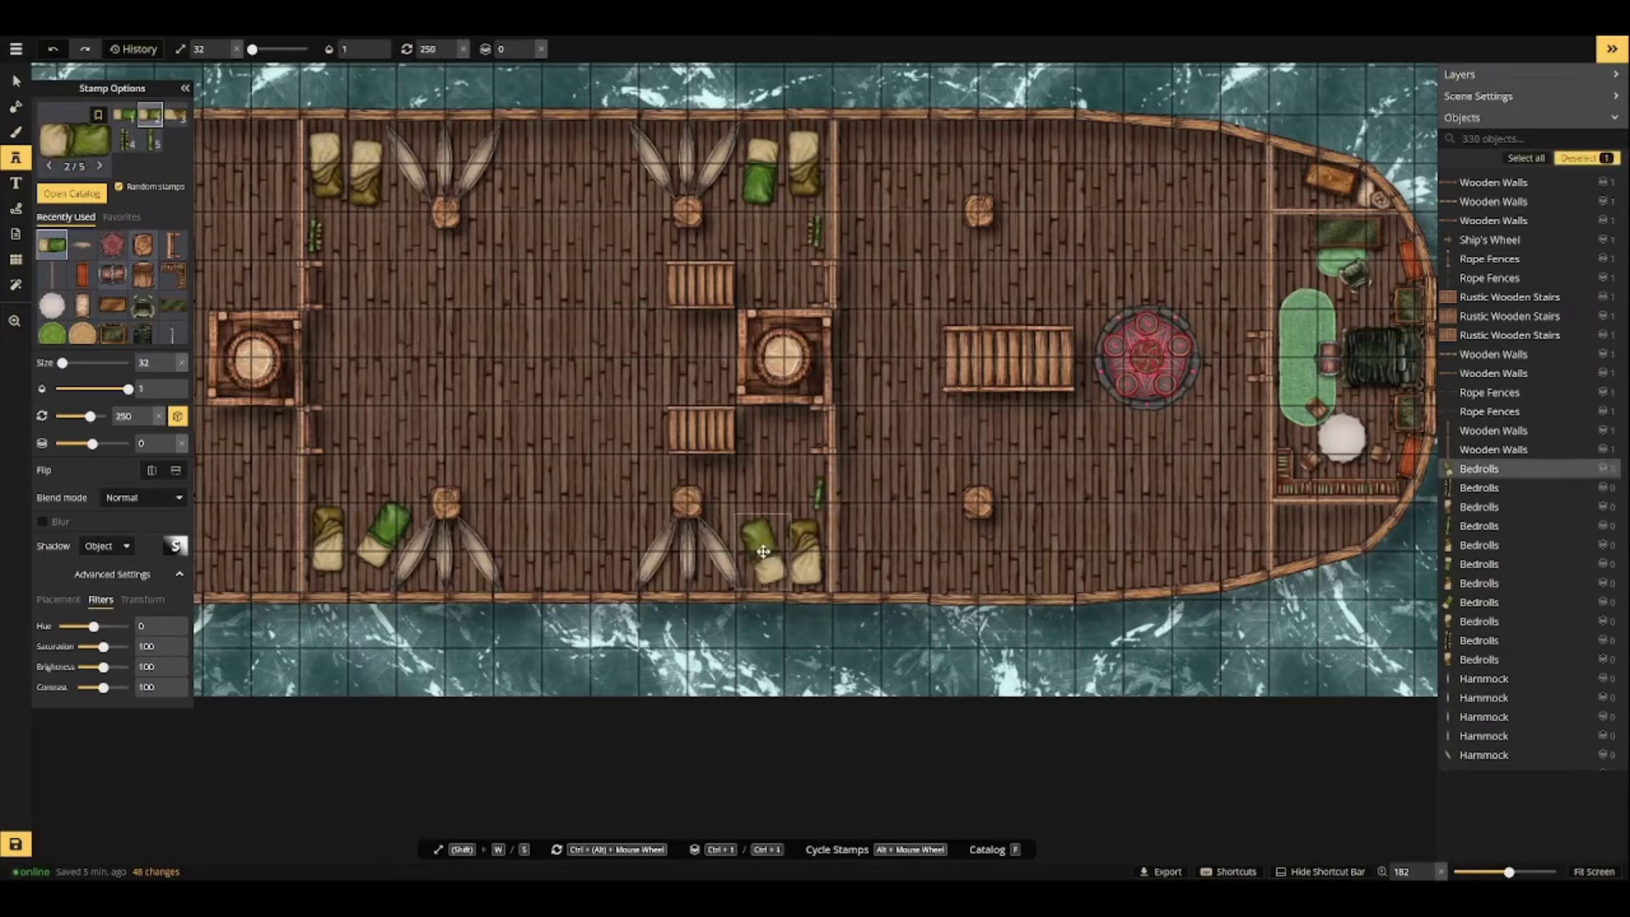
{"action": "left_click", "coordinate": [346, 481]}
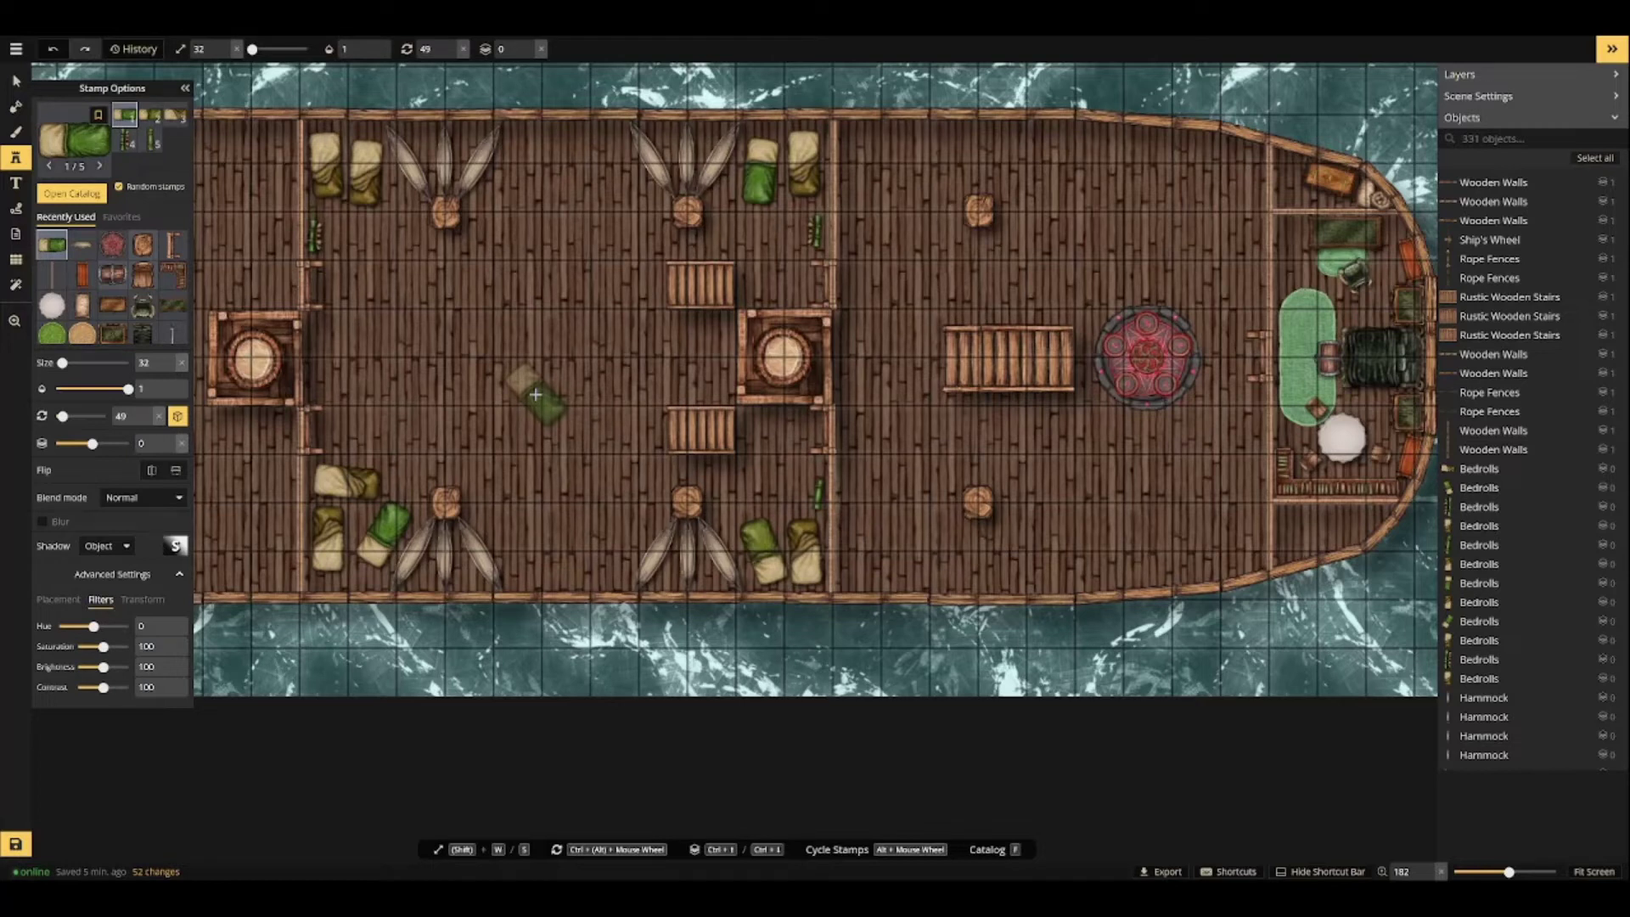
Search the stamp catalog for "table" and choose the Long Table stamp.
{"action": "left_click", "coordinate": [75, 139]}
{"action": "double_click", "coordinate": [271, 75]}
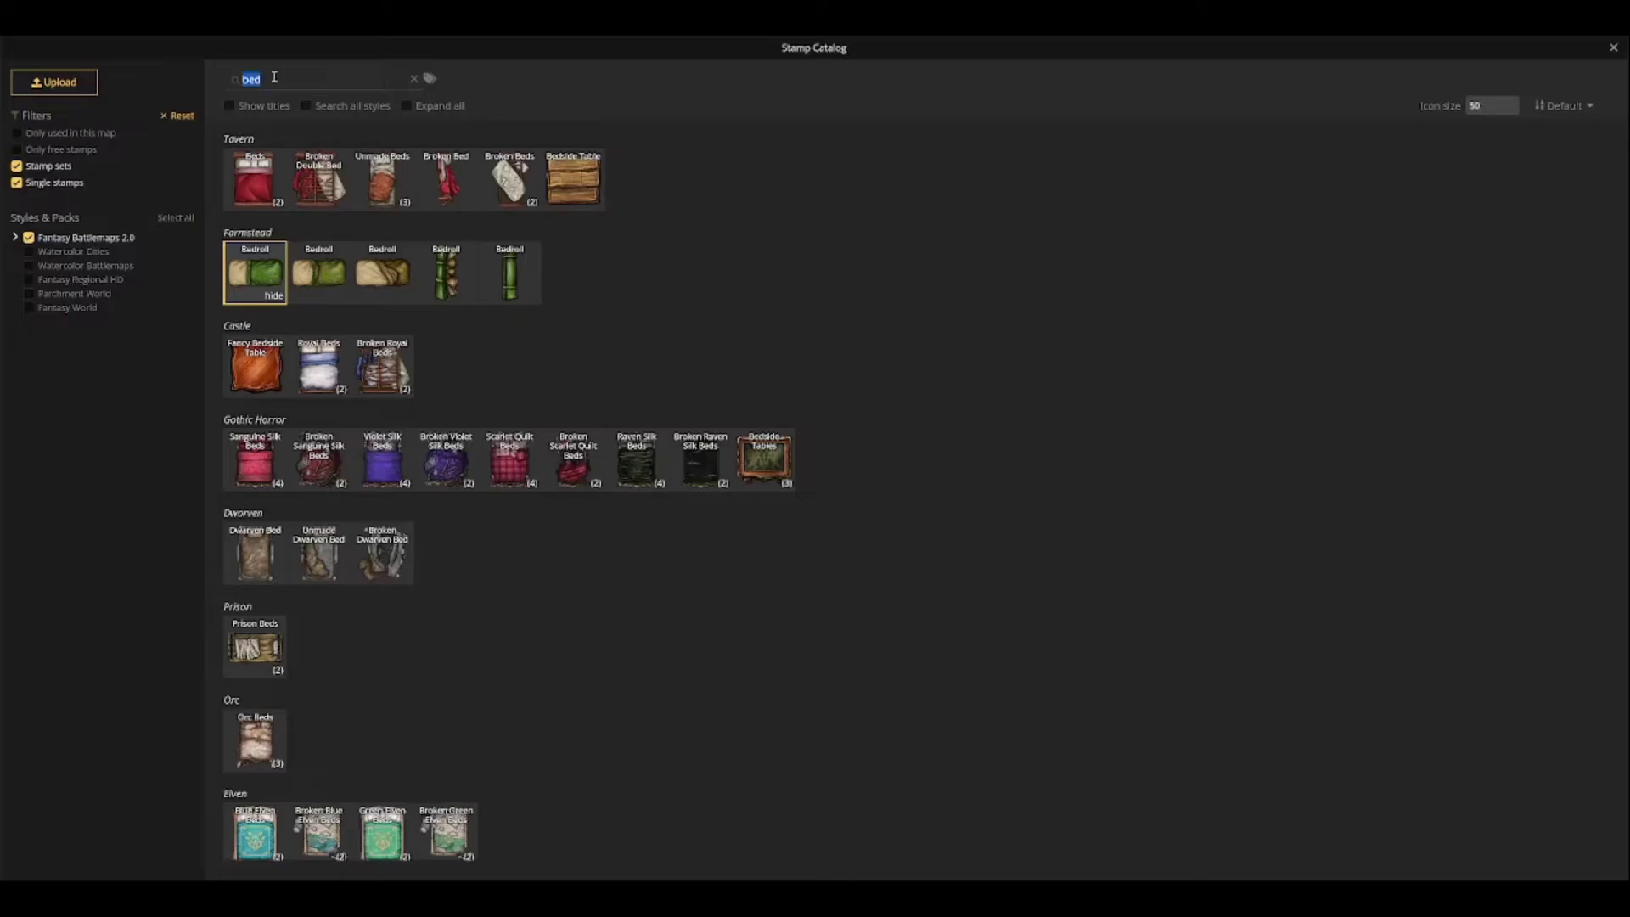
{"action": "type", "text": "table"}
{"action": "left_click", "coordinate": [254, 178]}
Place Long Tables at size 30 in the aft room, one against the forward wall at rotation 90 and two along the north hull.
{"action": "scroll", "coordinate": [861, 251], "scroll_direction": "up", "scroll_amount": 4}
{"action": "scroll", "coordinate": [855, 221], "scroll_direction": "down", "scroll_amount": 2}
{"action": "key", "text": "s"}
{"action": "key", "text": "s"}
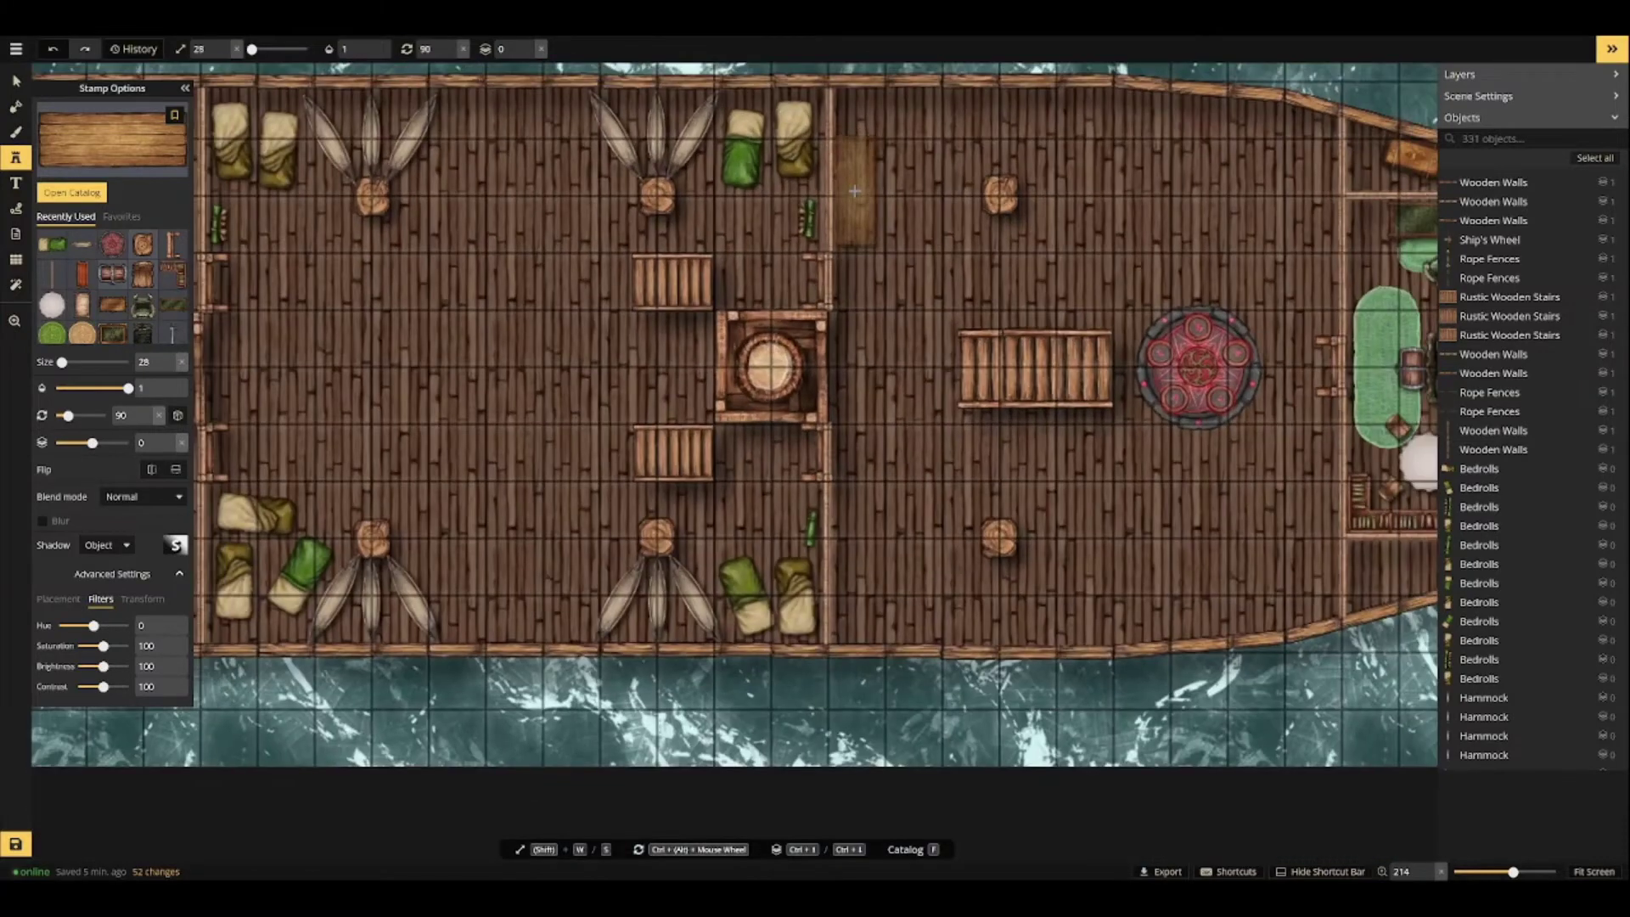
{"action": "left_click", "coordinate": [854, 195]}
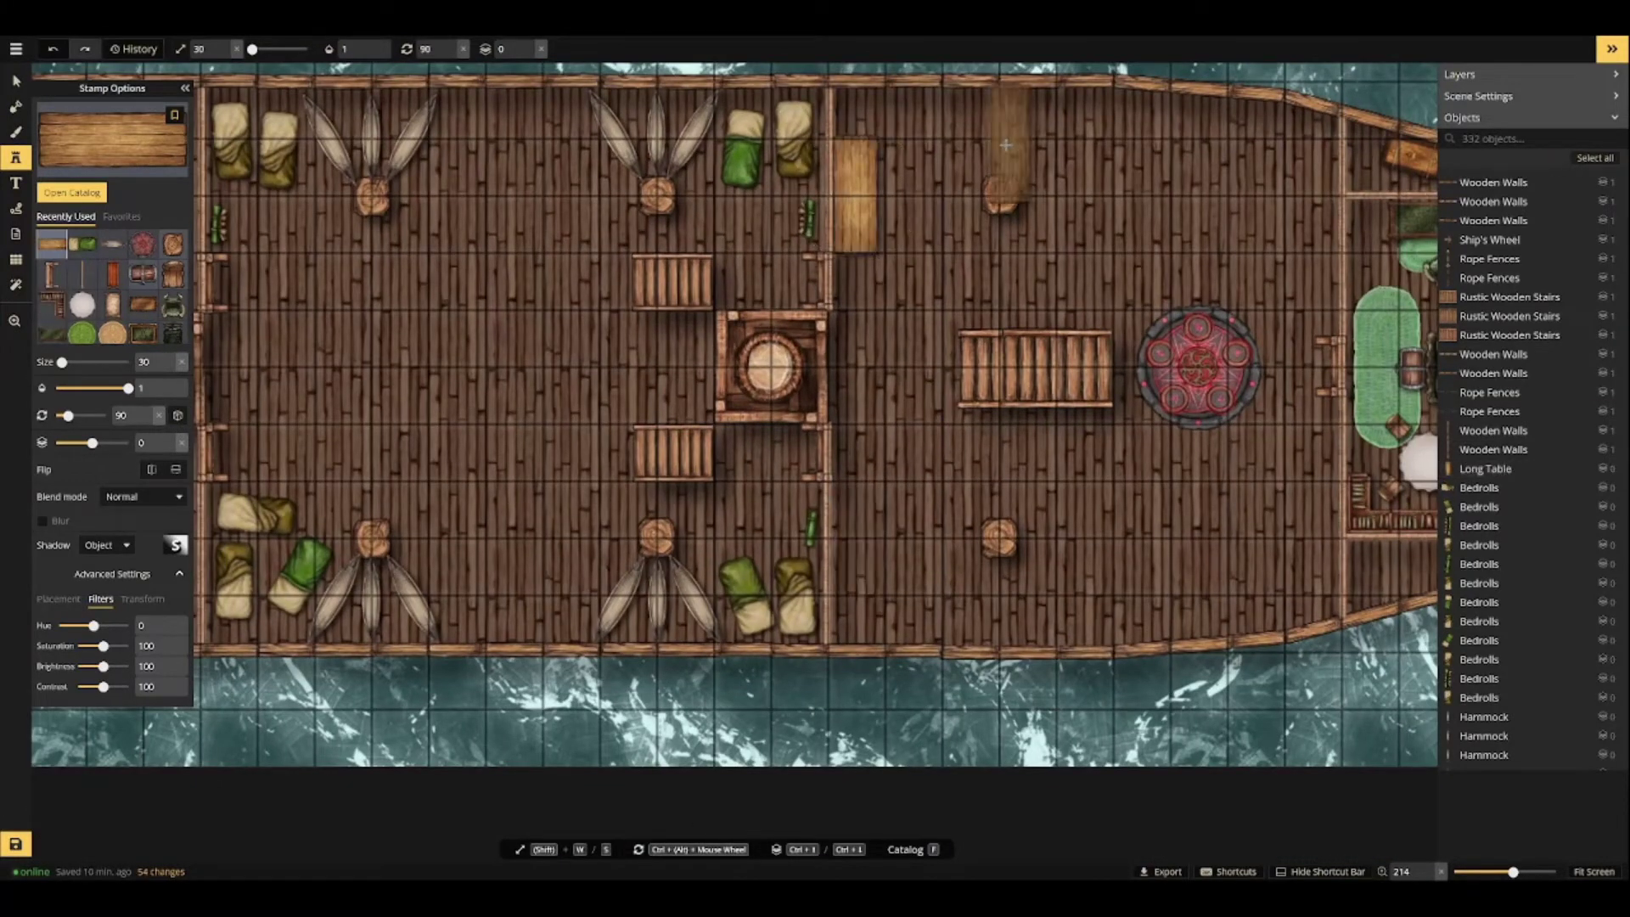
{"action": "scroll", "coordinate": [1010, 145], "scroll_direction": "up", "scroll_amount": 3}
{"action": "left_click", "coordinate": [972, 111]}
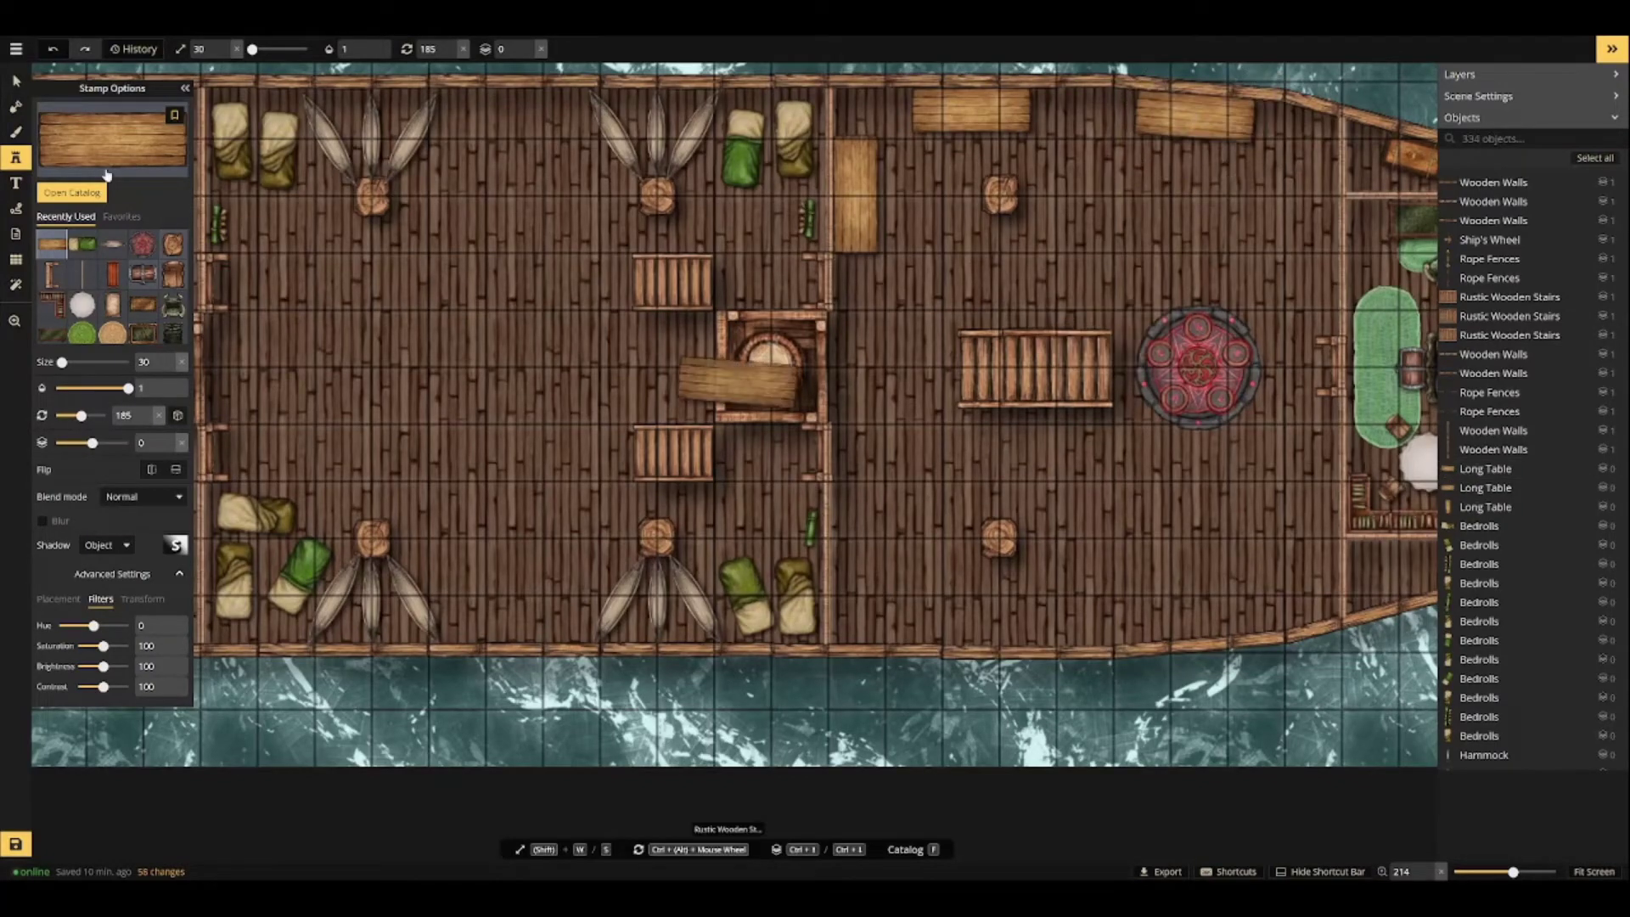
Choose the Sturdy Cages stamp and place one at size 41 between the two Long Tables along the north hull.
{"action": "key", "text": "f"}
{"action": "left_click", "coordinate": [259, 210]}
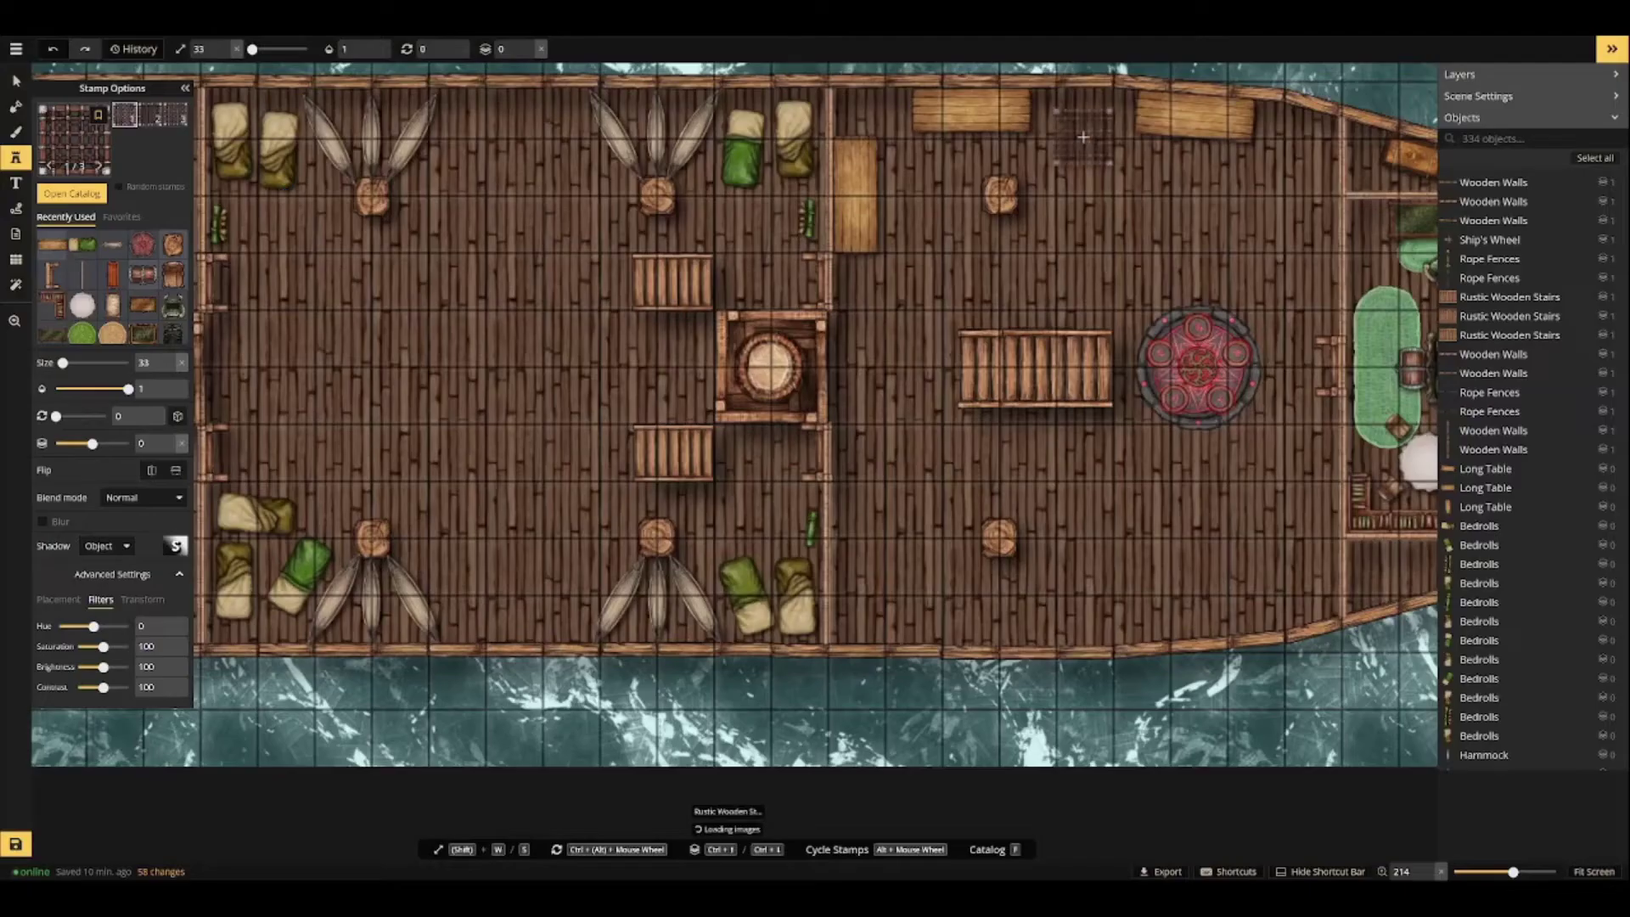
{"action": "left_click", "coordinate": [1084, 129]}
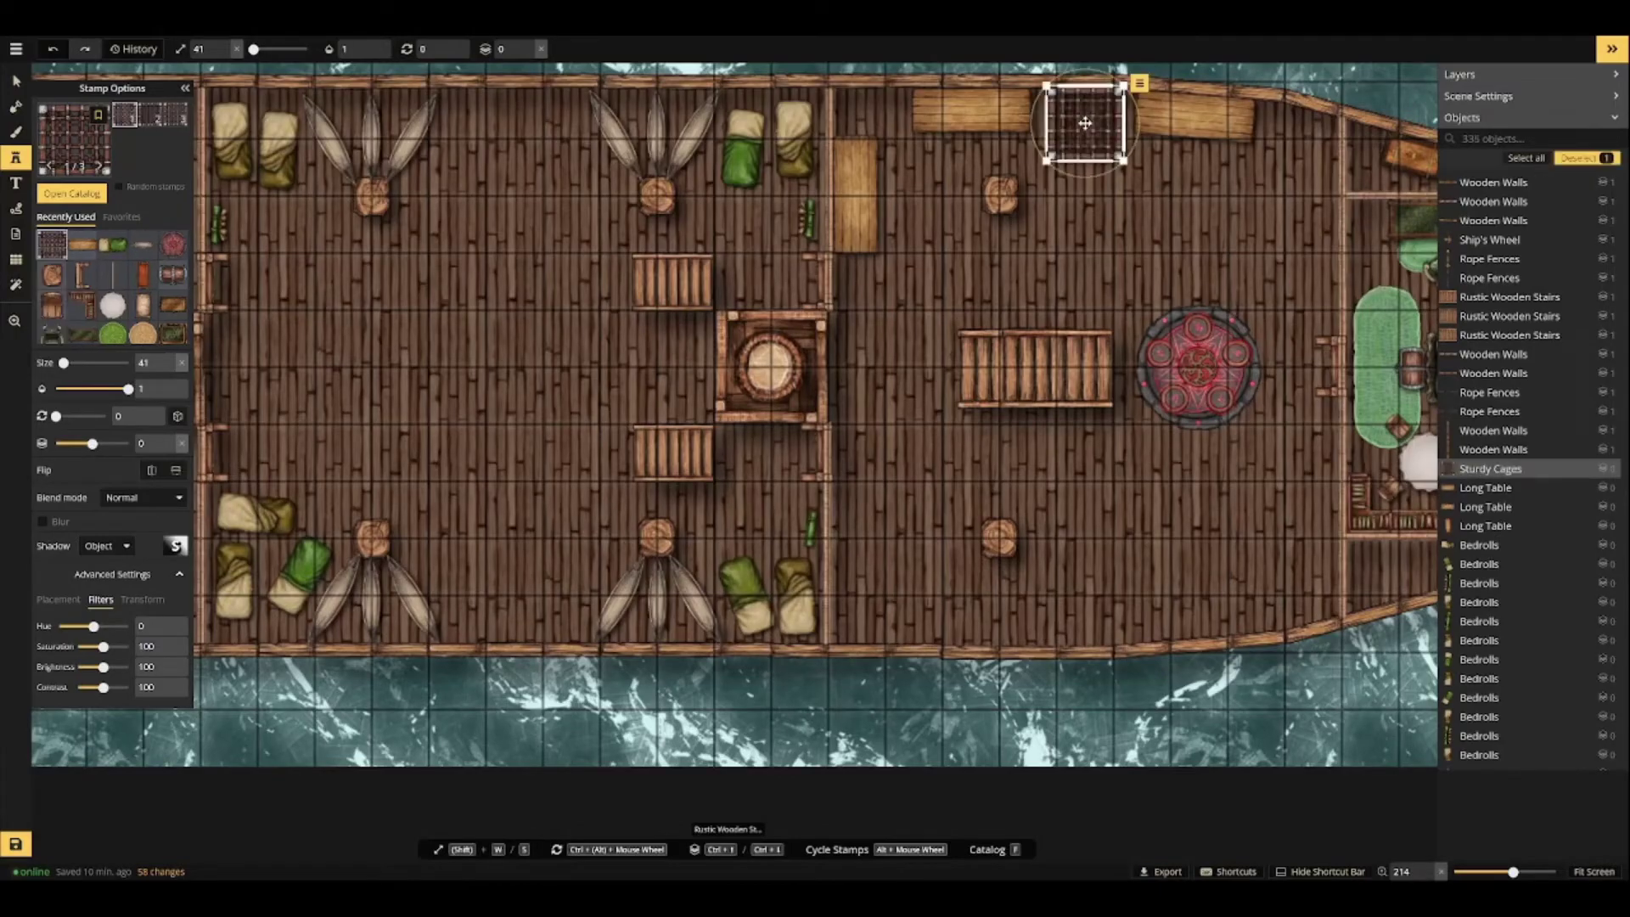
Search the stamp catalog for "pris" and leave it without choosing a stamp.
{"action": "scroll", "coordinate": [1093, 280], "scroll_direction": "down", "scroll_amount": 3}
{"action": "key", "text": "f"}
{"action": "double_click", "coordinate": [291, 75]}
{"action": "type", "text": "pris"}
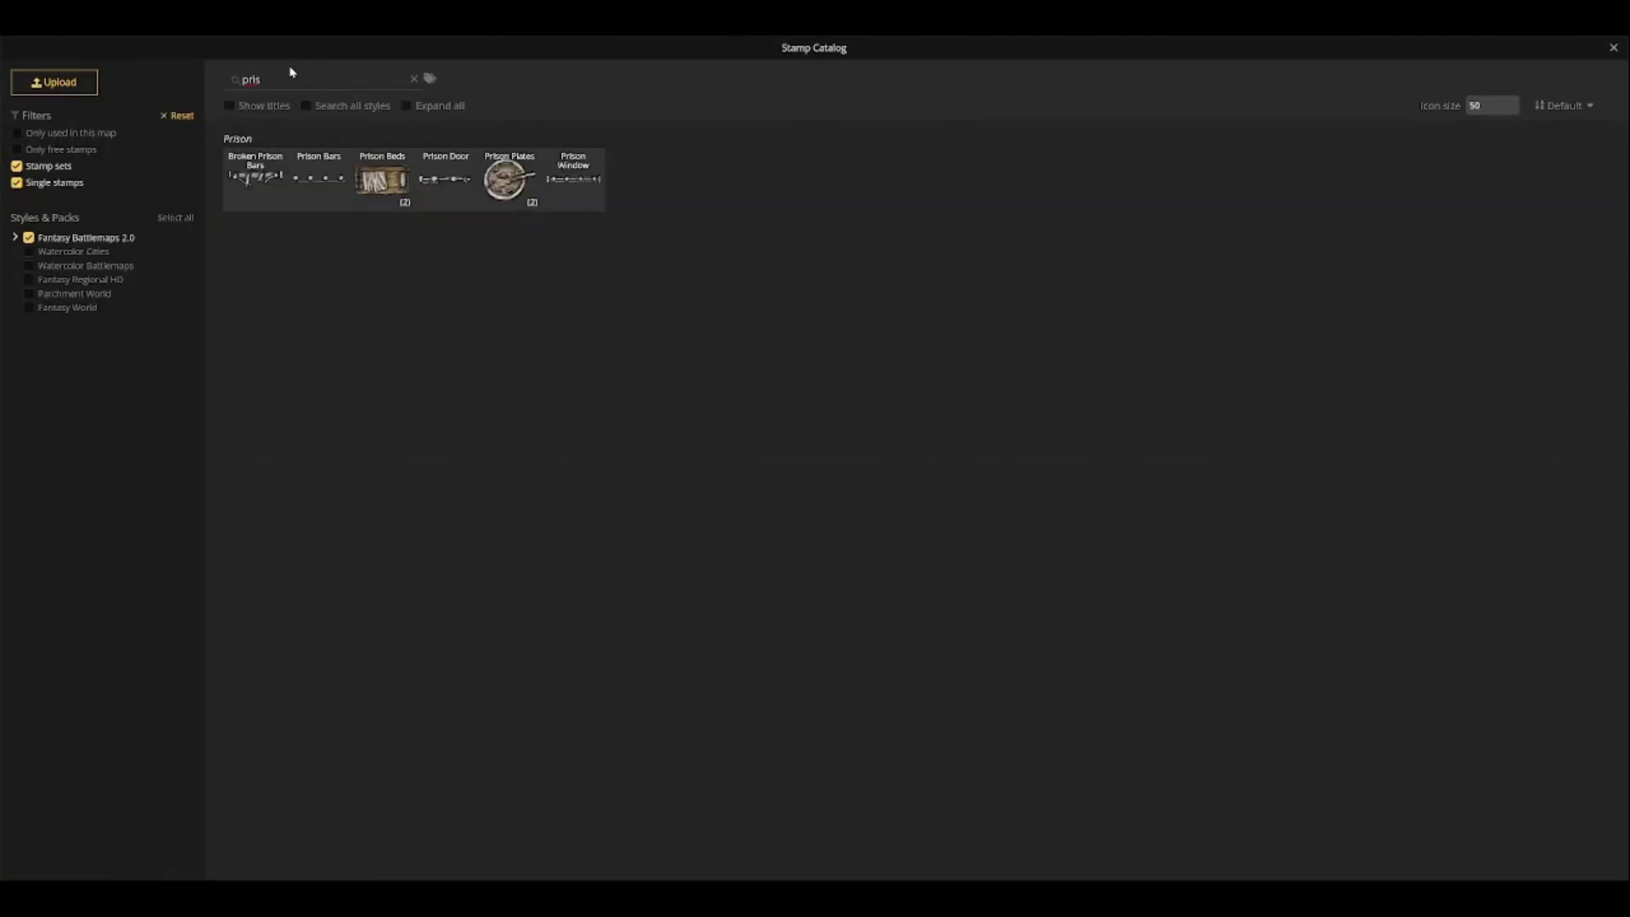
{"action": "key", "text": "Escape"}
{"action": "scroll", "coordinate": [1073, 273], "scroll_direction": "up", "scroll_amount": 3}
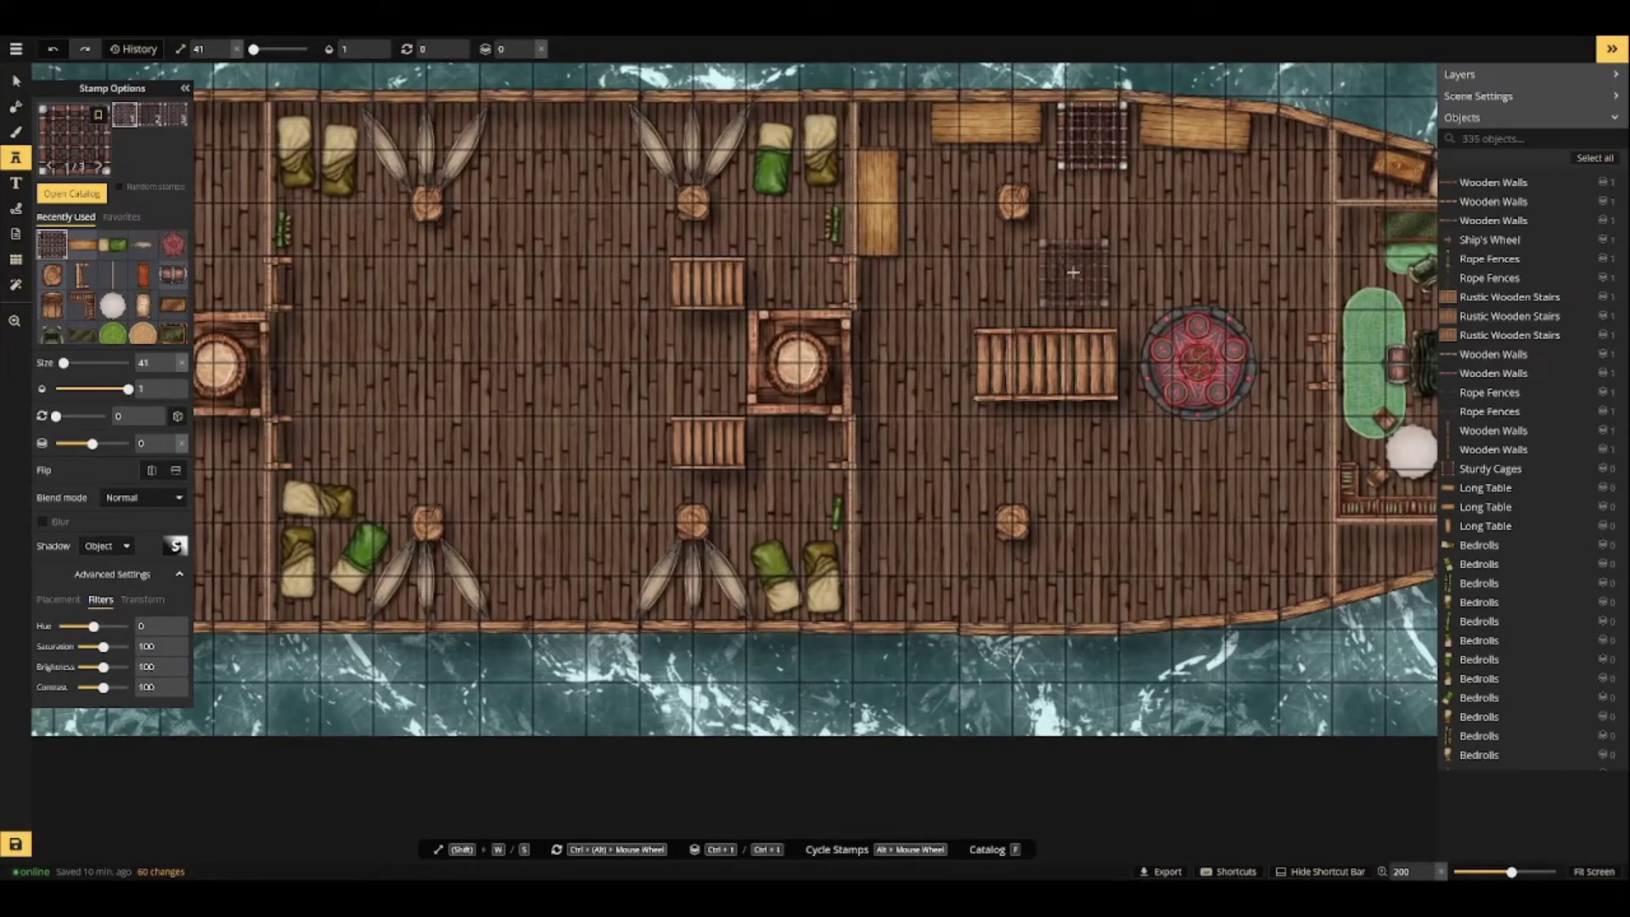
Place a Long Table at size 30 and rotation 90 against the aft room's east wall, copying the settings of the west wall table.
{"action": "left_click", "coordinate": [82, 244]}
{"action": "left_click", "coordinate": [147, 418]}
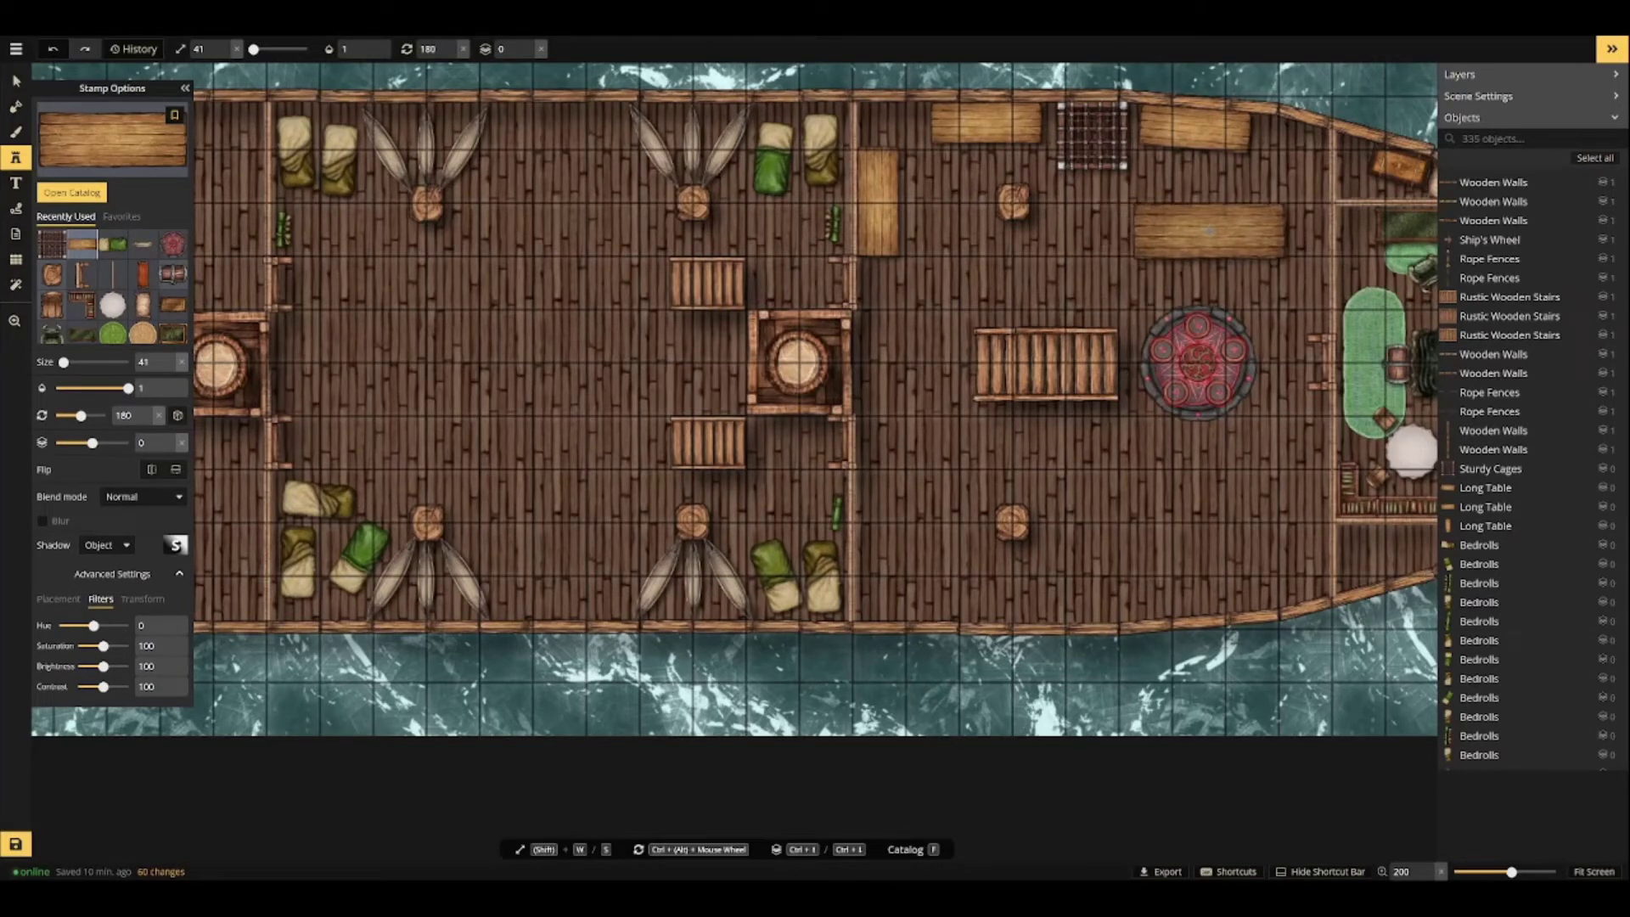
{"action": "key", "text": "v"}
{"action": "left_click", "coordinate": [878, 204]}
{"action": "key", "text": "c"}
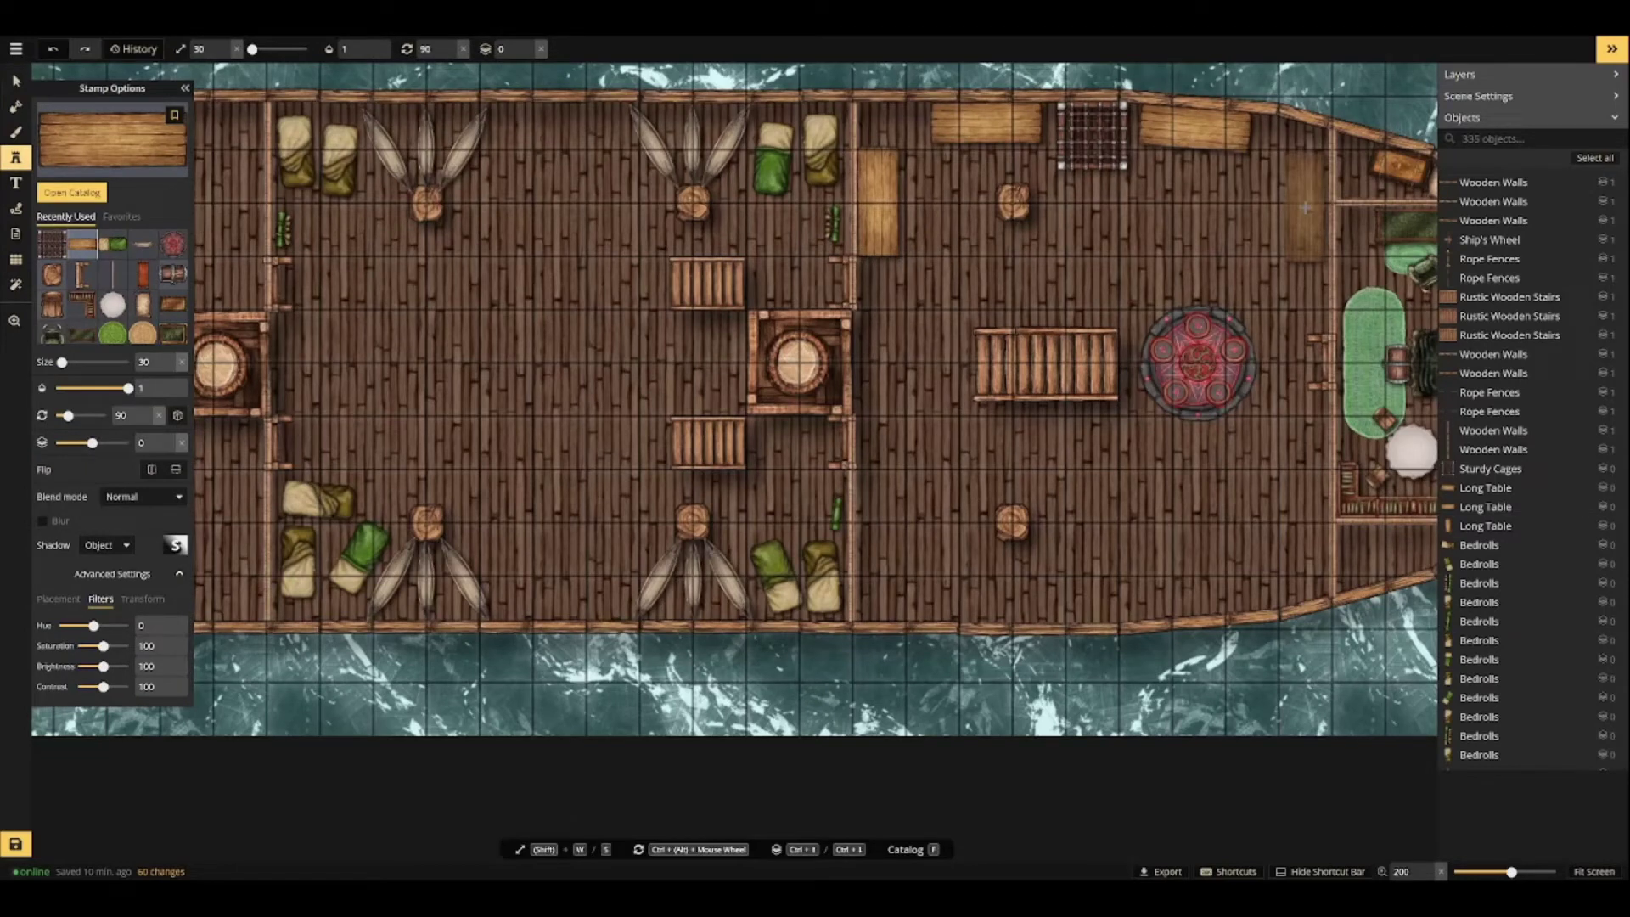
{"action": "left_click", "coordinate": [1305, 206]}
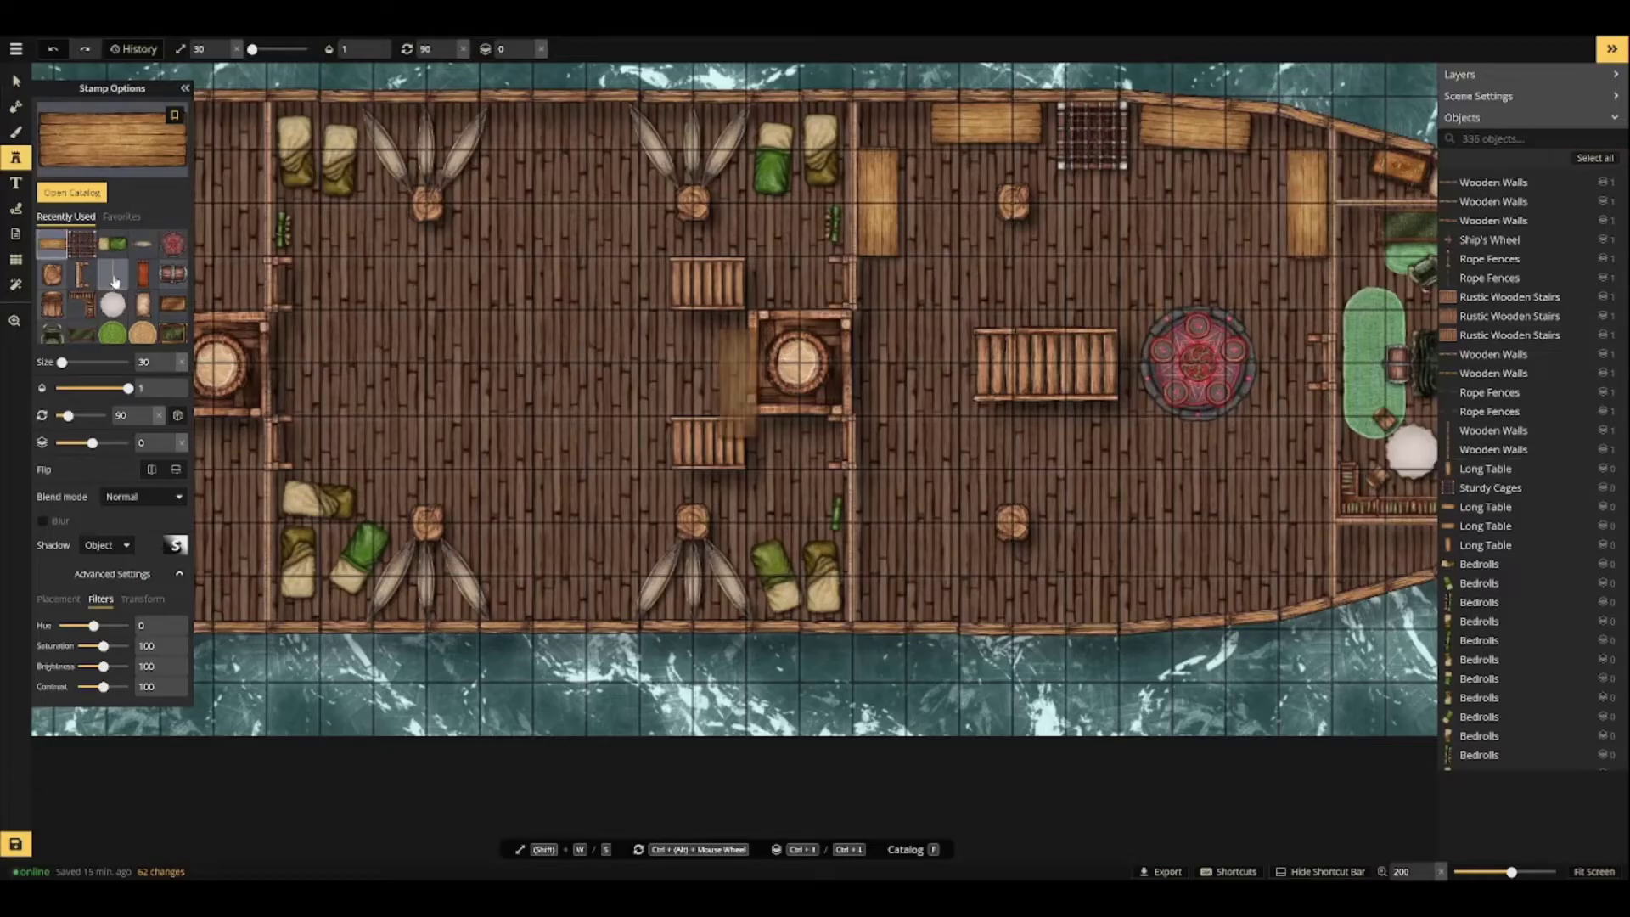
Browse the full stamp catalog for tabletop props and choose the Wine Carafs stamp.
{"action": "left_click", "coordinate": [112, 140]}
{"action": "type", "text": "lab"}
{"action": "key", "text": "BackSpace"}
{"action": "key", "text": "BackSpace"}
{"action": "key", "text": "BackSpace"}
{"action": "scroll", "coordinate": [782, 427], "scroll_direction": "down", "scroll_amount": 4}
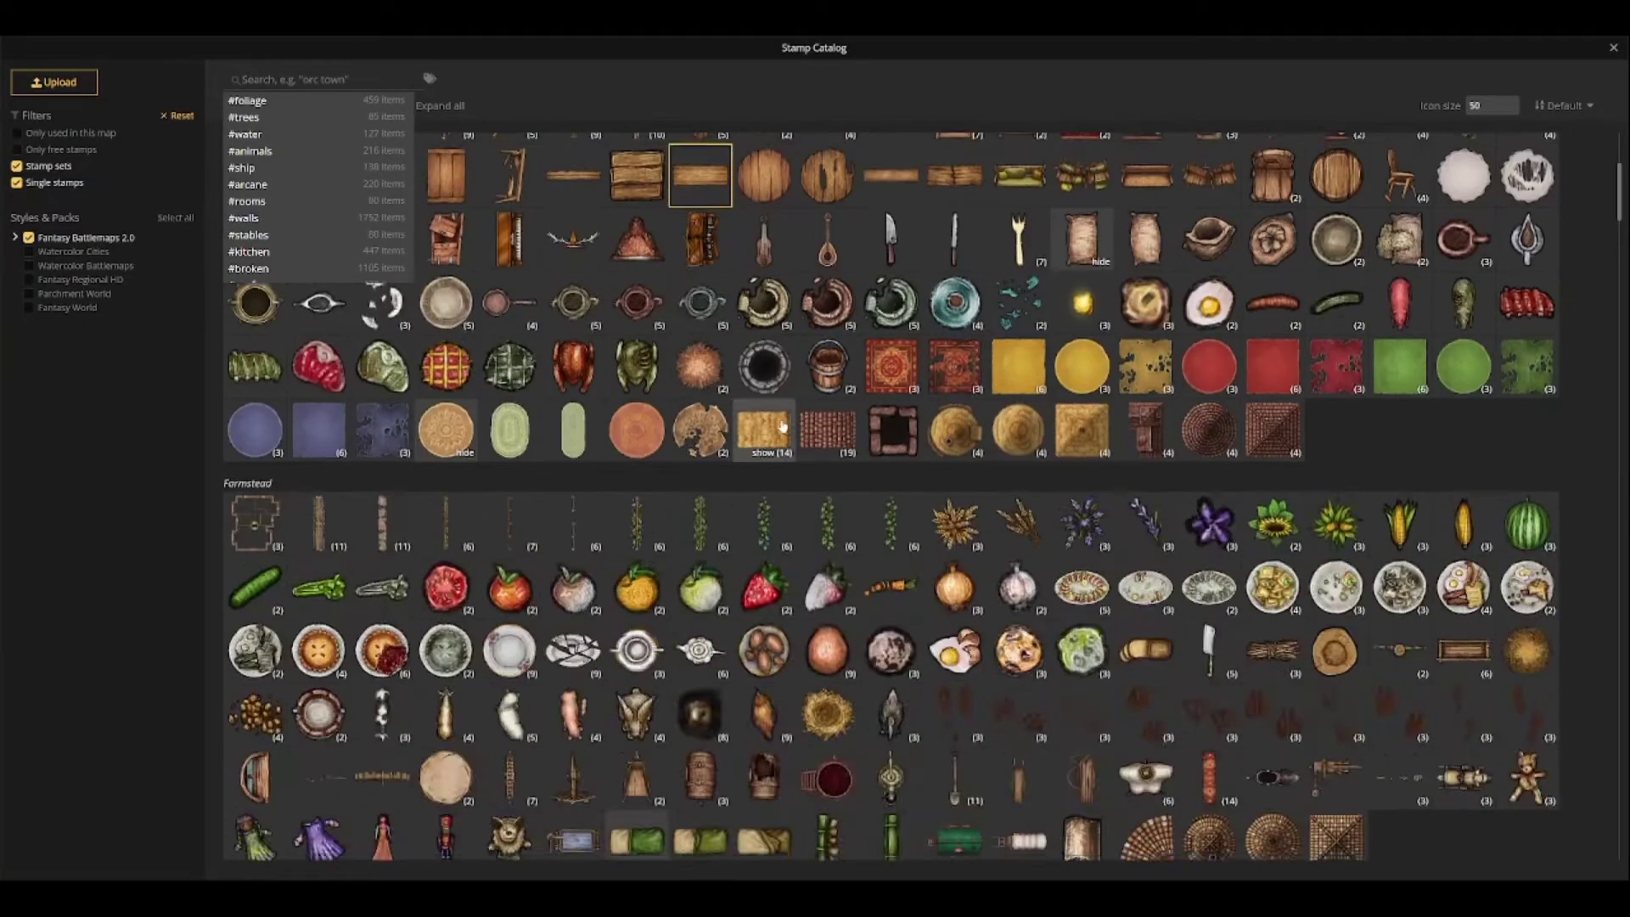
{"action": "scroll", "coordinate": [781, 427], "scroll_direction": "down", "scroll_amount": 10}
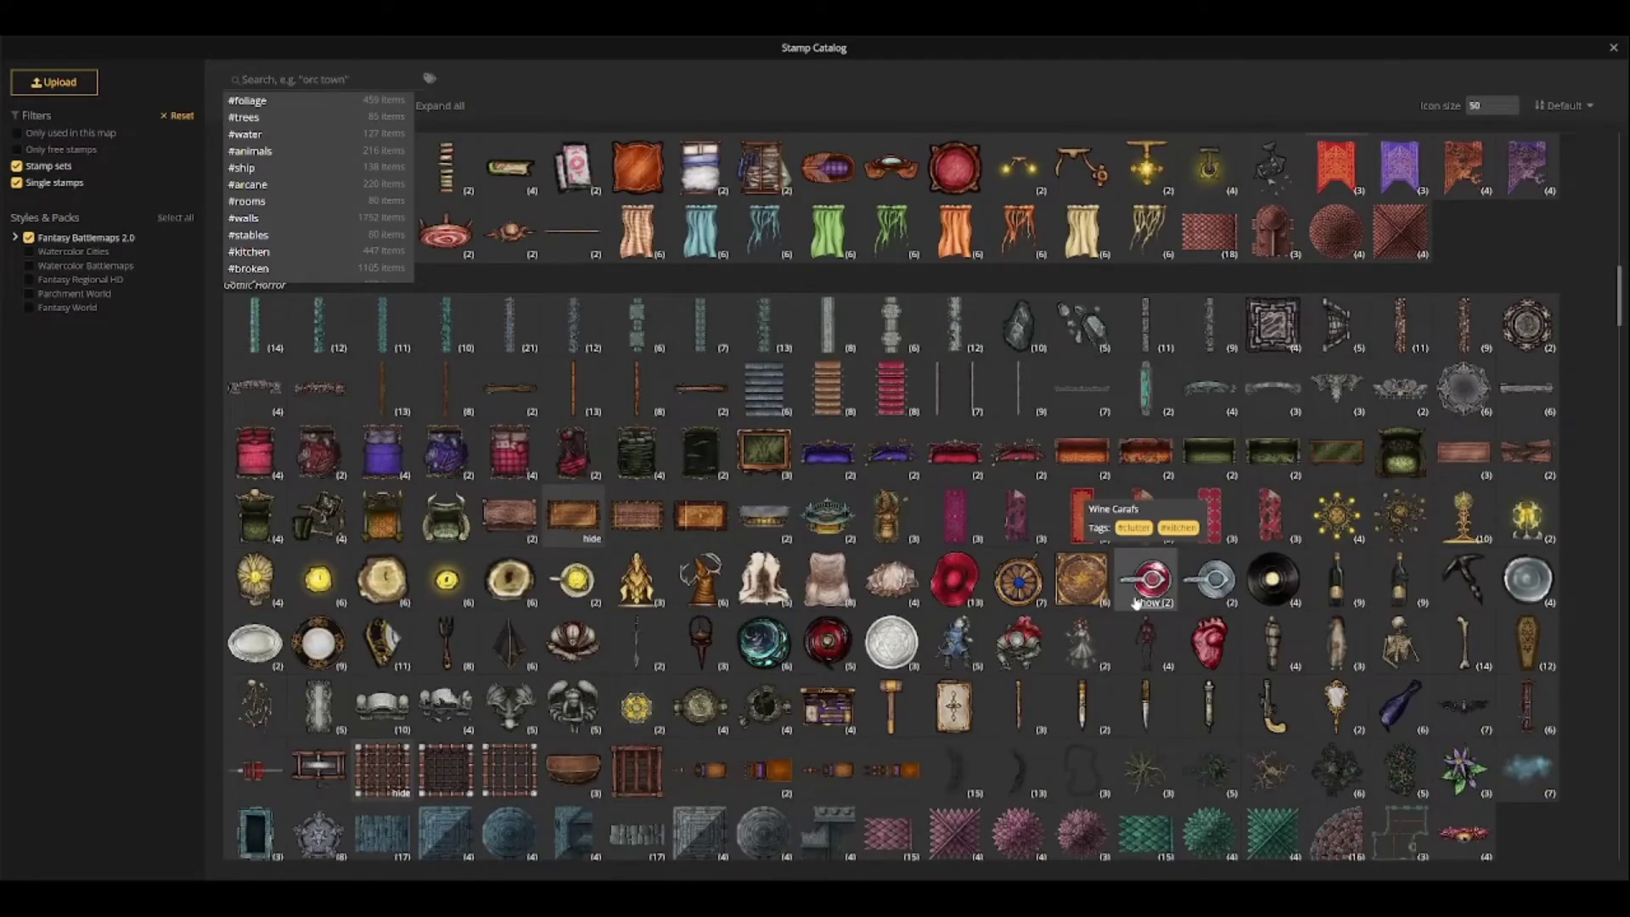
{"action": "left_click", "coordinate": [1137, 594]}
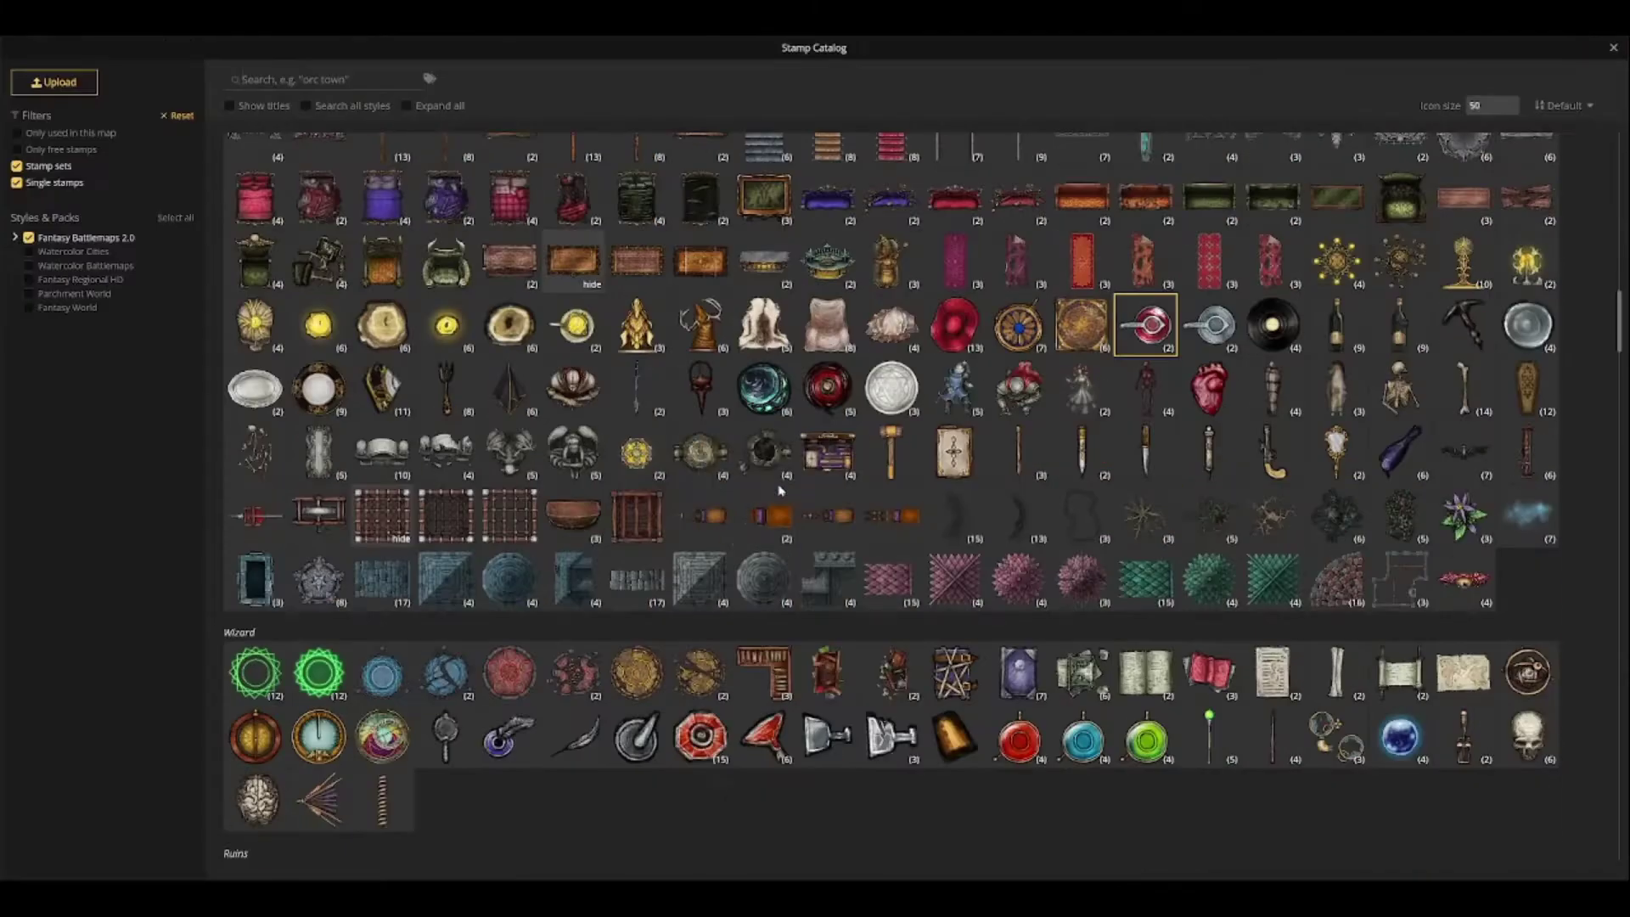
{"action": "scroll", "coordinate": [779, 491], "scroll_direction": "down", "scroll_amount": 4}
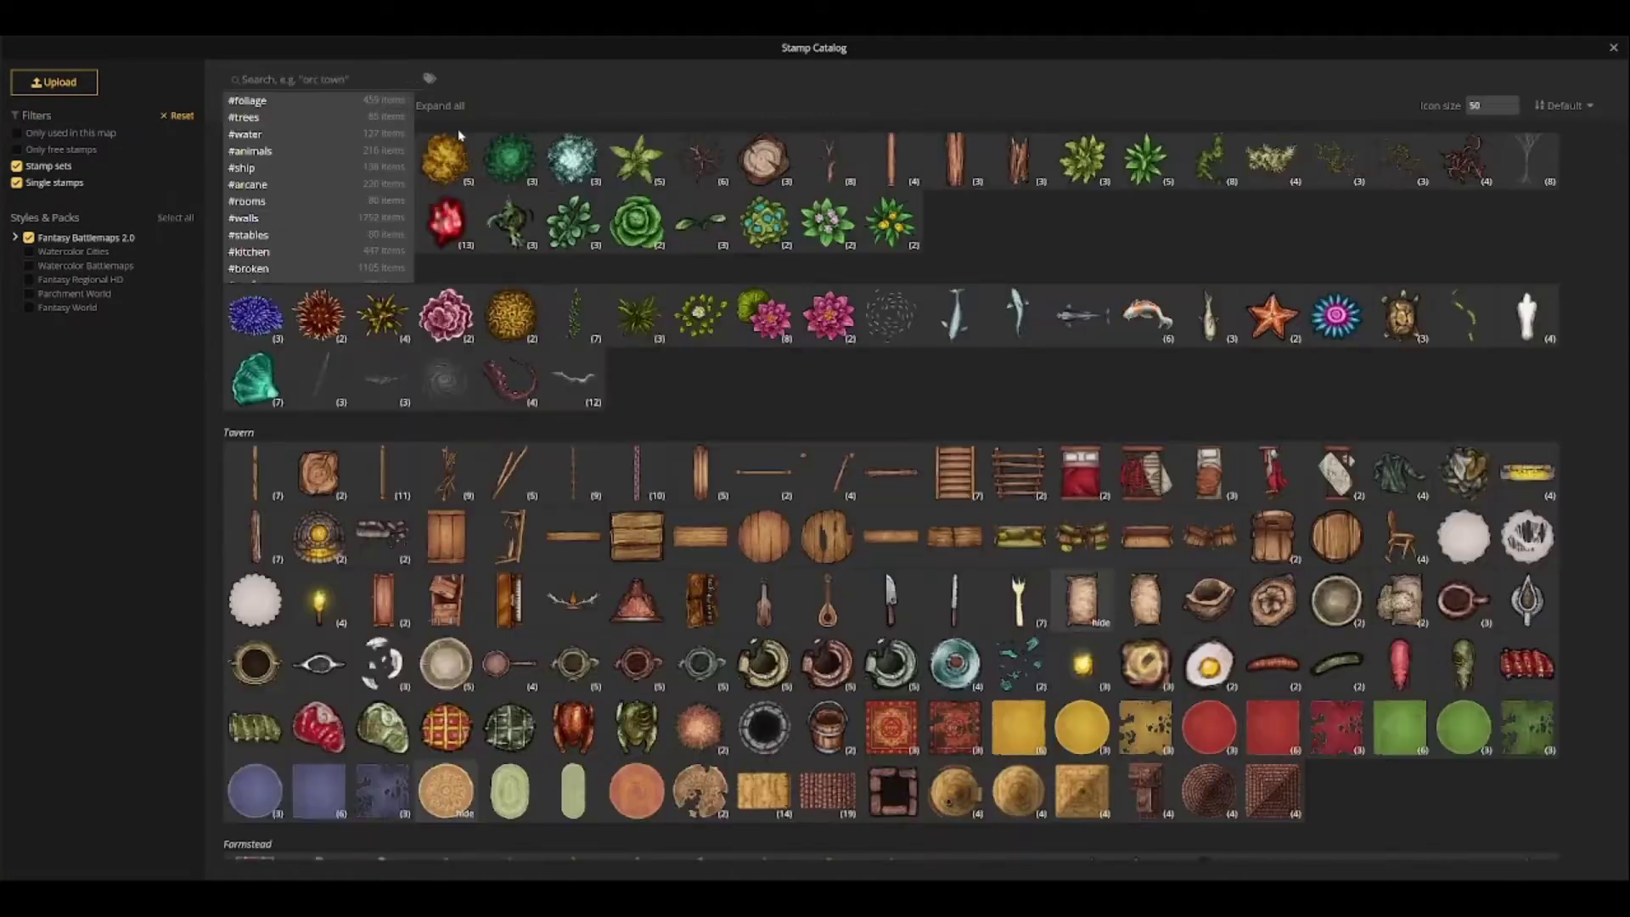
{"action": "scroll", "coordinate": [887, 352], "scroll_direction": "down", "scroll_amount": 15}
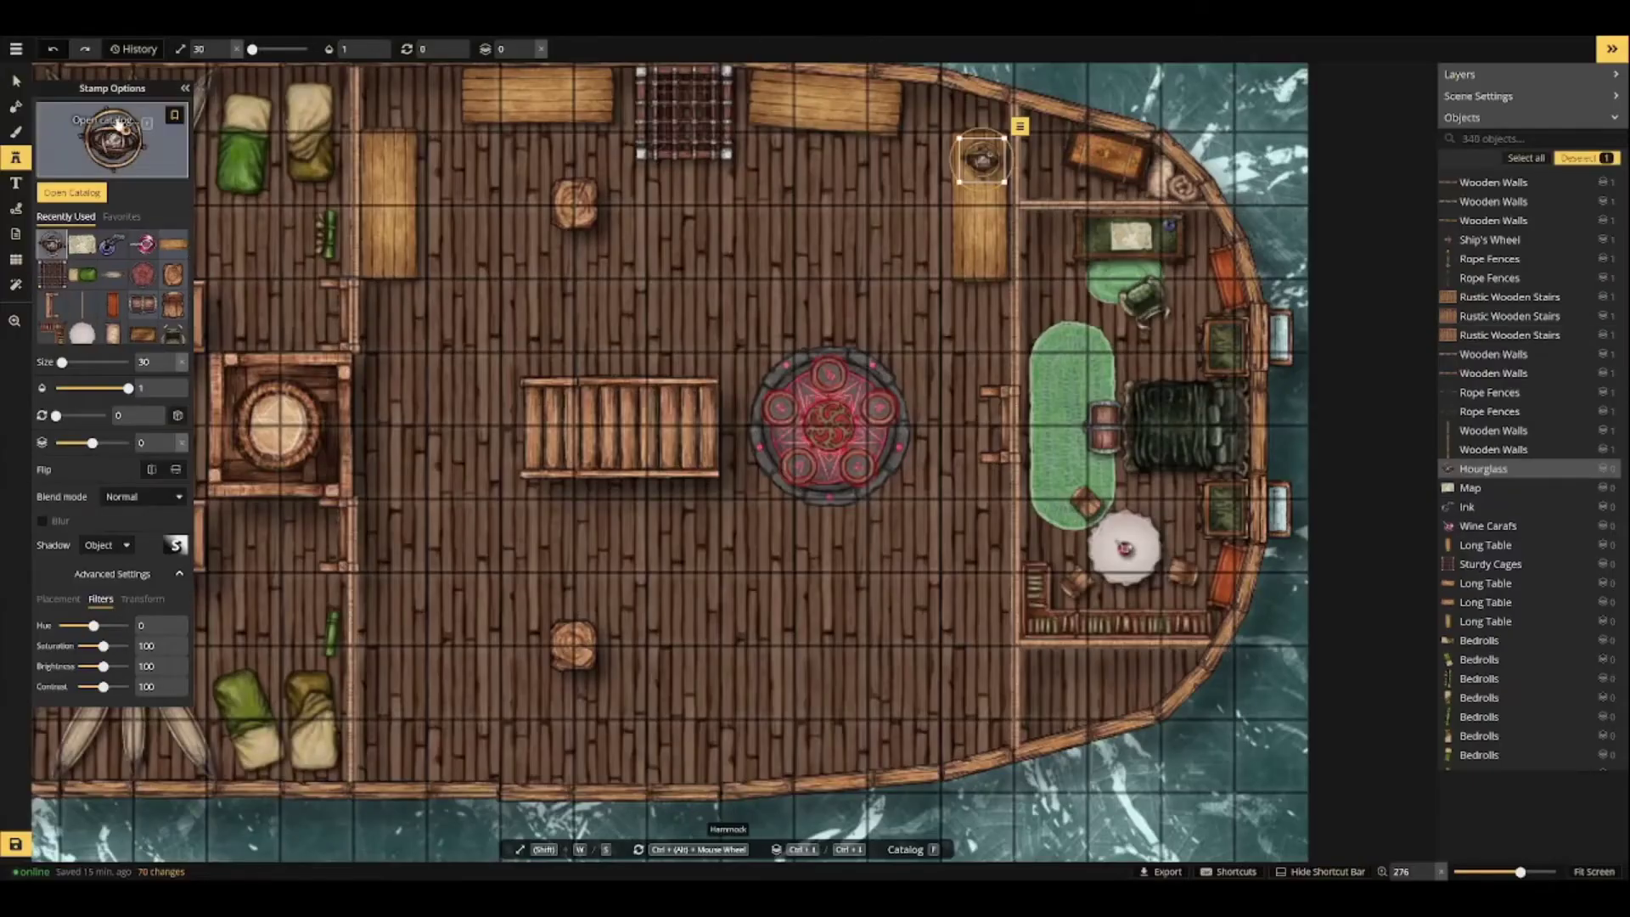
Choose the Globe stamp, shrink it to size 11, place it on the west end of the captain's desk, and select it.
{"action": "left_click", "coordinate": [127, 121]}
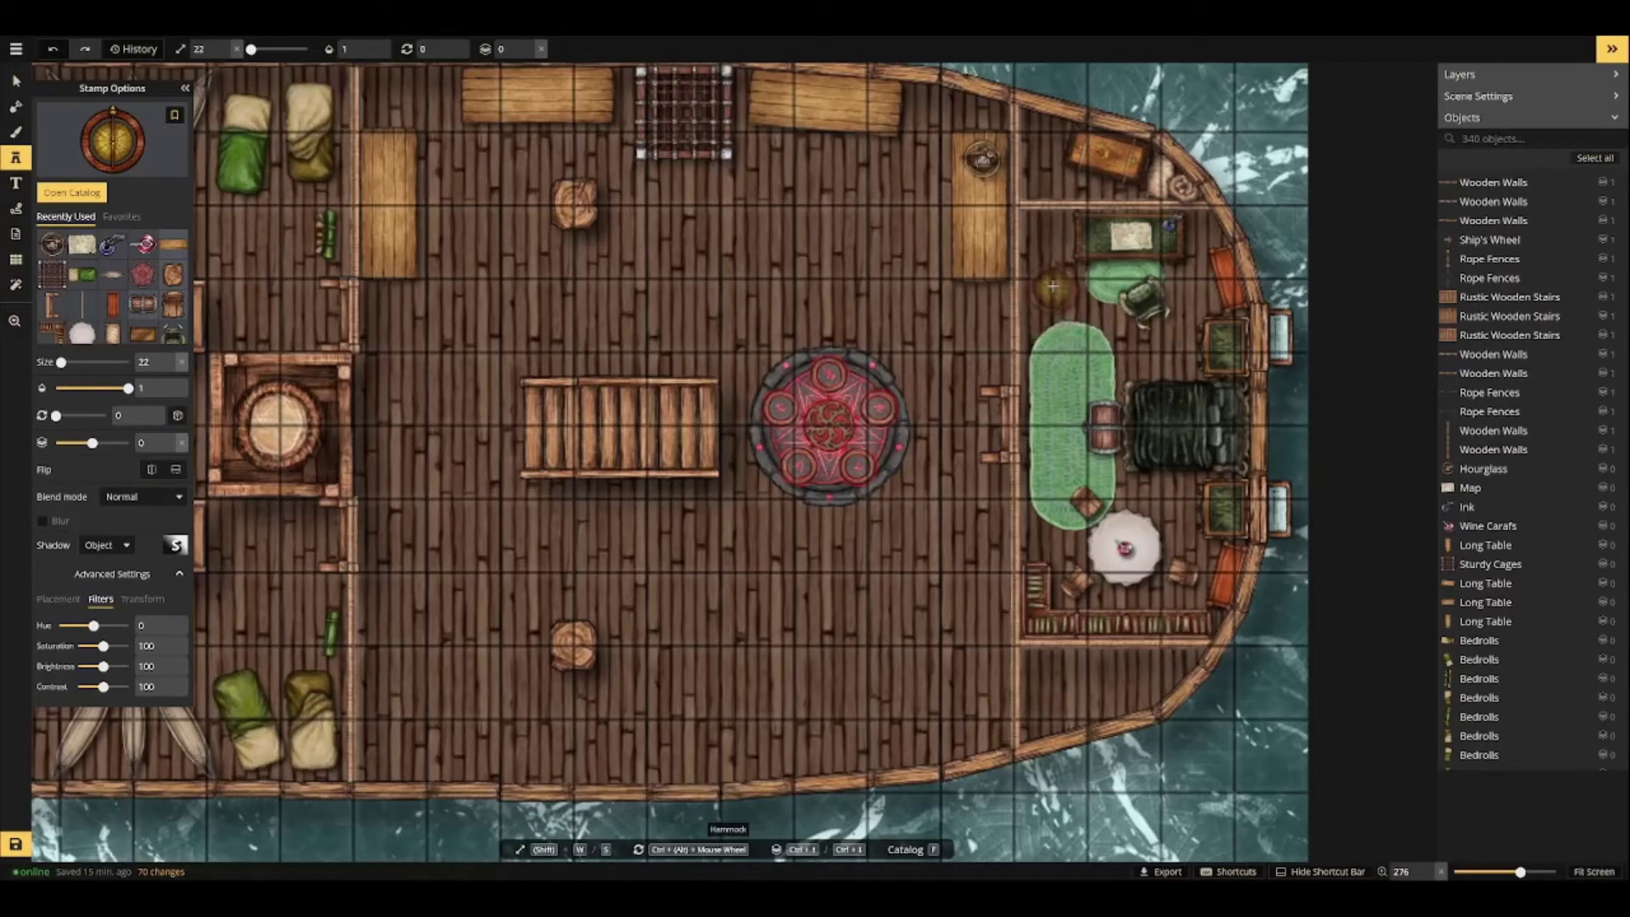
{"action": "key", "text": "s"}
{"action": "key", "text": "s"}
{"action": "key", "text": "s"}
{"action": "key", "text": "s"}
{"action": "key", "text": "s"}
{"action": "key", "text": "s"}
{"action": "key", "text": "s"}
{"action": "key", "text": "s"}
{"action": "key", "text": "s"}
{"action": "key", "text": "s"}
{"action": "key", "text": "s"}
{"action": "left_click", "coordinate": [1095, 235]}
{"action": "right_click", "coordinate": [1093, 233]}
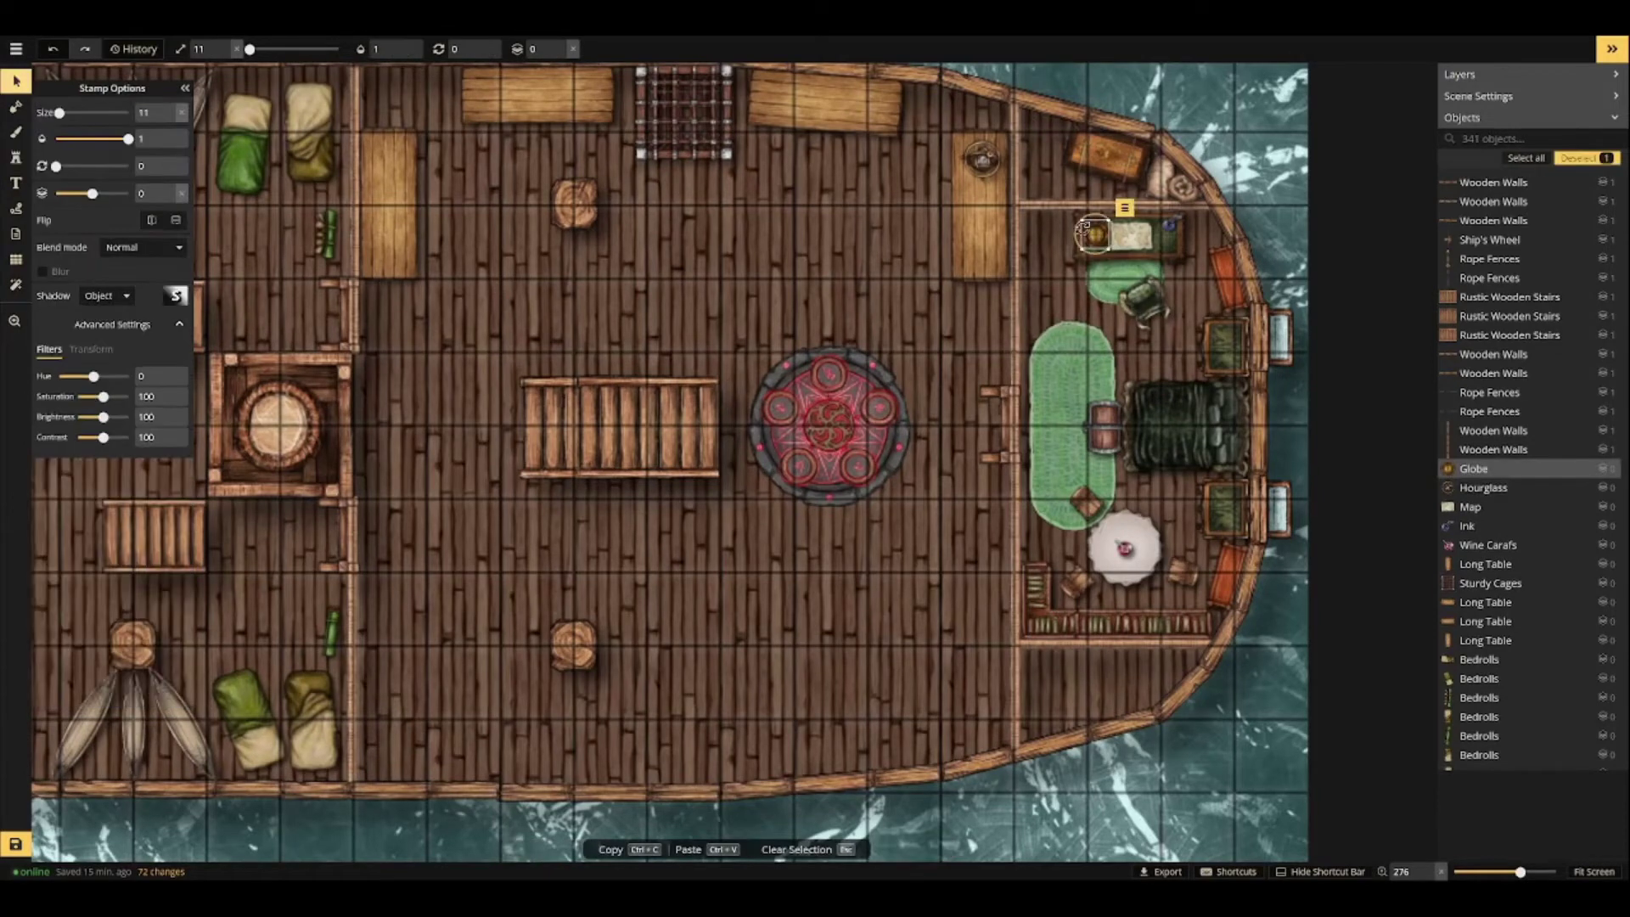
Enlarge the globe and move it to the floor just west of the captain's desk, and save the map.
{"action": "left_click_drag", "start_coordinate": [1083, 228], "coordinate": [1036, 233]}
{"action": "left_click", "coordinate": [1030, 315]}
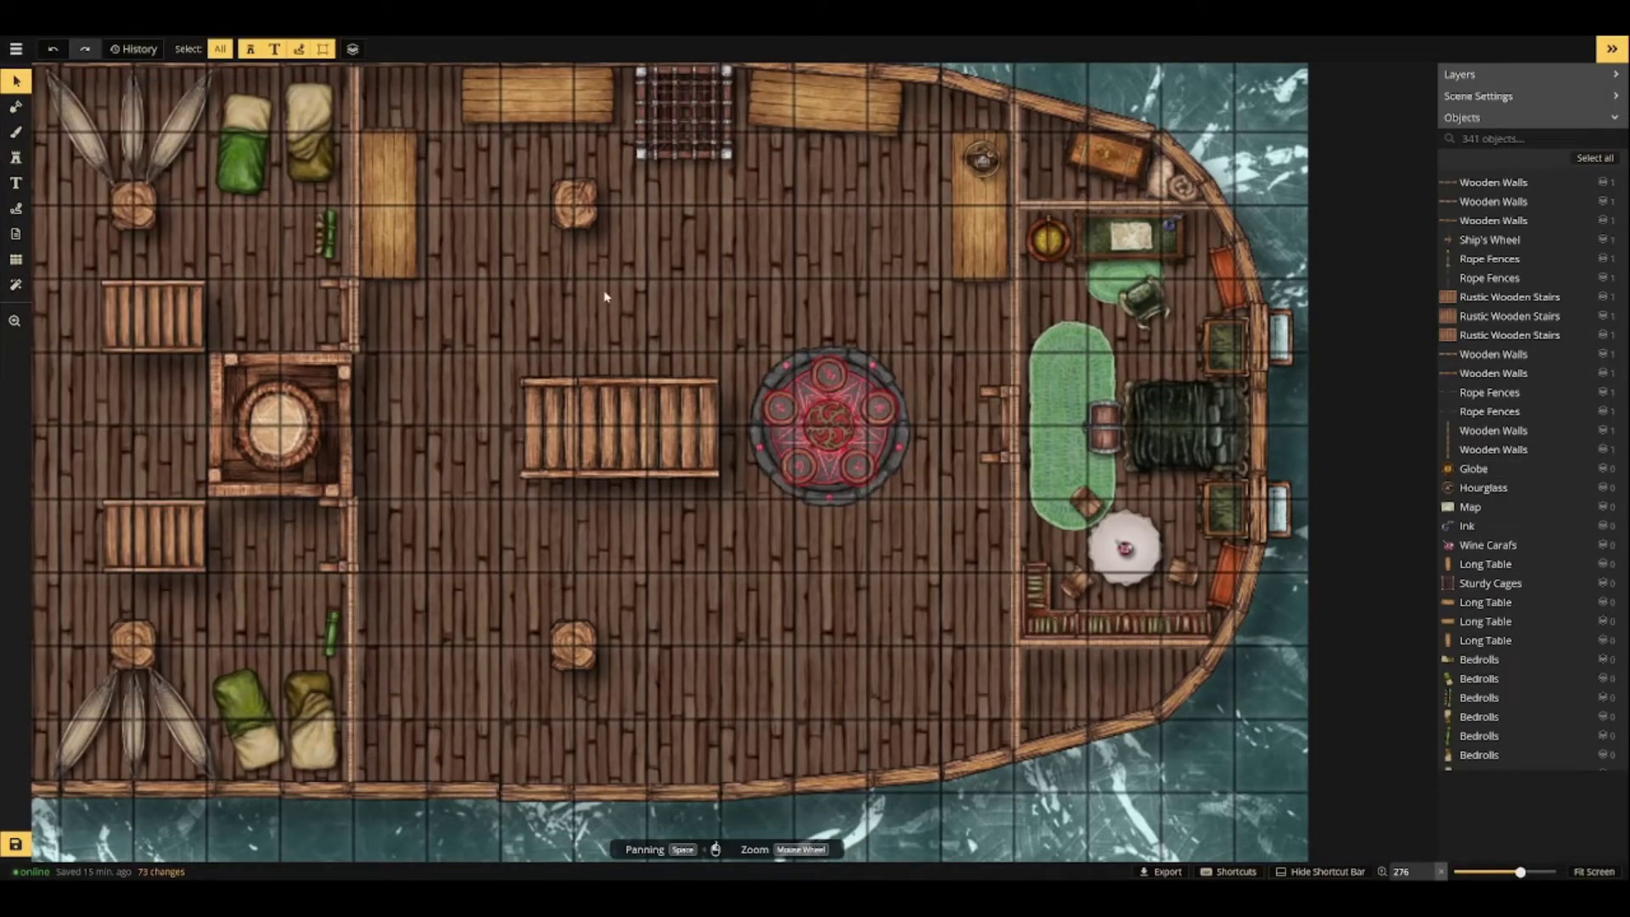
{"action": "key", "text": "ctrl+s"}
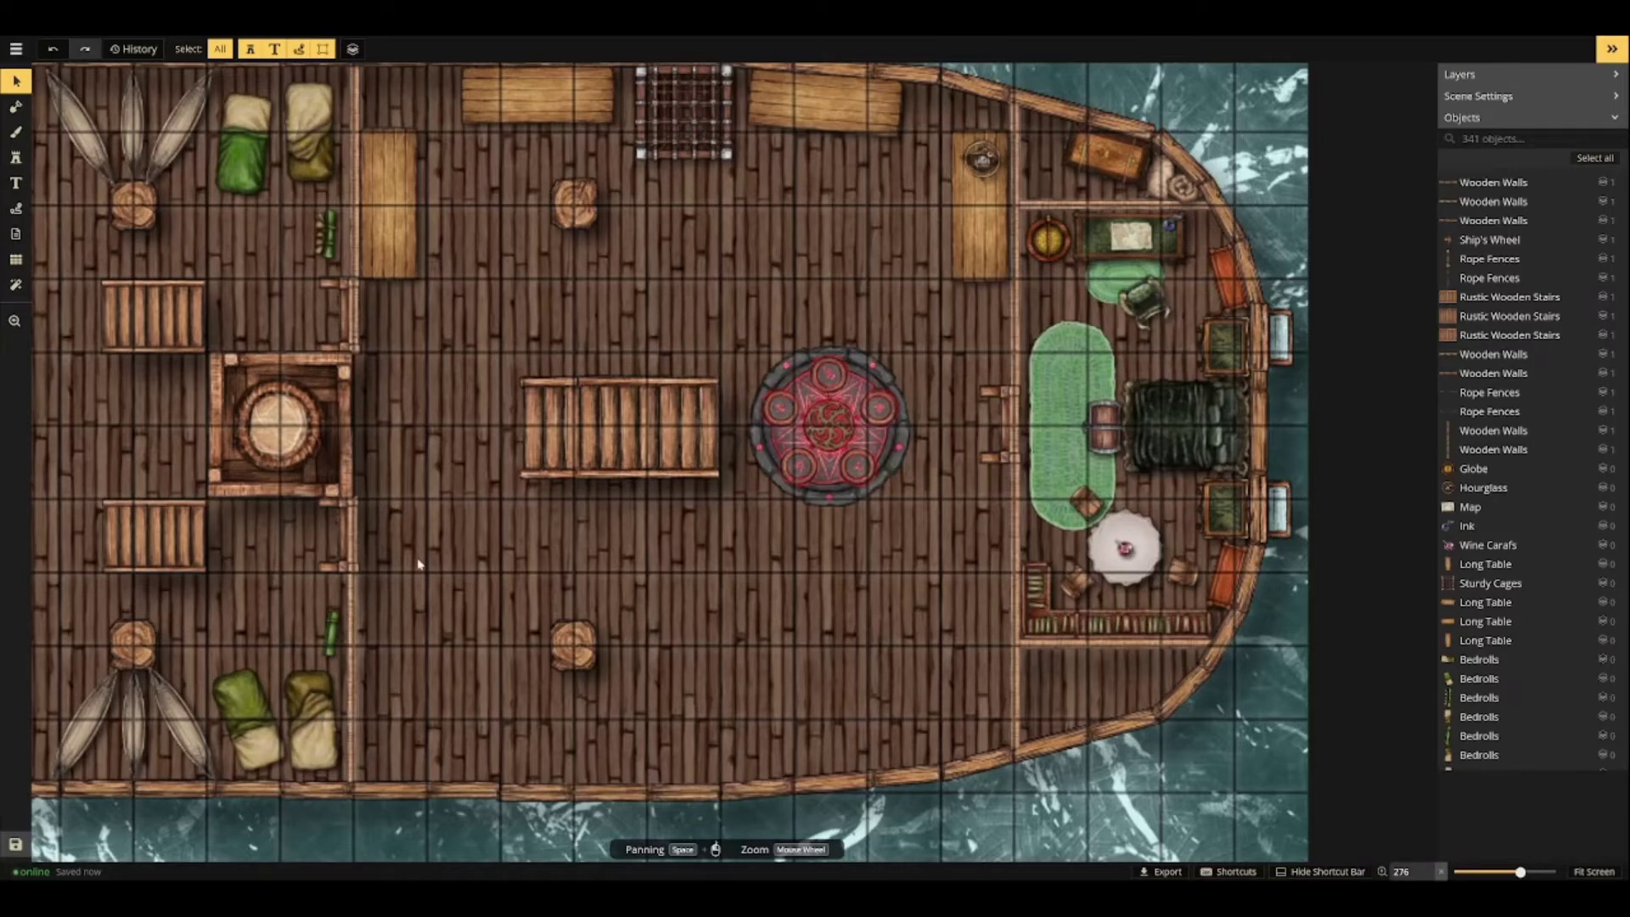
{"action": "left_click", "coordinate": [830, 425]}
{"action": "left_click", "coordinate": [650, 318]}
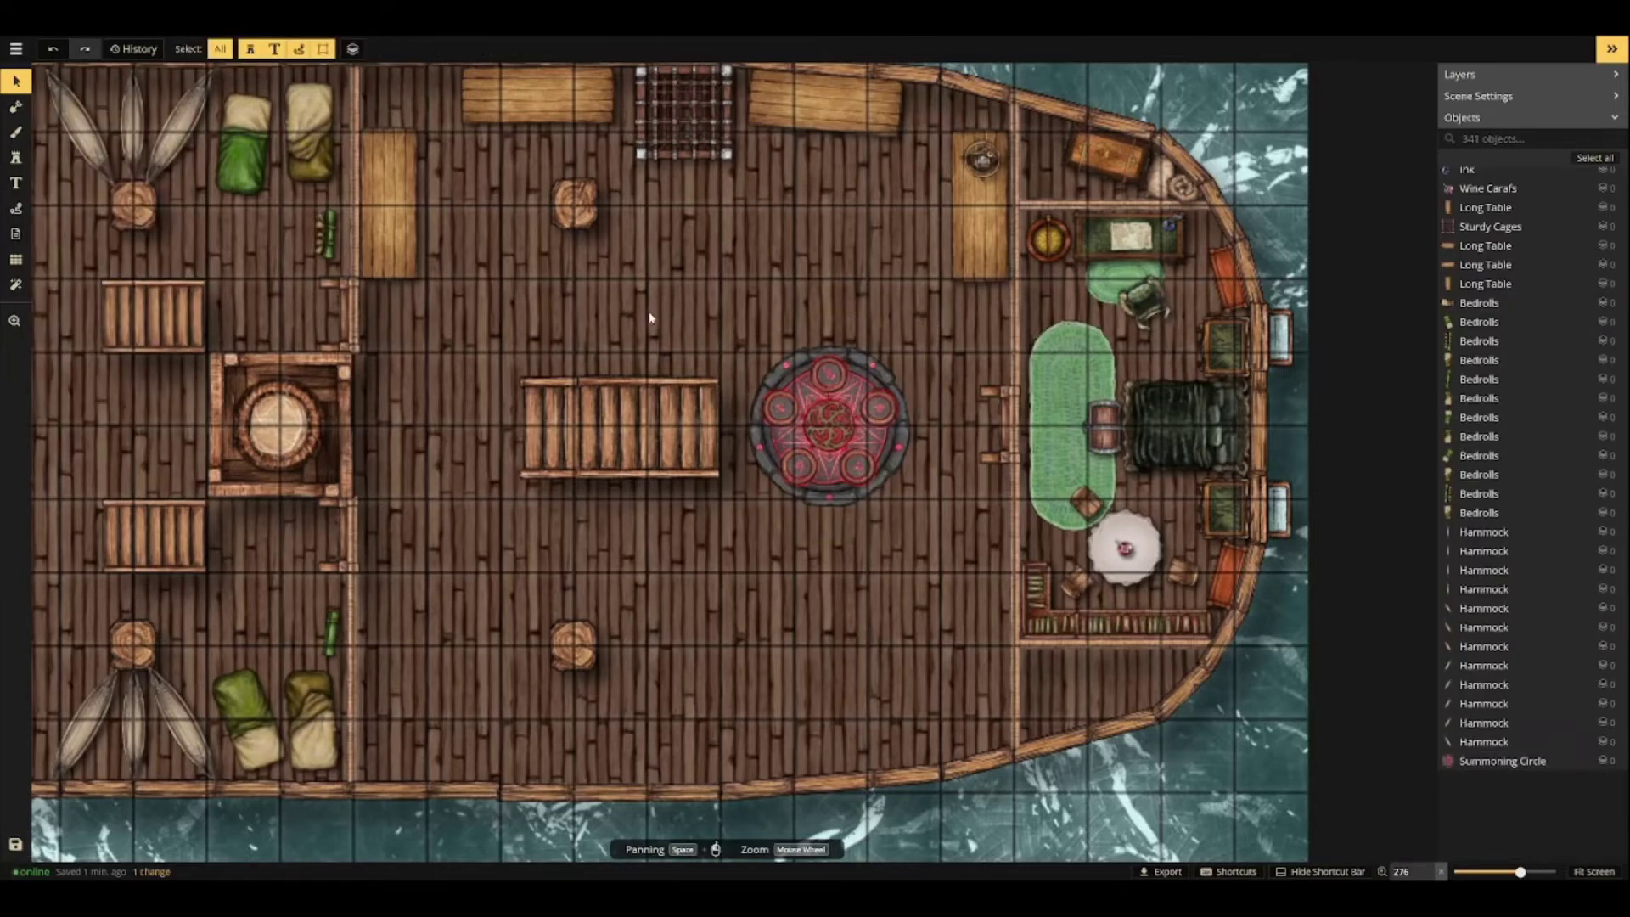
Choose the Notes stamp from the catalog and place two sheets at about size 28 on the east wall's Long Table.
{"action": "left_click", "coordinate": [16, 158]}
{"action": "left_click", "coordinate": [114, 127]}
{"action": "double_click", "coordinate": [305, 80]}
{"action": "key", "text": "BackSpace"}
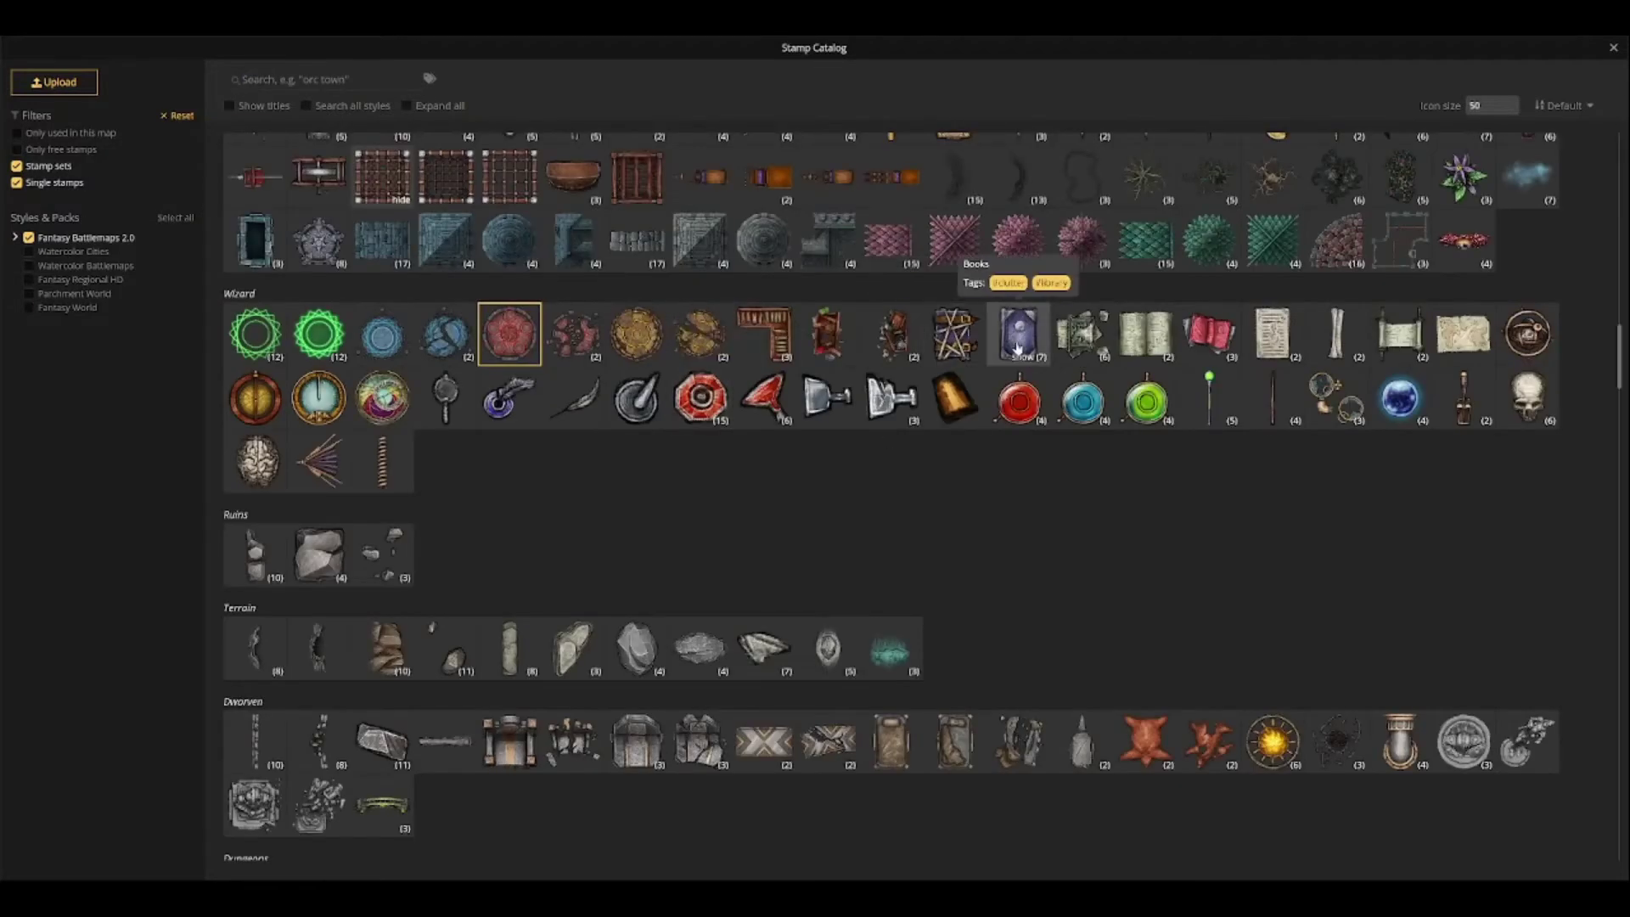
{"action": "left_click", "coordinate": [1285, 357]}
{"action": "left_click", "coordinate": [1274, 335]}
{"action": "scroll", "coordinate": [989, 180], "scroll_direction": "up", "scroll_amount": 5}
{"action": "left_click", "coordinate": [990, 180]}
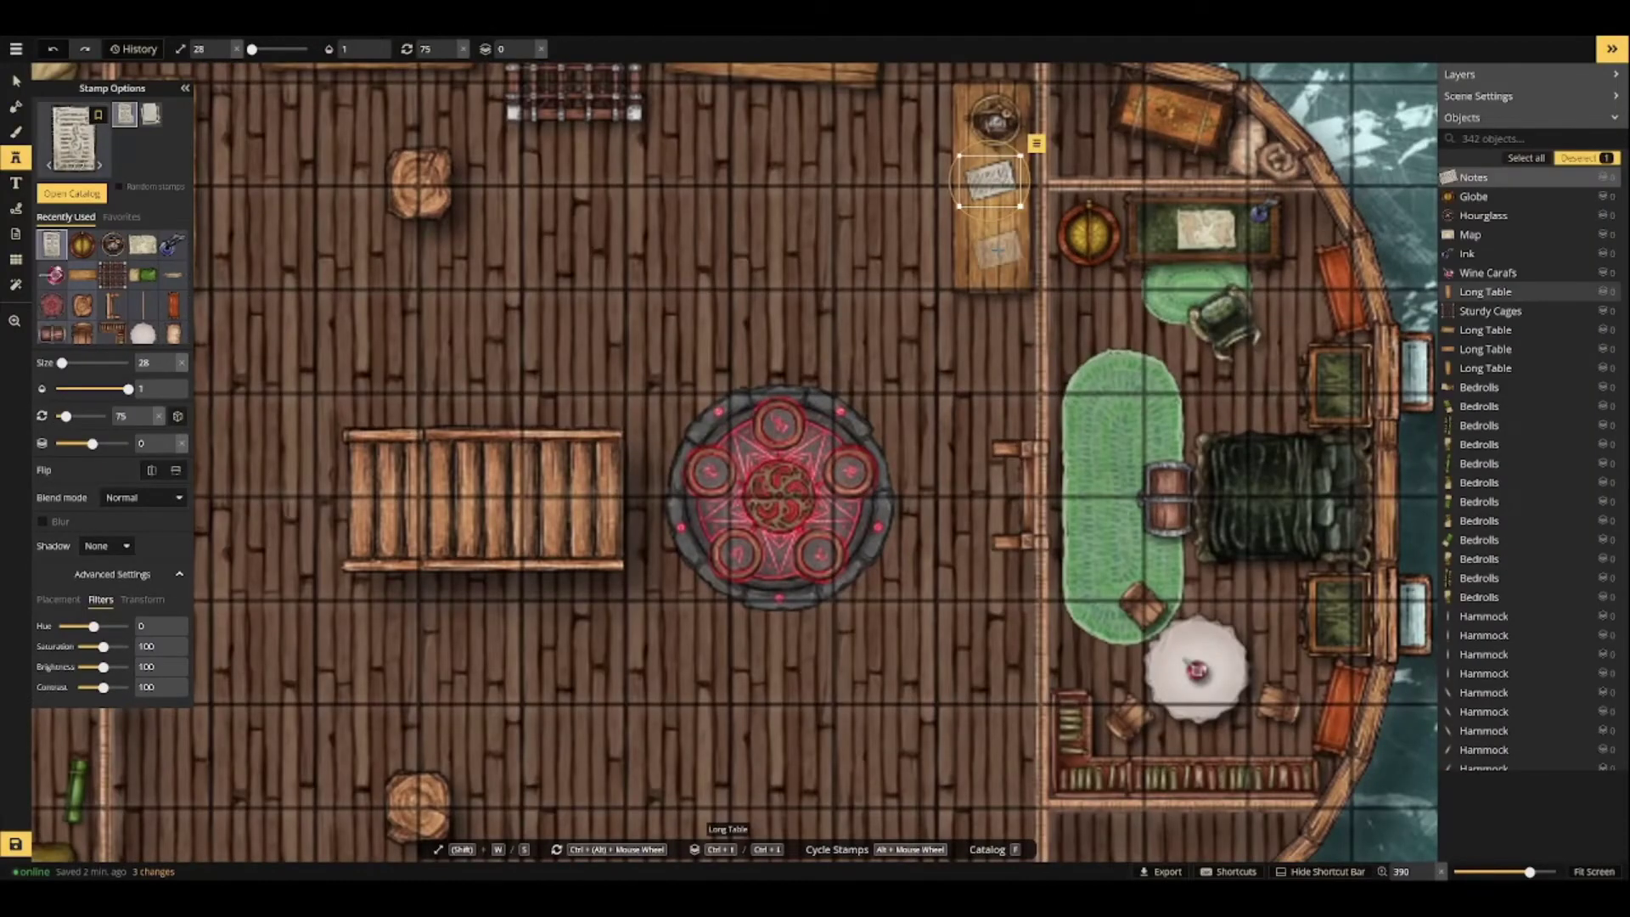
{"action": "scroll", "coordinate": [993, 249], "scroll_direction": "up", "scroll_amount": 2}
{"action": "left_click", "coordinate": [993, 249]}
Place an Open Spellbooks stamp between the notes at size 25, rotation 270, and an Ink stamp on the southern note at rotation 90.
{"action": "left_click", "coordinate": [90, 145]}
{"action": "left_click", "coordinate": [1145, 333]}
{"action": "scroll", "coordinate": [992, 216], "scroll_direction": "down", "scroll_amount": 8}
{"action": "left_click", "coordinate": [992, 213]}
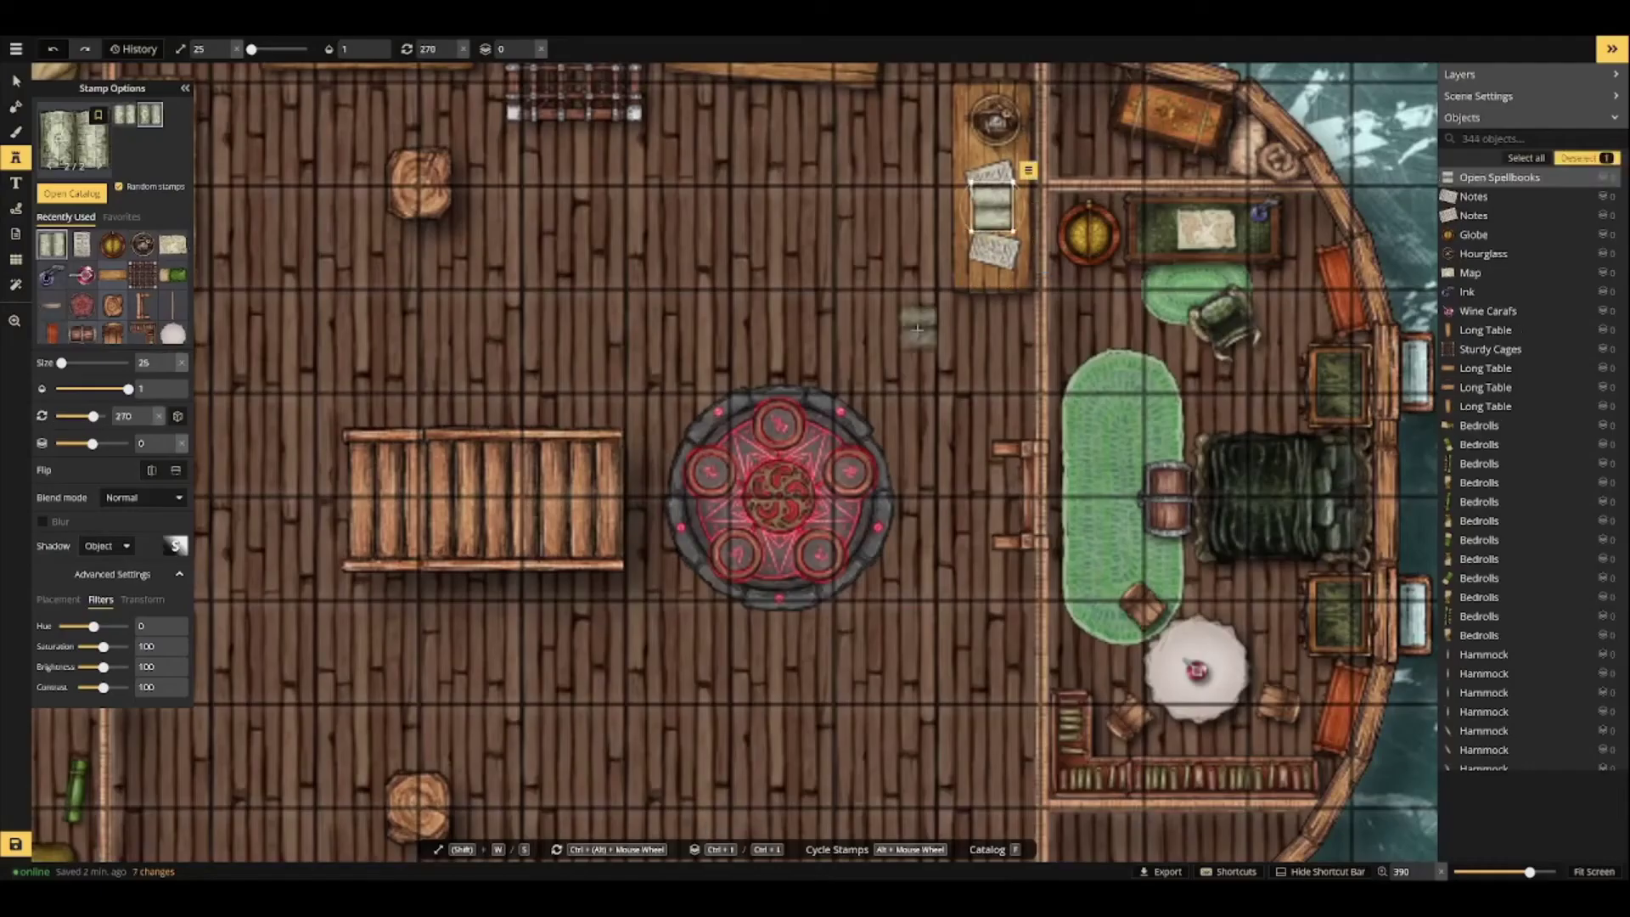
{"action": "left_click", "coordinate": [85, 145]}
{"action": "left_click", "coordinate": [510, 397]}
{"action": "left_click", "coordinate": [1011, 248]}
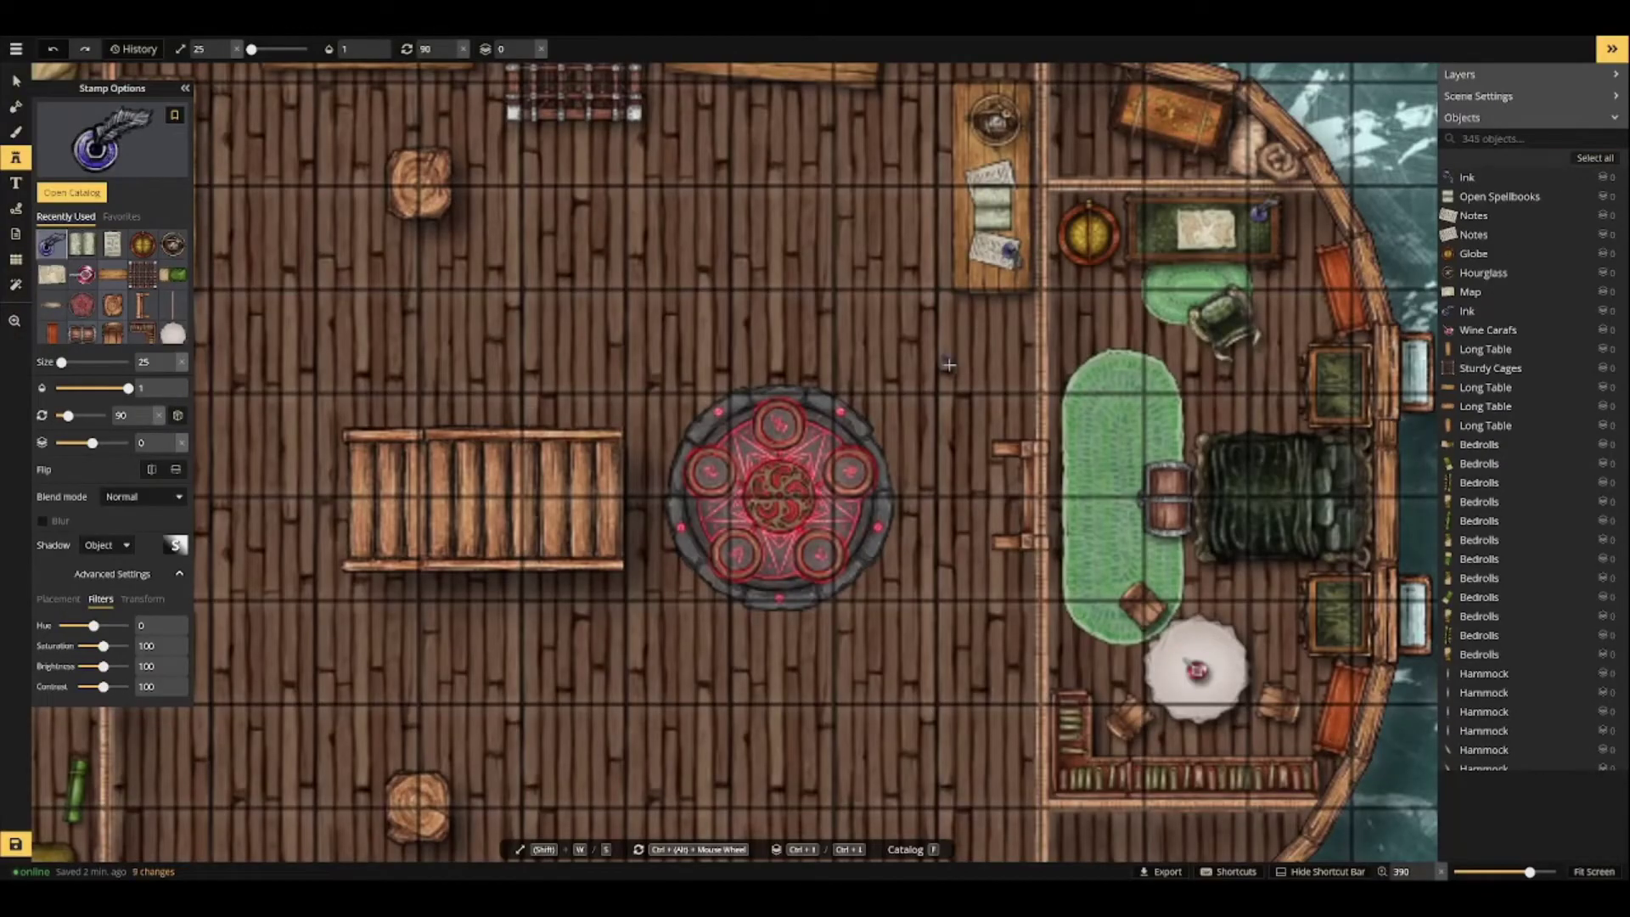
Place the brown closed variant of the Books stamp on the captain's desk at size 30 and rotation 330.
{"action": "left_click", "coordinate": [113, 168]}
{"action": "left_click", "coordinate": [1024, 333]}
{"action": "left_click", "coordinate": [125, 166]}
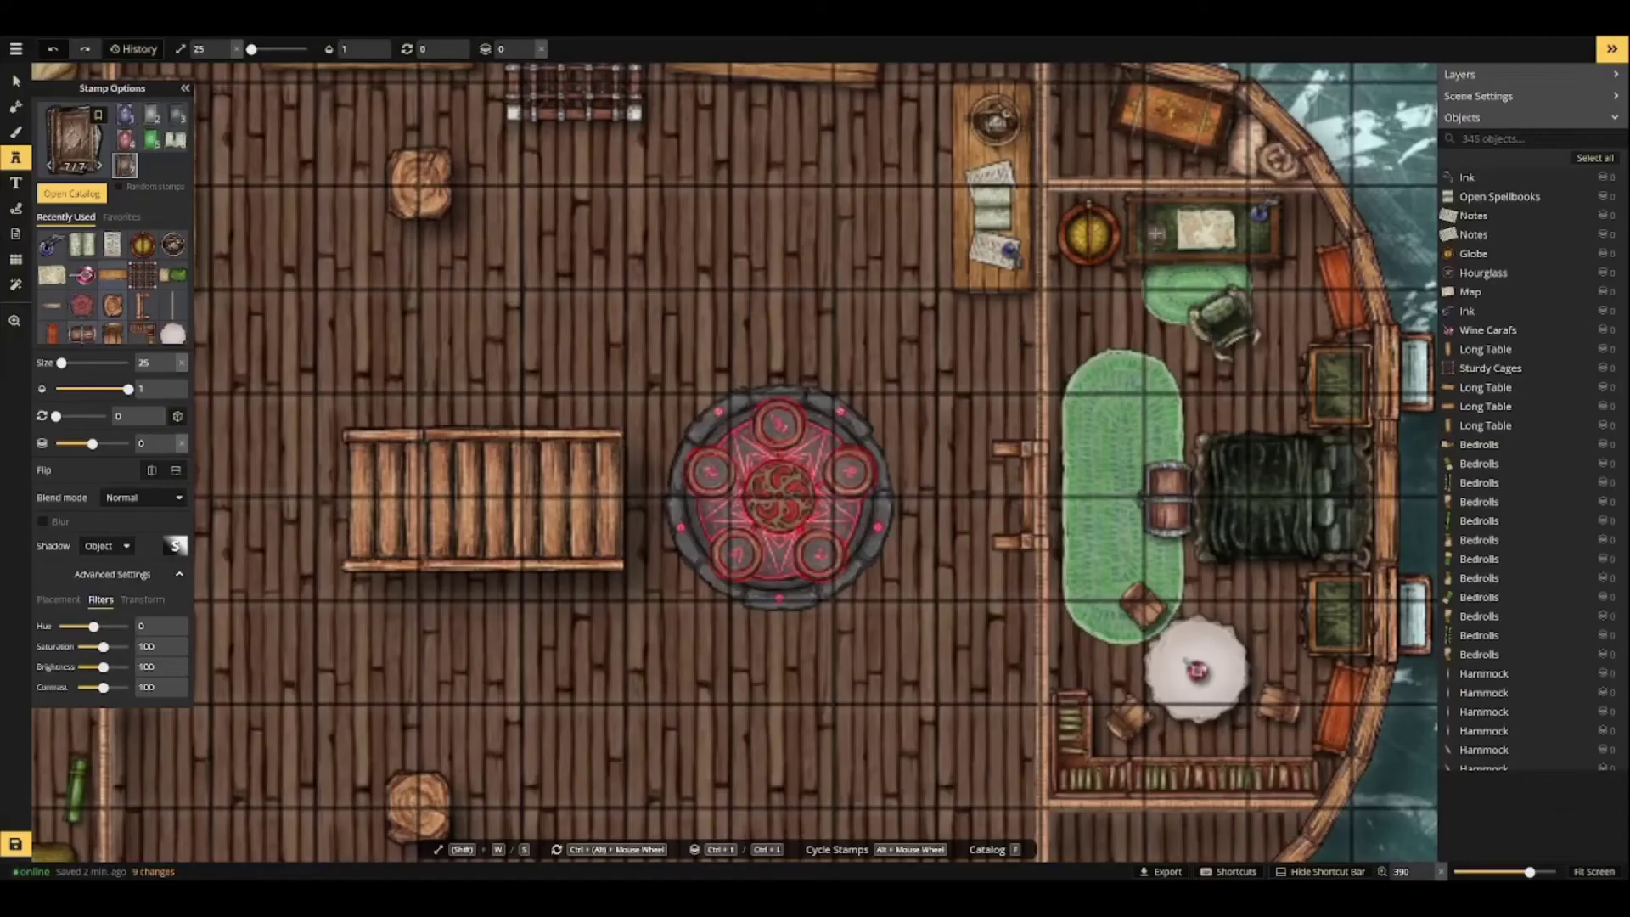
{"action": "scroll", "coordinate": [1157, 232], "scroll_direction": "down", "scroll_amount": 8}
{"action": "left_click", "coordinate": [1156, 231]}
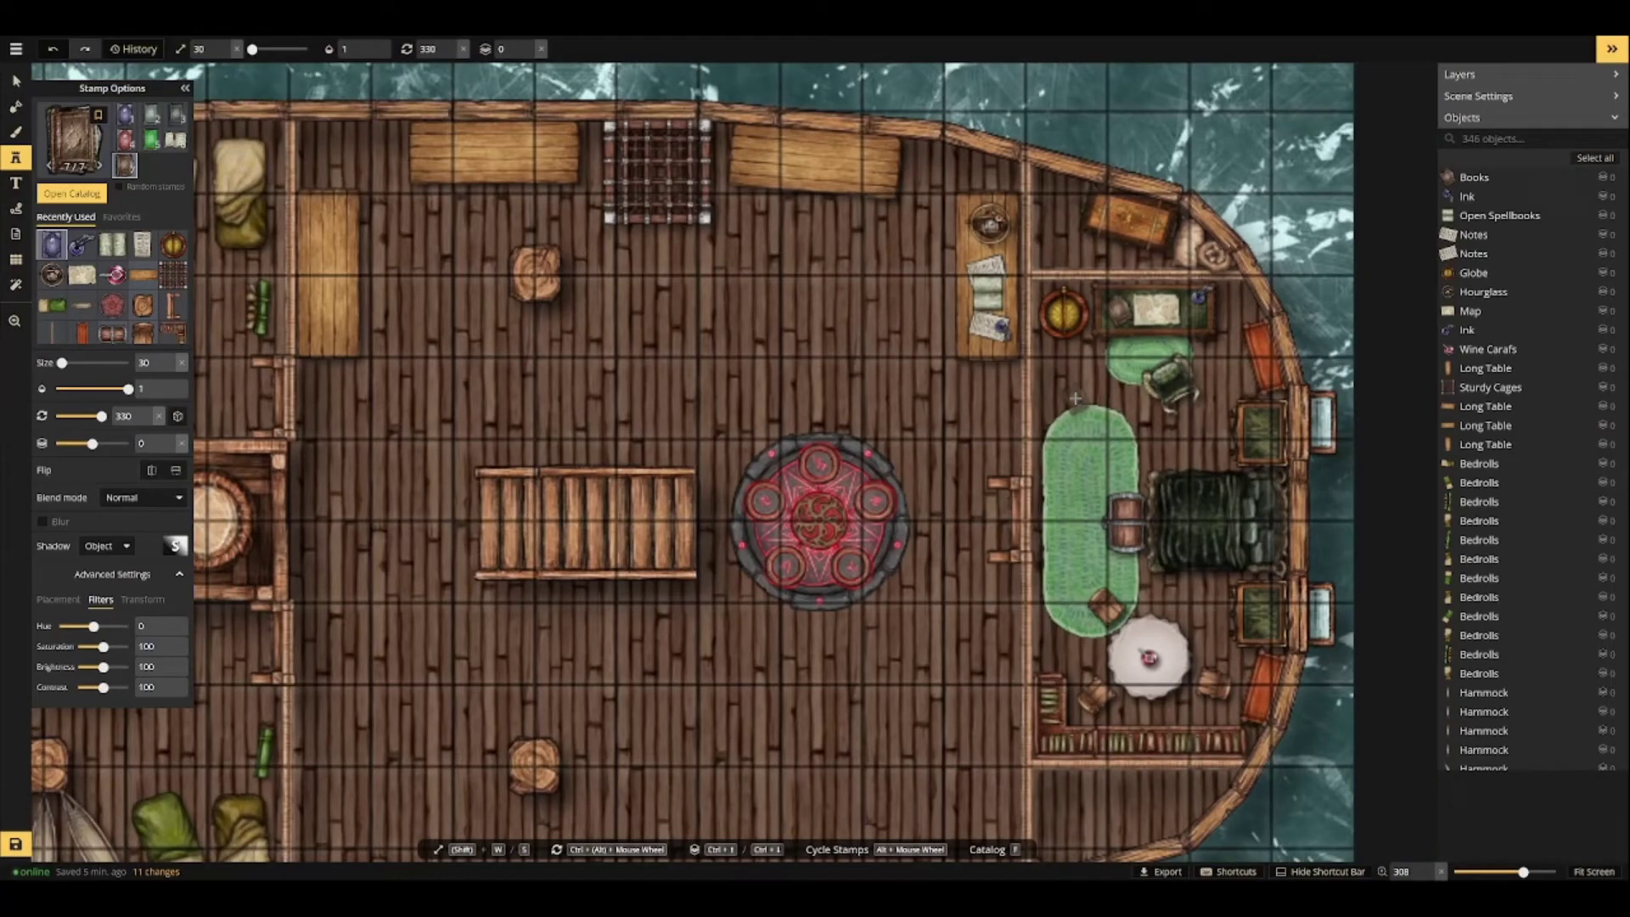
Search the stamp catalog for "crate" and "tray", and choose the Boxes stamp.
{"action": "scroll", "coordinate": [707, 401], "scroll_direction": "down", "scroll_amount": 2}
{"action": "scroll", "coordinate": [706, 401], "scroll_direction": "up", "scroll_amount": 3}
{"action": "left_click", "coordinate": [75, 140]}
{"action": "type", "text": "crate"}
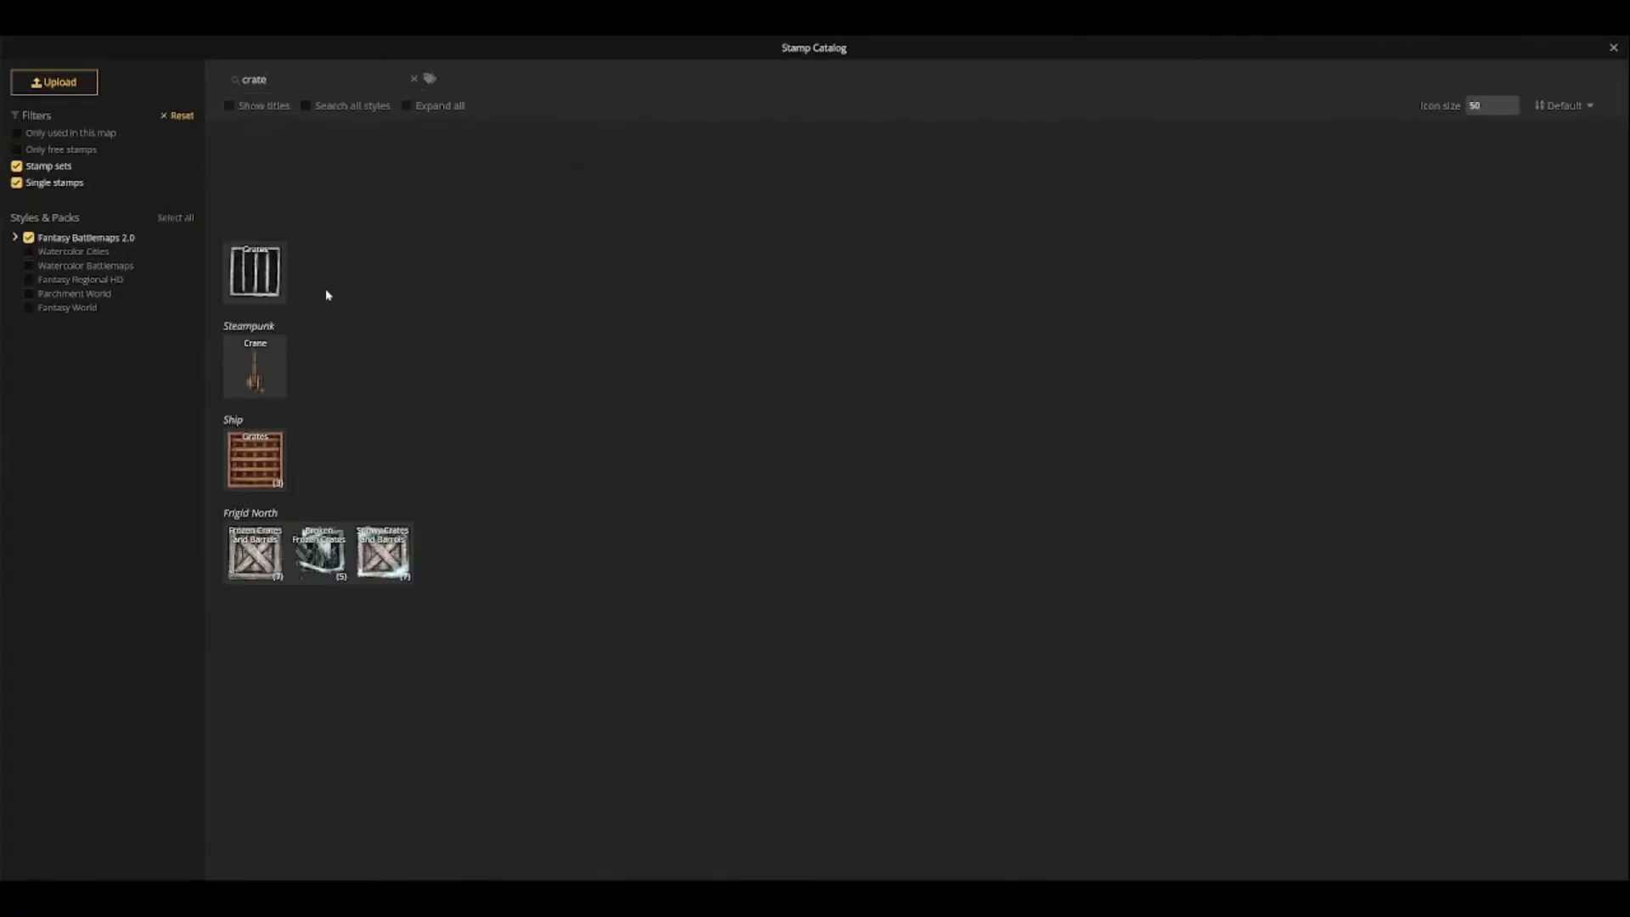
{"action": "left_click", "coordinate": [291, 79]}
{"action": "type", "text": "s"}
{"action": "key", "text": "BackSpace"}
{"action": "key", "text": "BackSpace"}
{"action": "key", "text": "BackSpace"}
{"action": "key", "text": "BackSpace"}
{"action": "key", "text": "BackSpace"}
{"action": "key", "text": "BackSpace"}
{"action": "type", "text": "tray"}
{"action": "left_click", "coordinate": [259, 189]}
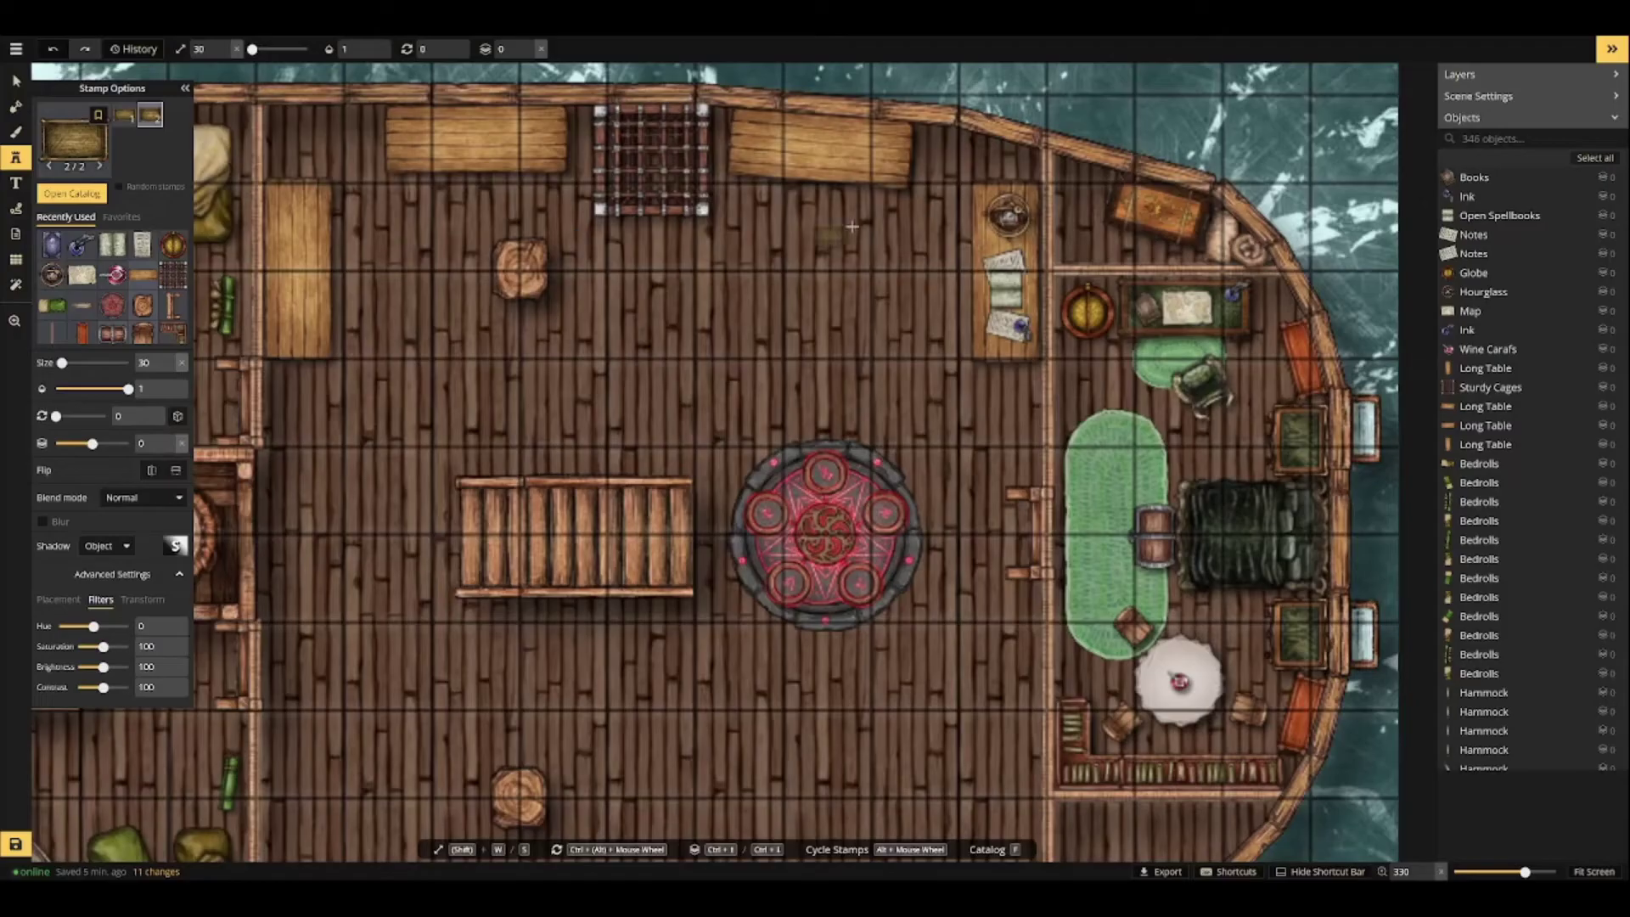
Place two Boxes at the north and south ends of the east wall table, the southern one at size 52 and rotation 90.
{"action": "left_click", "coordinate": [1005, 164]}
{"action": "scroll", "coordinate": [960, 397], "scroll_direction": "down", "scroll_amount": 5}
{"action": "left_click", "coordinate": [1020, 391]}
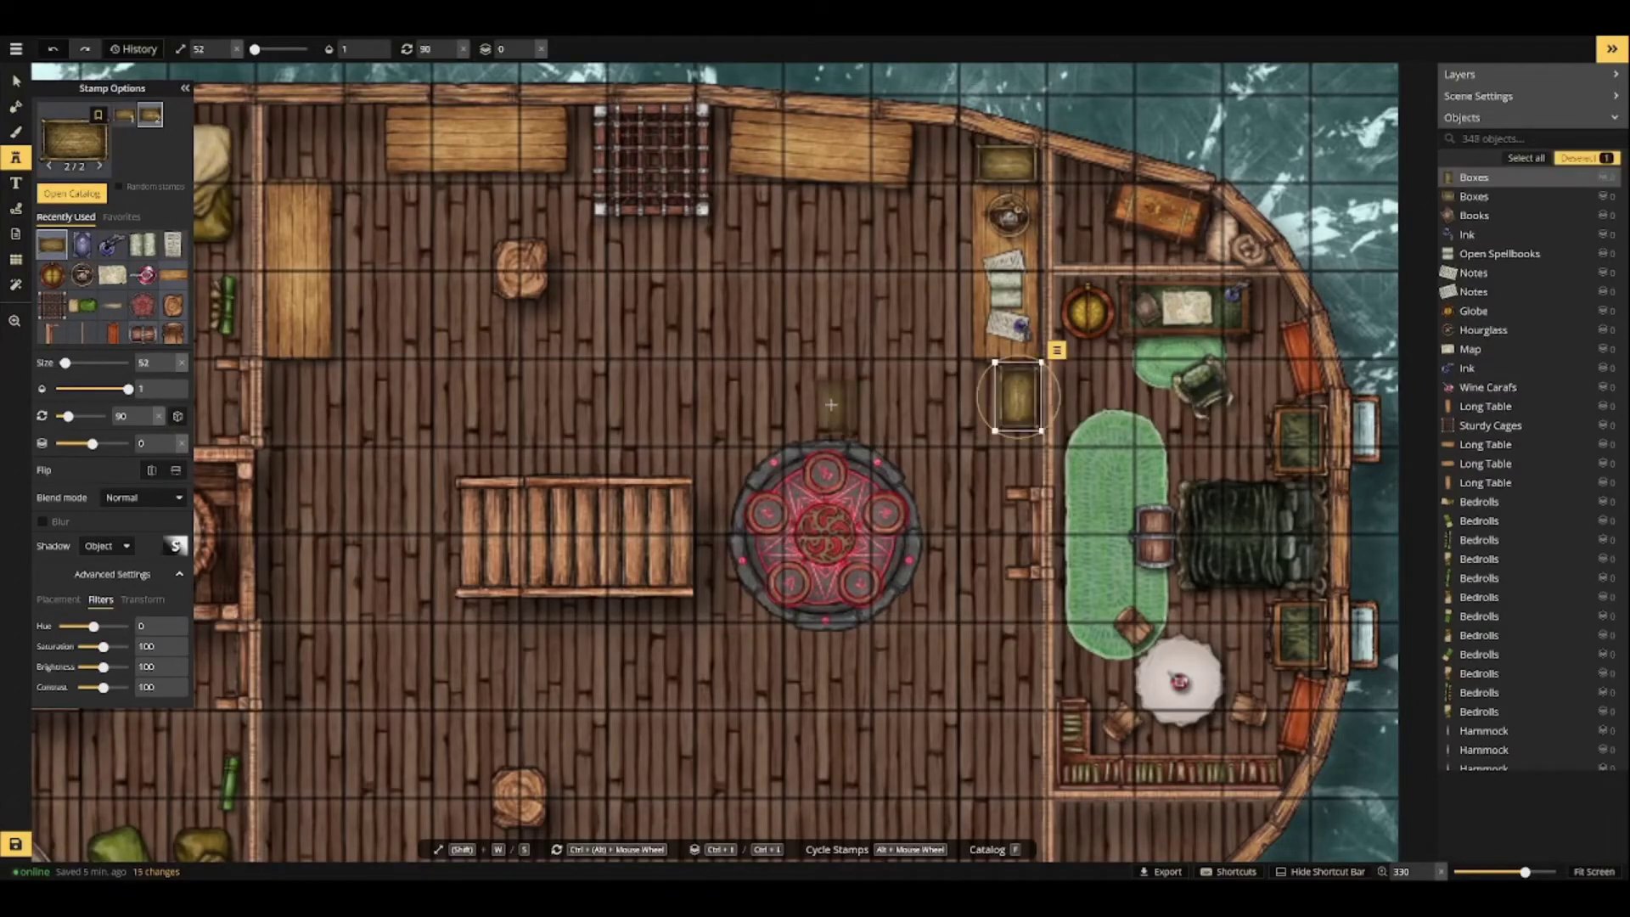
Search the stamp catalog for "crate" and choose the wooden Crates stamp set.
{"action": "left_click", "coordinate": [78, 143]}
{"action": "left_click", "coordinate": [308, 82]}
{"action": "key", "text": "BackSpace"}
{"action": "key", "text": "BackSpace"}
{"action": "key", "text": "BackSpace"}
{"action": "type", "text": "crate"}
{"action": "left_click", "coordinate": [376, 178]}
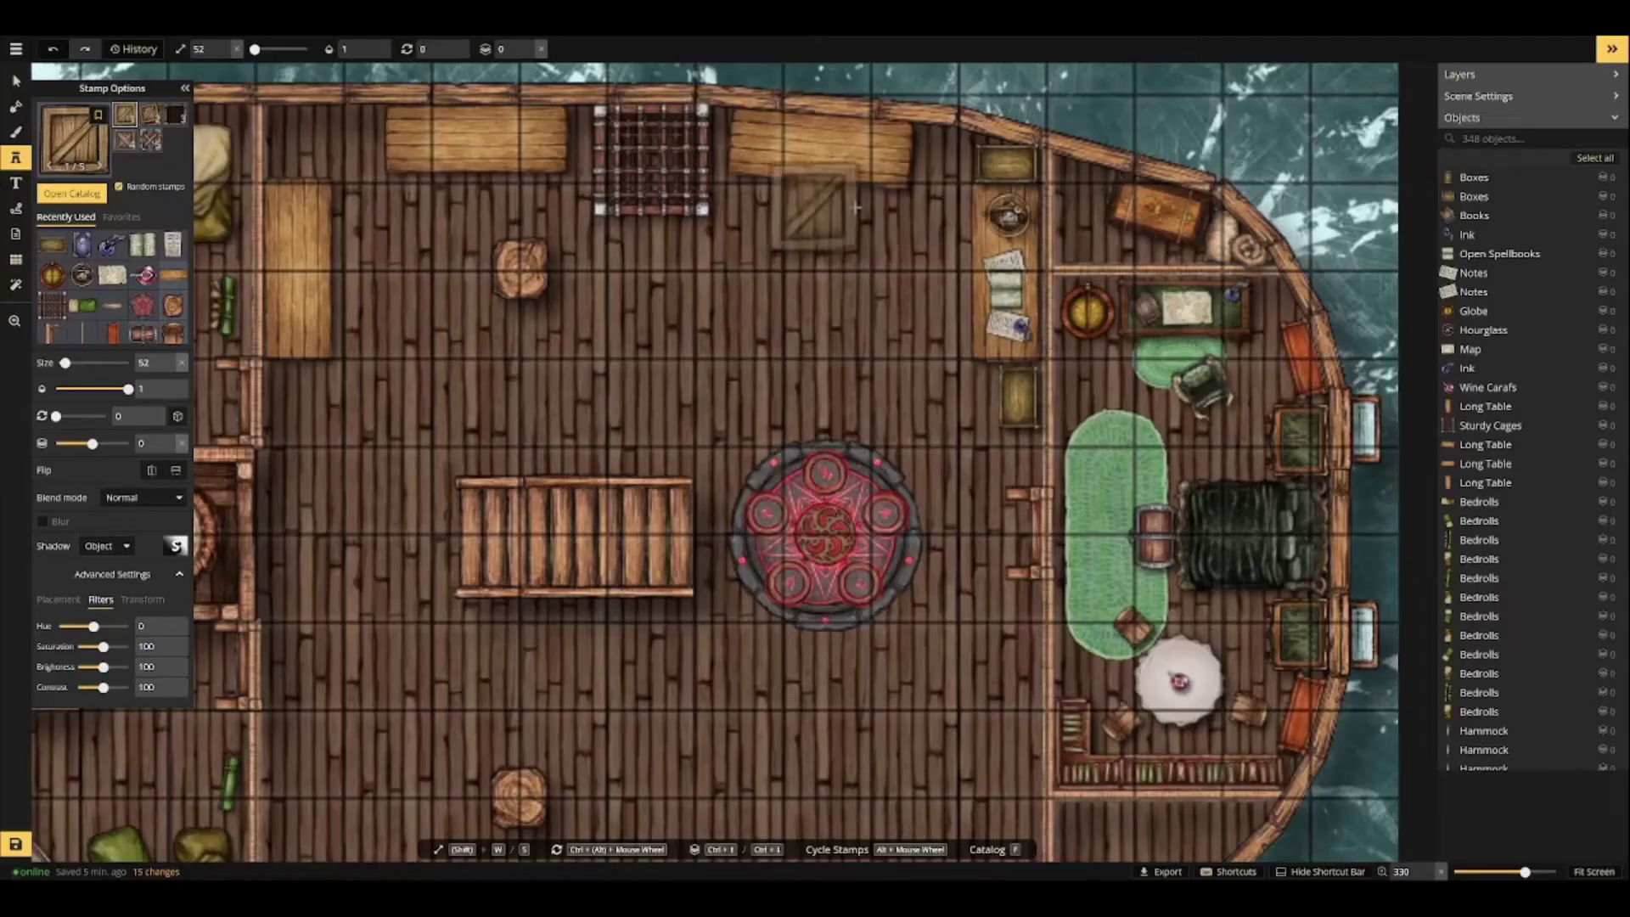
Place two Crates at size 27, one west of the northeast box and one south of the box below the east wall table.
{"action": "key", "text": "s"}
{"action": "key", "text": "s"}
{"action": "key", "text": "s"}
{"action": "key", "text": "s"}
{"action": "left_click", "coordinate": [943, 162]}
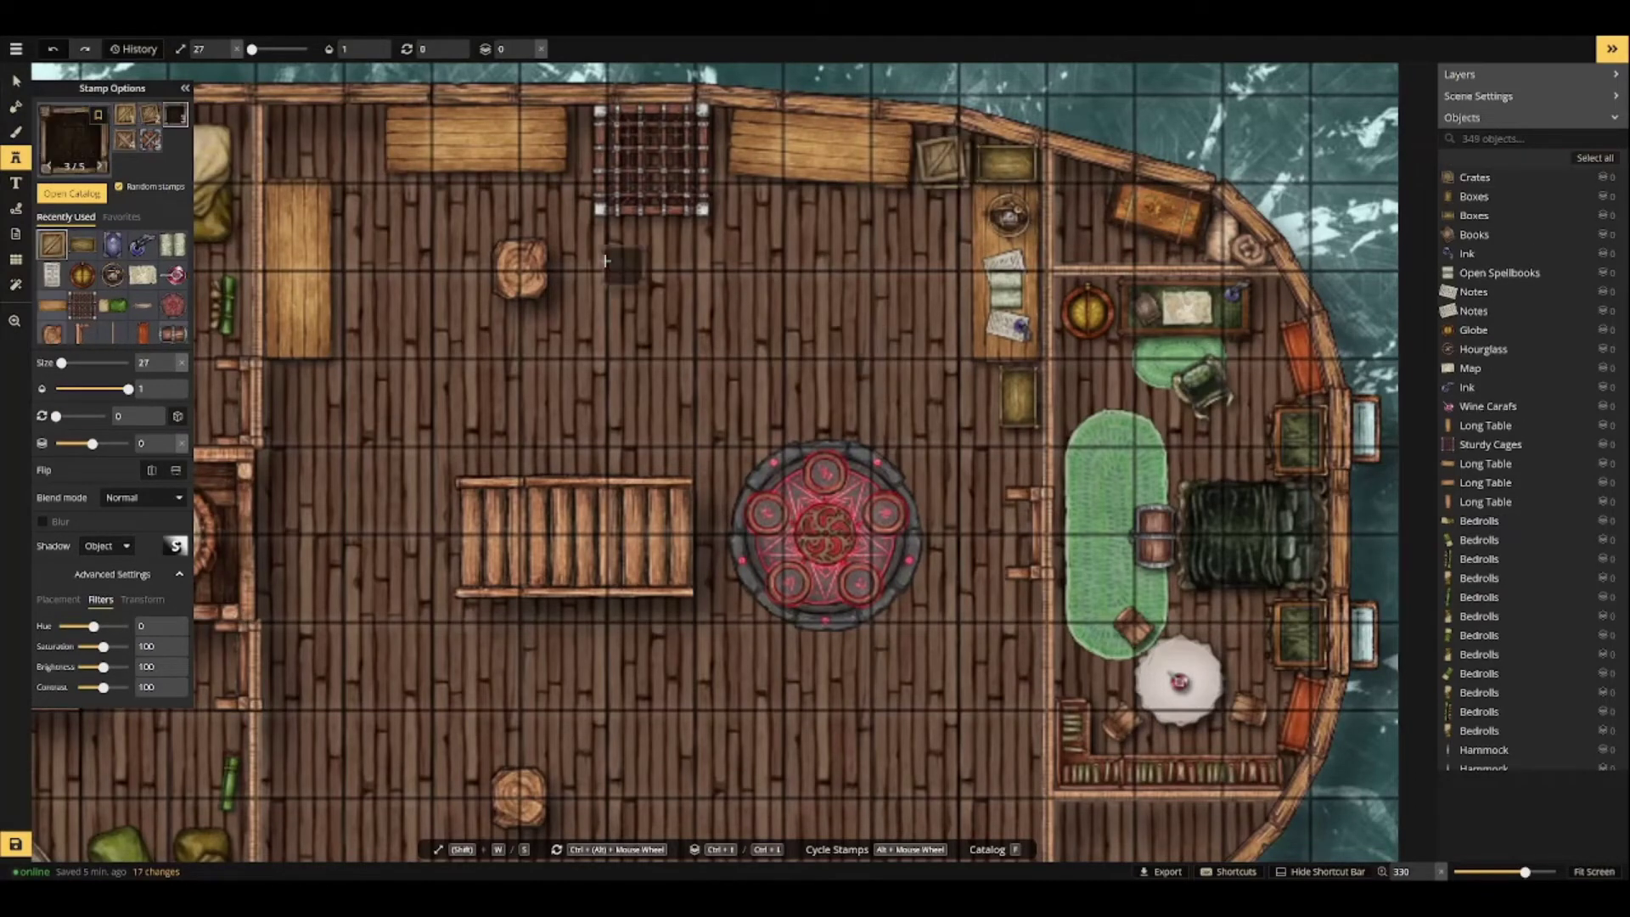
{"action": "left_click", "coordinate": [1015, 455]}
Stack eight assorted Crates at size 27 in the aft room's southwest corner and along the south hull.
{"action": "left_click_drag", "start_coordinate": [407, 588], "coordinate": [466, 345]}
{"action": "left_click", "coordinate": [342, 693]}
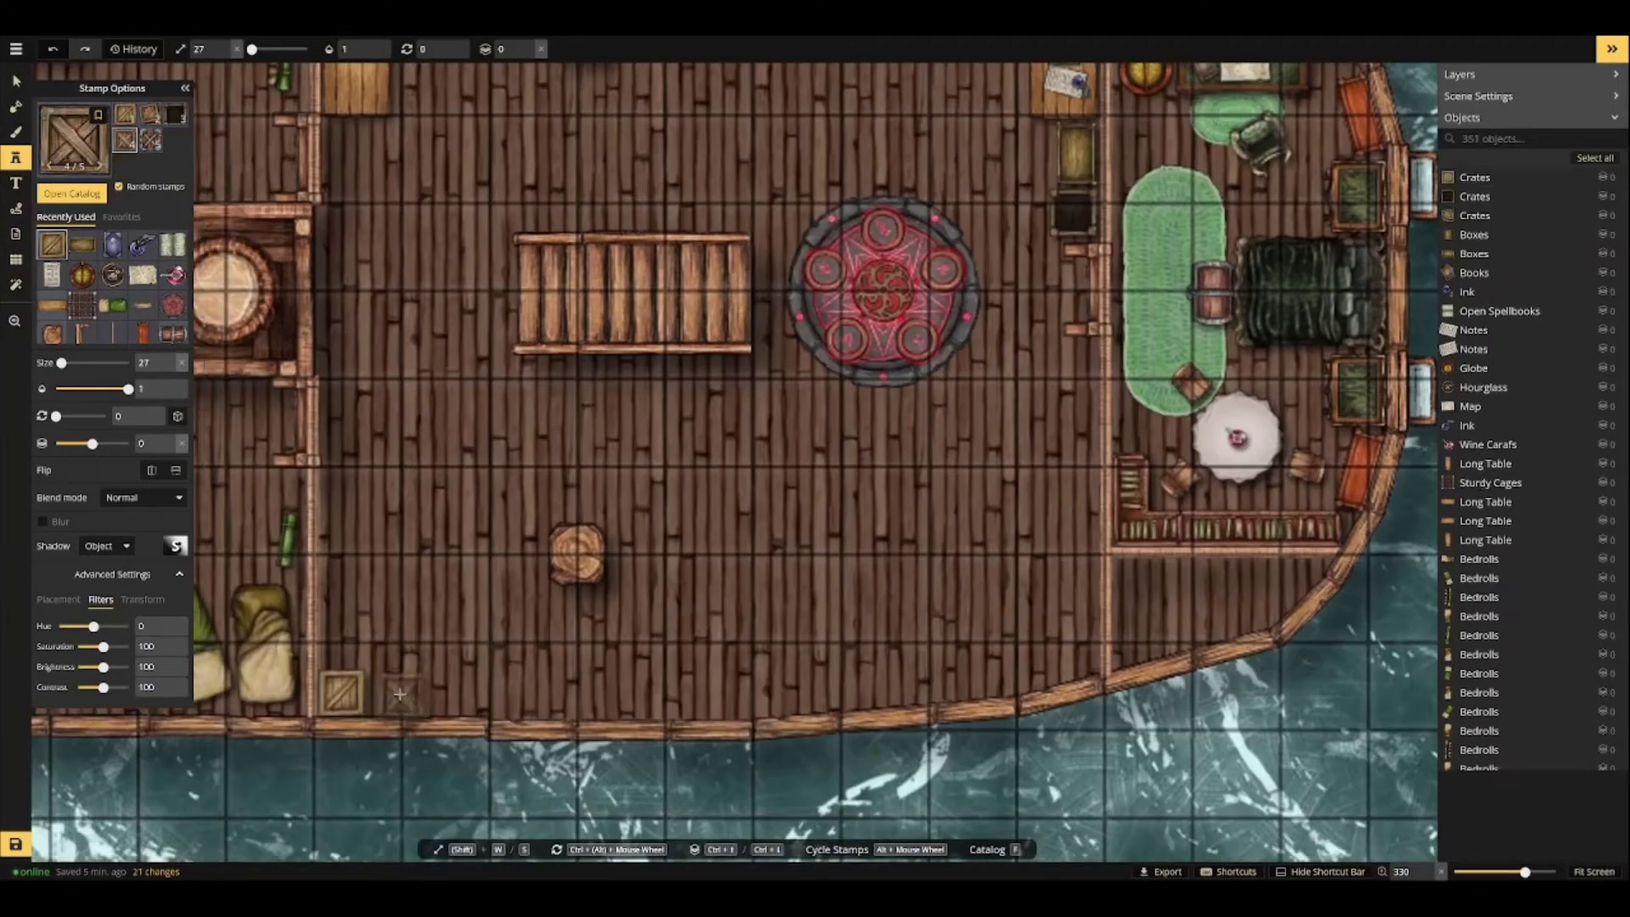
{"action": "left_click", "coordinate": [392, 694]}
{"action": "left_click", "coordinate": [442, 694]}
{"action": "left_click", "coordinate": [346, 644]}
{"action": "left_click", "coordinate": [395, 638]}
{"action": "left_click", "coordinate": [353, 589]}
{"action": "left_click", "coordinate": [490, 686]}
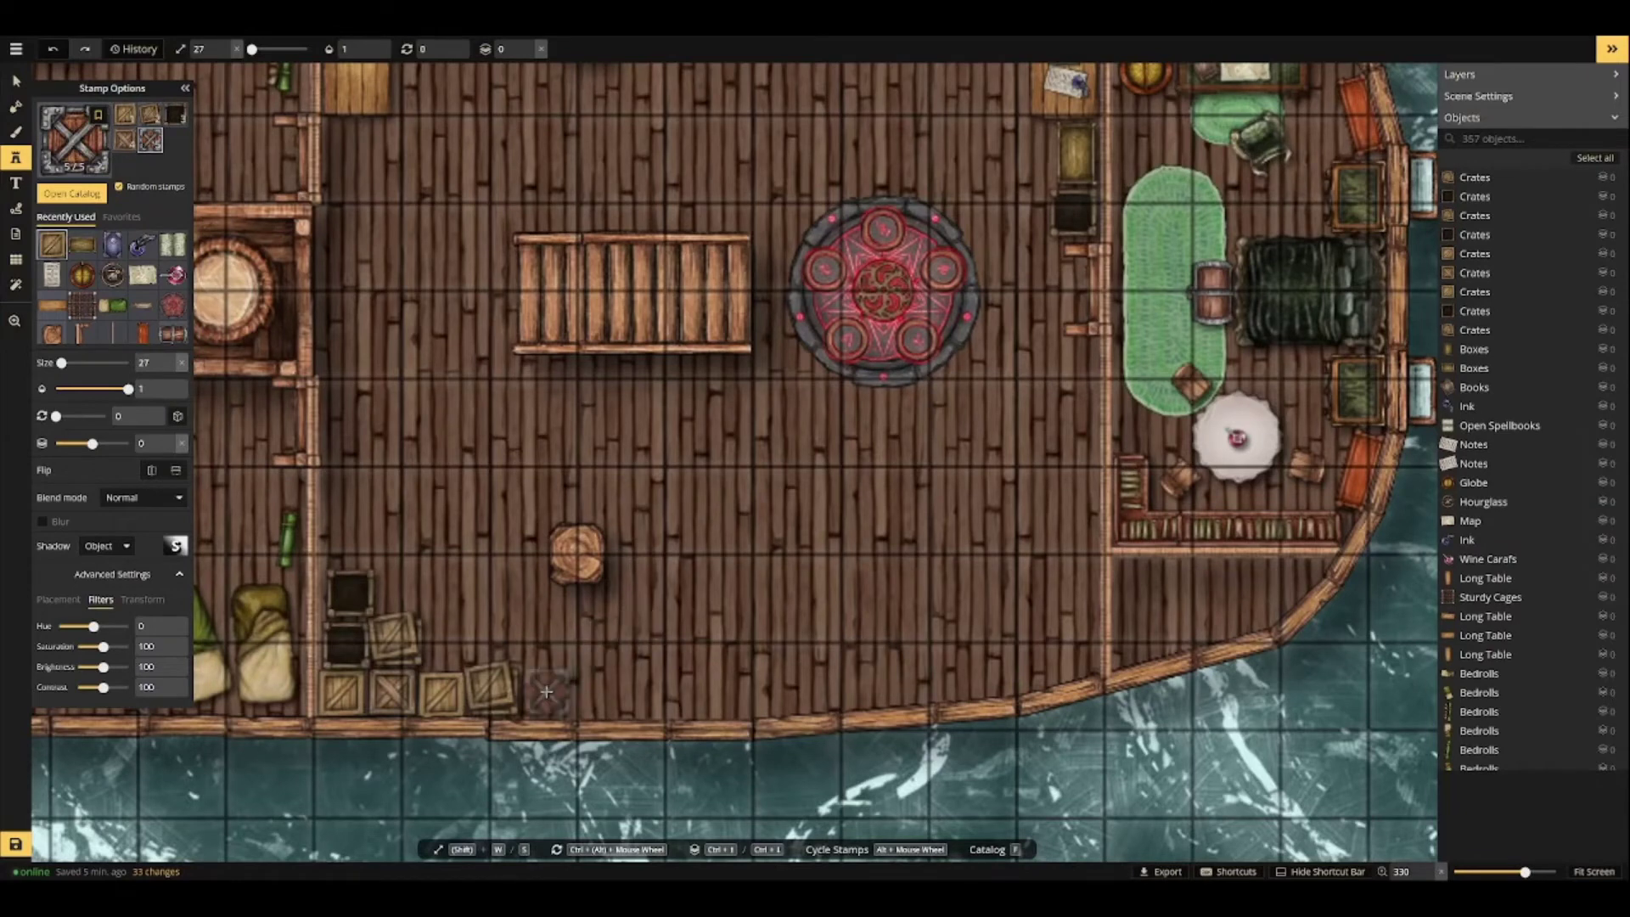
{"action": "left_click", "coordinate": [545, 692]}
Place three more Crates at size 27: in the aft room's northwest corner, against its west wall, and beside the western north-hull table.
{"action": "scroll", "coordinate": [782, 631], "scroll_direction": "down", "scroll_amount": 5}
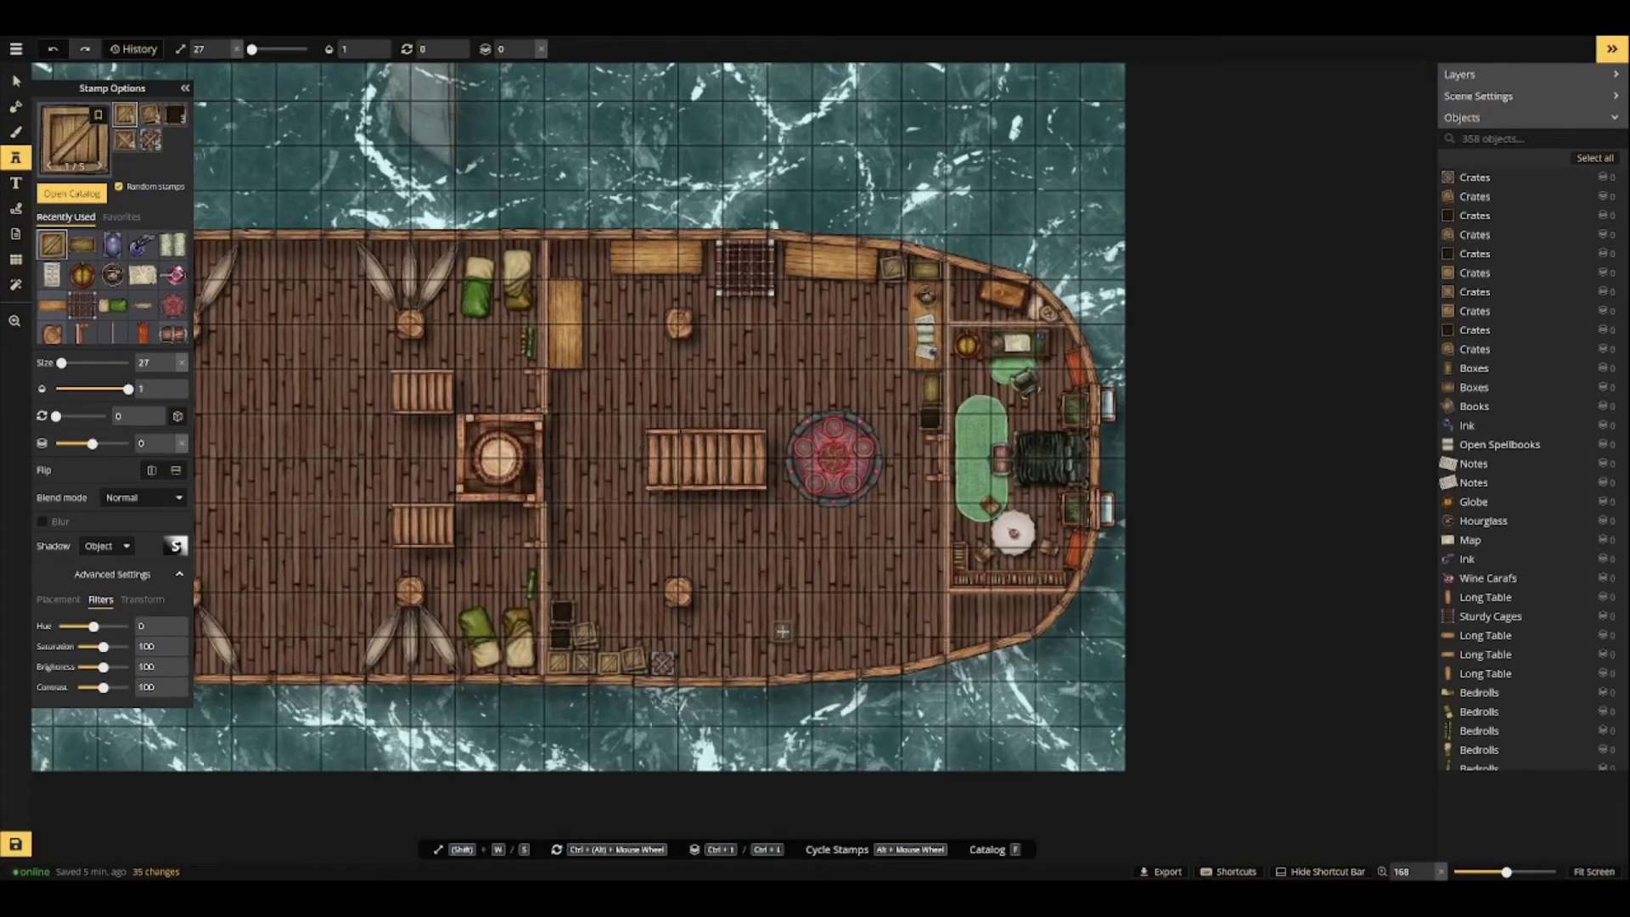
{"action": "scroll", "coordinate": [641, 293], "scroll_direction": "up", "scroll_amount": 5}
{"action": "left_click", "coordinate": [562, 251]}
{"action": "left_click", "coordinate": [556, 460]}
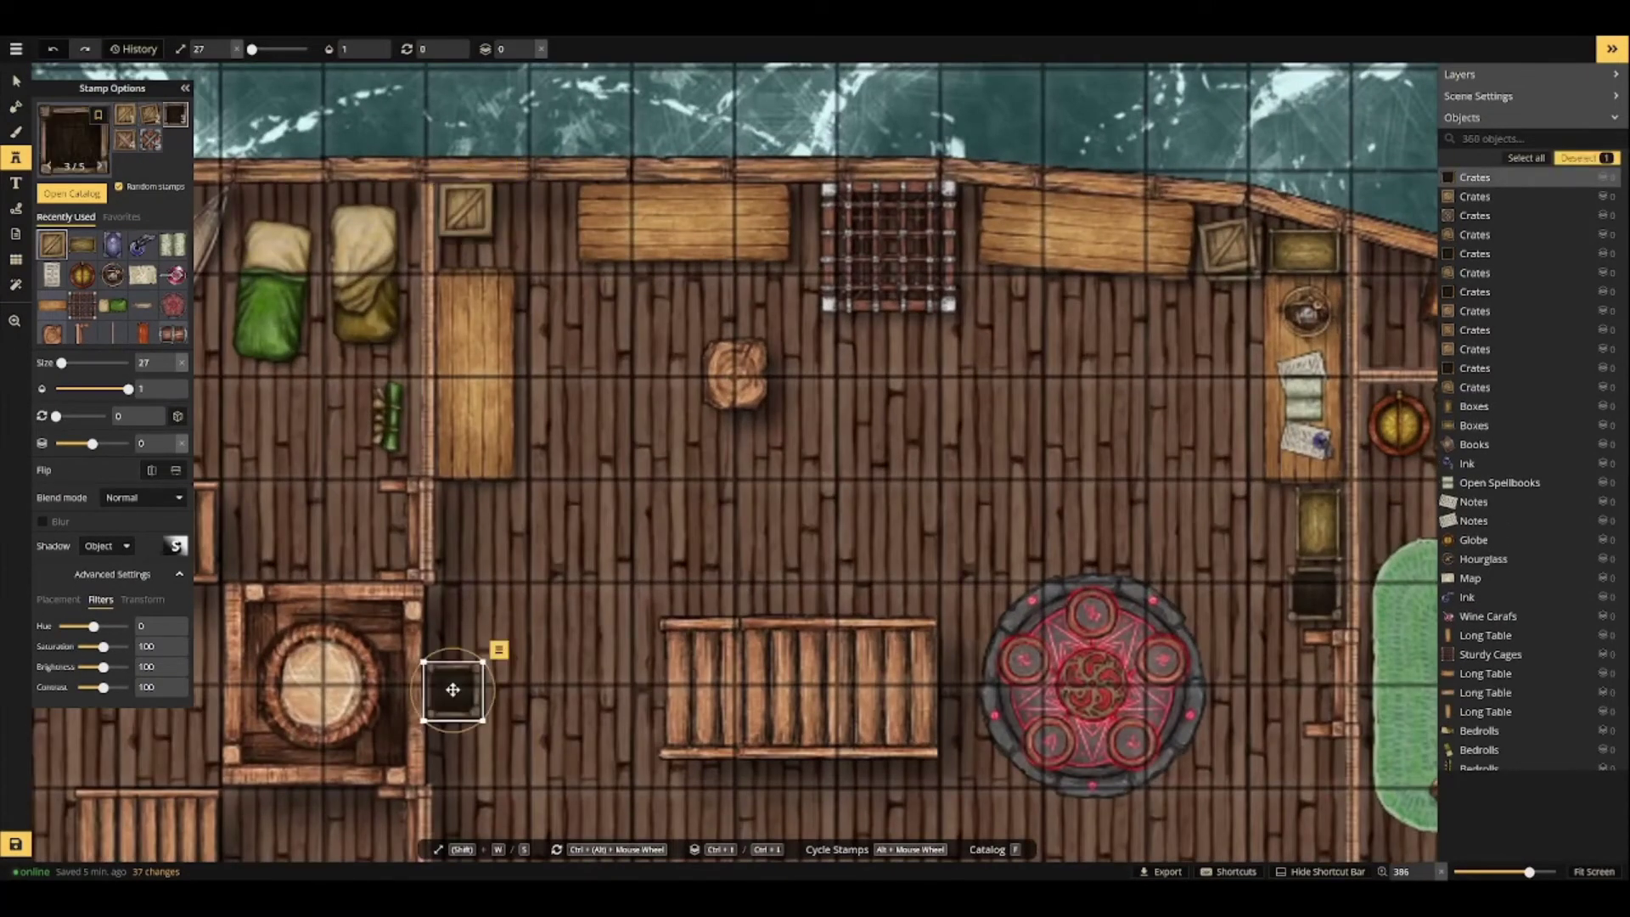
{"action": "left_click", "coordinate": [547, 210]}
Search the catalog for "bucket" and place two Bucket variants, one near the east wall table and one by the northwest corner crate.
{"action": "left_click", "coordinate": [71, 194]}
{"action": "double_click", "coordinate": [284, 80]}
{"action": "type", "text": "bucket"}
{"action": "left_click", "coordinate": [251, 173]}
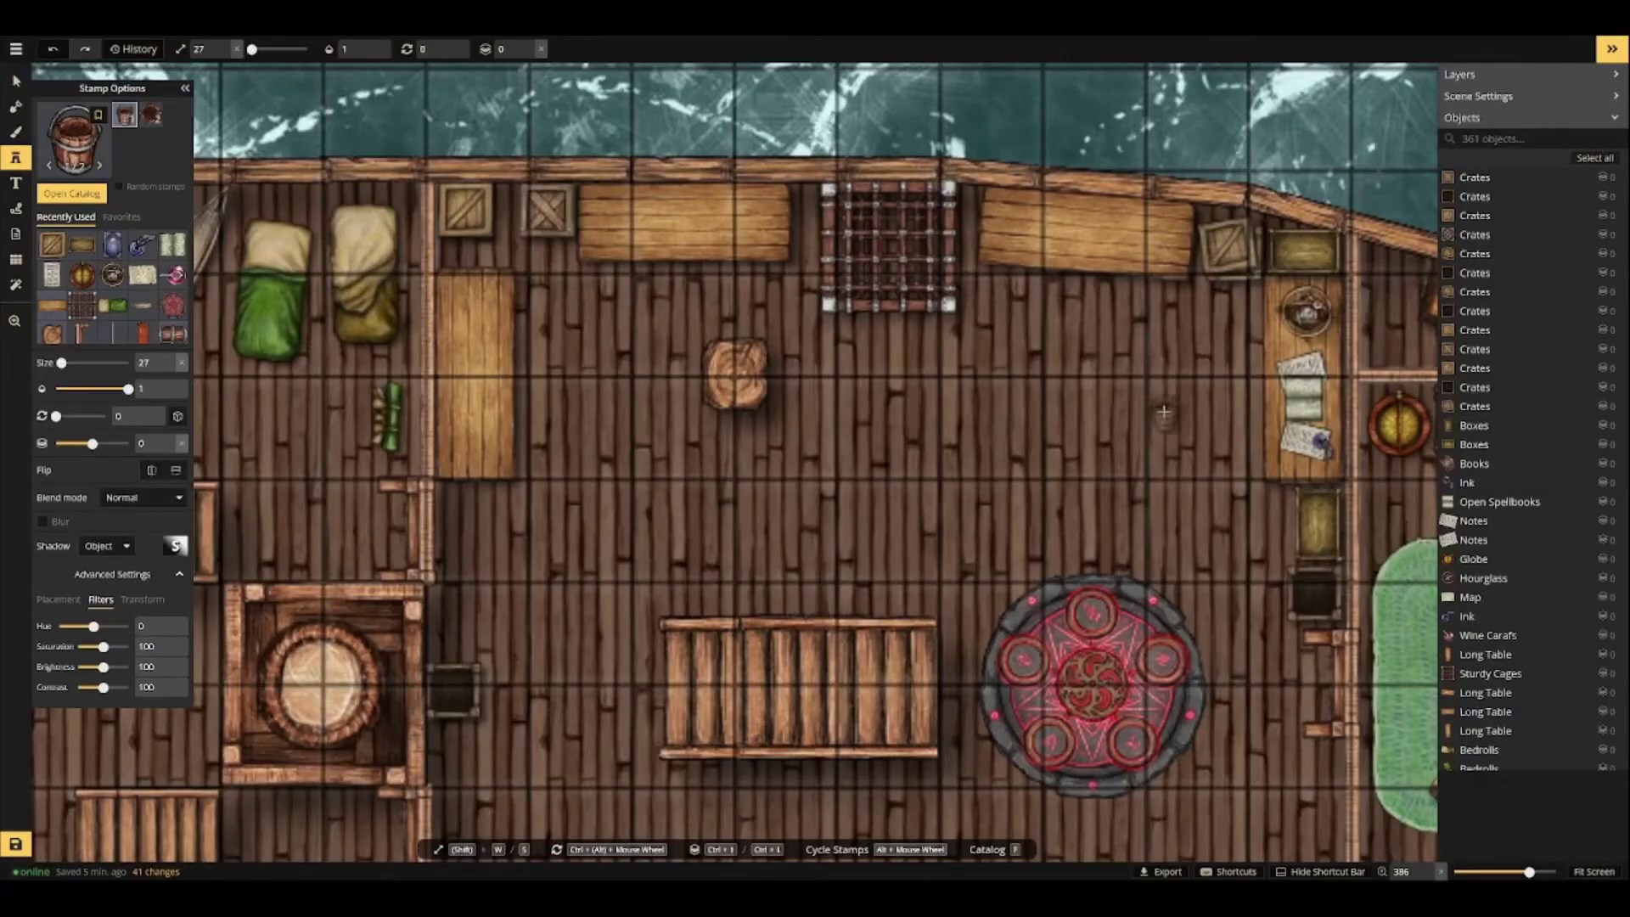
{"action": "scroll", "coordinate": [1189, 342], "scroll_direction": "down", "scroll_amount": 3}
{"action": "left_click", "coordinate": [1213, 331]}
{"action": "left_click", "coordinate": [151, 114]}
{"action": "left_click", "coordinate": [463, 261]}
Search the catalog for "rope" and place a Ship Ropes stamp at size 27 beside the southwest crate stack.
{"action": "scroll", "coordinate": [564, 598], "scroll_direction": "down", "scroll_amount": 5}
{"action": "scroll", "coordinate": [573, 747], "scroll_direction": "up", "scroll_amount": 6}
{"action": "key", "text": "f"}
{"action": "double_click", "coordinate": [302, 80]}
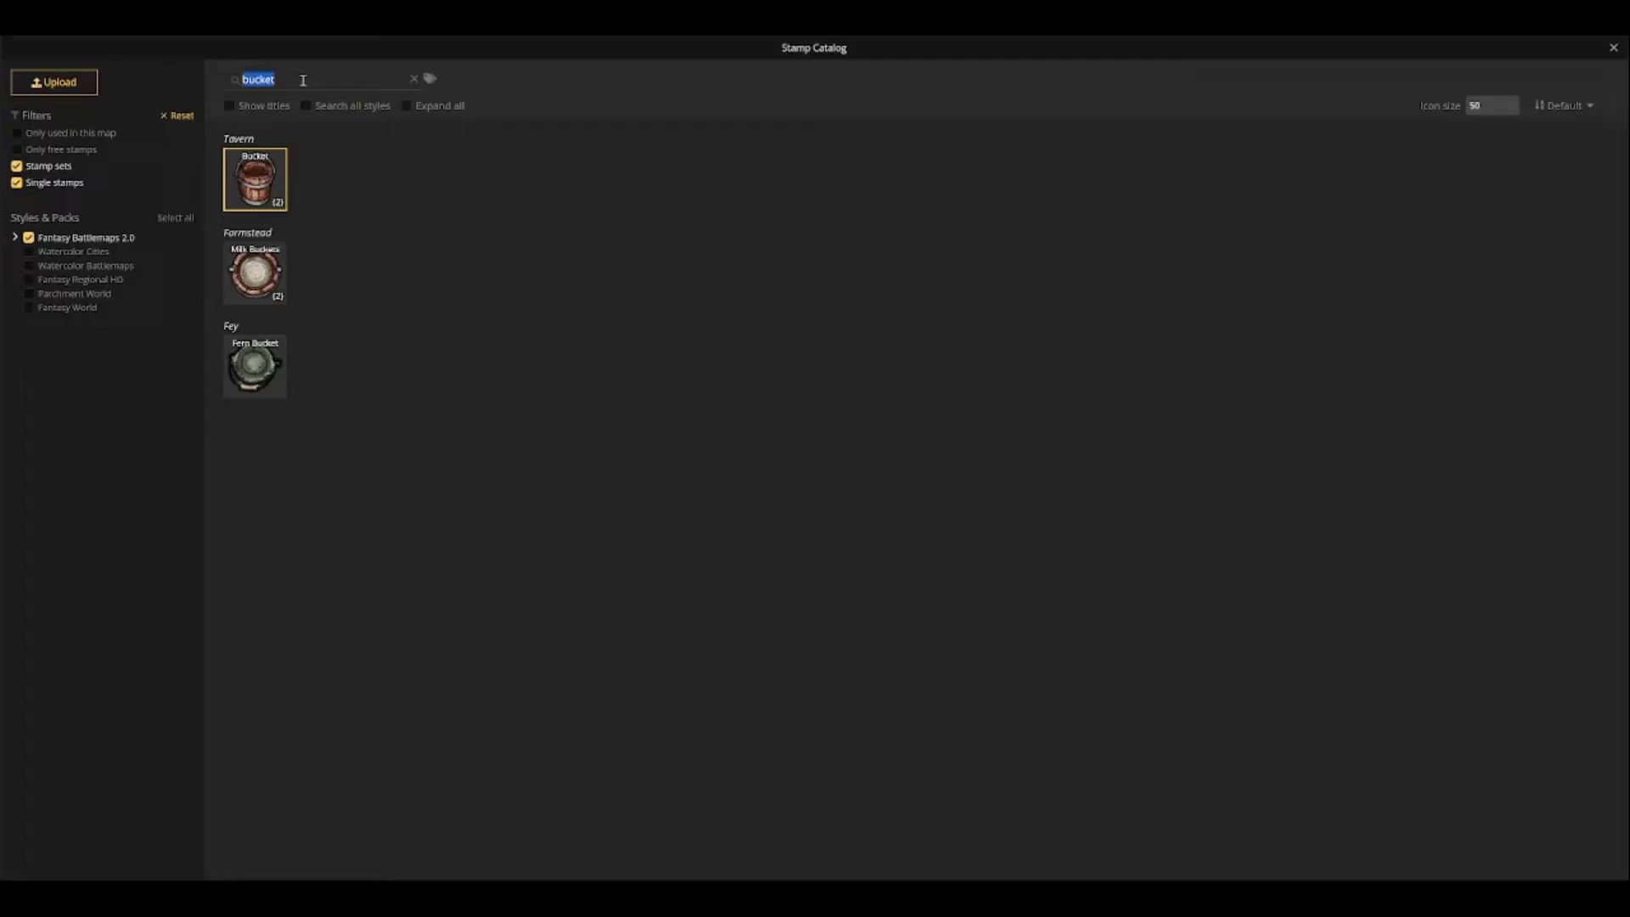
{"action": "type", "text": "rope"}
{"action": "left_click", "coordinate": [254, 175]}
{"action": "left_click", "coordinate": [569, 604]}
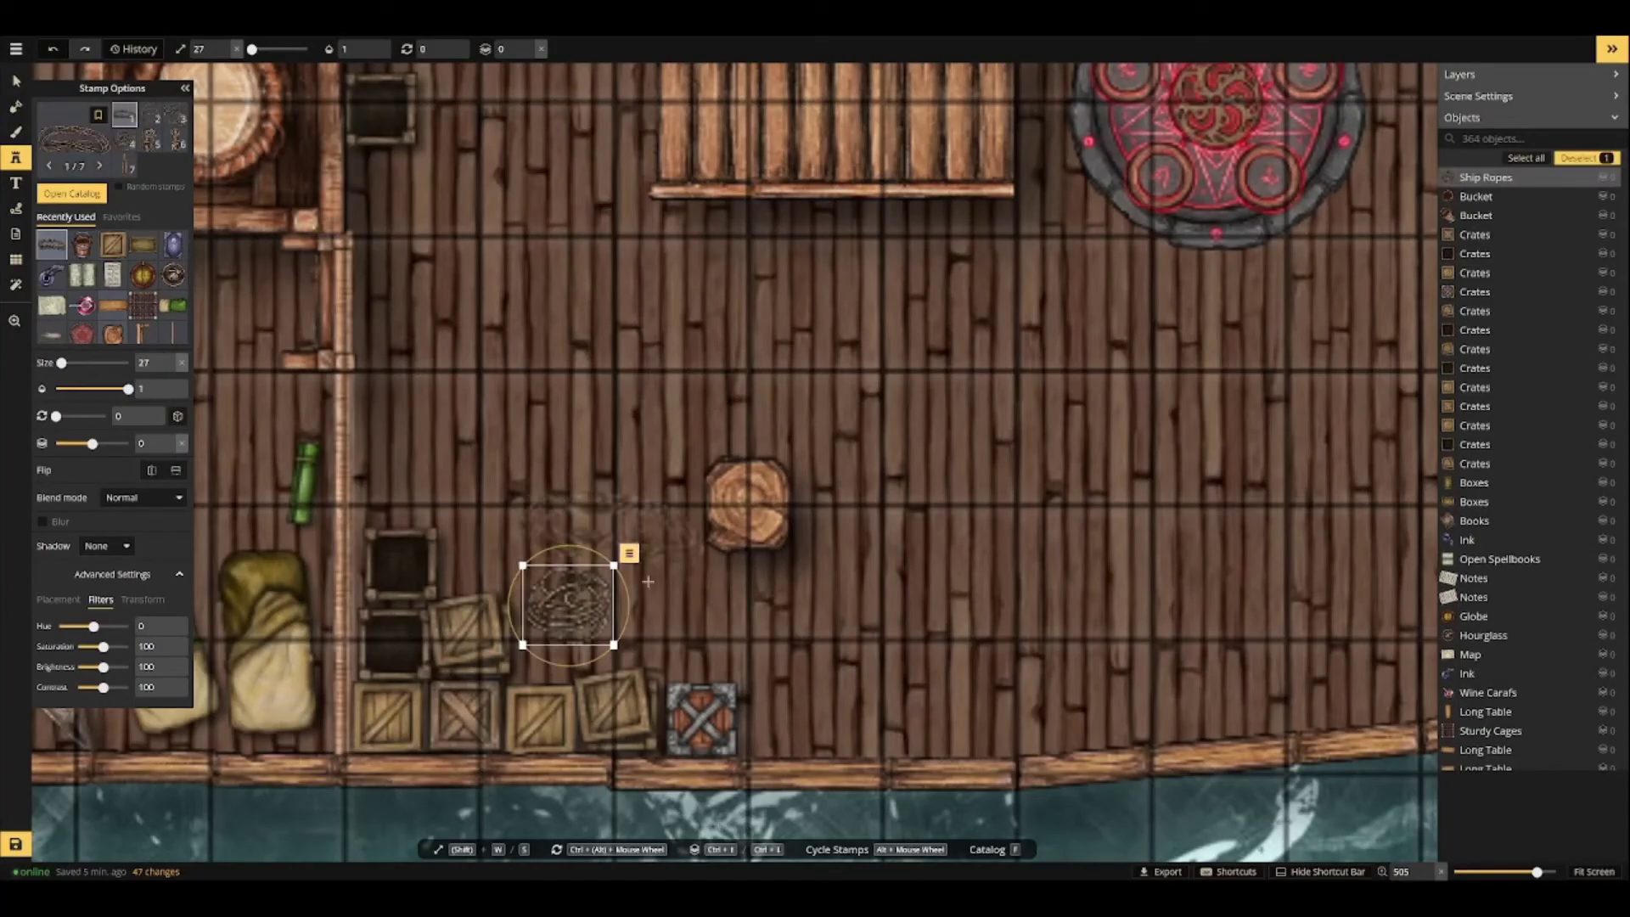
Place a second Ship Ropes at size 27 near the southwest crates, and scatter six randomly rotated Buckets at size 20 around them.
{"action": "left_click", "coordinate": [745, 650]}
{"action": "left_click", "coordinate": [90, 246]}
{"action": "left_click", "coordinate": [544, 659]}
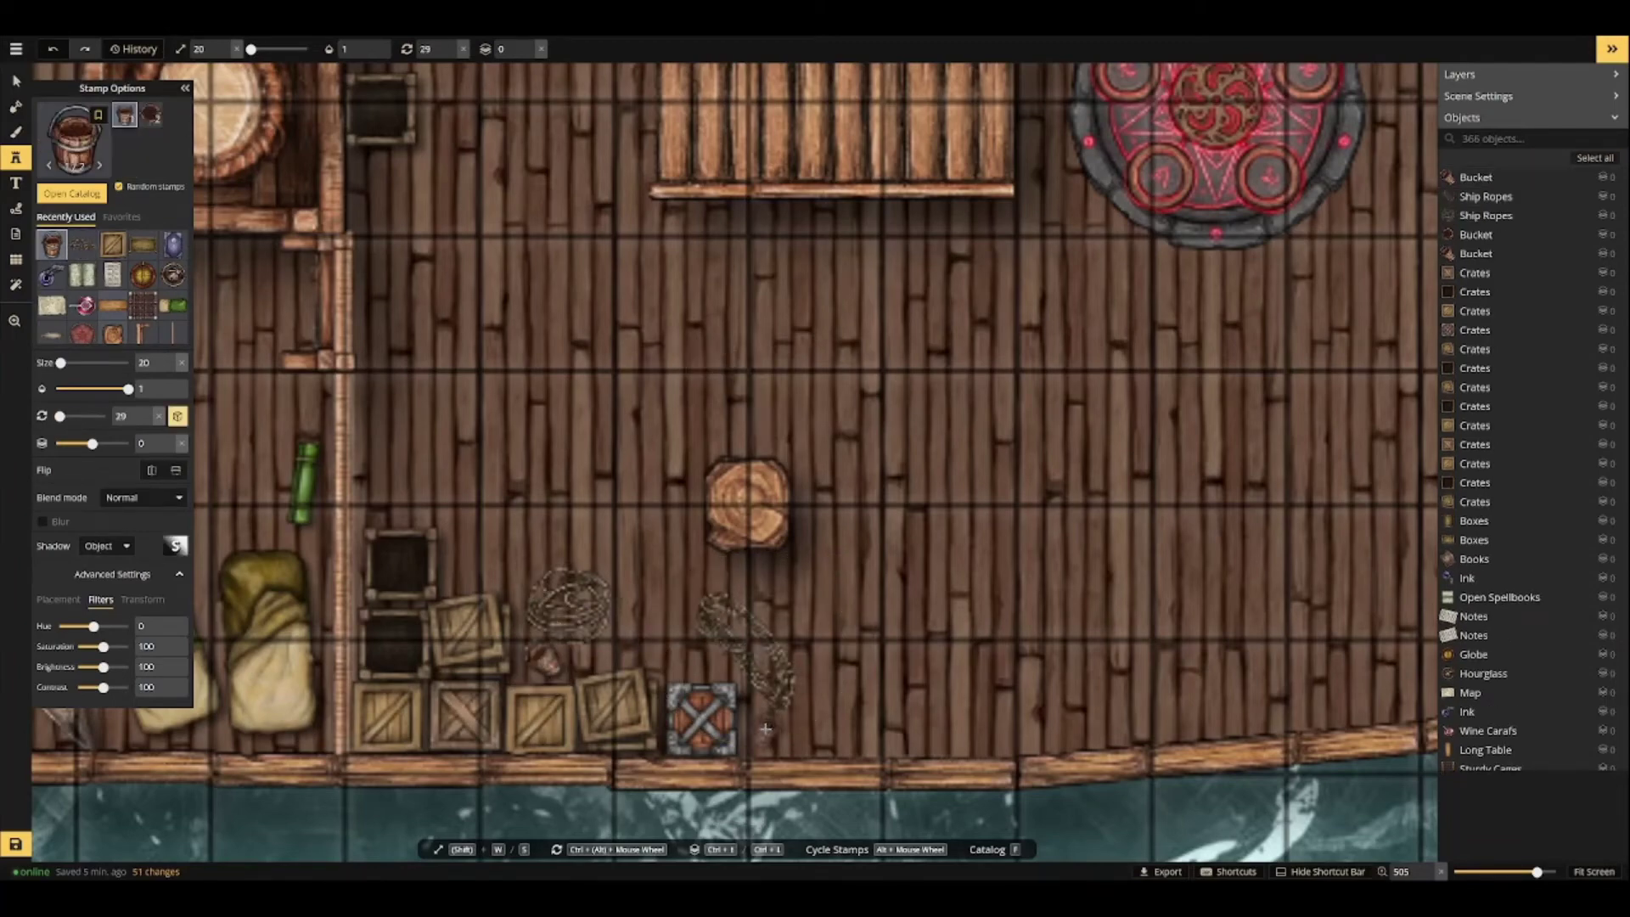
{"action": "left_click", "coordinate": [624, 651]}
{"action": "left_click", "coordinate": [571, 651]}
{"action": "left_click", "coordinate": [520, 575]}
{"action": "left_click", "coordinate": [622, 599]}
{"action": "left_click", "coordinate": [661, 616]}
Search the catalog for "gear" and place five Gears at size 16 inside the box in the aft room's northeast corner.
{"action": "scroll", "coordinate": [633, 511], "scroll_direction": "down", "scroll_amount": 6}
{"action": "left_click_drag", "start_coordinate": [707, 450], "coordinate": [686, 680]}
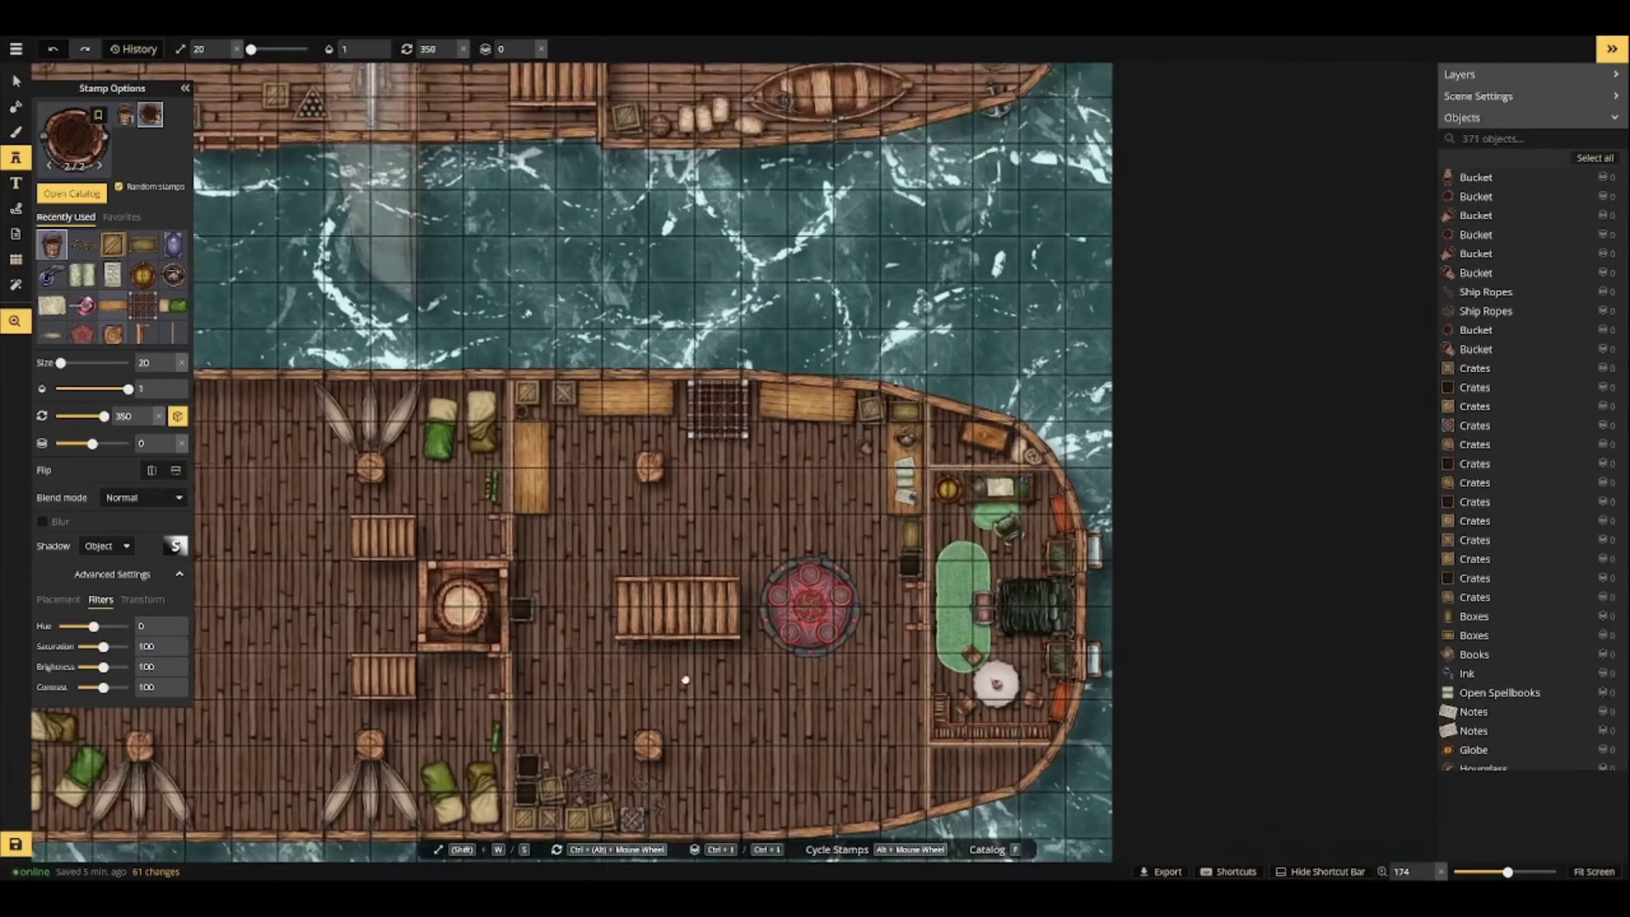
{"action": "scroll", "coordinate": [562, 448], "scroll_direction": "up", "scroll_amount": 5}
{"action": "left_click", "coordinate": [71, 194]}
{"action": "left_click_drag", "start_coordinate": [272, 80], "coordinate": [217, 80]}
{"action": "key", "text": "BackSpace"}
{"action": "type", "text": "gear"}
{"action": "key", "text": "Return"}
{"action": "left_click", "coordinate": [258, 298]}
{"action": "left_click", "coordinate": [255, 273]}
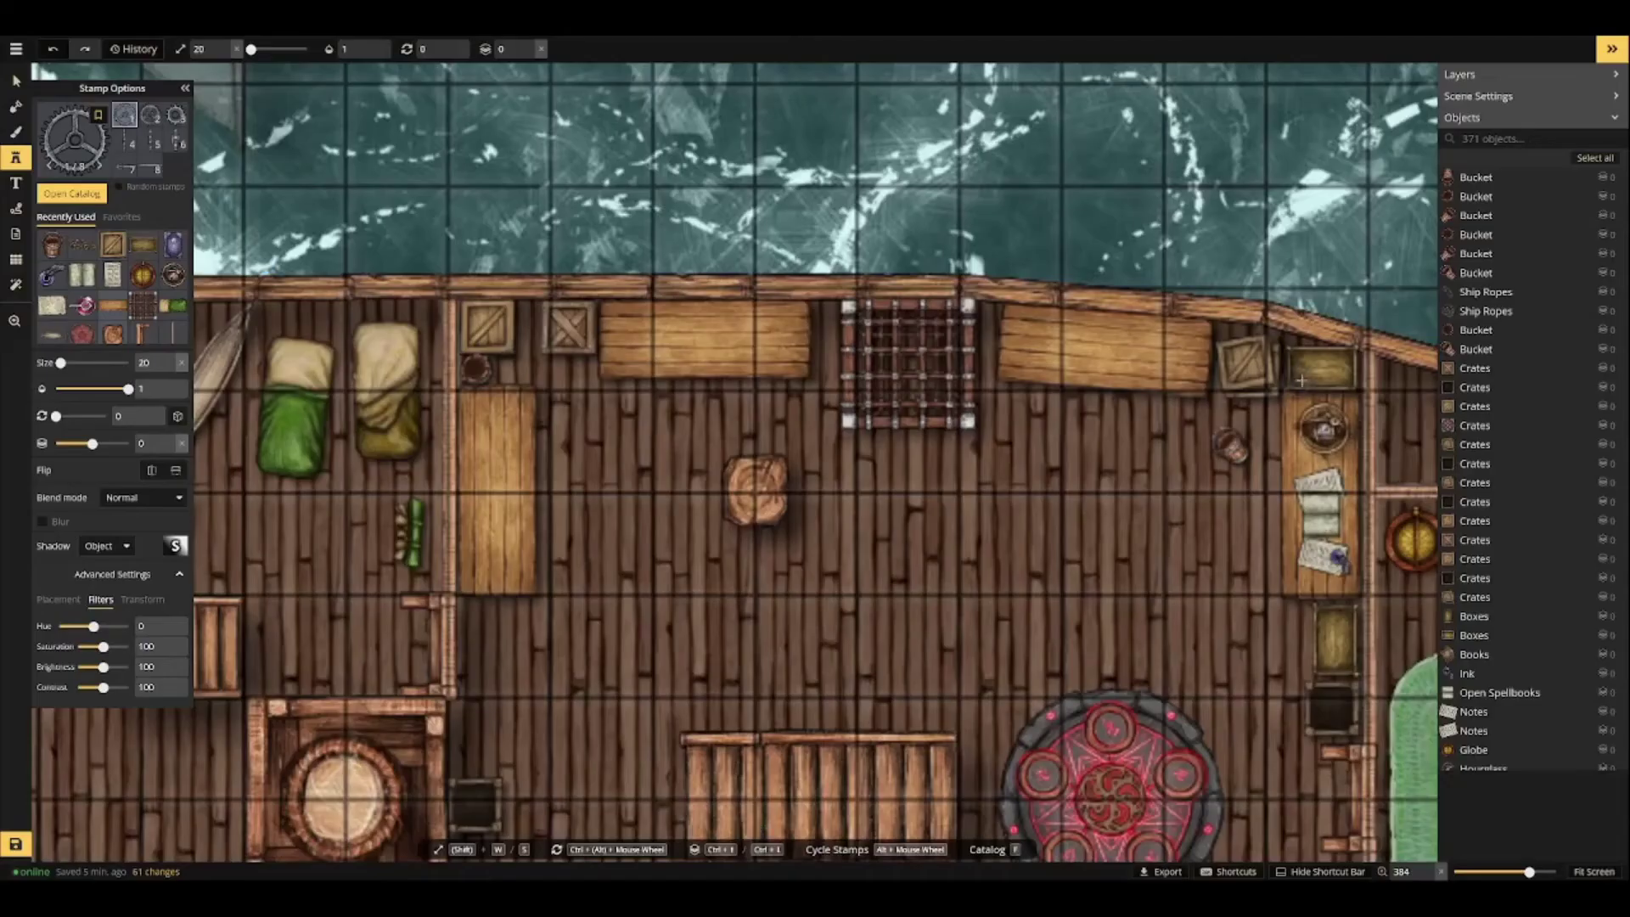
{"action": "left_click", "coordinate": [1305, 367]}
{"action": "scroll", "coordinate": [1311, 368], "scroll_direction": "up", "scroll_amount": 5}
{"action": "left_click", "coordinate": [1287, 372]}
{"action": "left_click", "coordinate": [1318, 374]}
{"action": "left_click", "coordinate": [1338, 365]}
{"action": "left_click", "coordinate": [1359, 363]}
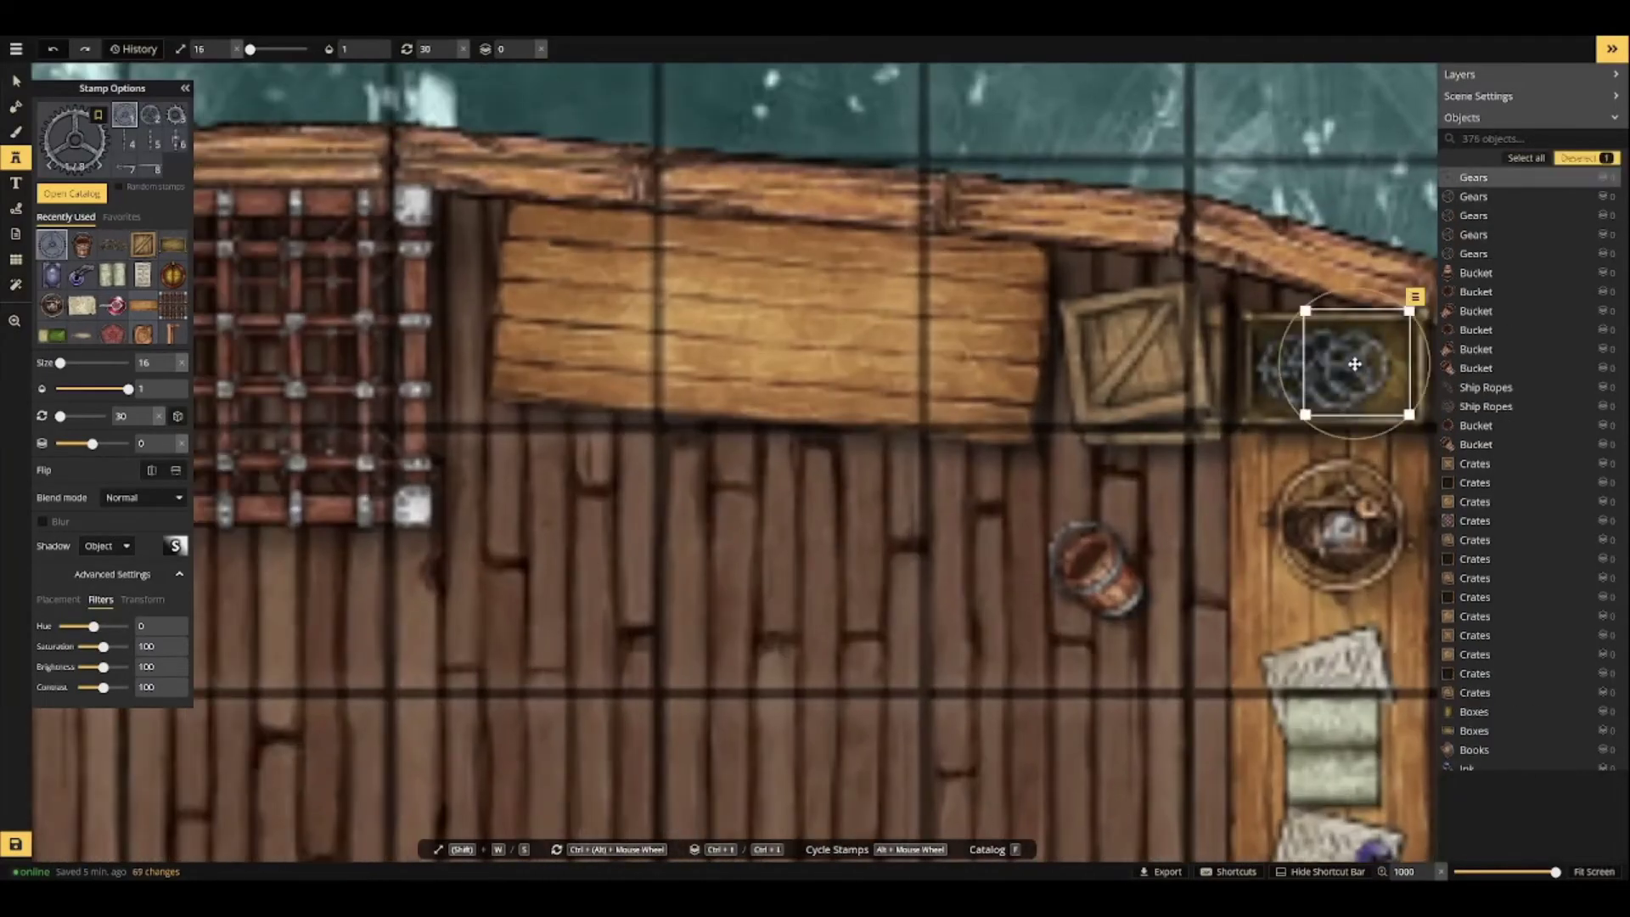
Place several Copper Gears at size 16 in the northeast corner box and in the dark open crate on the east wall.
{"action": "left_click", "coordinate": [71, 194]}
{"action": "left_click", "coordinate": [356, 273]}
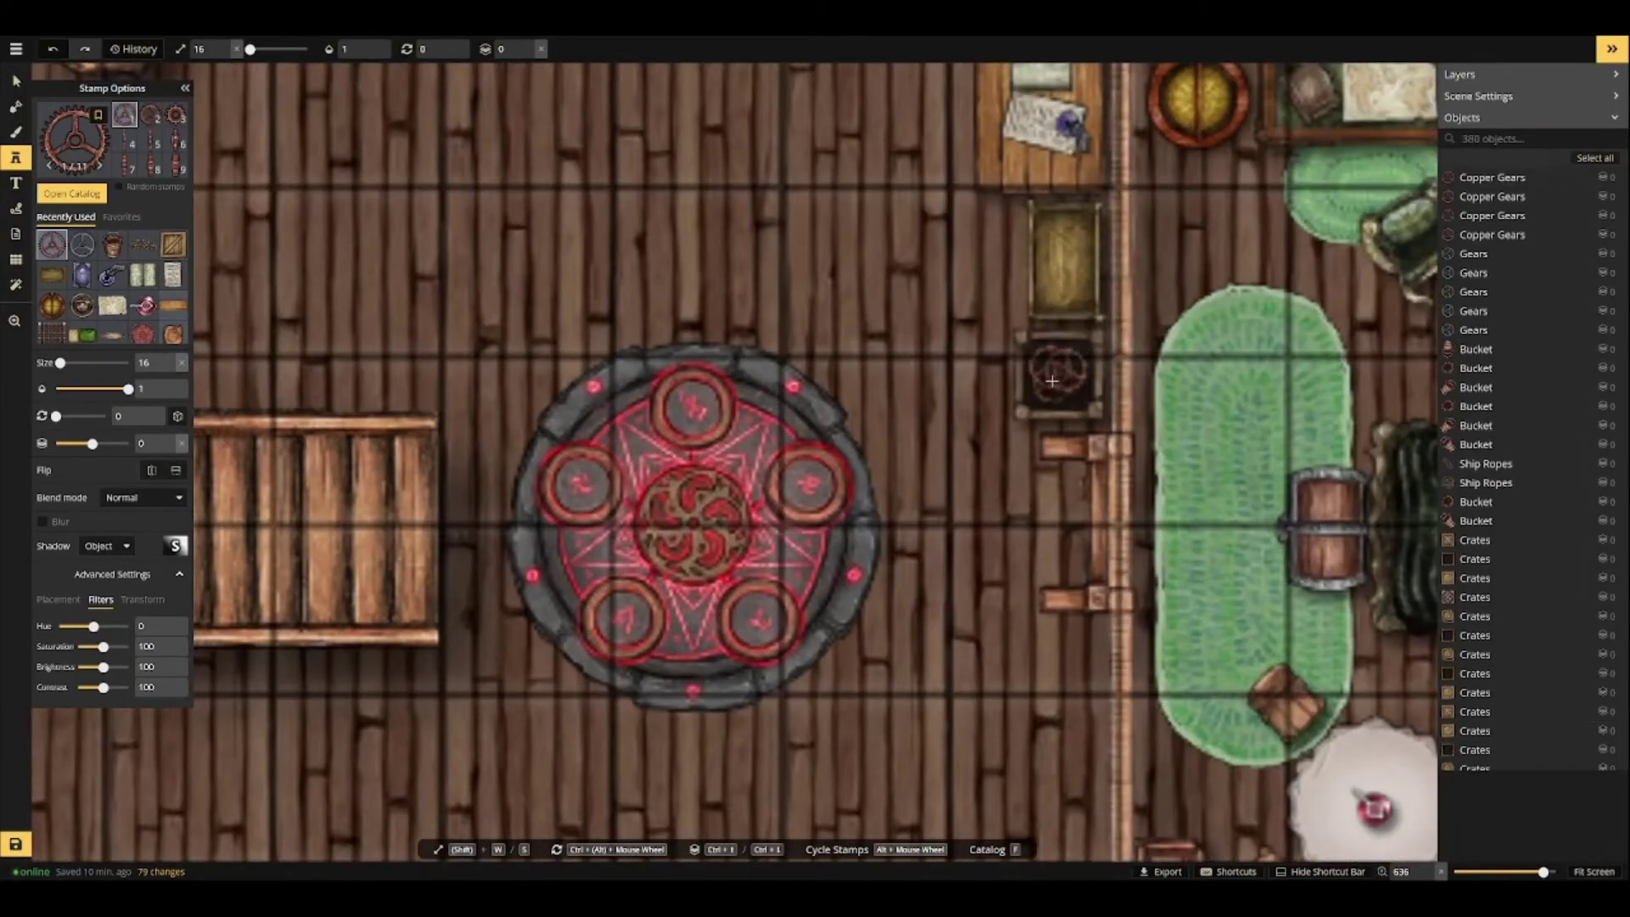
{"action": "scroll", "coordinate": [1051, 381], "scroll_direction": "down", "scroll_amount": 5}
{"action": "scroll", "coordinate": [1027, 378], "scroll_direction": "up", "scroll_amount": 5}
Place five Gears at size 20 inside the box below the east wall table.
{"action": "key", "text": "f"}
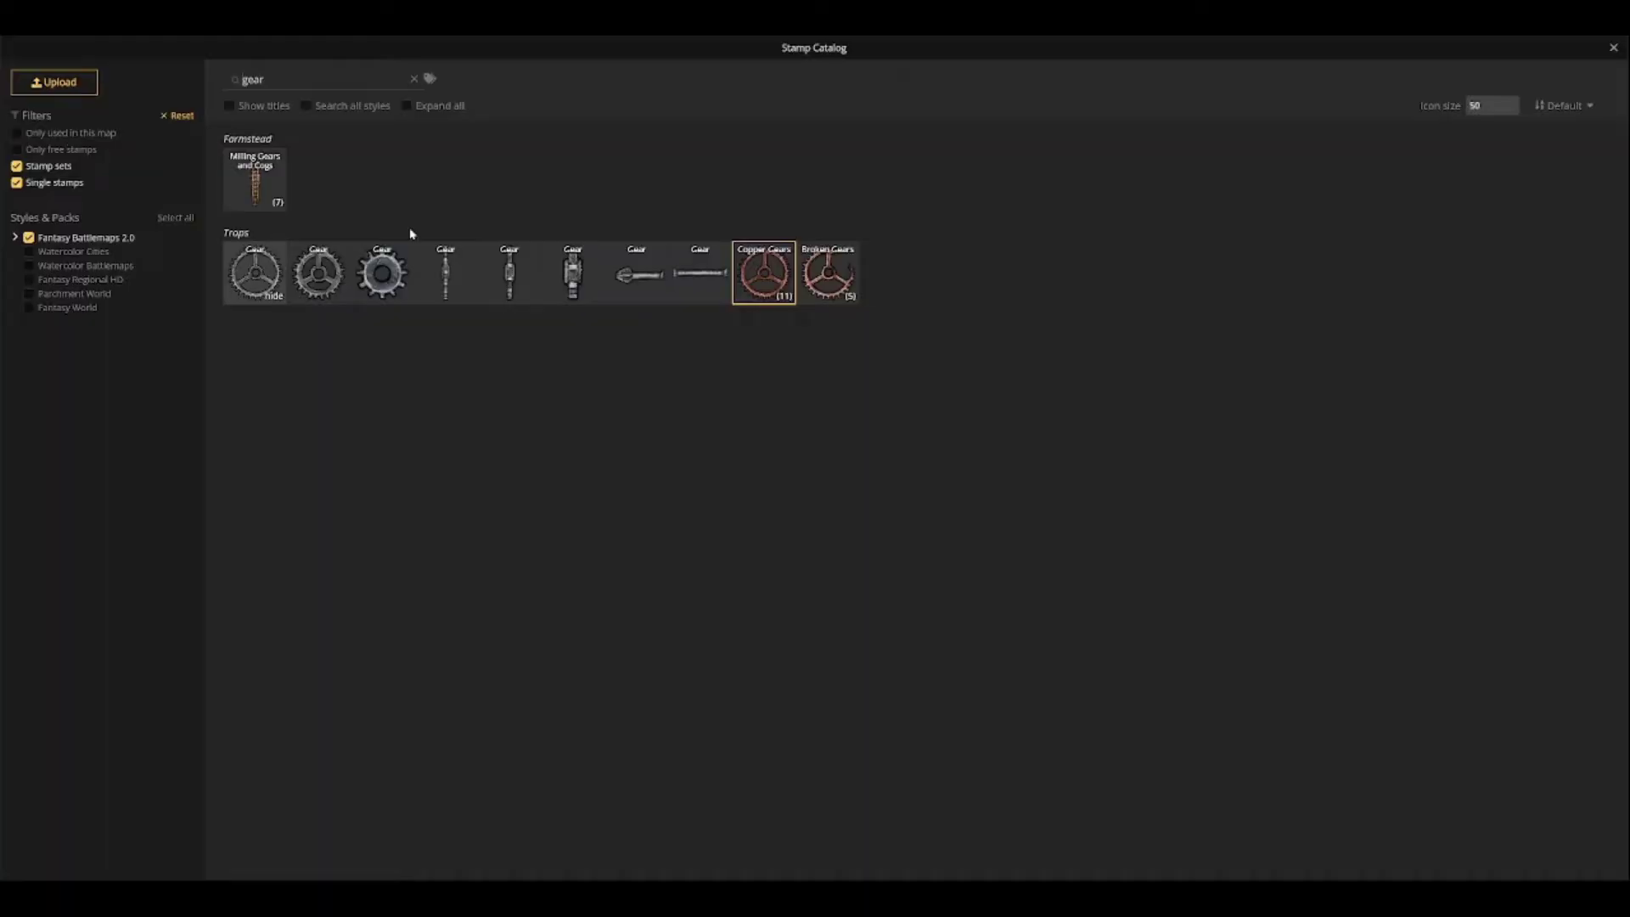
{"action": "left_click", "coordinate": [254, 271]}
{"action": "left_click", "coordinate": [759, 380]}
{"action": "left_click", "coordinate": [758, 403]}
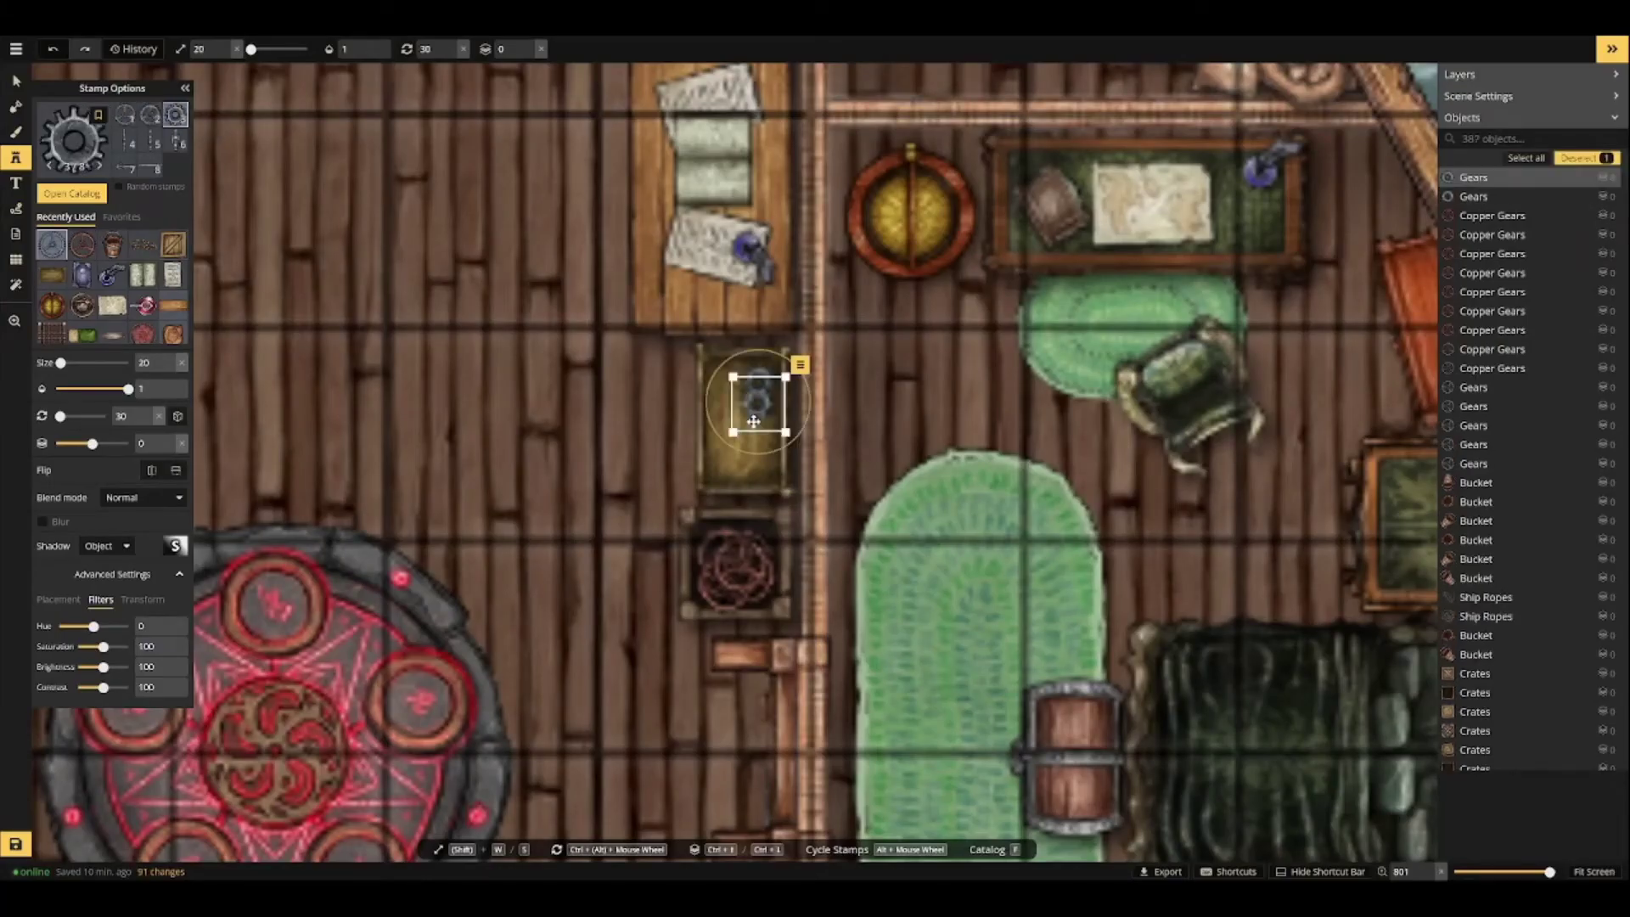
{"action": "left_click", "coordinate": [753, 429]}
{"action": "left_click", "coordinate": [759, 446]}
{"action": "left_click", "coordinate": [749, 467]}
Add two Copper Gears and one more Gears stamp to the box below the east wall table.
{"action": "key", "text": "f"}
{"action": "left_click", "coordinate": [254, 207]}
{"action": "left_click", "coordinate": [731, 391]}
{"action": "left_click", "coordinate": [726, 456]}
{"action": "left_click", "coordinate": [84, 142]}
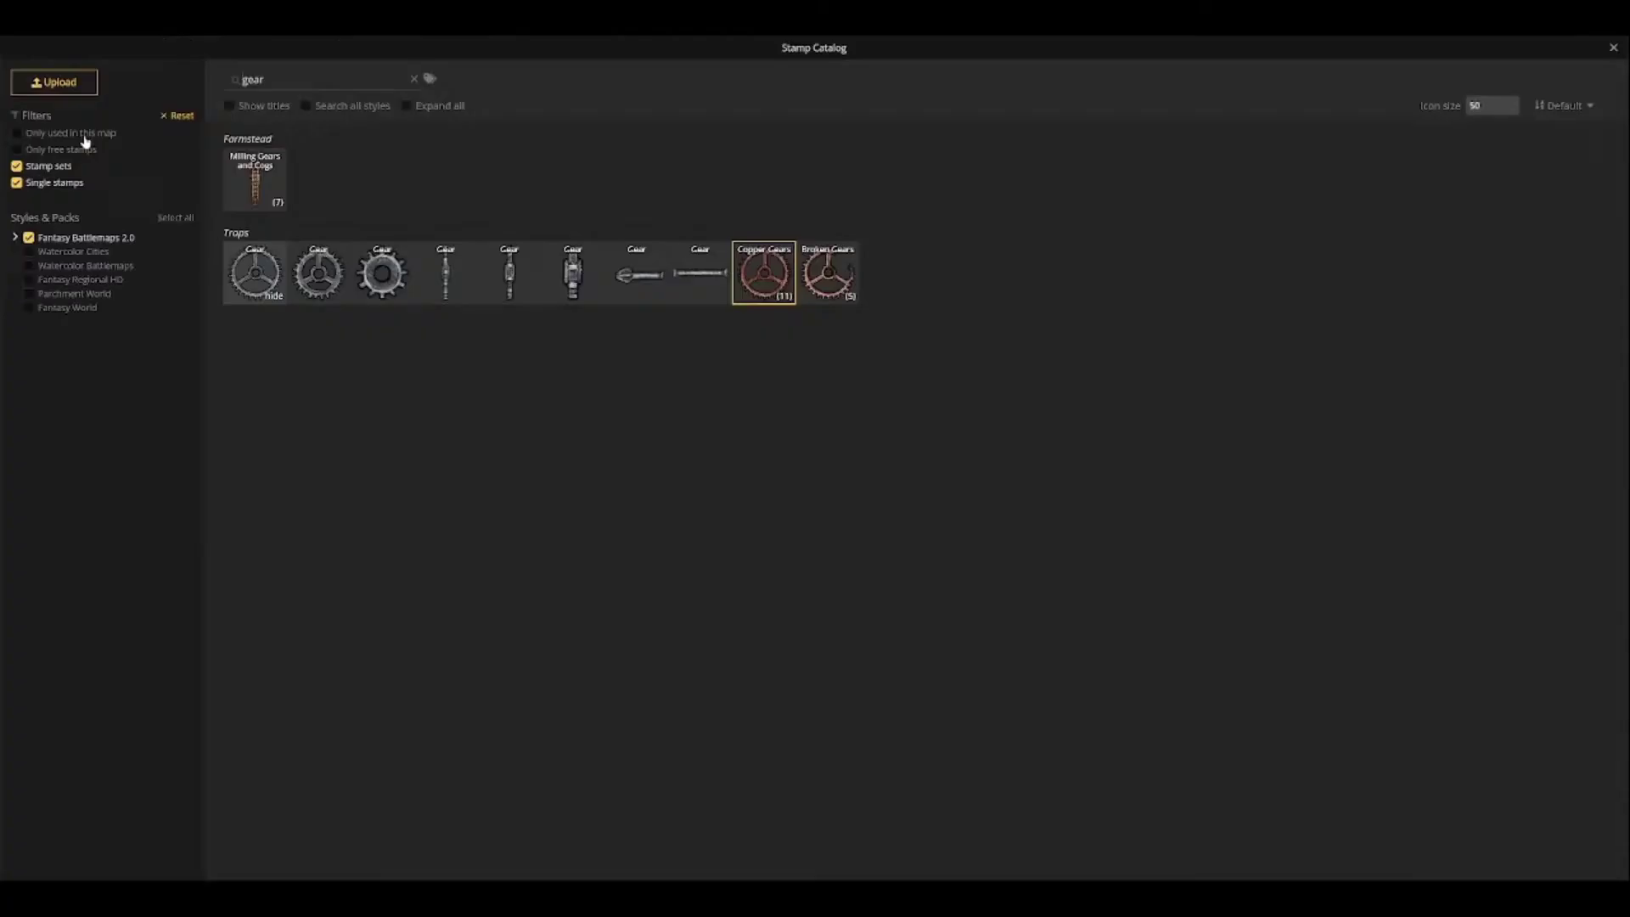
{"action": "left_click", "coordinate": [254, 271]}
{"action": "scroll", "coordinate": [741, 429], "scroll_direction": "up", "scroll_amount": 2}
{"action": "left_click", "coordinate": [742, 430]}
Lay out a gear wheel and four long Gears parts at size 20 on the west end of the eastern north-hull table.
{"action": "scroll", "coordinate": [473, 387], "scroll_direction": "down", "scroll_amount": 5}
{"action": "left_click_drag", "start_coordinate": [387, 310], "coordinate": [690, 492]}
{"action": "scroll", "coordinate": [663, 406], "scroll_direction": "up", "scroll_amount": 5}
{"action": "left_click", "coordinate": [550, 271]}
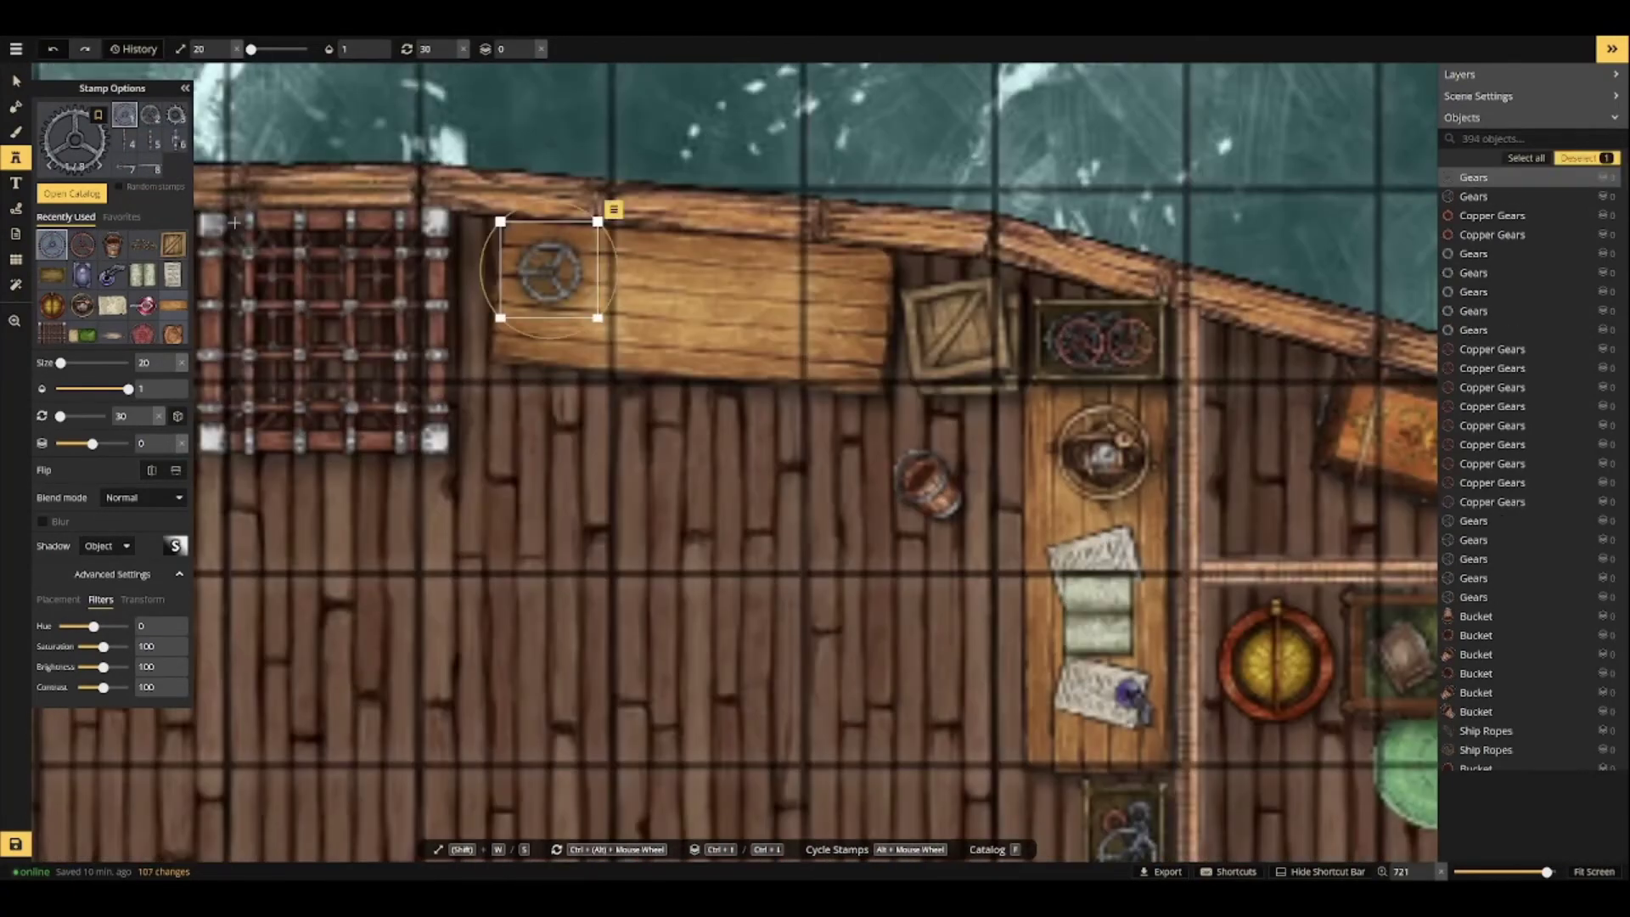
{"action": "scroll", "coordinate": [586, 314], "scroll_direction": "down", "scroll_amount": 4}
{"action": "left_click", "coordinate": [596, 324]}
{"action": "left_click", "coordinate": [592, 290]}
{"action": "scroll", "coordinate": [533, 322], "scroll_direction": "down", "scroll_amount": 5}
{"action": "left_click", "coordinate": [533, 322]}
{"action": "left_click", "coordinate": [540, 343]}
Browse the catalog's Steampunk section and place three different Steampunk Machinery stamps on the eastern north-hull table.
{"action": "left_click", "coordinate": [77, 141]}
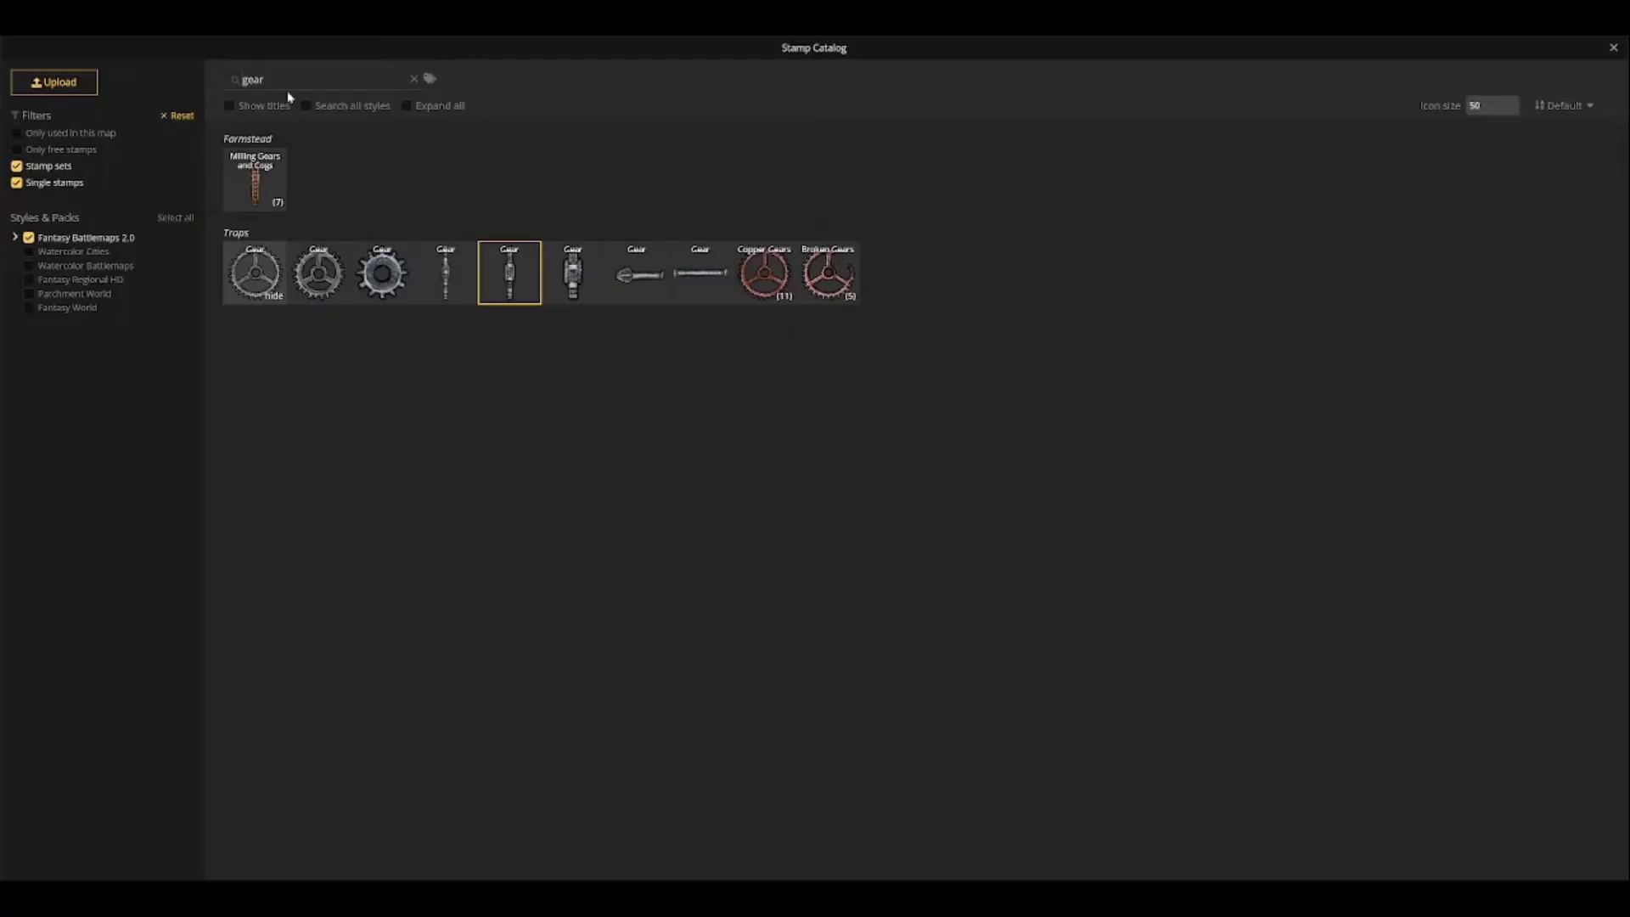
{"action": "double_click", "coordinate": [295, 81]}
{"action": "type", "text": "steampunk"}
{"action": "key", "text": "ctrl+a"}
{"action": "key", "text": "BackSpace"}
{"action": "scroll", "coordinate": [538, 247], "scroll_direction": "down", "scroll_amount": 20}
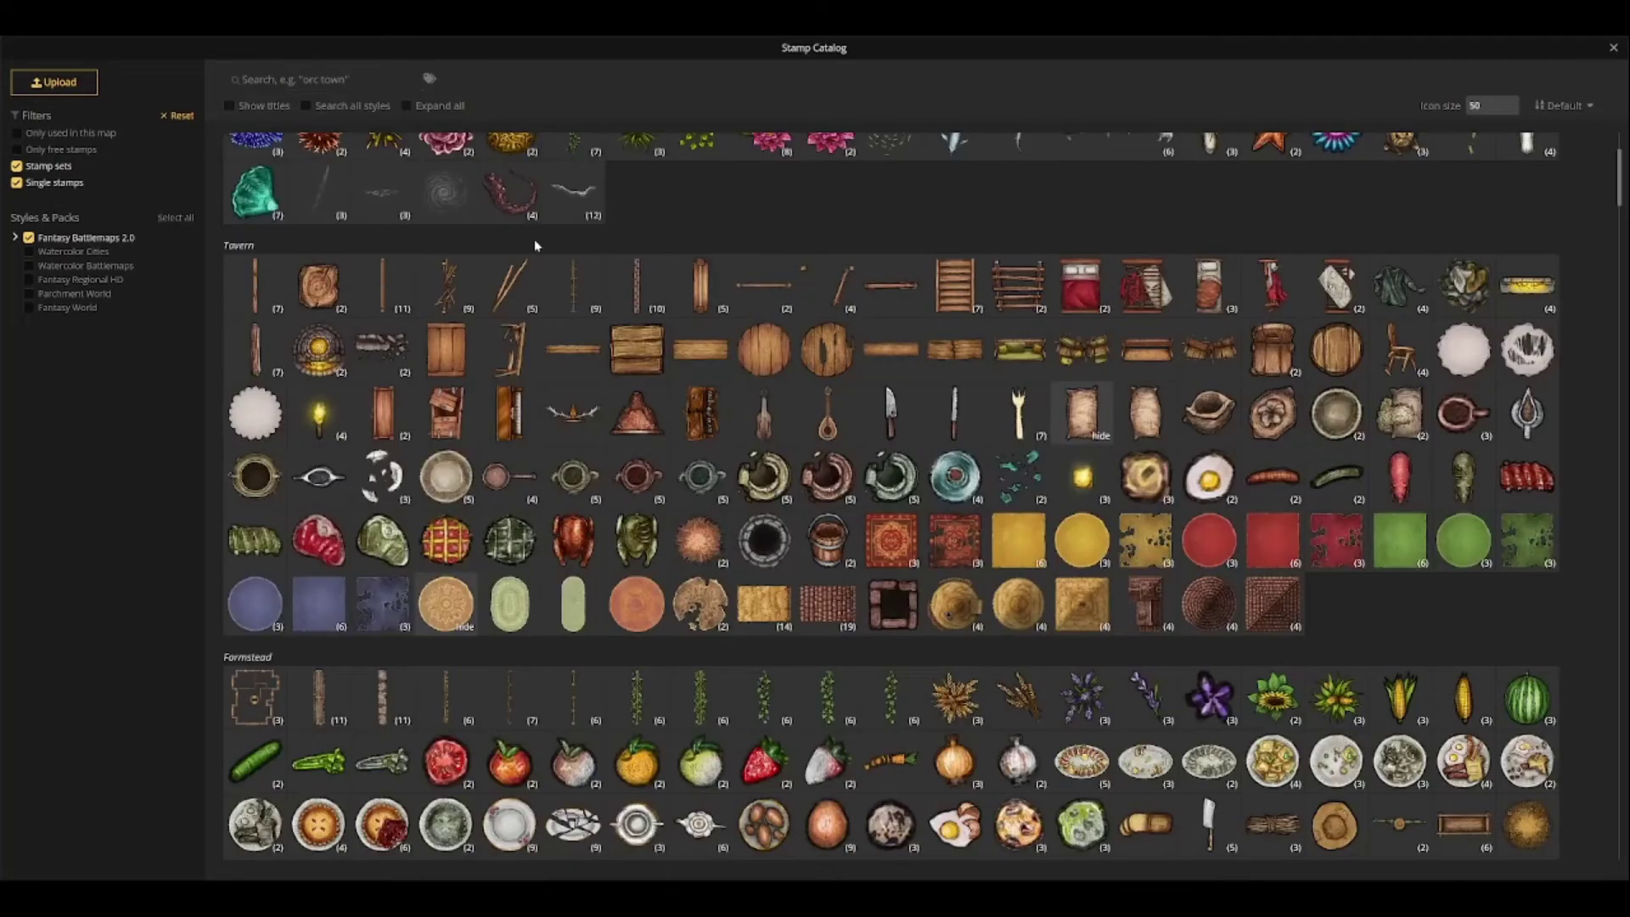
{"action": "scroll", "coordinate": [370, 401], "scroll_direction": "up", "scroll_amount": 9}
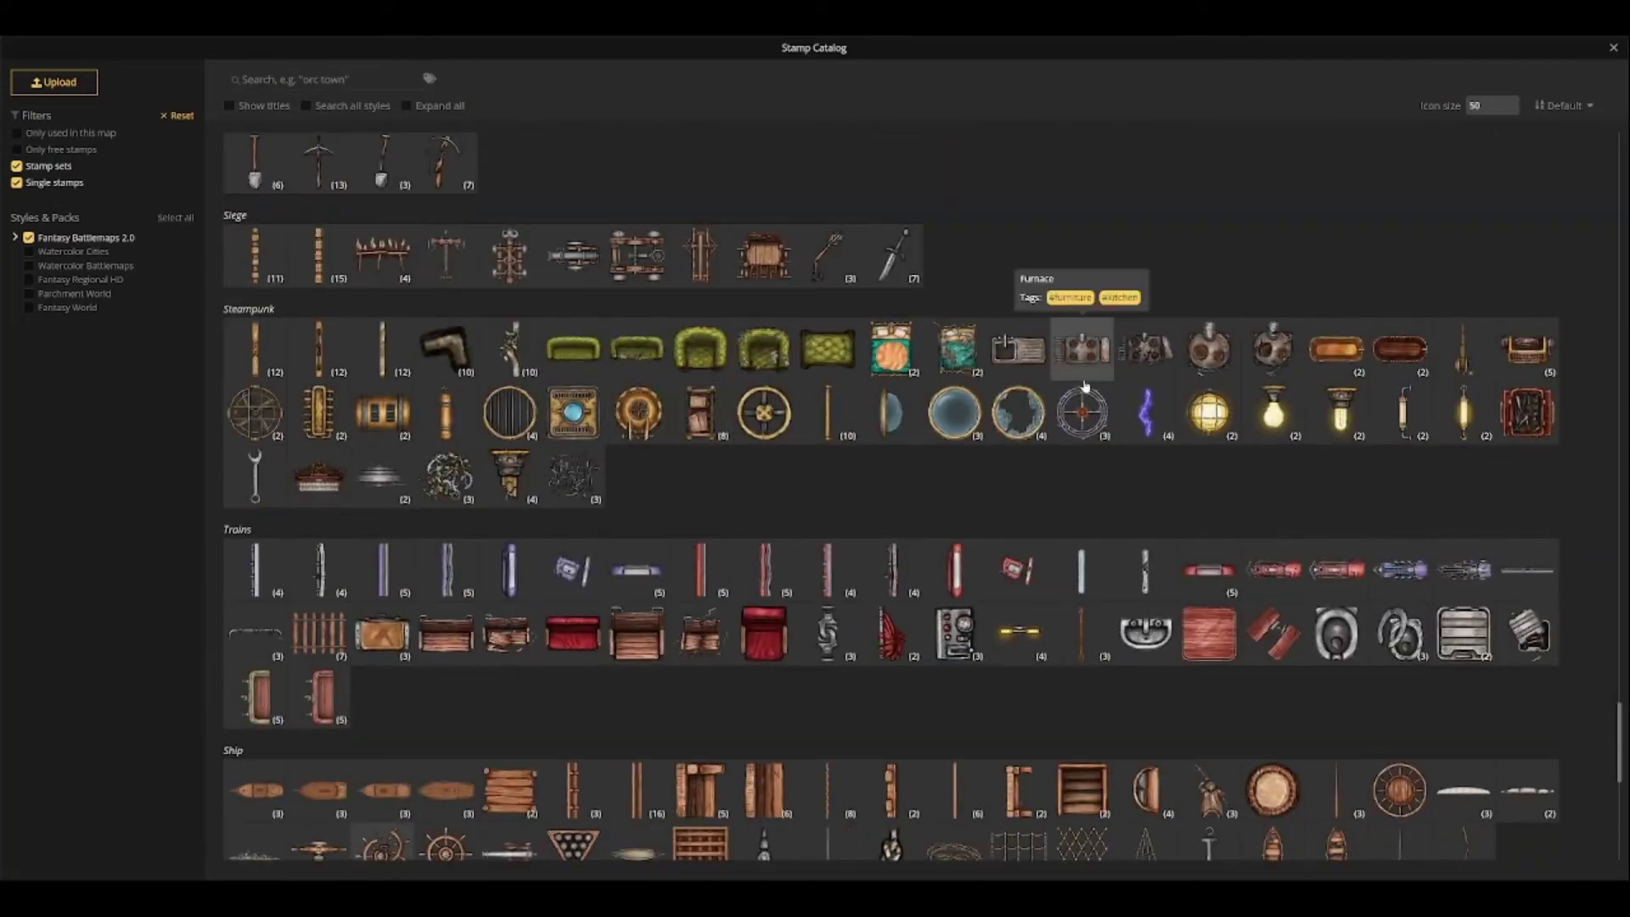
{"action": "left_click", "coordinate": [1527, 355]}
{"action": "left_click", "coordinate": [382, 413]}
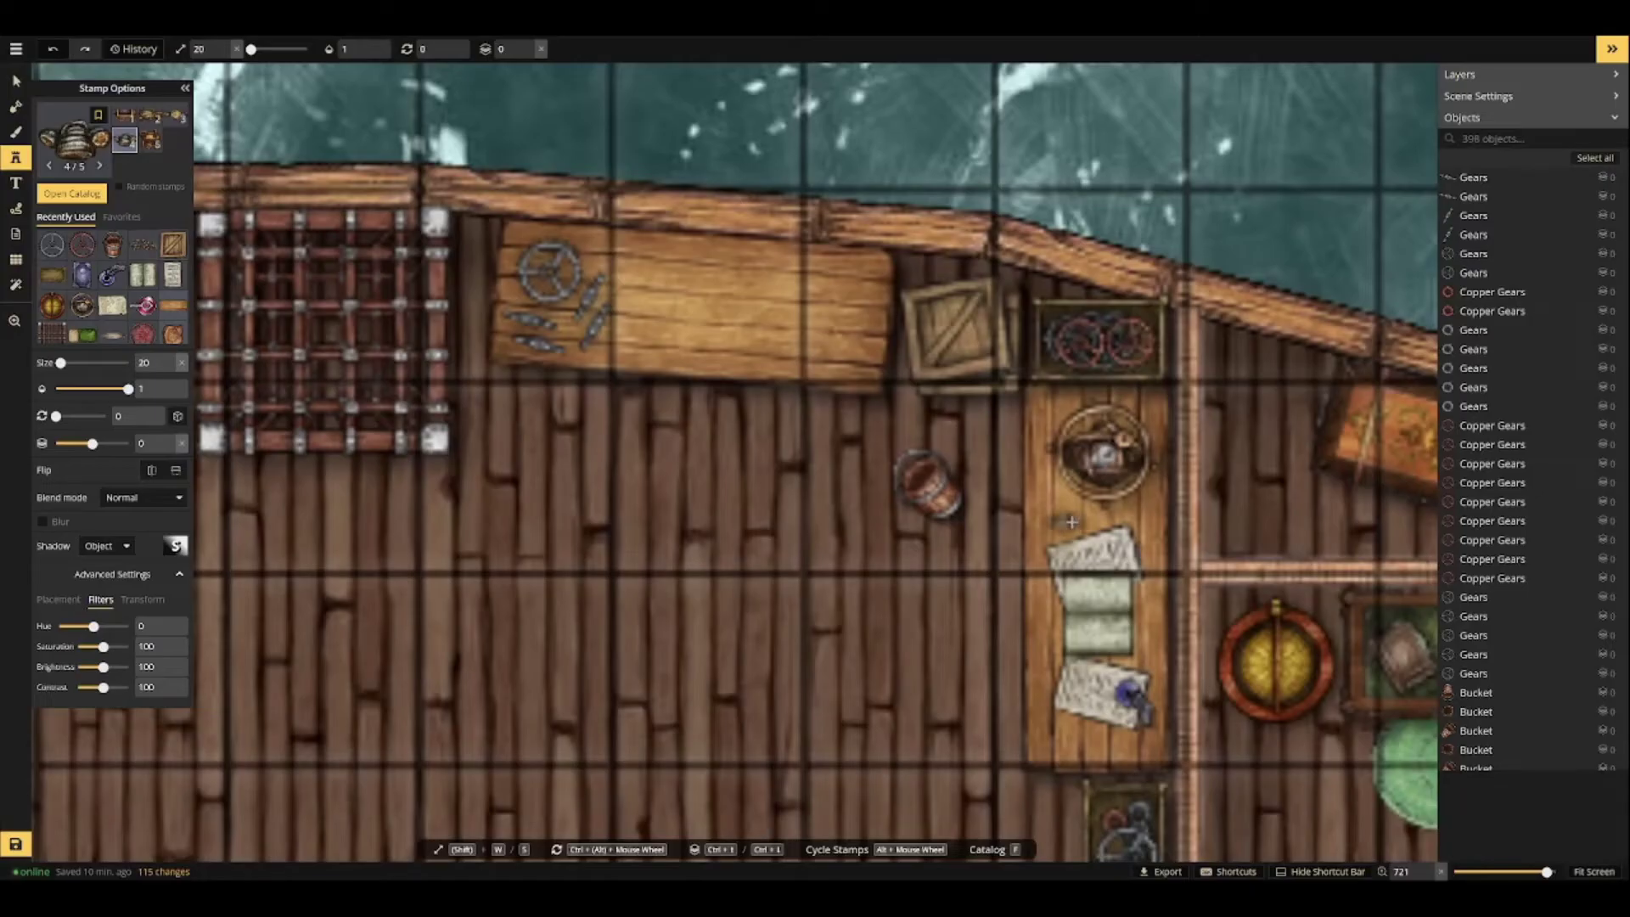
{"action": "left_click", "coordinate": [843, 281]}
{"action": "left_click", "coordinate": [728, 246]}
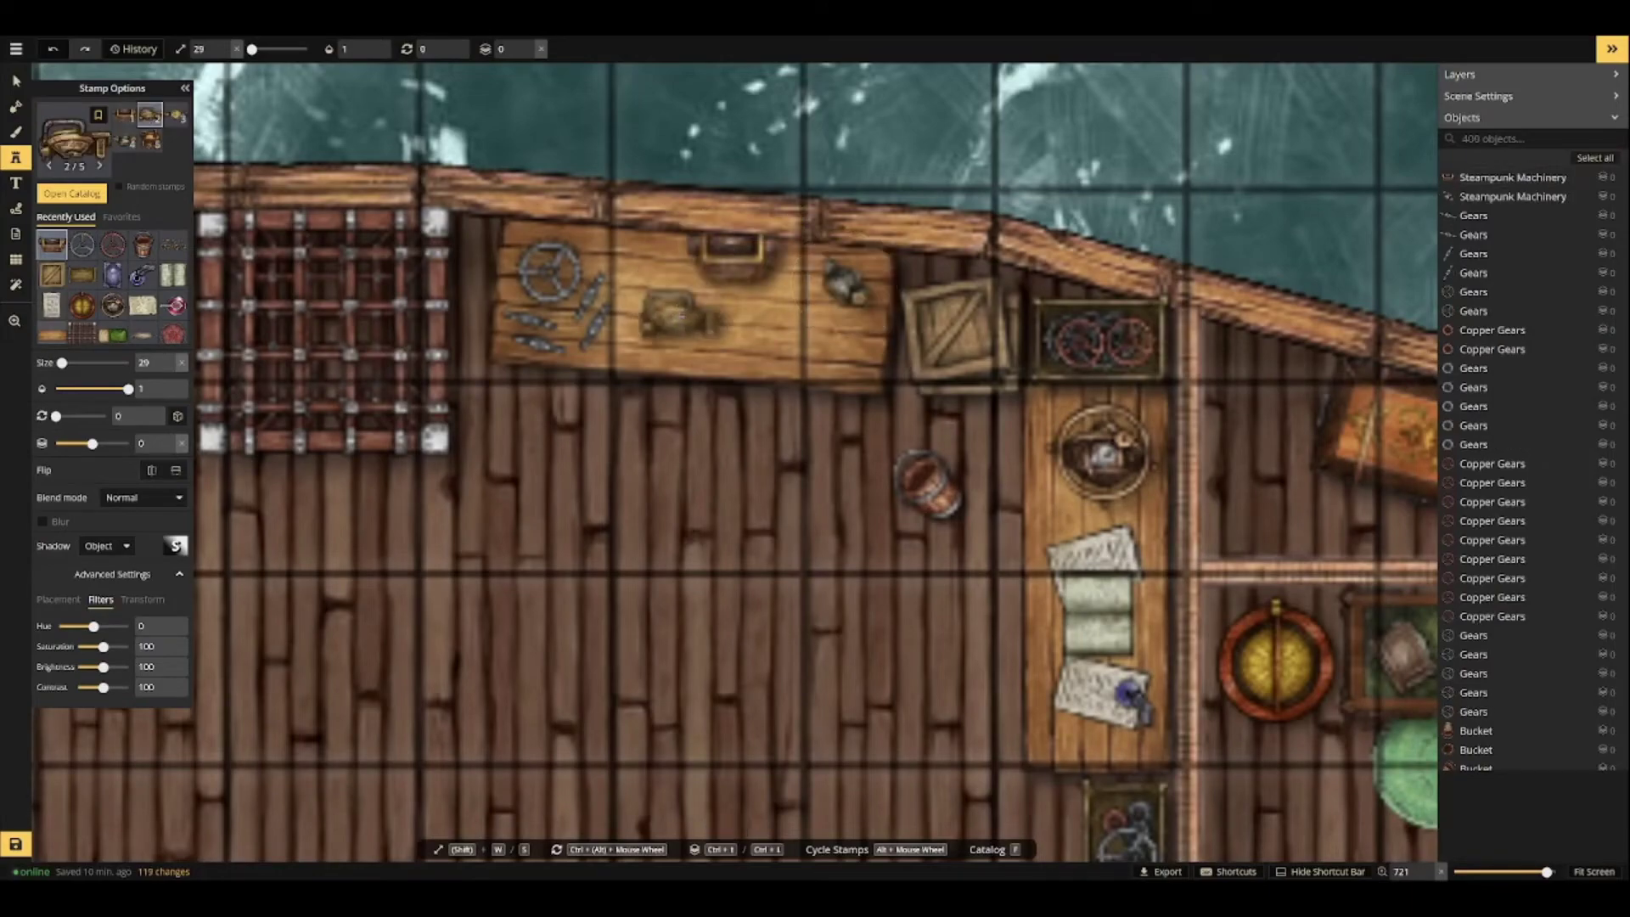
Search the catalog for "ale" and place all four Healing Alembic variants on the western north-hull table, the last at size 18.
{"action": "type", "text": "fpotio"}
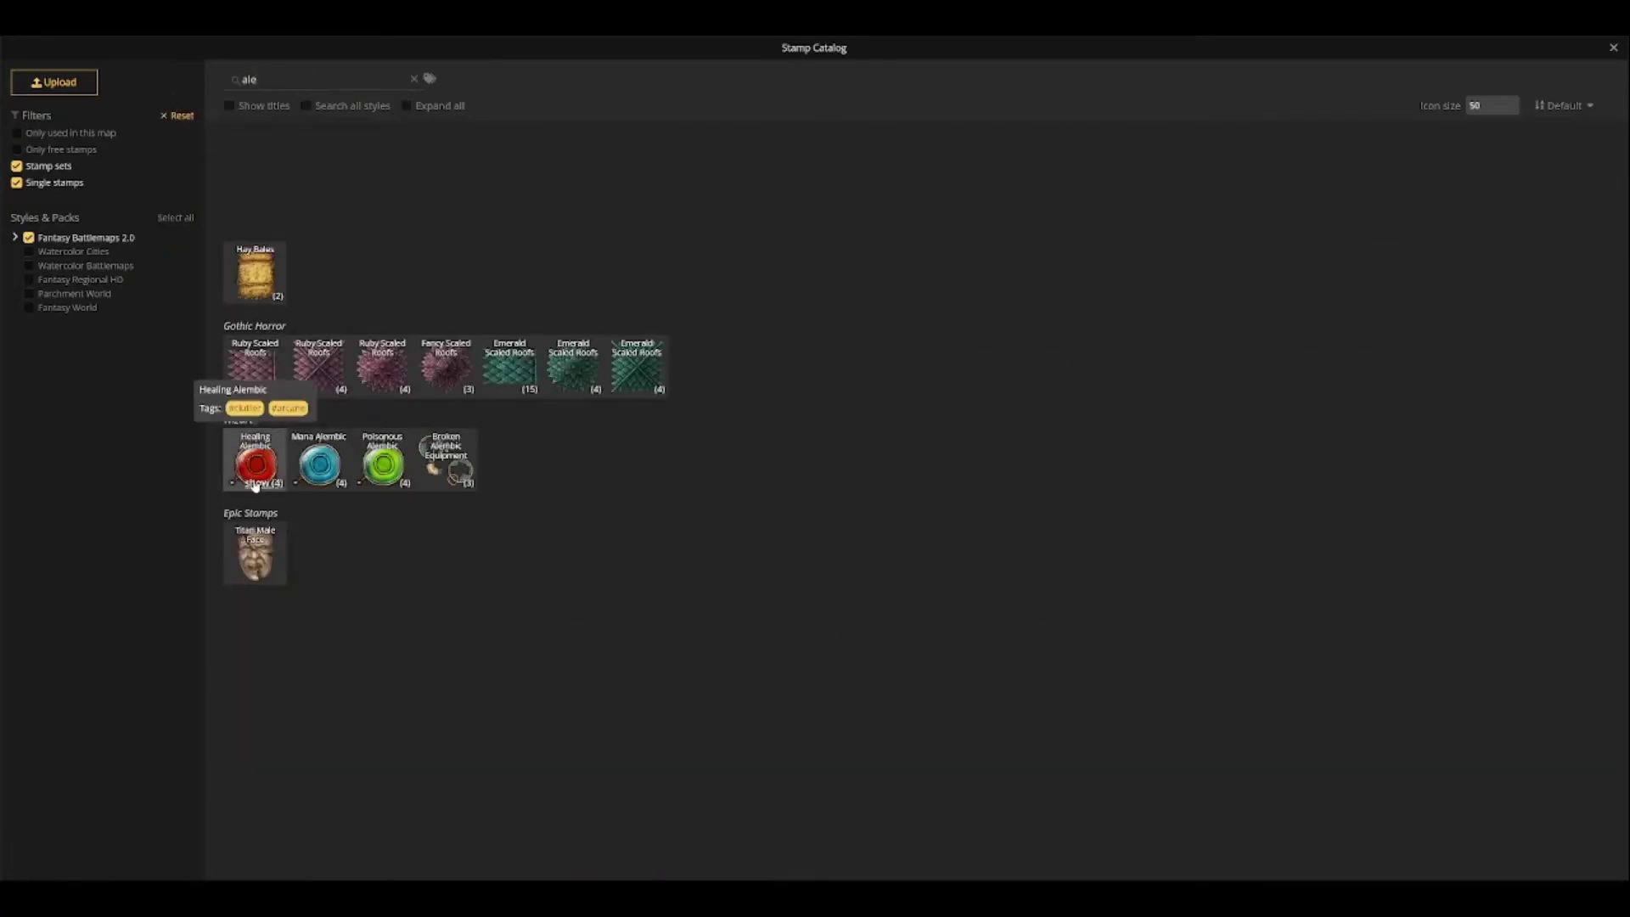
{"action": "left_click", "coordinate": [254, 458]}
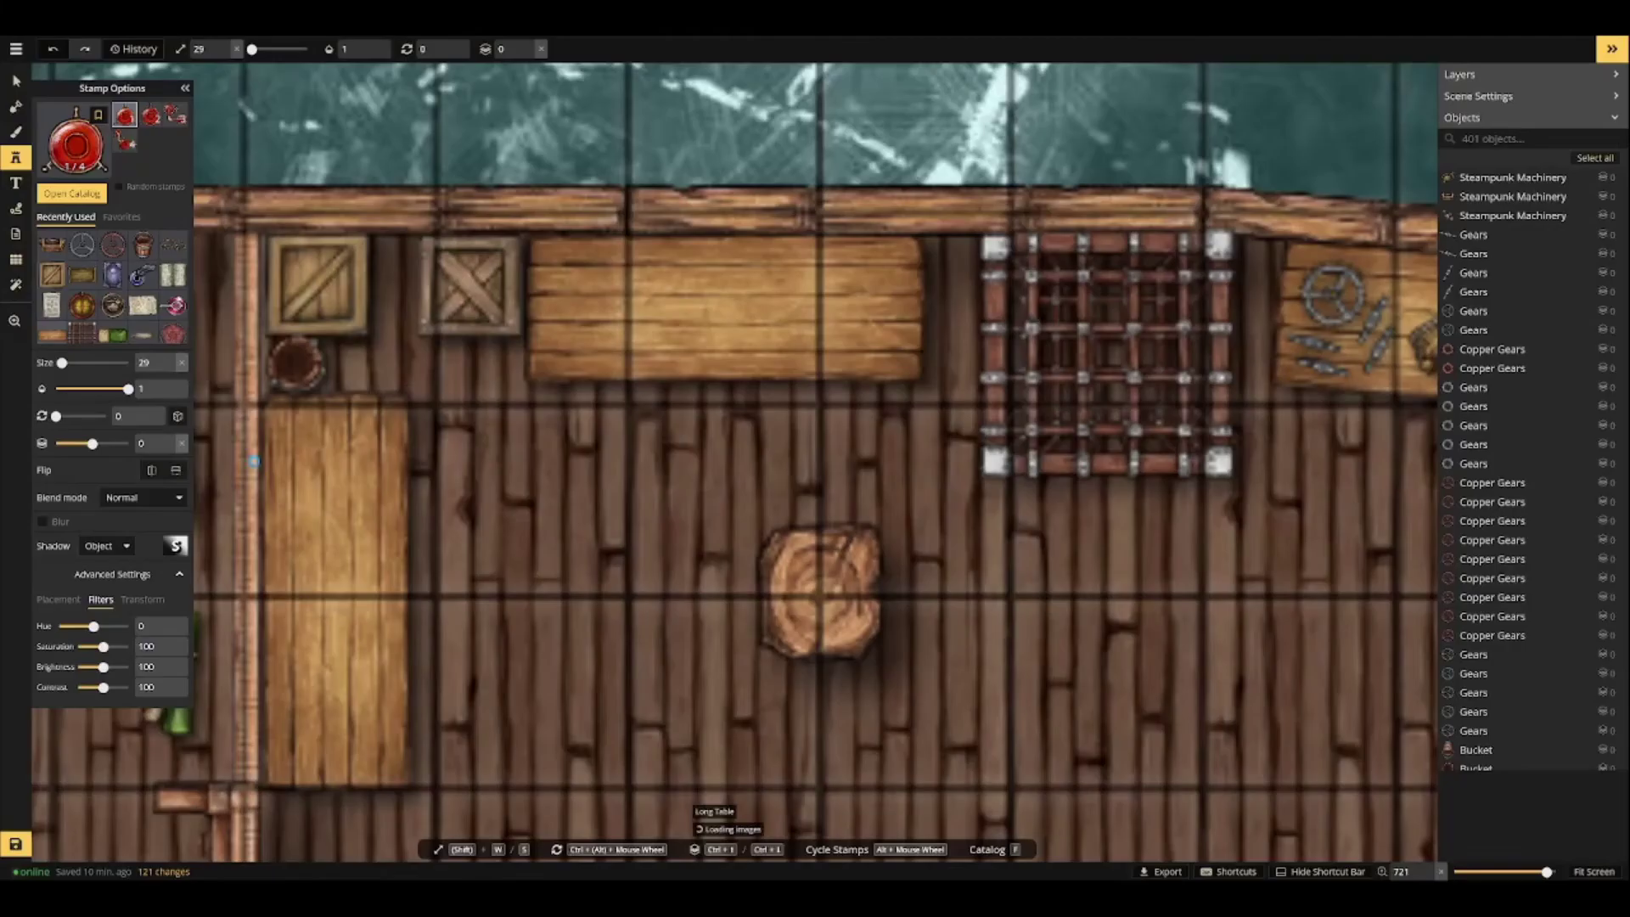
{"action": "left_click", "coordinate": [577, 286]}
{"action": "left_click", "coordinate": [151, 114]}
{"action": "left_click", "coordinate": [663, 345]}
{"action": "left_click", "coordinate": [176, 114]}
{"action": "left_click", "coordinate": [598, 299]}
{"action": "left_click", "coordinate": [125, 142]}
{"action": "scroll", "coordinate": [696, 293], "scroll_direction": "down", "scroll_amount": 2}
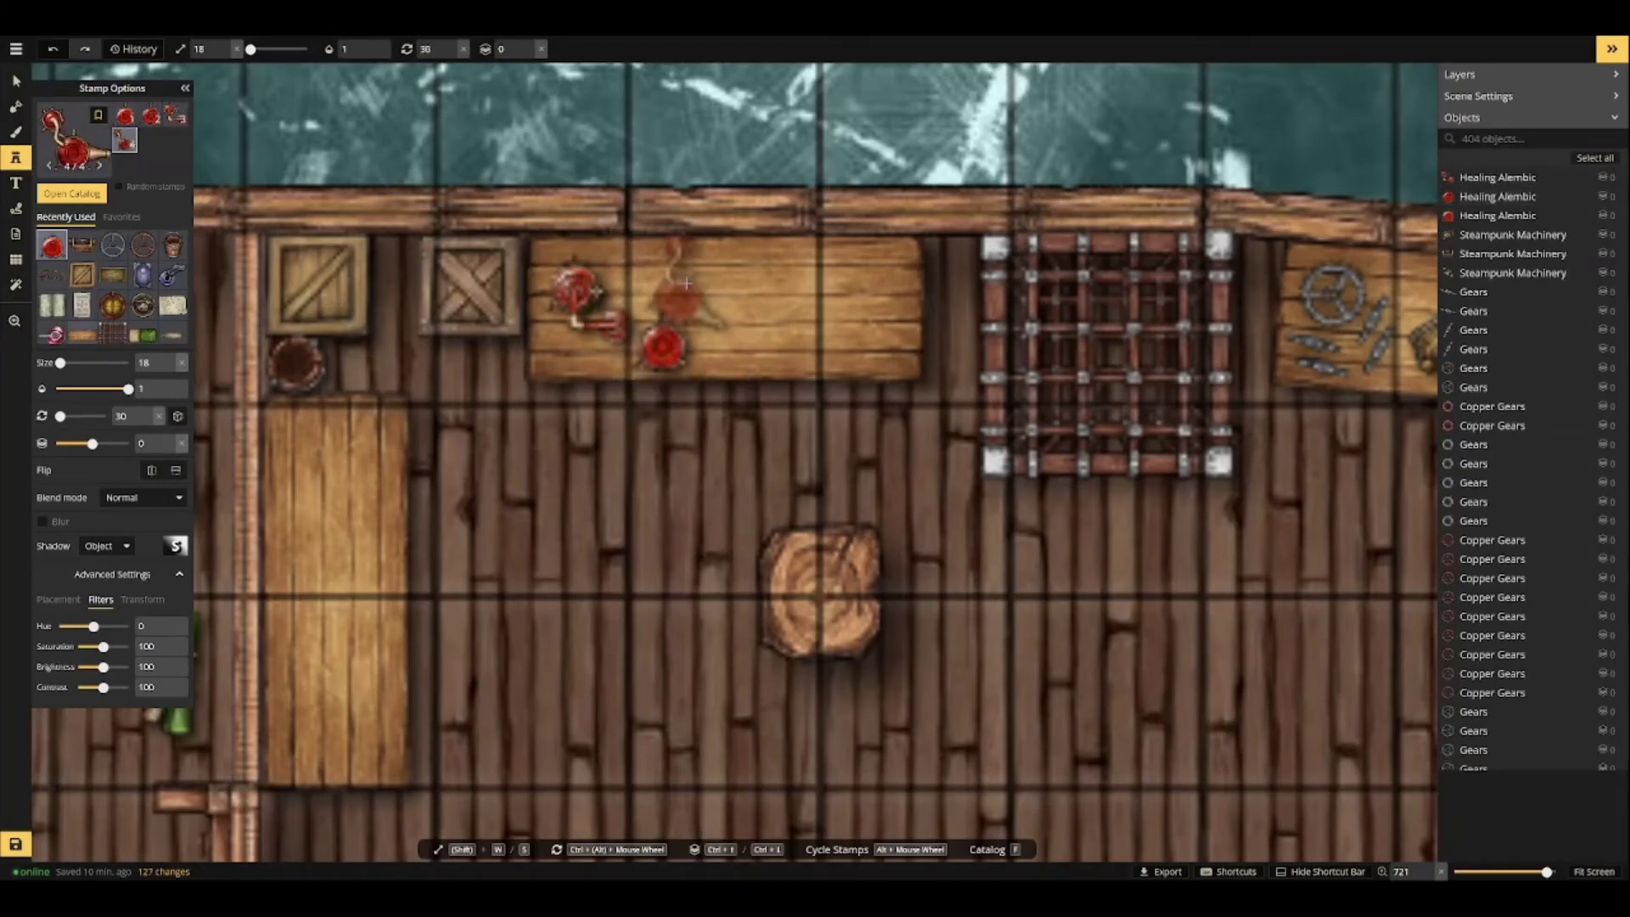
{"action": "left_click", "coordinate": [686, 283]}
Scatter assorted, randomly rotated Potion Bottles at size 18 on the east half of the western north-hull table.
{"action": "key", "text": "f"}
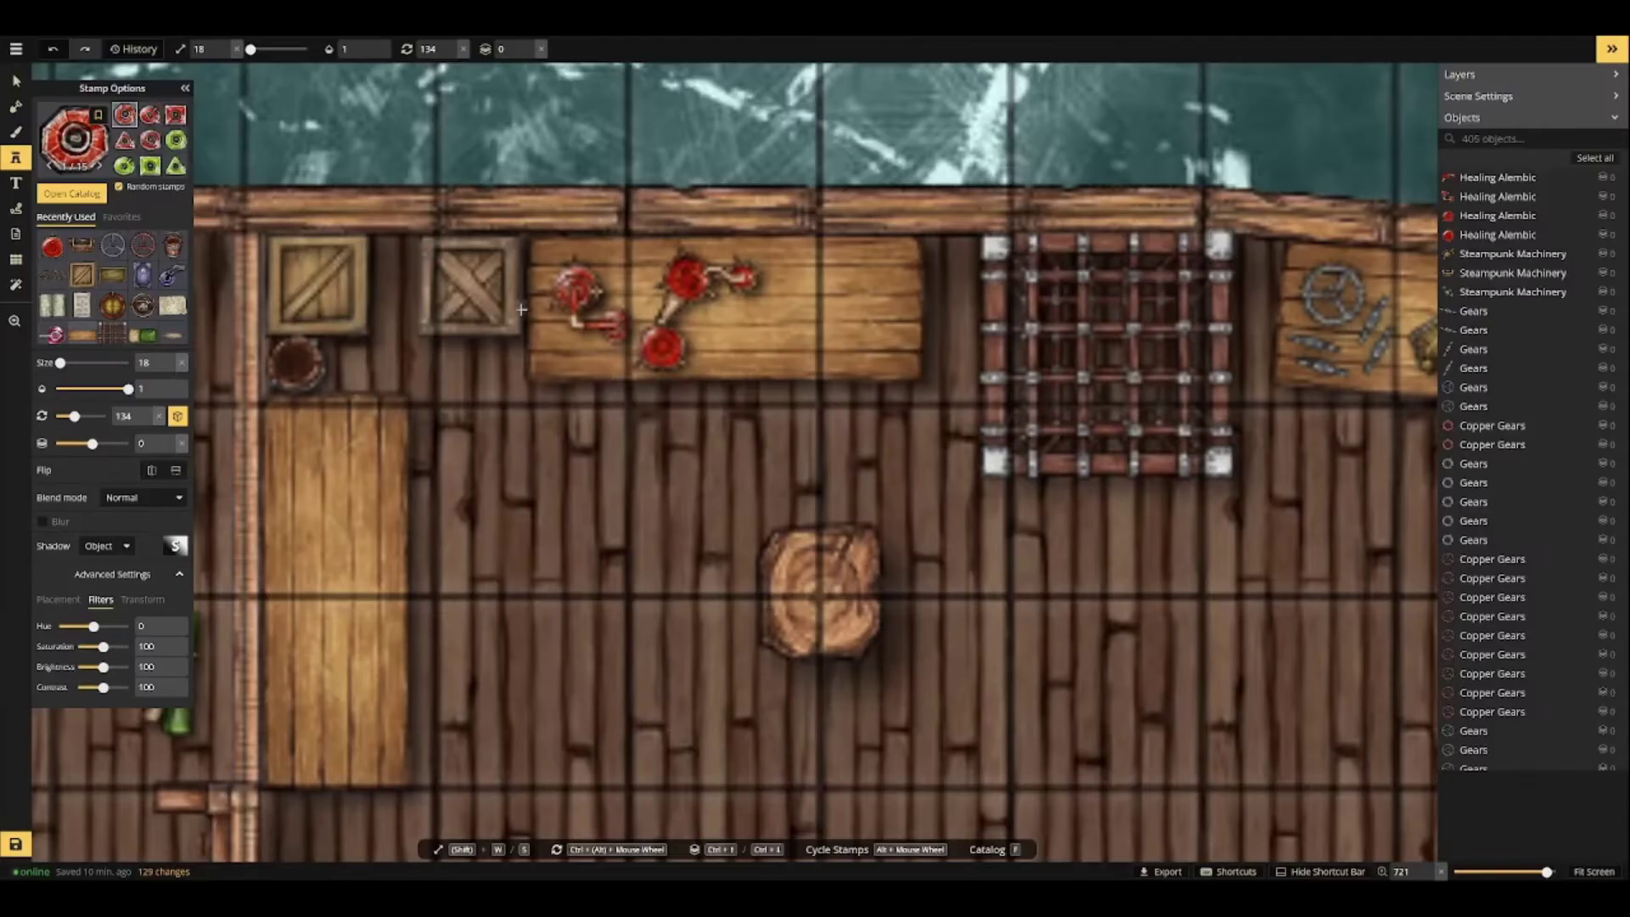
{"action": "left_click", "coordinate": [785, 261]}
{"action": "left_click", "coordinate": [778, 287]}
{"action": "left_click", "coordinate": [806, 263]}
{"action": "left_click", "coordinate": [799, 280]}
{"action": "left_click", "coordinate": [830, 280]}
{"action": "left_click", "coordinate": [889, 264]}
{"action": "left_click", "coordinate": [810, 312]}
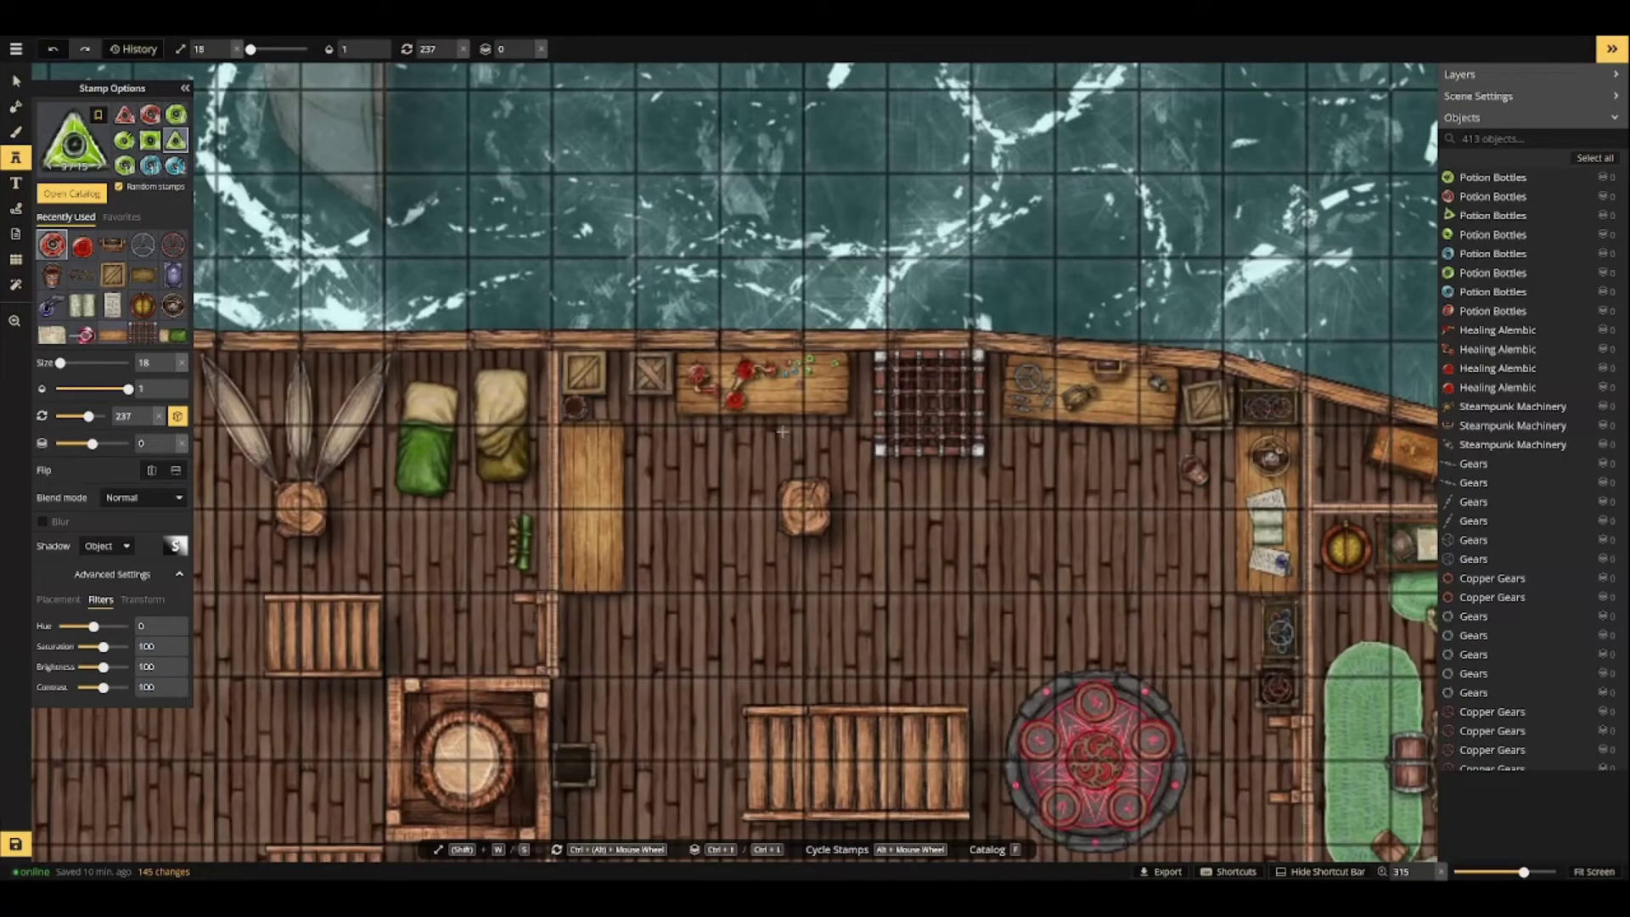
Place a green Magic Orbs stamp and a Blue Oval Rugs stamp, both at size 14, on the west wall table.
{"action": "type", "text": "fgem"}
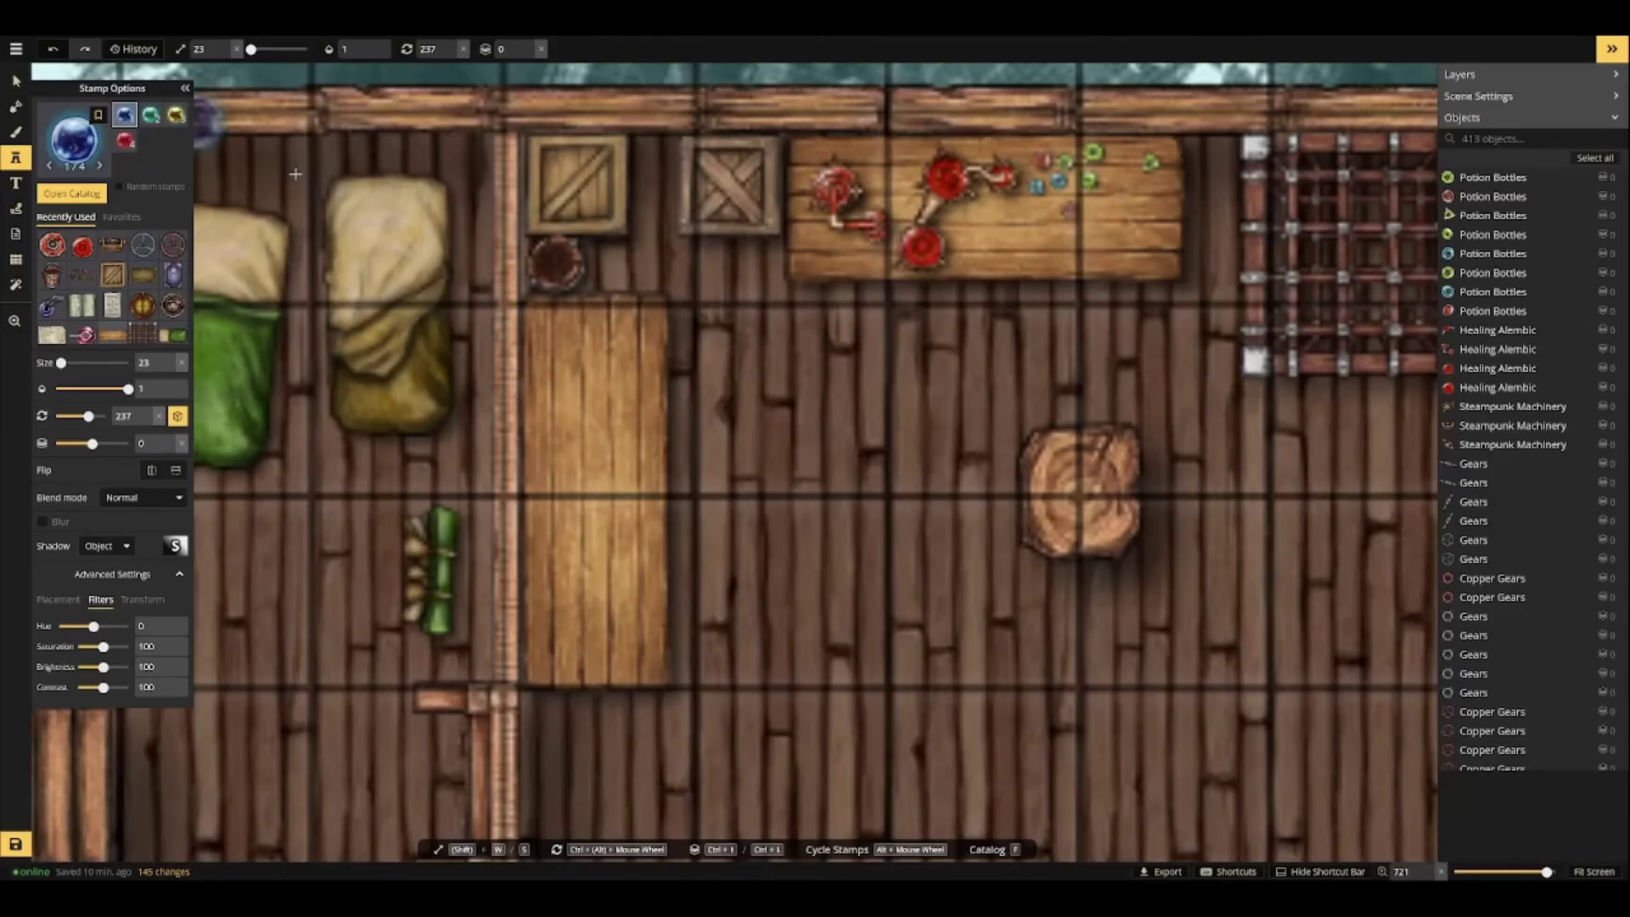
{"action": "left_click", "coordinate": [589, 353]}
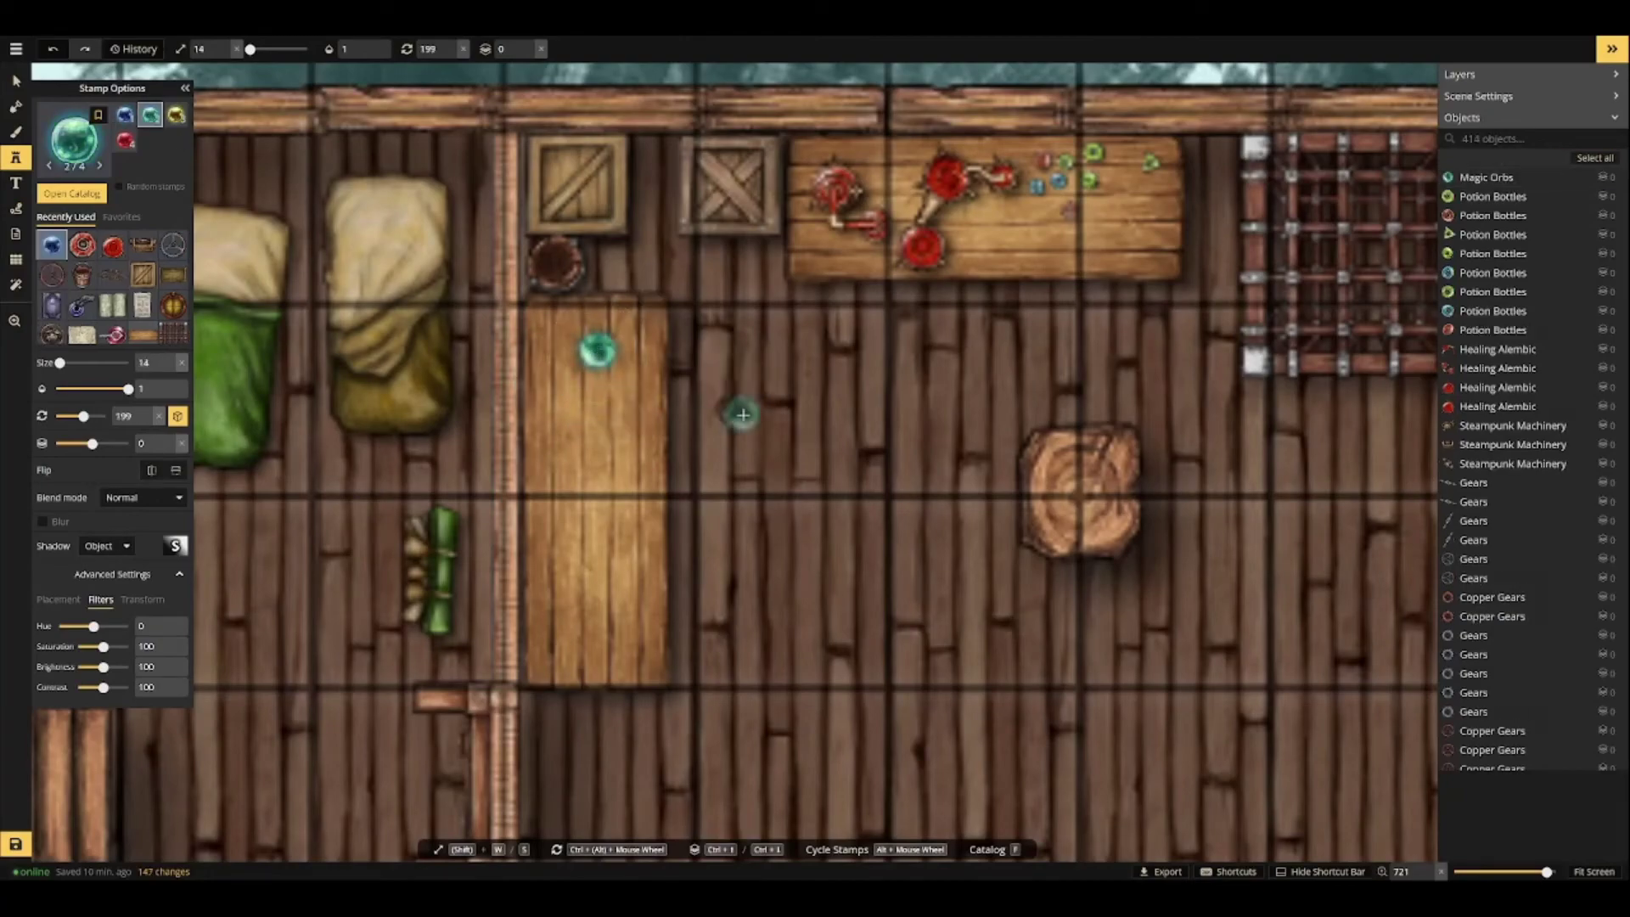
{"action": "key", "text": "f"}
{"action": "double_click", "coordinate": [324, 77]}
{"action": "type", "text": "rug"}
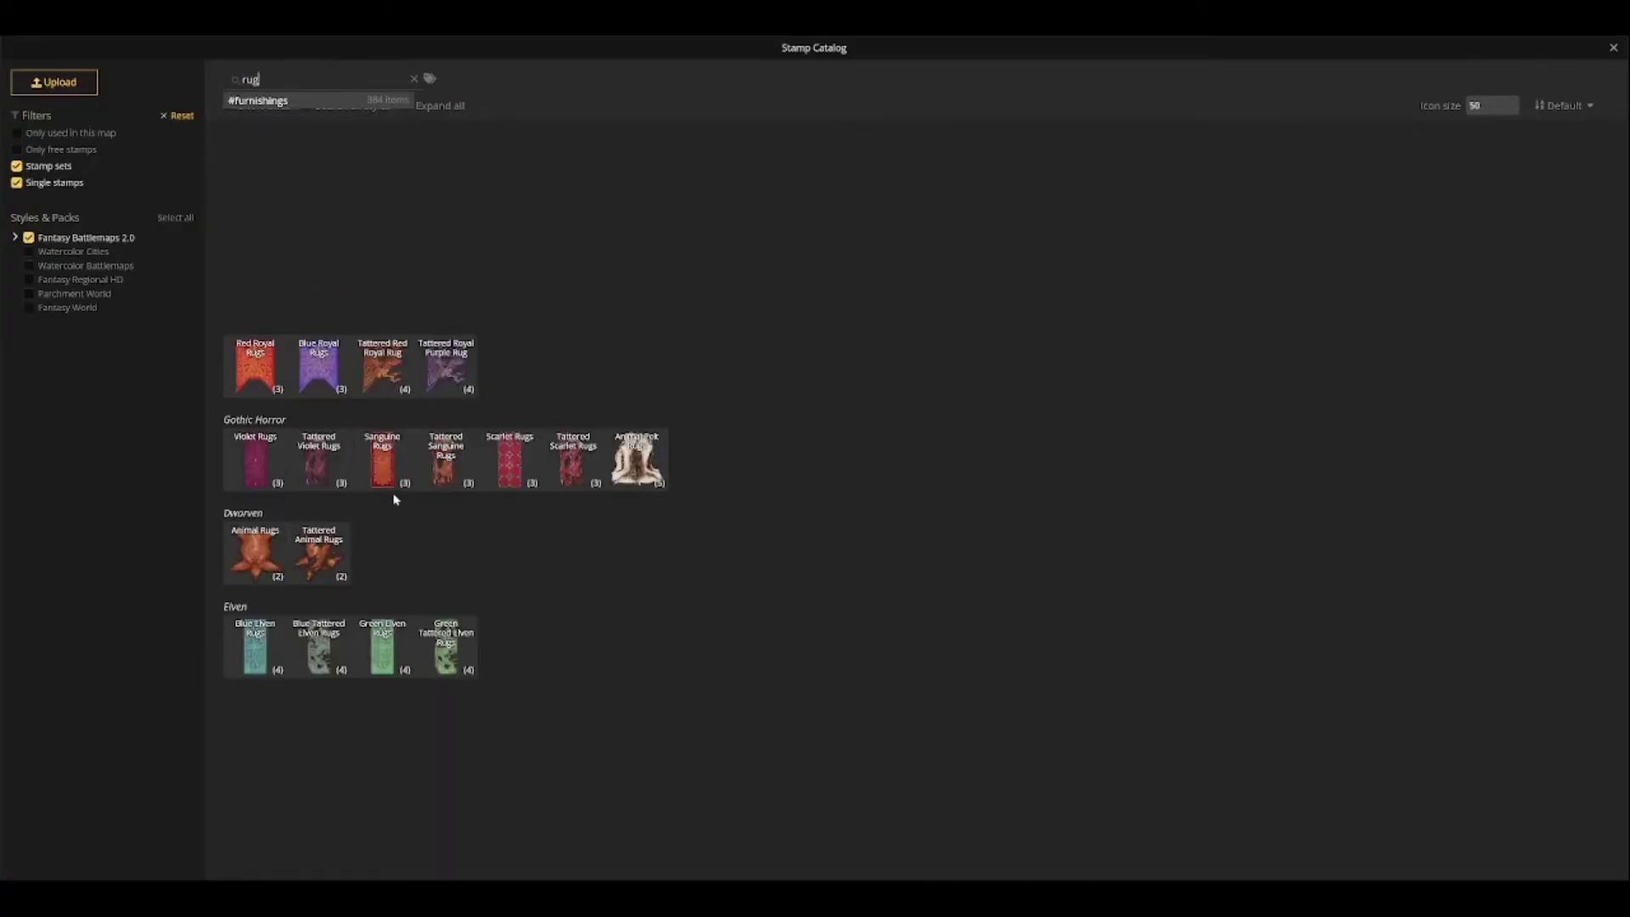
{"action": "left_click", "coordinate": [400, 100]}
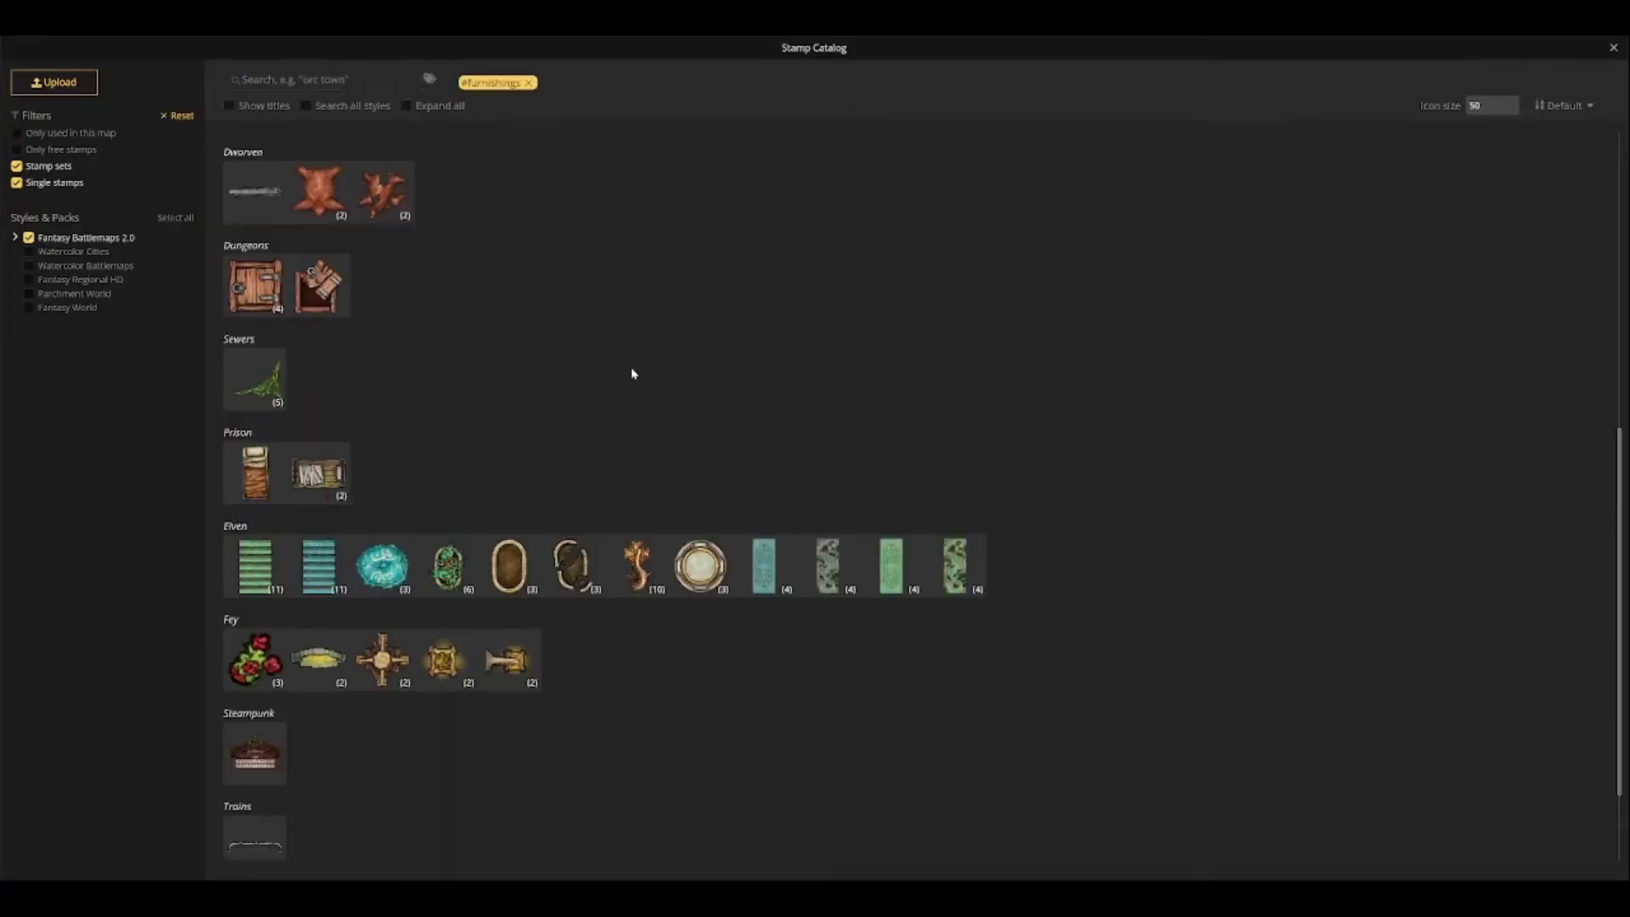
{"action": "scroll", "coordinate": [633, 373], "scroll_direction": "up", "scroll_amount": 10}
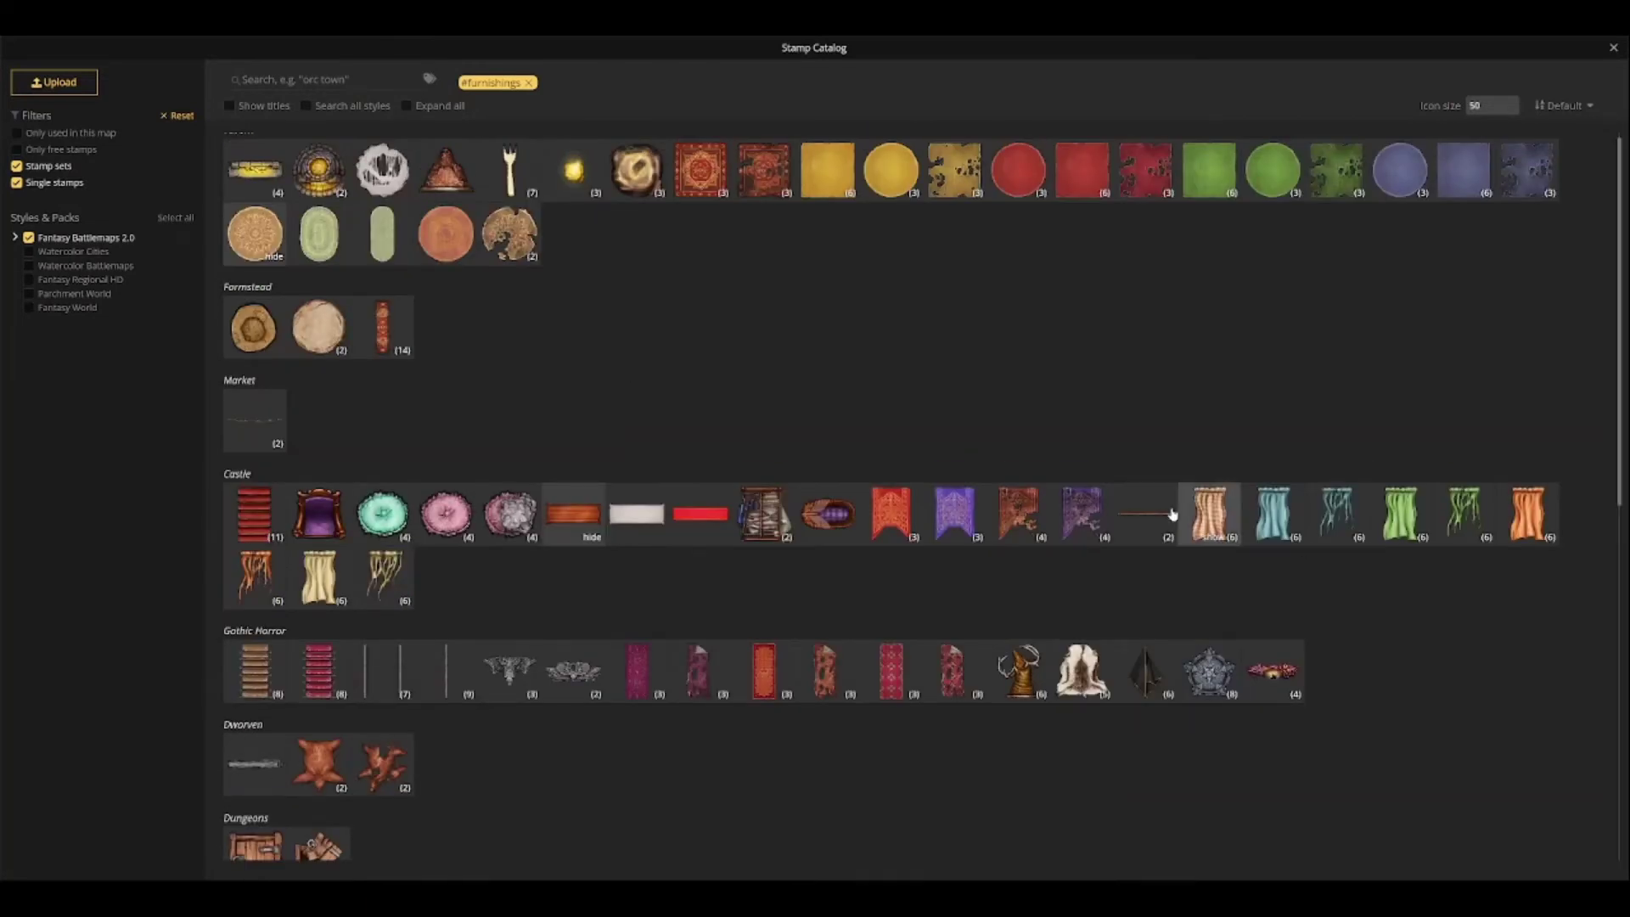
{"action": "scroll", "coordinate": [852, 385], "scroll_direction": "up", "scroll_amount": 1}
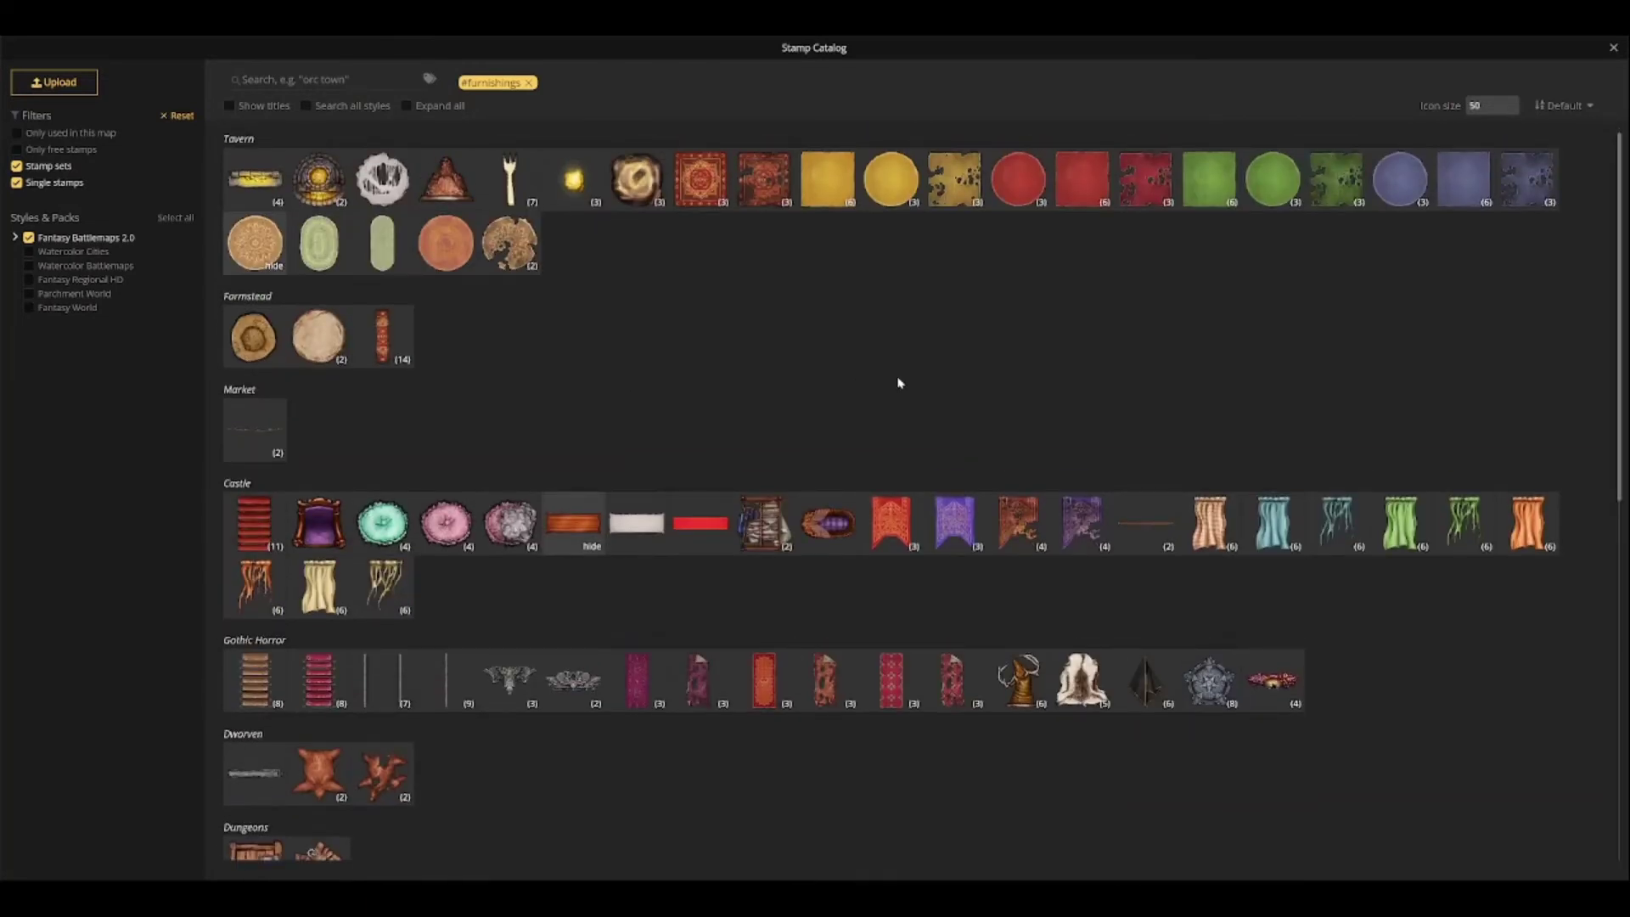
{"action": "key", "text": "Escape"}
{"action": "left_click", "coordinate": [594, 494]}
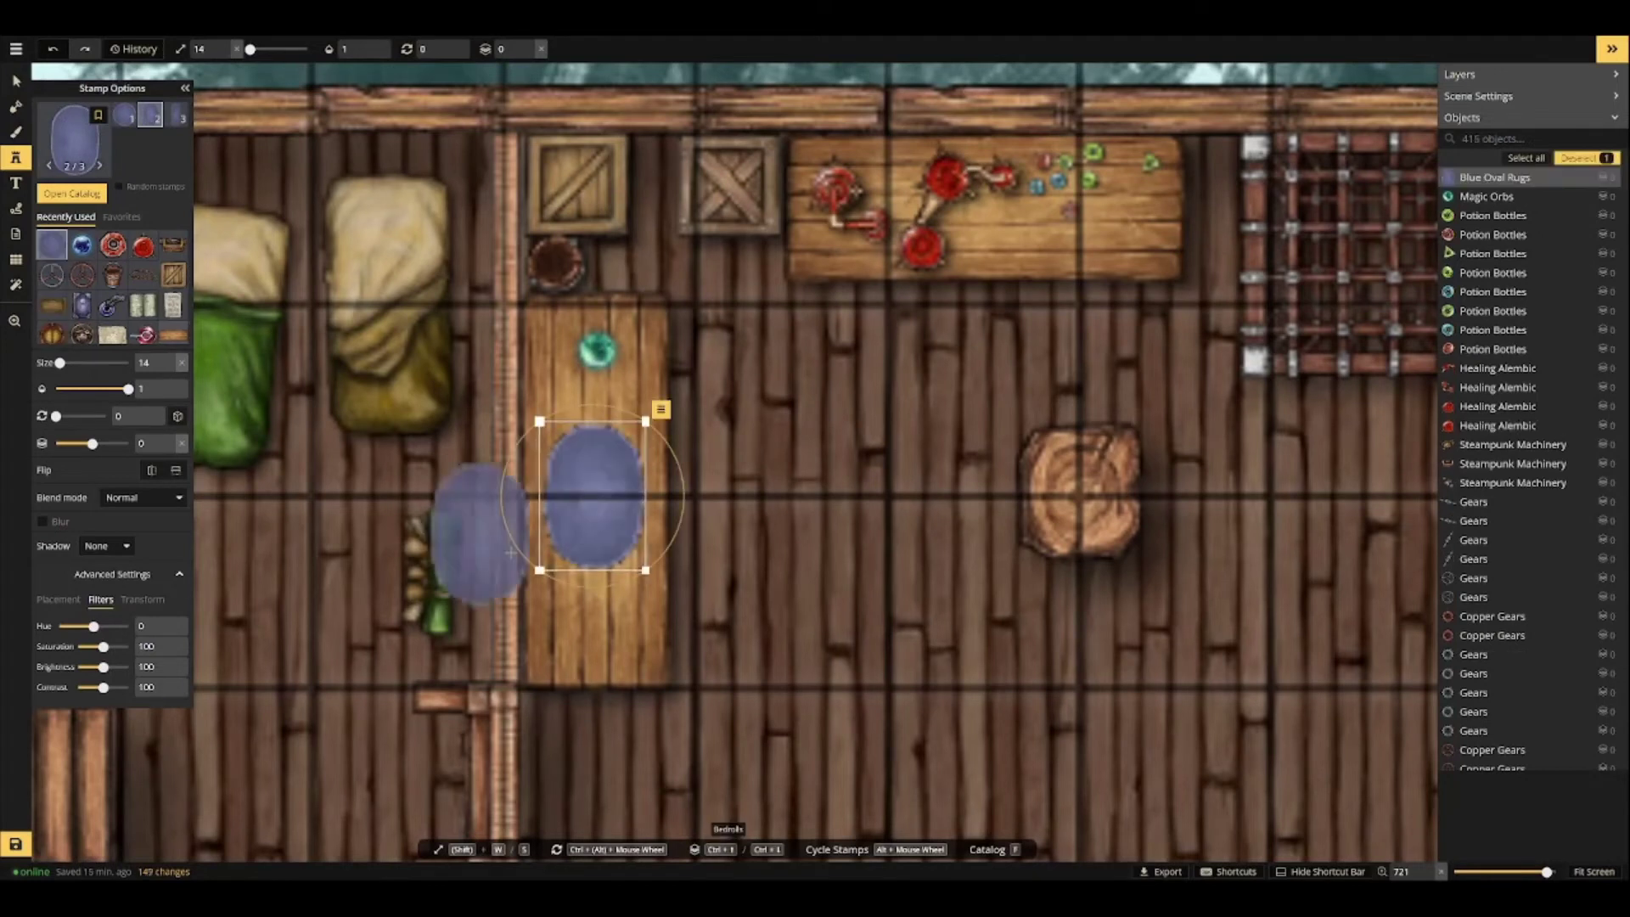
Darken the blue oval rug with saturation 67, brightness 44 and contrast 200.
{"action": "left_click_drag", "start_coordinate": [104, 667], "coordinate": [91, 667]}
{"action": "left_click_drag", "start_coordinate": [103, 687], "coordinate": [93, 652]}
{"action": "left_click", "coordinate": [771, 608]}
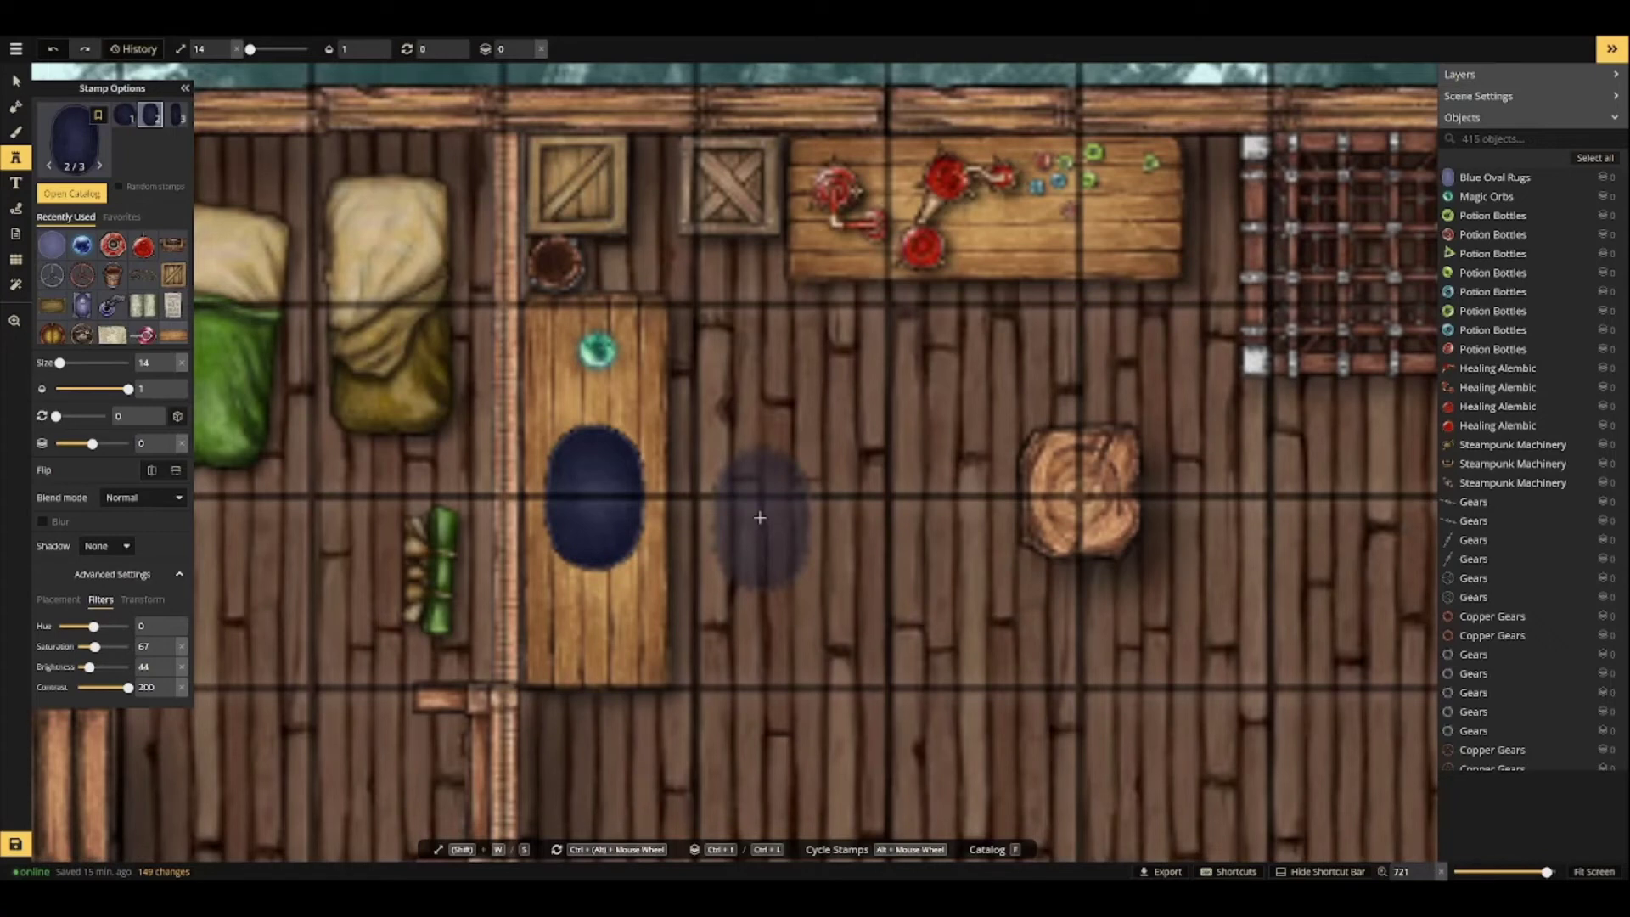
Search the catalog for "gem" and place three different Gems at size 10 on the dark blue rug.
{"action": "type", "text": "fgem"}
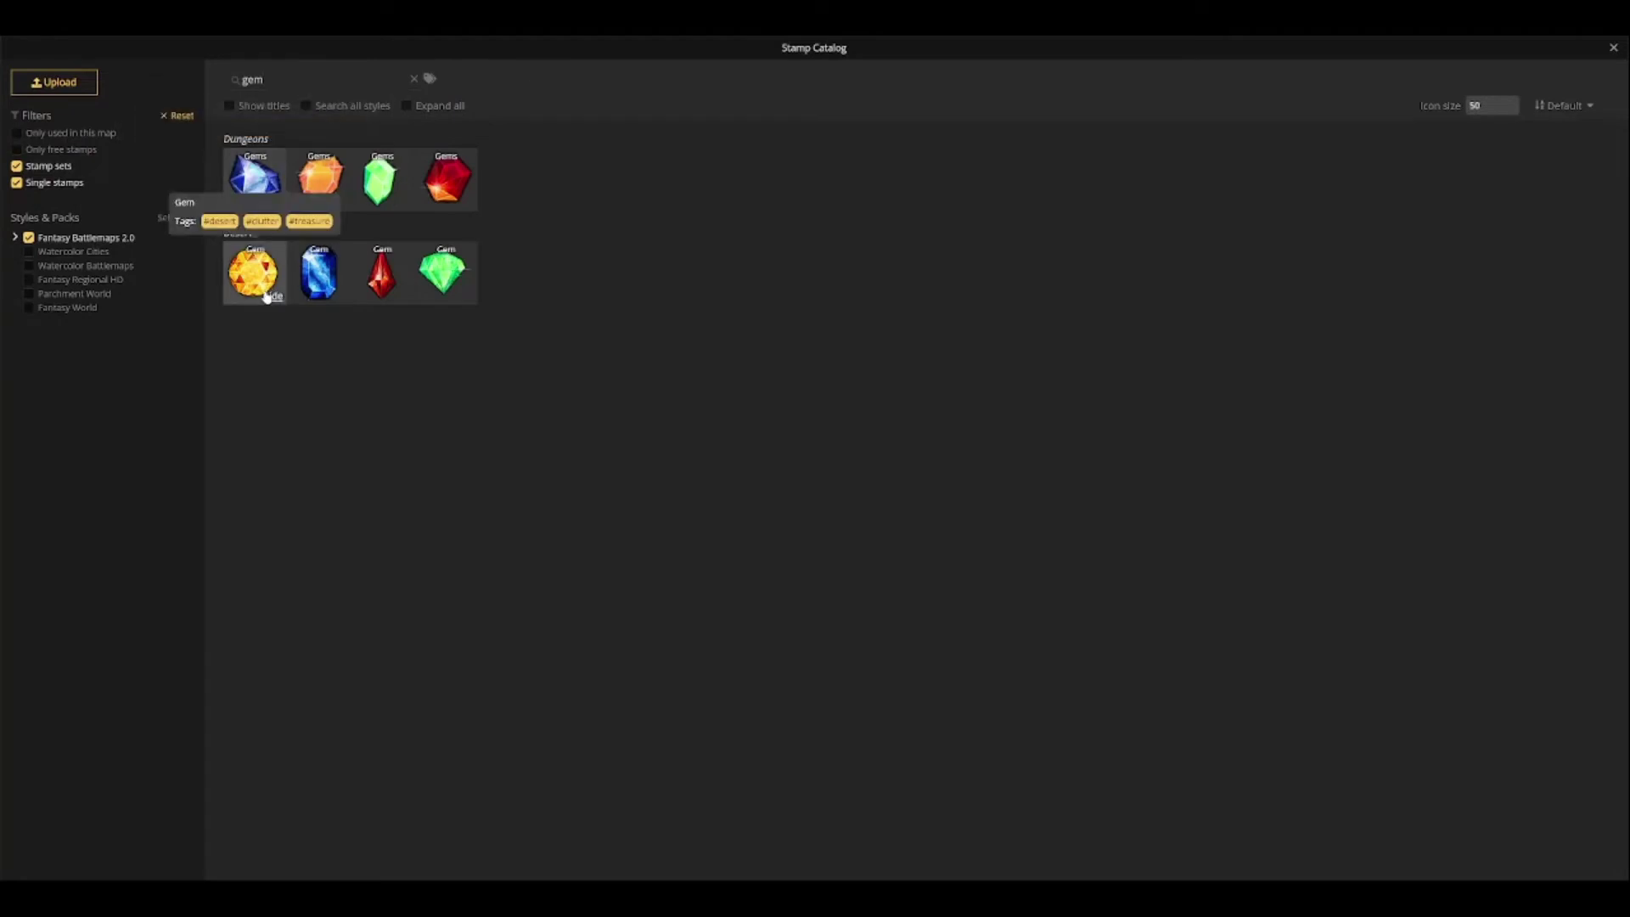
{"action": "left_click", "coordinate": [268, 296]}
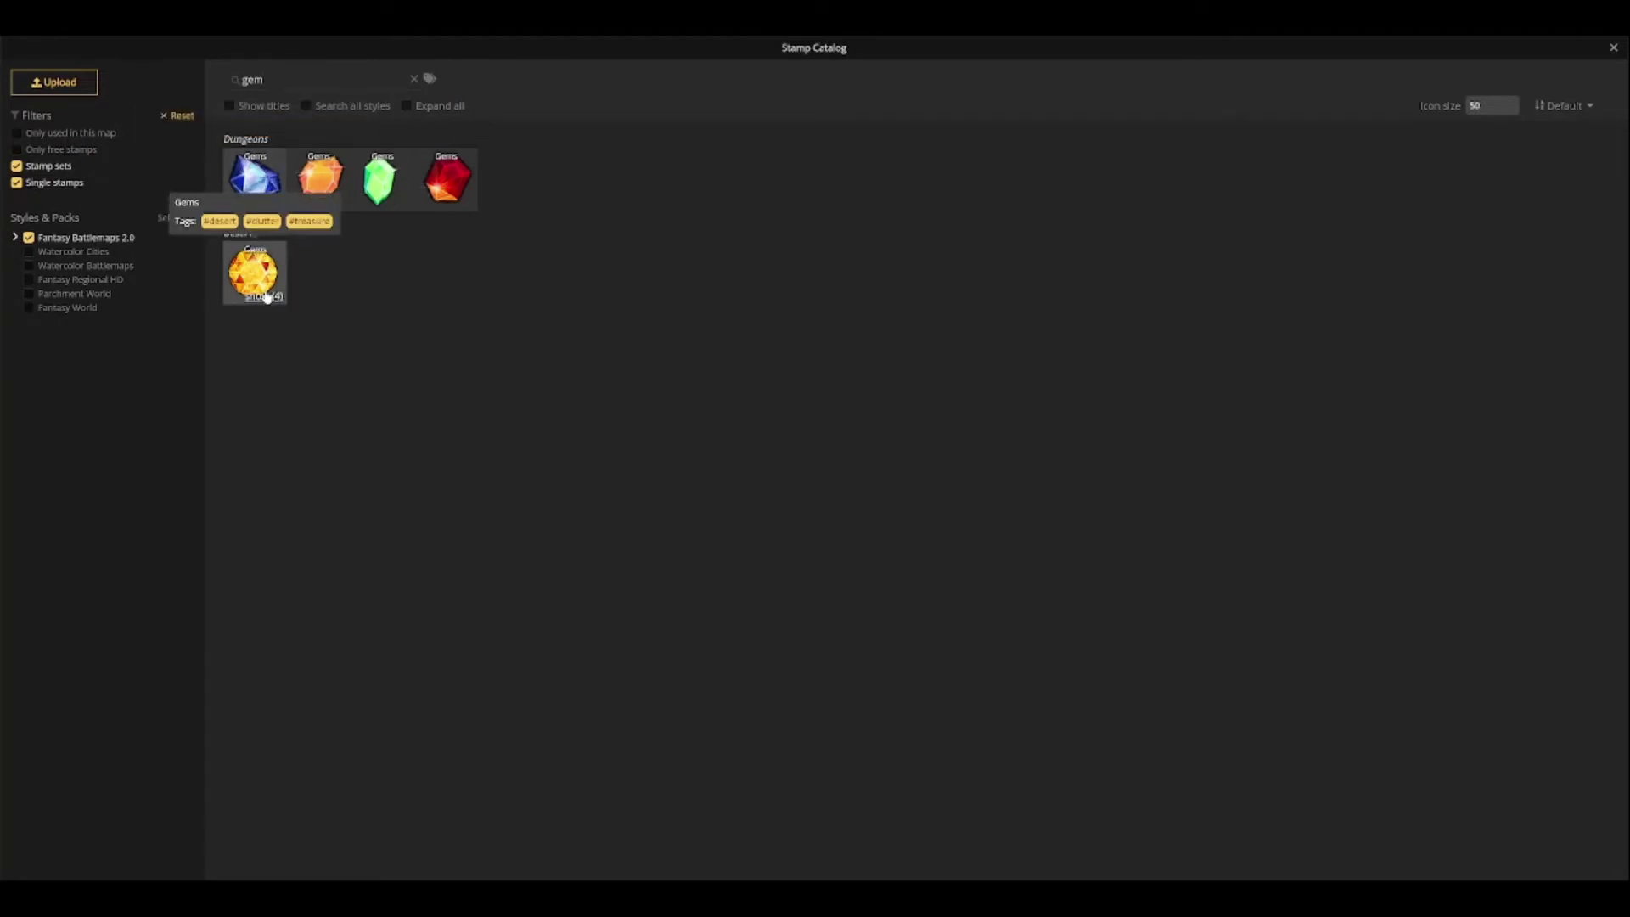
{"action": "left_click", "coordinate": [254, 274]}
{"action": "left_click", "coordinate": [583, 463]}
{"action": "left_click", "coordinate": [614, 473]}
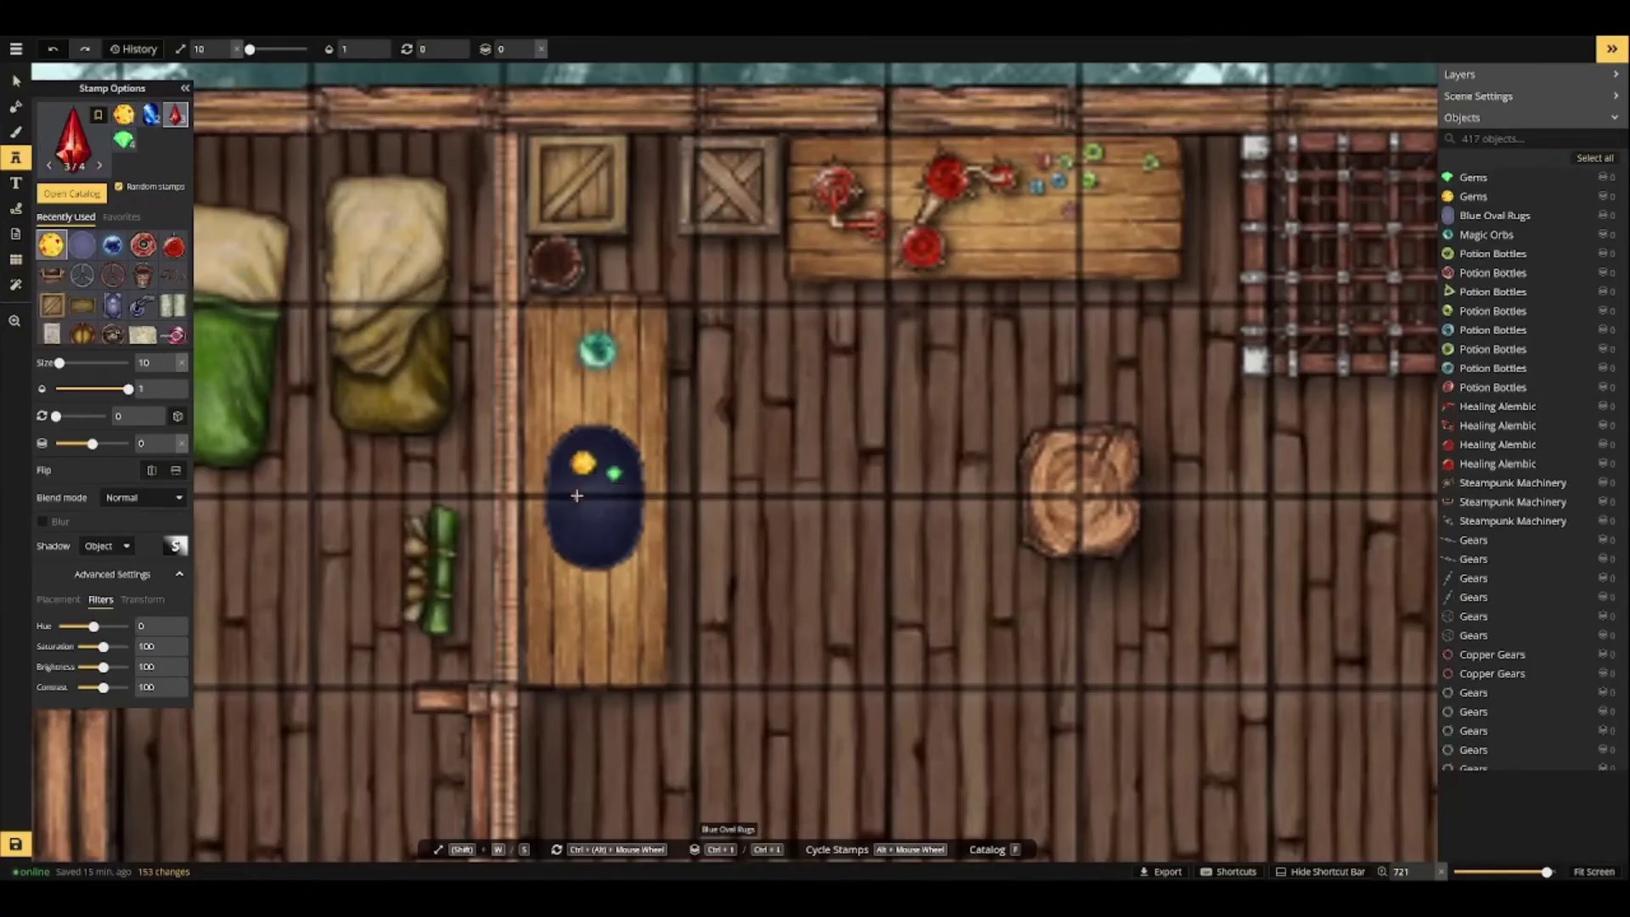
{"action": "left_click", "coordinate": [577, 497]}
Turn on random rotation and scatter seven more assorted Gems at size 10 across the dark blue rug.
{"action": "left_click", "coordinate": [177, 416]}
{"action": "left_click", "coordinate": [614, 506]}
{"action": "left_click", "coordinate": [557, 492]}
{"action": "left_click", "coordinate": [610, 446]}
{"action": "left_click", "coordinate": [572, 533]}
{"action": "left_click", "coordinate": [612, 533]}
{"action": "left_click", "coordinate": [592, 538]}
{"action": "left_click", "coordinate": [624, 492]}
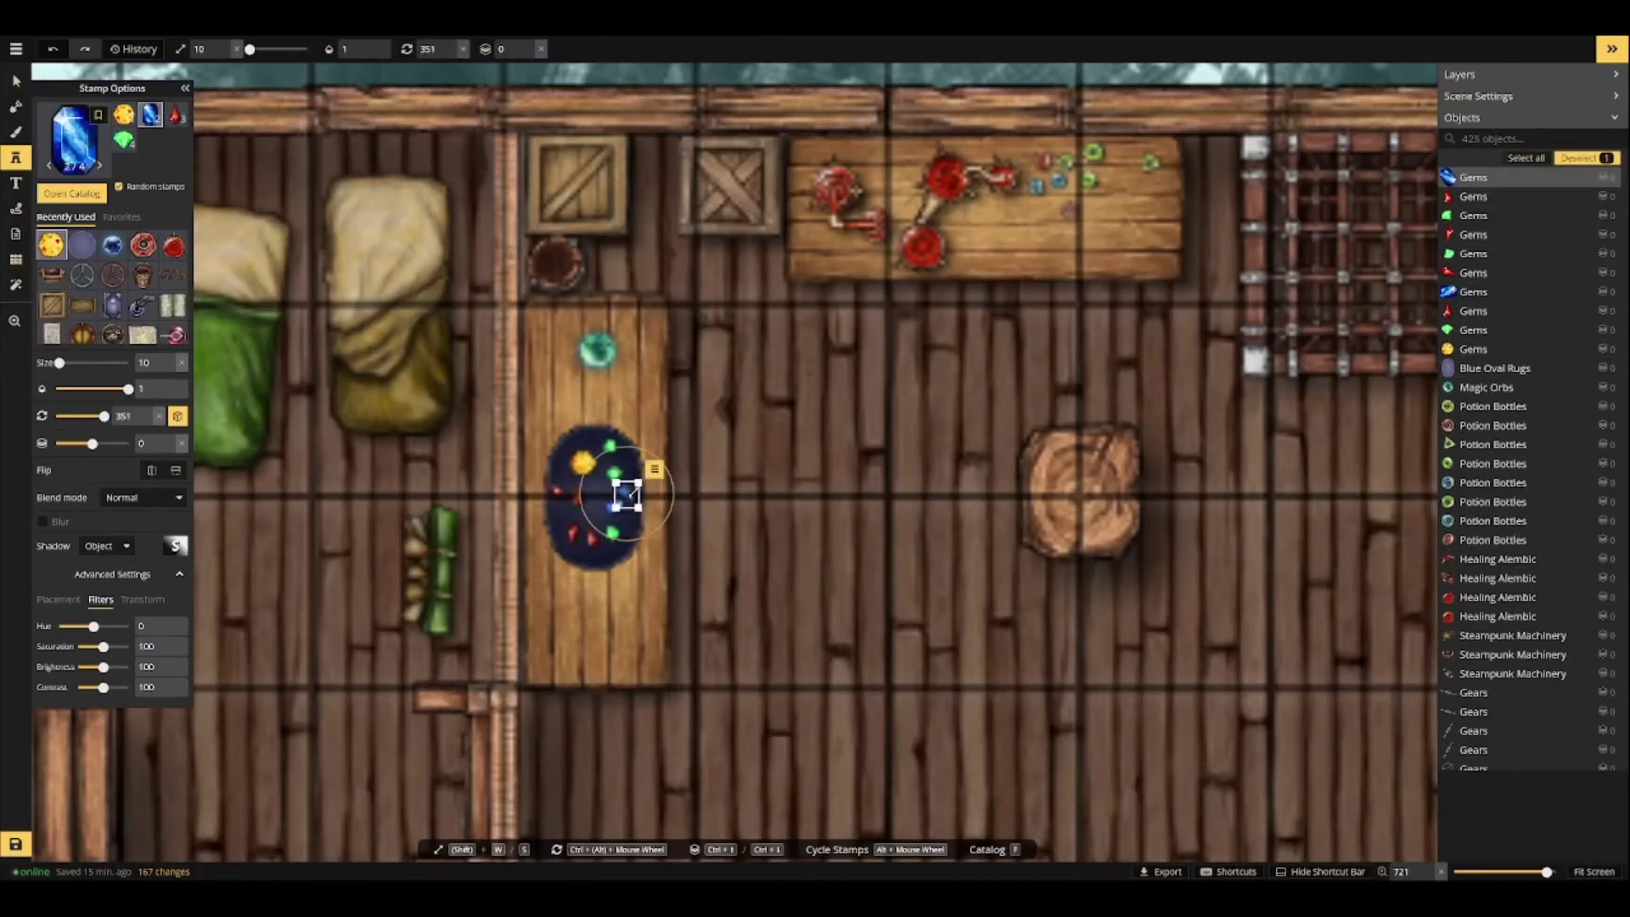
Search the catalog for "sack" and place small Sacks at size 10 on the west wall table around the gem cloth.
{"action": "left_click", "coordinate": [72, 194]}
{"action": "double_click", "coordinate": [284, 77]}
{"action": "type", "text": "sack"}
{"action": "key", "text": "Return"}
{"action": "left_click", "coordinate": [255, 178]}
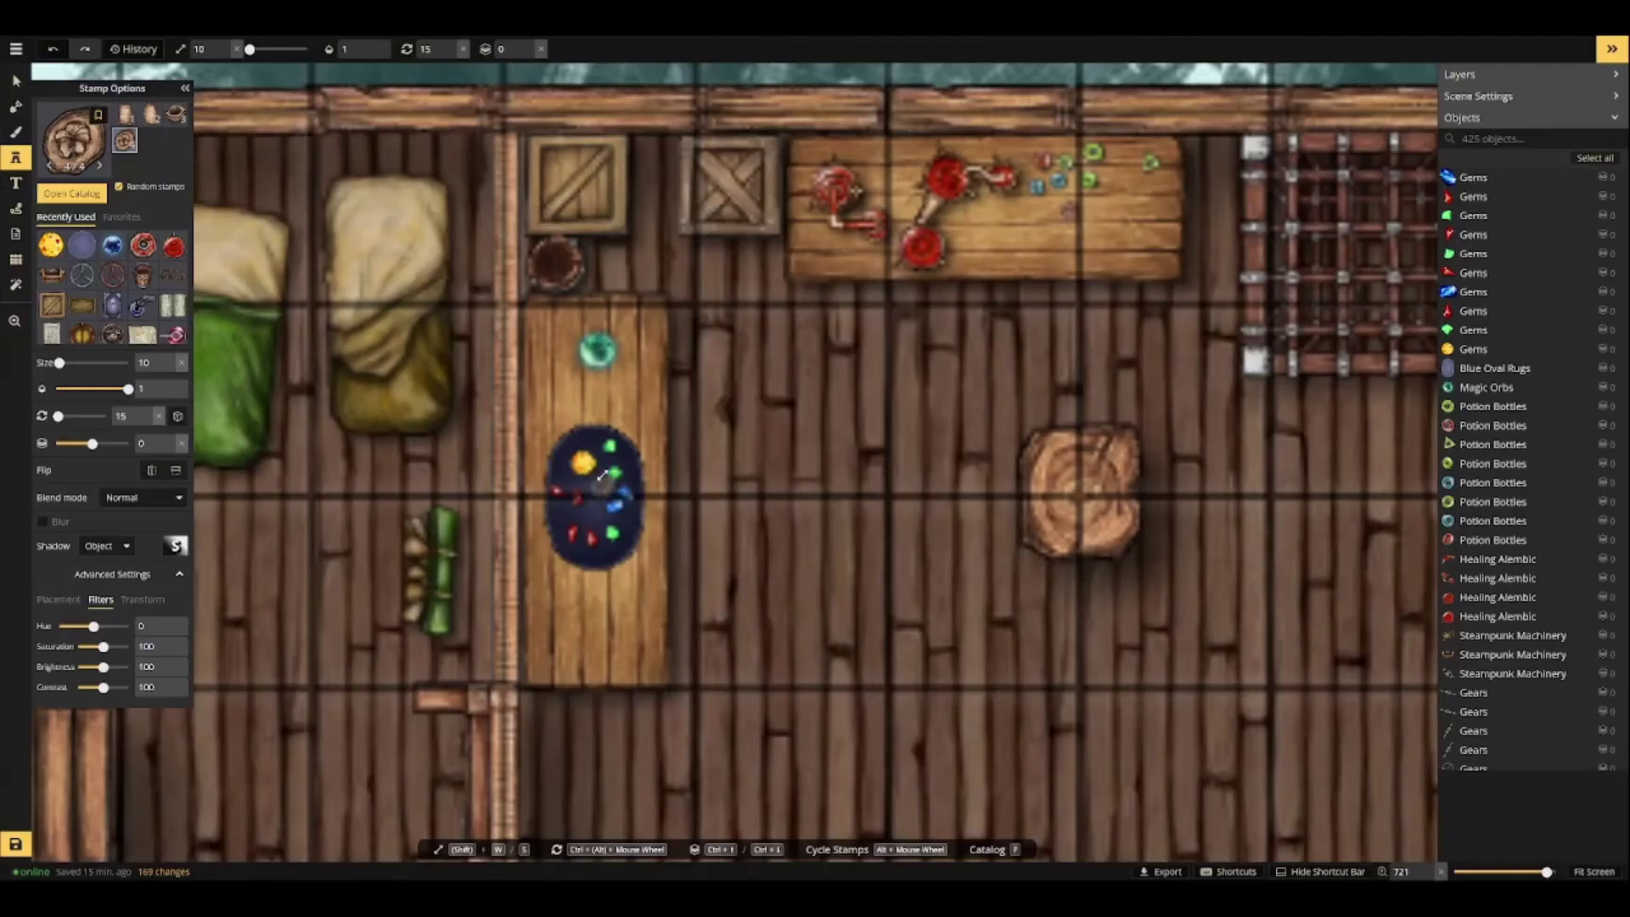
{"action": "left_click", "coordinate": [556, 413]}
{"action": "left_click", "coordinate": [555, 382]}
{"action": "key", "text": "ctrl+z"}
{"action": "left_click", "coordinate": [557, 382]}
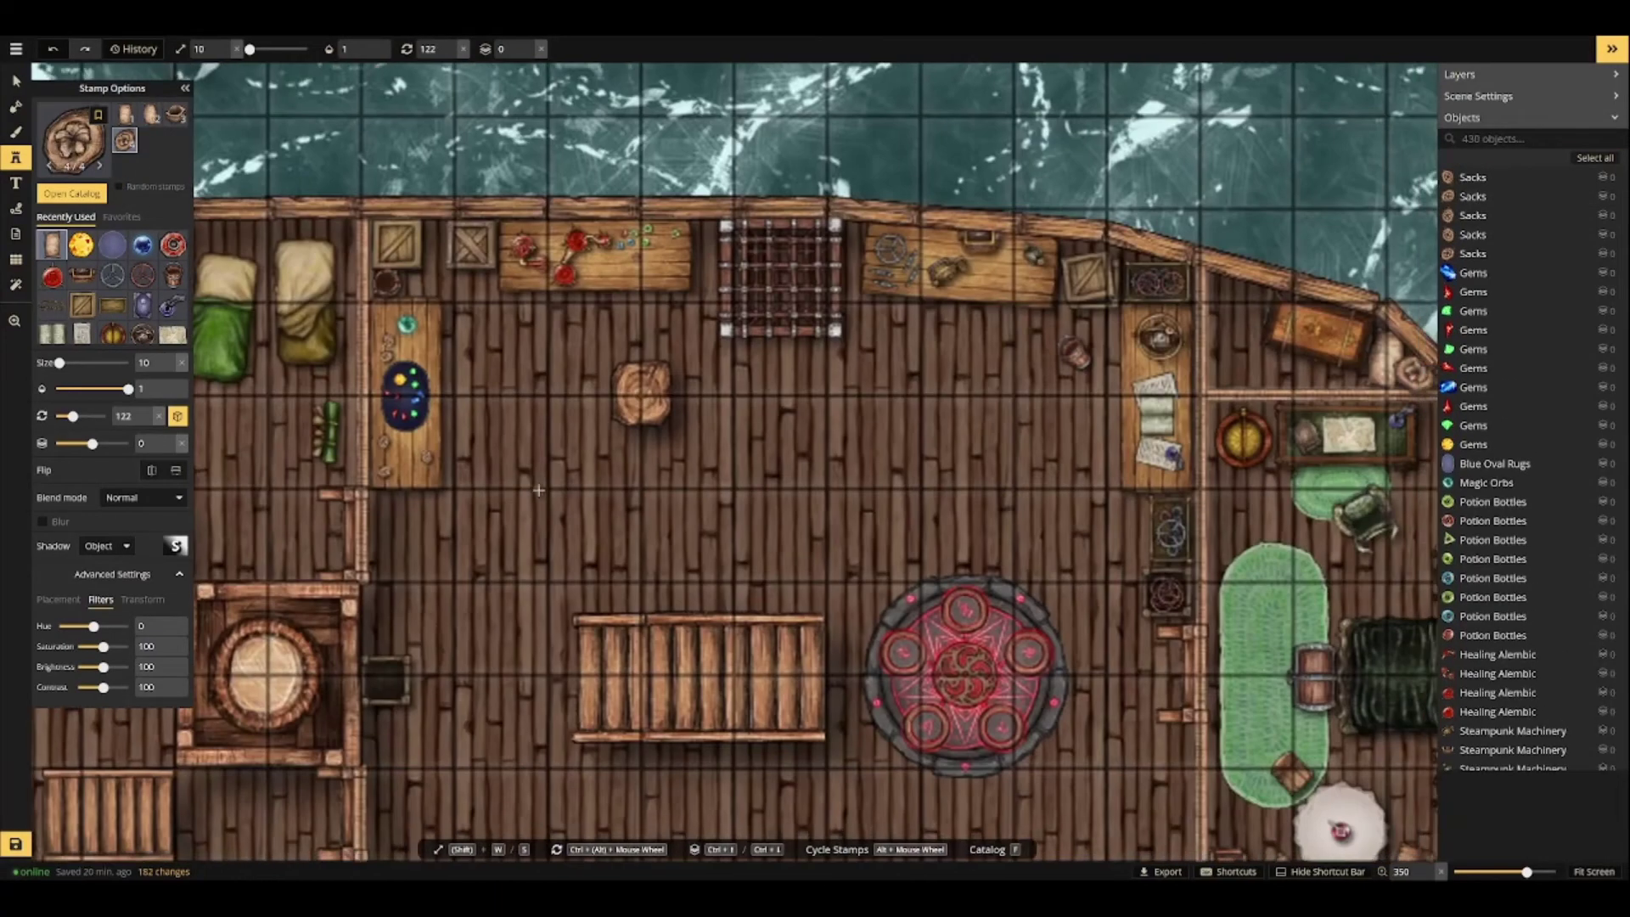
Save the map.
{"action": "scroll", "coordinate": [539, 490], "scroll_direction": "down", "scroll_amount": 5}
{"action": "left_click_drag", "start_coordinate": [538, 490], "coordinate": [907, 381]}
{"action": "left_click", "coordinate": [15, 844]}
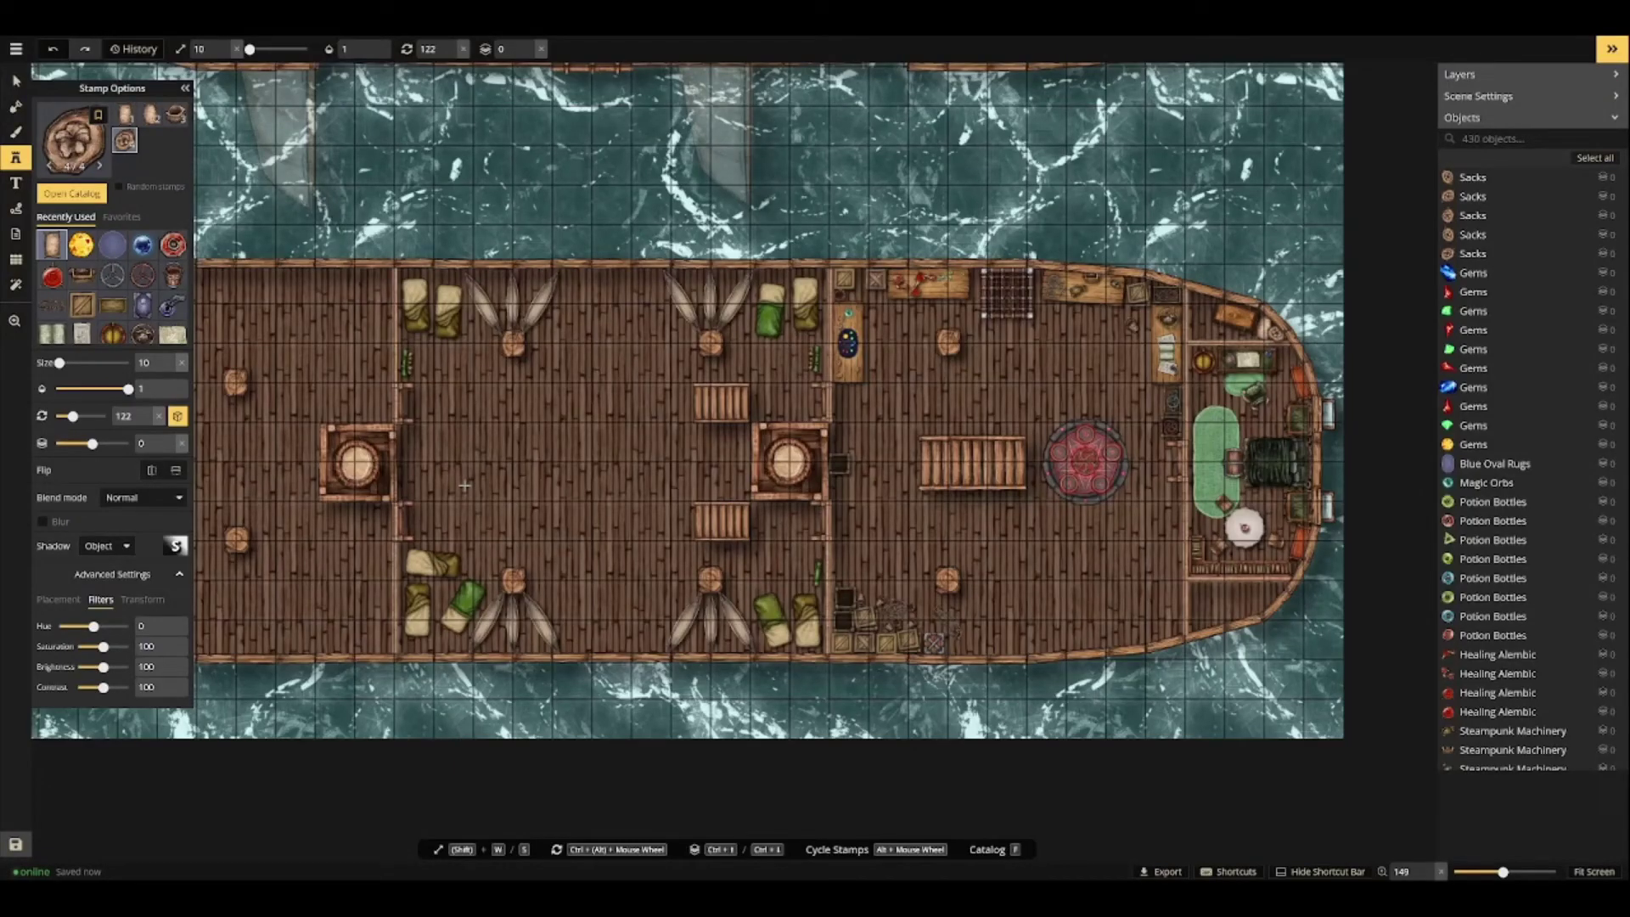
Place seven random Crates at size 27 in two rows against the north hull wall between the middle room's hammocks.
{"action": "left_click", "coordinate": [82, 306]}
{"action": "left_click", "coordinate": [16, 81]}
{"action": "left_click", "coordinate": [875, 280]}
{"action": "left_click", "coordinate": [16, 157]}
{"action": "scroll", "coordinate": [578, 314], "scroll_direction": "up", "scroll_amount": 1}
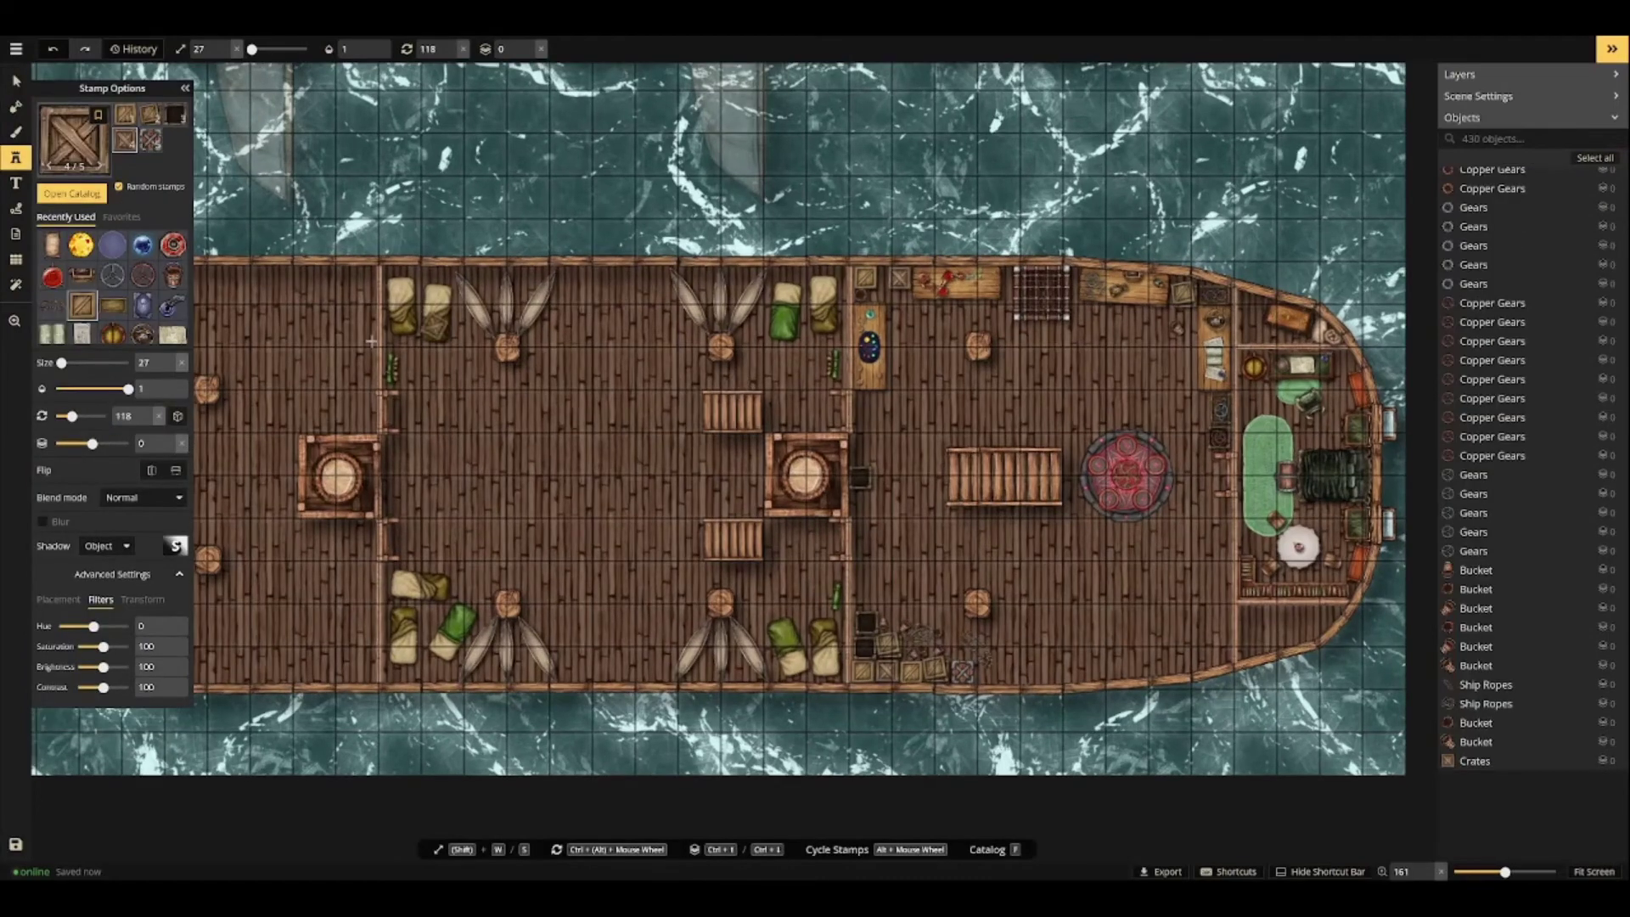
{"action": "scroll", "coordinate": [569, 303], "scroll_direction": "up", "scroll_amount": 10}
{"action": "left_click", "coordinate": [585, 243]}
{"action": "left_click", "coordinate": [650, 241]}
{"action": "left_click", "coordinate": [798, 239]}
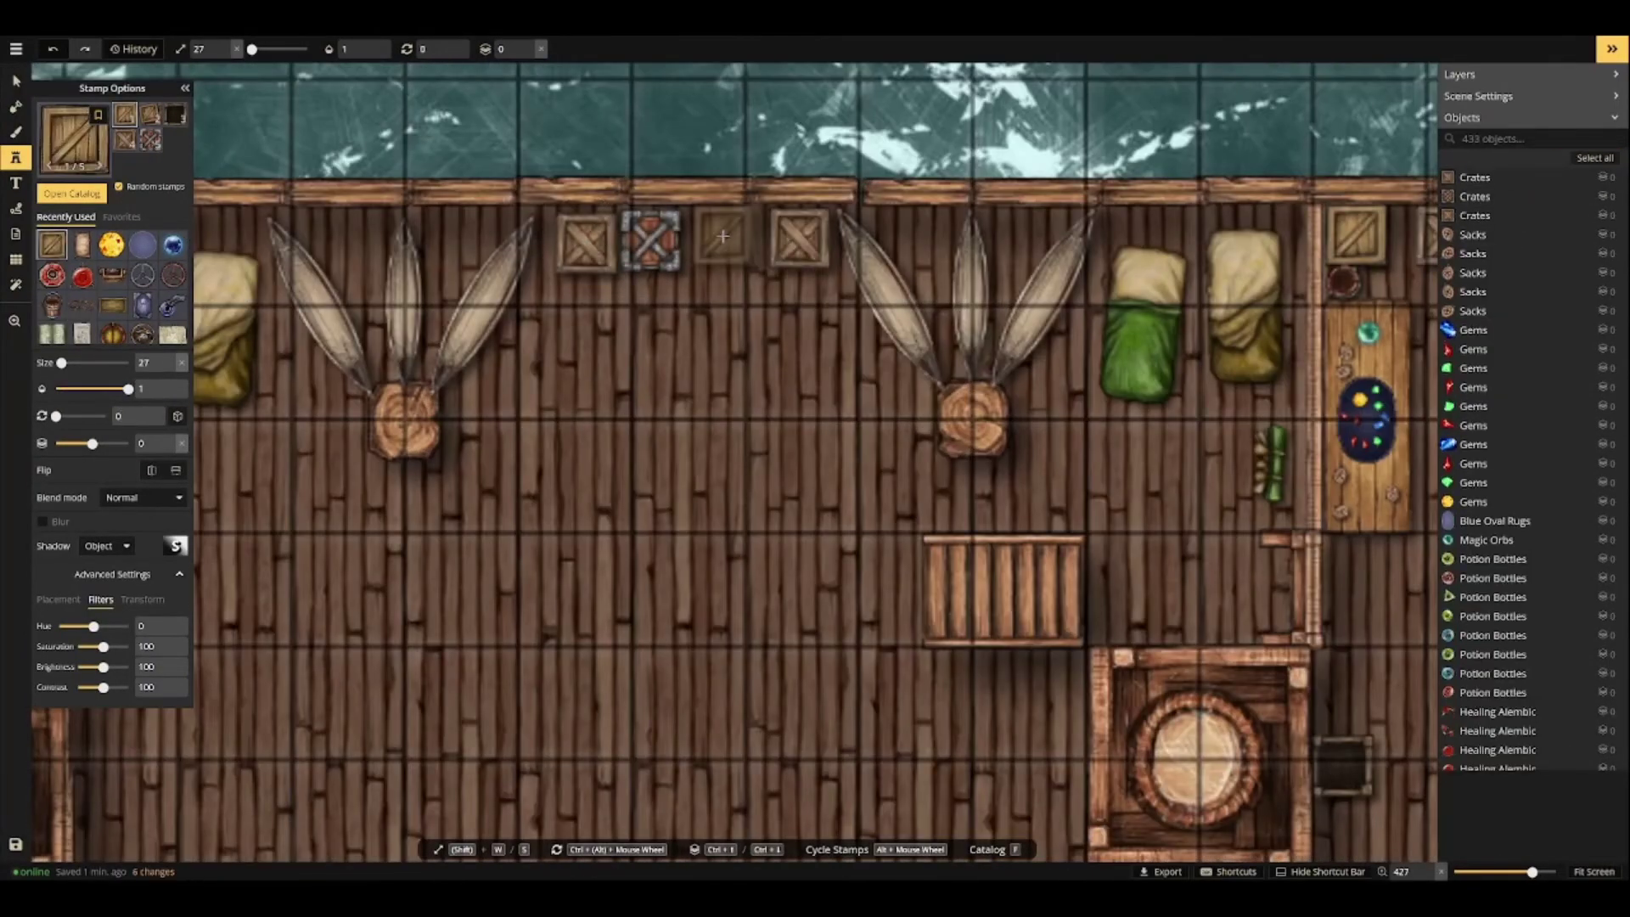
{"action": "left_click", "coordinate": [720, 238]}
{"action": "left_click", "coordinate": [629, 304]}
{"action": "left_click", "coordinate": [766, 304]}
{"action": "left_click", "coordinate": [691, 308]}
Pile six random Crates at size 27 against the south hull wall between the middle room's hammocks.
{"action": "left_click_drag", "start_coordinate": [680, 798], "coordinate": [684, 182]}
{"action": "left_click", "coordinate": [583, 656]}
{"action": "left_click", "coordinate": [653, 658]}
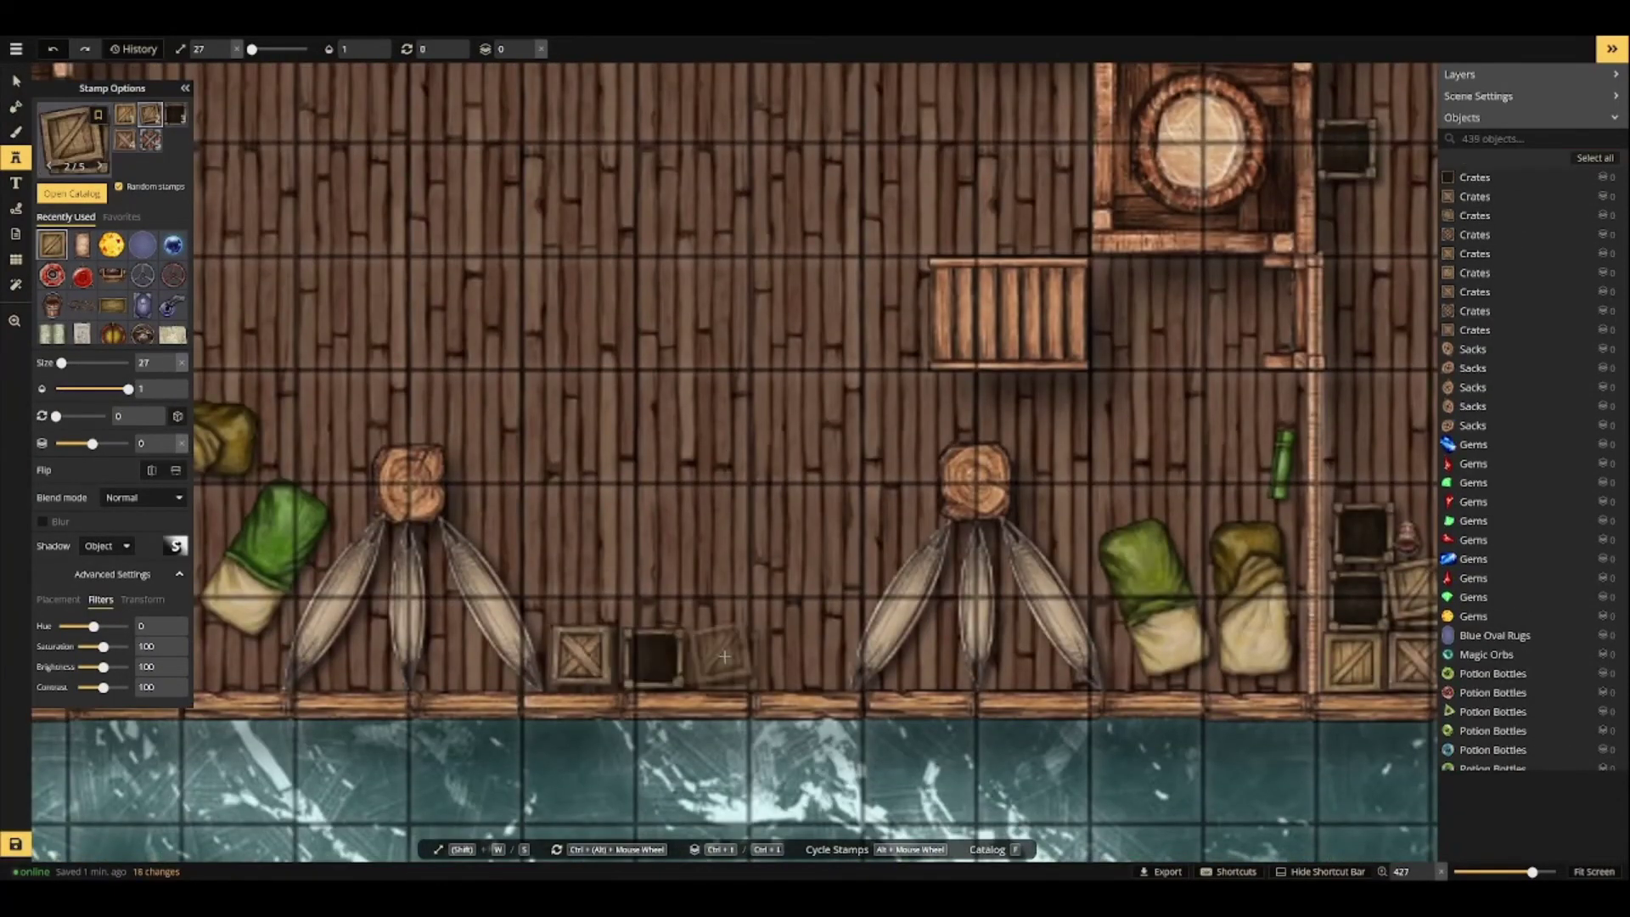
{"action": "left_click", "coordinate": [601, 587]}
{"action": "left_click", "coordinate": [719, 659]}
{"action": "left_click", "coordinate": [696, 595]}
{"action": "left_click", "coordinate": [652, 513]}
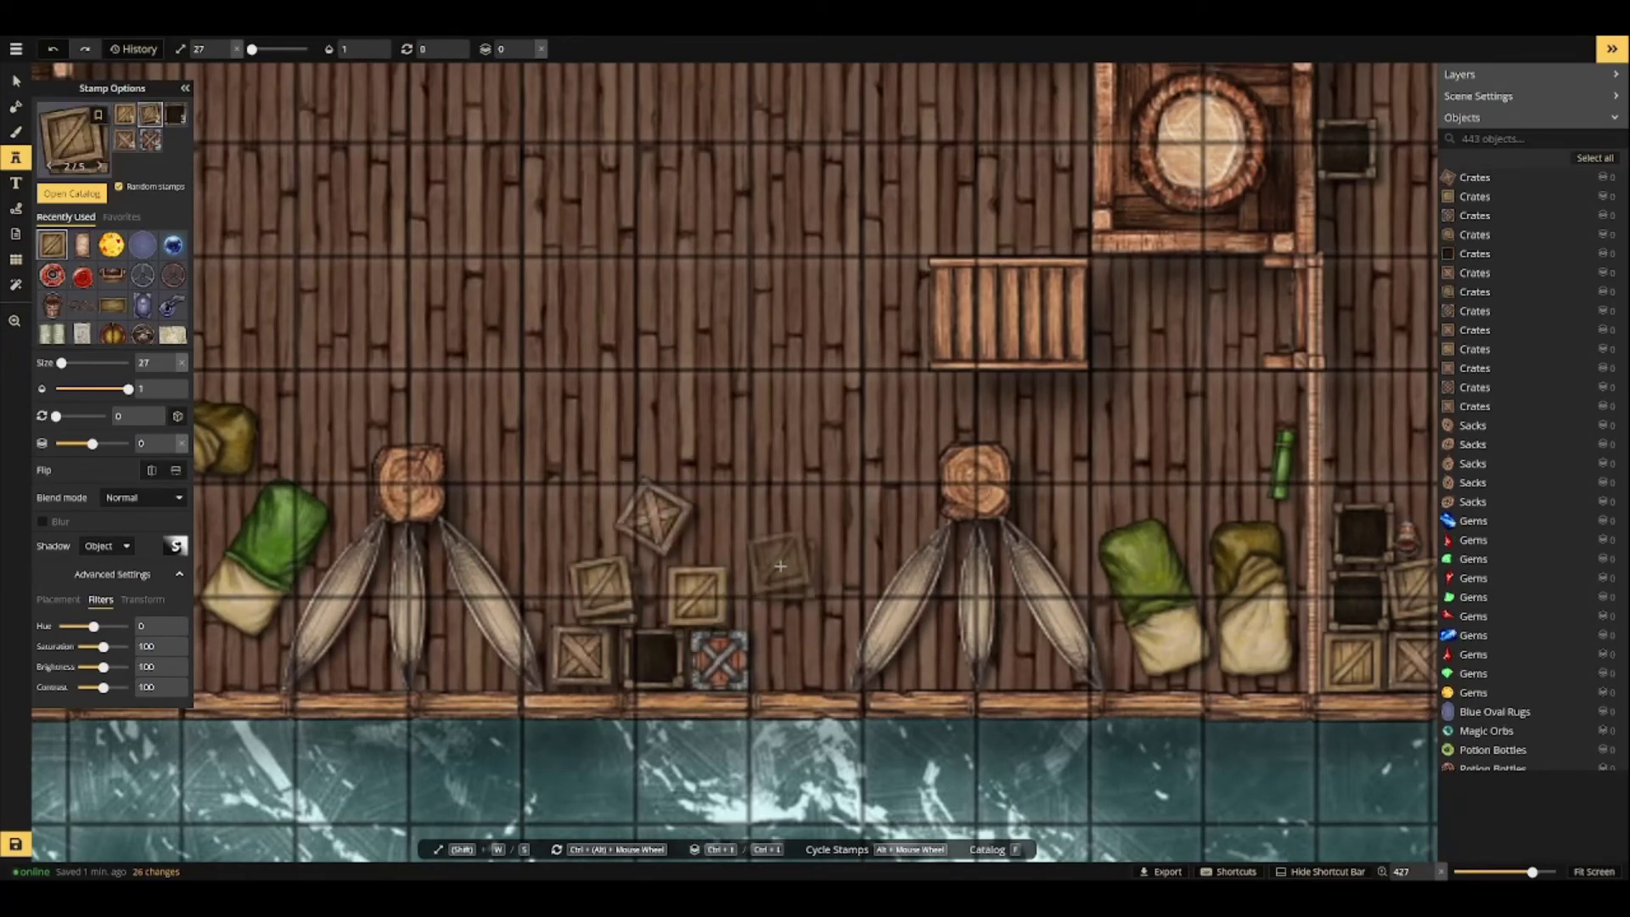
Add three more Crates to the middle room's south side, two on the pile and one beside the aft hammock post.
{"action": "scroll", "coordinate": [891, 485], "scroll_direction": "down", "scroll_amount": 1, "text": "ctrl"}
{"action": "left_click", "coordinate": [891, 485]}
{"action": "left_click", "coordinate": [790, 657]}
{"action": "left_click", "coordinate": [775, 594]}
{"action": "scroll", "coordinate": [775, 595], "scroll_direction": "down", "scroll_amount": 4}
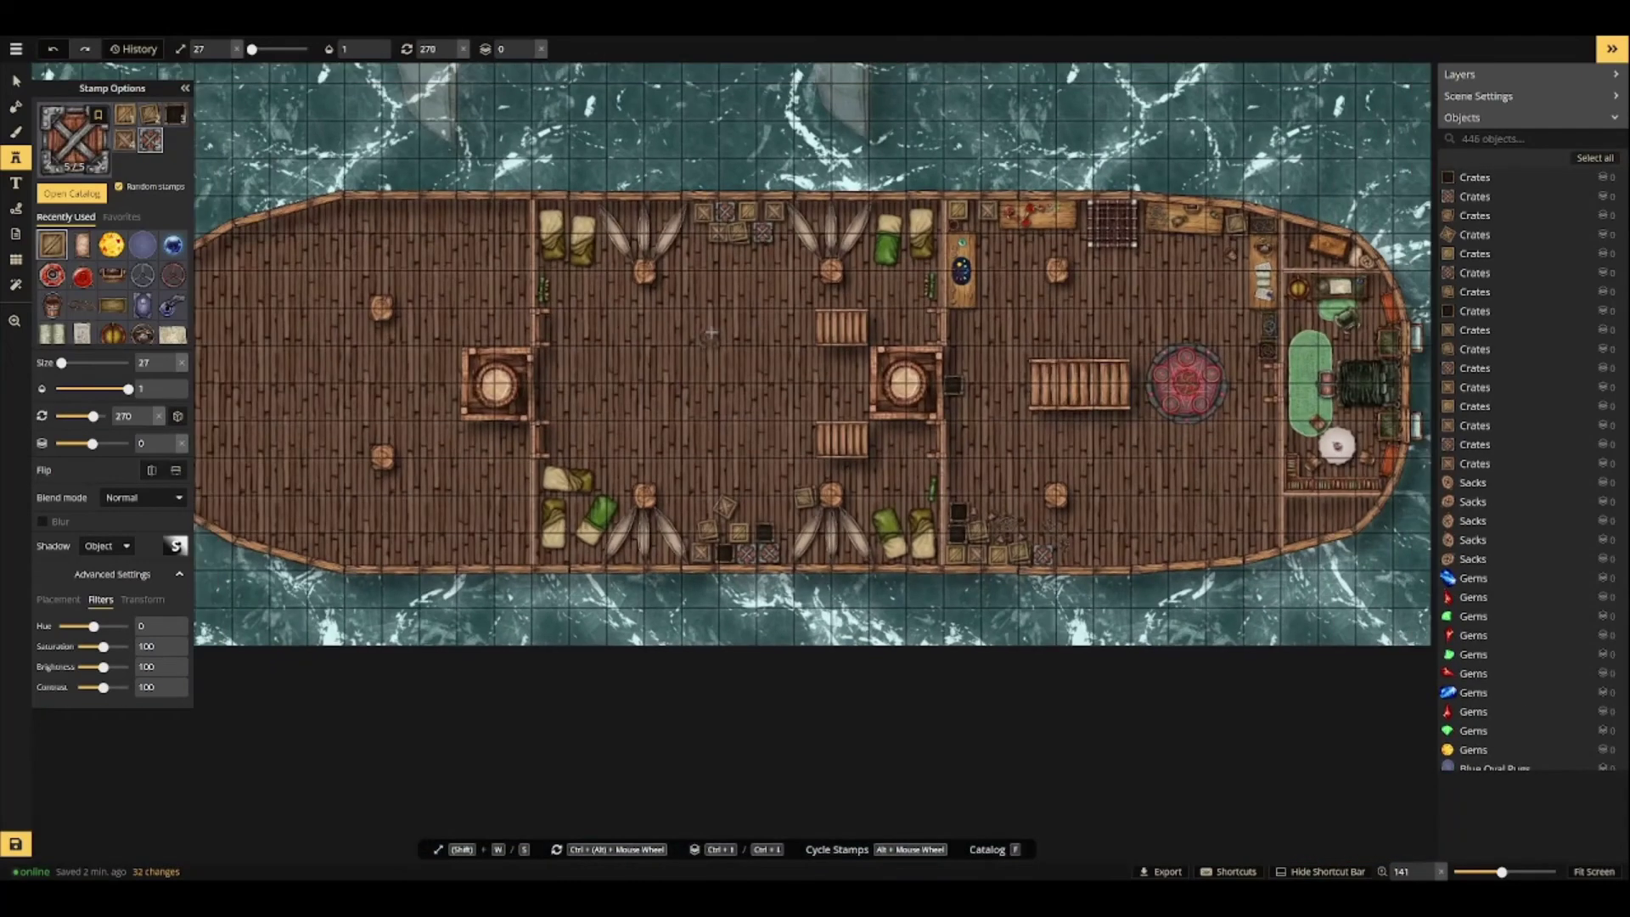
Add another crate at 270 degrees to the middle room's northern row and move it up a layer.
{"action": "scroll", "coordinate": [782, 151], "scroll_direction": "up", "scroll_amount": 2}
{"action": "left_click", "coordinate": [782, 151]}
{"action": "left_click", "coordinate": [15, 81]}
{"action": "left_click", "coordinate": [781, 156]}
{"action": "right_click", "coordinate": [797, 142]}
{"action": "left_click", "coordinate": [857, 209]}
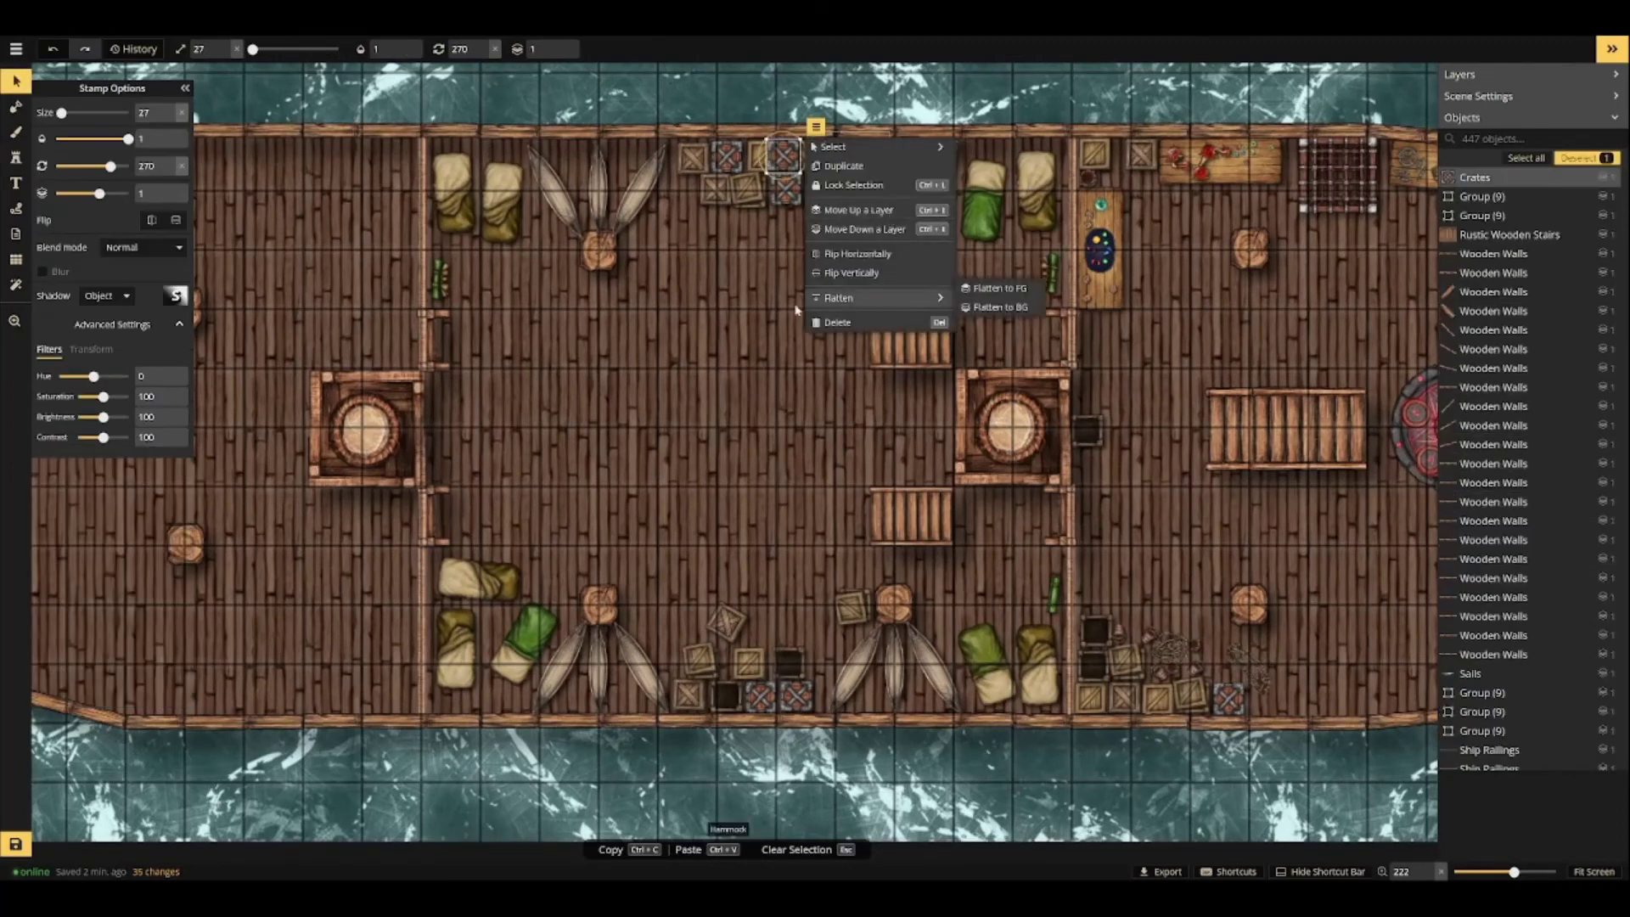
{"action": "left_click", "coordinate": [782, 156]}
{"action": "left_click", "coordinate": [127, 304]}
{"action": "left_click", "coordinate": [131, 393]}
{"action": "left_click", "coordinate": [348, 319]}
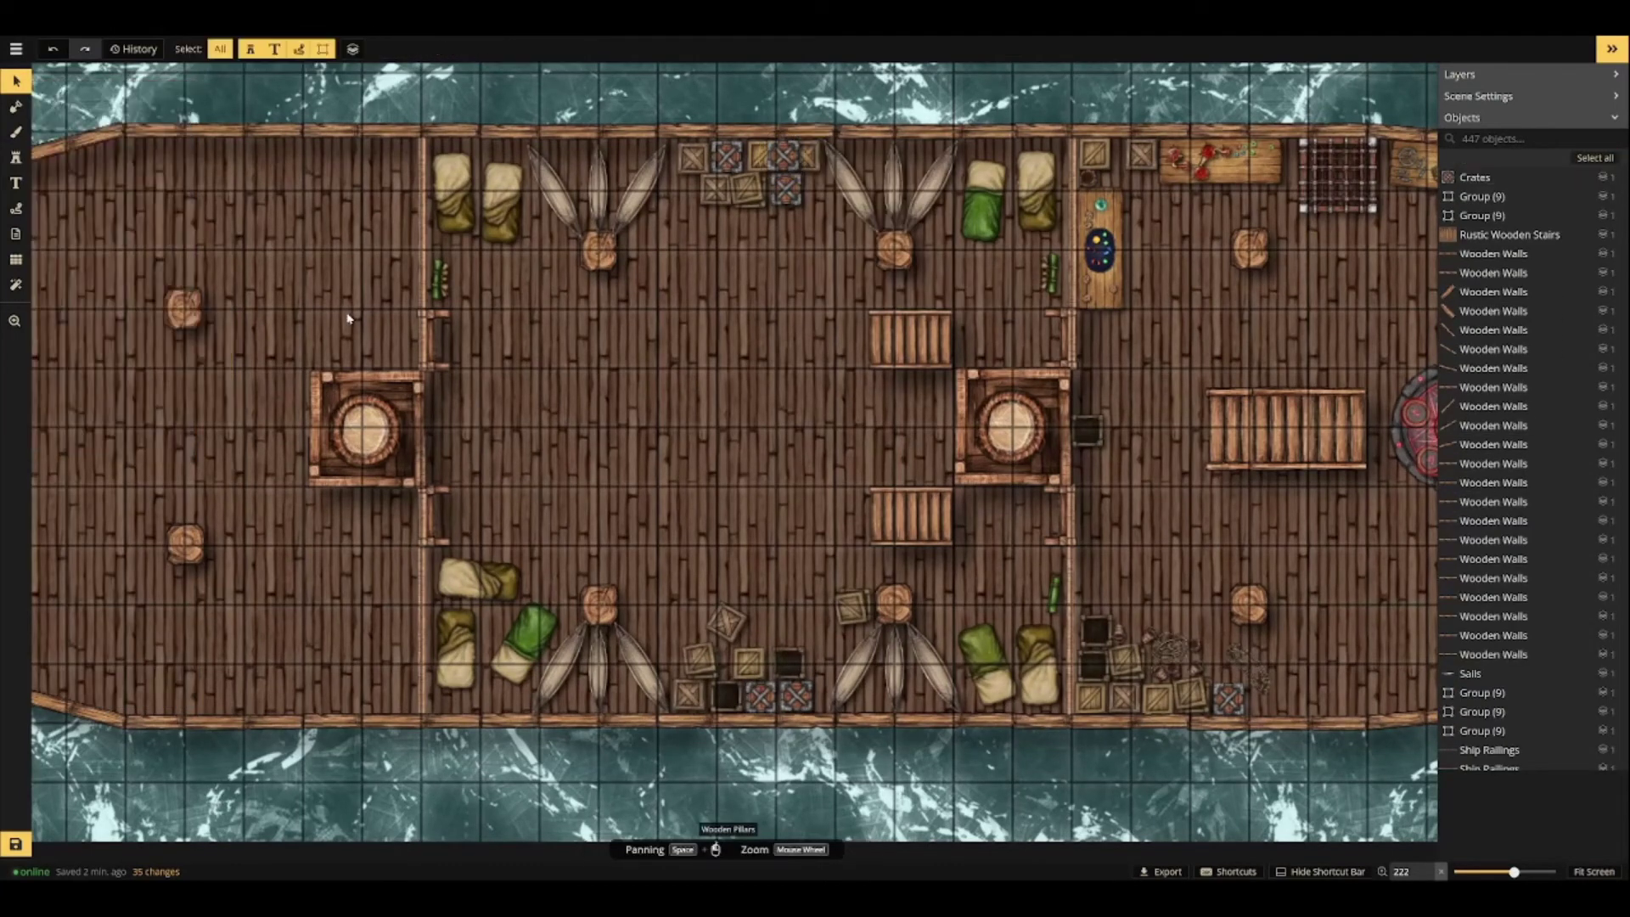
Place Cannon stamps at size 40 and 0.5 opacity near the north and south hull walls of the bow room.
{"action": "scroll", "coordinate": [664, 448], "scroll_direction": "down", "scroll_amount": 4}
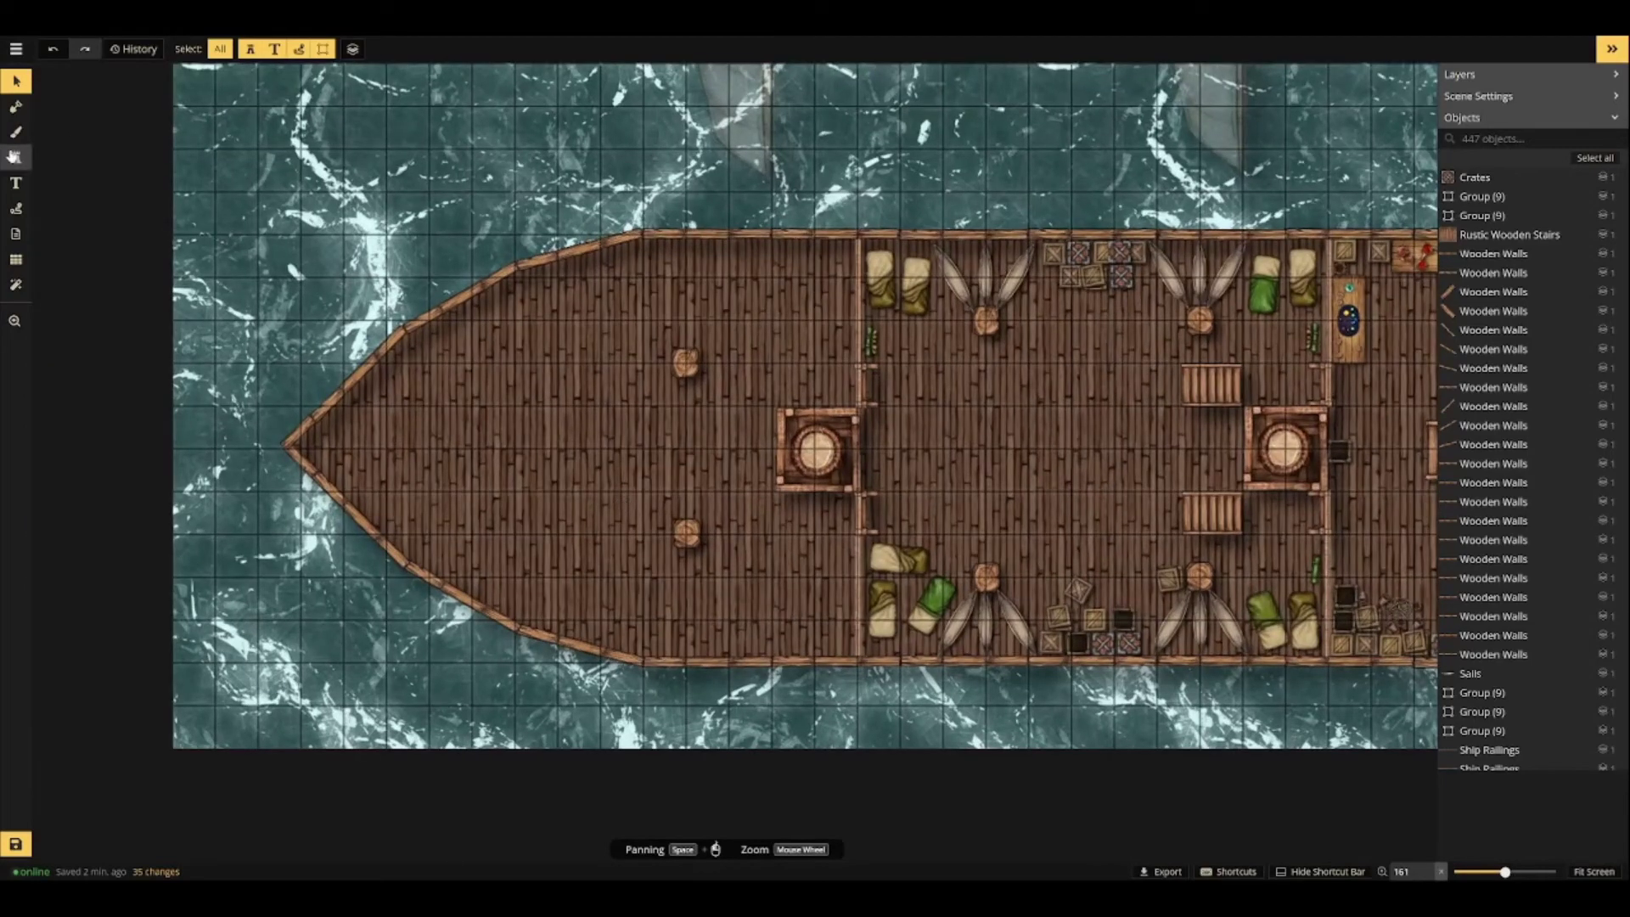
{"action": "key", "text": "f"}
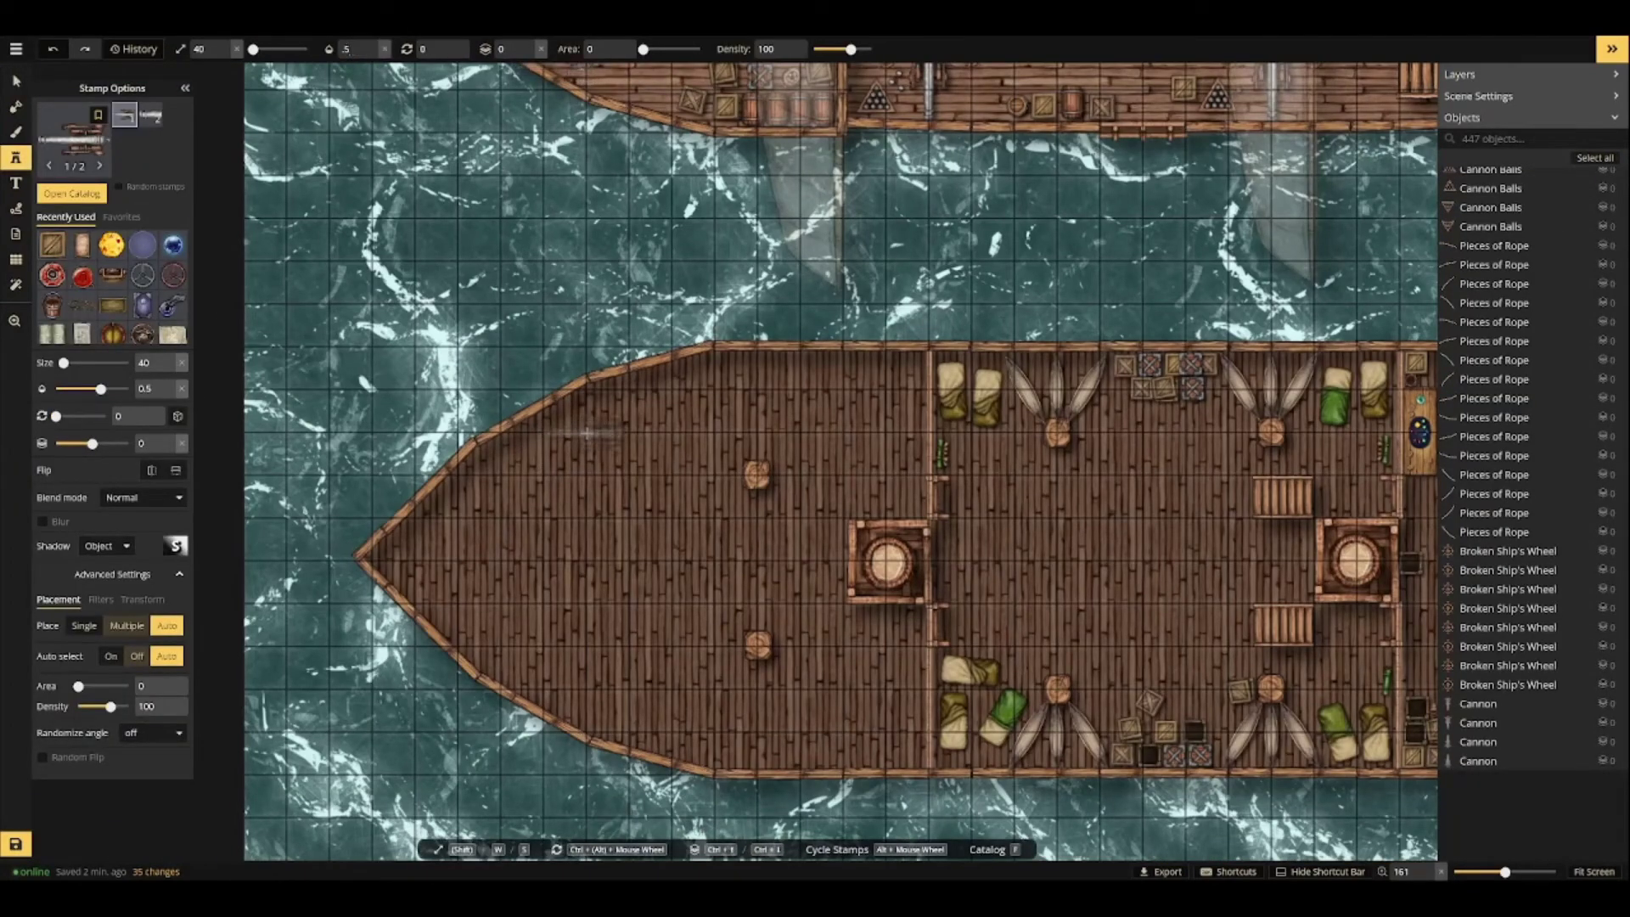
{"action": "left_click", "coordinate": [584, 436]}
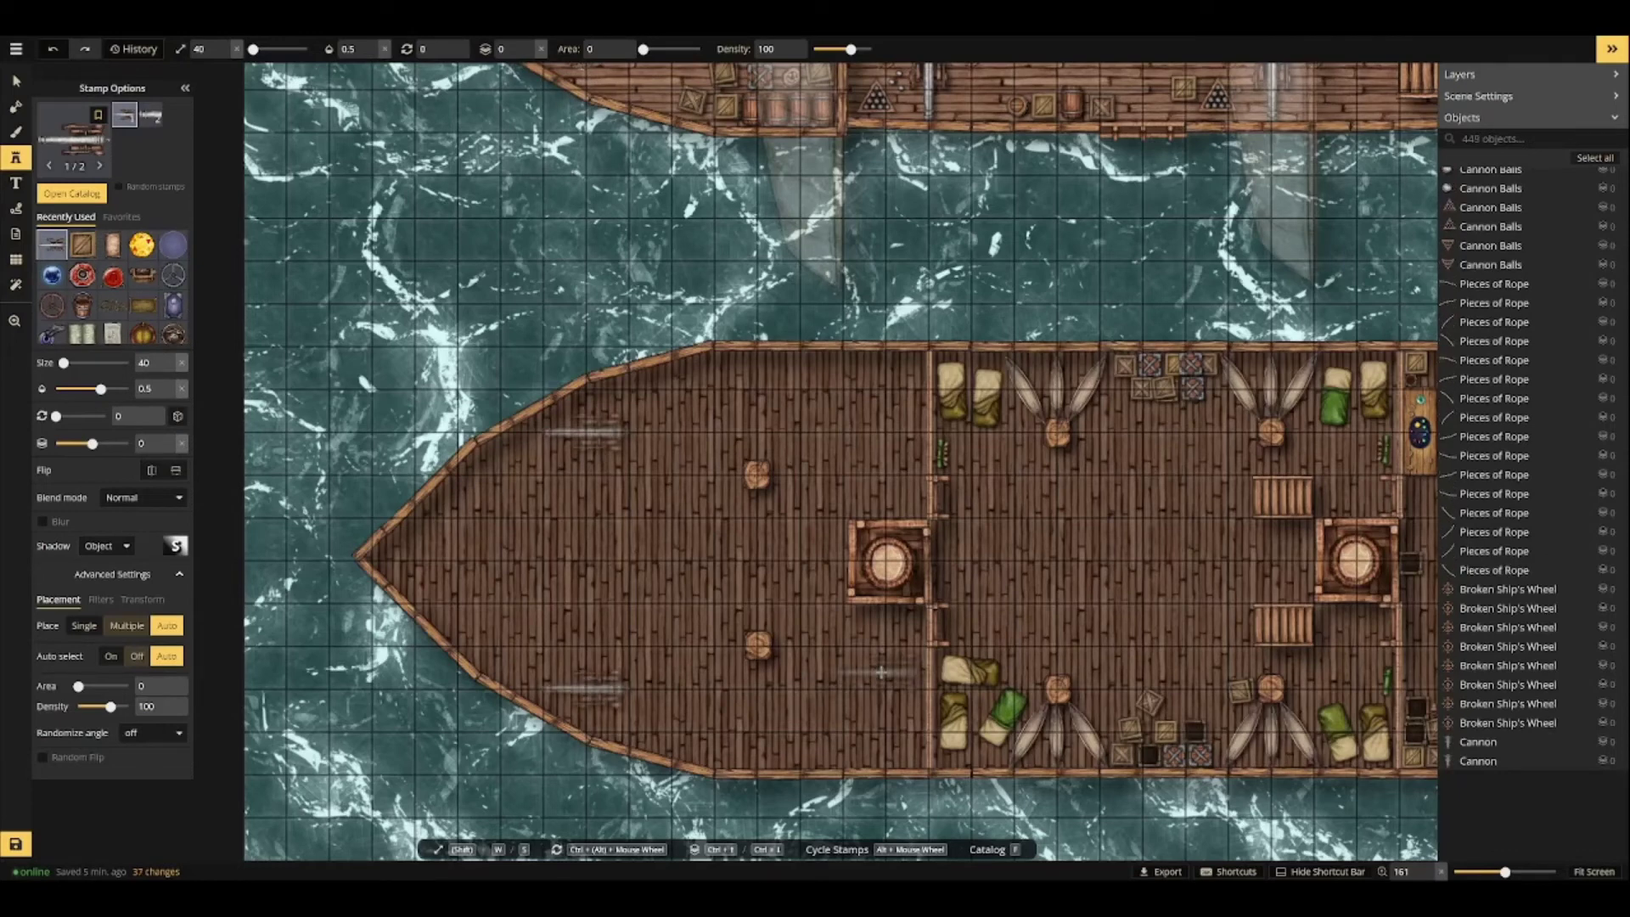
Search the catalog for "crate" and place four Crates at size 27 by the bow room's north pillar and bulkhead.
{"action": "left_click", "coordinate": [70, 194]}
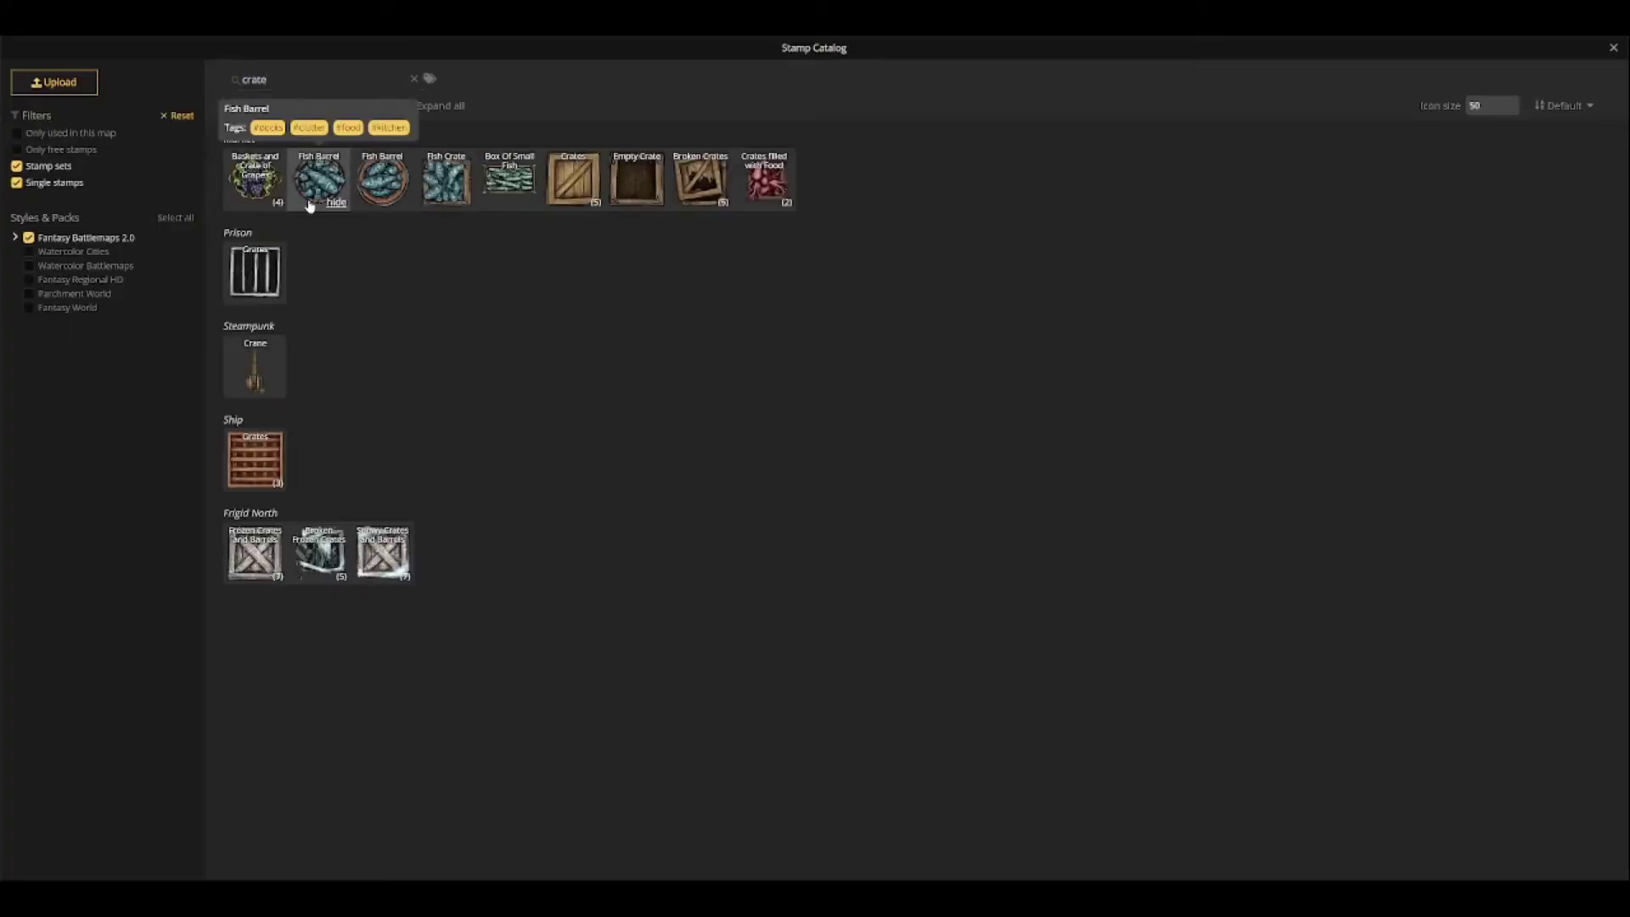
{"action": "left_click", "coordinate": [450, 191]}
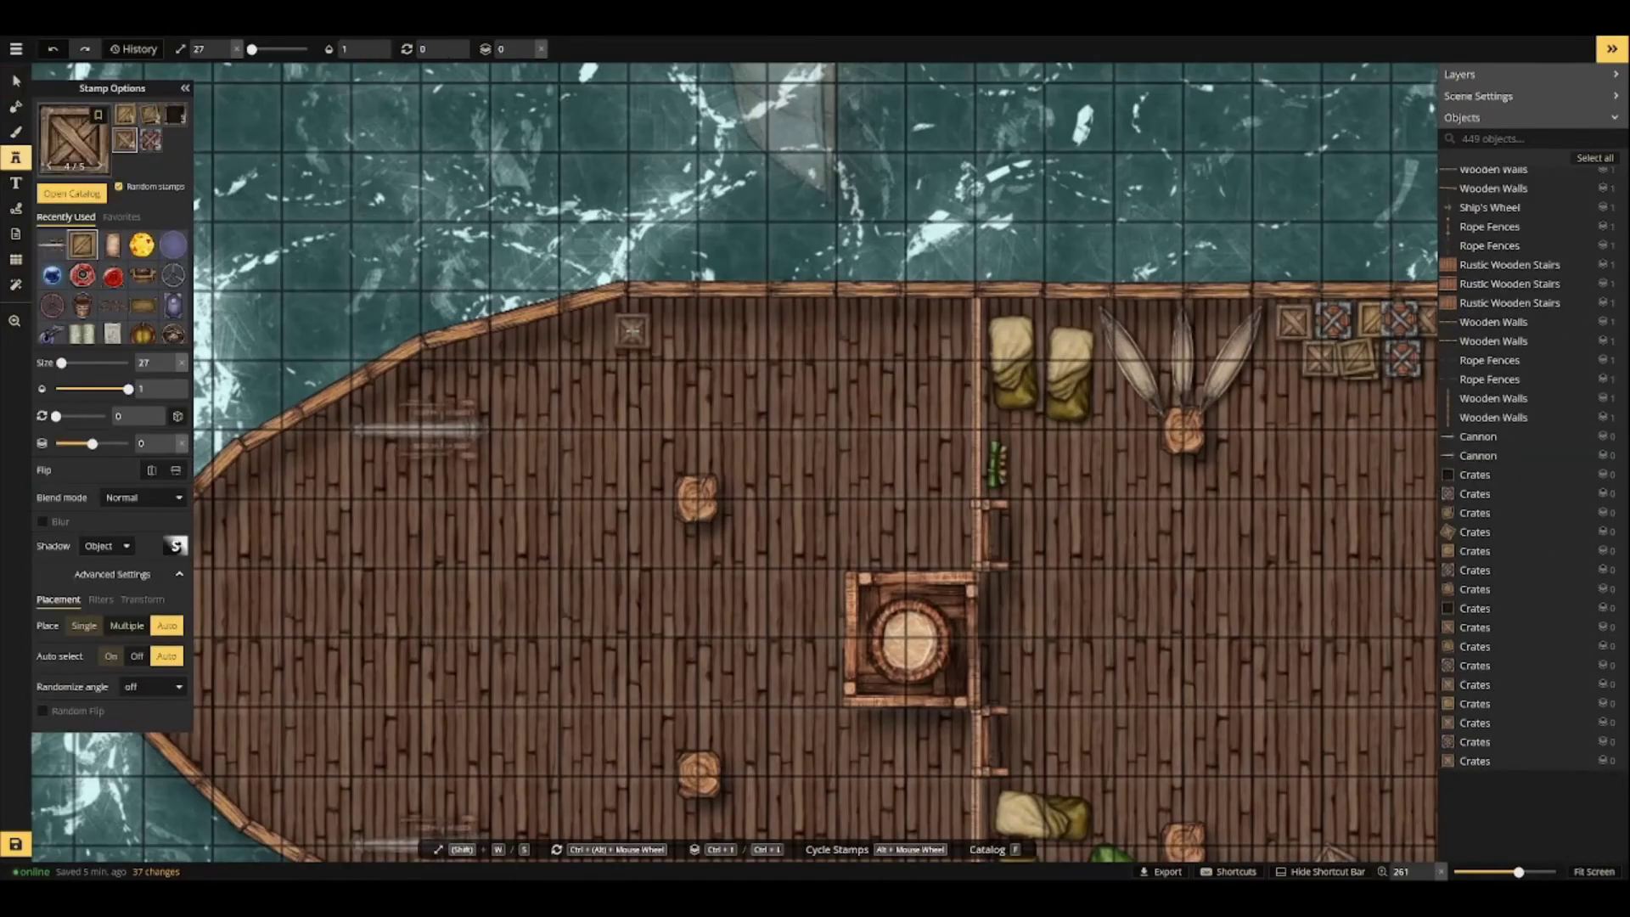
{"action": "left_click", "coordinate": [950, 320]}
{"action": "left_click", "coordinate": [740, 477]}
{"action": "left_click", "coordinate": [701, 450]}
{"action": "left_click", "coordinate": [952, 479]}
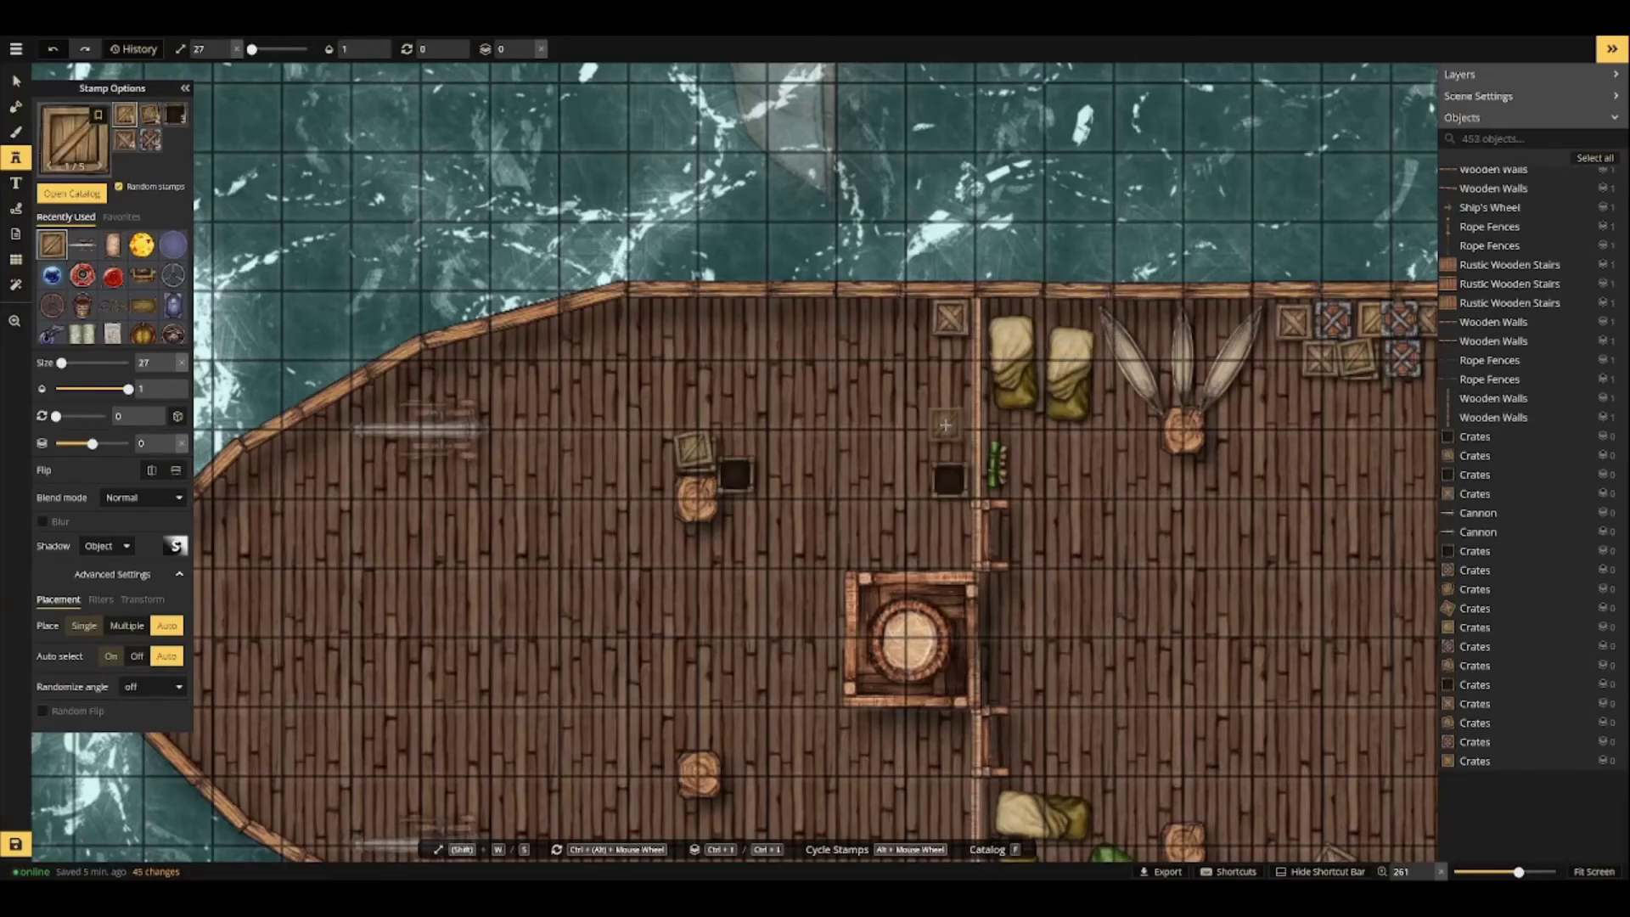
Place Fish in Barrels & Crates stamps by the north pillar and bulkhead at size 27, plus a box of small fish at size 64.
{"action": "key", "text": "f"}
{"action": "left_click", "coordinate": [319, 178]}
{"action": "left_click", "coordinate": [739, 437]}
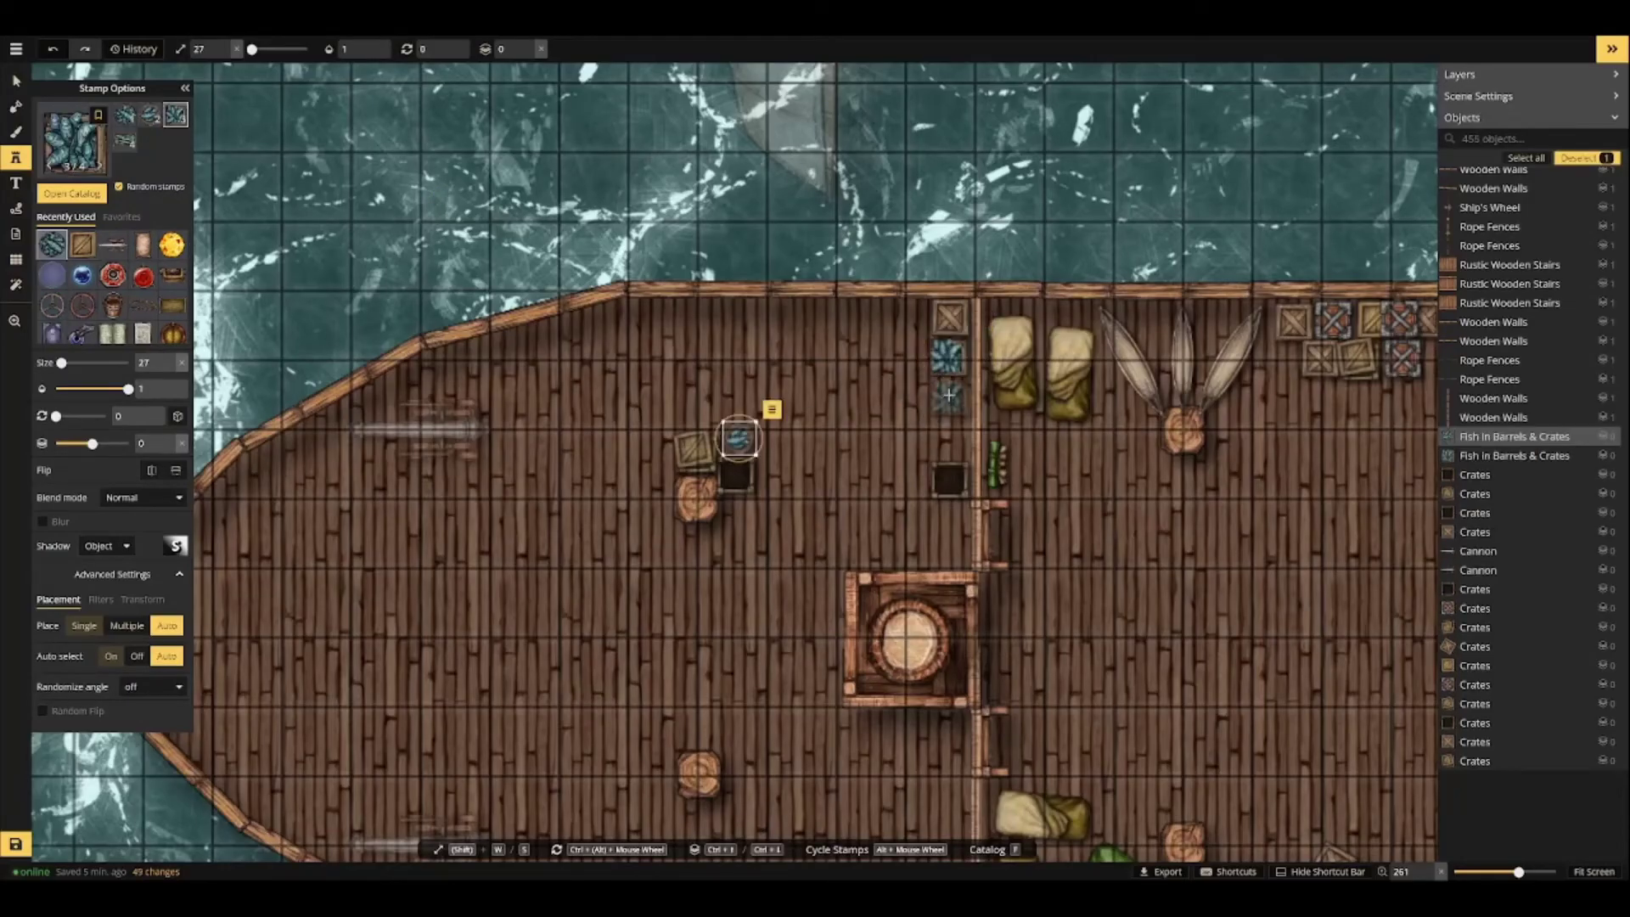
{"action": "left_click", "coordinate": [731, 509]}
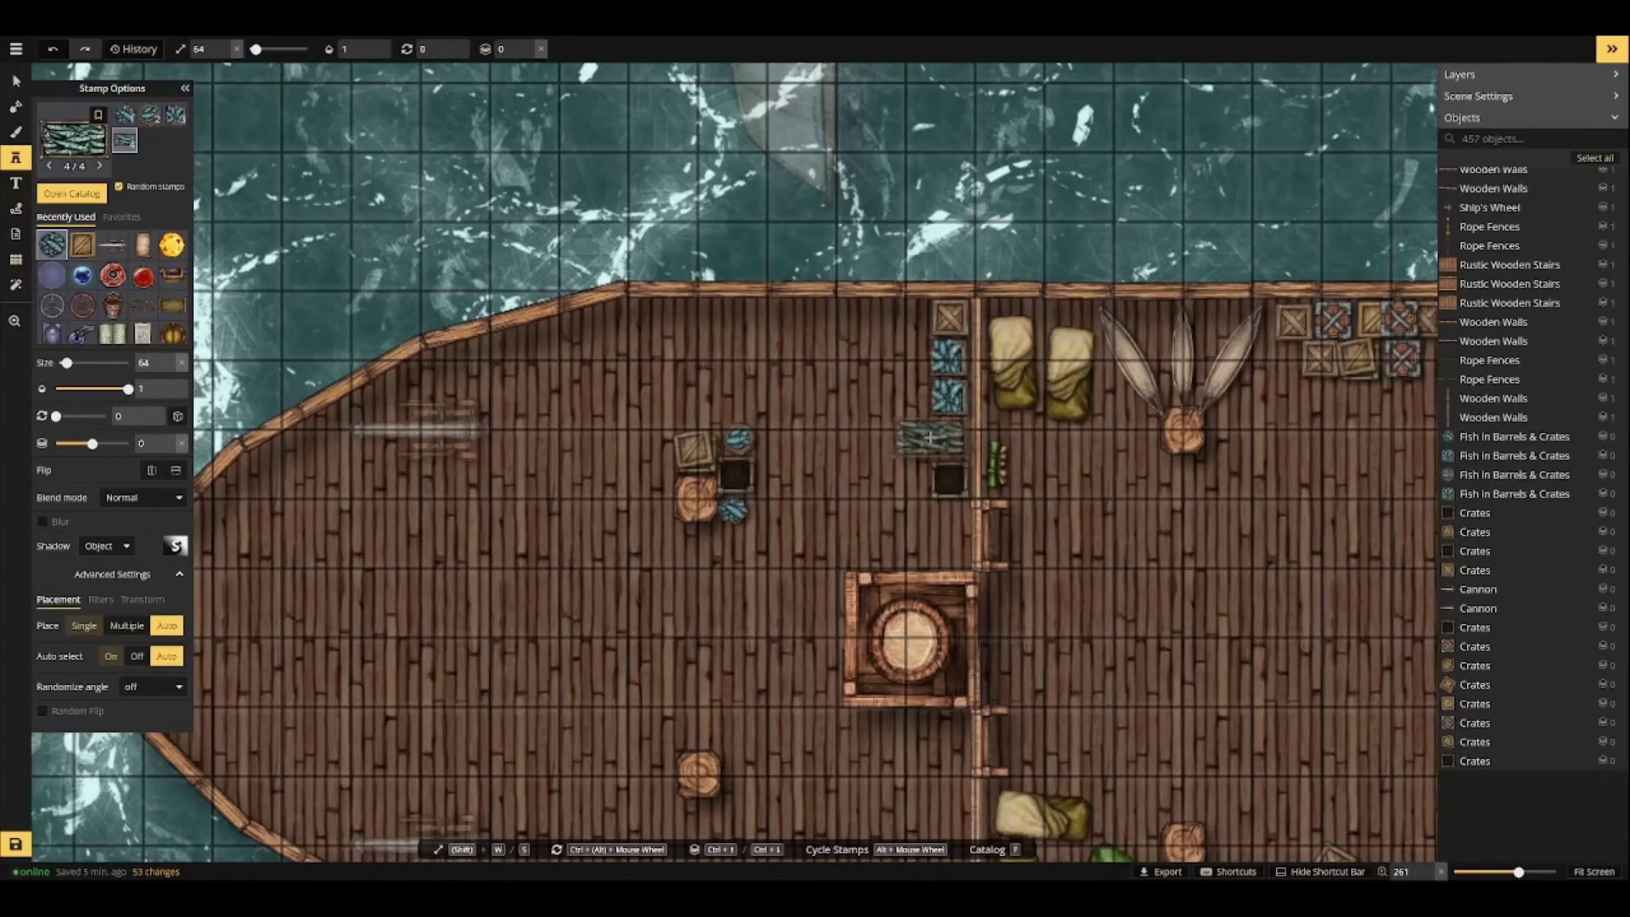
{"action": "left_click", "coordinate": [930, 437]}
Place five more Crates at size 27, three alongside the bulkhead fish crates and two beside the north pillar pile.
{"action": "left_click", "coordinate": [82, 245]}
{"action": "left_click", "coordinate": [907, 396]}
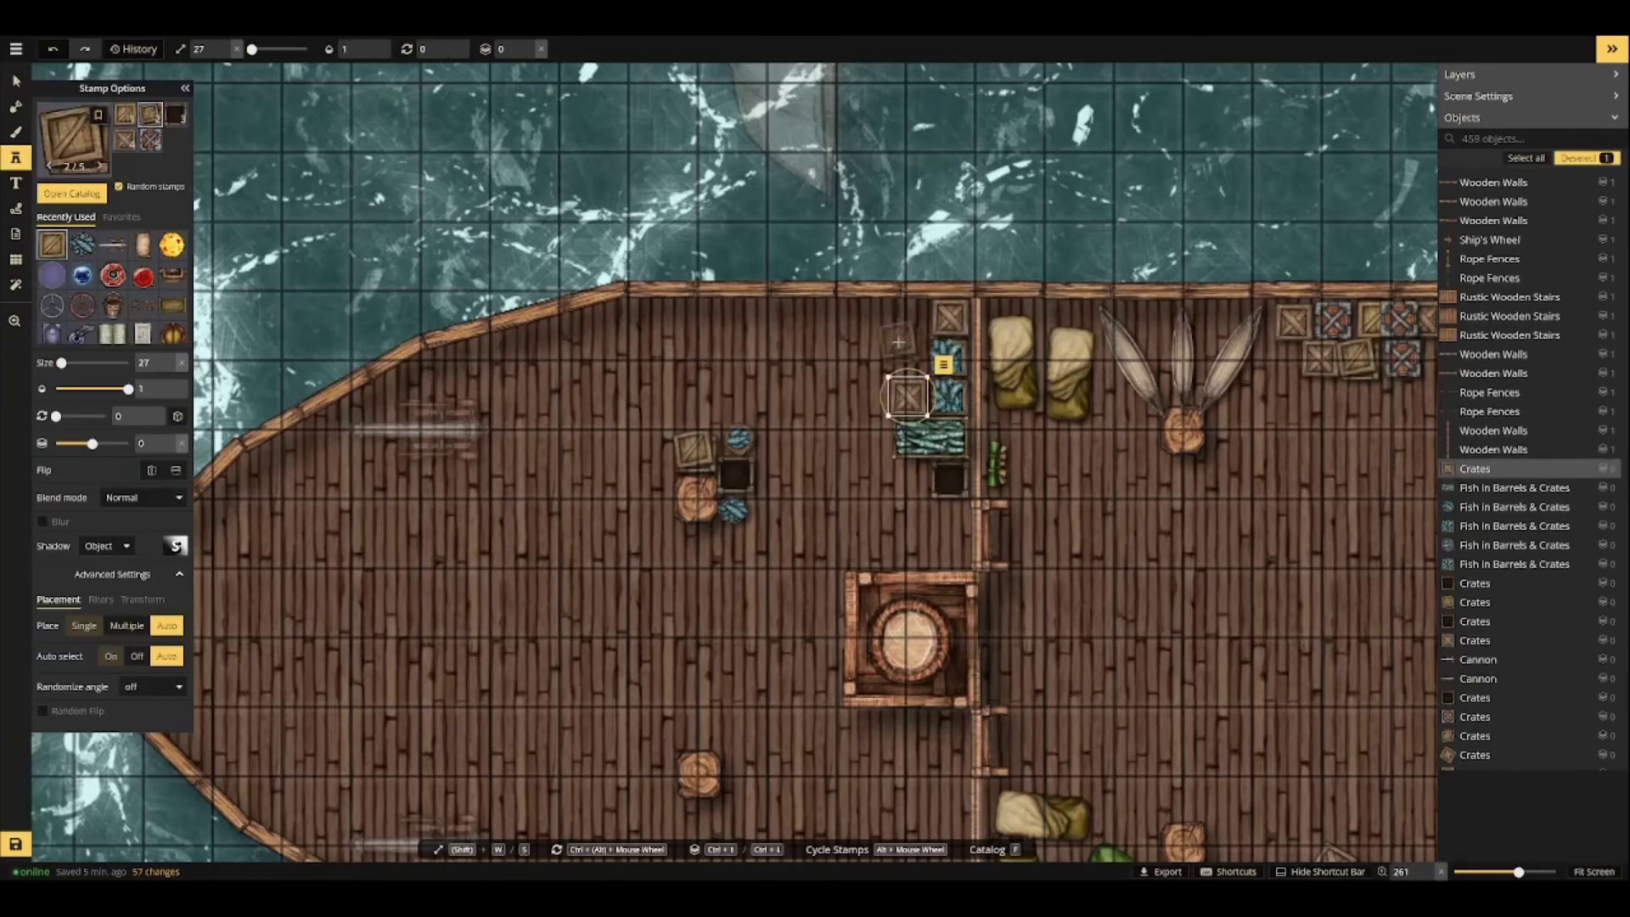
{"action": "left_click", "coordinate": [905, 356]}
{"action": "left_click", "coordinate": [911, 321]}
{"action": "left_click", "coordinate": [774, 457]}
{"action": "left_click", "coordinate": [774, 499]}
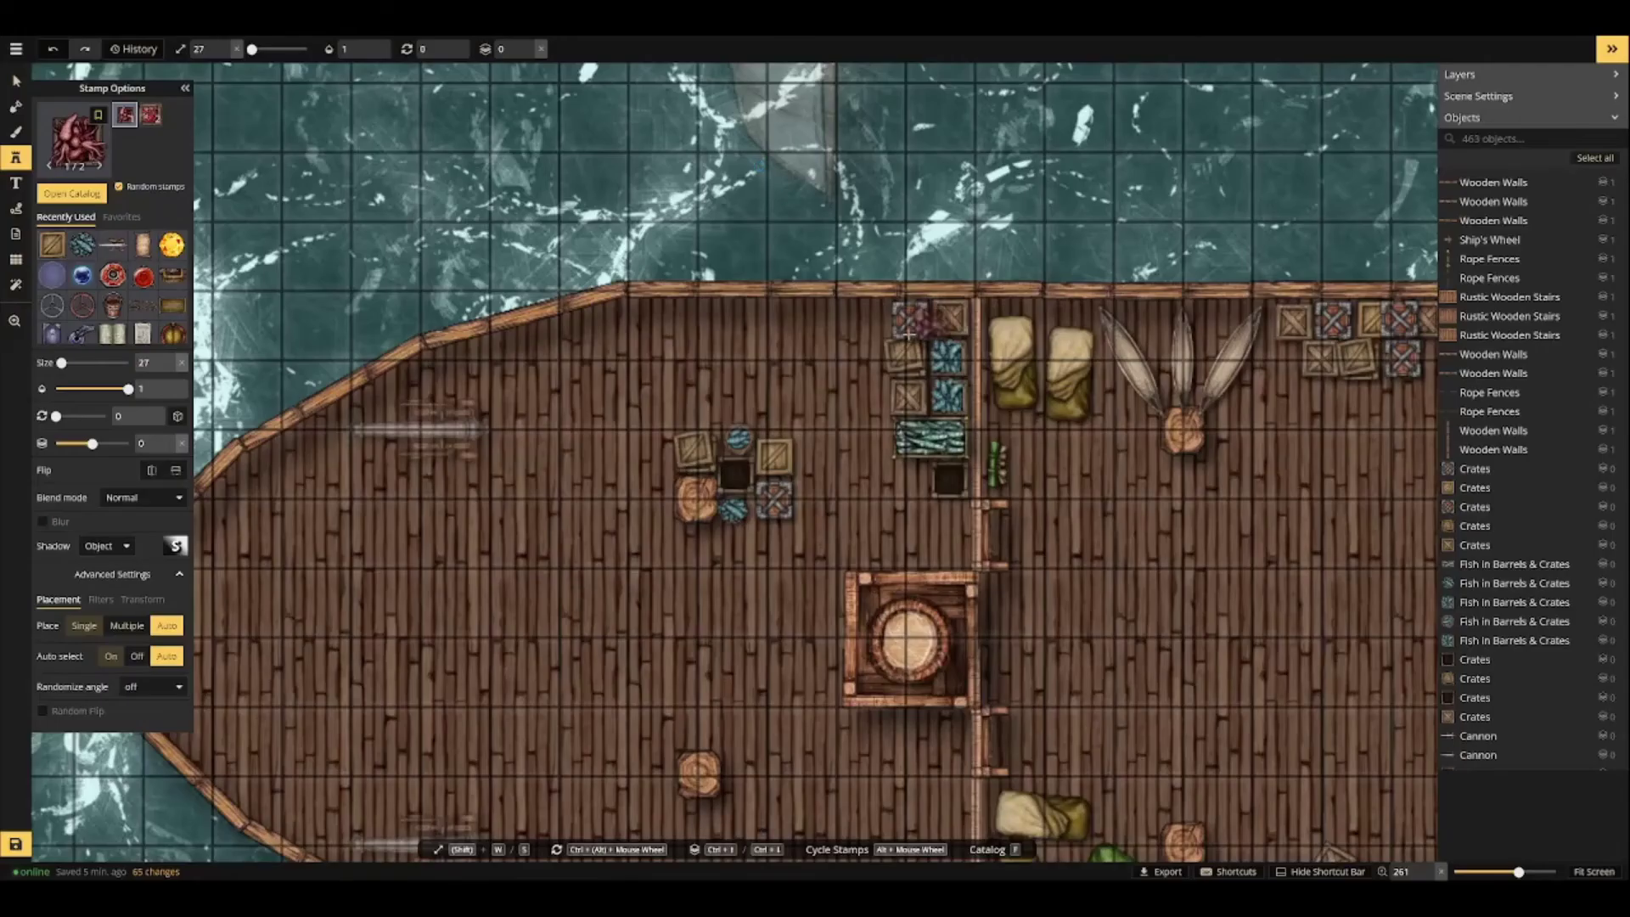
Place four Crates filled with Food by the north wall and below the north pillar, plus a fish crate beside the bulkhead pile.
{"action": "left_click", "coordinate": [867, 319]}
{"action": "left_click", "coordinate": [720, 541]}
{"action": "left_click", "coordinate": [821, 326]}
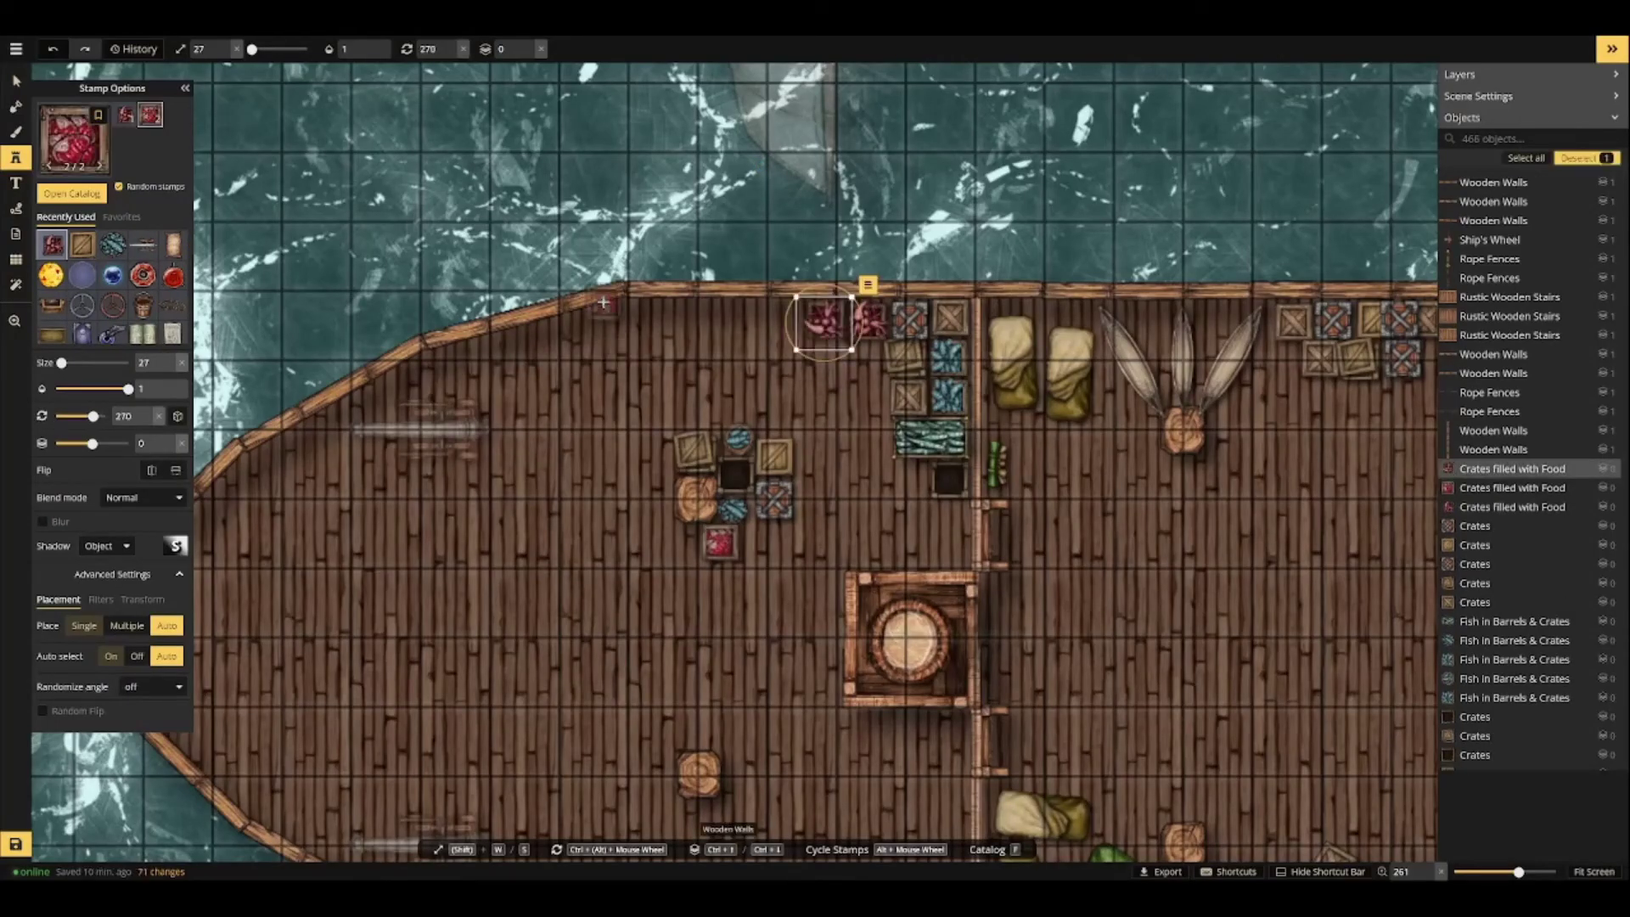
{"action": "left_click", "coordinate": [678, 541]}
{"action": "left_click", "coordinate": [113, 245]}
{"action": "left_click", "coordinate": [857, 359]}
Scatter eight assorted Sacks at size 27 on and around the crates in the bow room's northern bulkhead corner.
{"action": "left_click", "coordinate": [173, 245]}
{"action": "left_click", "coordinate": [875, 393]}
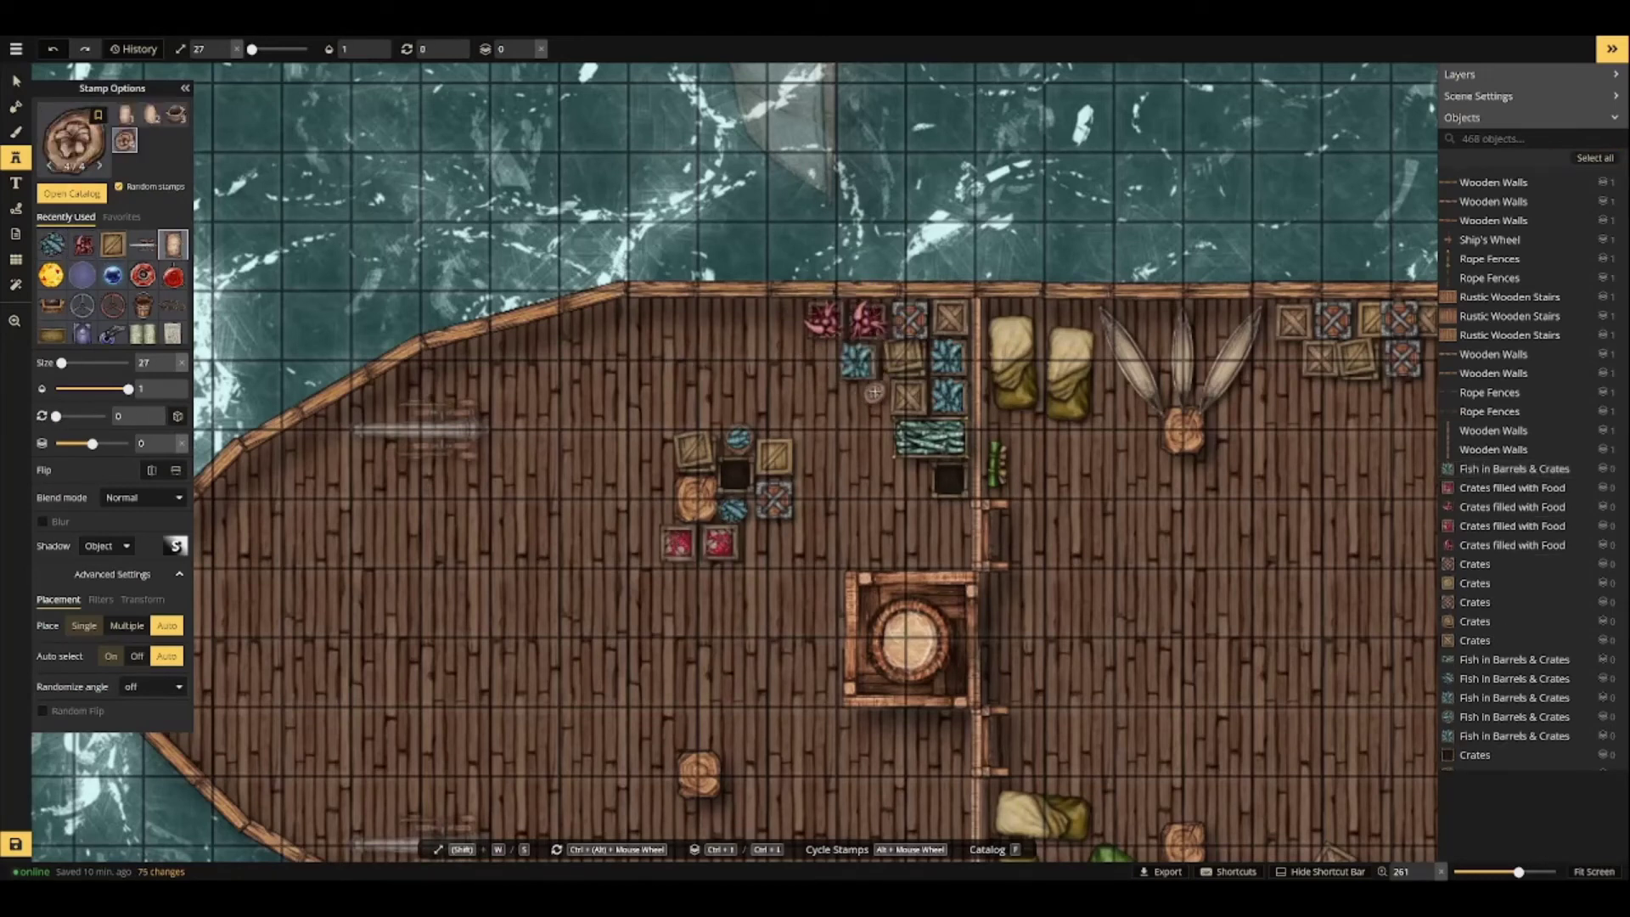
{"action": "left_click", "coordinate": [823, 357]}
{"action": "scroll", "coordinate": [824, 399], "scroll_direction": "down", "scroll_amount": 1}
{"action": "left_click", "coordinate": [843, 391]}
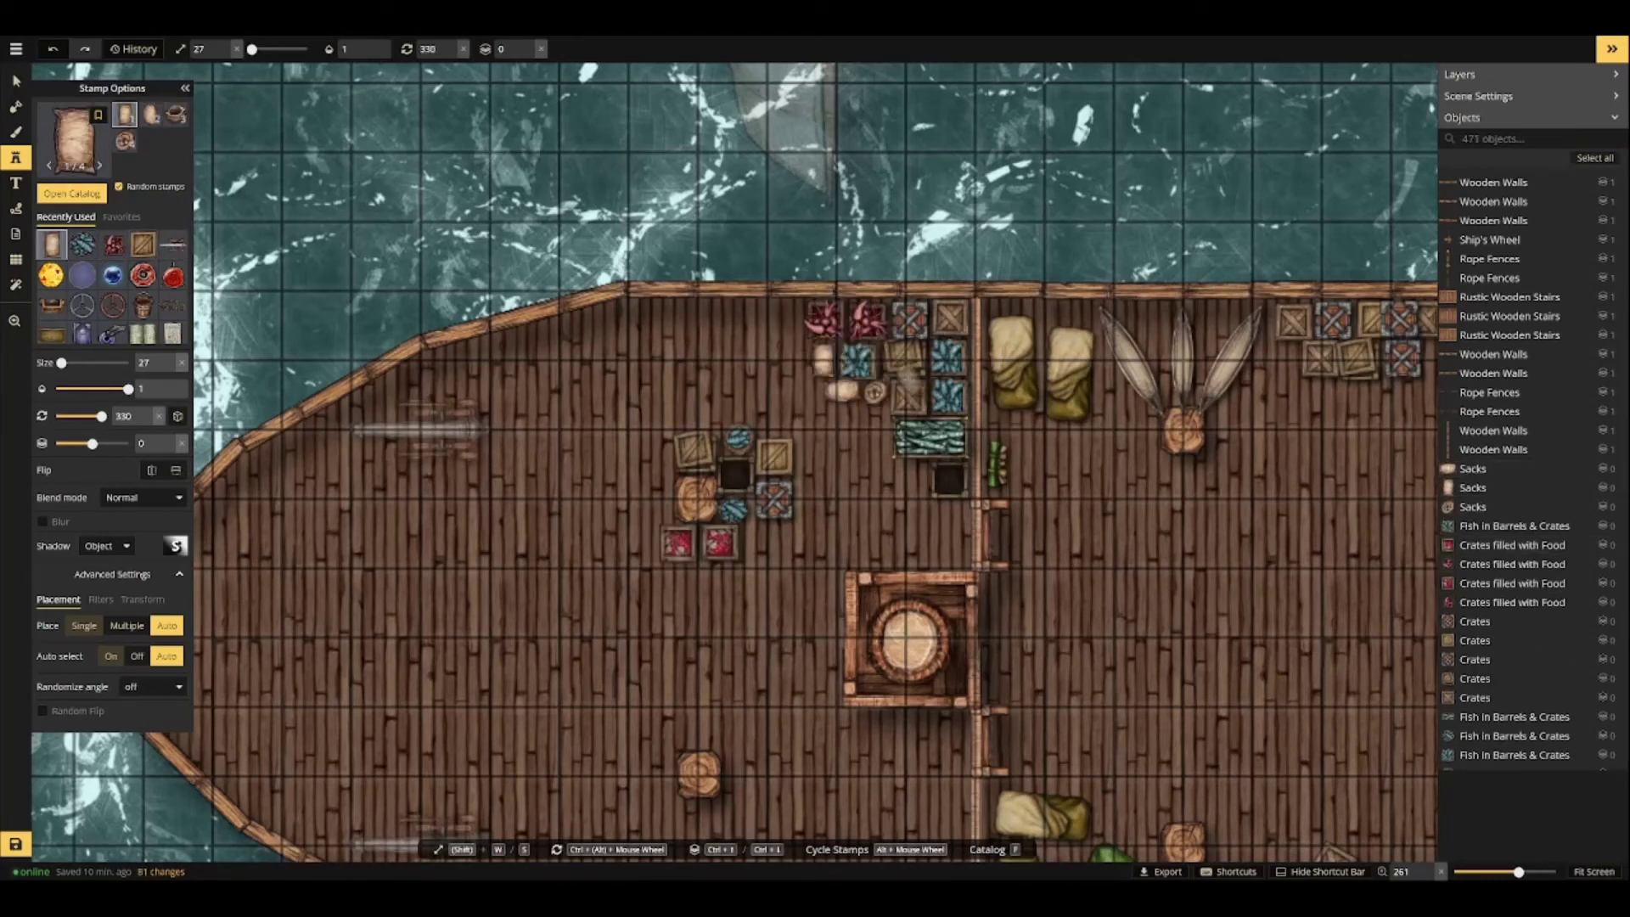
{"action": "left_click", "coordinate": [907, 373]}
{"action": "left_click", "coordinate": [948, 318]}
{"action": "left_click", "coordinate": [881, 417]}
{"action": "left_click", "coordinate": [855, 416]}
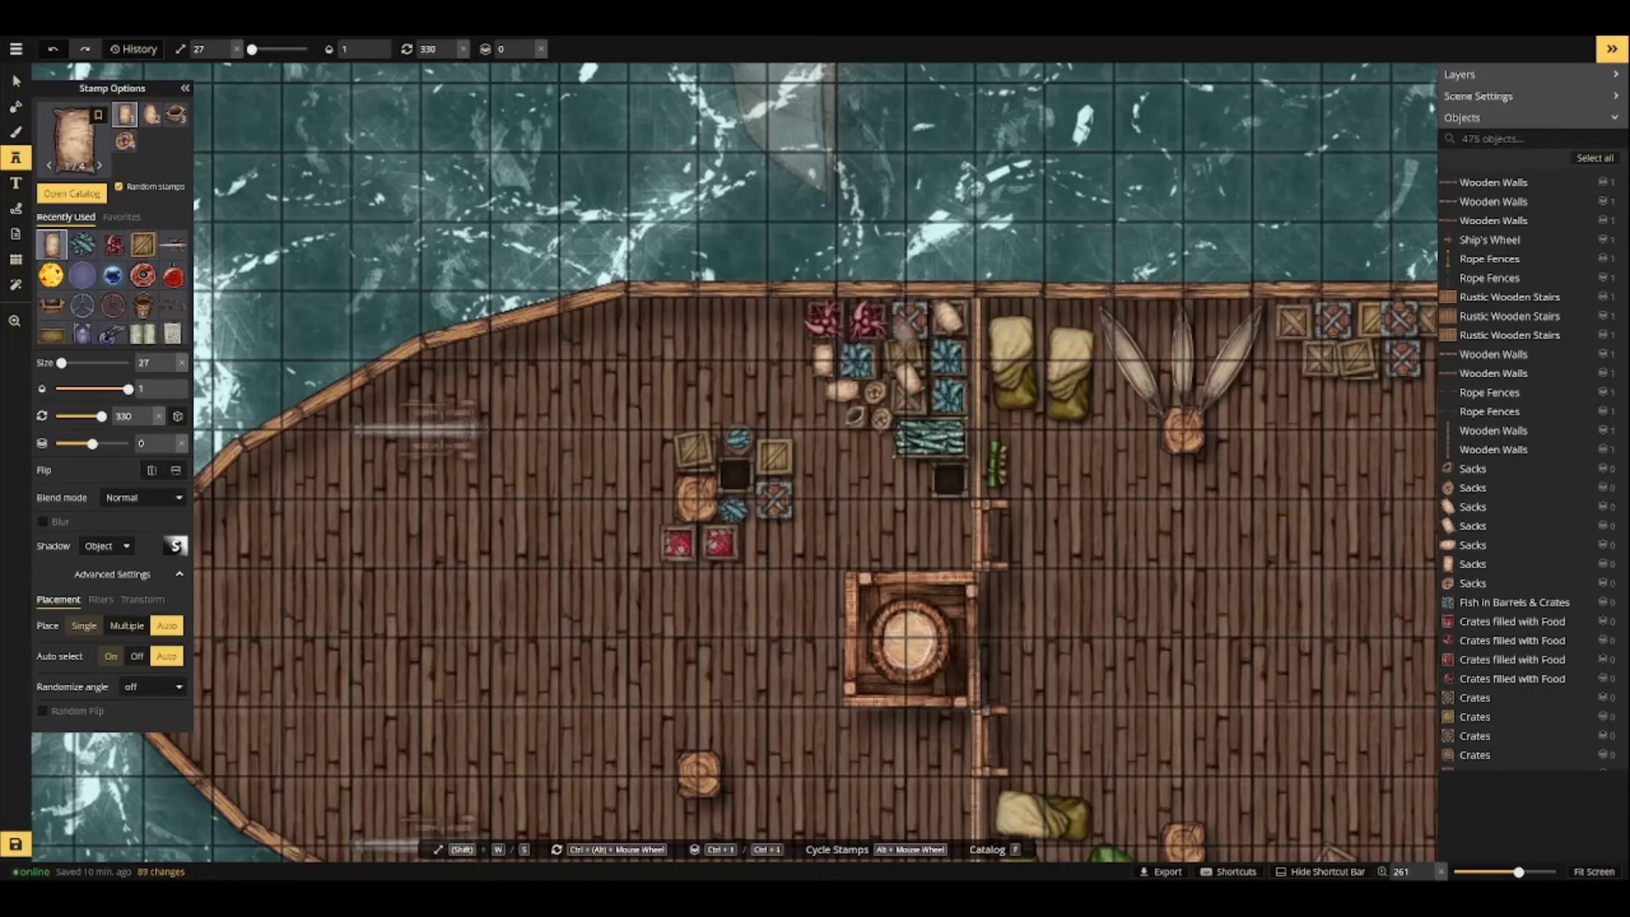
{"action": "left_click", "coordinate": [917, 327]}
Place two grape crates along the bow room's north wall and a grape basket beside the north pillar, all at size 27.
{"action": "left_click", "coordinate": [71, 194]}
{"action": "left_click", "coordinate": [256, 180]}
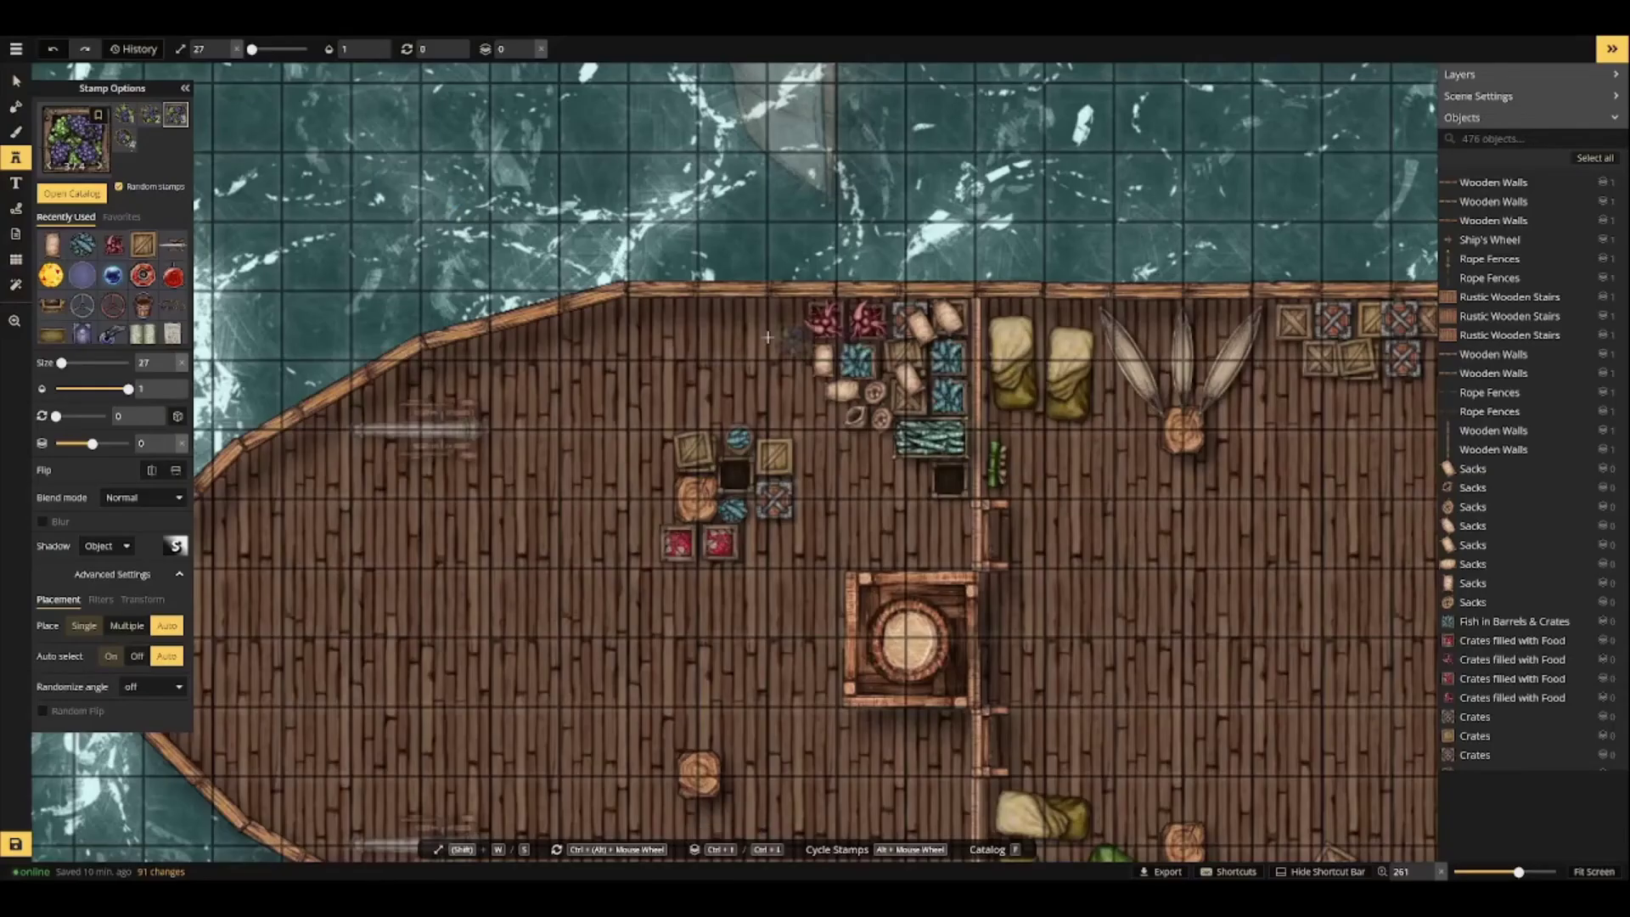
{"action": "left_click", "coordinate": [710, 316]}
{"action": "left_click", "coordinate": [652, 473]}
{"action": "left_click", "coordinate": [786, 316]}
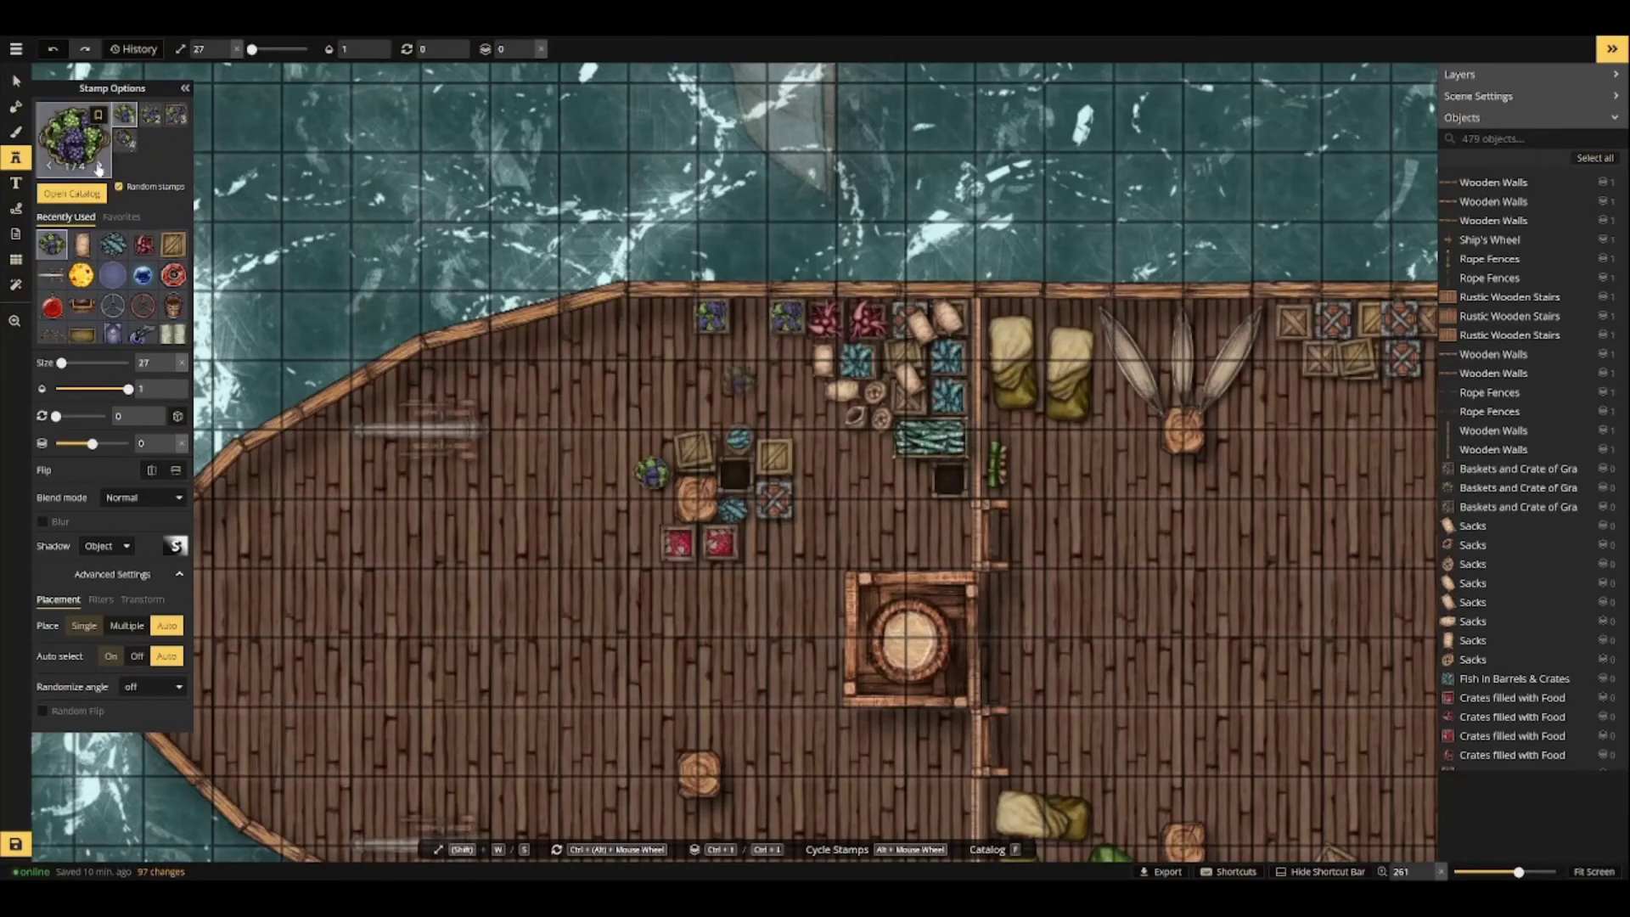
Place five Wine Barrels at size 27 along the bow room's curved north hull, laying the last one sideways at 270 degrees.
{"action": "key", "text": "f"}
{"action": "left_click", "coordinate": [253, 174]}
{"action": "left_click", "coordinate": [663, 343]}
{"action": "scroll", "coordinate": [602, 335], "scroll_direction": "up", "scroll_amount": 3}
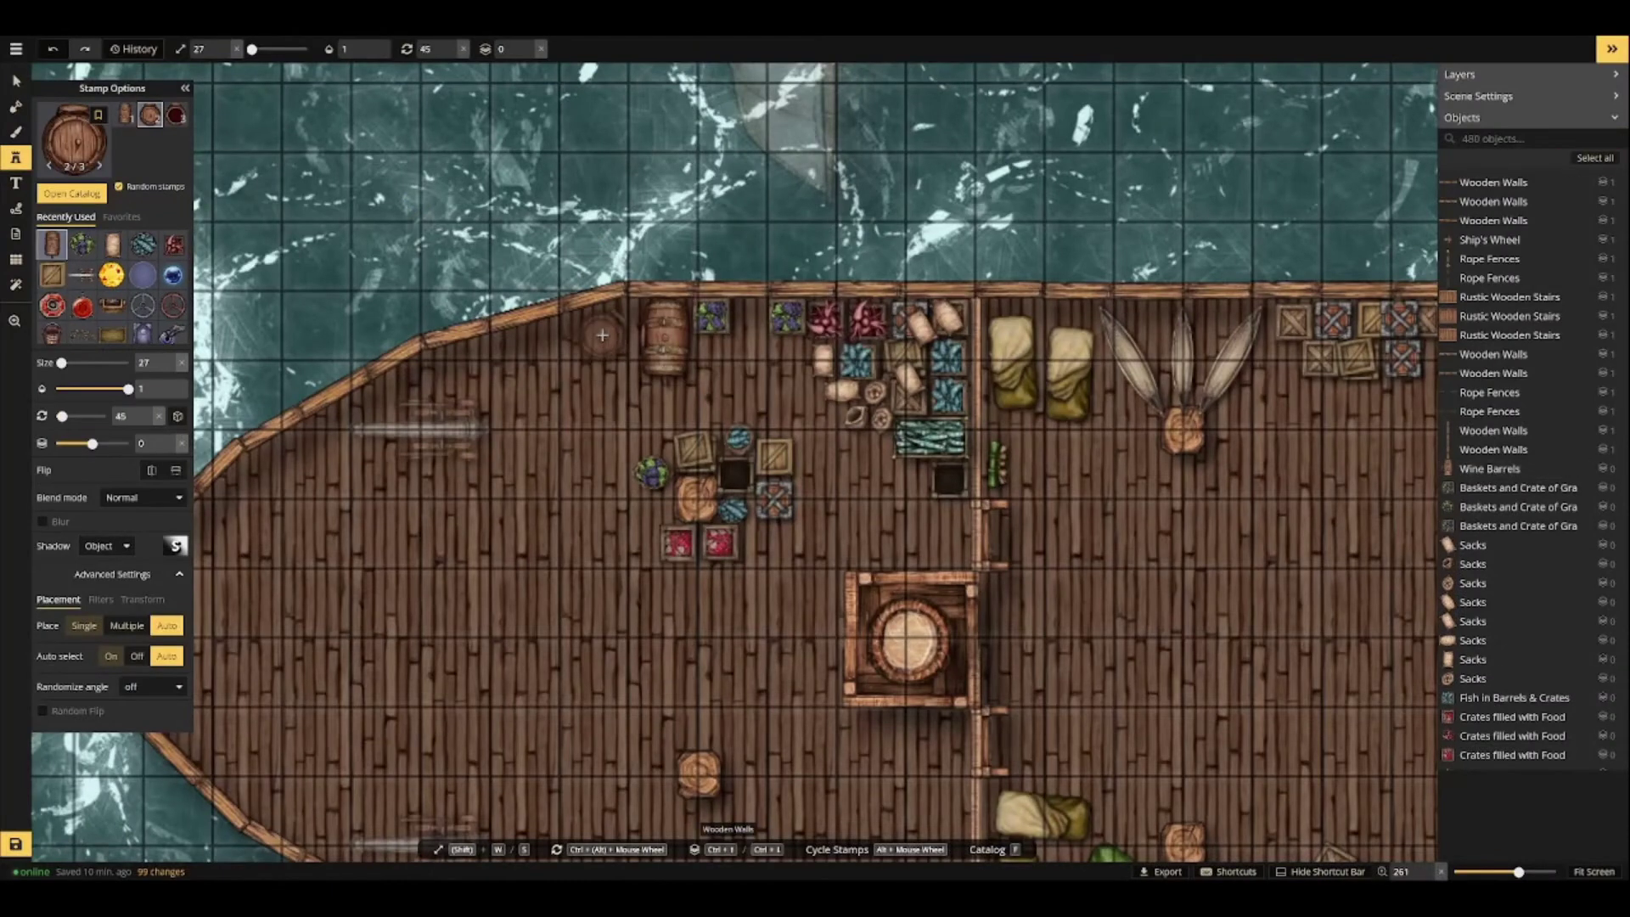
{"action": "left_click", "coordinate": [609, 335]}
{"action": "left_click", "coordinate": [558, 345]}
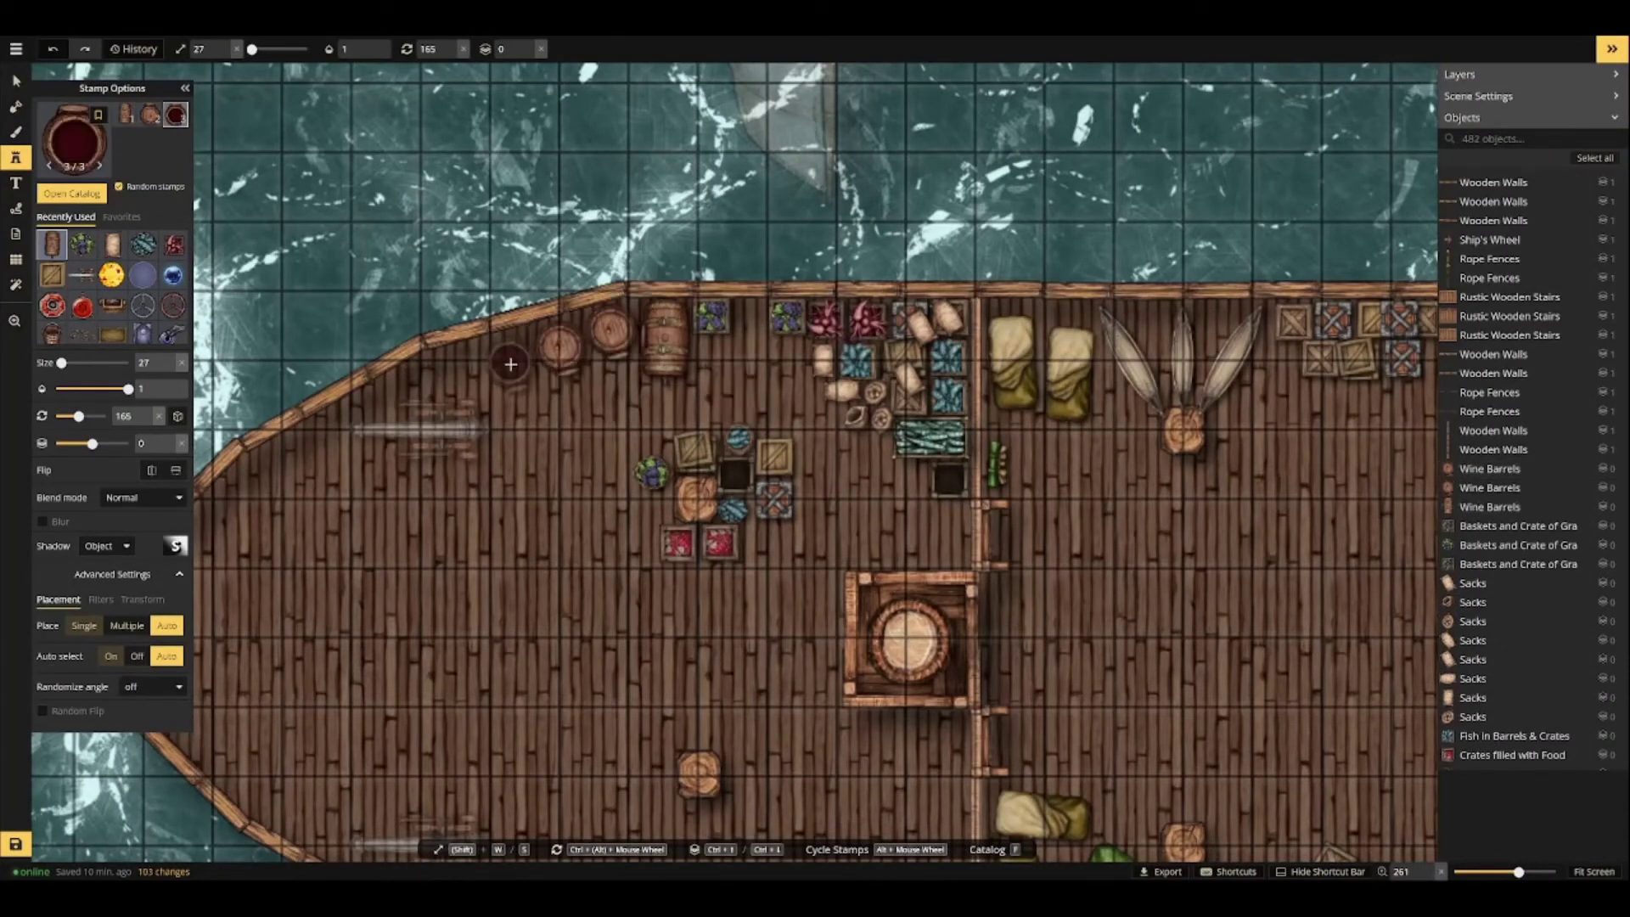
{"action": "scroll", "coordinate": [510, 364], "scroll_direction": "up", "scroll_amount": 1}
{"action": "left_click", "coordinate": [510, 363]}
{"action": "scroll", "coordinate": [586, 476], "scroll_direction": "up", "scroll_amount": 7}
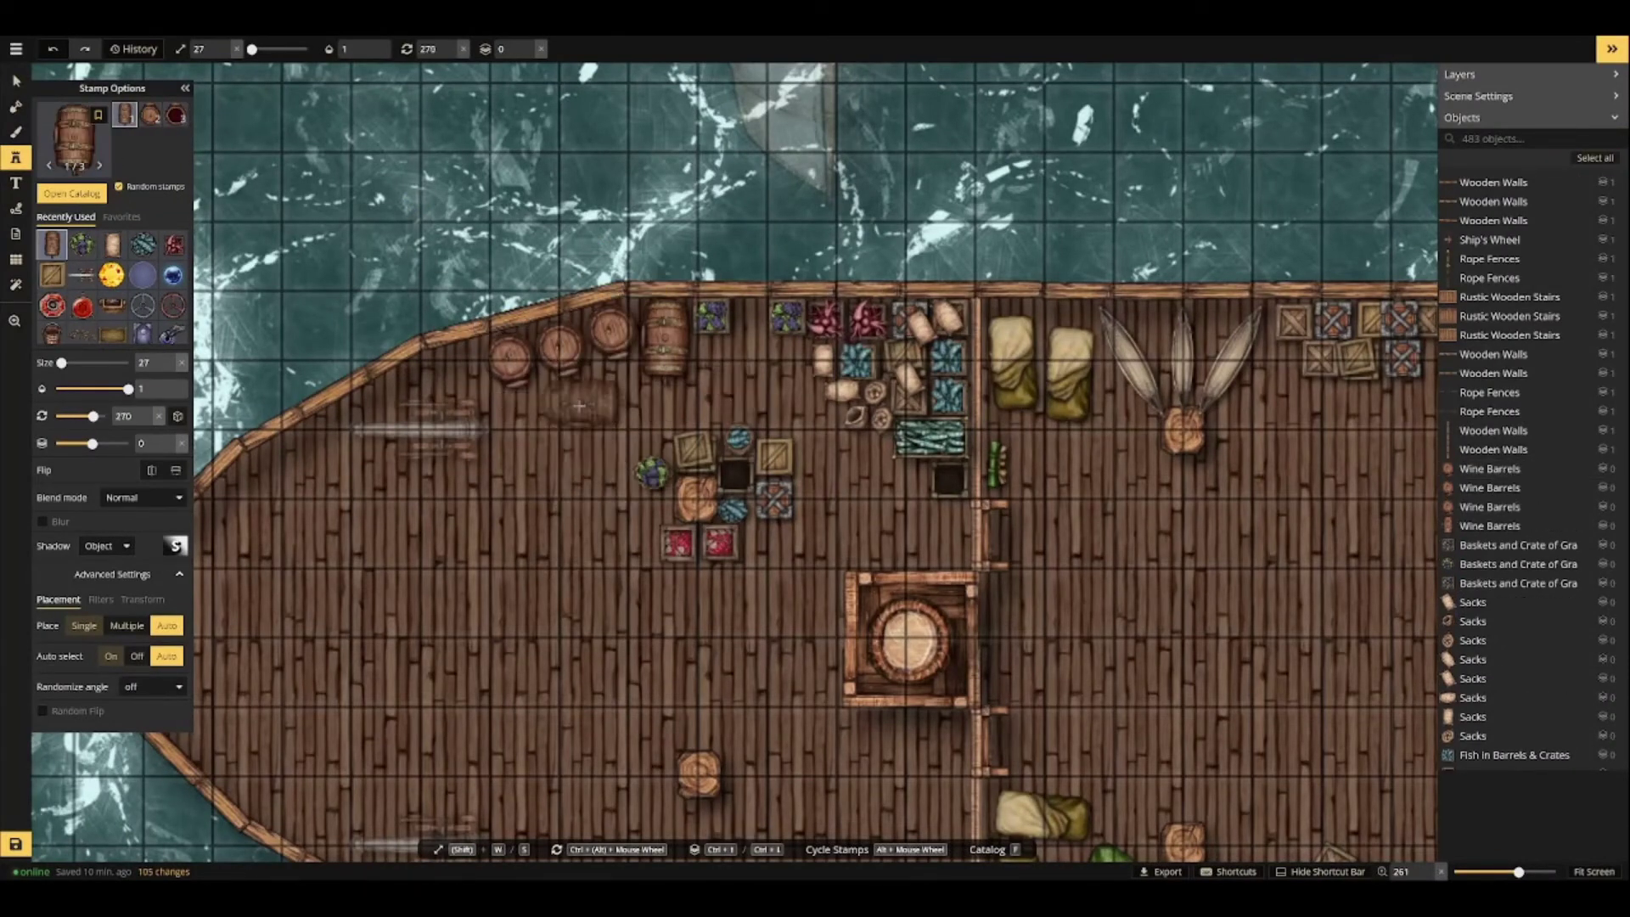
{"action": "left_click", "coordinate": [591, 407]}
Place four Barrels filled with Food at size 36, three among the north wall goods and one below the pillar.
{"action": "left_click", "coordinate": [71, 194]}
{"action": "left_click", "coordinate": [578, 278]}
{"action": "left_click", "coordinate": [119, 187]}
{"action": "left_click", "coordinate": [750, 319]}
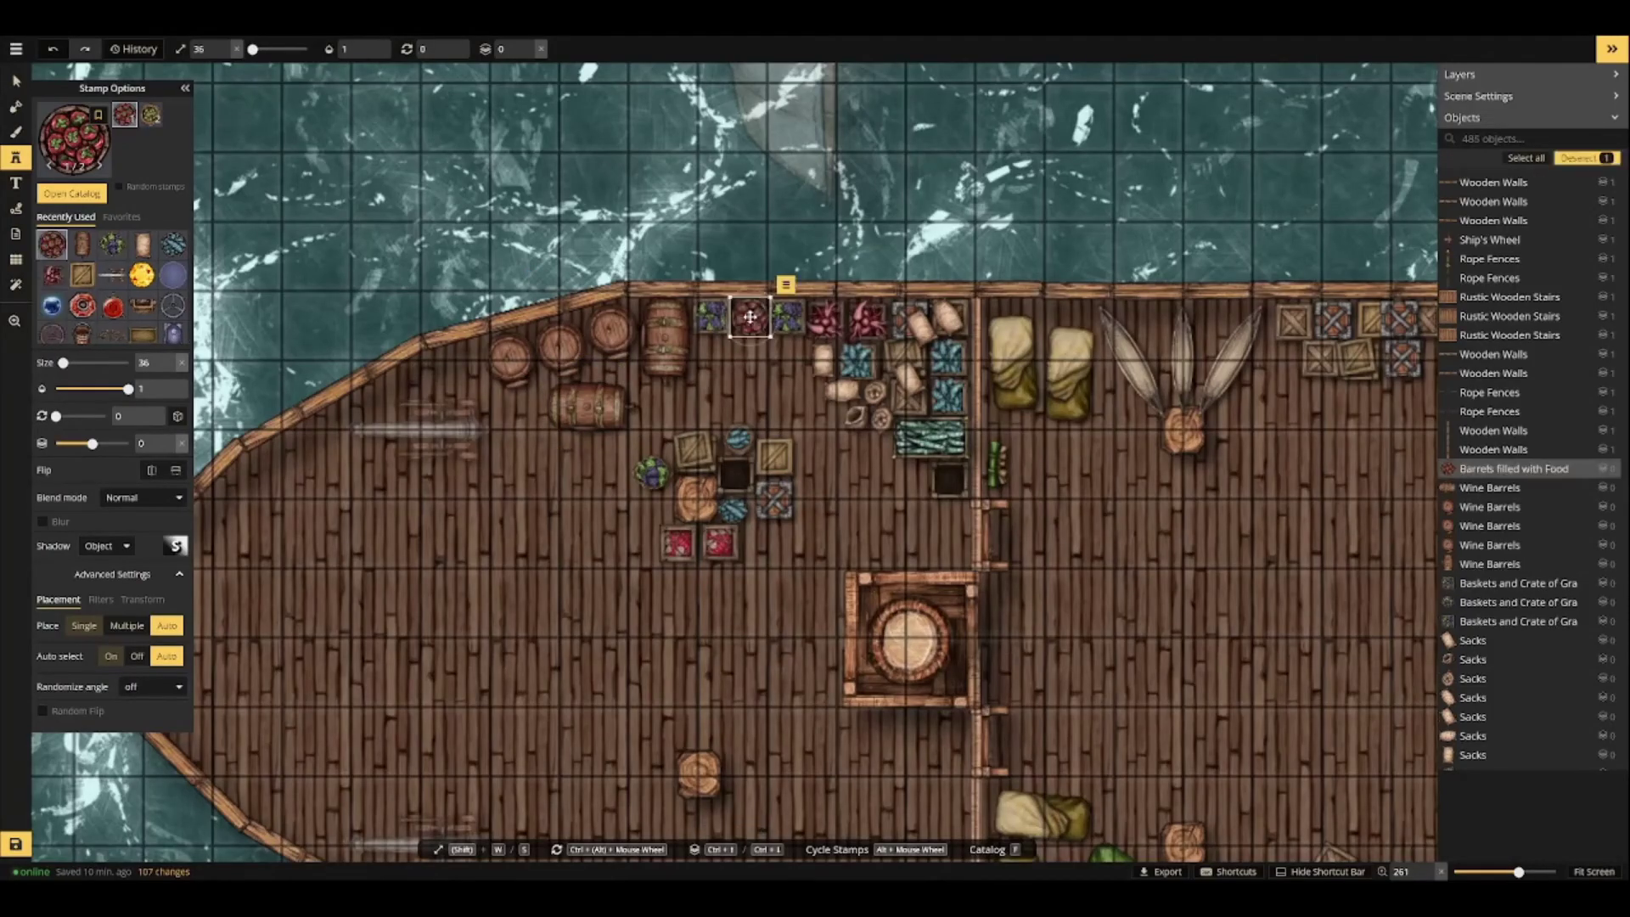
{"action": "left_click", "coordinate": [788, 356]}
{"action": "left_click", "coordinate": [707, 356]}
{"action": "left_click", "coordinate": [761, 542]}
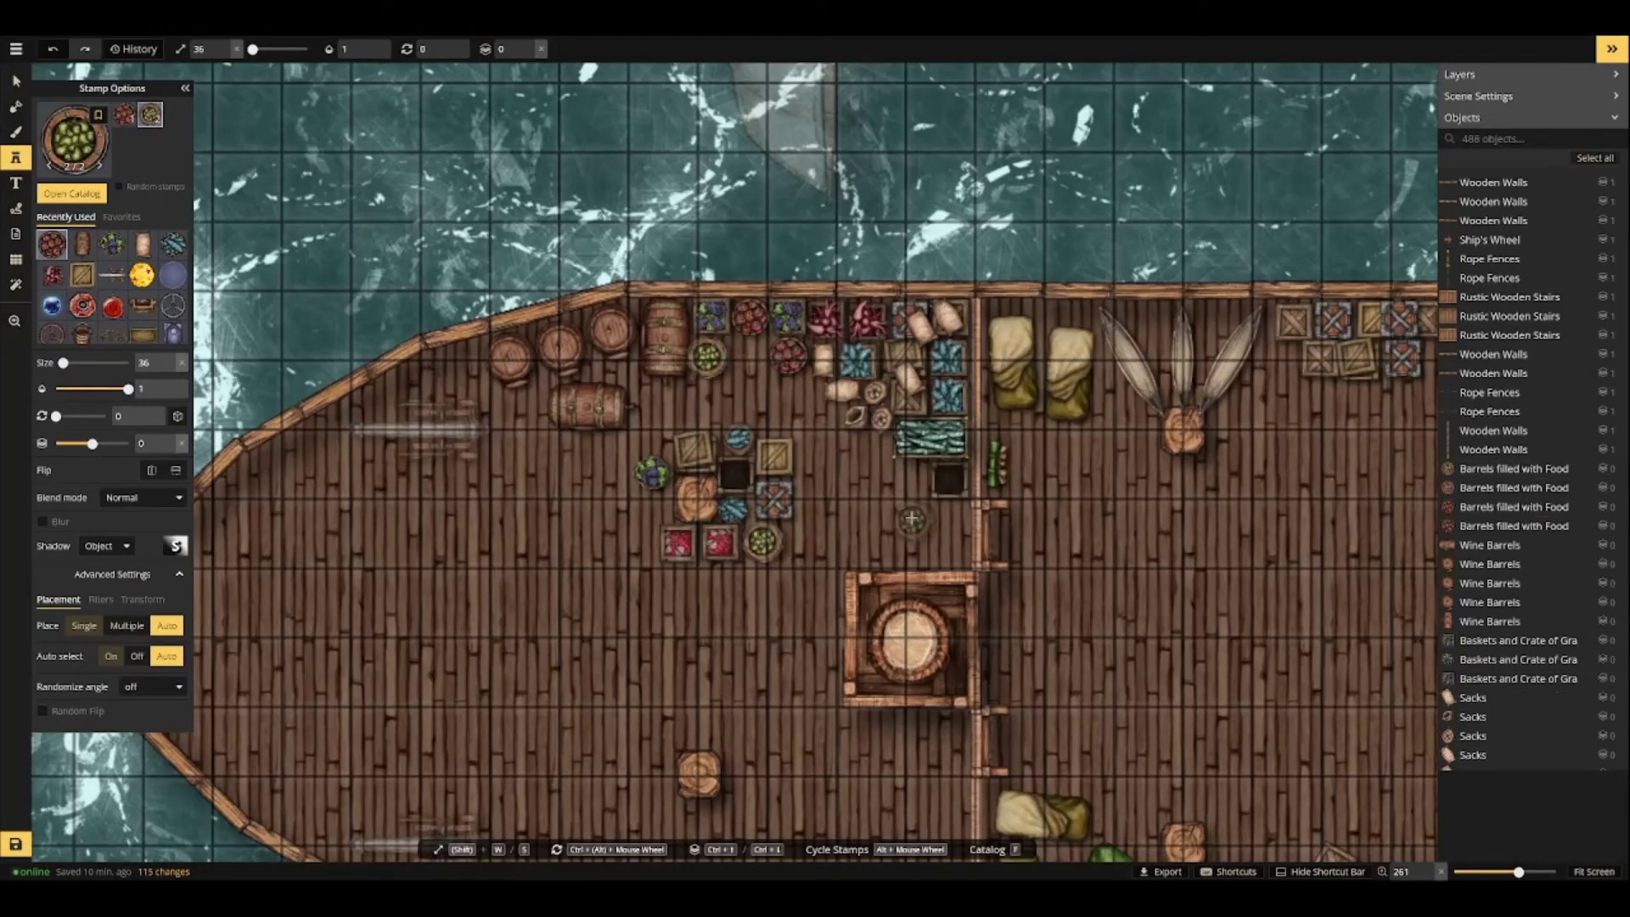
Add another fish barrel at size 27 on the forward side of the bow room's north pillar.
{"action": "left_click", "coordinate": [173, 245]}
{"action": "left_click", "coordinate": [16, 80]}
{"action": "left_click", "coordinate": [738, 439]}
{"action": "left_click", "coordinate": [16, 157]}
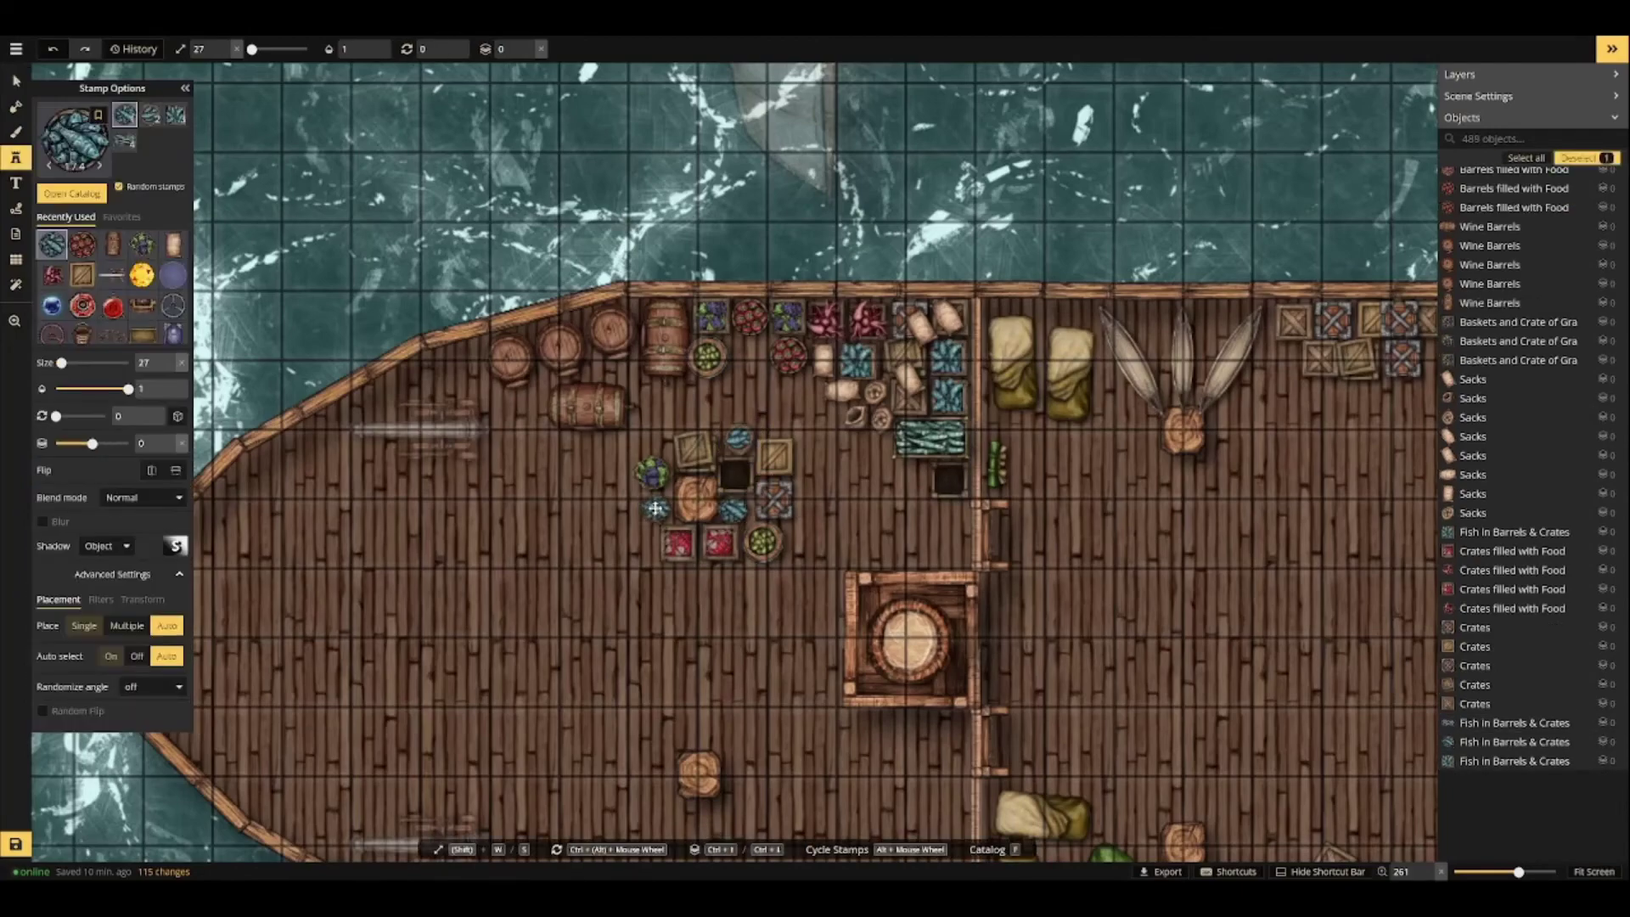
{"action": "left_click", "coordinate": [655, 510]}
Choose the Water Barrels stamp from the catalog and place two on the forward side of the foremast base.
{"action": "left_click", "coordinate": [74, 134]}
{"action": "left_click", "coordinate": [891, 272]}
{"action": "left_click_drag", "start_coordinate": [503, 612], "coordinate": [464, 377]}
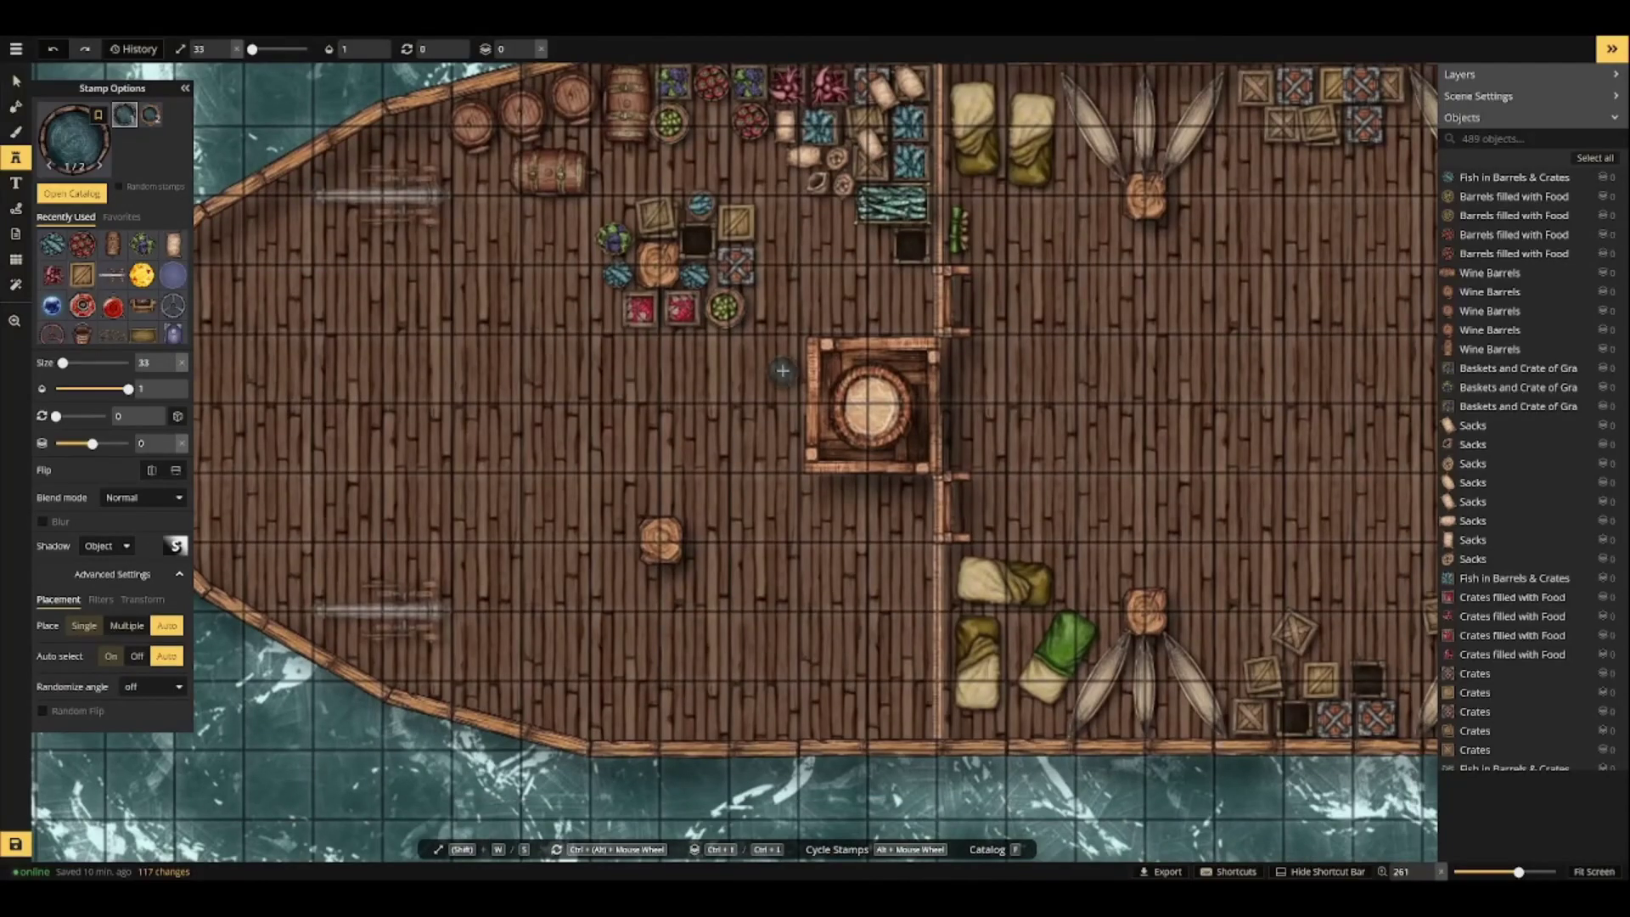
{"action": "left_click", "coordinate": [786, 401]}
{"action": "left_click", "coordinate": [731, 404]}
Place Water Barrels at size 42 around the upper deck's foremast and among the crates along its sides.
{"action": "scroll", "coordinate": [581, 403], "scroll_direction": "down", "scroll_amount": 5}
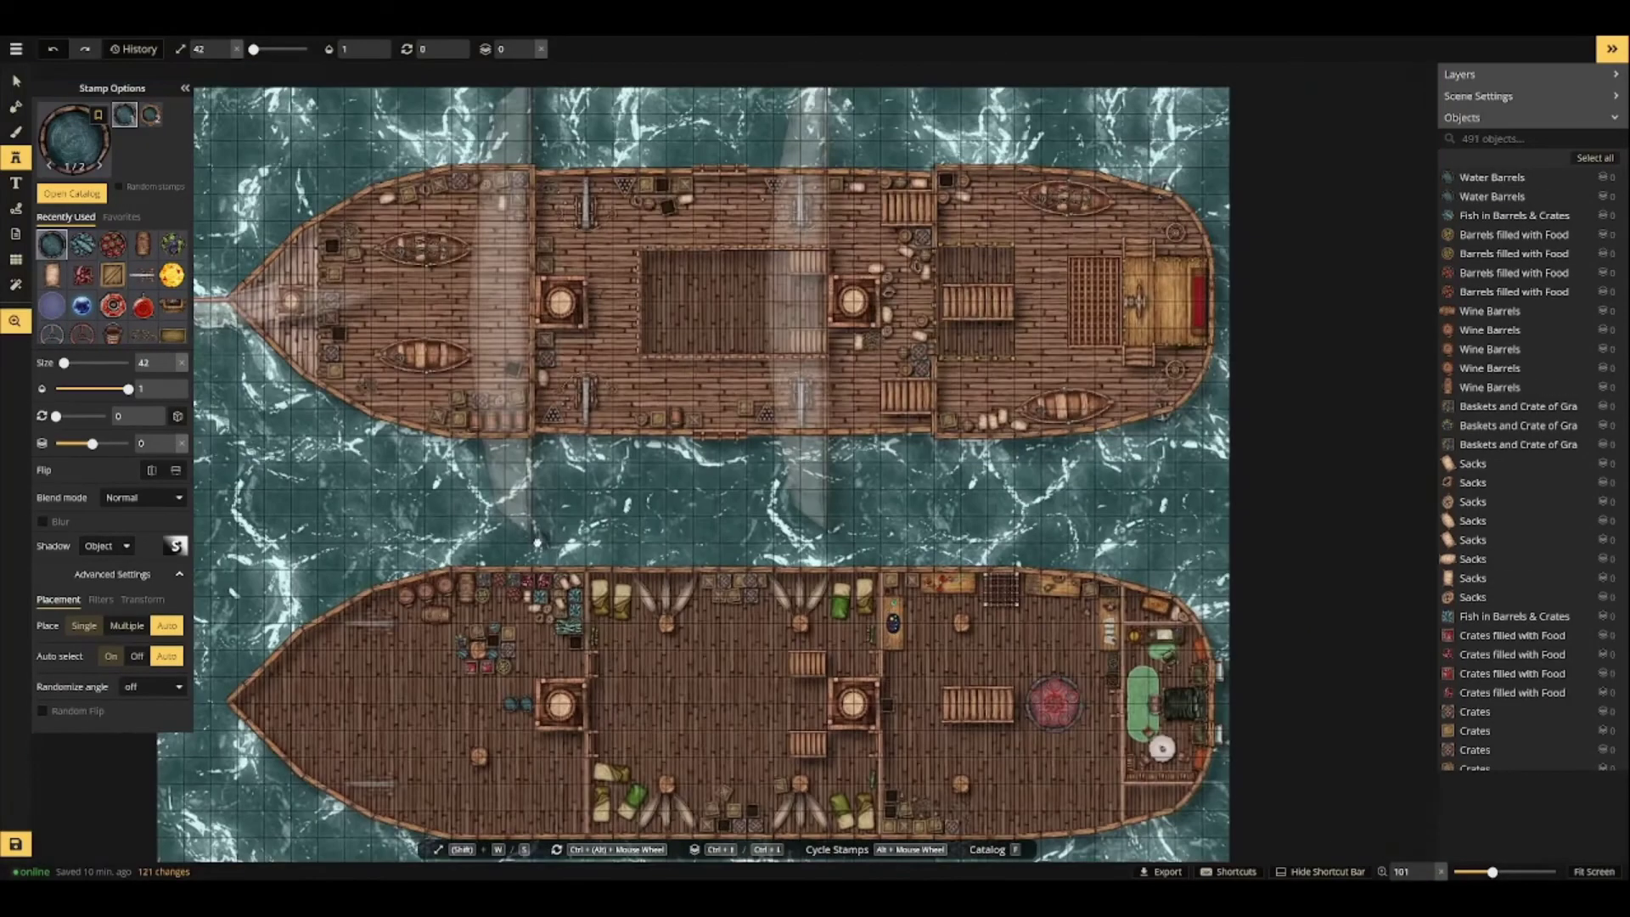
{"action": "scroll", "coordinate": [628, 310], "scroll_direction": "up", "scroll_amount": 5}
{"action": "left_click", "coordinate": [514, 376]}
{"action": "left_click", "coordinate": [509, 214]}
{"action": "scroll", "coordinate": [617, 322], "scroll_direction": "down", "scroll_amount": 2}
{"action": "left_click", "coordinate": [592, 283]}
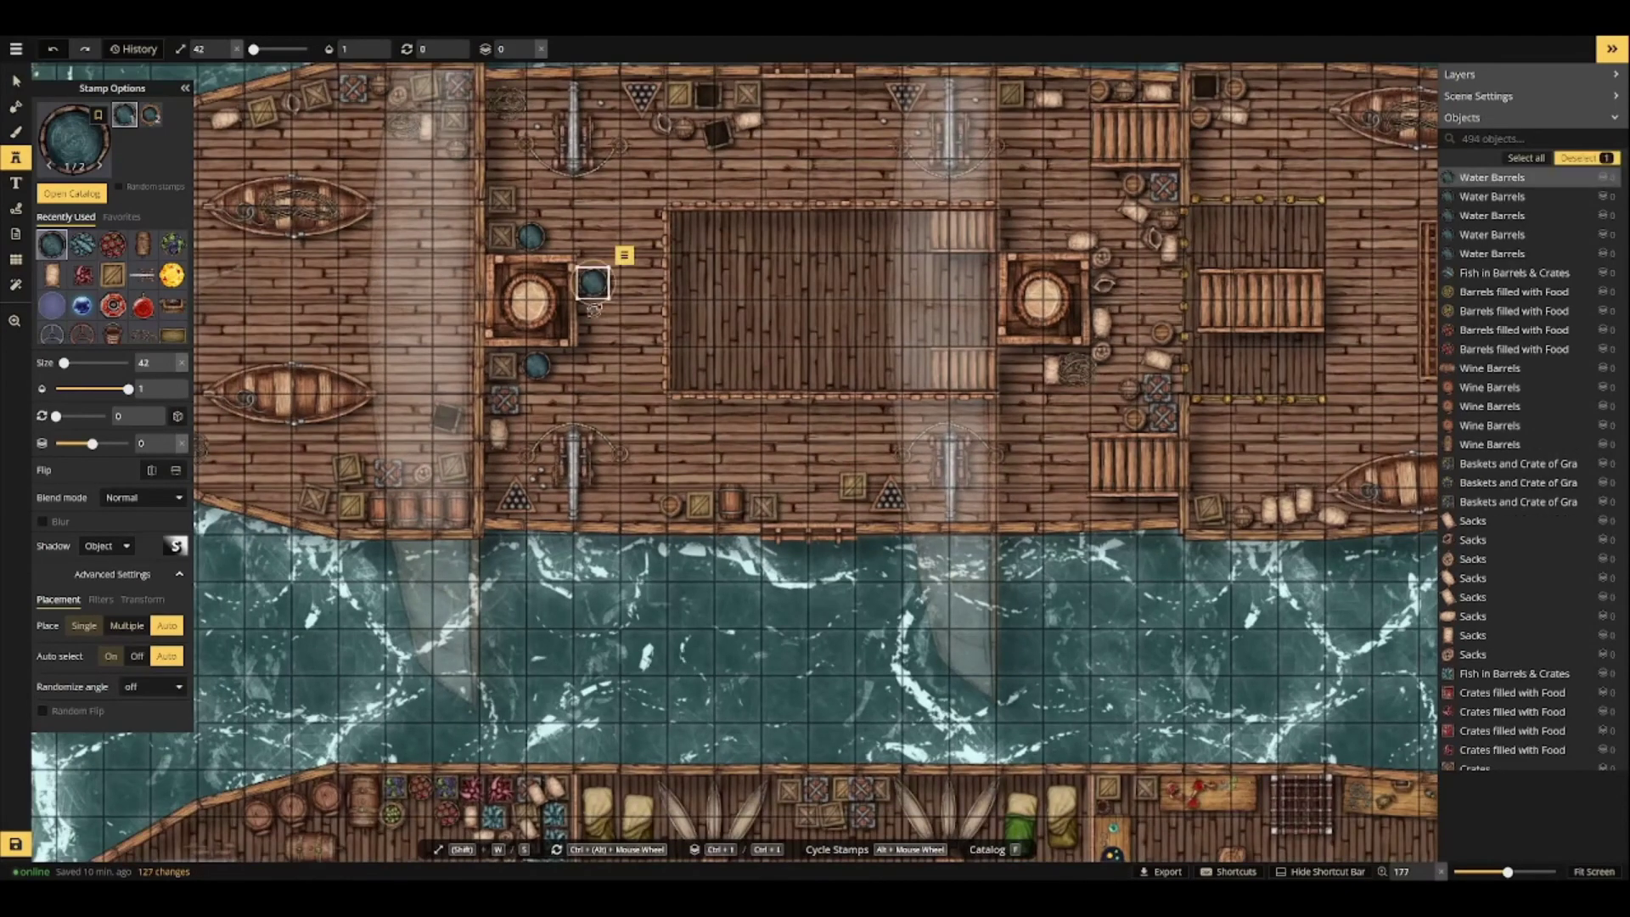
{"action": "left_click", "coordinate": [643, 506]}
{"action": "left_click", "coordinate": [869, 95]}
{"action": "scroll", "coordinate": [629, 272], "scroll_direction": "down", "scroll_amount": 2}
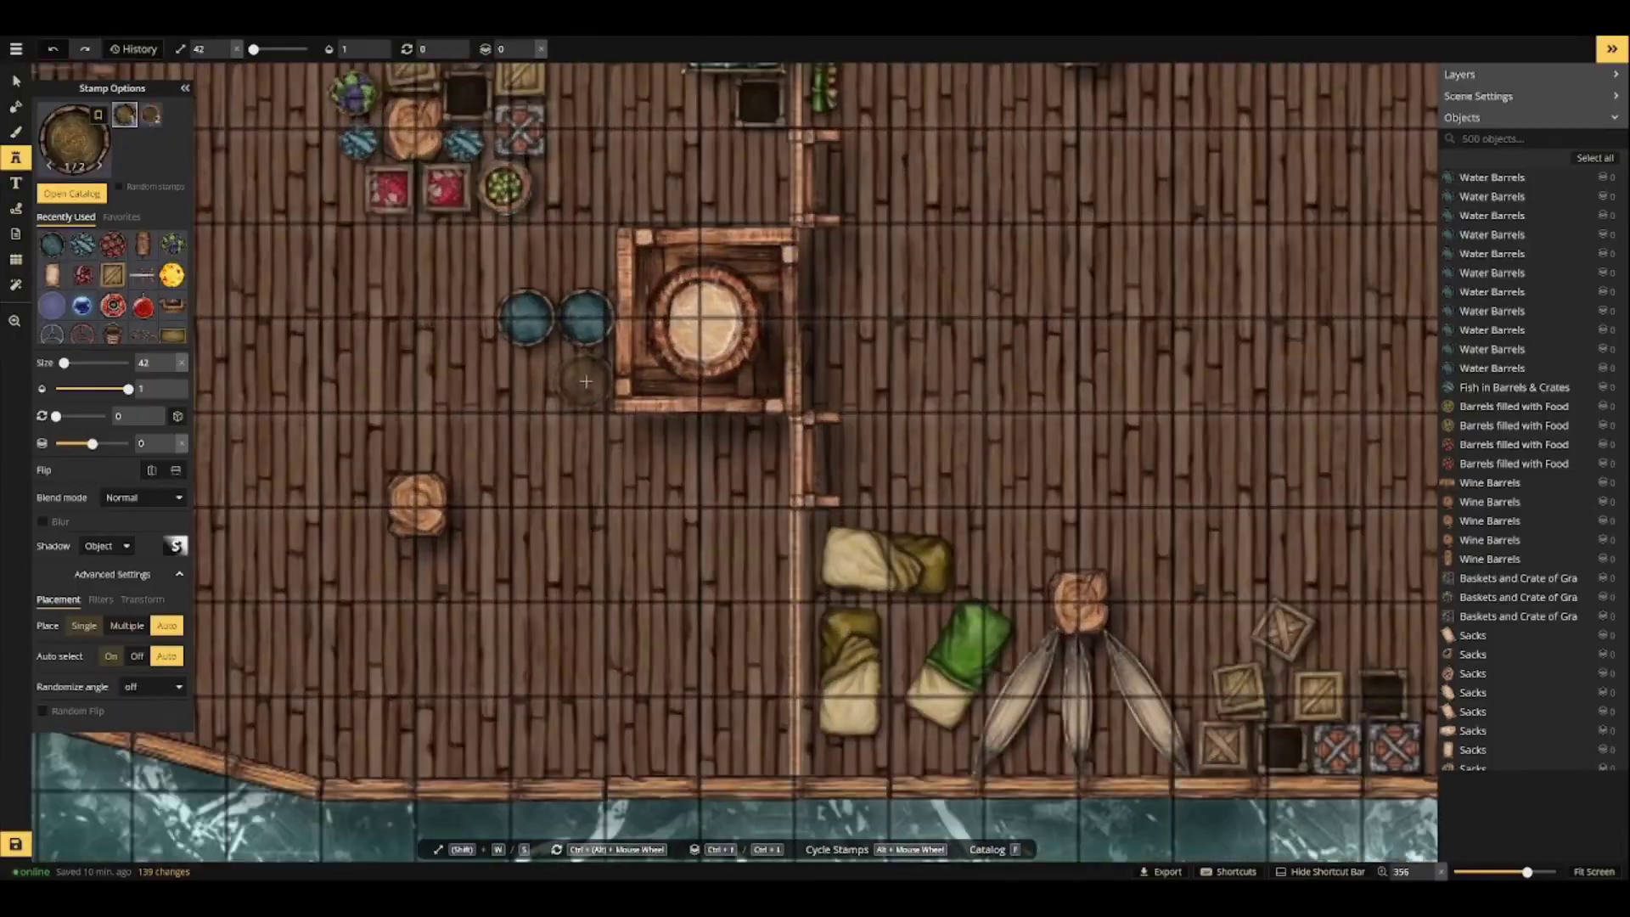
Place two Beer Barrels beside the lower deck's foremast base and extend a row of Barrels forward of them at size 42.
{"action": "left_click", "coordinate": [586, 381]}
{"action": "left_click", "coordinate": [586, 259]}
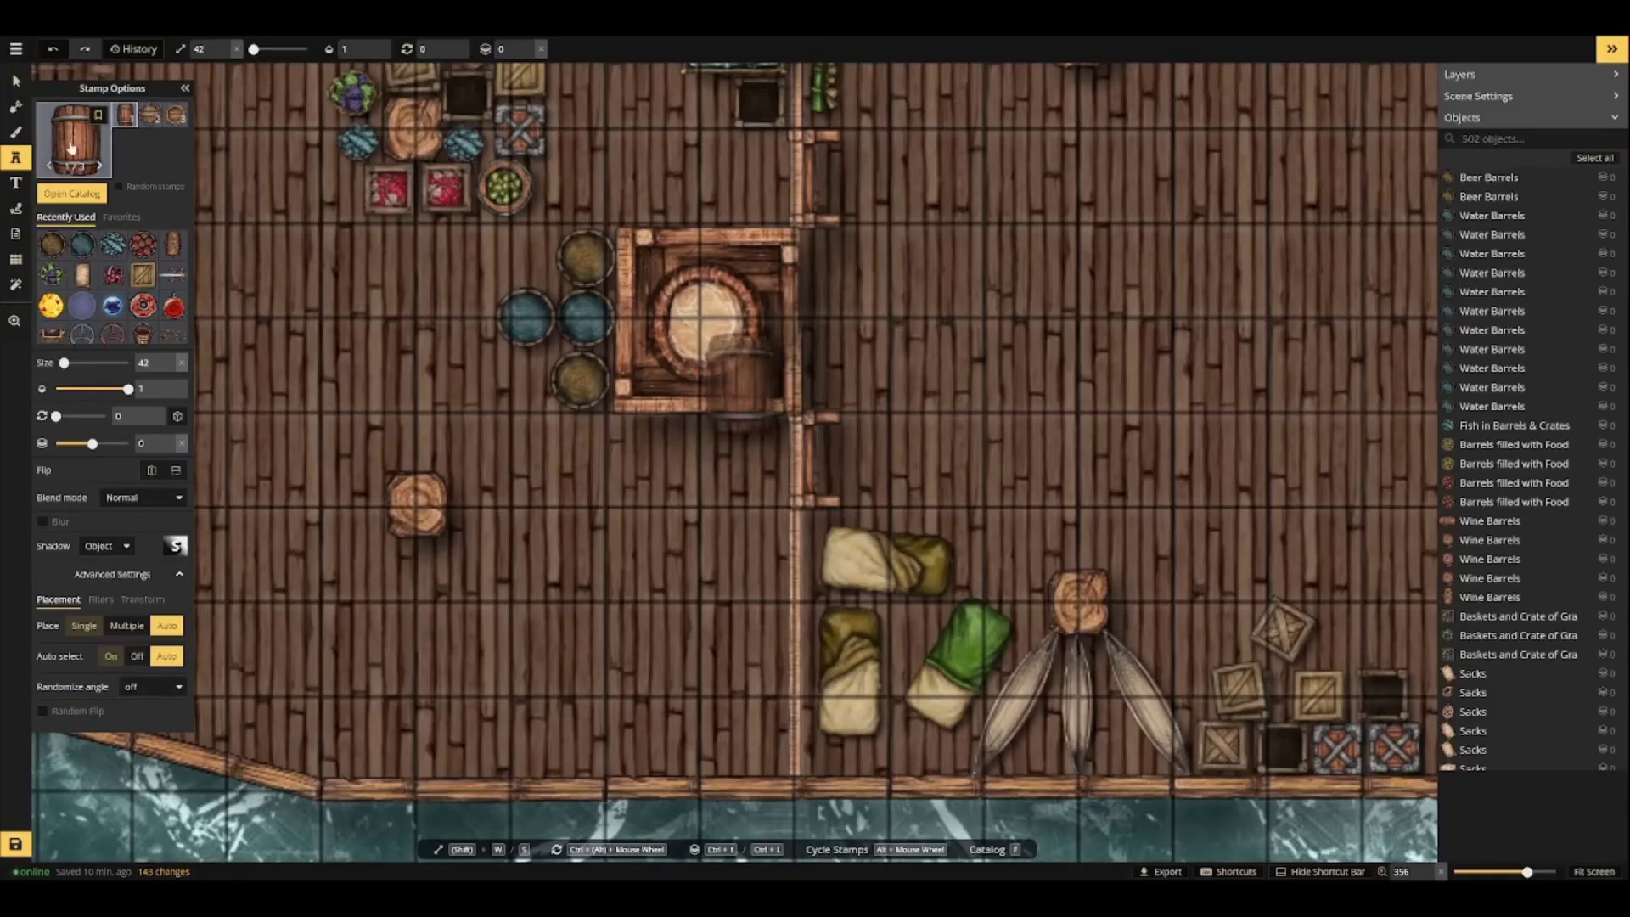
{"action": "left_click", "coordinate": [520, 380]}
{"action": "left_click", "coordinate": [455, 355]}
{"action": "left_click", "coordinate": [383, 354]}
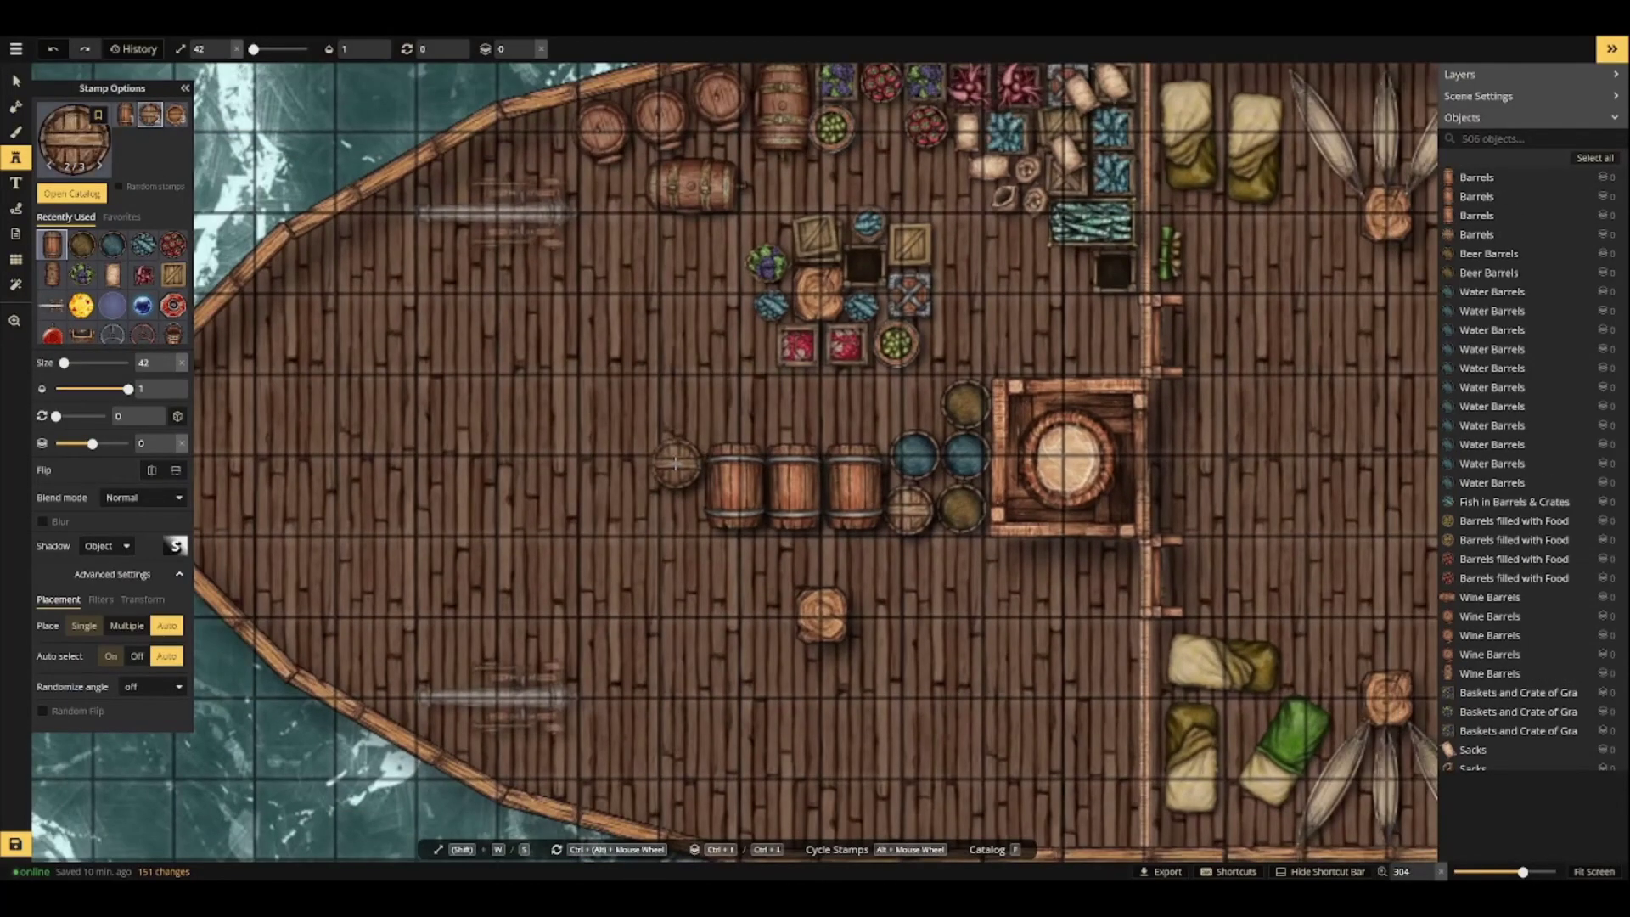
Place Inner Ship Walls at size 32 across the lower deck's bow to partition off the tip of the hull.
{"action": "scroll", "coordinate": [398, 574], "scroll_direction": "down", "scroll_amount": 5}
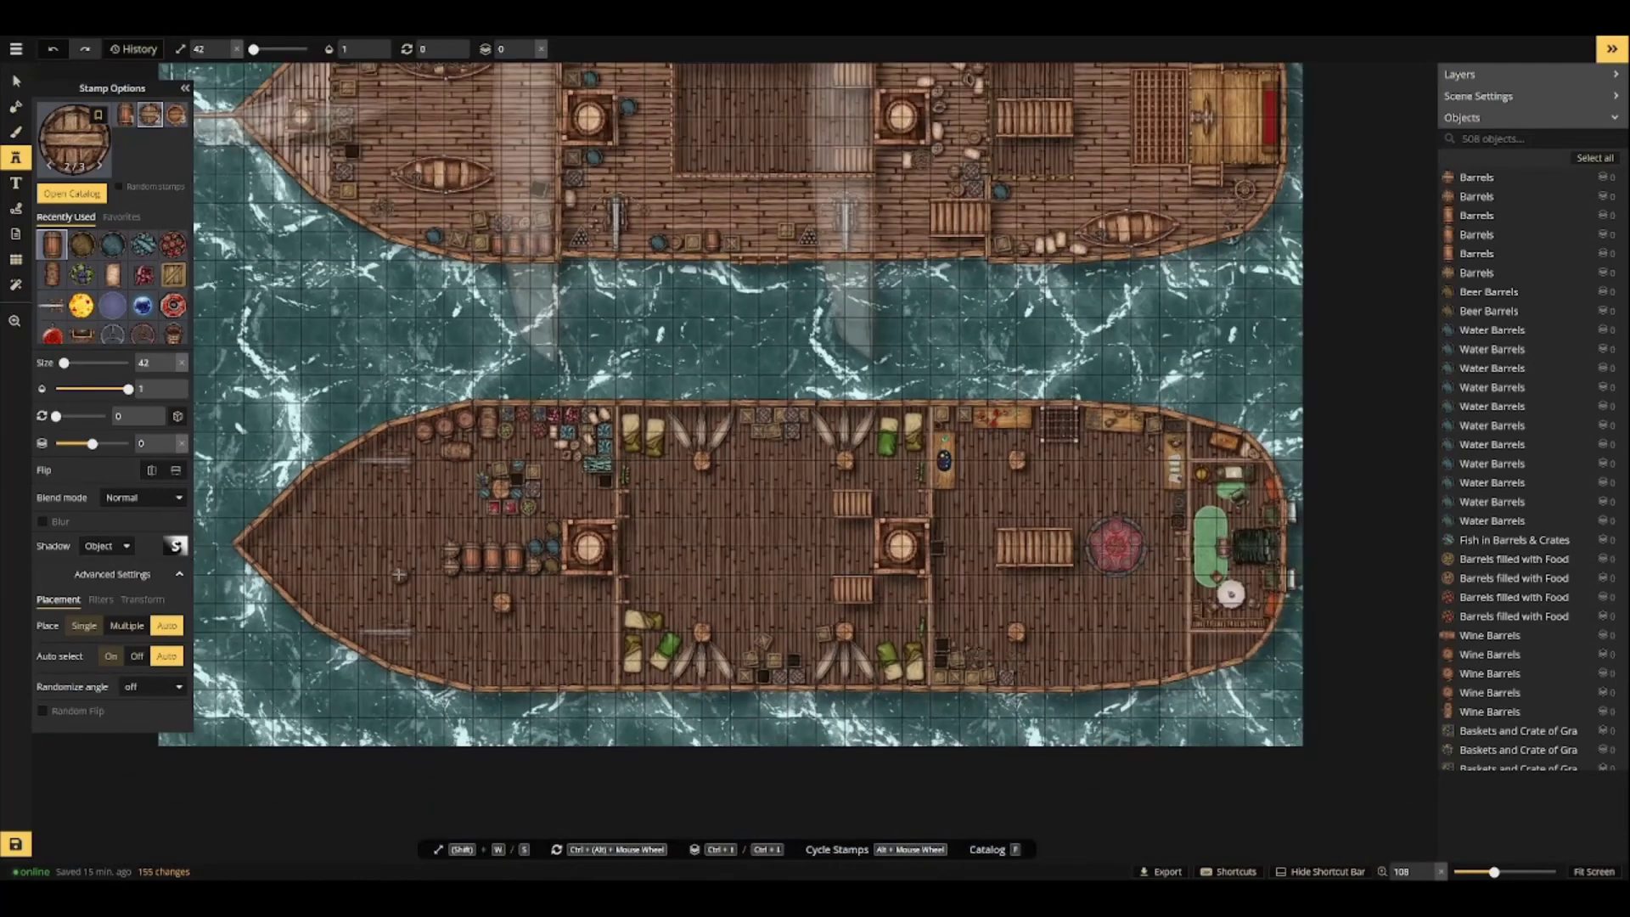
{"action": "scroll", "coordinate": [367, 583], "scroll_direction": "up", "scroll_amount": 3}
{"action": "left_click", "coordinate": [15, 82]}
{"action": "left_click", "coordinate": [890, 314]}
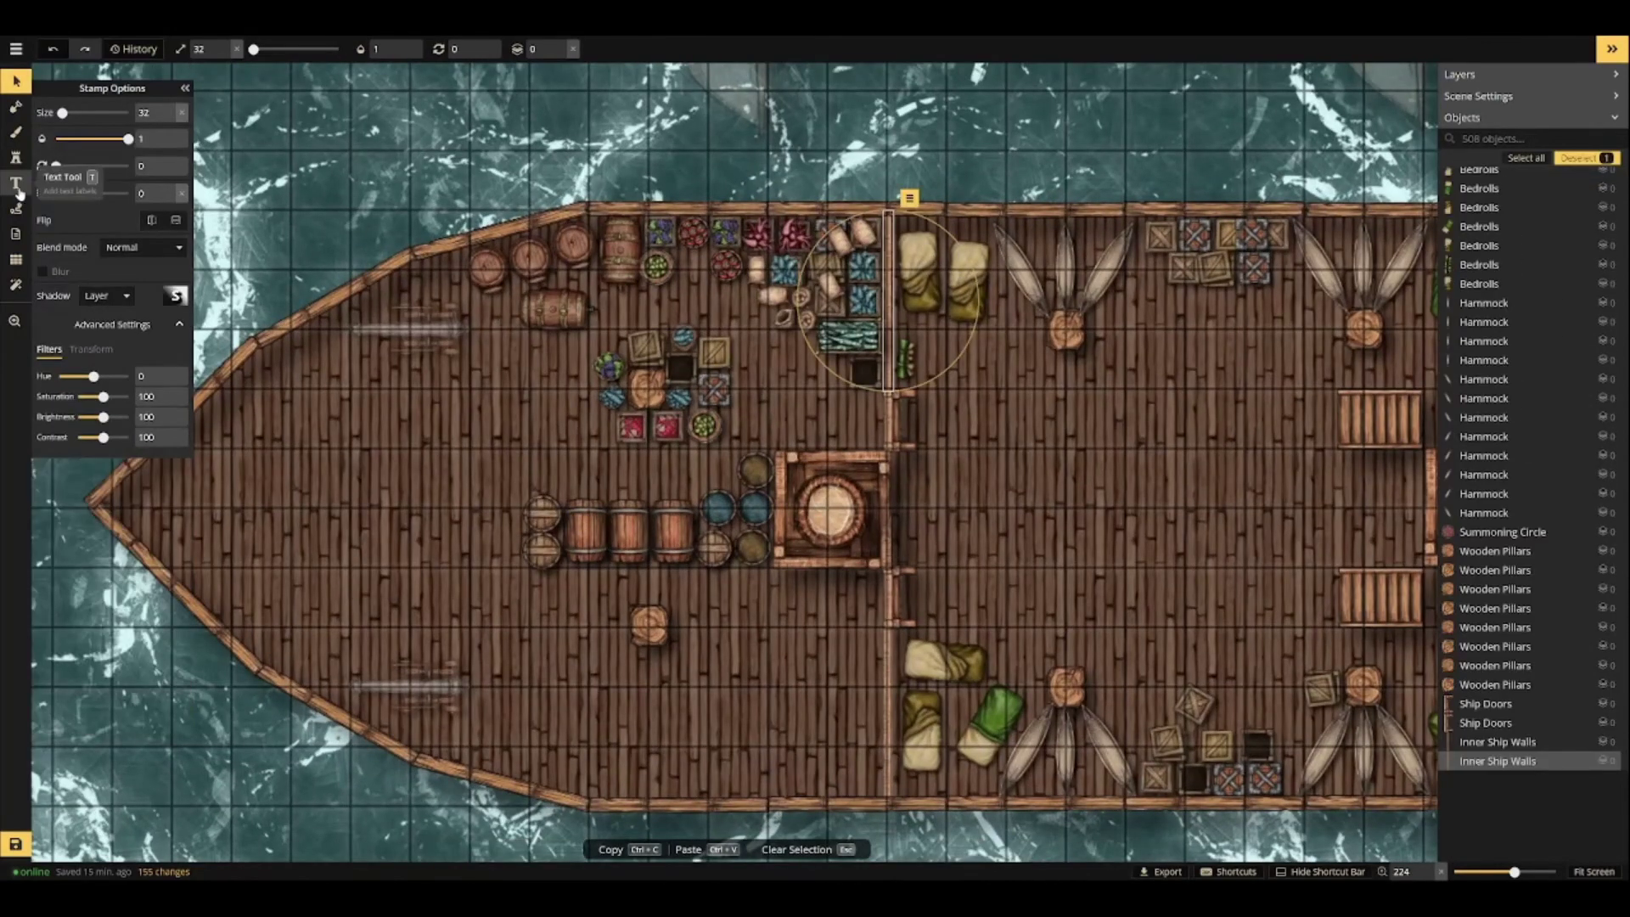
{"action": "left_click", "coordinate": [15, 158]}
{"action": "left_click", "coordinate": [352, 379]}
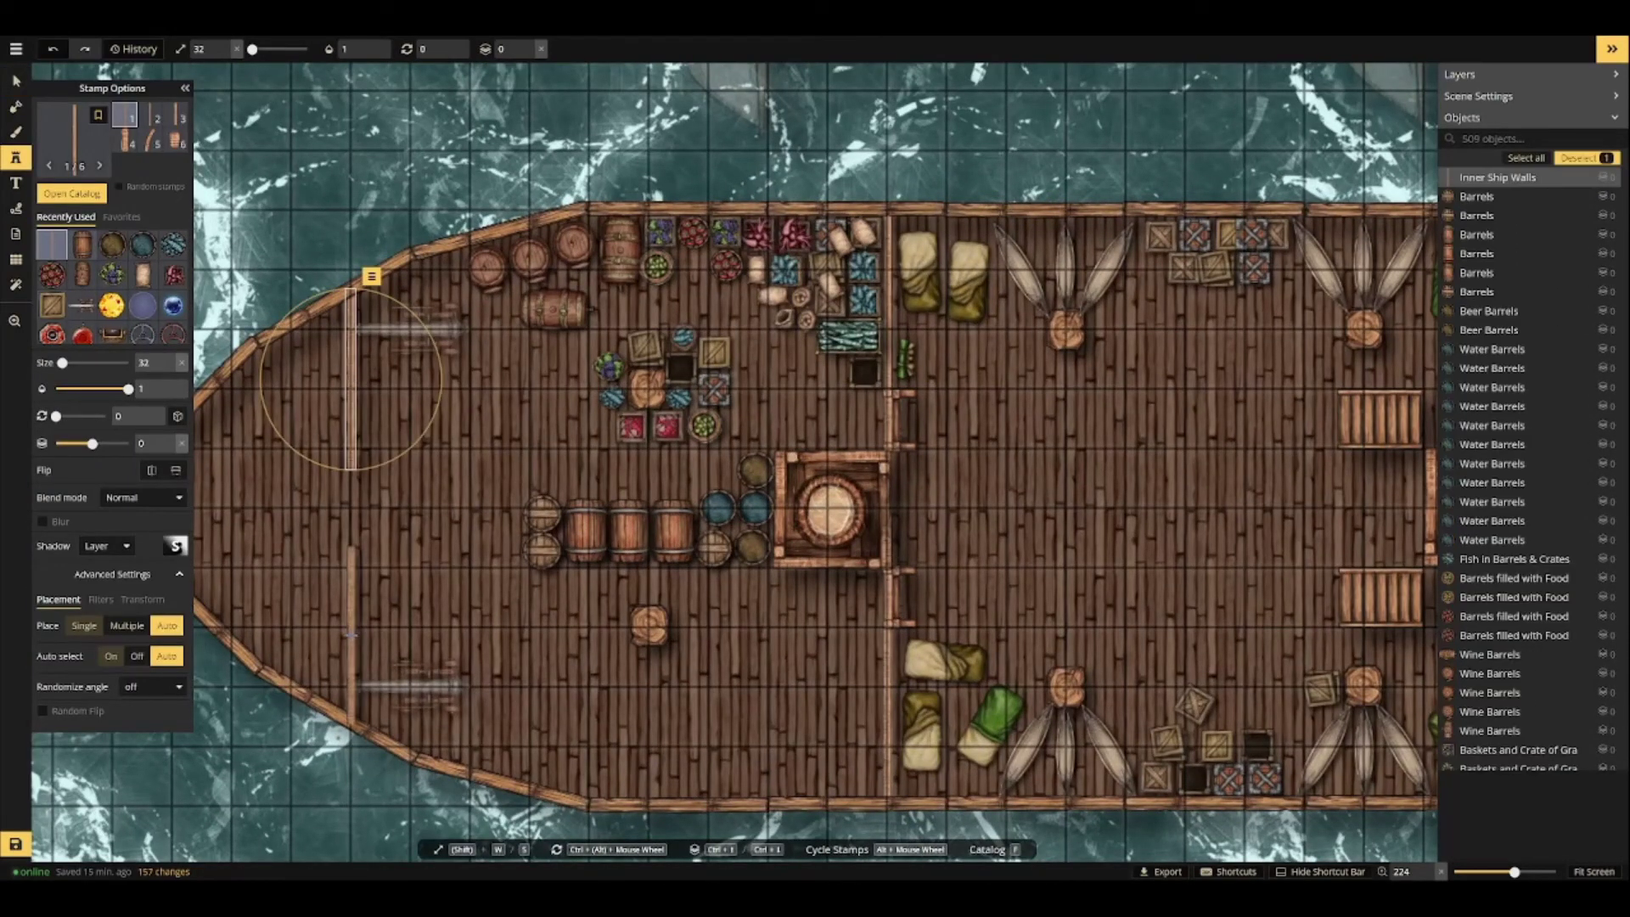
{"action": "left_click", "coordinate": [351, 534]}
{"action": "left_click", "coordinate": [351, 641]}
{"action": "key", "text": "Escape"}
Scatter eight Crates at size 32 along the bow room's south hull and up its aft partition wall, rotating some.
{"action": "scroll", "coordinate": [548, 623], "scroll_direction": "down", "scroll_amount": 3}
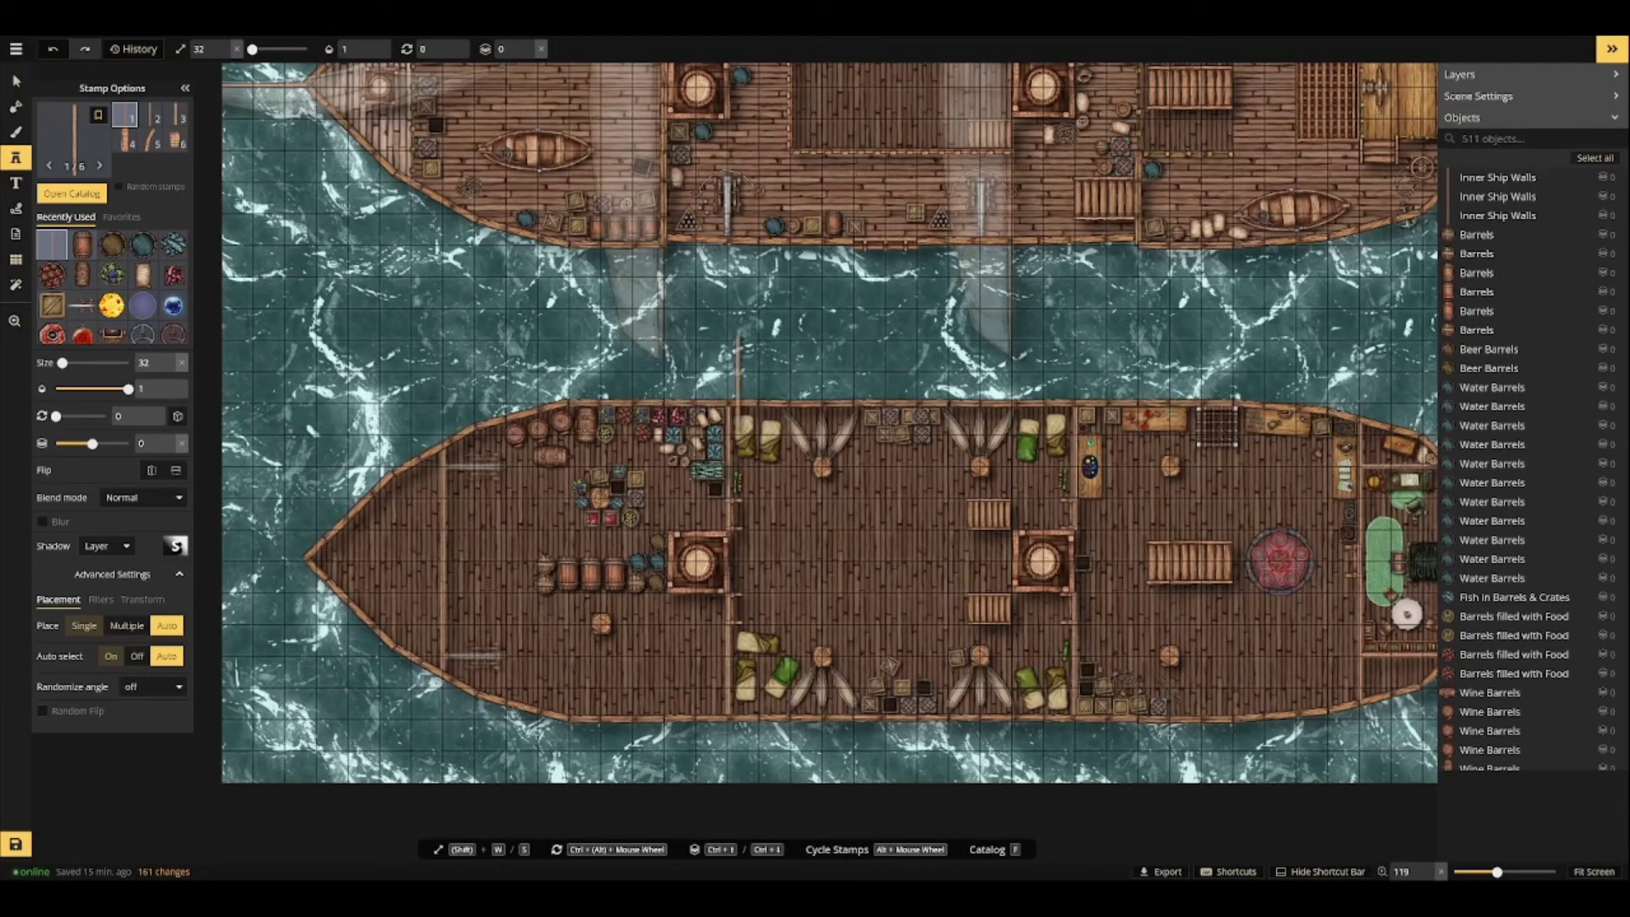
{"action": "left_click", "coordinate": [52, 306]}
{"action": "scroll", "coordinate": [652, 719], "scroll_direction": "up", "scroll_amount": 3}
{"action": "left_click", "coordinate": [780, 686]}
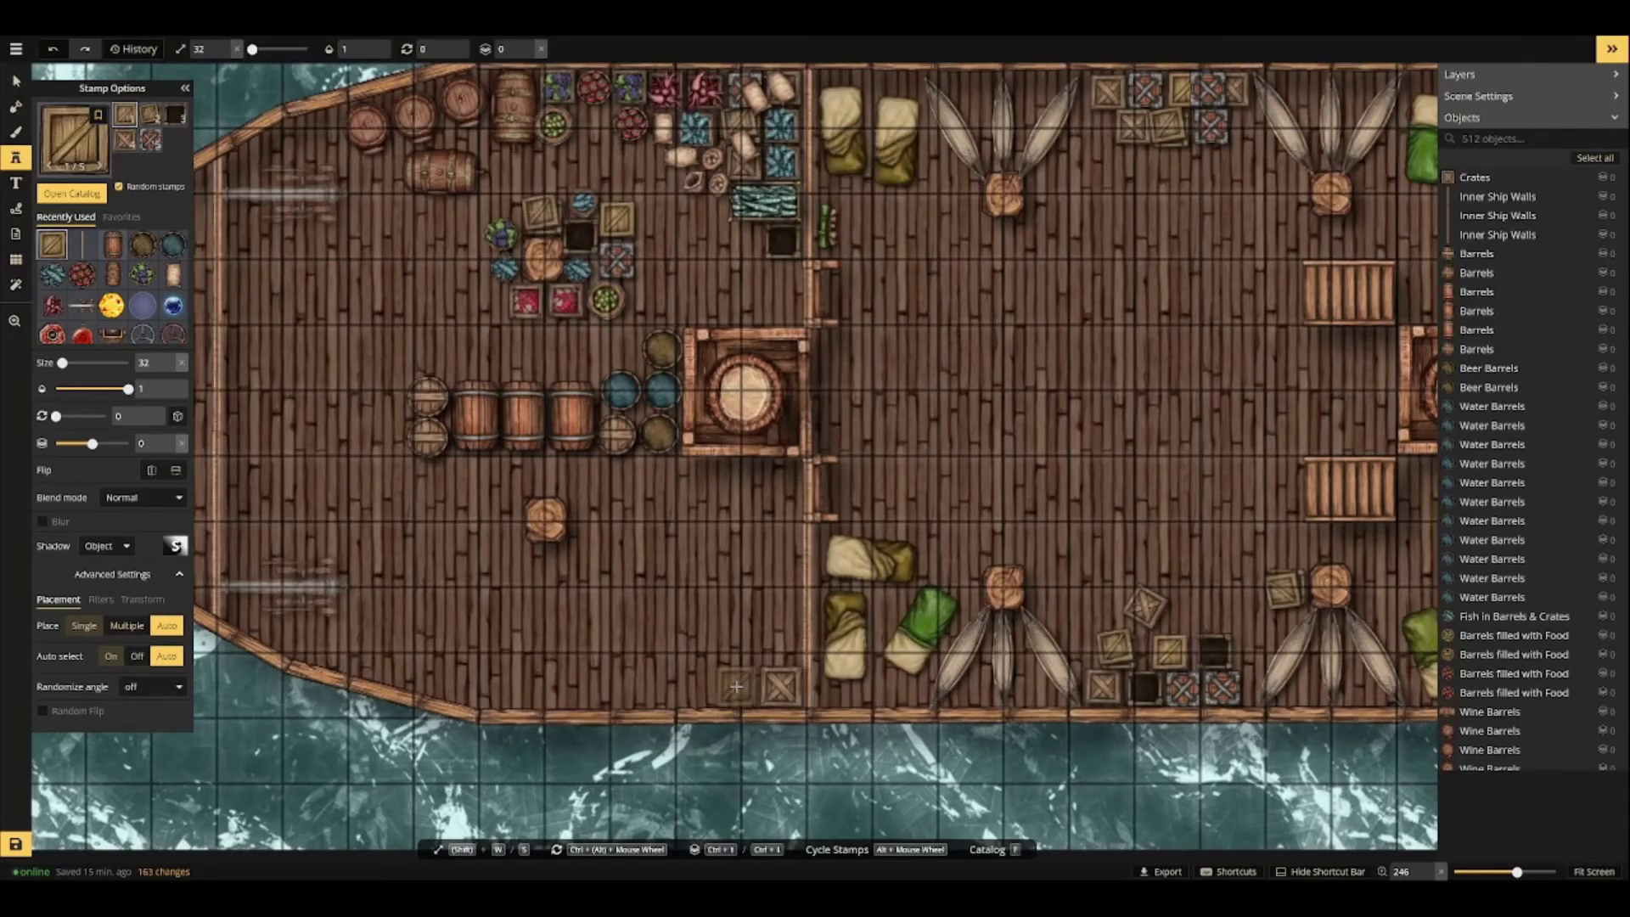
{"action": "left_click", "coordinate": [737, 686]}
{"action": "left_click", "coordinate": [608, 686]}
{"action": "left_click", "coordinate": [565, 686]}
{"action": "left_click", "coordinate": [518, 679]}
{"action": "left_click", "coordinate": [361, 654]}
{"action": "left_click", "coordinate": [746, 633]}
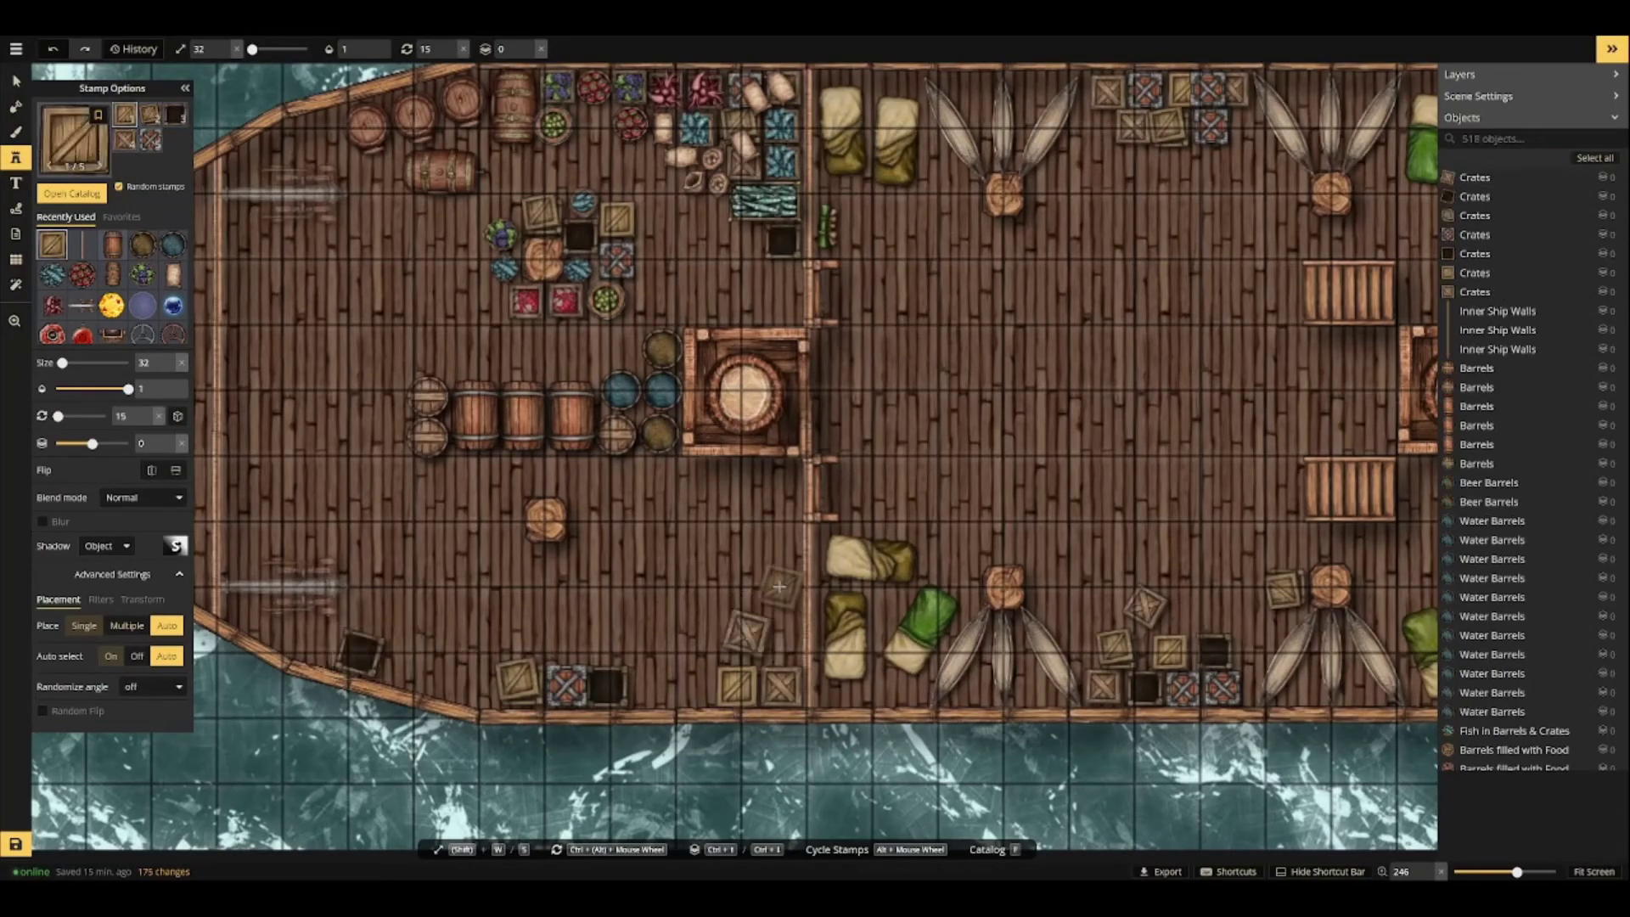
{"action": "left_click", "coordinate": [781, 586]}
Place four Sacks at size 32 between the crates along the bow room's south hull.
{"action": "left_click", "coordinate": [170, 275]}
{"action": "scroll", "coordinate": [784, 641], "scroll_direction": "down", "scroll_amount": 2}
{"action": "left_click", "coordinate": [784, 641]}
{"action": "left_click", "coordinate": [713, 658]}
{"action": "left_click", "coordinate": [654, 671]}
{"action": "left_click", "coordinate": [420, 662]}
Save the map with both ship decks in view.
{"action": "scroll", "coordinate": [566, 651], "scroll_direction": "down", "scroll_amount": 5}
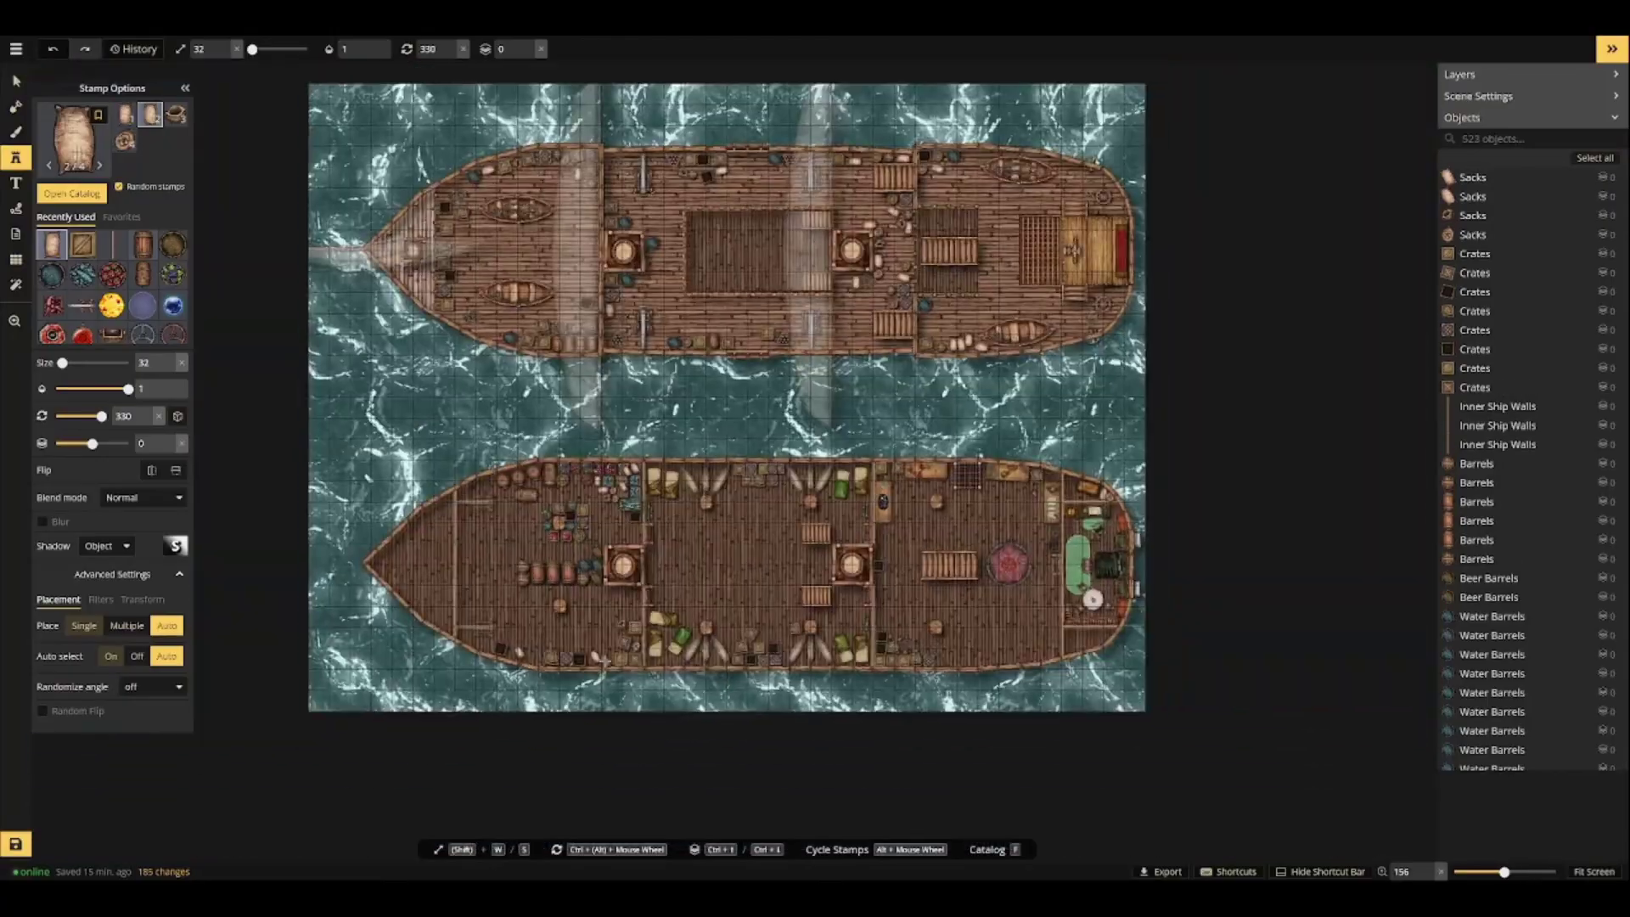
{"action": "left_click_drag", "start_coordinate": [566, 599], "coordinate": [568, 651]}
{"action": "key", "text": "ctrl+s"}
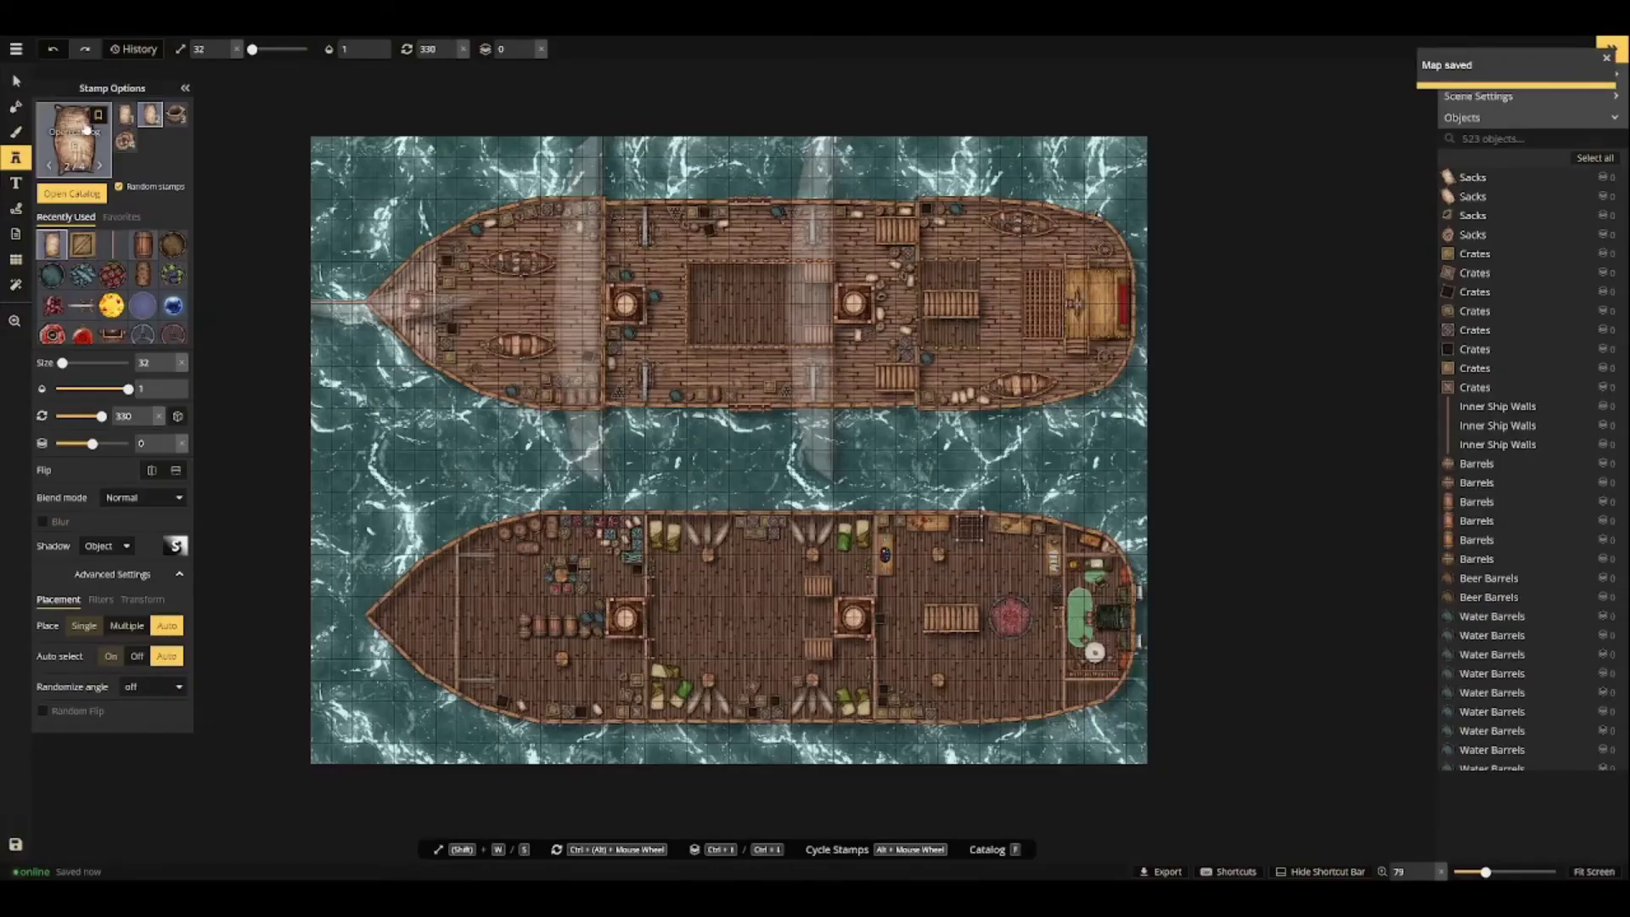
{"action": "left_click", "coordinate": [75, 146]}
{"action": "scroll", "coordinate": [504, 486], "scroll_direction": "down", "scroll_amount": 15}
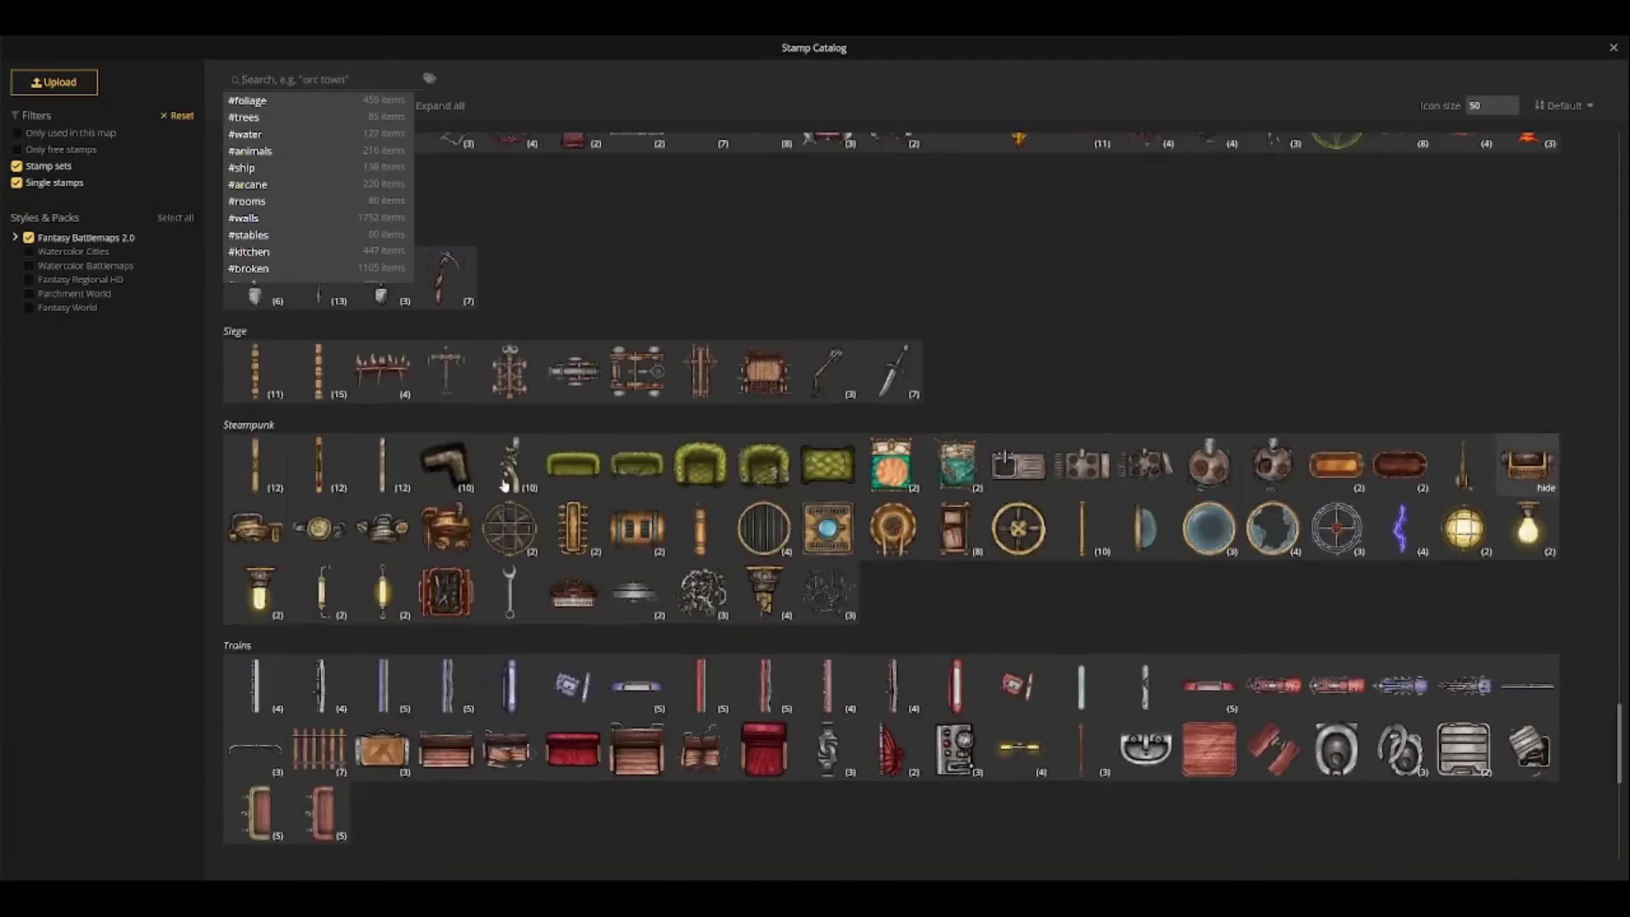
{"action": "scroll", "coordinate": [505, 485], "scroll_direction": "up", "scroll_amount": 15}
{"action": "key", "text": "Escape"}
Add a three-line text label reading "Jewel / of the / Crown" in the water between the two bows.
{"action": "key", "text": "t"}
{"action": "left_click", "coordinate": [379, 451]}
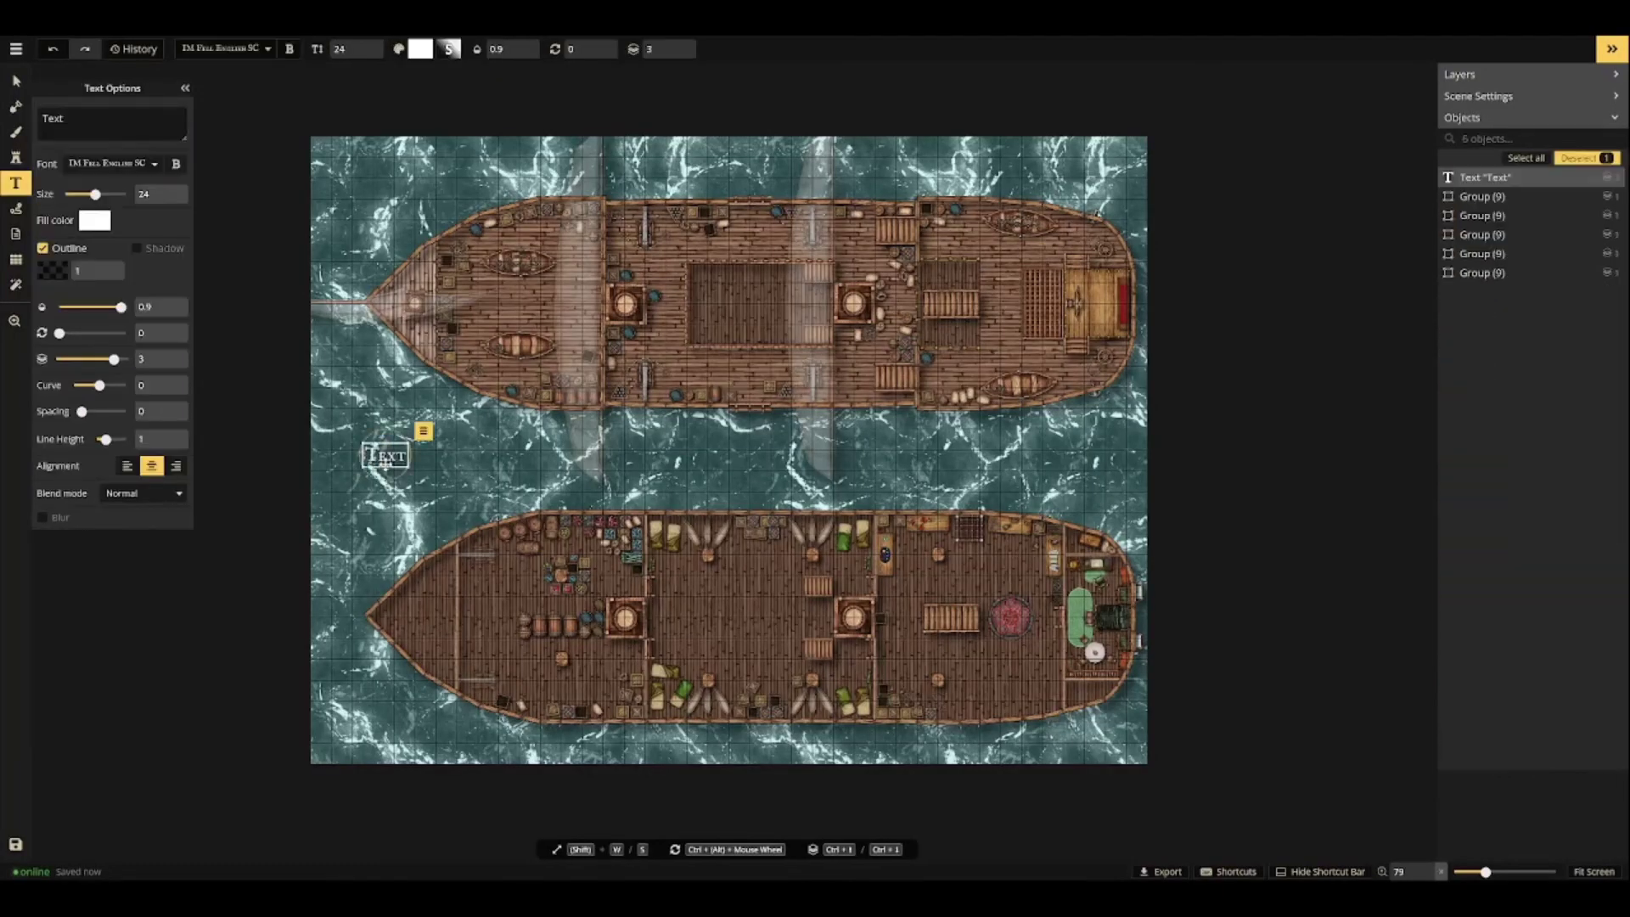
{"action": "type", "text": "Jewel of"}
{"action": "key", "text": "Return"}
{"action": "key", "text": "BackSpace"}
{"action": "key", "text": "BackSpace"}
{"action": "key", "text": "BackSpace"}
{"action": "key", "text": "BackSpace"}
{"action": "type", "text": "the"}
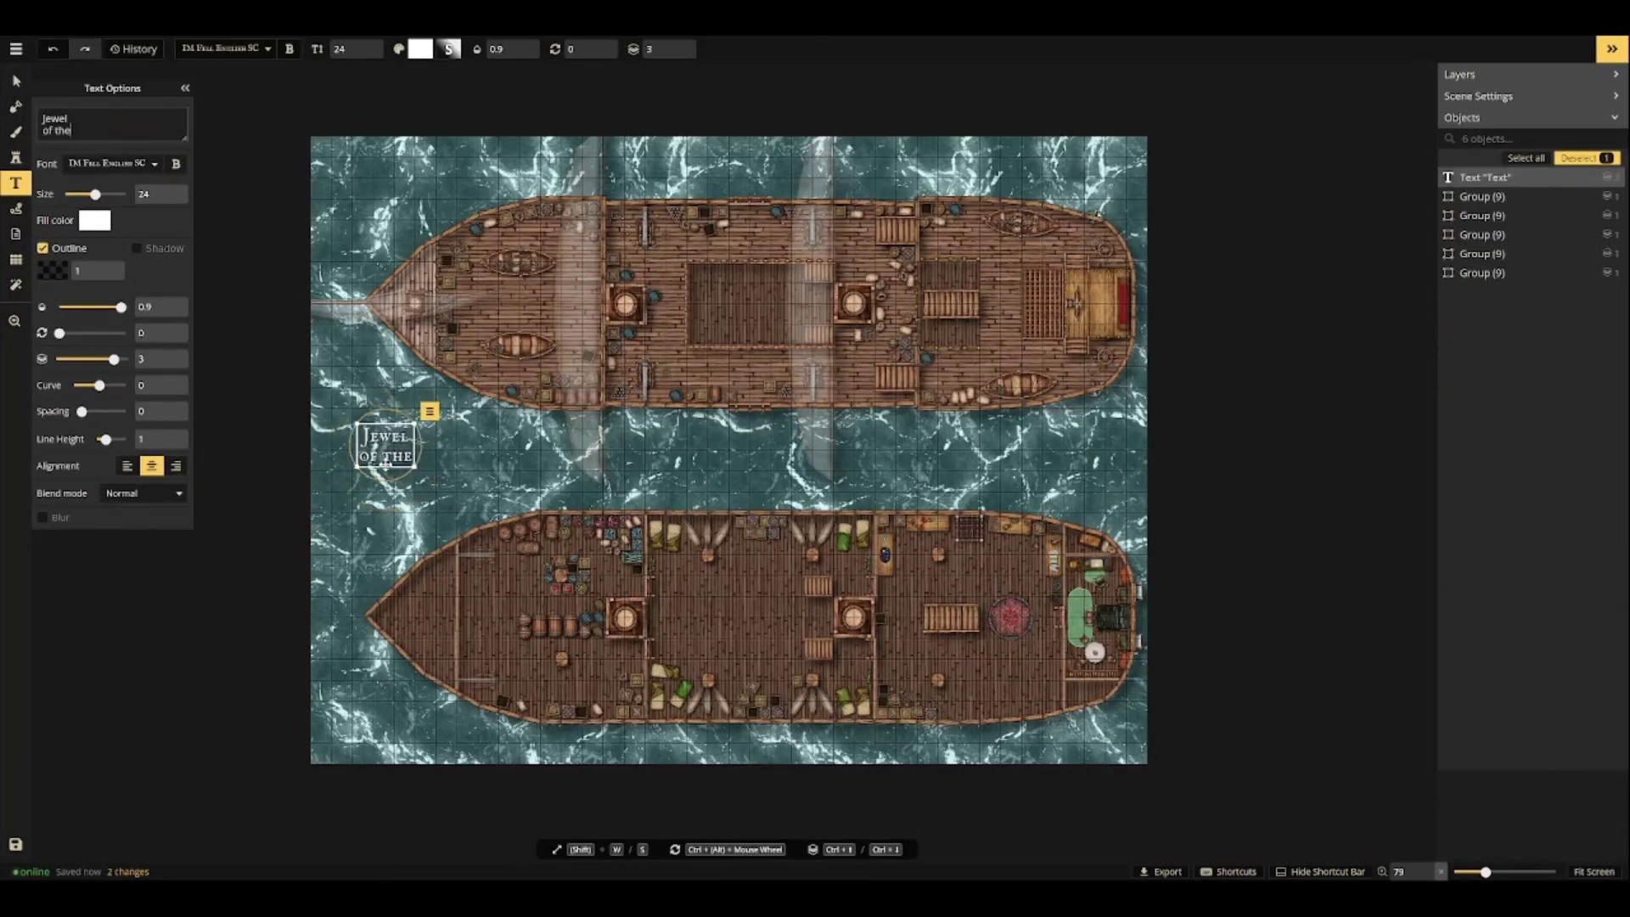
{"action": "key", "text": "Return"}
{"action": "type", "text": "Crown"}
Change the title label's words "Jewel" and "Crown" to all capitals.
{"action": "key", "text": "BackSpace"}
{"action": "key", "text": "BackSpace"}
{"action": "key", "text": "BackSpace"}
{"action": "key", "text": "BackSpace"}
{"action": "type", "text": "EWEL"}
{"action": "key", "text": "Down"}
{"action": "key", "text": "Down"}
{"action": "key", "text": "BackSpace"}
{"action": "key", "text": "BackSpace"}
{"action": "key", "text": "BackSpace"}
{"action": "key", "text": "BackSpace"}
{"action": "type", "text": "ROWN"}
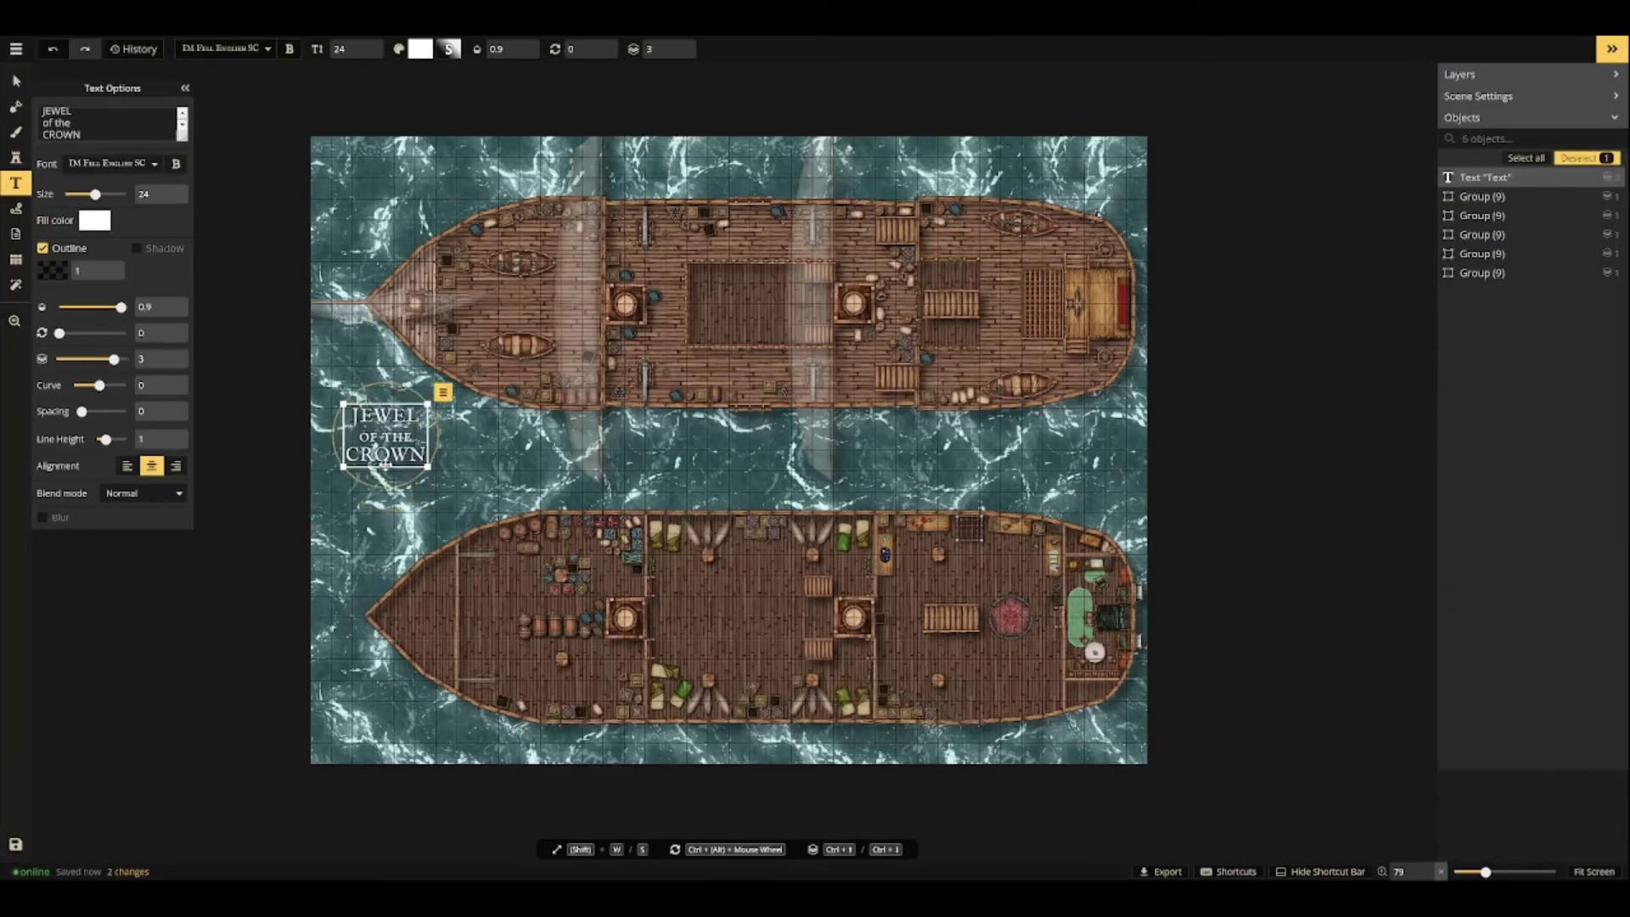
Undo the title label's capitalisation and set its font to Seaweed Script.
{"action": "left_click", "coordinate": [110, 163]}
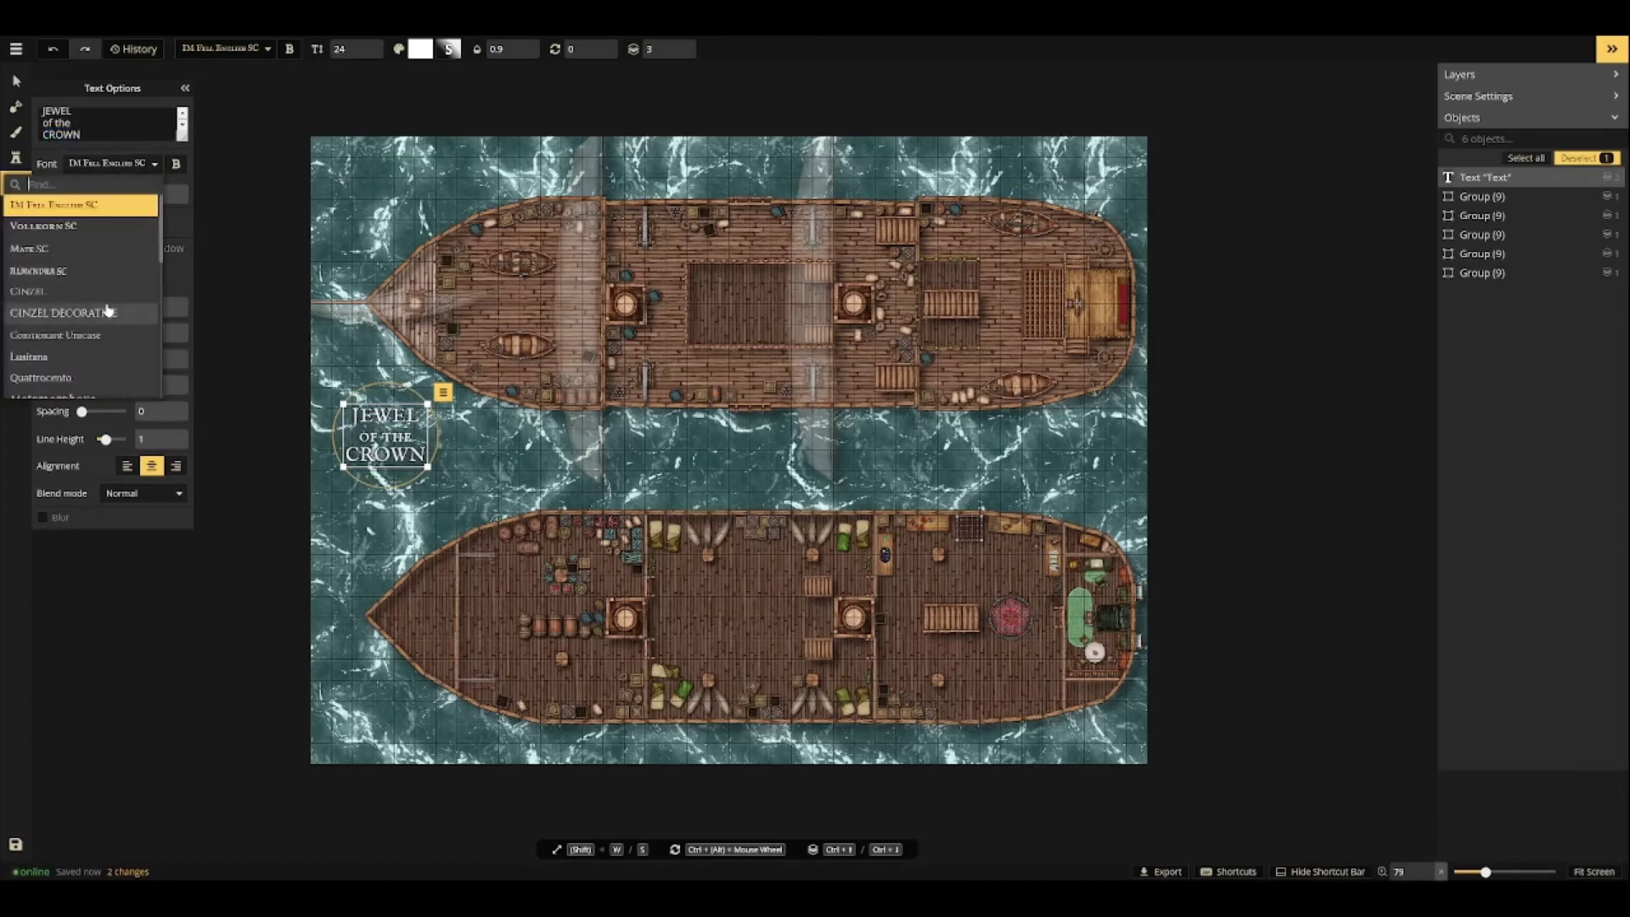
{"action": "left_click", "coordinate": [85, 341]}
{"action": "key", "text": "ctrl+z"}
{"action": "key", "text": "ctrl+z"}
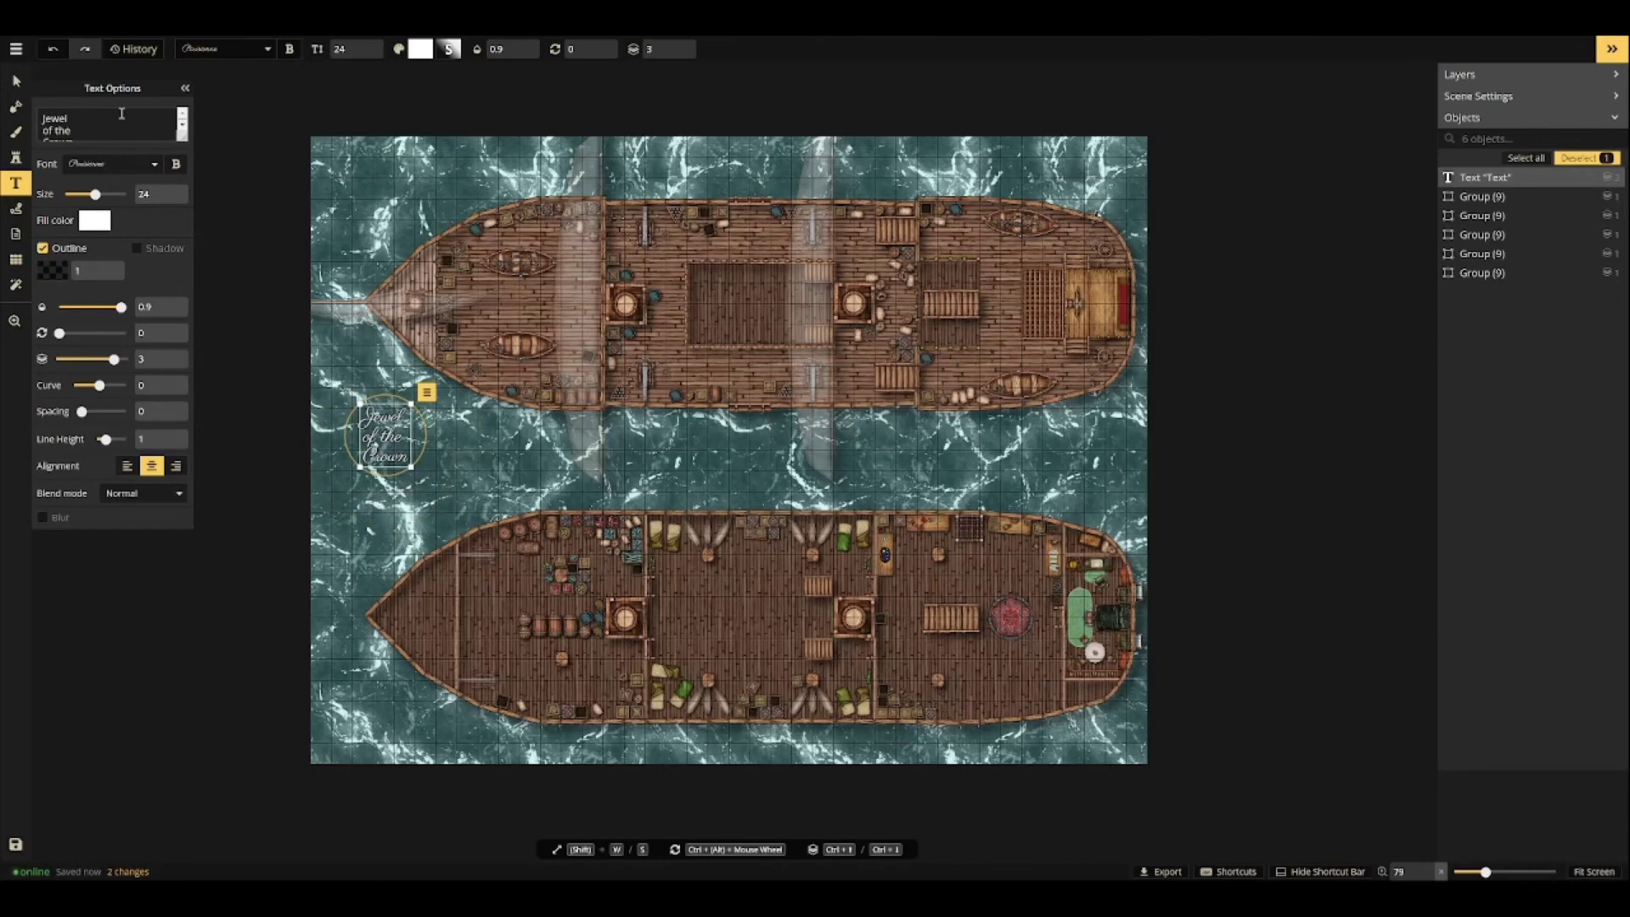
{"action": "left_click", "coordinate": [111, 163]}
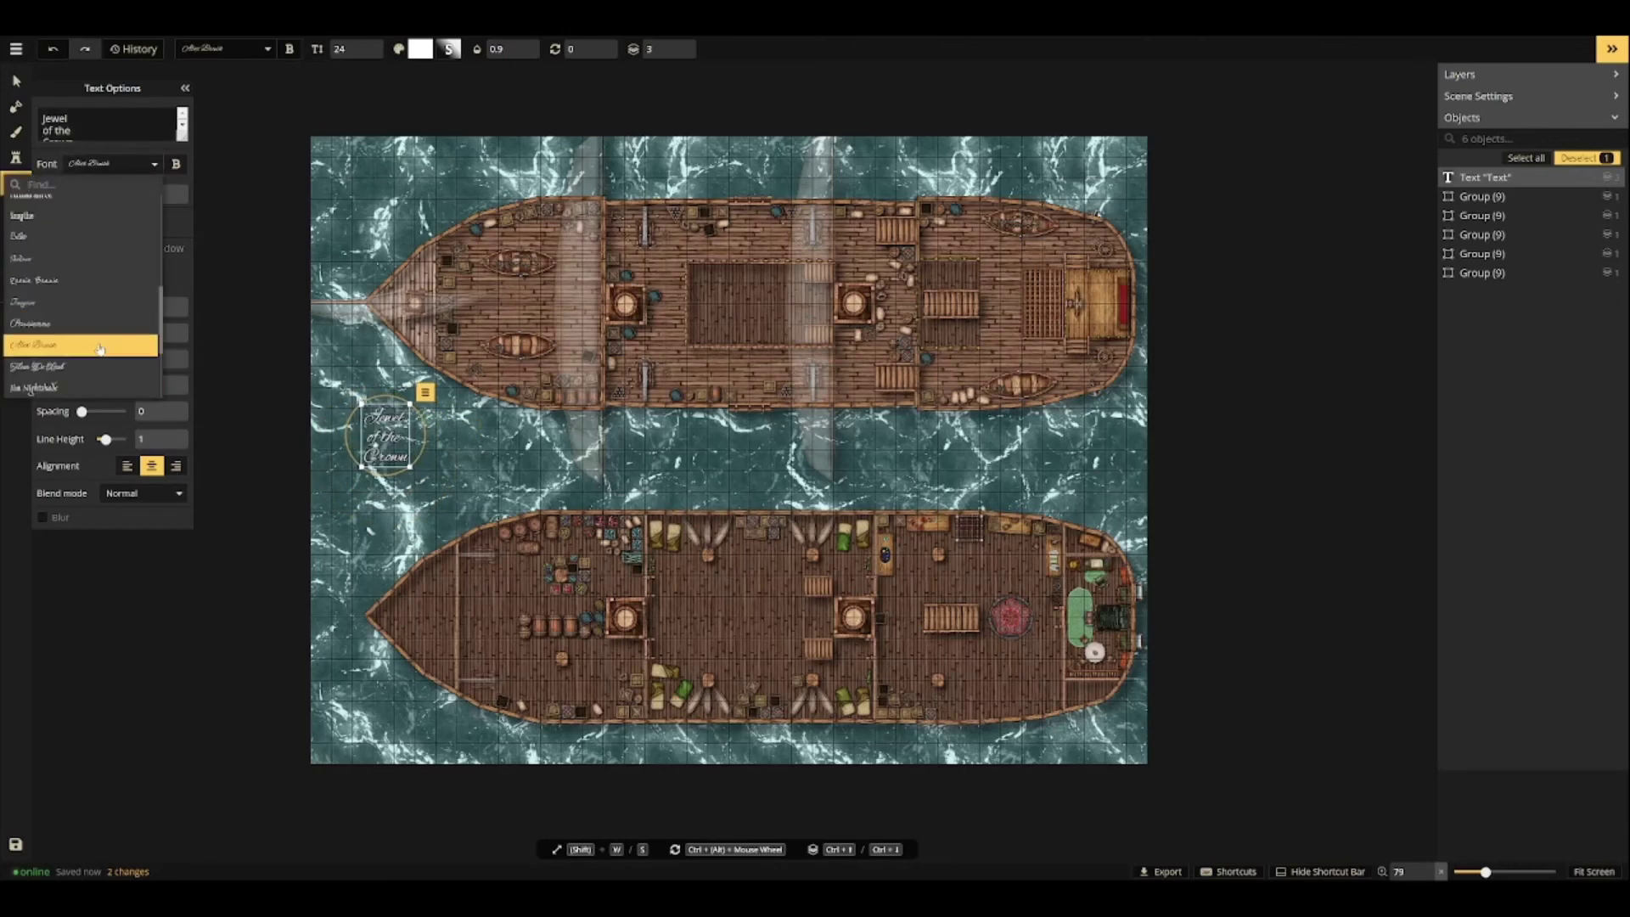
{"action": "scroll", "coordinate": [50, 284], "scroll_direction": "down", "scroll_amount": 2}
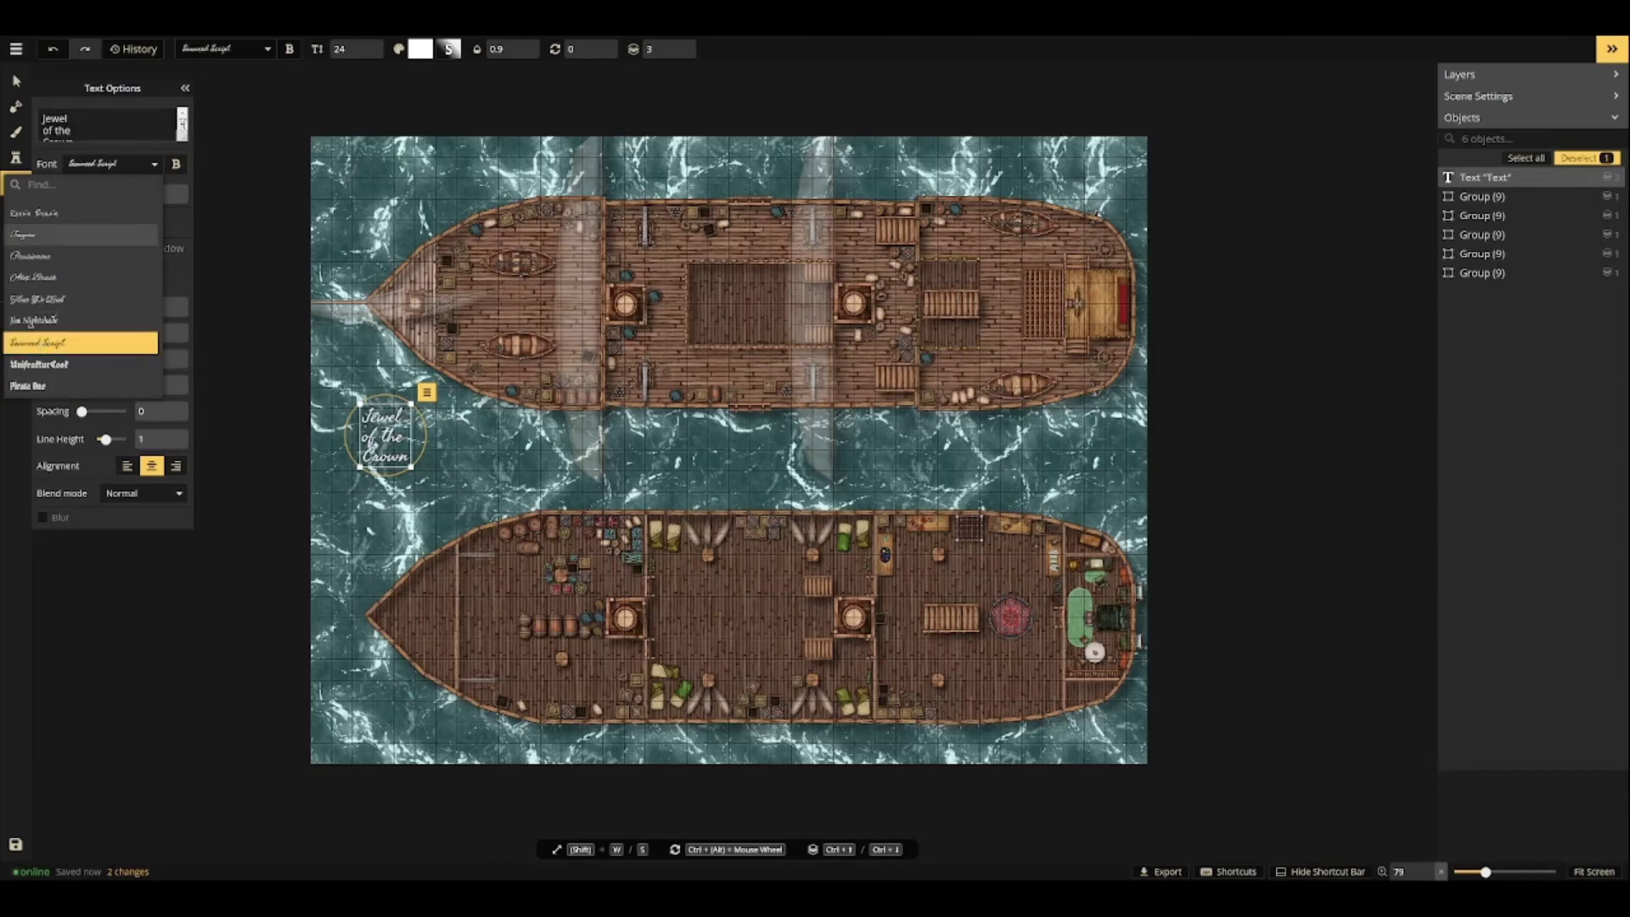
Shorten the title label's text to only "of the".
{"action": "left_click", "coordinate": [105, 128]}
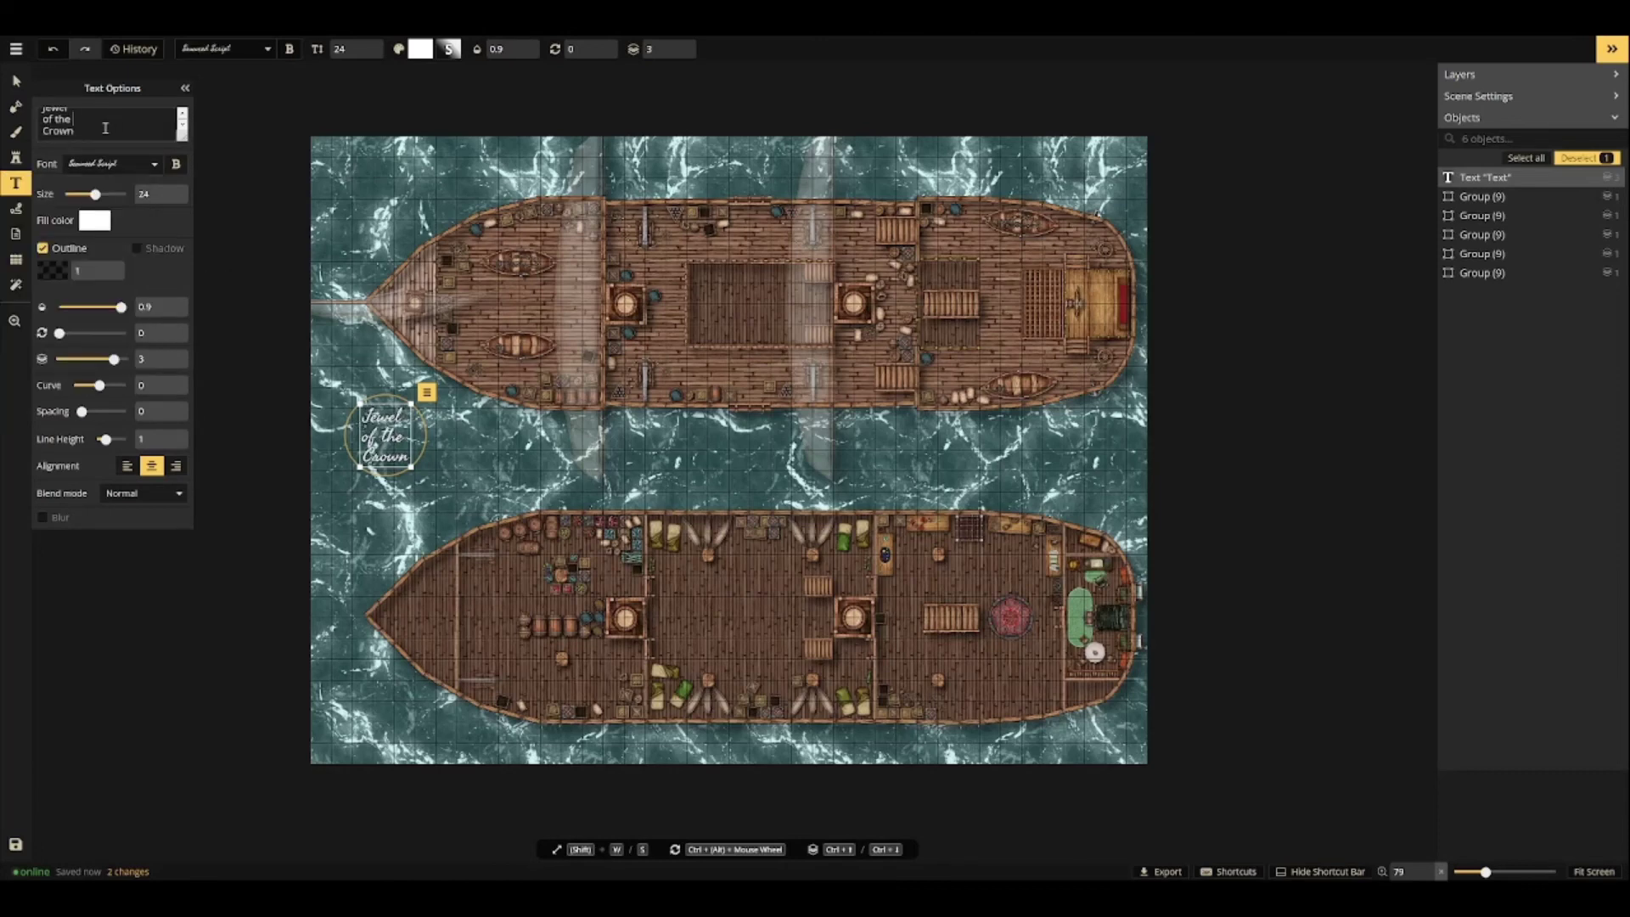
{"action": "key", "text": "BackSpace"}
{"action": "key", "text": "BackSpace"}
{"action": "key", "text": "BackSpace"}
{"action": "key", "text": "BackSpace"}
{"action": "key", "text": "BackSpace"}
{"action": "key", "text": "BackSpace"}
{"action": "left_click_drag", "start_coordinate": [84, 119], "coordinate": [19, 110]}
{"action": "key", "text": "BackSpace"}
{"action": "key", "text": "Delete"}
{"action": "left_click", "coordinate": [121, 123]}
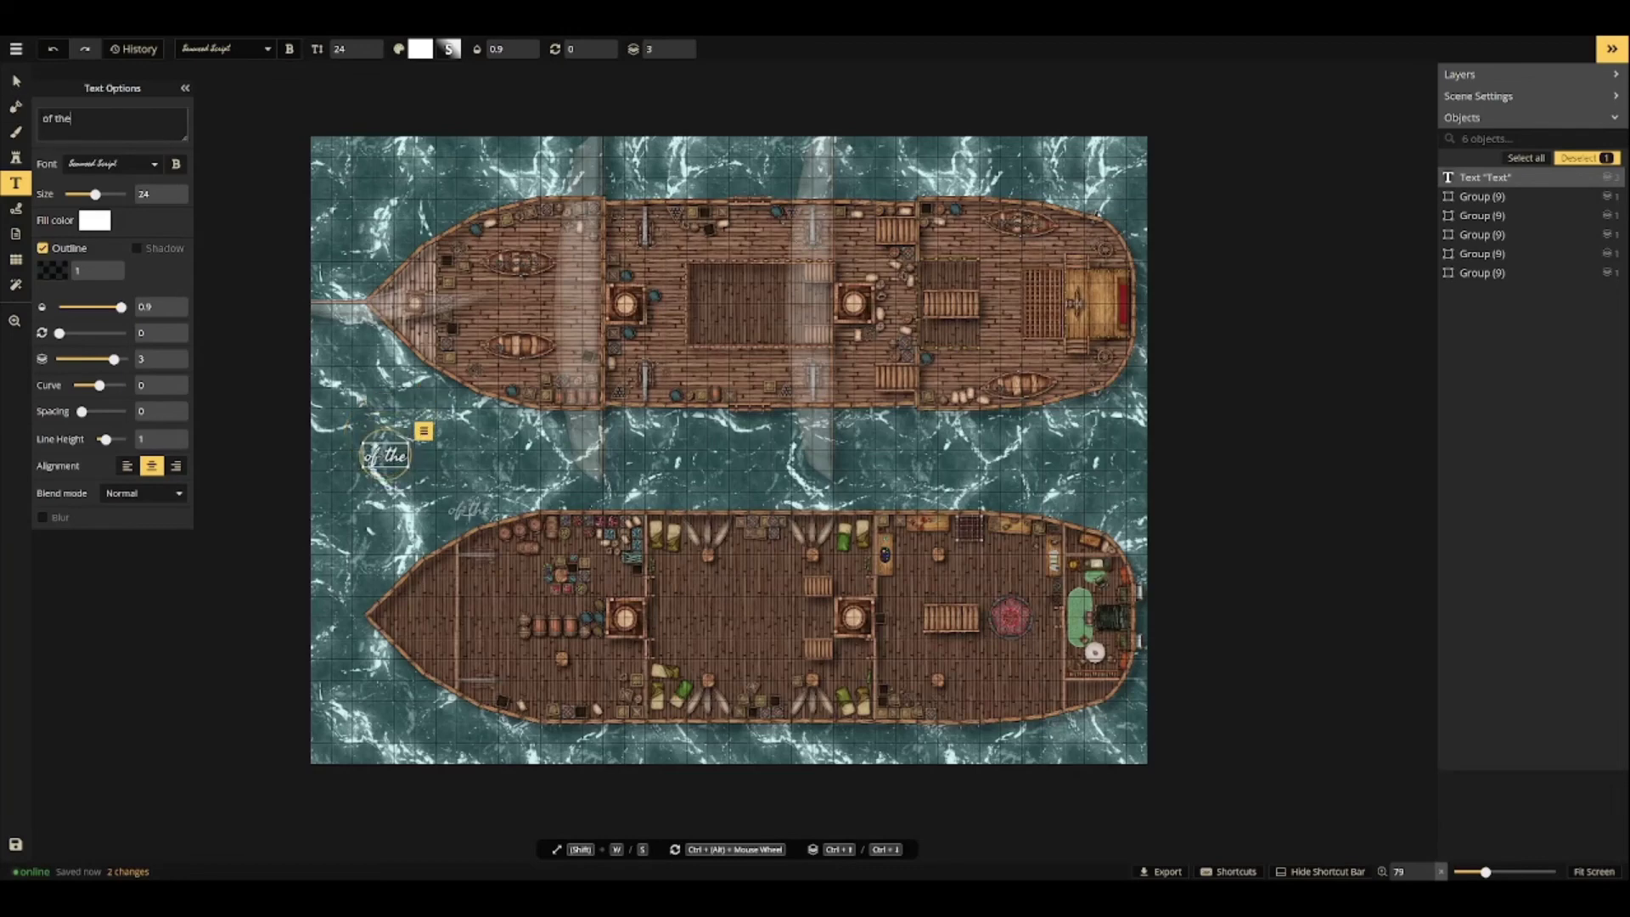
Add a separate text label reading "Jewel" above "of the" and set its size to 30.
{"action": "left_click", "coordinate": [385, 407]}
{"action": "type", "text": "Jewl"}
{"action": "key", "text": "BackSpace"}
{"action": "type", "text": "el"}
{"action": "left_click", "coordinate": [170, 189]}
{"action": "left_click", "coordinate": [170, 189]}
{"action": "left_click", "coordinate": [170, 189]}
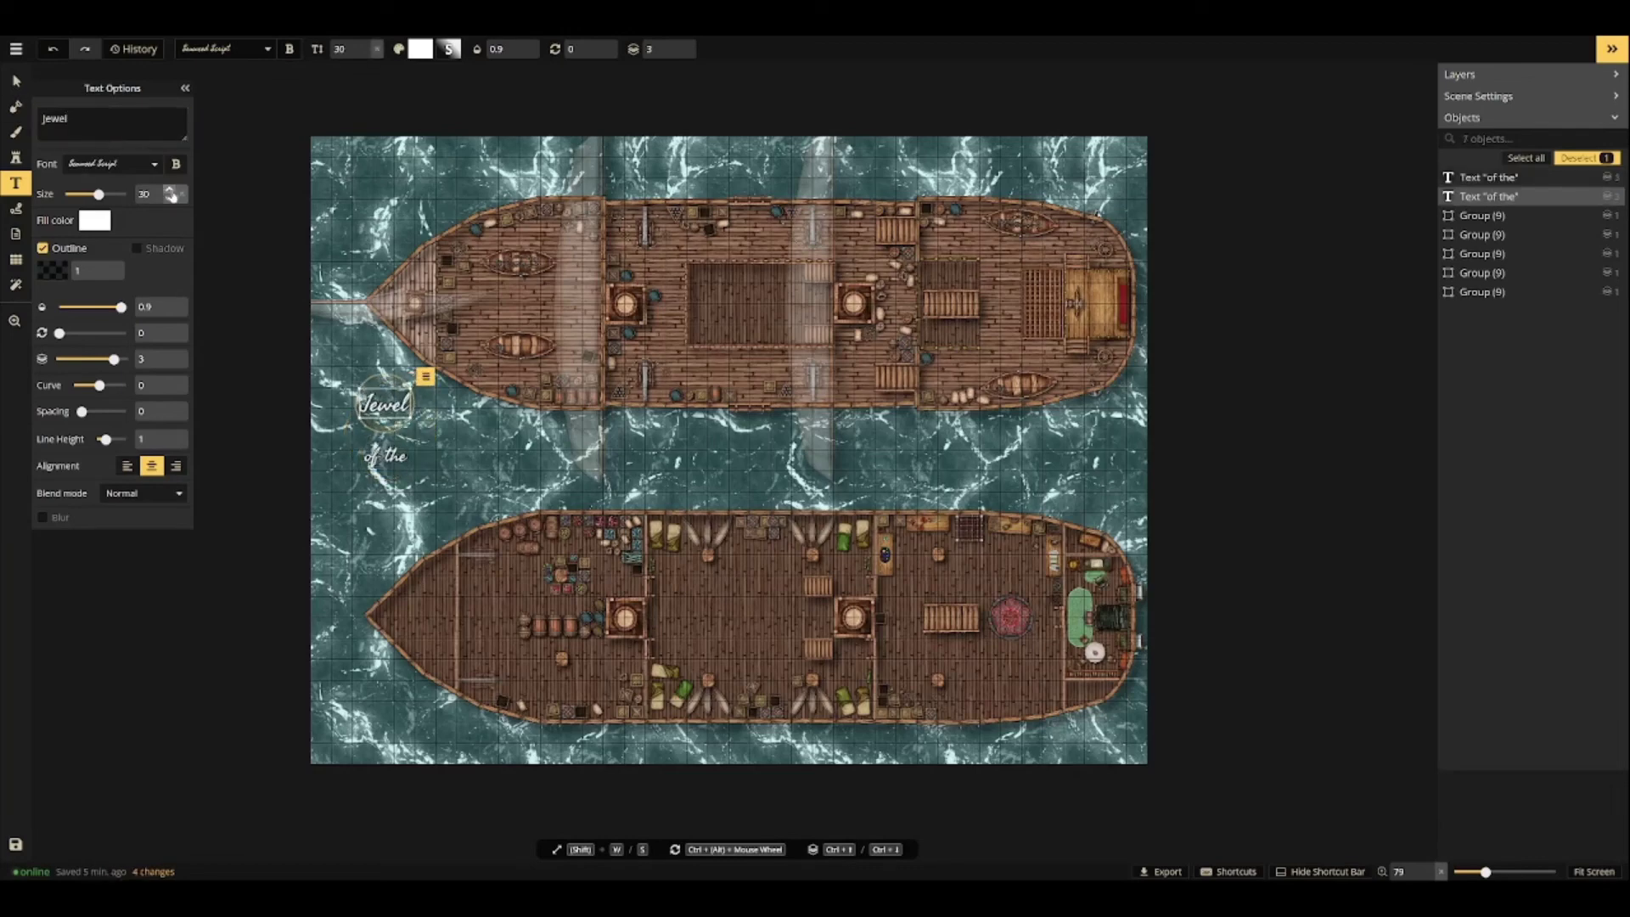
Add a "Crown" text label at size 30 and position it just below "of the".
{"action": "left_click", "coordinate": [379, 491]}
{"action": "left_click", "coordinate": [16, 82]}
{"action": "scroll", "coordinate": [477, 501], "scroll_direction": "down", "scroll_amount": 1}
{"action": "scroll", "coordinate": [485, 487], "scroll_direction": "up", "scroll_amount": 8}
{"action": "left_click_drag", "start_coordinate": [330, 498], "coordinate": [339, 486]}
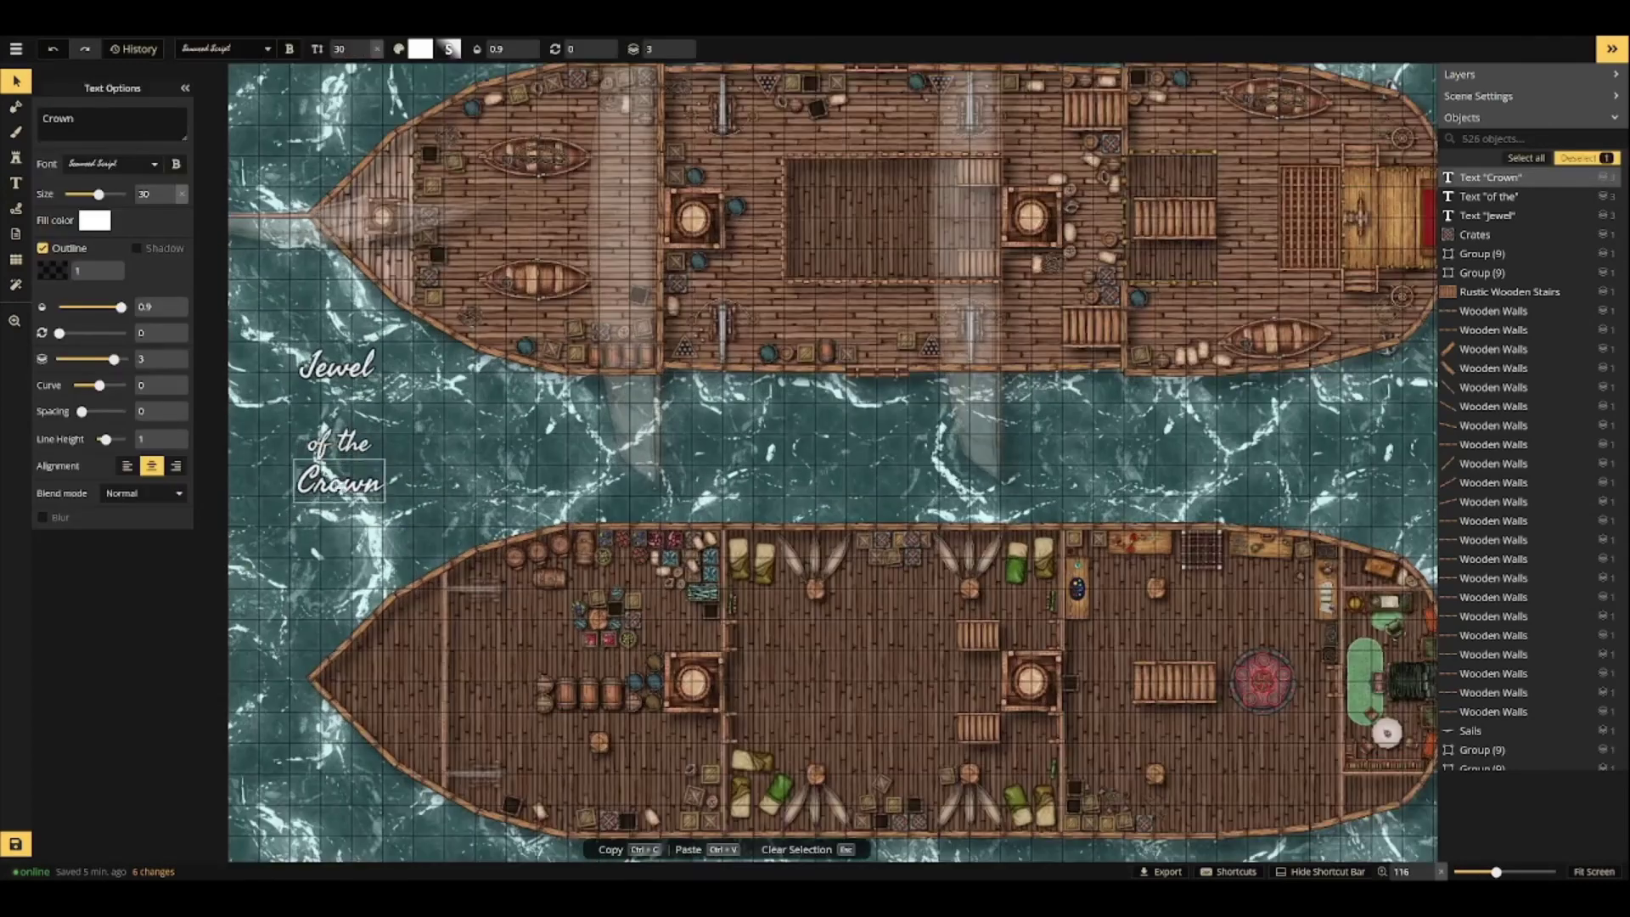
Stack the three labels closely into one title, shrinking "of the" and enlarging "Jewel" and "Crown" to size 32.
{"action": "left_click_drag", "start_coordinate": [335, 367], "coordinate": [348, 422]}
{"action": "left_click", "coordinate": [334, 446]}
{"action": "scroll", "coordinate": [333, 446], "scroll_direction": "down", "scroll_amount": 4}
{"action": "key", "text": "Escape"}
{"action": "left_click", "coordinate": [341, 411]}
{"action": "scroll", "coordinate": [341, 411], "scroll_direction": "up", "scroll_amount": 1}
{"action": "left_click", "coordinate": [343, 490]}
{"action": "scroll", "coordinate": [343, 490], "scroll_direction": "up", "scroll_amount": 1}
{"action": "left_click", "coordinate": [343, 490]}
{"action": "key", "text": "Escape"}
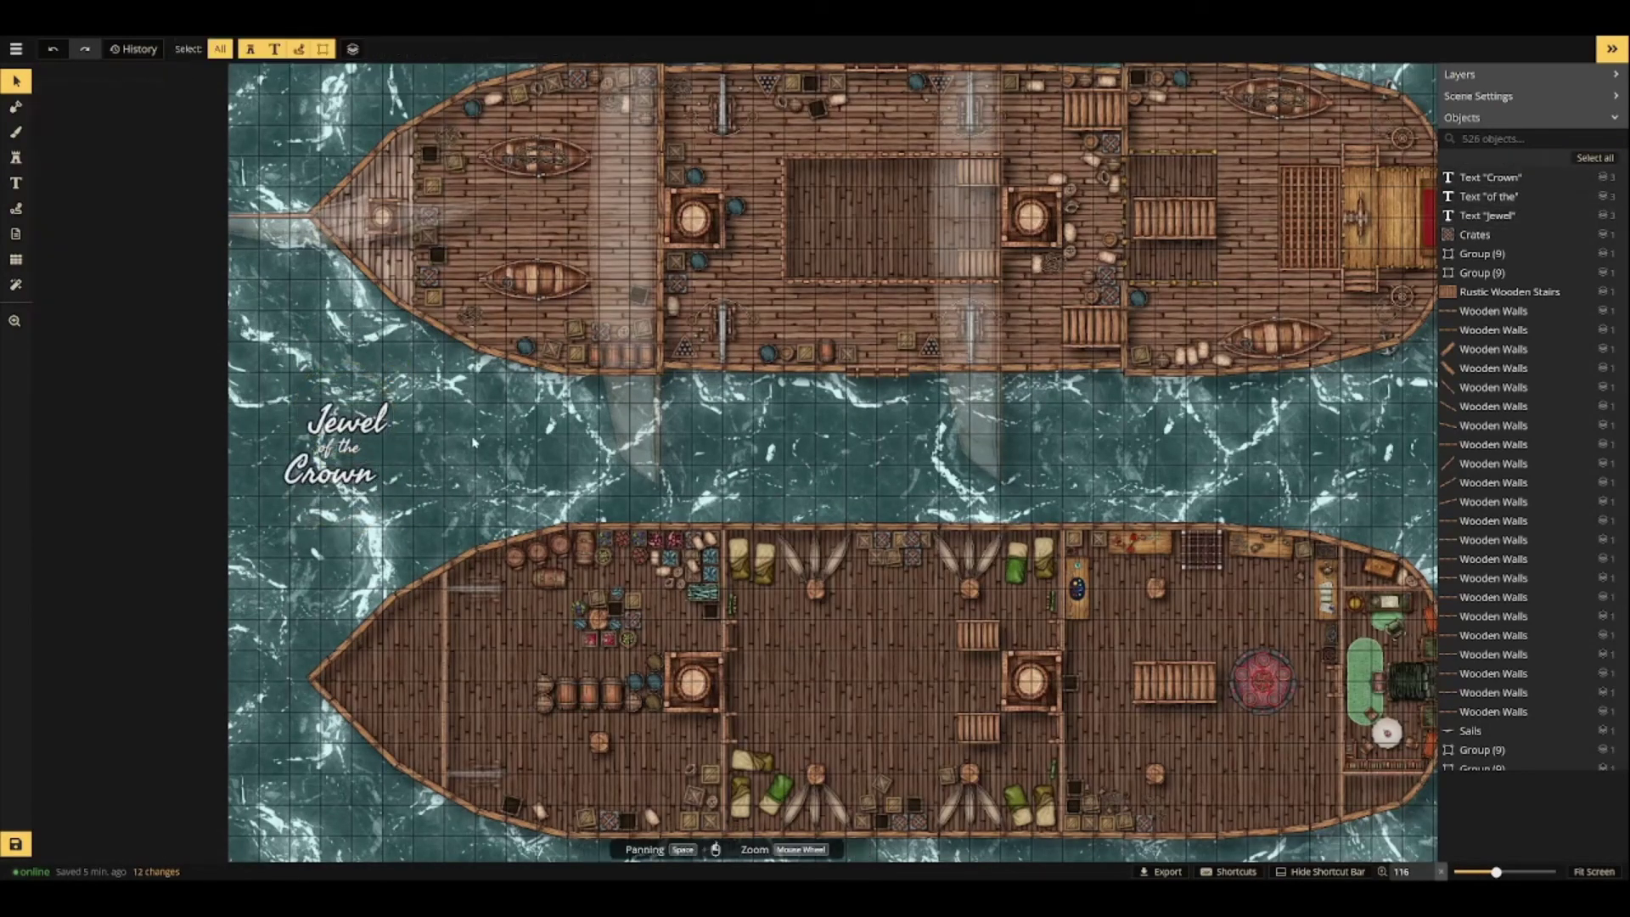
{"action": "left_click_drag", "start_coordinate": [343, 490], "coordinate": [343, 422]}
{"action": "key", "text": "Escape"}
Place an Elven Table stamp at size 115, rotated 90°, over the ship title as its signboard.
{"action": "key", "text": "4"}
{"action": "key", "text": "w"}
{"action": "key", "text": "w"}
{"action": "key", "text": "w"}
{"action": "key", "text": "w"}
{"action": "key", "text": "w"}
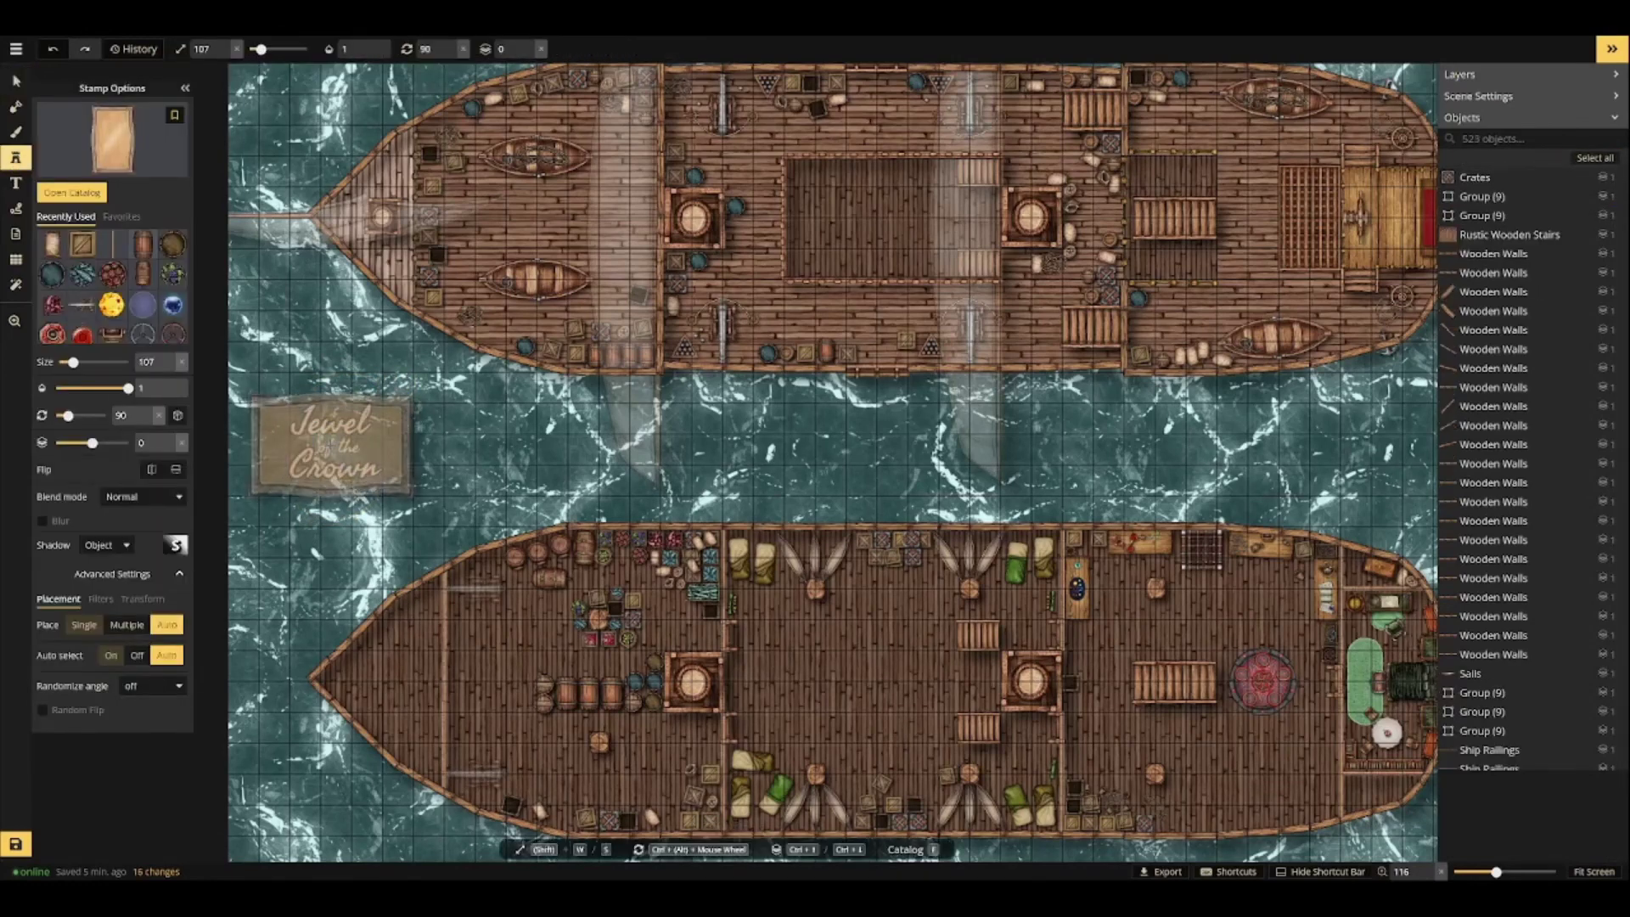
{"action": "key", "text": "w"}
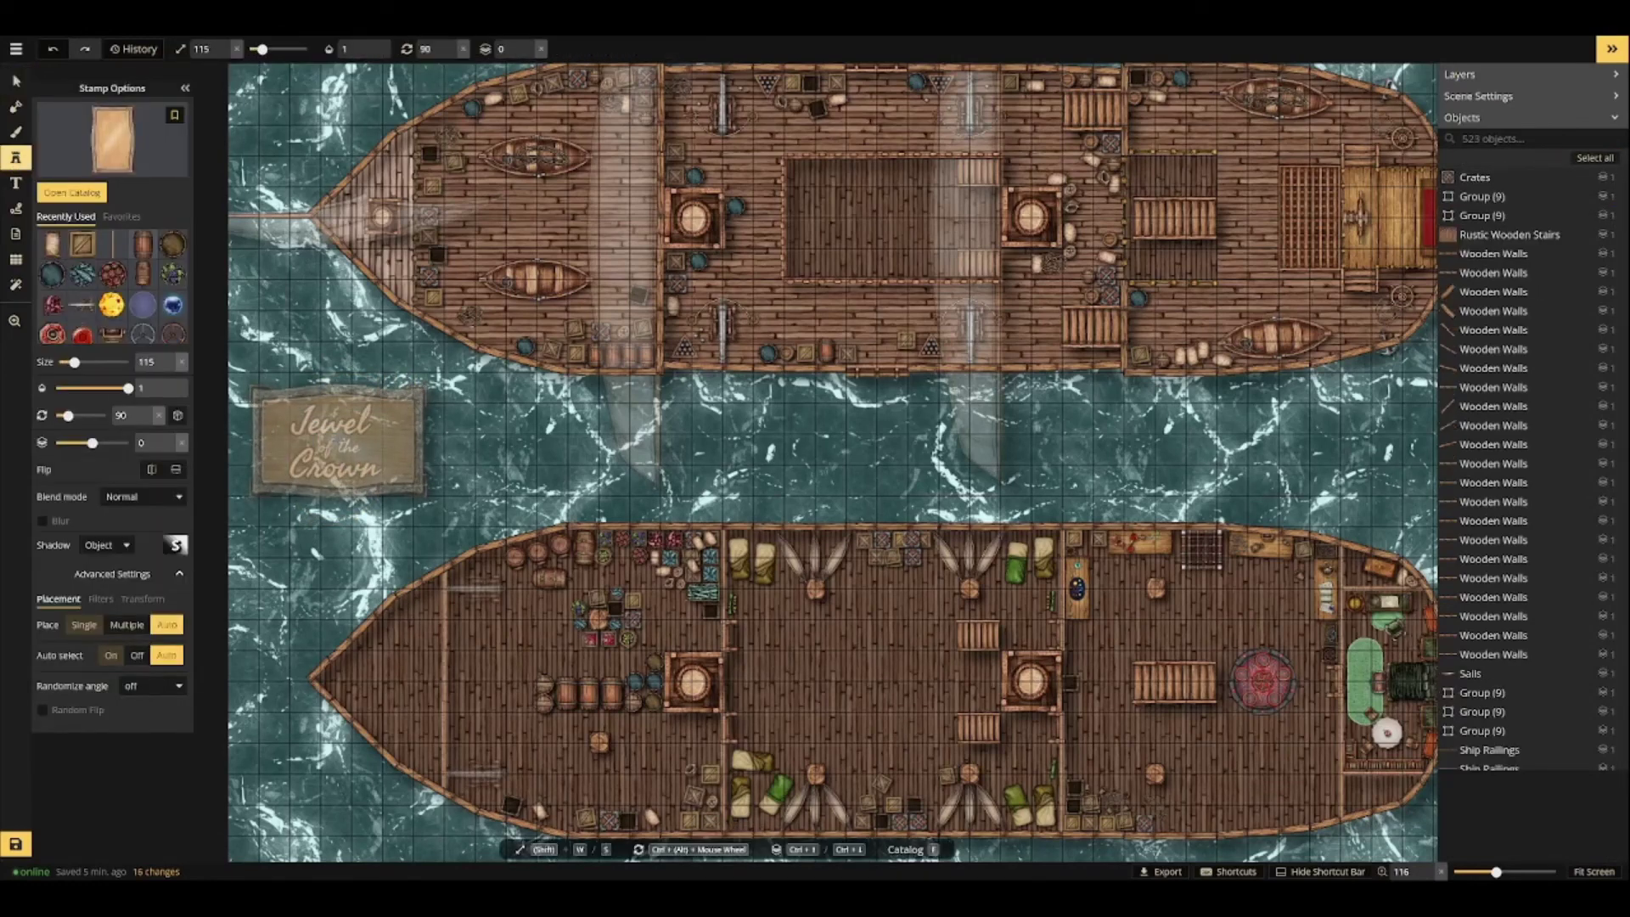
{"action": "left_click", "coordinate": [337, 442]}
Set the curve of the "Jewel" label to 4.
{"action": "scroll", "coordinate": [628, 472], "scroll_direction": "down", "scroll_amount": 5}
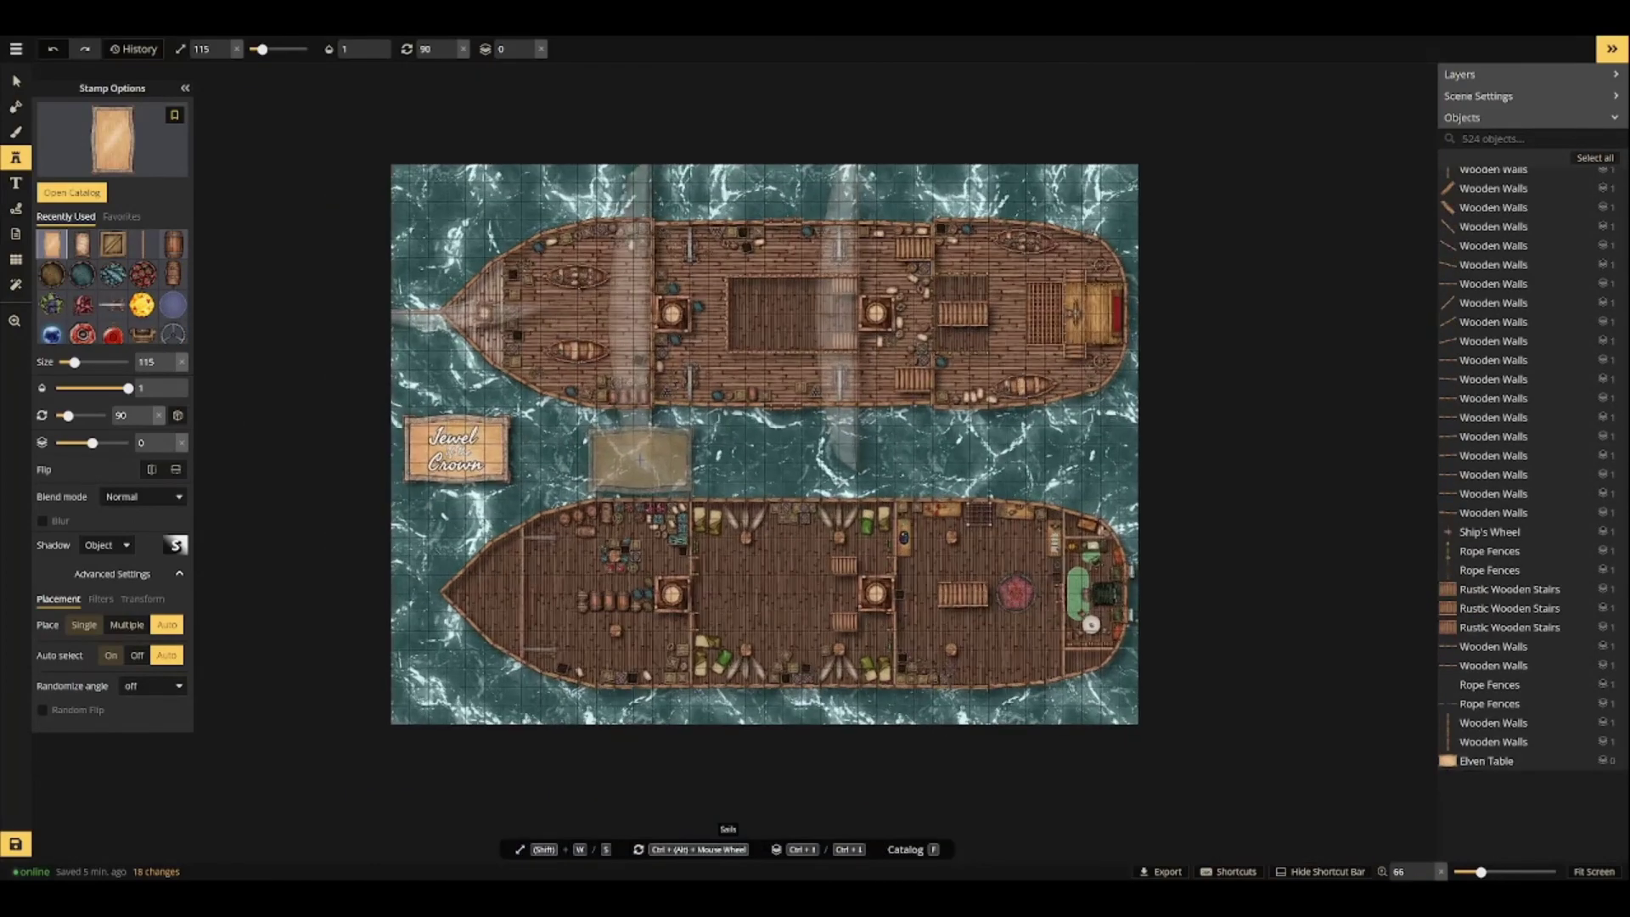
{"action": "left_click", "coordinate": [17, 82]}
{"action": "scroll", "coordinate": [454, 454], "scroll_direction": "up", "scroll_amount": 8}
{"action": "left_click", "coordinate": [465, 382]}
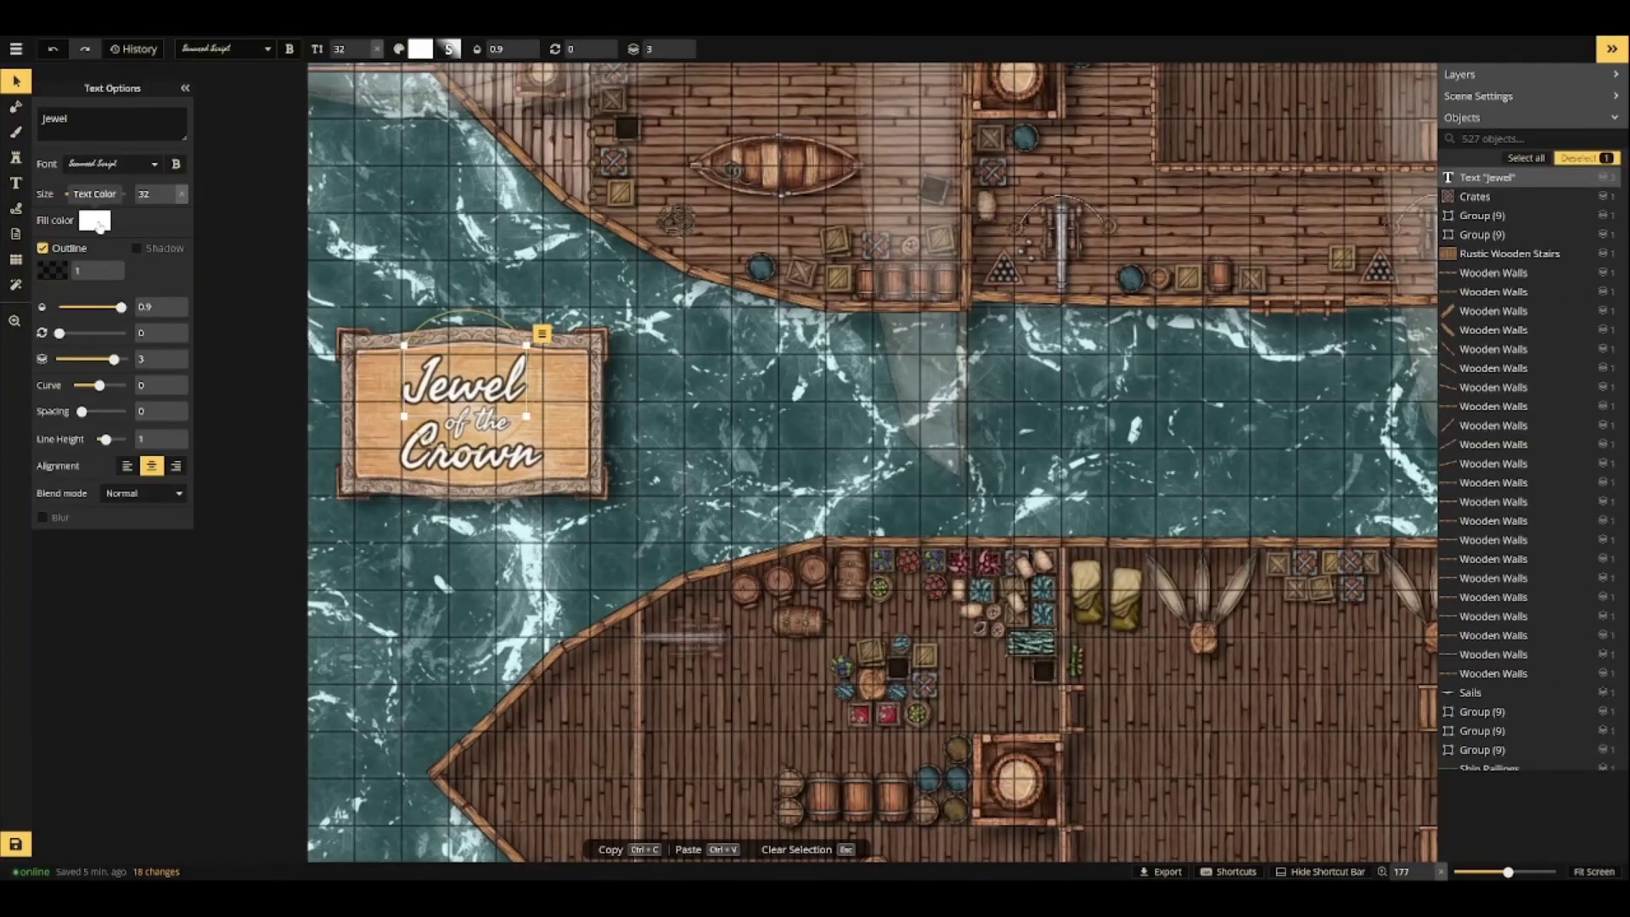
{"action": "left_click", "coordinate": [169, 383]}
{"action": "left_click", "coordinate": [169, 383]}
{"action": "left_click", "coordinate": [169, 383]}
{"action": "left_click", "coordinate": [169, 383]}
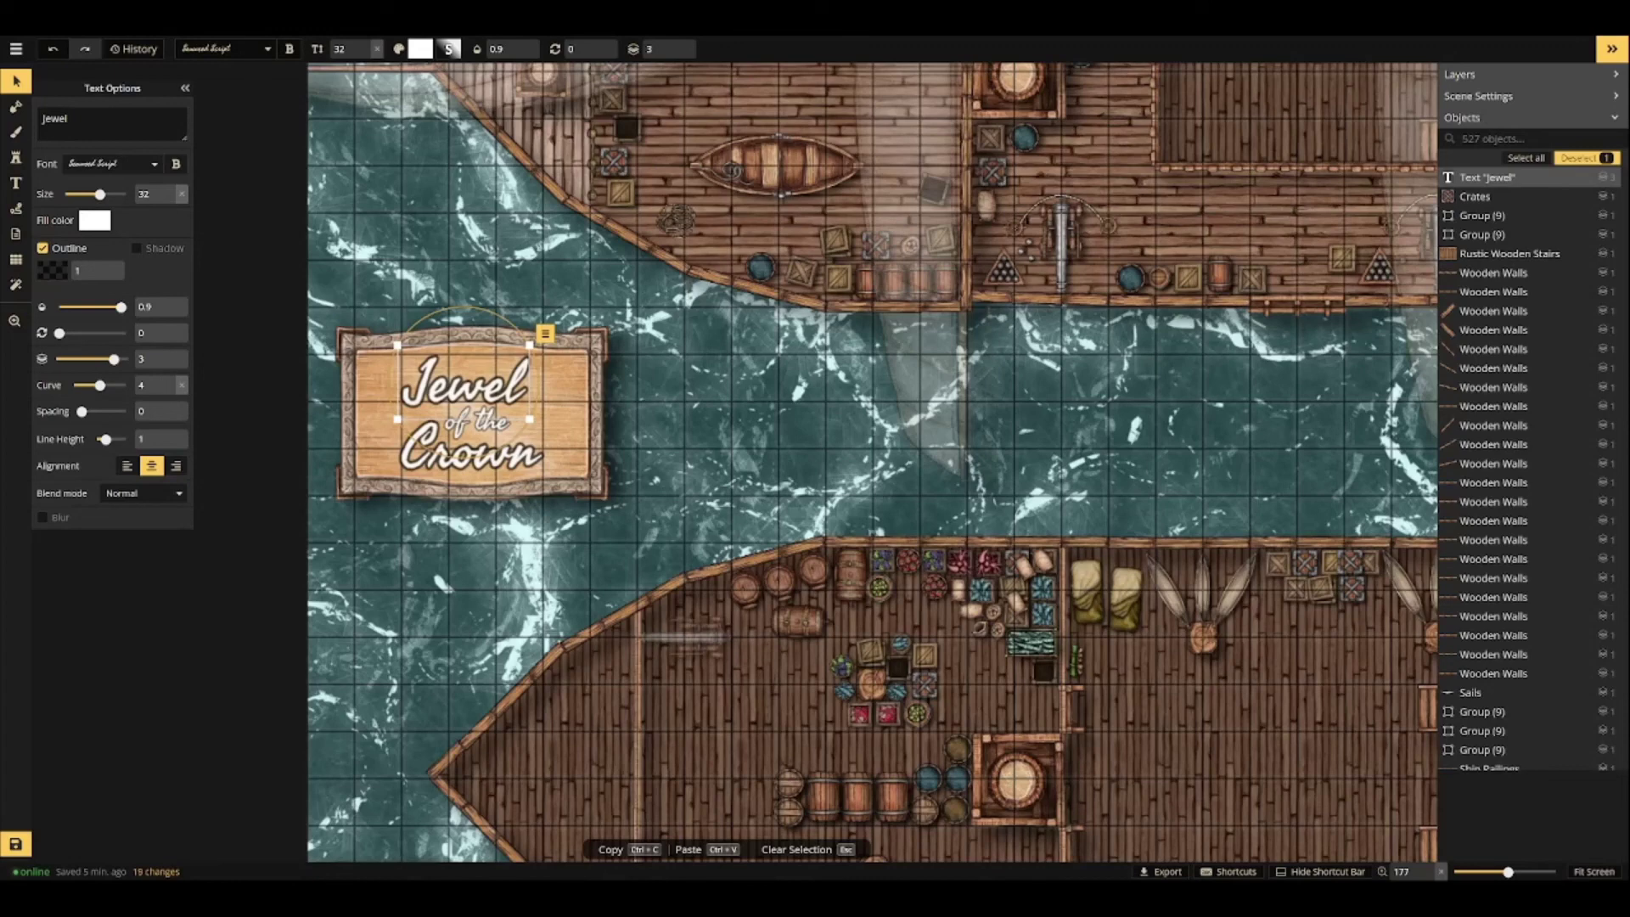
Set the curve of the "Crown" label to -5.
{"action": "left_click", "coordinate": [471, 450]}
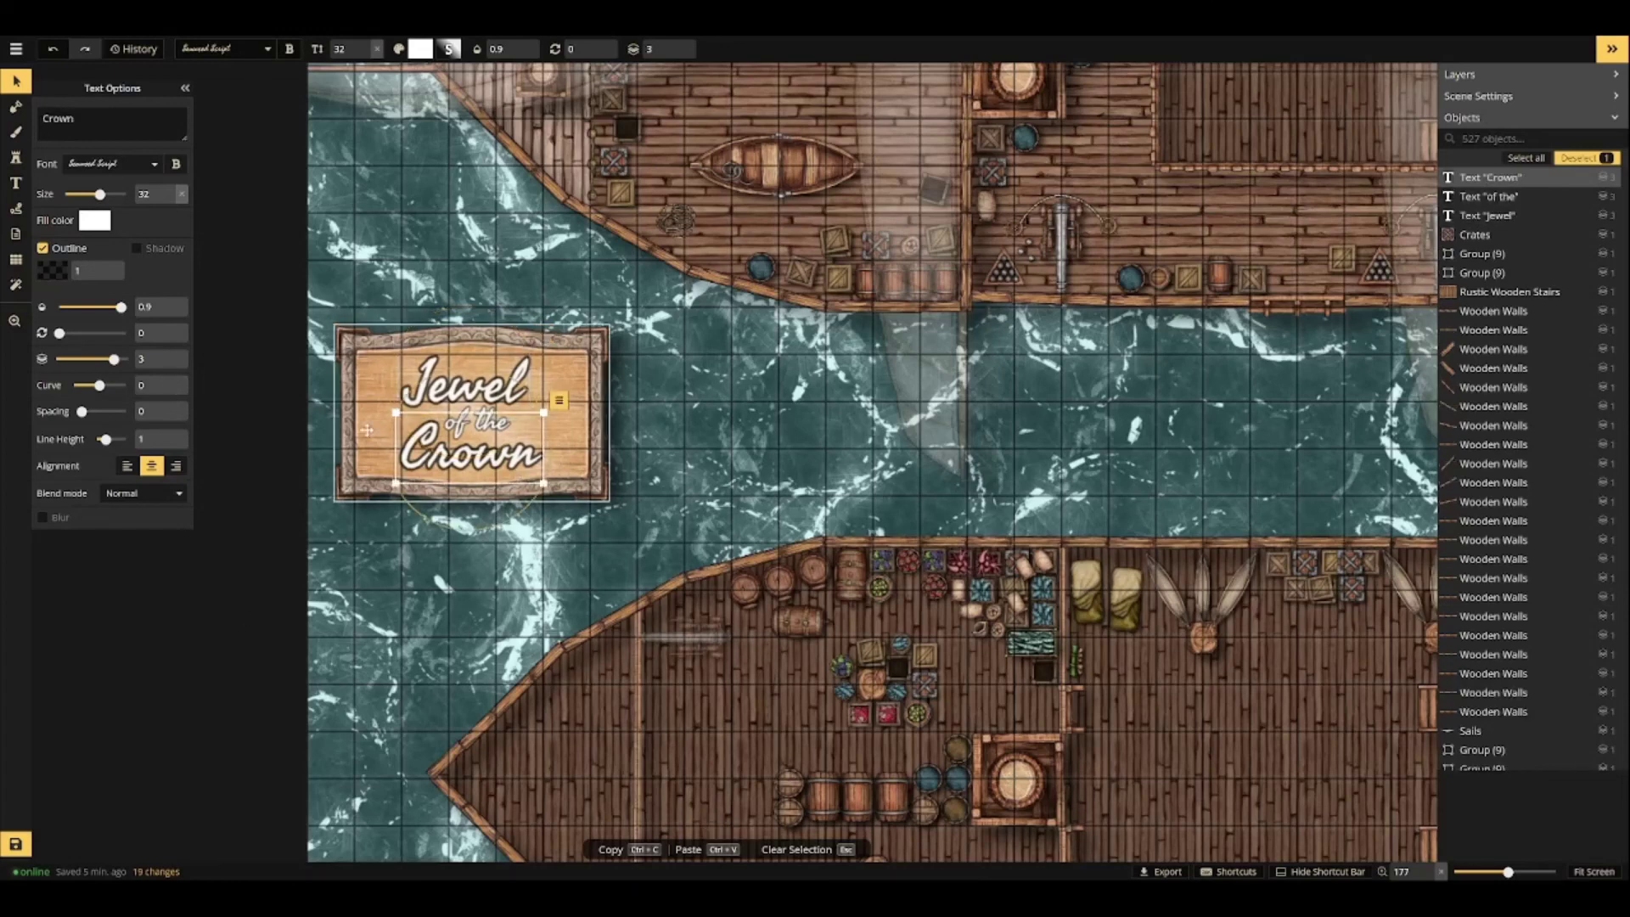
{"action": "left_click", "coordinate": [465, 382]}
{"action": "left_click", "coordinate": [169, 383]}
{"action": "left_click", "coordinate": [471, 450]}
{"action": "left_click", "coordinate": [170, 392]}
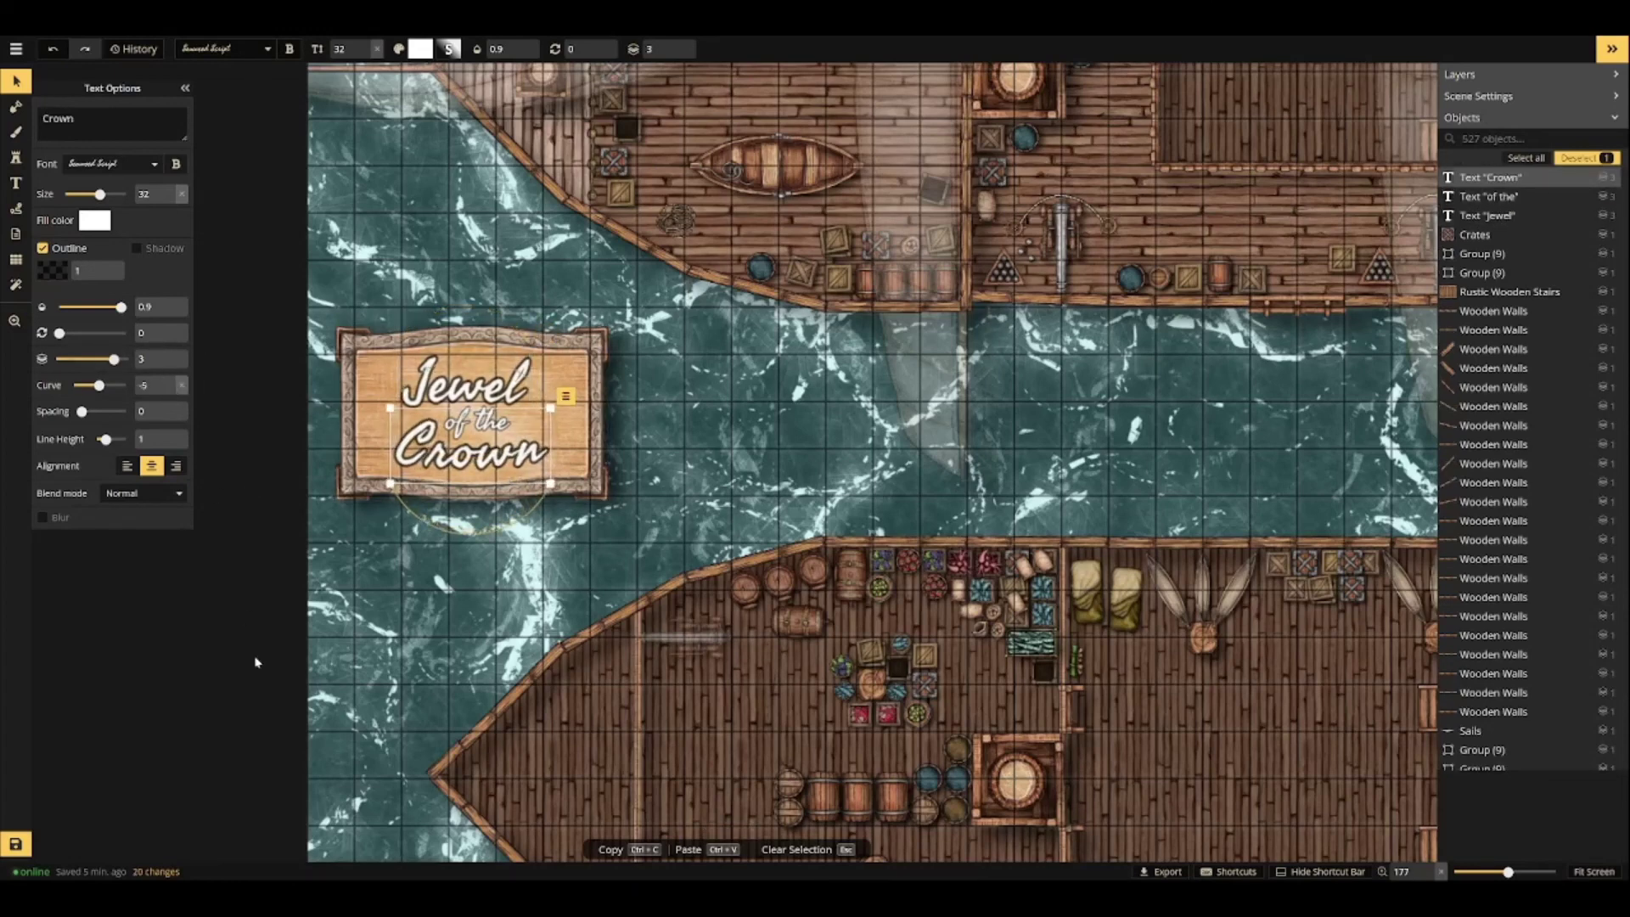
Group the signboard with its three text labels and shift the group slightly within the water.
{"action": "key", "text": "Escape"}
{"action": "scroll", "coordinate": [354, 603], "scroll_direction": "down", "scroll_amount": 6}
{"action": "left_click_drag", "start_coordinate": [336, 582], "coordinate": [476, 465]}
{"action": "left_click", "coordinate": [476, 466]}
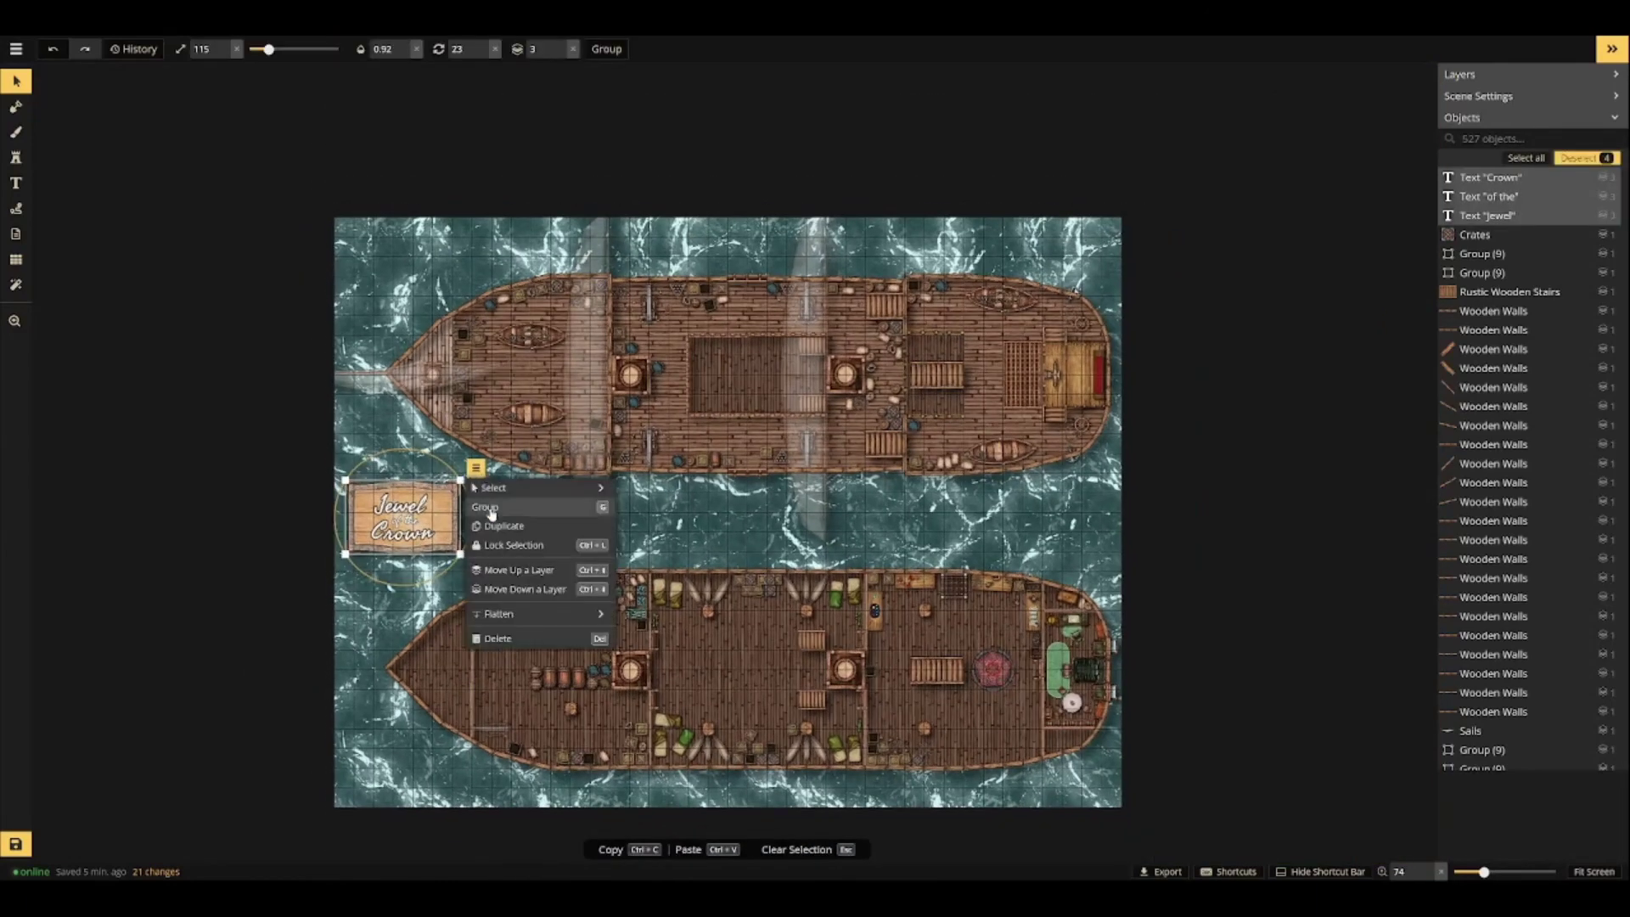
{"action": "left_click", "coordinate": [491, 512]}
{"action": "left_click_drag", "start_coordinate": [436, 521], "coordinate": [437, 520]}
{"action": "left_click", "coordinate": [545, 555]}
Hide the map's grid and save the map.
{"action": "left_click", "coordinate": [15, 259]}
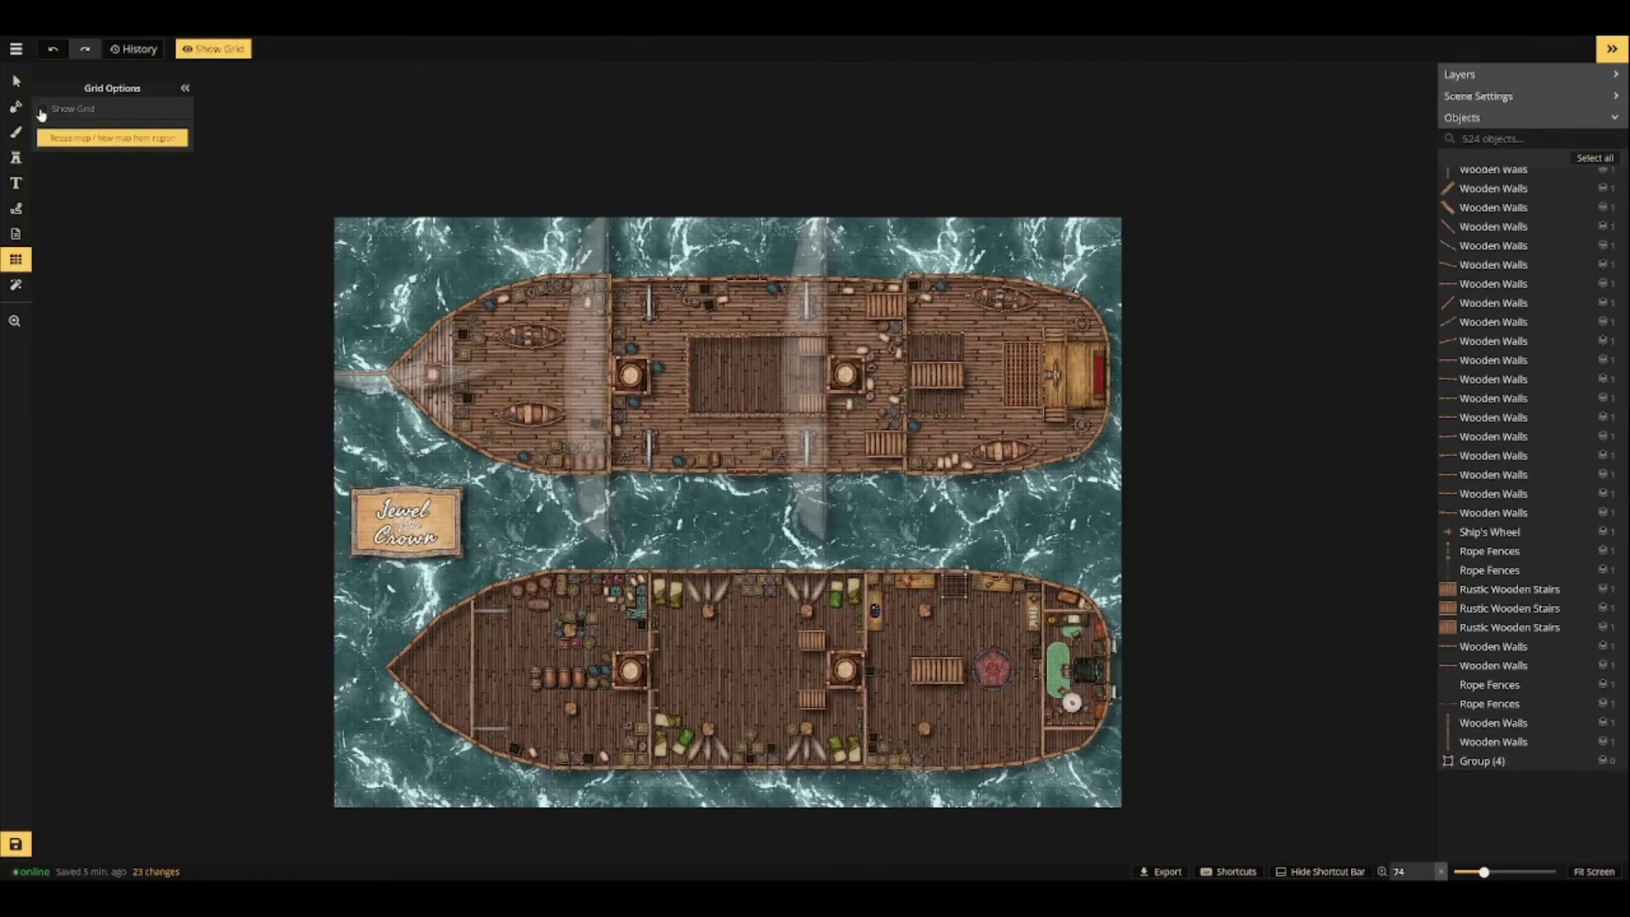
{"action": "left_click", "coordinate": [16, 843]}
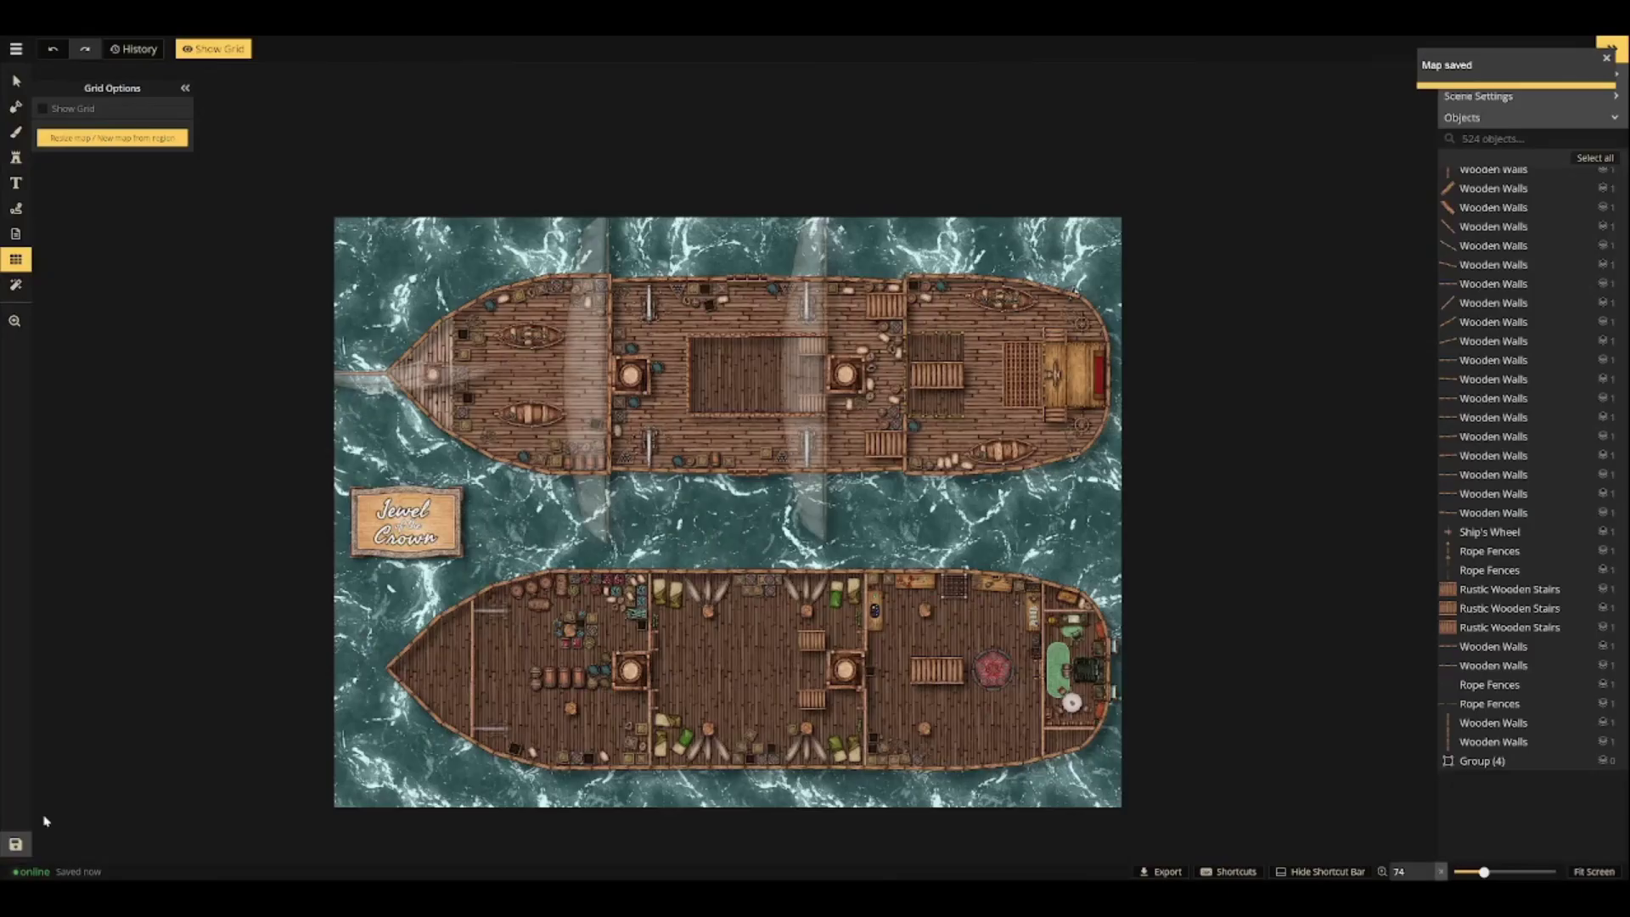